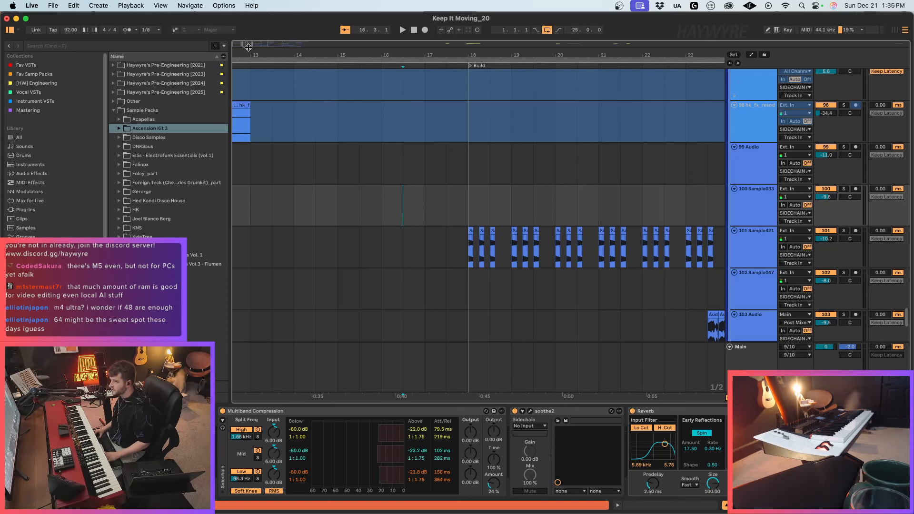
Step: Place the insert marker on the 99 Audio track at bar 18, where the Build section starts
left_click_drag(248, 47, 247, 44)
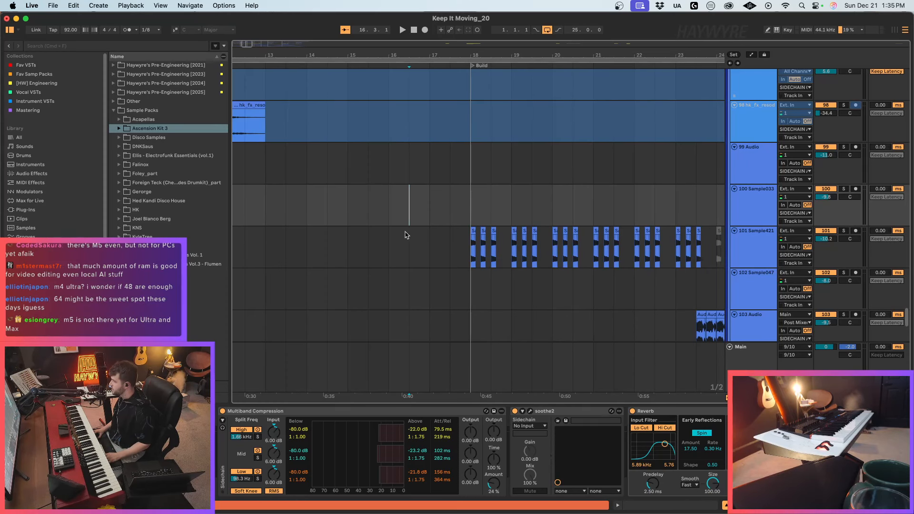
left_click_drag(247, 43, 288, 54)
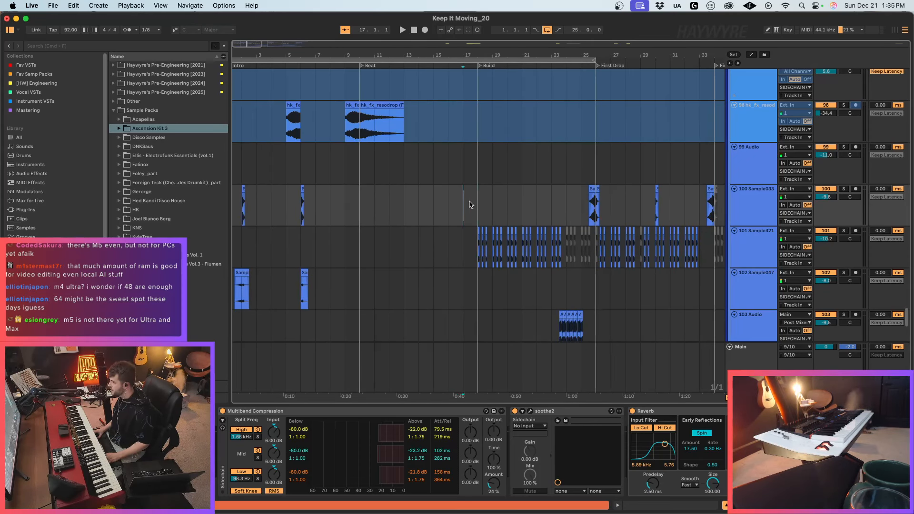
left_click(489, 164)
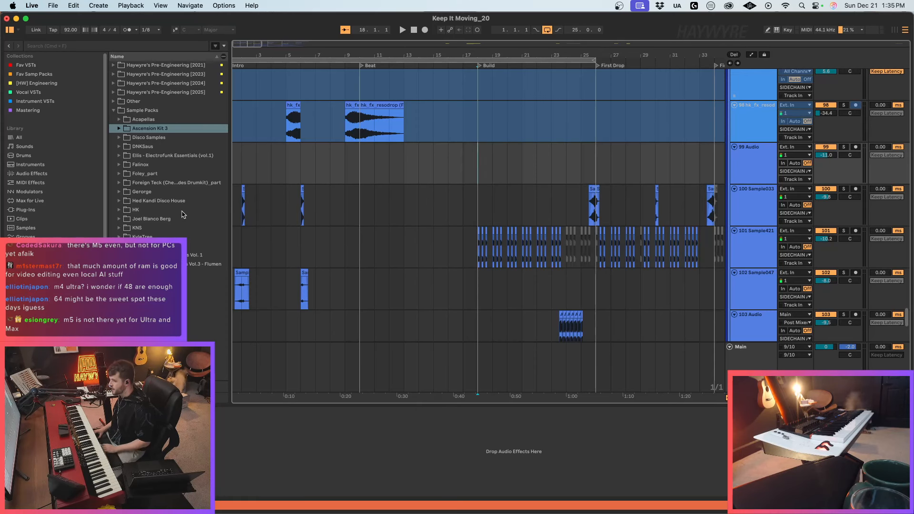
Step: Expand the Splice Packs folder in the browser and widen the browser so the pack names are readable
left_click(162, 282)
key("Right")
key("Right")
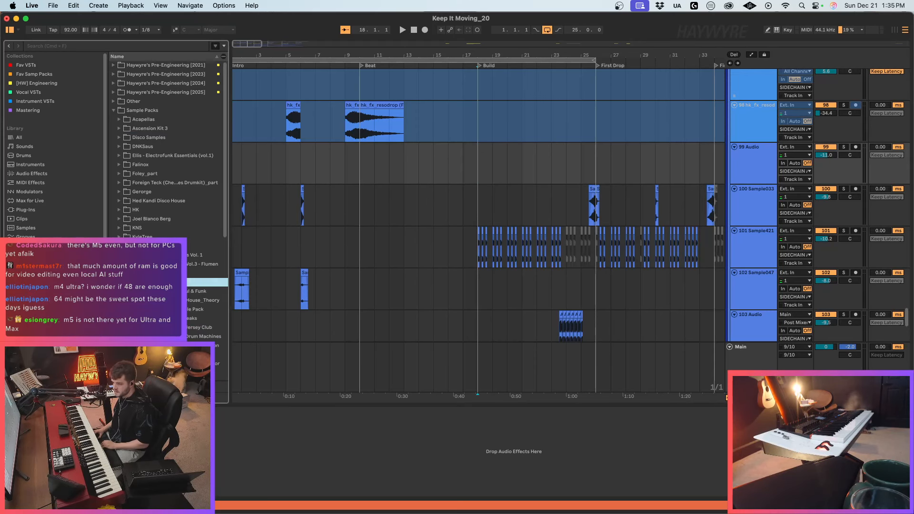
scroll(197, 312, "down", 5)
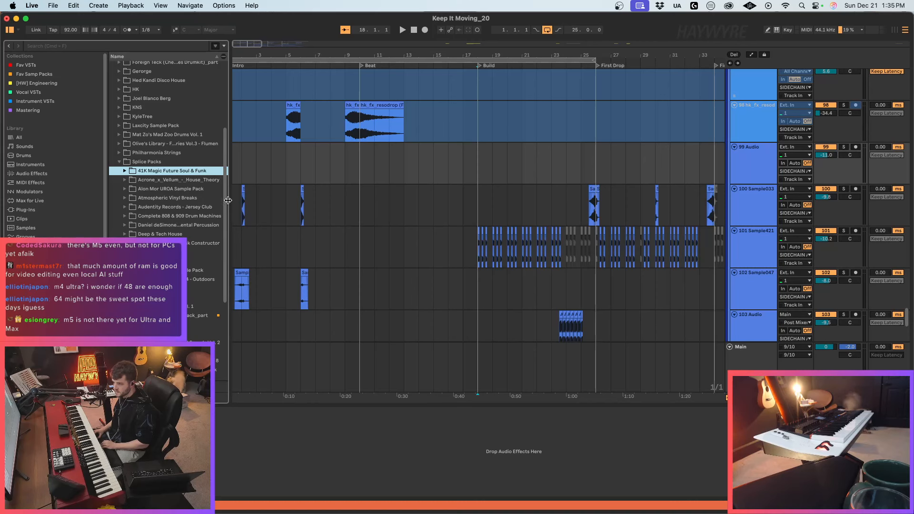
left_click_drag(229, 200, 295, 202)
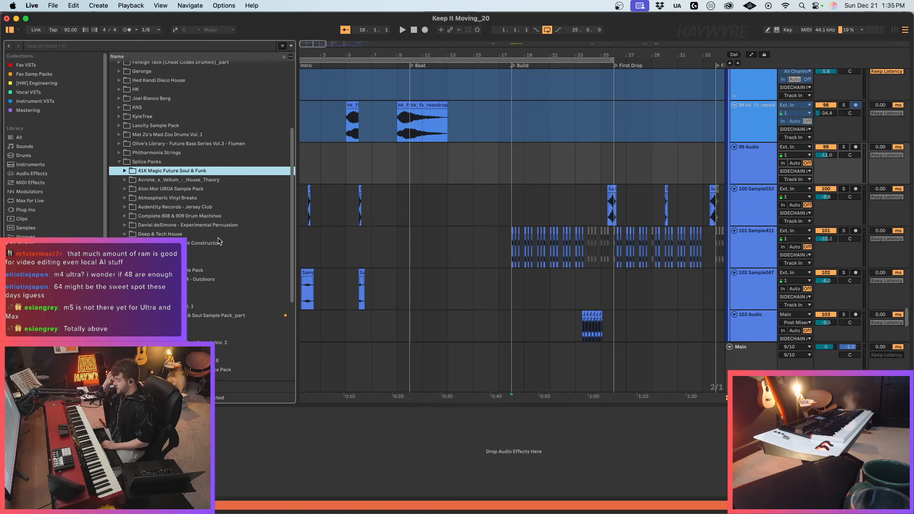
Step: Look through the sample packs in the Splice Packs folder, from 41K Magic Future Soul & Funk to Ekali Drumkit Vol. 3
key("Down")
key("Down")
key("Down")
key("Down")
key("Down")
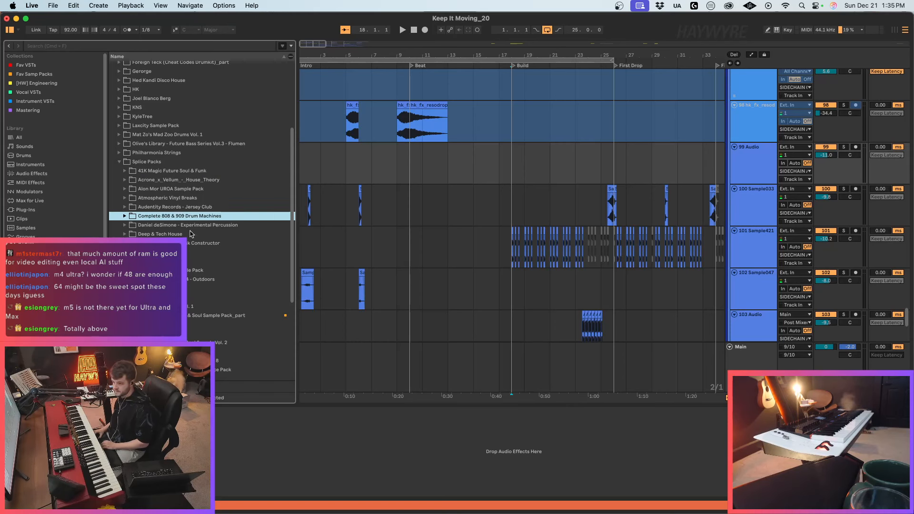
key("Down")
key("Down")
left_click(189, 261)
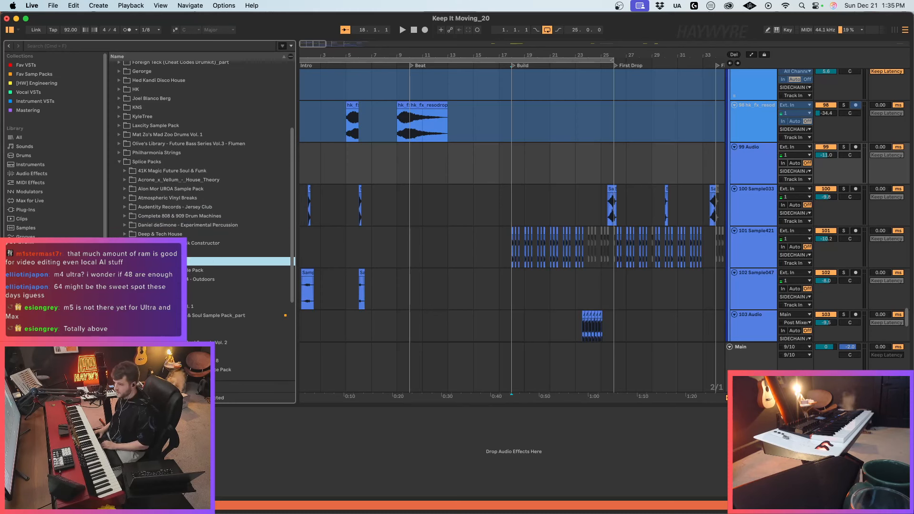
scroll(188, 308, "down", 5)
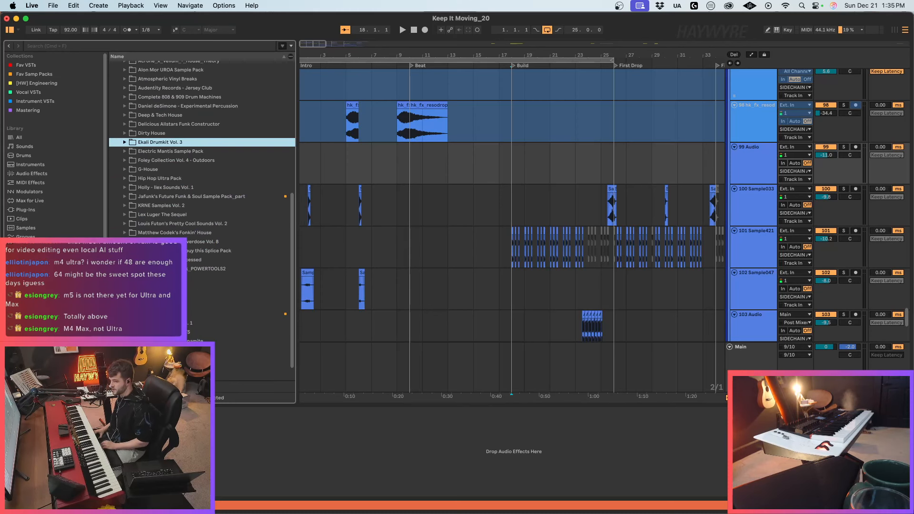
Step: Expand the packs folder inside the Samples folder and widen the browser slightly
key("s")
key("Up")
key("Right")
left_click_drag(300, 283, 310, 295)
scroll(241, 319, "down", 7)
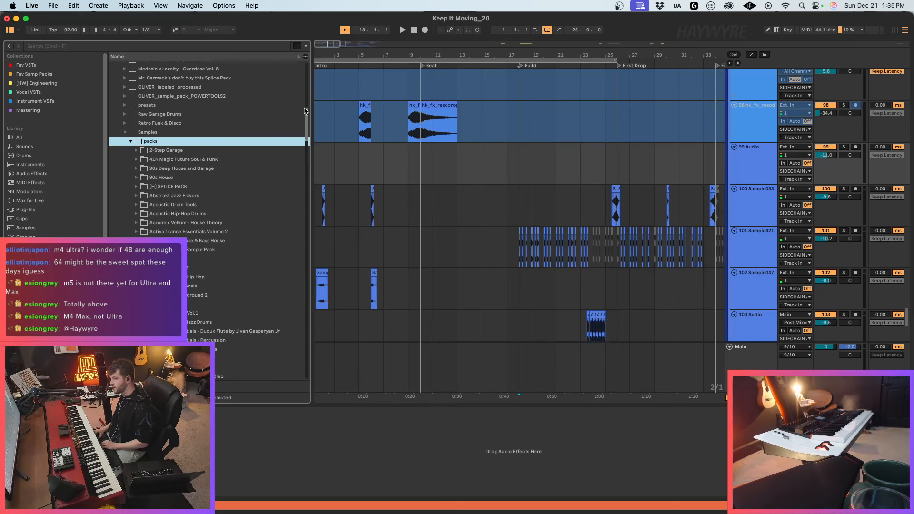
left_click_drag(306, 114, 310, 114)
scroll(285, 199, "down", 6)
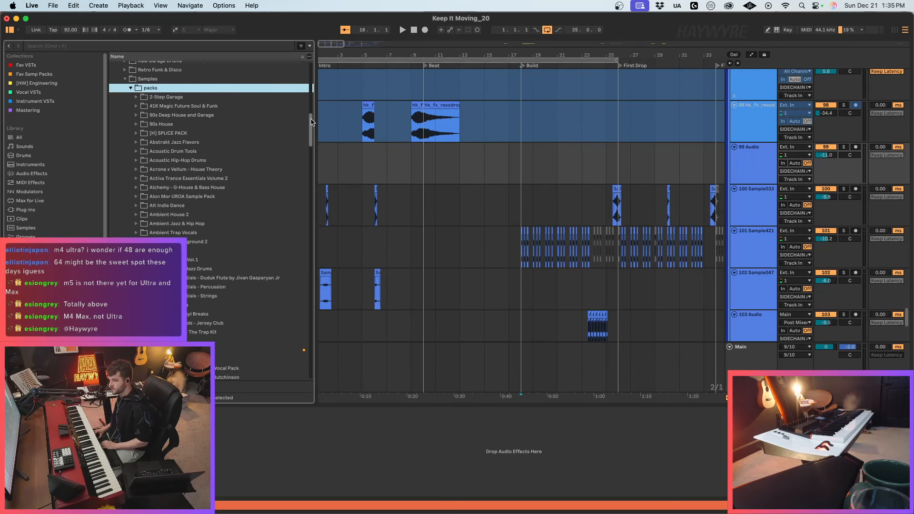
Step: Find the Boots and Claps pack in the packs folder and expand it
left_click(196, 244)
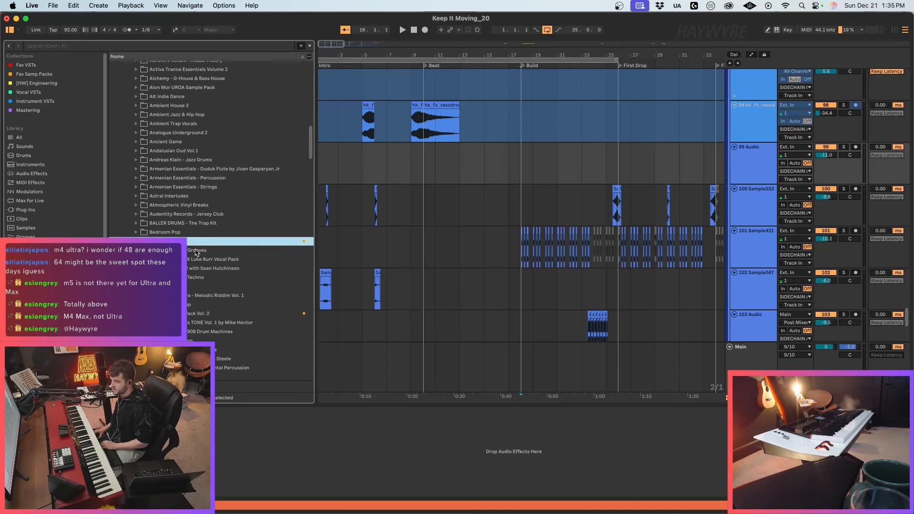
left_click(203, 271)
key("Up")
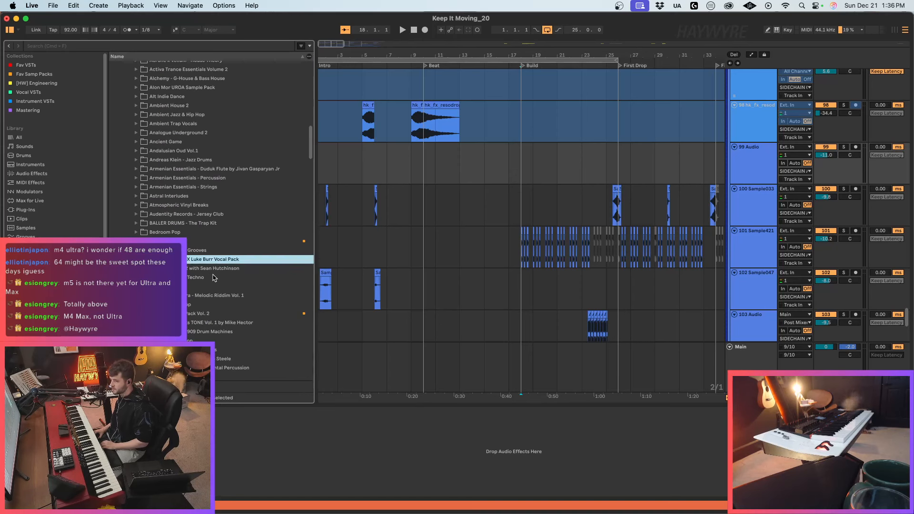
key("Up")
left_click(182, 223)
key("Down")
key("Down")
key("Down")
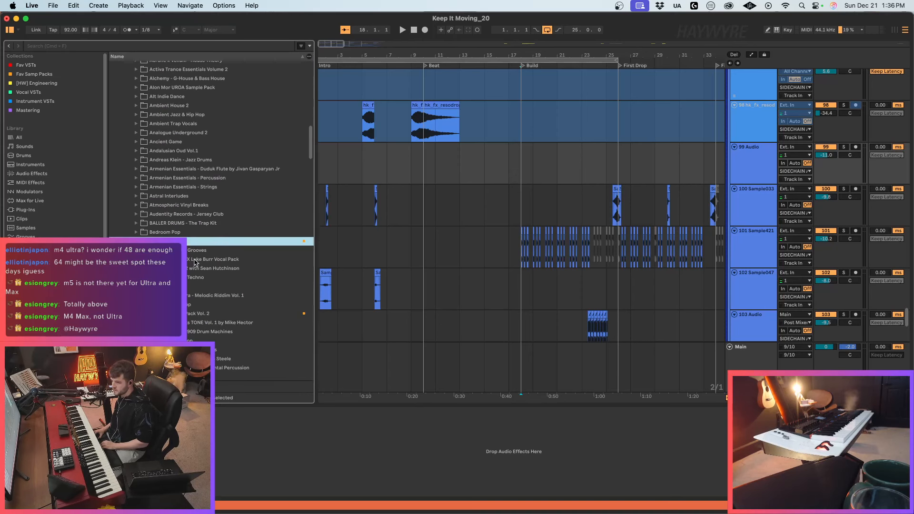
key("Up")
key("Right")
Step: Expand TS_BOOTS_AND_CLAPS_Formatted down through one_shots and boots to the large boots folder
key("Down")
key("Down")
key("Down")
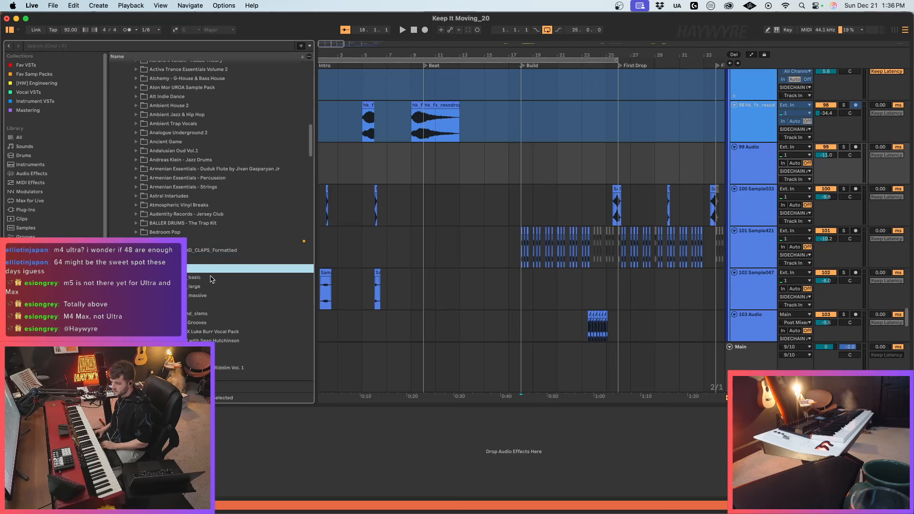
key("Right")
key("Down")
key("Down")
scroll(213, 289, "down", 2)
key("Right")
Step: Audition the large boot one-shots, including boomy_mono_dub, boomy_mono_sticks and jump_block
key("Down")
key("Down")
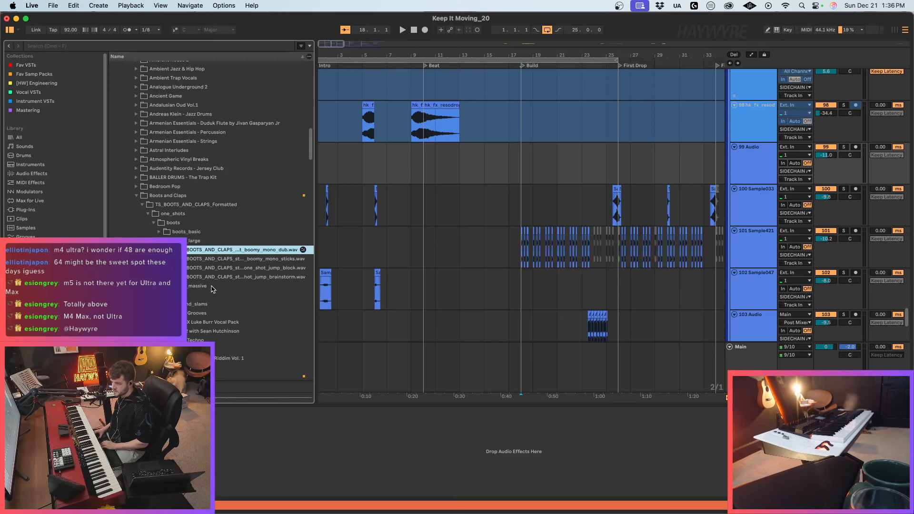
key("Down")
key("Down")
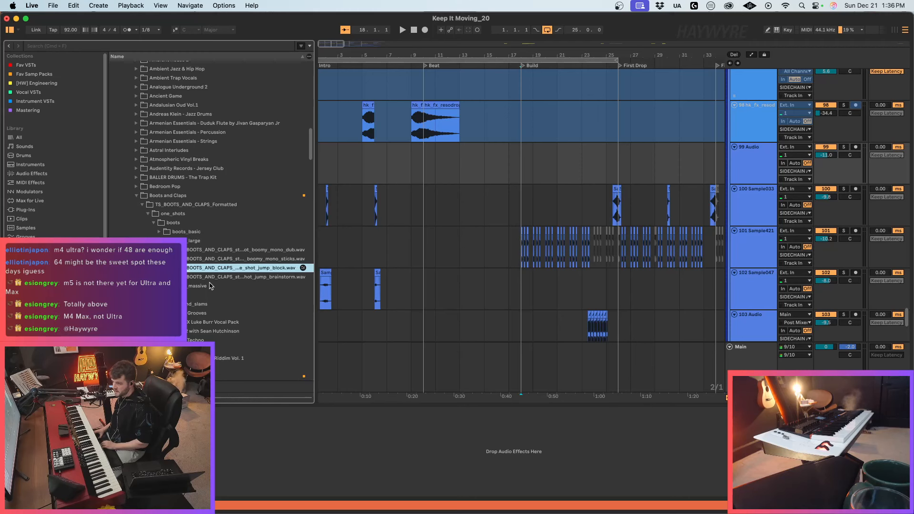
key("Up")
key("Up")
key("Up")
key("Up")
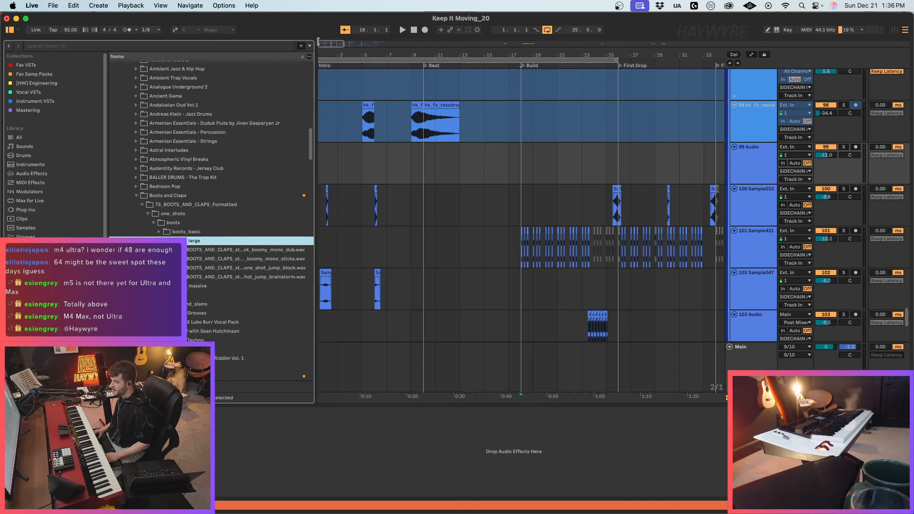
Step: Place the jump_brainstorm boot sample on track 99 at bar 13 and cut the clip
left_click_drag(374, 56, 374, 67)
left_click(418, 165)
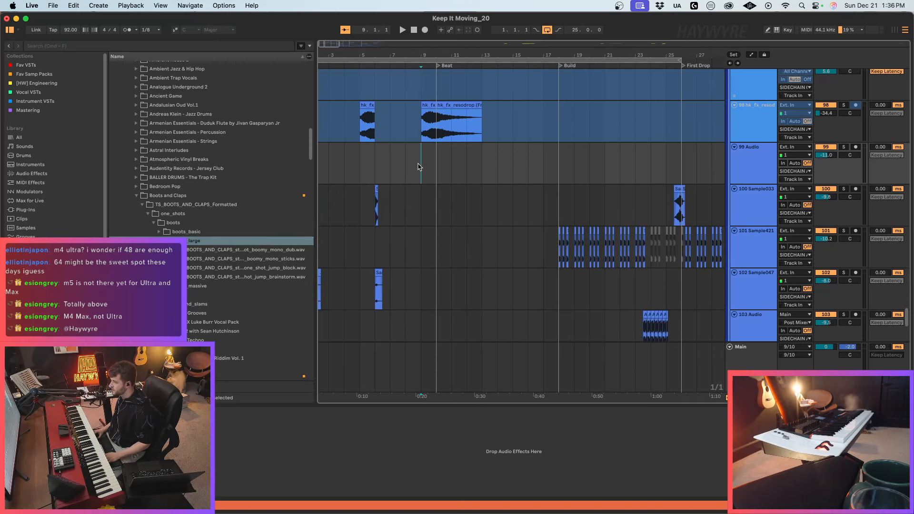
left_click(208, 251)
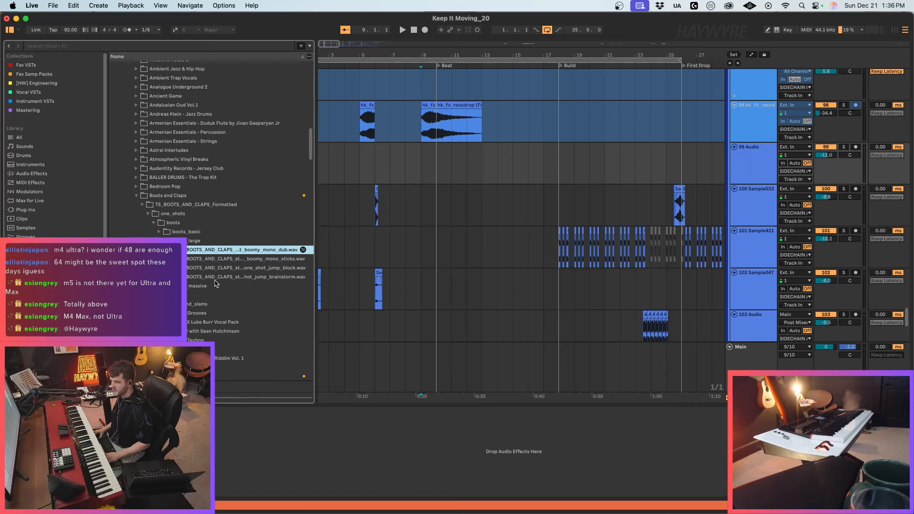
left_click_drag(221, 279, 482, 172)
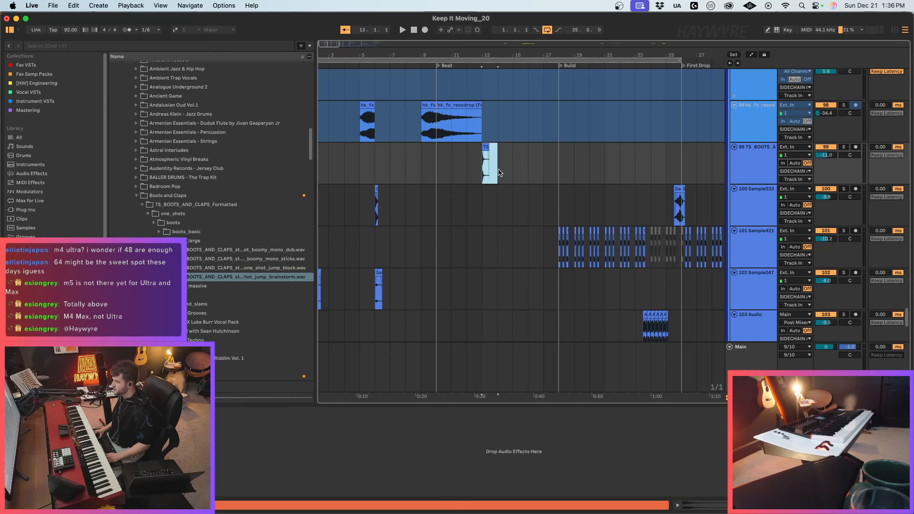
key("super+z")
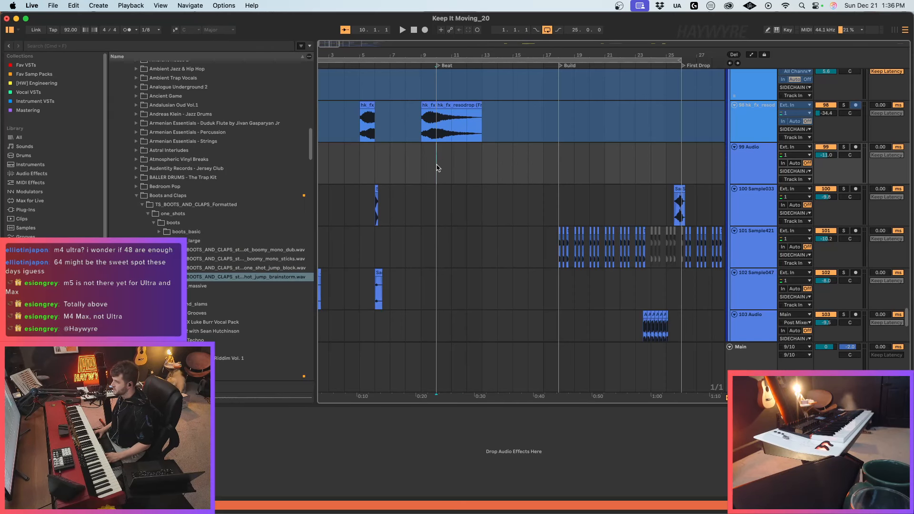
Step: Paste the boot clip on track 99 at bar 18 and play the start of the Build section
key("space")
scroll(628, 179, "left", 2)
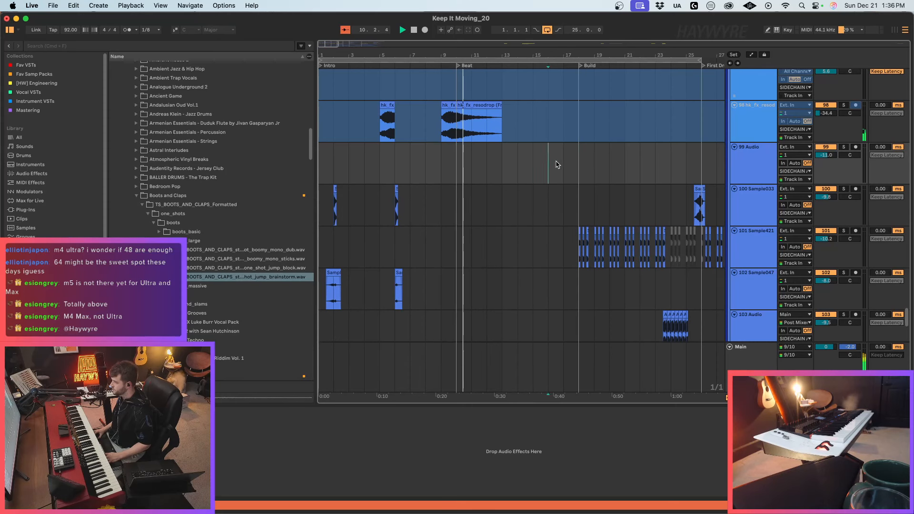
key("super+v")
key("space")
key("space")
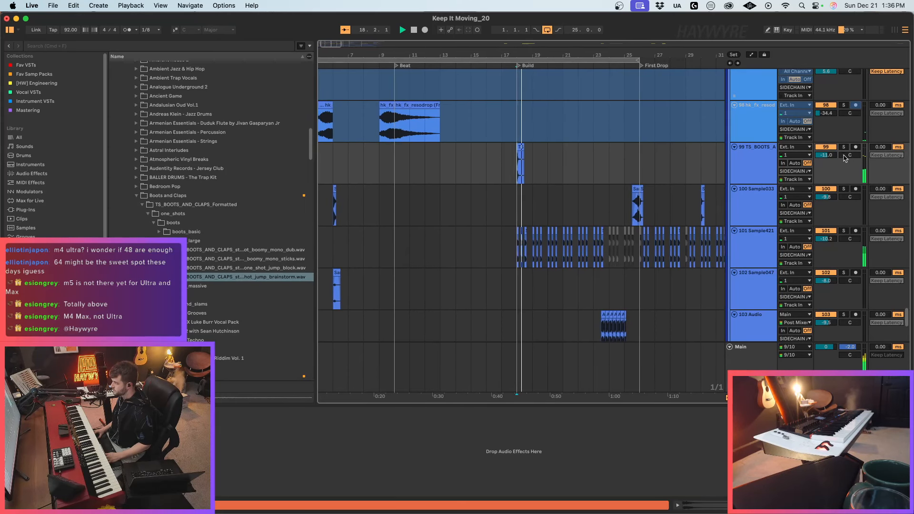
key("space")
Step: Audition the massive boot sample wide_huge_tidbit and compare it with the large boot samples
left_click(189, 288)
key("Right")
key("Down")
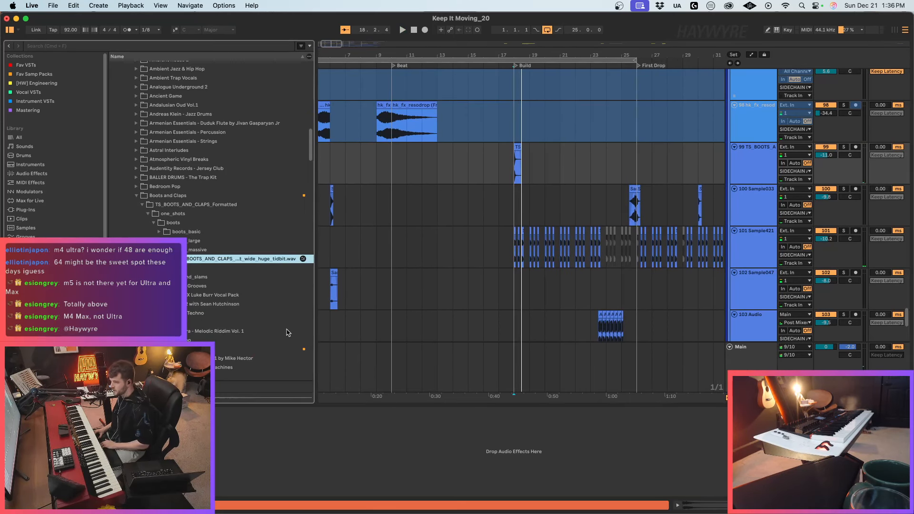
key("Up")
key("Up")
key("Right")
key("Down")
key("Down")
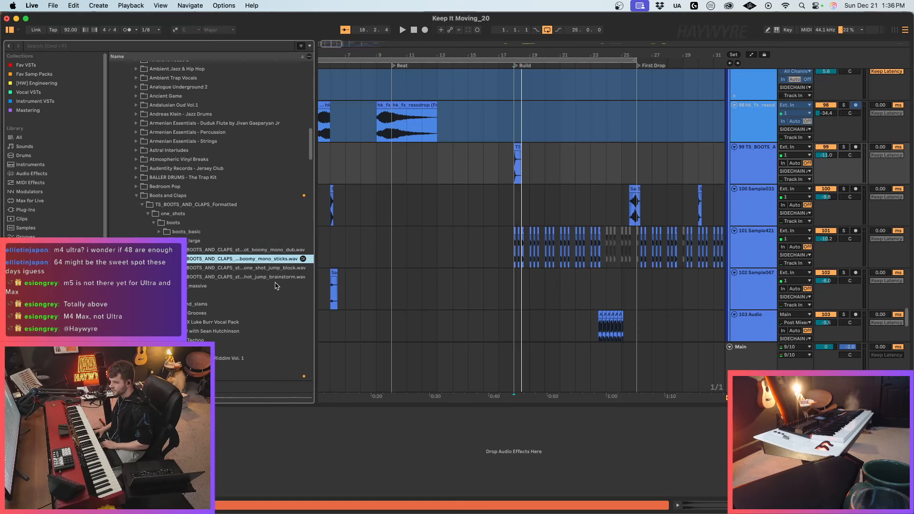
key("Down")
key("Up")
key("Up")
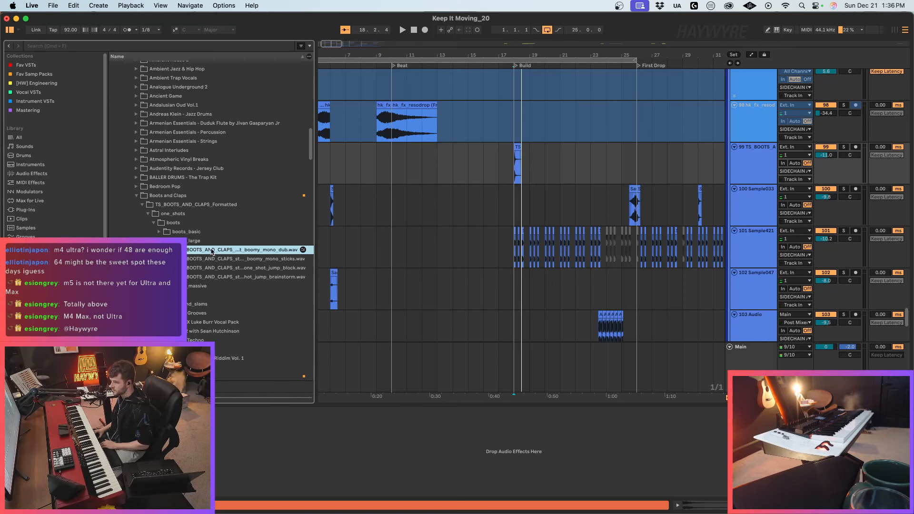
left_click(230, 277)
Step: Audition the samples in the slams folder and place woofy_slam_superfly on track 99 at bar 18, over the existing clip
left_click(206, 305)
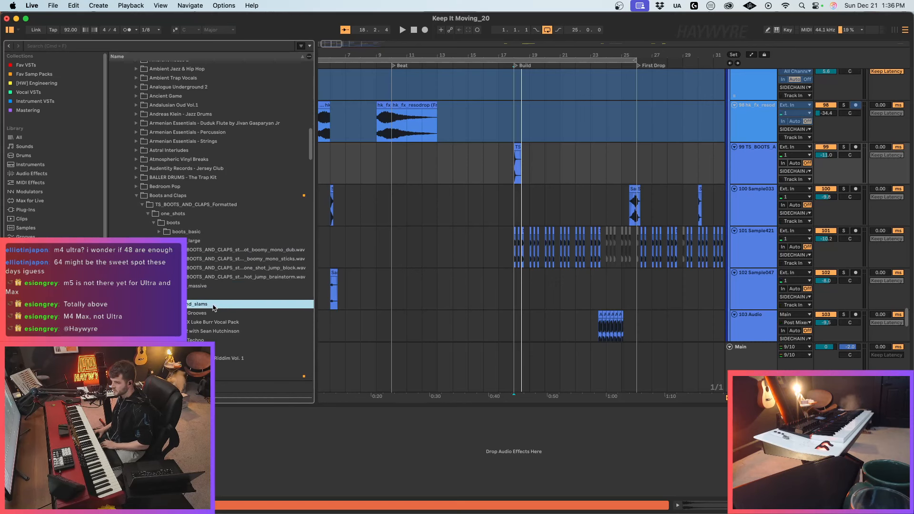
key("Right")
key("Down")
key("Down")
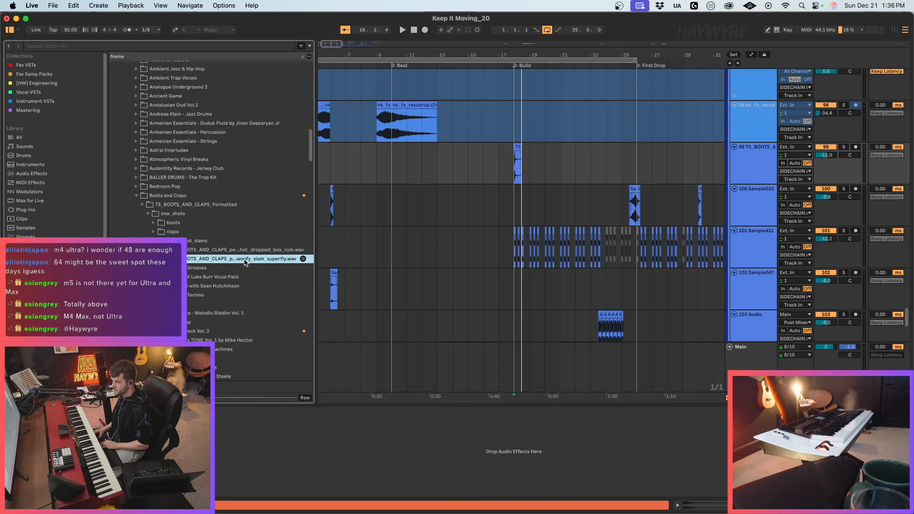
left_click_drag(245, 262, 511, 174)
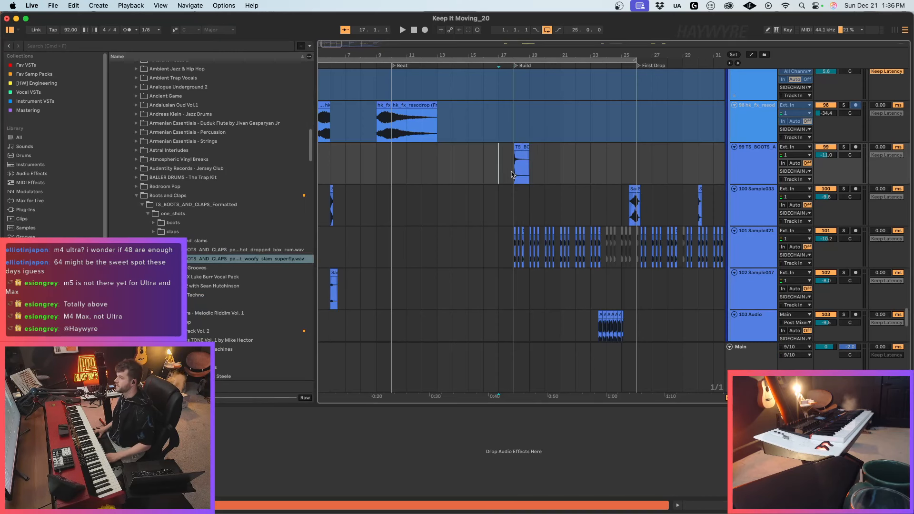
Step: Set track 99's volume to -6.2 dB while playing the start of the Build section
key("space")
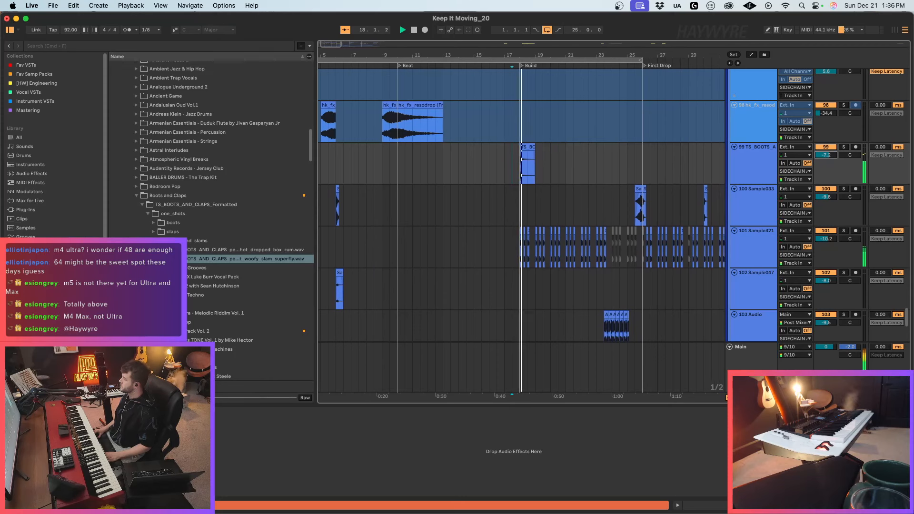
left_click_drag(826, 156, 825, 152)
key("space")
key("space")
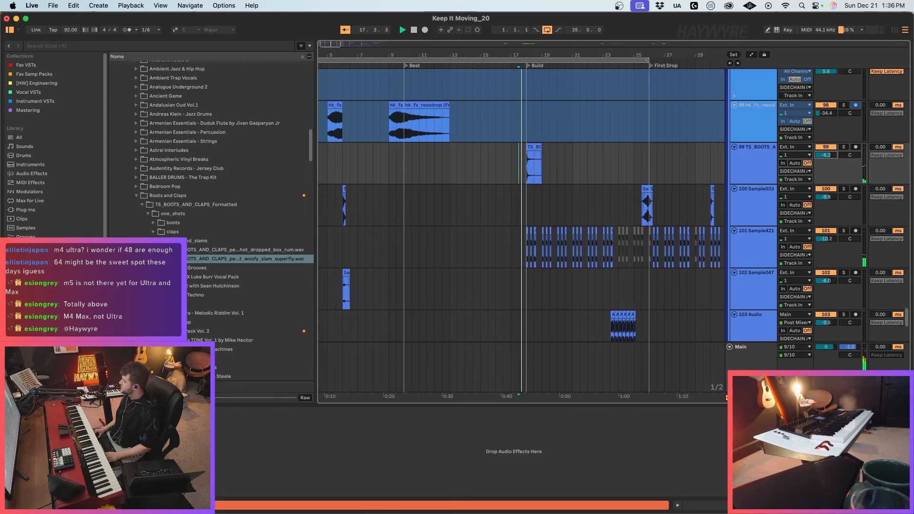
Step: Solo the cello1 track and play it from bar 17 into the Build section
scroll(907, 331, "down", 5)
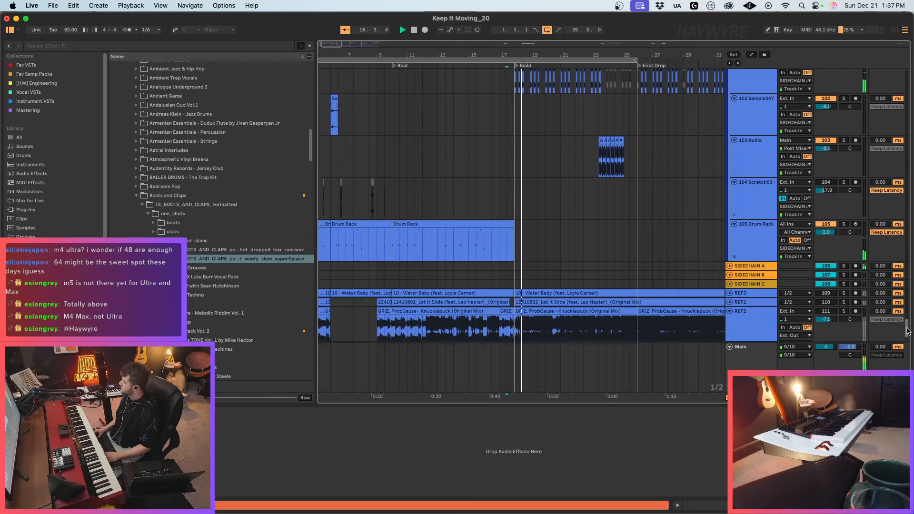
left_click_drag(907, 331, 909, 184)
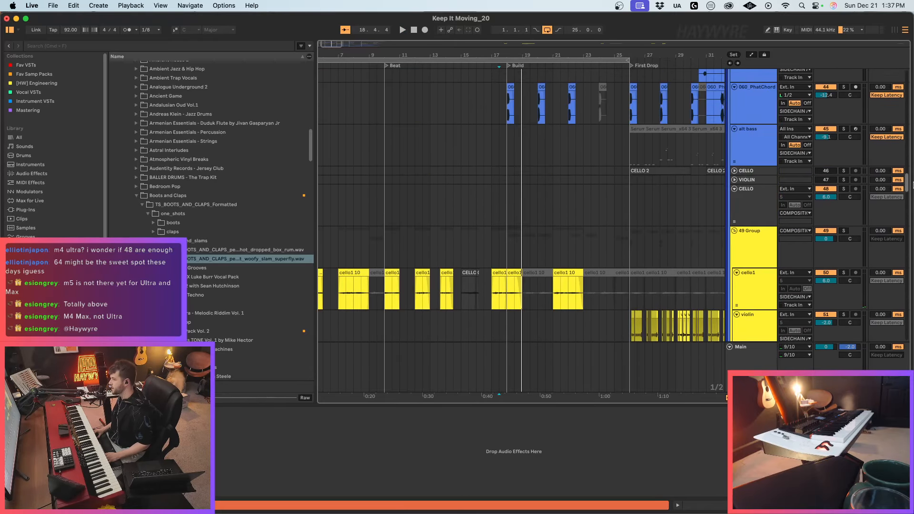
left_click(499, 300)
left_click(844, 273)
key("space")
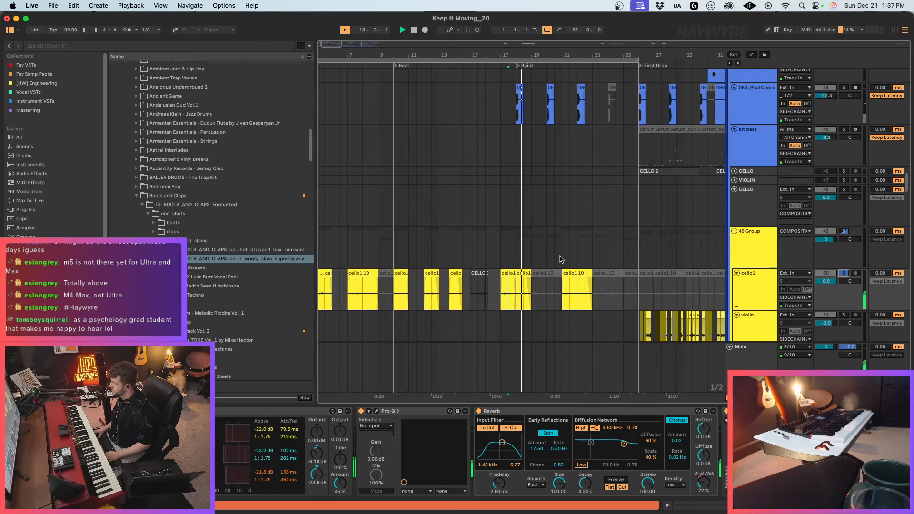
Step: Solo the Serum_x64 track and then the 31 Audio 4 track while playing from bar 17 into the Build section
scroll(511, 330, "up", 15)
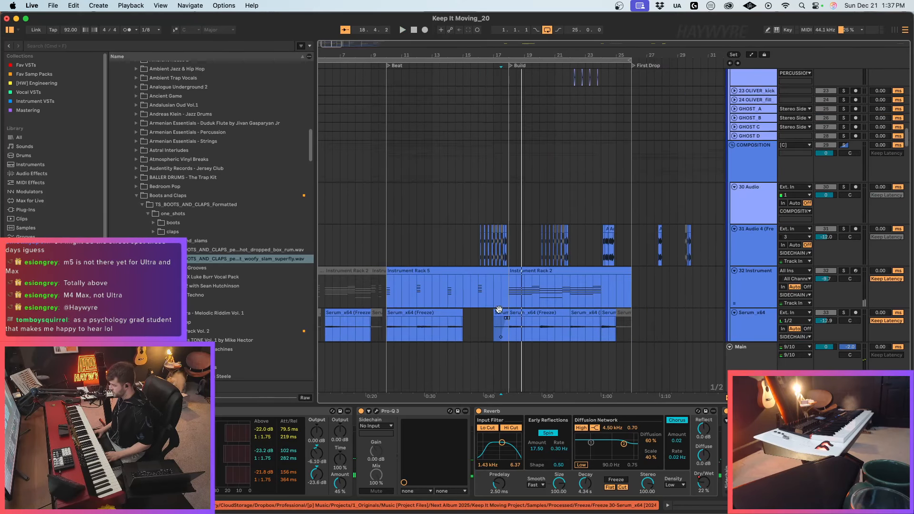
left_click(503, 313)
key("space")
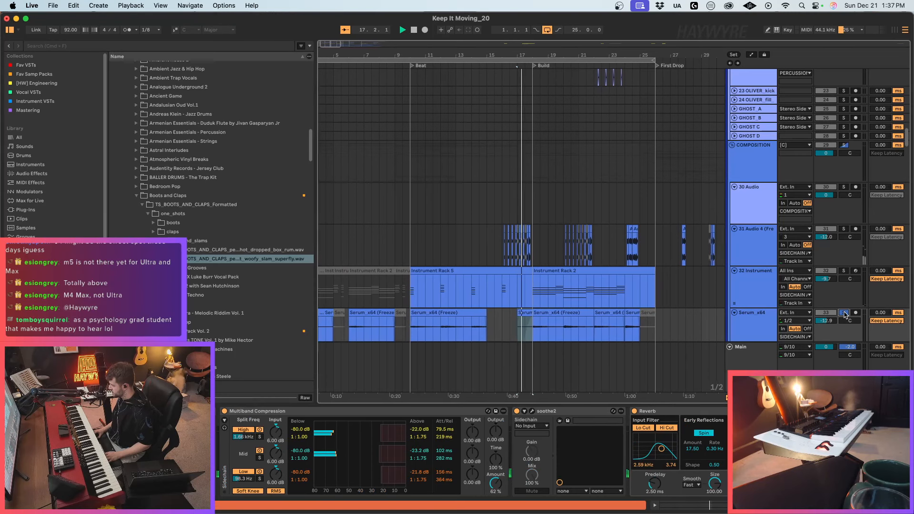
left_click(845, 229)
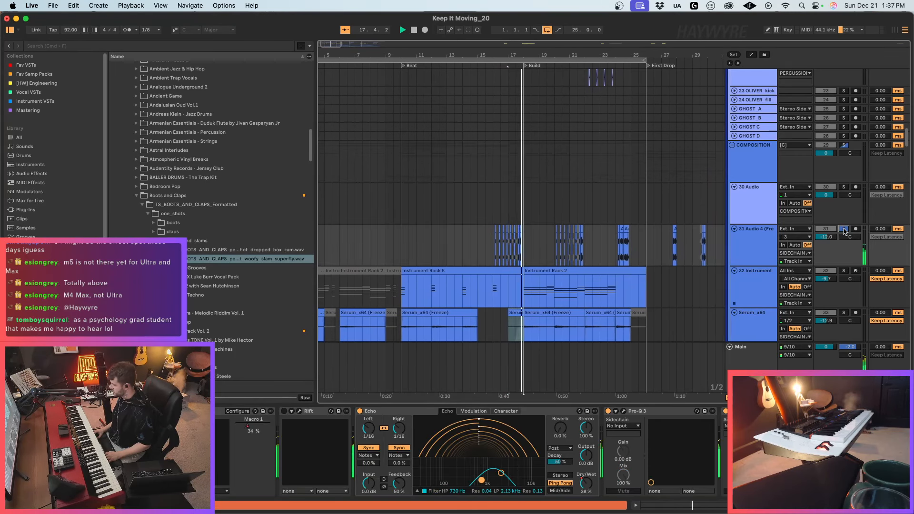
left_click(285, 412)
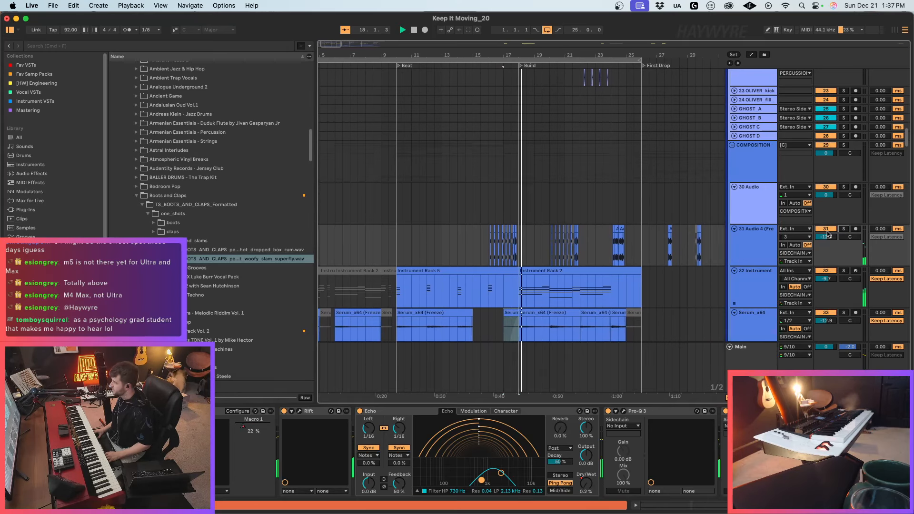
Step: Play the full, unsoloed mix from bar 17 into the Build section
scroll(537, 238, "up", 5)
scroll(537, 238, "up", 3)
left_click(495, 197)
scroll(554, 209, "up", 15)
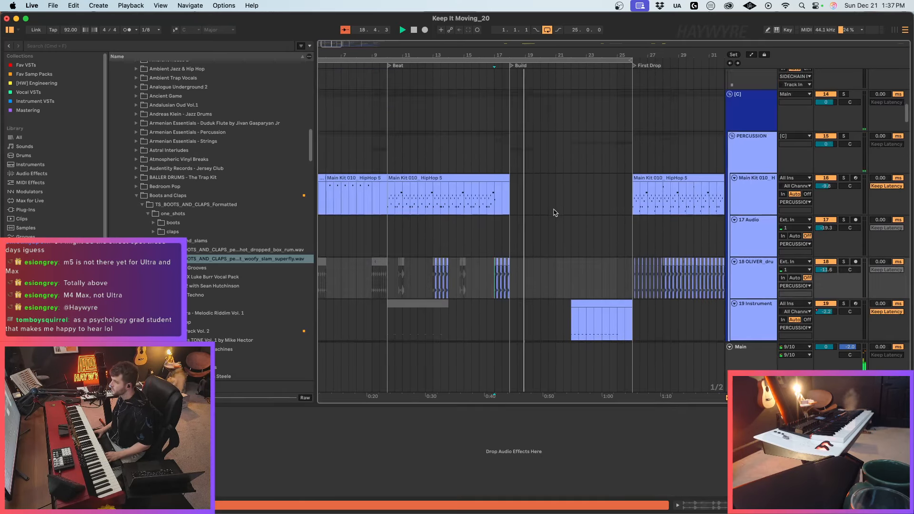
key("space")
key("space")
scroll(550, 230, "up", 2)
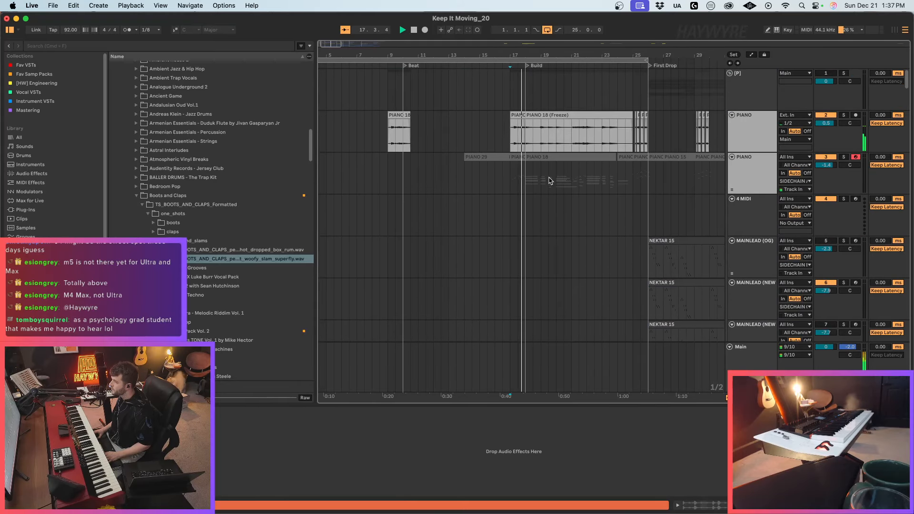
Step: Solo the frozen PIANO track and audition its clips around the start of the Beat and across the Build section
left_click(843, 115)
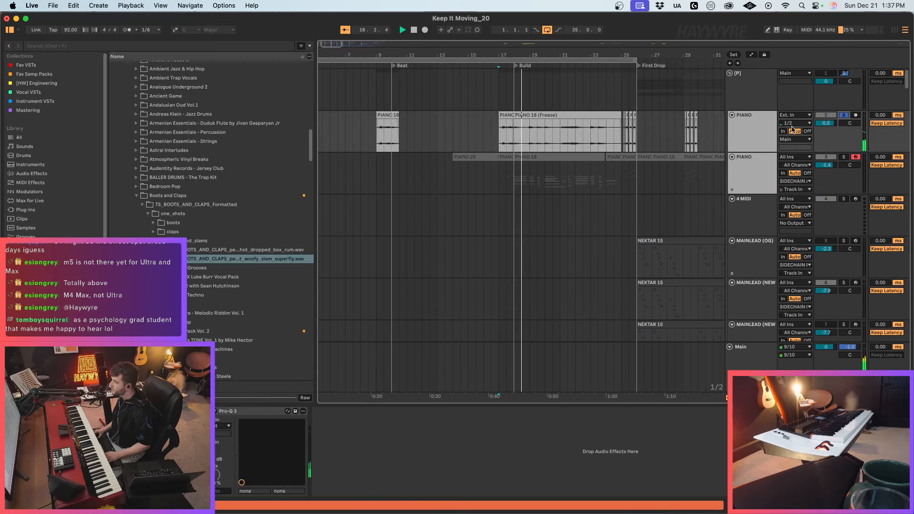
key("space")
key("space")
left_click(564, 141)
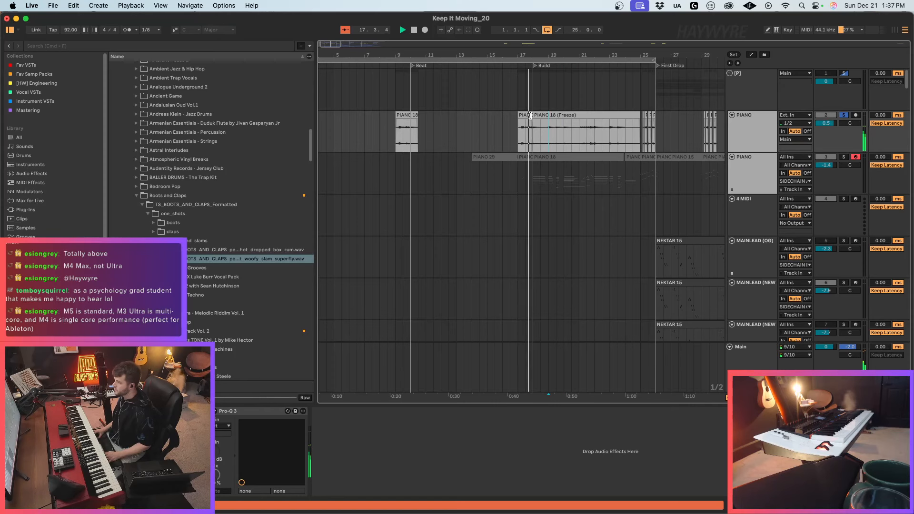
key("space")
key("space")
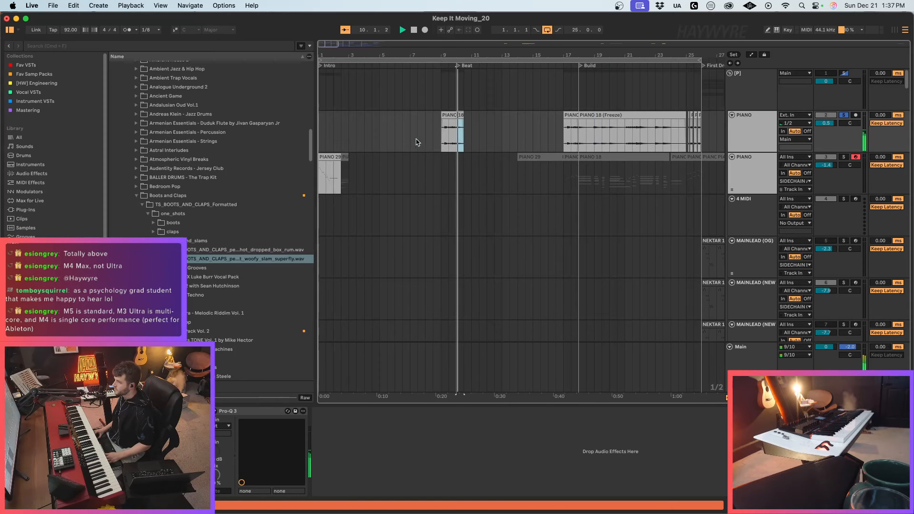
left_click(639, 139)
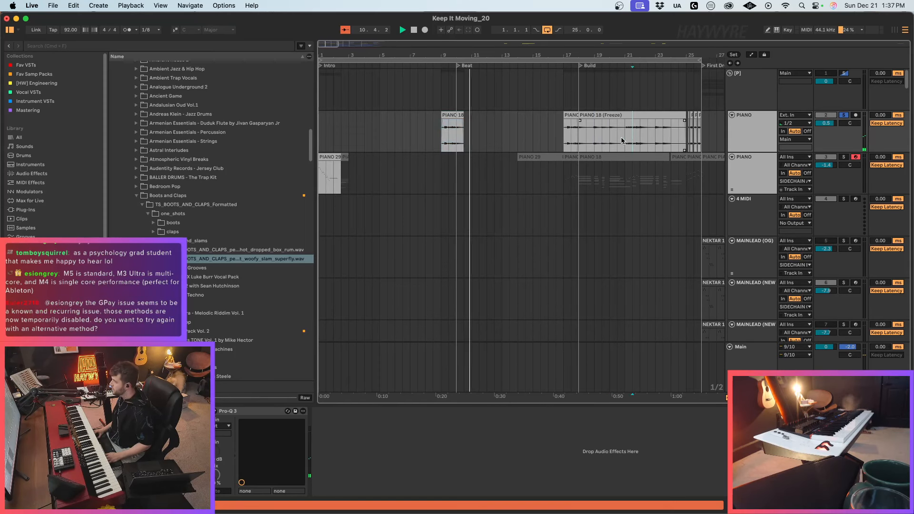
key("space")
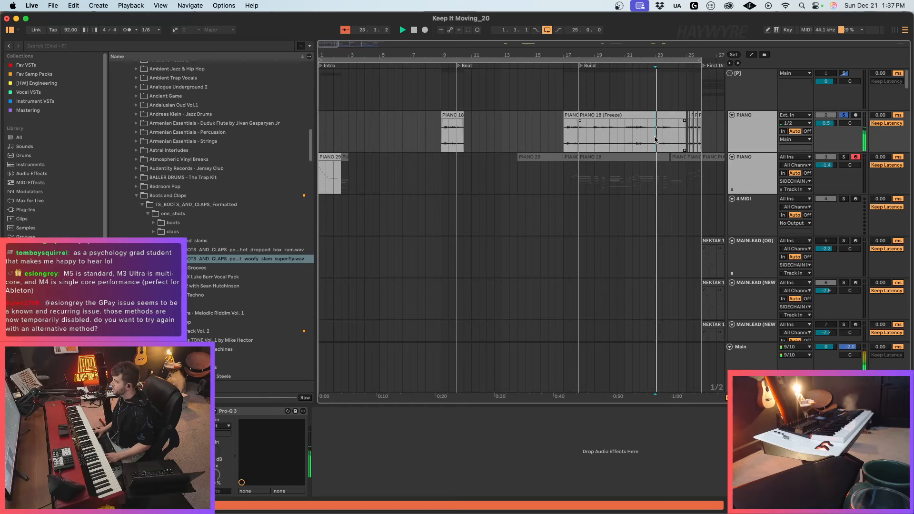
Step: Deactivate the first bar of the frozen PIANO clip in the Build section, at bar 18, and play the transition from bar 17
left_click_drag(578, 144, 594, 144)
key("0")
left_click(572, 144)
key("space")
key("space")
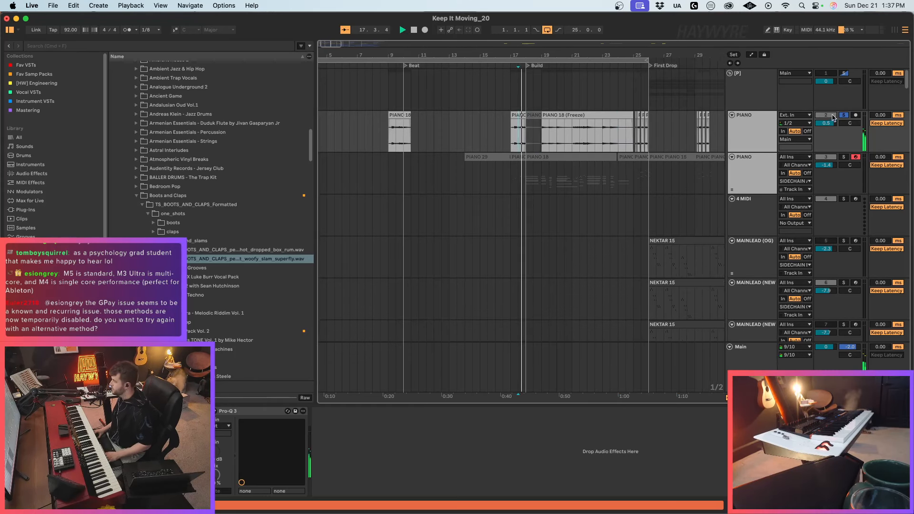
Step: Unsolo the PIANO track and play the start of the Build section with all tracks
left_click(843, 116)
left_click(520, 197)
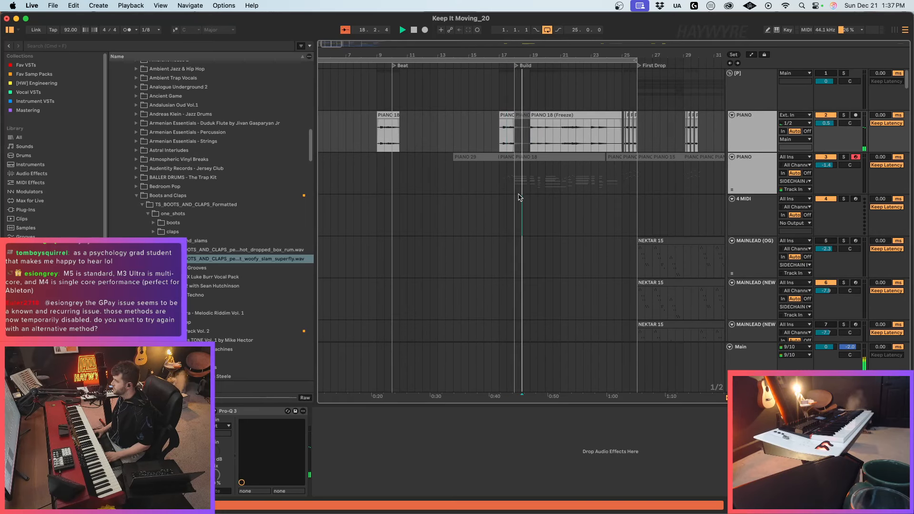
key("space")
left_click(516, 189)
scroll(577, 270, "down", 12)
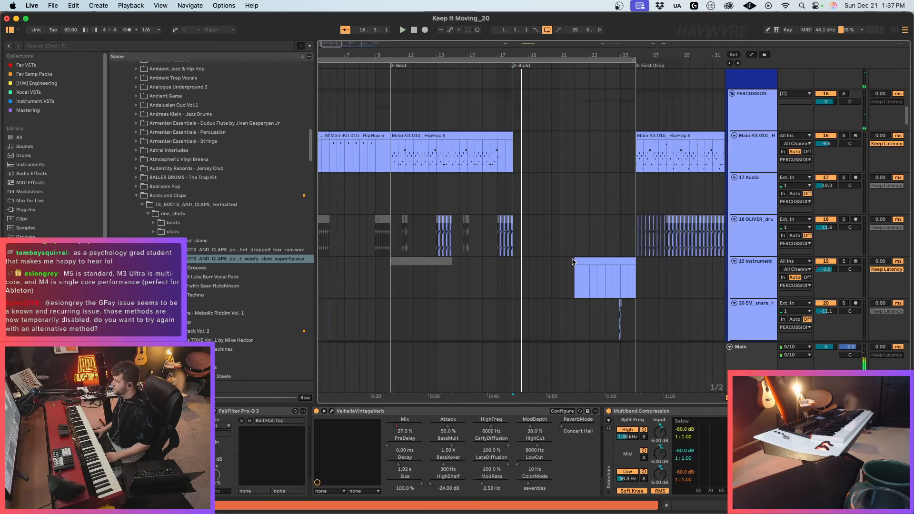
scroll(572, 262, "down", 10)
key("space")
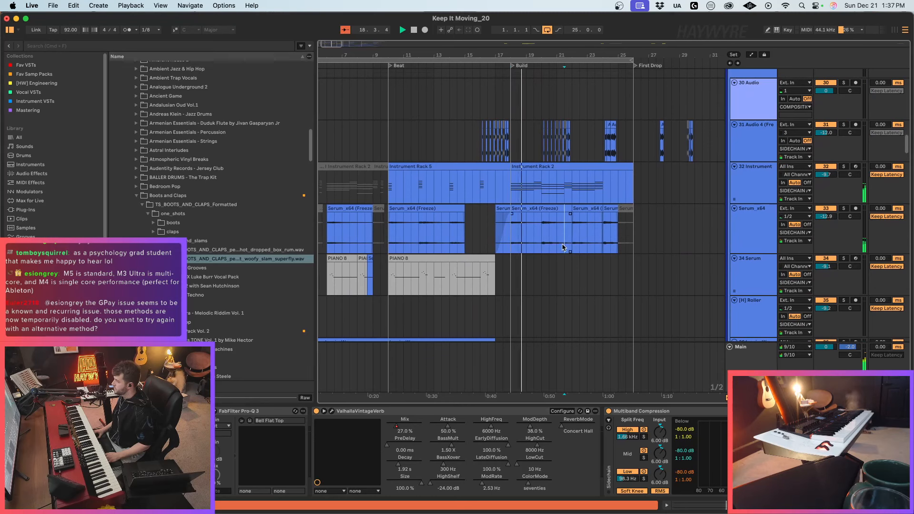
Step: Listen to the rest of the Build section up to the First Drop while checking the composition tracks
left_click(563, 247)
left_click(500, 173)
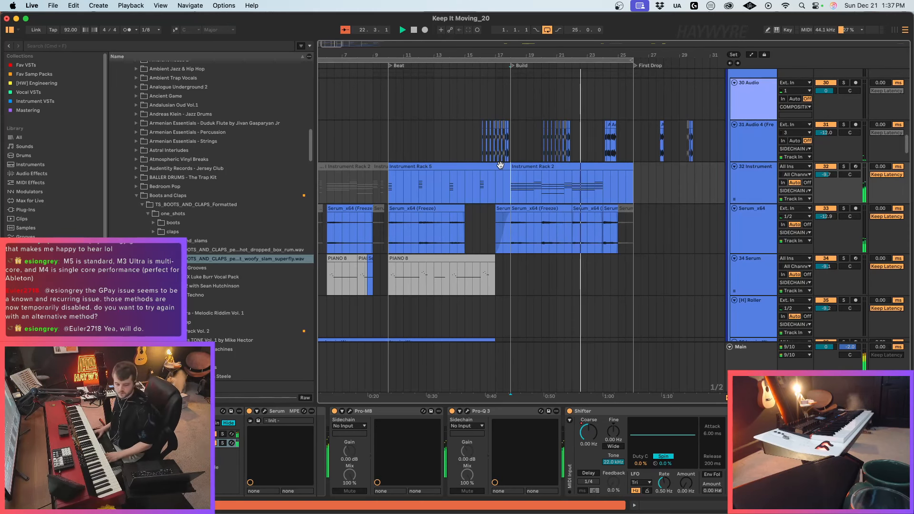
left_click(636, 274)
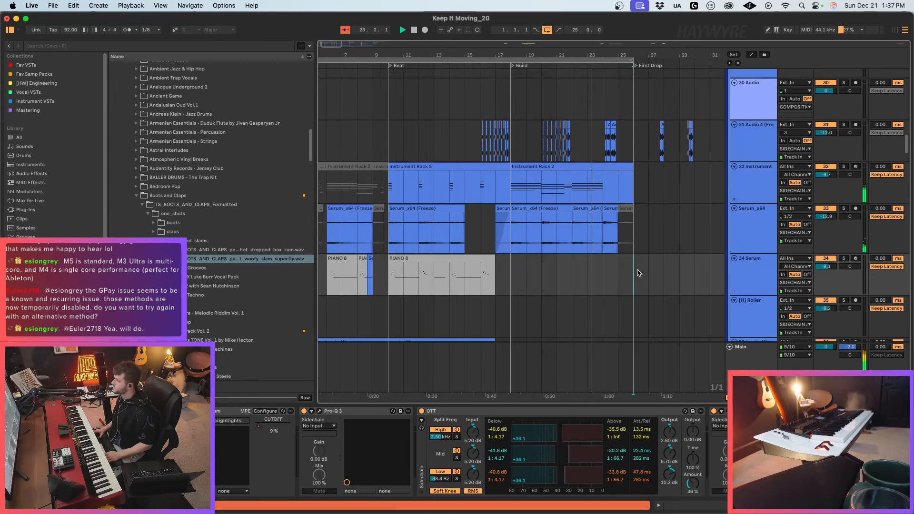
left_click(623, 206)
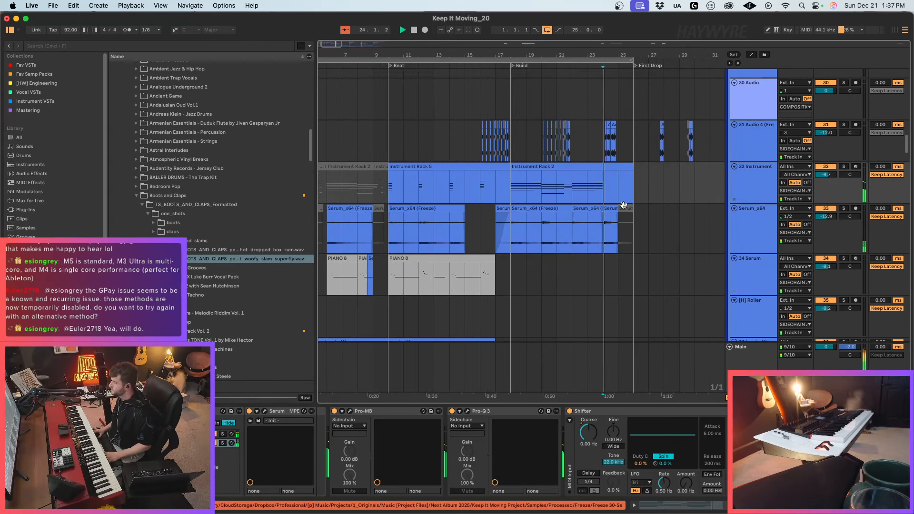
left_click_drag(333, 44, 333, 36)
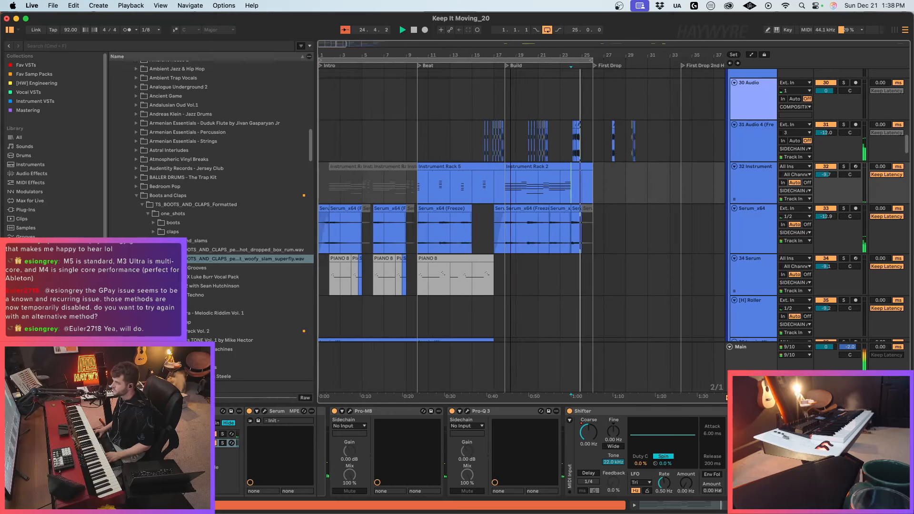
left_click(685, 179)
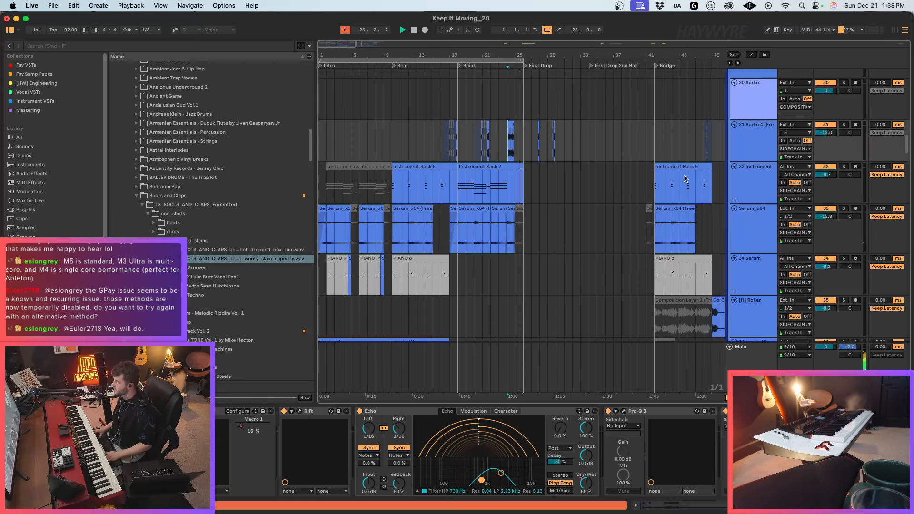
Step: Solo the 31 Audio 4 track and loop 1 bar and 1 beat from bar 24 around its last phrase before the First Drop
left_click(844, 126)
left_click_drag(353, 43, 377, 112)
key("space")
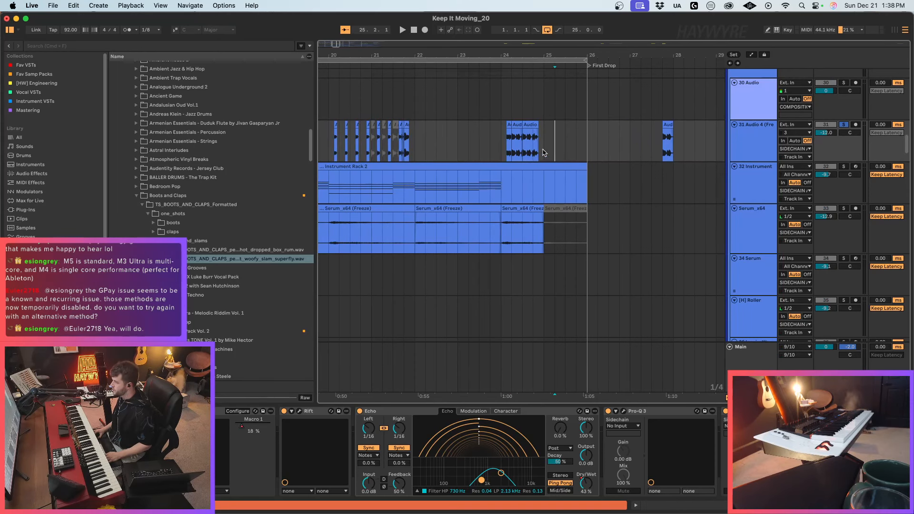
left_click_drag(555, 151, 500, 153)
key("super+l")
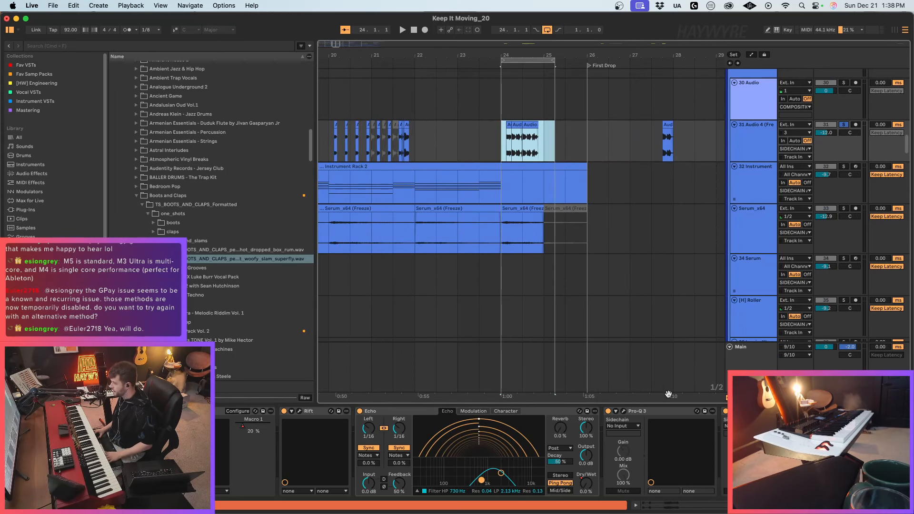
Step: Add Serum 2 FX from the Fav VSTs collection to the end of the 31 Audio 4 track's device chain
scroll(471, 453, "right", 5)
scroll(471, 452, "left", 5)
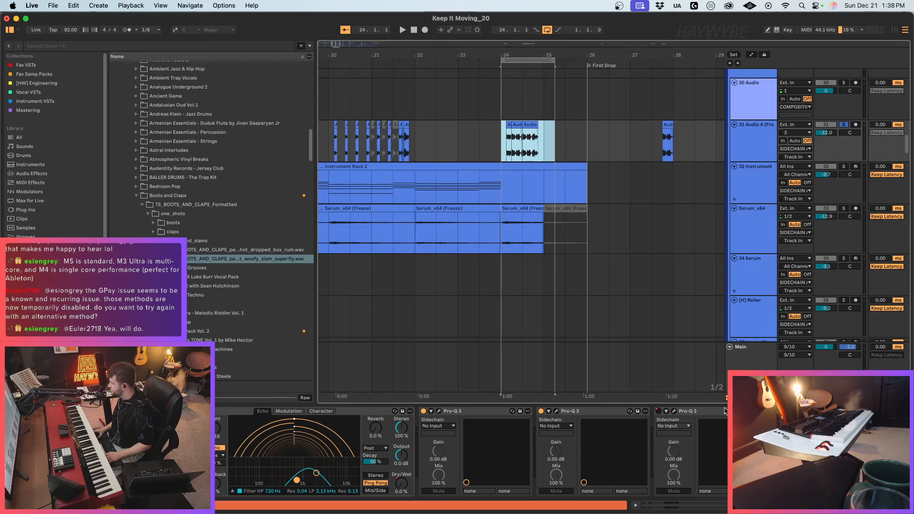
left_click(30, 66)
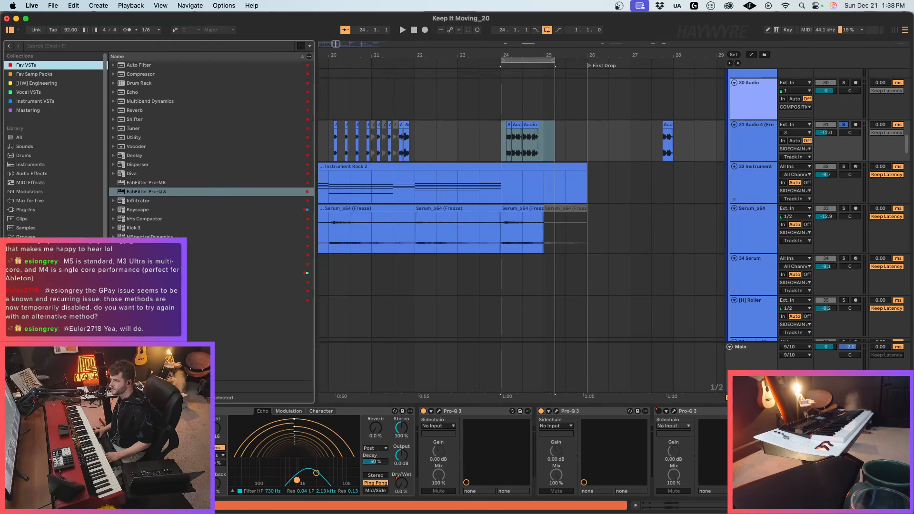
left_click(147, 255)
left_click(148, 263)
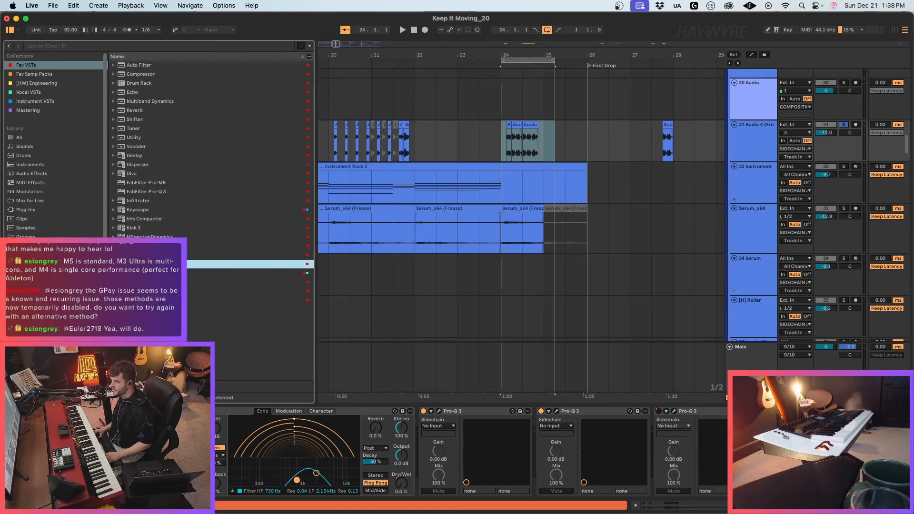
left_click_drag(148, 264, 703, 447)
Step: Add a Bode effect in Serum 2 FX and move the plug-in window clear of the Audio 4 clips
left_click(357, 222)
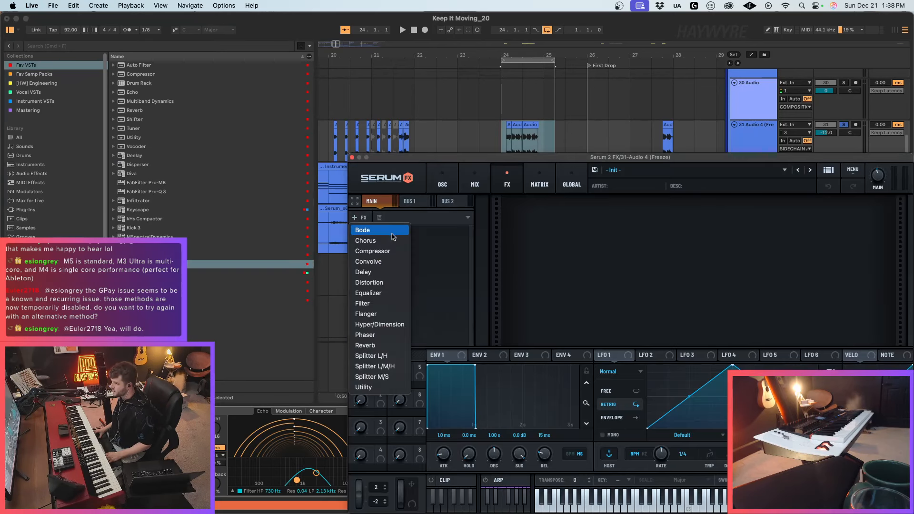
left_click(366, 232)
left_click_drag(778, 159, 769, 185)
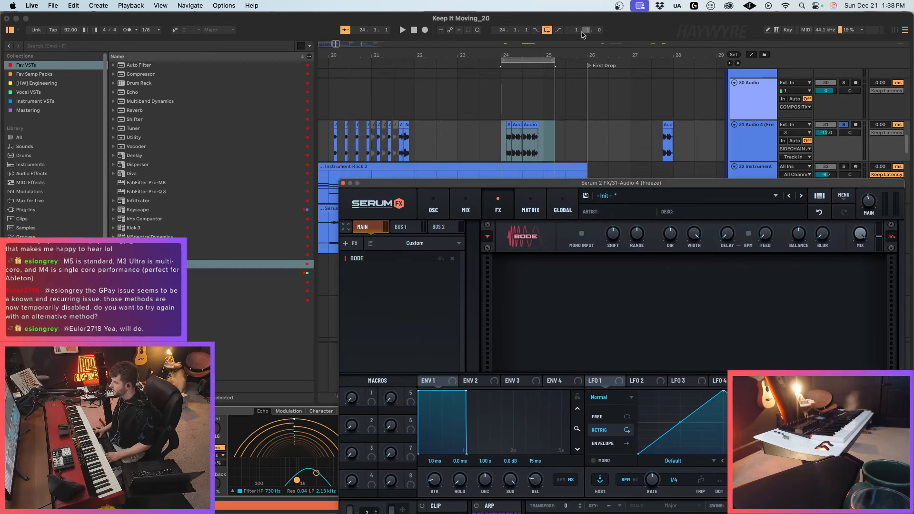
Step: Try out the Bode shift while playing the Audio 4 phrase, and loop the two beats from 24.2.1
left_click_drag(338, 44, 339, 69)
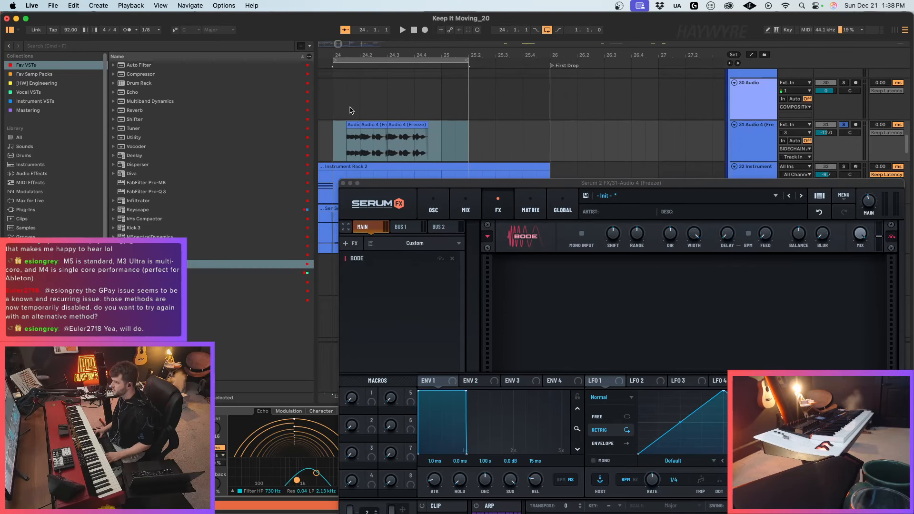
left_click(346, 138)
key("space")
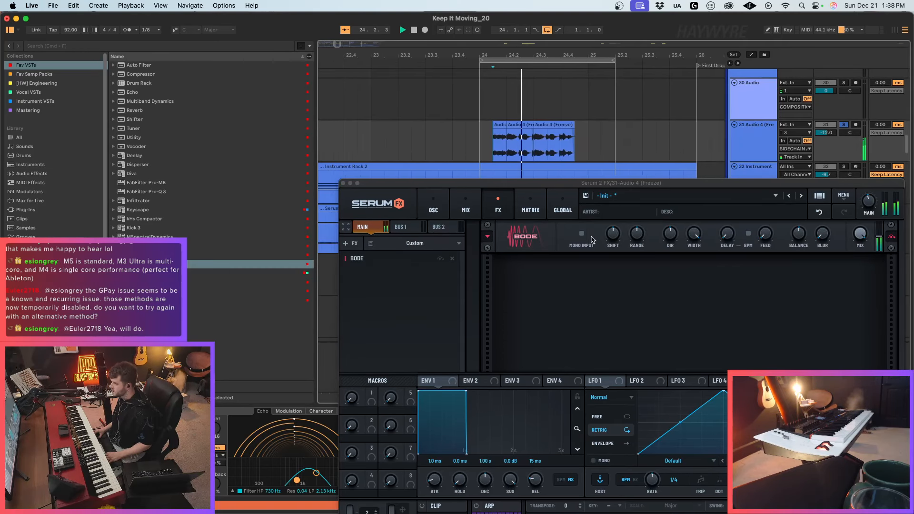
left_click_drag(611, 242, 685, 199)
left_click(481, 139)
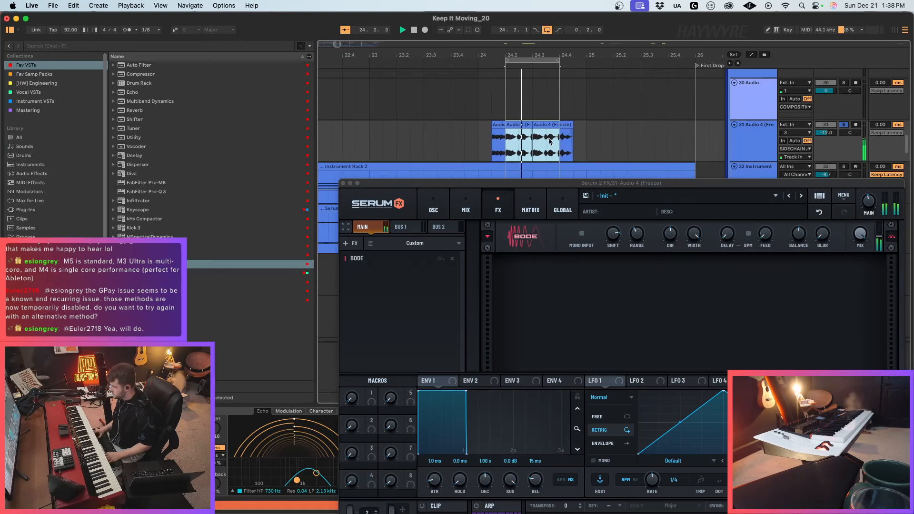
Step: Adjust the Bode effect's width and range while the loop plays, and set its shift to -67 %
left_click_drag(612, 233, 603, 292)
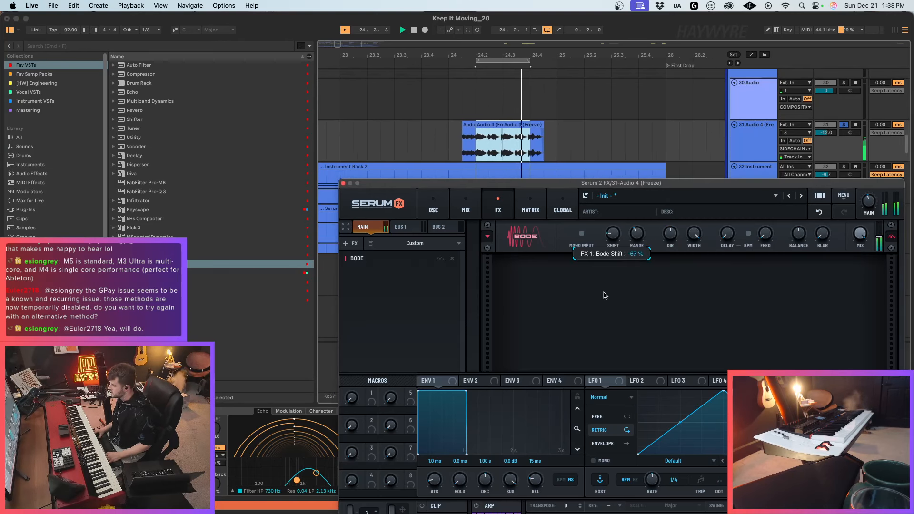
left_click_drag(675, 186, 606, 132)
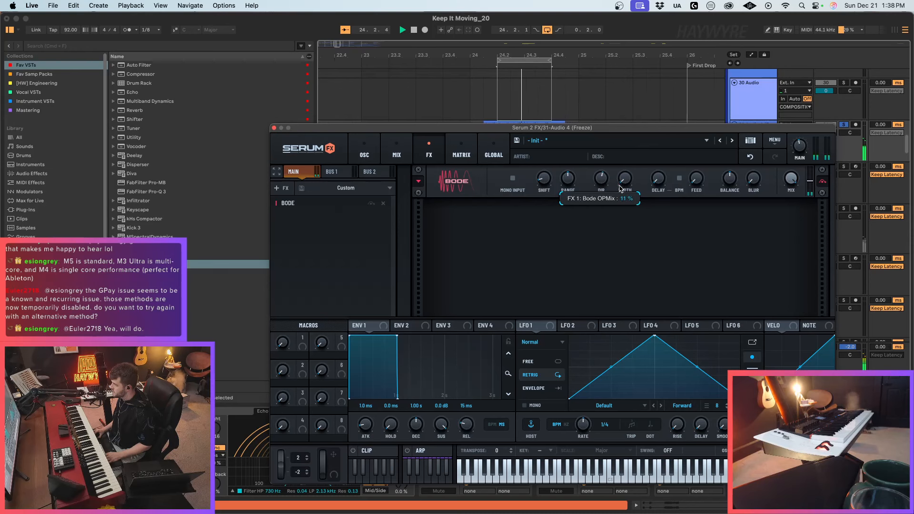
left_click_drag(620, 189, 620, 196)
left_click_drag(551, 186, 559, 173)
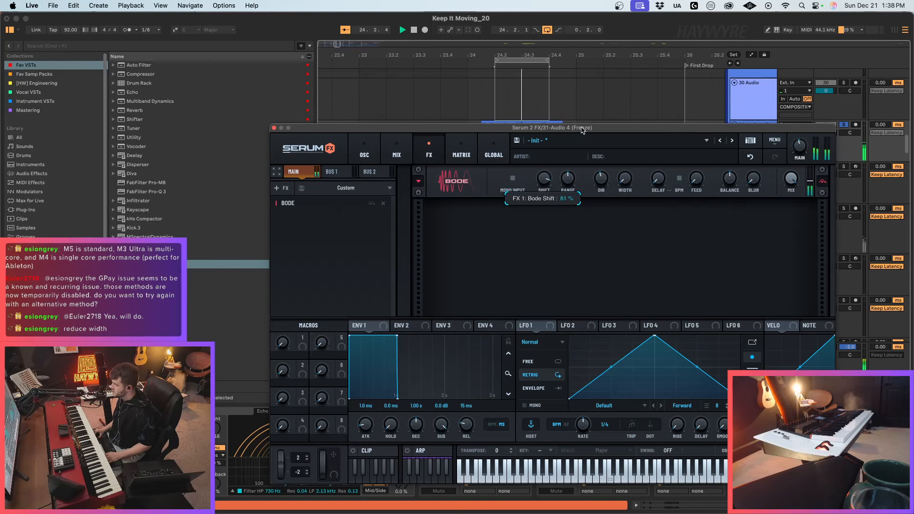
left_click_drag(568, 177, 575, 164)
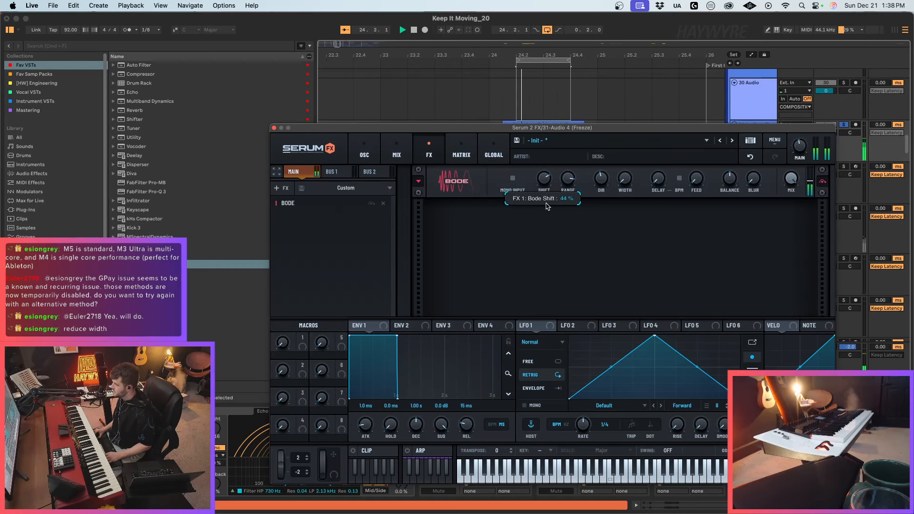
left_click_drag(546, 222, 547, 254)
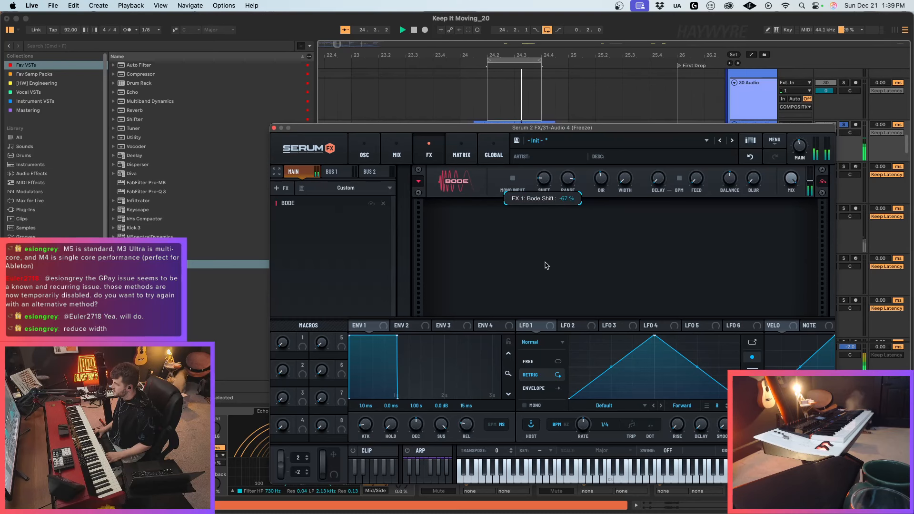
Step: Set the Bode range to 233 Hz and width to 55 %, and adjust its shift, delay and blur while the loop plays
left_click_drag(568, 180, 567, 205)
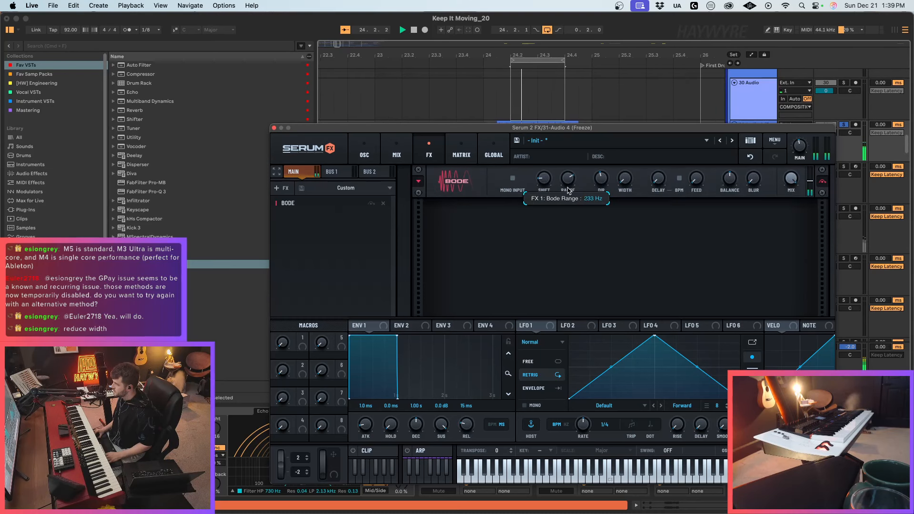
left_click_drag(625, 179, 632, 162)
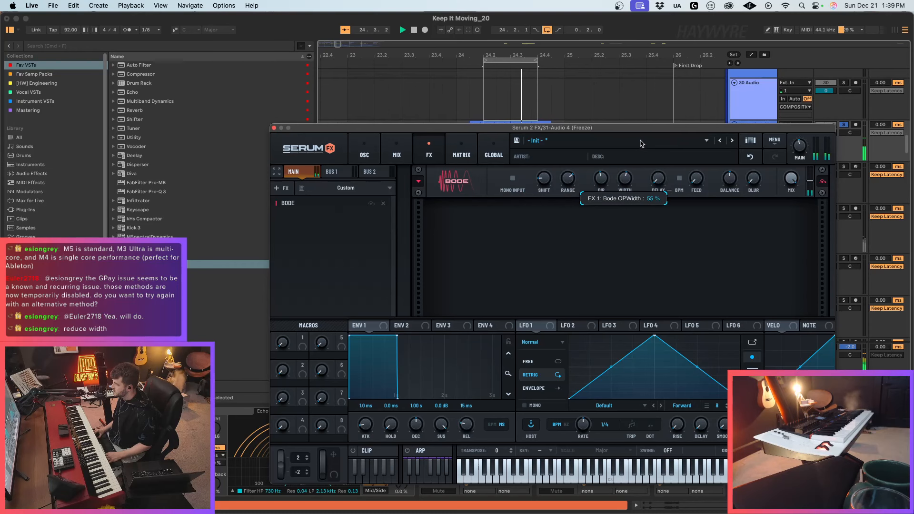
left_click_drag(547, 177, 562, 162)
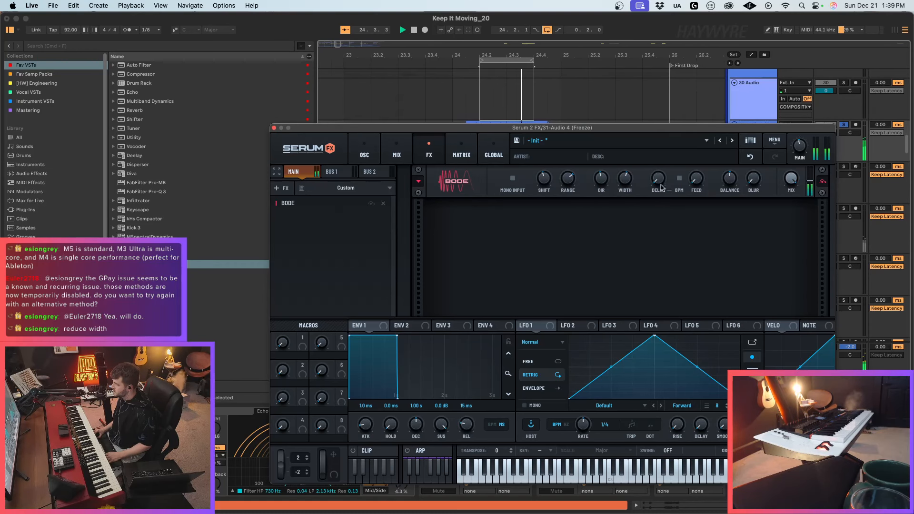
left_click_drag(664, 182, 685, 121)
mouse_move(753, 178)
left_mouse_down()
mouse_move(767, 147)
mouse_move(774, 197)
mouse_move(756, 190)
left_mouse_up()
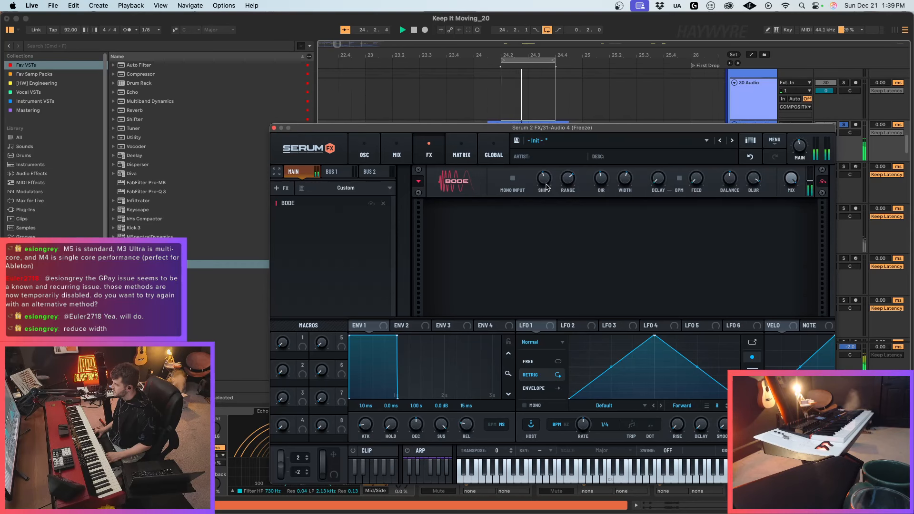
Step: Uncover the Audio 4 clips behind the plug-in window and try different Bode shift and range settings, including 1 Hz, over the loop
left_click_drag(618, 129, 606, 186)
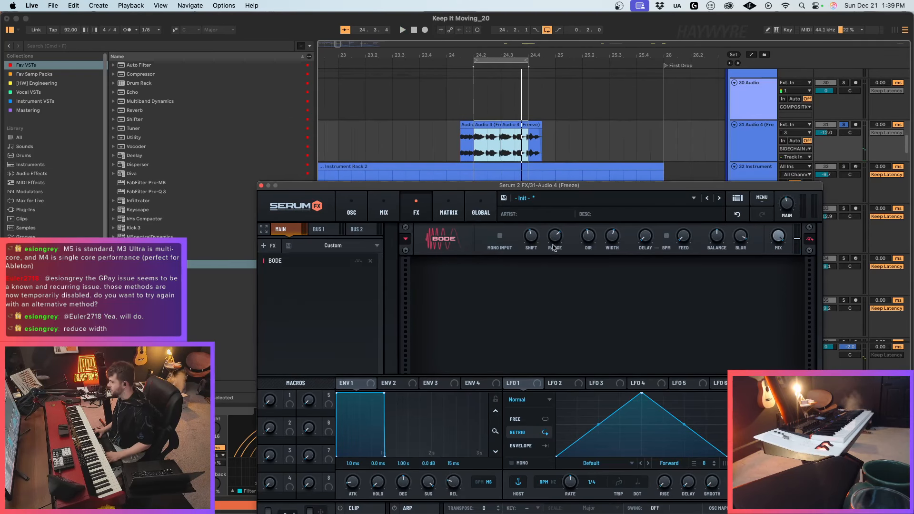
left_click_drag(597, 187, 599, 171)
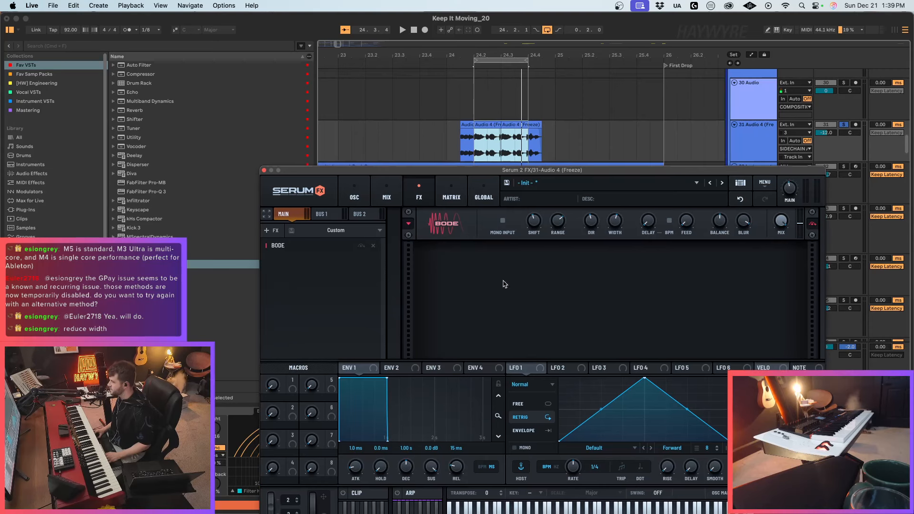
key("space")
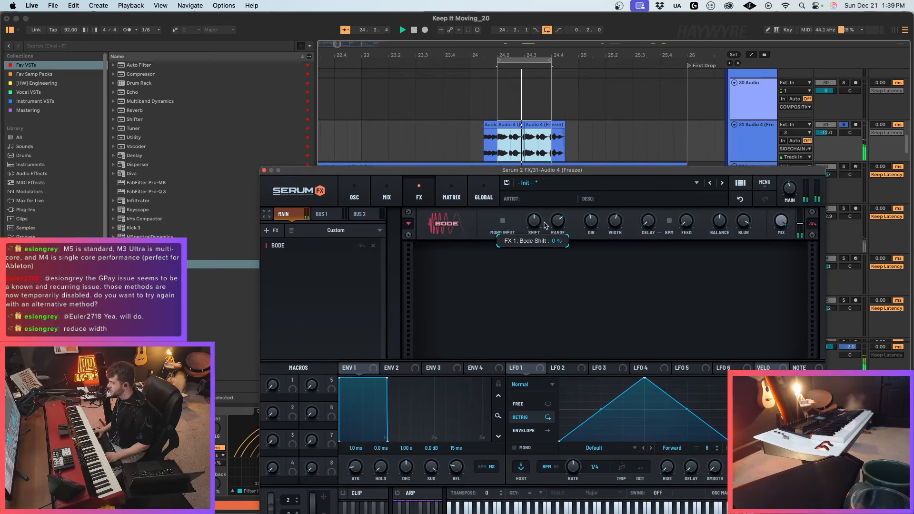
mouse_move(546, 225)
left_mouse_down()
mouse_move(533, 240)
mouse_move(563, 209)
mouse_move(561, 219)
left_mouse_up()
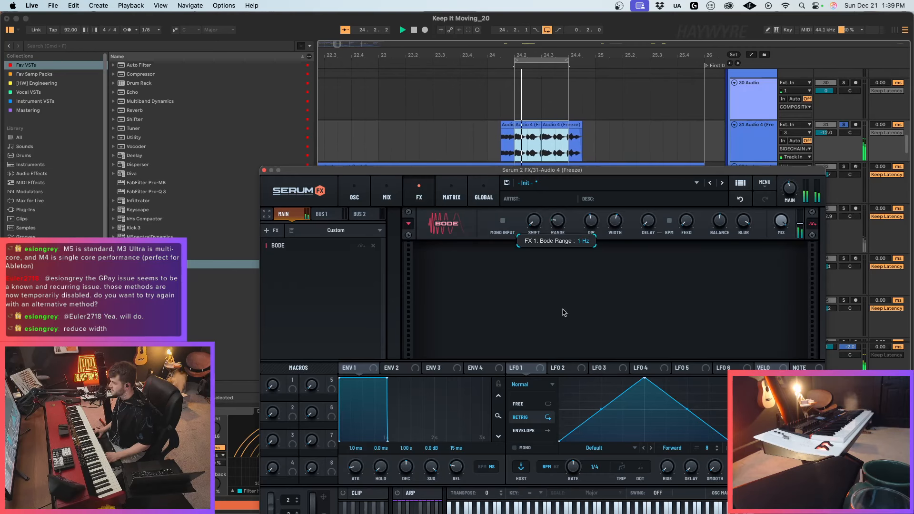
key("space")
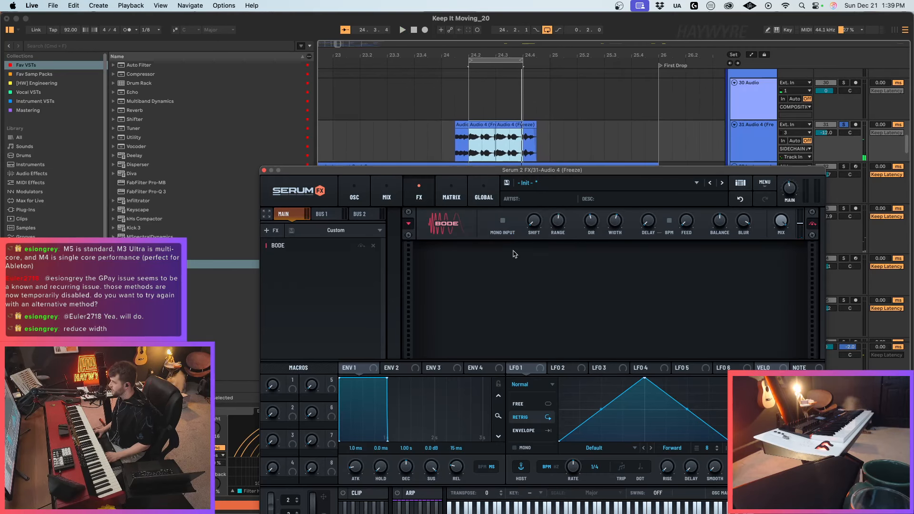
Step: Fine-tune the Bode shift near -5 % while the loop plays, stop playback and close the Serum 2 FX window
left_click_drag(565, 173, 474, 58)
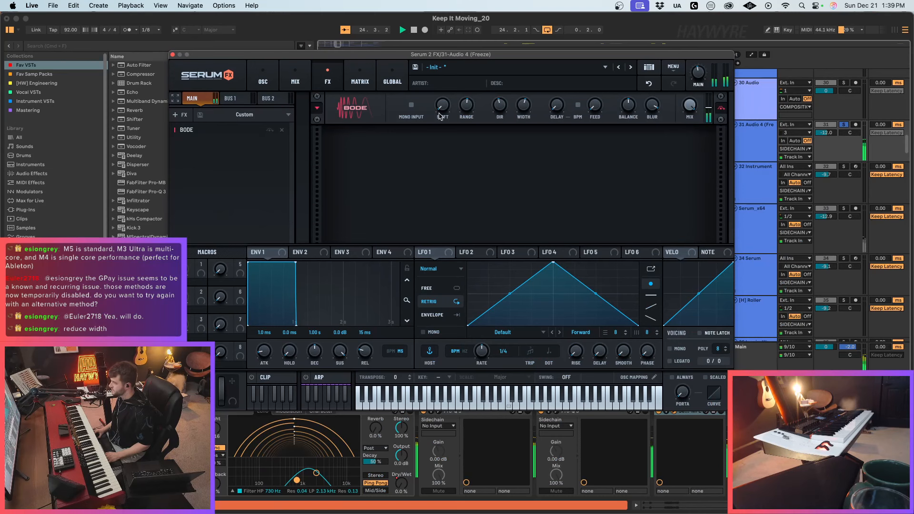
key("space")
mouse_move(464, 116)
left_click_drag(440, 103, 455, 68)
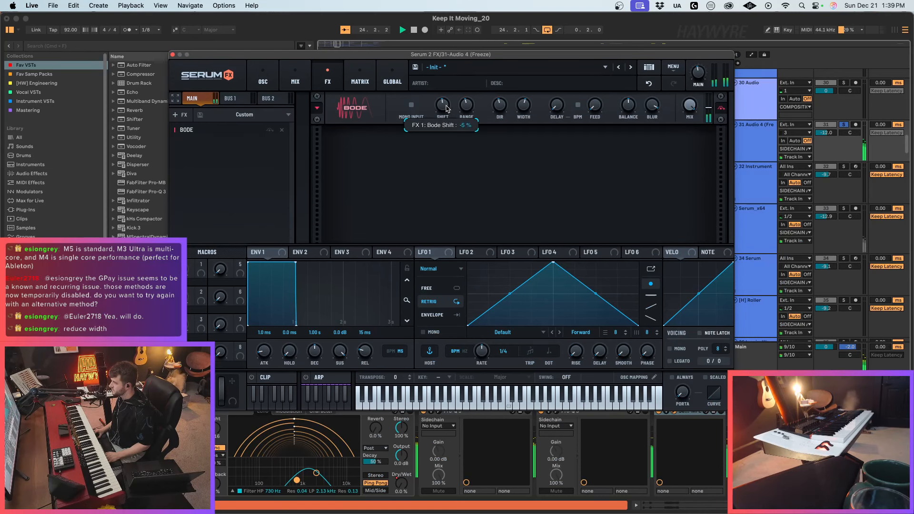
left_click_drag(548, 55, 542, 61)
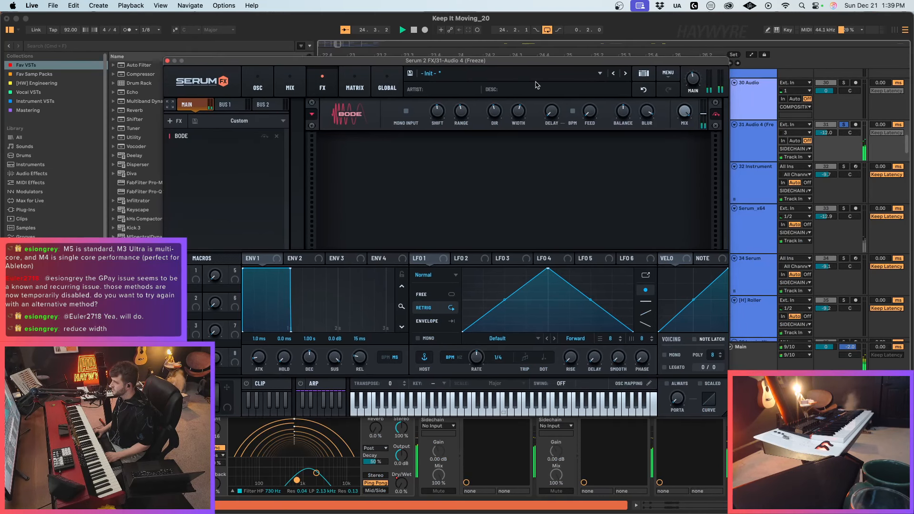
key("space")
left_click_drag(685, 65, 842, 234)
left_click(325, 231)
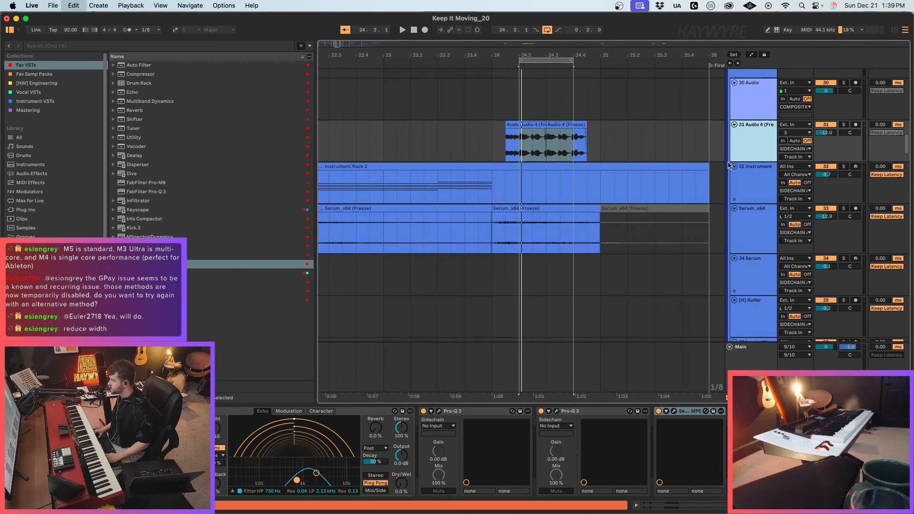
Step: Duplicate the 31 Audio 4 track and insert an empty MIDI track beneath the copy
key("super+d")
left_click_drag(336, 45, 336, 7)
key("shift+super+t")
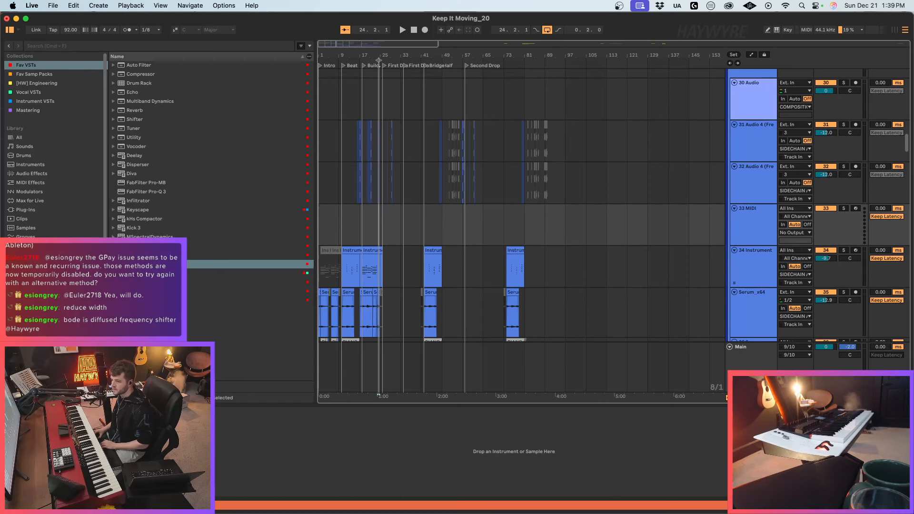
Step: Add a Vocoder to the 32 Audio 4 track and place it directly after Echo in the device chain
left_click_drag(136, 149, 758, 189)
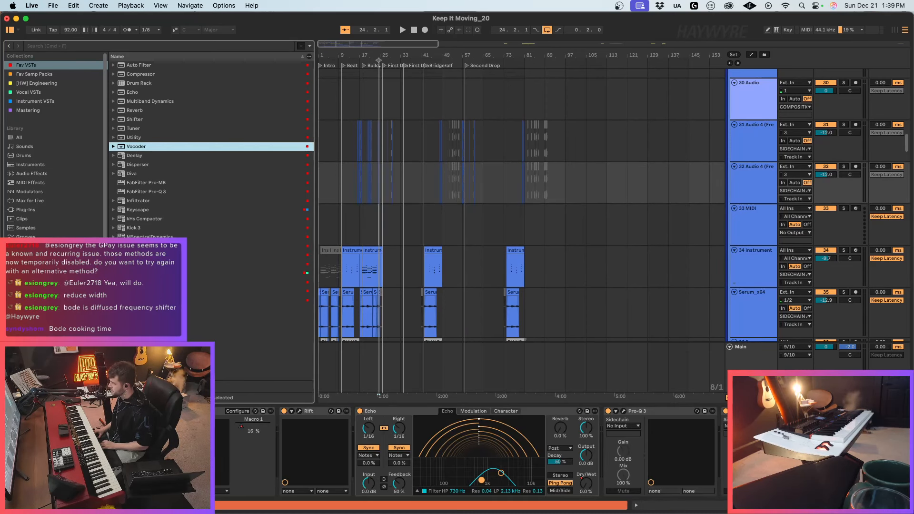
scroll(471, 452, "right", 6)
scroll(471, 453, "right", 6)
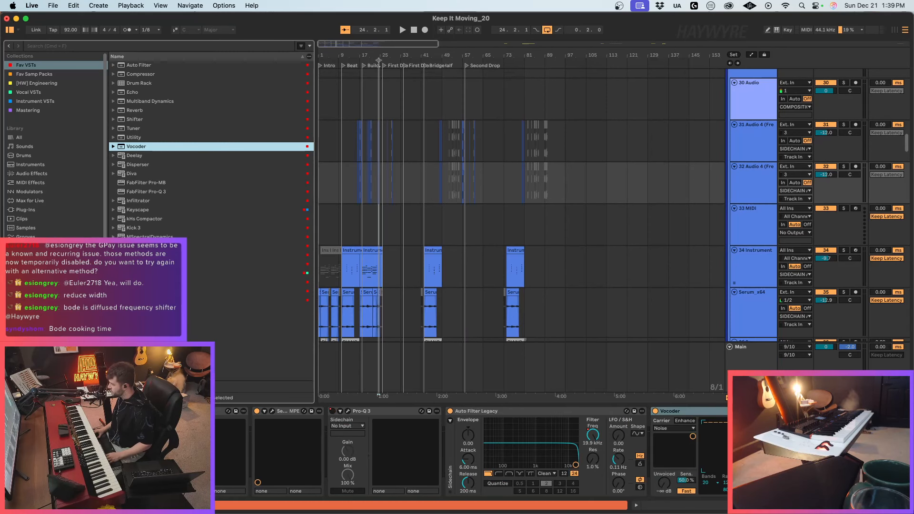
left_click(678, 412)
left_click_drag(267, 421, 298, 437)
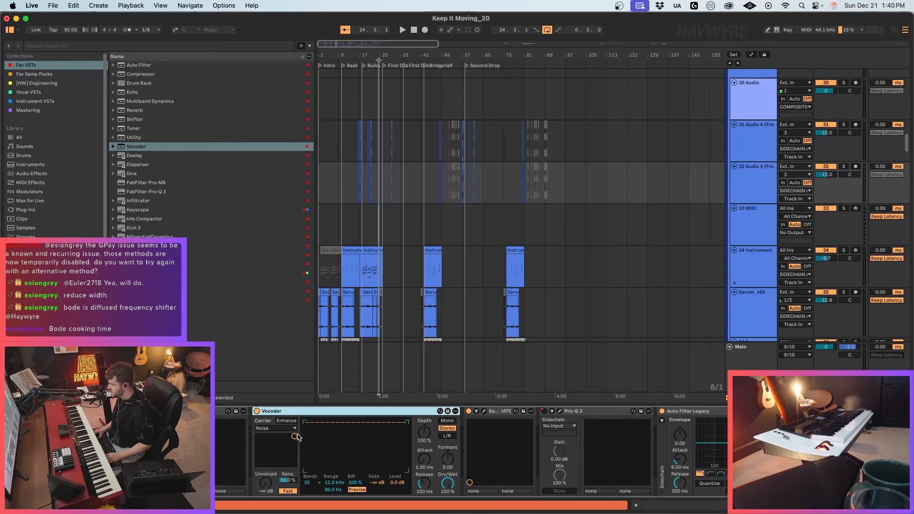
scroll(654, 419, "left", 7)
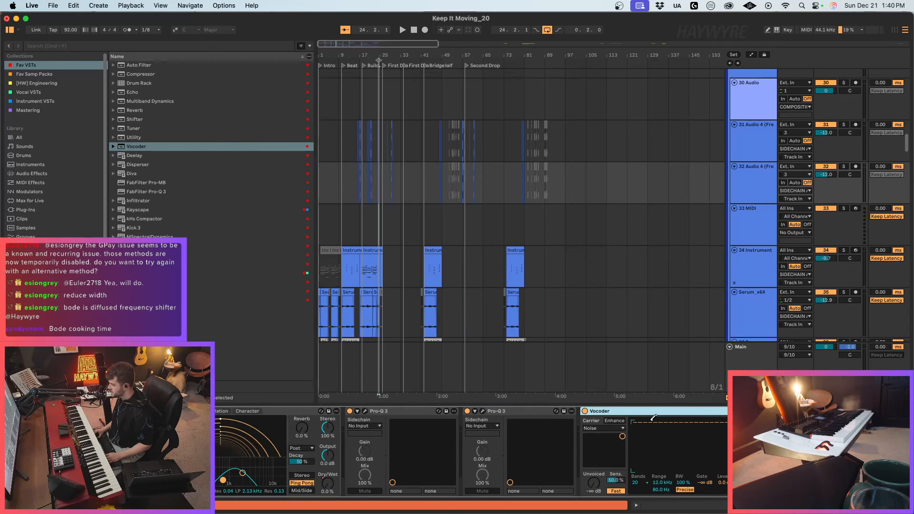
left_click_drag(659, 416, 399, 416)
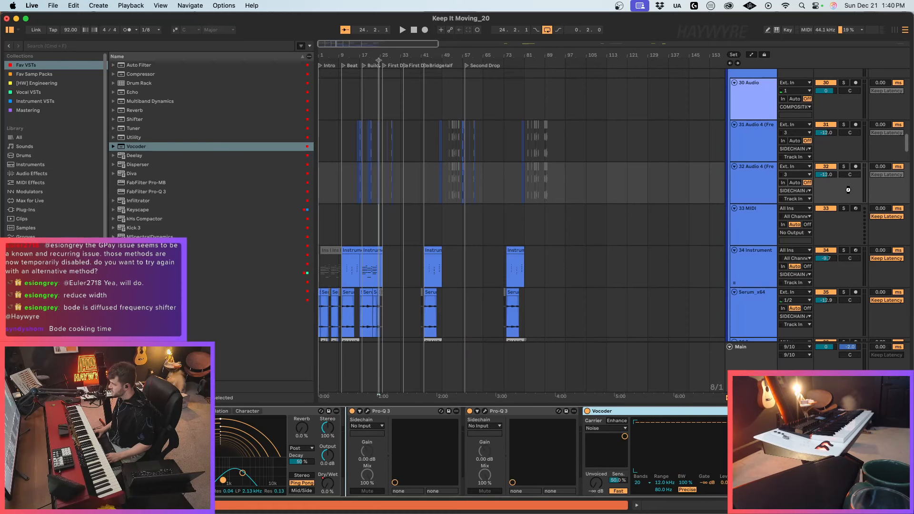
Step: Load Serum 2 on the 33 MIDI track, route the track's output to Sends Only and clear away the plug-in window
left_click(749, 223)
left_click(147, 255)
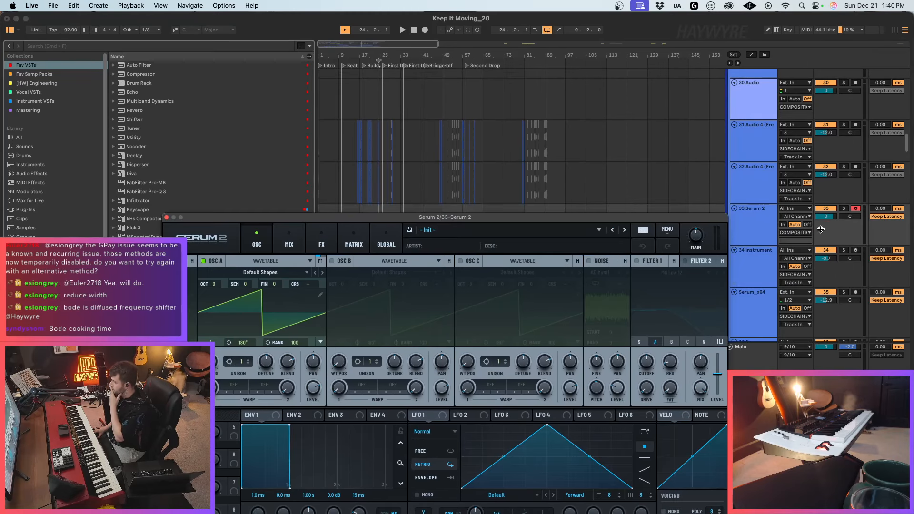
left_click(809, 233)
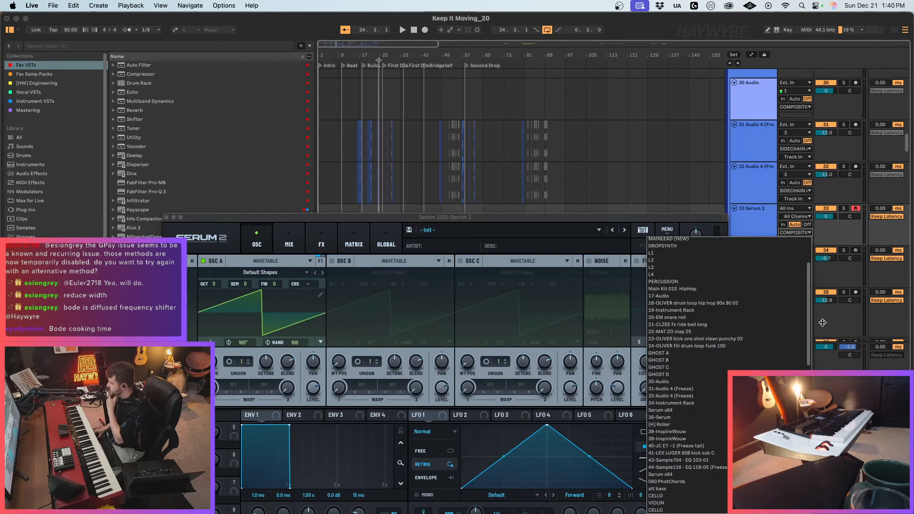
left_click_drag(809, 322, 804, 480)
left_click(652, 510)
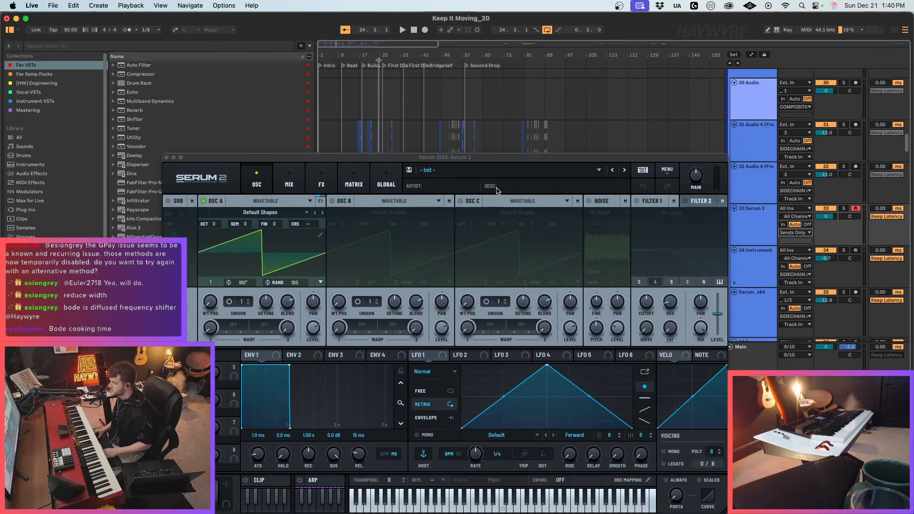
left_click_drag(510, 159, 643, 373)
Step: Set the 32 Audio 4 Vocoder to an External carrier from 33-Serum 2, with 40 bands and a 61.0 Hz to 18.0 kHz range
left_click(754, 182)
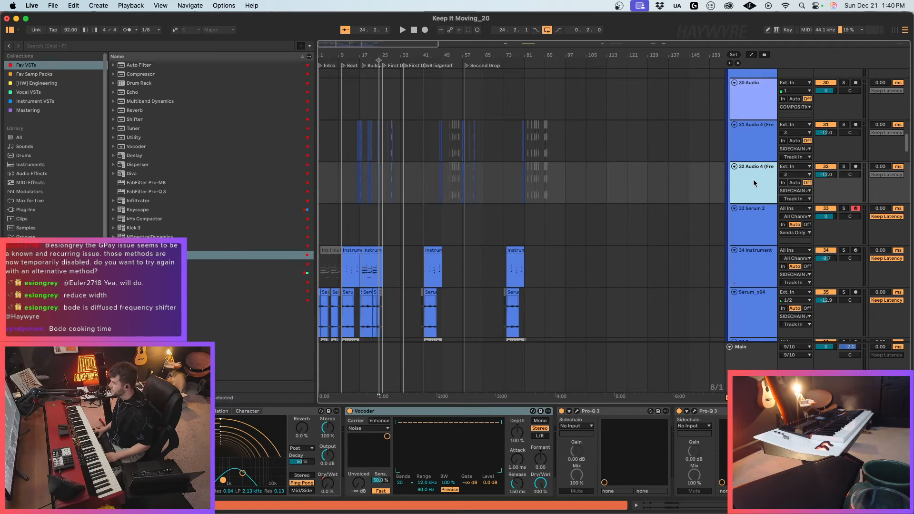
left_click(364, 428)
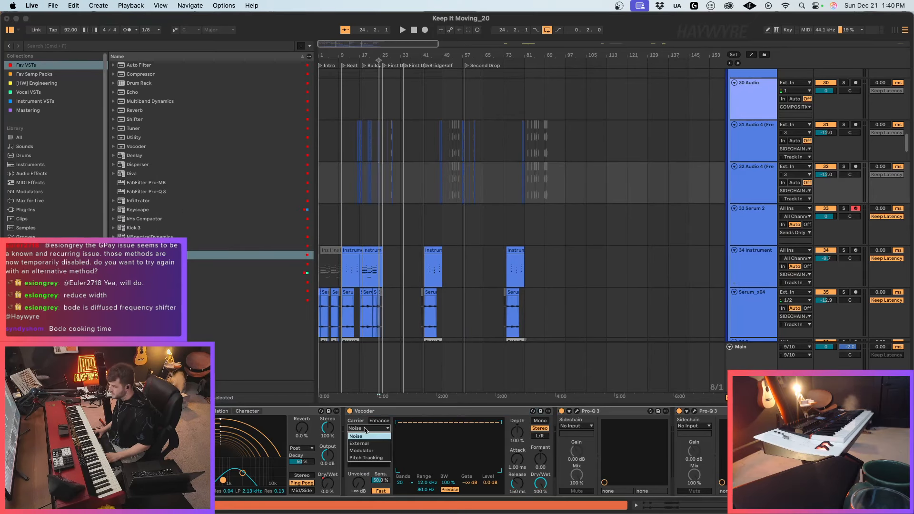
left_click(362, 443)
left_click(368, 441)
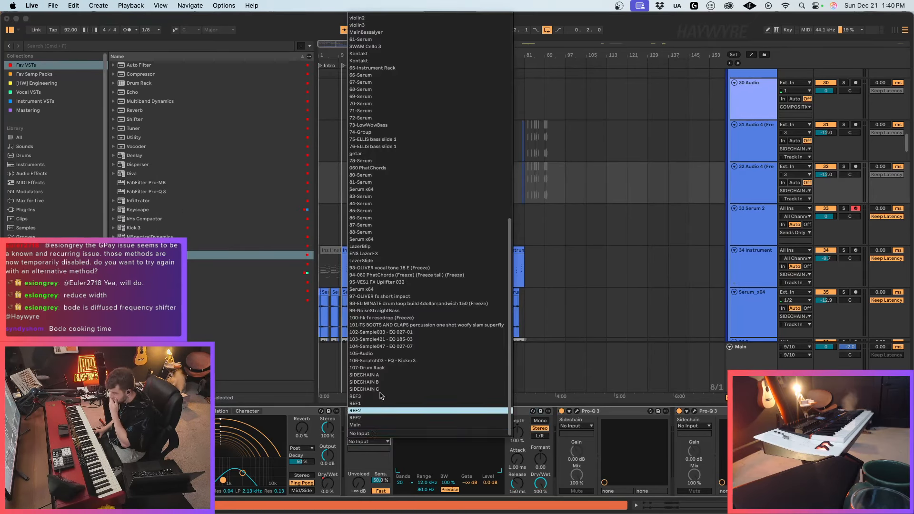
scroll(405, 222, "up", 10)
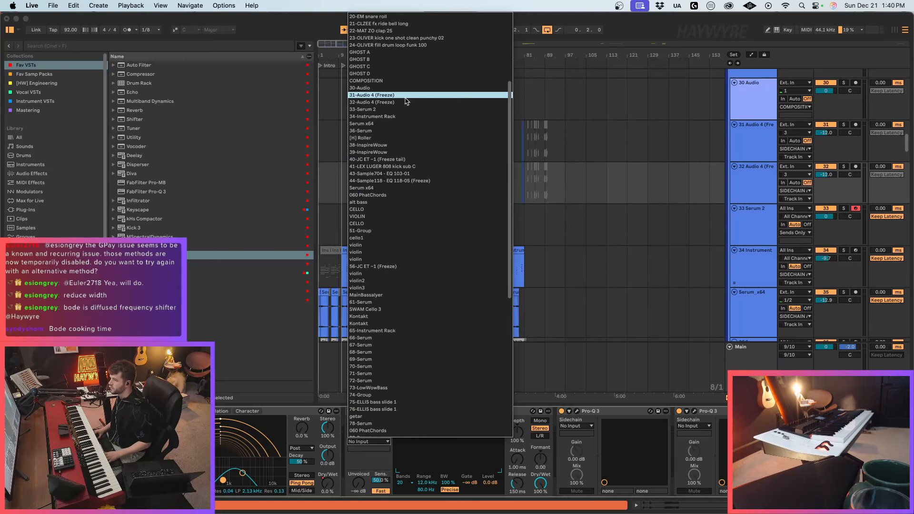
key("Return")
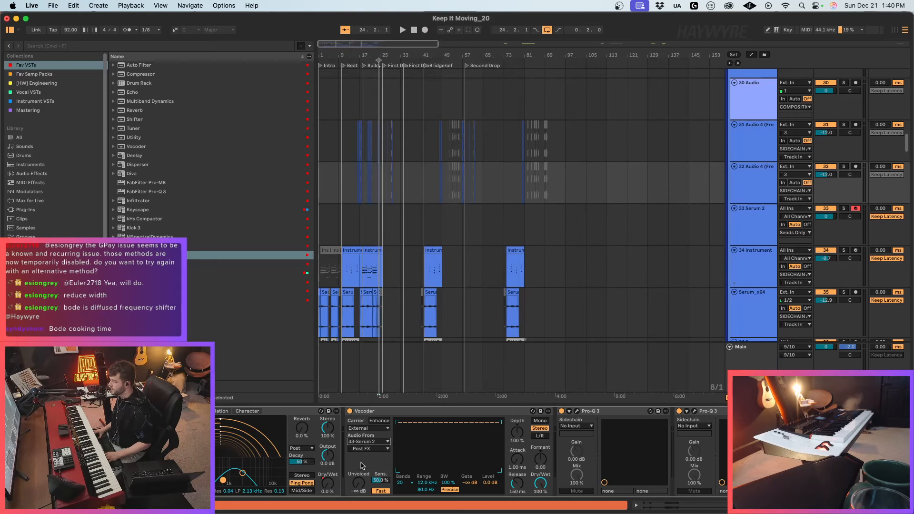
left_click(404, 483)
left_click(406, 476)
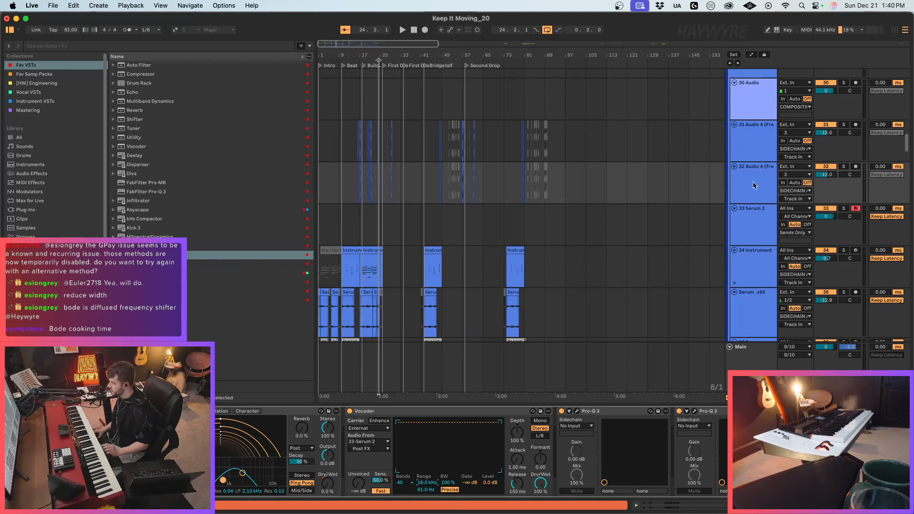
Step: Play the two-beat loop at bar 24 with the 32 Audio 4 track soloed
left_click_drag(336, 43, 336, 112)
key("space")
left_click(843, 166)
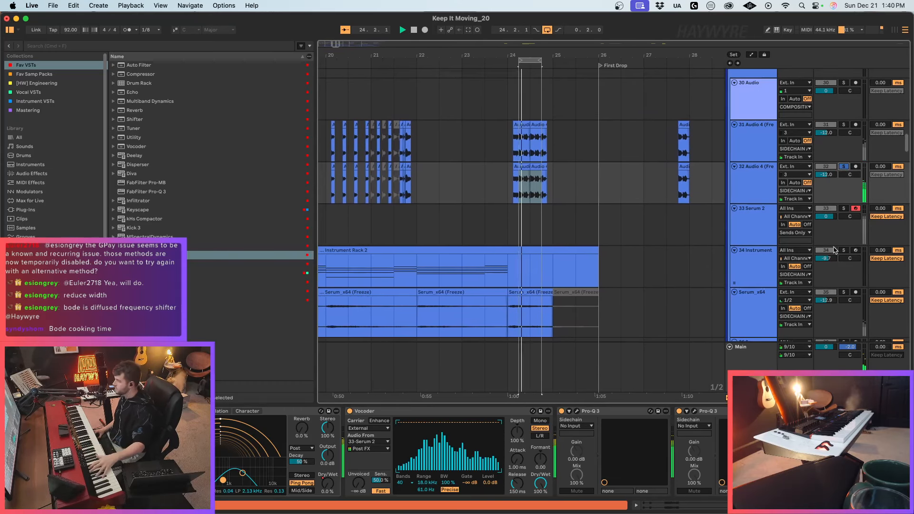
Step: Switch the 33 Serum 2 synth to mono legato voicing and raise the 32 Audio 4 track's volume to -4.2 dB
left_click(759, 232)
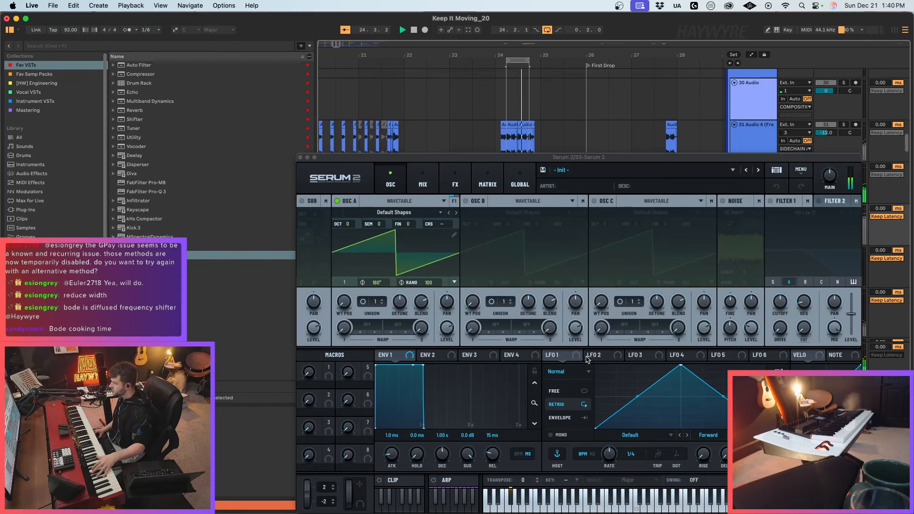
left_click(776, 487)
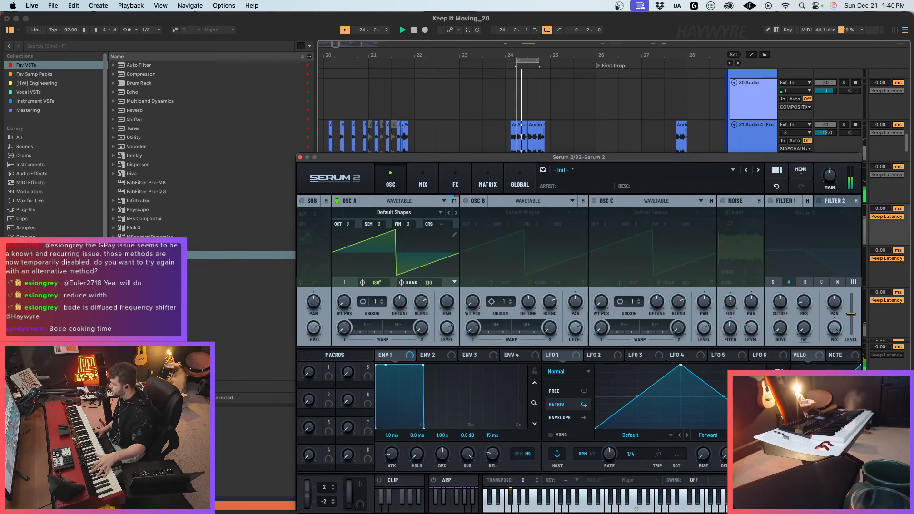
left_click_drag(833, 157, 690, 150)
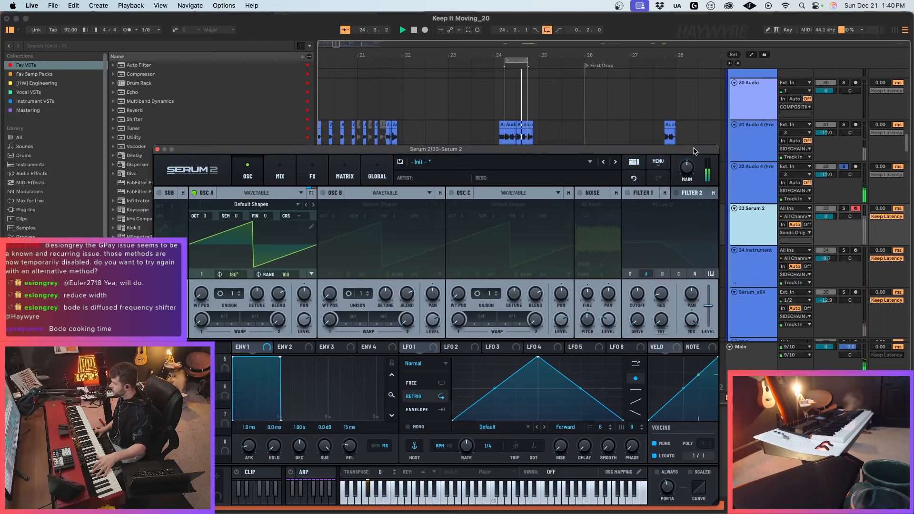
left_click_drag(827, 174, 826, 171)
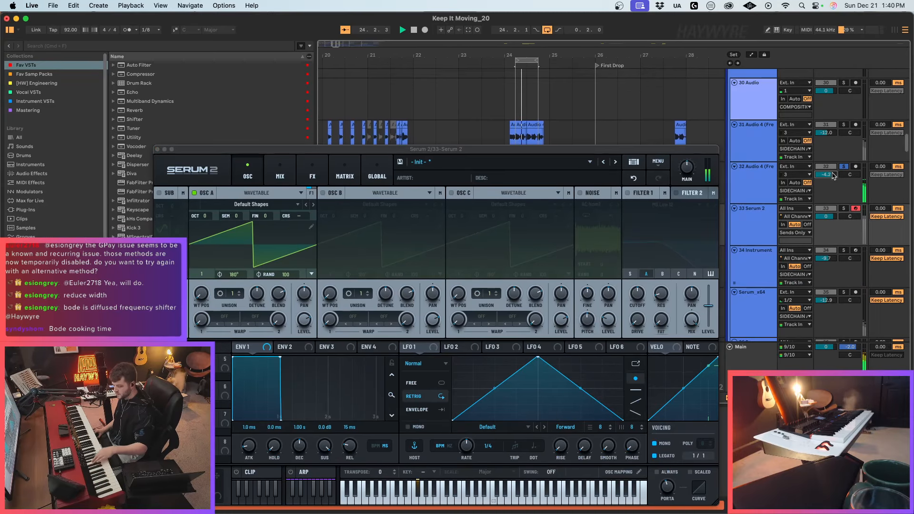
Step: Give Serum 2's oscillator A 8 unison voices, adjust its detune and turn off mono voicing
left_click_drag(232, 294, 232, 272)
left_click_drag(257, 293, 257, 303)
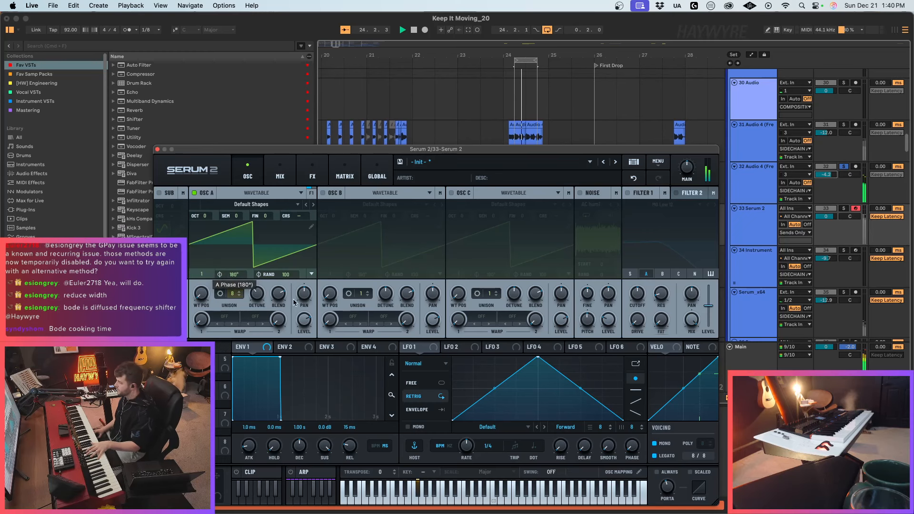
left_click(655, 444)
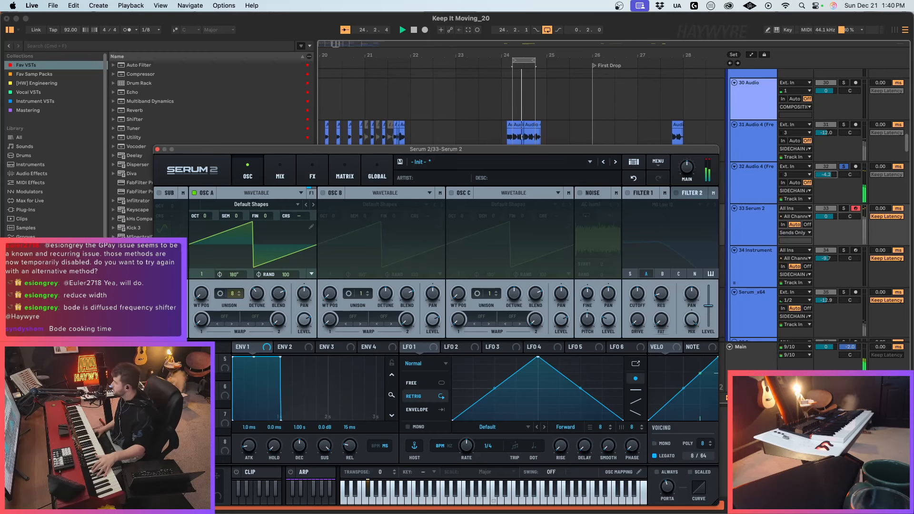
Step: Lower the 32 Audio 4 track's volume and reduce the unison detune of Serum 2's oscillator A to about 0.07
left_click_drag(822, 177, 822, 186)
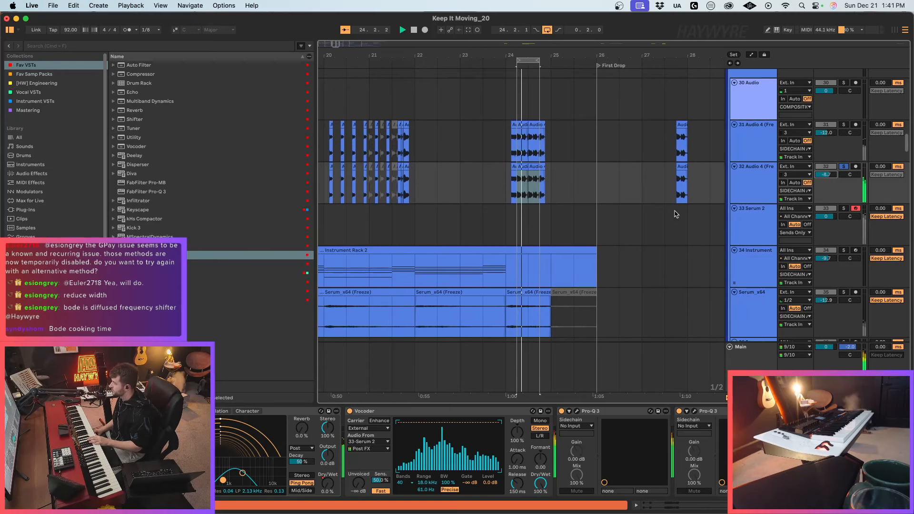
left_click(745, 218)
left_click_drag(260, 294, 251, 348)
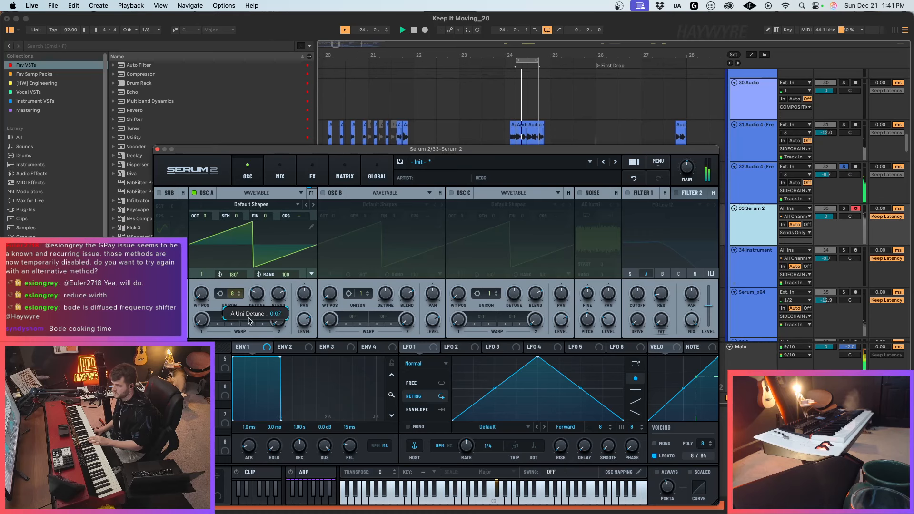
Step: Add a Distortion effect to Serum 2's main effects chain, set it to Sin Fold and lower its mix
left_click(280, 170)
left_click(310, 171)
left_click(260, 177)
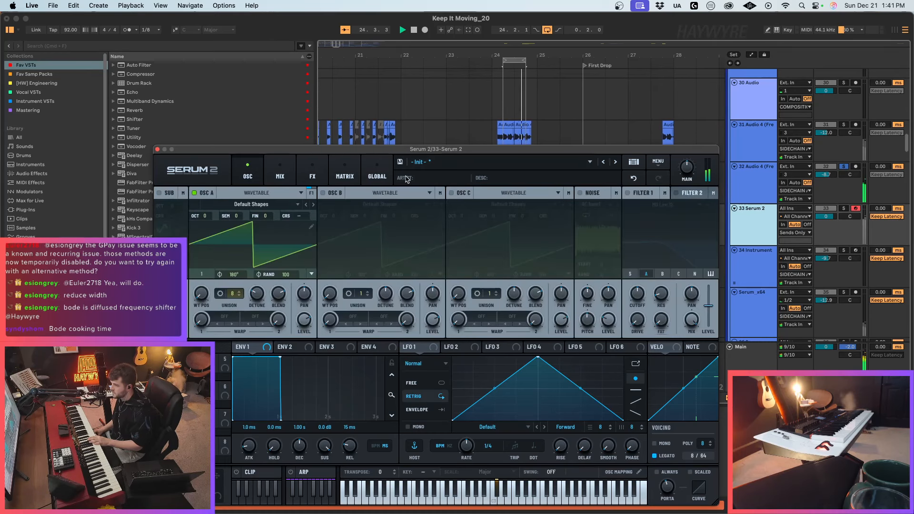
left_click(311, 175)
left_click(152, 211)
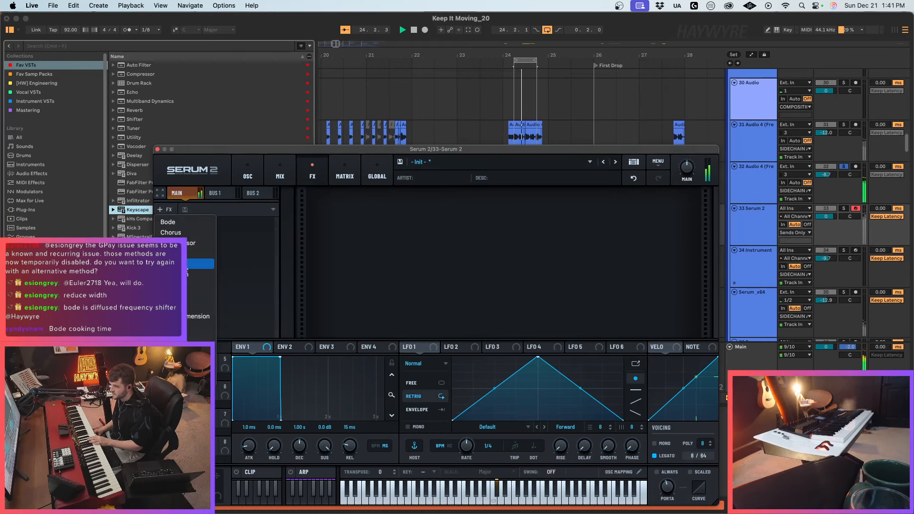
left_click(511, 271)
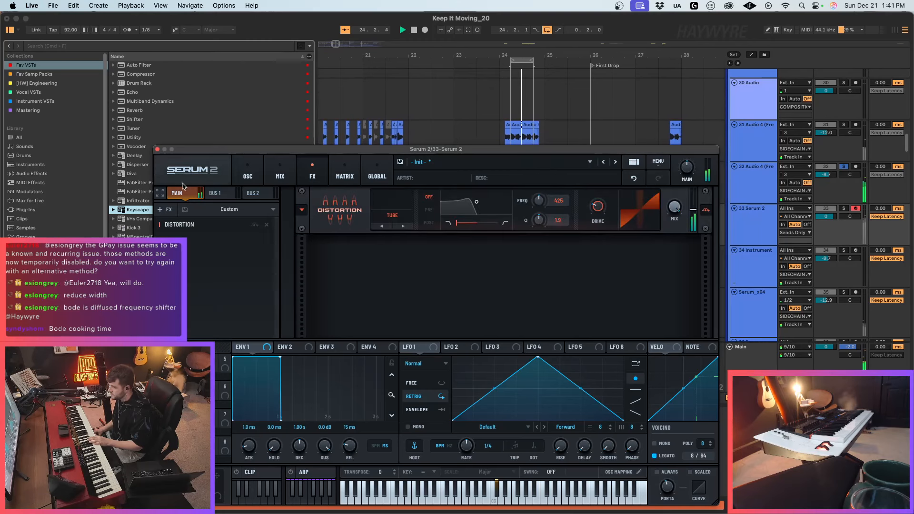
left_click(408, 218)
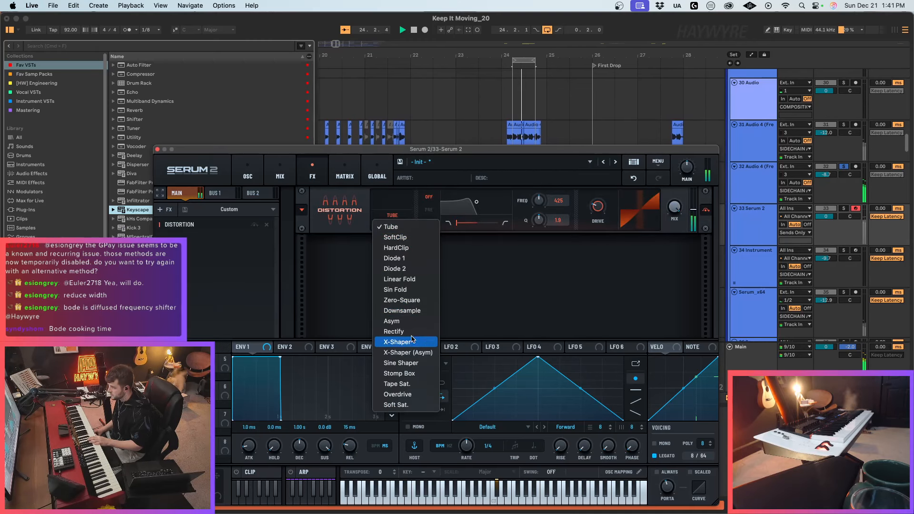
left_click(415, 289)
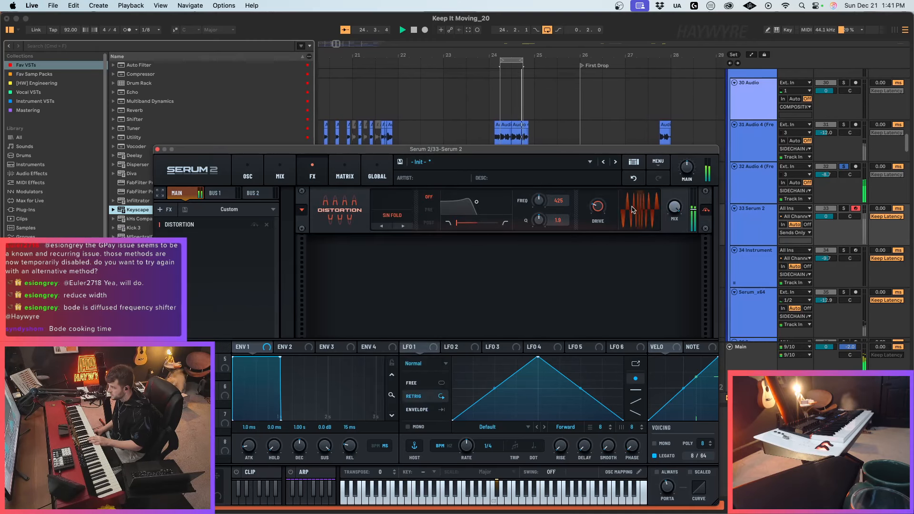
left_click_drag(675, 206, 671, 251)
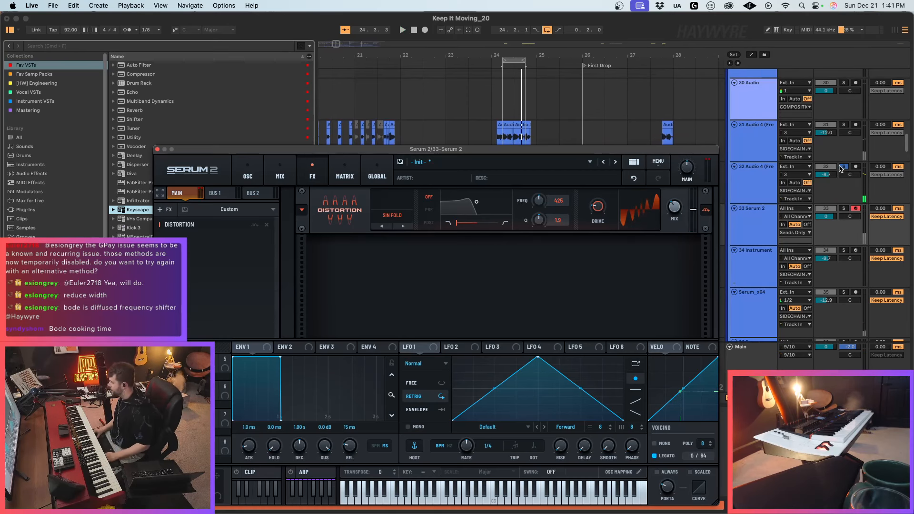
Step: Unsolo the 32 Audio 4 track, close the Serum 2 window and raise the track's volume to -1.6 dB
left_click(841, 169)
left_click(157, 150)
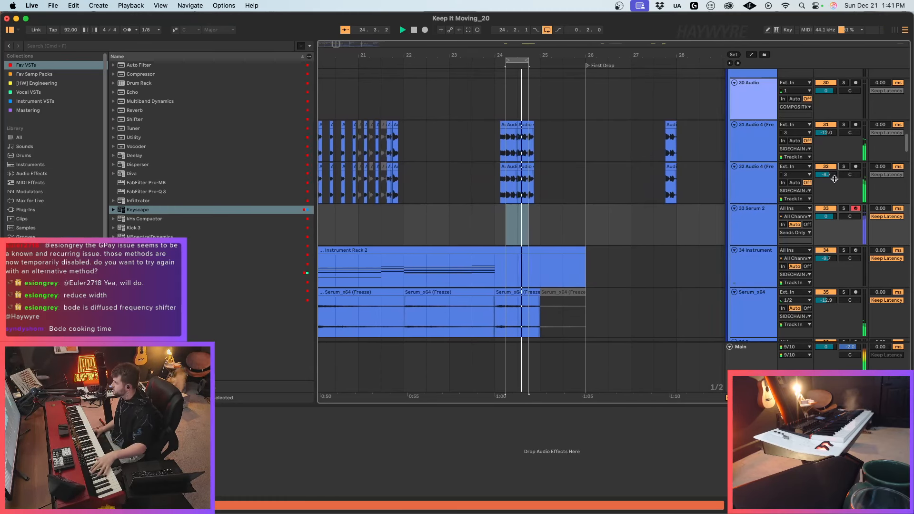
left_click_drag(833, 178, 834, 163)
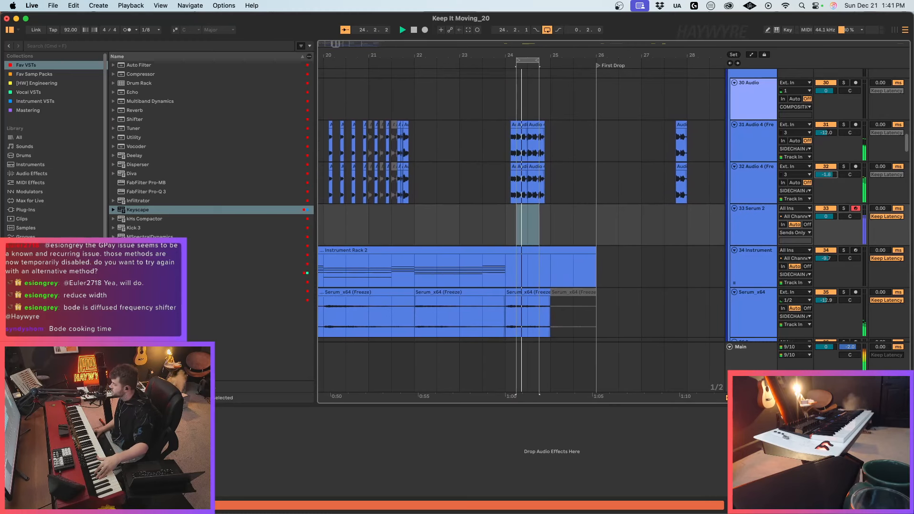
Step: Turn off looping and listen on from bar 24 into the First Drop section
left_click(547, 30)
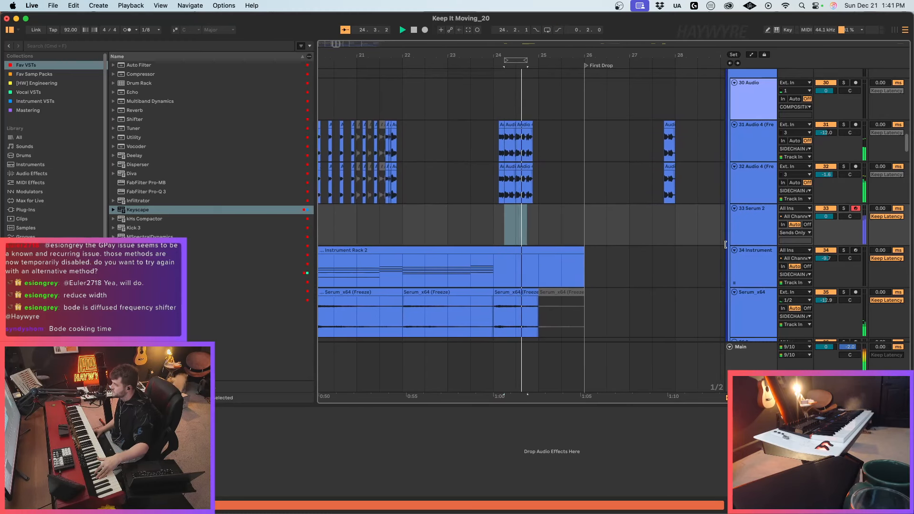
left_click(499, 183)
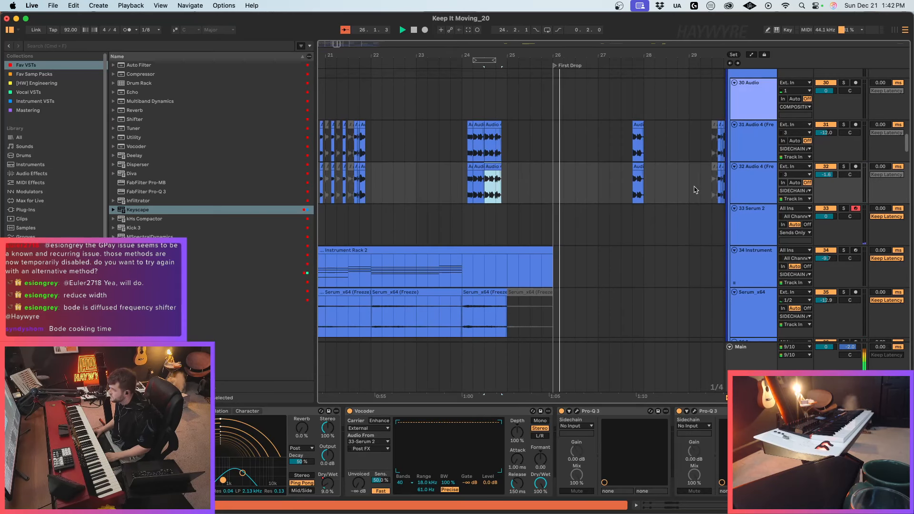
left_click(681, 187)
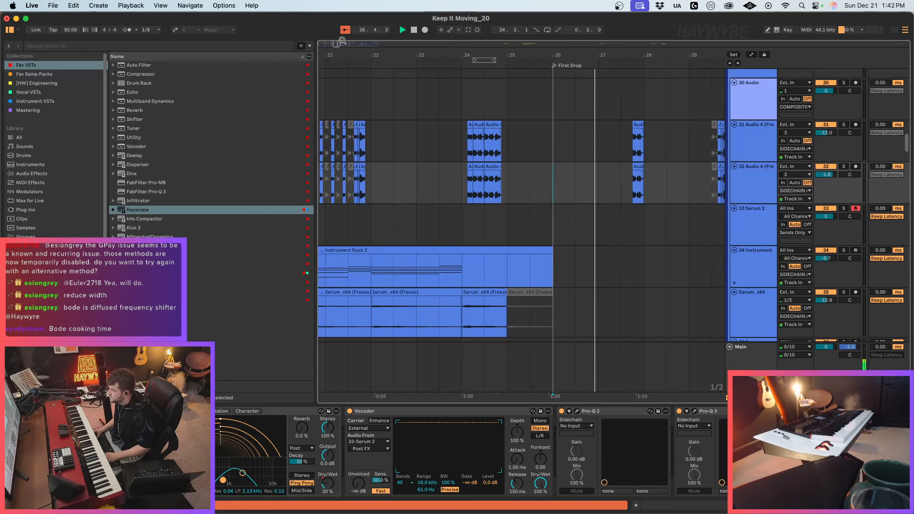
scroll(499, 200, "down", 5)
scroll(466, 228, "down", 3)
scroll(465, 228, "down", 15)
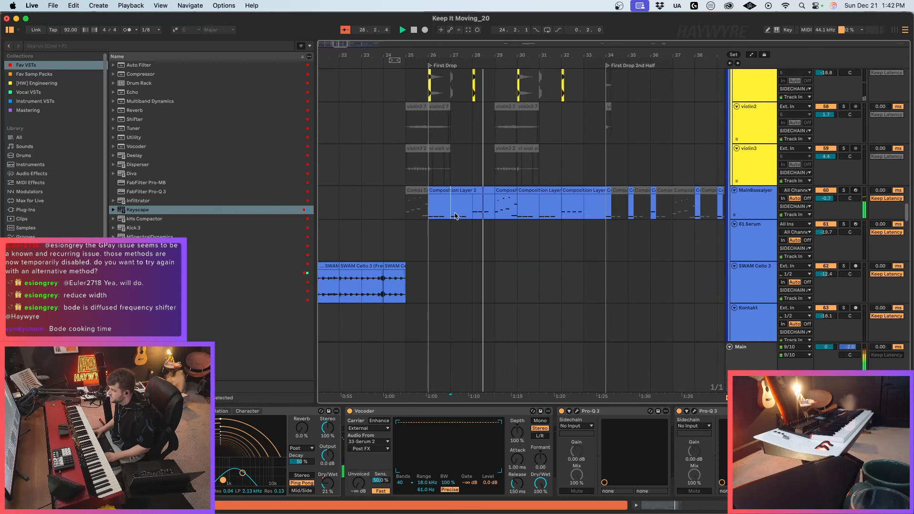
Step: Loop bars 26 to 30 of the First Drop from the MainBassalyer track's clips
left_click(443, 213)
key("plus")
key("plus")
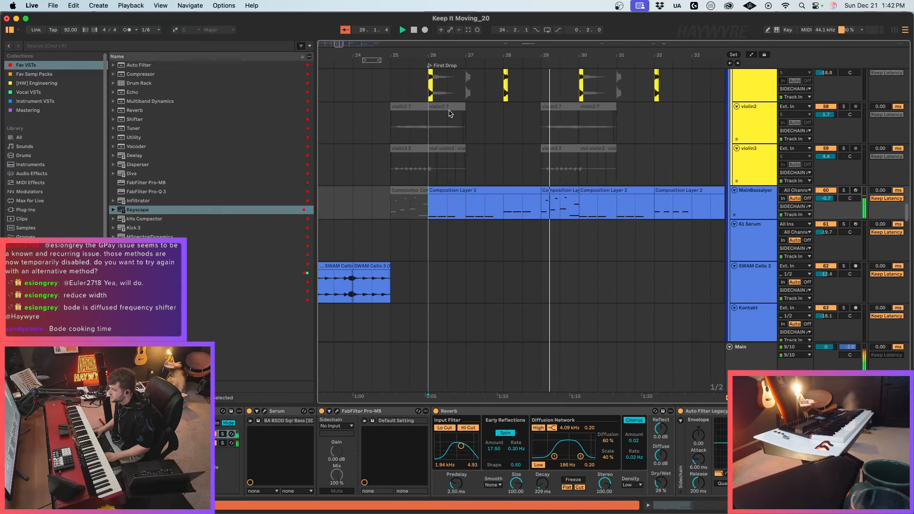
left_click_drag(431, 209, 587, 214)
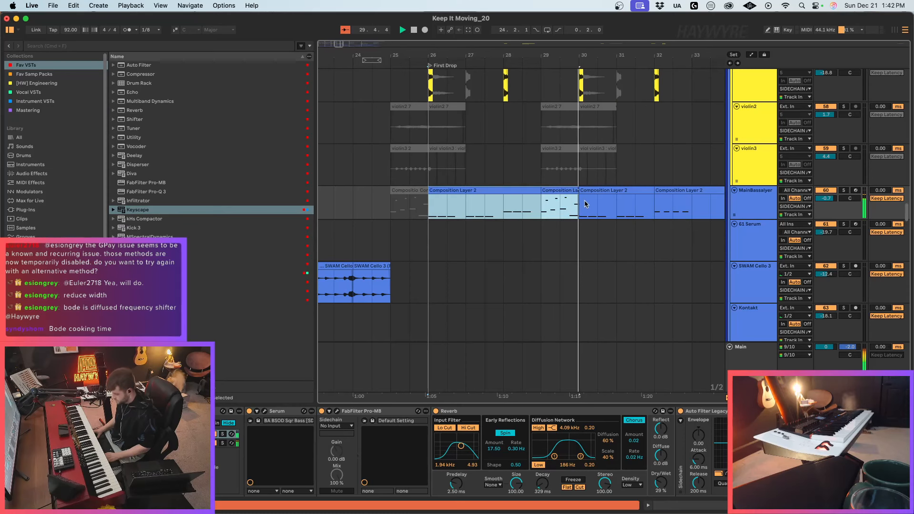
key("super+l")
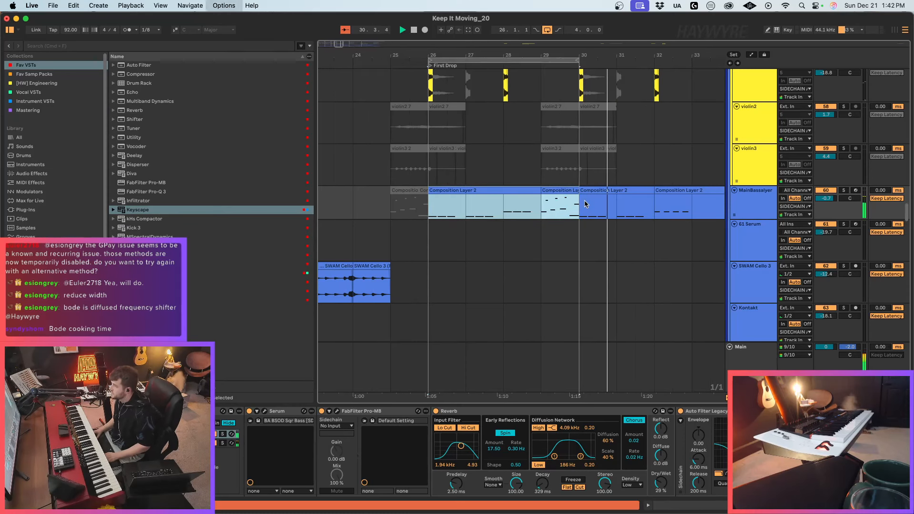
Step: Look over the Serum tracks below MainBassalyer while the First Drop plays, and stop playback
scroll(578, 199, "down", 10)
key("super+1")
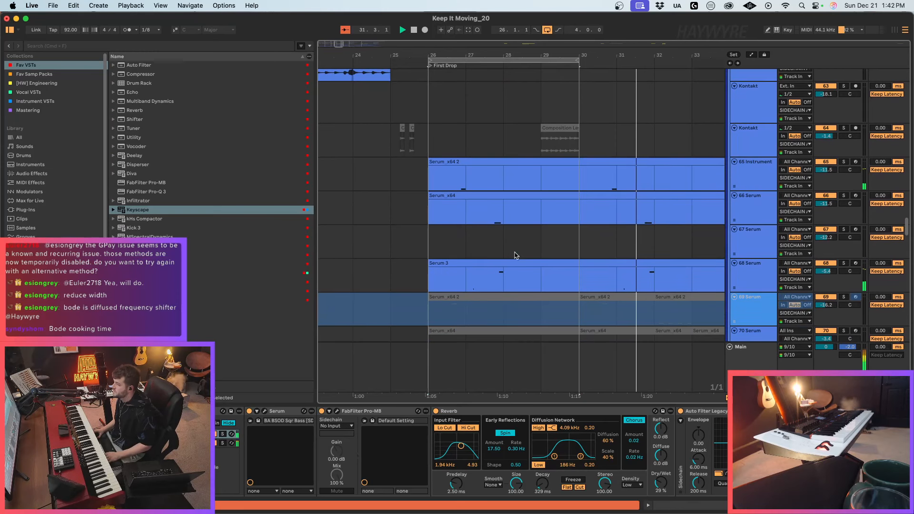
left_click(515, 233)
scroll(597, 242, "up", 20)
key("space")
Step: Copy bars 26 to 28 of the NEKTAR 15 clip on MAINLEAD (NEW) track 6 and paste them at bar 30
scroll(601, 242, "up", 20)
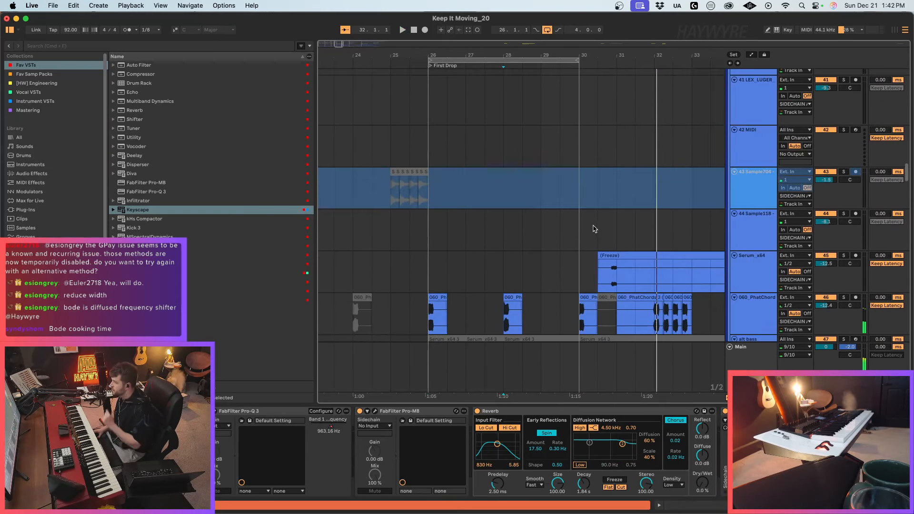
scroll(605, 242, "up", 20)
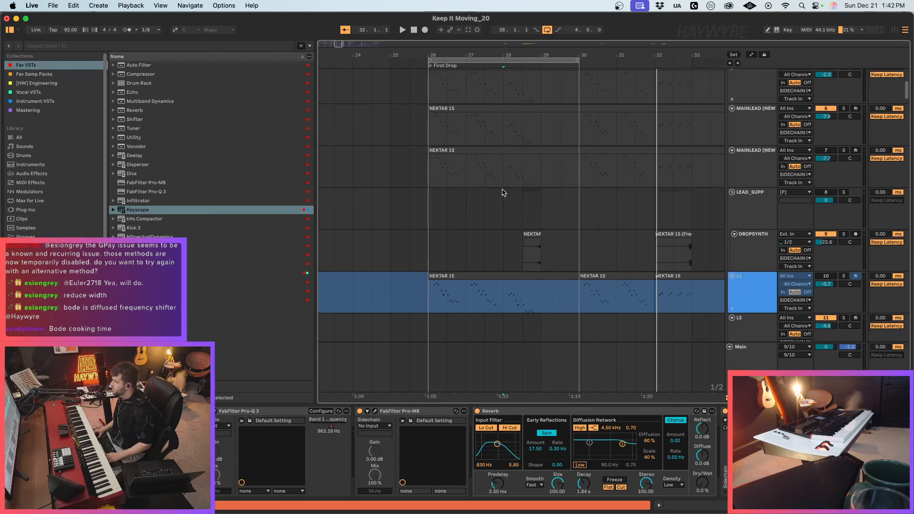
scroll(509, 192, "up", 3)
left_click(449, 217)
key("super+2")
left_click_drag(433, 218, 496, 217)
key("super+c")
left_click(578, 210)
key("super+v")
Step: Play the First Drop from bar 30 to about bar 33 while checking the bass, string and sample tracks
key("space")
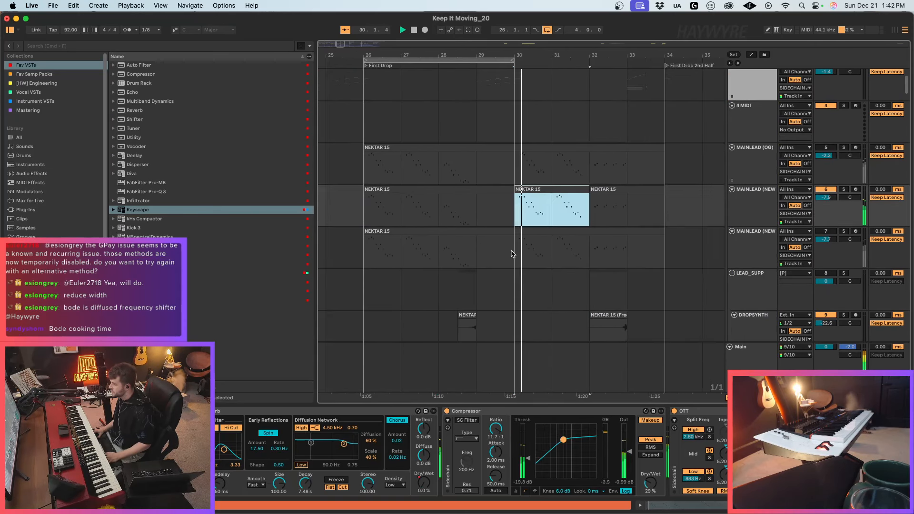
scroll(537, 240, "down", 20)
scroll(537, 238, "down", 15)
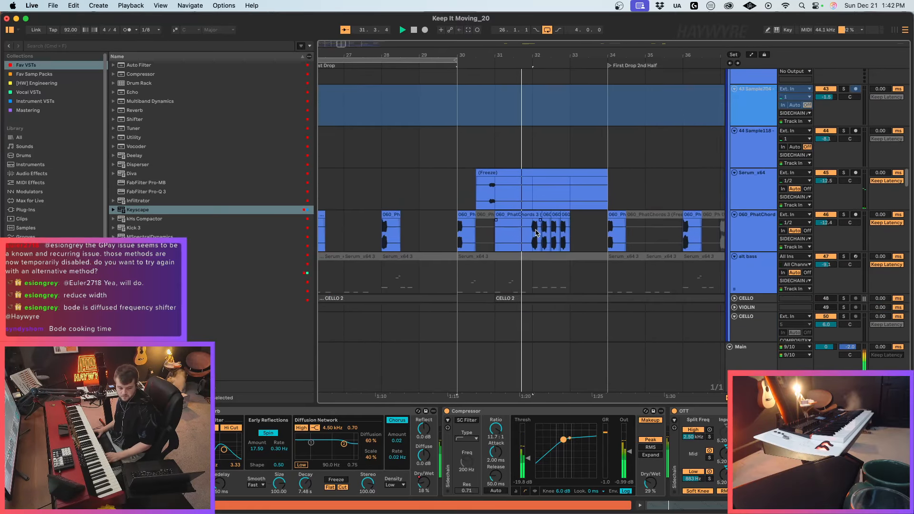
scroll(529, 233, "down", 2)
scroll(525, 234, "down", 15)
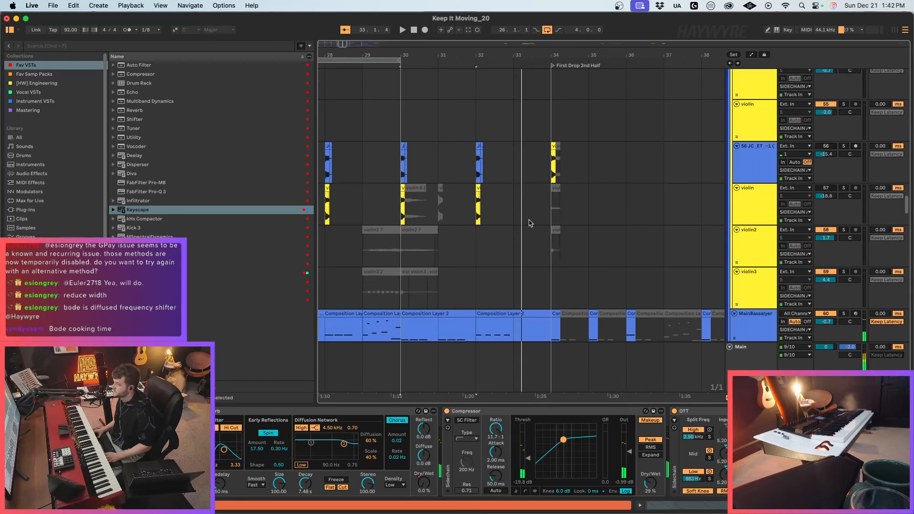
key("space")
Step: Select PIANO track 3 near the end of the First Drop and arm it for recording
left_click(524, 292)
left_click_drag(344, 43, 345, 29)
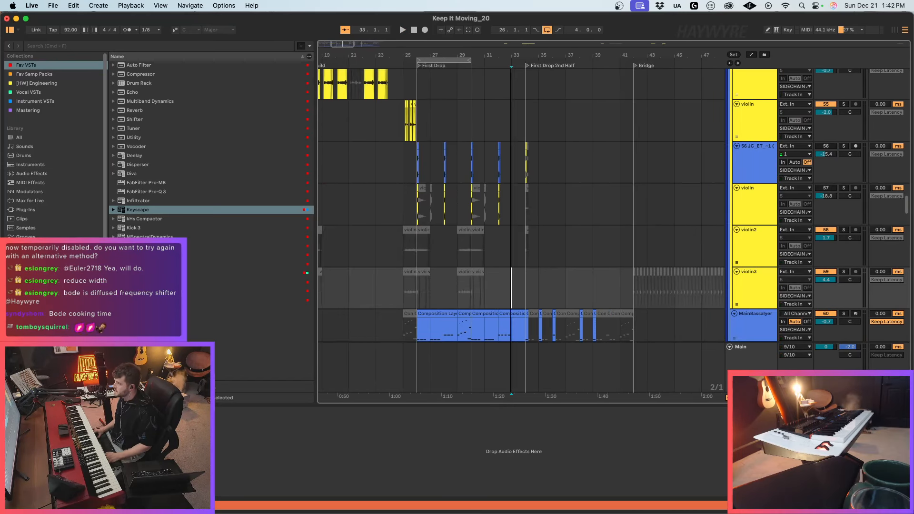
left_click_drag(906, 204, 906, 76)
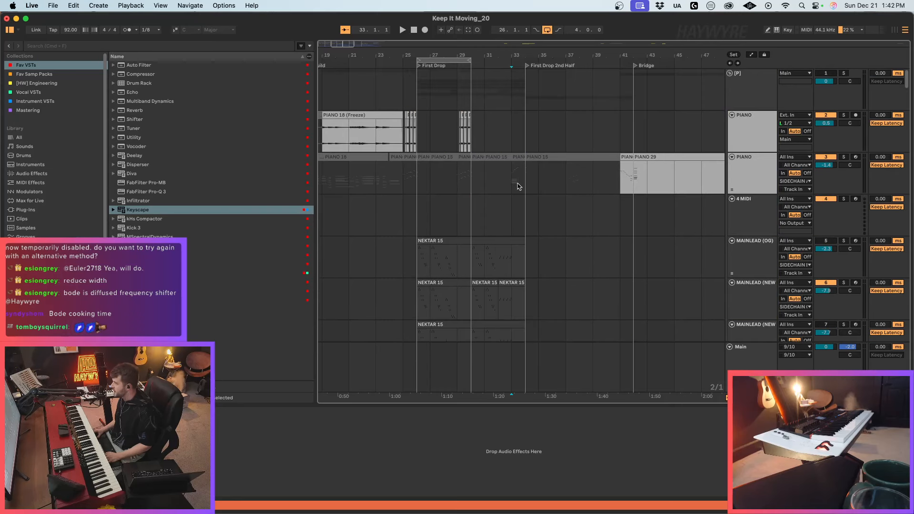
left_click(530, 139)
left_click(515, 165)
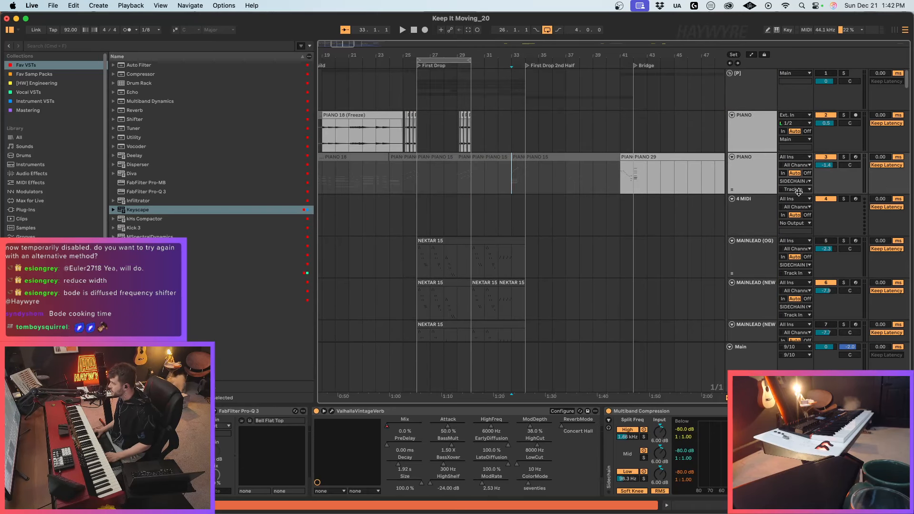
left_click(855, 157)
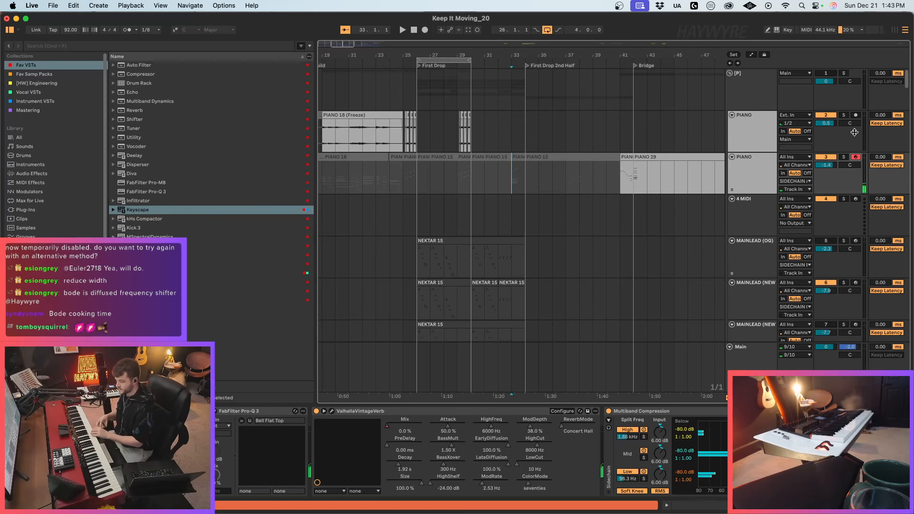
Step: Rehearse the piano part by repeatedly playing the arrangement from bar 32 toward First Drop 2nd Half
left_click(413, 29)
key("space")
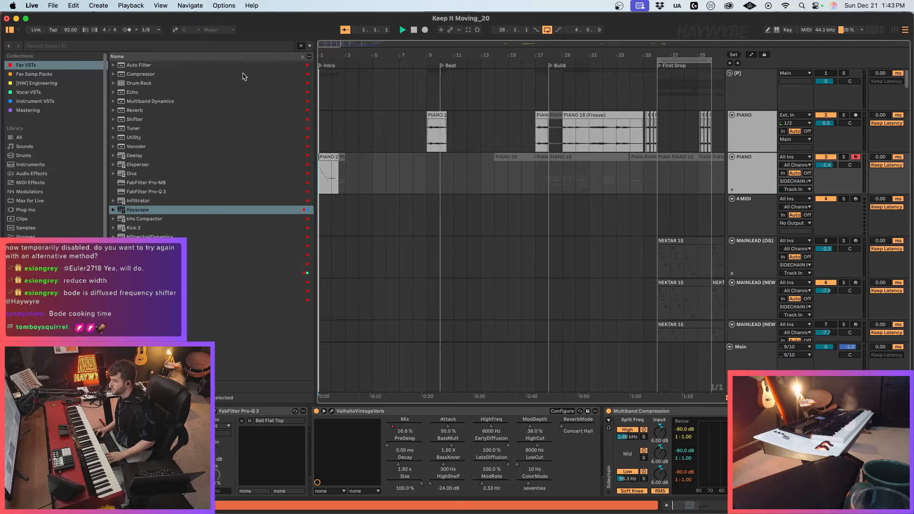
scroll(547, 177, "down", 4)
left_click(548, 176)
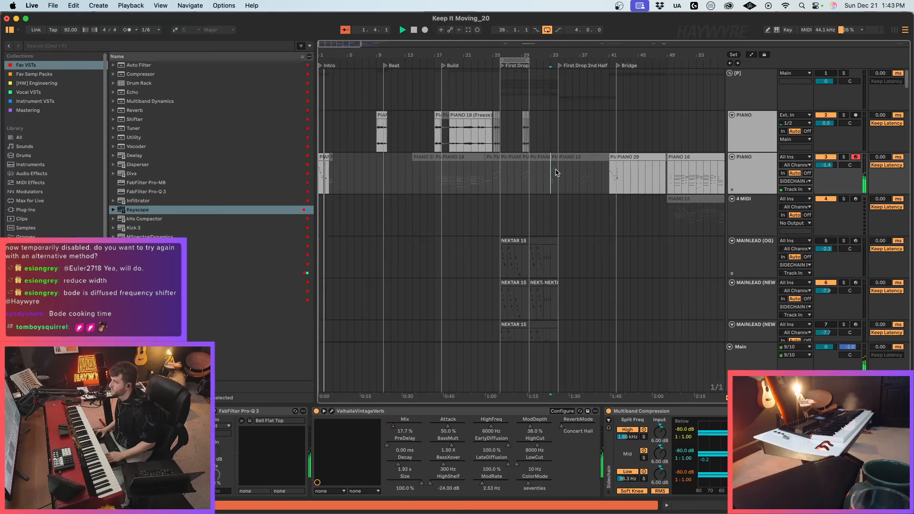
left_click(544, 175)
key("space")
key("space")
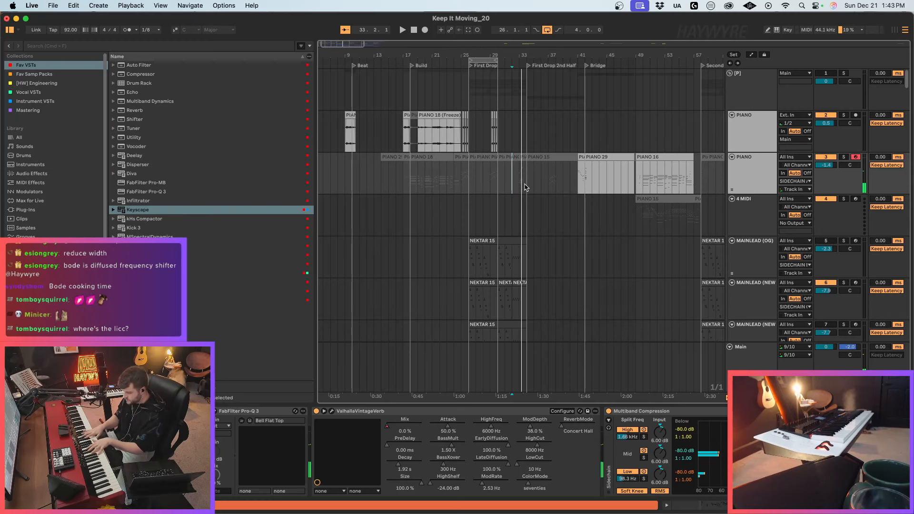
key("space")
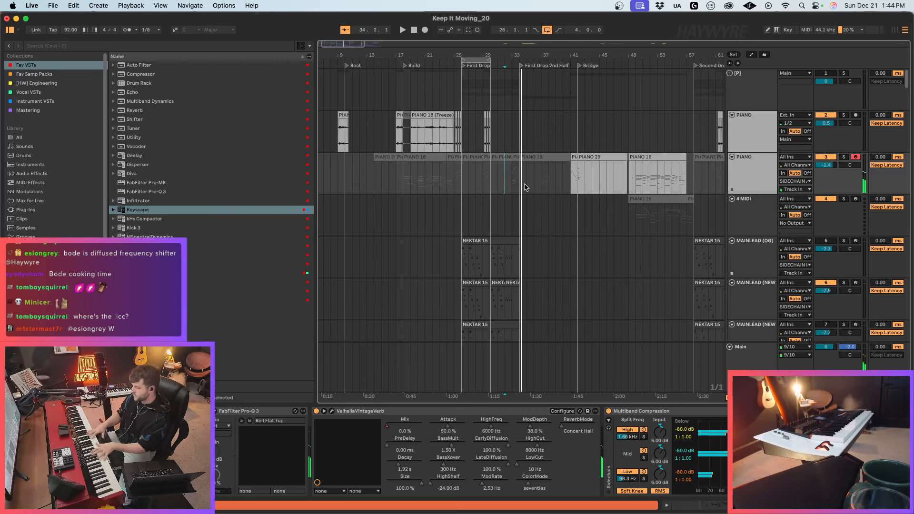
key("space")
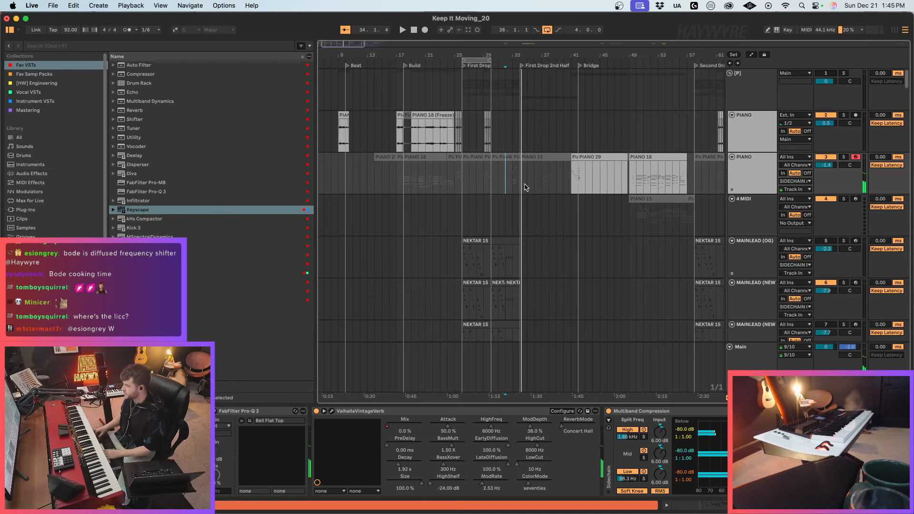
key("space")
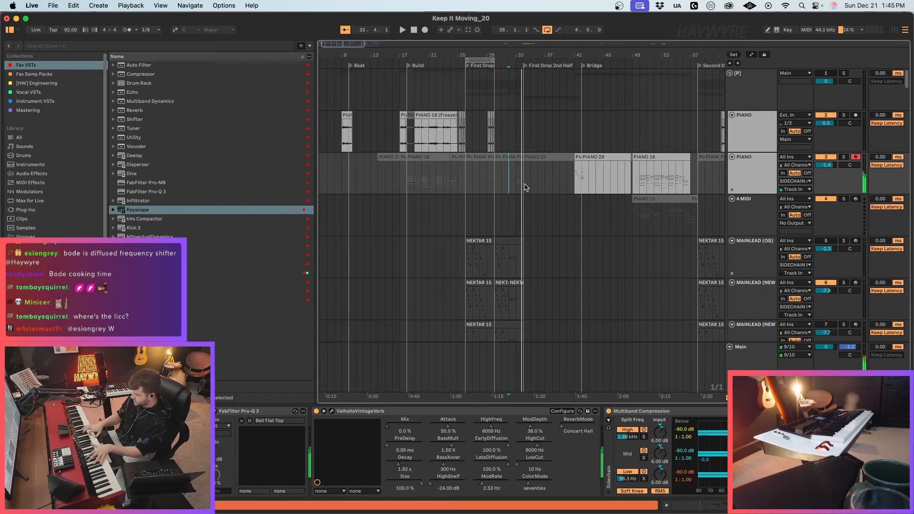
Step: Record the piano part on PIANO track 3 from bar 32 into the start of First Drop 2nd Half
key("space")
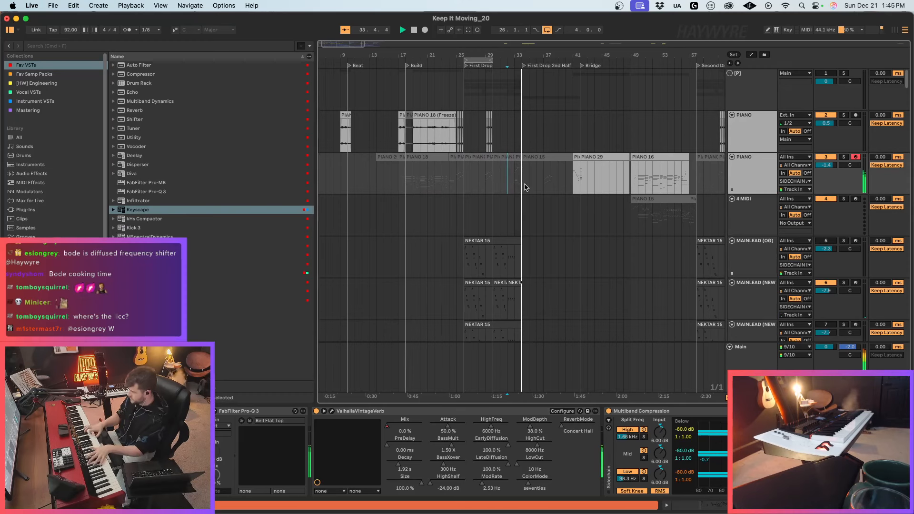
key("F9")
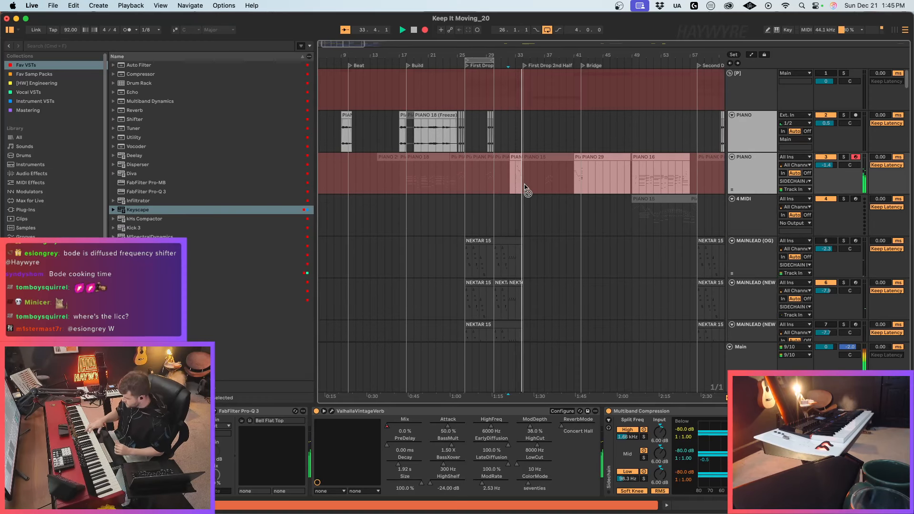
key("space")
key("F9")
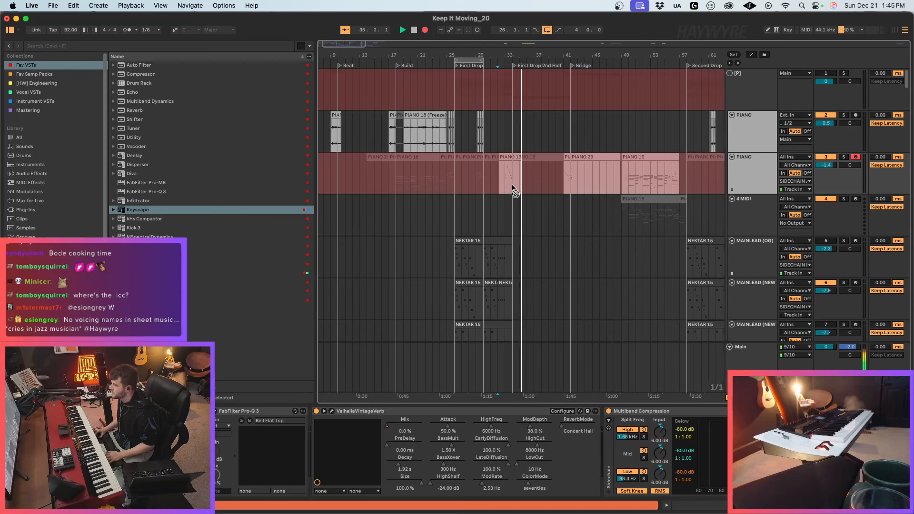
key("space")
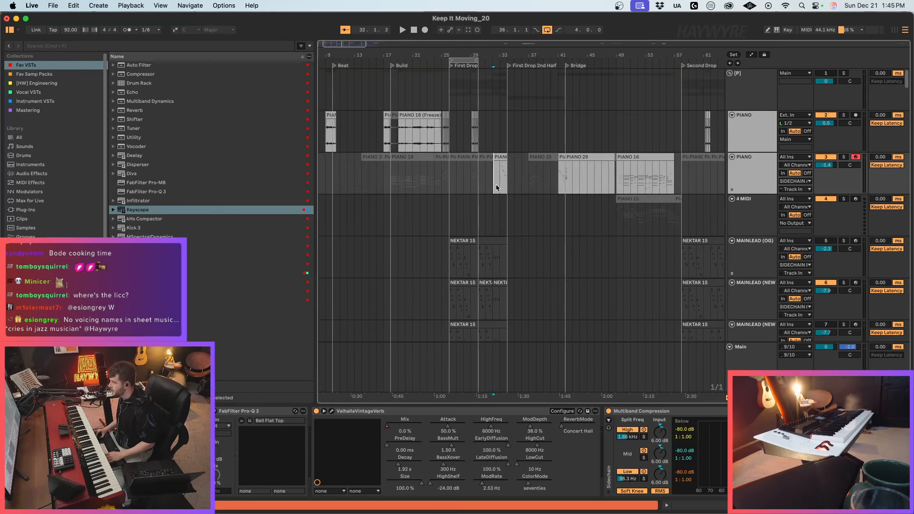
Step: Play back the new PIANO track 3 recording and examine the chord and descending run in its note editor
key("space")
left_click(522, 157)
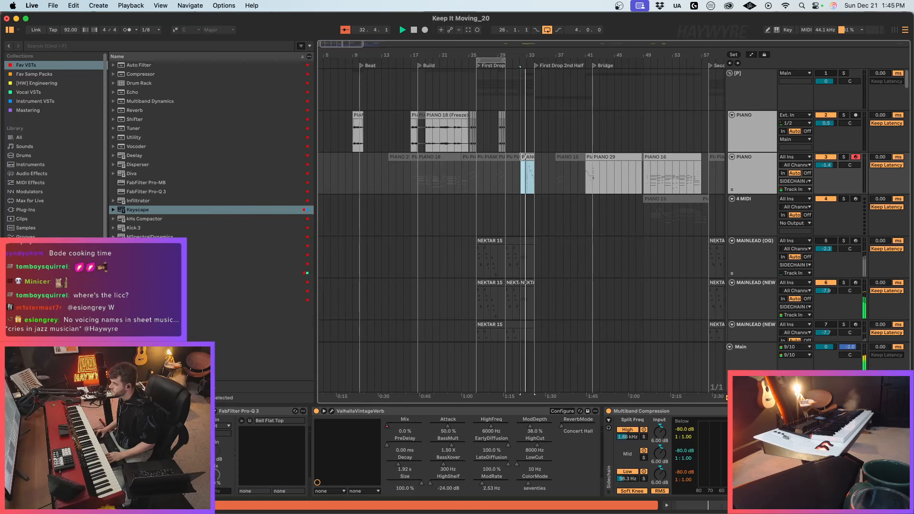
double_click(522, 157)
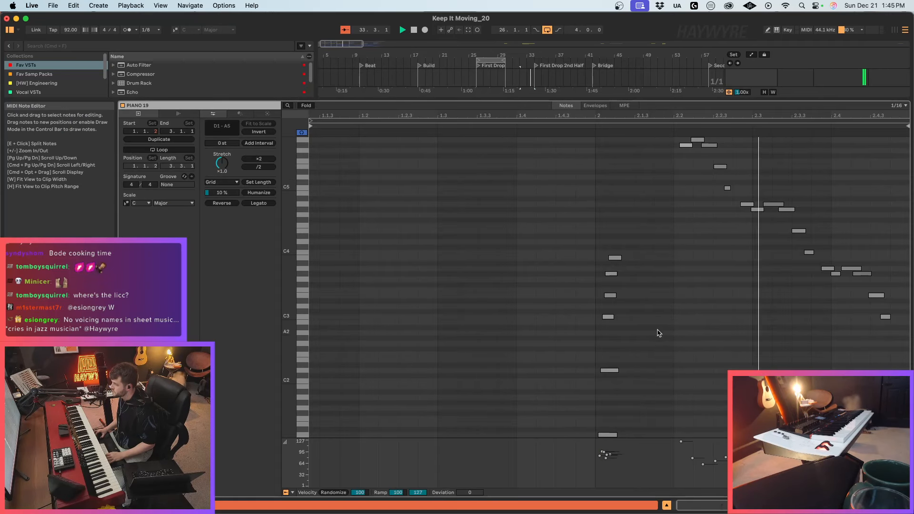
scroll(649, 330, "down", 2)
left_click_drag(649, 207, 590, 483)
left_click_drag(853, 115, 853, 112)
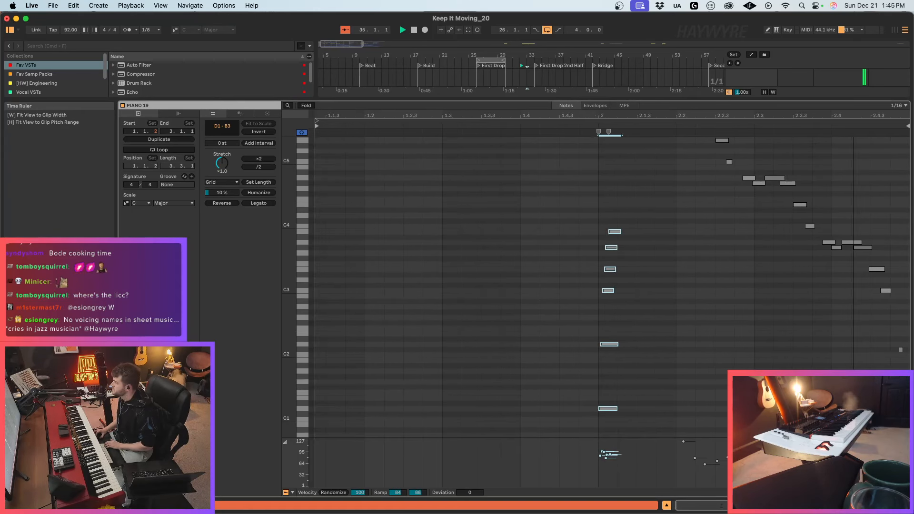
key("shift+Tab")
scroll(598, 278, "up", 3)
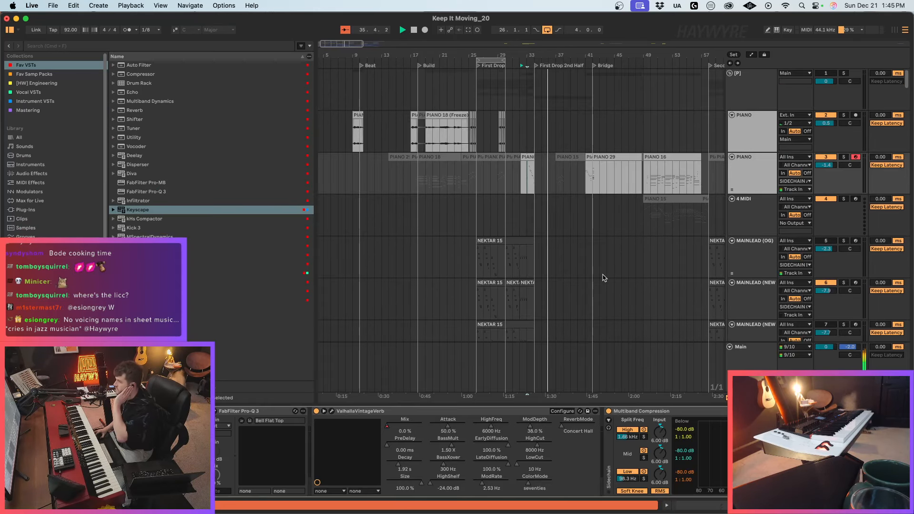
Step: Extend the arrangement loop to 16 bars, spanning from the First Drop locator to the Bridge locator
left_click(606, 131)
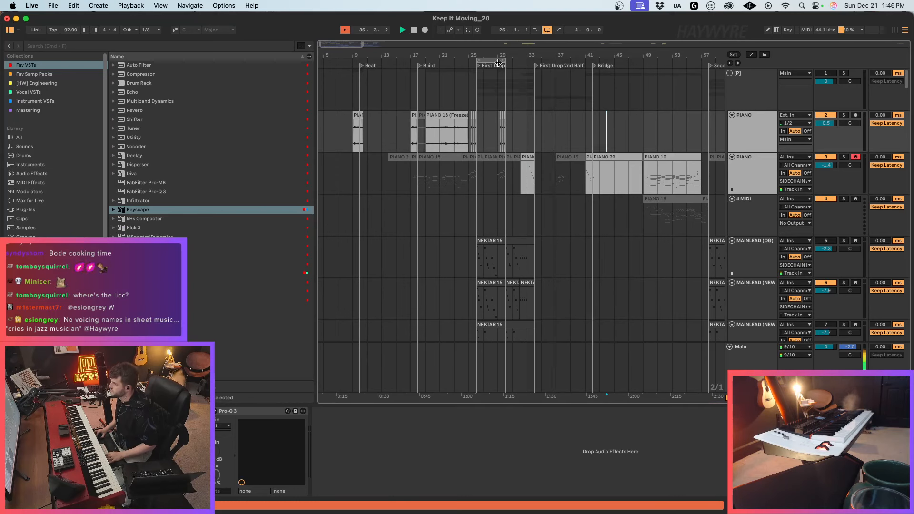
left_click_drag(499, 62, 591, 66)
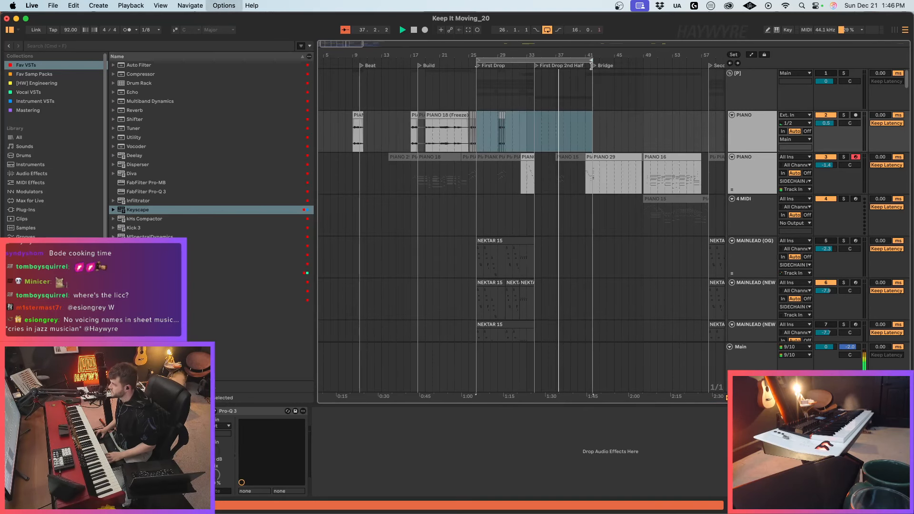
left_click(483, 136)
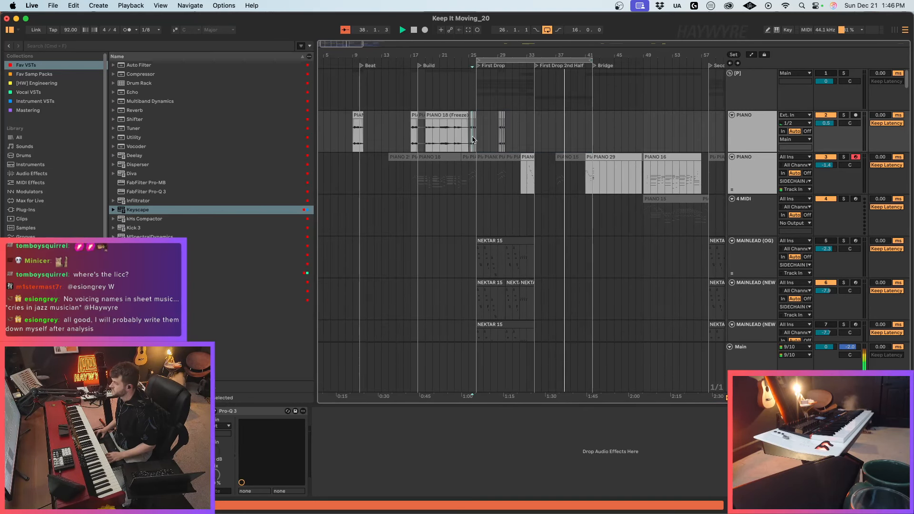
Step: Copy bar 29 of PIANO track 2 and its parent group track and paste it at bar 37
left_click(469, 105)
left_click_drag(471, 104, 531, 137)
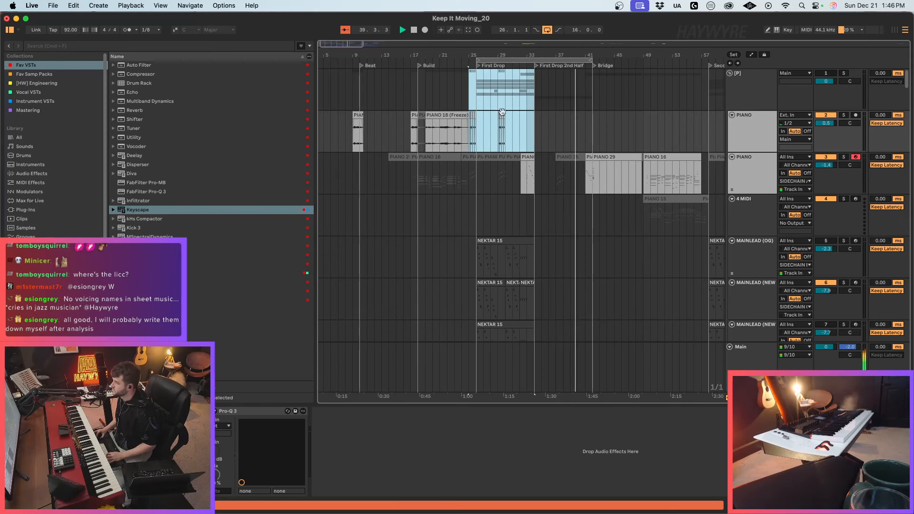
left_click_drag(496, 105, 505, 128)
left_click(557, 104)
key("super+v")
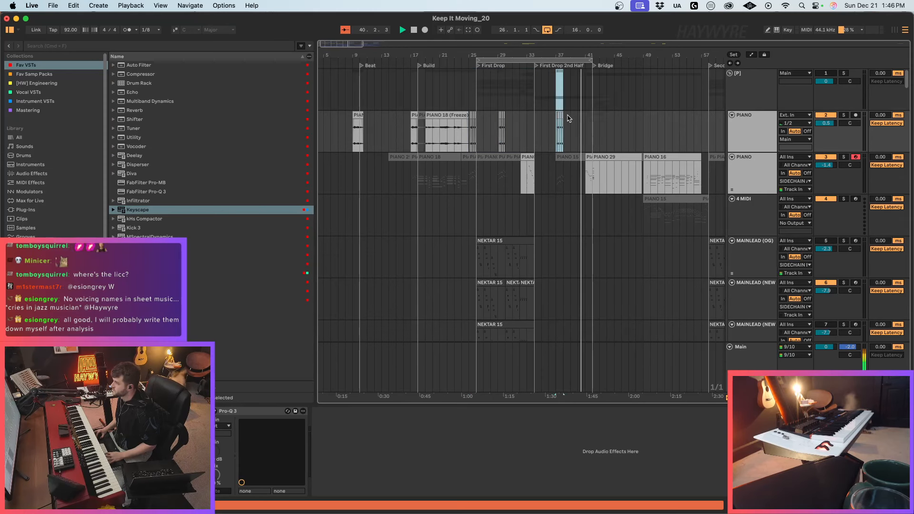
Step: Play First Drop 2nd Half from about bar 37 and audition the 060_PhatChord track 46 in solo
key("space")
key("space")
scroll(537, 219, "down", 8)
scroll(531, 231, "down", 20)
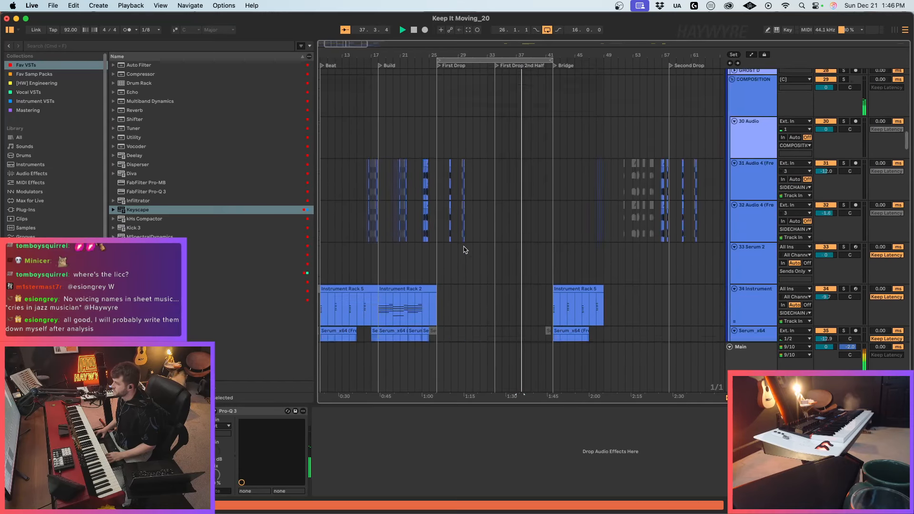
scroll(468, 249, "up", 10)
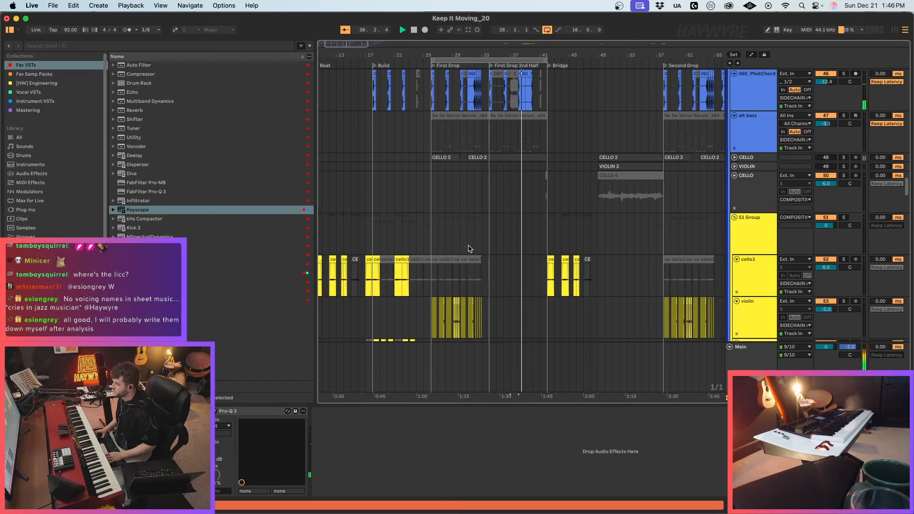
left_click(832, 182)
key("space")
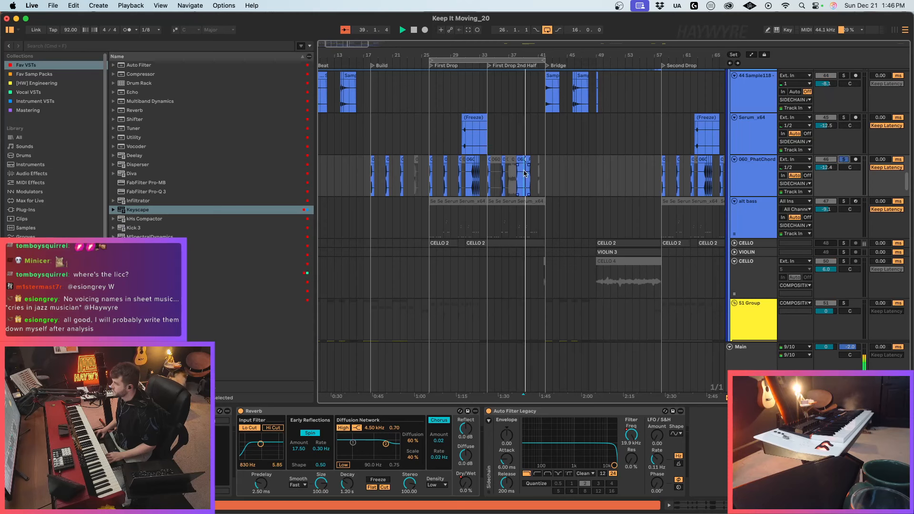
Step: Examine the bass, string, guitar and Serum tracks for parts sounding around bar 38 of First Drop 2nd Half
scroll(547, 225, "down", 10)
scroll(570, 208, "down", 4)
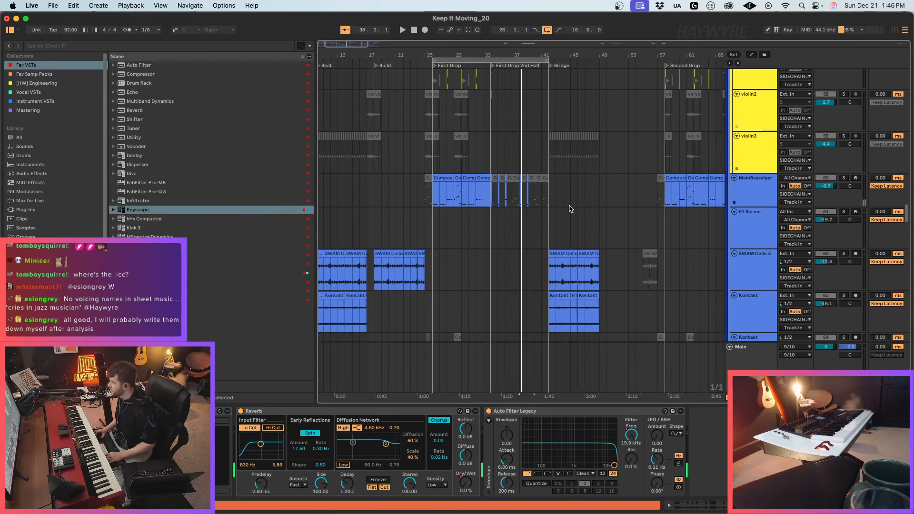
left_click_drag(351, 43, 351, 72)
scroll(494, 171, "down", 2)
left_click(514, 160)
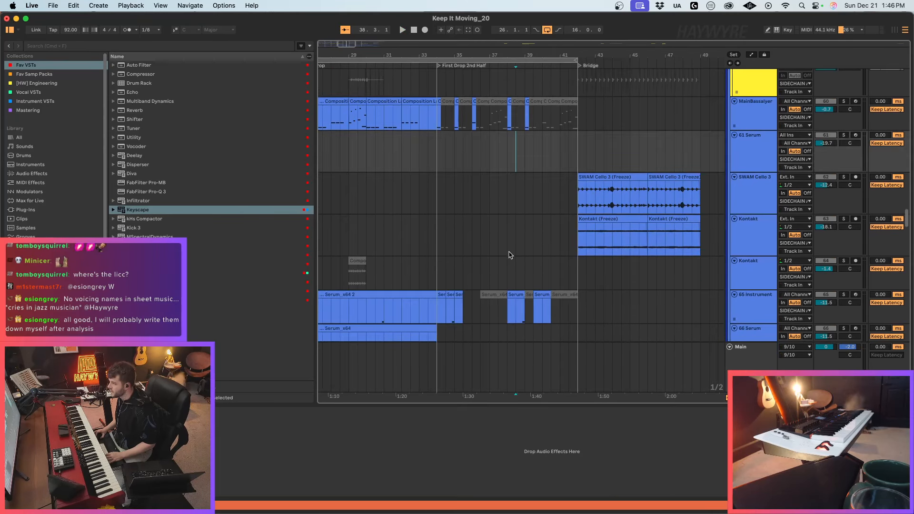
scroll(510, 255, "down", 5)
left_click(514, 250)
scroll(514, 247, "down", 10)
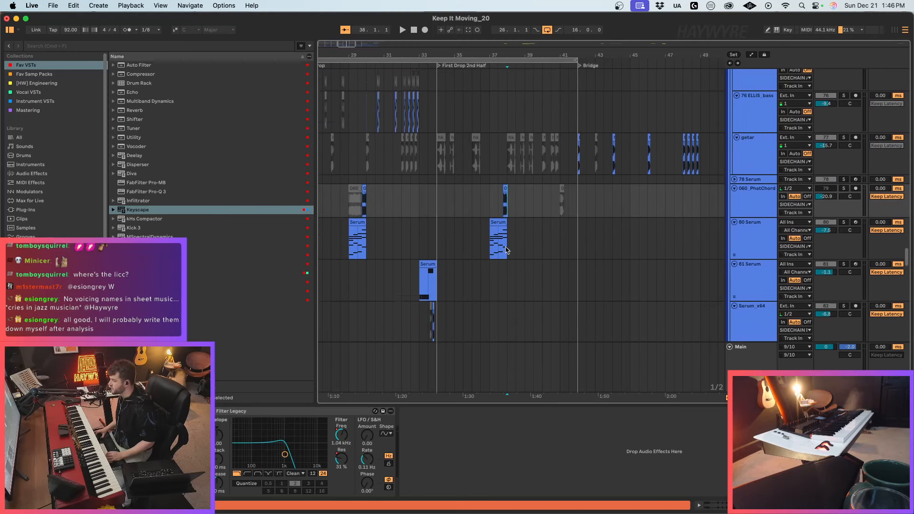
scroll(516, 238, "down", 3)
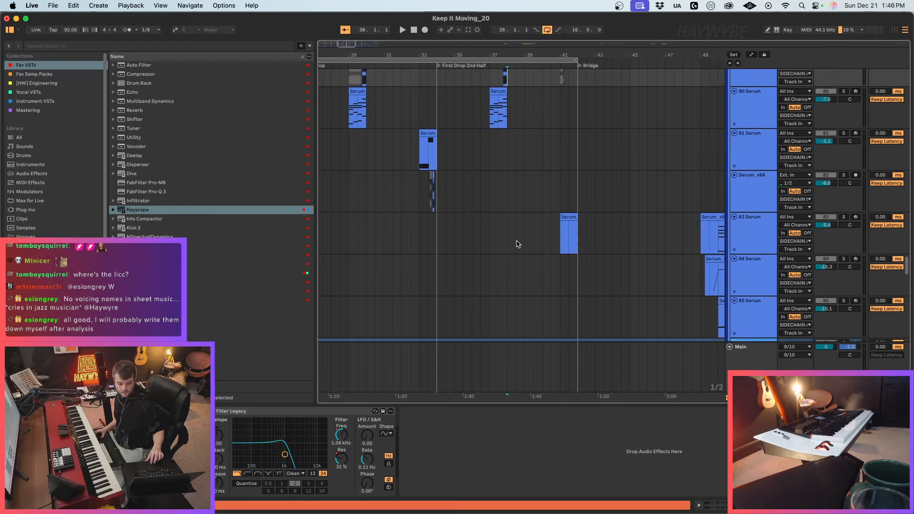
scroll(518, 244, "down", 3)
scroll(520, 244, "down", 1)
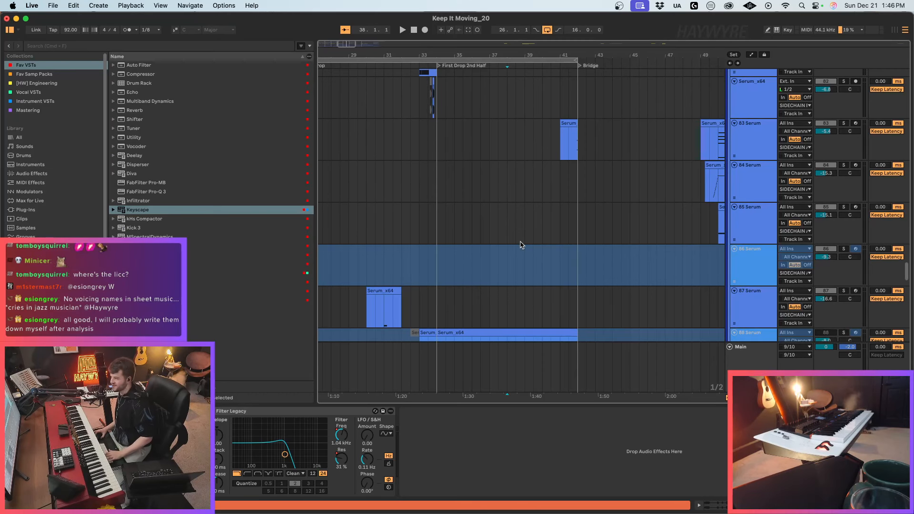
scroll(522, 245, "down", 8)
Step: Audition the frozen Serum_x64 clip on track 89 around bar 37 in solo and set its warp mode to Complex Pro
left_click(498, 193)
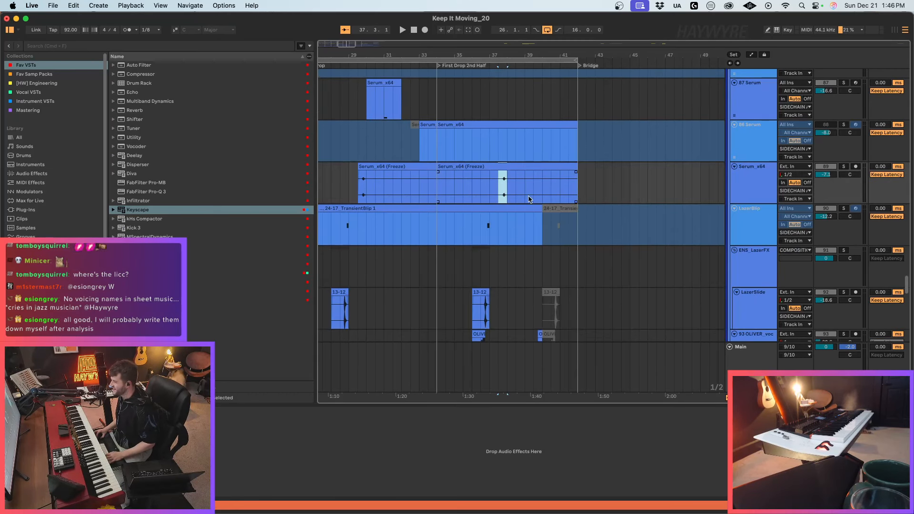
key("space")
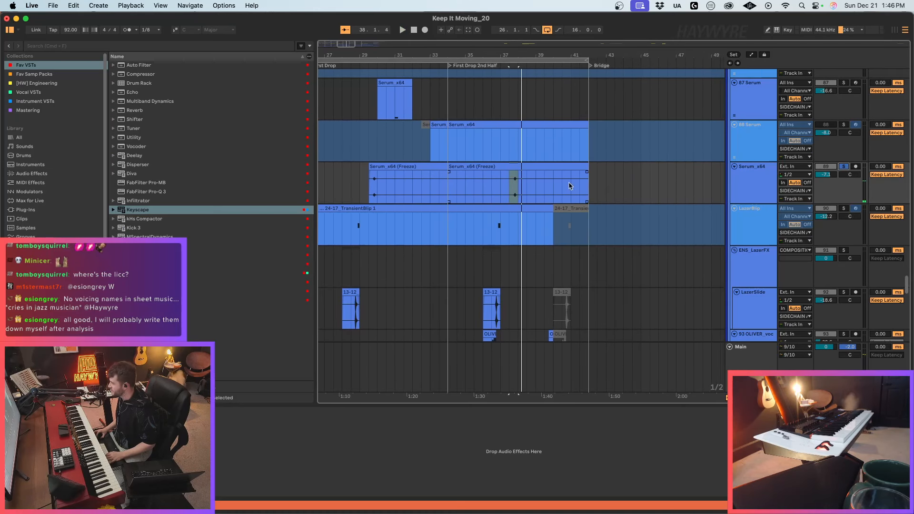
double_click(497, 166)
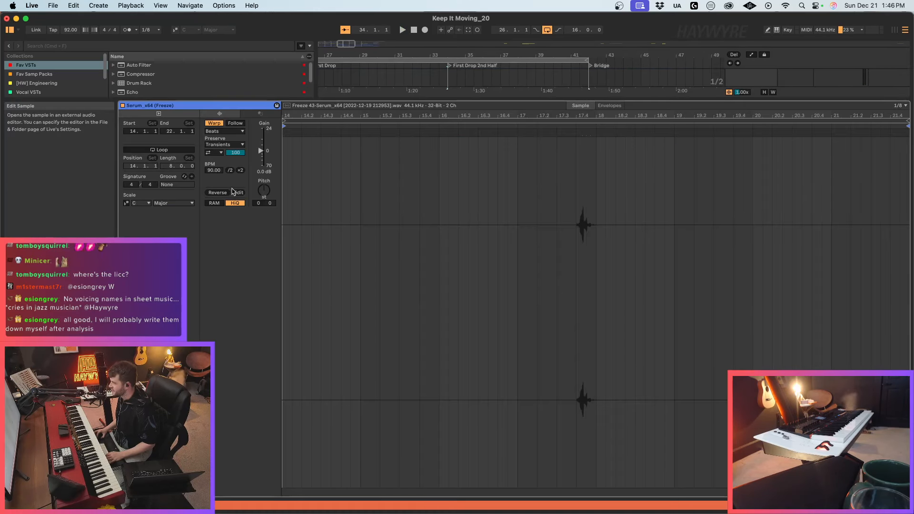
left_click(211, 132)
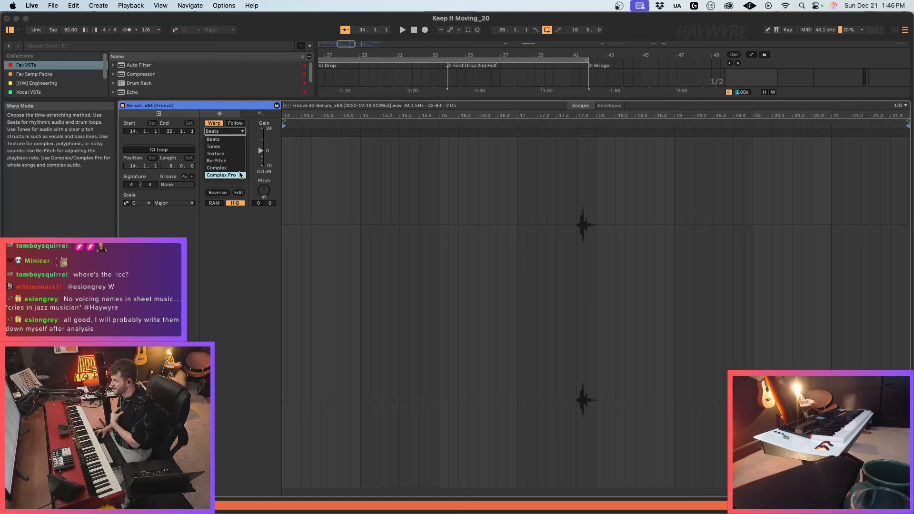
left_click(241, 174)
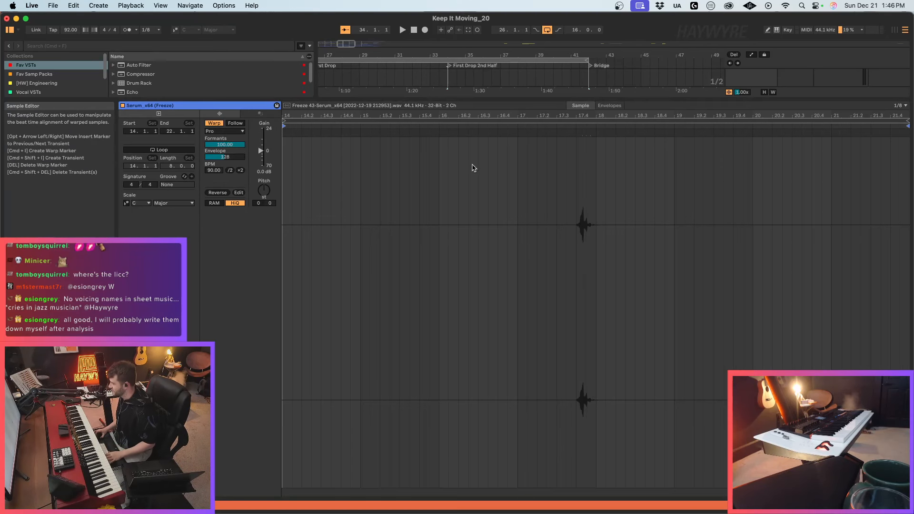
left_click(854, 505)
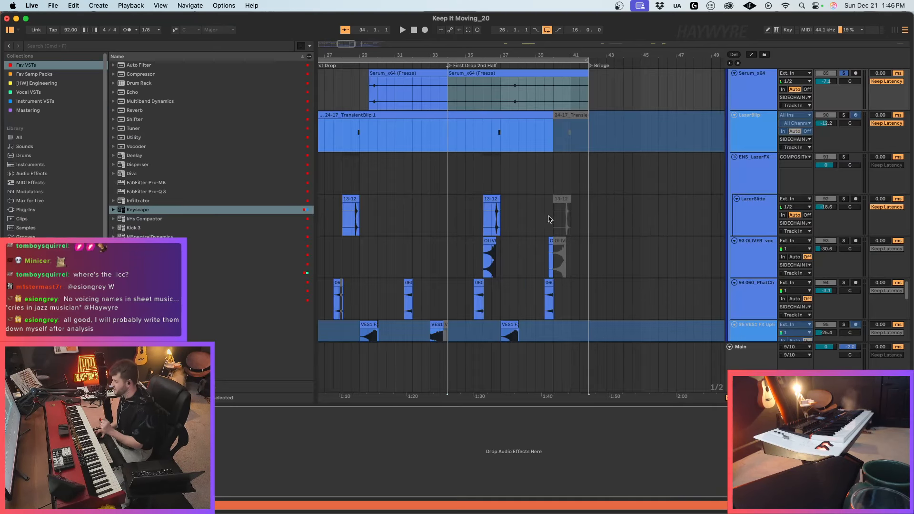
Step: Audition the LazerBlip and LazerSlide tracks one at a time in solo around bar 37
scroll(562, 199, "up", 1)
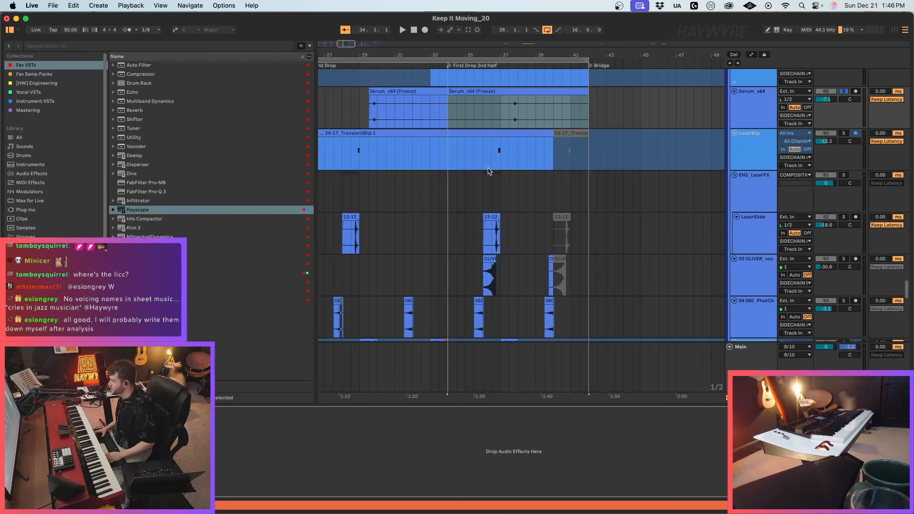
scroll(497, 142, "down", 1)
left_click(501, 185)
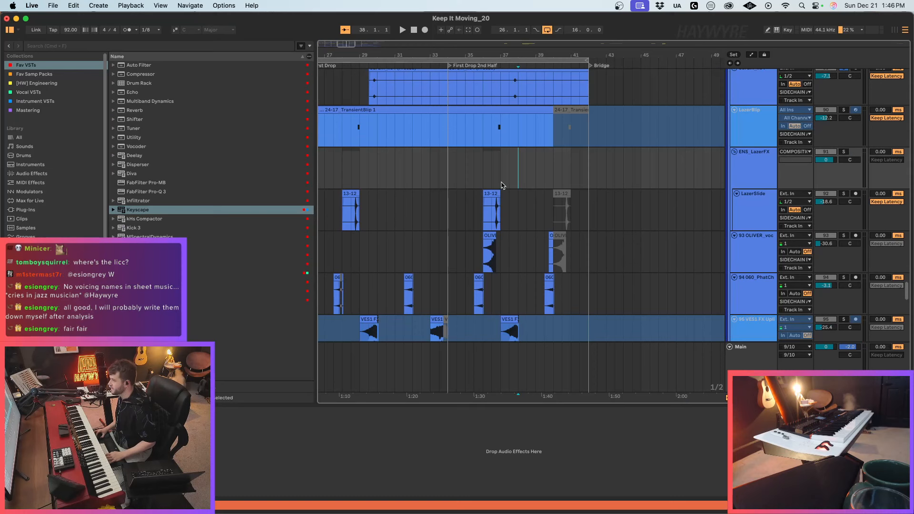
left_click(500, 138)
key("space")
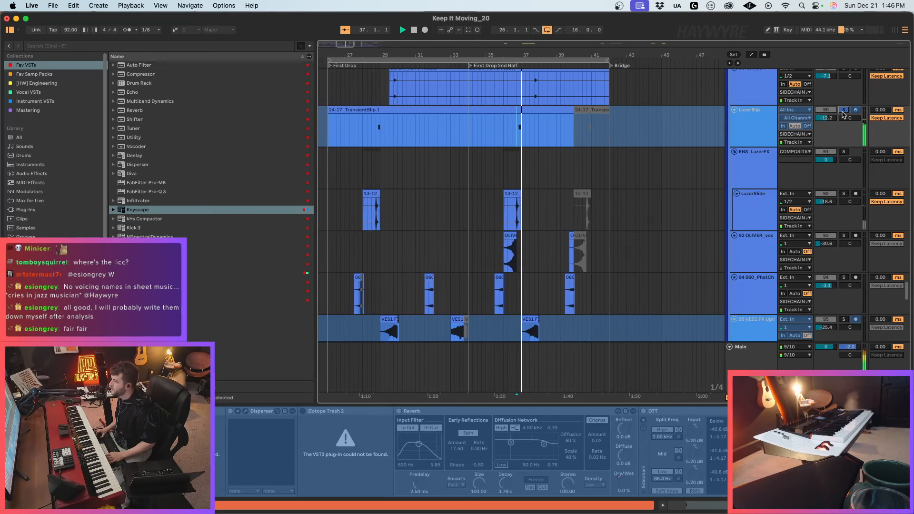
left_click(842, 110)
left_click(844, 195)
scroll(844, 157, "down", 4)
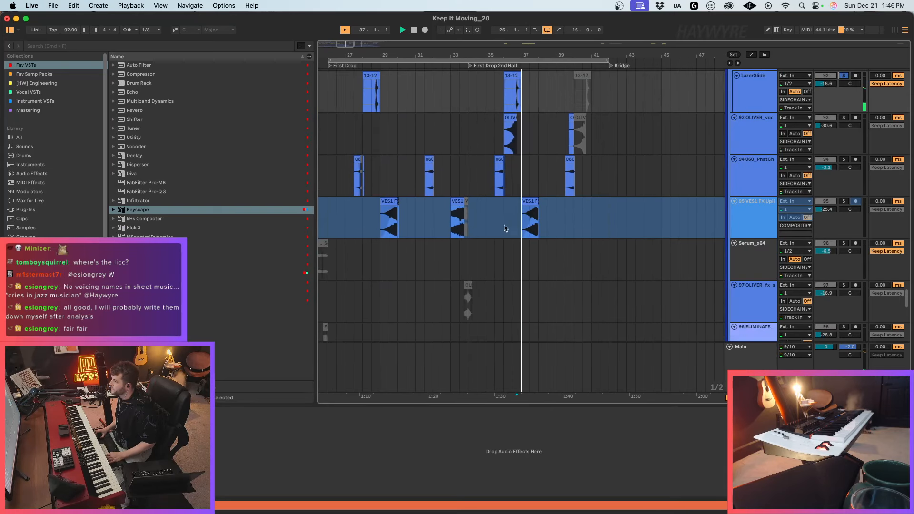
scroll(593, 239, "down", 10)
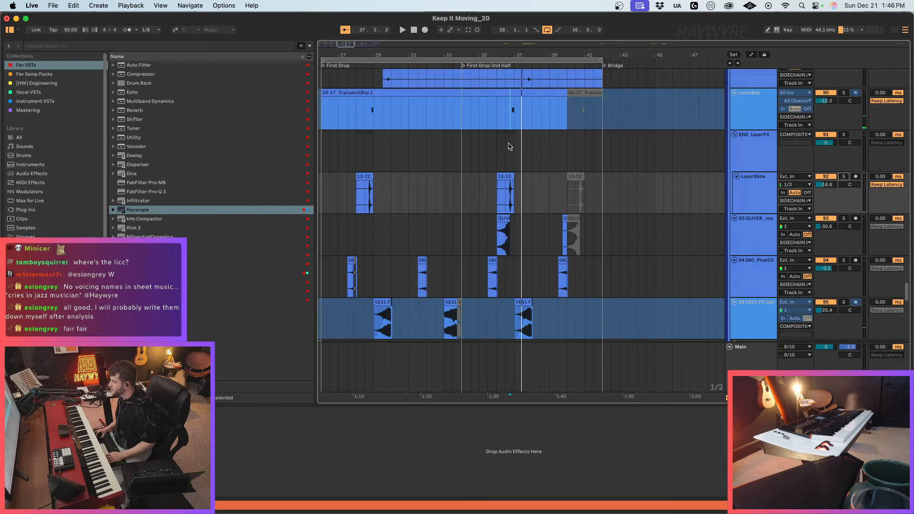
Step: Audition the 102 Sample033 track around bar 38 of First Drop 2nd Half in solo
key("space")
scroll(593, 239, "down", 8)
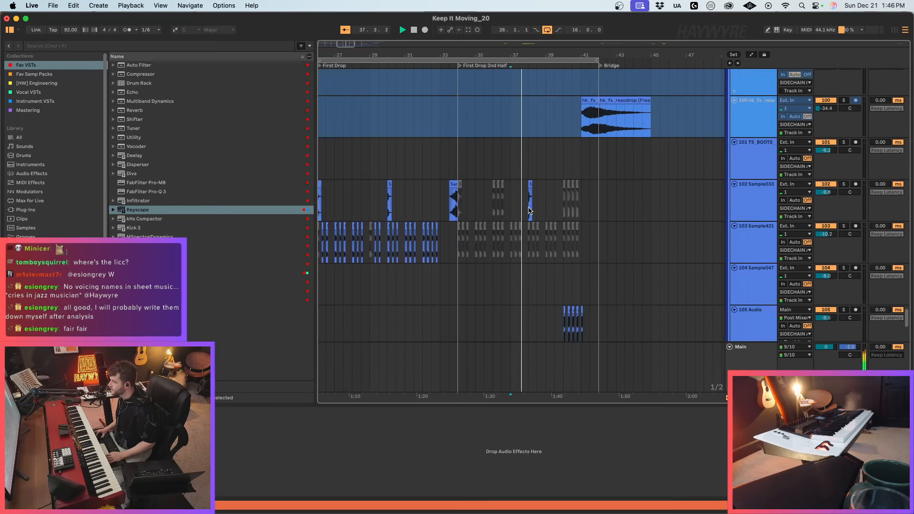
left_click(844, 188)
left_click(843, 184)
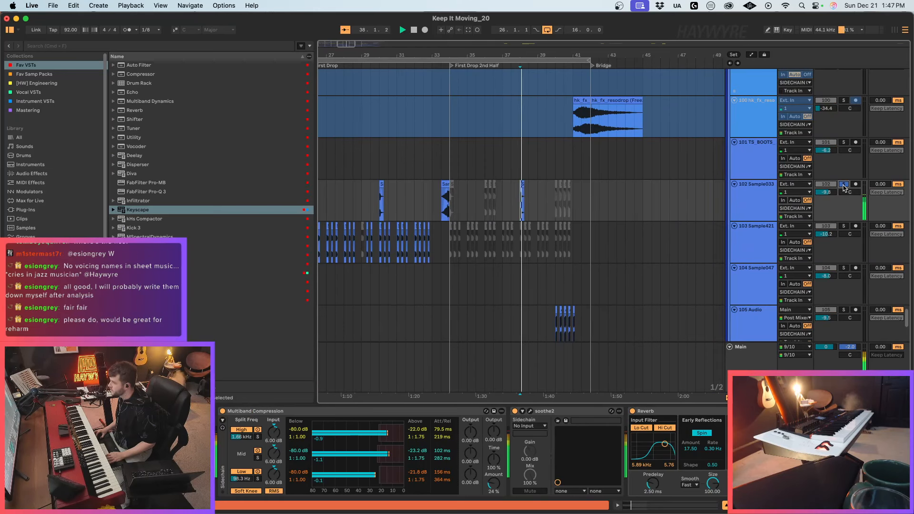
Step: Transpose the Sample033 clip at bar 38 to -1 semitone, listen to it, and take its track out of solo
double_click(519, 184)
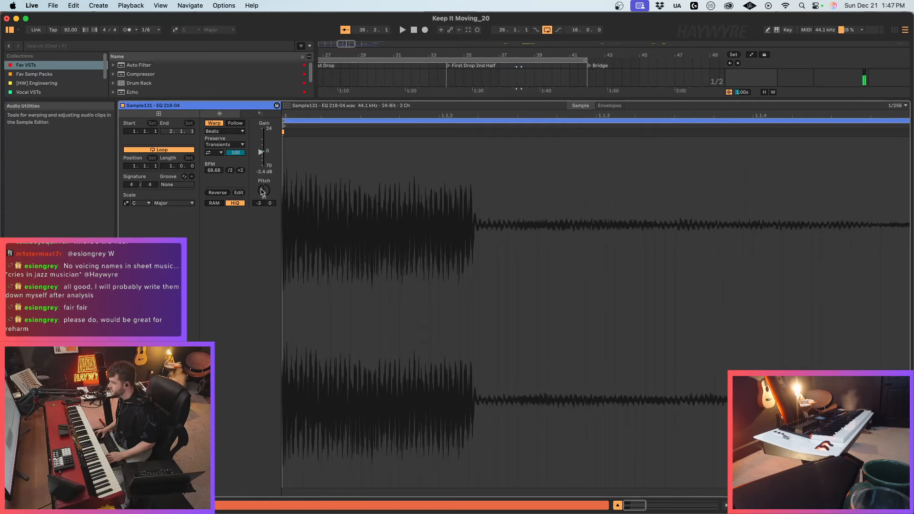
key("space")
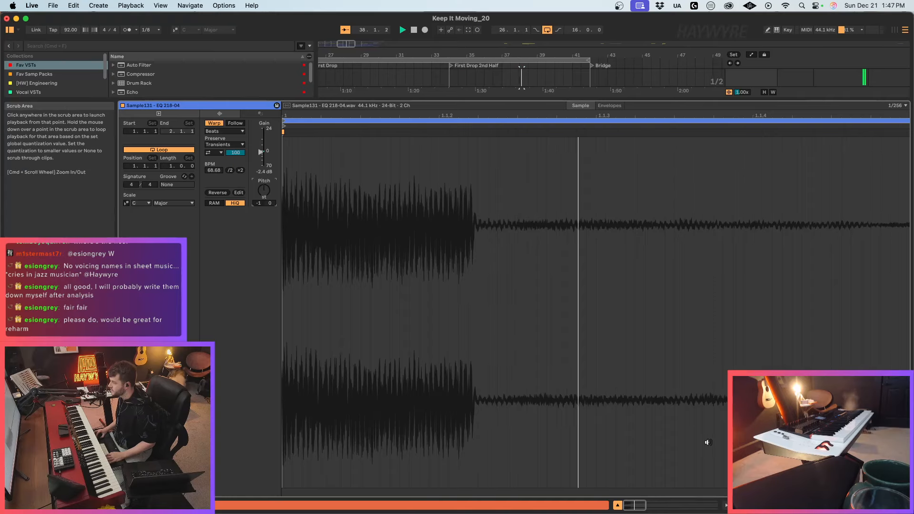
left_click(783, 505)
scroll(797, 99, "down", 4)
scroll(798, 99, "up", 5)
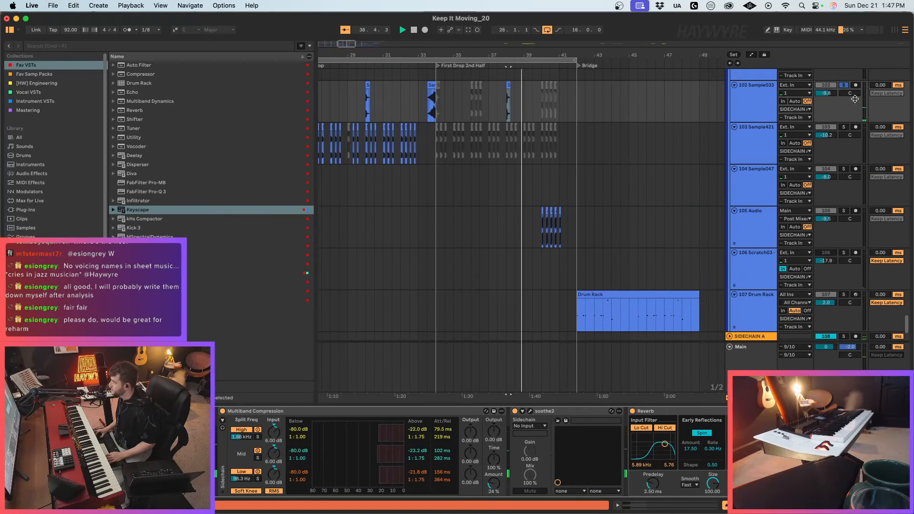
left_click(843, 85)
Step: Play from the Sample033 clip at the end of First Drop and select the track's clip near bar 38
left_click(427, 95)
key("space")
key("space")
scroll(519, 182, "up", 8)
scroll(519, 182, "up", 4)
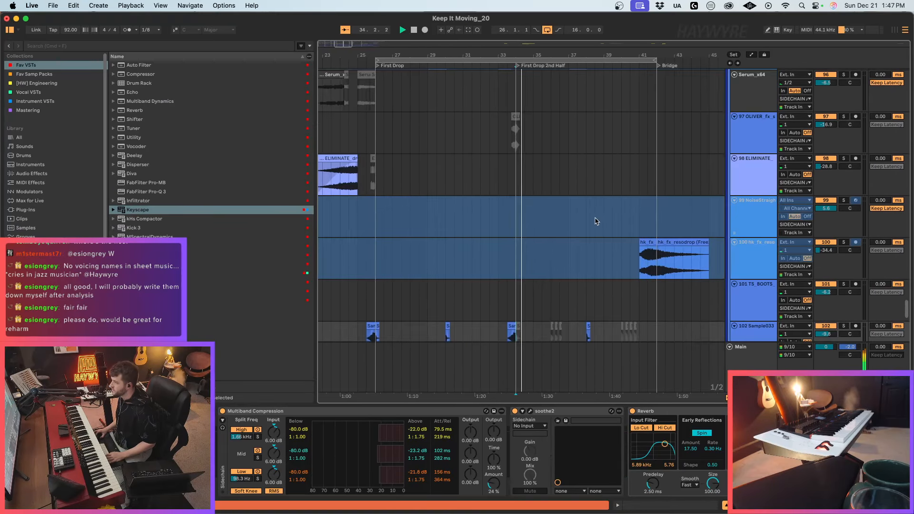
scroll(596, 220, "down", 4)
left_click(587, 257)
scroll(586, 265, "down", 10)
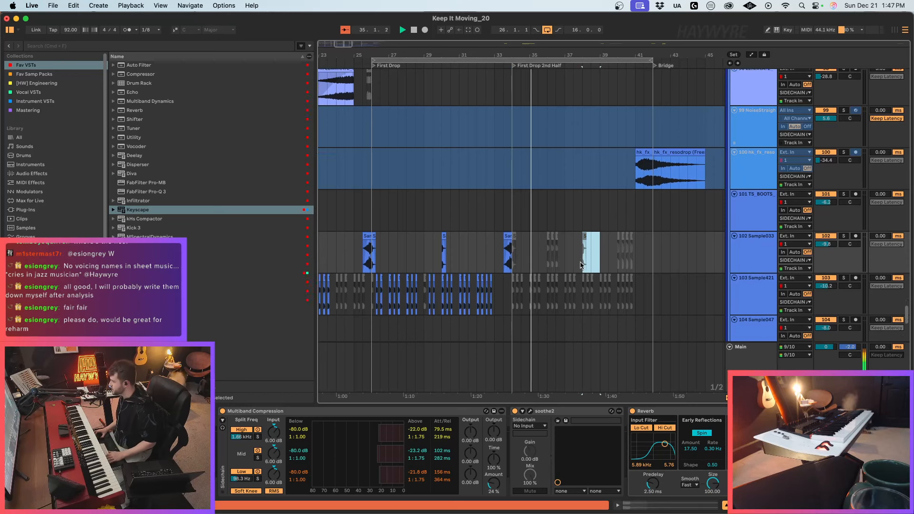
scroll(615, 278, "up", 10)
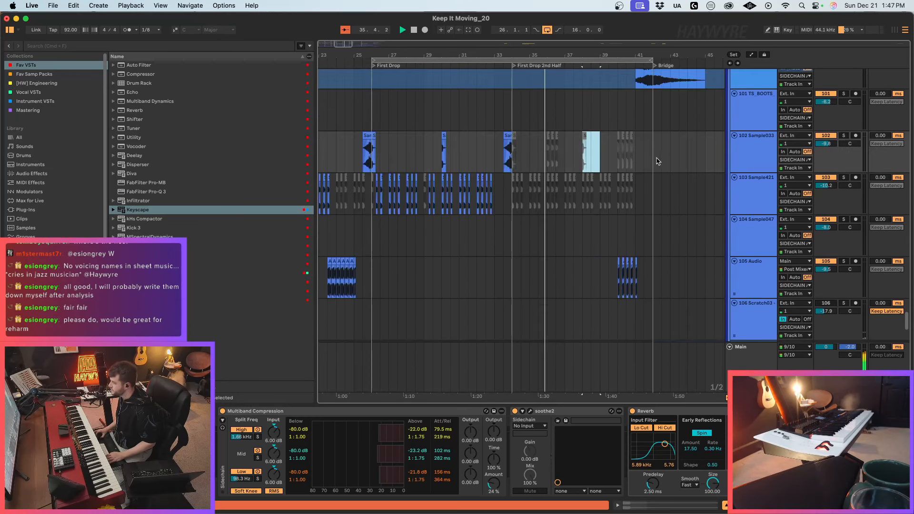
Step: Examine the sample, LazerBlip, LazerSlide and Serum tracks for parts sounding between bars 37 and 40 during playback
left_click(656, 155)
left_click_drag(341, 45, 347, 44)
scroll(554, 232, "up", 6)
scroll(558, 233, "up", 4)
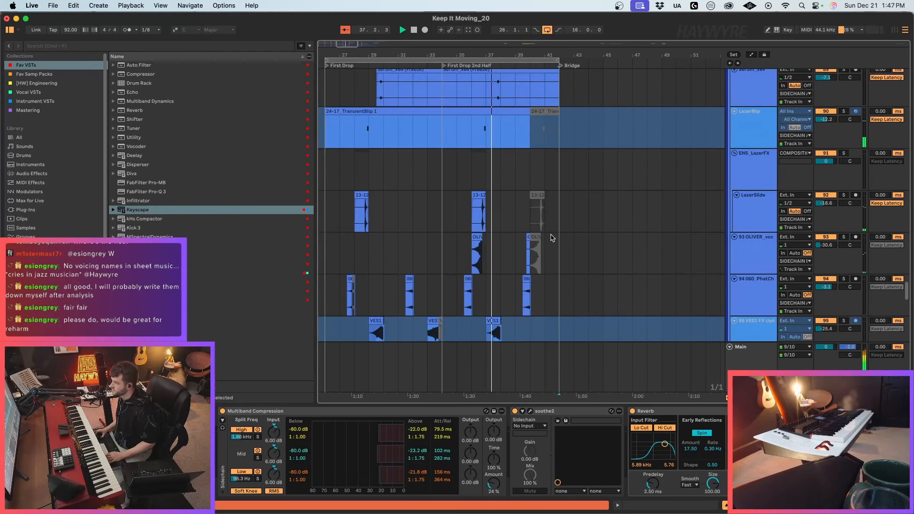
scroll(564, 227, "up", 4)
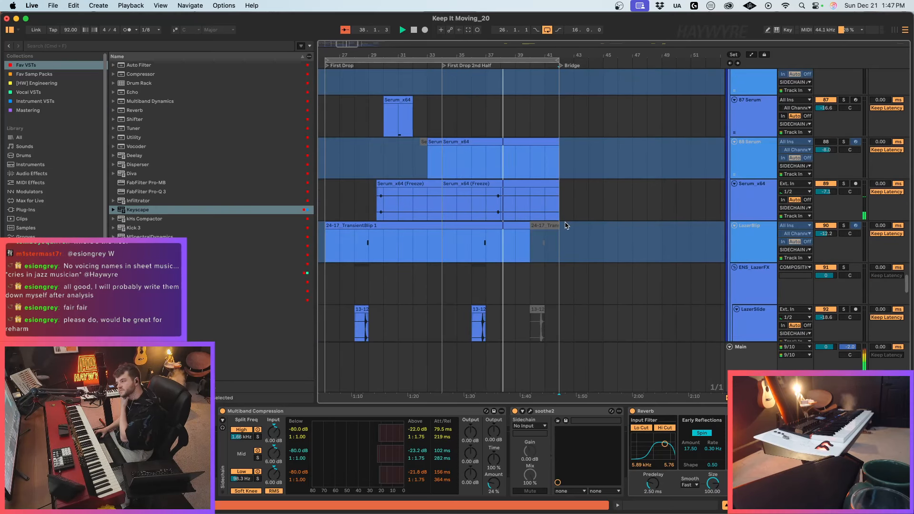
scroll(565, 224, "up", 5)
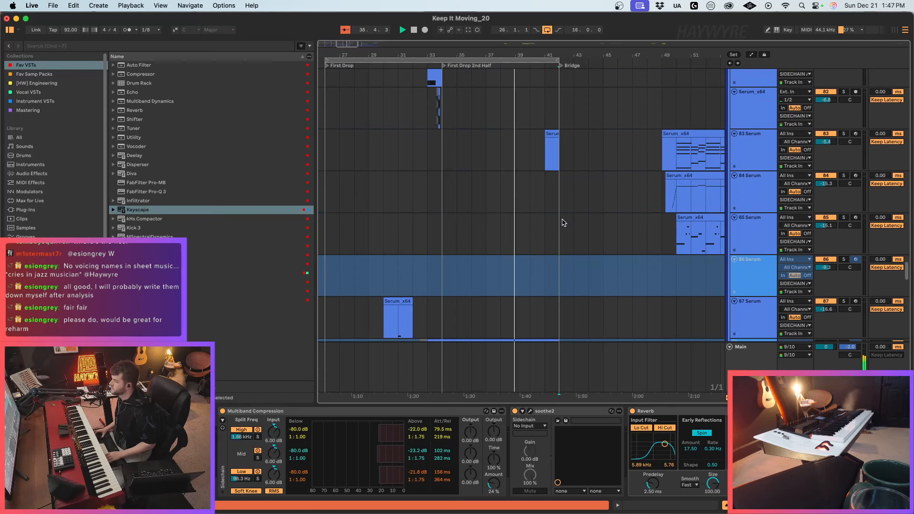
scroll(552, 211, "up", 2)
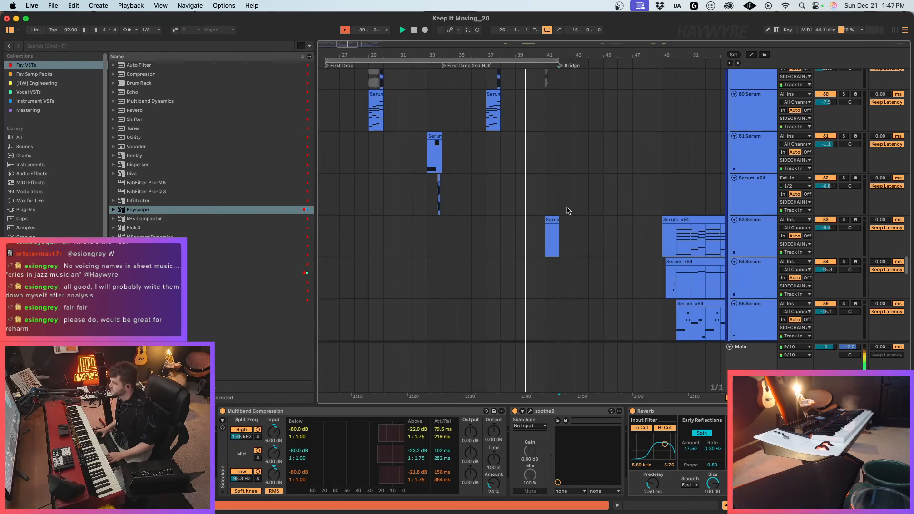
Step: Delete the getar track's clips from the start of First Drop to bar 41 and turn off the arrangement loop
scroll(539, 220, "up", 3)
left_click_drag(541, 158, 328, 155)
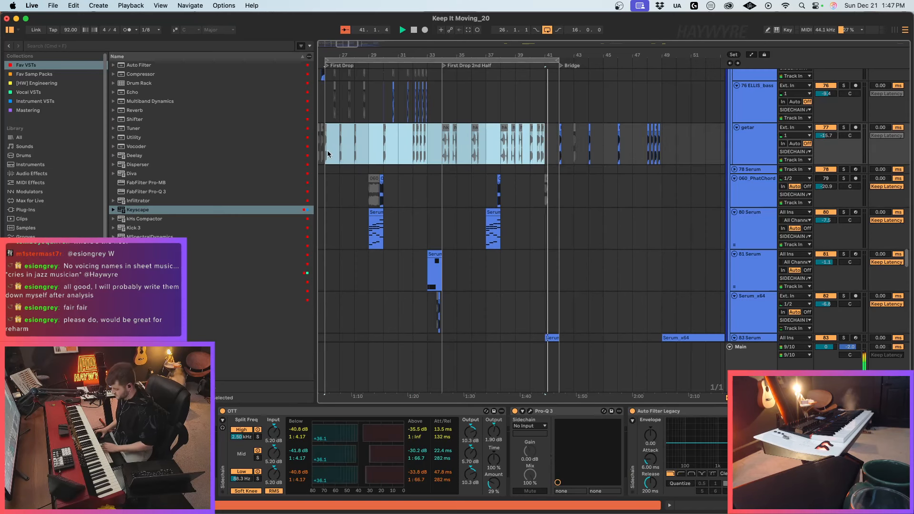
key("Delete")
scroll(544, 221, "up", 3)
left_click(547, 29)
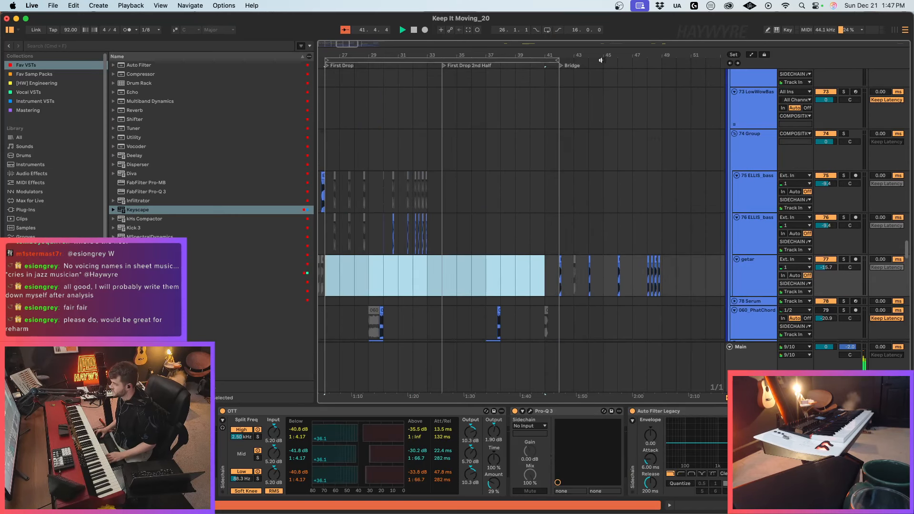
Step: Deactivate the PIANO 29 clip at the start of the Bridge on the armed PIANO track and play the passage
scroll(530, 198, "up", 1)
left_click_drag(373, 42, 399, 99)
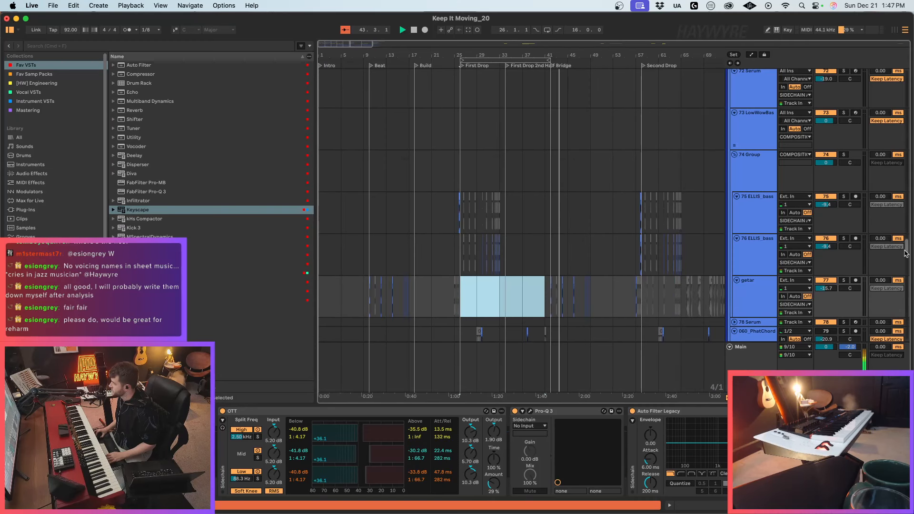
left_click_drag(906, 254, 845, 47)
left_click_drag(567, 184, 592, 187)
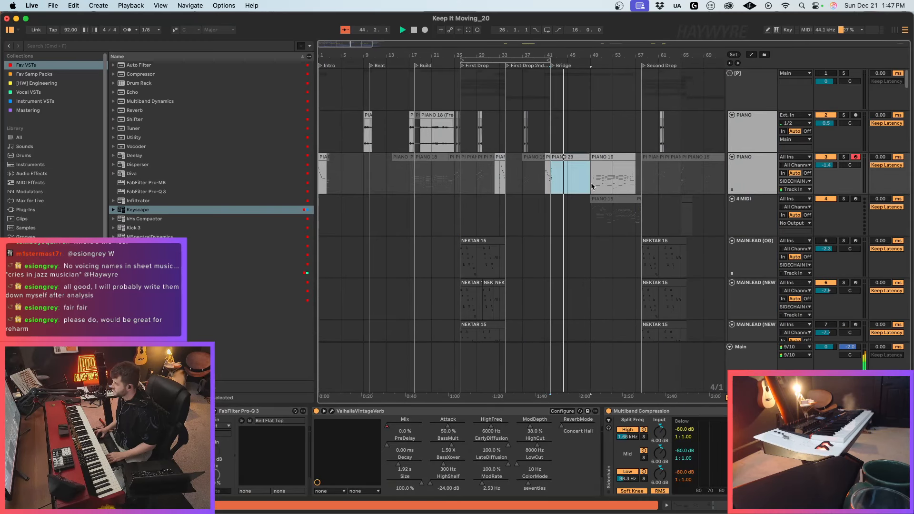
scroll(759, 124, "down", 2)
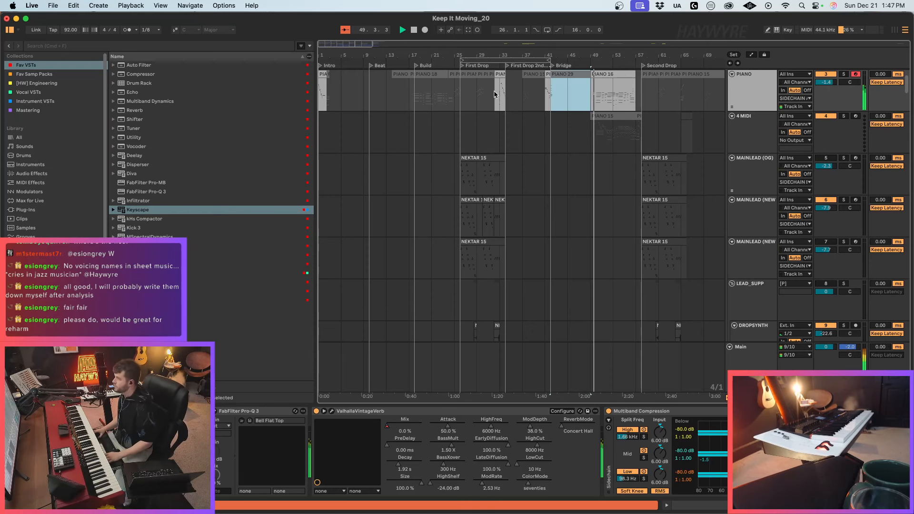
Step: Play the Bridge from the start of the PIANO 16 clip at bar 49
key("space")
left_click(590, 130)
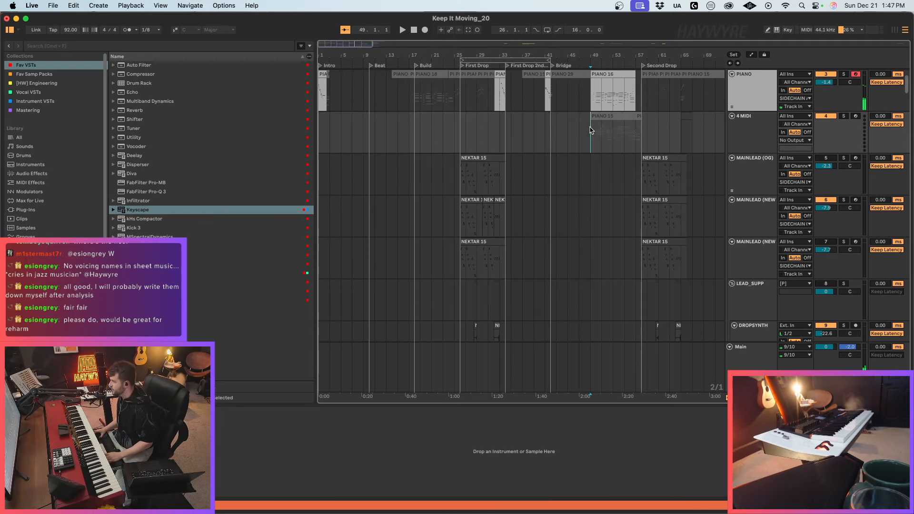
left_click(605, 75)
key("space")
Step: Delete the PIANO 29 clip between the start of the Bridge and bar 49 on the armed PIANO track
scroll(455, 192, "up", 3)
left_click(479, 213)
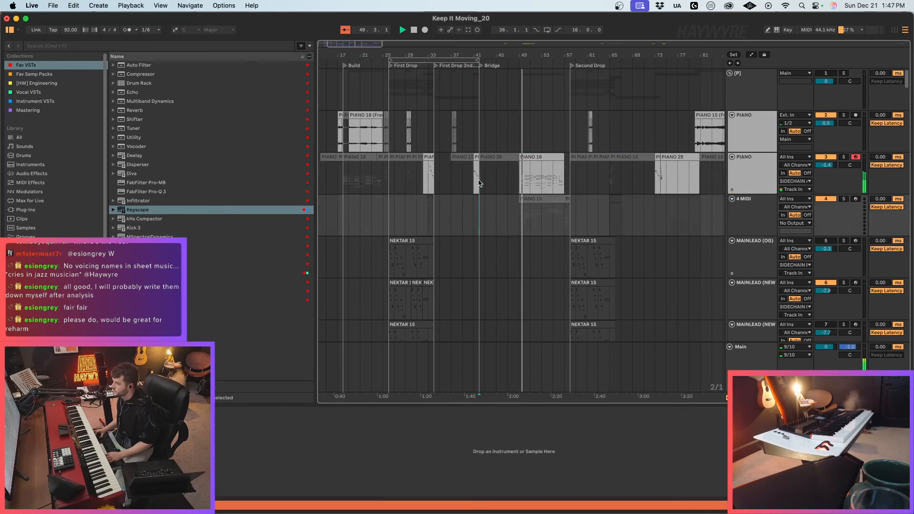
left_click(479, 184)
left_click_drag(363, 46, 369, 66)
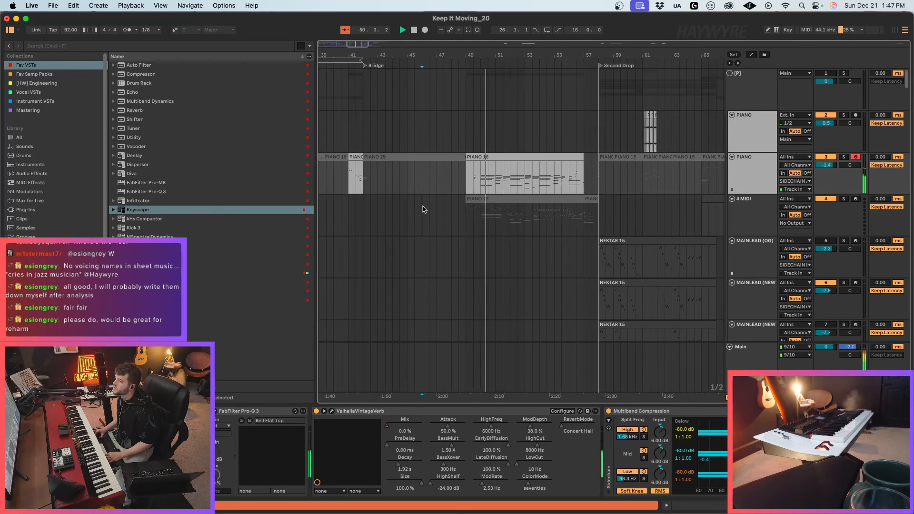
left_click(422, 176)
left_click(423, 152)
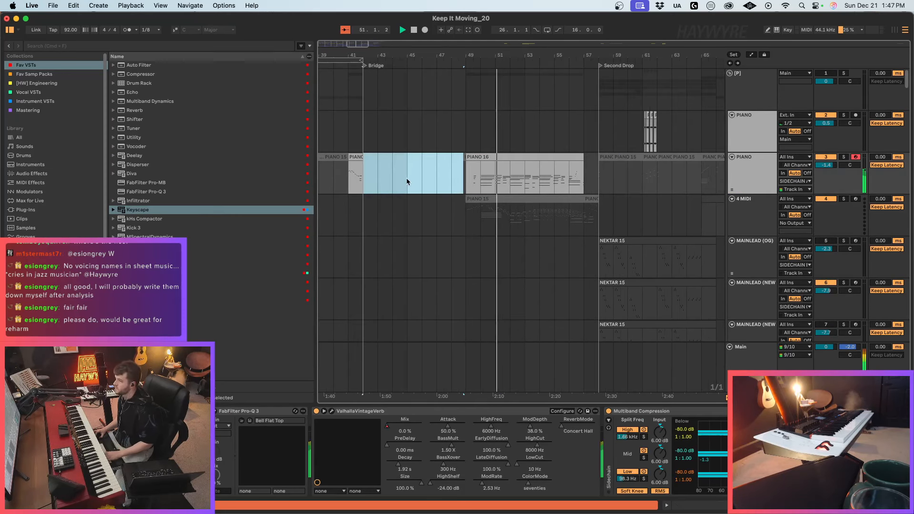
key("Delete")
Step: Play the short piano clip leading into the Bridge and the opening of First Drop
left_click(349, 183)
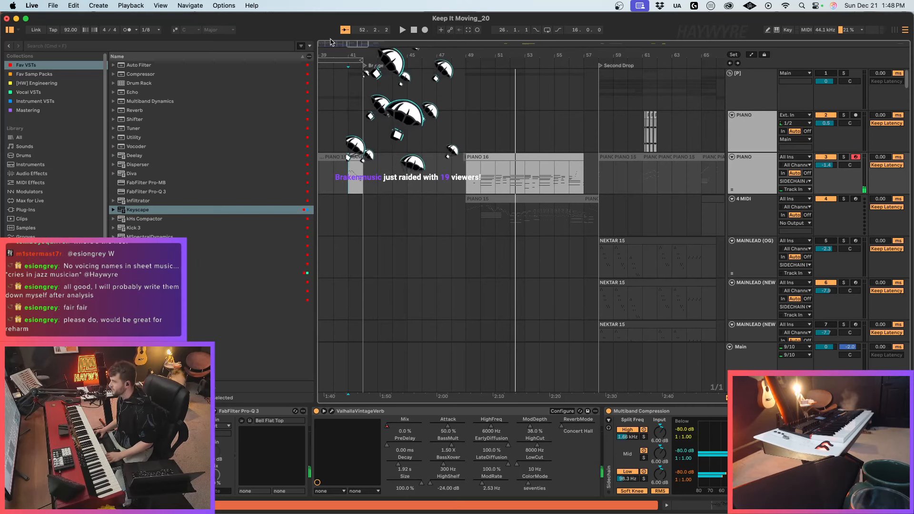
left_click_drag(542, 54, 560, 44)
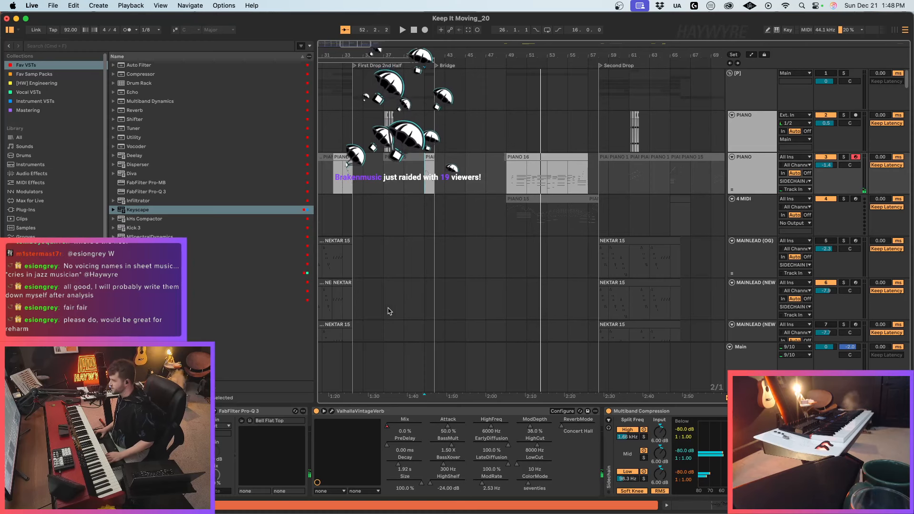
left_click_drag(388, 46, 342, 44)
key("space")
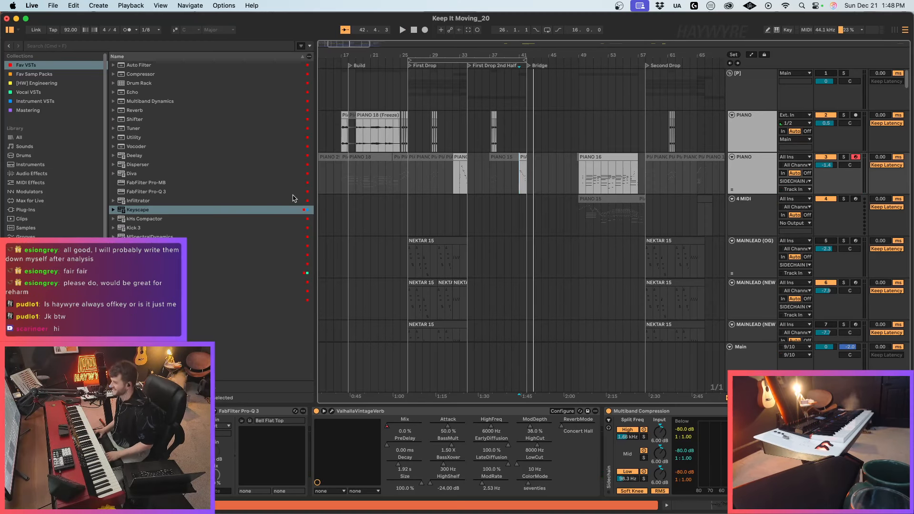
scroll(408, 177, "left", 5)
key("space")
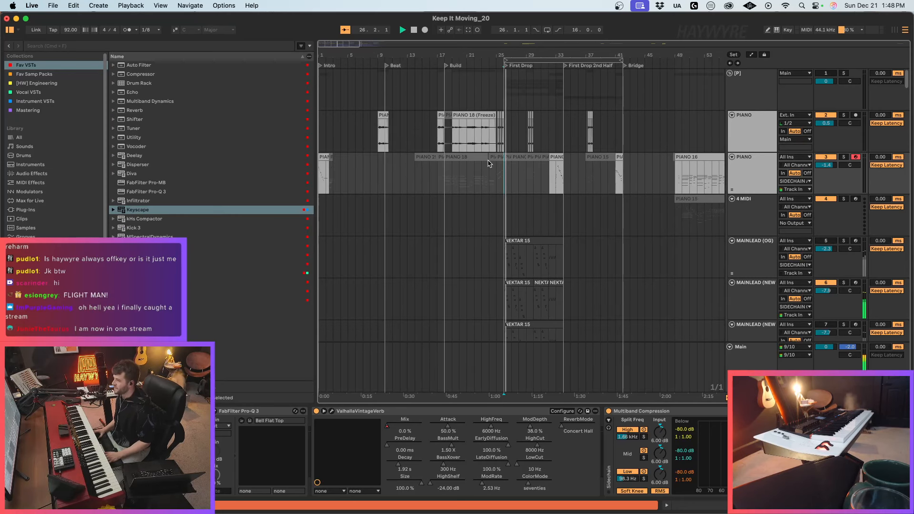
key("space")
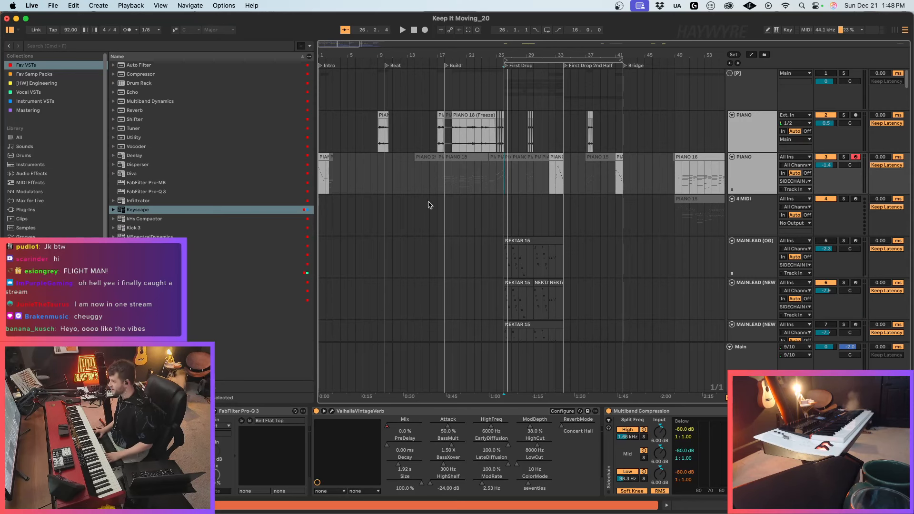
Step: Play the song from the Intro and widen the arrangement view
left_click(451, 177)
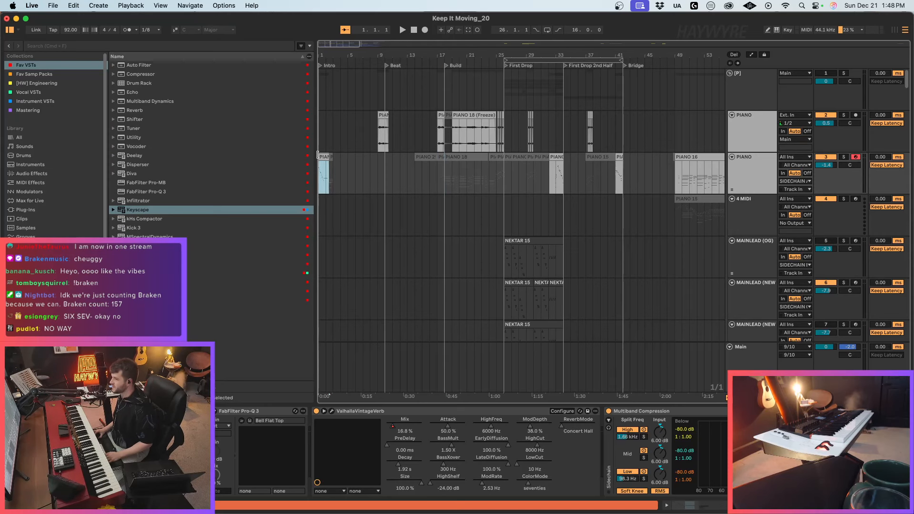
left_click_drag(317, 155, 302, 162)
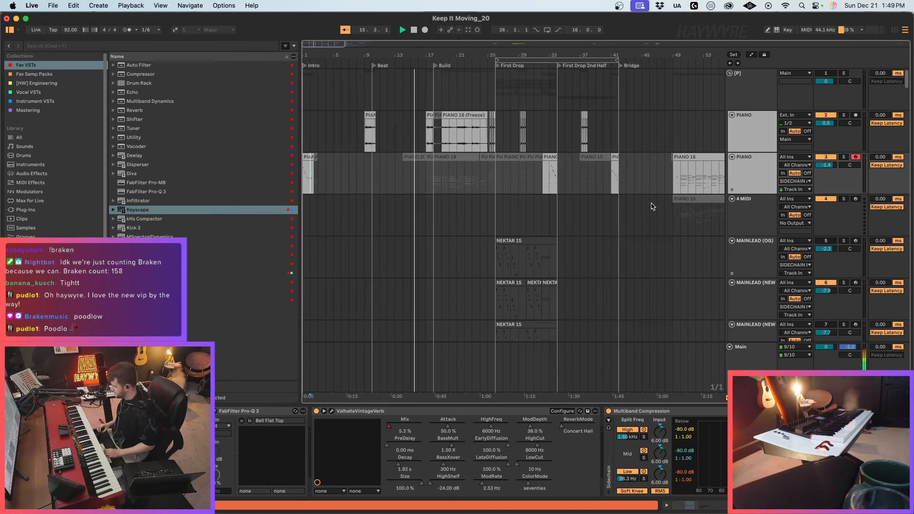
left_click(564, 355)
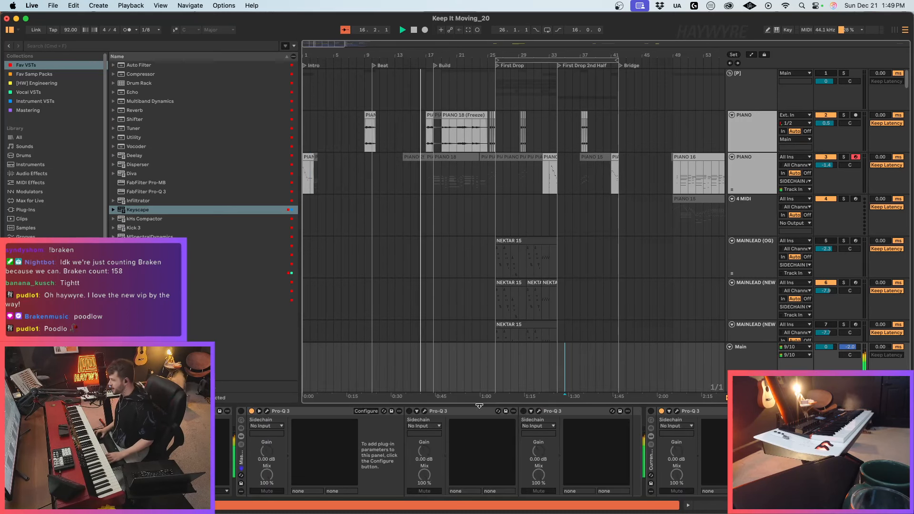
left_click(424, 352)
Step: Review the lead and percussion tracks while the song plays through the Build and into First Drop
scroll(501, 208, "down", 10)
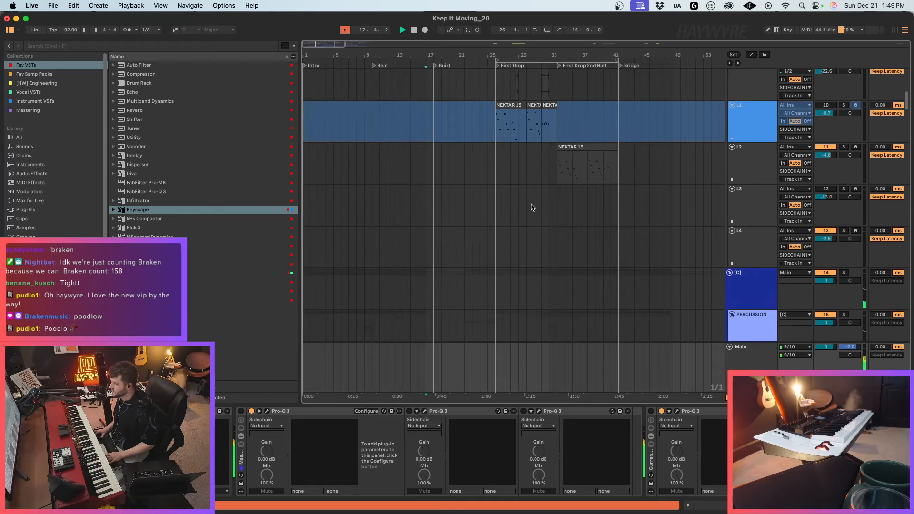
scroll(476, 223, "up", 5)
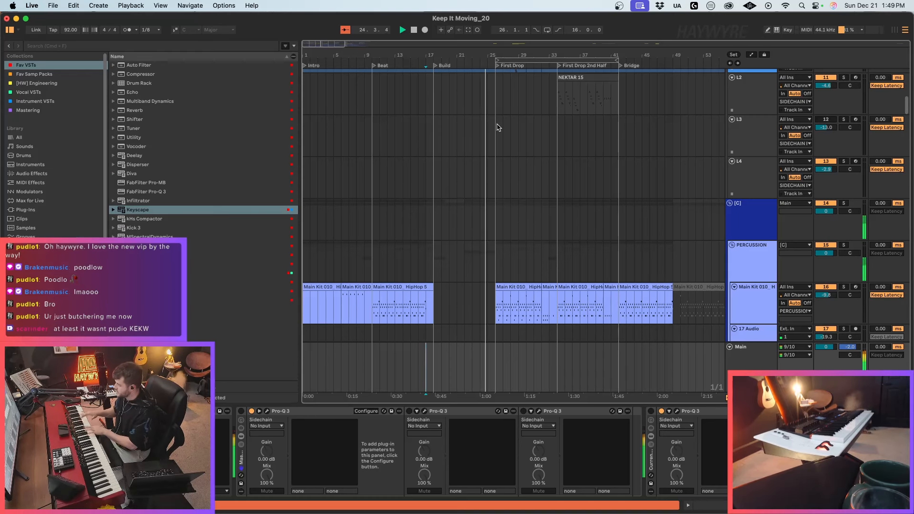
scroll(530, 178, "up", 6)
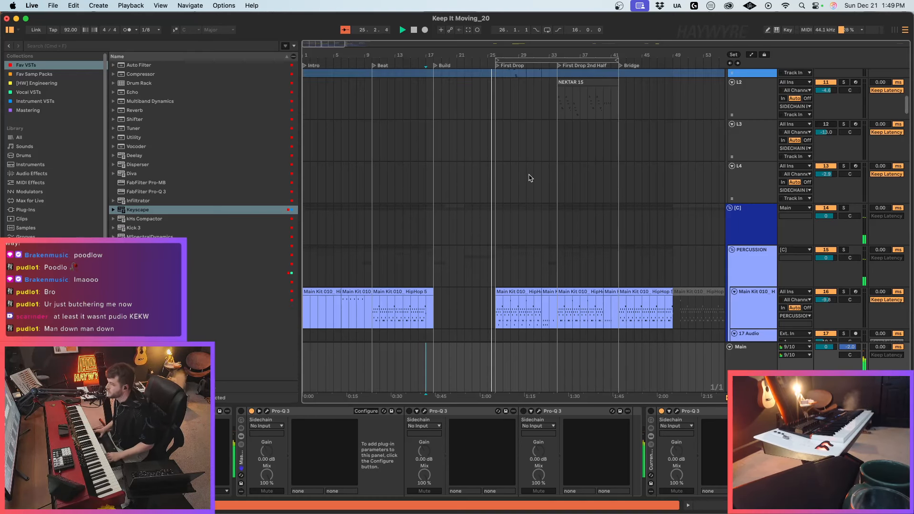
scroll(593, 176, "down", 12)
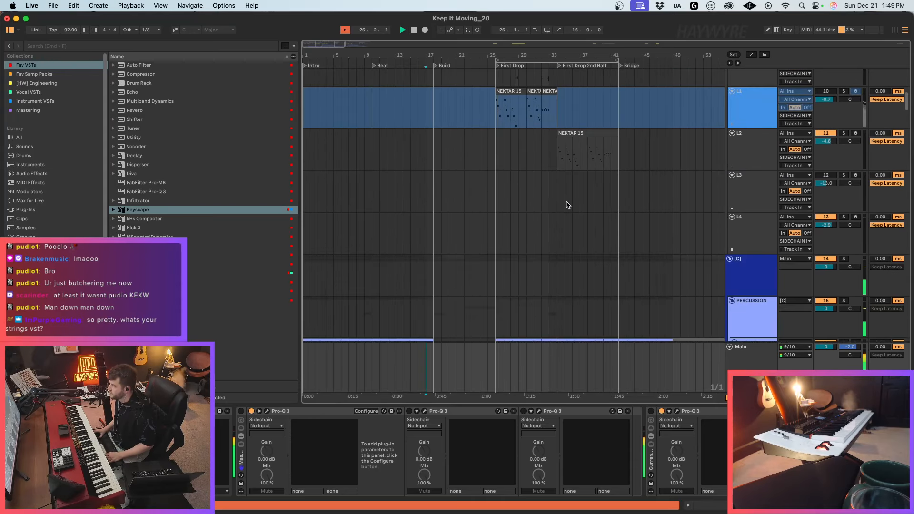
left_click(552, 269)
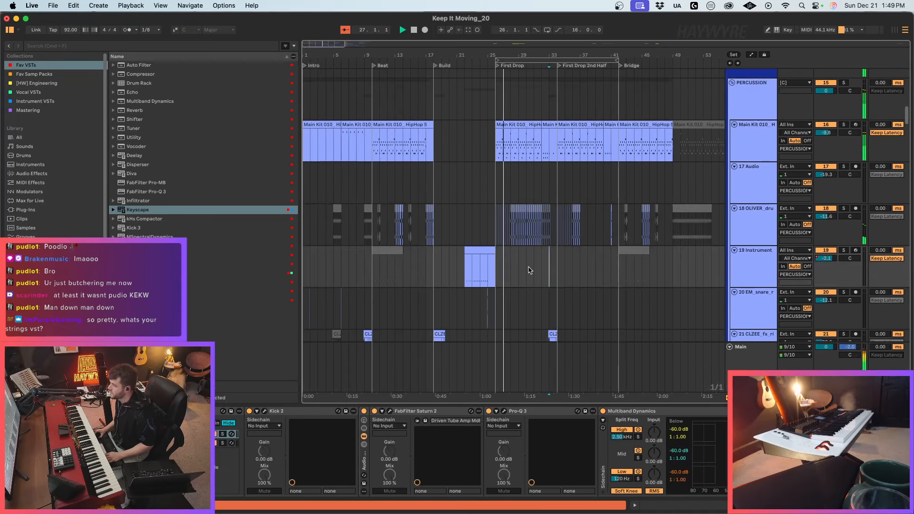
left_click(529, 269)
left_click_drag(318, 45, 321, 63)
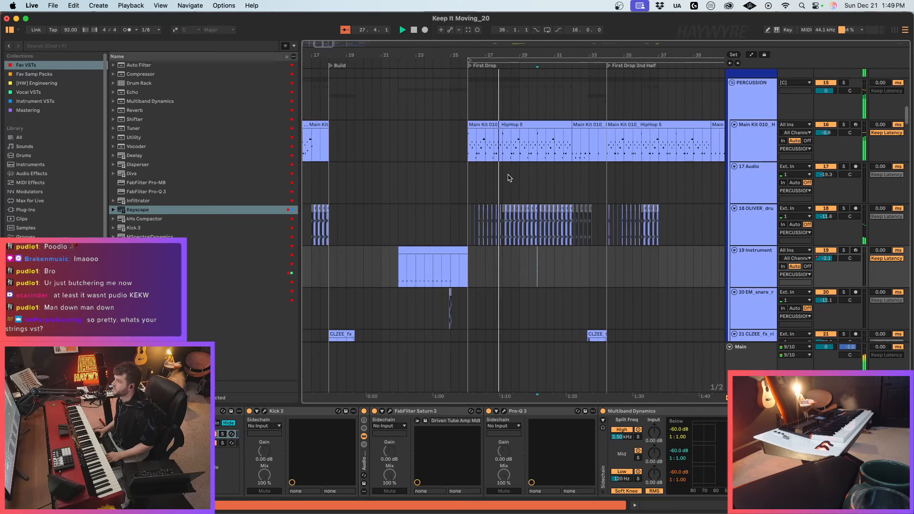
left_click(518, 187)
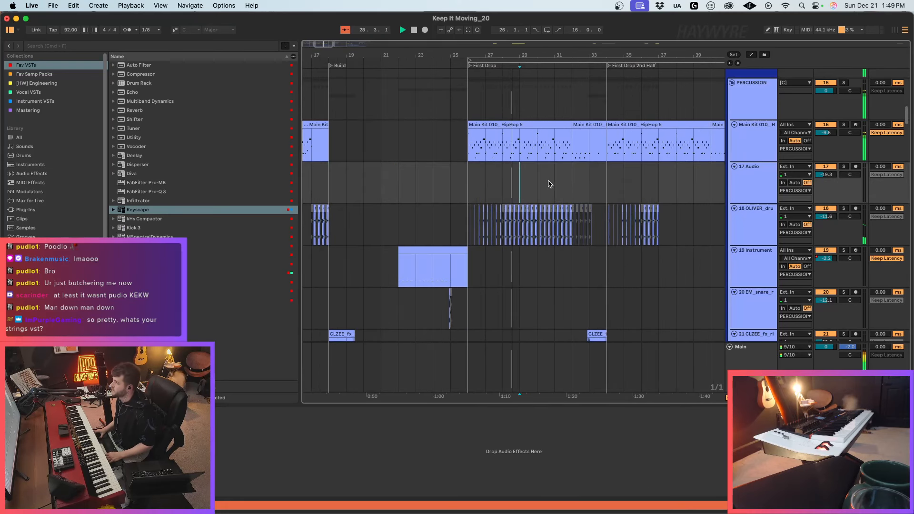
Step: Raise the KICK chain volume to 6.0 dB in the kick's Instrument Rack inside the Main Kit Drum Rack
scroll(547, 186, "up", 3)
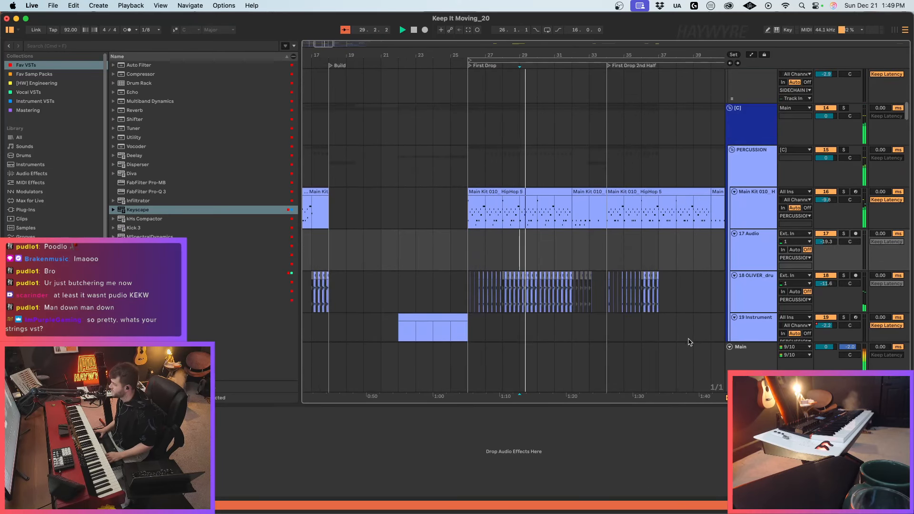
scroll(540, 216, "down", 2)
scroll(545, 218, "up", 2)
key("Up")
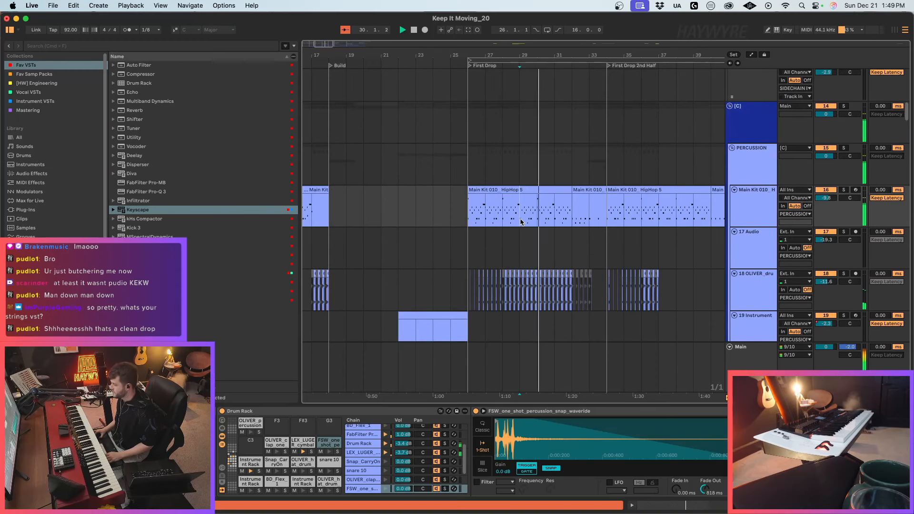
left_click(231, 466)
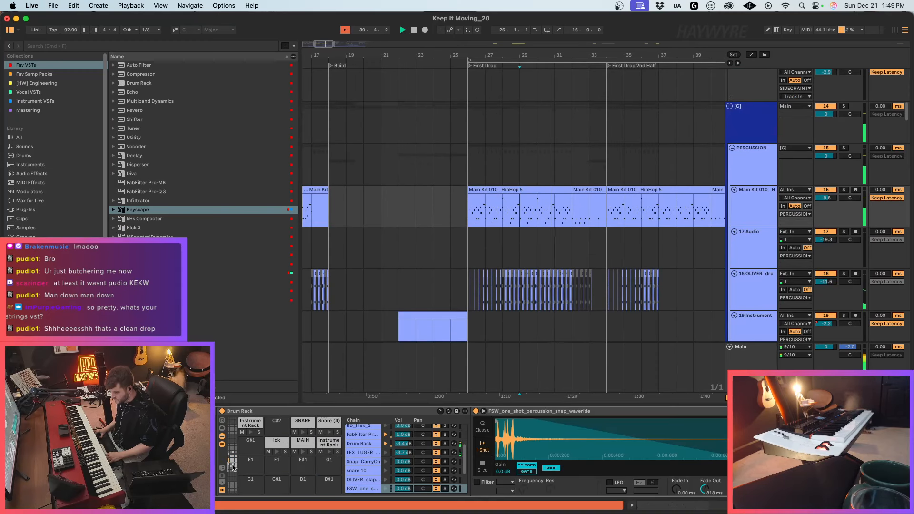
left_click(233, 462)
left_click(233, 464)
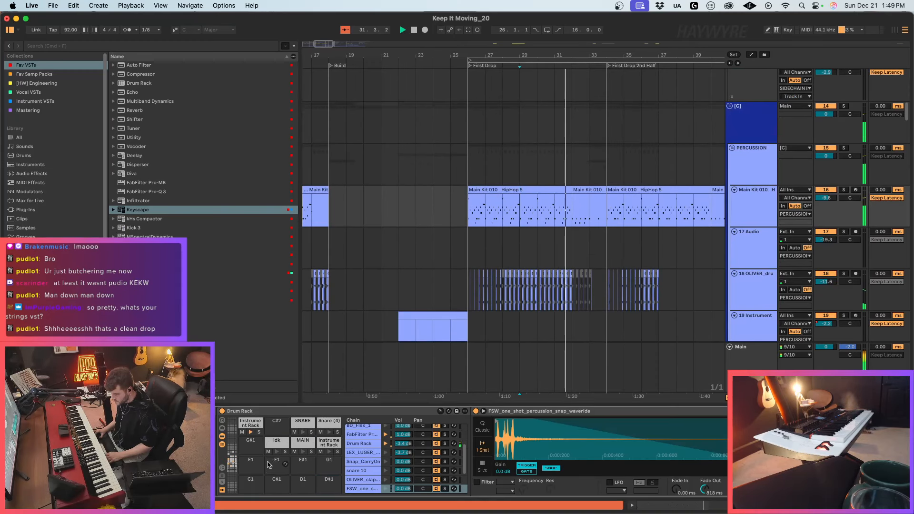
left_click(250, 425)
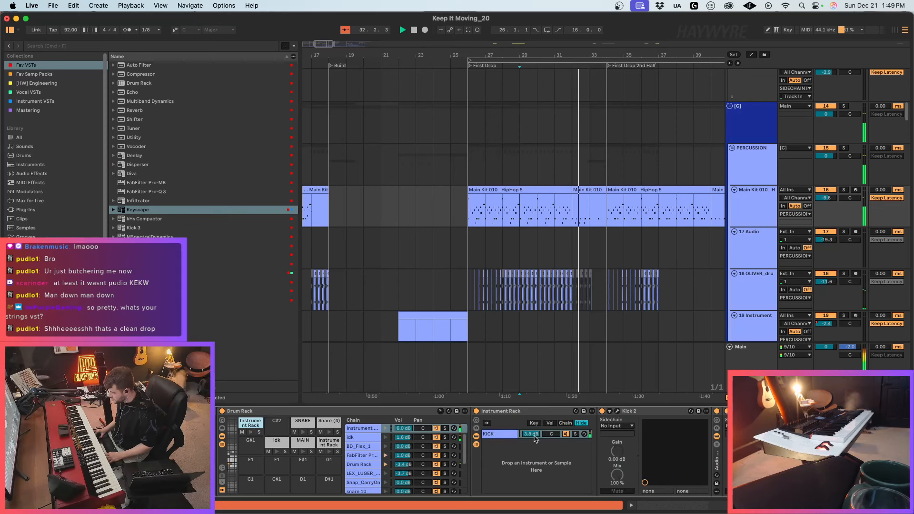
left_click_drag(531, 434, 530, 426)
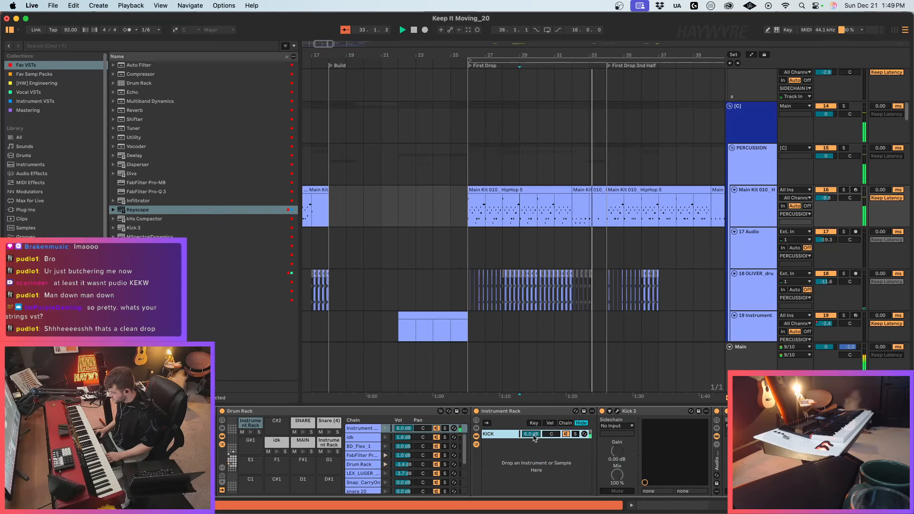
Step: Toggle the device rack containing the first Pro-Q 3 on the Main track
left_click(596, 212)
scroll(599, 256, "up", 5)
scroll(598, 256, "up", 10)
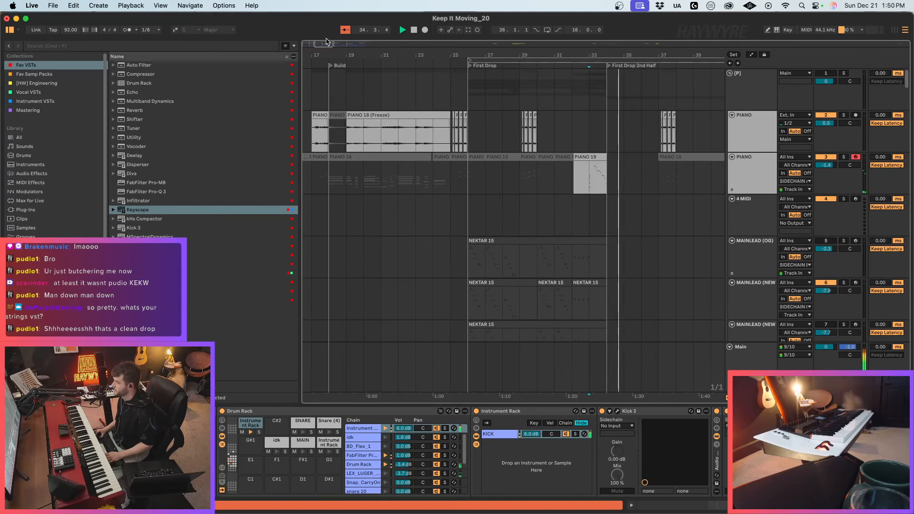
scroll(586, 211, "down", 3)
scroll(476, 215, "down", 3)
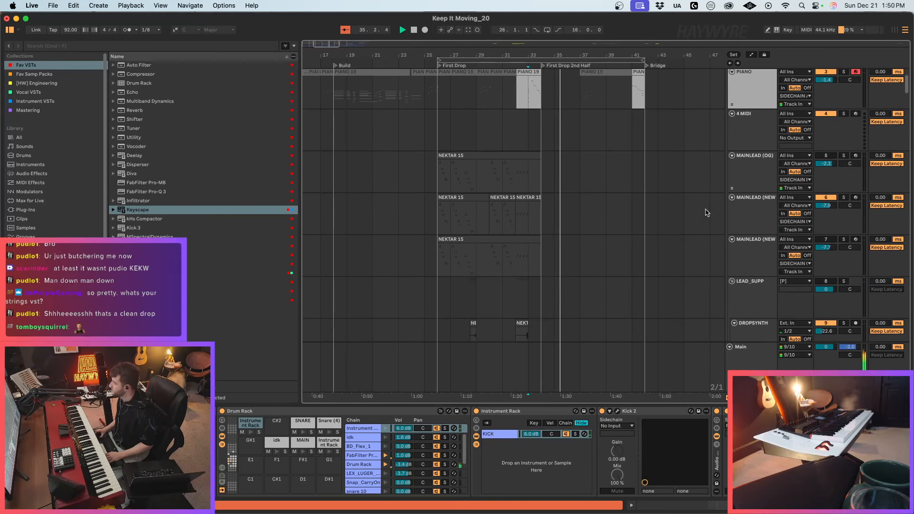
left_click_drag(903, 84, 905, 128)
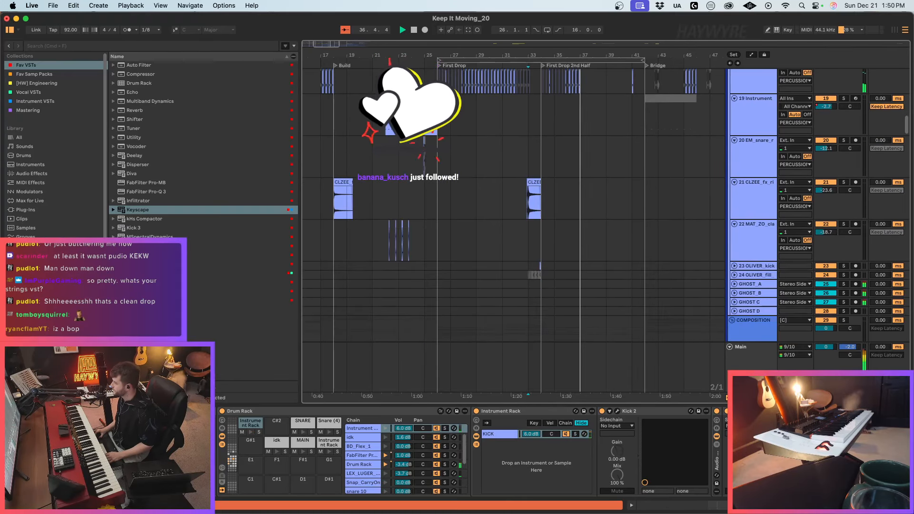
left_click(750, 353)
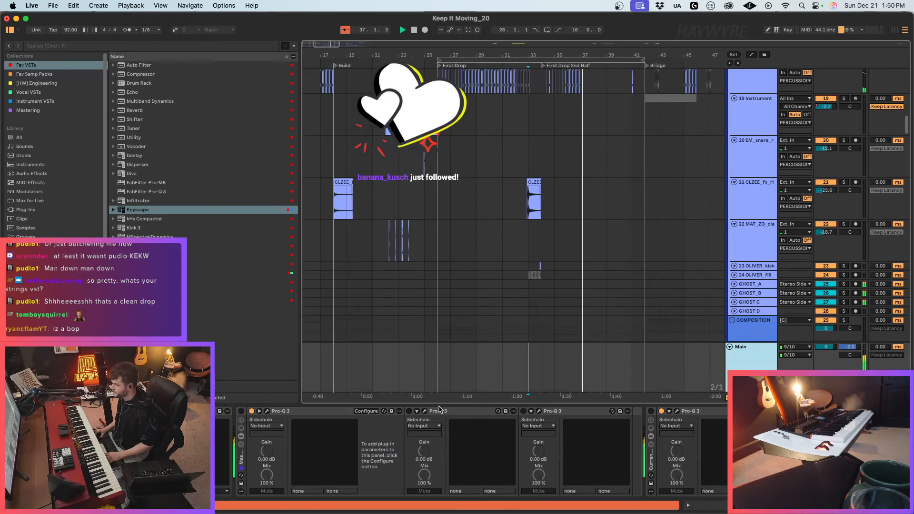
left_click(242, 412)
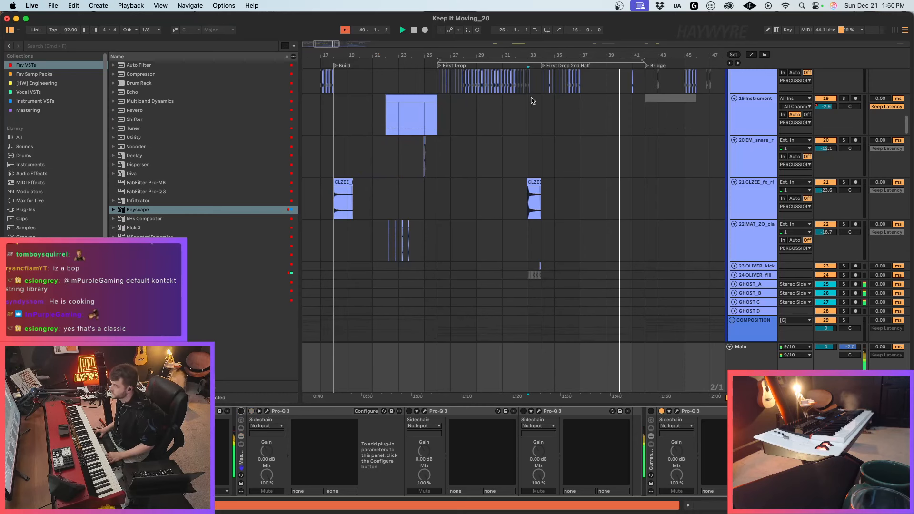
Step: Listen from First Drop 2nd Half through the Bridge while examining the percussion clips
scroll(665, 213, "up", 5)
scroll(664, 207, "up", 3)
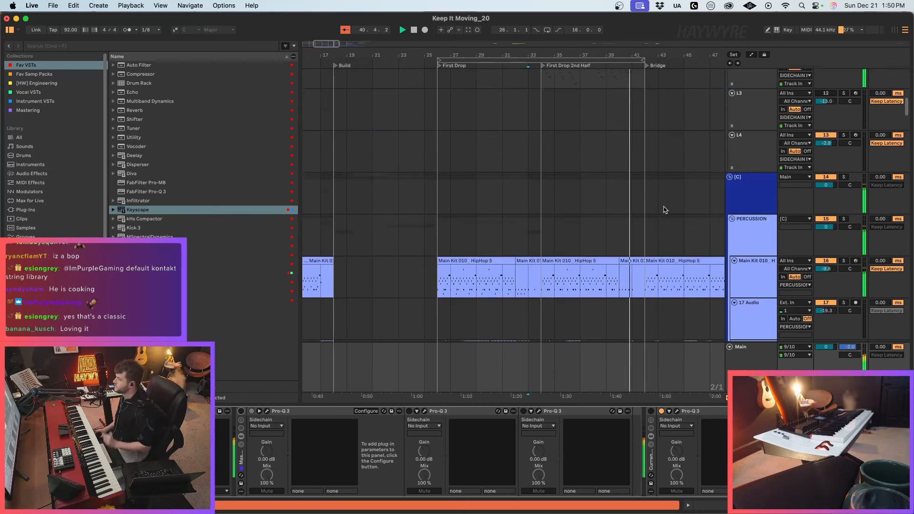
scroll(640, 260, "down", 3)
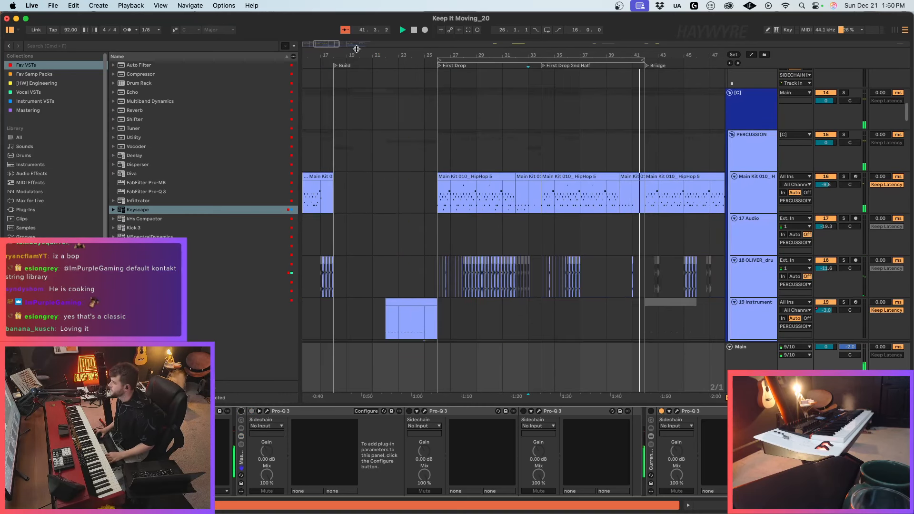
scroll(507, 201, "down", 5)
scroll(607, 195, "up", 3)
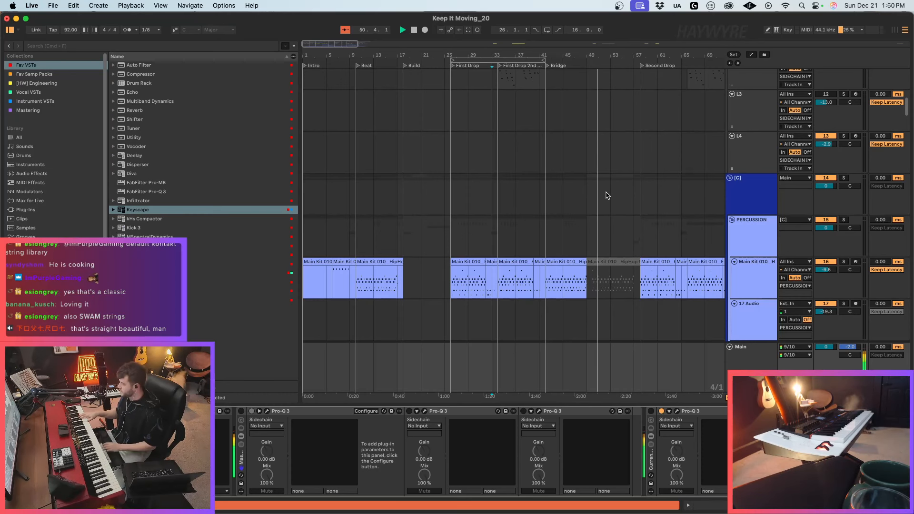
scroll(607, 195, "down", 5)
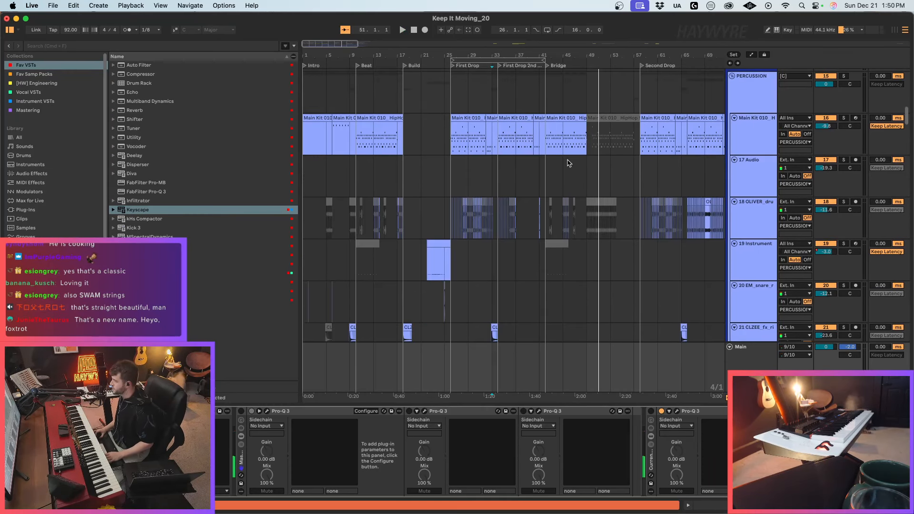
Step: Consolidate the Main Kit clips across First Drop and loop those eight bars from bar 26
left_click(586, 171)
left_click_drag(313, 45, 312, 69)
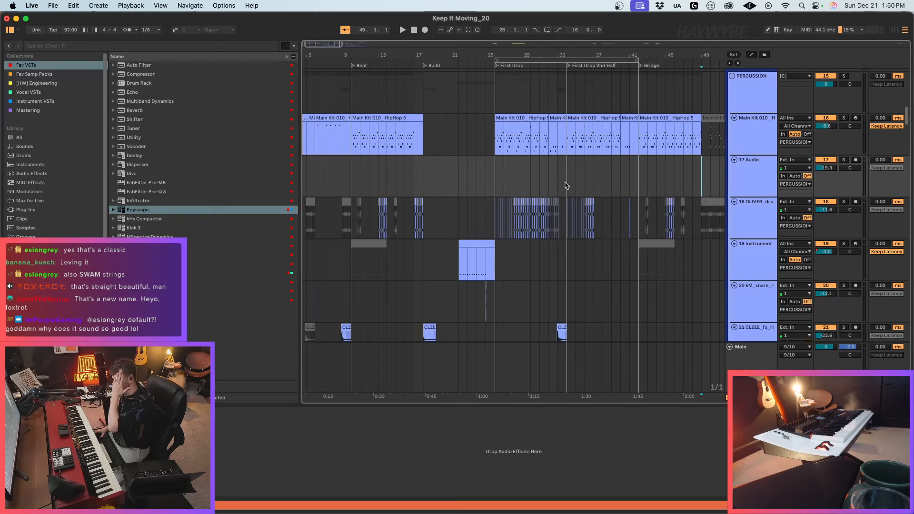
left_click_drag(566, 157, 495, 142)
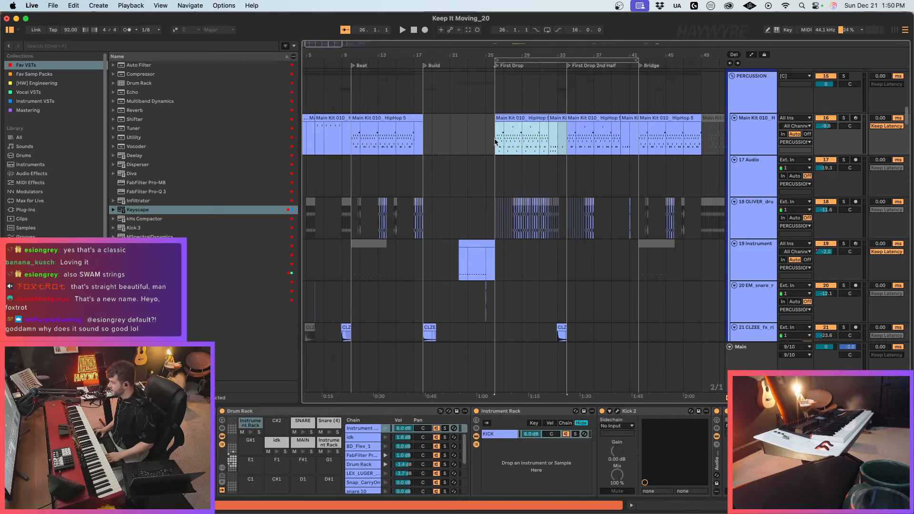
key("super+l")
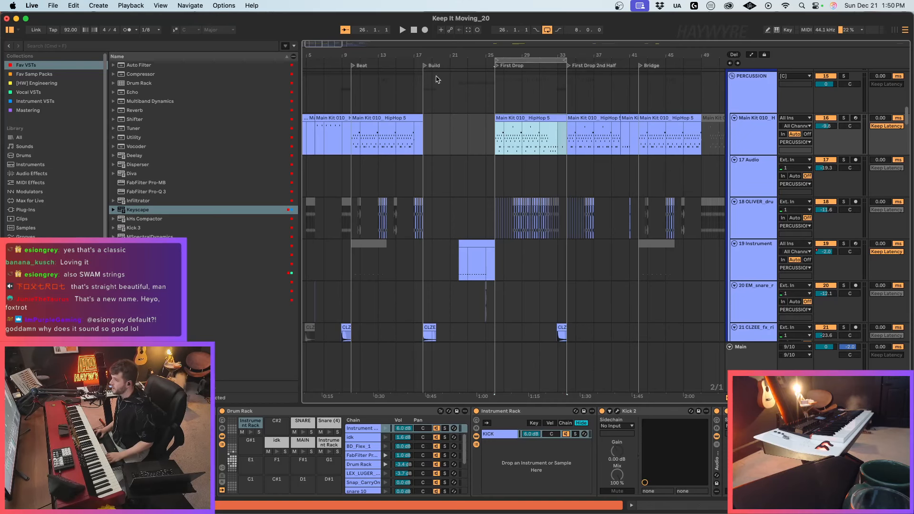
left_click_drag(320, 40, 534, 194)
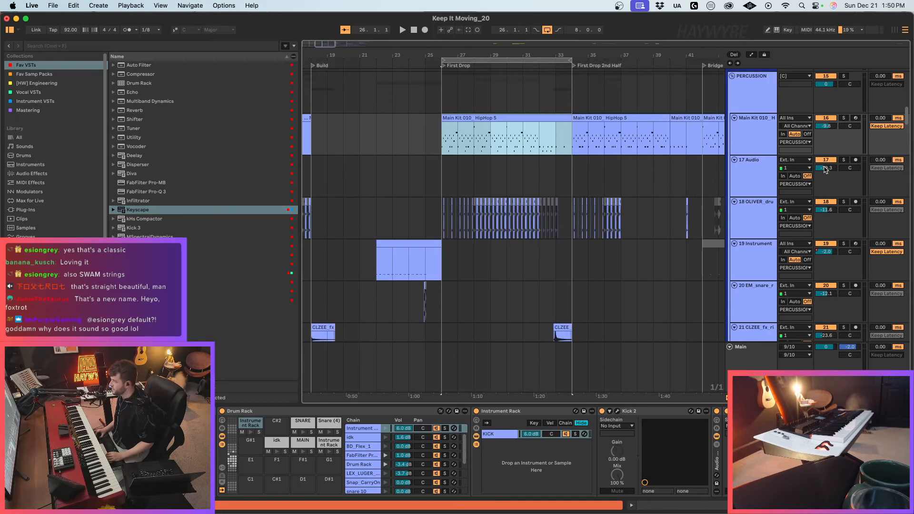
Step: Solo the Main Kit track and play the looped First Drop section
left_click(843, 118)
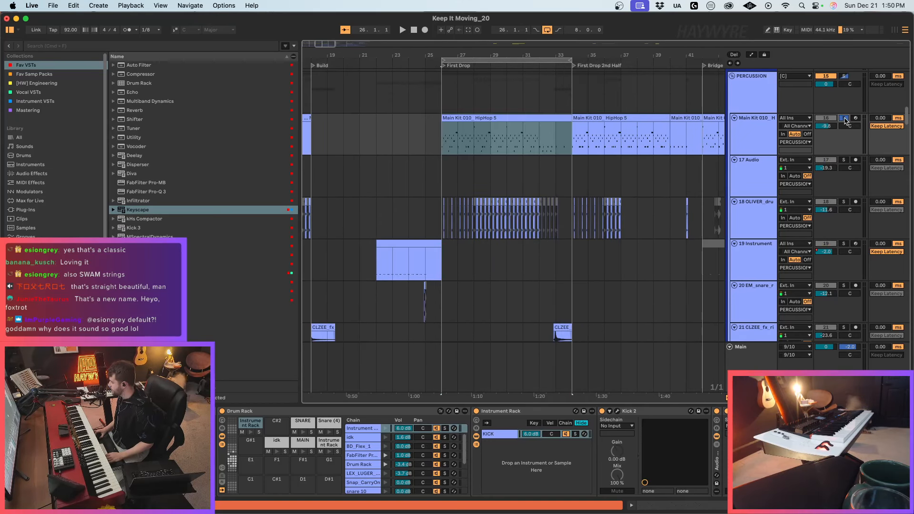
key("space")
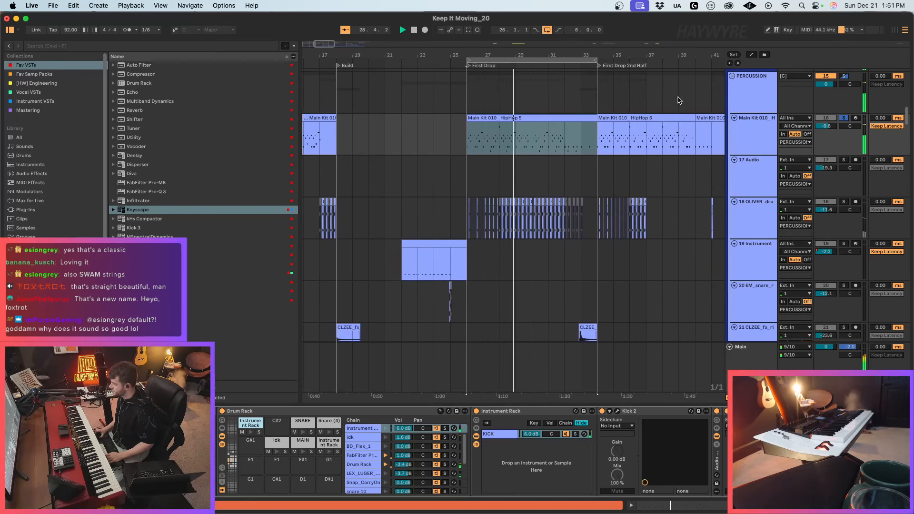
scroll(683, 209, "down", 5)
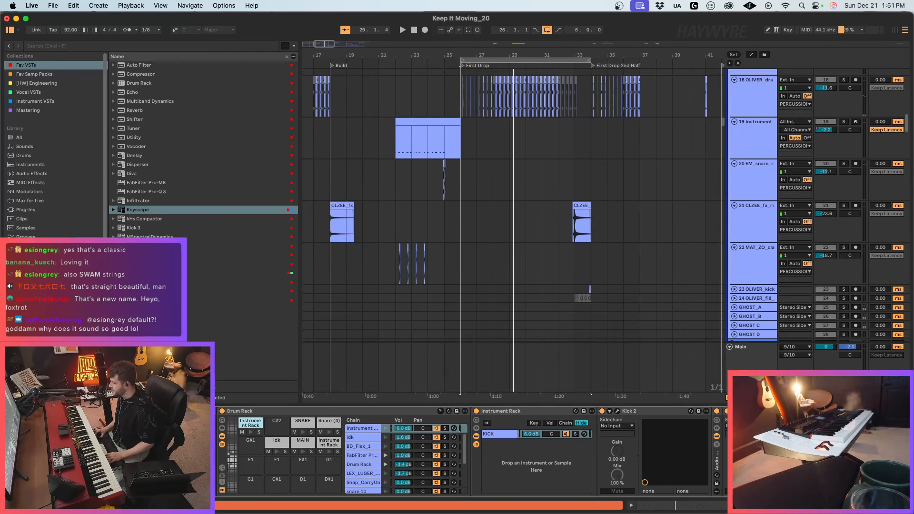
Step: Show the volume automation of the kick's Dummy sampler on the Main Kit track
scroll(471, 452, "left", 5)
left_click(148, 433)
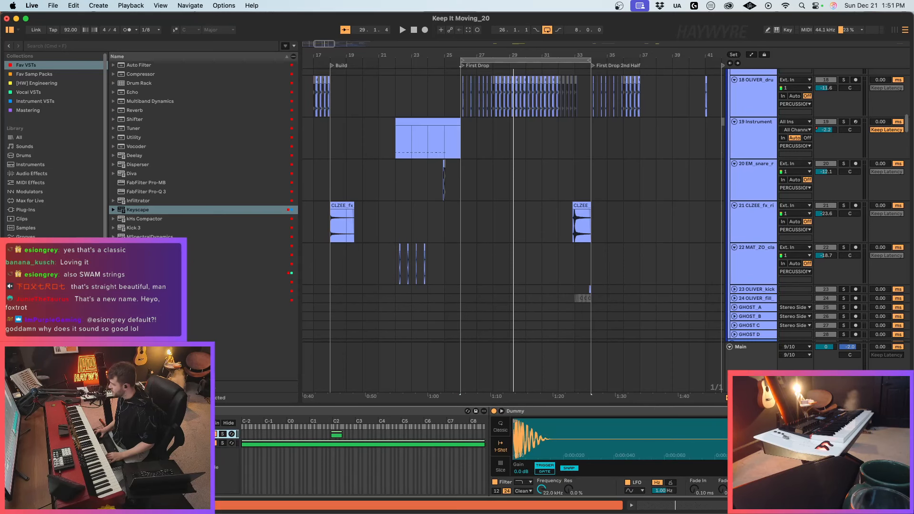
right_click(811, 489)
left_click(757, 285)
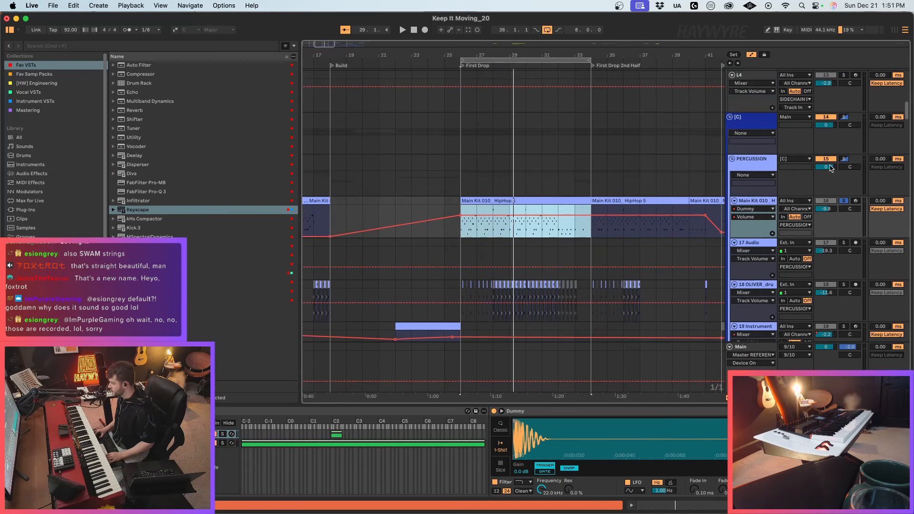
Step: Raise the Dummy volume automation across First Drop to 36.0 dB while checking it in playback
left_click_drag(546, 223, 546, 221)
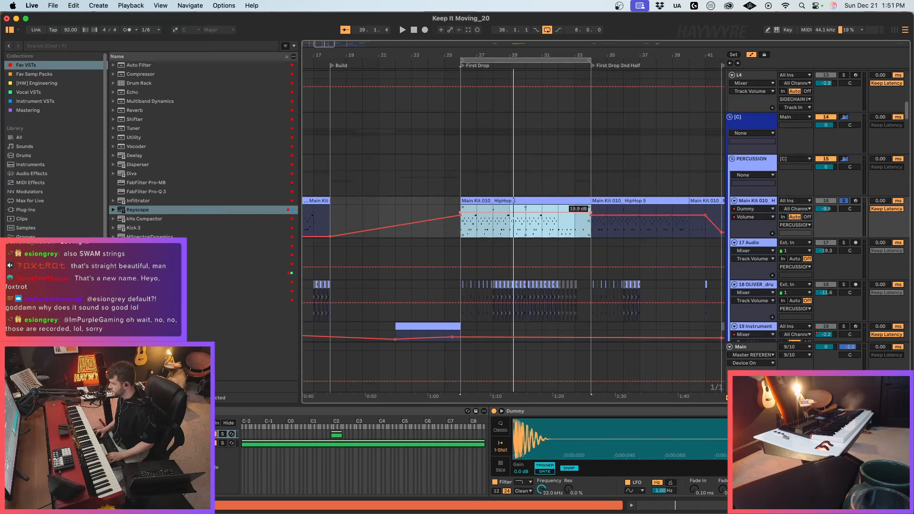
key("space")
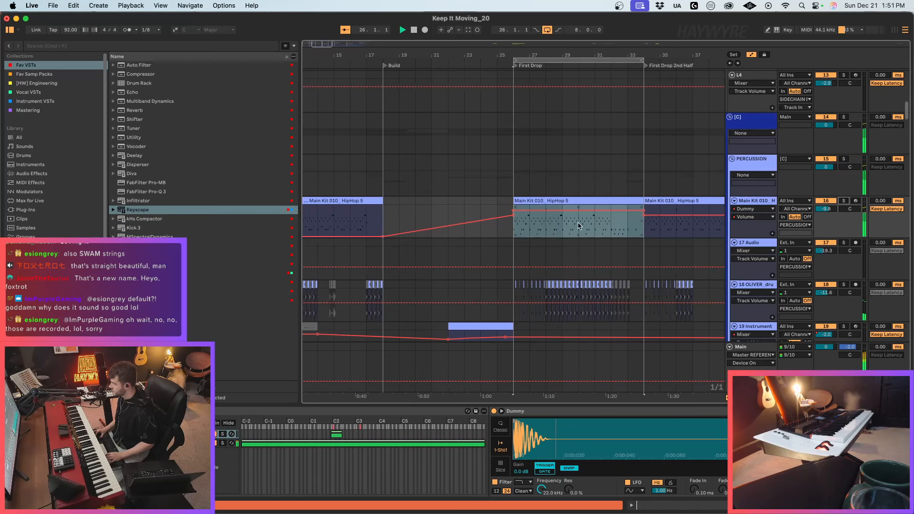
left_click_drag(593, 219, 592, 211)
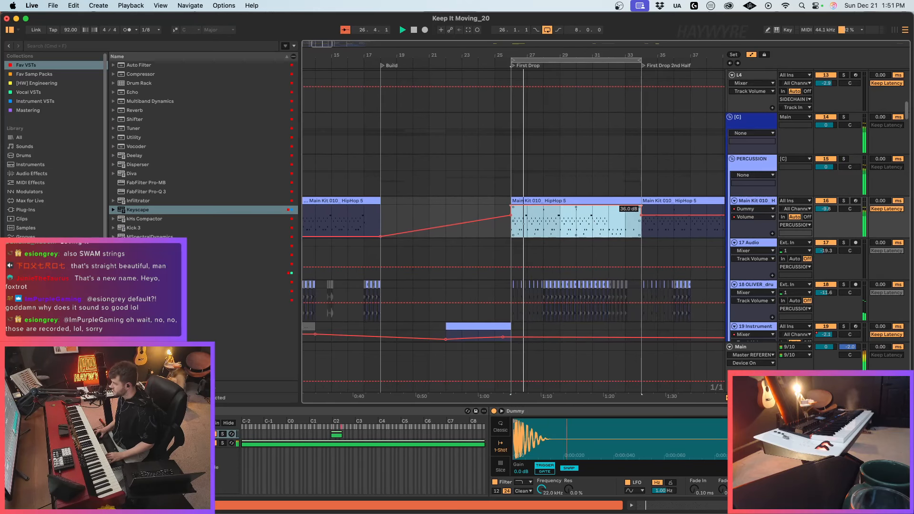
left_click(515, 228)
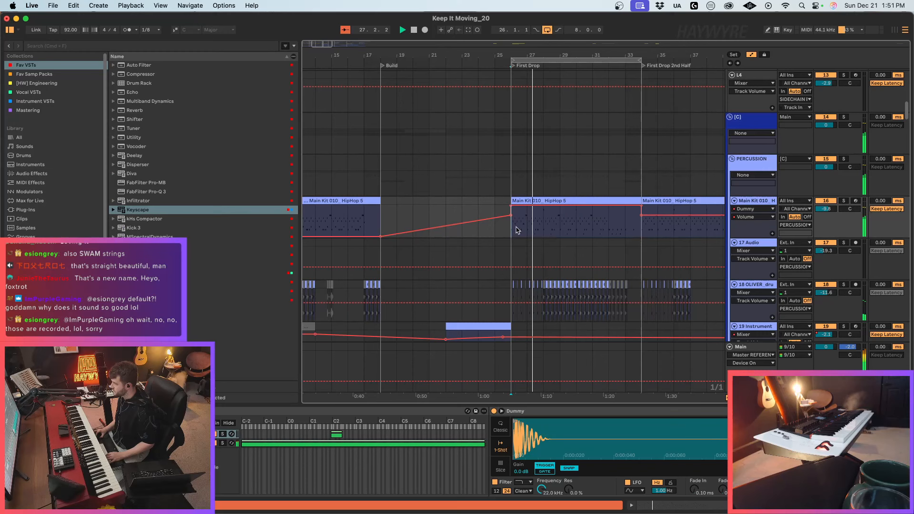
Step: Expand the GHOST_A, GHOST_B and GHOST C tracks to check their input and output routing, and collapse them again
left_click(490, 218)
scroll(576, 250, "down", 10)
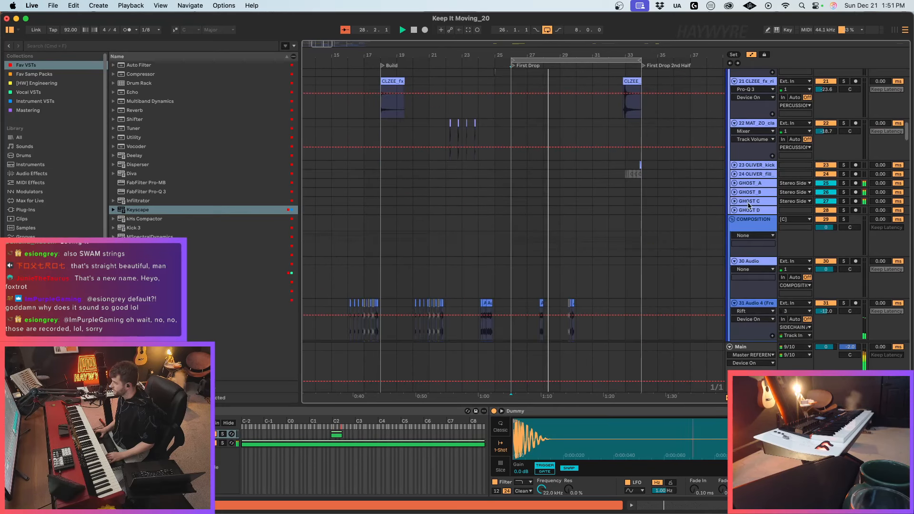
left_click(762, 184)
left_click(755, 201, "shift")
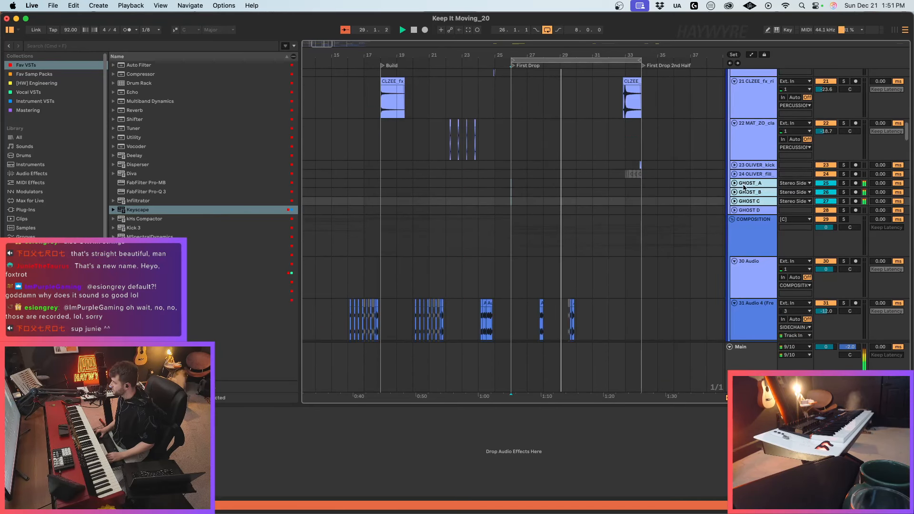
left_click(733, 192)
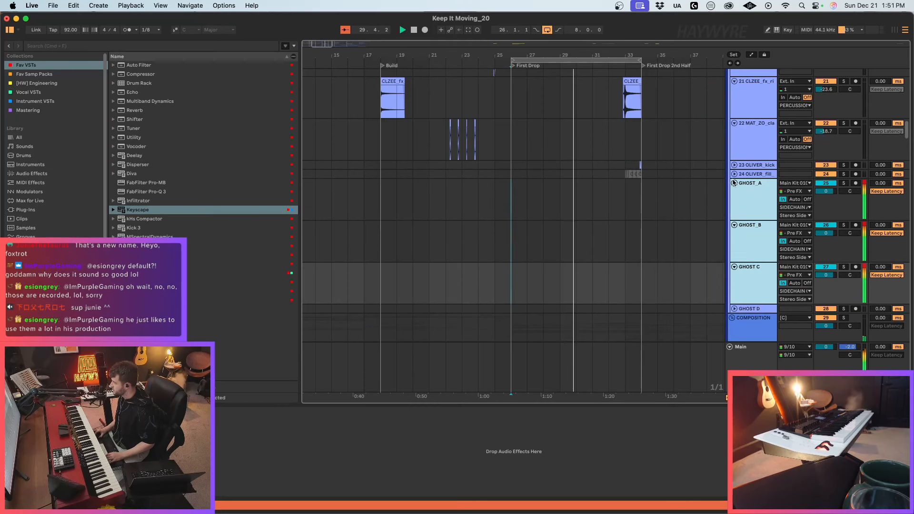
left_click(734, 183)
Step: Loop bar 29 around the selected section of the 31 Audio 4 track and play it
scroll(562, 248, "down", 3)
left_click(560, 257)
key("space")
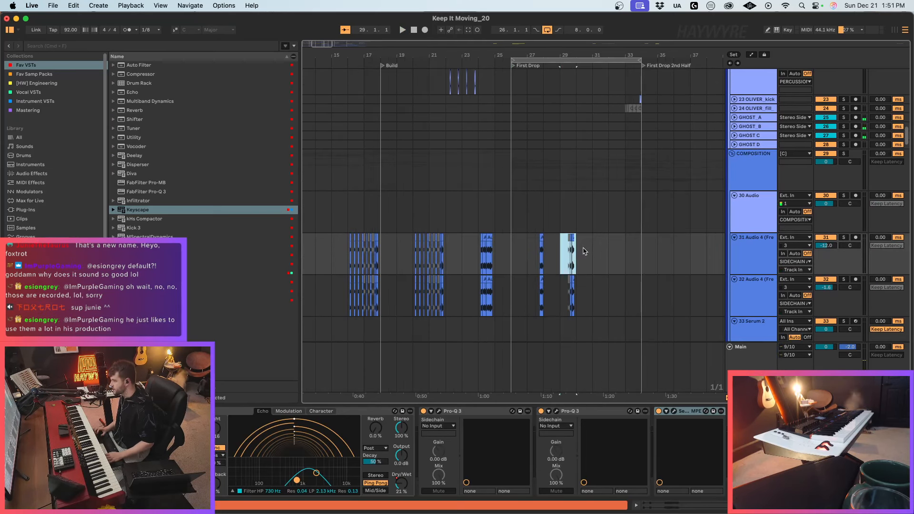
key("super+l")
key("space")
Step: Search the composition tracks for layers playing in bar 29 and check the output routing of 80 Serum
scroll(571, 251, "down", 10)
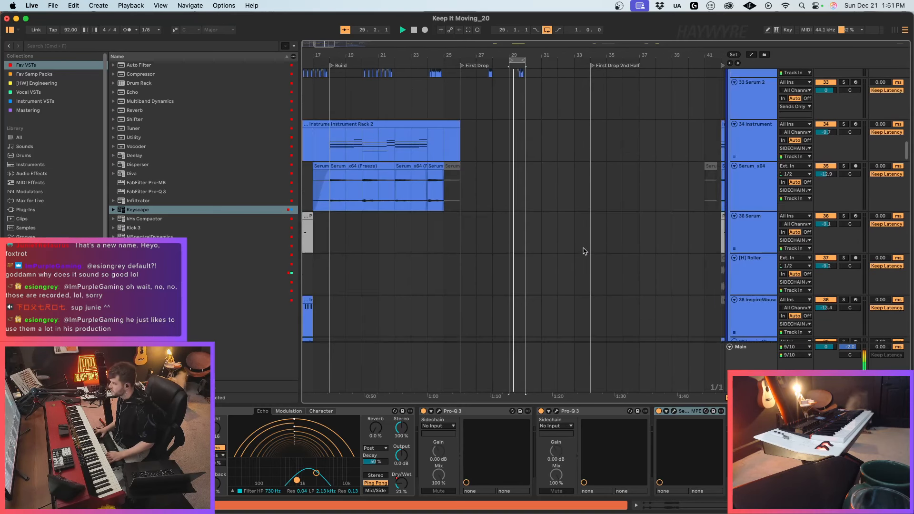
scroll(528, 241, "down", 12)
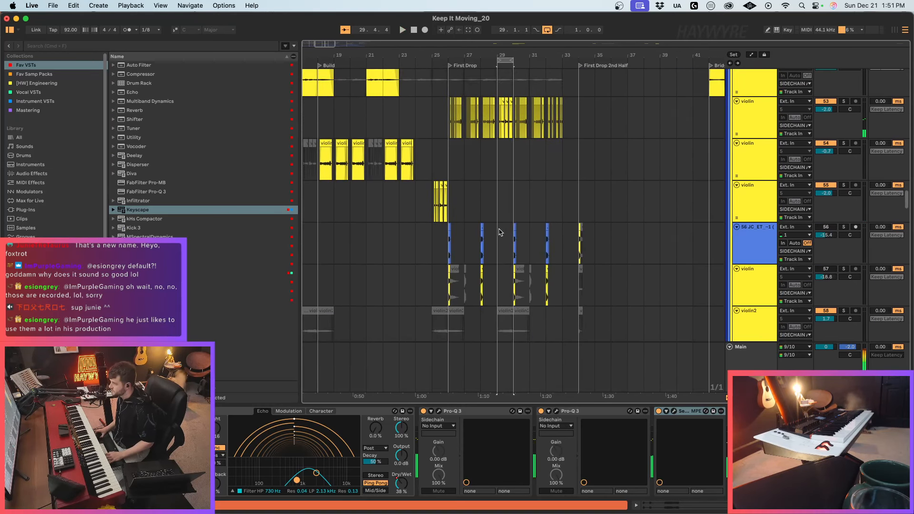
left_click(770, 142)
scroll(547, 231, "down", 5)
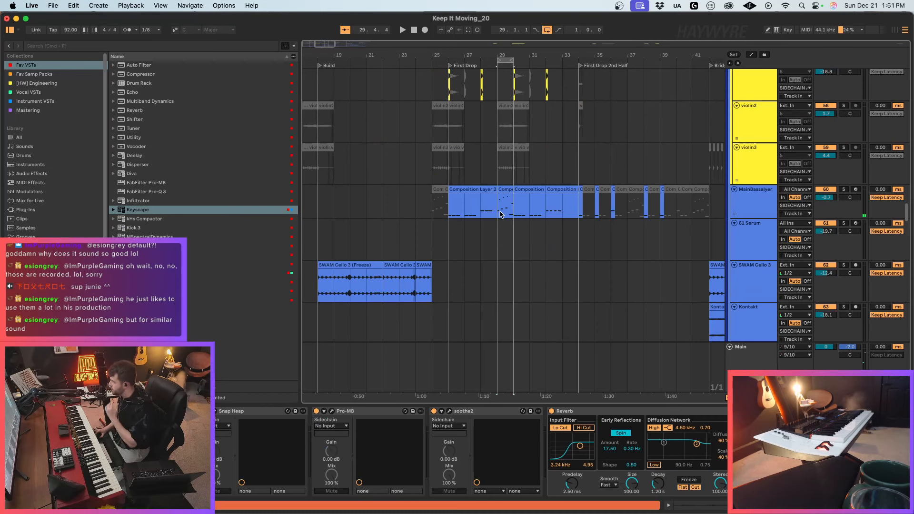
left_click(500, 215)
scroll(552, 311, "down", 20)
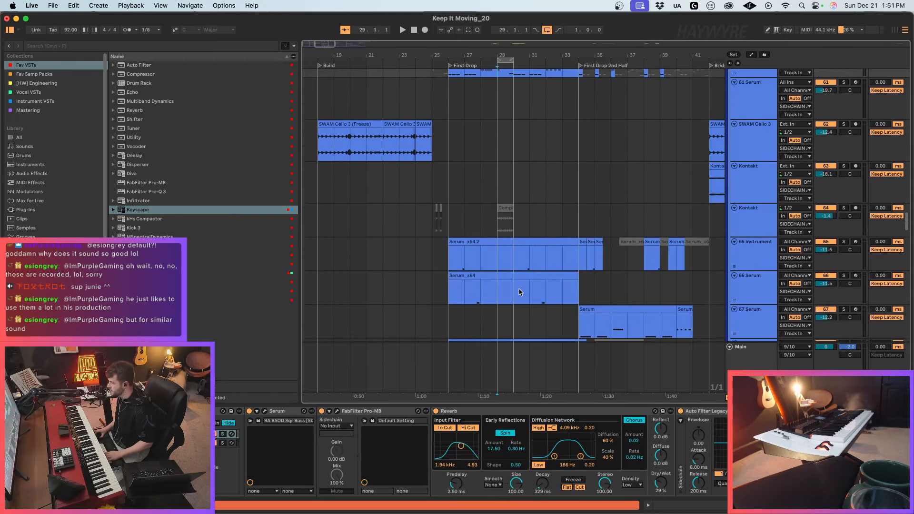
left_click(495, 120)
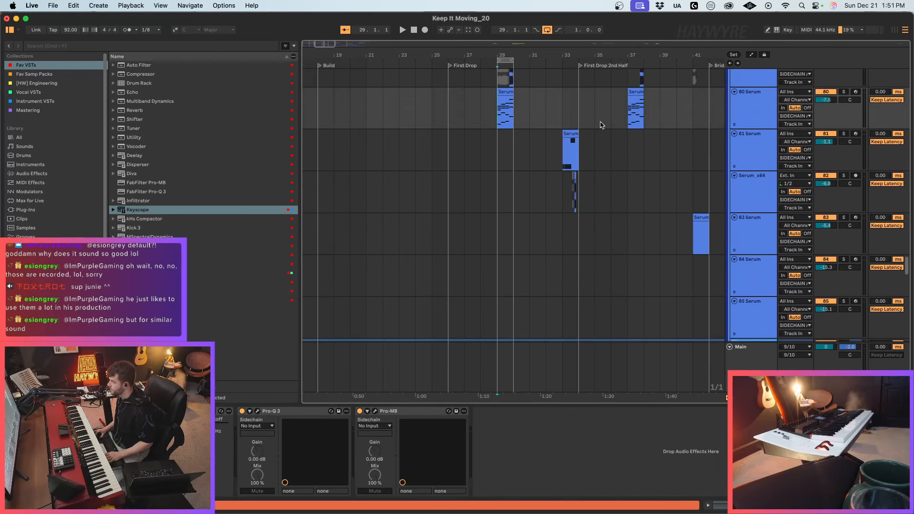
scroll(714, 145, "up", 3)
left_click(809, 199)
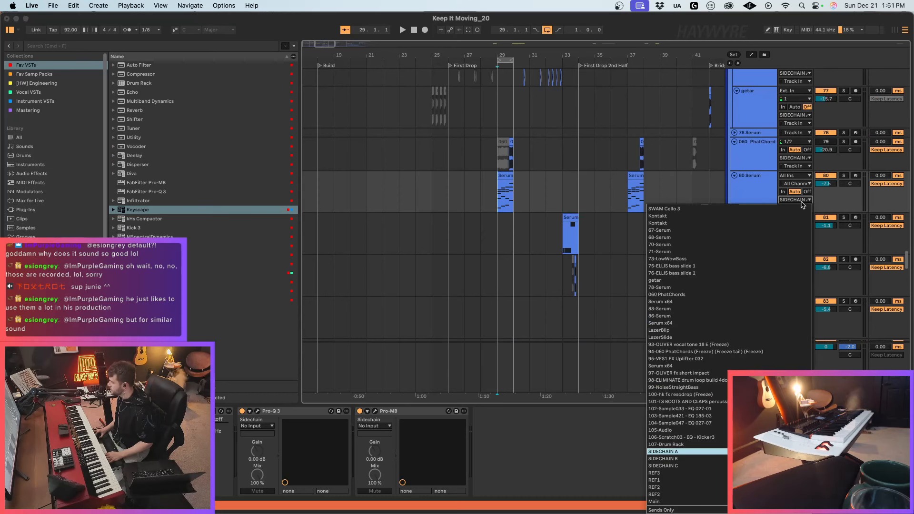
left_click(622, 212)
Step: Audition the 80 Serum track in solo during bar 29 and lower its volume to -8.1 dB
key("space")
left_click(844, 176)
left_click(826, 184)
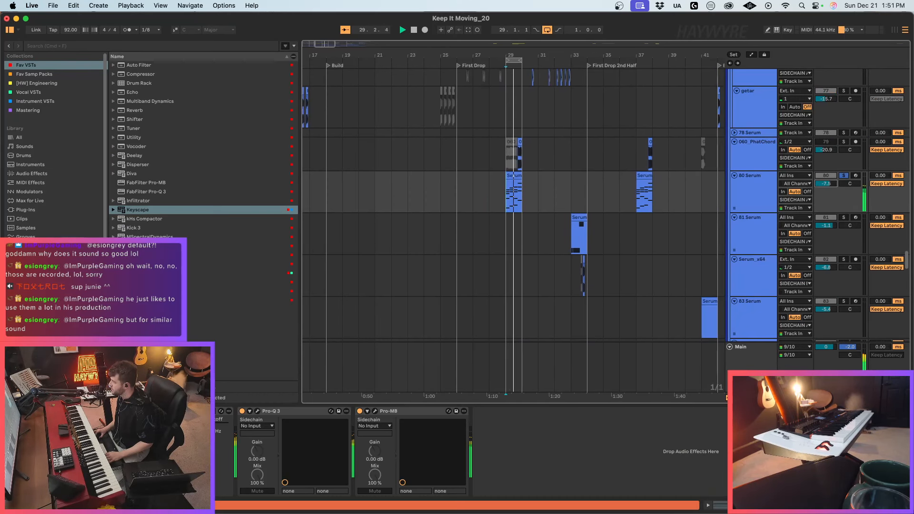
left_click(524, 166)
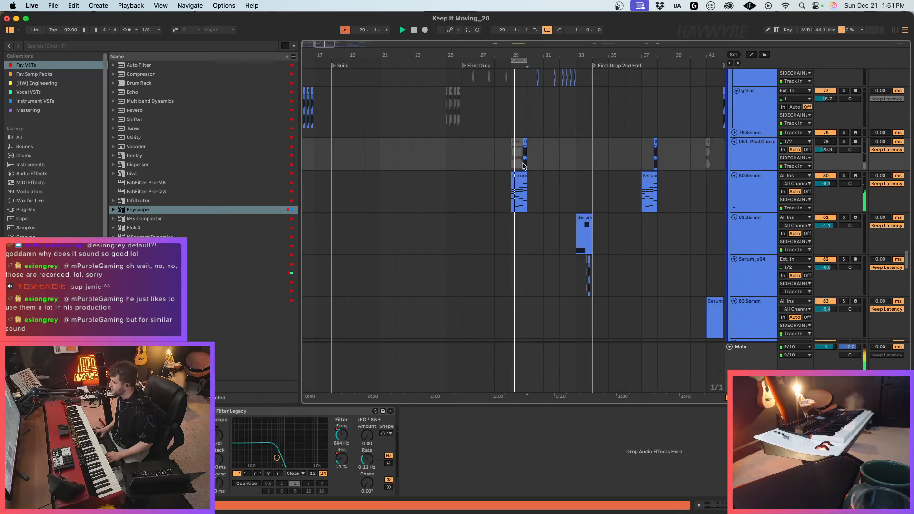
Step: Raise the low cut of 80 Serum's Pro-Q 3 to 170.80 Hz and deepen its bell dip slightly during playback
scroll(363, 86, "up", 5)
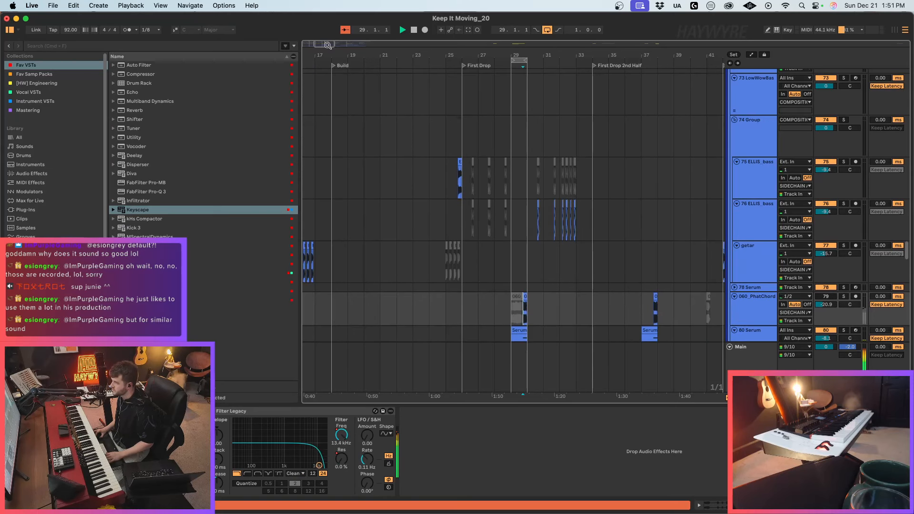
left_click_drag(328, 45, 349, 56)
scroll(508, 295, "down", 2)
left_click(507, 303)
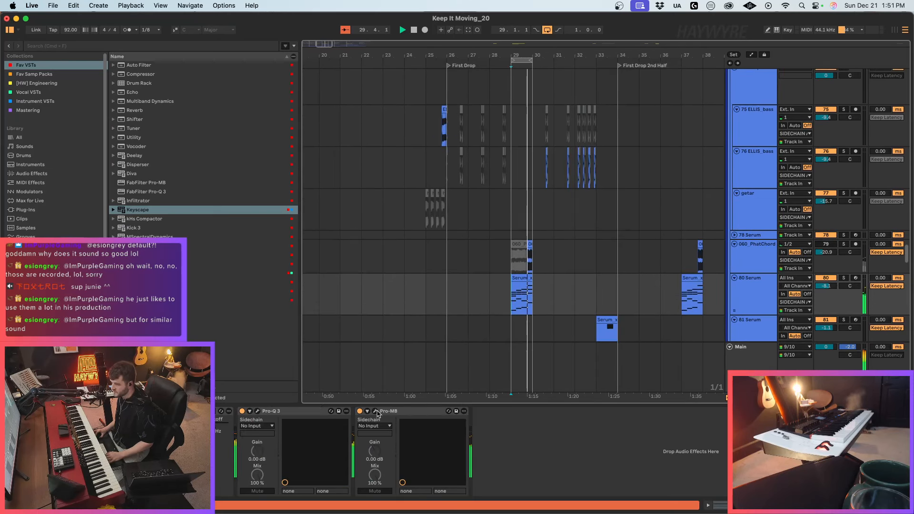
left_click(258, 412)
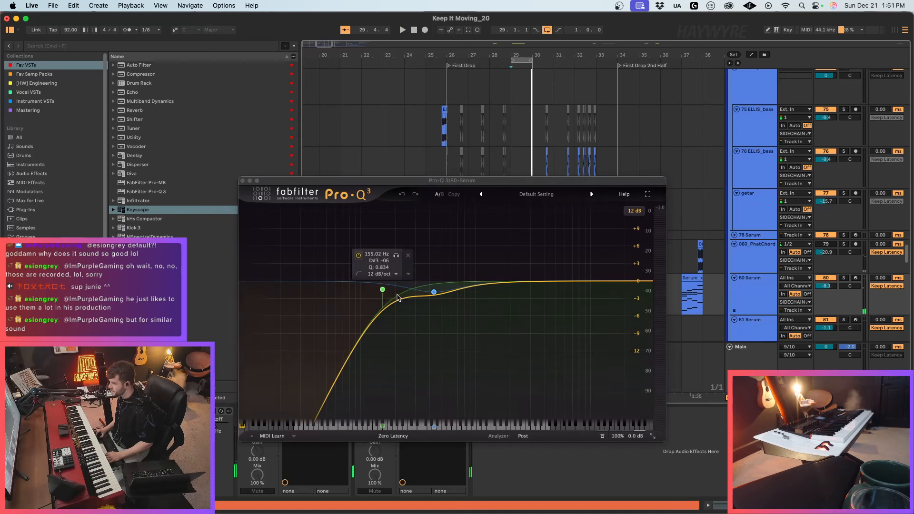
key("space")
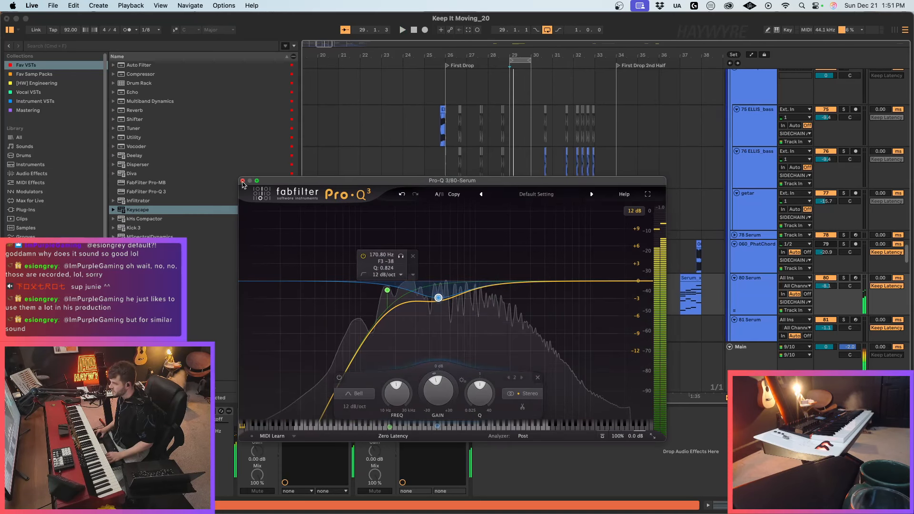
left_click(243, 180)
Step: Audition the 060_PhatChord track in solo over bar 29 and delete the track
scroll(543, 222, "down", 4)
left_click_drag(327, 44, 335, 69)
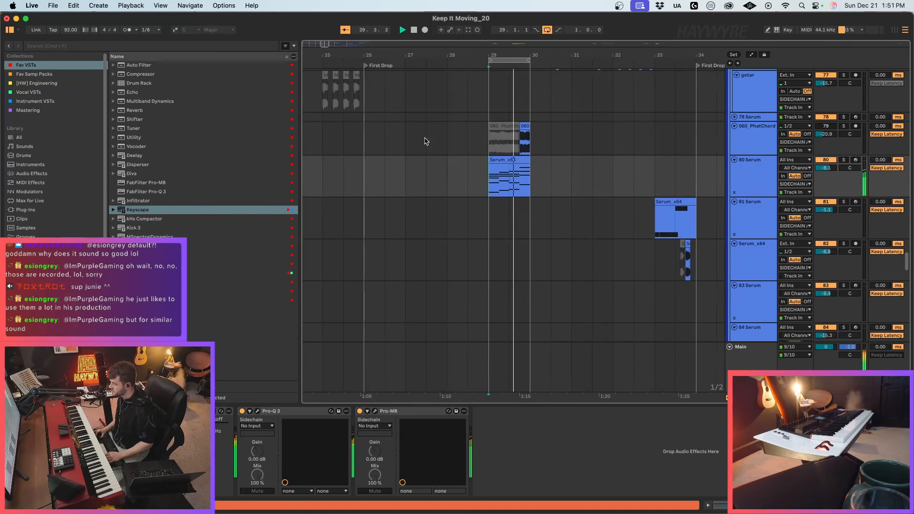
left_click(499, 210)
left_click(490, 185)
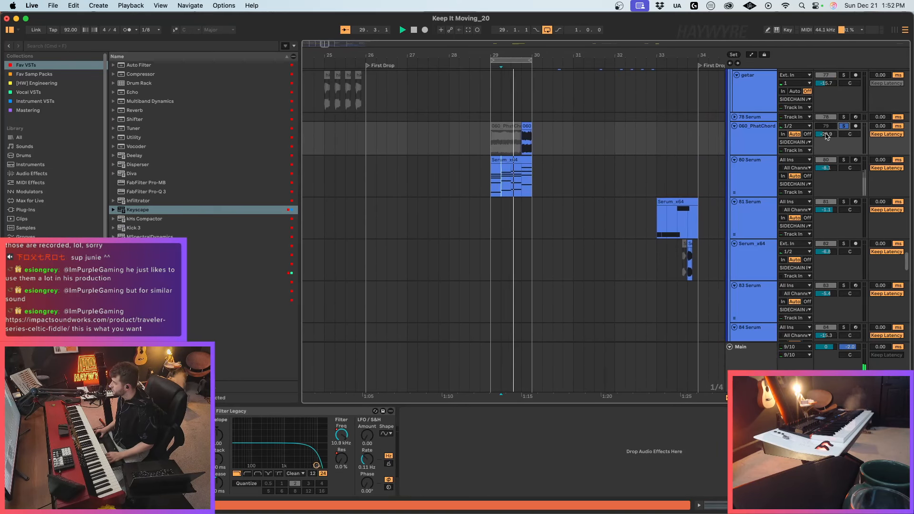
key("space")
left_click(843, 126)
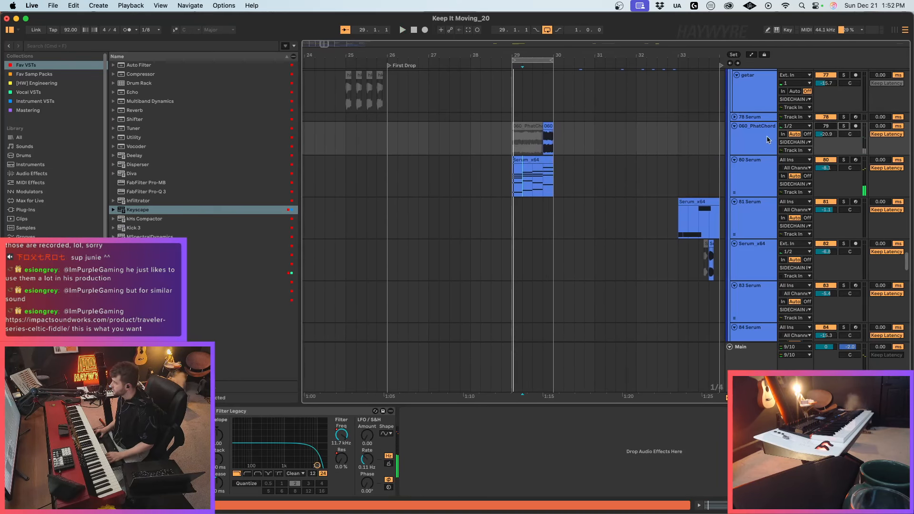
left_click(771, 138)
key("Delete")
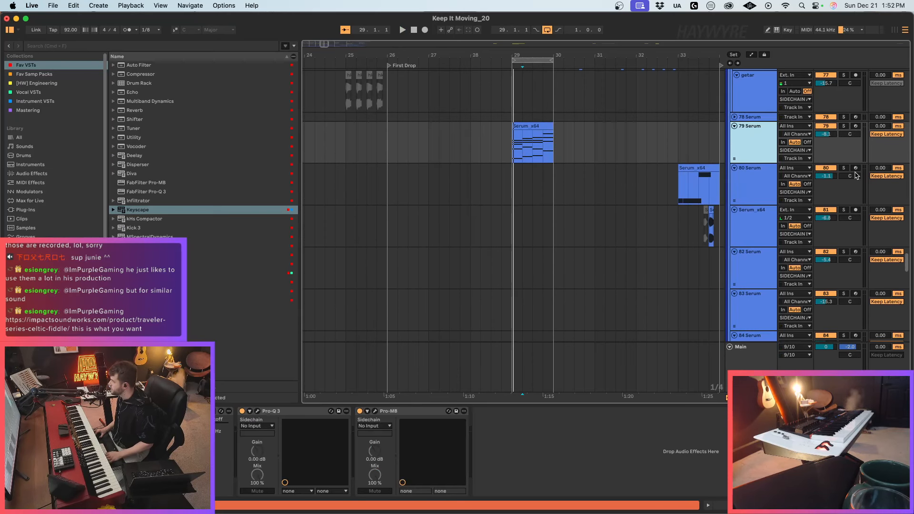
Step: Delete the part of the frozen Serum_x64 clip on track 88 that falls in bar 29
left_click(540, 204)
key("space")
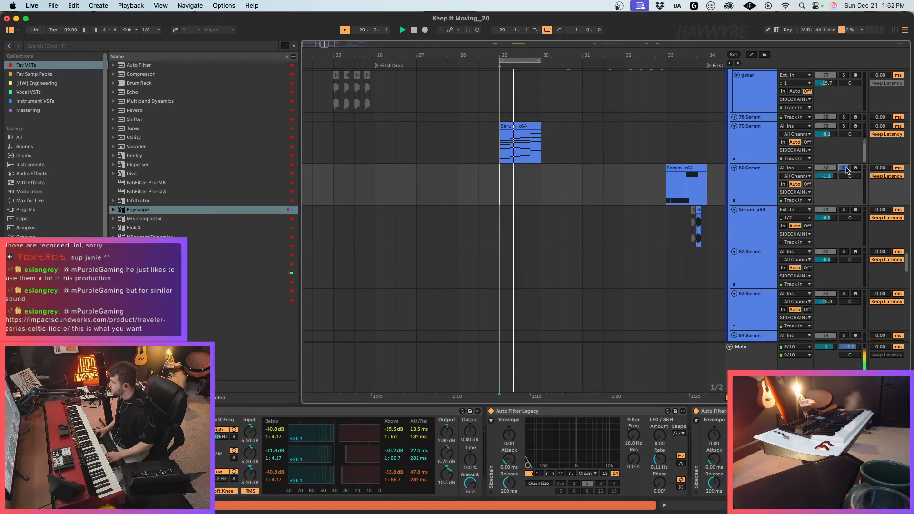
scroll(557, 227, "down", 8)
left_click(523, 231)
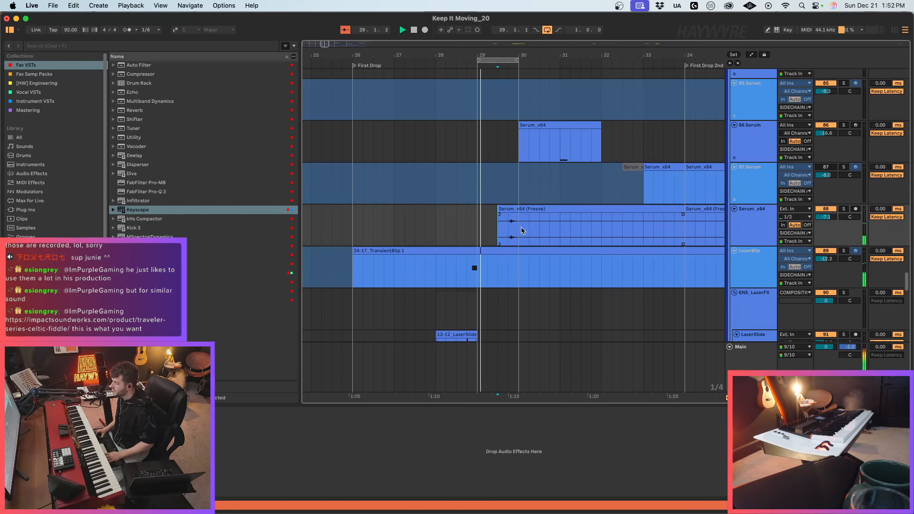
left_click_drag(514, 234, 481, 230)
key("Delete")
Step: Audition the 102 Sample421 track in solo and delete its sample clips within bar 29
scroll(495, 241, "down", 10)
scroll(495, 239, "down", 5)
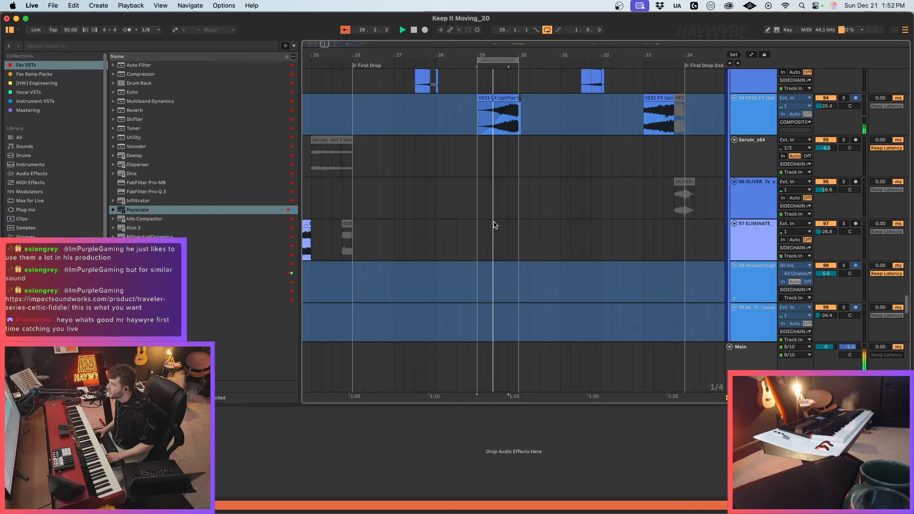
left_click(511, 198)
scroll(511, 197, "up", 5)
key("space")
scroll(583, 301, "down", 6)
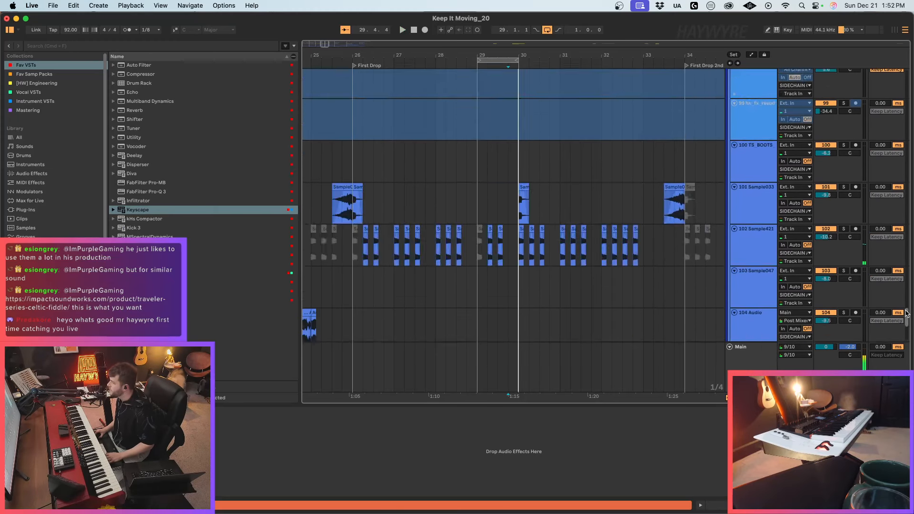
left_click(486, 202)
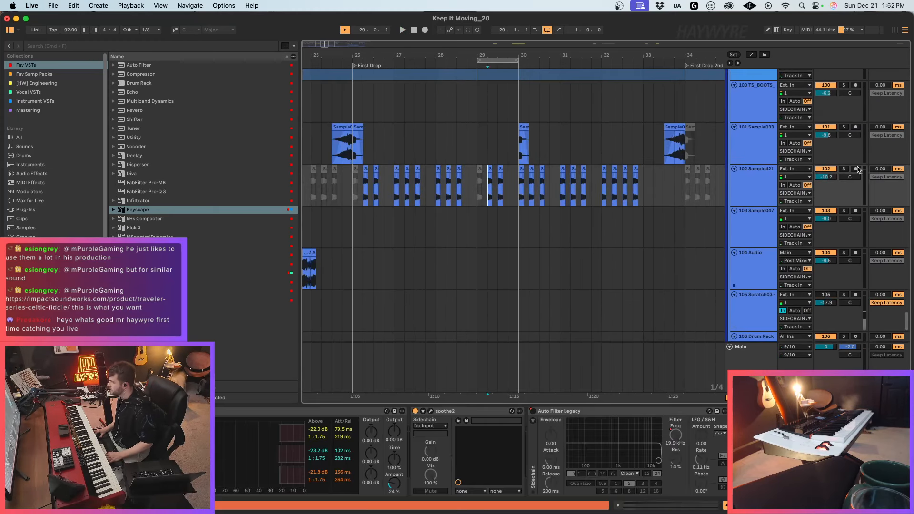
left_click(843, 169)
key("space")
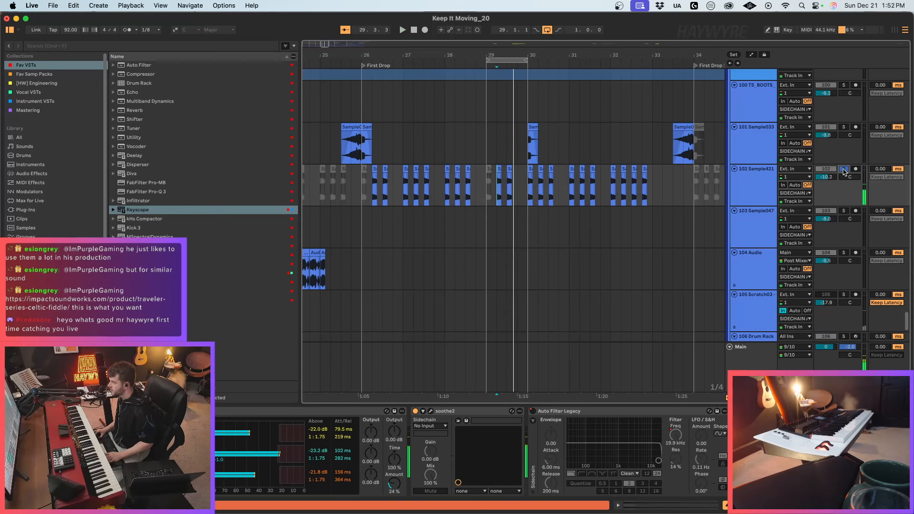
left_click_drag(514, 201, 492, 194)
key("Delete")
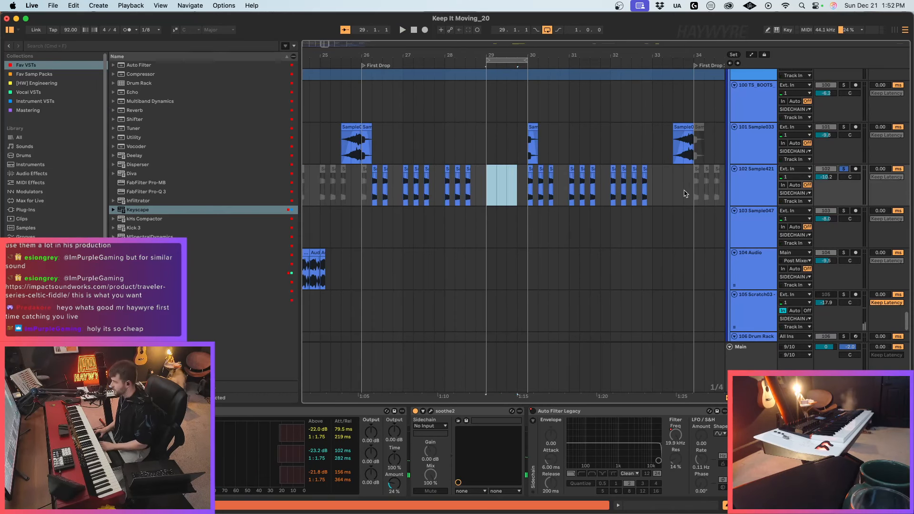
left_click(843, 169)
Step: Play the looped bar 29 and look through the tracks for other layers sounding in it
key("space")
scroll(572, 207, "down", 5)
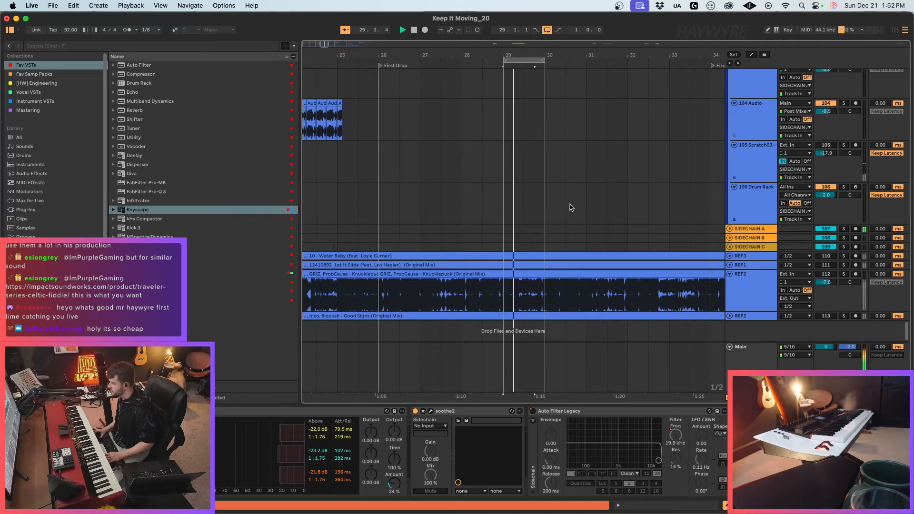
scroll(565, 210, "up", 5)
scroll(564, 210, "up", 15)
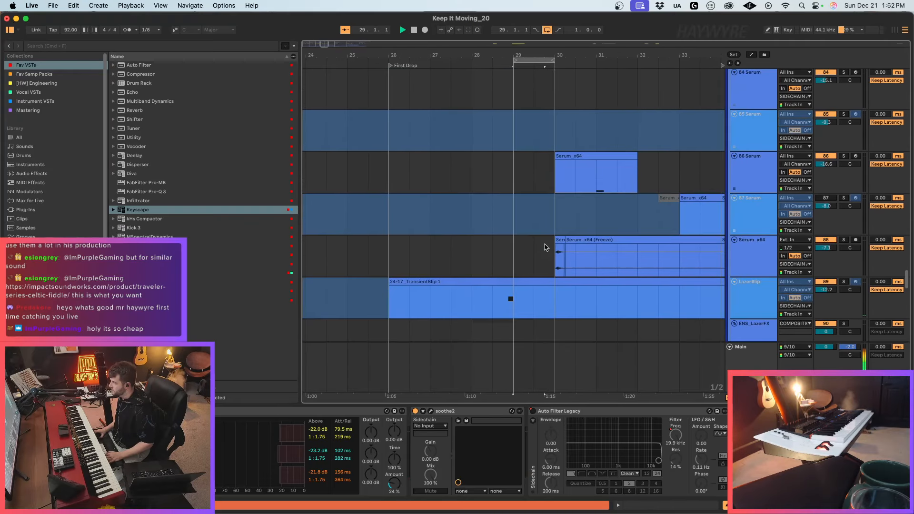
scroll(549, 249, "up", 12)
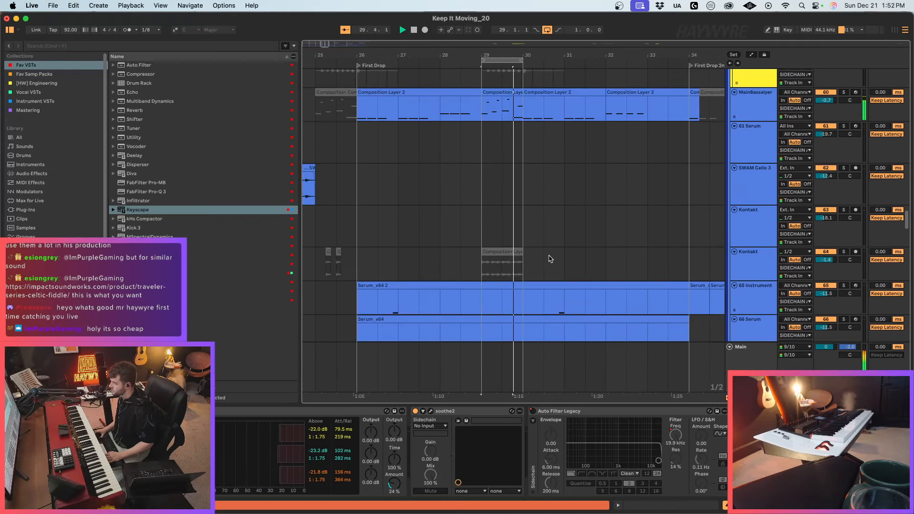
scroll(549, 258, "up", 15)
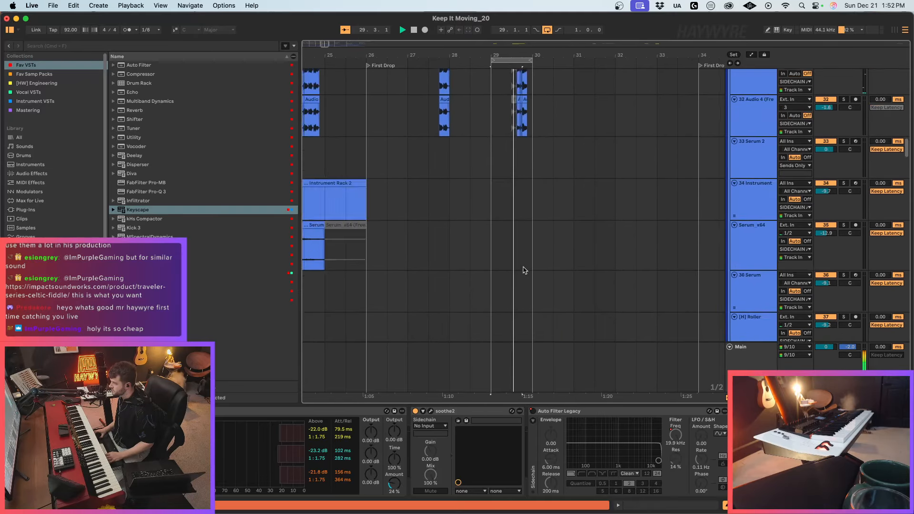
scroll(521, 269, "up", 8)
Step: Split the Main Kit clip around bar 29 and check that one-bar section's notes in playback, including the idk note
left_click(477, 304)
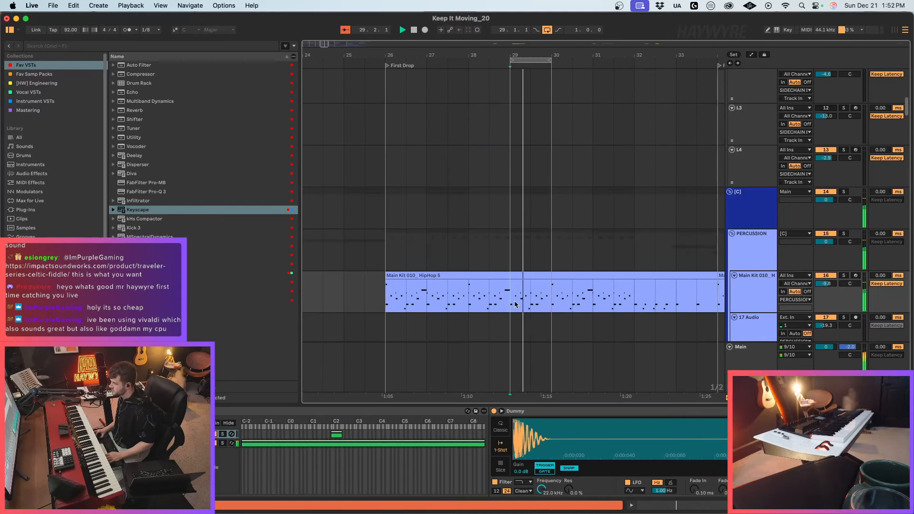
double_click(530, 275)
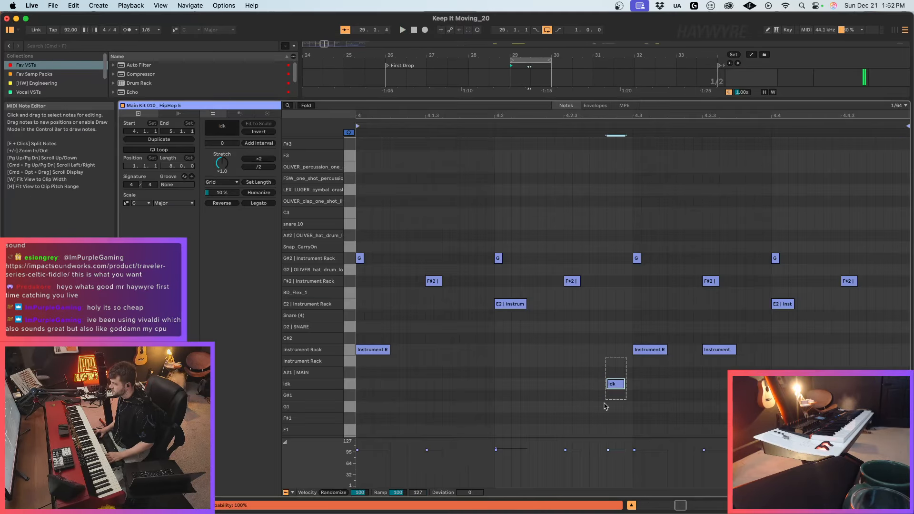
key("space")
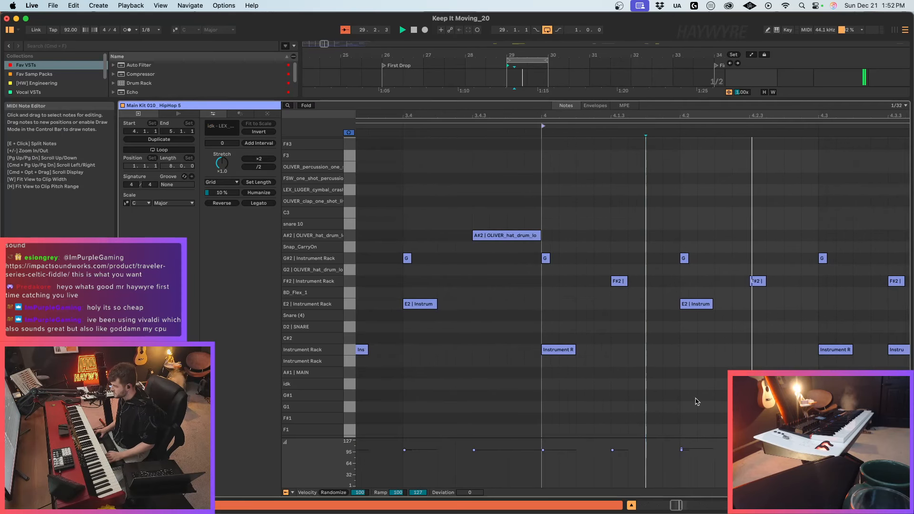
left_click(816, 506)
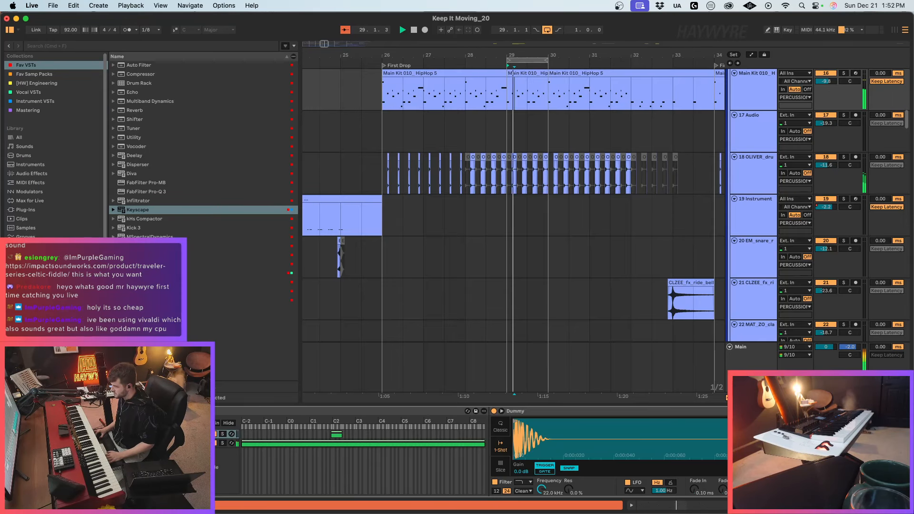
Step: Set the release of the Pro-C 2 compressor on SIDECHAIN A to about 17.5 ms while bar 29 plays in a loop
left_click(148, 443)
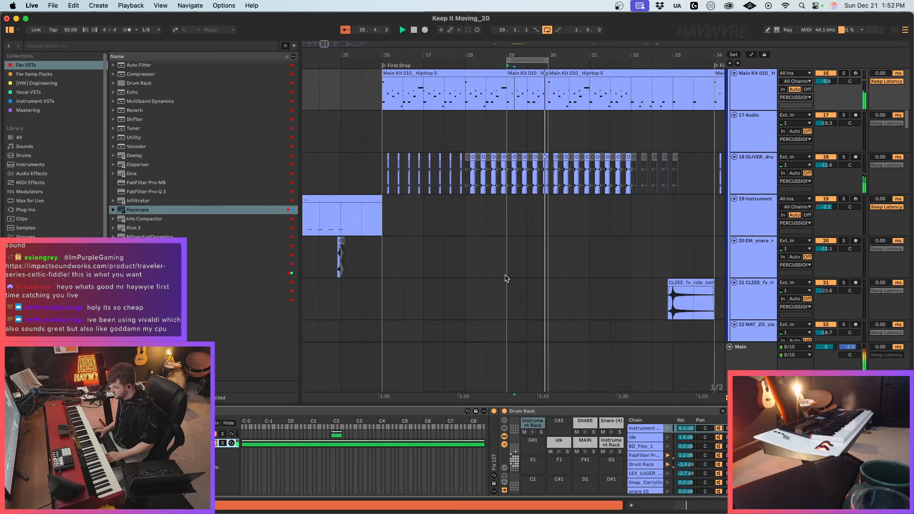
scroll(546, 313, "down", 3)
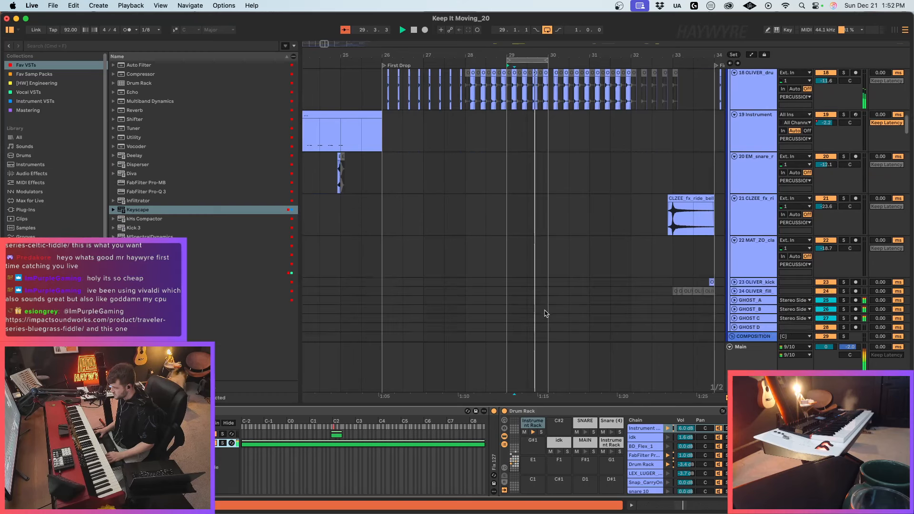
scroll(598, 354, "down", 20)
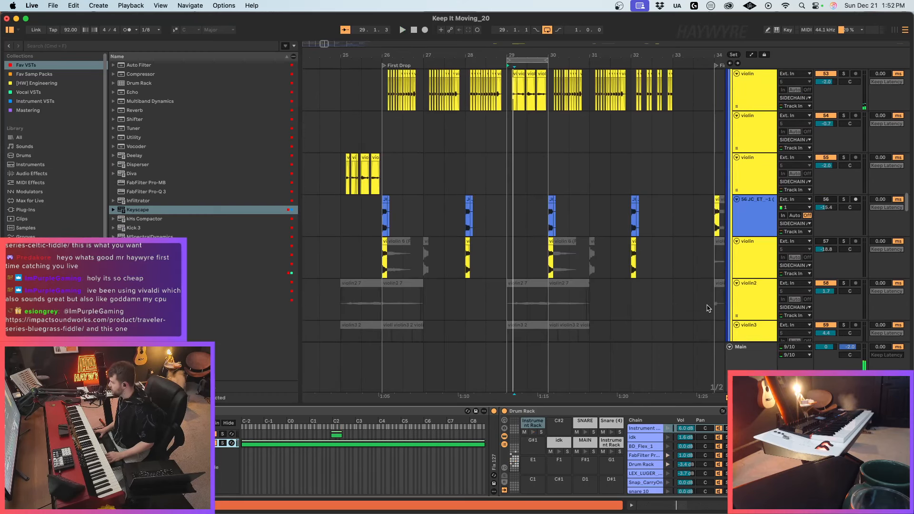
scroll(714, 313, "down", 15)
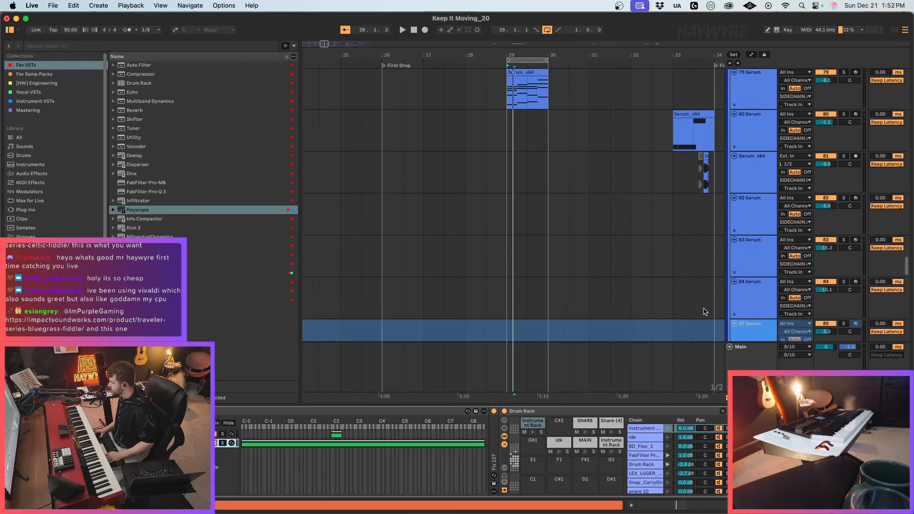
scroll(705, 312, "down", 8)
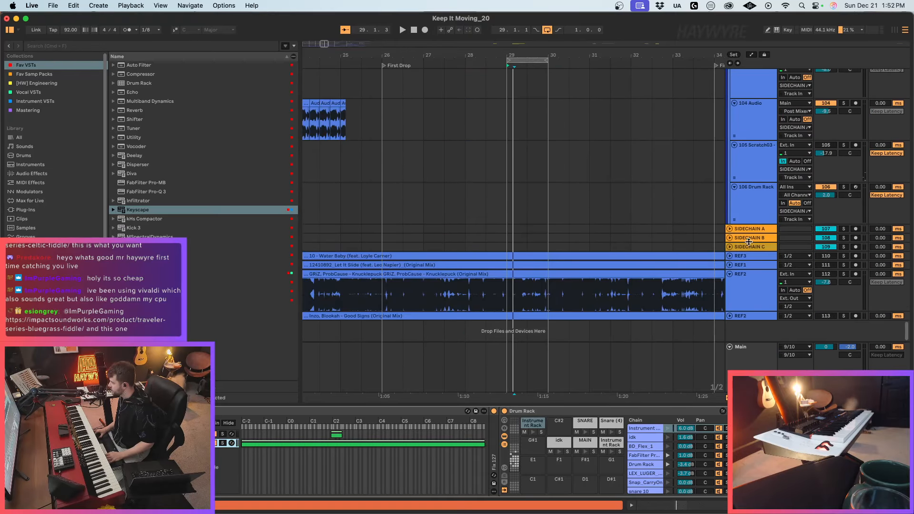
left_click(514, 229)
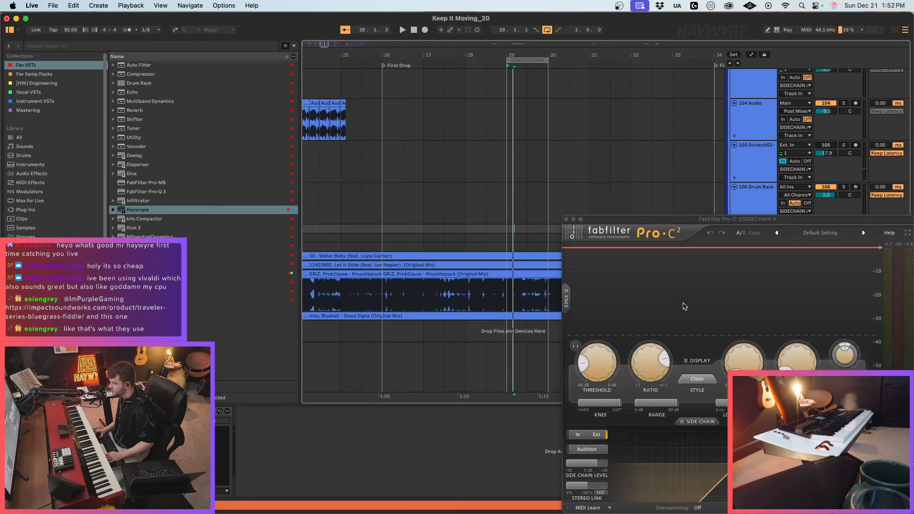
left_click_drag(789, 222, 680, 179)
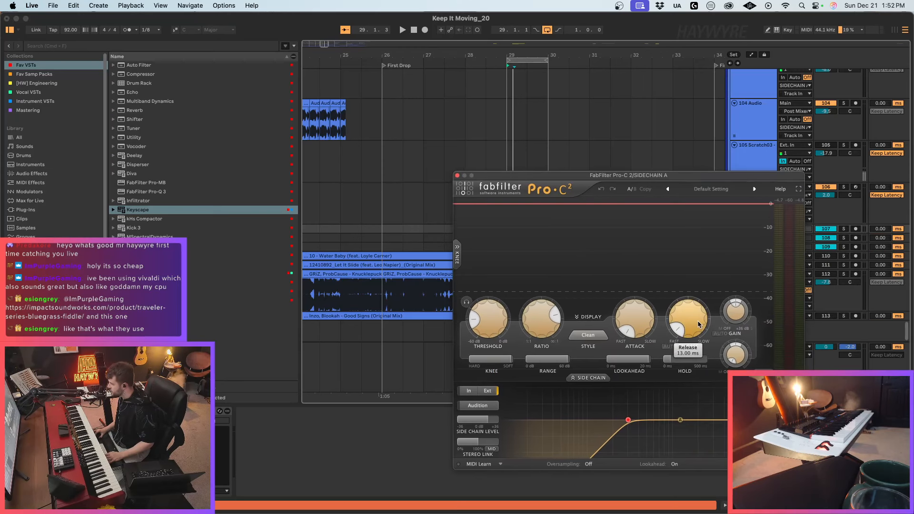
key("space")
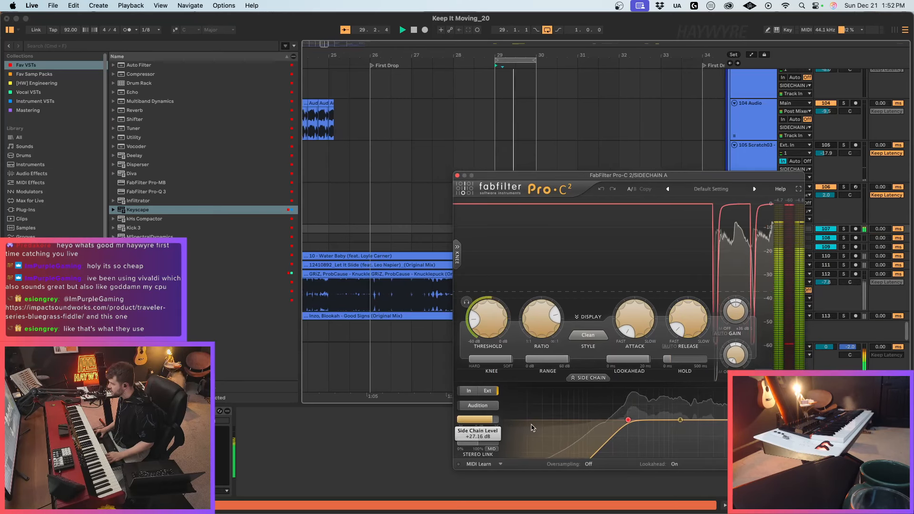
left_click_drag(529, 429, 529, 429)
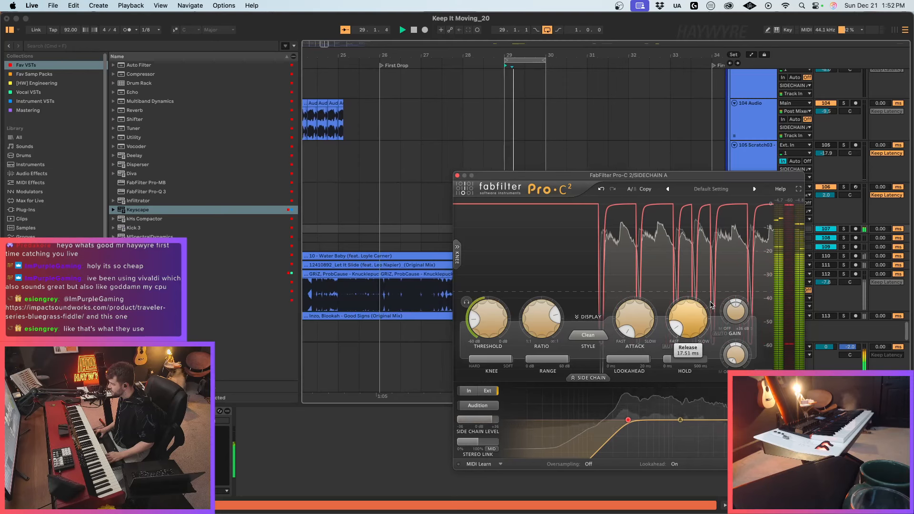
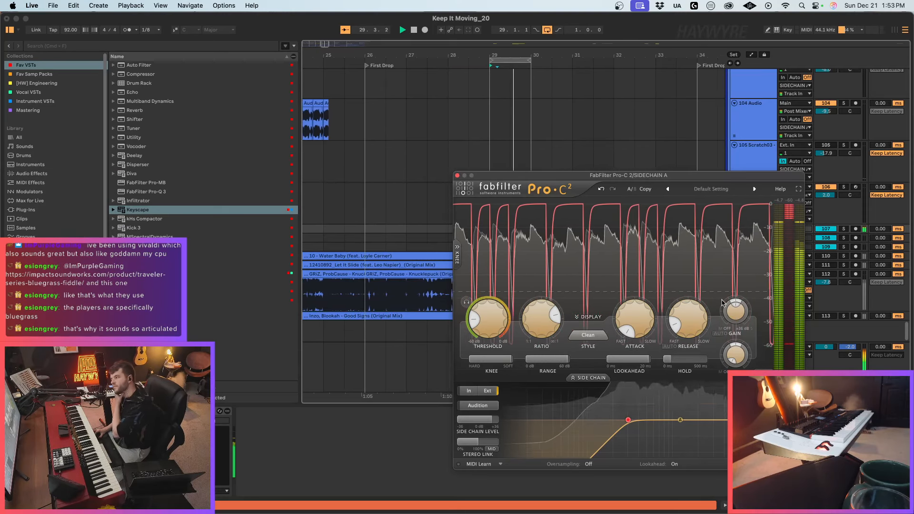
left_click(456, 176)
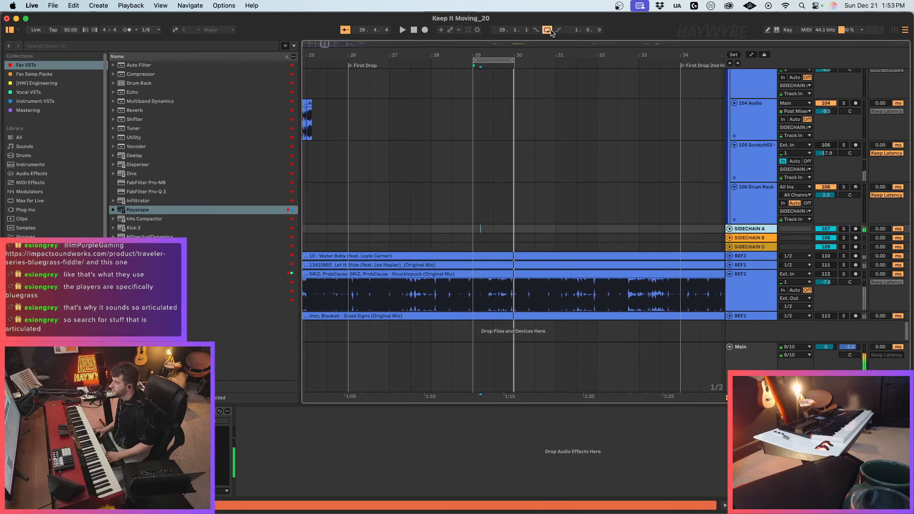
Step: Play from the First Drop marker with looping off and look through the tracks for the layers sounding in the drop
left_click(352, 77)
key("space")
scroll(545, 98, "up", 10)
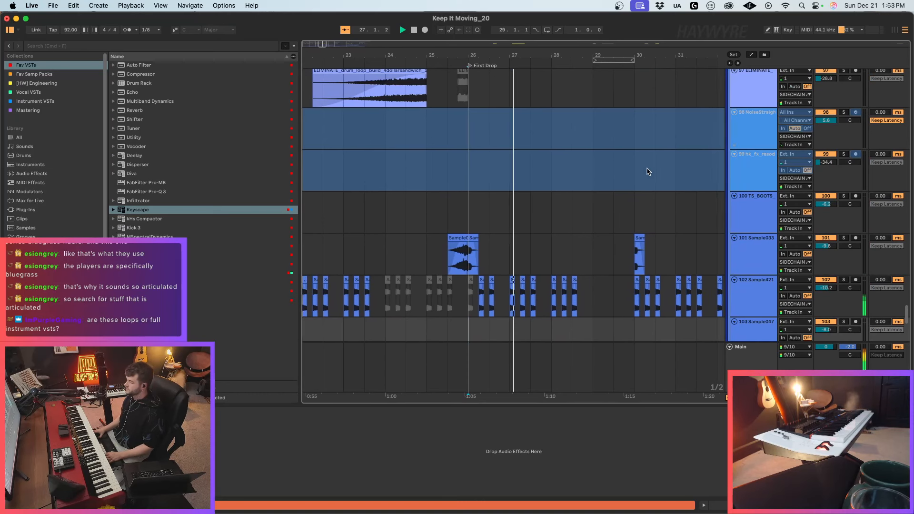
scroll(495, 265, "up", 15)
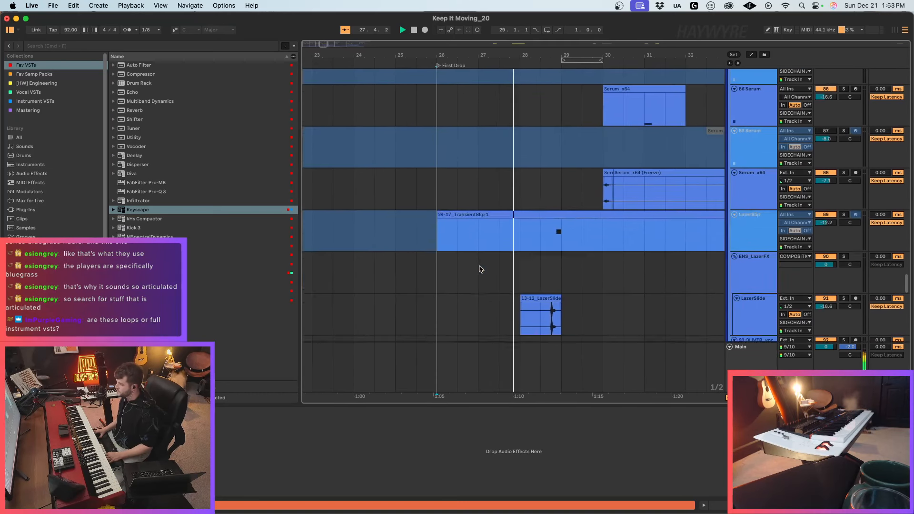
scroll(473, 265, "up", 15)
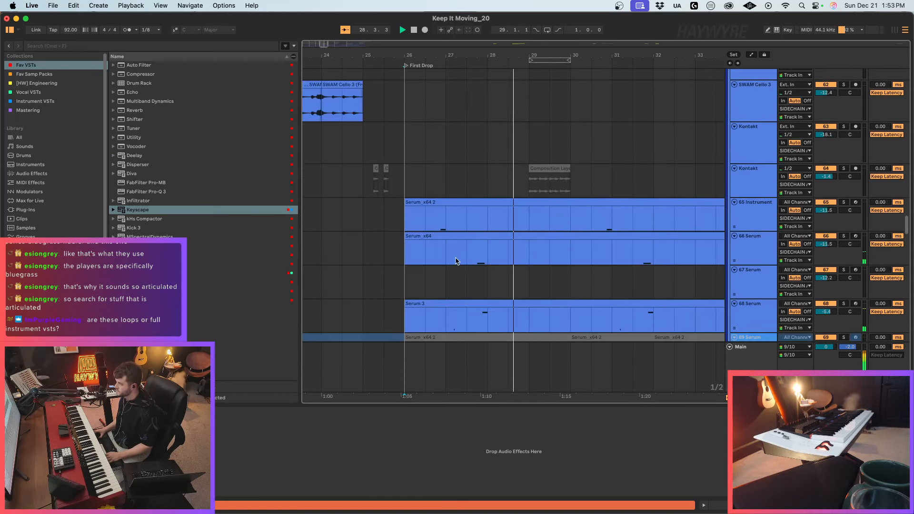
left_click(397, 243)
scroll(419, 255, "up", 20)
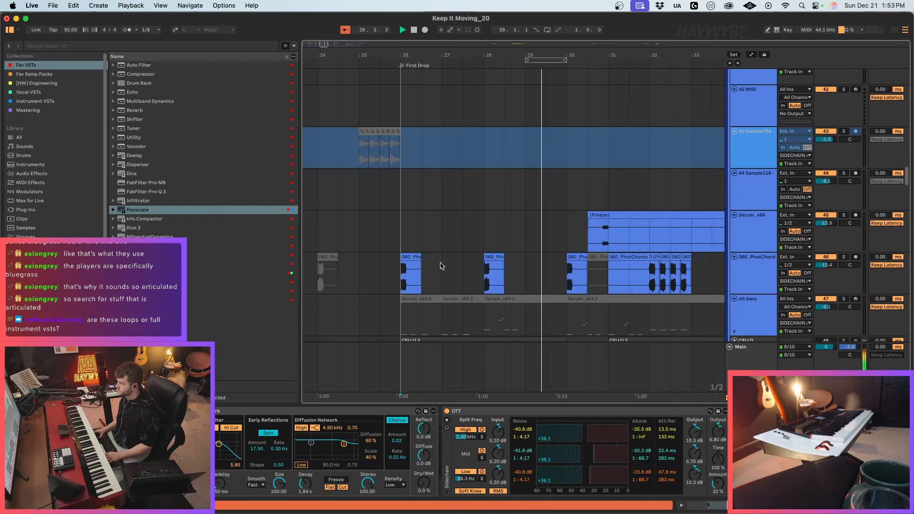
scroll(462, 268, "up", 8)
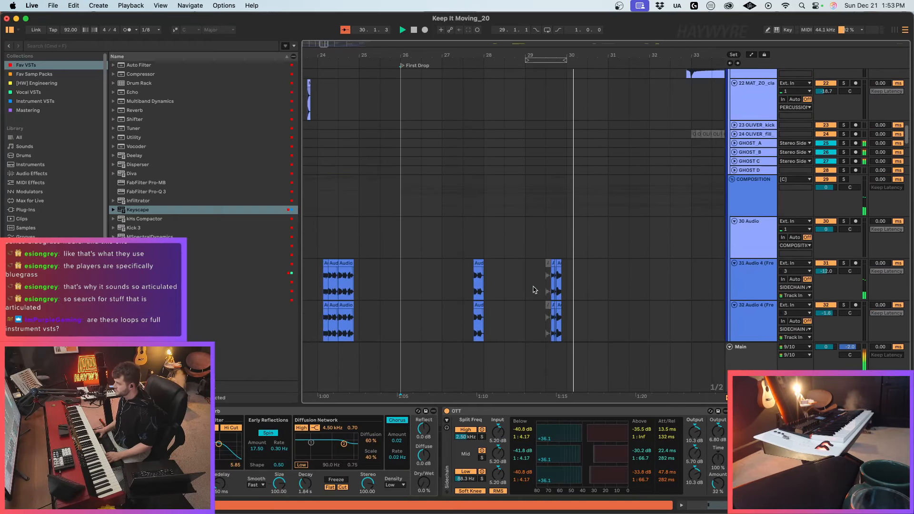
scroll(542, 289, "up", 15)
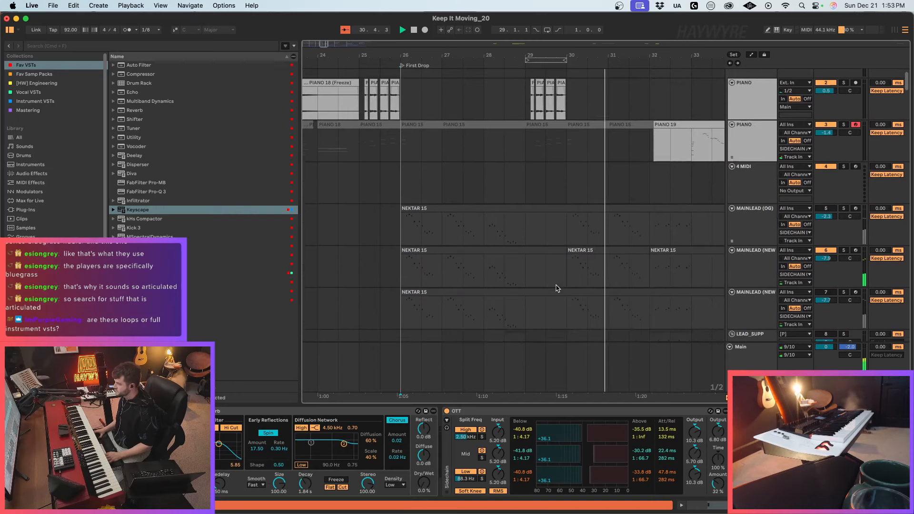
Step: Solo the MAINLEAD (NEW) track 6 and loop playback over the four bars from bar 26 to bar 30
scroll(827, 153, "down", 3)
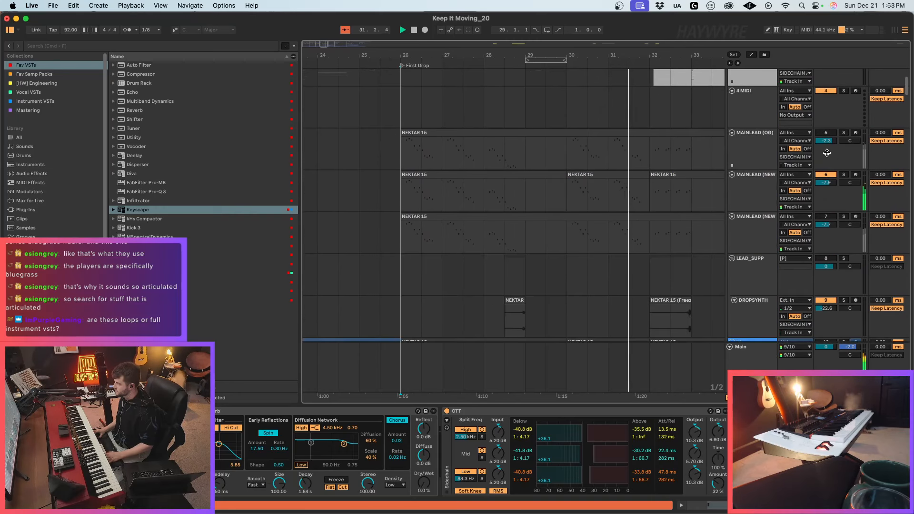
left_click(843, 175)
key("space")
left_click_drag(415, 202, 554, 204)
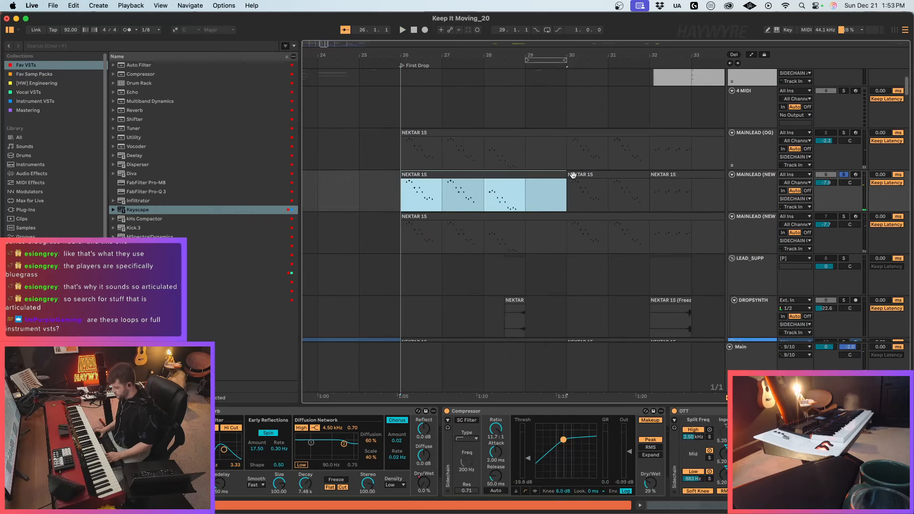
key("super+l")
scroll(667, 243, "down", 10)
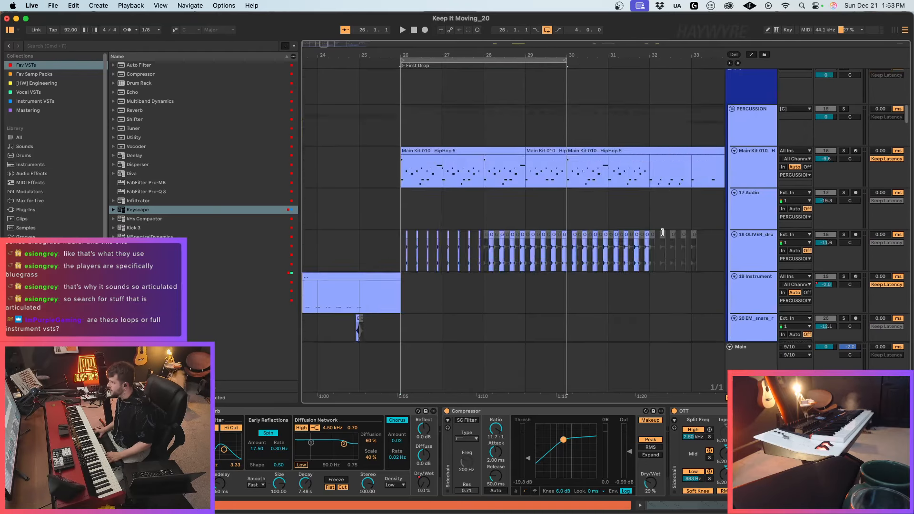
scroll(668, 242, "down", 15)
key("space")
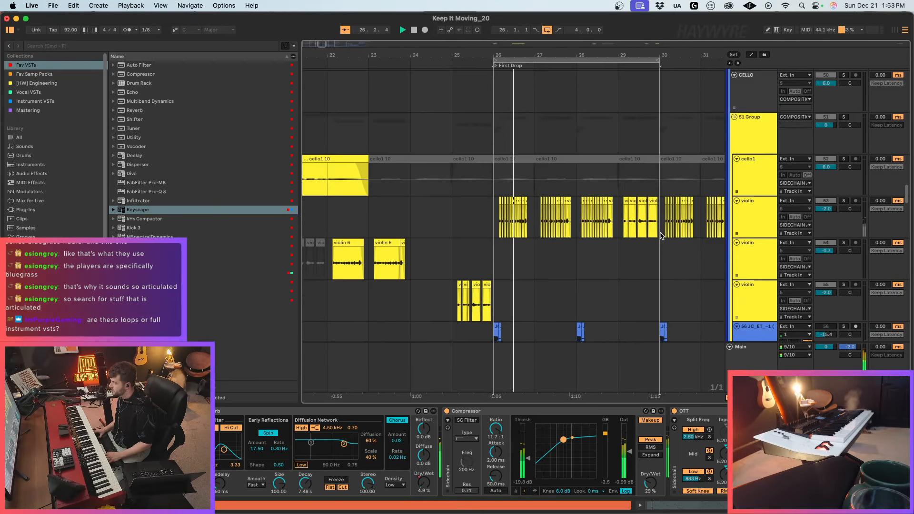
Step: Audition the MainBassalyer and 65 Instrument tracks by adding them to the solo in the looped First Drop section
scroll(664, 233, "down", 6)
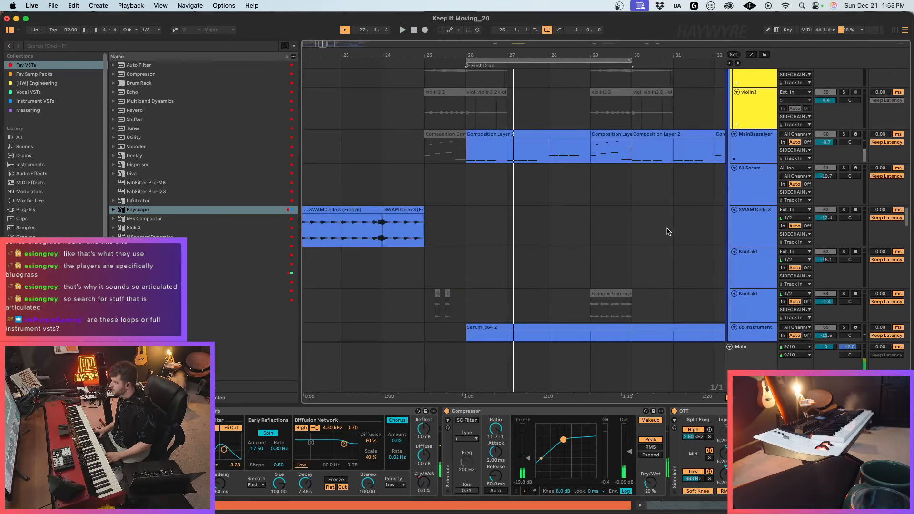
left_click(843, 135)
key("space")
left_click(757, 144)
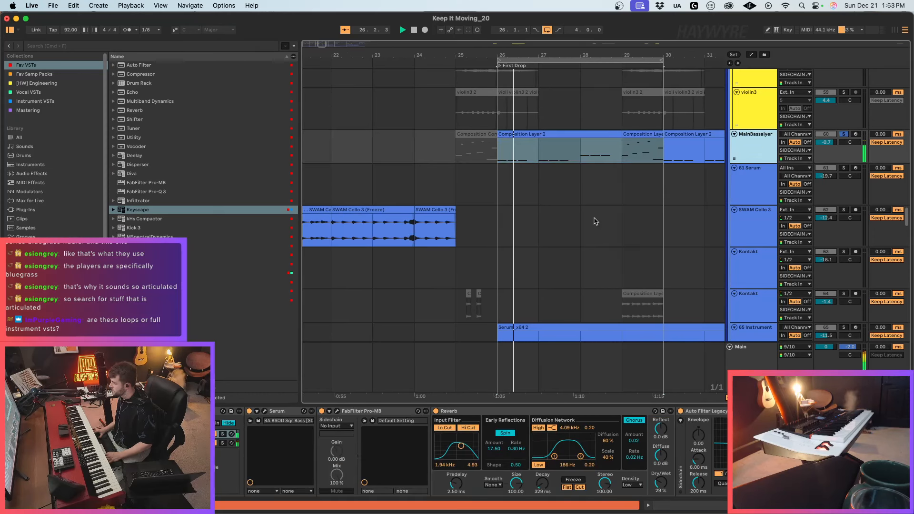
scroll(664, 240, "down", 5)
left_click(843, 193)
key("space")
key("space")
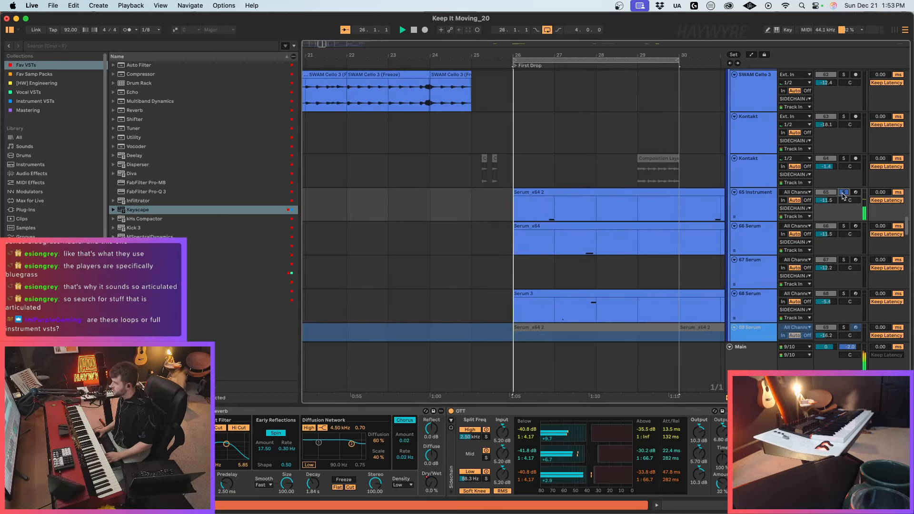
Step: Add the 66 Serum and 68 Serum tracks to the solo and look through the Serum tracks below during playback
scroll(458, 266, "down", 3)
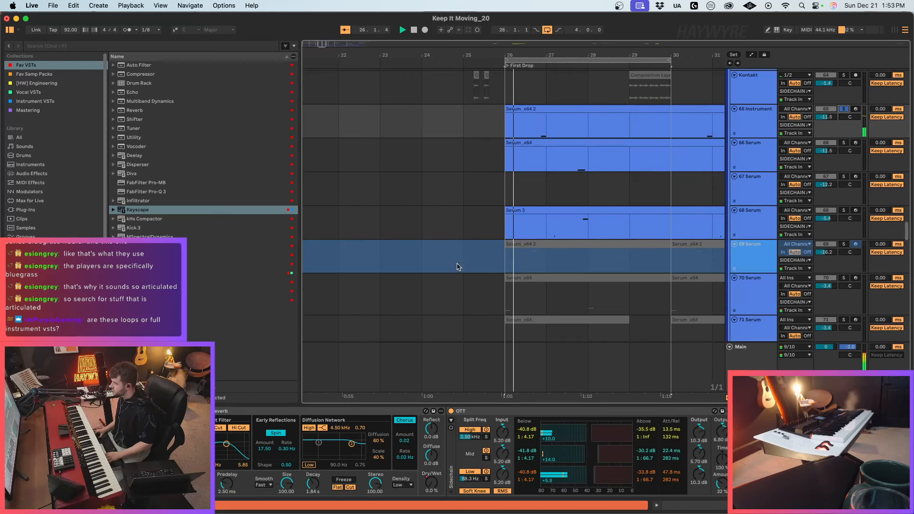
left_click(842, 143)
left_click(548, 169)
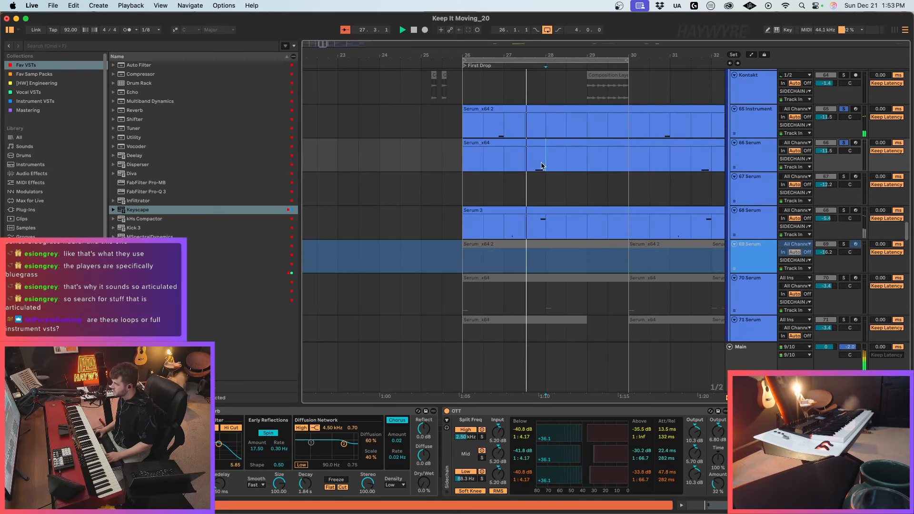
left_click(559, 222)
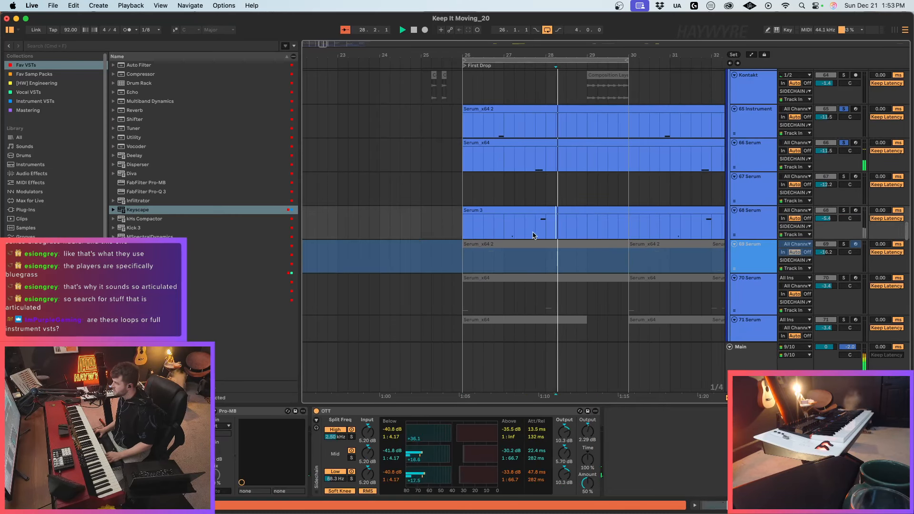
scroll(598, 220, "down", 10)
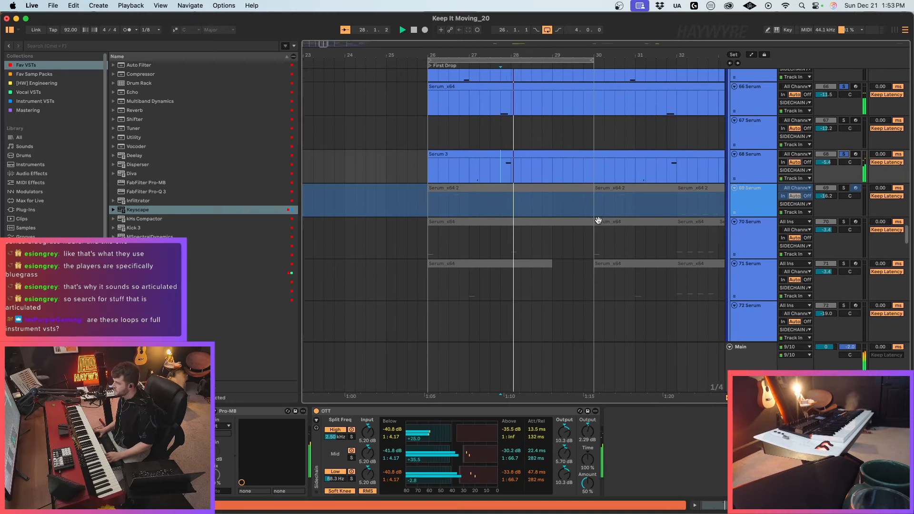
scroll(502, 241, "down", 15)
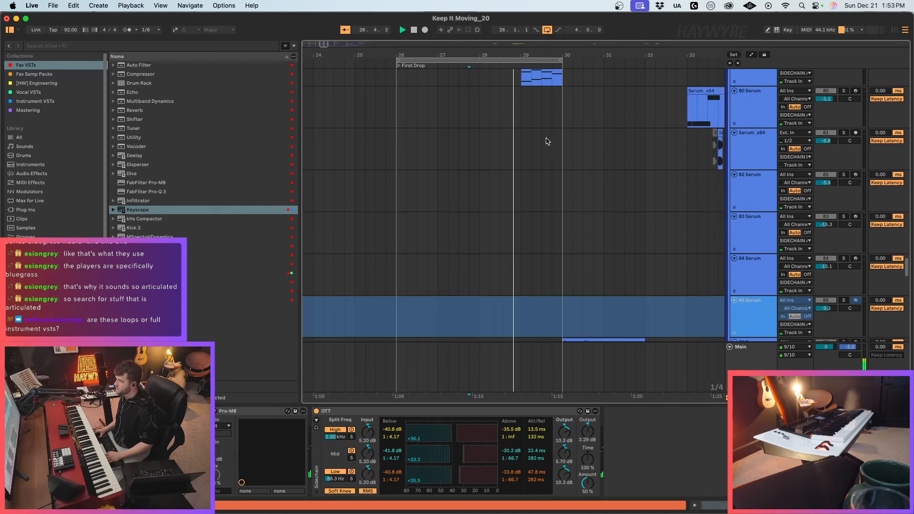
Step: Raise the green mid band of the MainBassalyer Pro-Q 3 to about +6.8 dB at 384 Hz, and clear the track solos
scroll(414, 206, "up", 15)
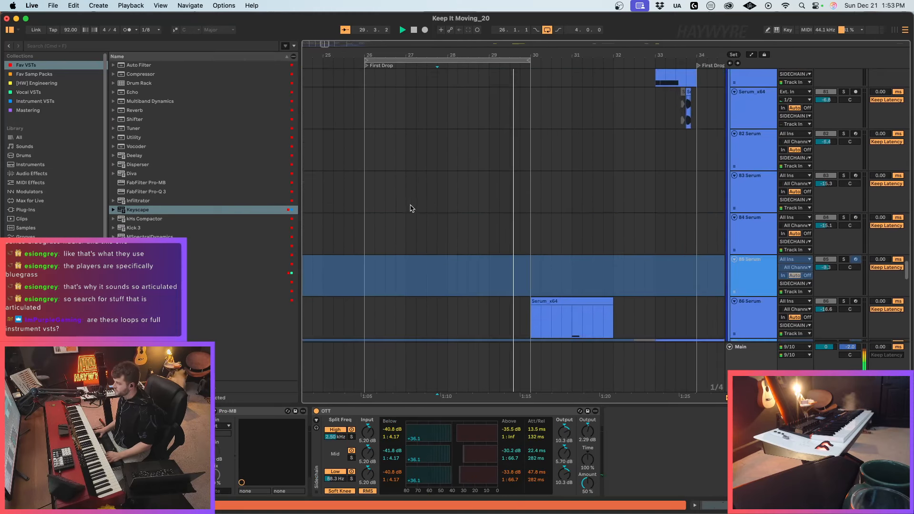
scroll(413, 218, "up", 6)
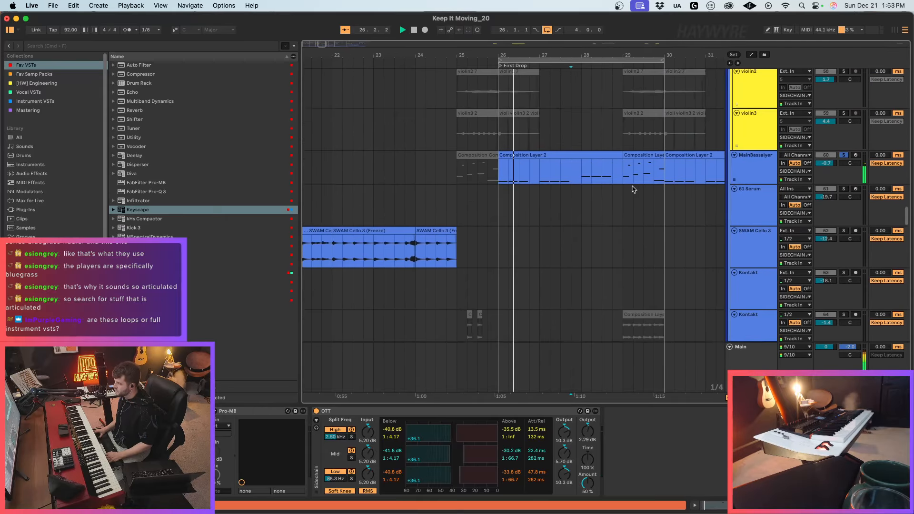
left_click(487, 238)
scroll(604, 443, "right", 5)
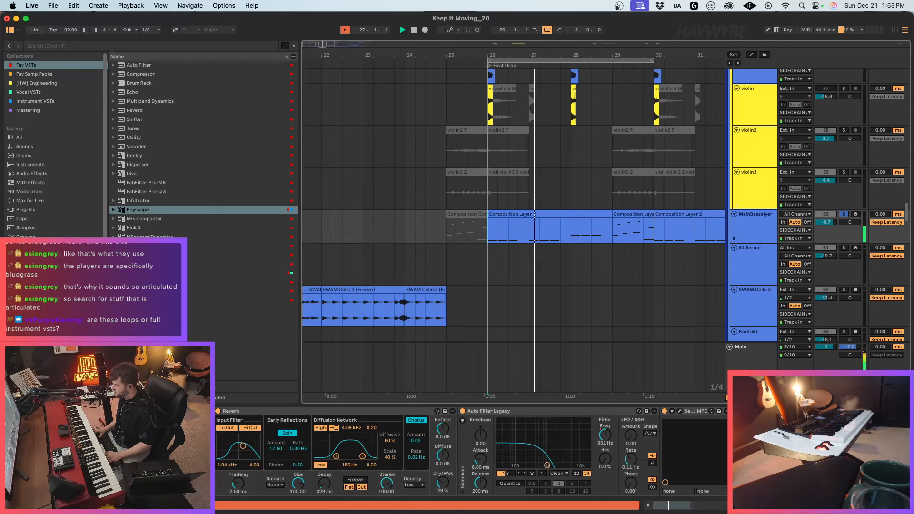
left_click(751, 411)
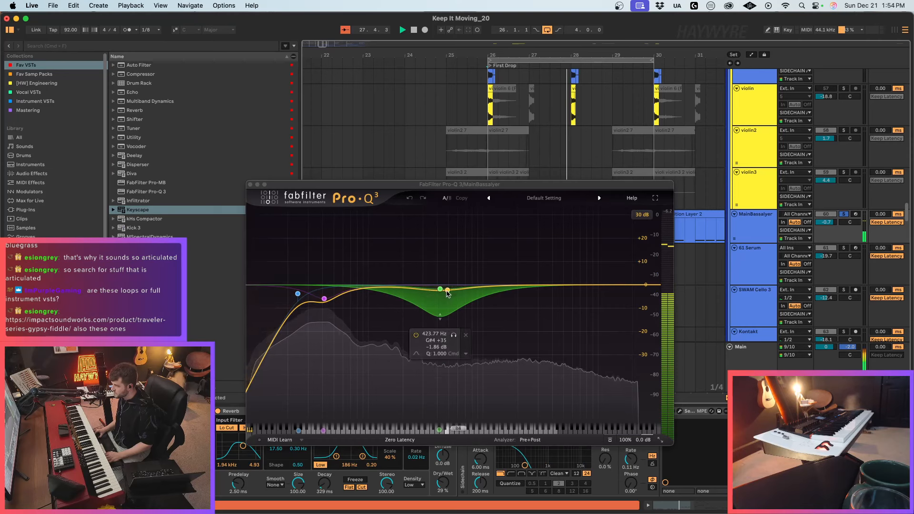
left_click_drag(440, 289, 435, 270)
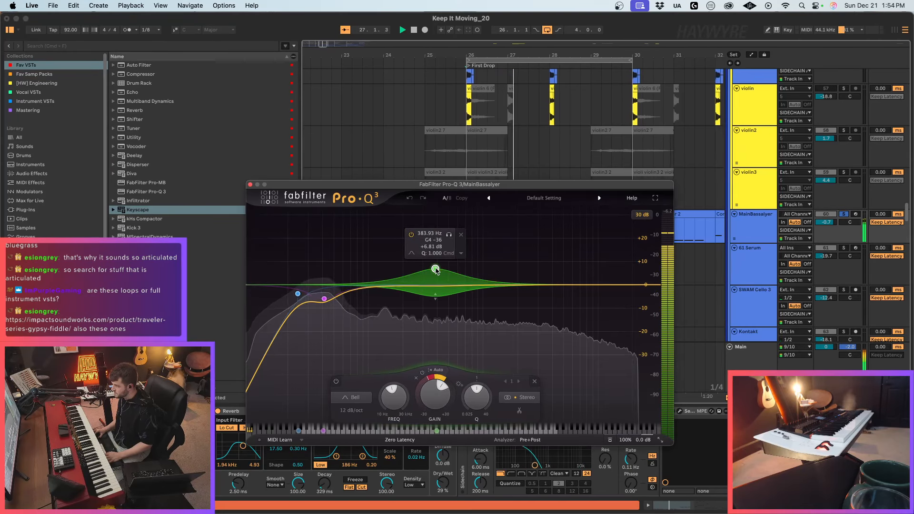
left_click(845, 215)
key("space")
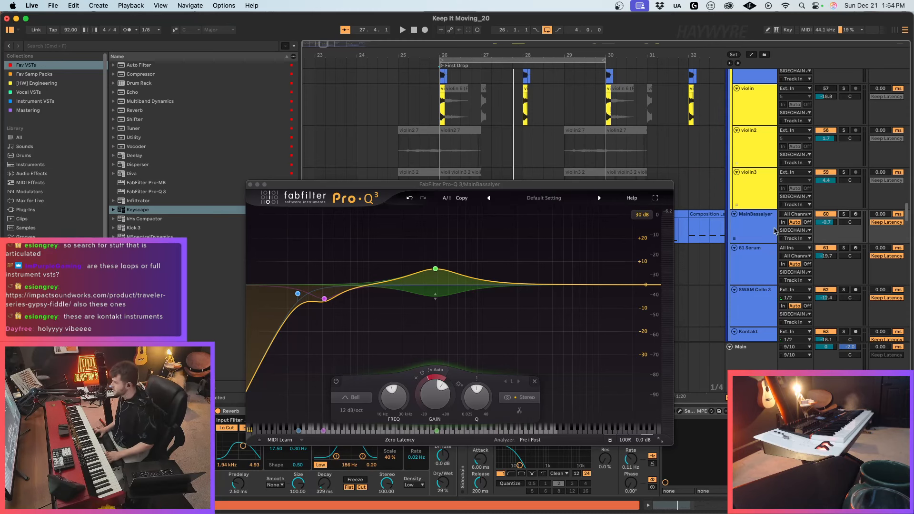
Step: Close the Pro-Q 3 window and audition the cello1 clip from bar 21 in the Build section
left_click(250, 185)
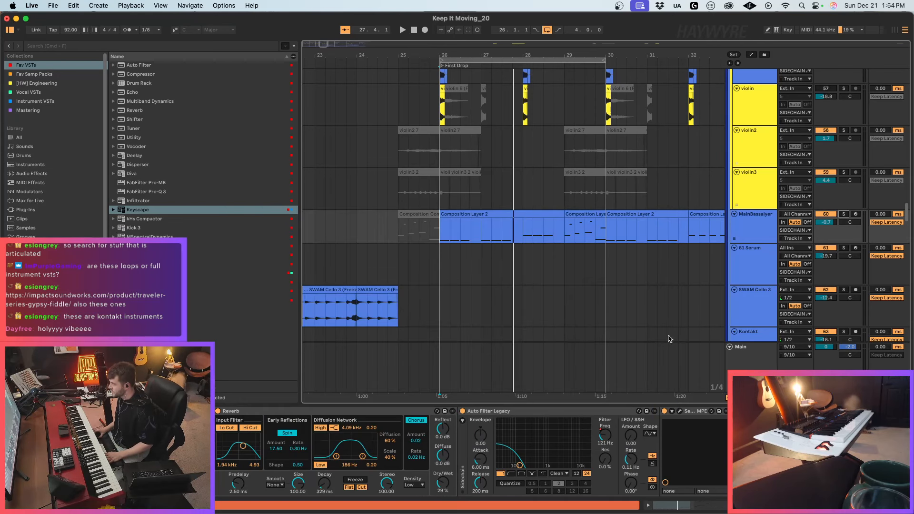
left_click(440, 240)
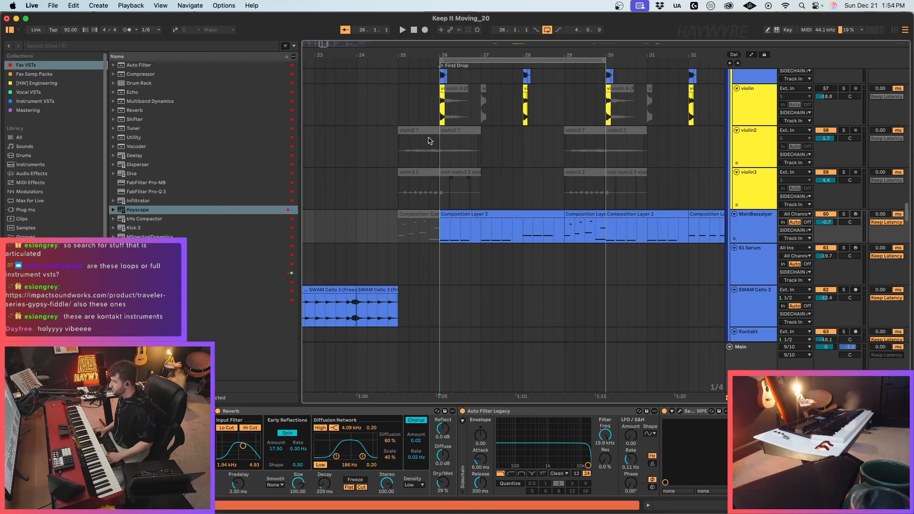
left_click_drag(325, 44, 326, 23)
scroll(674, 248, "up", 5)
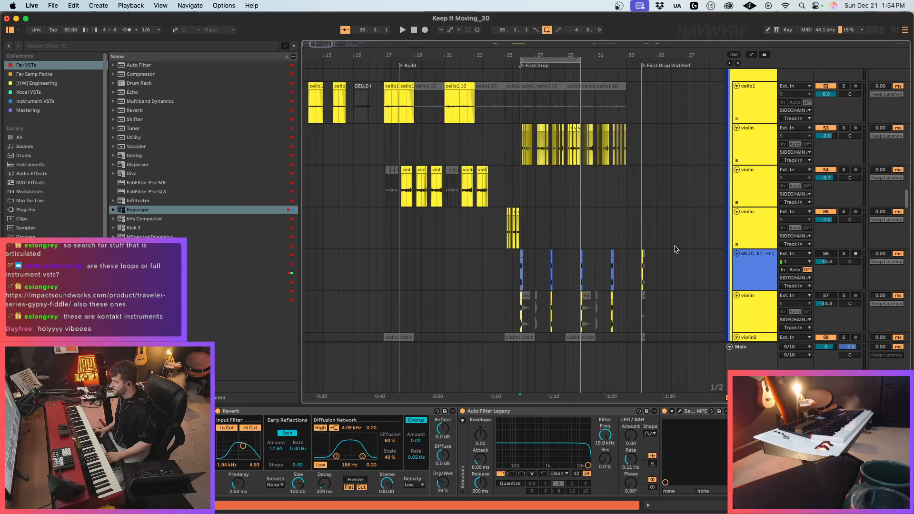
left_click(463, 85)
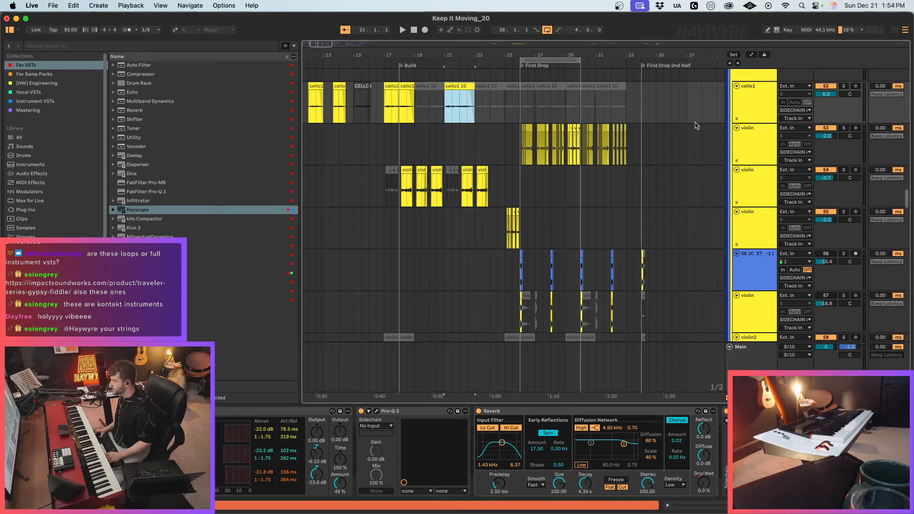
left_click(844, 86)
key("space")
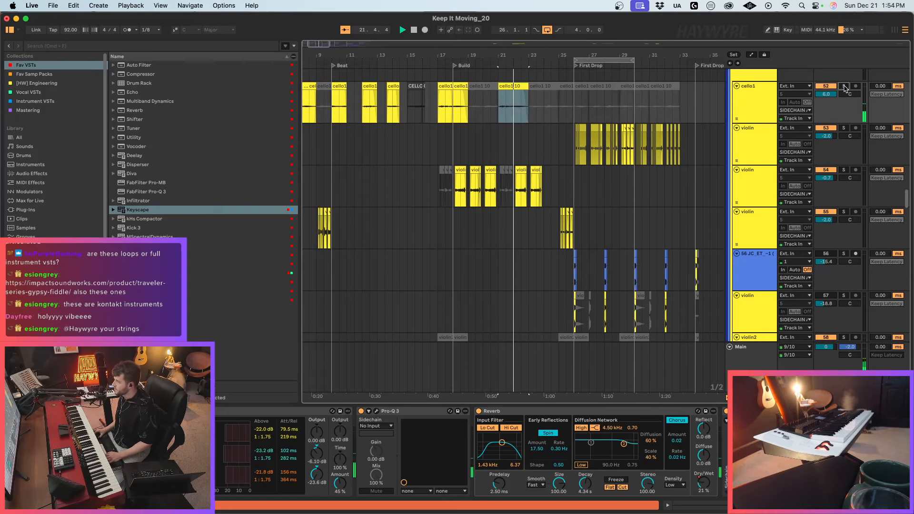
scroll(634, 153, "down", 2)
scroll(559, 203, "up", 3)
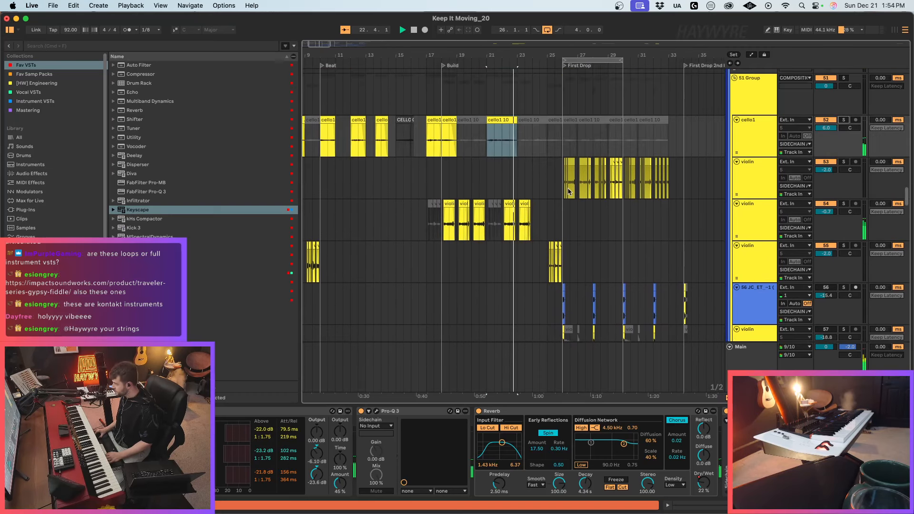
Step: Play back the First Drop from bar 26, checking the violin chops on track 53 and the MainBassalyer layer
left_click(563, 189)
key("space")
left_click_drag(359, 47, 360, 72)
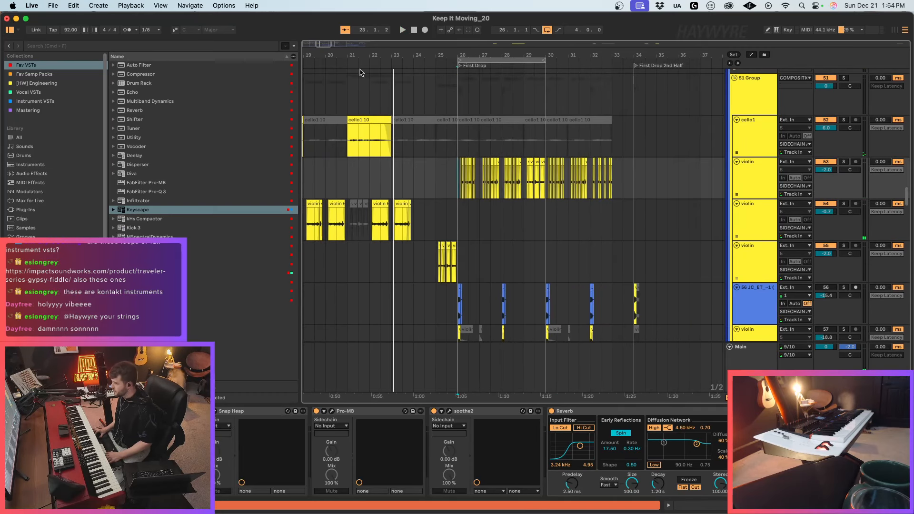
key("space")
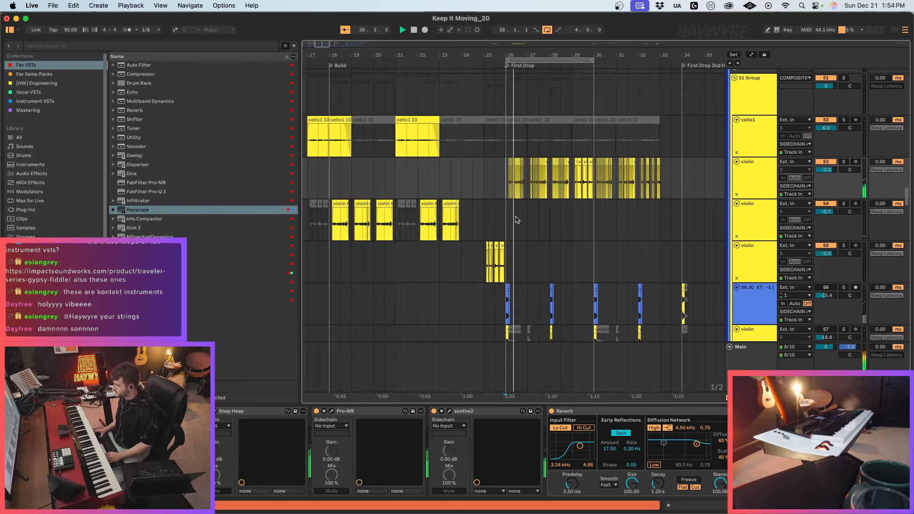
scroll(519, 229, "down", 6)
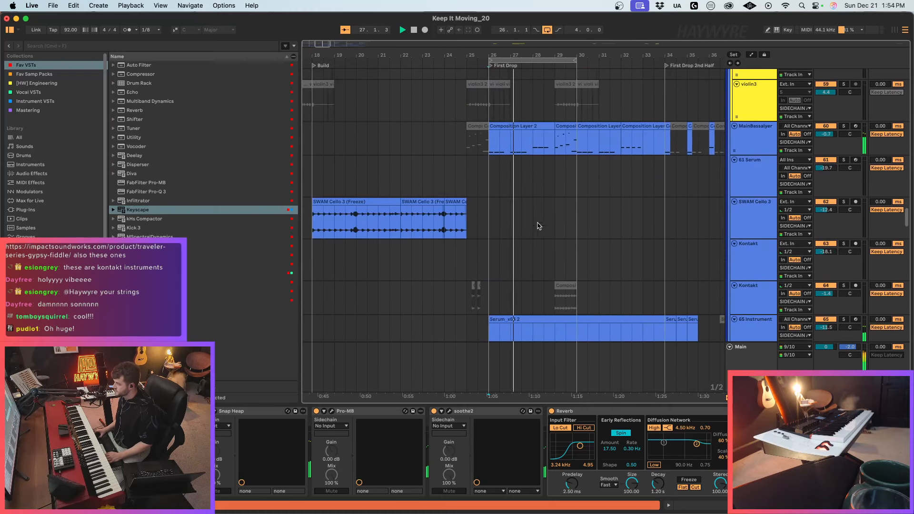
left_click(494, 144)
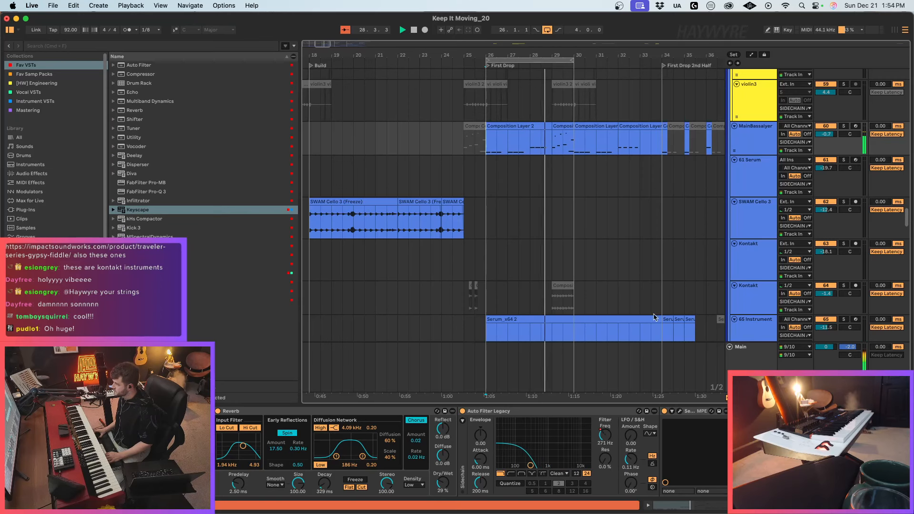
scroll(521, 236, "up", 3)
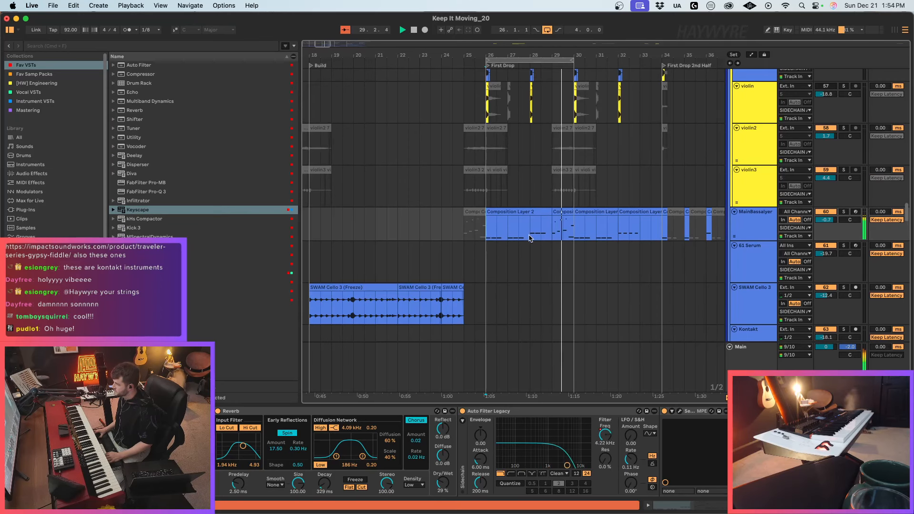
Step: Solo the MainBassalyer track and audition its lower Serum chain from bar 29
left_click(552, 234)
left_click(843, 211)
key("space")
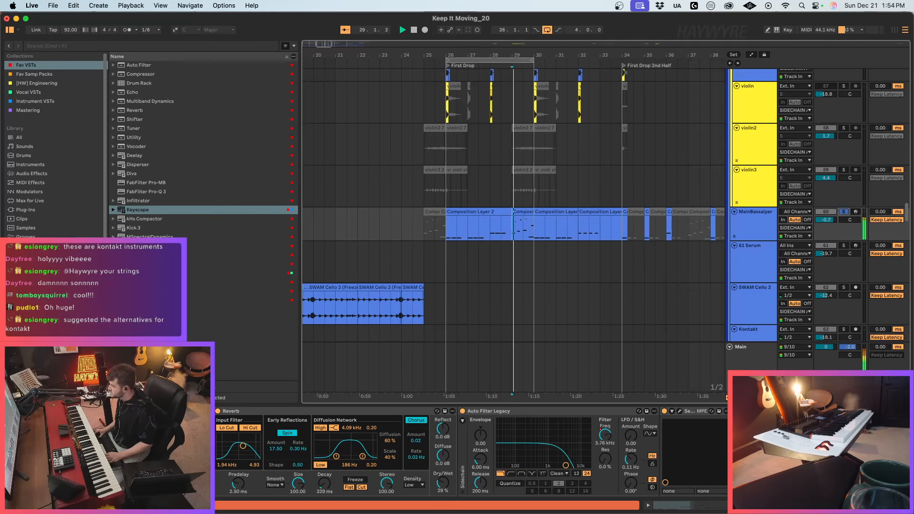
scroll(499, 452, "left", 5)
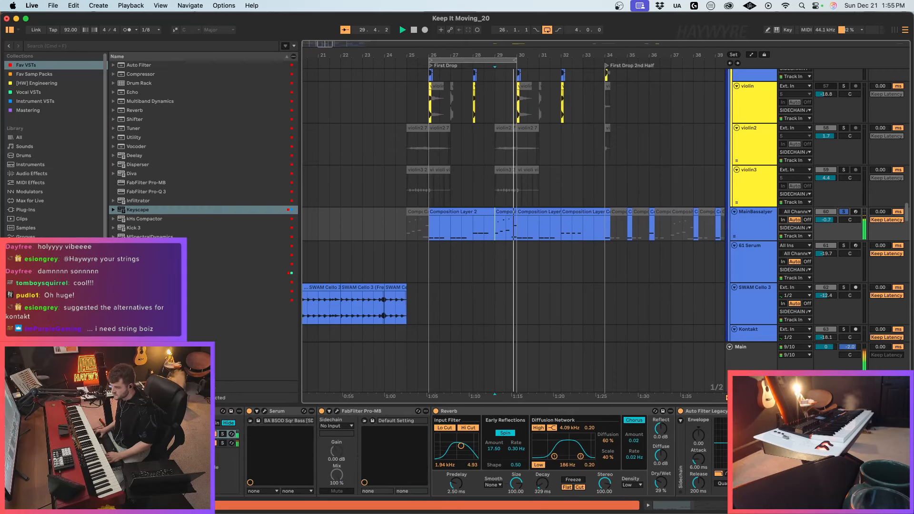
left_click(222, 442)
key("space")
key("space")
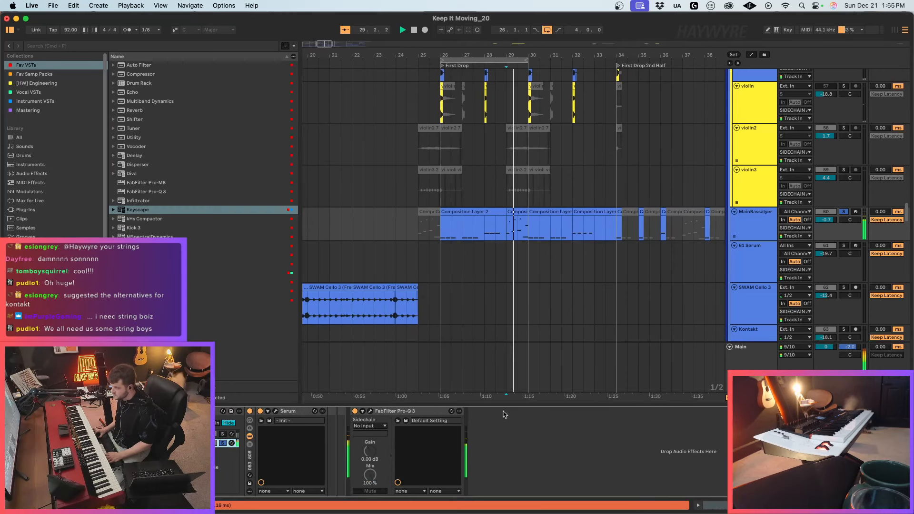
Step: Open the Init-preset Serum in the MainBassalyer chain and raise its Env 1 sustain to about -30 dB during playback
left_click(275, 411)
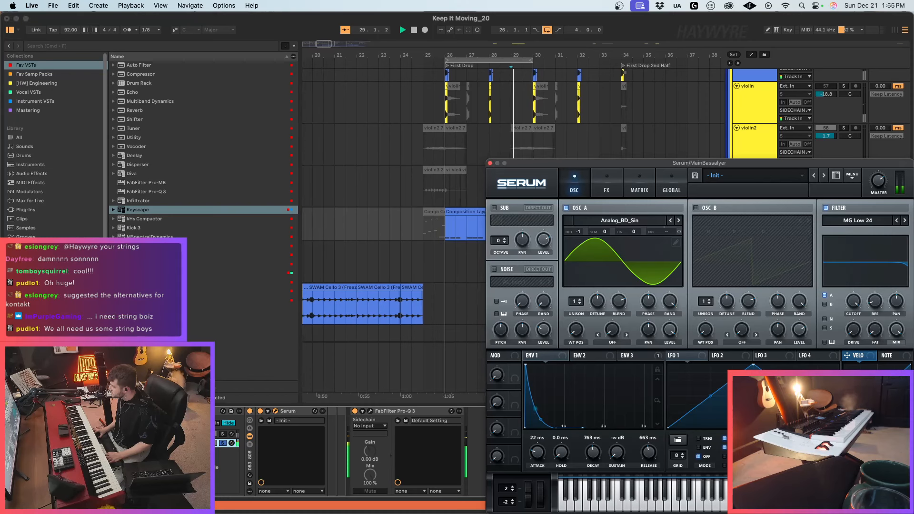
key("space")
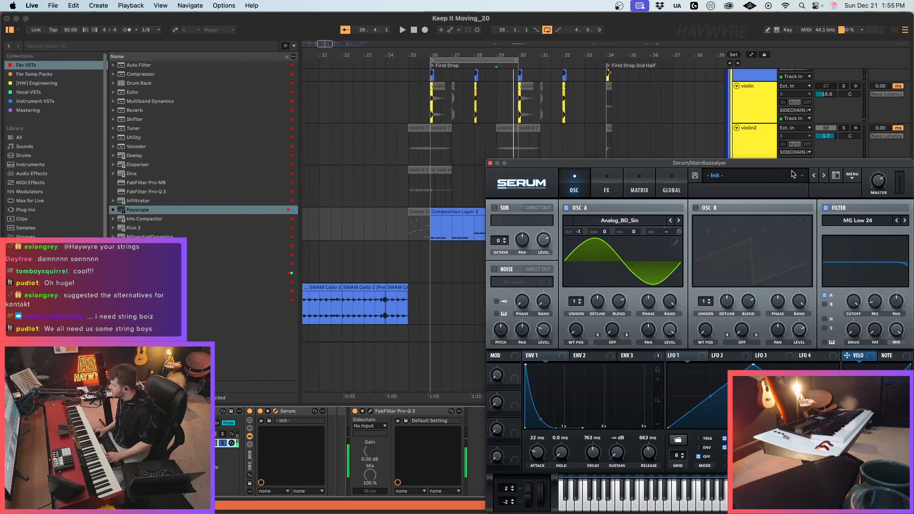
left_click_drag(788, 163, 705, 168)
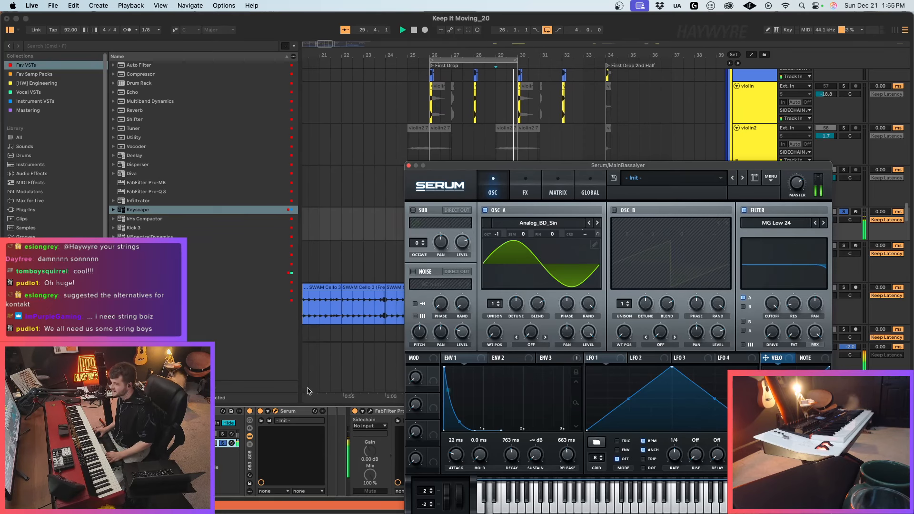
left_click(225, 442)
key("space")
key("space")
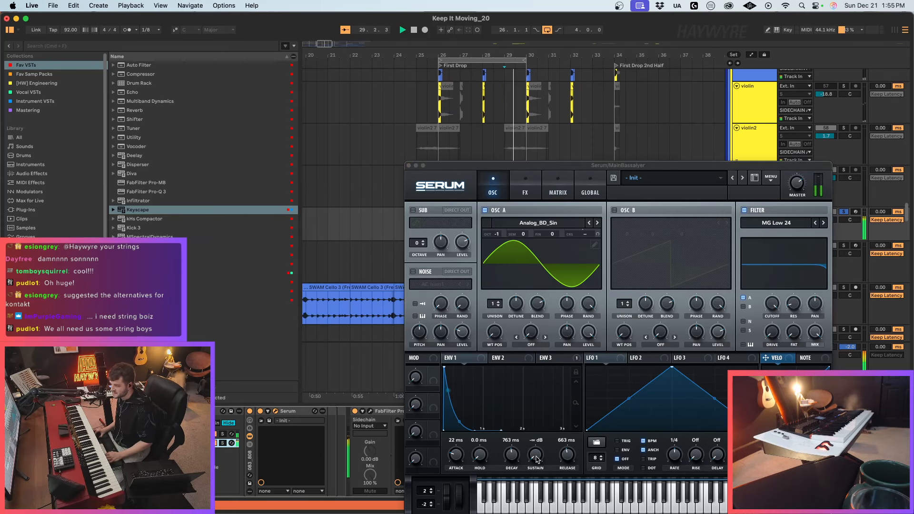
left_click_drag(537, 459, 542, 441)
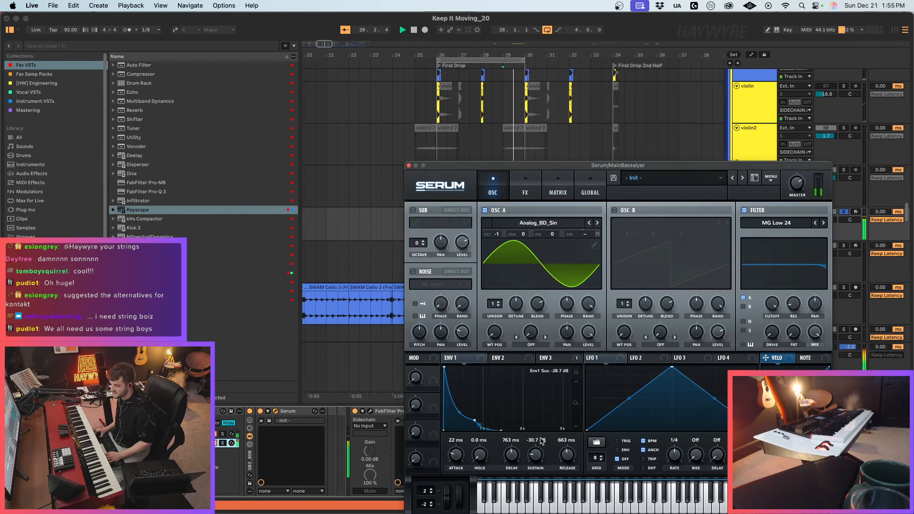
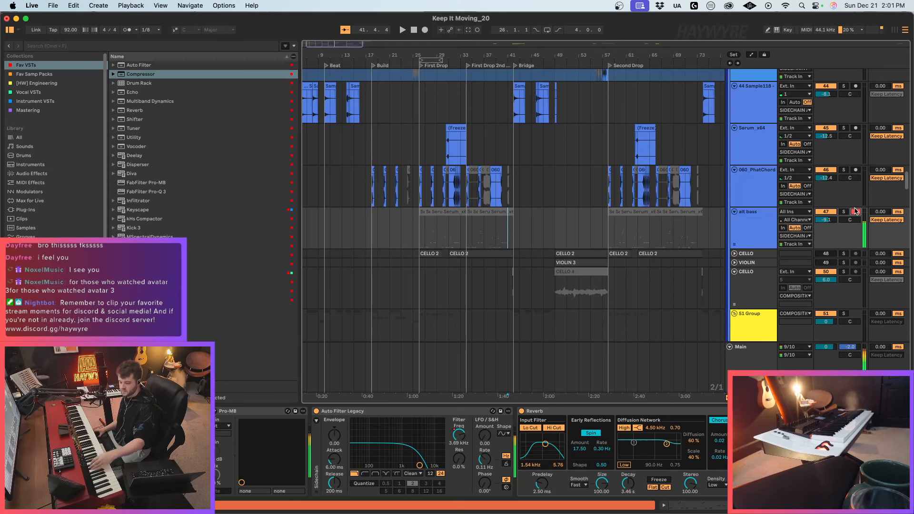
Step: Insert a MIDI track with Serum 2 below 060_PhatChord and set Osc A's wavetable position to 2 for a sine wave
left_click(763, 177)
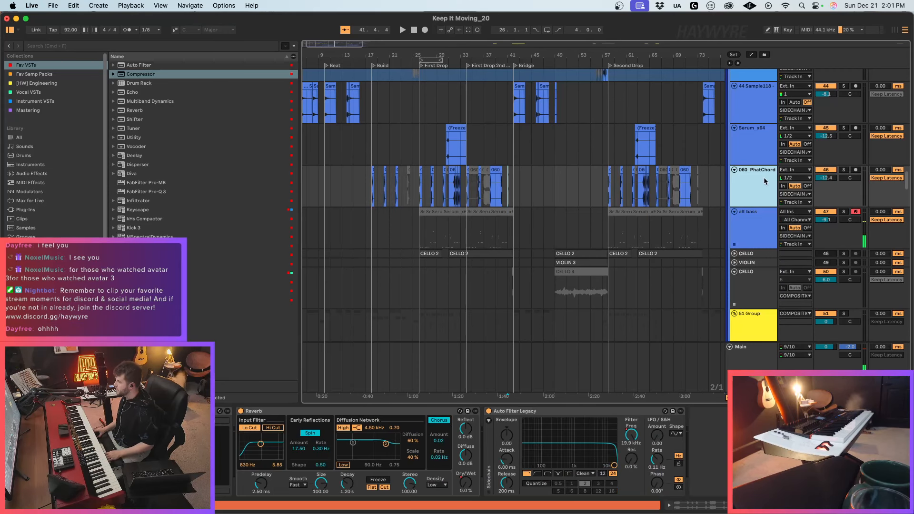
key("super+shift+t")
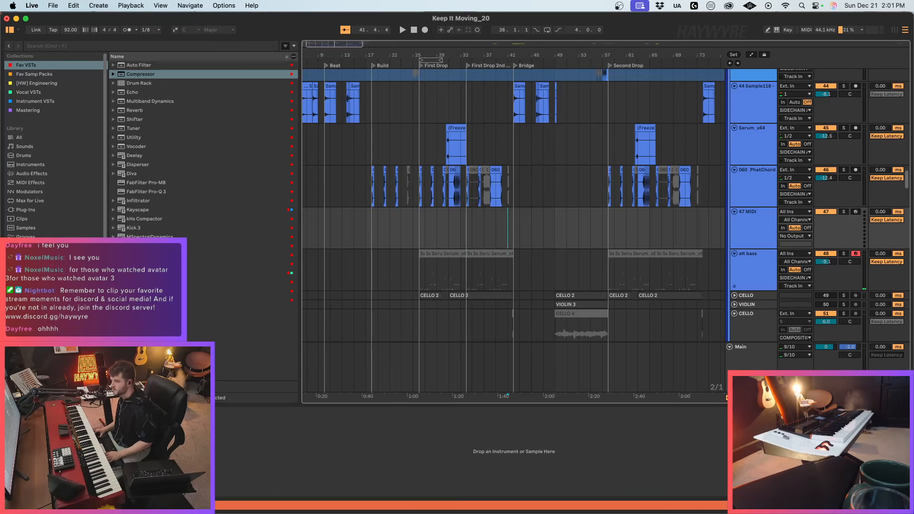
left_click_drag(138, 255, 410, 227)
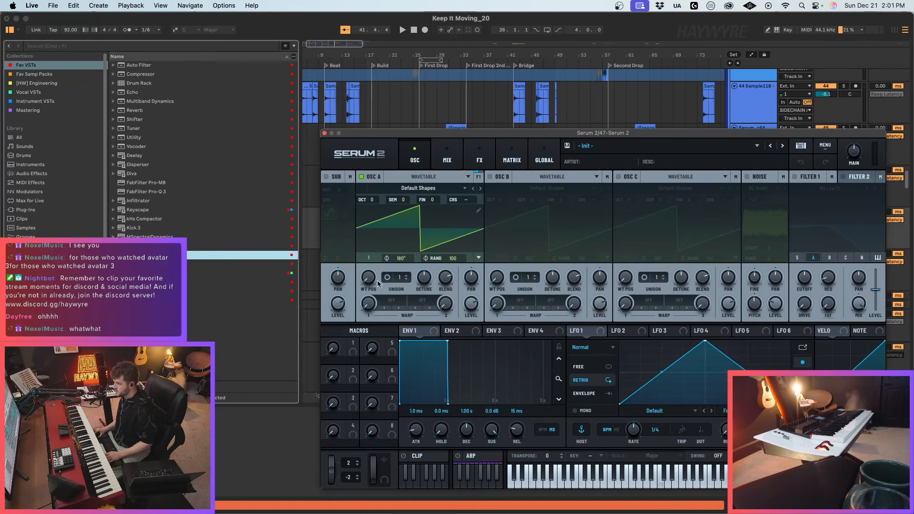
left_click_drag(378, 284, 383, 262)
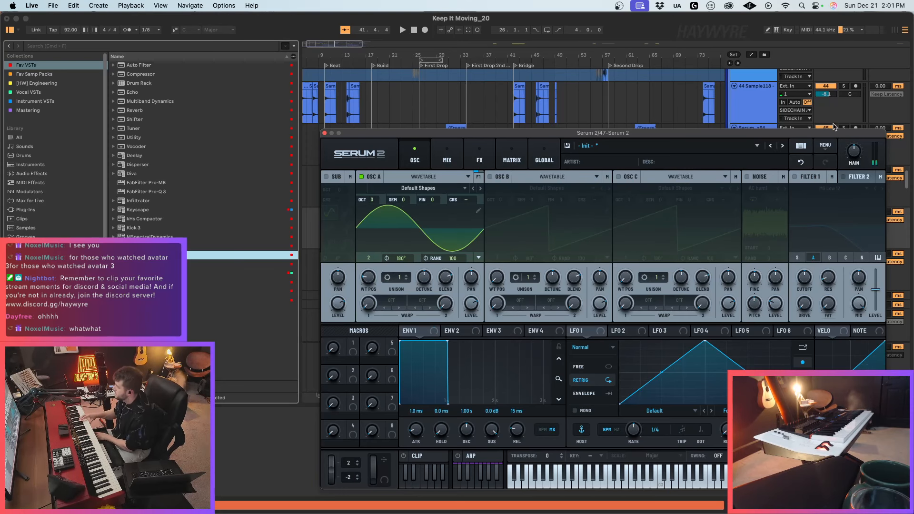
Step: Lower the new Serum 2 track's volume to about -2.8 dB and play the arrangement with it armed
left_click_drag(827, 133, 574, 289)
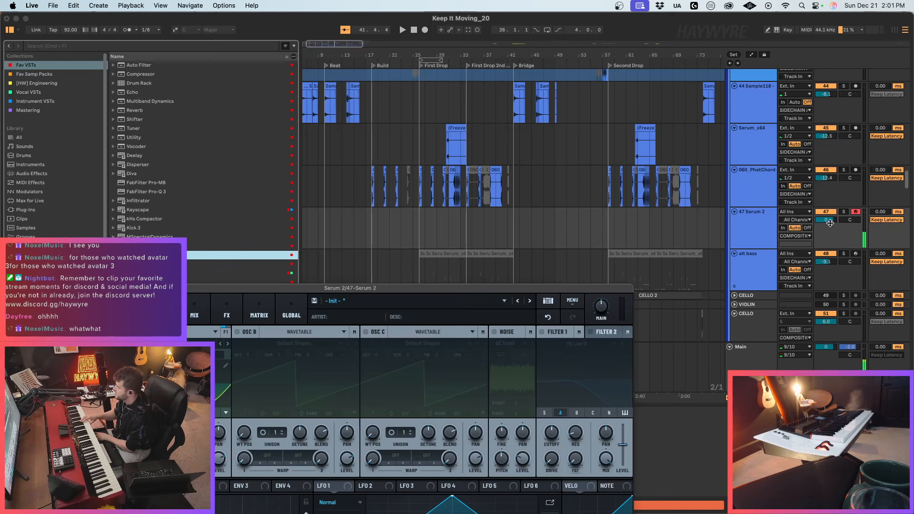
left_click_drag(824, 220, 824, 226)
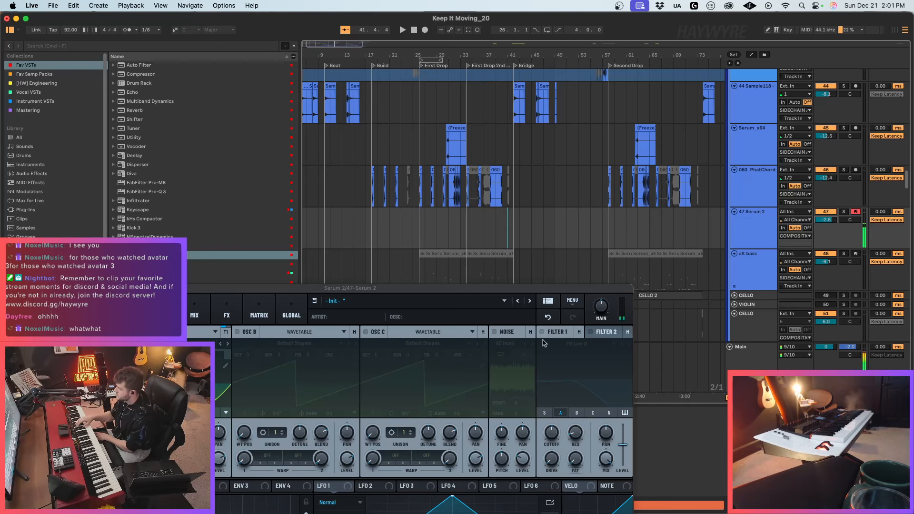
left_click_drag(545, 285, 671, 113)
key("space")
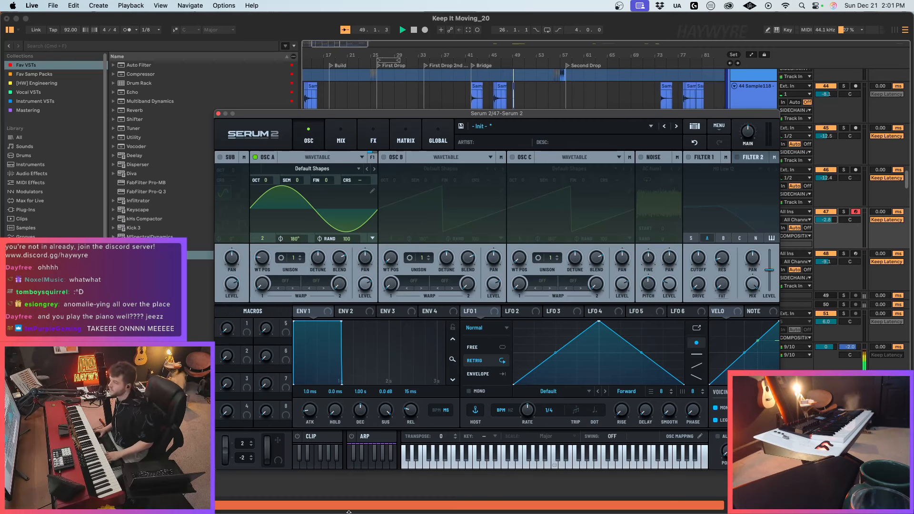
Step: Stop playback and route the 47 Serum 2 track's output to the SIDECHAIN track
left_click_drag(500, 116, 585, 345)
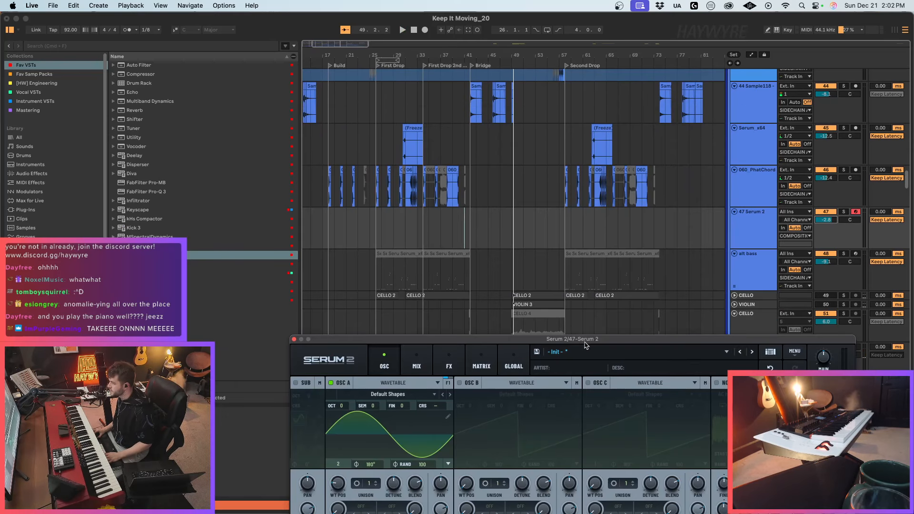
left_click(465, 226)
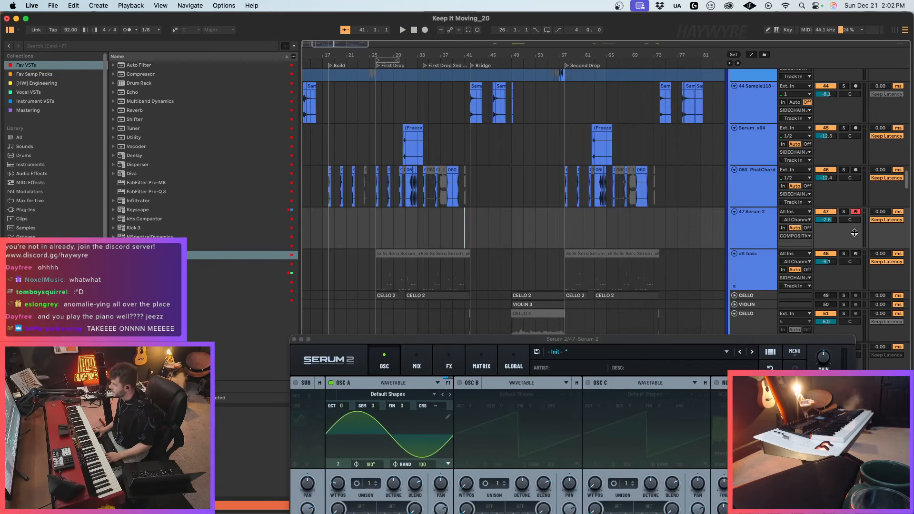
left_click(794, 236)
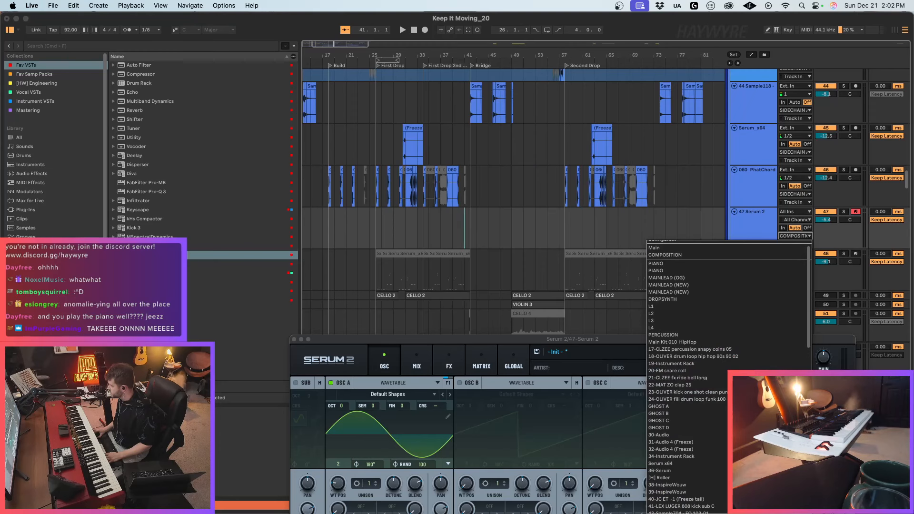
scroll(808, 312, "down", 10)
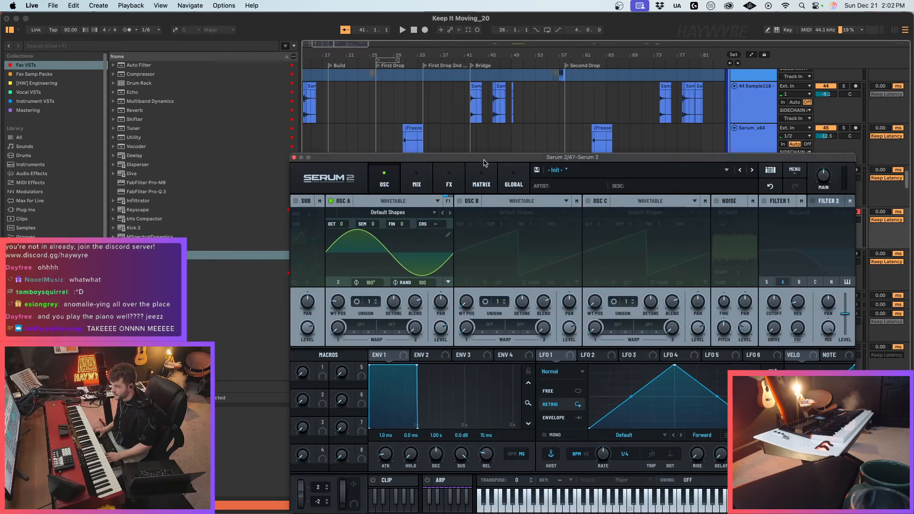
Step: Try recording takes of the descending Serum 2 part on the 47 Serum 2 track from bar 40 into the Bridge
left_click_drag(483, 160, 561, 408)
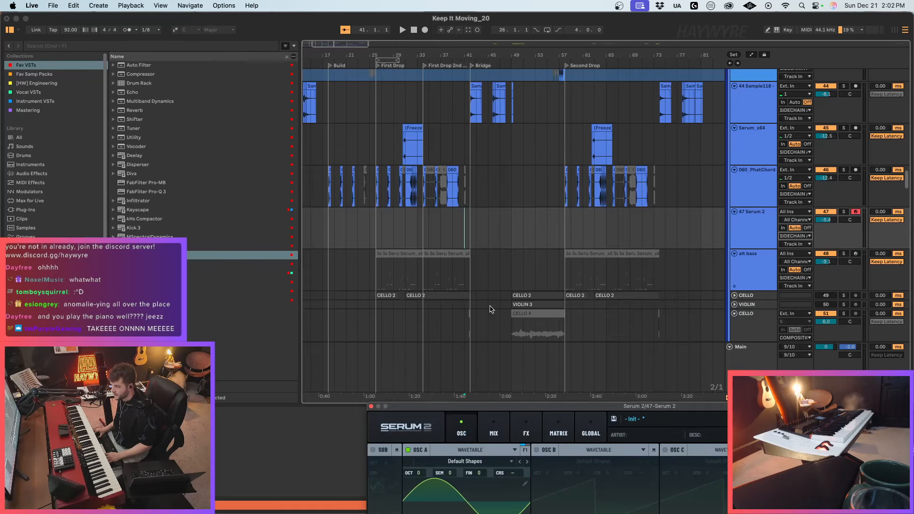
left_click(468, 238)
key("space")
left_click(500, 227)
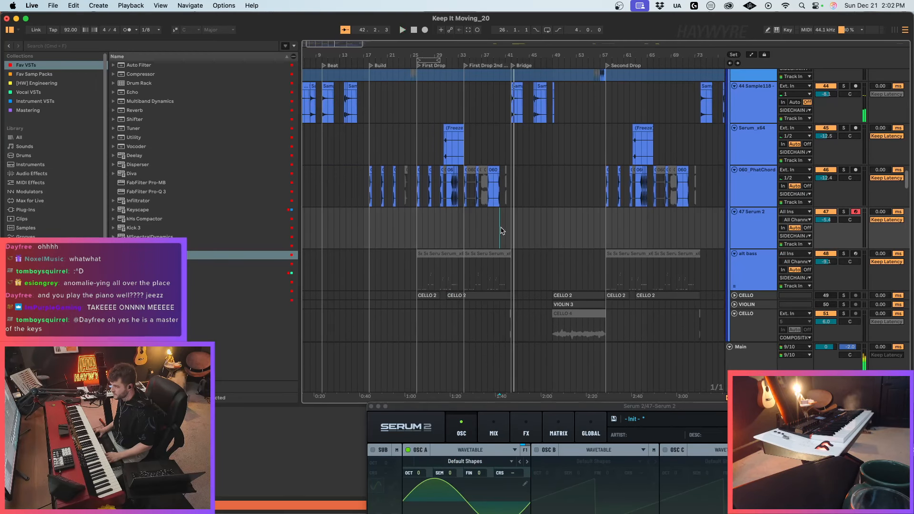
key("space")
key("space")
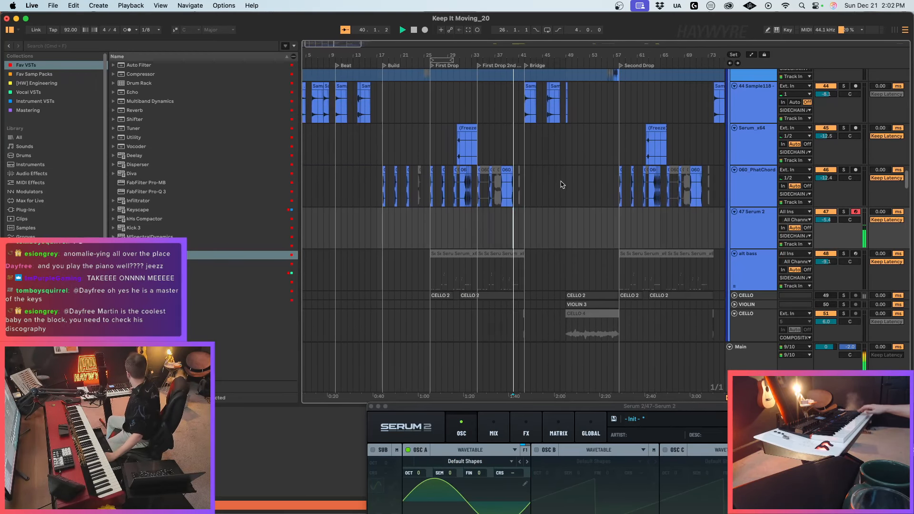
key("F9")
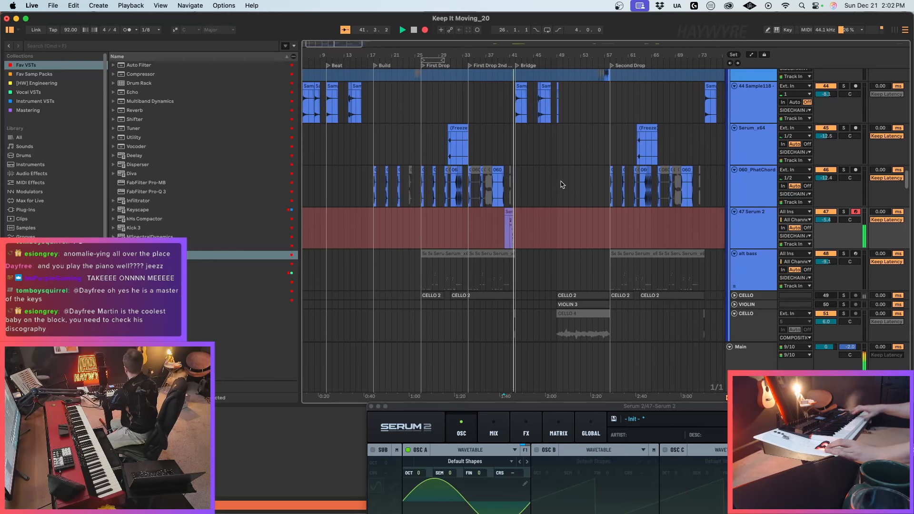
key("space")
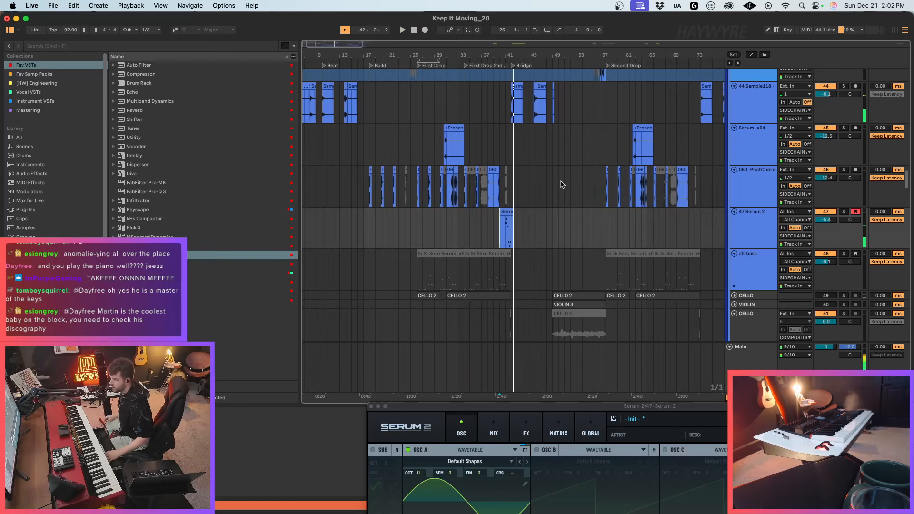
key("F9")
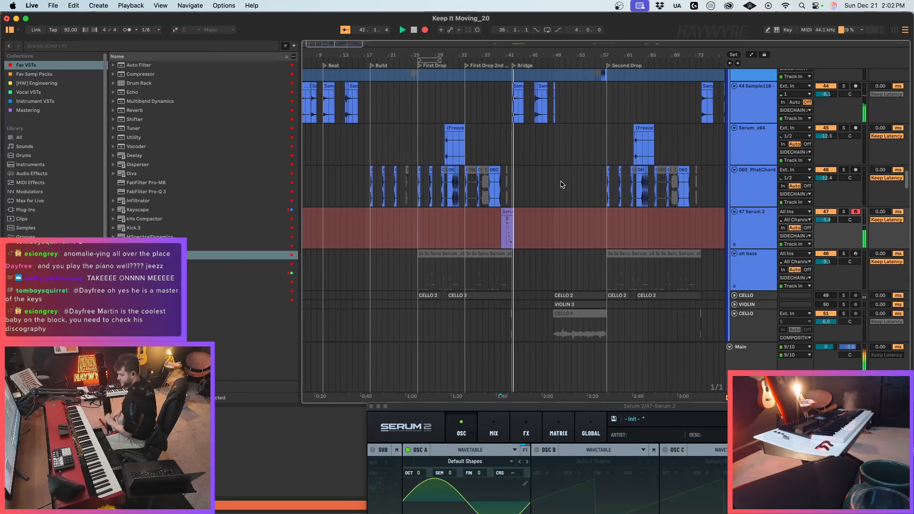
key("space")
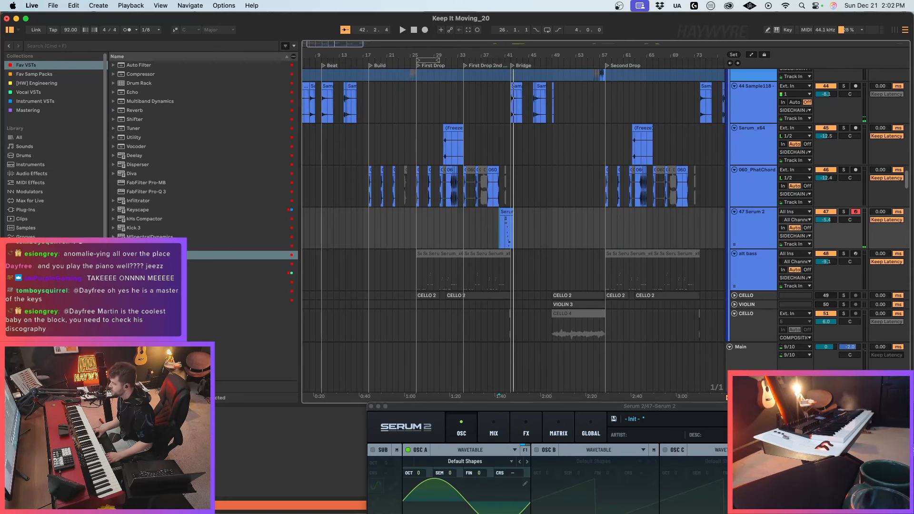
Step: Create a mod-wheel vibrato in Serum 2's modulation matrix using an unused LFO on pitch, and close the plugin window
left_click_drag(854, 407, 731, 105)
left_click(433, 125)
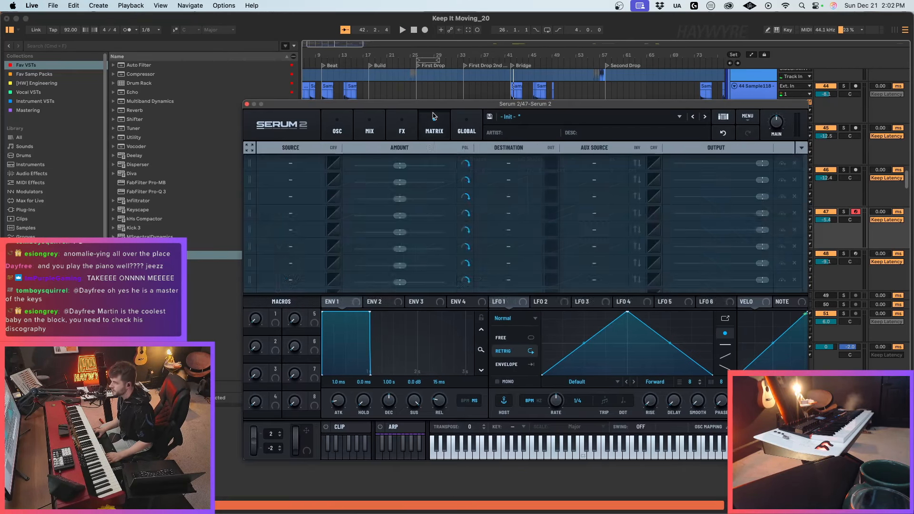
left_click(802, 148)
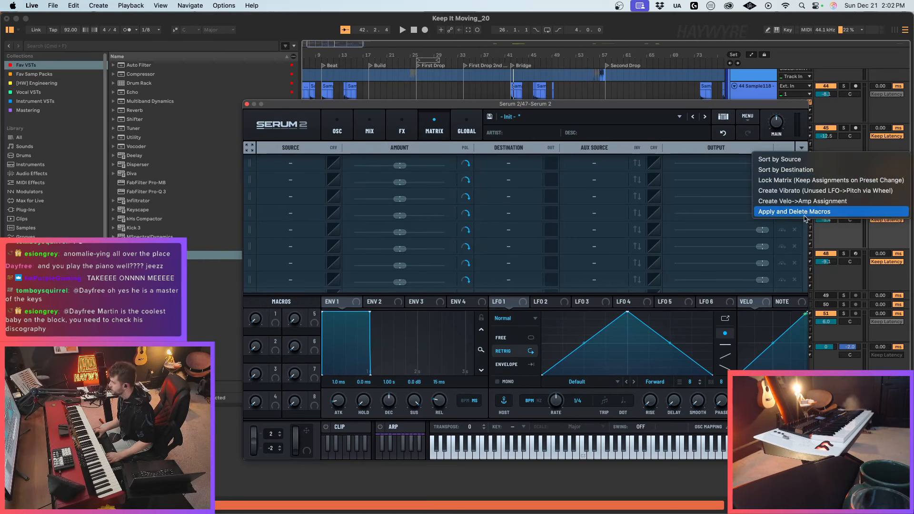
left_click(808, 194)
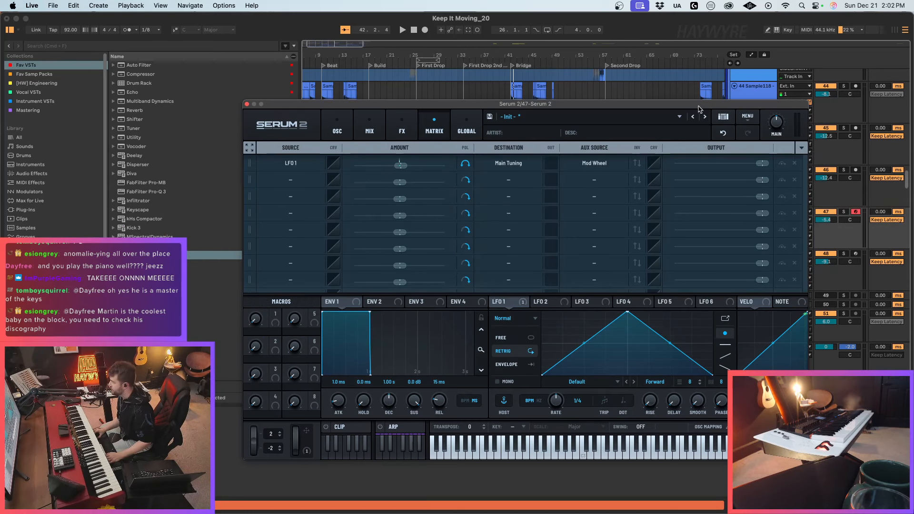
left_click_drag(698, 104, 745, 139)
left_click(293, 140)
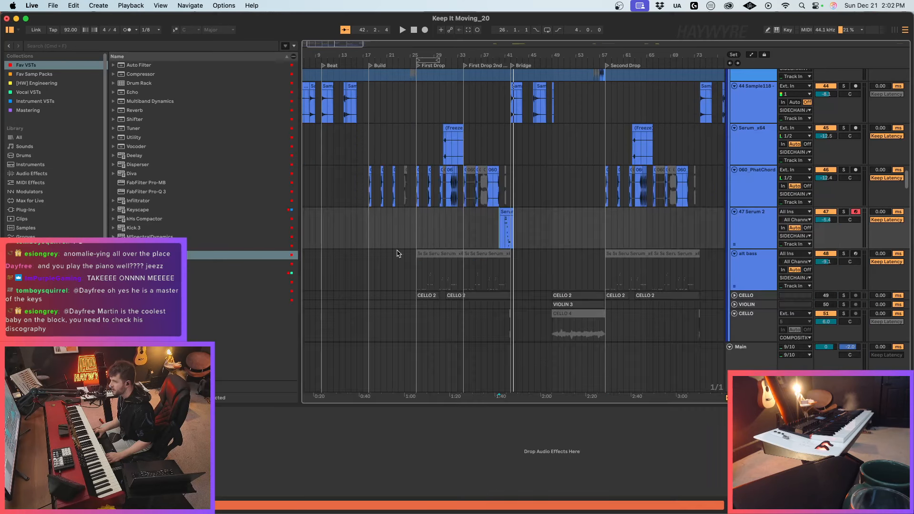
Step: Delete the recorded clip on 47 Serum 2 and clear the 060_PhatChord track from bar 39 to the Bridge at bar 42
left_click_drag(493, 241, 528, 240)
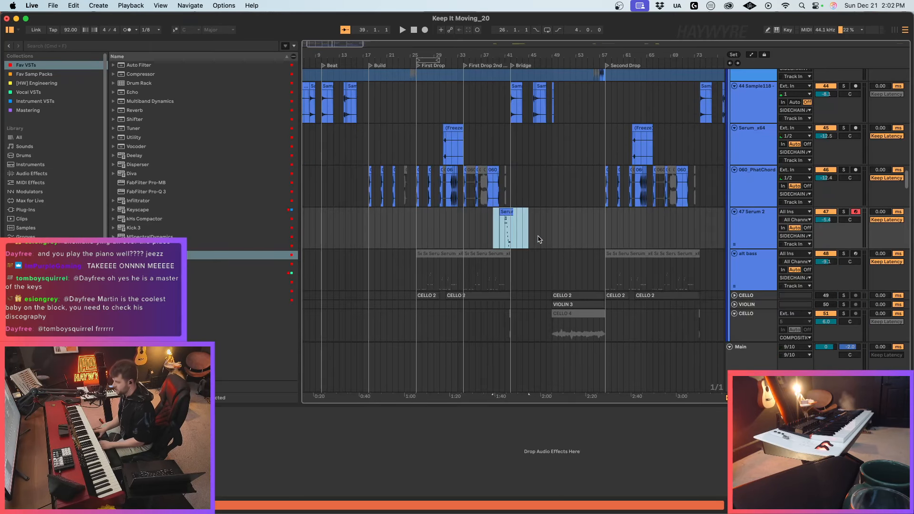
left_click_drag(338, 44, 475, 296)
left_click(492, 192)
left_click(432, 236)
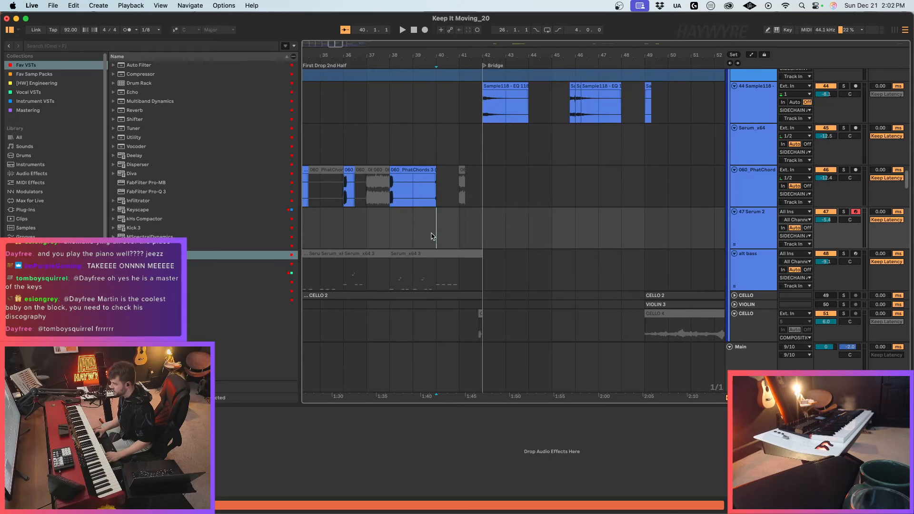
left_click_drag(478, 196, 425, 212)
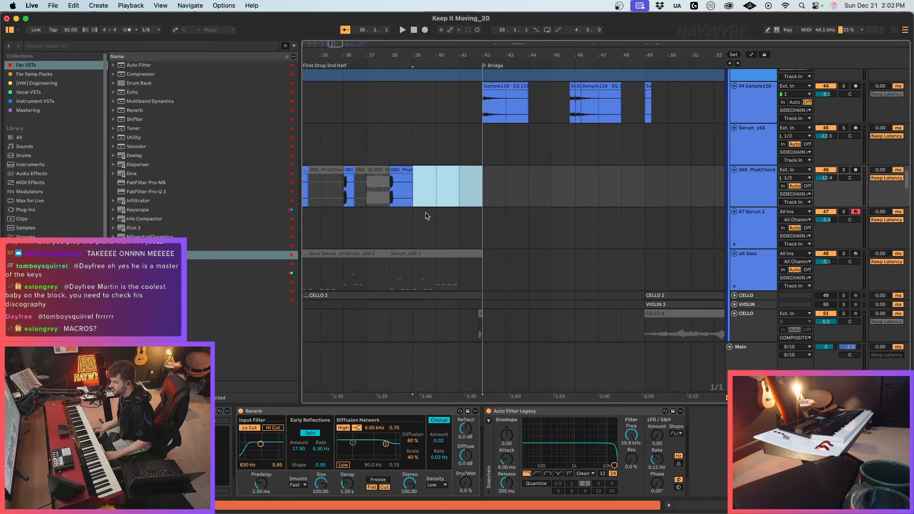
key("Delete")
Step: Play the First Drop 2nd Half and record a new Serum 2 take on track 47 from late bar 38 past the Bridge start
key("Down")
left_click_drag(335, 43, 335, 51)
key("super+1")
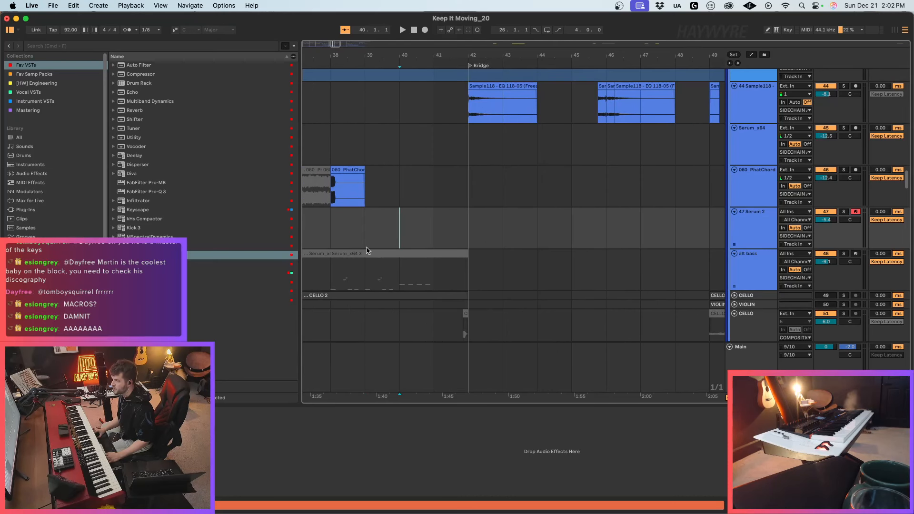
key("space")
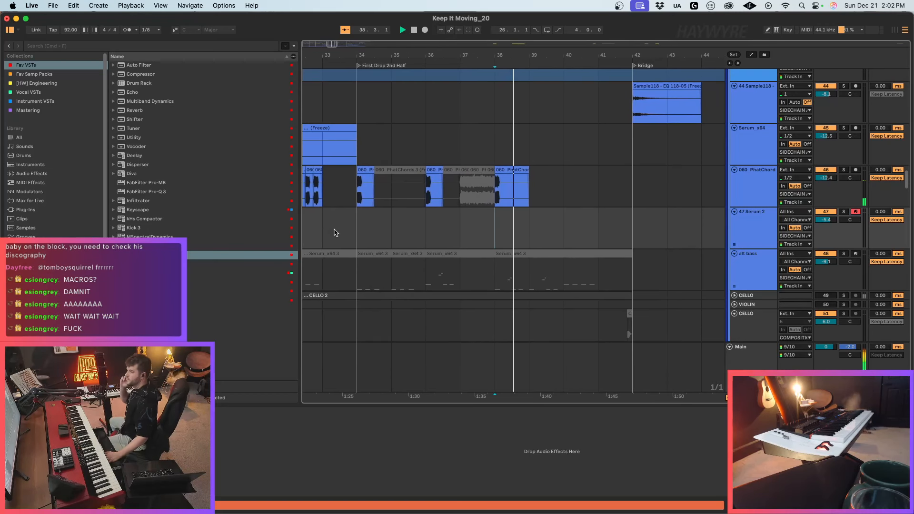
key("F9")
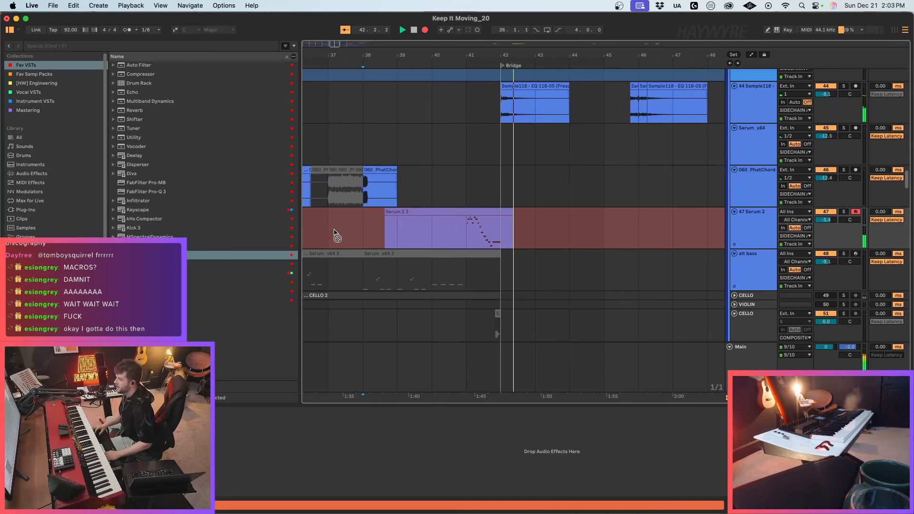
key("space")
Step: Set LFO 1's rate in the 47 Serum 2 instrument to 6.8 Hz and audition the vibrato during playback
left_click(532, 203)
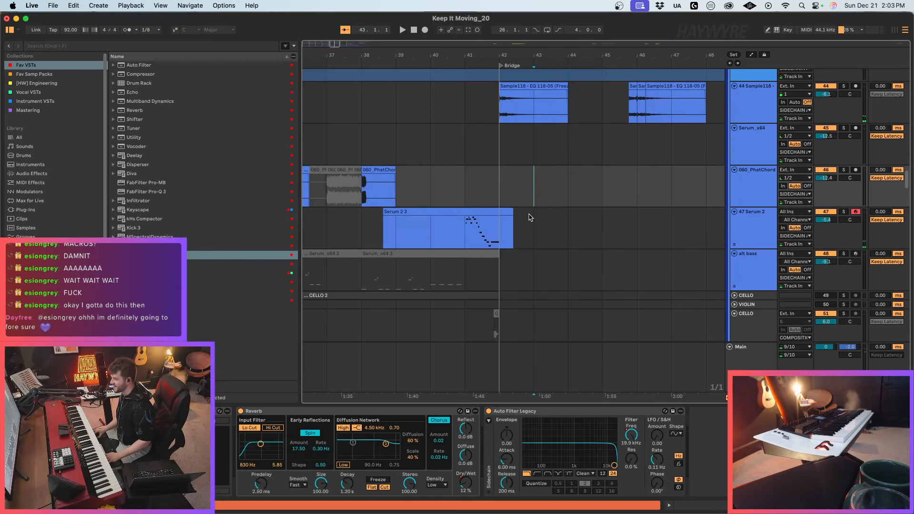
left_click(487, 244)
left_click(21, 412)
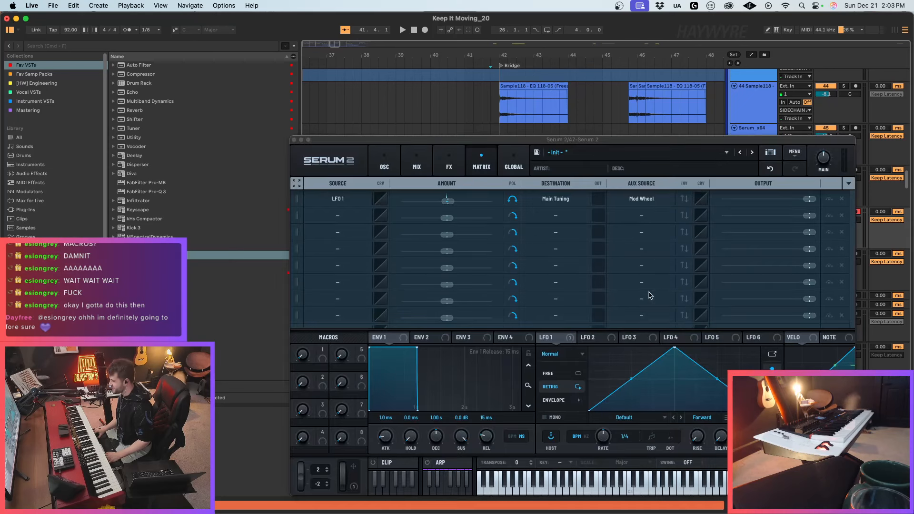
left_click(384, 162)
left_click_drag(586, 143, 533, 114)
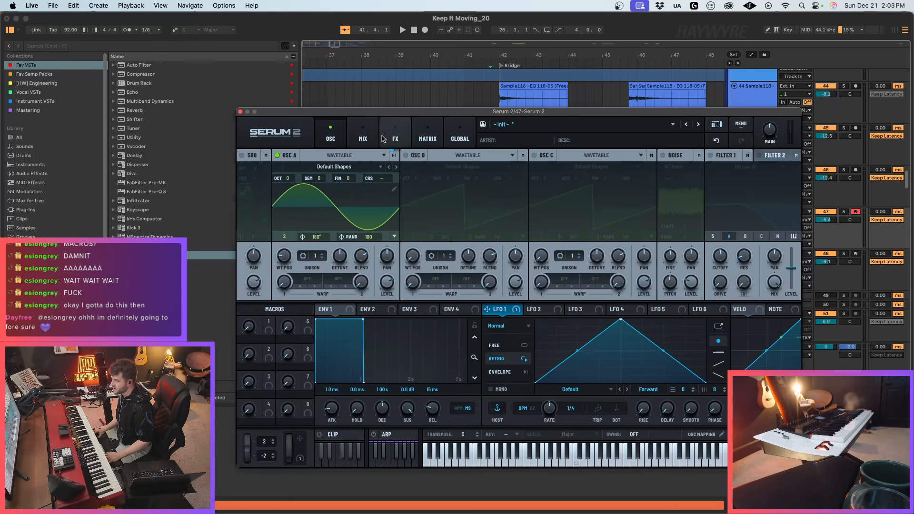
left_click(427, 134)
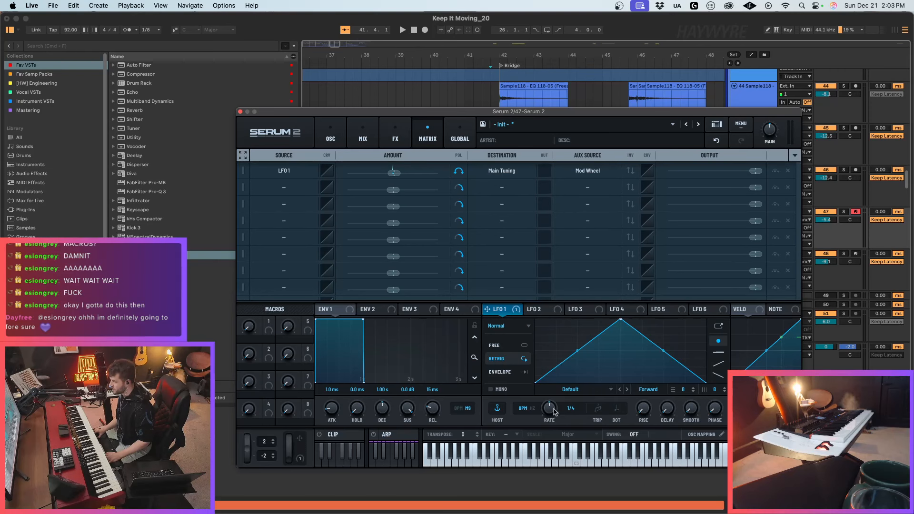
left_click_drag(545, 412, 558, 410)
key("space")
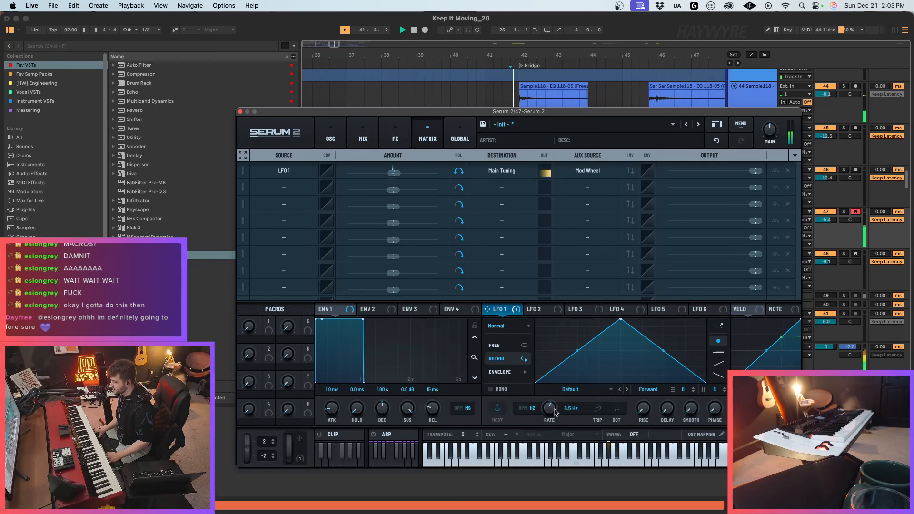
key("space")
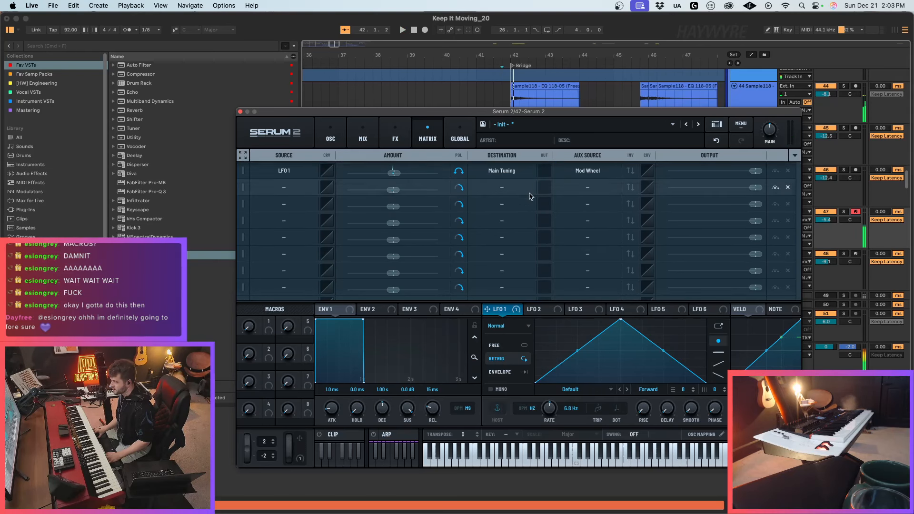
Step: Solo the 47 Serum 2 track and play the recorded part from bar 41 with the plugin in view
left_click_drag(505, 111, 594, 321)
left_click(476, 224)
left_click(843, 213)
key("space")
left_click_drag(784, 323, 700, 159)
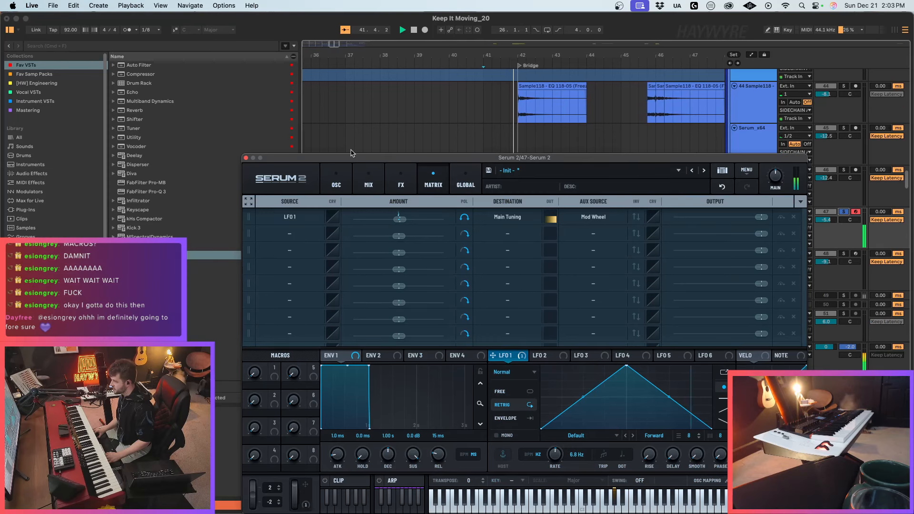
Step: Enable Osc B in Serum 2 with the saw at wavetable position 1 and set its unison to 8 voices
left_click(336, 181)
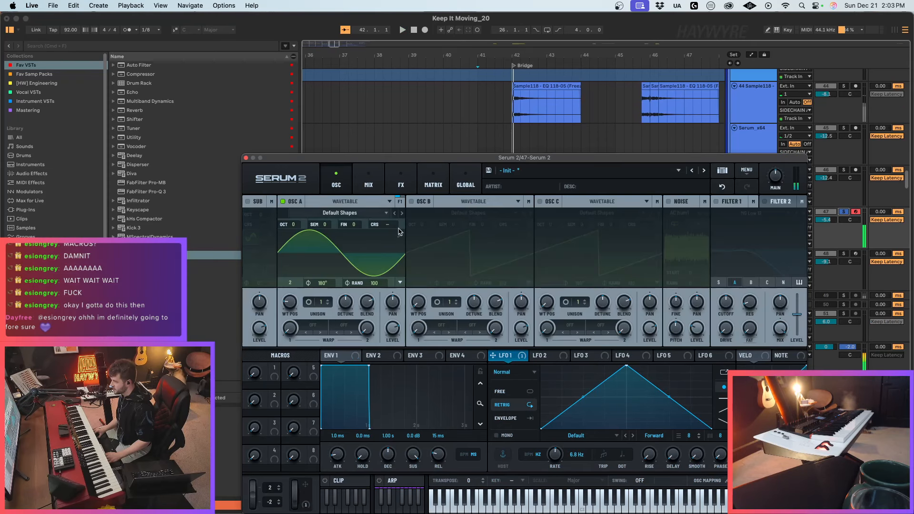
key("space")
left_click(411, 201)
left_click_drag(450, 303, 473, 320)
left_click_drag(418, 302, 418, 331)
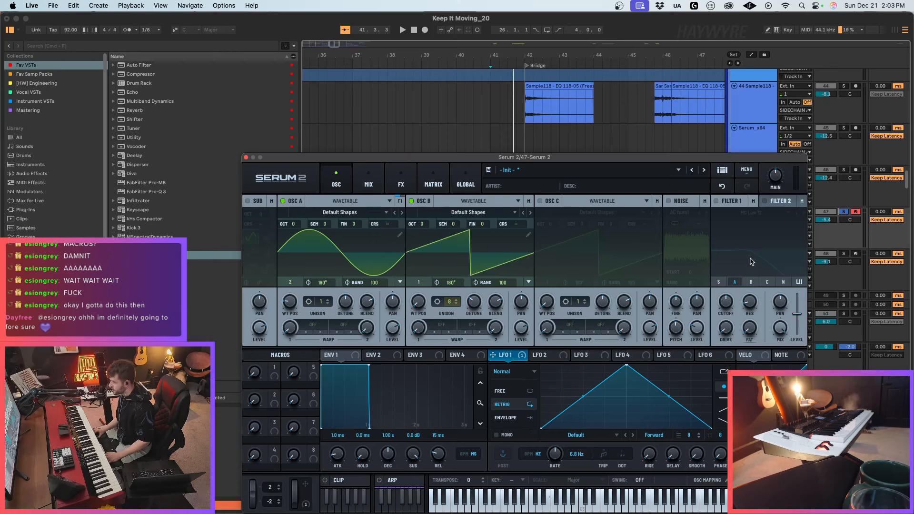
Step: Enable Filter 1 as MG Low 24, feed it only from Osc B, and adjust its cutoff during playback
left_click(750, 282)
left_click(716, 201)
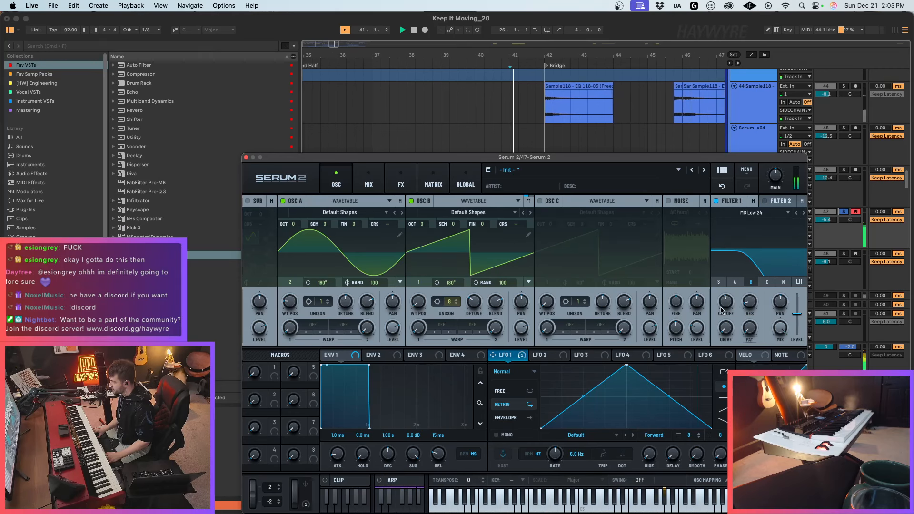
left_click_drag(721, 311, 732, 299)
Step: Check the Serum 2 mixer levels and add a Reverb effect to the Main effects chain
left_click(369, 182)
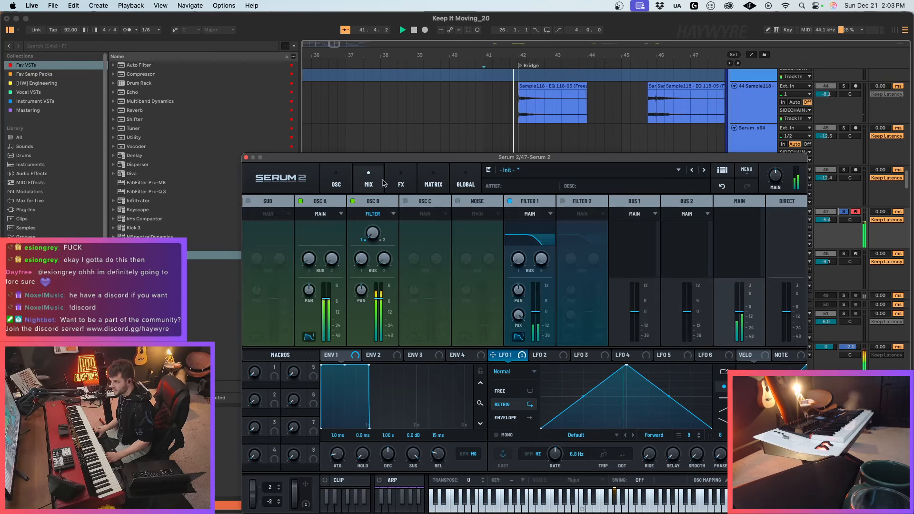
left_click(400, 182)
left_click(267, 221)
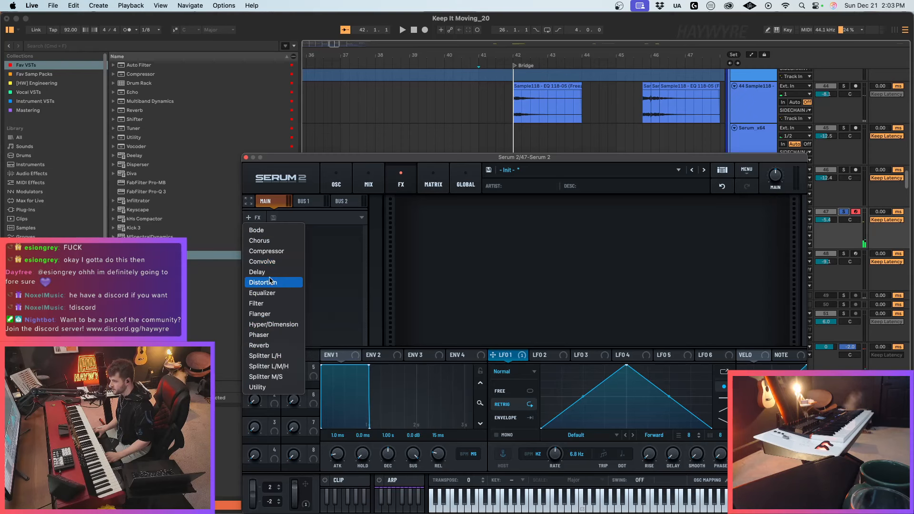
left_click(259, 346)
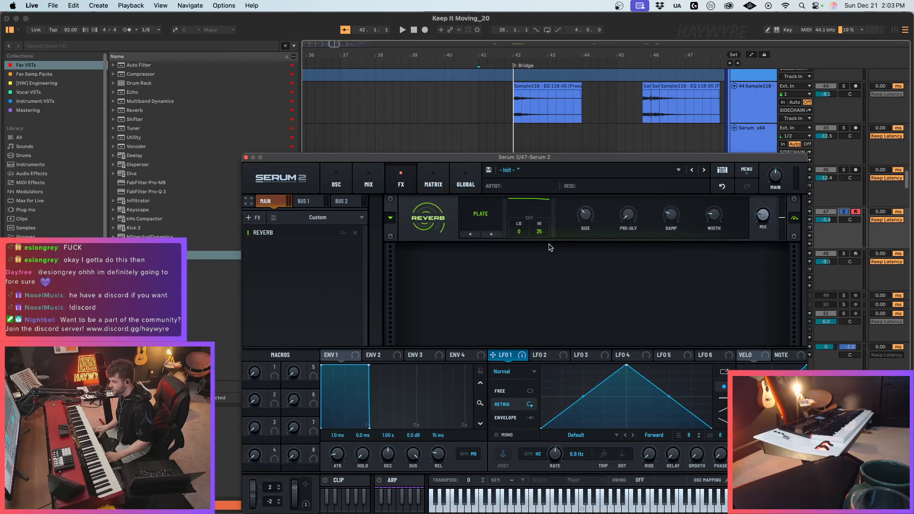
Step: Play the reverberated part, unsolo the 47 Serum 2 track, and move the plugin window clear of its clip
key("space")
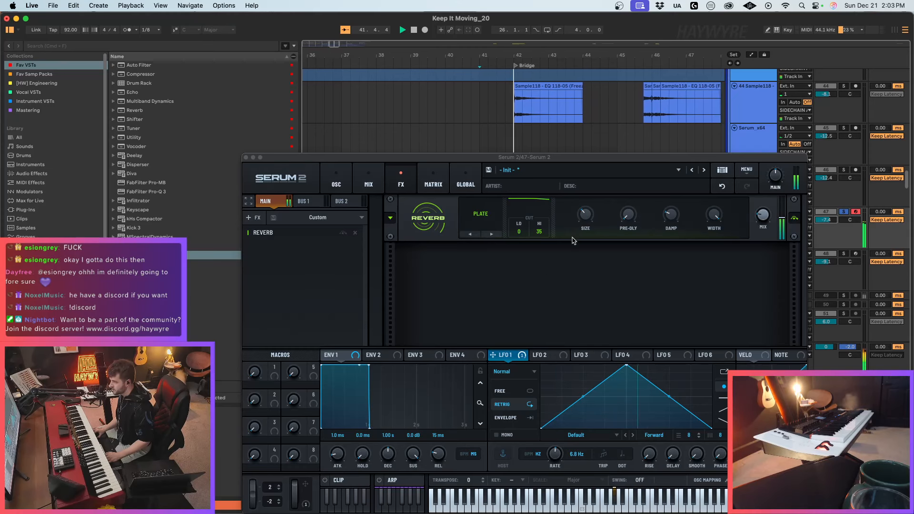
left_click(843, 211)
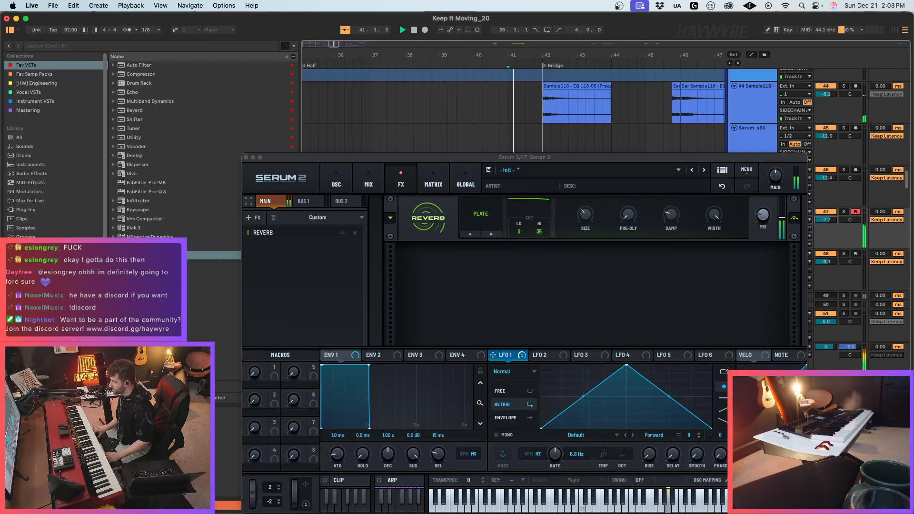
left_click_drag(247, 160, 275, 299)
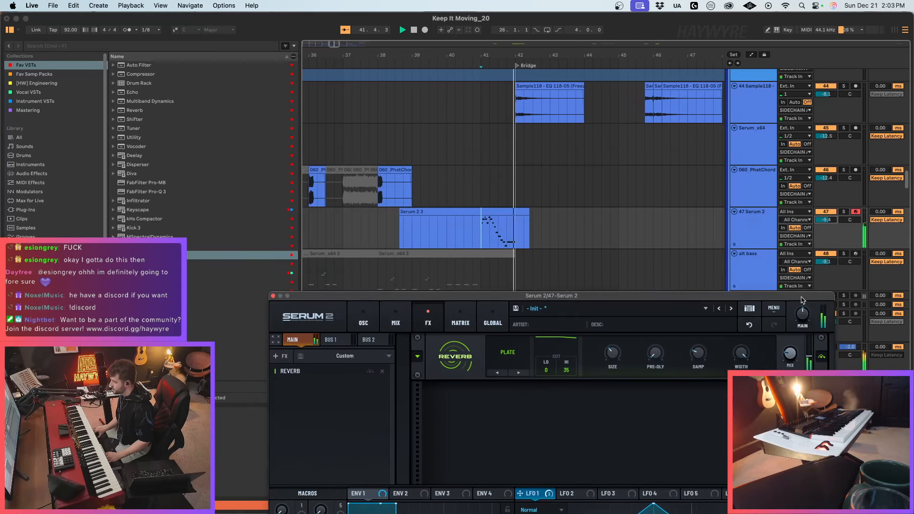
Step: Close the Serum 2 plug-in window and solo the cello1 track to audition its clips in the Bridge
left_click(273, 296)
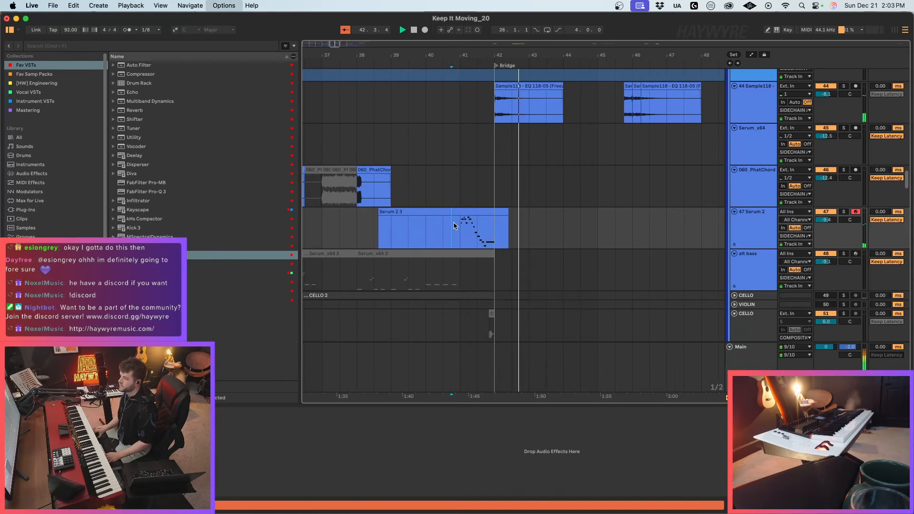
scroll(464, 226, "down", 4)
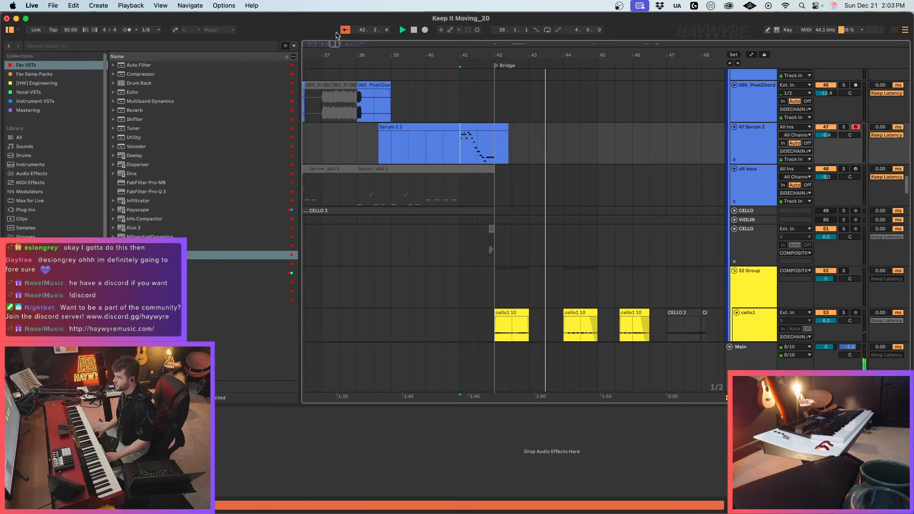
left_click_drag(336, 43, 335, 29)
scroll(540, 227, "down", 5)
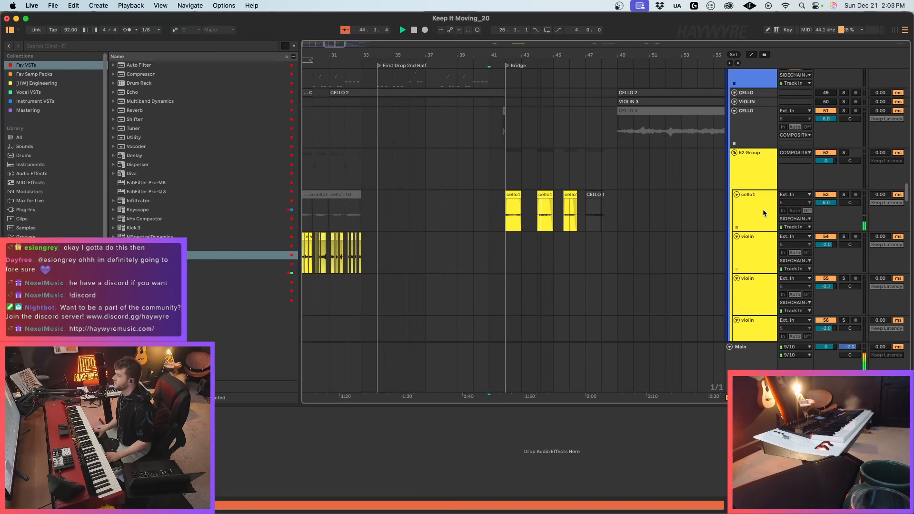
left_click(440, 252)
left_click(502, 227)
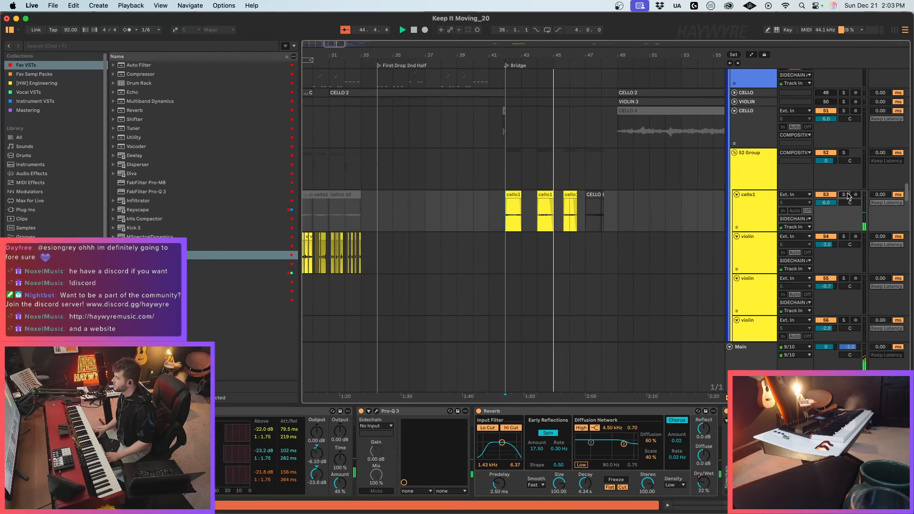
left_click(846, 195)
left_click(541, 230)
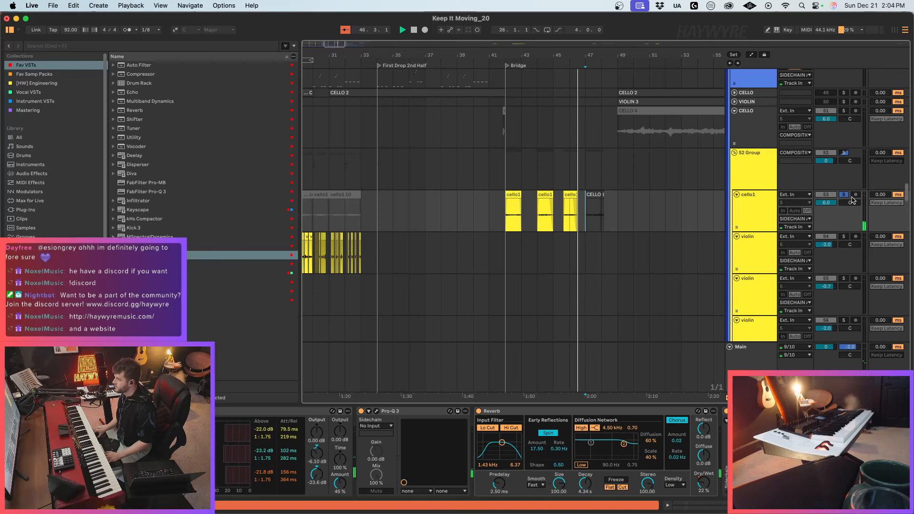
key("minus")
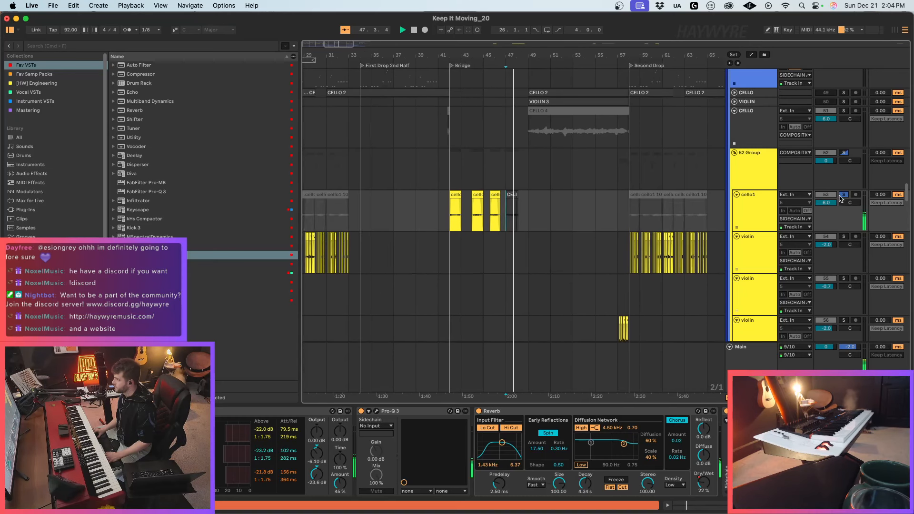
Step: Solo the Kontakt and SWAM Cello 3 tracks and play their frozen clips from the start of the Bridge
scroll(576, 202, "down", 8)
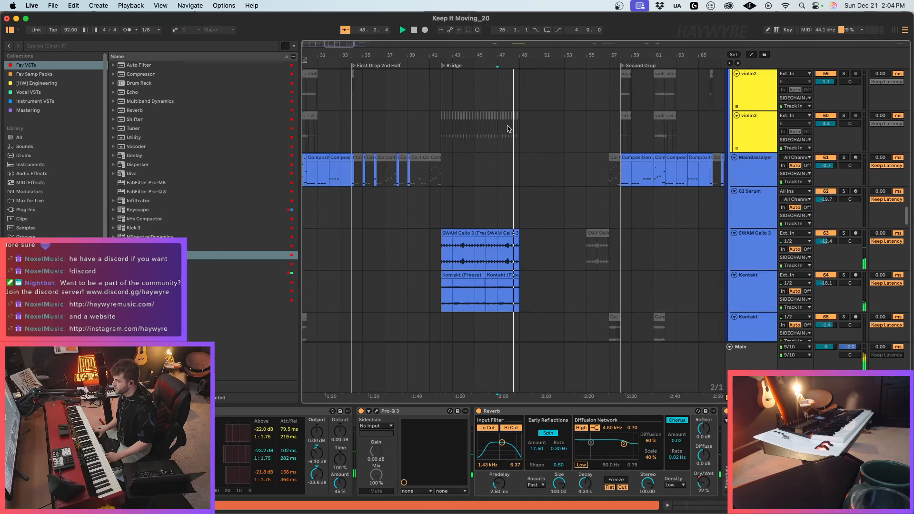
left_click(508, 128)
scroll(437, 252, "down", 2)
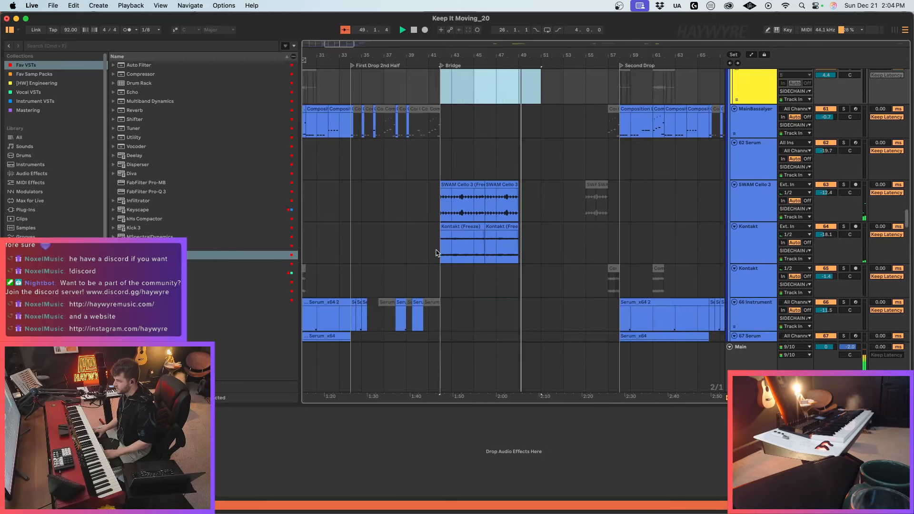
left_click(441, 260)
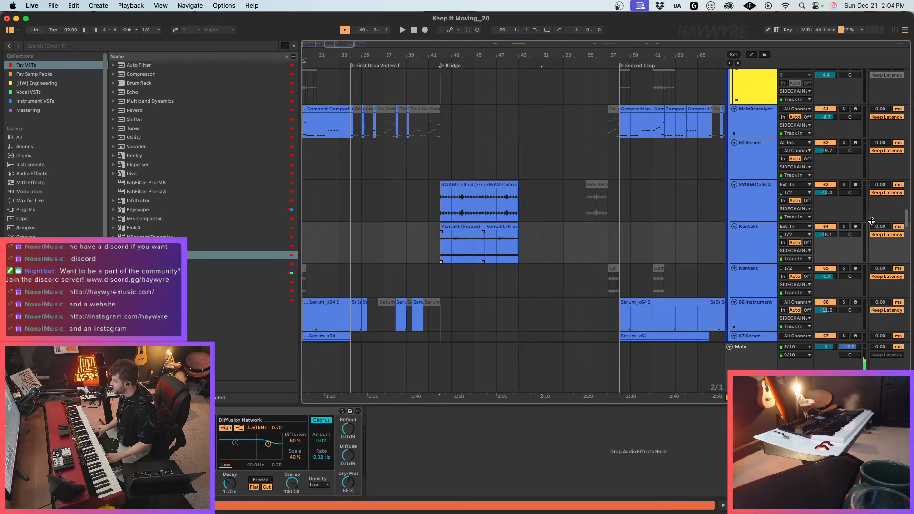
left_click(844, 227)
key("space")
left_click(845, 185, "super")
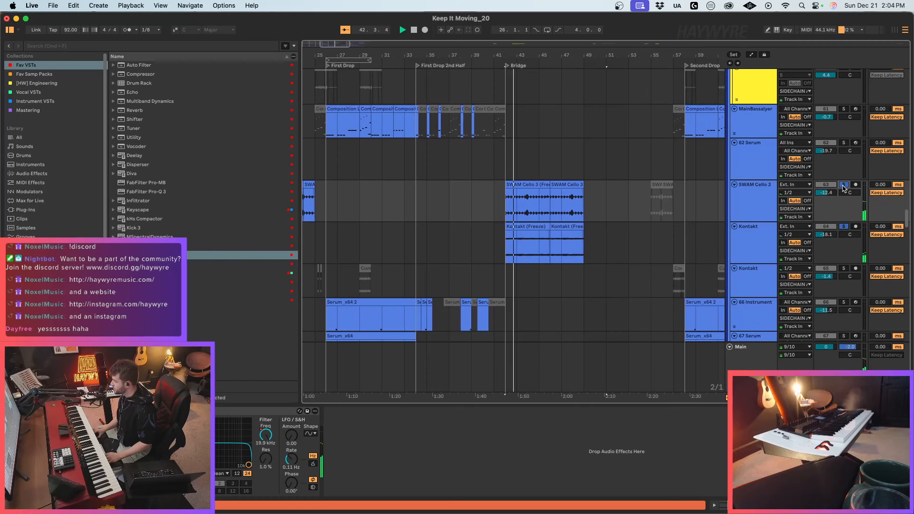
left_click(845, 185)
Step: Solo the getar track to audition its Bridge hits, and review the remaining tracks down to the sidechain tracks
scroll(562, 270, "down", 5)
scroll(562, 269, "down", 8)
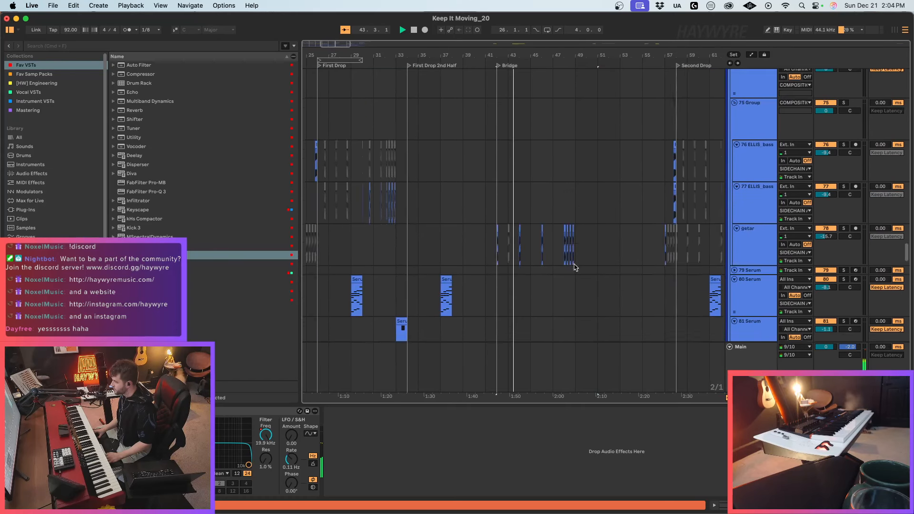
left_click(843, 115)
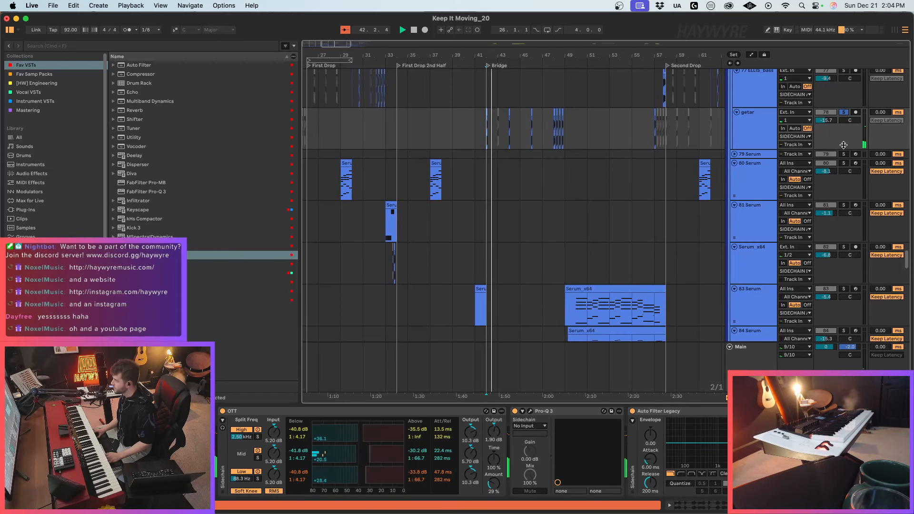
scroll(576, 247, "down", 5)
scroll(583, 245, "down", 15)
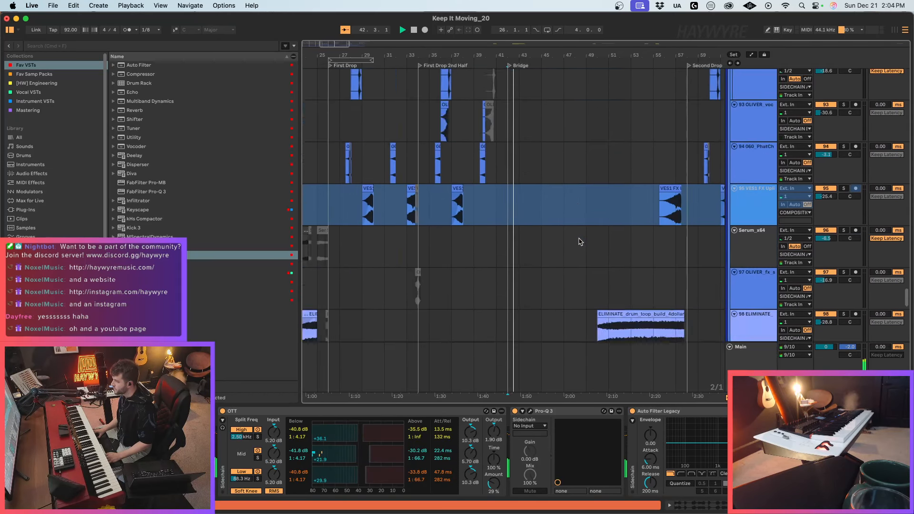
scroll(906, 312, "down", 5)
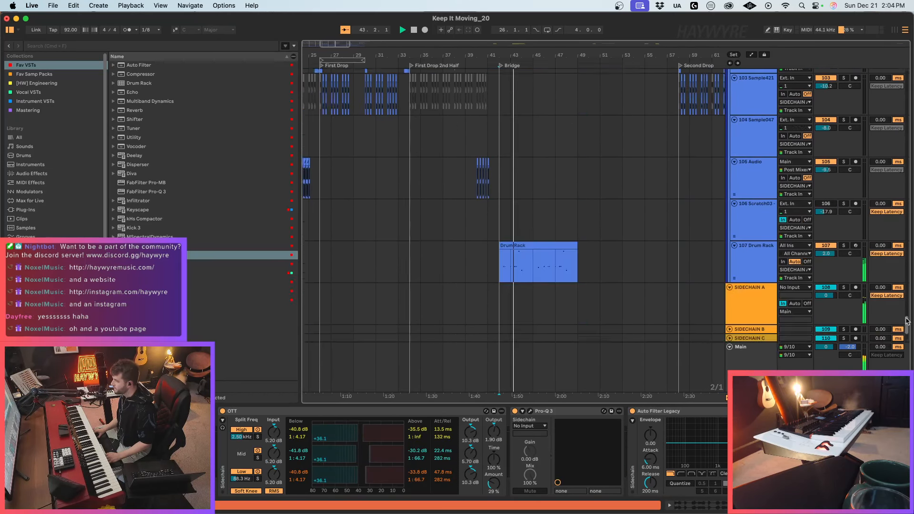
Step: Select the Bridge clips on the 44 Sample118 track and play them soloed
left_click_drag(910, 324, 910, 168)
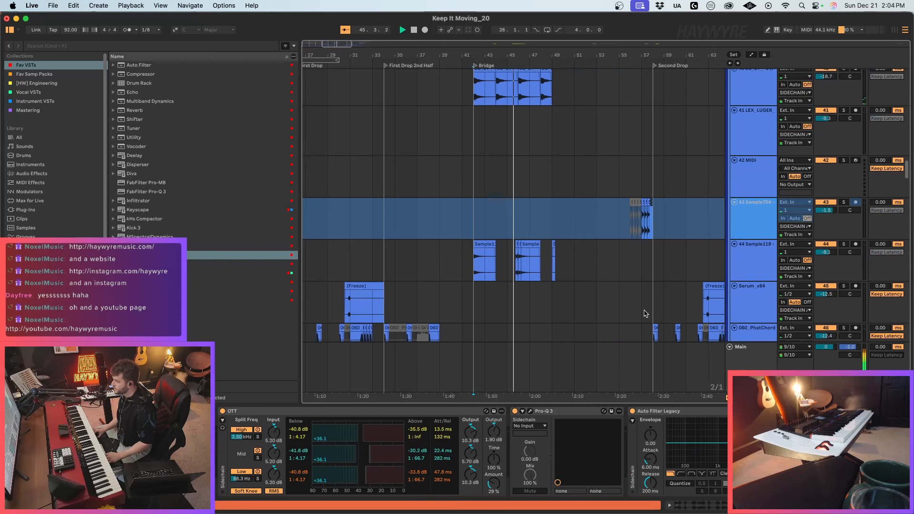
left_click_drag(618, 268, 581, 270)
left_click(845, 243)
key("space")
key("space")
key("space")
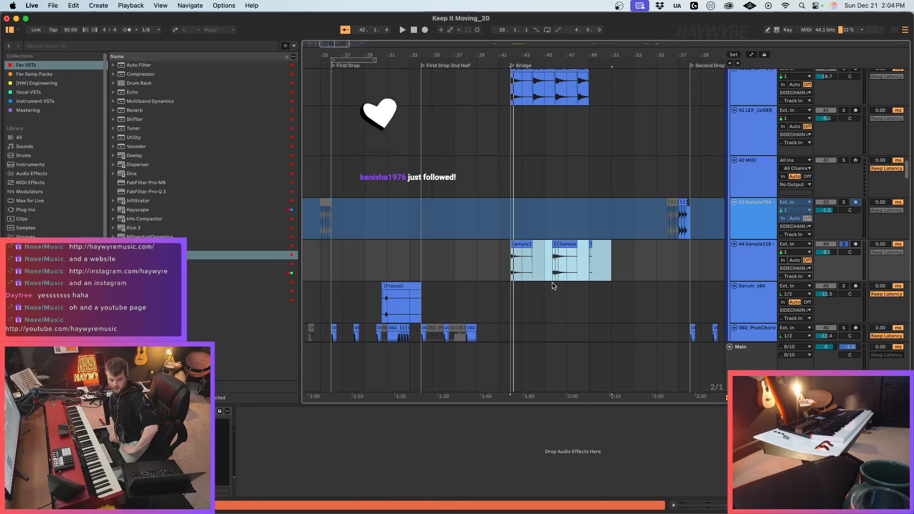
key("space")
Step: Solo the 40 JC_ET track, select its four Bridge clips and play them
scroll(756, 202, "up", 3)
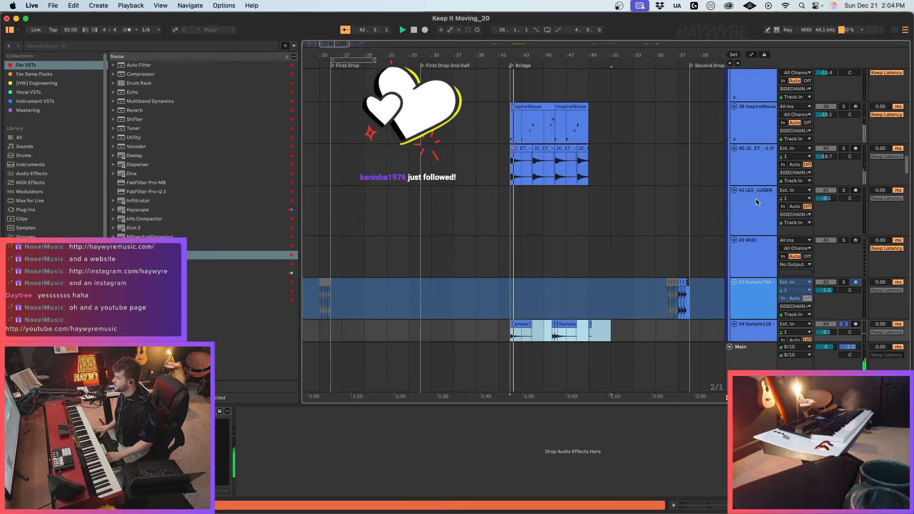
left_click(844, 148)
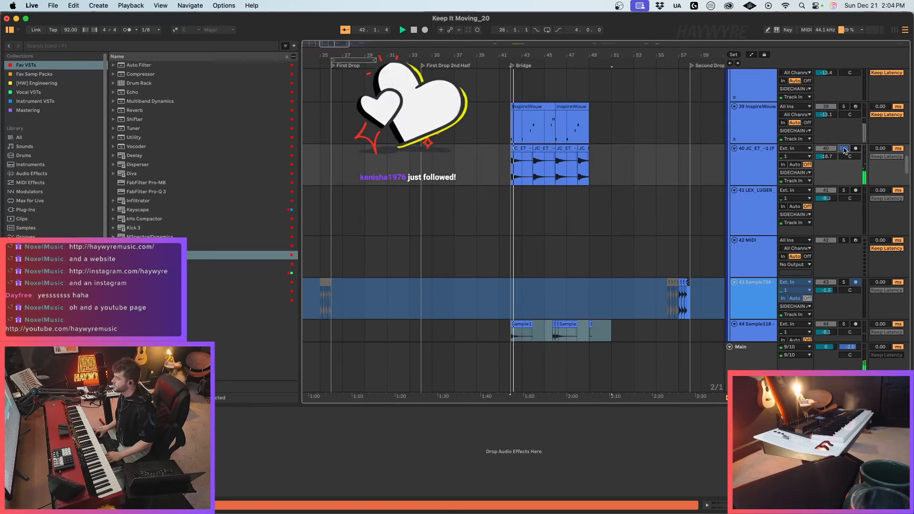
left_click_drag(698, 164, 550, 155)
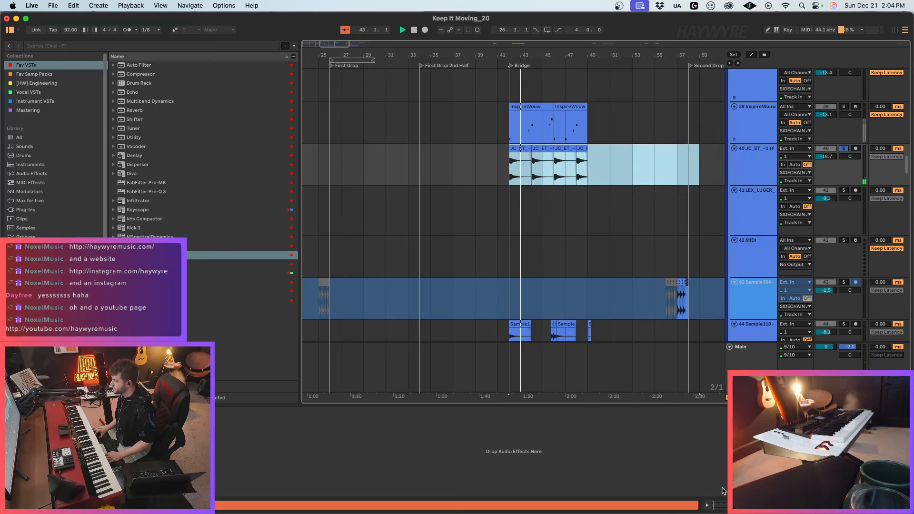
key("space")
key("space")
Step: Reset the pitch of the four selected JC_ET clips to 0 semitones and close the clip editor
left_click(719, 505)
left_click(264, 190)
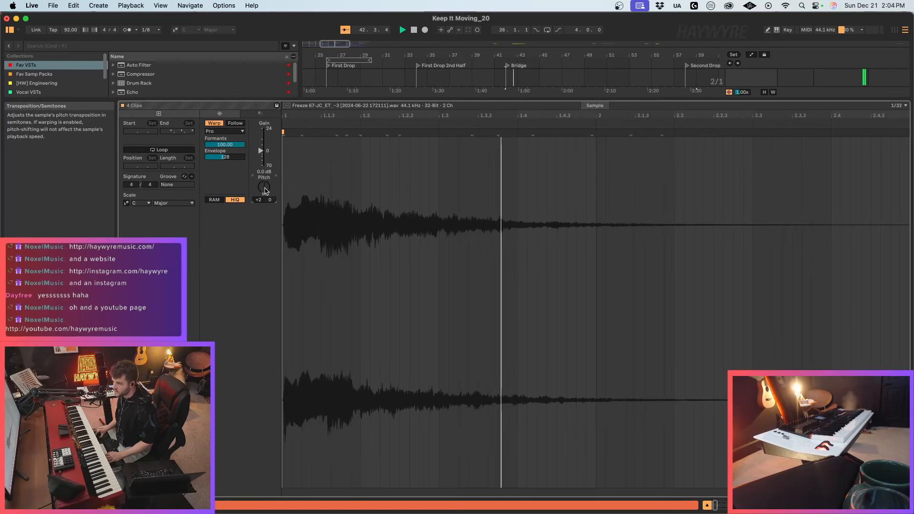
double_click(265, 190)
left_click(284, 127)
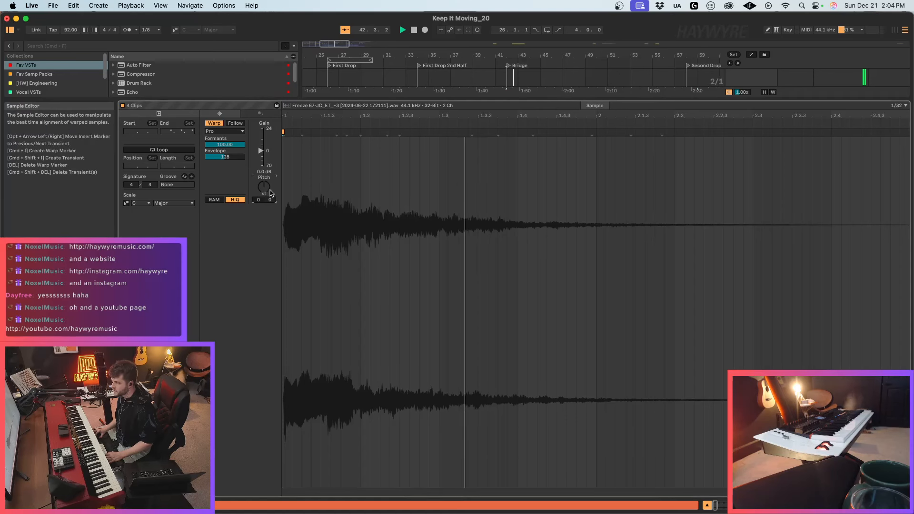
left_click(713, 505)
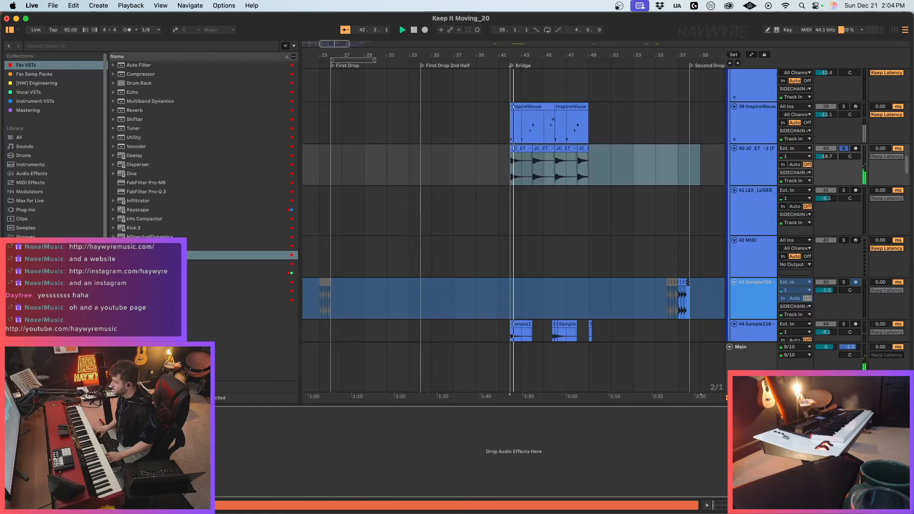
Step: Play the Bridge without solo and check the InspireWouw and Serum_x64 clips above the JC_ET track
scroll(656, 211, "up", 3)
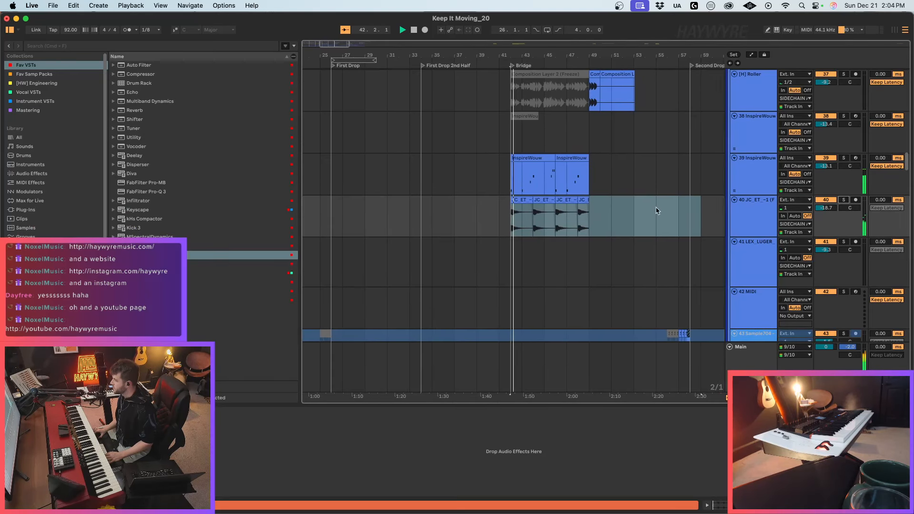
scroll(656, 210, "up", 3)
left_click(571, 221)
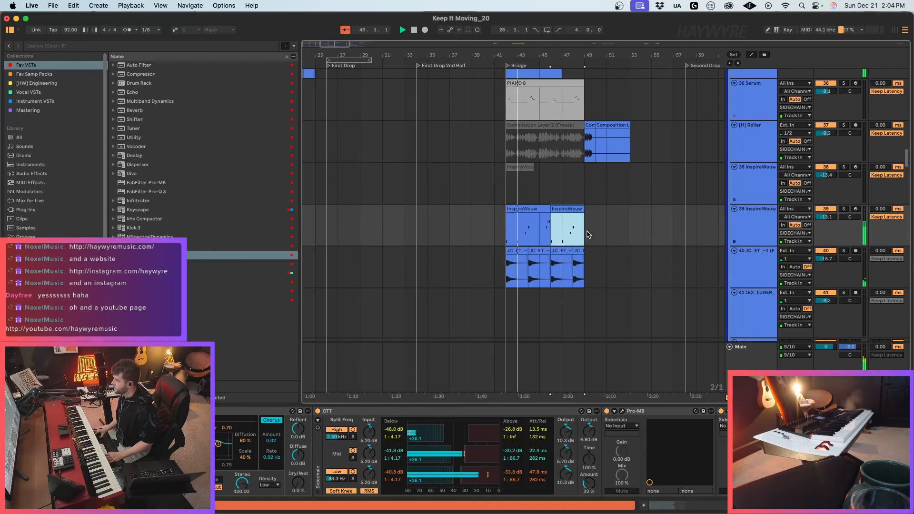
left_click(561, 148)
scroll(552, 200, "up", 7)
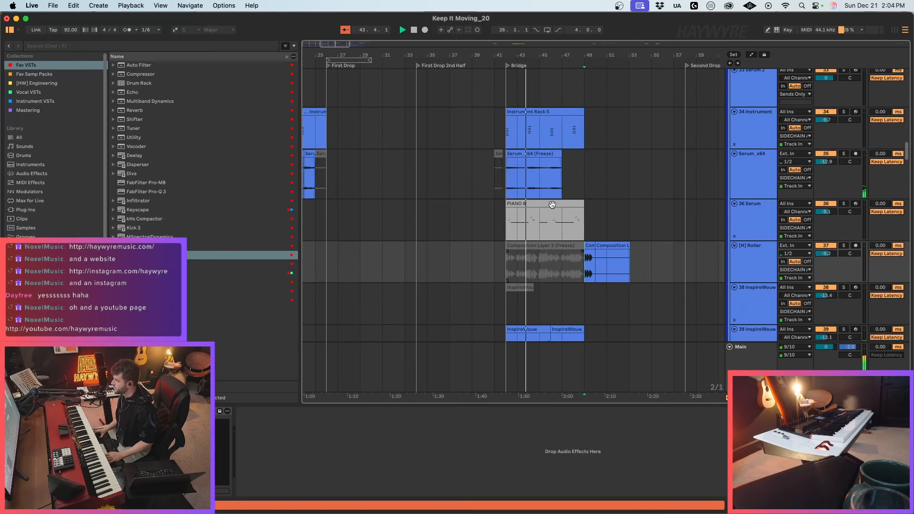
left_click(529, 191)
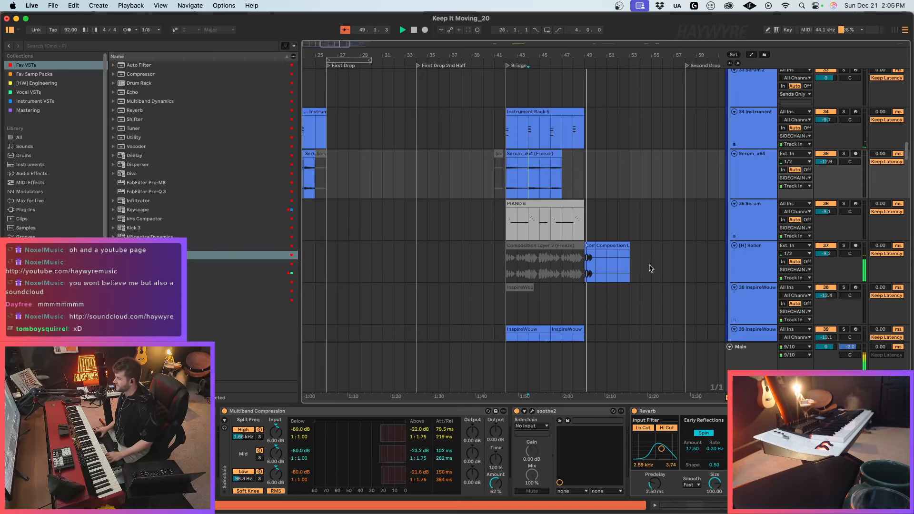
Step: Play the end of the Bridge from bar 48 and locate the PIANO tracks at the start of the arrangement
left_click(629, 305)
left_click(583, 225)
scroll(577, 231, "up", 15)
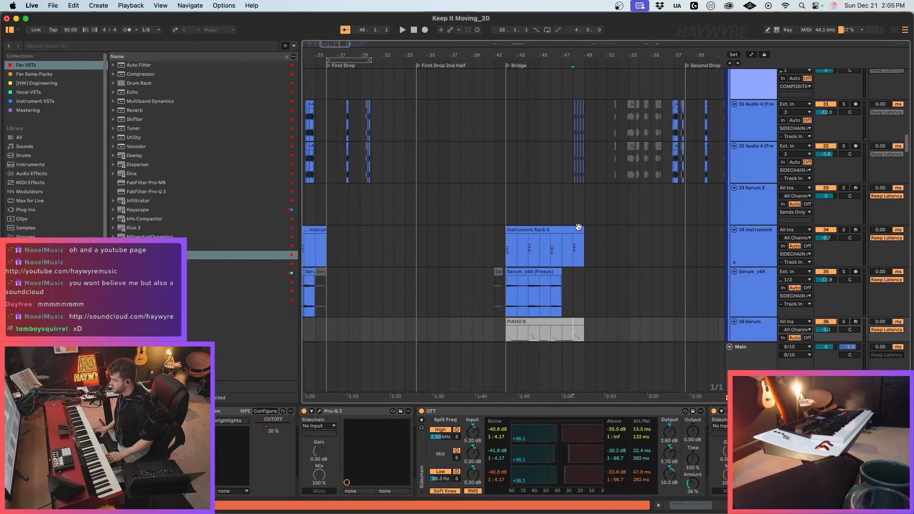
scroll(566, 245, "up", 12)
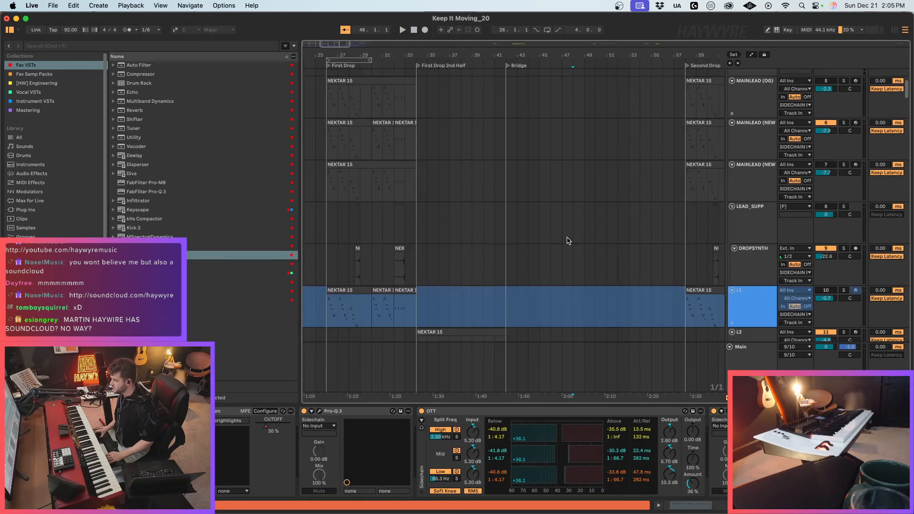
left_click(568, 238)
key("space")
scroll(567, 238, "up", 4)
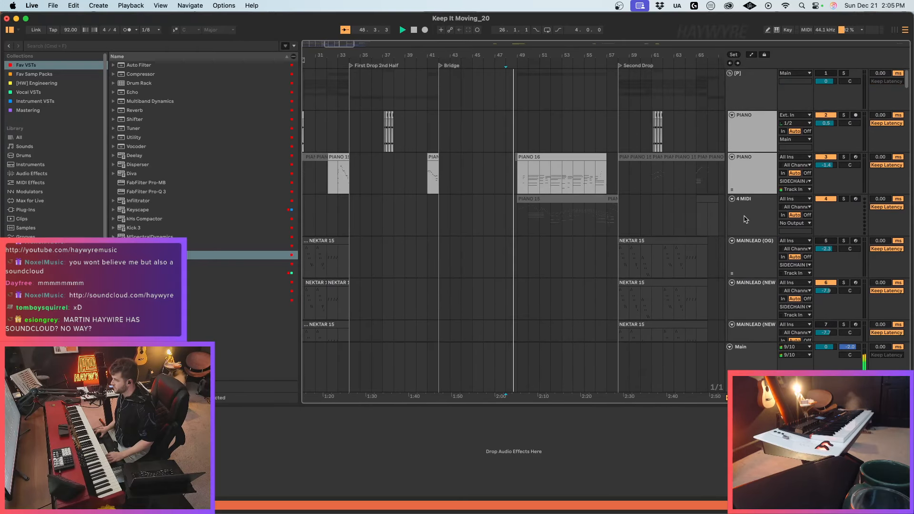
Step: Play the arrangement from bar 49, at the start of the PIANO 16 clip
key("space")
left_click(518, 183)
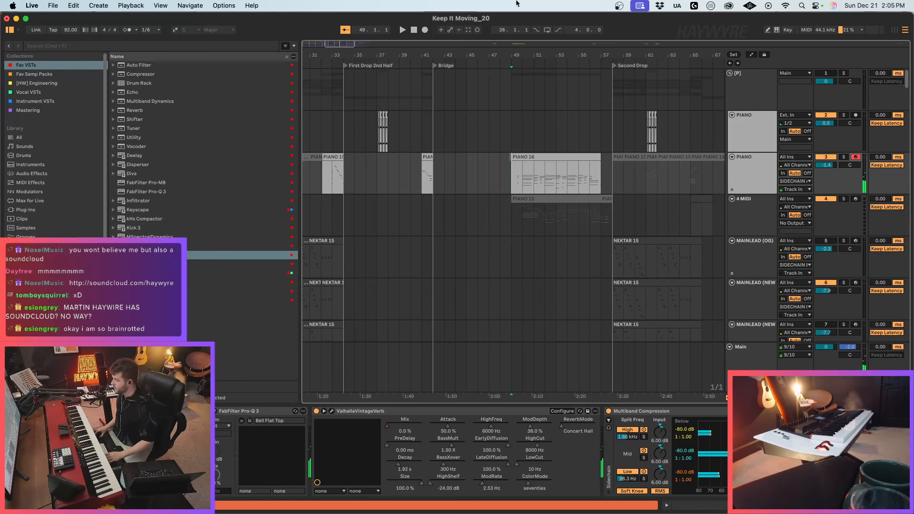
key("space")
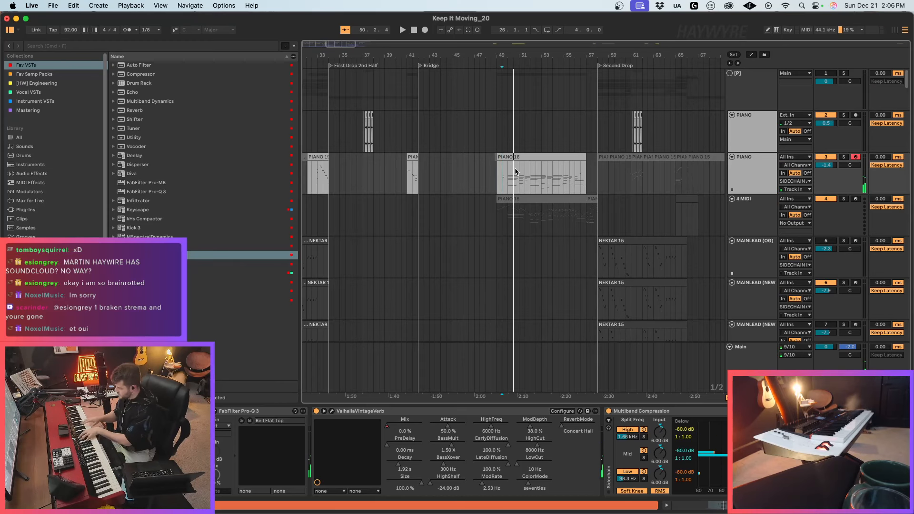
key("space")
Step: Select the PIANO 16 section from bar 49 up to the Second Drop, play it and solo the 83 Serum track
left_click_drag(506, 184, 602, 187)
scroll(601, 204, "down", 20)
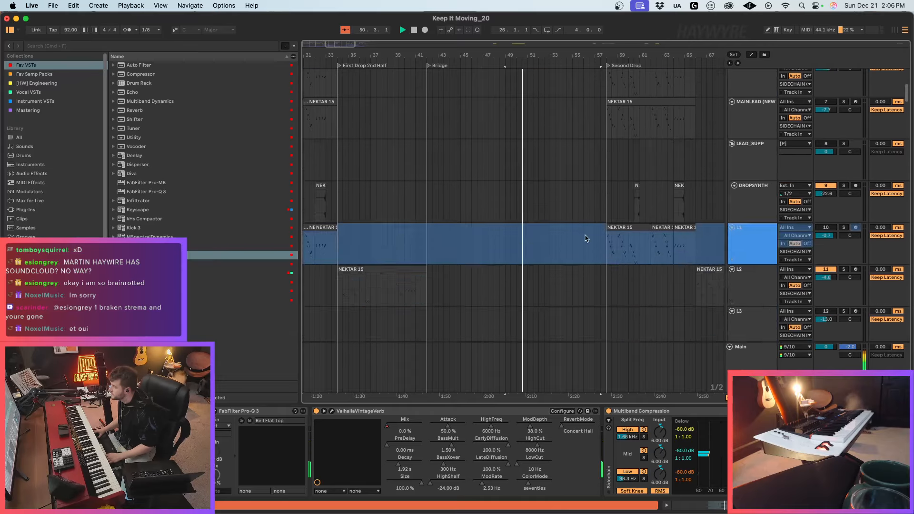
scroll(595, 245, "down", 20)
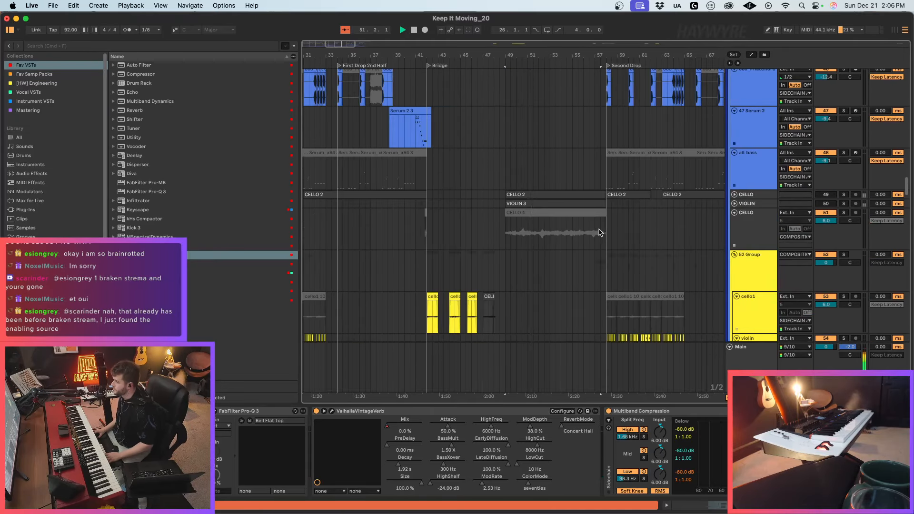
scroll(602, 228, "down", 20)
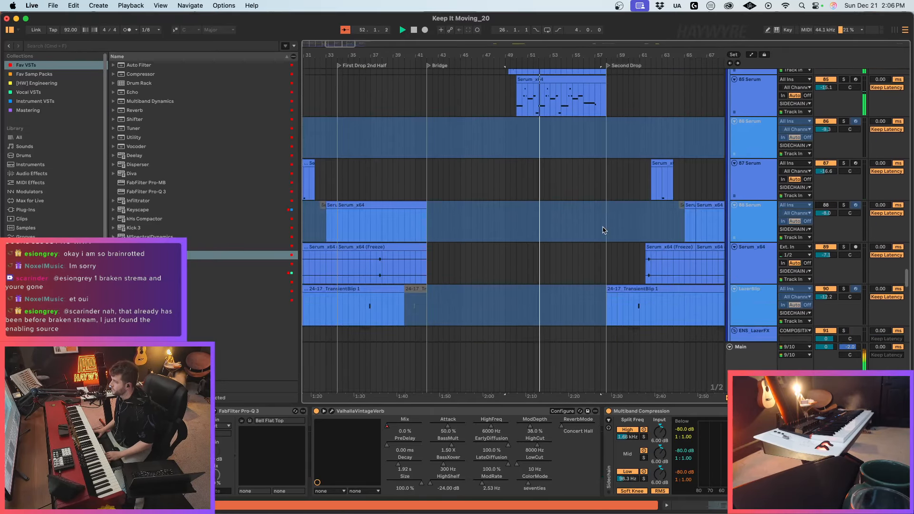
scroll(599, 220, "up", 1)
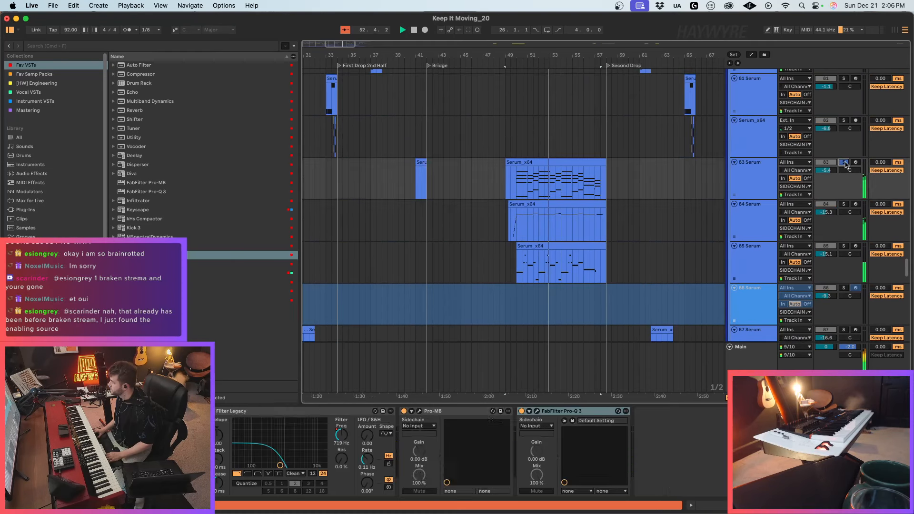
Step: Adjust the low-cut band in FabFilter Pro-Q 3 on the soloed 83 Serum track
left_click(844, 162)
left_click(537, 412)
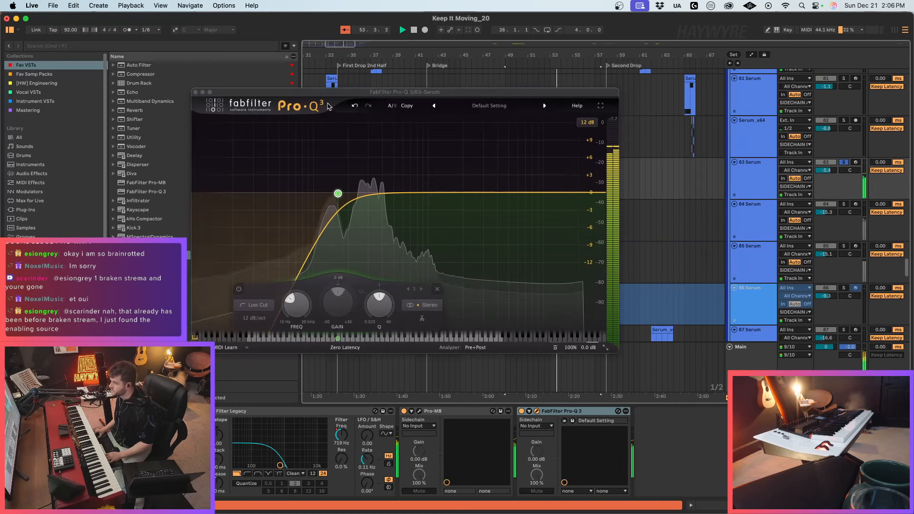
left_click_drag(338, 193, 341, 198)
left_click(341, 193, "alt+shift")
left_click(196, 92)
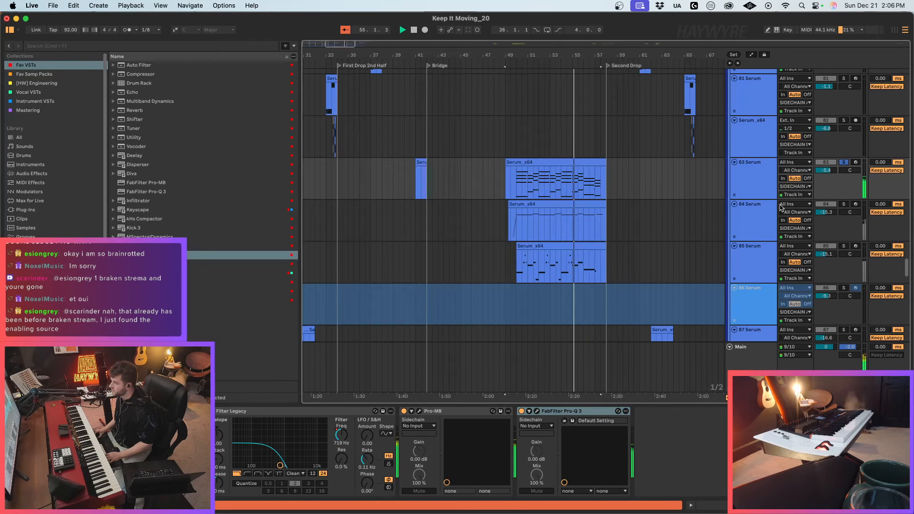
Step: Solo the 85 Serum track, lower its volume to -21.0 dB and solo 84 Serum along with it
left_click(843, 246)
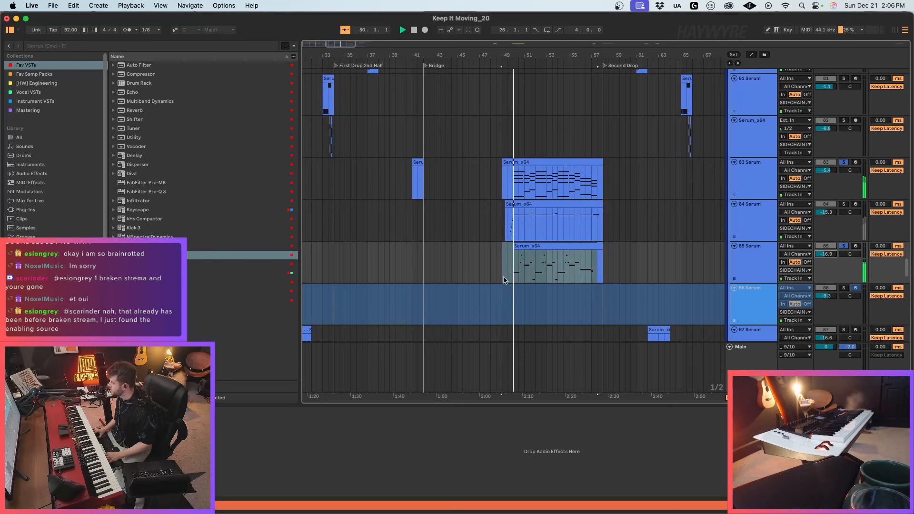
left_click_drag(821, 255, 821, 266)
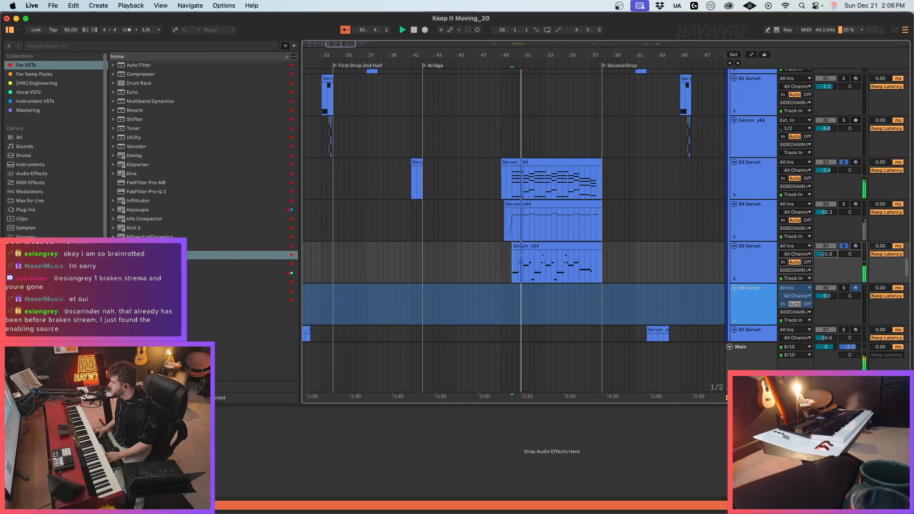
left_click(844, 204)
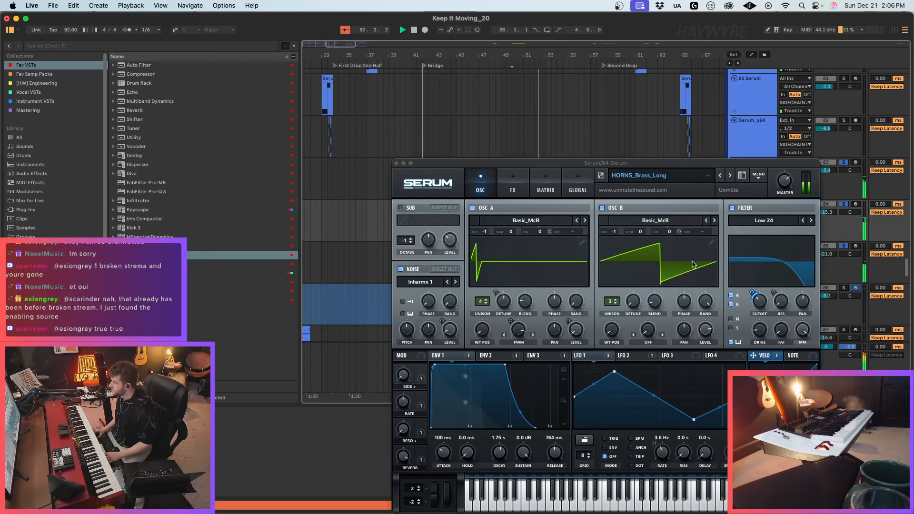
Step: Examine the oscillators and effects chain of the HORNS_Brass_Long patch in Serum on the 84 Serum track
mouse_move(761, 309)
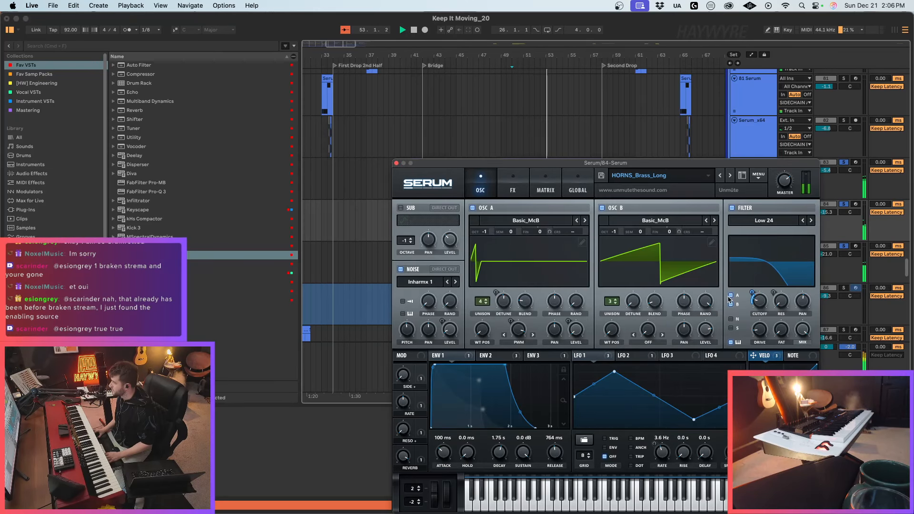
left_click(501, 173)
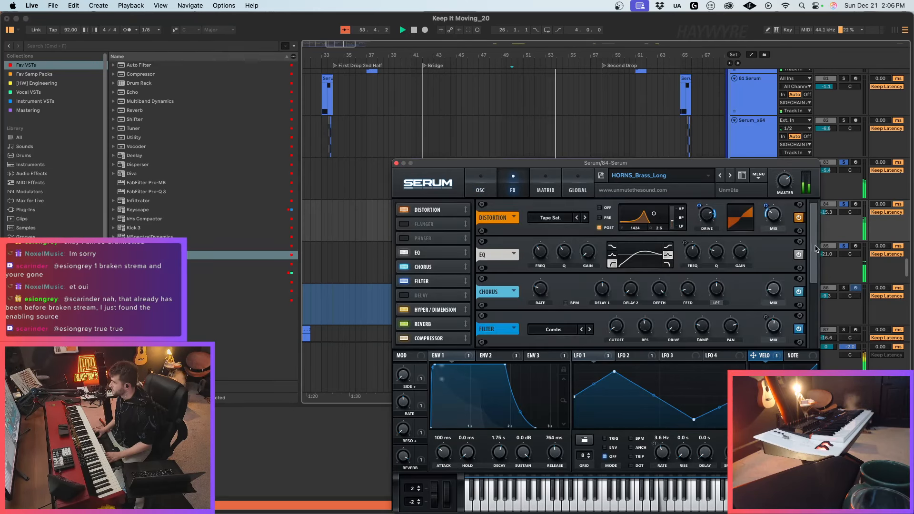
left_click_drag(815, 249, 772, 314)
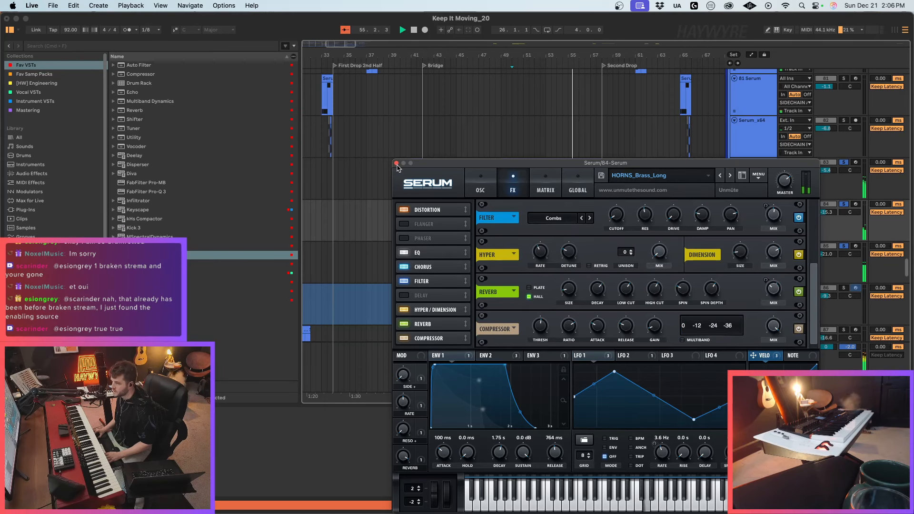
Step: Add ValhallaVintageVerb to the 84 Serum track, set its mix to 29.2% and adjust its decay while replaying the section
left_click(143, 291)
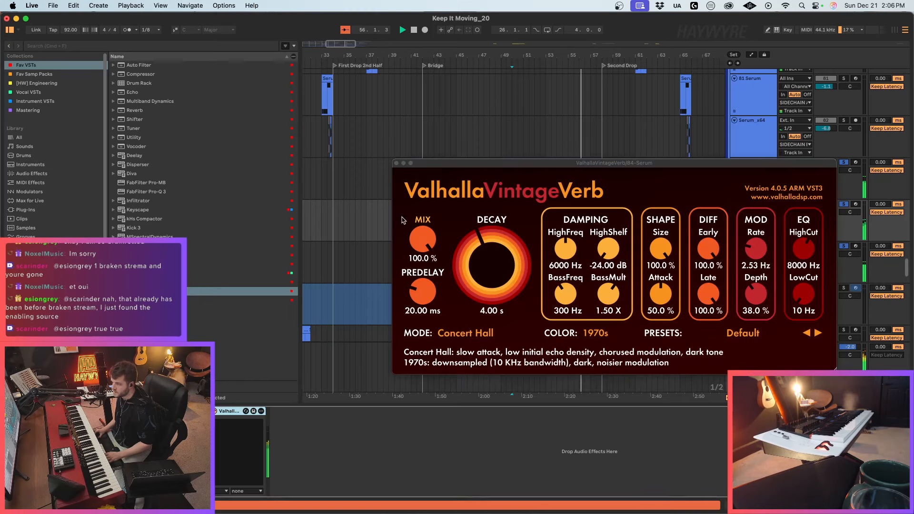
left_click_drag(422, 240, 419, 324)
key("space")
key("space")
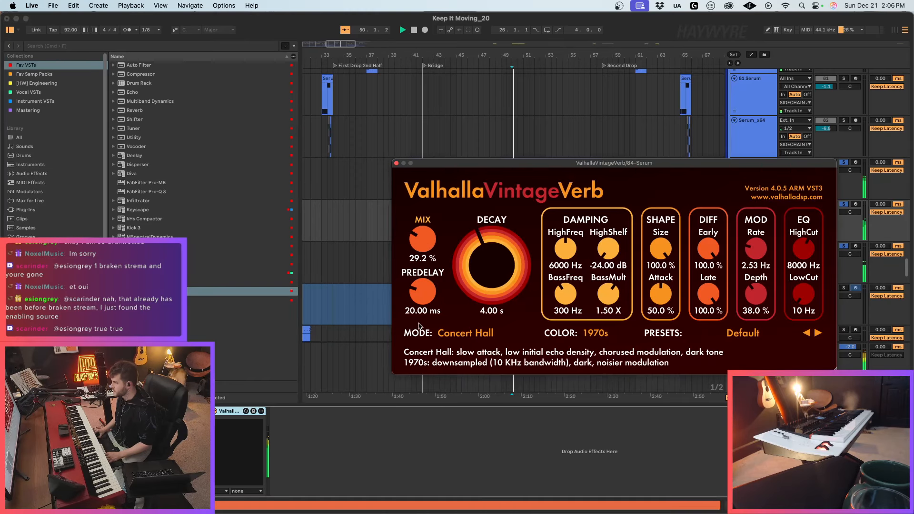
left_click_drag(485, 273, 486, 241)
left_click(396, 163)
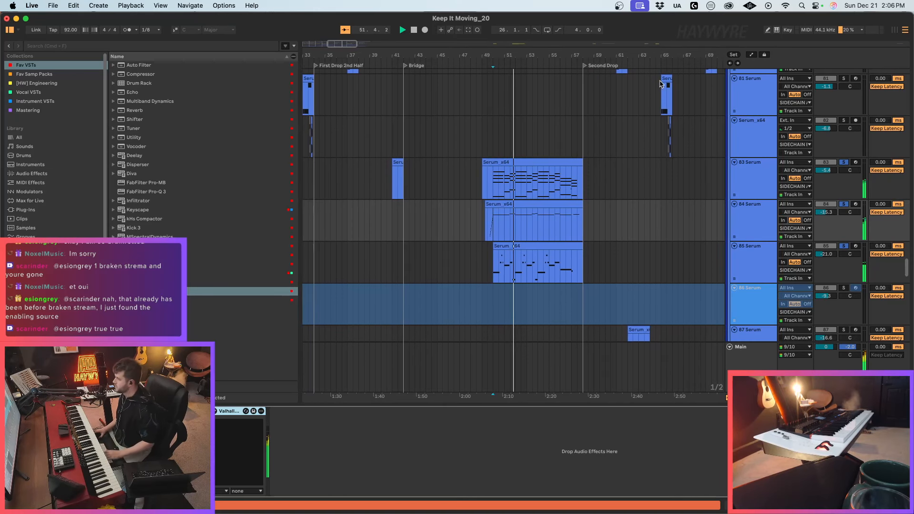
Step: Solo the PIANO track to hear it with the Serum parts up to the Second Drop, clear the solos and stop playback
scroll(648, 177, "up", 10)
left_click_drag(905, 251, 906, 76)
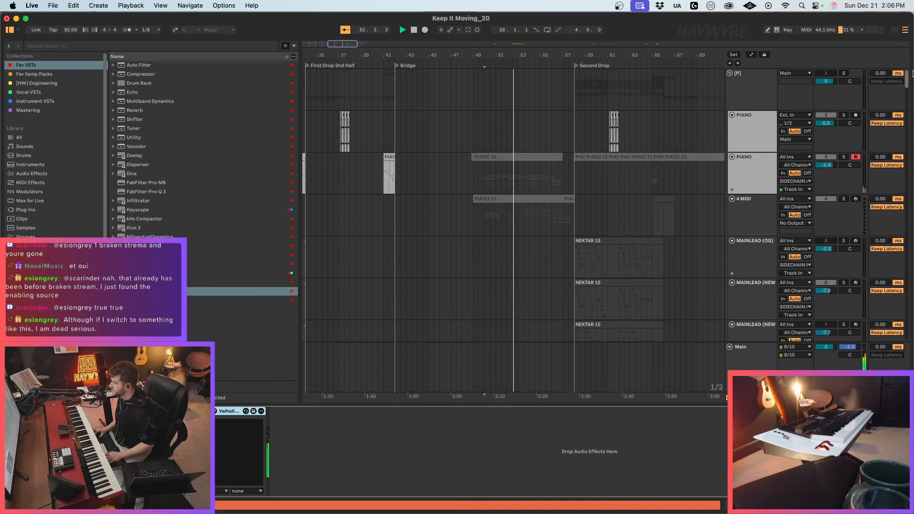
left_click(844, 157)
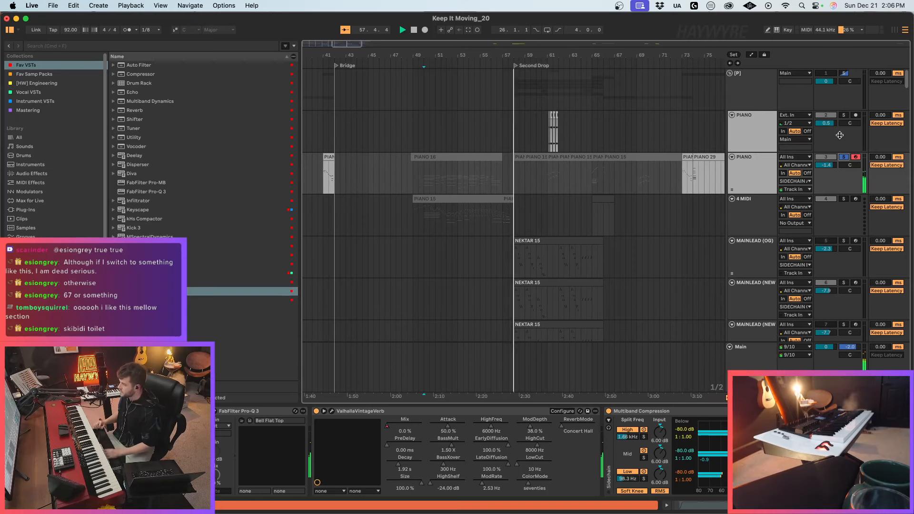
left_click(843, 157)
key("space")
left_click(607, 224)
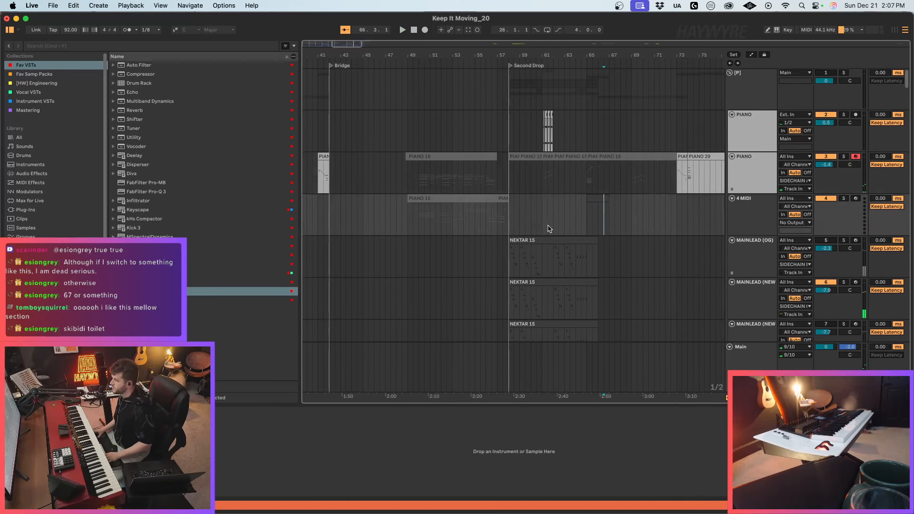
Step: Trim the beginnings of the 83 and 84 Serum clips in the Bridge so both start at 49.3, and play from there
scroll(514, 246, "down", 8)
scroll(514, 246, "down", 20)
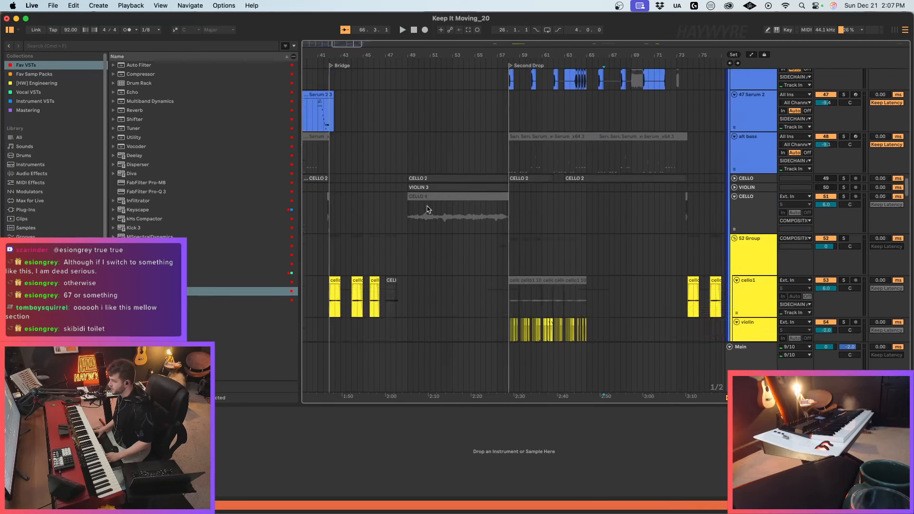
scroll(432, 219, "down", 12)
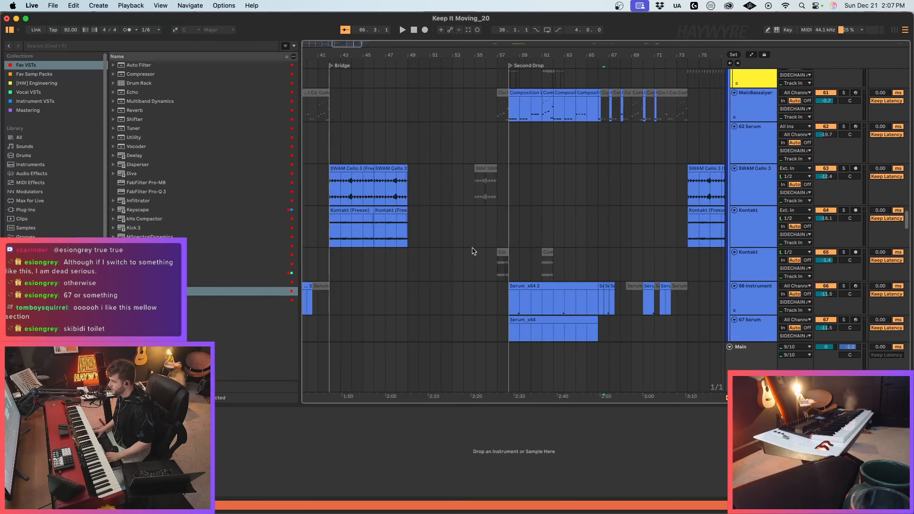
scroll(478, 235, "down", 15)
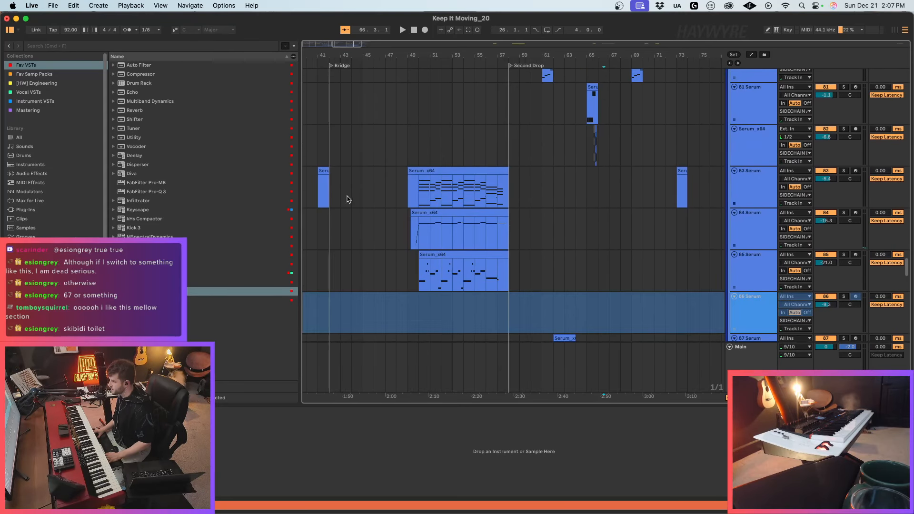
left_click(419, 195)
left_click_drag(336, 46, 340, 60)
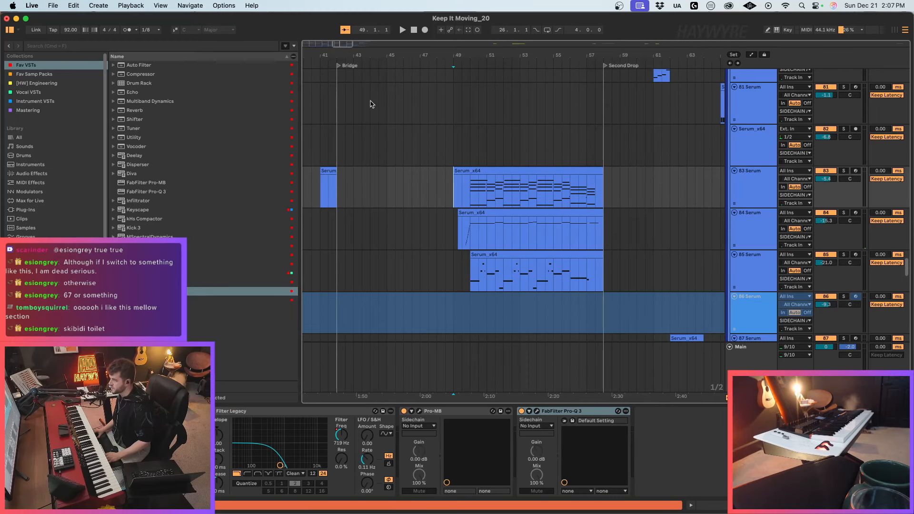
scroll(480, 203, "down", 1)
left_click_drag(464, 212, 423, 121)
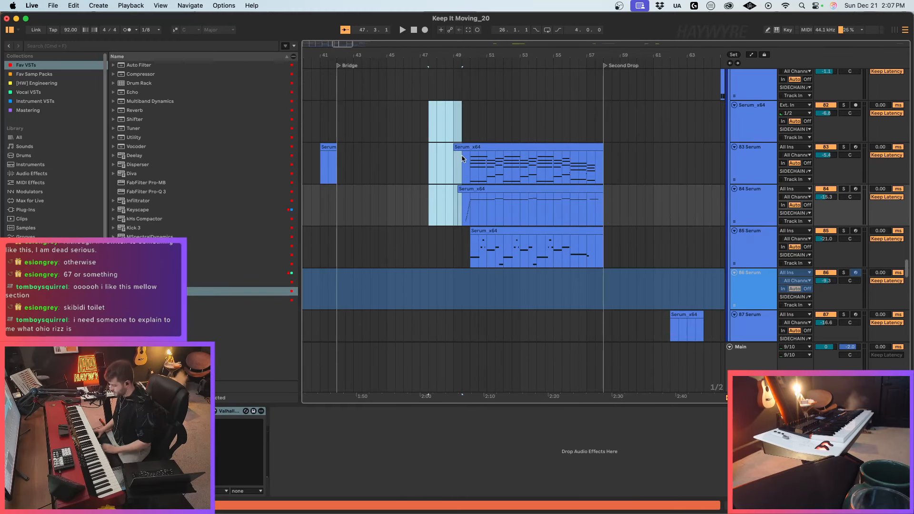
left_click(487, 220)
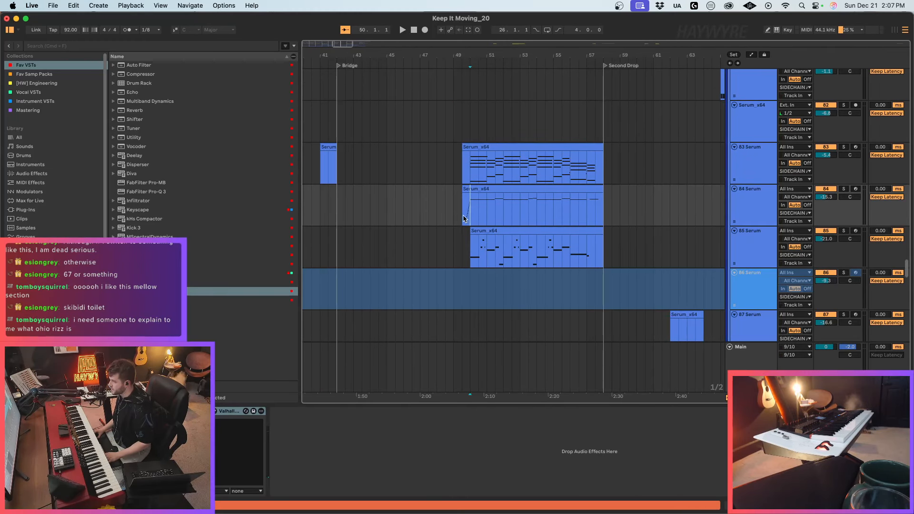
key("space")
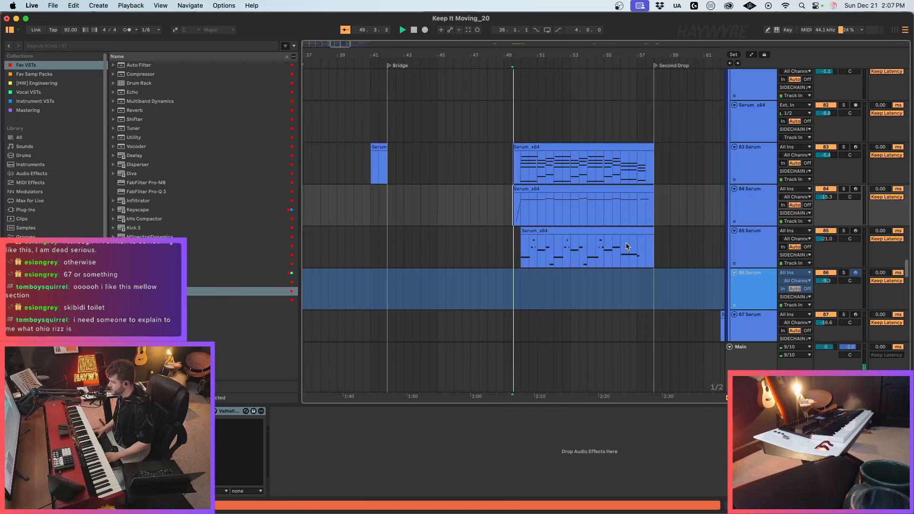
Step: Select the 83 Serum track and play the arrangement from about bar 46, ahead of the Serum clips
left_click(735, 175)
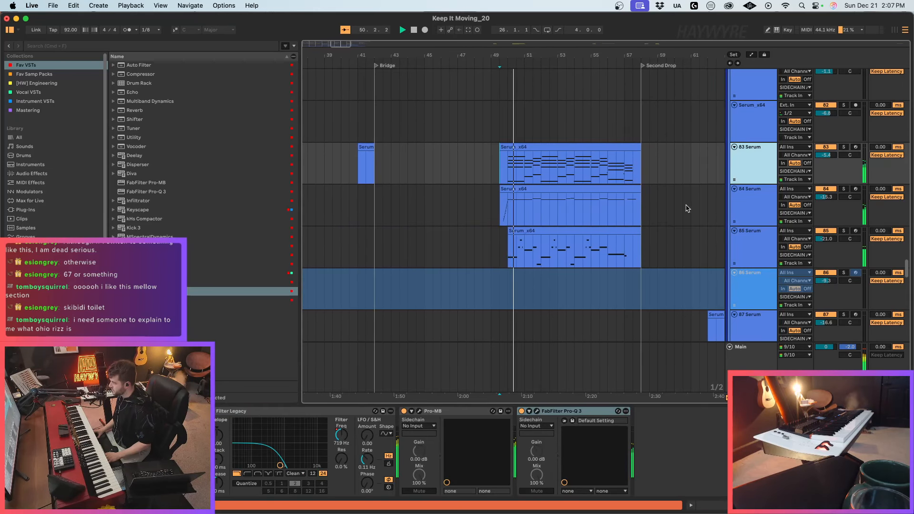
scroll(685, 203, "up", 3)
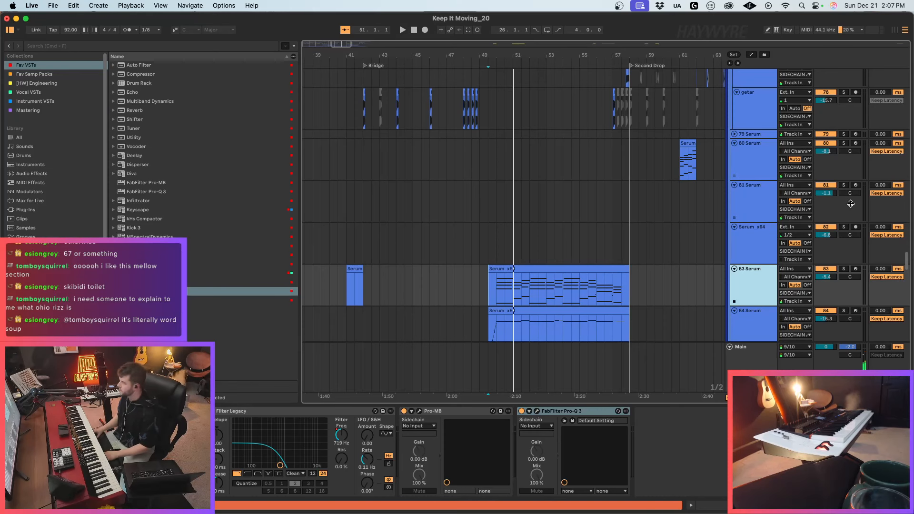
left_click(471, 235)
key("space")
left_click(462, 230)
key("space")
key("space")
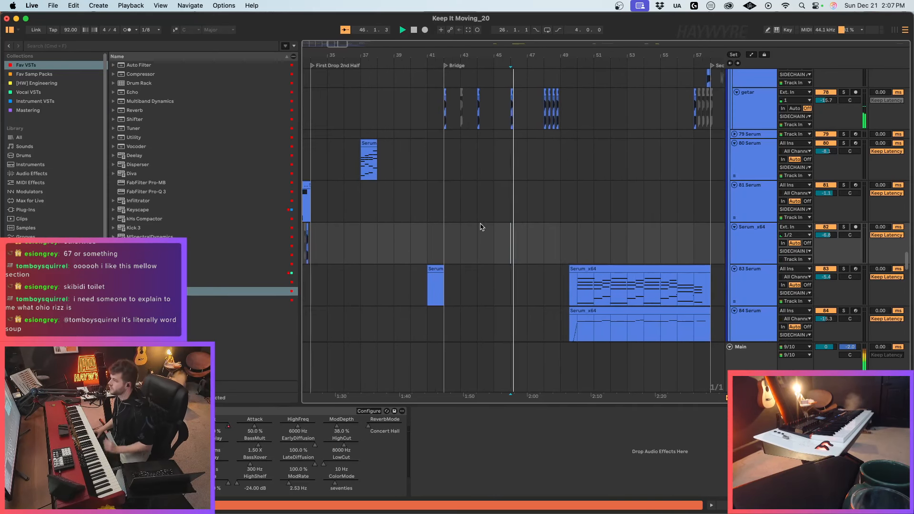
Step: Look through the tracks from the Serum group up to InspireWouw and JC_ET while the part after the Second Drop plays
scroll(490, 219, "up", 3)
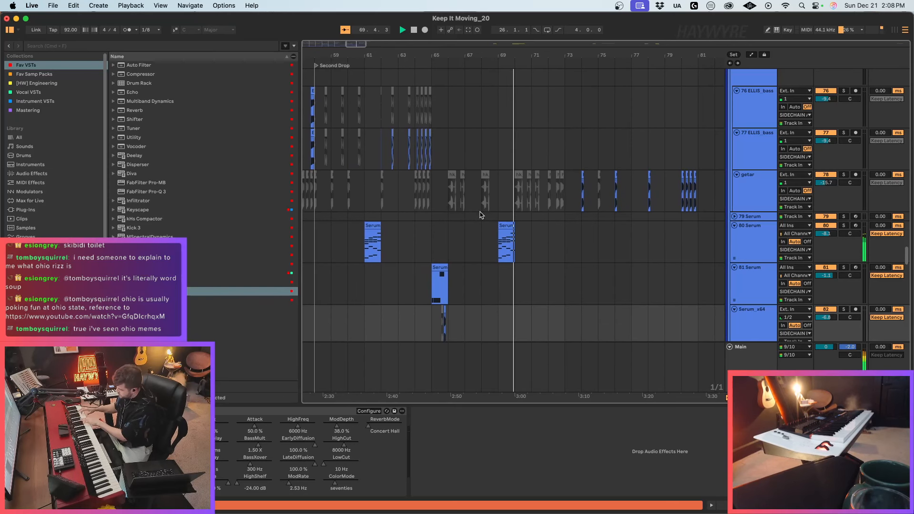
scroll(552, 190, "up", 5)
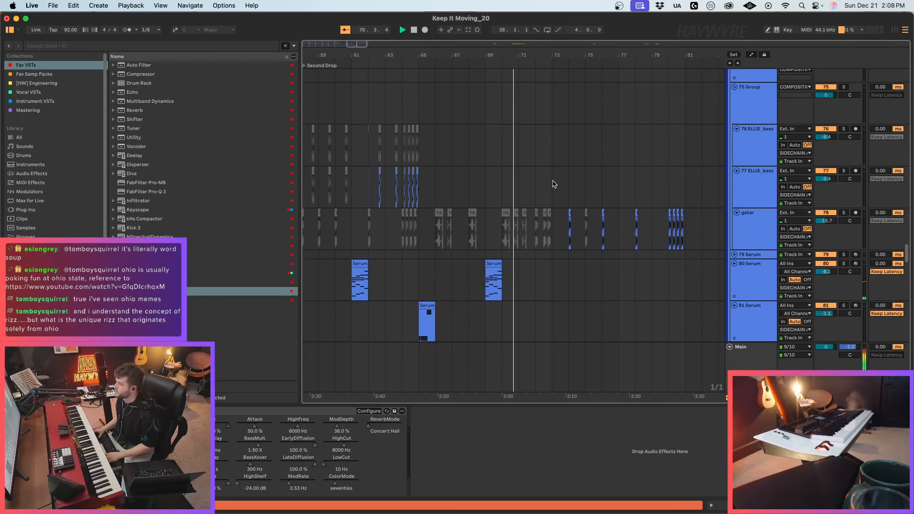
scroll(560, 202, "down", 3)
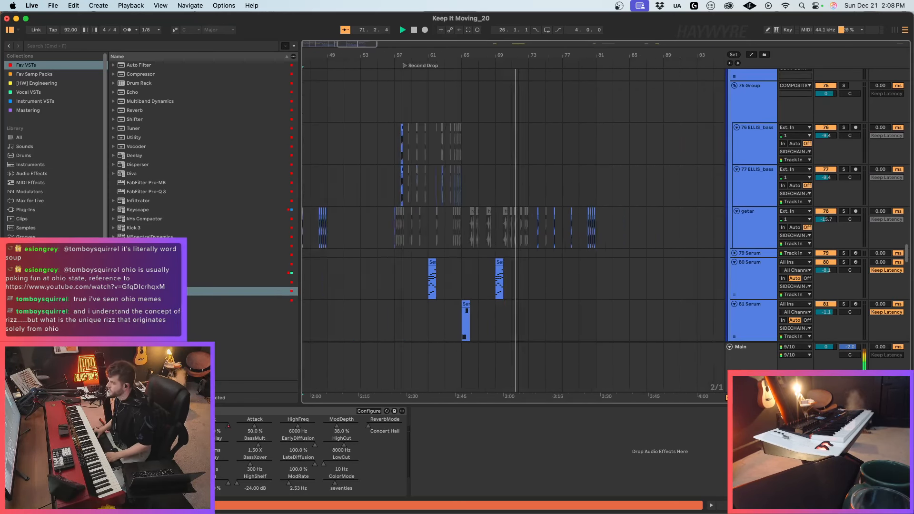
left_click_drag(497, 55, 497, 43)
scroll(380, 186, "down", 10)
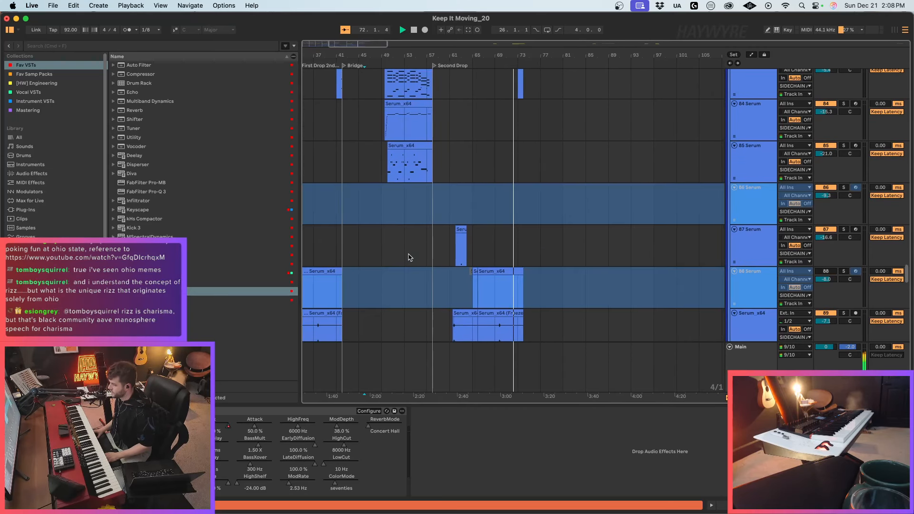
scroll(414, 243, "up", 15)
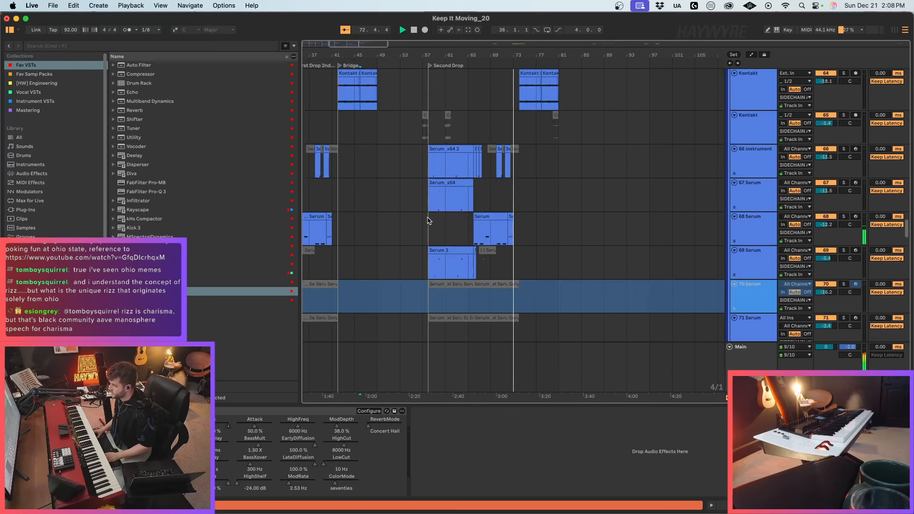
scroll(430, 221, "up", 10)
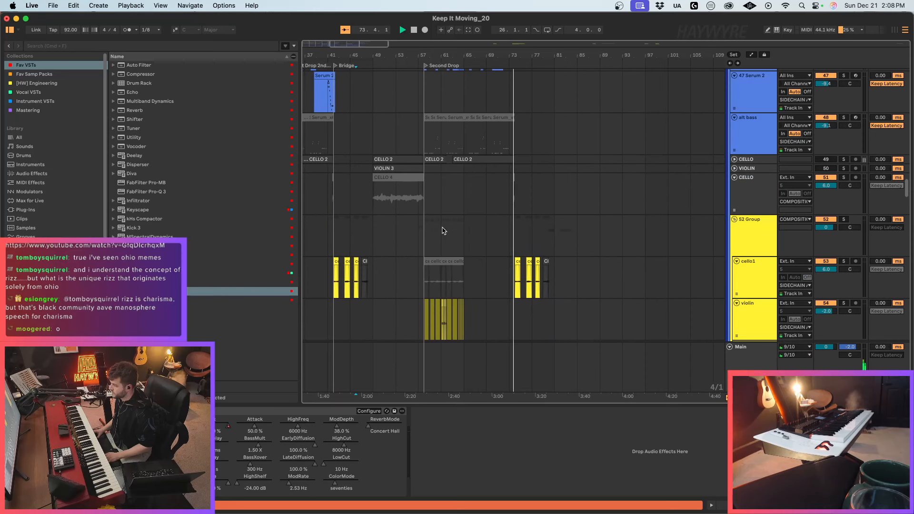
left_click_drag(376, 43, 383, 30)
scroll(575, 339, "up", 6)
scroll(576, 341, "up", 2)
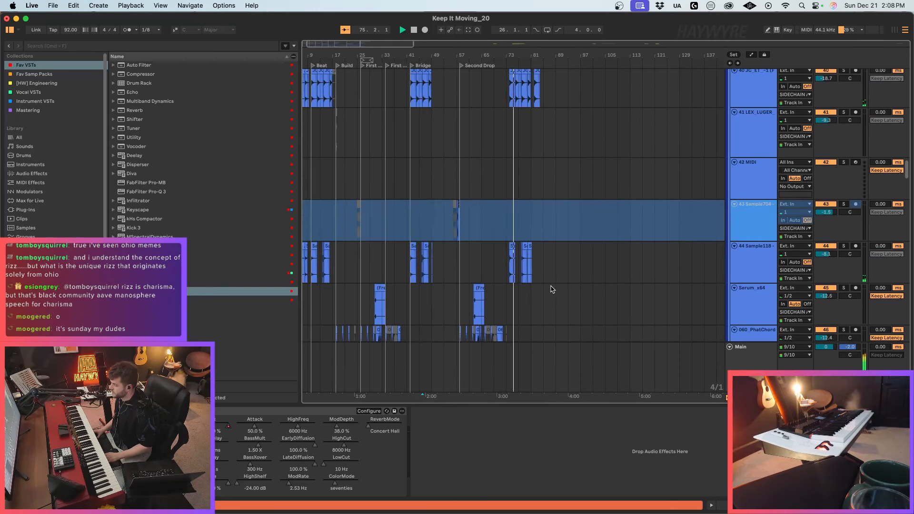
scroll(559, 284, "up", 3)
scroll(561, 276, "up", 4)
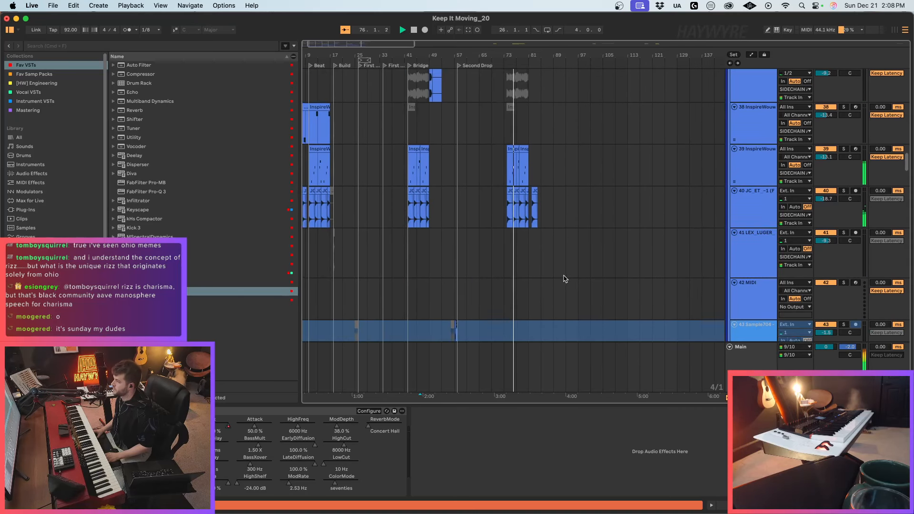
scroll(528, 257, "down", 4)
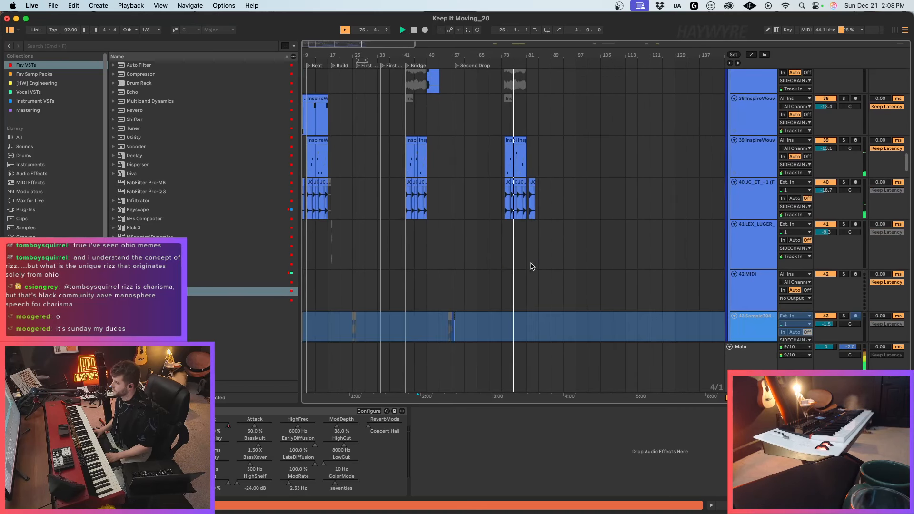
Step: Select the JC_ET clips from bar 73 onward and check their pitch transposition in the clip settings
left_click_drag(496, 201, 496, 201)
key("shift+Tab")
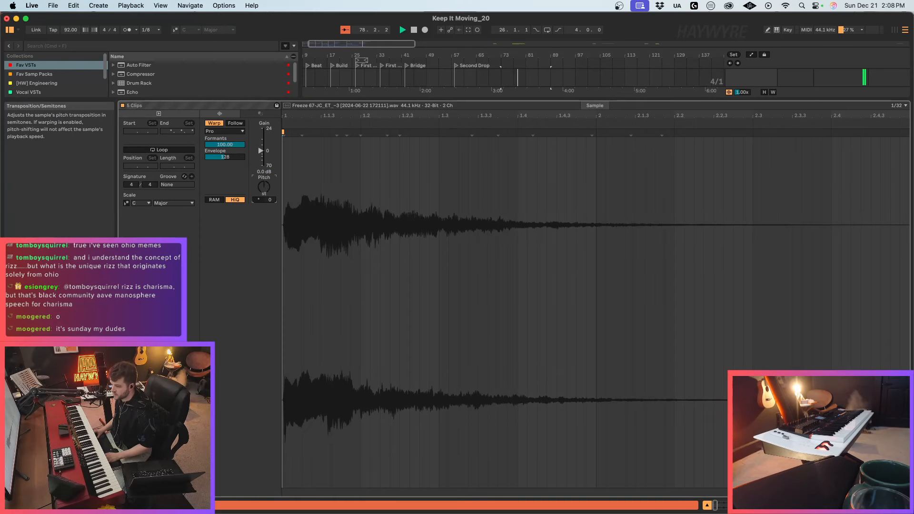
key("shift+Tab")
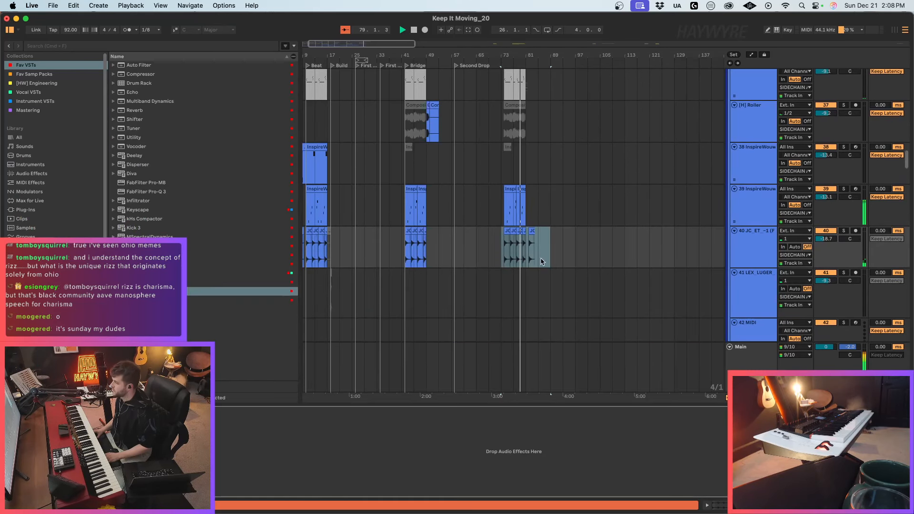
Step: Select the last JC_ET clip, around bars 81 to 83, and check it while the arrangement plays
left_click(523, 260)
scroll(538, 265, "up", 3)
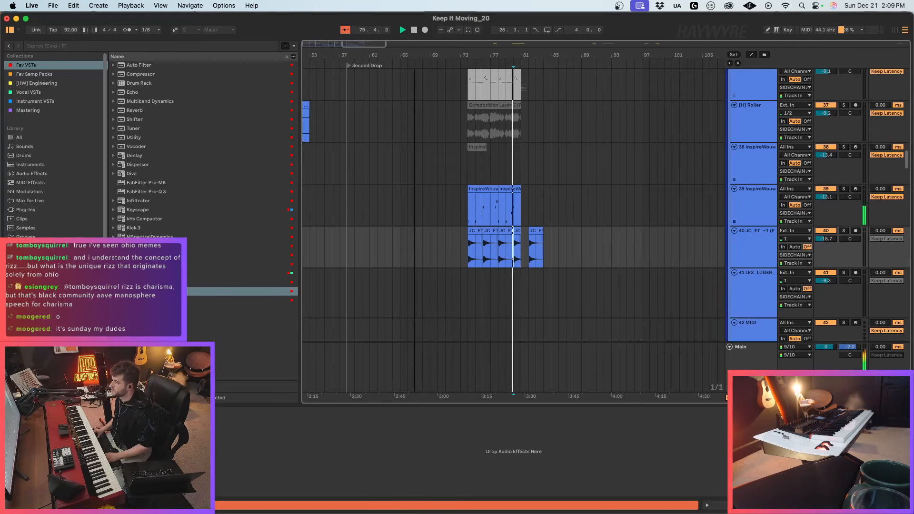
left_click(543, 233)
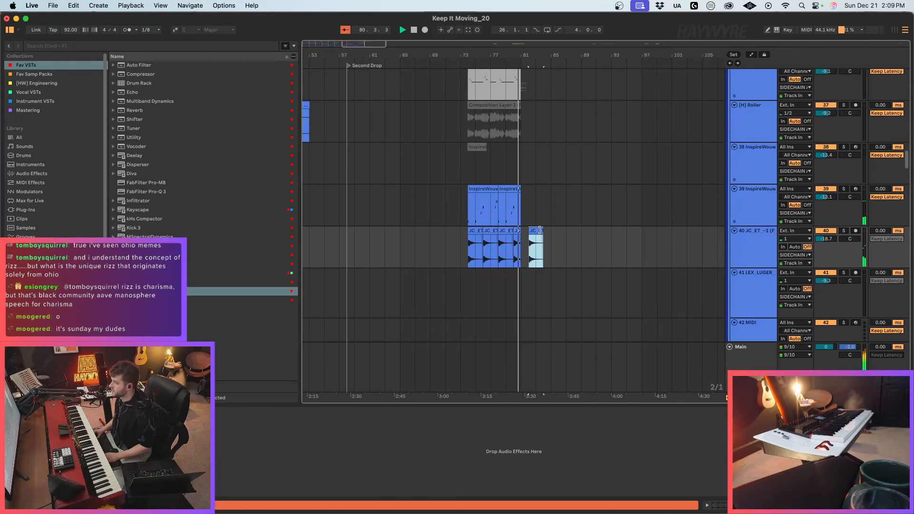
left_click(545, 236)
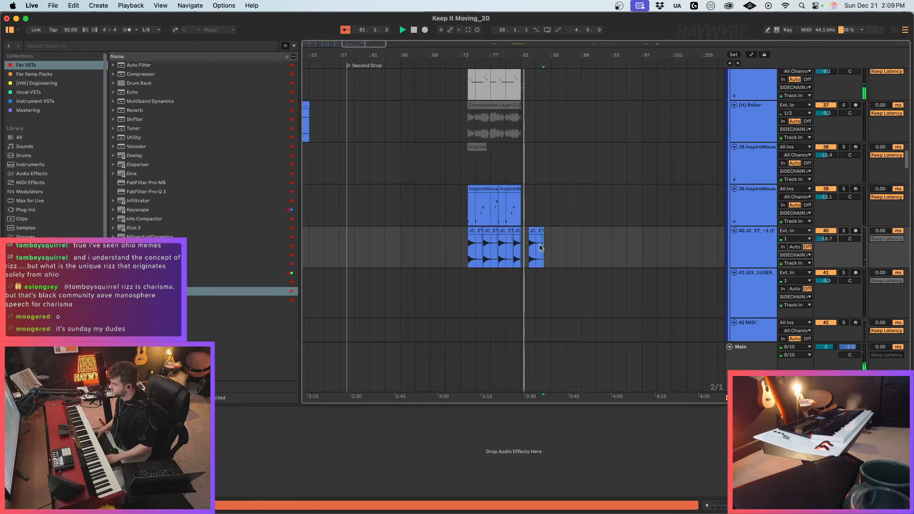
left_click(537, 256)
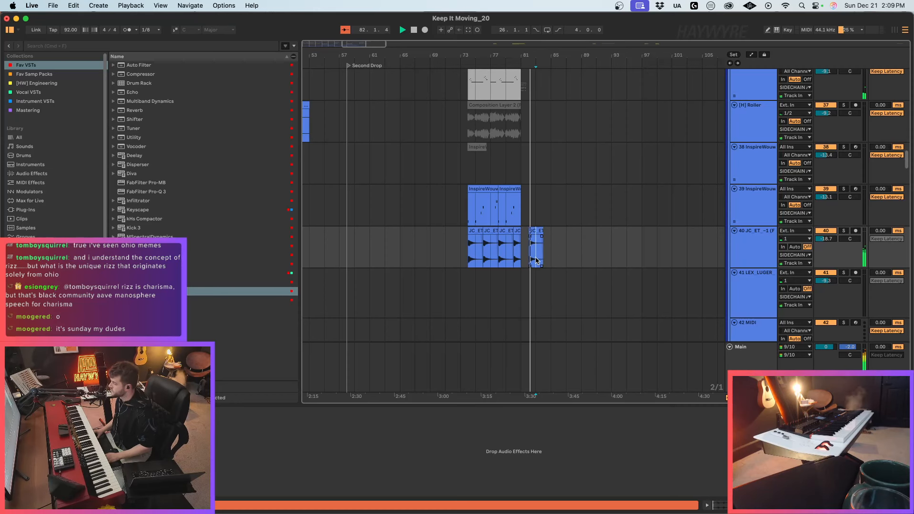
Step: Automate the Disperser on the upper PIANO track to switch off from about bar 68 onward
scroll(554, 239, "up", 5)
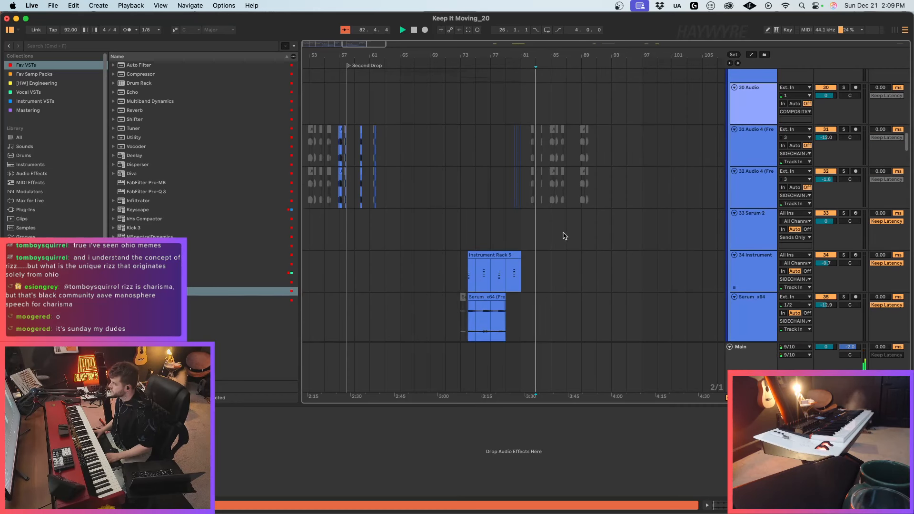
left_click(581, 172)
scroll(581, 172, "up", 5)
scroll(580, 172, "up", 10)
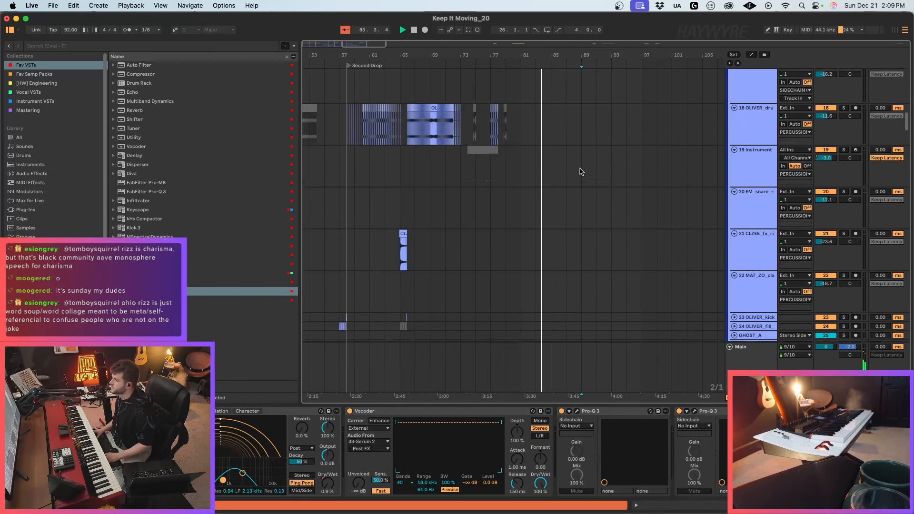
scroll(579, 172, "up", 10)
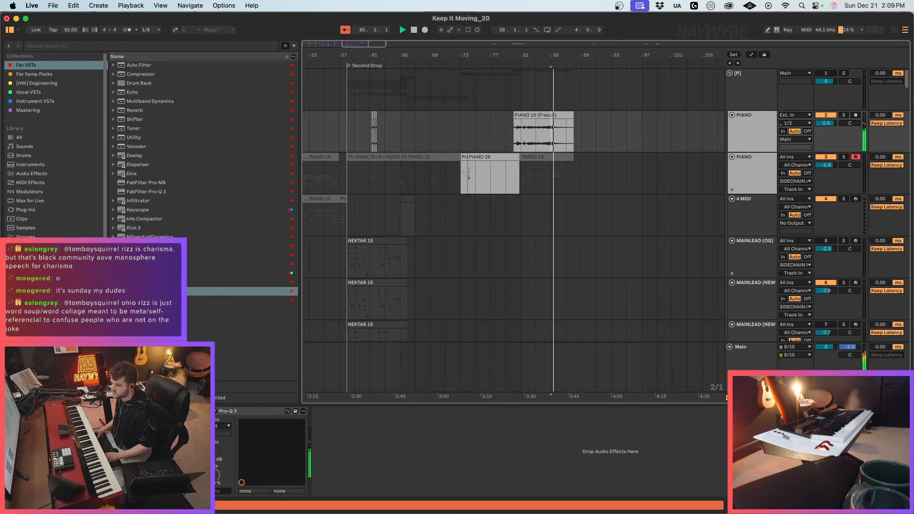
key("a")
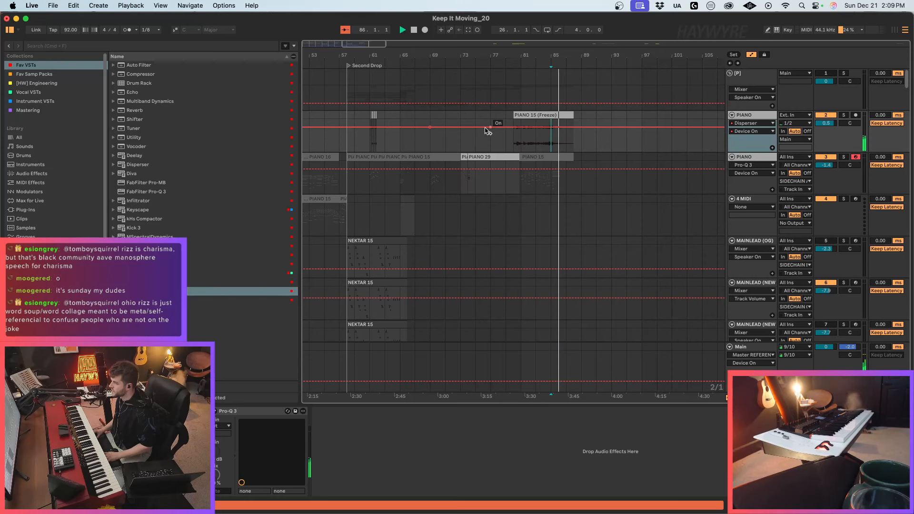
left_click_drag(367, 45, 369, 21)
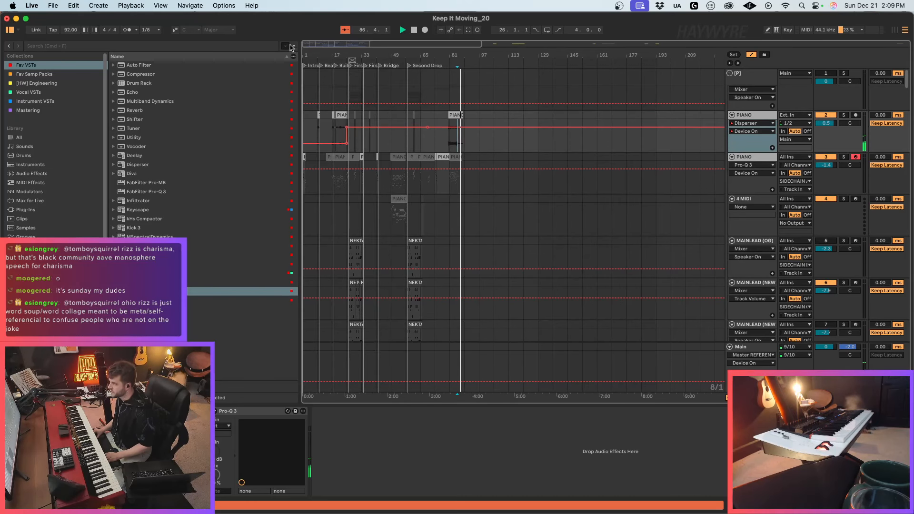
left_click_drag(313, 44, 315, 62)
left_click_drag(585, 130, 586, 147)
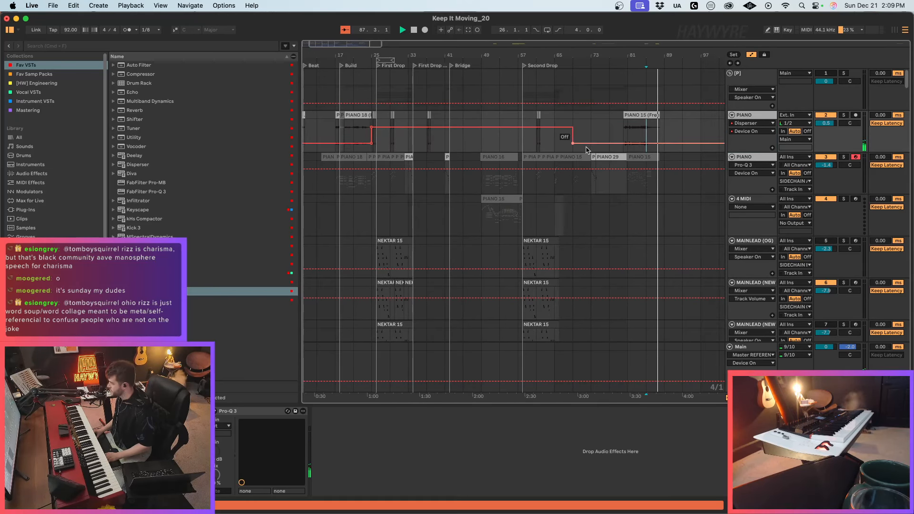
key("a")
Step: Play the arrangement from the start of the frozen PIANO 15 clip near the end of the song
left_click(613, 132)
left_click(625, 133)
key("space")
key("space")
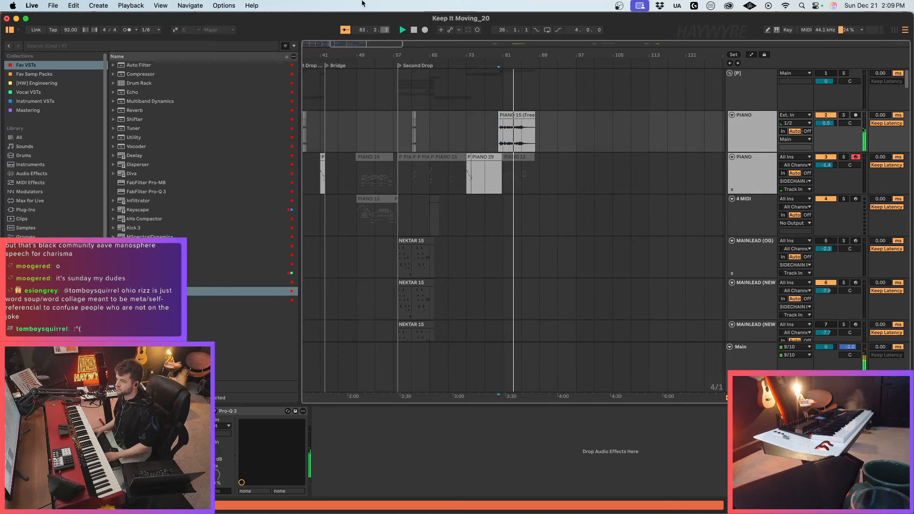
Step: Add ValhallaVintageVerb to the upper PIANO track with a 24.1% mix and a 6.17 s decay
left_click_drag(143, 291, 732, 95)
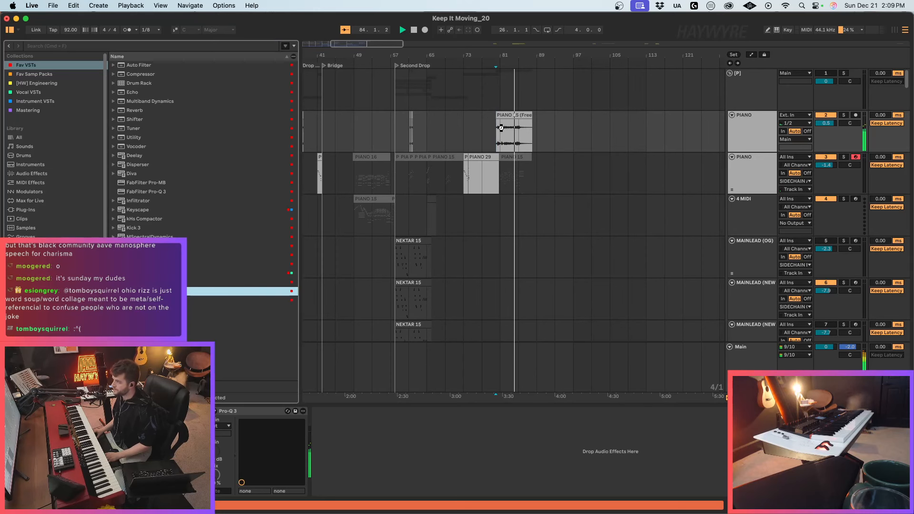
left_click_drag(400, 314, 364, 441)
left_click_drag(407, 257, 434, 324)
left_click_drag(513, 297, 515, 280)
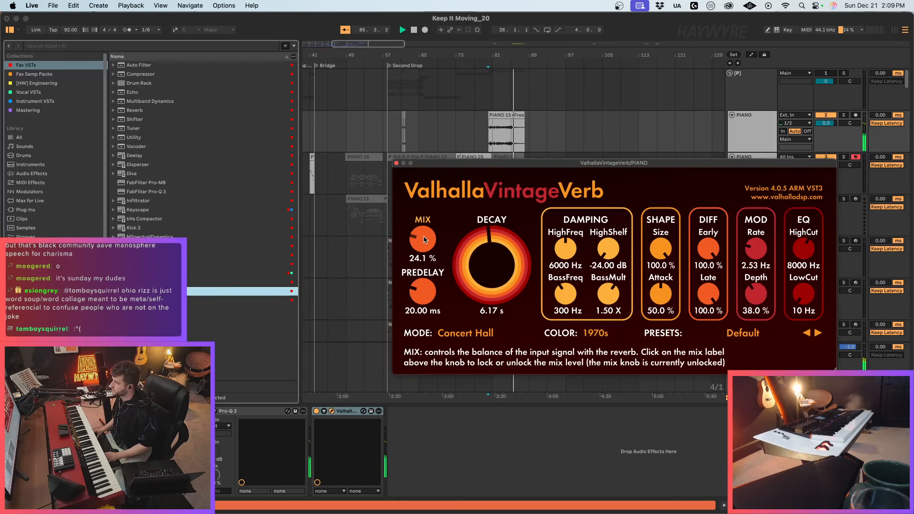
Step: Set the reverb's low cut to 420 Hz and its mix to 23.4%, and close the plug-in window
left_click_drag(812, 294, 818, 278)
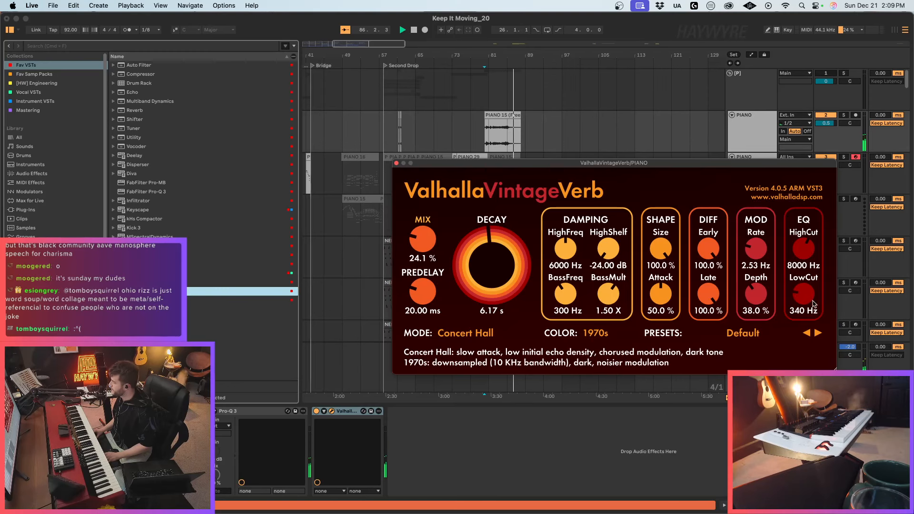
left_click_drag(413, 232, 413, 235)
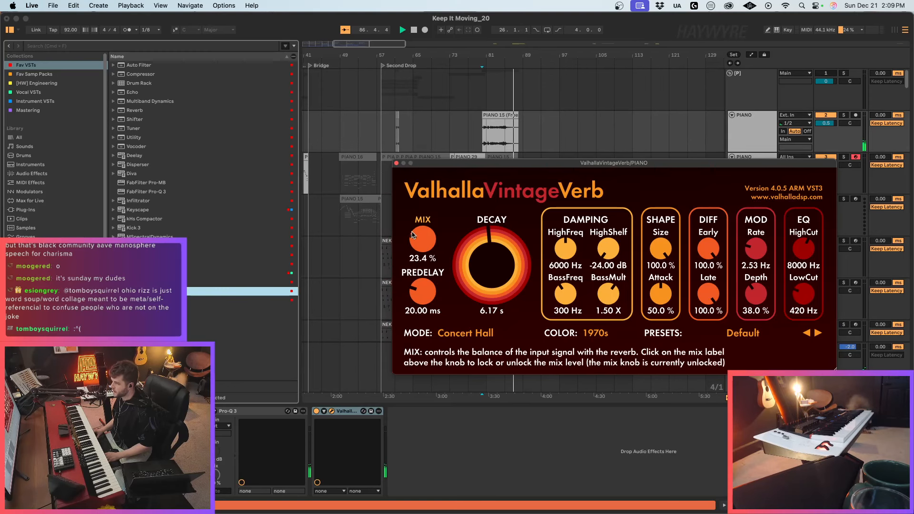
left_click(396, 163)
Step: Loop the whole song from bar 1 to the end of the last piano clip, a length of 87 bars
scroll(443, 116, "down", 5)
left_click(444, 114)
key("super+1")
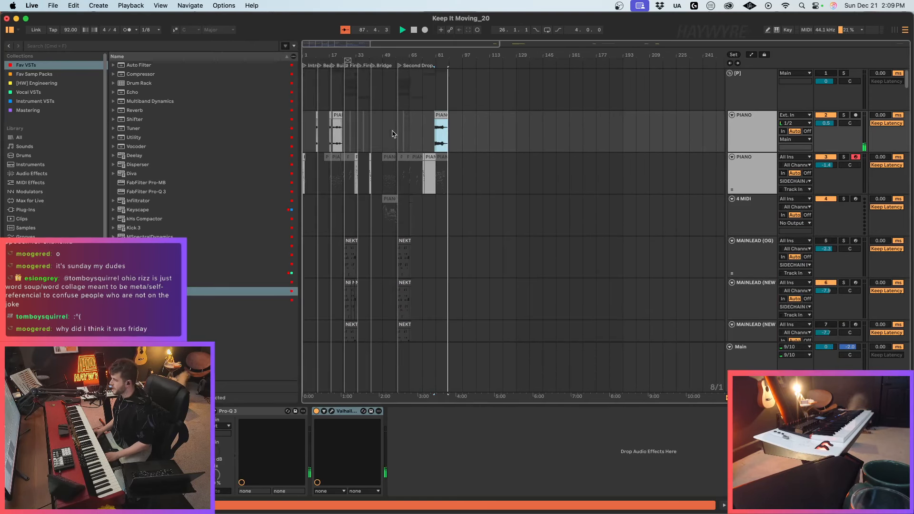
left_click(307, 128, "shift")
key("super+l")
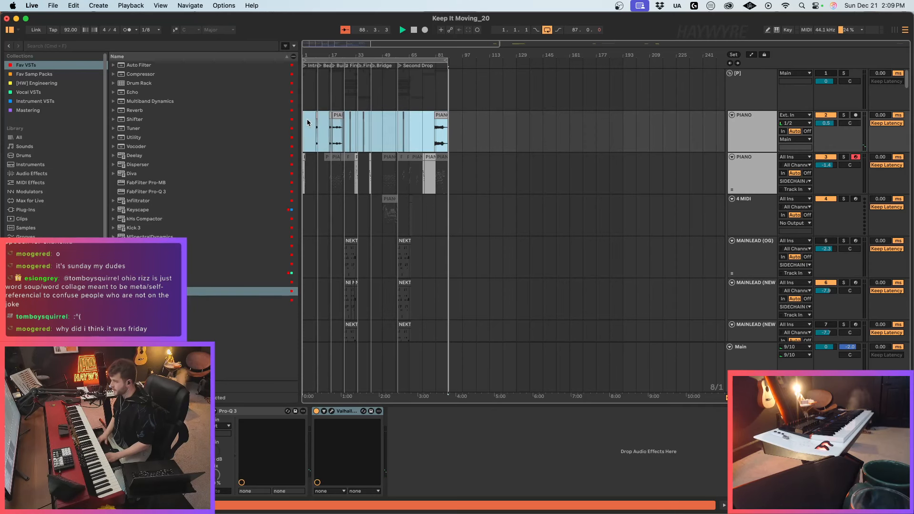
left_click_drag(310, 55, 323, 63)
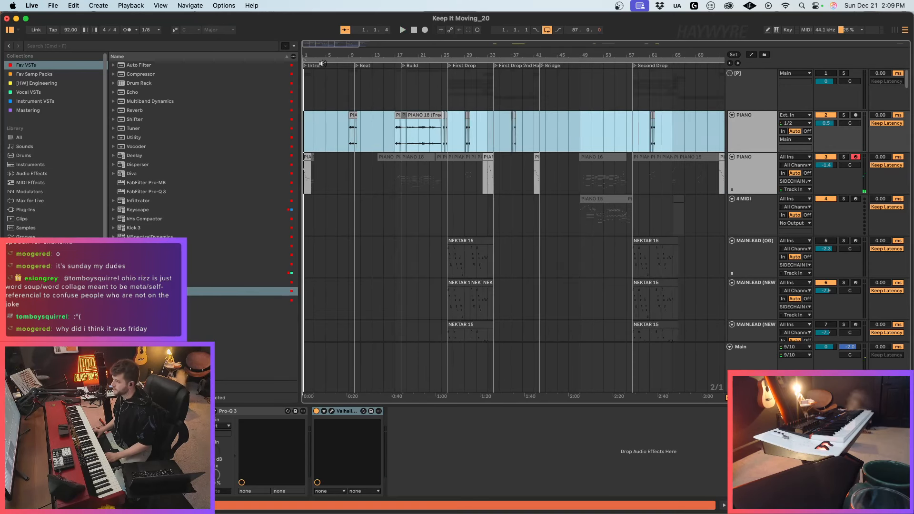
Step: Select the 47 Serum 2 track near the end of its clip and narrow the browser to widen the arrangement
scroll(760, 125, "down", 2)
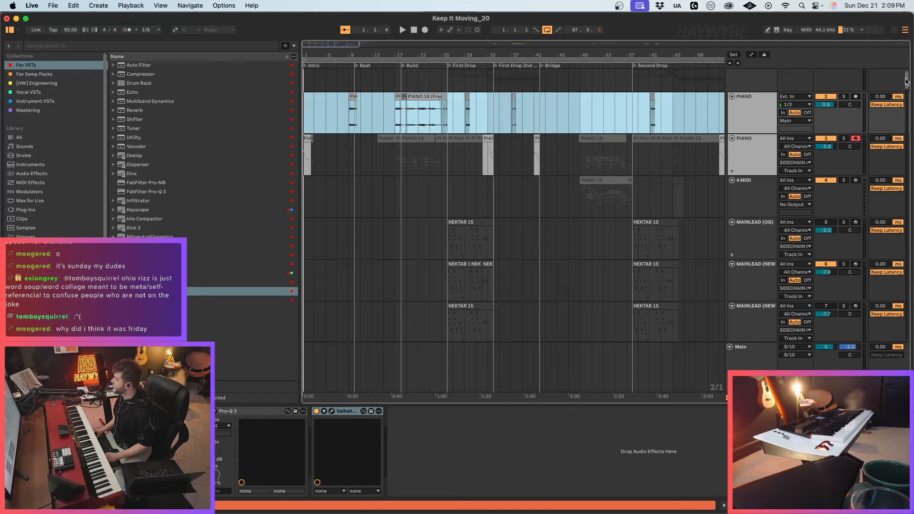
left_click_drag(906, 81, 907, 183)
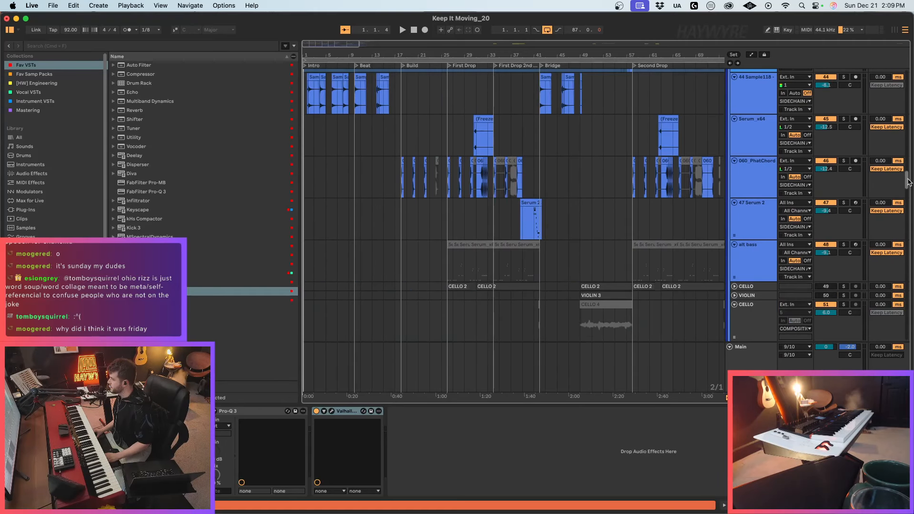
left_click(533, 228)
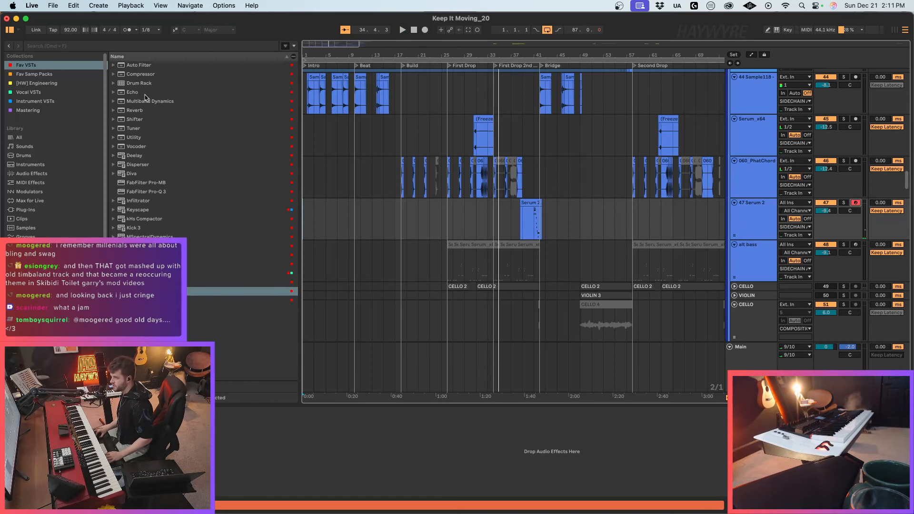
left_click_drag(300, 152, 273, 152)
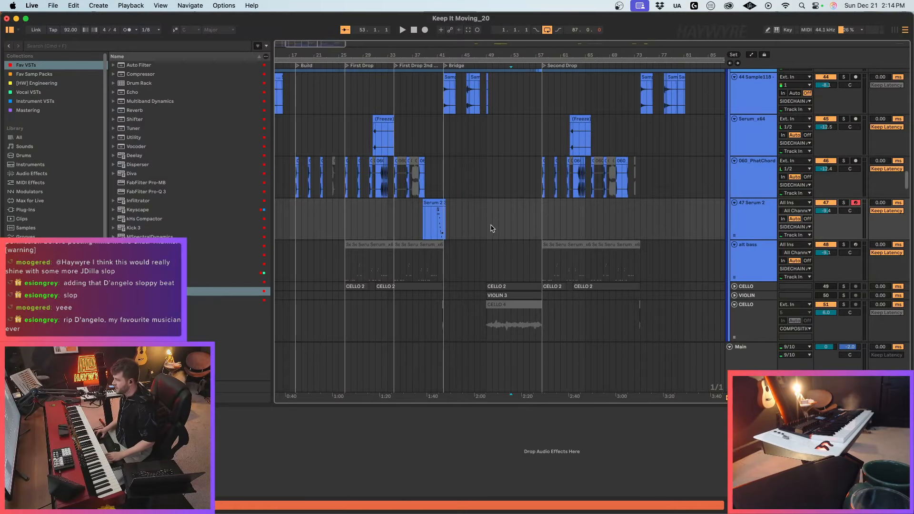
Step: Play the Bridge from about bar 47 and look through the piano and lead tracks, stopping after a short audition
left_click(492, 229)
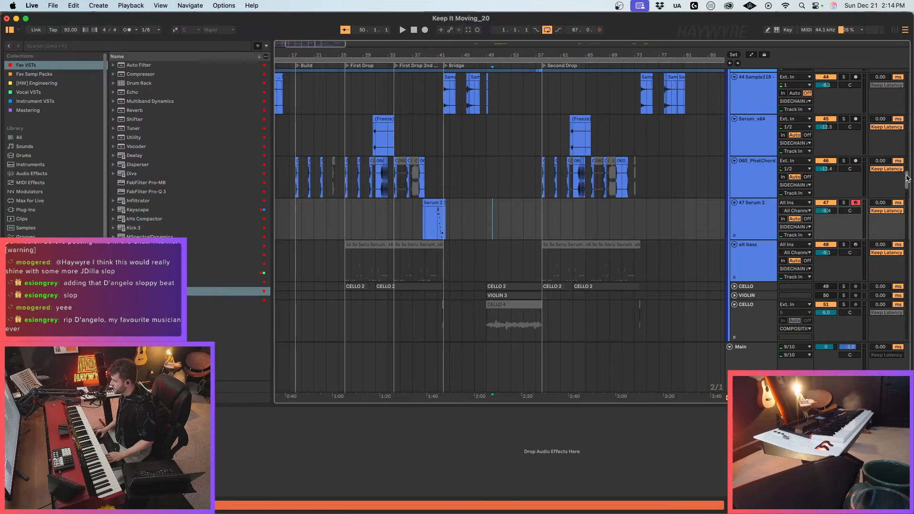
left_click_drag(907, 179, 906, 64)
left_click(482, 218)
key("super+1")
left_click(475, 224)
key("space")
scroll(479, 231, "down", 3)
scroll(480, 231, "left", 1)
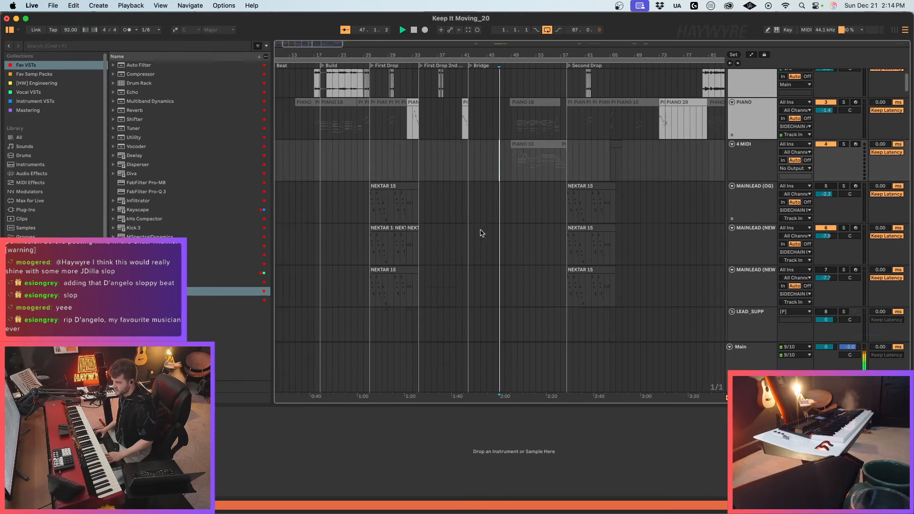
scroll(618, 259, "down", 10)
scroll(637, 273, "up", 5)
key("space")
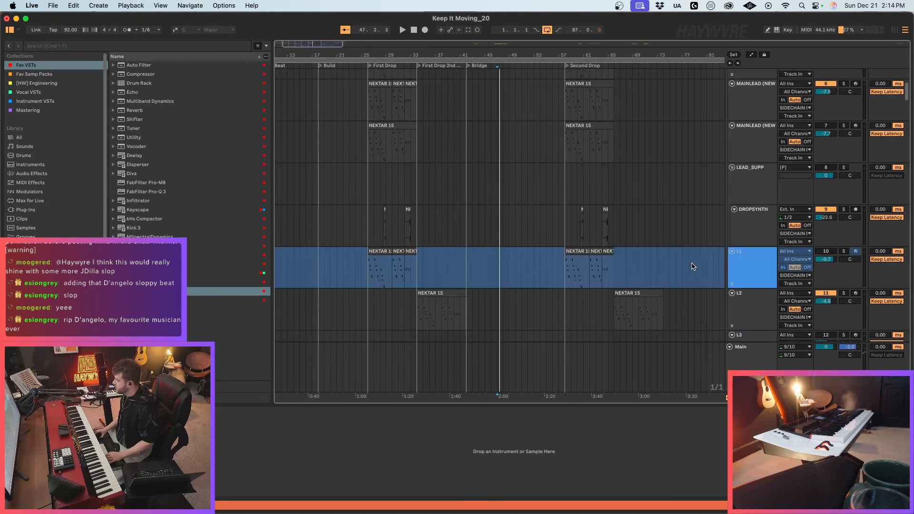
Step: Place the insertion point at bar 48 and arm the PIANO MIDI track for playing along
scroll(618, 238, "up", 5)
key("Right")
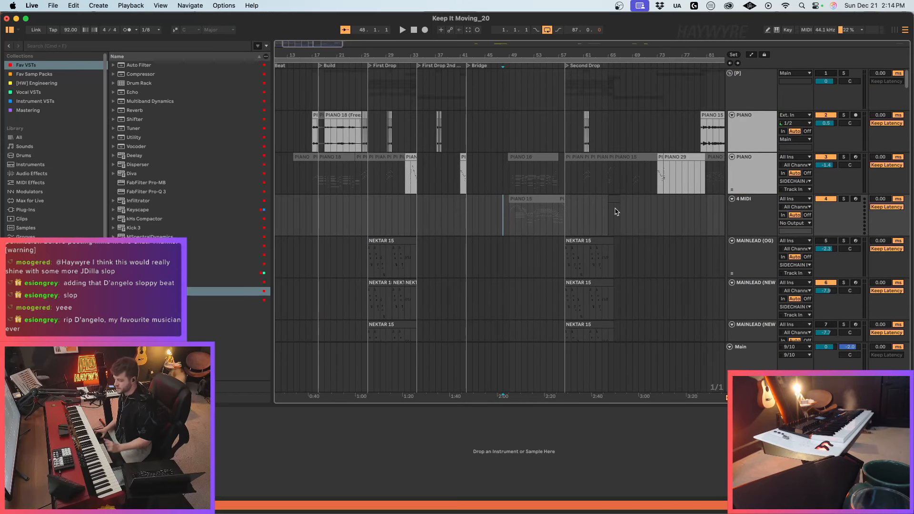
left_click(855, 157)
scroll(518, 204, "down", 3)
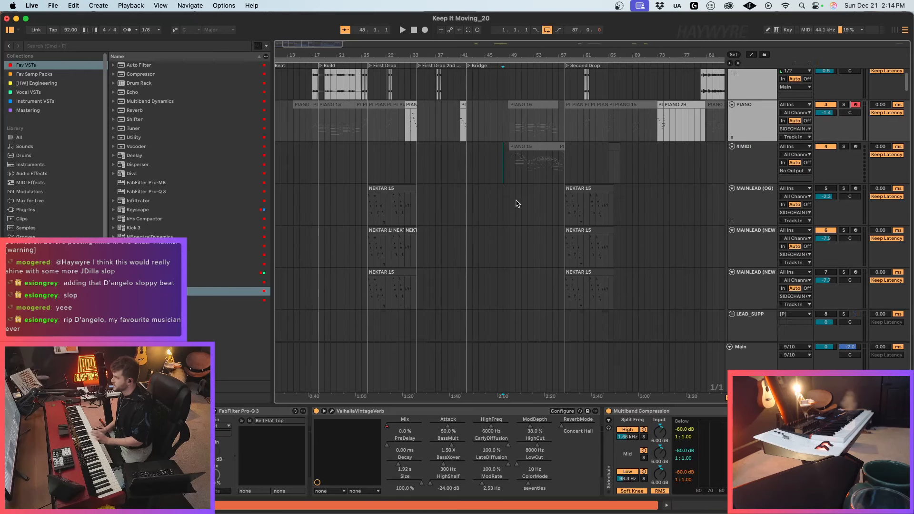
Step: Play the Bridge from bar 48 and look over the percussion, Serum, Roller and InspireWouw tracks
left_click_drag(314, 43, 339, 55)
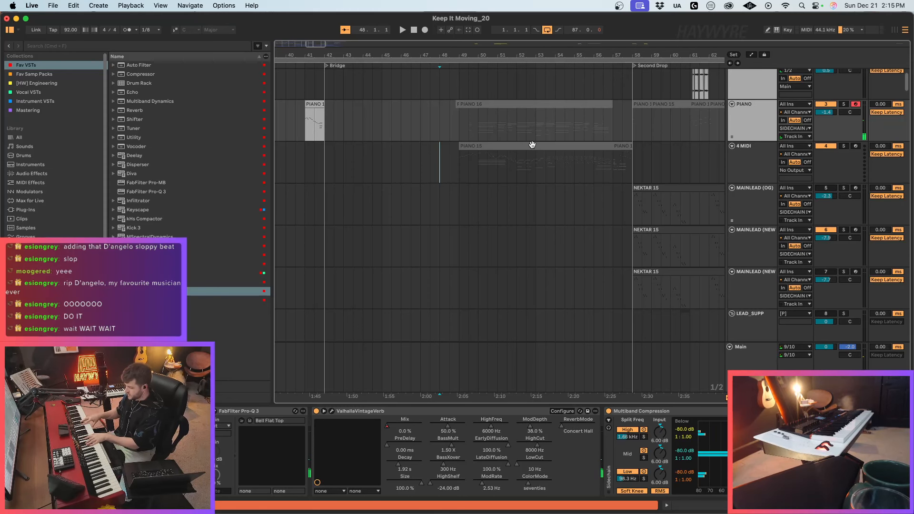
scroll(490, 147, "down", 15)
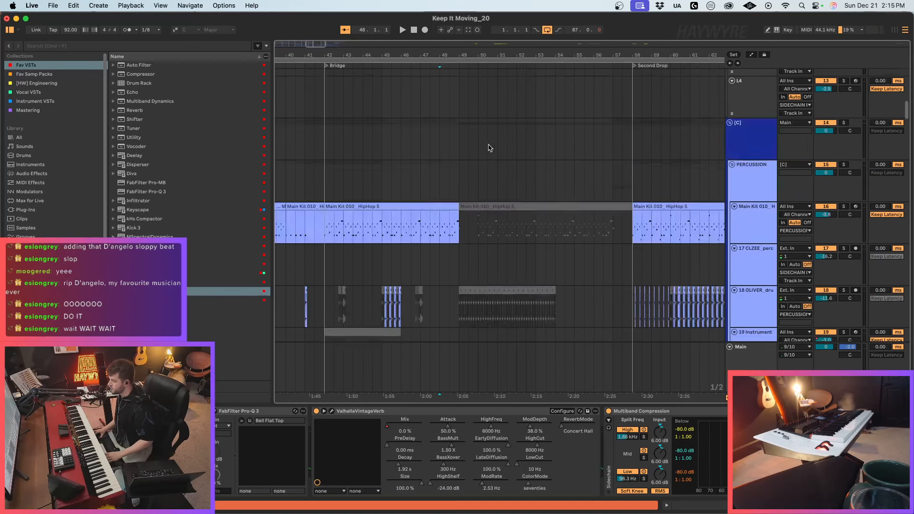
scroll(479, 172, "down", 10)
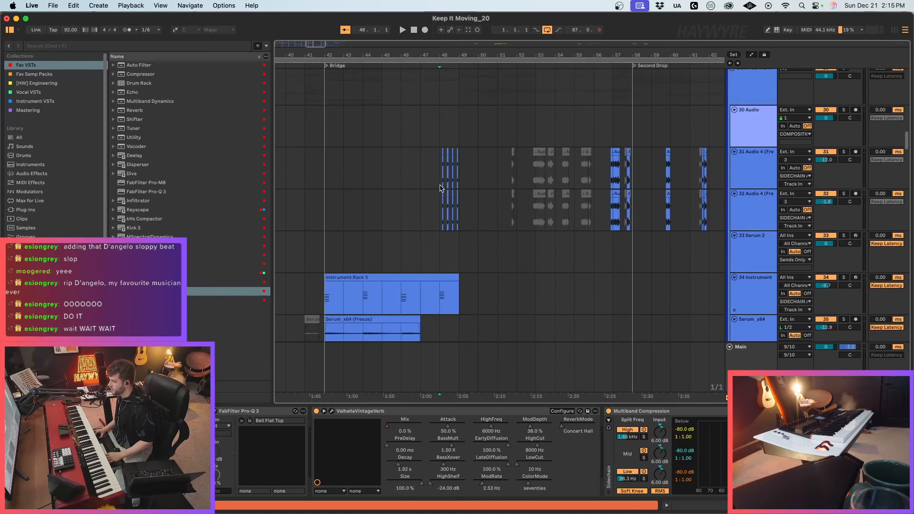
left_click(439, 185)
key("space")
scroll(485, 222, "down", 5)
scroll(555, 208, "down", 3)
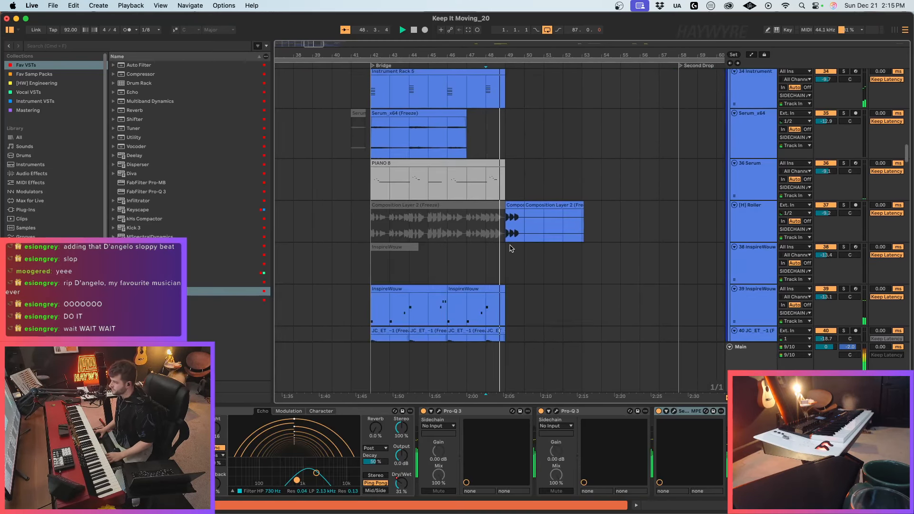
Step: Select the [H] Roller clips from bar 49 to about bar 55 and audition their opening
left_click_drag(505, 224, 611, 227)
left_click(474, 206)
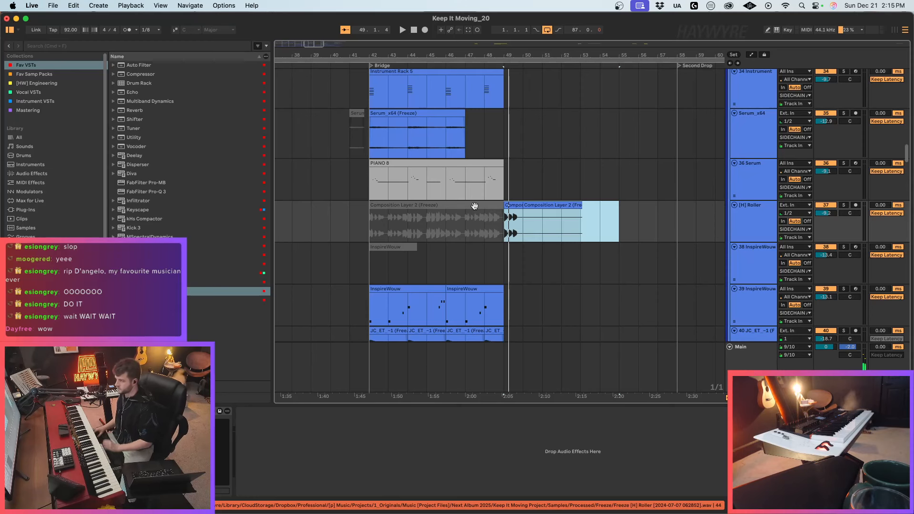
key("space")
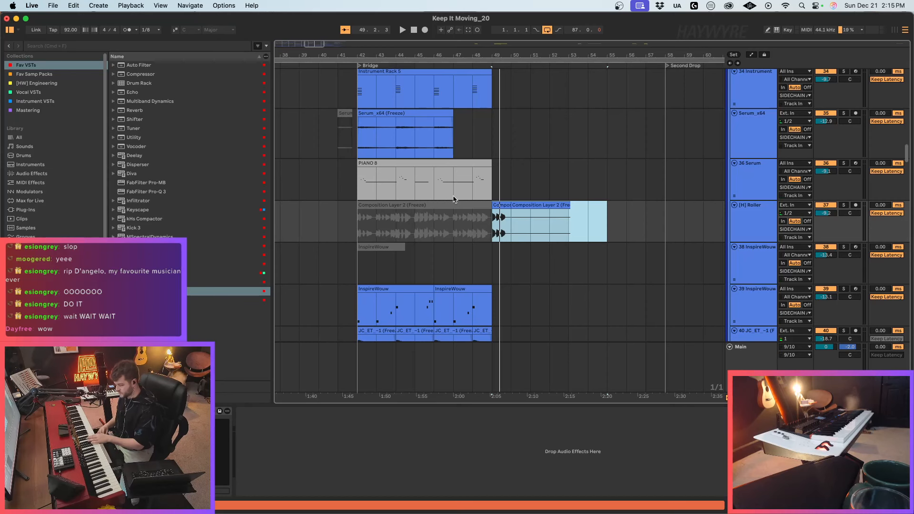
key("space")
key("space")
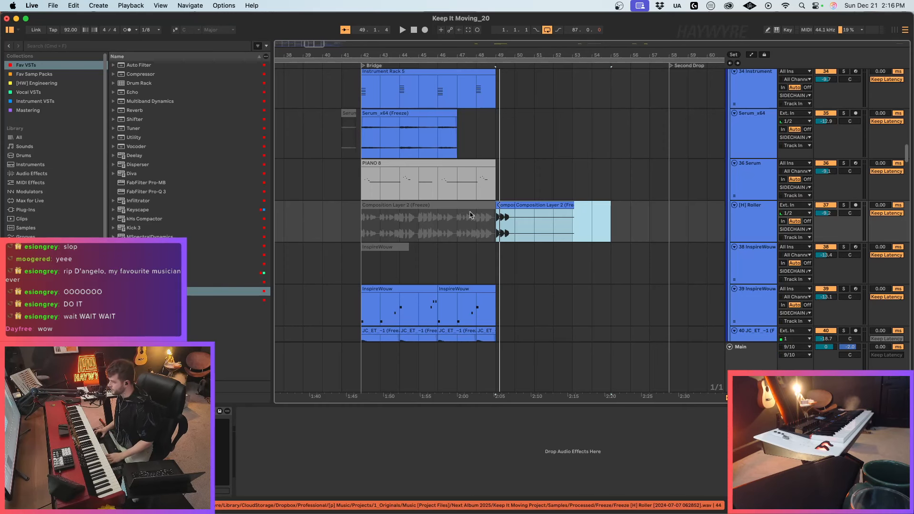
Step: Play again from bar 48 and look through the Sample118, PhatChord and Serum 2 tracks
scroll(471, 217, "down", 5)
left_click(479, 236)
key("space")
scroll(666, 246, "down", 3)
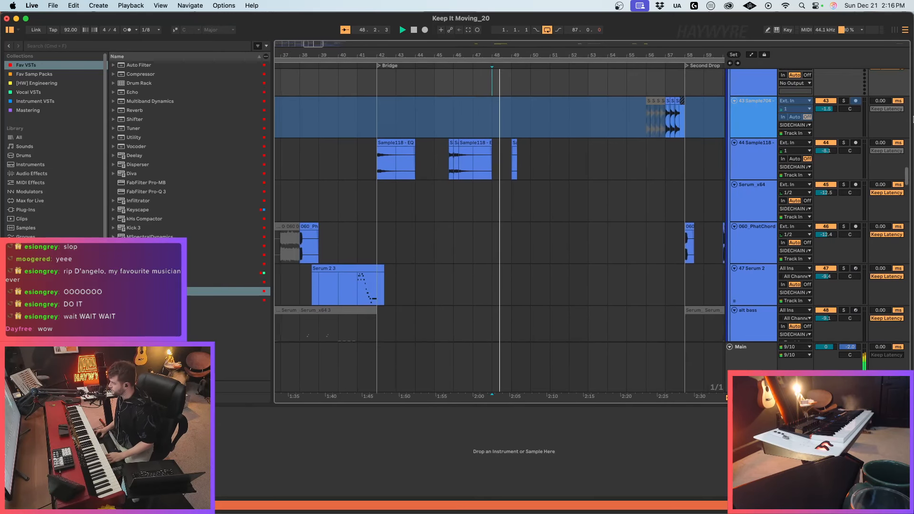
Step: Replay the Bridge from bar 48 and look through the tracks from PIANO down to Audio and Instrument
scroll(680, 246, "down", 5)
left_click_drag(907, 183, 904, 79)
key("space")
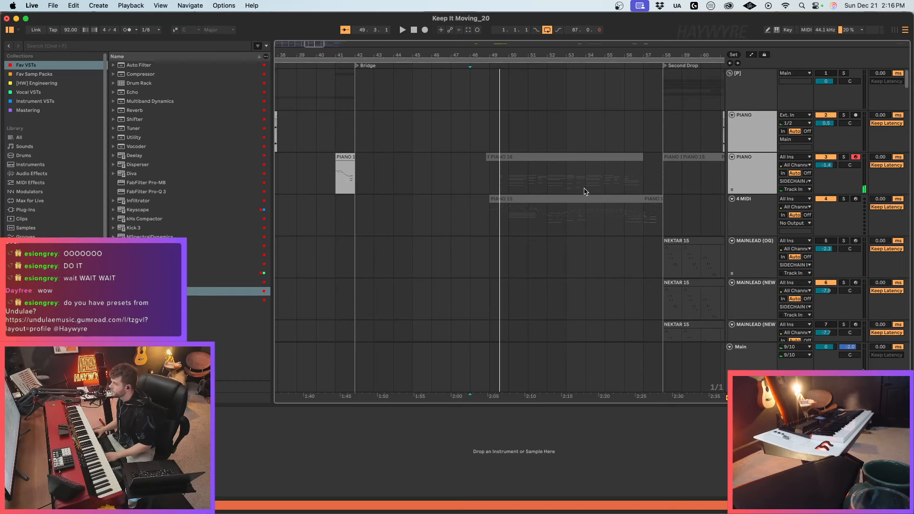
scroll(479, 184, "down", 15)
scroll(480, 175, "down", 10)
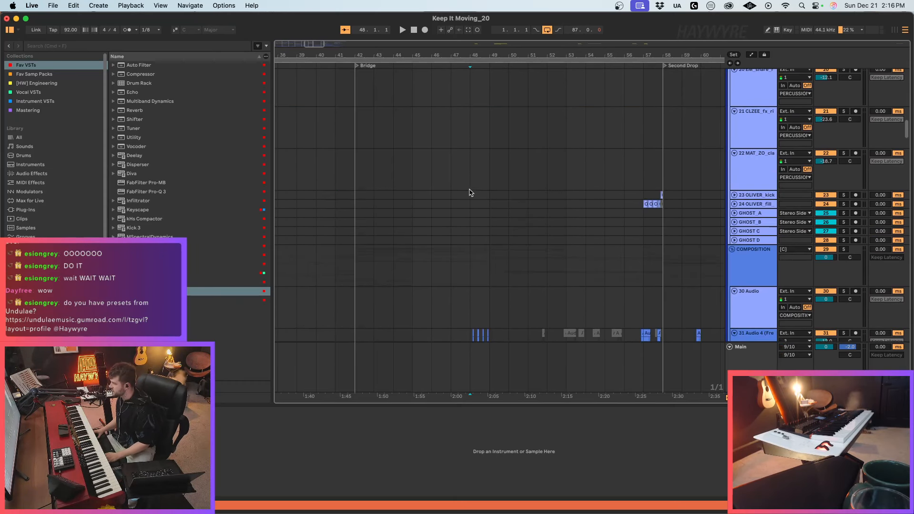
key("space")
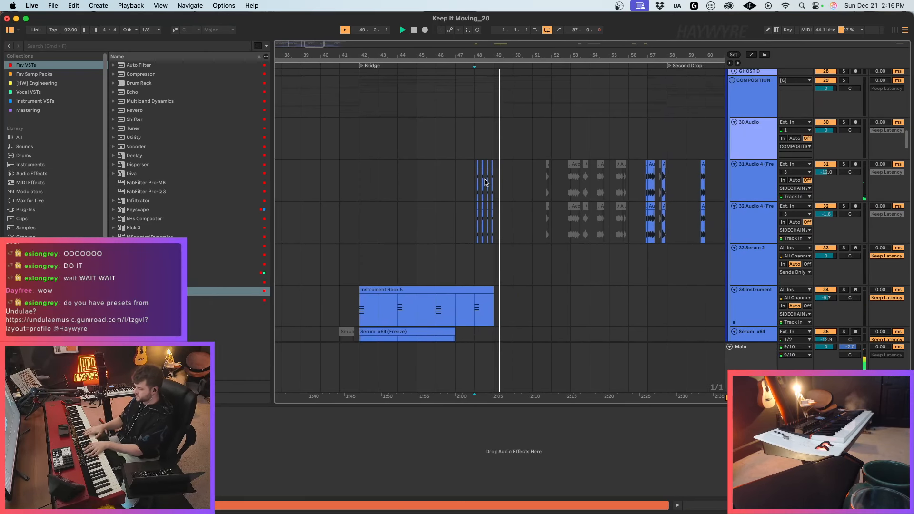
scroll(495, 205, "up", 5)
scroll(499, 210, "up", 10)
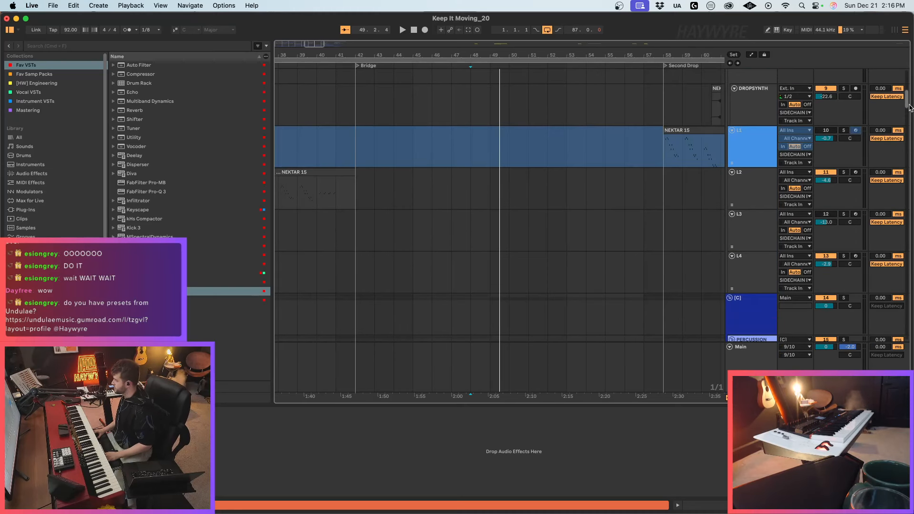
Step: Deactivate the [H] Roller clips from bar 49 onward and audition the Bridge from bar 48 without them
left_click_drag(909, 109, 906, 157)
left_click_drag(629, 141, 496, 149)
key("0")
left_click(479, 143)
key("space")
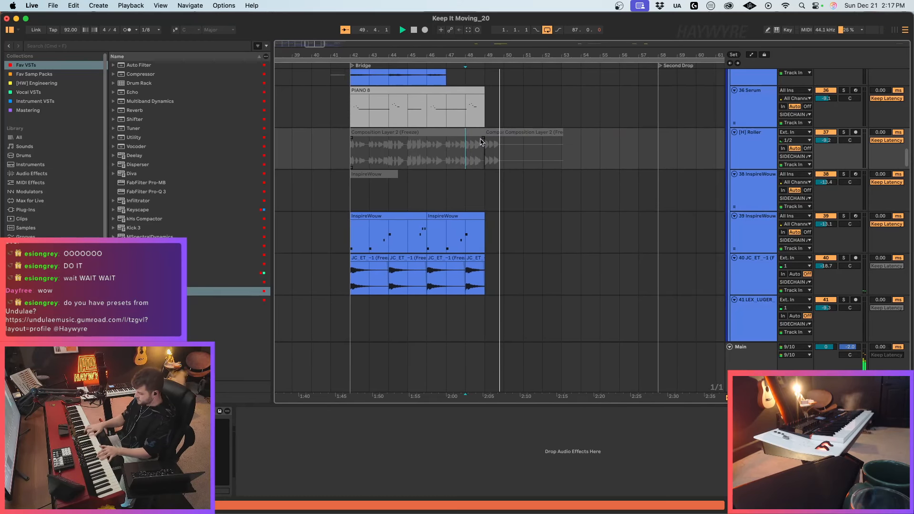
key("space")
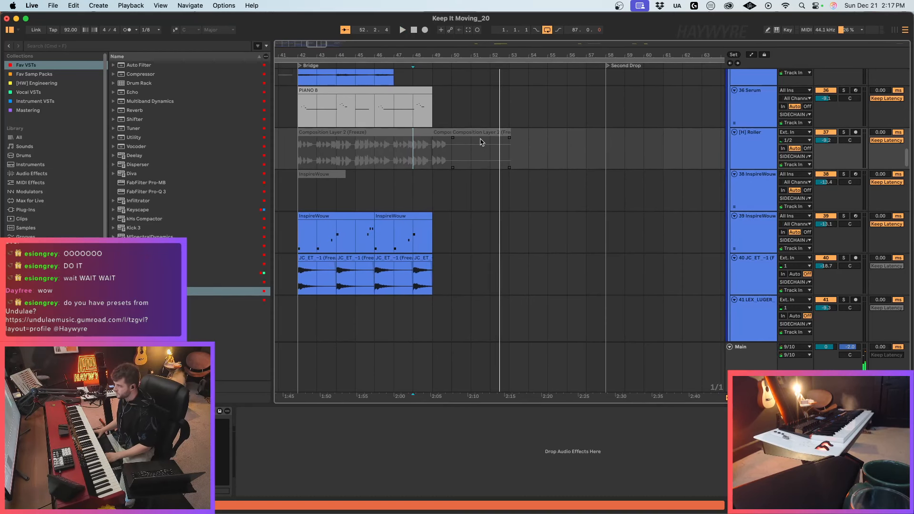
Step: Record a new piano take on the armed PIANO MIDI track from bar 48 to the start of the Second Drop
scroll(501, 157, "up", 5)
key("F9")
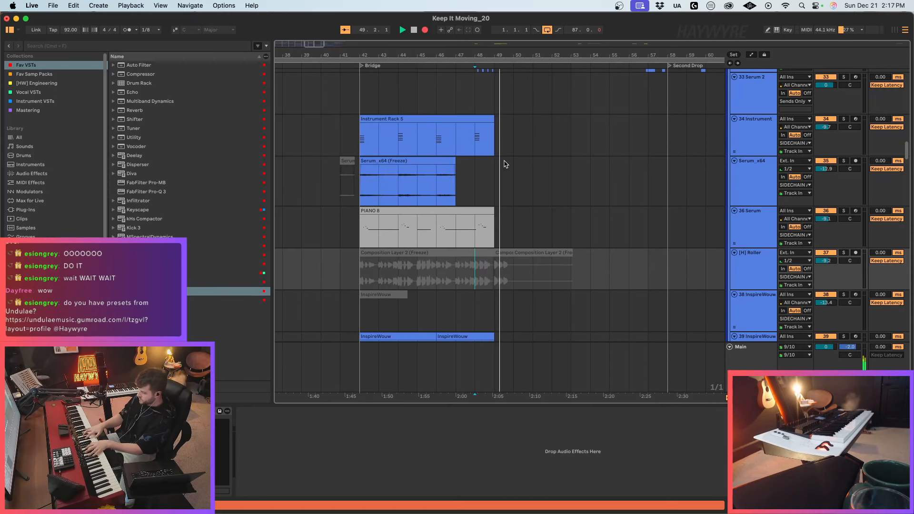
key("space")
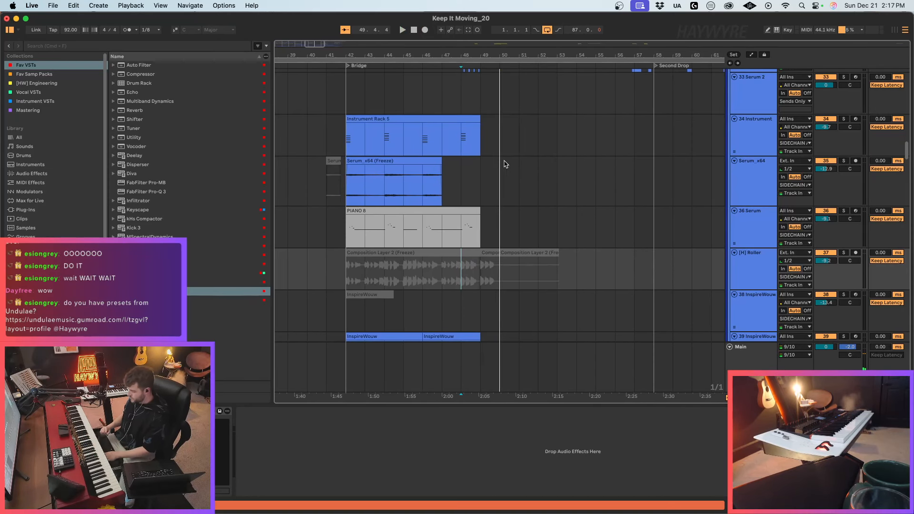
key("F9")
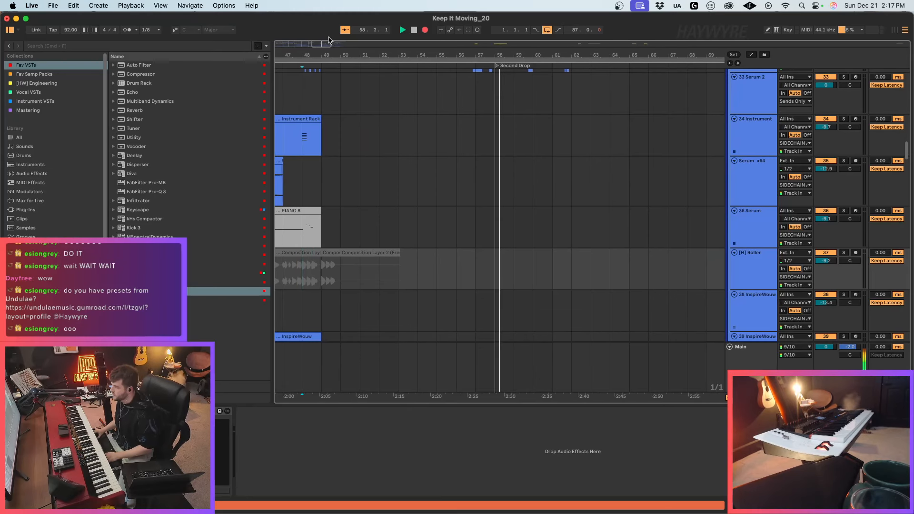
Step: Look through the composition tracks down to the Serum_x64 clips in the second half of the Bridge
scroll(524, 214, "down", 5)
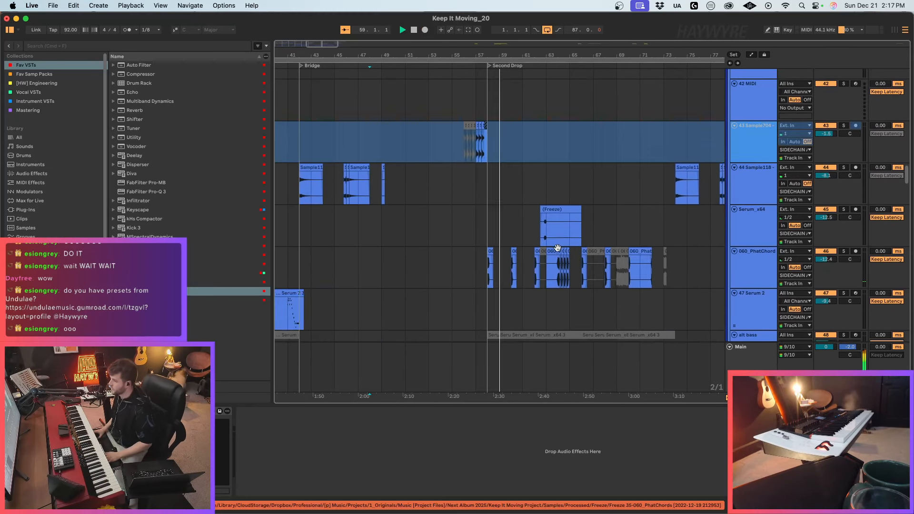
scroll(538, 257, "down", 10)
scroll(524, 246, "down", 10)
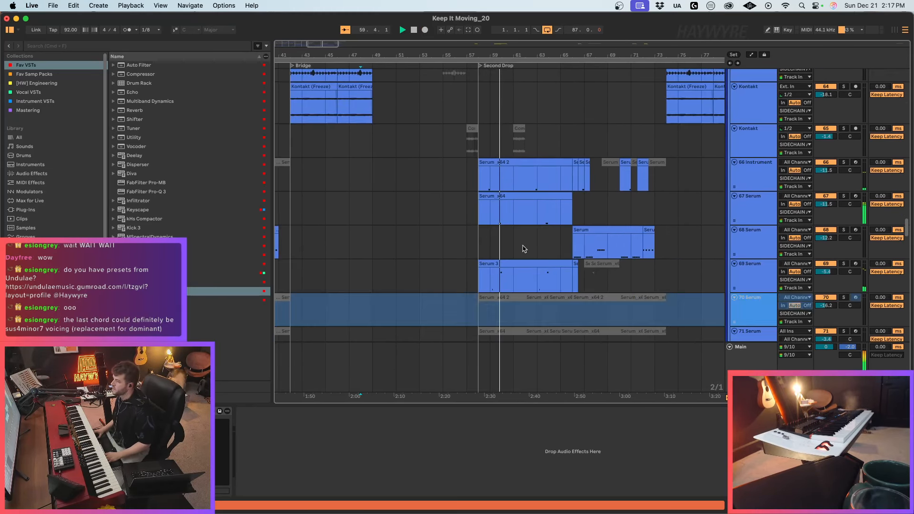
left_click(368, 222)
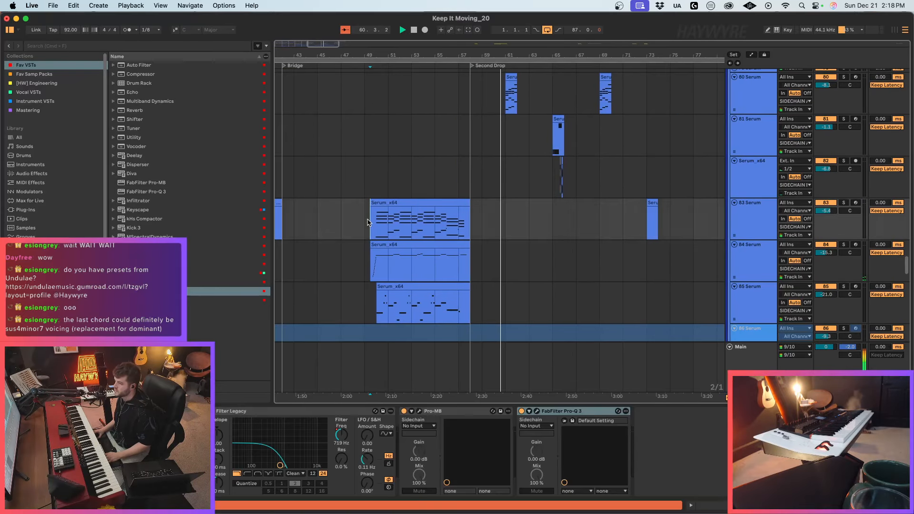
scroll(376, 209, "down", 2)
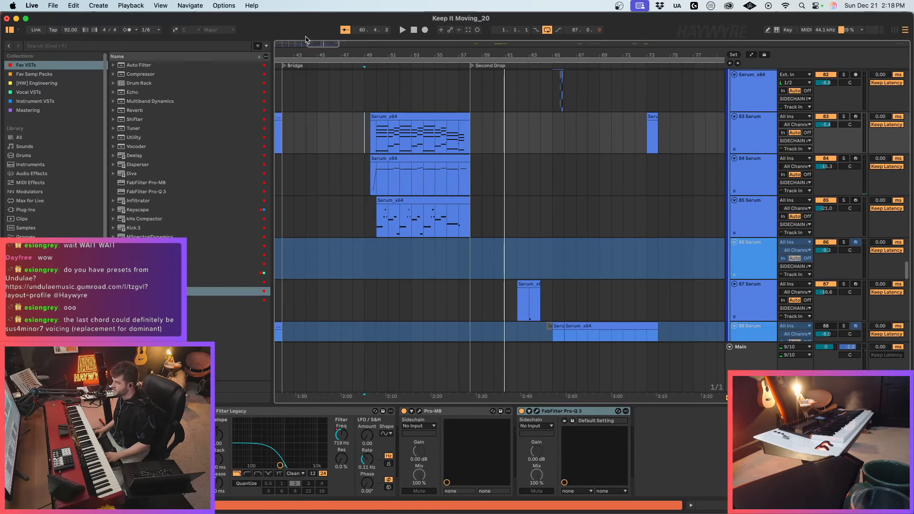
Step: Inspect the Serum_x64 clips on the 83, 84 and 85 Serum tracks between bar 49 and the Second Drop
left_click_drag(310, 42, 318, 86)
scroll(412, 196, "up", 1)
left_click_drag(409, 185, 505, 182)
scroll(516, 256, "up", 2)
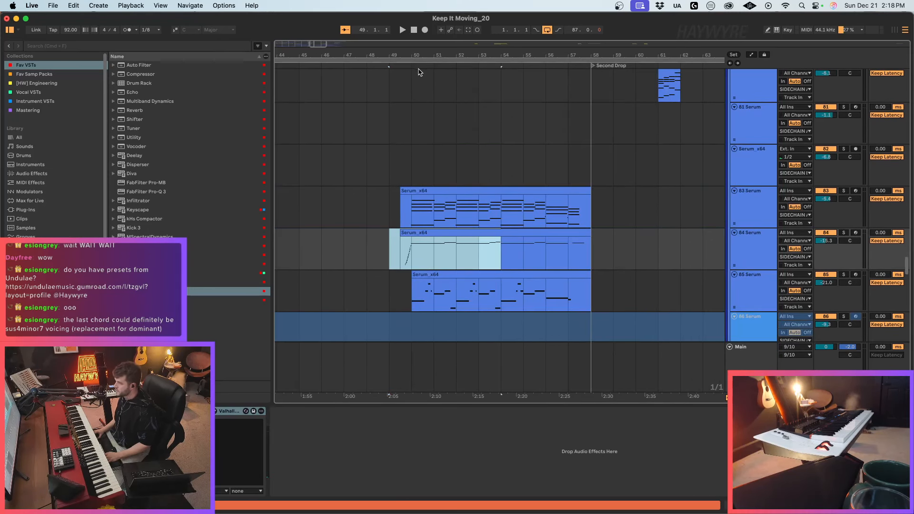
left_click_drag(313, 43, 311, 27)
left_click(479, 209)
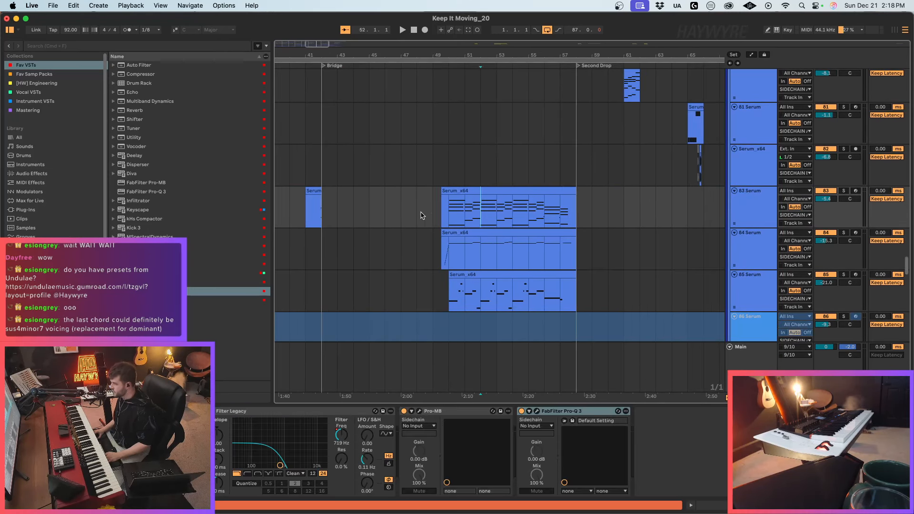
Step: Look over the cello, bass, effects and Serum tracks across the whole song for a sound to reuse
scroll(892, 234, "down", 2)
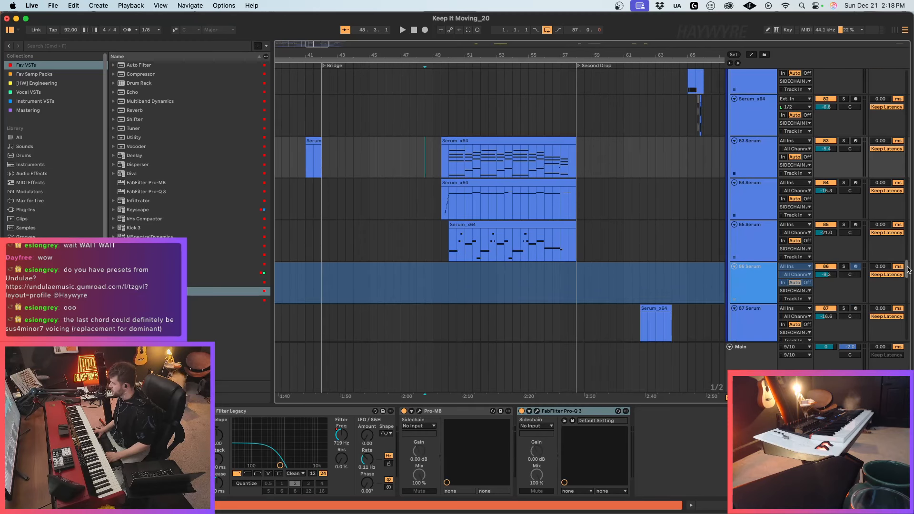
left_click_drag(908, 269, 908, 252)
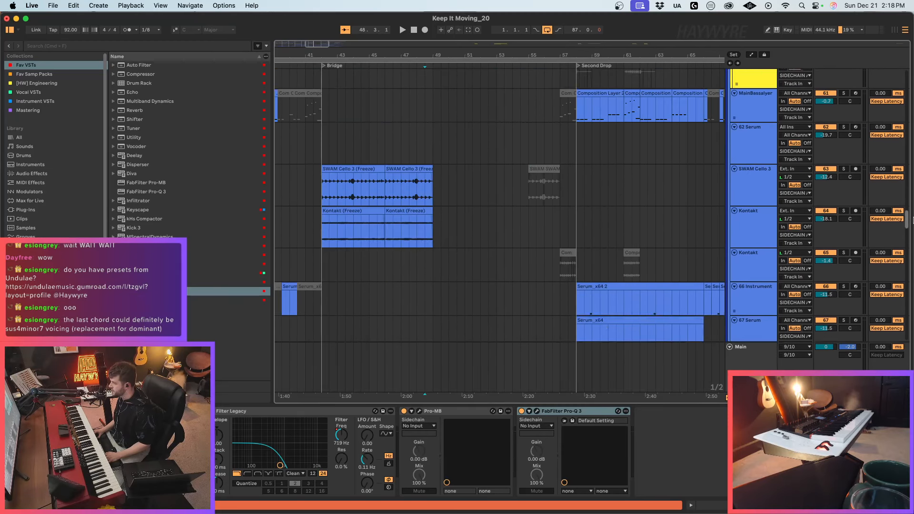
left_click_drag(907, 185, 911, 318)
left_click_drag(322, 42, 317, 19)
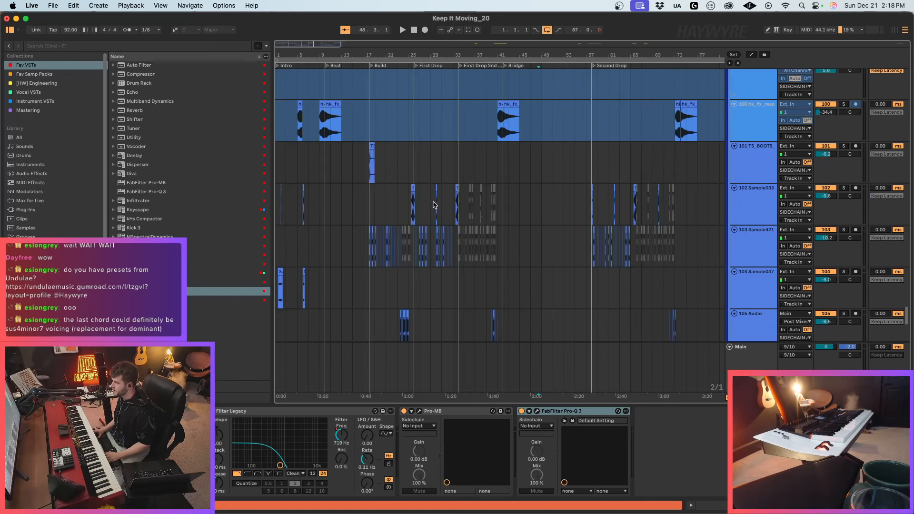
scroll(592, 281, "up", 6)
scroll(593, 283, "up", 10)
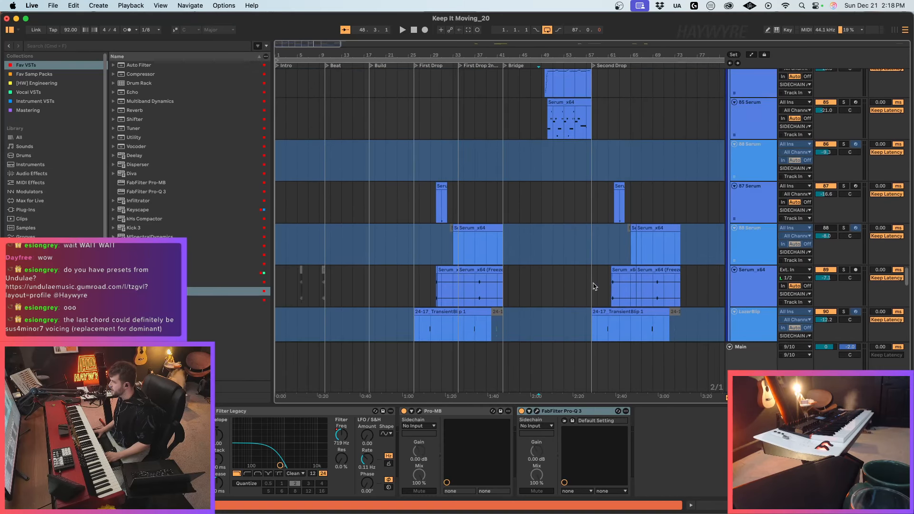
scroll(592, 285, "up", 5)
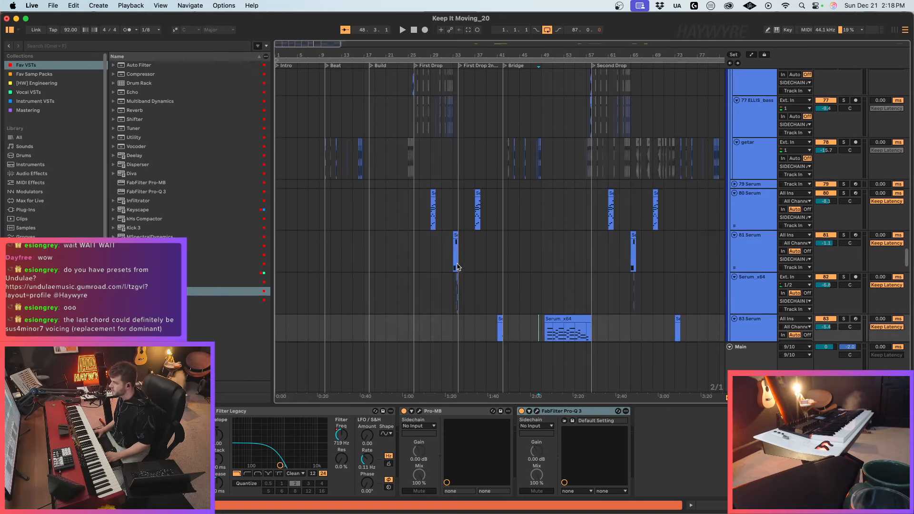
Step: Audition the short 81 Serum clip at the end of the First Drop from bar 33
left_click(449, 265)
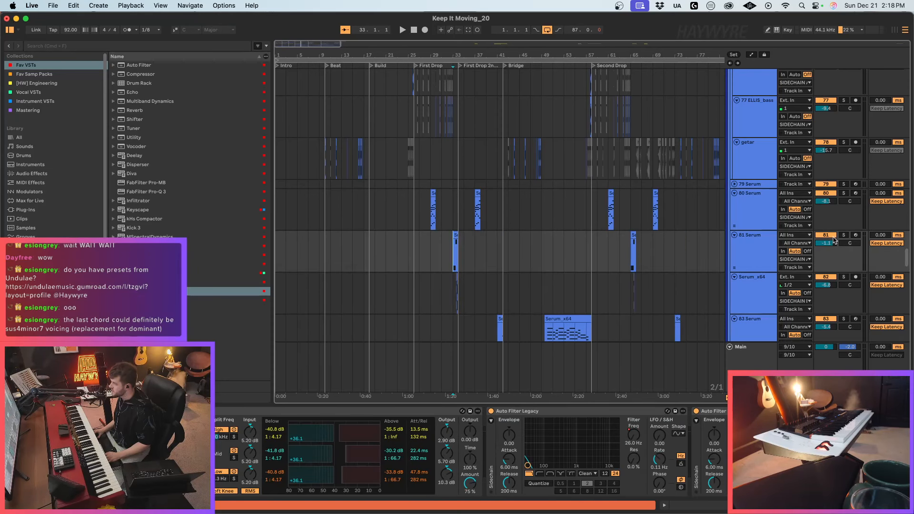
key("space")
scroll(472, 219, "up", 2)
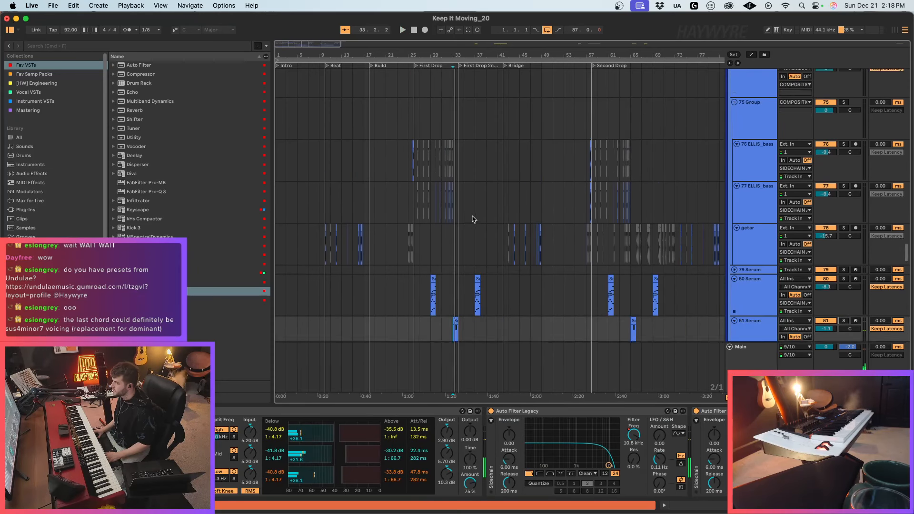
Step: Solo the 47 Serum 2 track, audition its clip from bar 41 into the Bridge, and turn the solo off
scroll(473, 219, "up", 10)
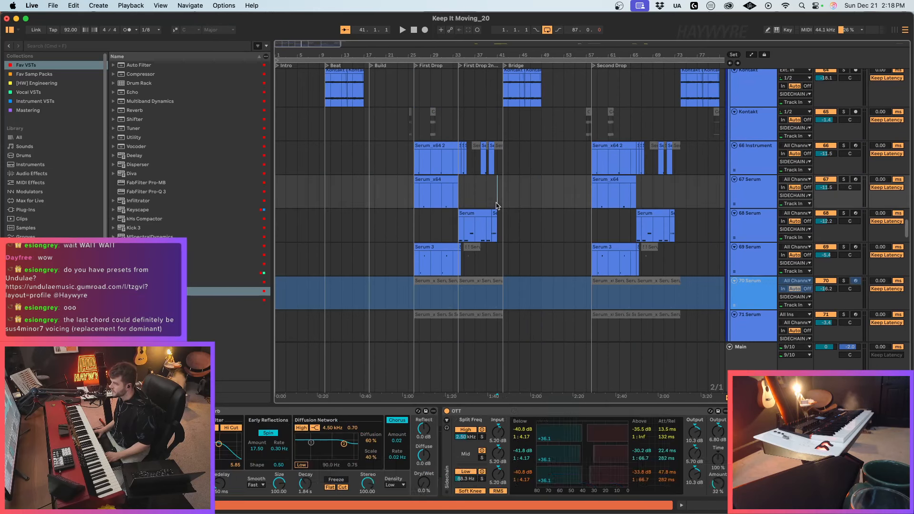
scroll(495, 236, "up", 7)
scroll(486, 232, "up", 14)
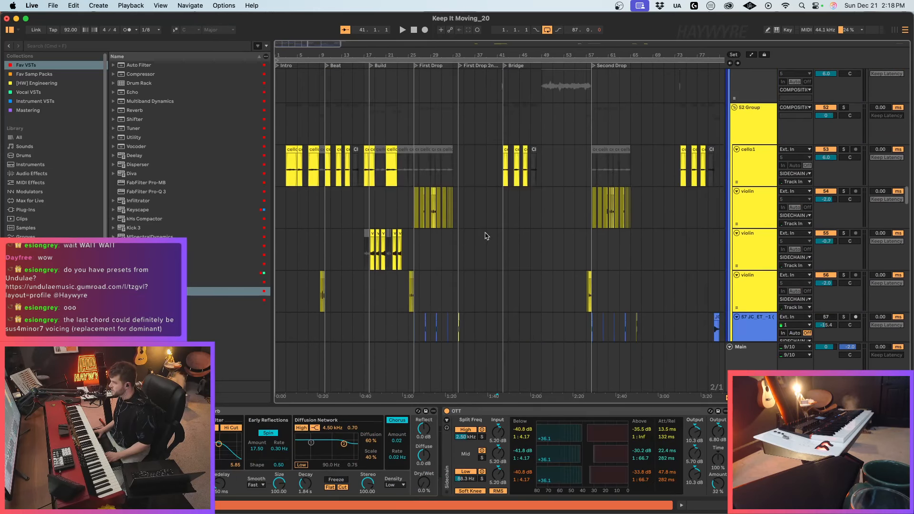
left_click(498, 279)
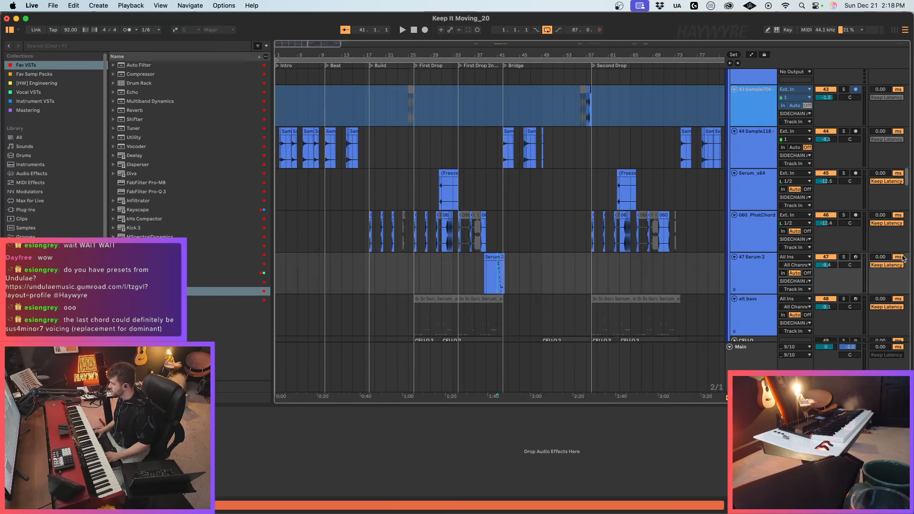
left_click(844, 257)
key("space")
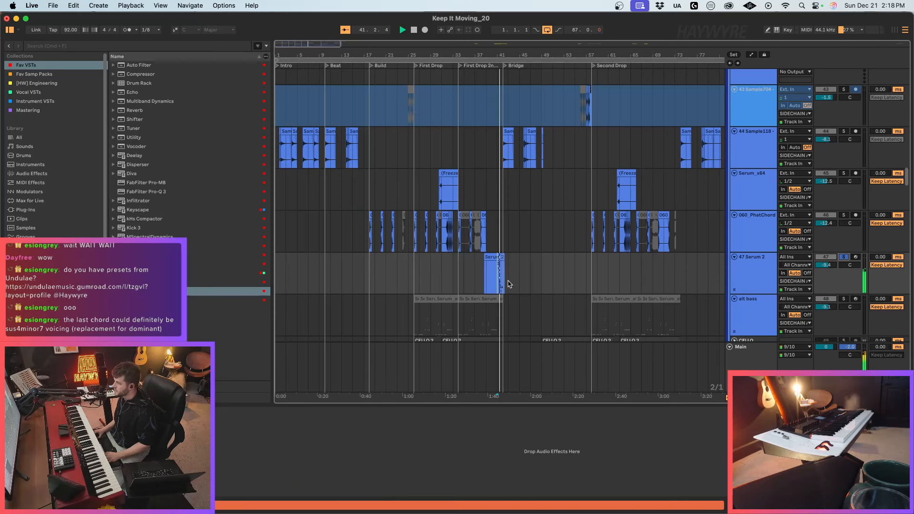
left_click_drag(505, 285, 529, 289)
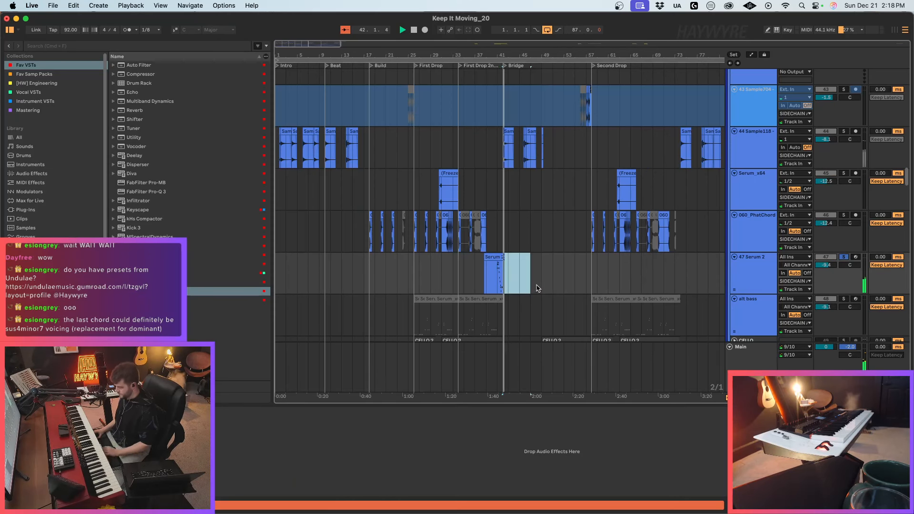
left_click(844, 258)
Step: Arm the 47 Serum 2 track and play along with the Bridge from bar 47
left_click(543, 300)
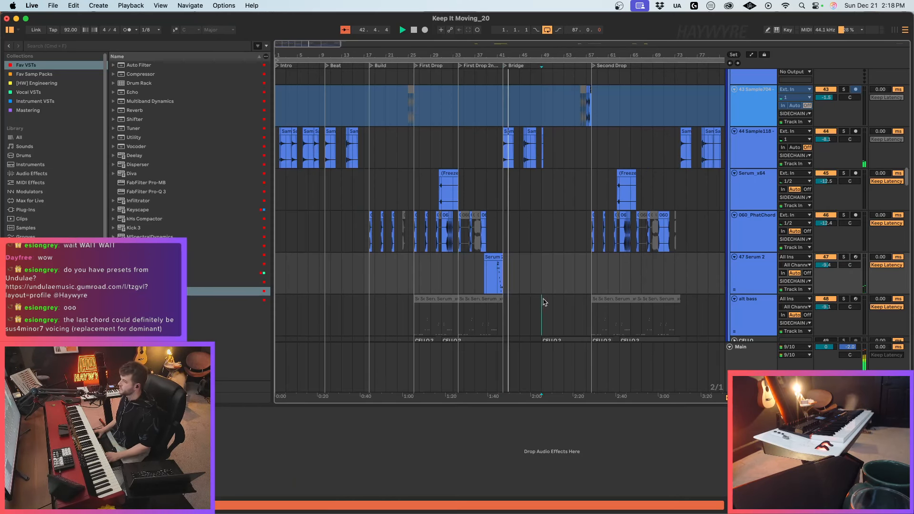
left_click(532, 281)
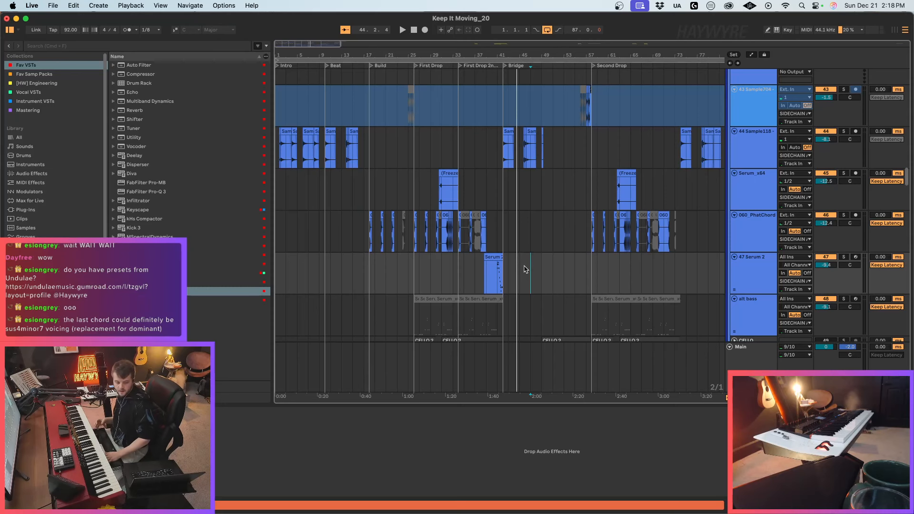
scroll(524, 269, "right", 3)
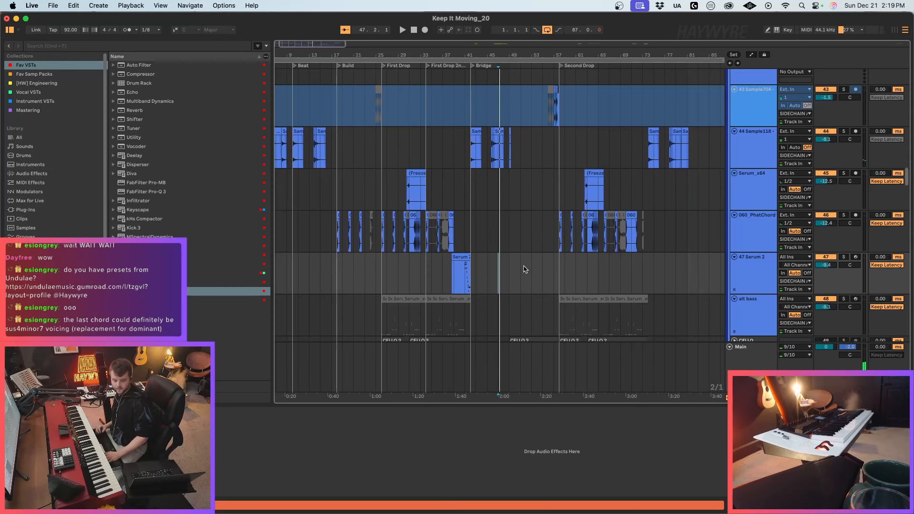
key("space")
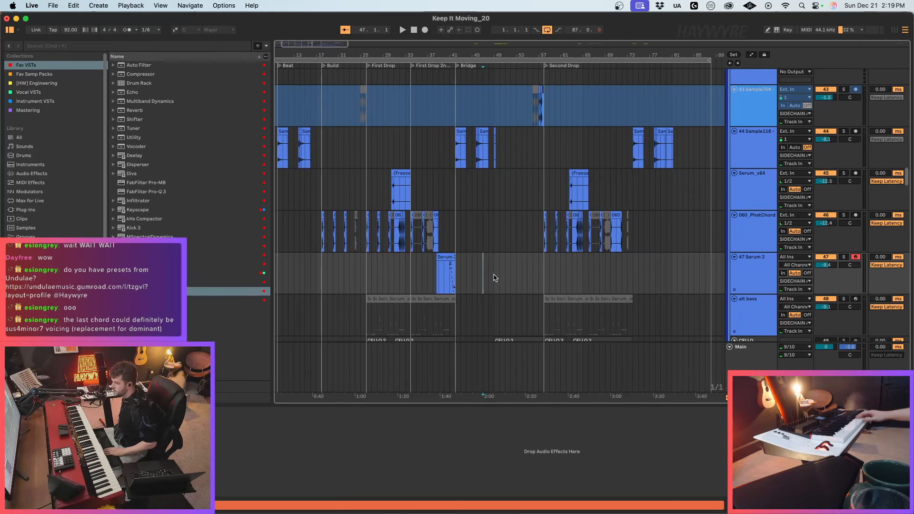
key("space")
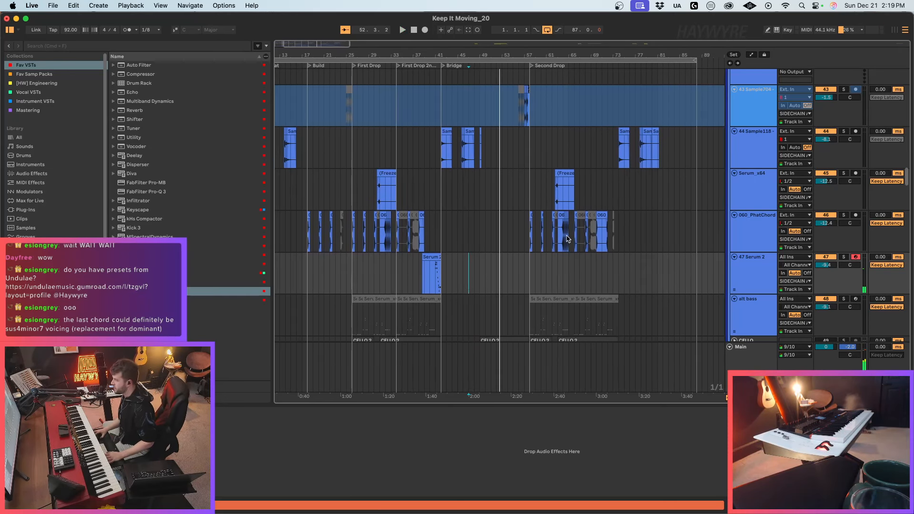
Step: Open the newly recorded PIANO 4 clip at bar 48 in the note editor
scroll(645, 189, "up", 2)
left_click_drag(913, 177, 913, 69)
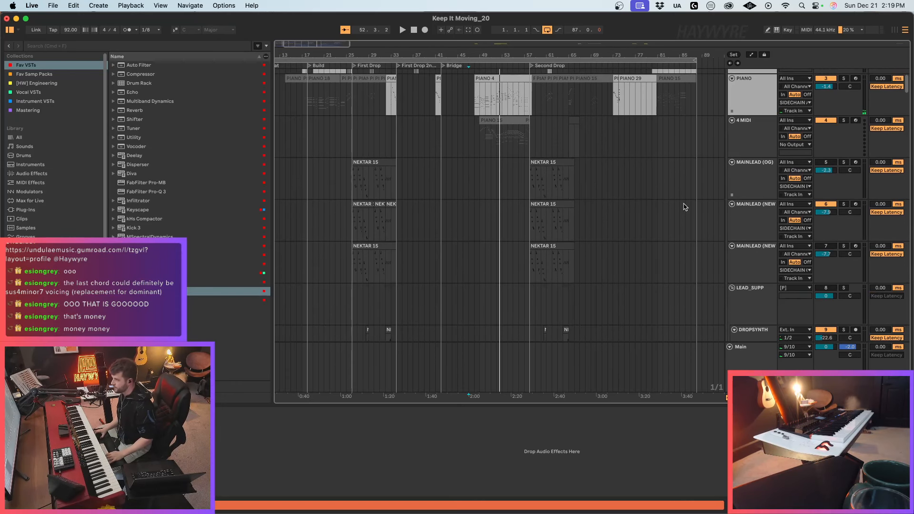
left_click(472, 206)
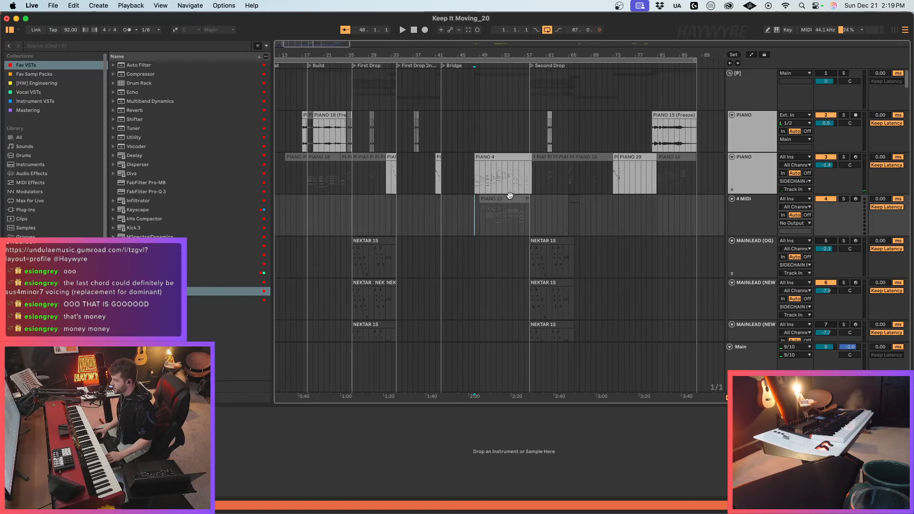
double_click(514, 164)
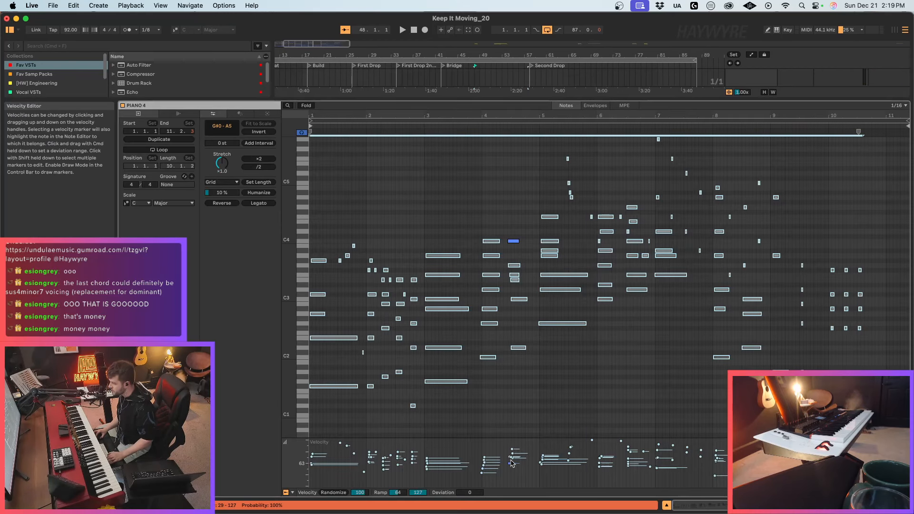
Step: Lower the velocity of the selected C4 note in bar 4 of the PIANO 4 clip and play the part from bar 48
left_click_drag(510, 462, 510, 469)
key("shift+Tab")
key("space")
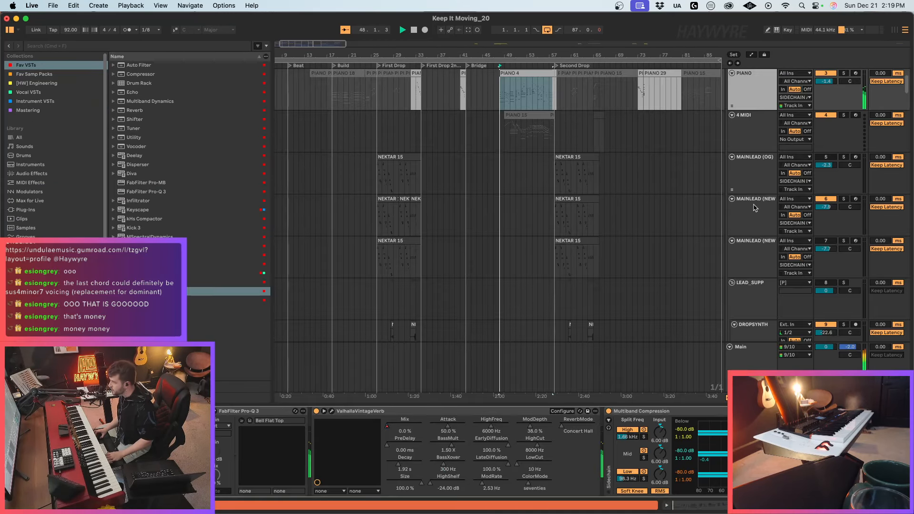
Step: Insert a new MIDI track directly below the Main Kit 010 drum track
scroll(754, 207, "down", 15)
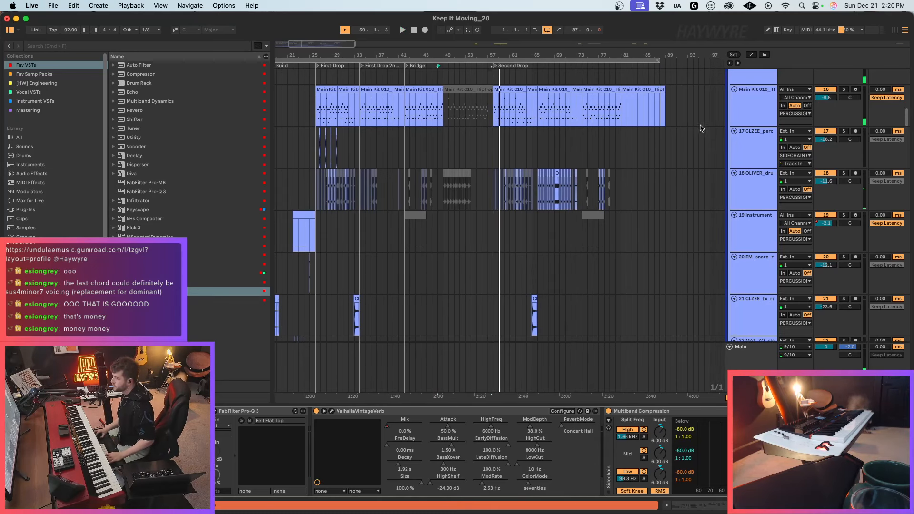
left_click(738, 113)
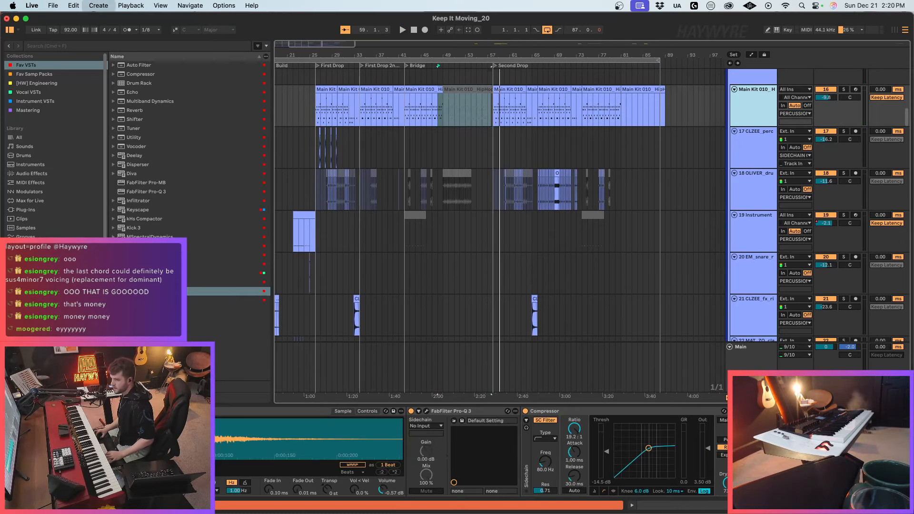
key("super+shift+t")
Step: Load the AcousticKit_02_HW.adg rack from Haywyre's Pre-Engineering [2025] Kits 25 folder onto the new MIDI track
scroll(210, 180, "down", 10)
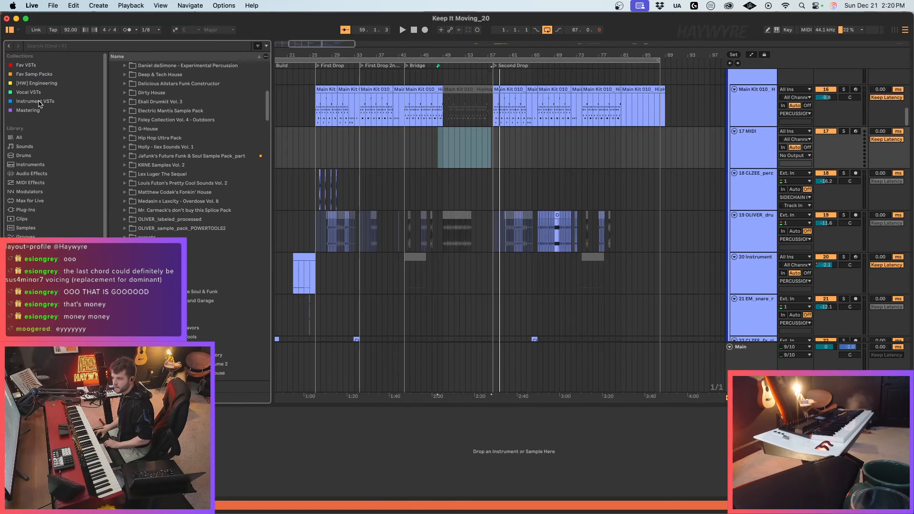
left_click(45, 84)
left_click(175, 92)
left_click(177, 91)
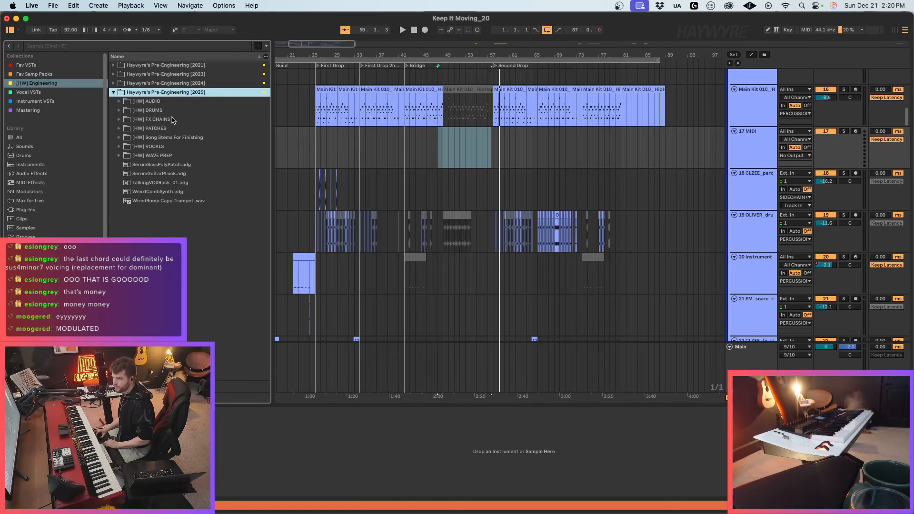
left_click(166, 112)
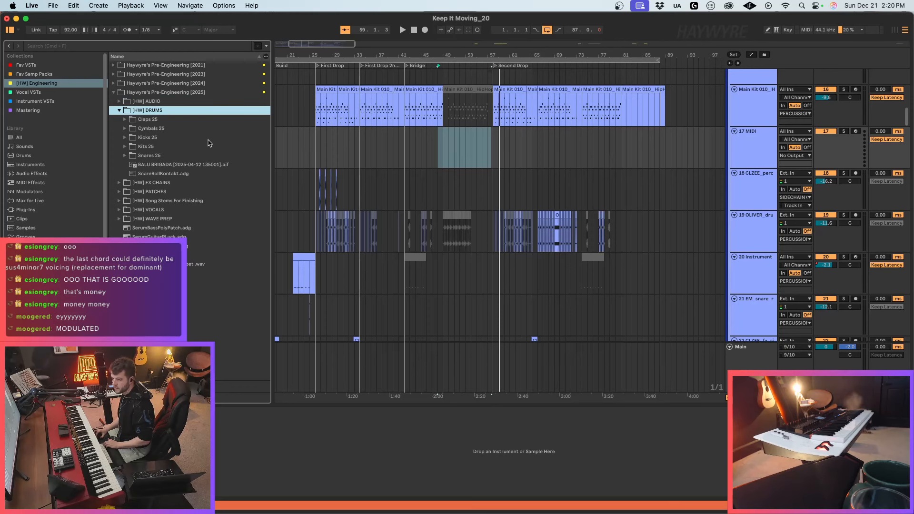
left_click(162, 146)
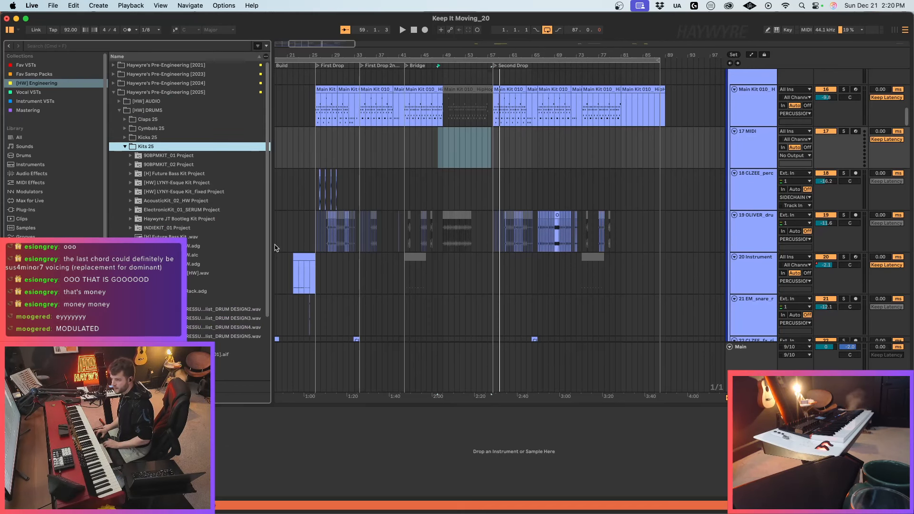
left_click_drag(273, 244, 299, 244)
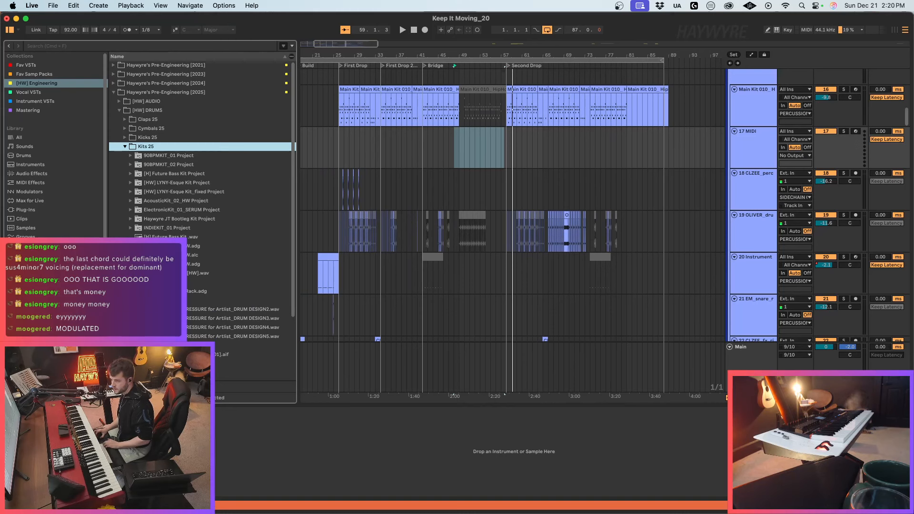
left_click_drag(190, 263, 556, 151)
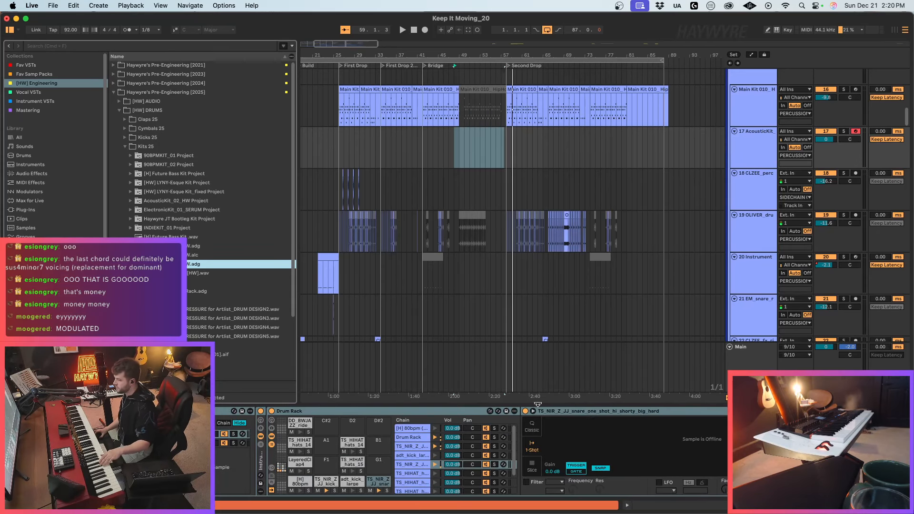
Step: Open the kit's missing media list, widen it, and relink TS_NIR_Z_JJ_kick_one_shot_fast_med.wav to a found copy
left_click(143, 504)
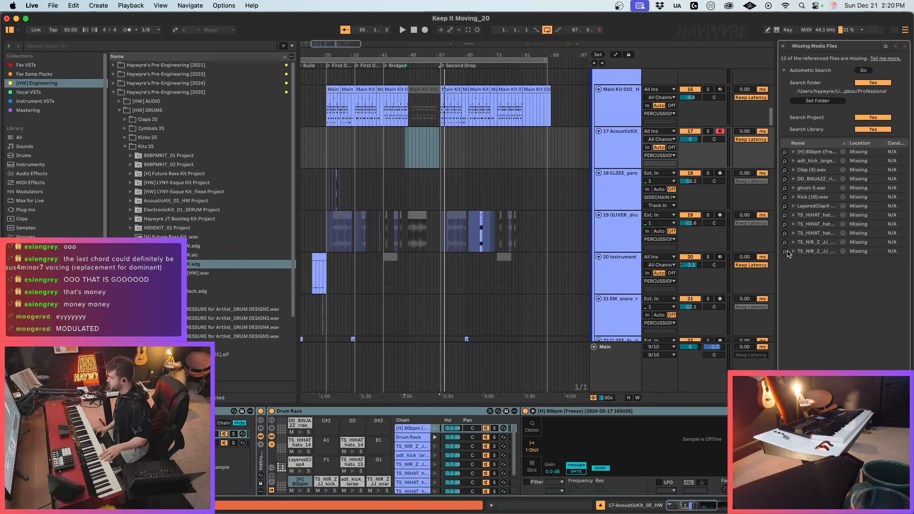
left_click(784, 251)
left_click(191, 111)
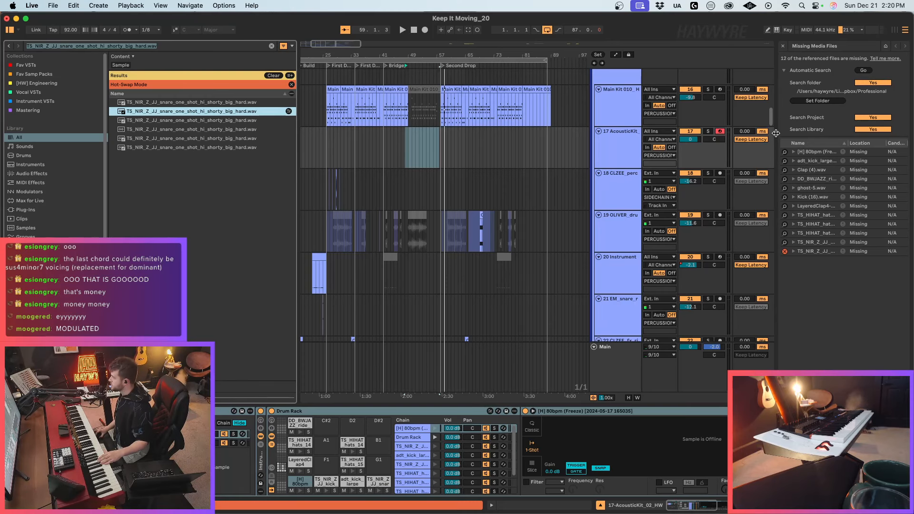
left_click_drag(776, 133, 681, 152)
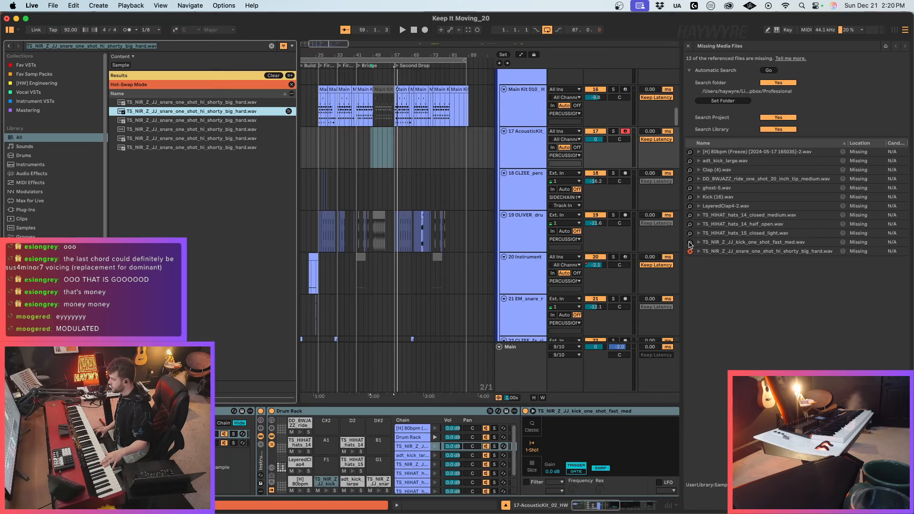
left_click(197, 120)
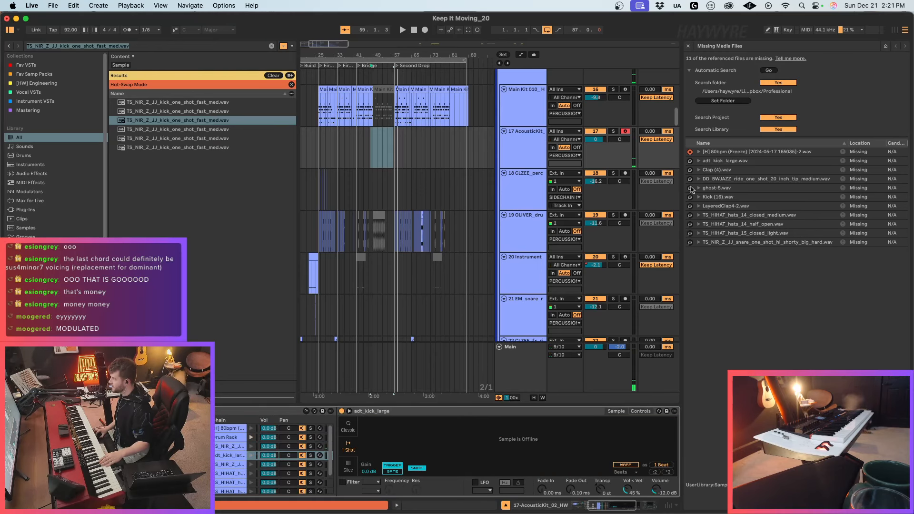
Step: Relink the missing adt_kick_large.wav and TS_NIR_Z_JJ_snare_one_shot_hi_shorty_big_hard.wav samples to found copies
left_click(689, 160)
key("Return")
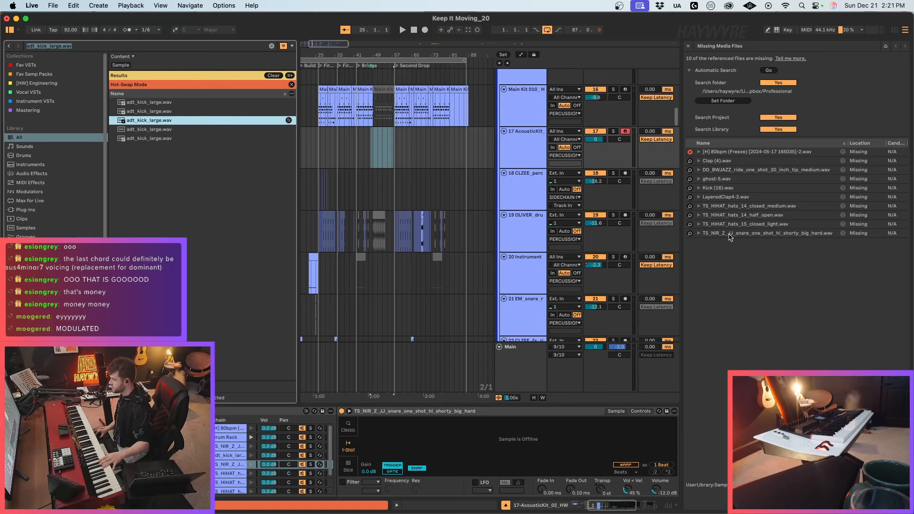
left_click(690, 234)
double_click(208, 129)
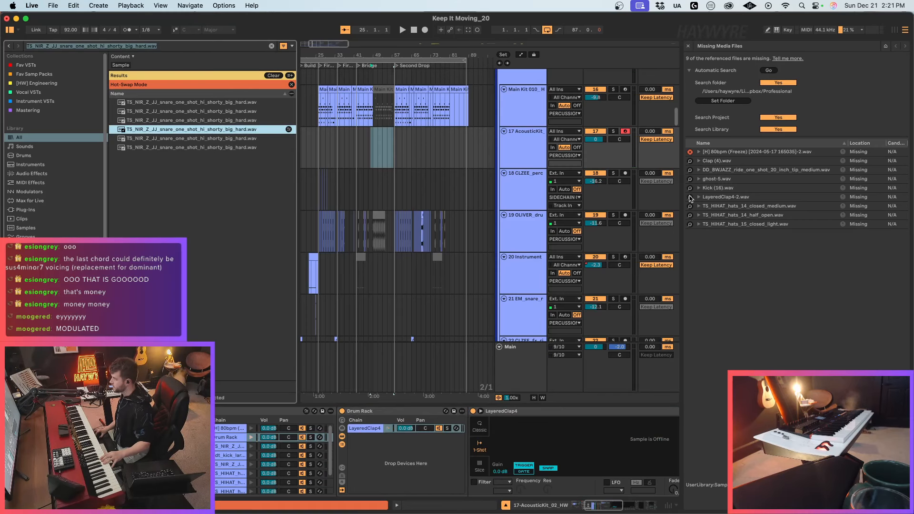
Step: Relink the missing LayeredClap4-2.wav and TS_HIHAT_hats_15_closed_light.wav samples to found copies
left_click(690, 196)
double_click(188, 147)
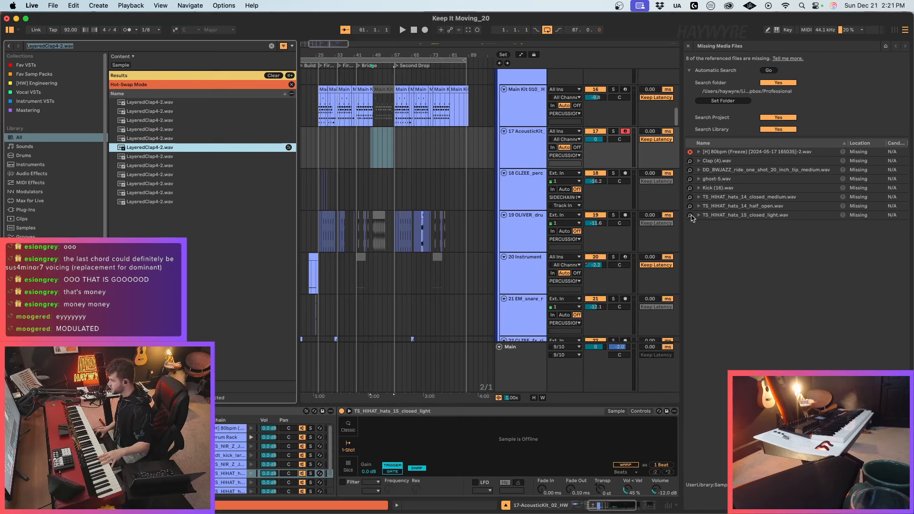
left_click(690, 215)
double_click(167, 120)
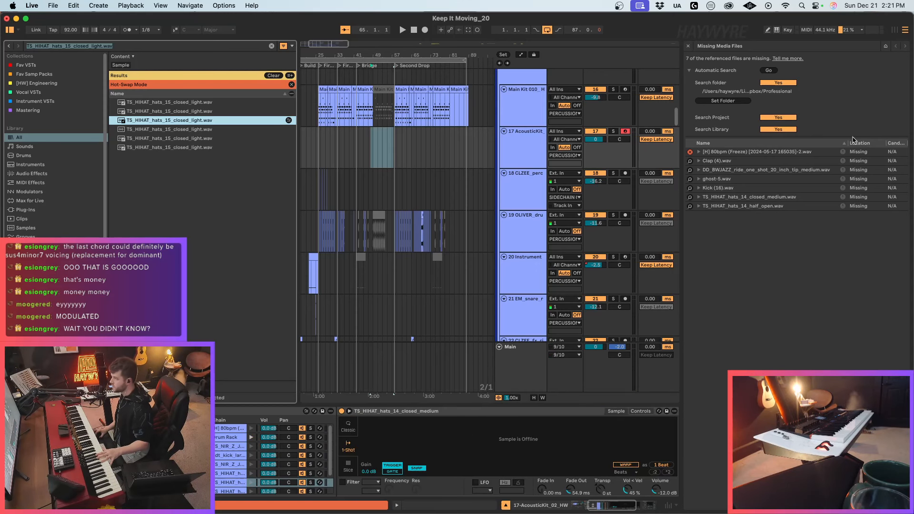
Step: Relink the missing TS_HIHAT_hats_14_closed_medium.wav and TS_HIHAT_hats_14_half_open.wav samples to found copies
left_click(689, 197)
double_click(183, 129)
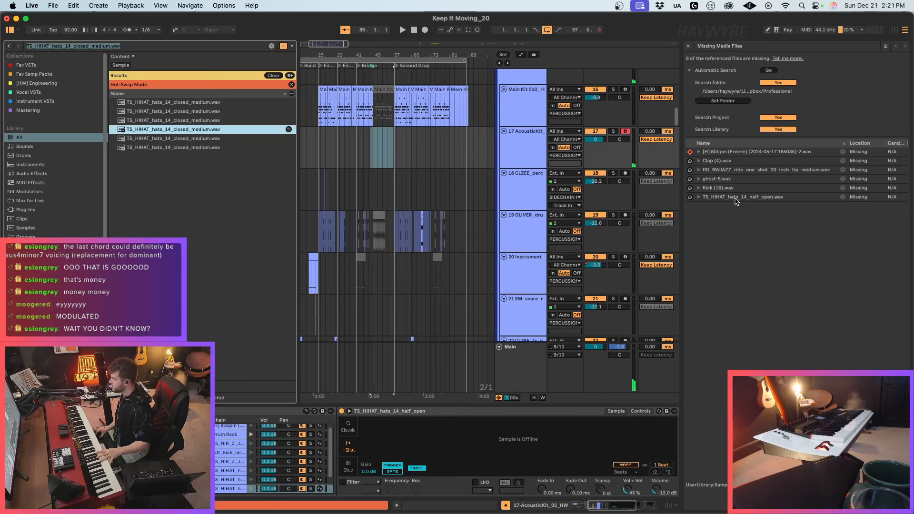
left_click(690, 197)
double_click(185, 120)
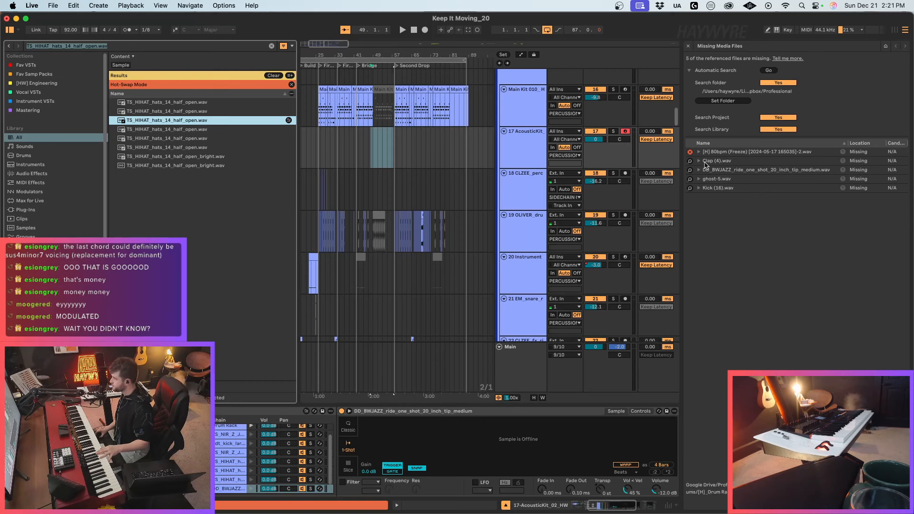
Step: Relink the missing DD_BWJAZZ_ride_one_shot_20_inch_tip_medium.wav sample and clear the browser search
left_click(689, 170)
left_click_drag(163, 139, 425, 429)
left_click(271, 45)
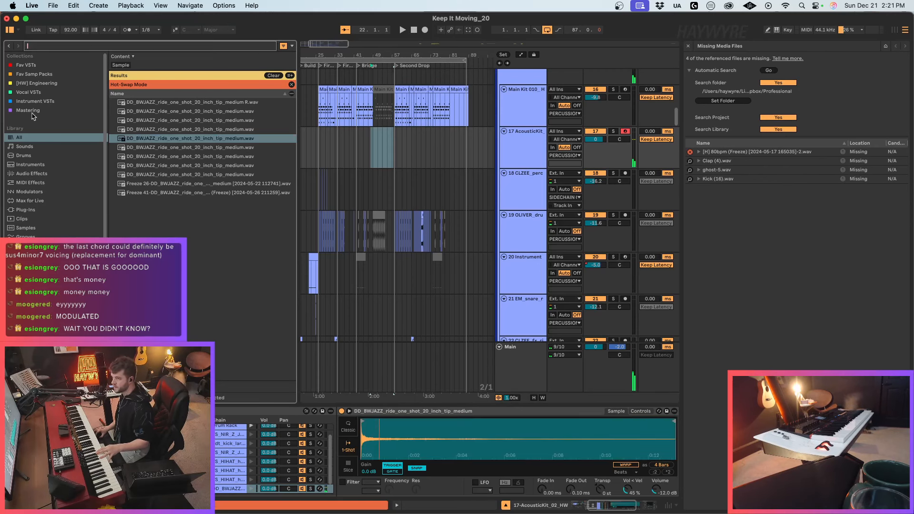
Step: Load LEX_LUGER_cymbal_crash_king.wav from Fav Samp Packs onto the empty C#2 pad of the acoustic kit
left_click(36, 93)
left_click(47, 74)
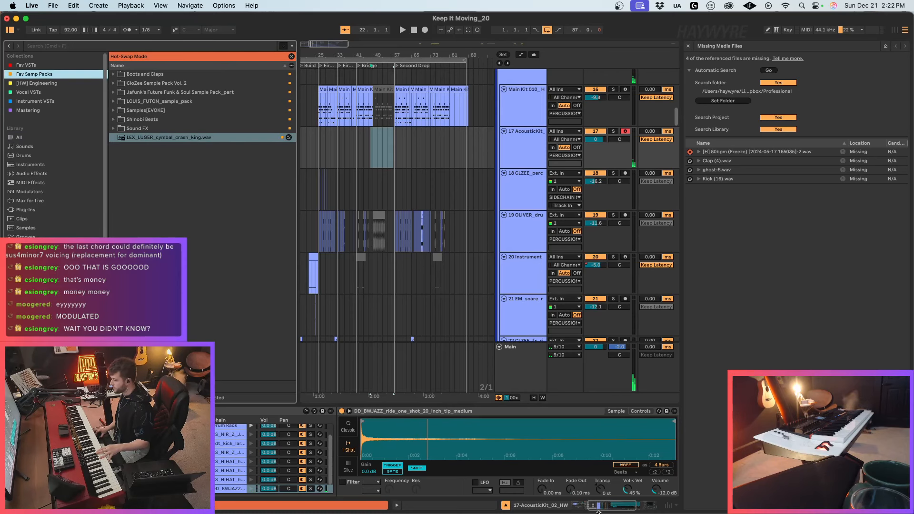
left_click_drag(599, 508, 584, 508)
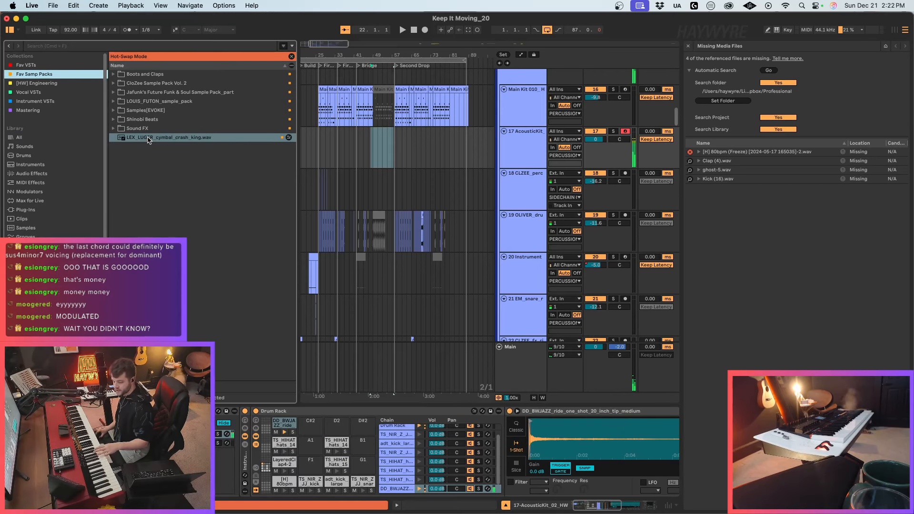
left_click_drag(148, 140, 310, 426)
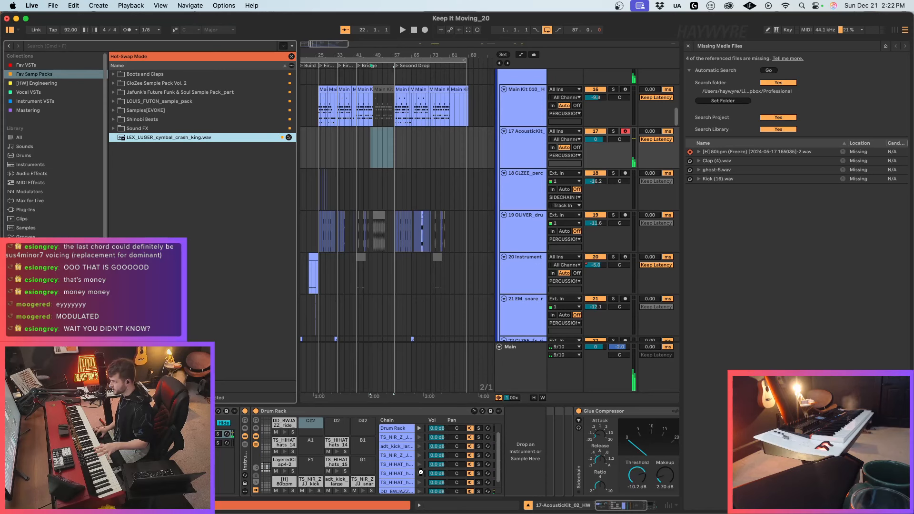
Step: Close the missing media list and lower the AcousticKit track volume to about -8.2 dB
left_click_drag(617, 508, 624, 511)
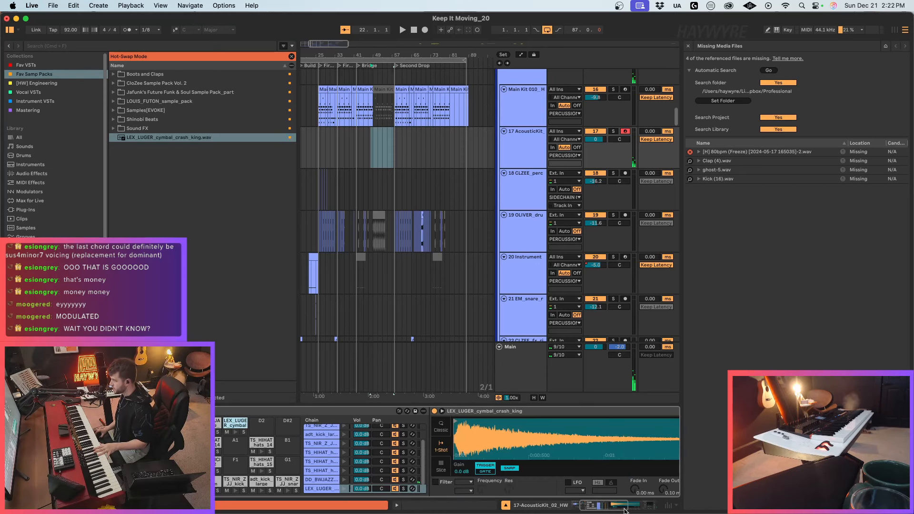
left_click_drag(682, 239, 853, 250)
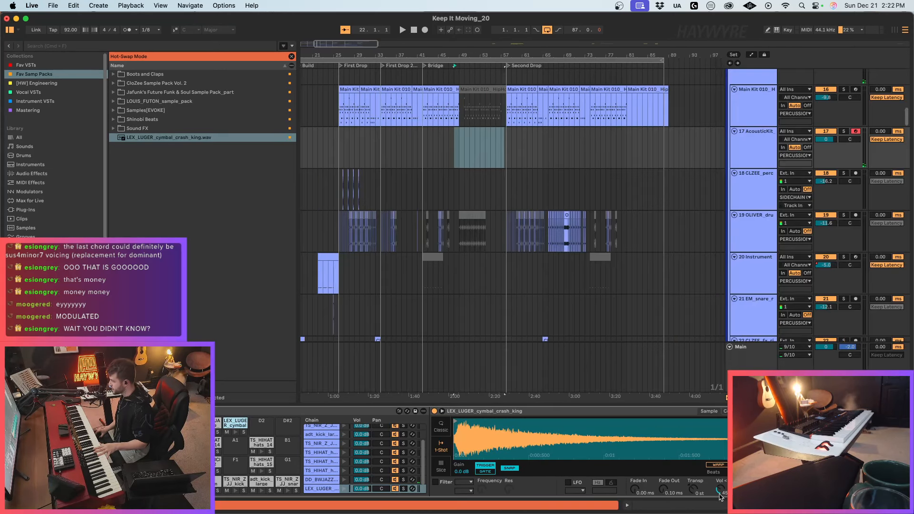
left_click_drag(825, 139, 825, 150)
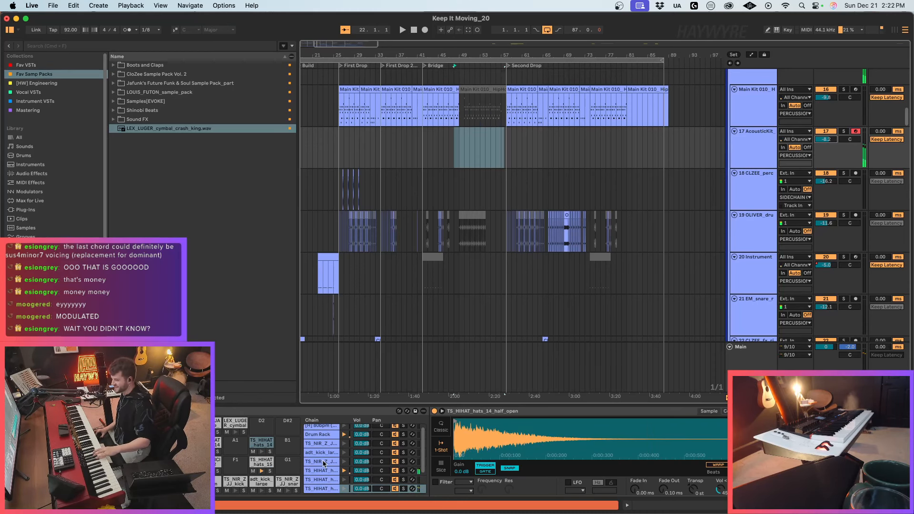
Step: Group the three hi-hat chains into a nested Drum Rack and assign all of them to choke group 2
left_click(323, 490, "shift")
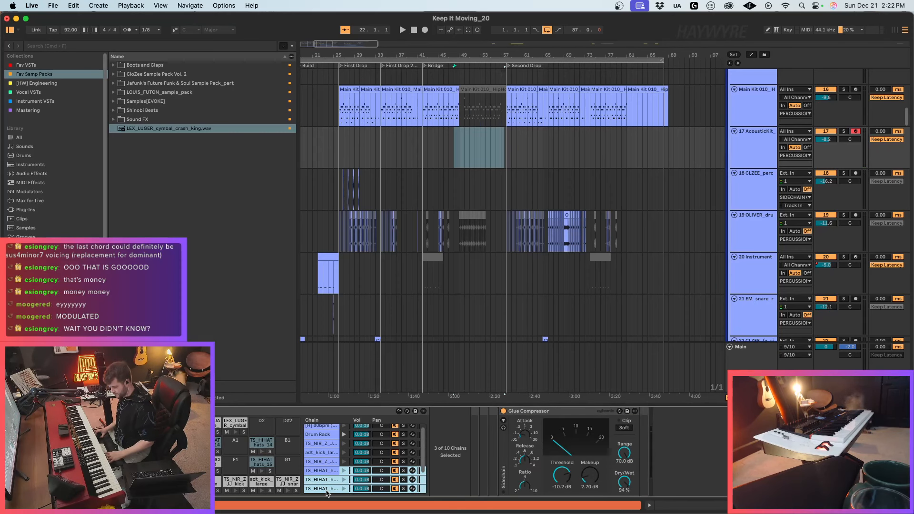
key("super+g")
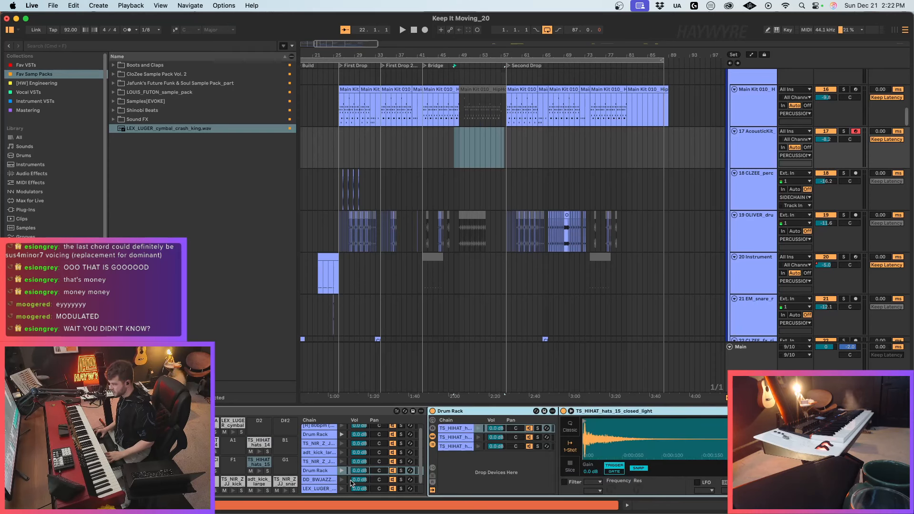
left_click(432, 468)
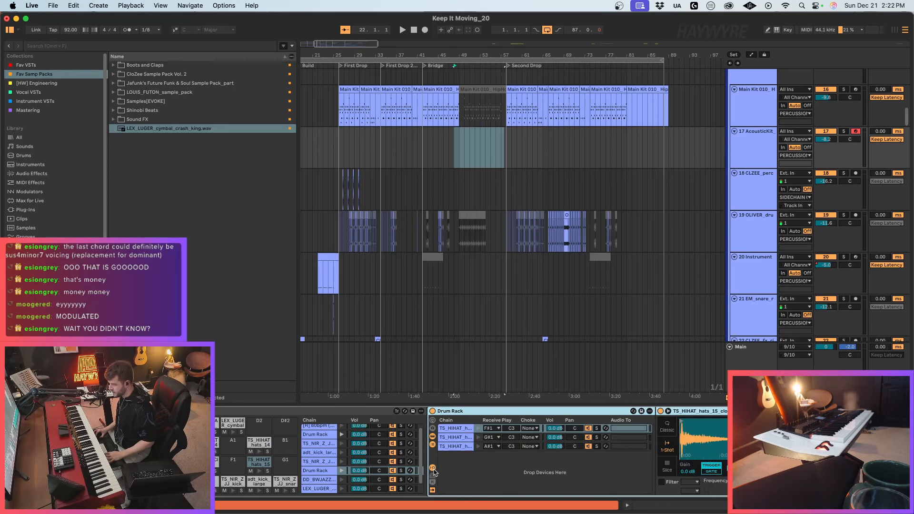
key("super+a")
left_click(535, 429)
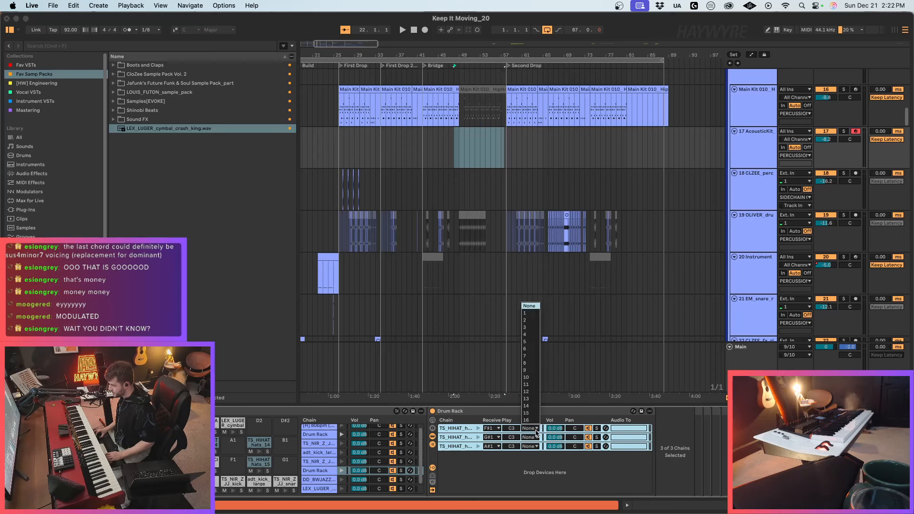
left_click(525, 320)
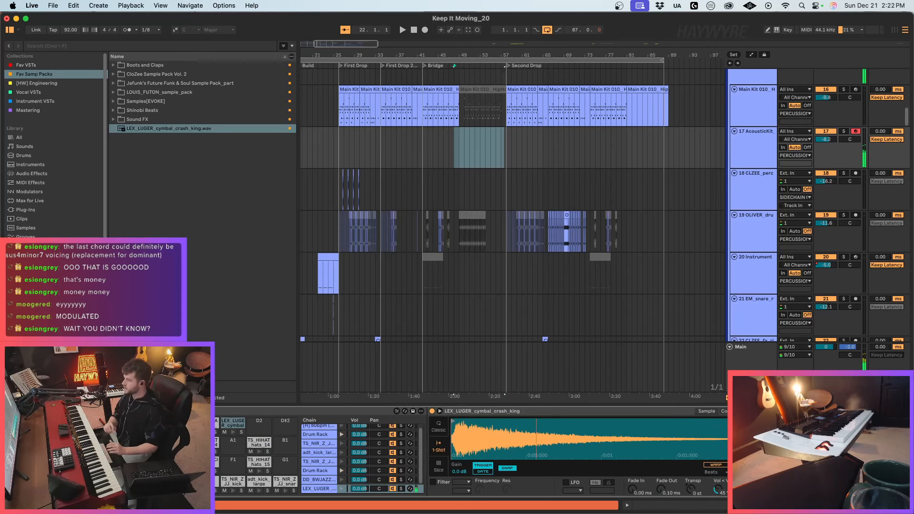
Step: Play the arrangement from bar 46 in the Bridge to try the acoustic kit against it
left_click(443, 158)
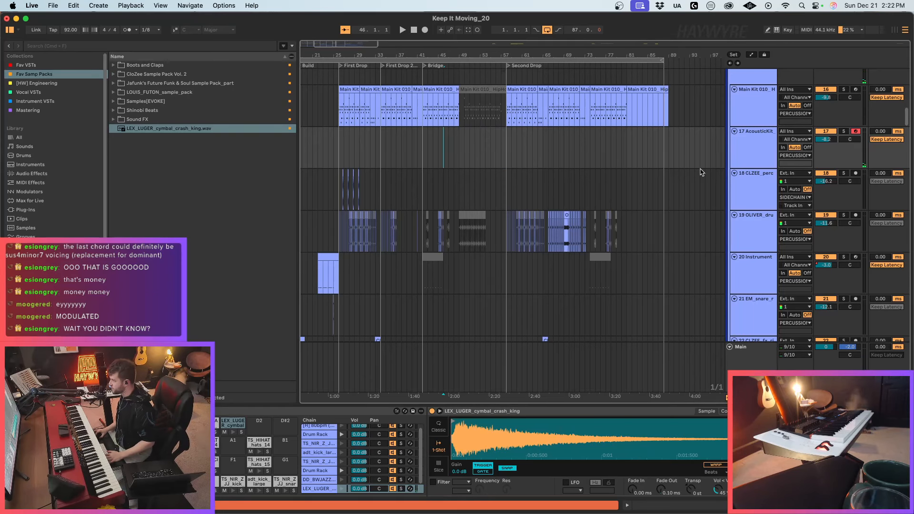
key("space")
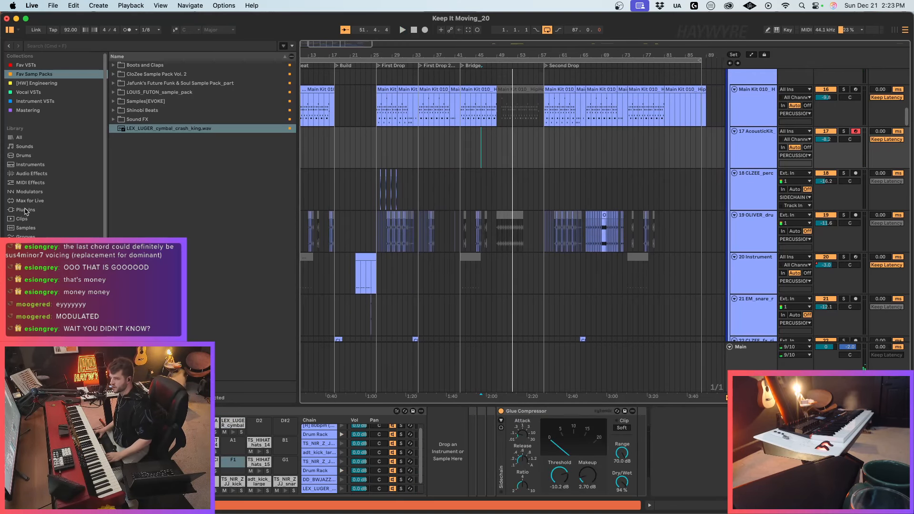
Step: Search the Samples library for "tom" and audition the drum-machine and numbered TOM samples down to TOM12.WAV
left_click(37, 228)
key("super+f")
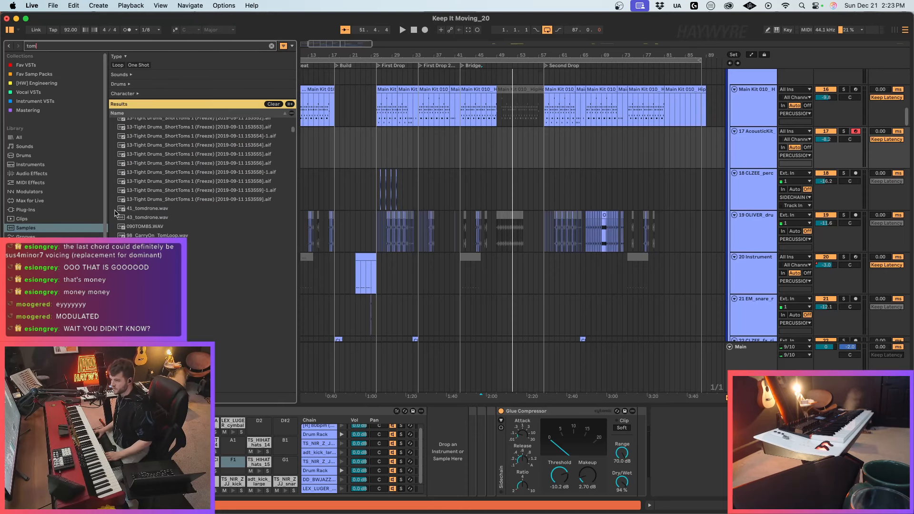
left_click(187, 289)
scroll(187, 323, "down", 4)
left_click(187, 323)
scroll(187, 323, "down", 4)
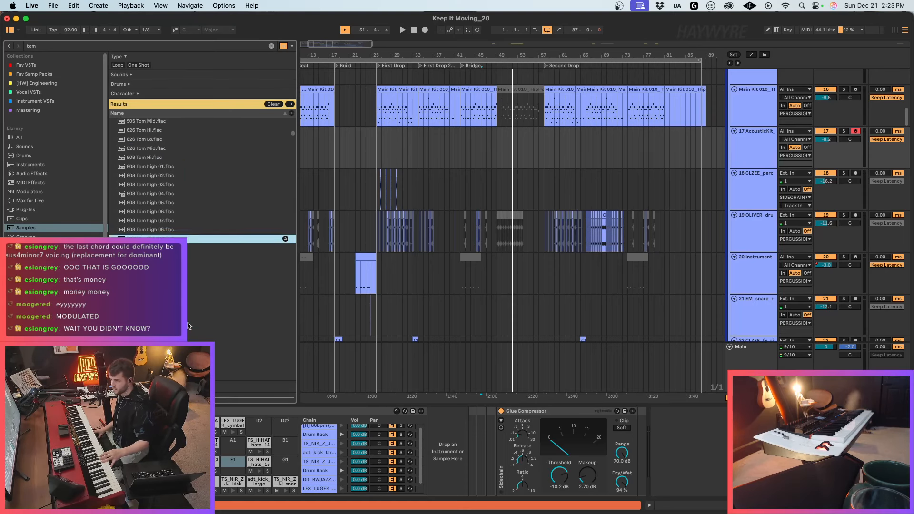
scroll(187, 326, "down", 10)
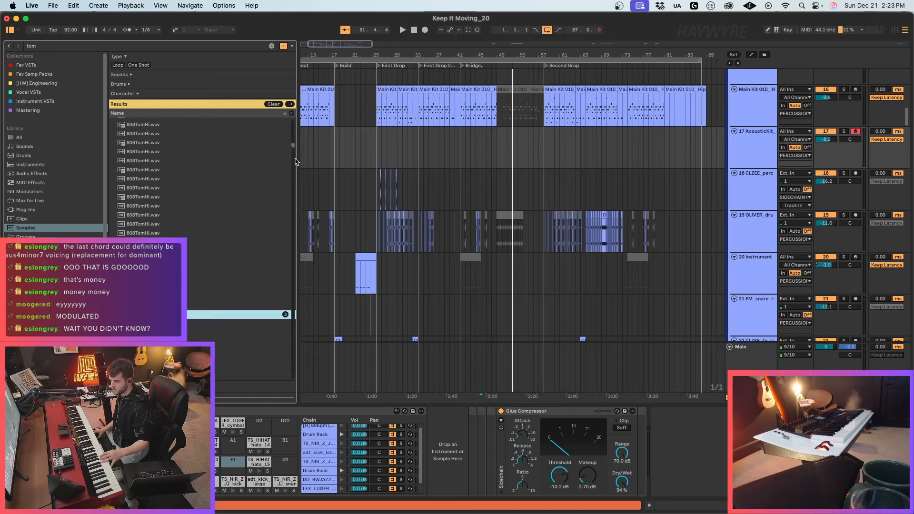
left_click_drag(293, 147, 293, 194)
left_click(241, 234)
scroll(241, 235, "down", 4)
left_click(204, 222)
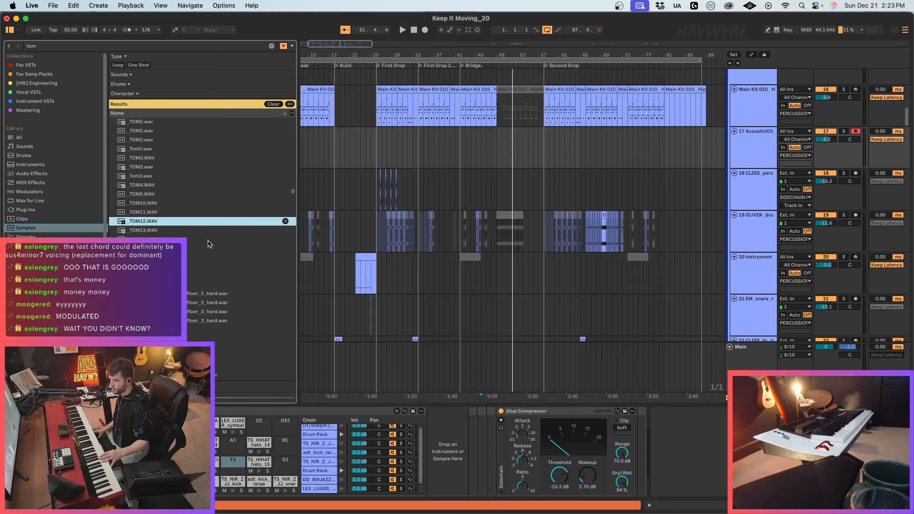
Step: Audition further tom samples, from the dhh3_percussion and Dry Tom files through the DW Tom files
scroll(205, 235, "down", 4)
left_click(199, 233)
scroll(199, 234, "down", 4)
left_click(199, 232)
scroll(200, 232, "down", 4)
left_click(185, 200)
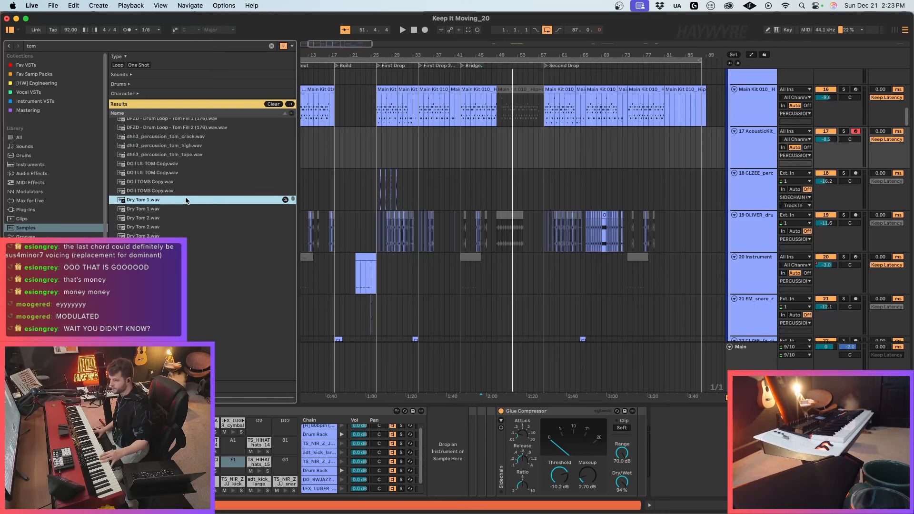
left_click(160, 146)
left_click(175, 137)
left_click(174, 174)
scroll(176, 191, "down", 1)
left_click(184, 295)
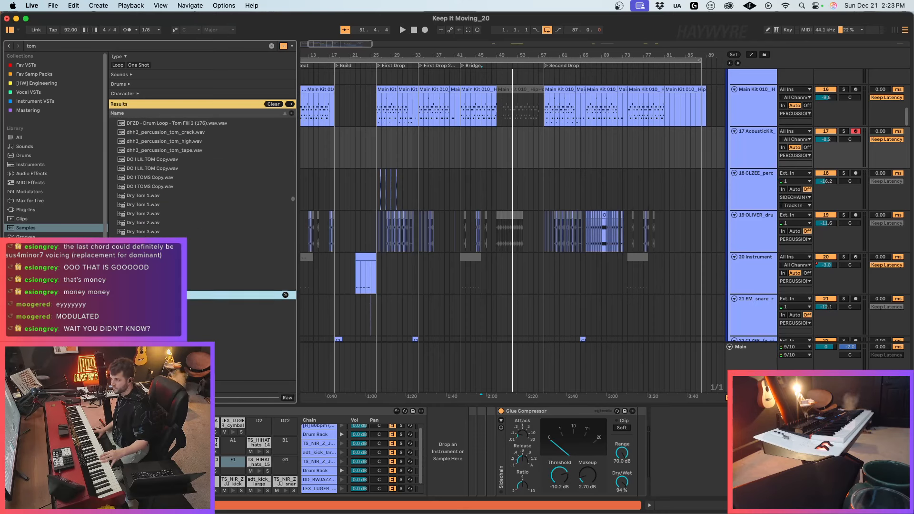
scroll(183, 295, "down", 6)
left_click(180, 202)
scroll(181, 203, "down", 6)
left_click(181, 172)
left_click(182, 252)
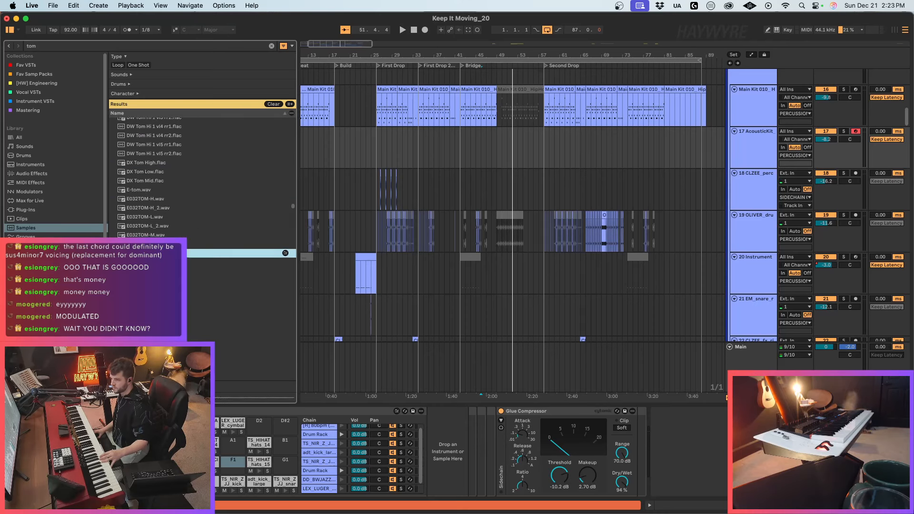
Step: Audition the tom samples between ElectroTom and the Freeze tom recordings for a usable acoustic tom
scroll(181, 253, "down", 4)
left_click(190, 233)
left_click(190, 258)
scroll(190, 258, "down", 4)
left_click(190, 257)
scroll(190, 257, "down", 4)
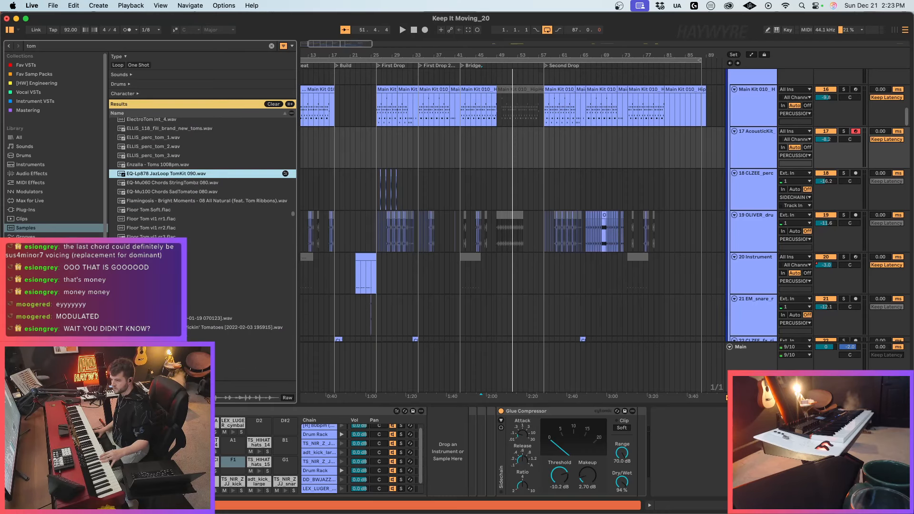
left_click(190, 256)
scroll(191, 256, "down", 4)
left_click(190, 262)
scroll(190, 261, "down", 4)
left_click(191, 261)
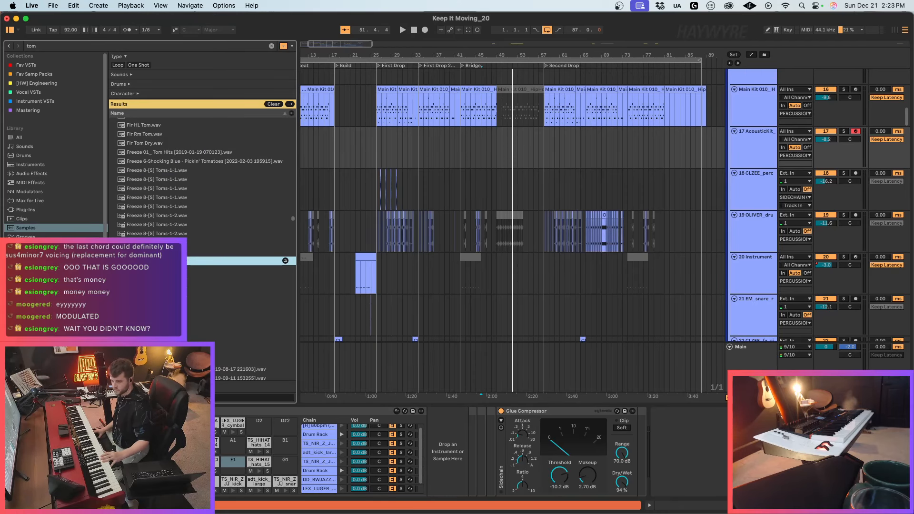
left_click(191, 306)
scroll(190, 306, "down", 4)
left_click(196, 292)
scroll(195, 292, "down", 4)
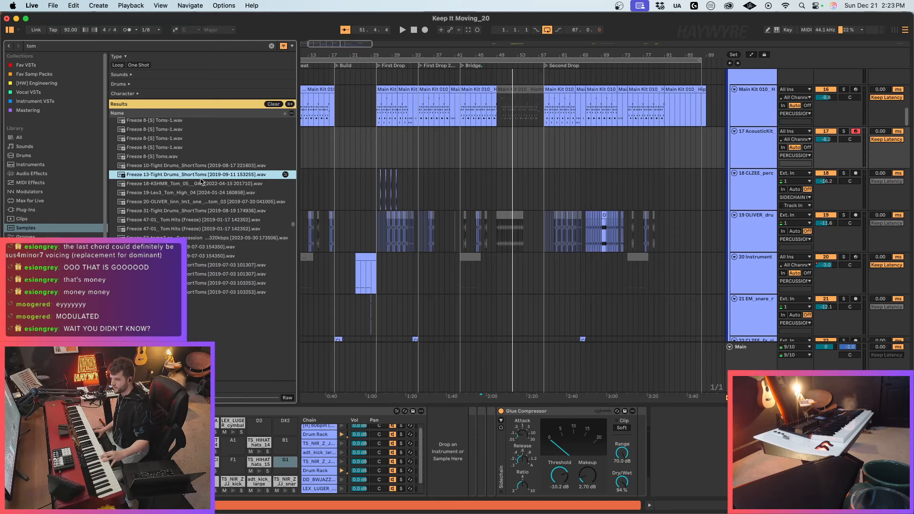
left_click(197, 202)
left_click(199, 229)
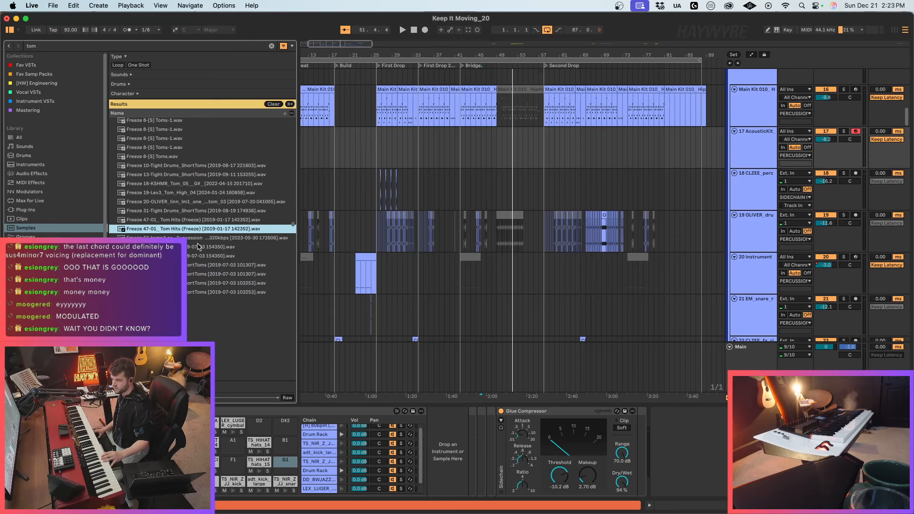
left_click(201, 256)
scroll(200, 257, "down", 1)
left_click(207, 263)
scroll(207, 262, "down", 1)
left_click(205, 266)
scroll(206, 266, "down", 2)
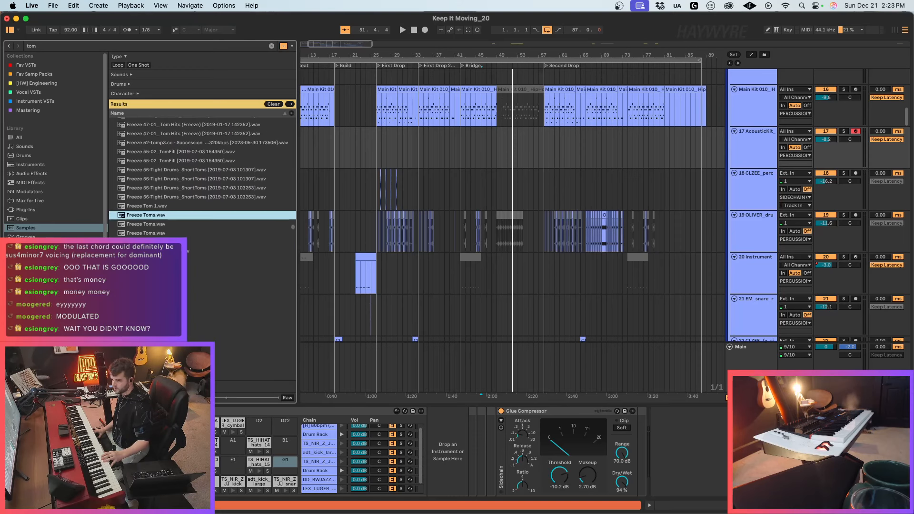
Step: Audition the hi tom, Jazz Tom, KSHMR_Tom and L-Tom samples
left_click(202, 287)
scroll(202, 287, "down", 3)
left_click(179, 259)
left_click(178, 304)
scroll(178, 303, "down", 3)
left_click(177, 257)
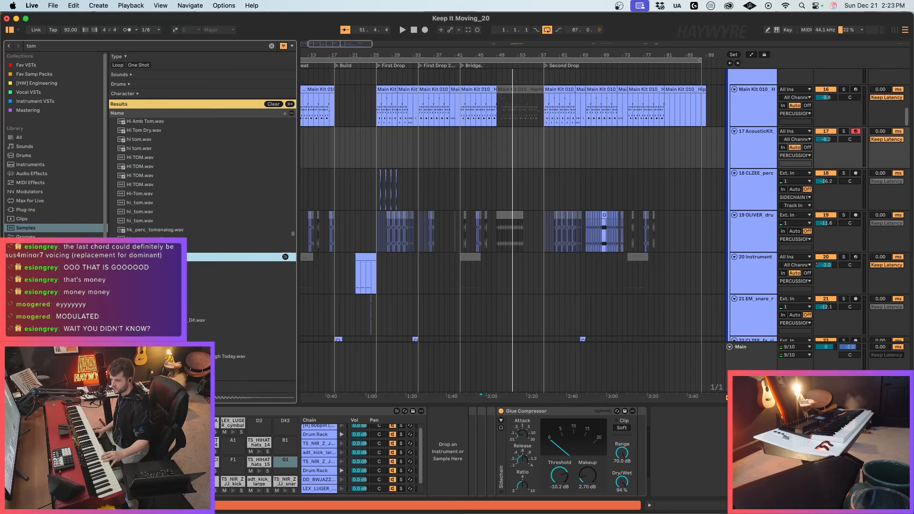
left_click(175, 237)
left_click(175, 257)
left_click(175, 248)
left_click(175, 302)
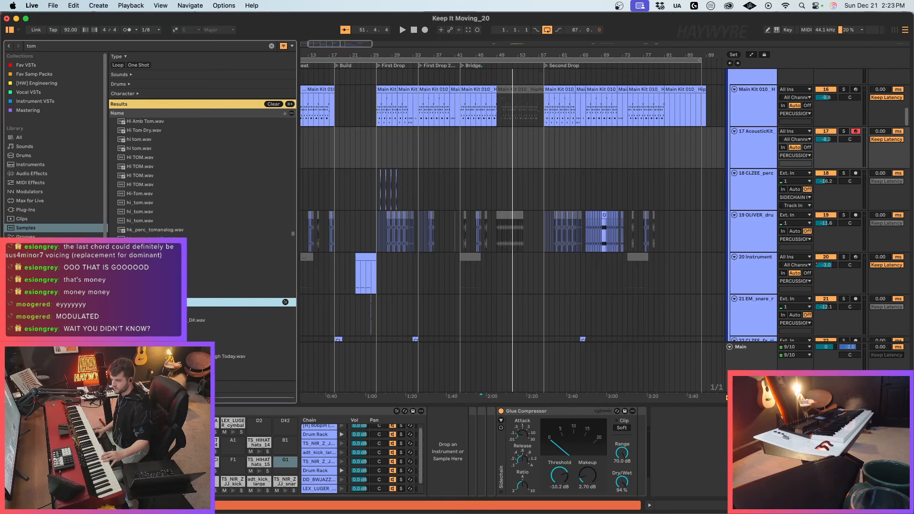
scroll(176, 301, "down", 3)
left_click(176, 301)
scroll(176, 301, "down", 3)
left_click(177, 254)
left_click(176, 280)
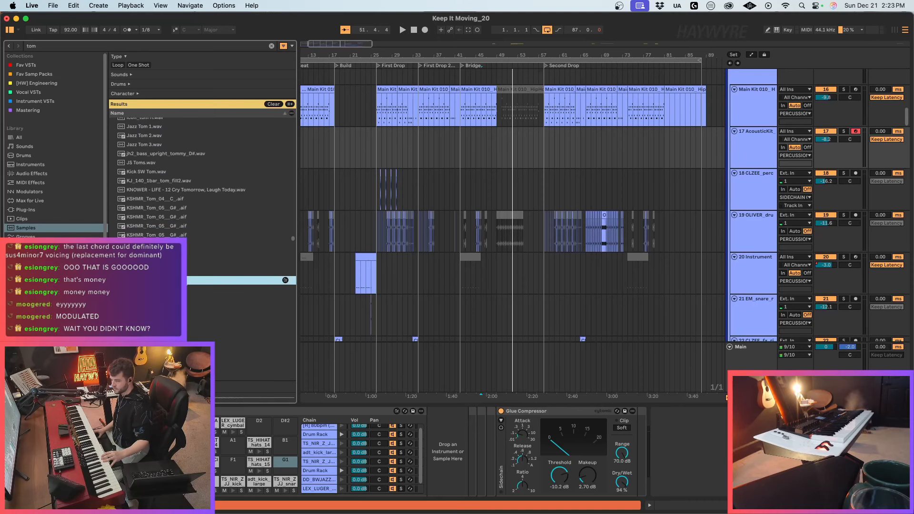
left_click(176, 271)
scroll(176, 271, "down", 2)
left_click(176, 274)
left_click(176, 301)
scroll(176, 300, "down", 3)
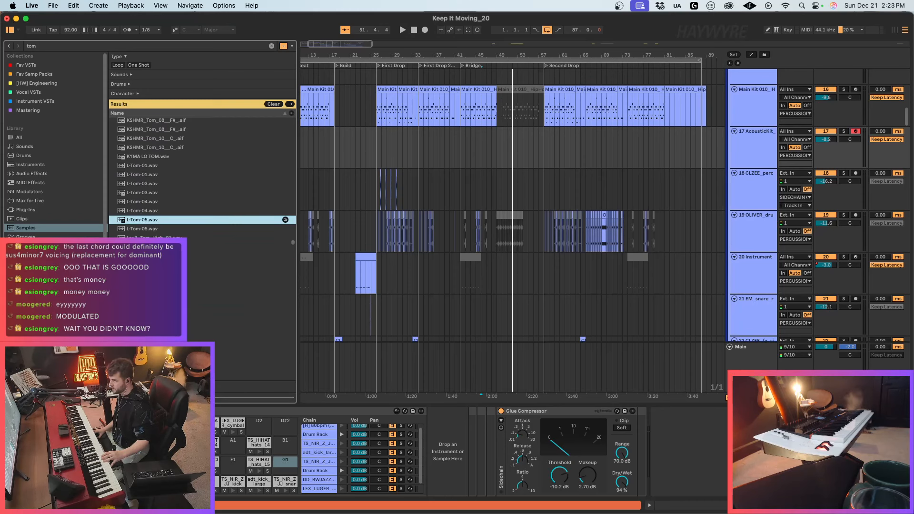
Step: Audition the Lev3_Tom_Low, Lev3_Tom_Mid and Lev3_Tom_Riff samples and the ones just after them
left_click(176, 310)
scroll(176, 310, "down", 3)
left_click(167, 301)
scroll(168, 301, "down", 2)
left_click(168, 302)
scroll(167, 302, "down", 4)
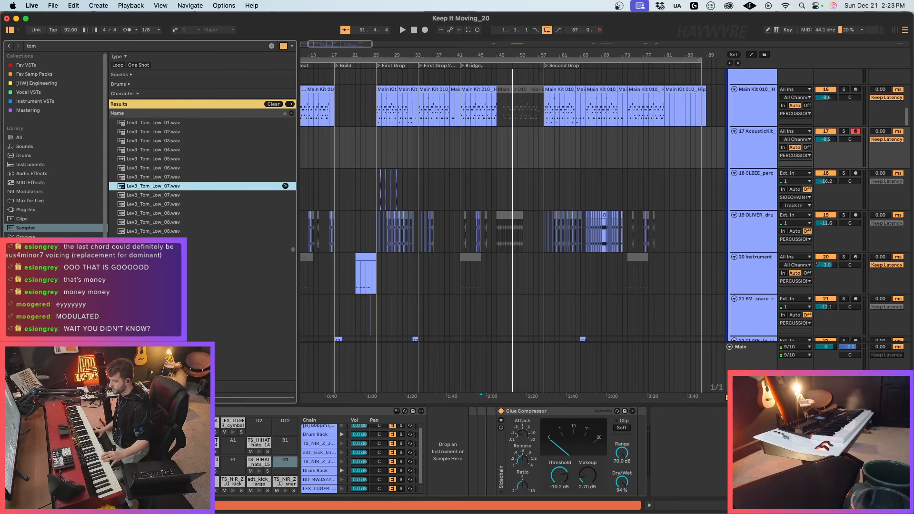
left_click(162, 168)
left_click(176, 222)
scroll(183, 238, "down", 2)
left_click(193, 308)
scroll(192, 307, "down", 1)
left_click(192, 307)
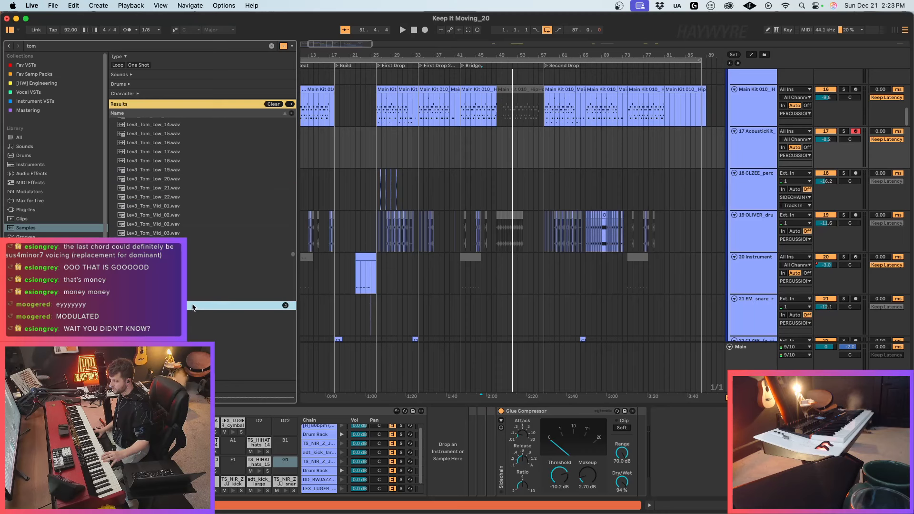
scroll(192, 307, "down", 3)
left_click(193, 304)
left_click(189, 309)
scroll(189, 310, "down", 3)
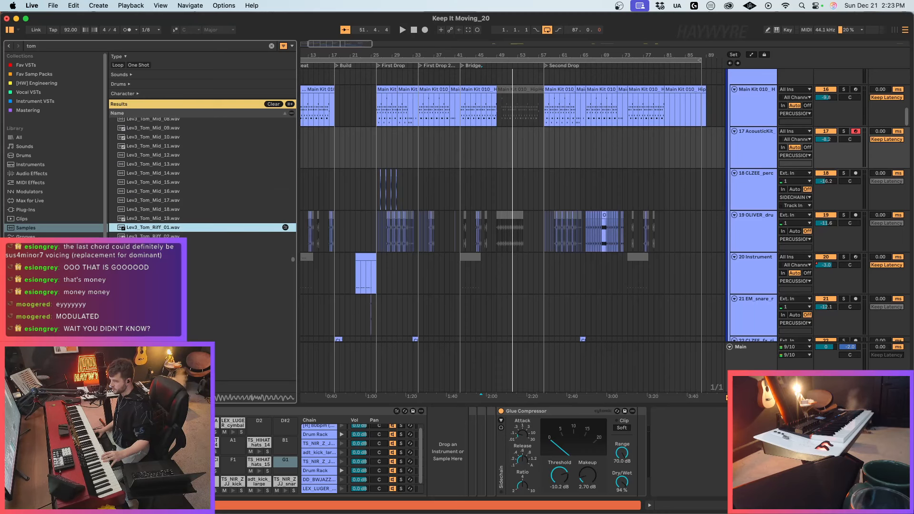
left_click(180, 245)
left_click(162, 281)
scroll(161, 281, "down", 3)
left_click(162, 259)
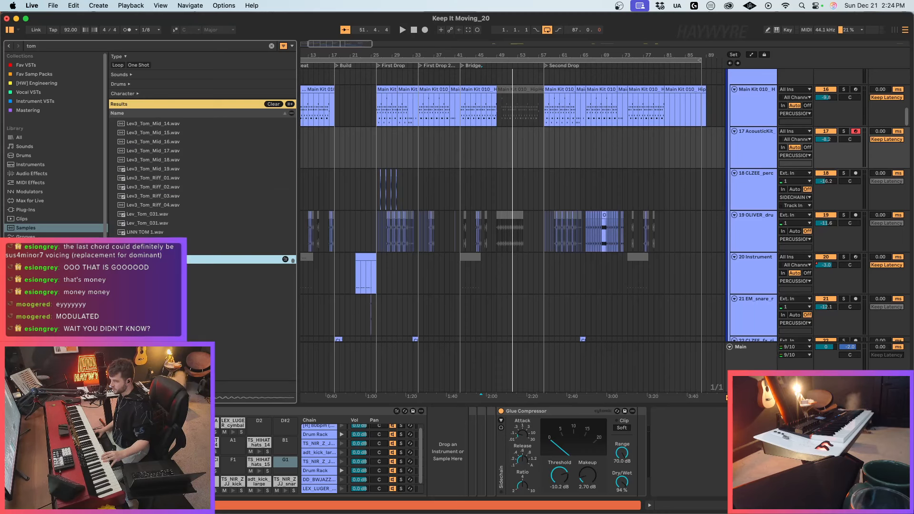
Step: Audition the low and mid tom samples down past NP2_tom_smack.wav
left_click(162, 286)
scroll(161, 286, "down", 2)
left_click(162, 281)
scroll(162, 282, "down", 3)
left_click(162, 264)
scroll(162, 266, "down", 3)
left_click(162, 288)
scroll(162, 287, "down", 1)
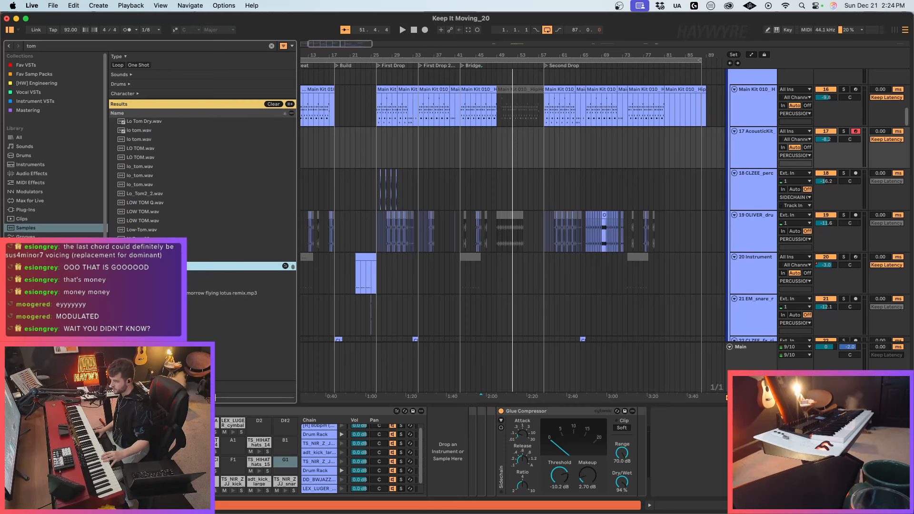
left_click(162, 284)
scroll(162, 284, "down", 3)
left_click(161, 297)
scroll(162, 297, "down", 1)
scroll(162, 299, "down", 2)
left_click(162, 302)
scroll(162, 300, "down", 3)
left_click(162, 294)
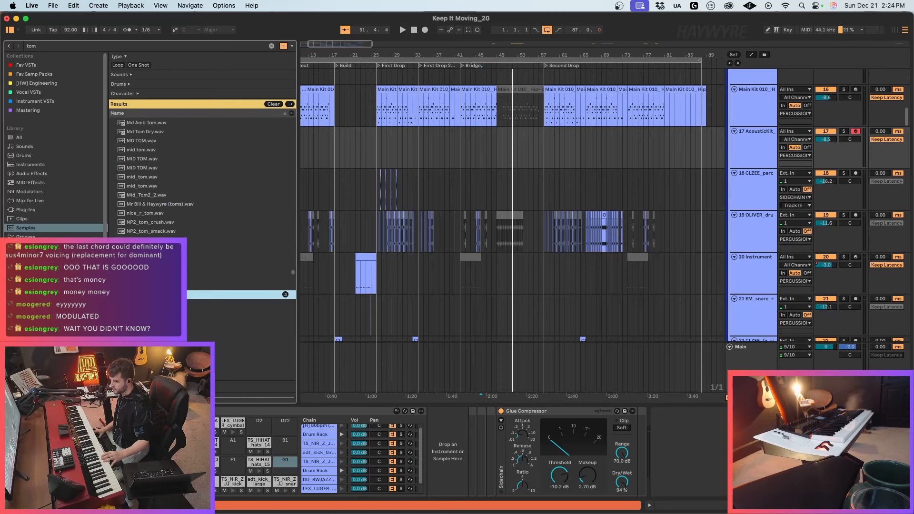
Step: Load OLF - Tom 01 onto the acoustic kit's F1 pad and shorten its tail with an earlier end point and longer fade-out
left_click(162, 276)
left_click(162, 267)
left_click(162, 249)
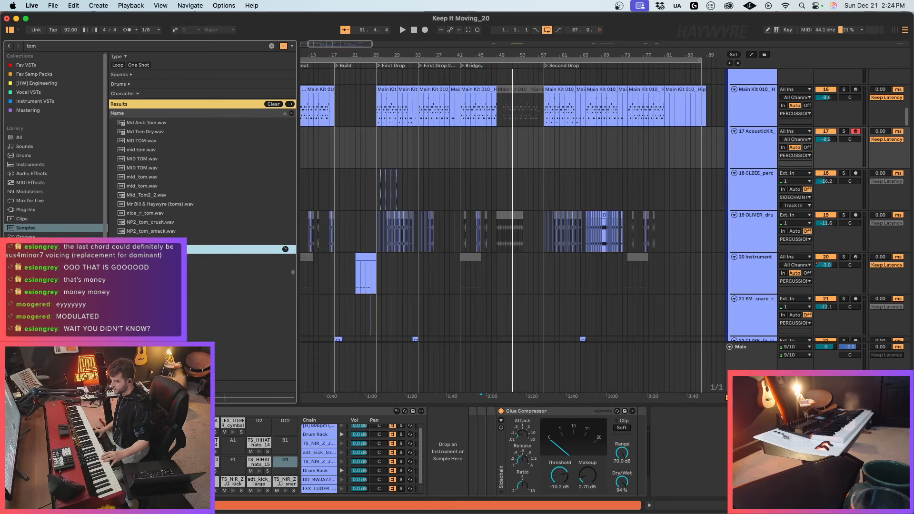
key("Up")
key("Down")
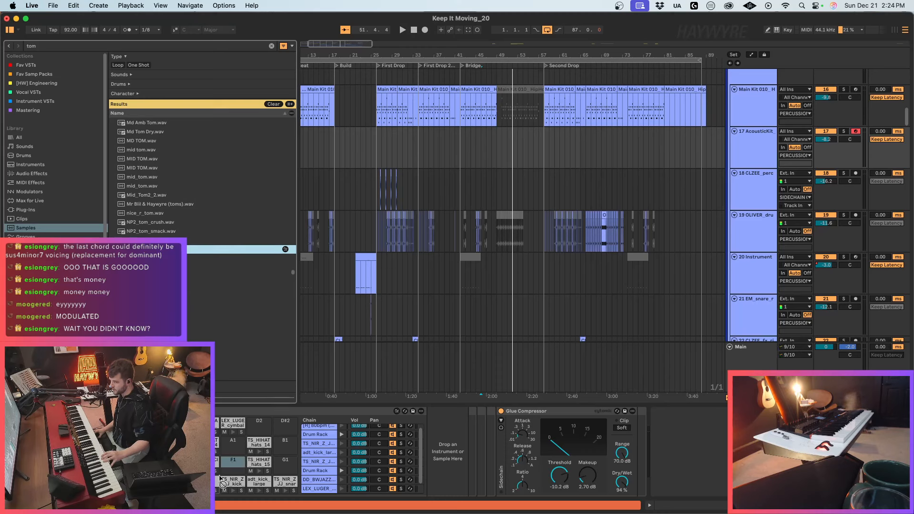
left_click_drag(220, 479, 232, 464)
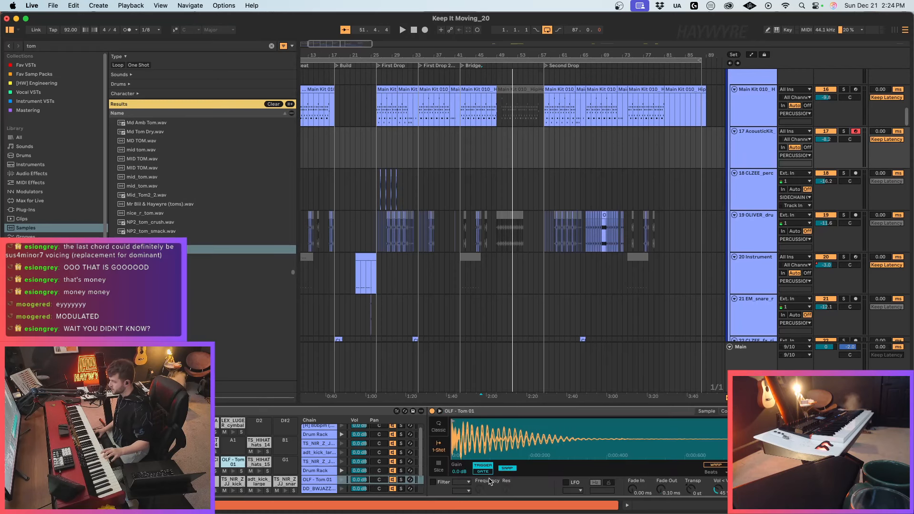
left_click_drag(751, 421, 567, 422)
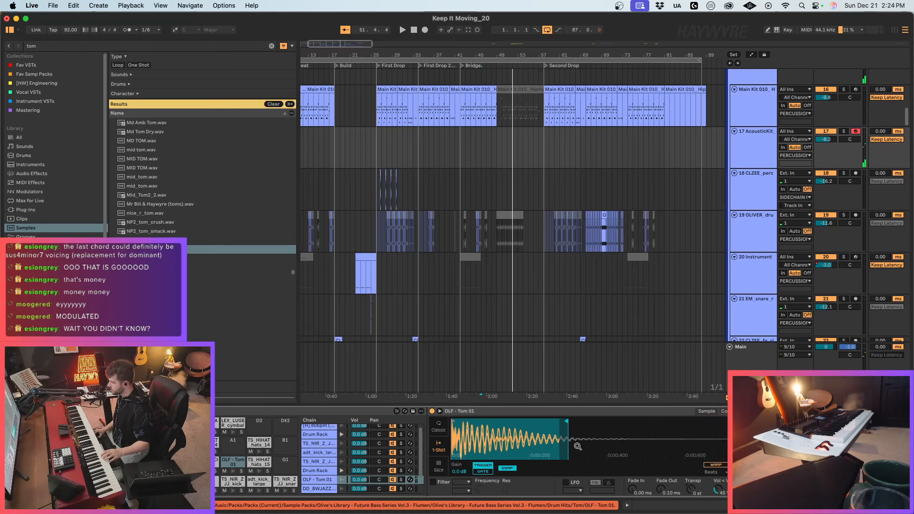
left_click_drag(665, 490, 665, 459)
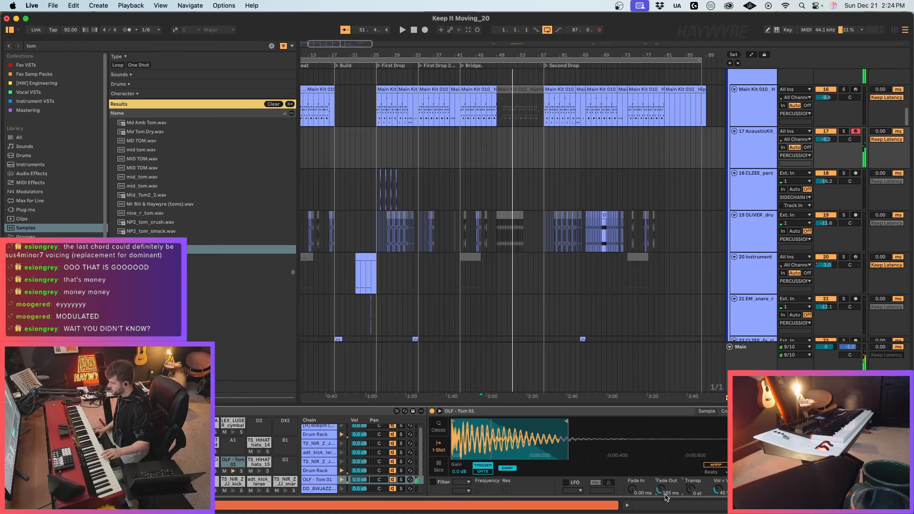
Step: Load OLF - Tom 02 onto the G1 pad, shorten it with a 262 ms fade-out and transpose it +3 st
left_click(148, 267)
left_click(148, 295)
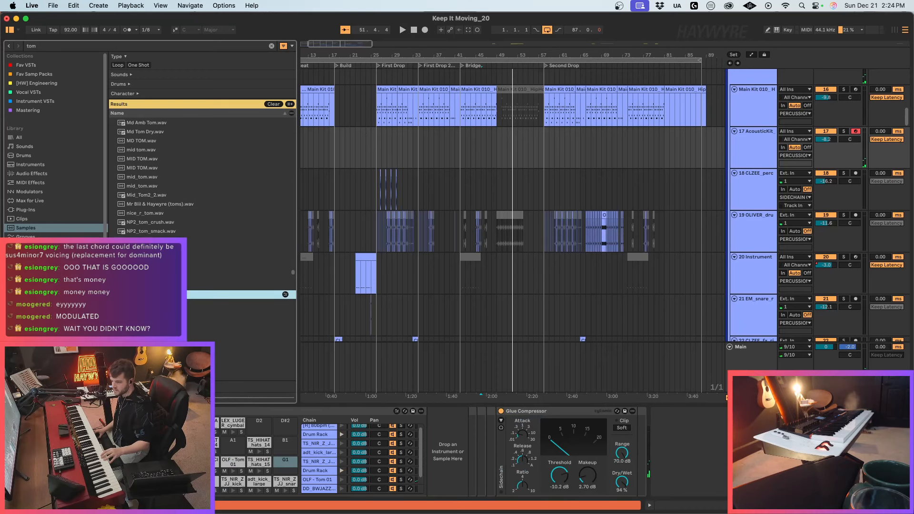
left_click(147, 313)
key("Up")
key("Up")
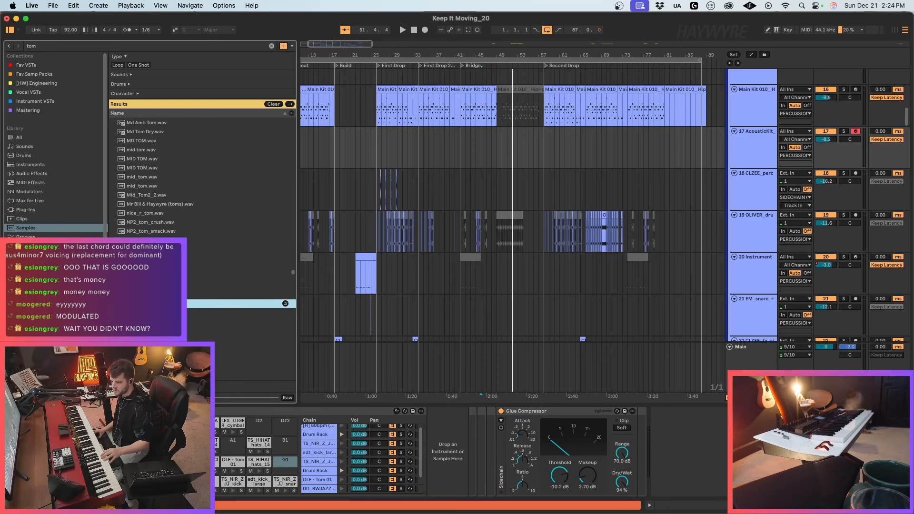
key("Up")
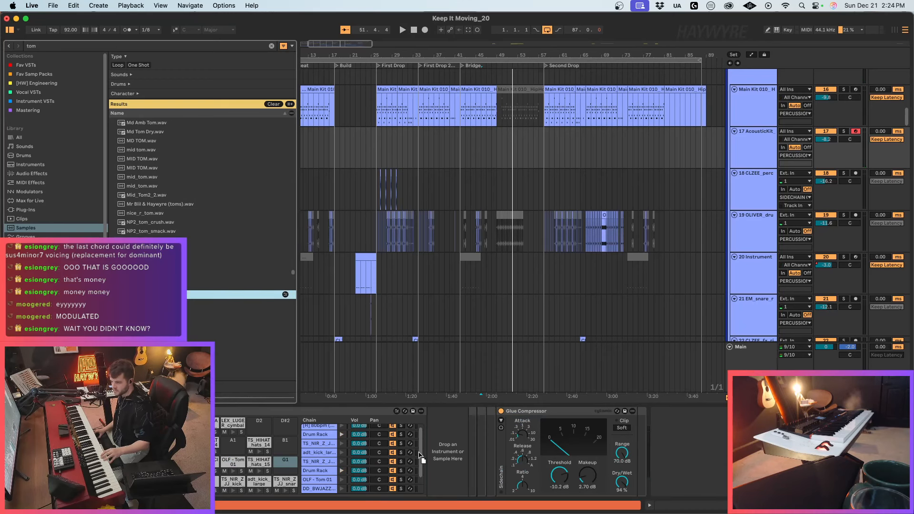
left_click_drag(419, 455, 289, 468)
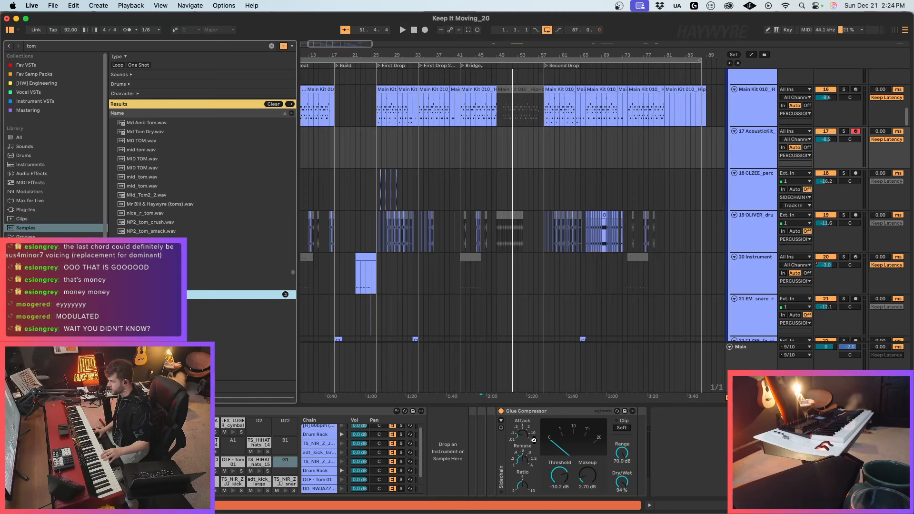
left_click_drag(757, 422, 592, 428)
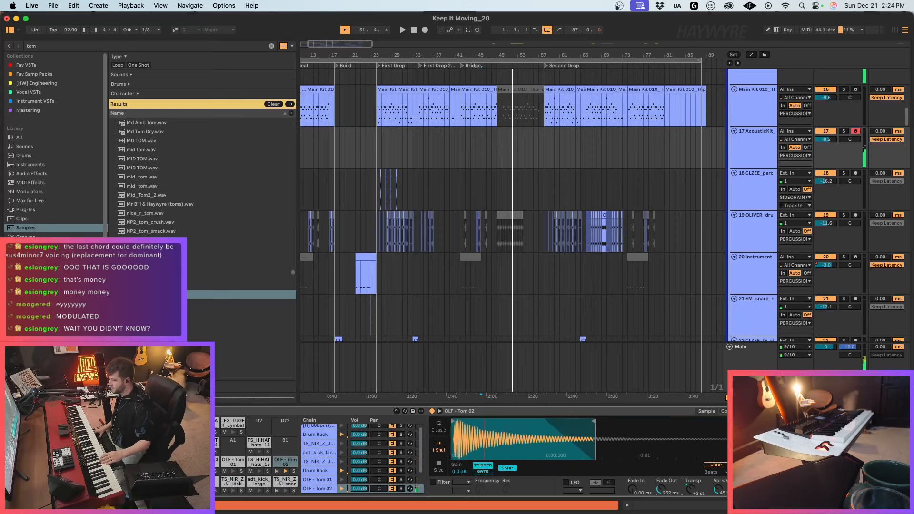
Step: Assign both the OLF - Tom 01 and OLF - Tom 02 chains to choke group 2
left_click(328, 489, "shift")
left_click(179, 471)
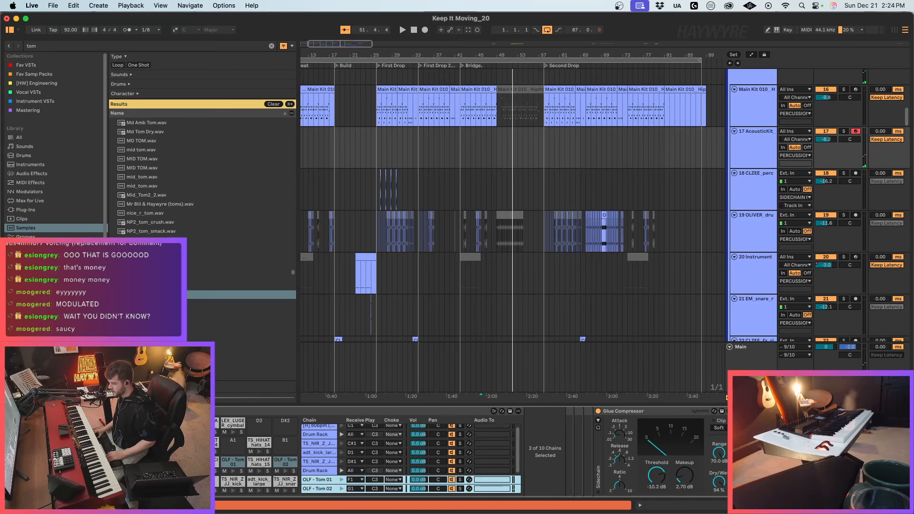
left_click(397, 482)
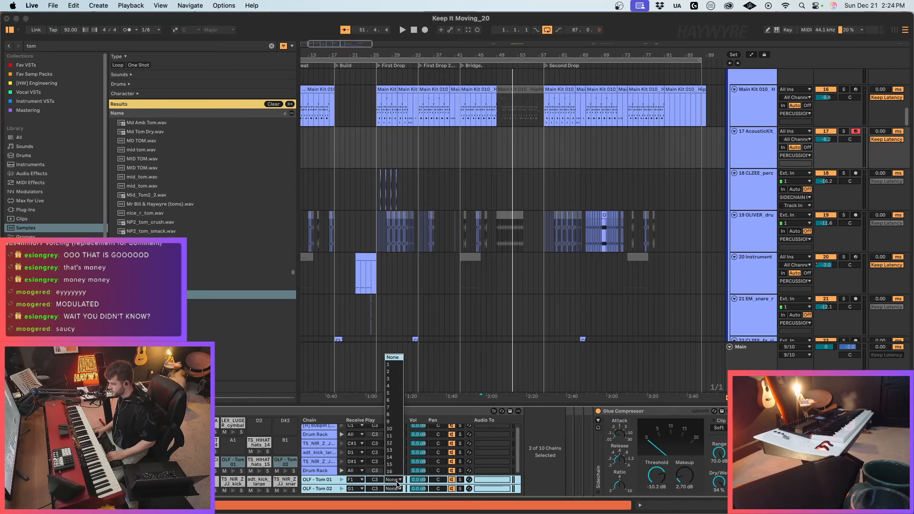
left_click(394, 372)
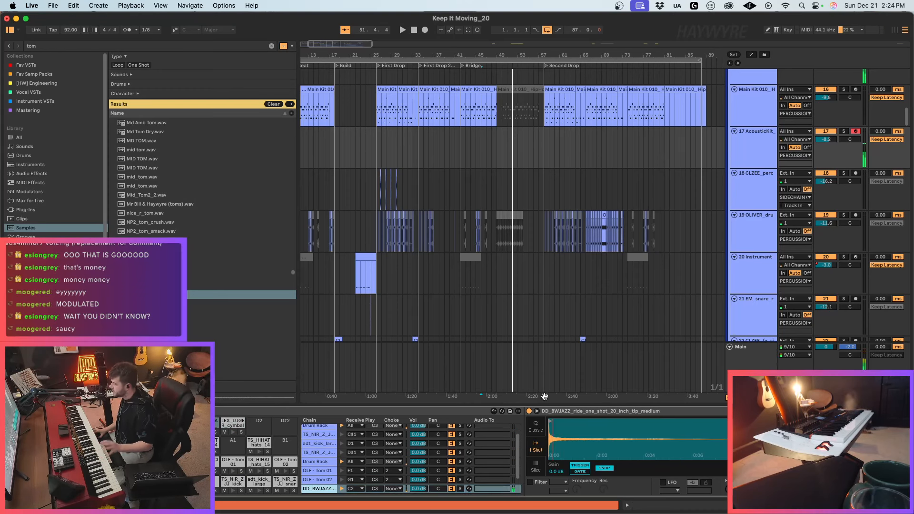
Step: Search the samples for "ride" and audition the results past the 909 rides down to the Bounce ride sizzle samples
left_click(271, 46)
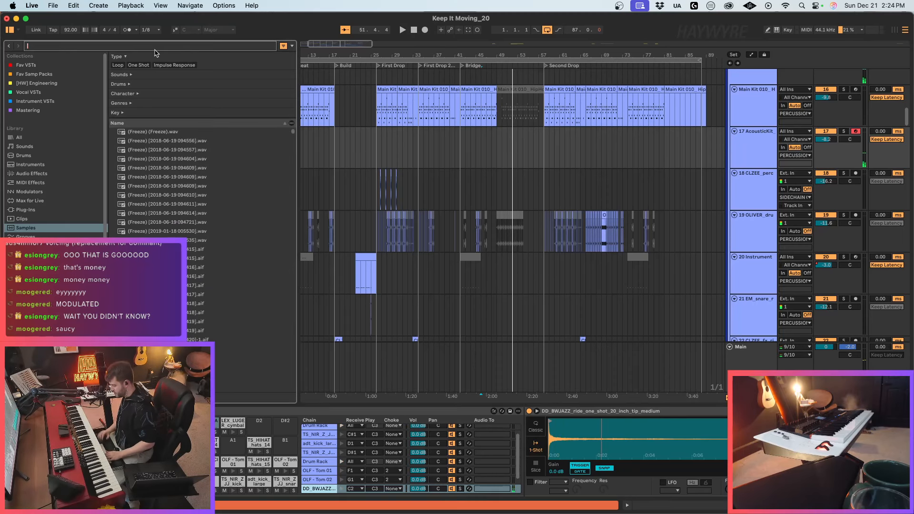
type("ride")
key("Down")
key("Down")
key("Down")
key("Down")
key("Down")
key("Down")
key("Down")
key("Down")
key("Down")
key("Down")
key("Down")
key("Down")
key("Down")
key("Down")
key("Down")
key("Down")
key("Down")
key("Down")
key("Down")
key("Down")
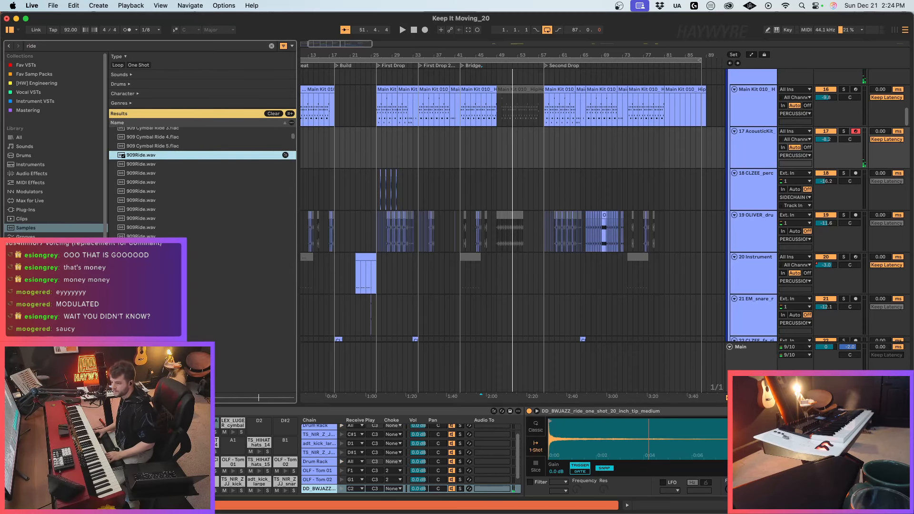
key("Down")
key("Down")
key("Down")
key("Down")
key("Down")
key("Down")
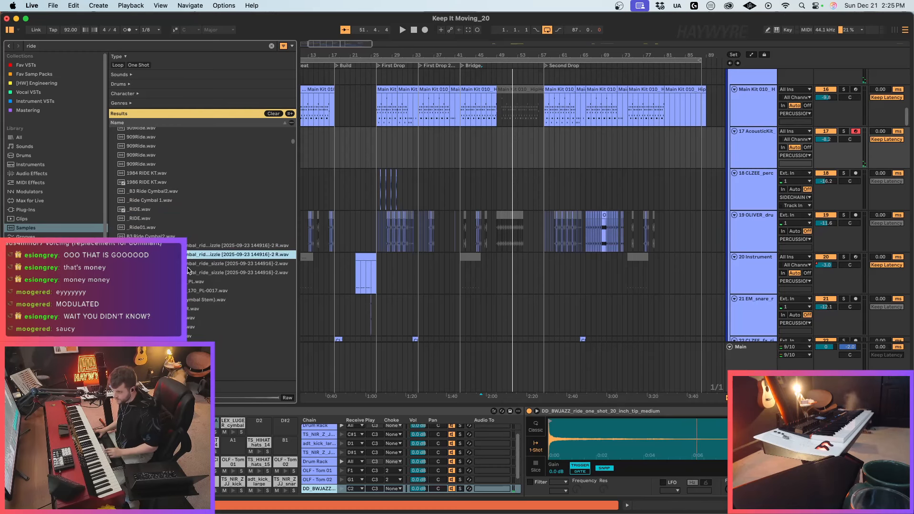
Step: Continue auditioning ride samples and load Cymatics - Grime Ride 3 onto the acoustic kit's B1 pad
key("Down")
key("Down")
key("Down")
key("Down")
key("Down")
key("Down")
key("Down")
key("Down")
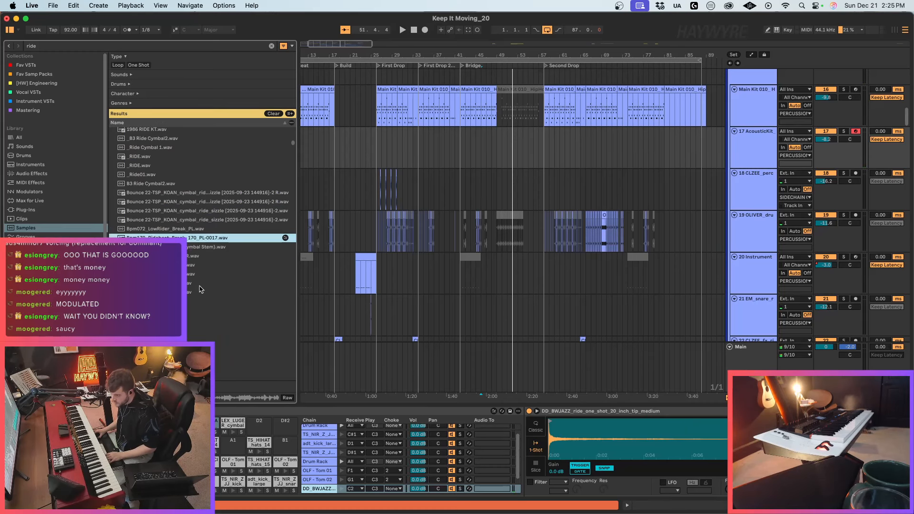
key("Down")
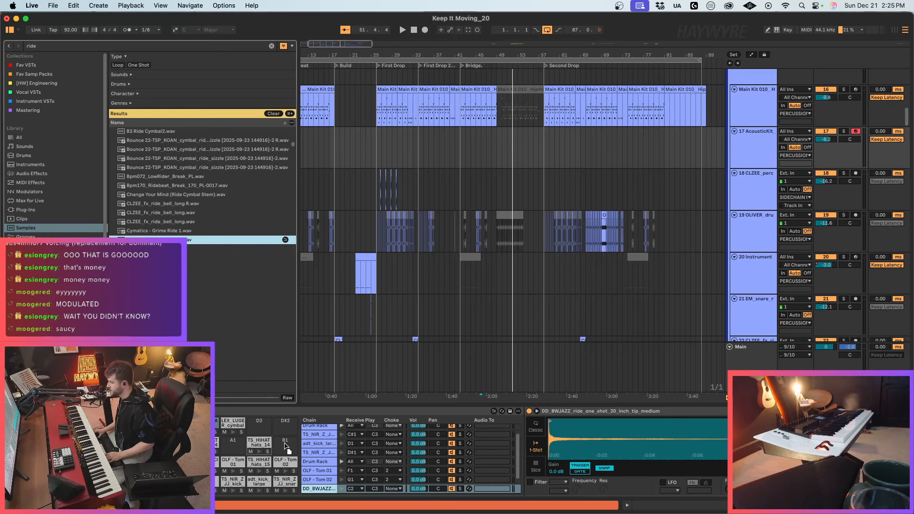
key("Return")
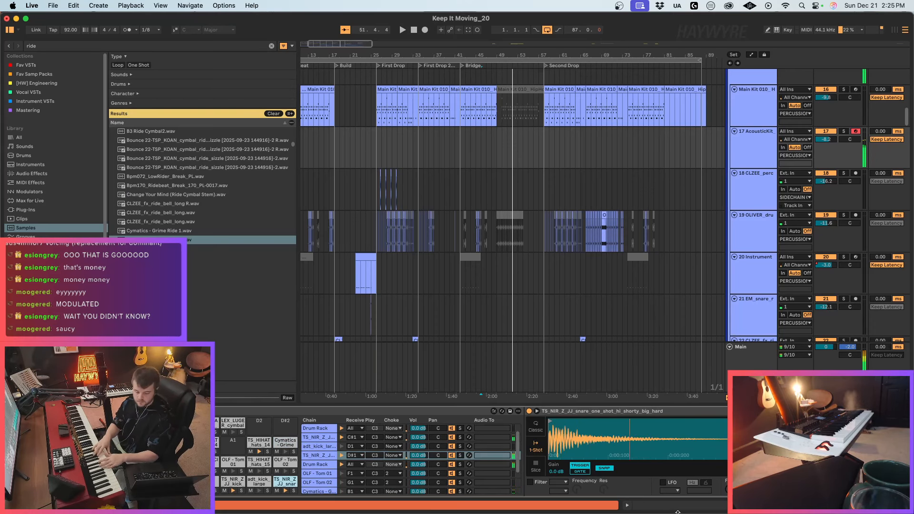
Step: Play through the Bridge with the new drum kit and lower the AcousticKit track's volume to -10.2 dB
key("space")
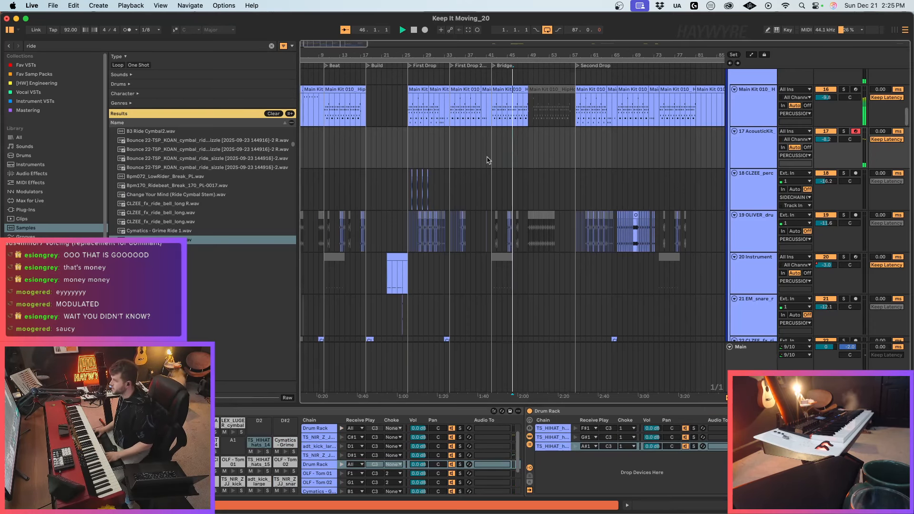
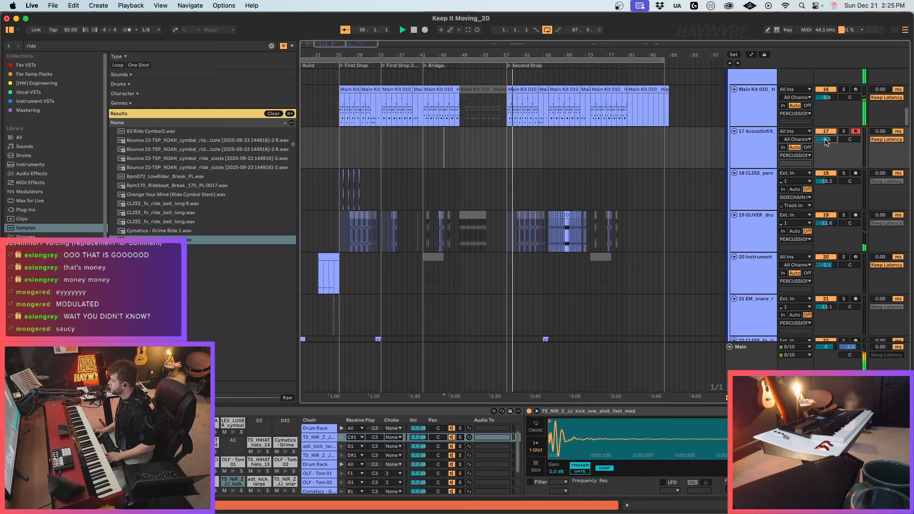
key("space")
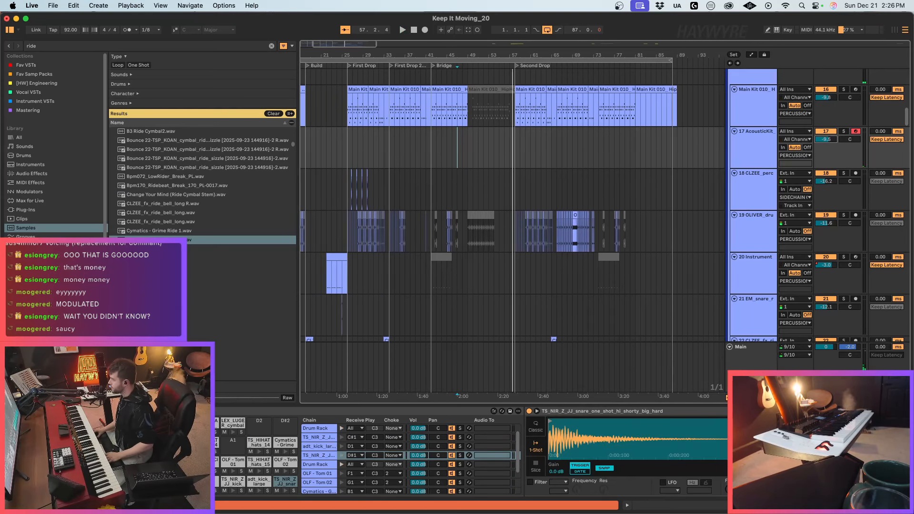
left_click(735, 369)
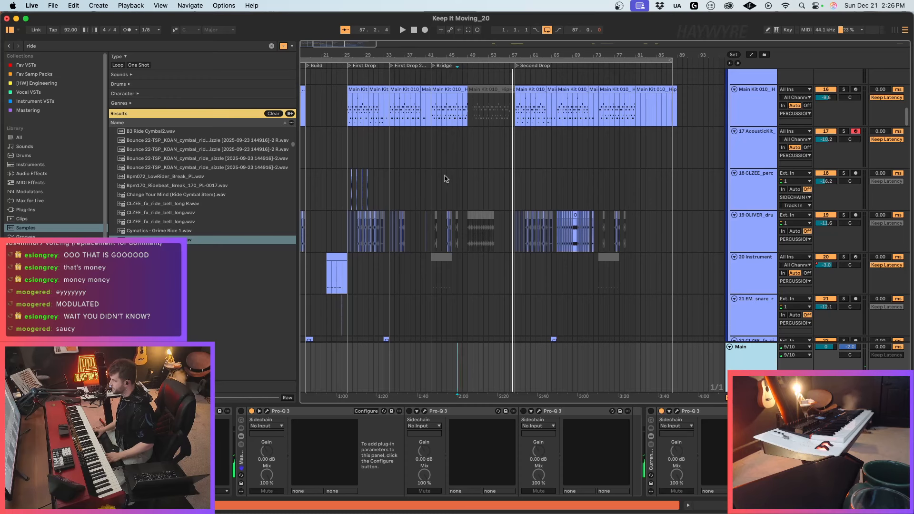
Step: Record an acoustic drum take over the second half of the Bridge and delete the clip
left_click(449, 147)
key("F9")
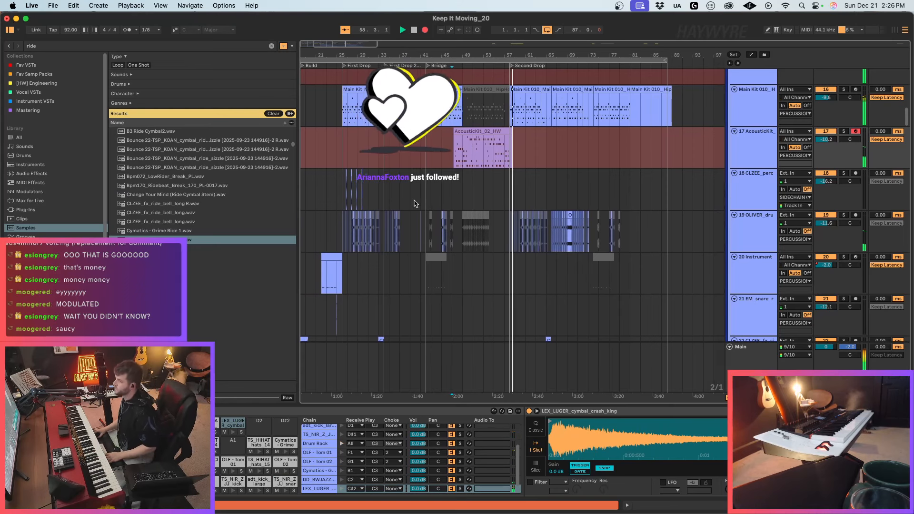
key("space")
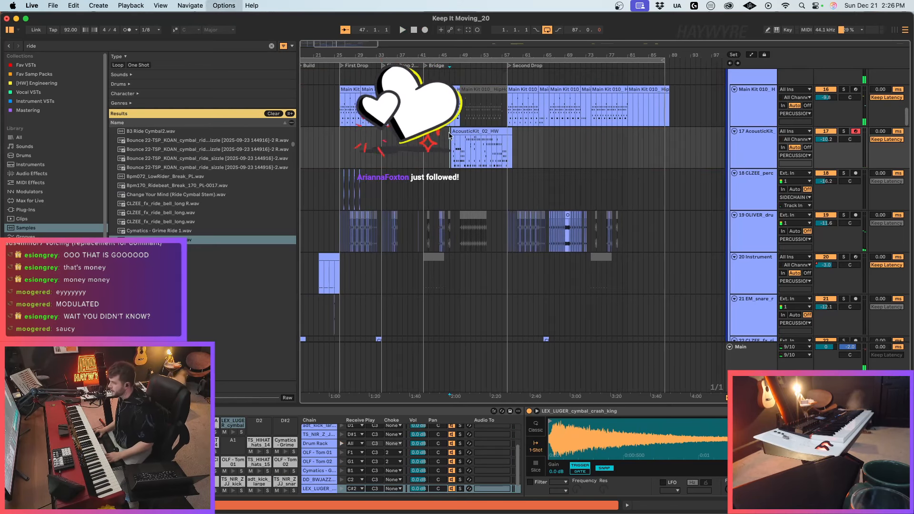
left_click_drag(449, 135, 518, 148)
key("Delete")
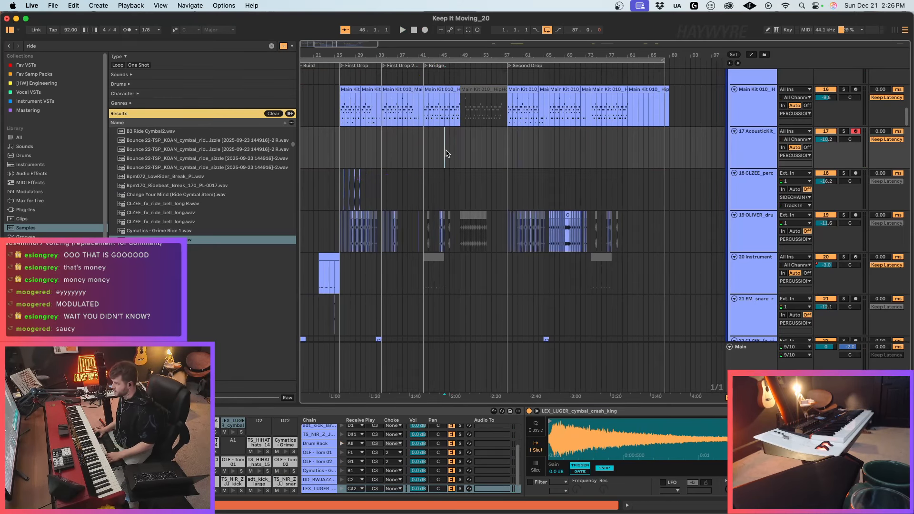
Step: Capture the acoustic drum performance as a MIDI clip in the Bridge and extend its start back to bar 47
key("space")
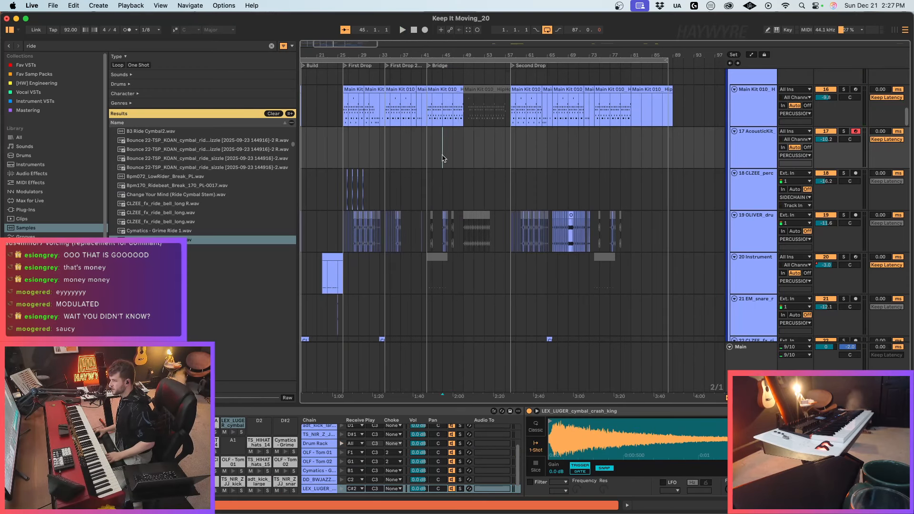
left_click(469, 30)
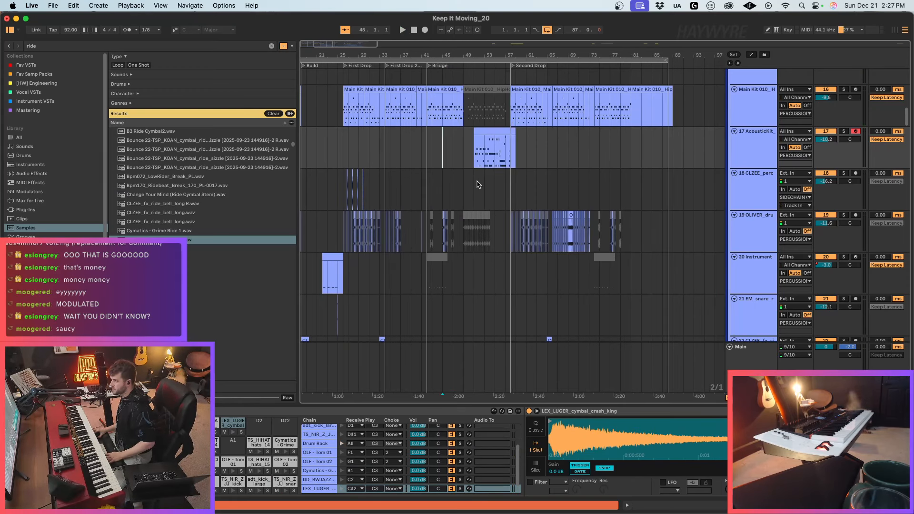
left_click(475, 136)
key("space")
key("space")
left_click(498, 171)
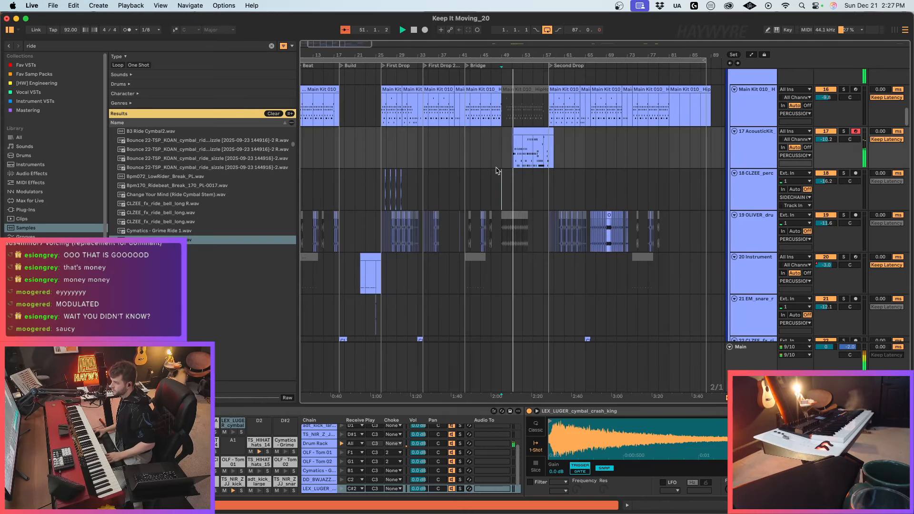
left_click(517, 135)
left_click_drag(512, 132, 493, 137)
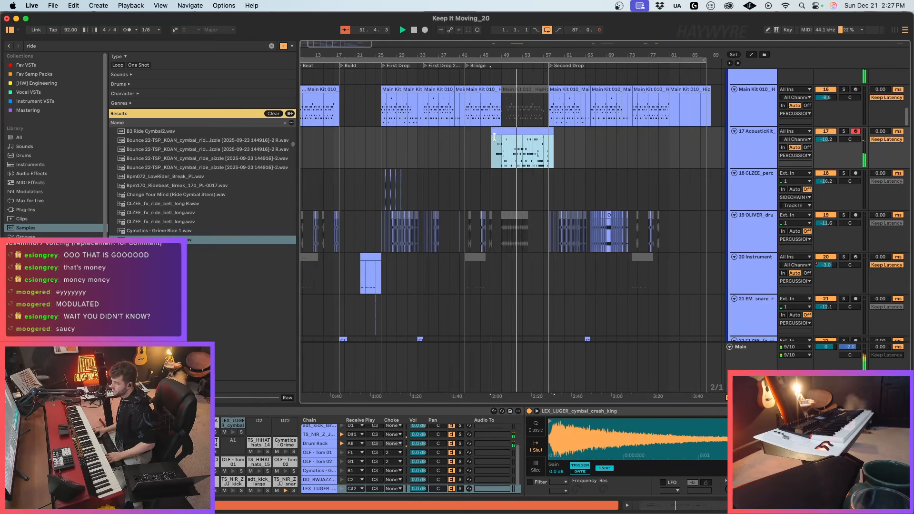
Step: Play the captured drum clip from its beginning and trim its start to bar 48
key("space")
key("space")
key("super+1")
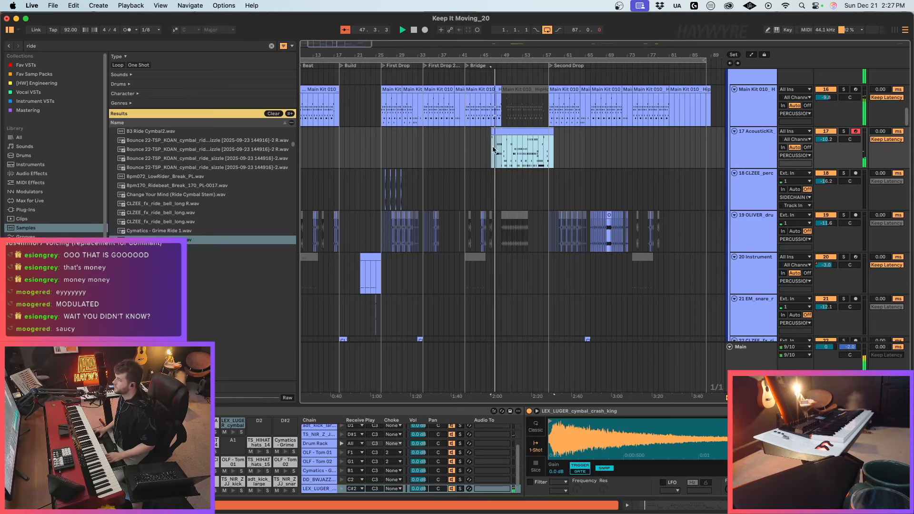
left_click_drag(492, 131, 496, 132)
left_click_drag(336, 43, 341, 95)
left_click(455, 187)
left_click(424, 132)
key("super+2")
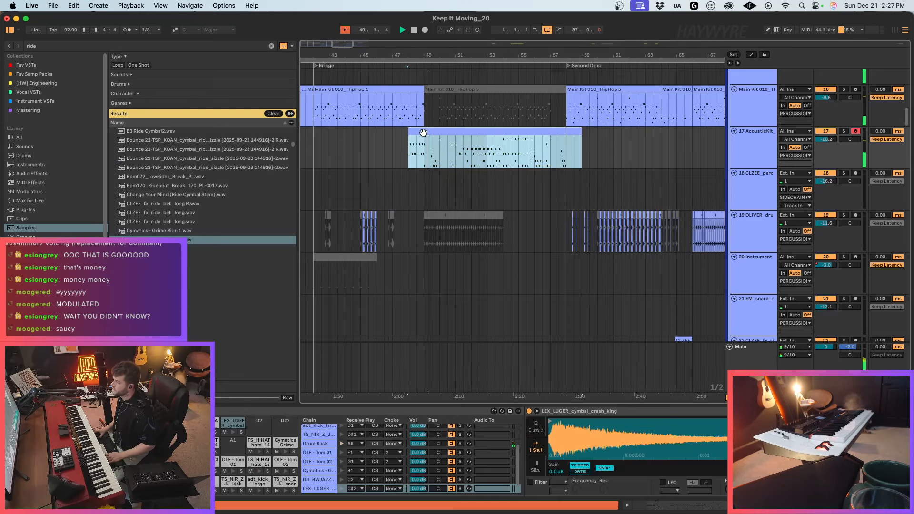
Step: Lower the AcousticKit track's volume to -12.9 dB and play the drum take from bar 50
left_click(819, 142)
left_click(439, 158)
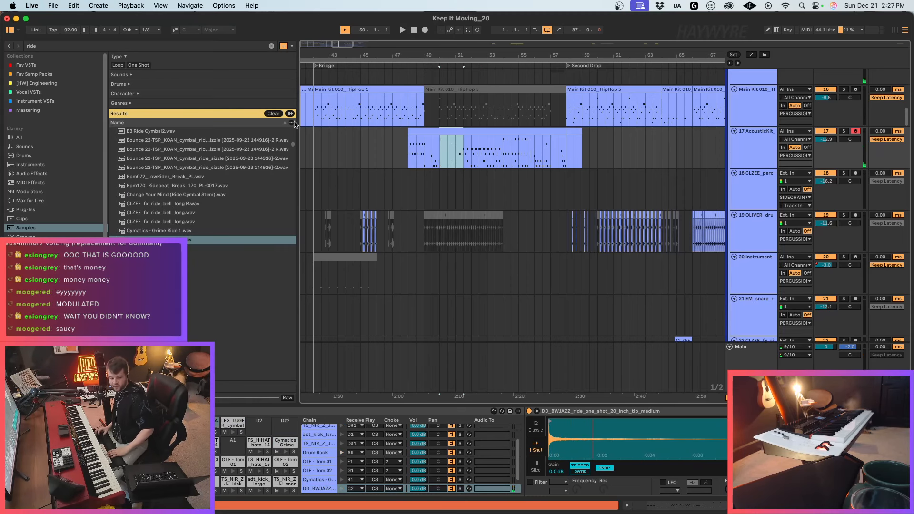
scroll(251, 94, "left", 3)
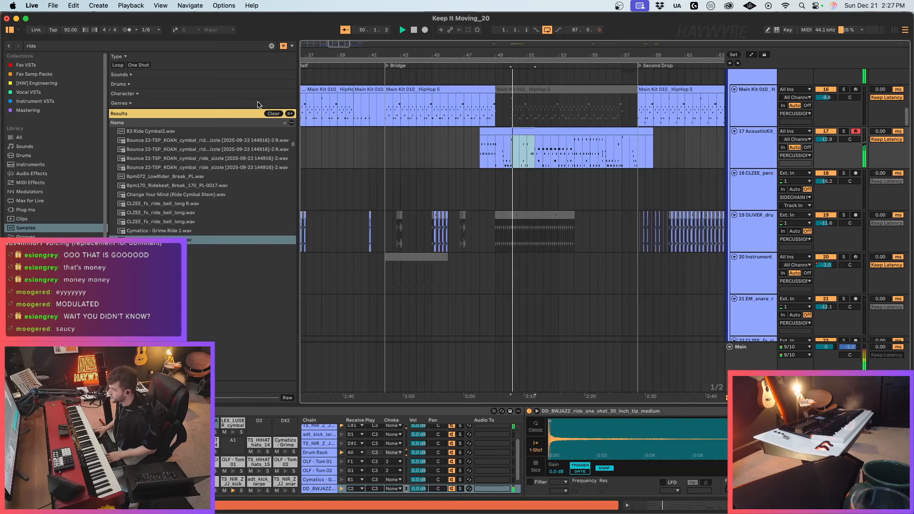
left_click(536, 185)
Step: Delete the part of the acoustic drum take from mid bar 50 to bar 52 and play the section
left_click(518, 167)
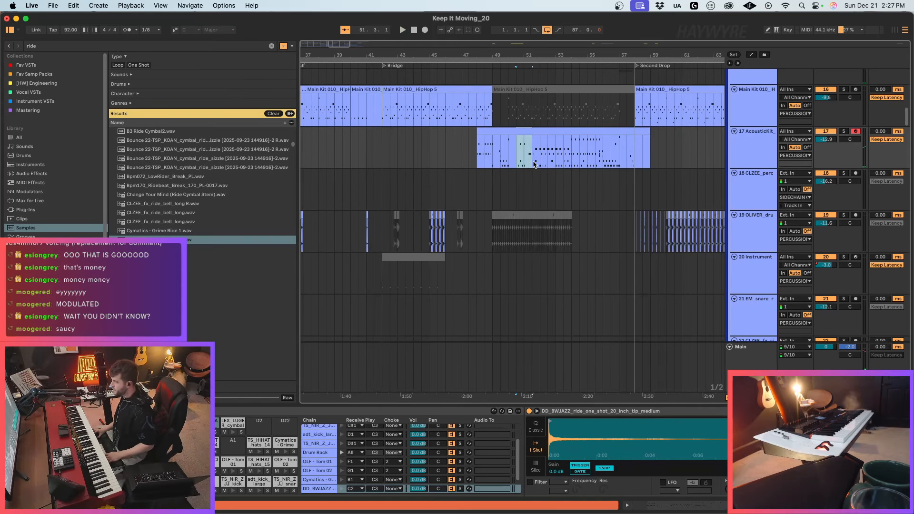
key("Delete")
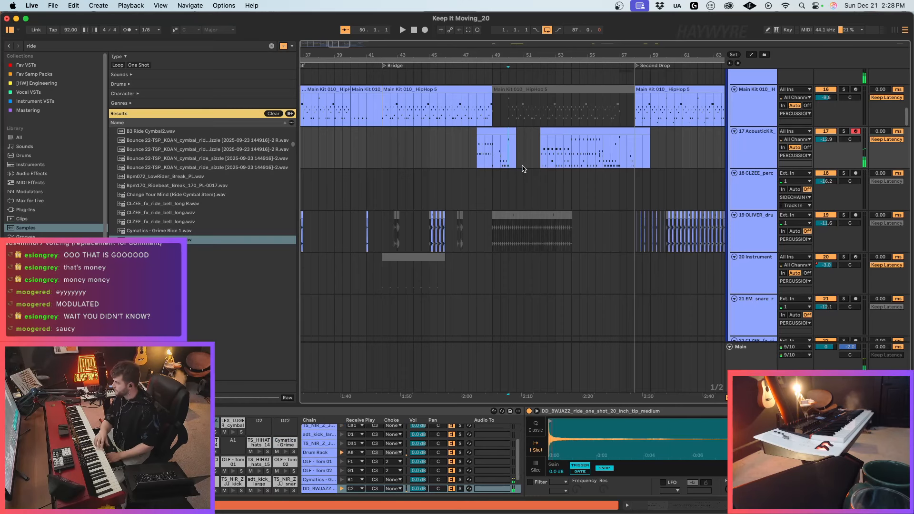
key("space")
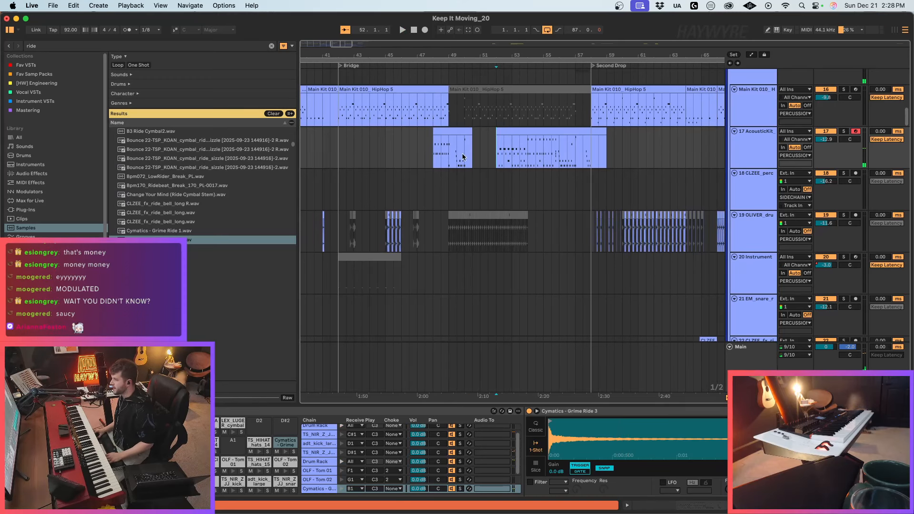
Step: Consolidate the acoustic drum take from bar 50 to bar 54 into one clip and open its notes for editing
left_click_drag(462, 156, 525, 160)
key("super+j")
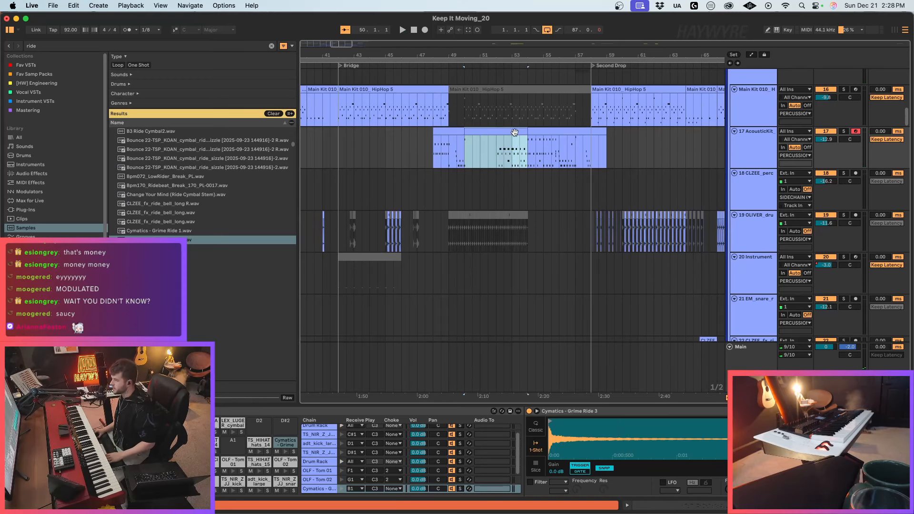
double_click(515, 132)
Step: Copy the three hi-hat notes around beat 3.2 to the start of the clip on a 1/8 grid
left_click(650, 281)
key("super+1")
left_click_drag(665, 250, 691, 275)
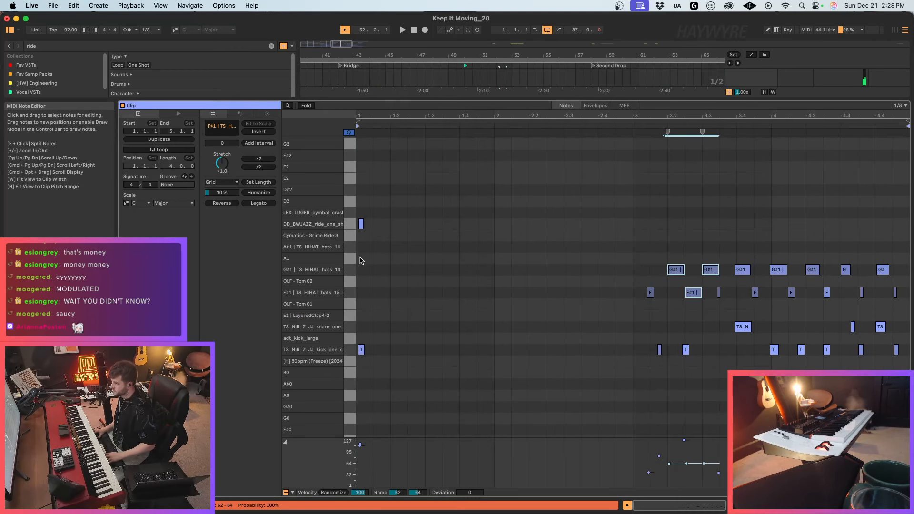
left_click(360, 260)
key("super+v")
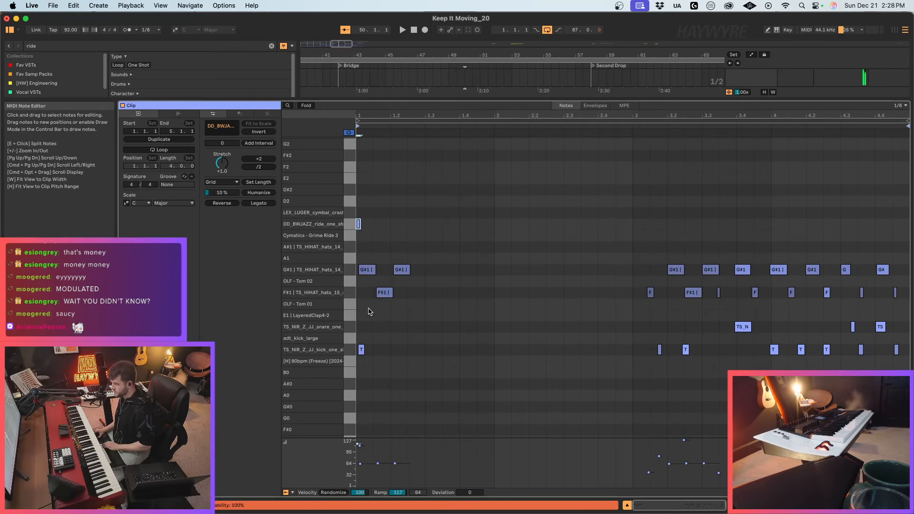
Step: Snap the opening kick to the clip start and quantize the pasted hi-hat notes to the 1/8 grid
left_click_drag(363, 358, 411, 402)
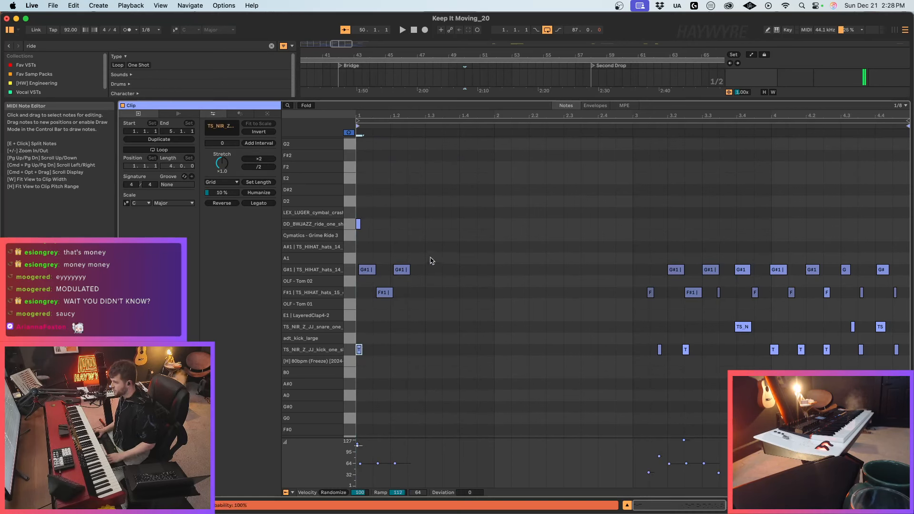
left_click_drag(418, 265, 304, 329)
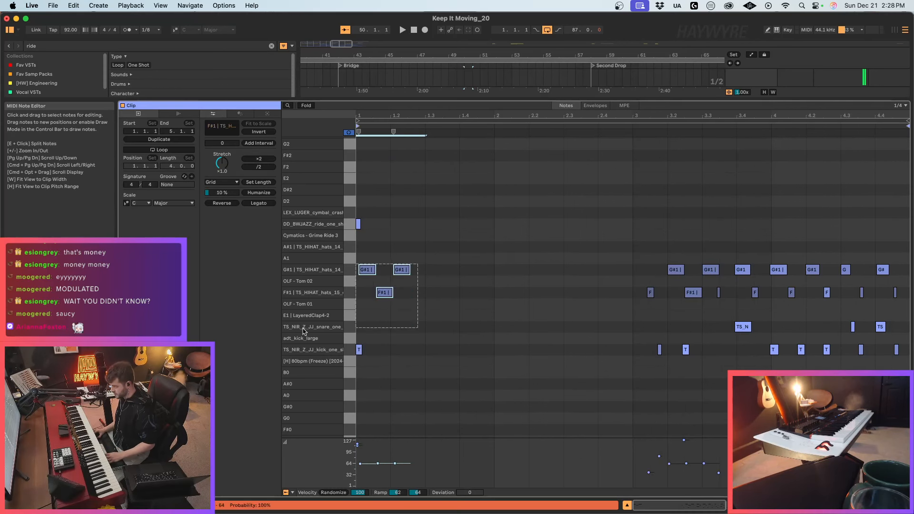
key("super+u")
left_click(456, 288)
key("super+1")
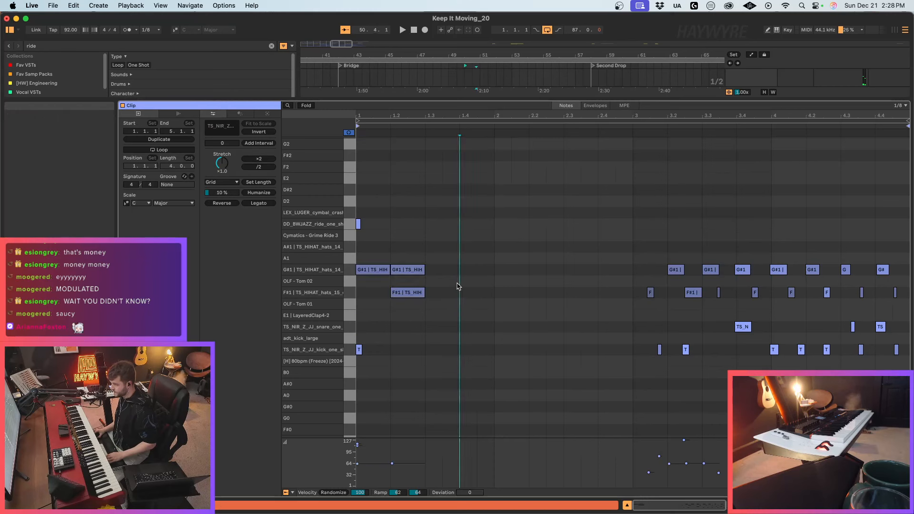
key("super+z")
key("super+u")
Step: Duplicate the opening pair of alternating hi-hat notes eight times to fill the clip's first two bars
left_click_drag(392, 261, 343, 310)
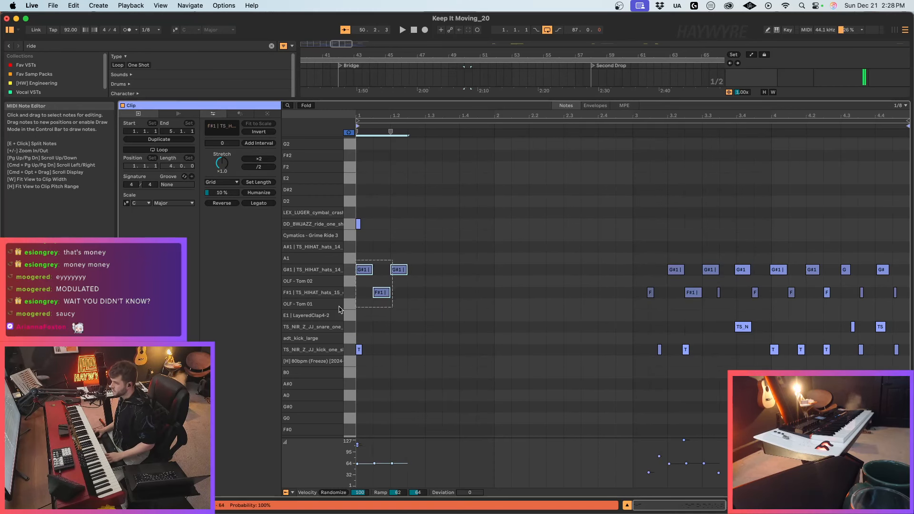
left_click_drag(386, 260, 353, 312)
key("super+d")
key("super+d")
key("super+d")
key("super+d")
key("super+d")
key("super+d")
key("super+d")
key("super+d")
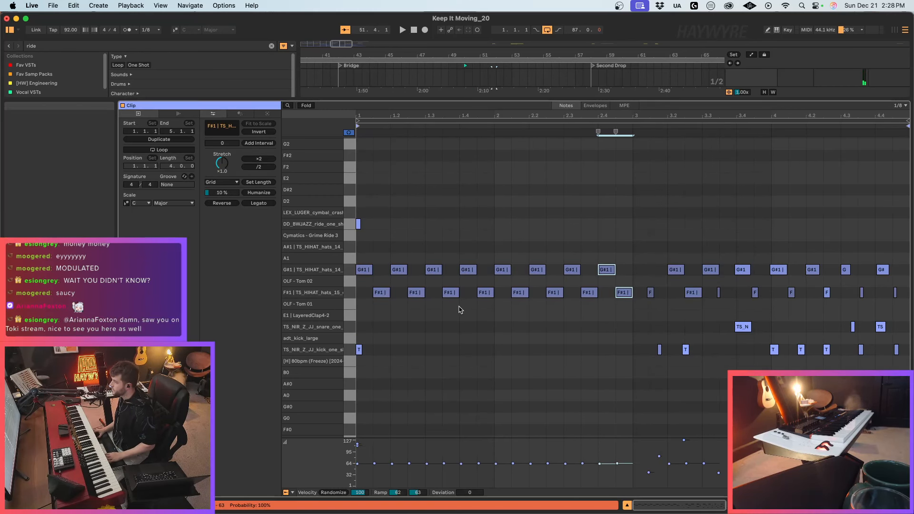
Step: Replace the played hi-hats in the clip's bars 3 and 4 with the steady pattern and delete the kick and snare notes there
key("space")
left_click_drag(666, 262, 907, 305)
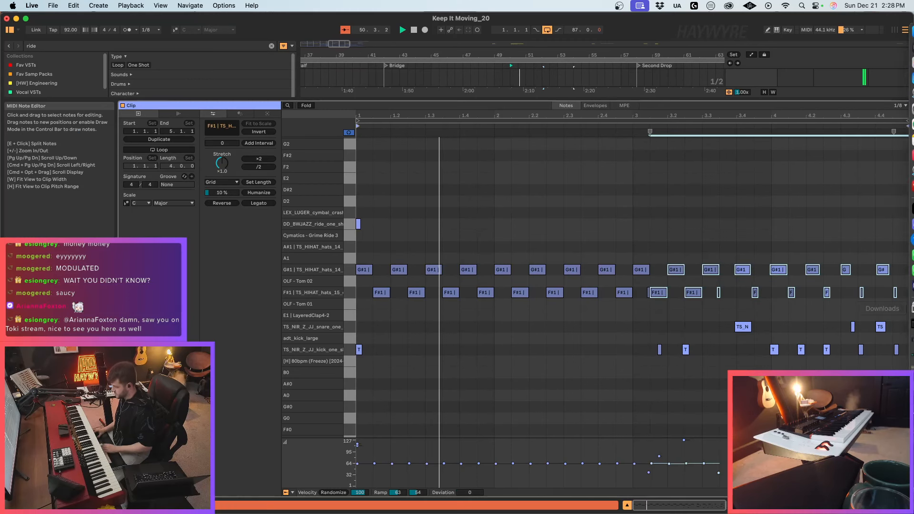
key("Delete")
left_click_drag(624, 262, 243, 309)
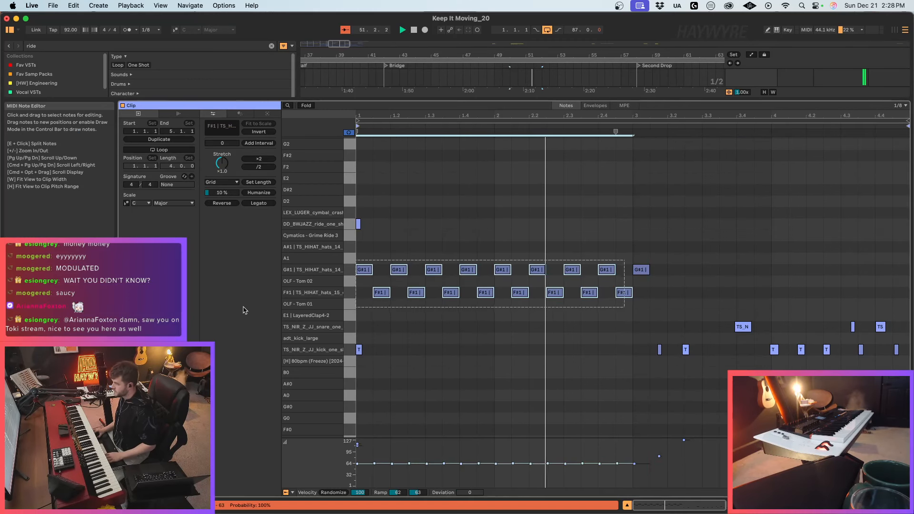
key("super+d")
left_click_drag(625, 311, 912, 414)
key("Delete")
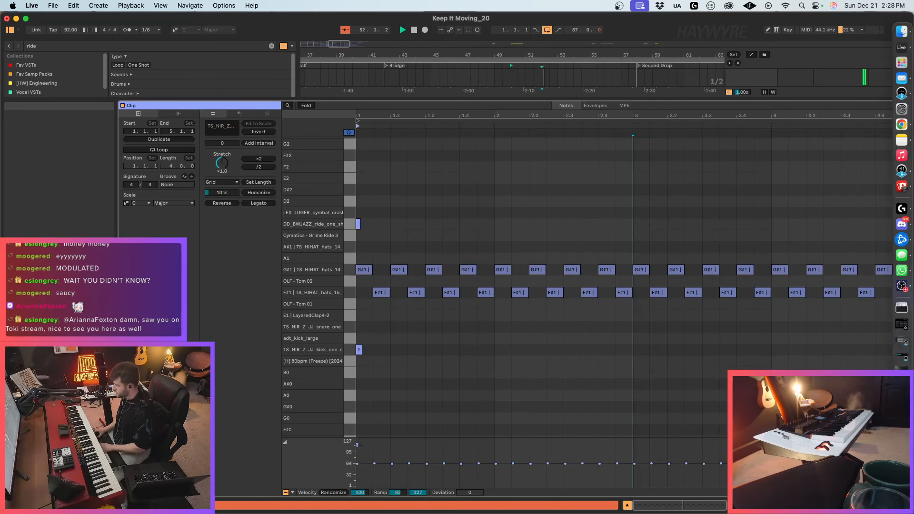
Step: Delete everything in the AcoustiKit drum clip from bar 54 onward on track 17 and play back the shortened part
key("space")
key("shift+Tab")
scroll(528, 175, "up", 3)
left_click(510, 148)
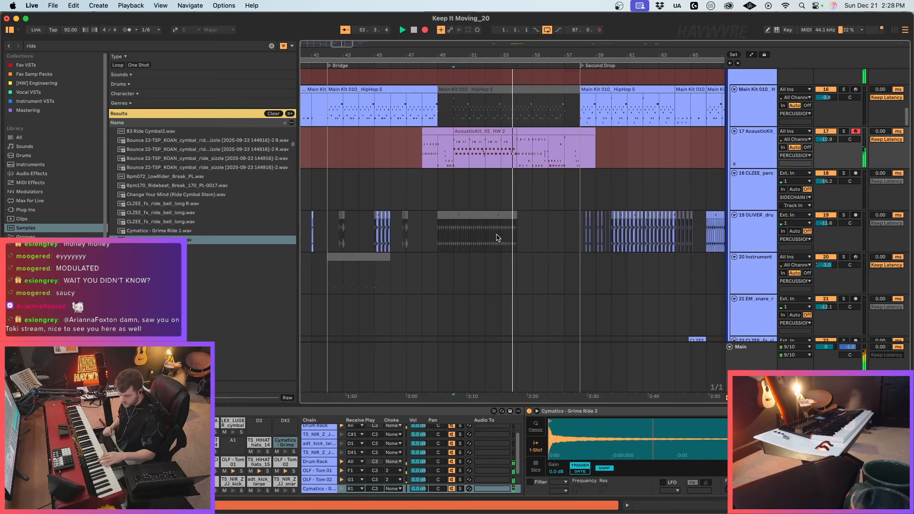
key("space")
left_click(519, 182)
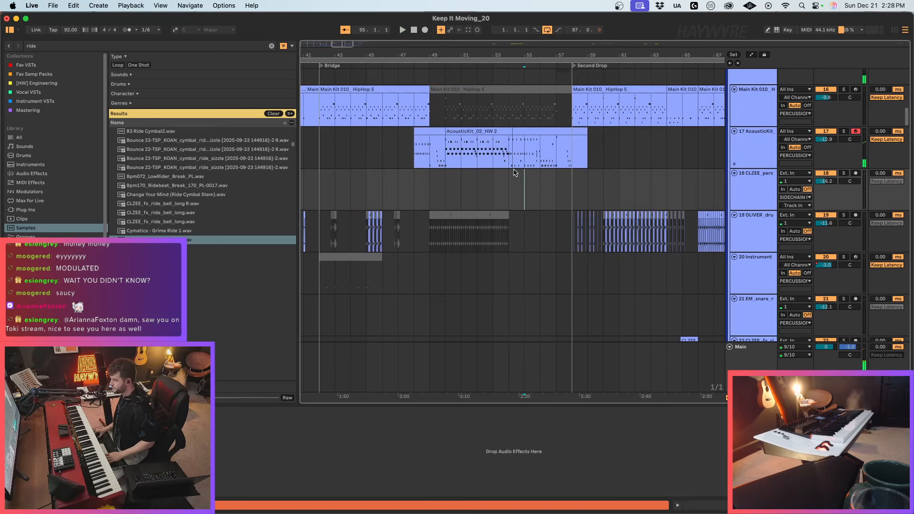
left_click_drag(514, 166, 593, 147)
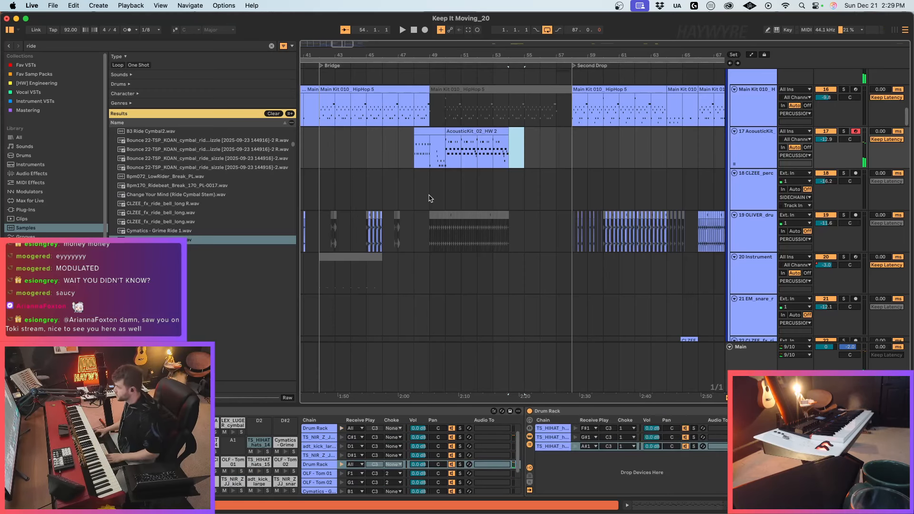
left_click(456, 152)
key("space")
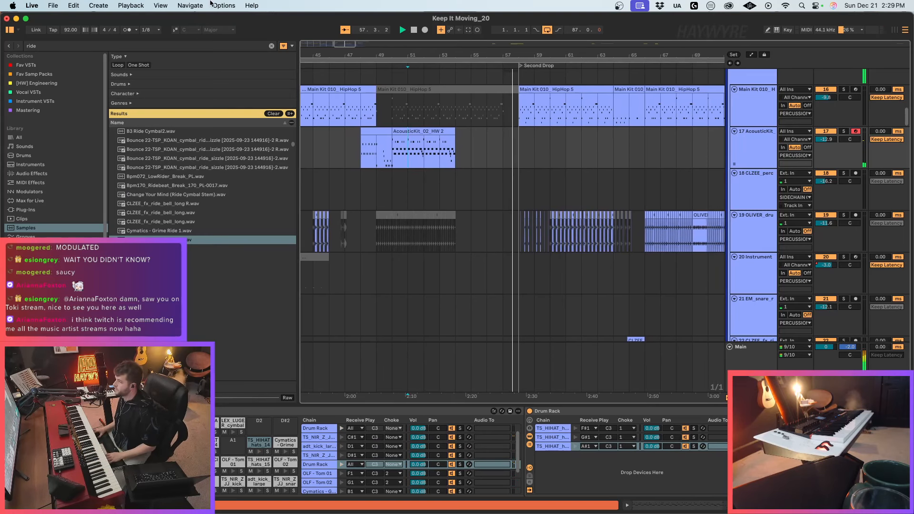
Step: Quantize the ride cymbal notes in the AcousticKit_02_HW 2 clip to the 1/16 grid and move the Tom 01 hit before bar 3 to the snare
double_click(427, 133)
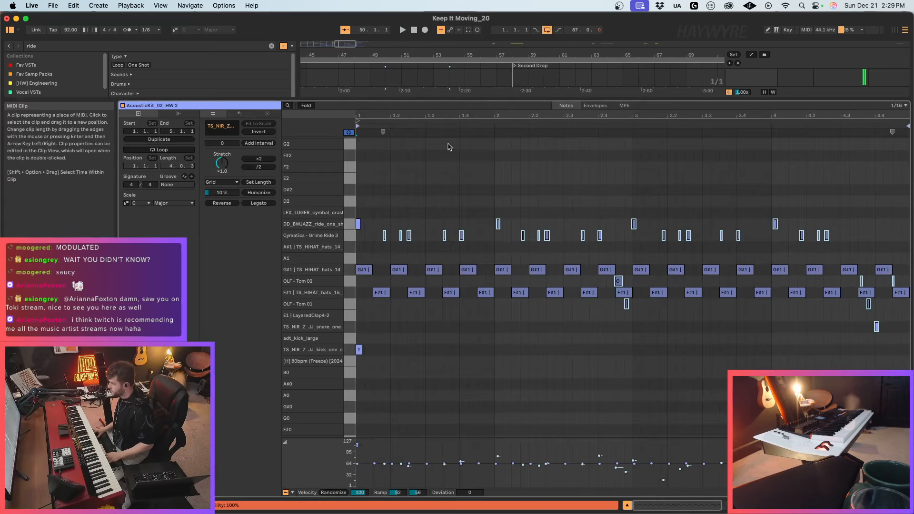
left_click_drag(875, 208, 348, 256)
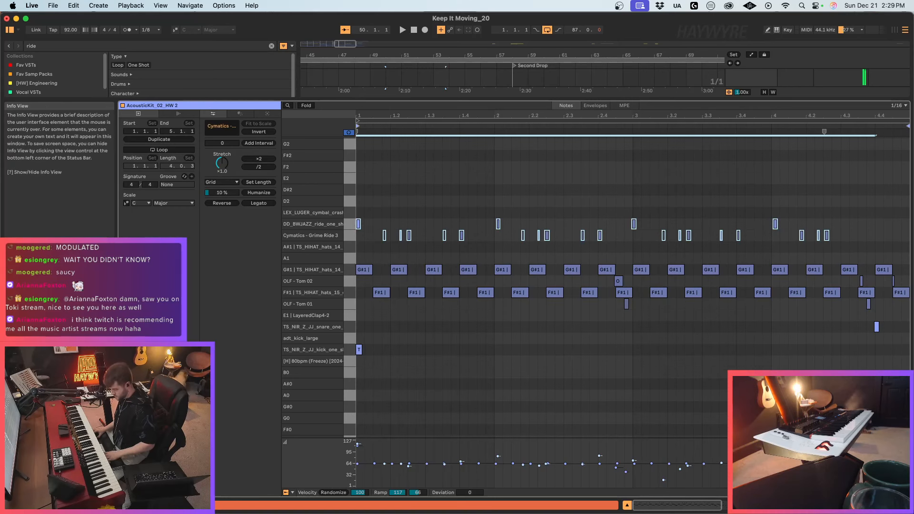
key("super+u")
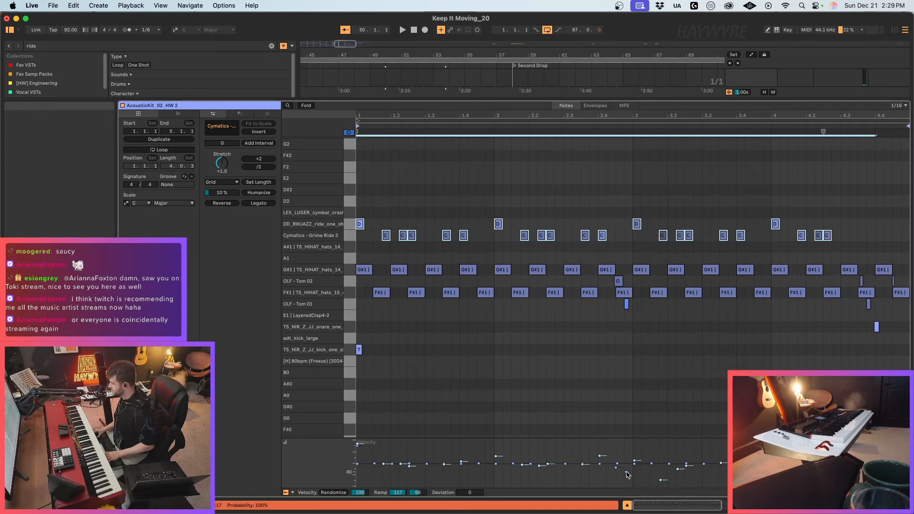
left_click(776, 505)
scroll(457, 202, "up", 3)
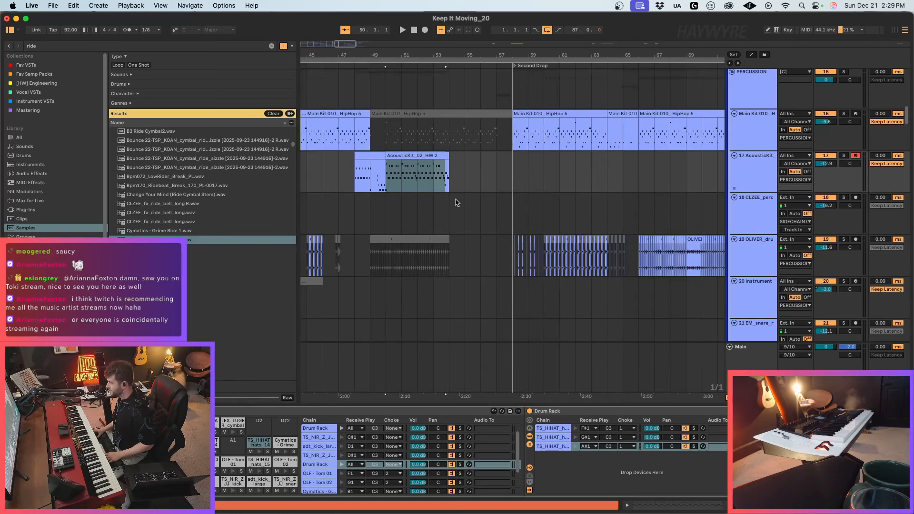
Step: Select the acoustic drum clips from bar 48 to bar 54 and play them back
left_click(446, 203)
left_click(429, 166)
left_click(428, 156)
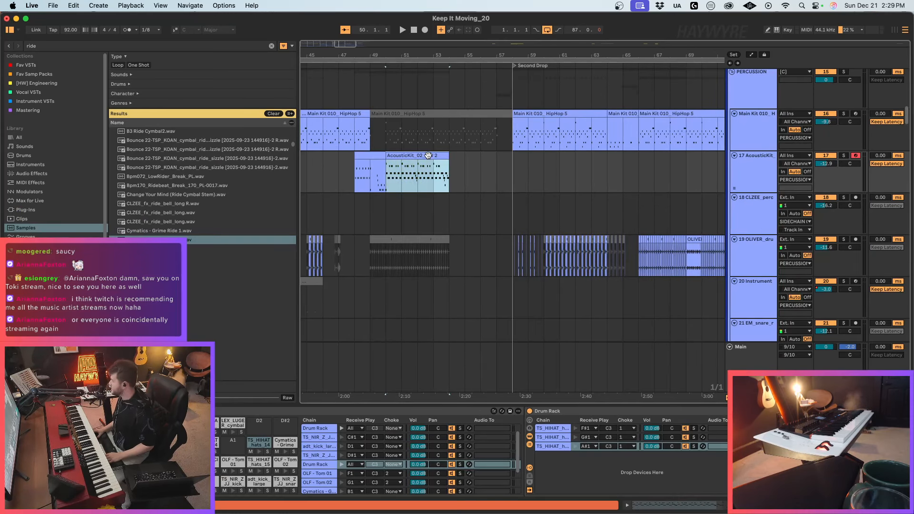
left_click_drag(338, 43, 338, 62)
left_click(448, 237)
left_click(405, 204)
left_click(390, 179)
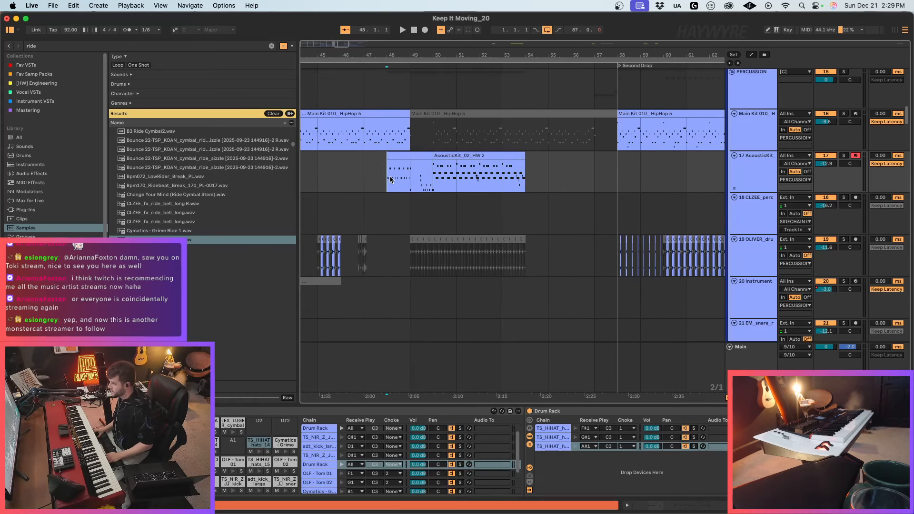
left_click_drag(393, 179, 532, 183)
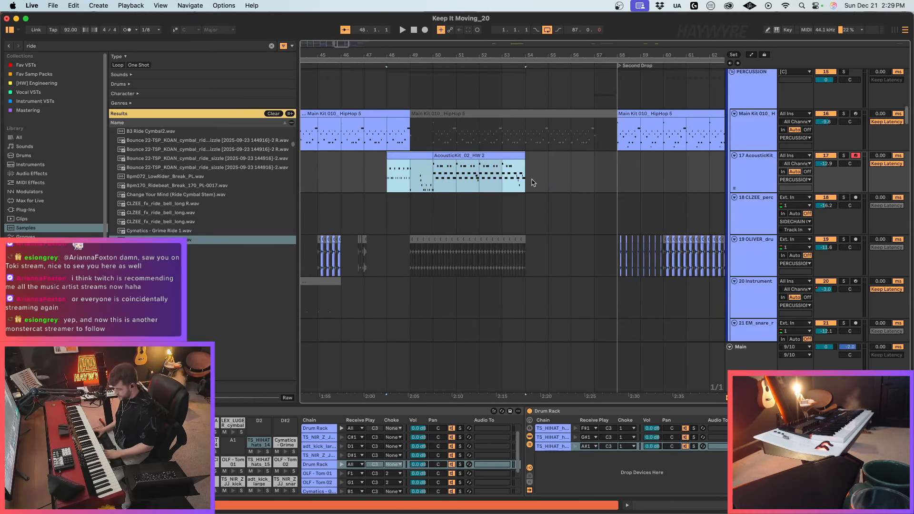
key("space")
left_click(562, 155)
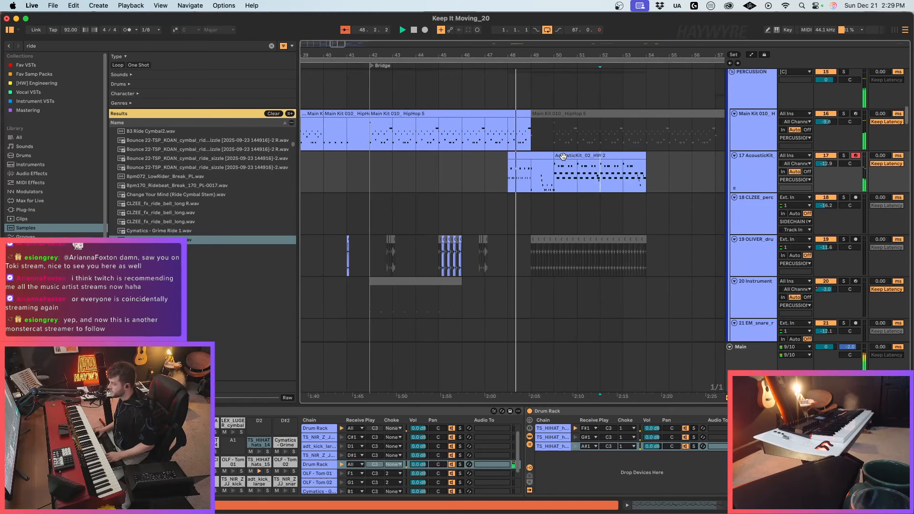
Step: Quantize the hi-hats in bar 3 and the tom, snare and kick fill in bar 4 of the first acoustic drum clip to the 1/32 grid
key("0")
left_click(494, 158)
double_click(518, 156)
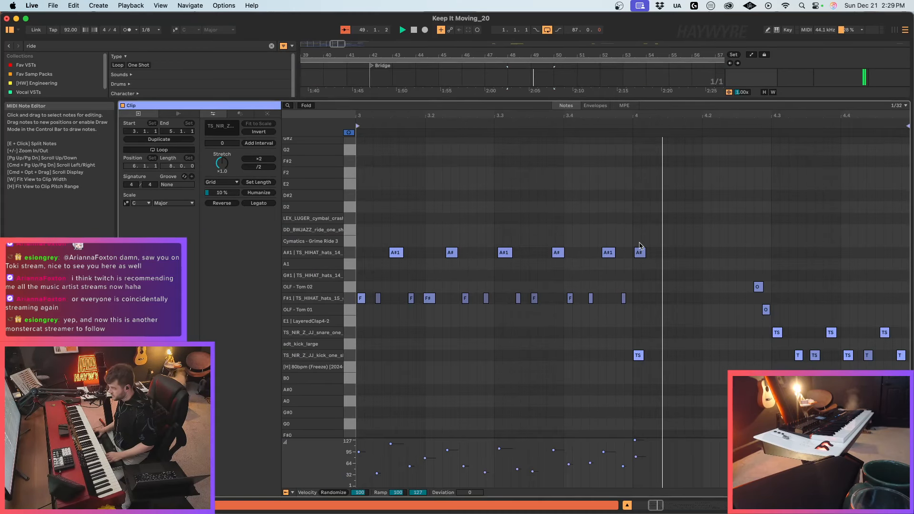
left_click_drag(655, 239, 304, 303)
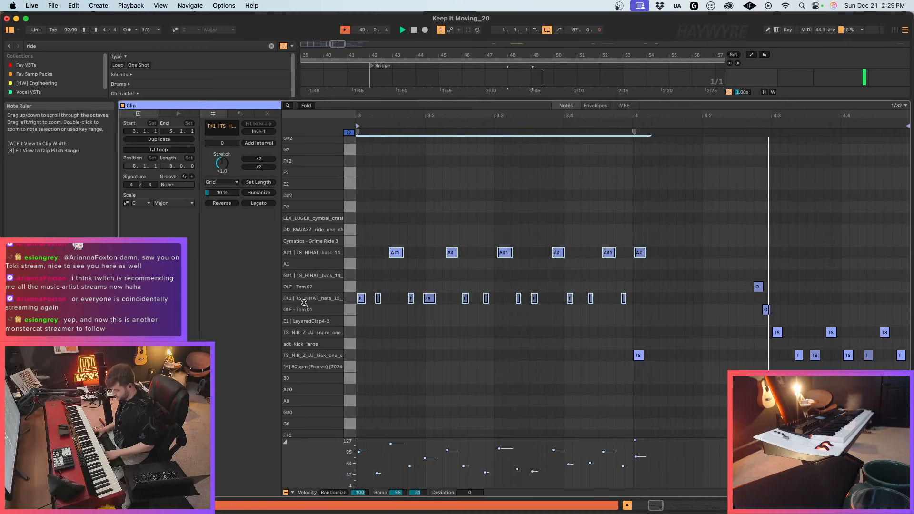
left_click(494, 312)
left_click_drag(745, 279, 906, 364)
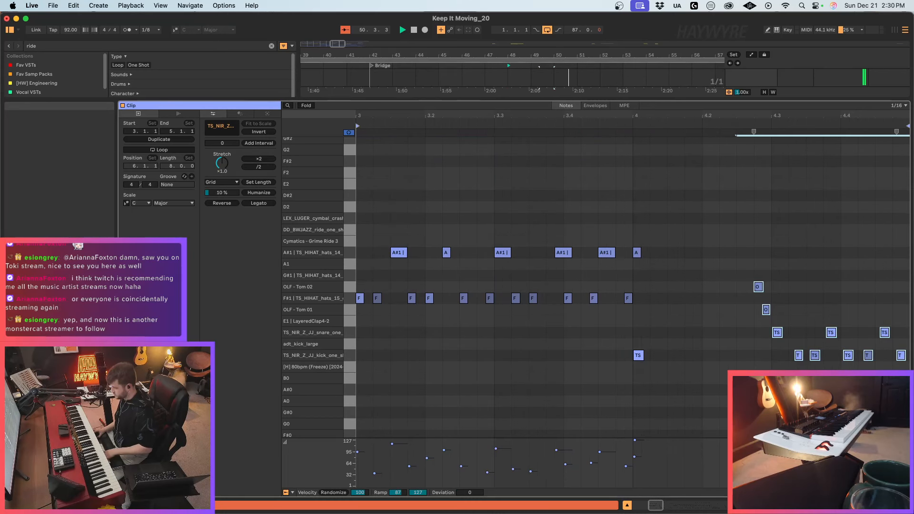
key("super+1")
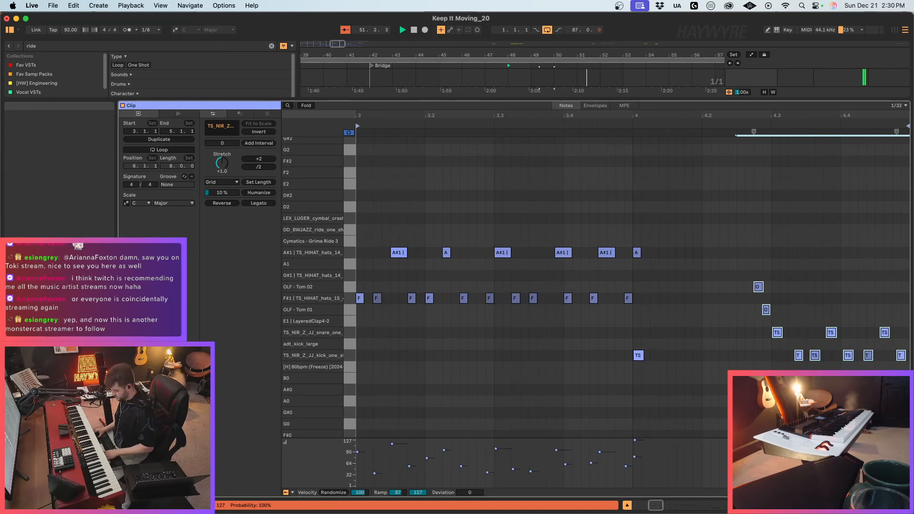
key("super+u")
Step: Play back the first acoustic drum clip from bar 48 to check the quantized hi-hats and fill
key("space")
key("space")
left_click(704, 320)
key("shift+Tab")
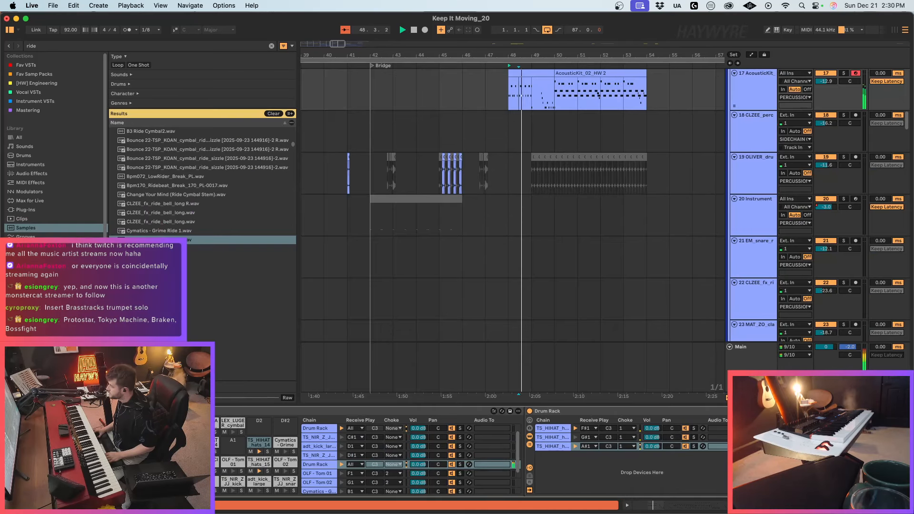
left_click(530, 73)
double_click(529, 73)
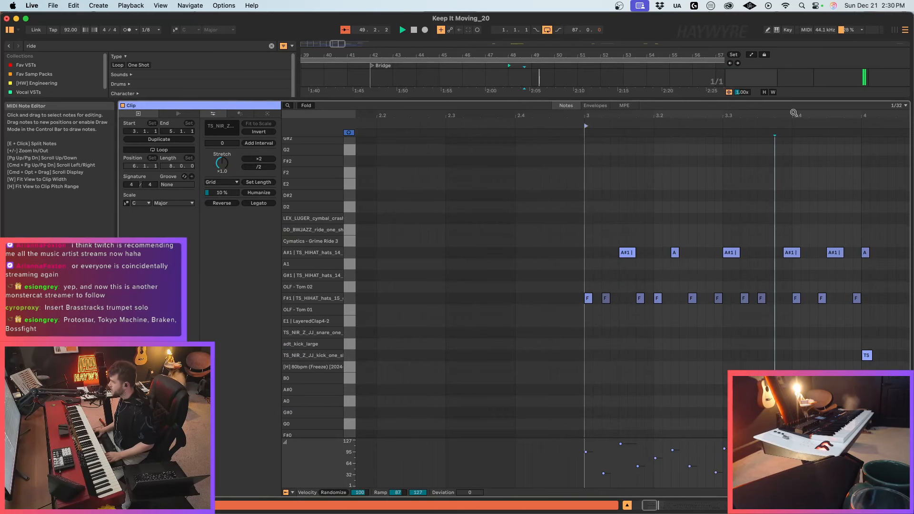
Step: Switch the note grid to 1/16 triplets and shift the off-grid hi-hat notes in the clip's bar 3 onto triplet positions
left_click(413, 319)
left_click(427, 337)
key("super+2")
key("super+3")
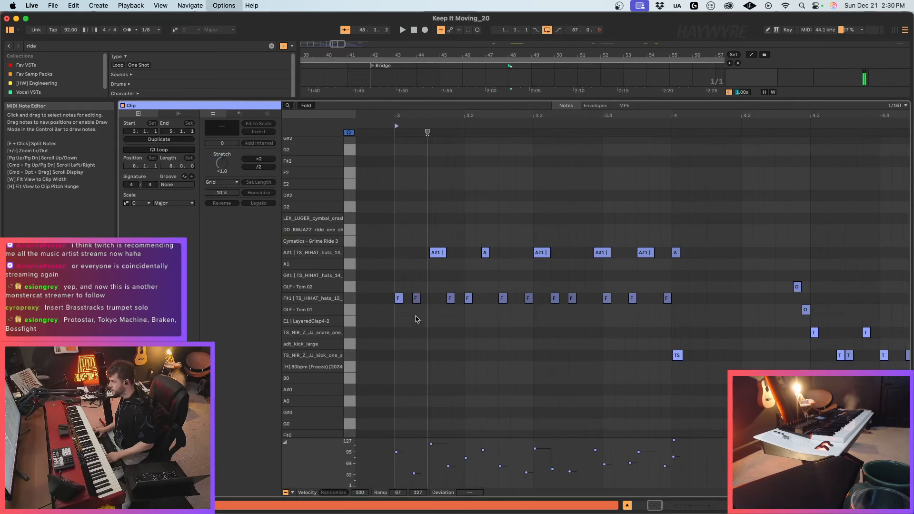
left_click_drag(418, 300, 421, 300)
left_click(450, 299)
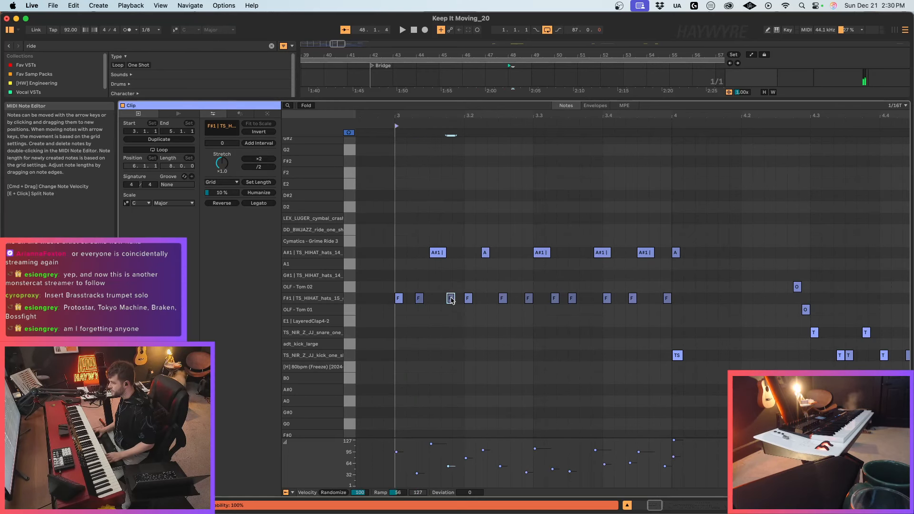
left_click(486, 252)
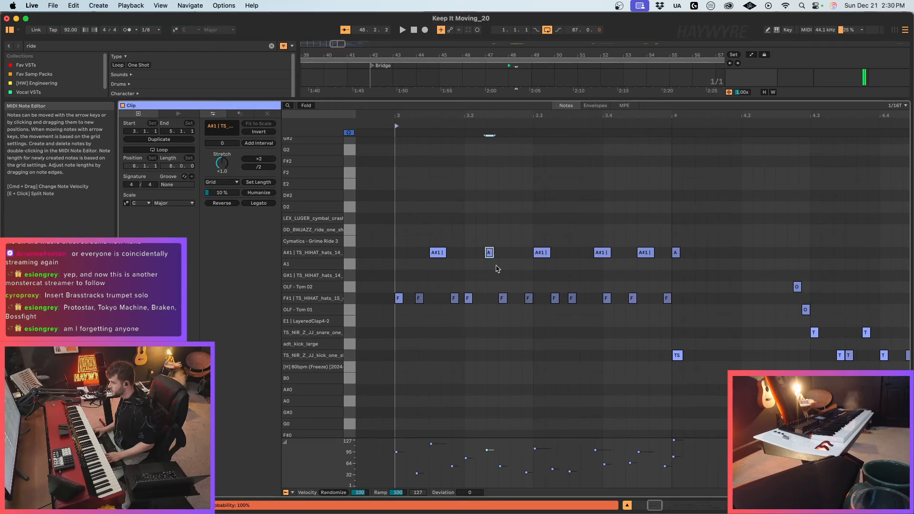
left_click(528, 299)
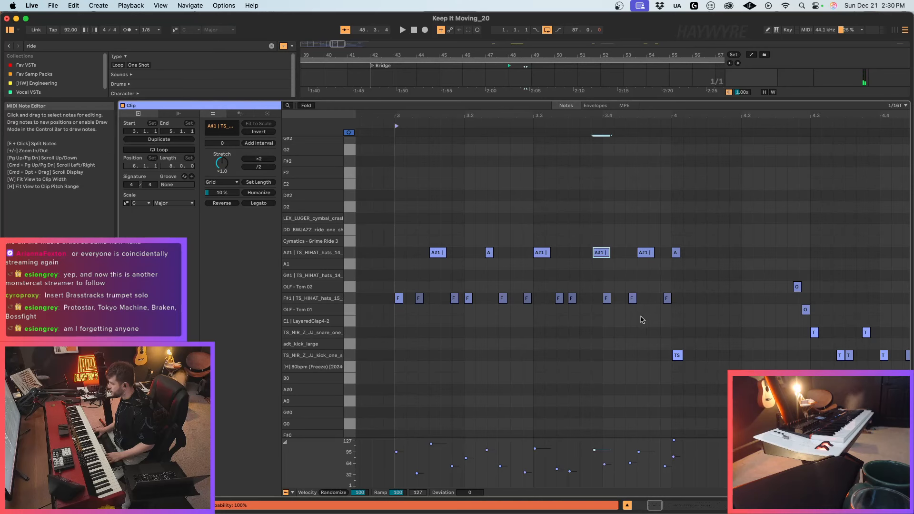
Step: Listen to the triplet hi-hats and shift the remaining notes around beat 3.4 onto the 1/16 triplet grid
key("space")
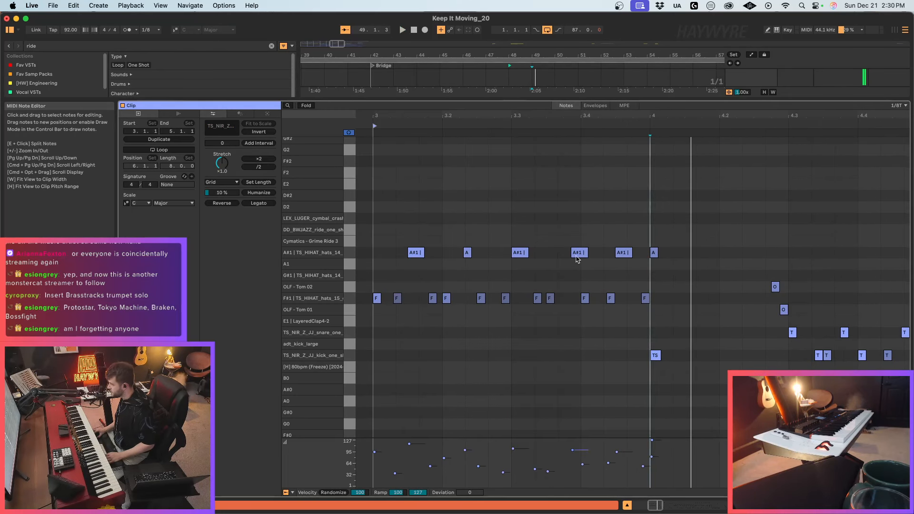
left_click(581, 263)
left_click(579, 255)
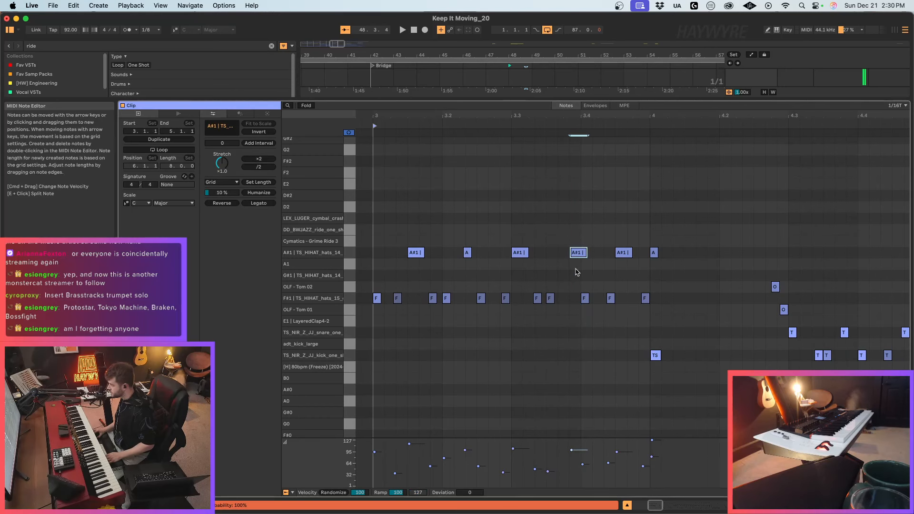
left_click_drag(577, 253, 578, 253)
left_click(644, 298)
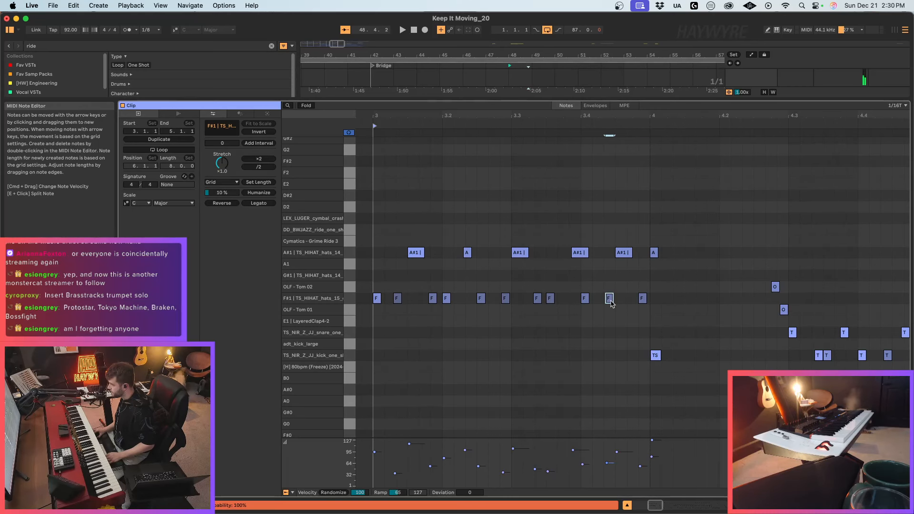
Step: Play back the hi-hat triplets and the transition into the next acoustic drum clip
key("space")
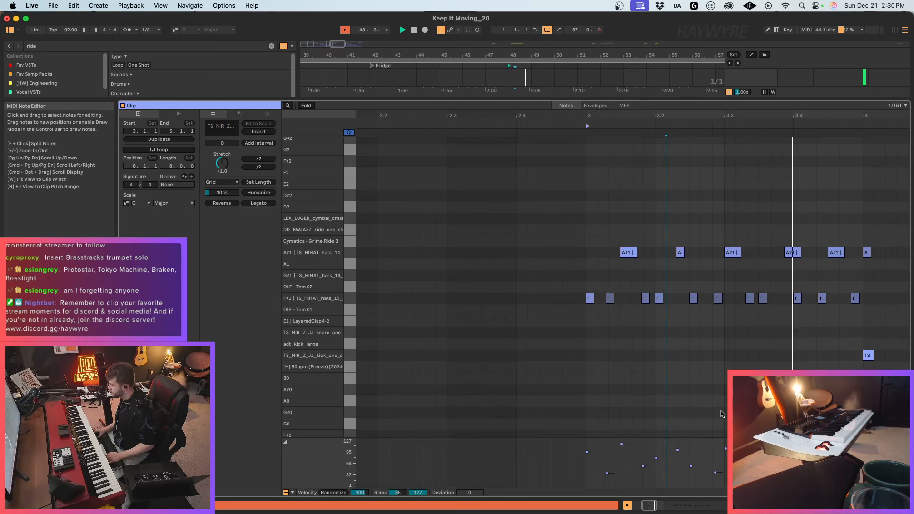
left_click(792, 253)
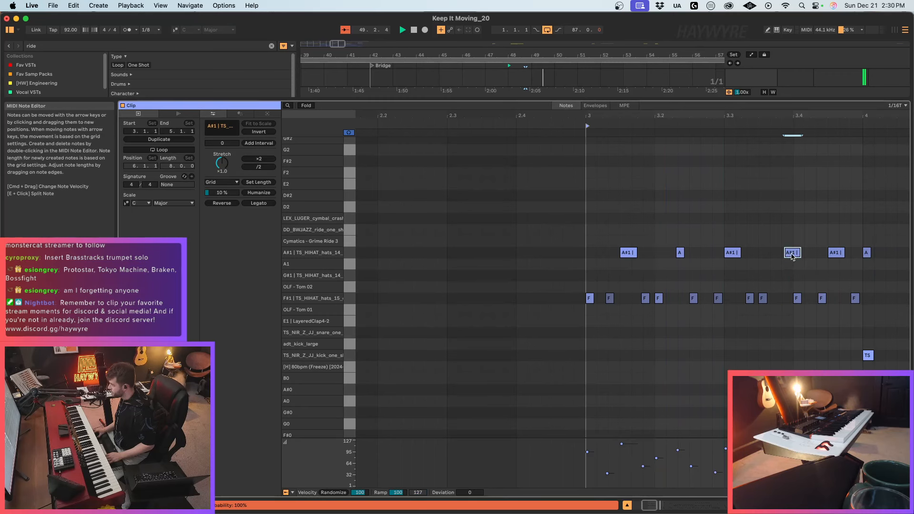
key("space")
key("shift+Tab")
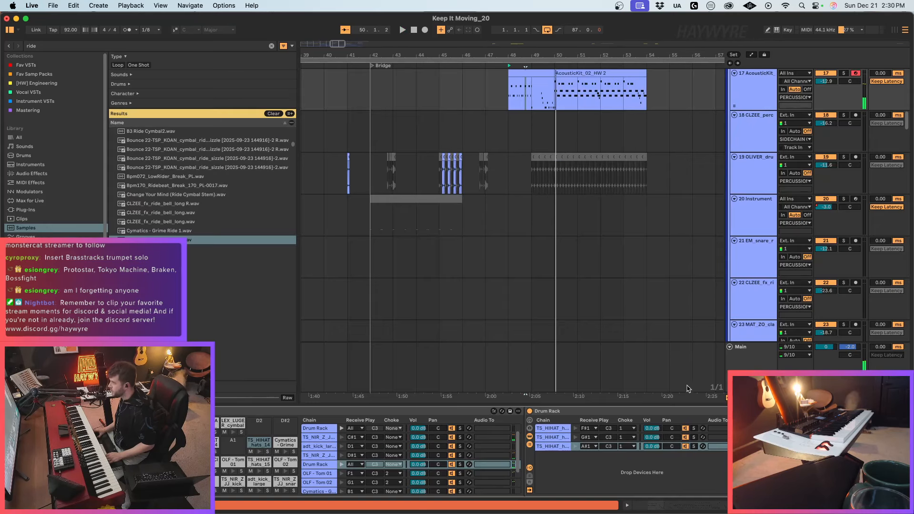
scroll(496, 124, "up", 4)
left_click(531, 210)
left_click(531, 174)
key("space")
Step: Turn off the triplet grid and move the first and fourth kicks of the bar 4 fill earlier by a 1/32 note
double_click(509, 154)
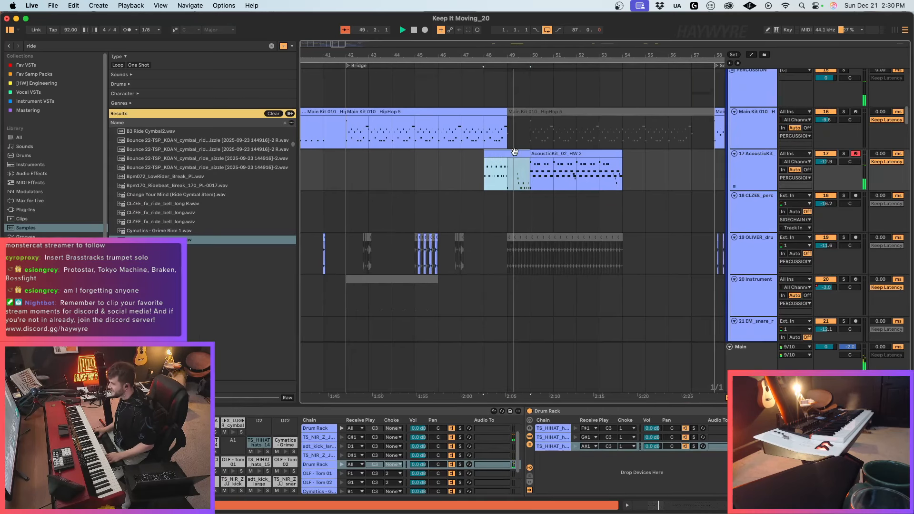
left_click_drag(852, 114, 606, 115)
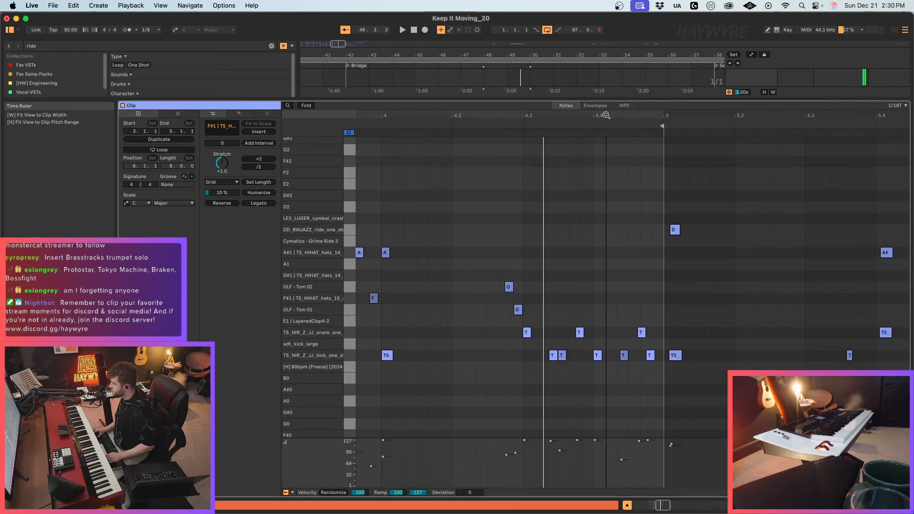
left_click(555, 340)
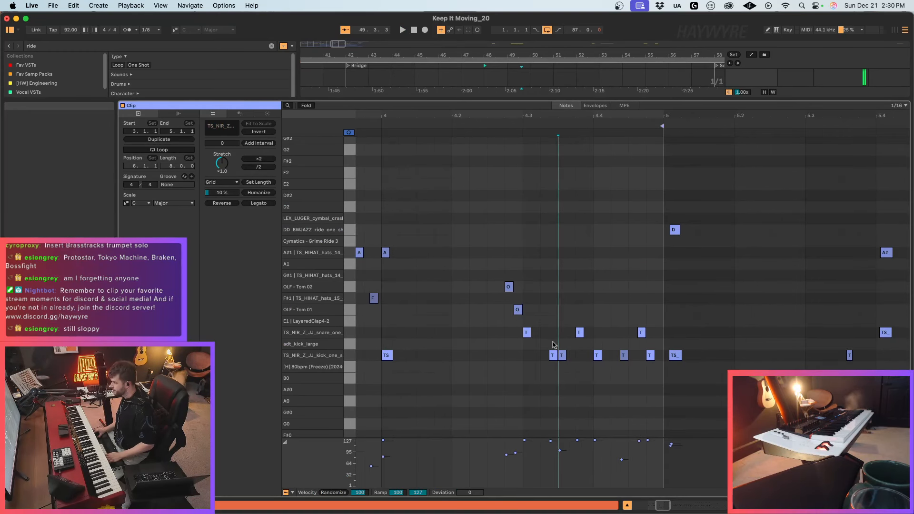
key("super+1")
left_click(553, 355)
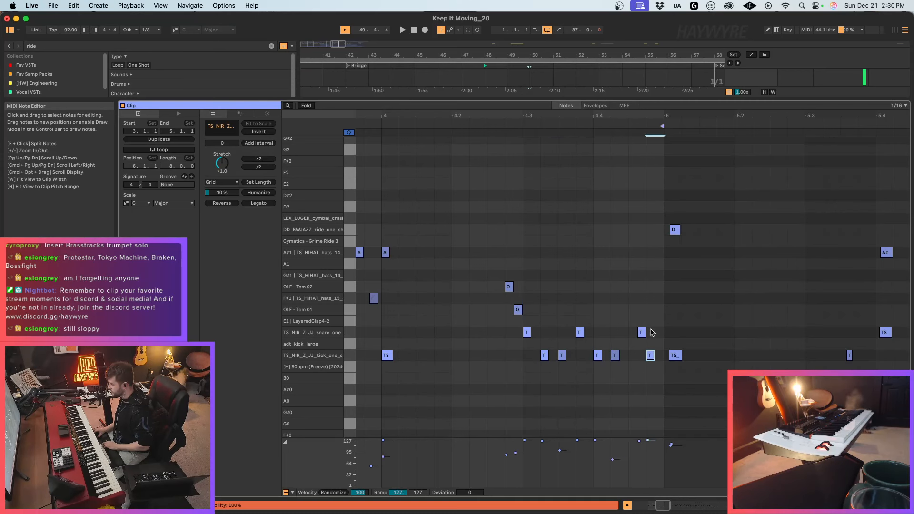
Step: Move the last snare of the bar 4 fill earlier by a 1/32 note and play back the fill
left_click(501, 125)
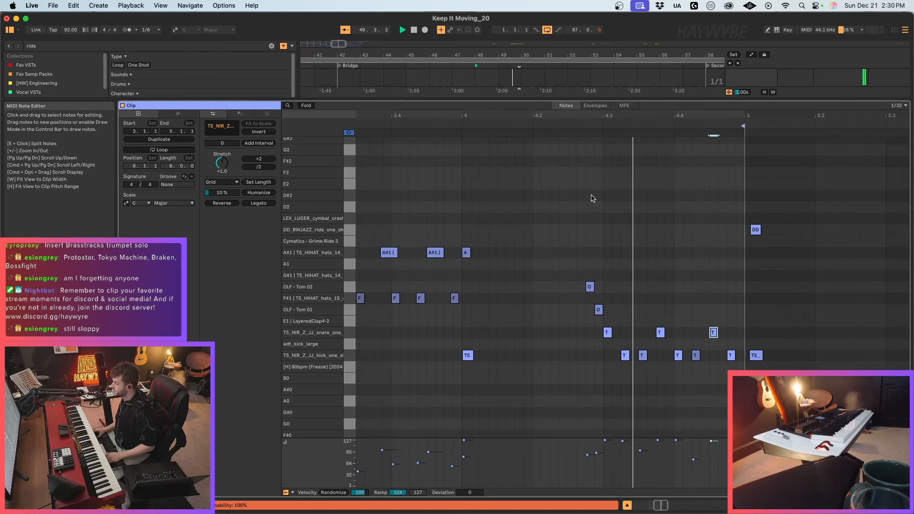
left_click(718, 378)
key("super+1")
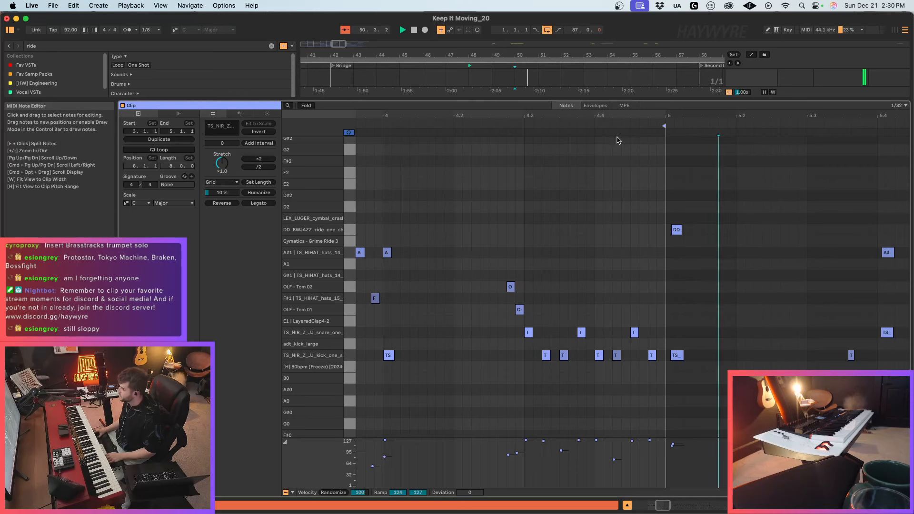
key("space")
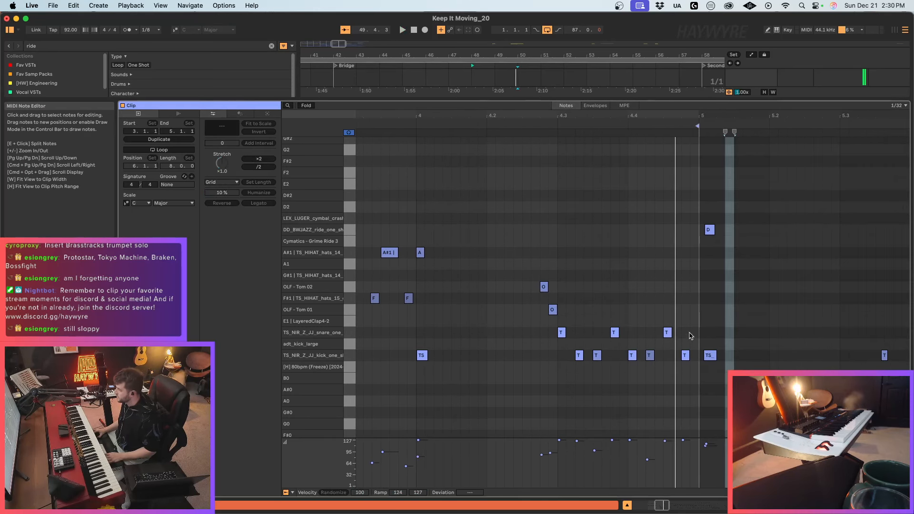
Step: Delete the last kick of the bar 4 fill and play back the transition into the acoustic clip at bar 50
left_click(685, 355)
key("Delete")
left_click(781, 505)
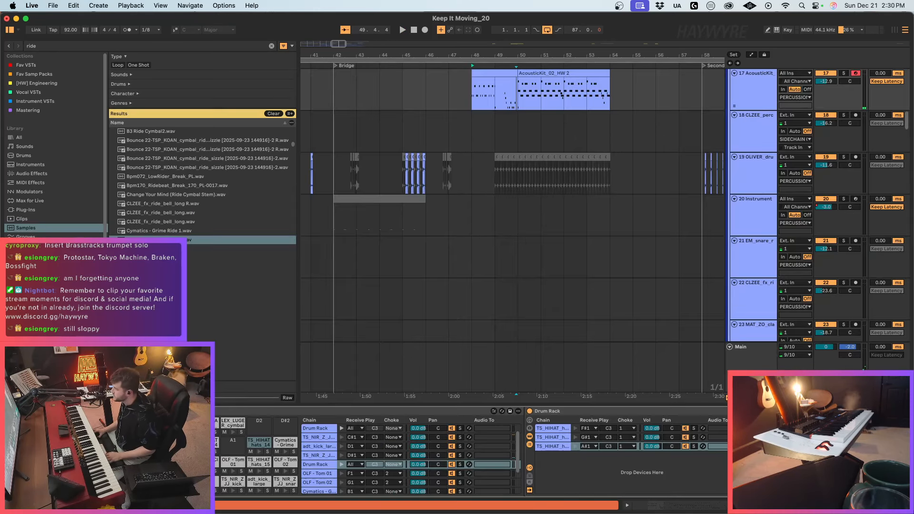
left_click(513, 108)
key("space")
Step: Open the deactivated Main Kit 010_HipHop 5 clip over the Bridge's second half and deactivate all its notes
scroll(535, 122, "up", 3)
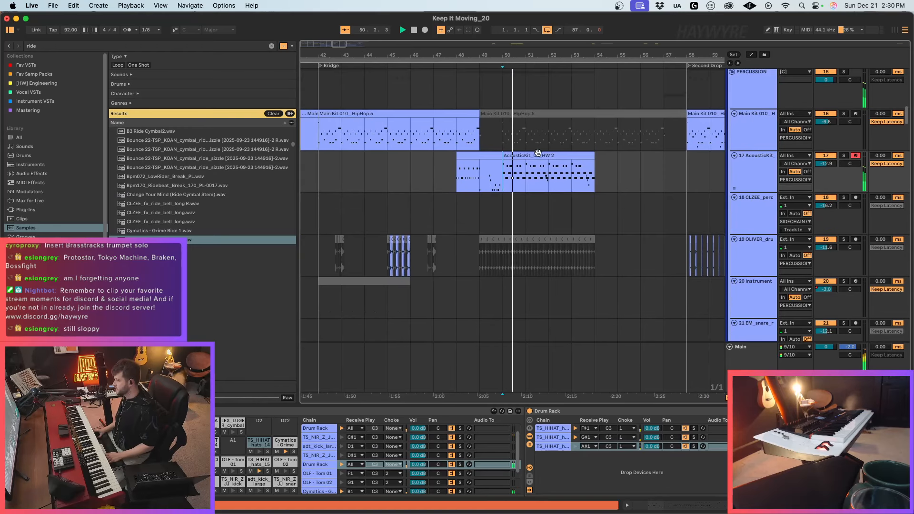
left_click(522, 143)
left_click_drag(505, 144, 639, 146)
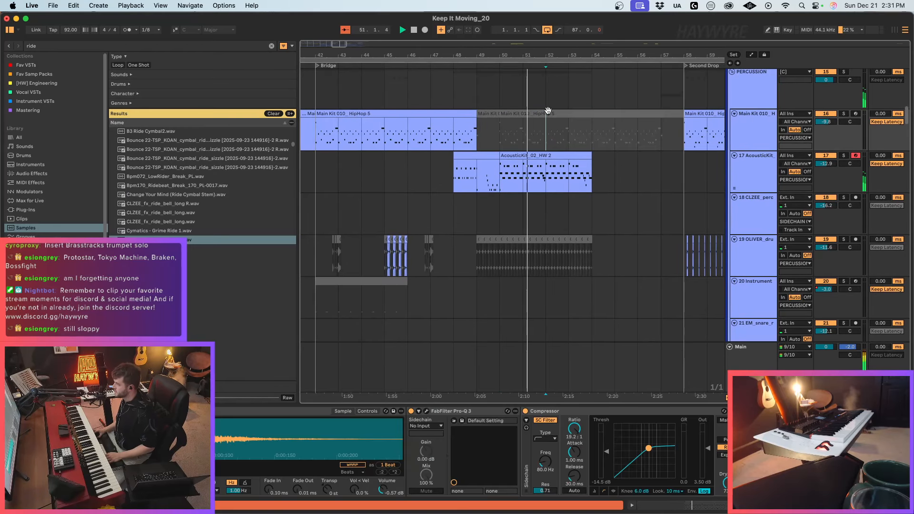
double_click(546, 113)
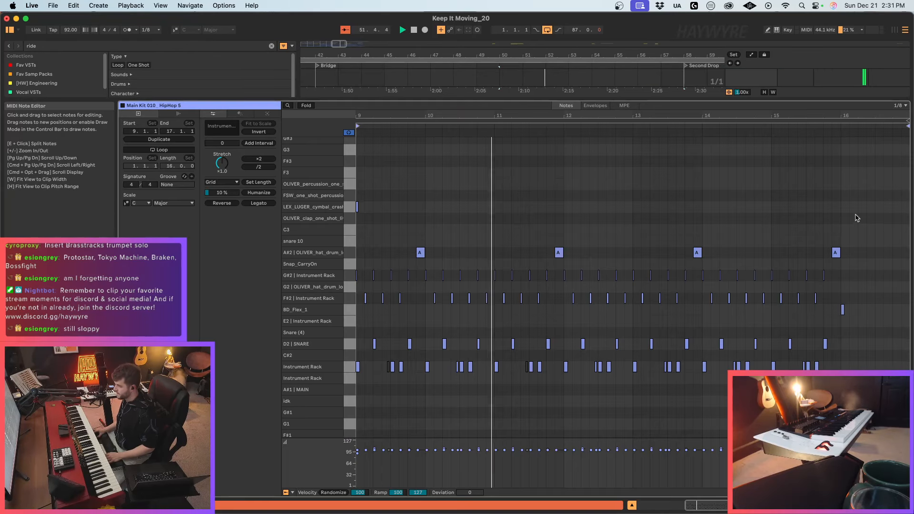
key("super+a")
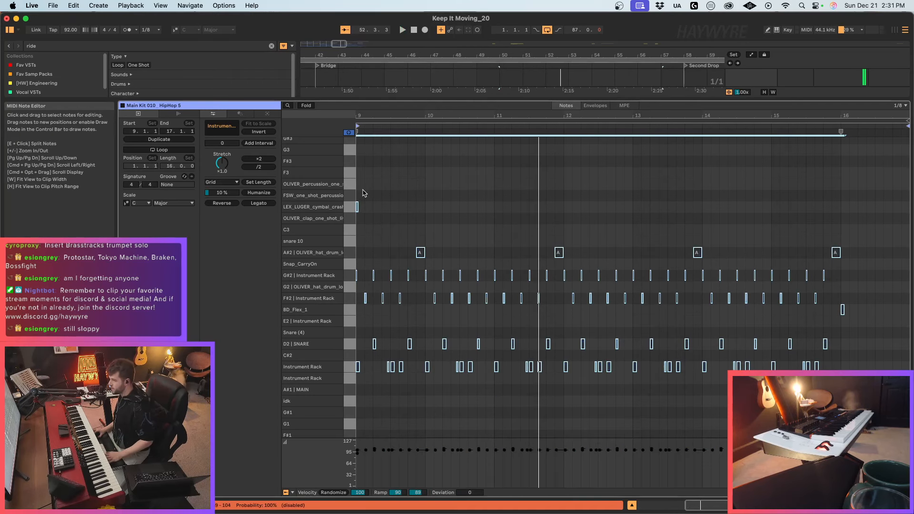
Step: Add an FSW one-shot percussion note on the snare backbeat at bar 9 of the Main Kit clip and duplicate it across the following backbeats
left_click(374, 186)
key("space")
double_click(376, 195)
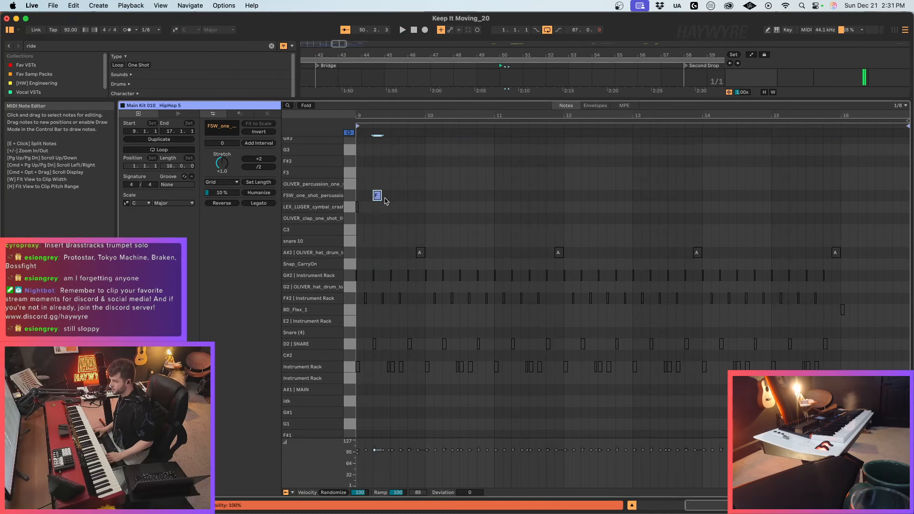
key("space")
key("super+d")
key("super+d")
key("super+d")
key("super+d")
key("super+d")
key("super+d")
key("super+d")
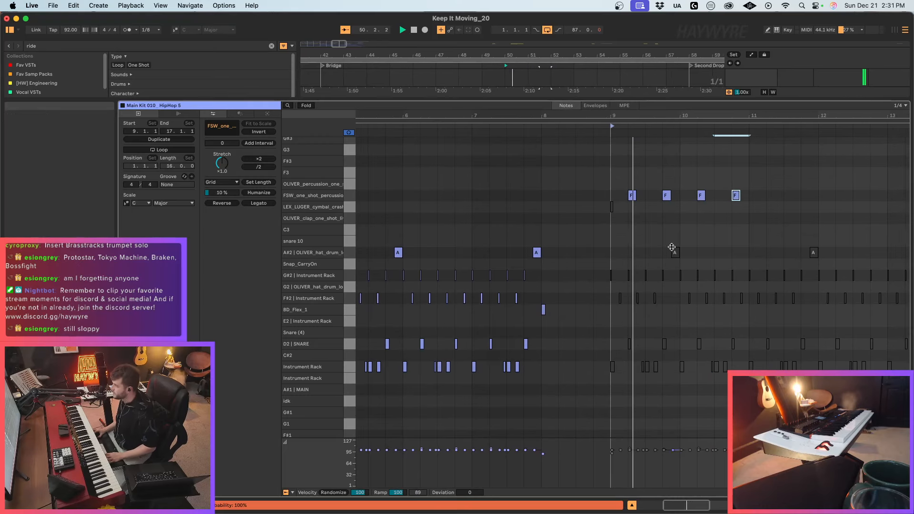
key("super+d")
key("super+d")
Step: Activate the Main Kit clip section from bar 50 to bar 55 in the arrangement
key("shift+Tab")
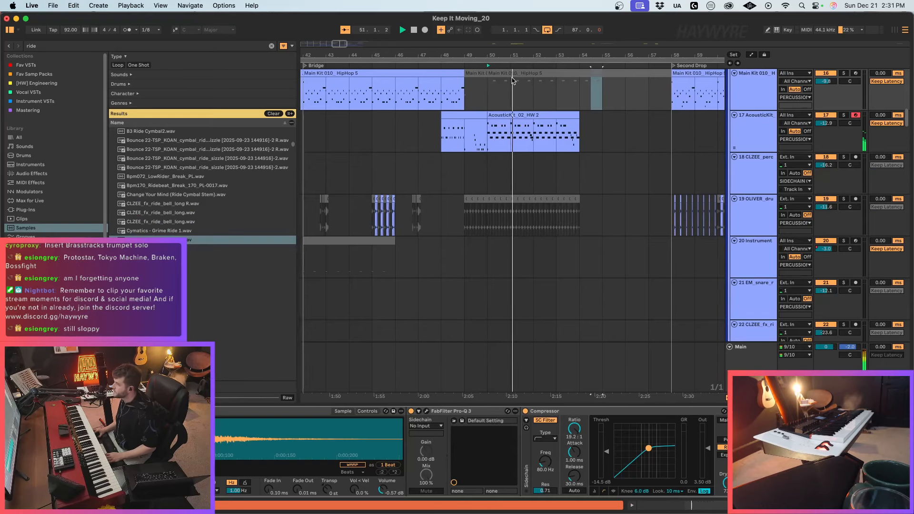
left_click_drag(494, 85, 610, 101)
key("0")
scroll(601, 139, "up", 1)
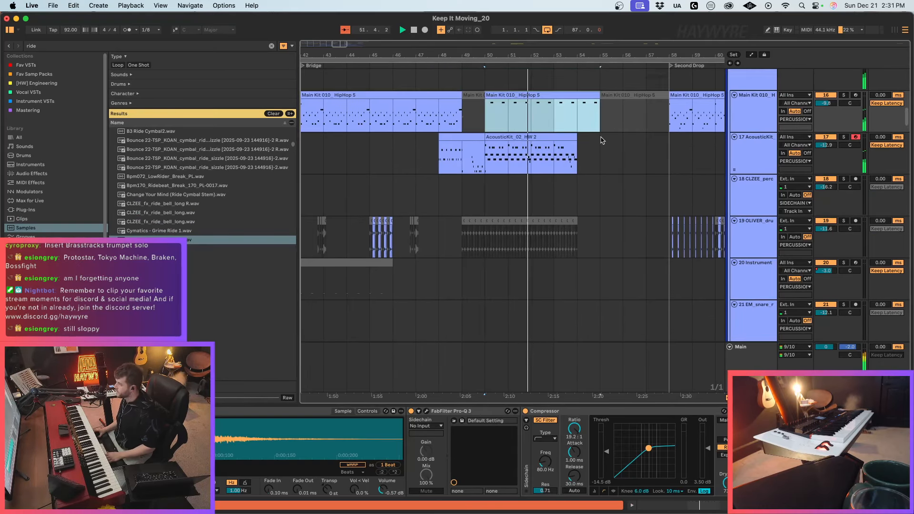
Step: Play back the Main Kit percussion layered with the acoustic drums from bar 50
left_click(581, 139)
left_click(575, 123)
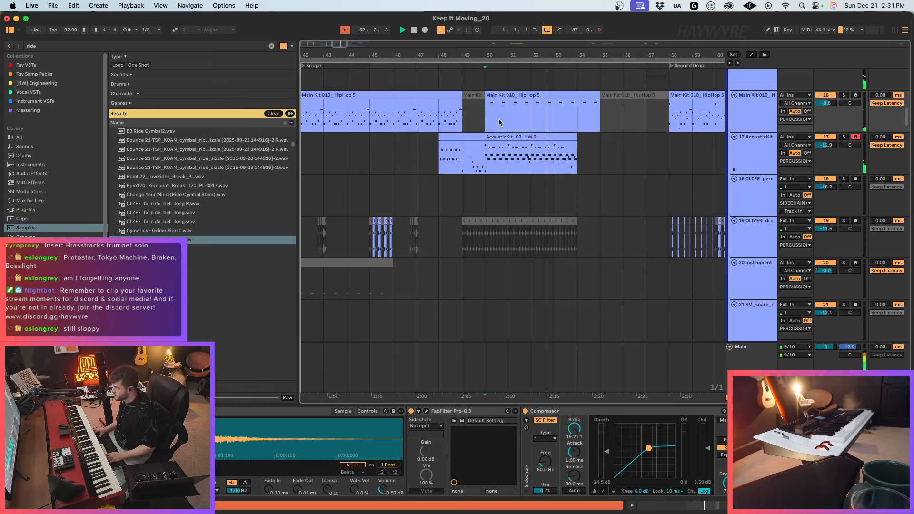
left_click_drag(488, 114, 601, 122)
left_click(559, 138)
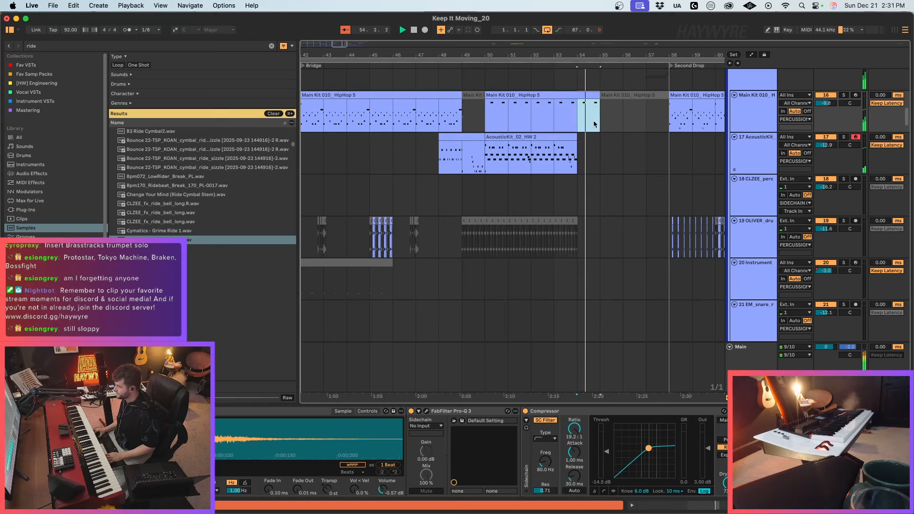
left_click(493, 150)
key("space")
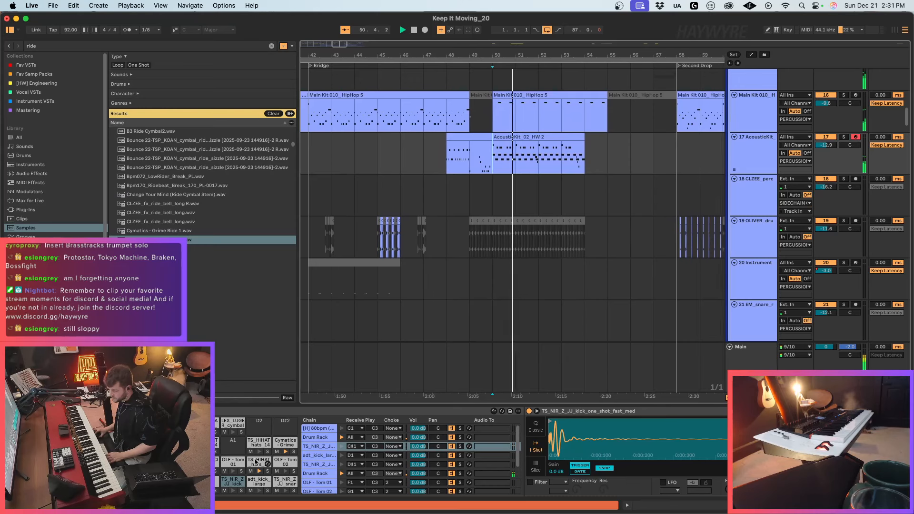
Step: Open the AcousticKit_02_HW 2 clip at bar 50 and shift Grime Ride 3 notes in its first two bars onto the 1/16 triplet grid
left_click(533, 122)
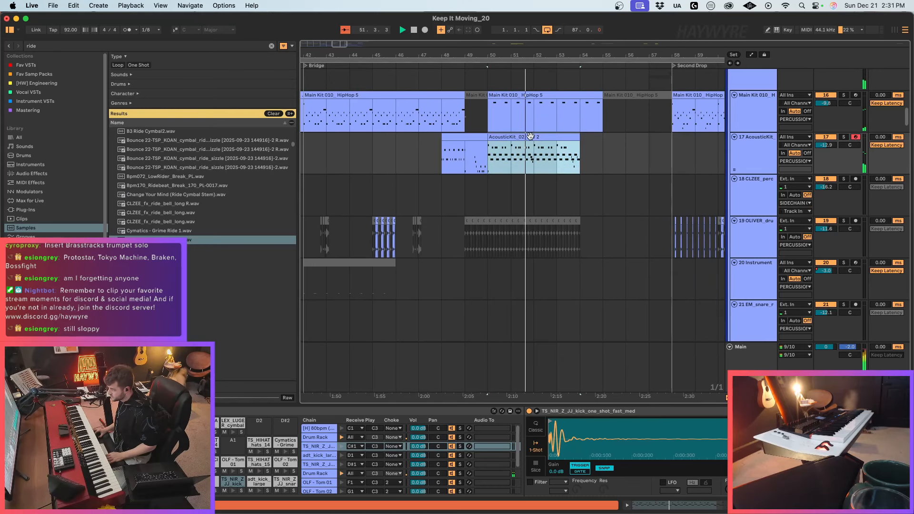
left_click(464, 196)
left_click(541, 136)
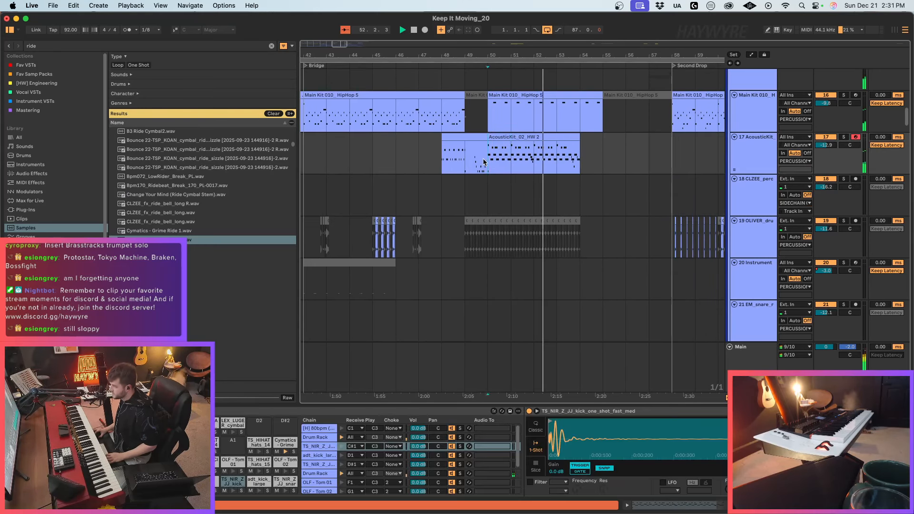
double_click(541, 136)
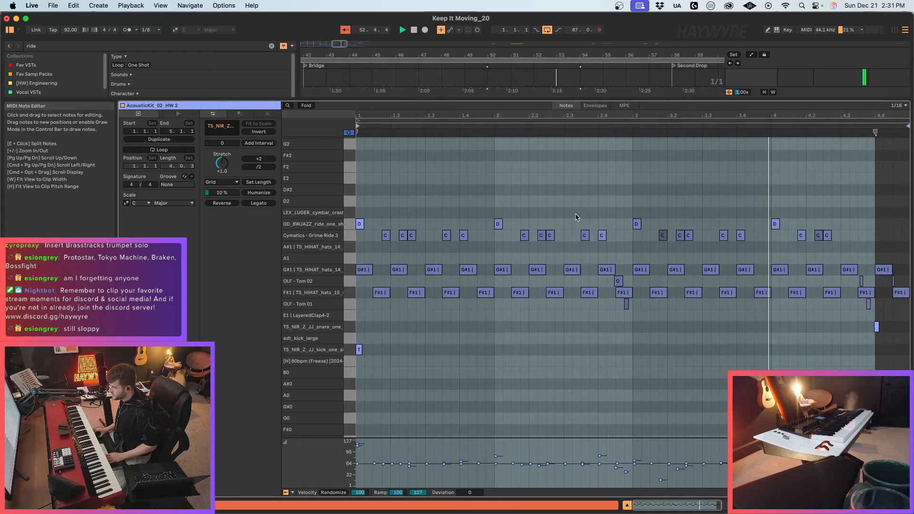
left_click(519, 386)
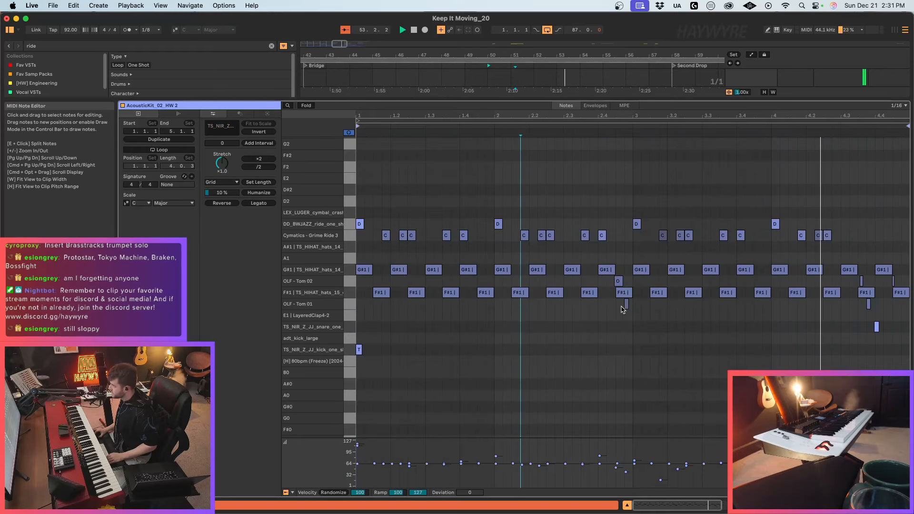
left_click(403, 236)
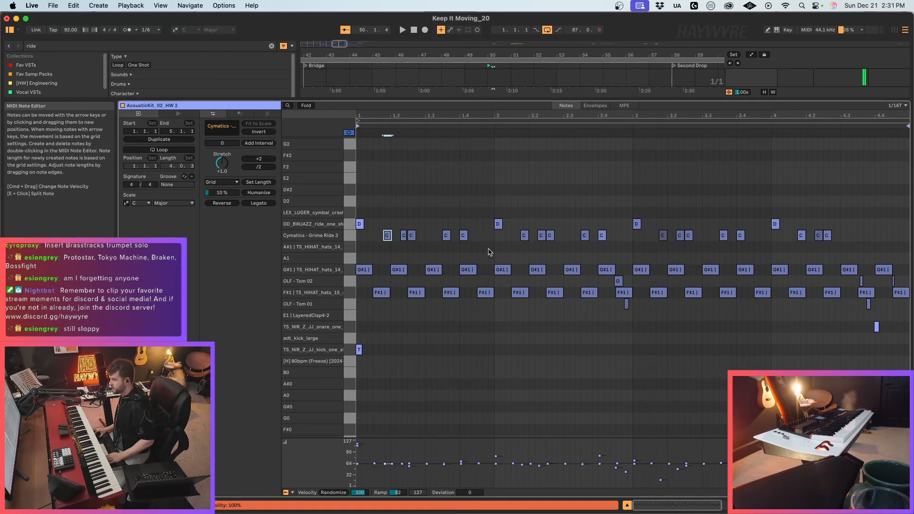
left_click(525, 236)
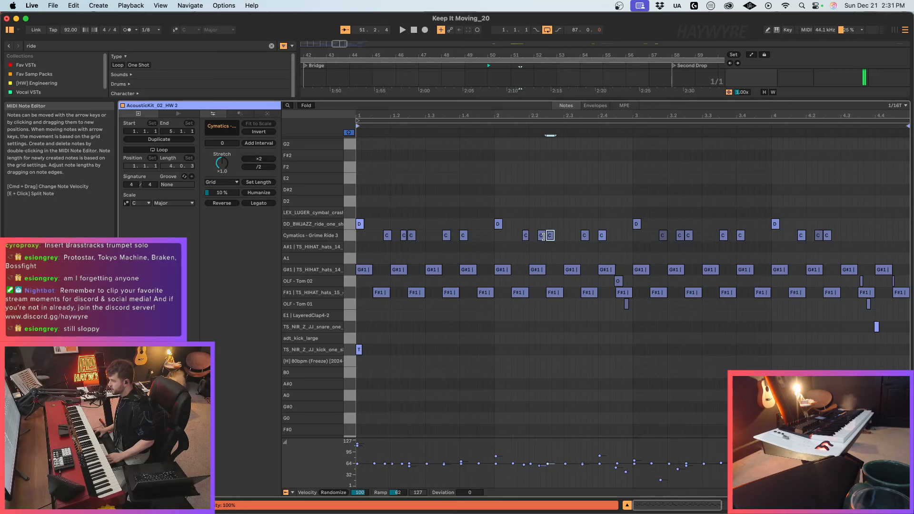
left_click(541, 238)
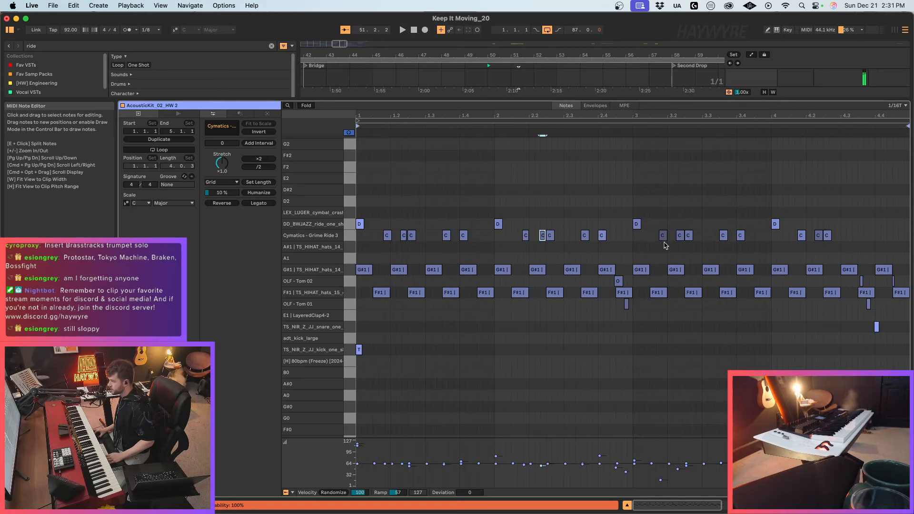
left_click(664, 236)
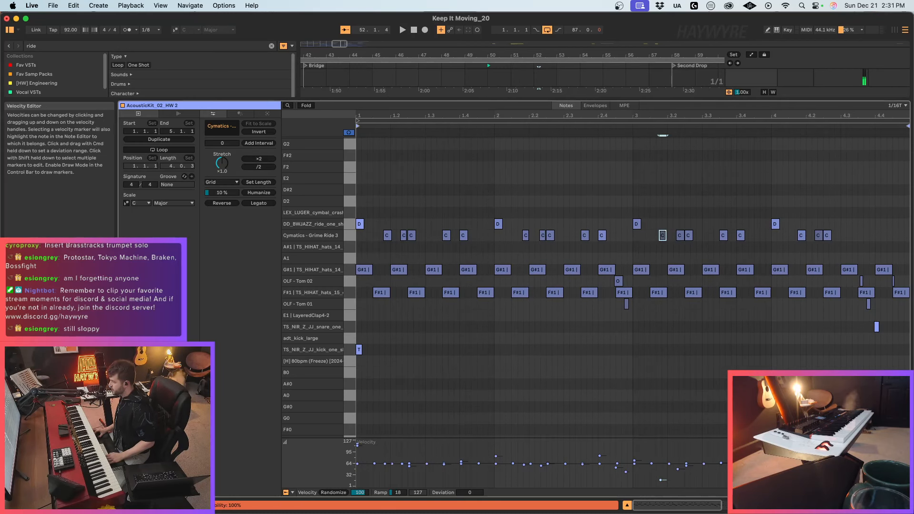
Step: Duplicate bars 50 and 51 of the AcousticKit clip twice so the pattern runs to bar 56
key("shift+Tab")
scroll(493, 151, "up", 4)
left_click_drag(489, 173, 513, 176)
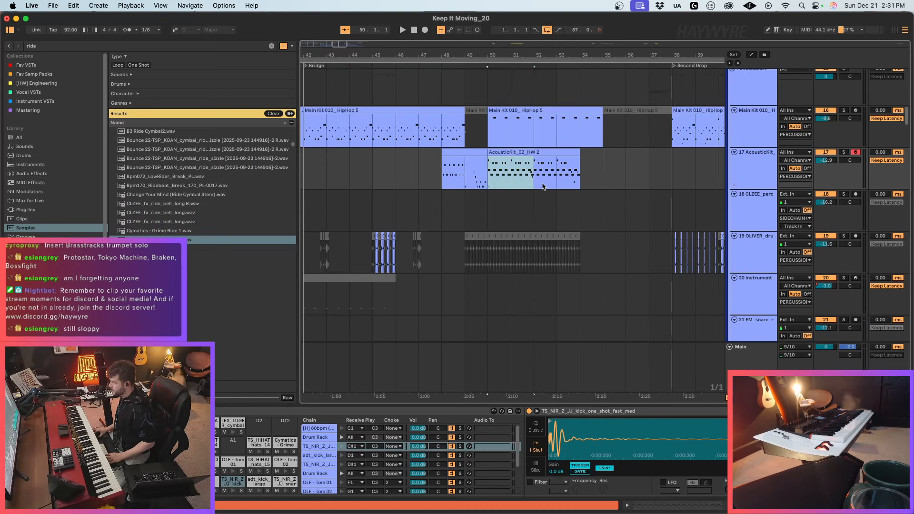
key("ctrl+d")
key("ctrl+d")
left_click(464, 181)
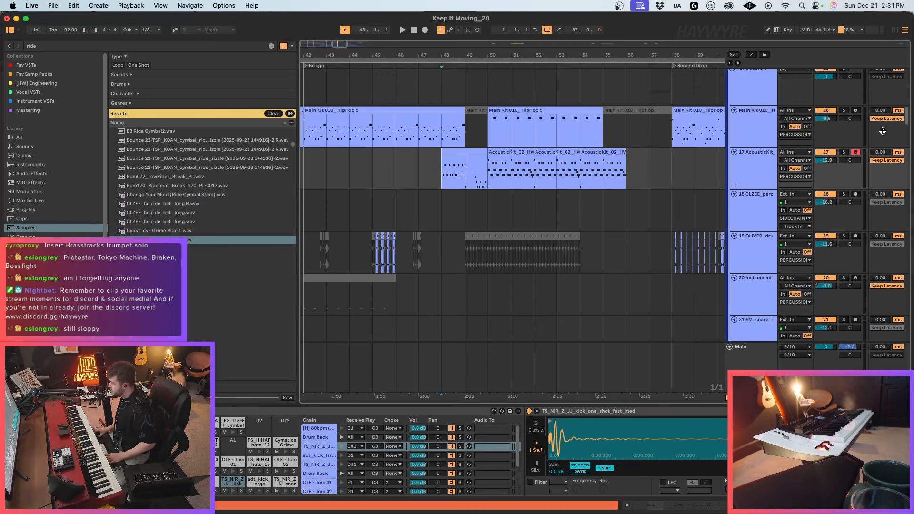
Step: Look over the surrounding tracks and play back the last duplicated acoustic drum clip from bar 54
scroll(573, 205, "down", 5)
scroll(510, 262, "down", 15)
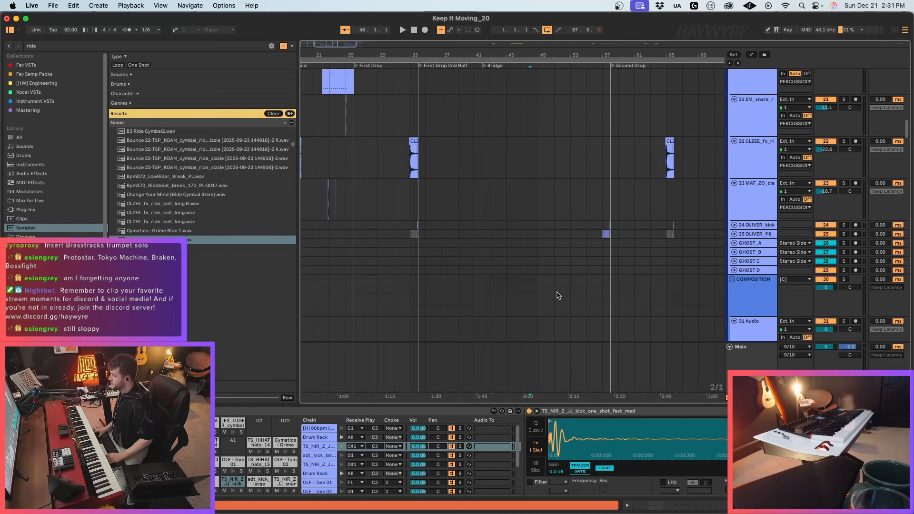
scroll(547, 238, "up", 15)
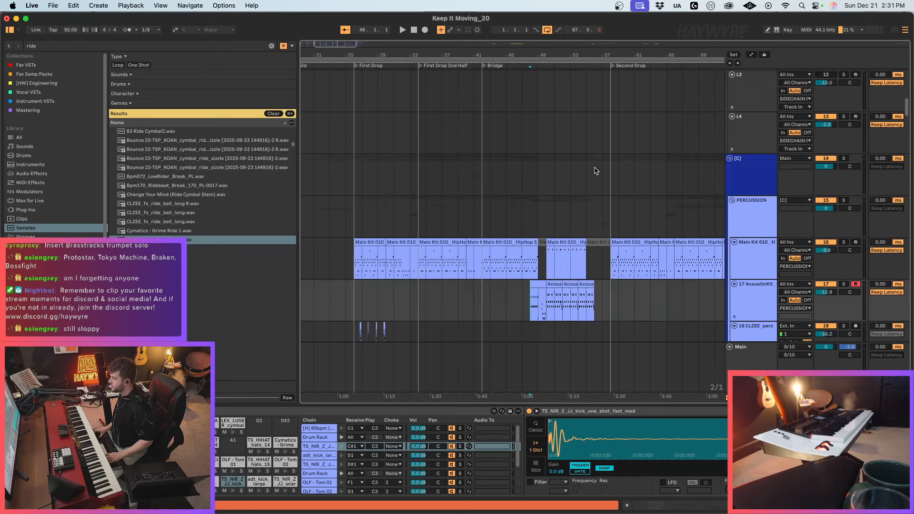
left_click(579, 304)
key("space")
scroll(580, 304, "right", 3)
scroll(529, 266, "down", 3)
left_click(521, 233)
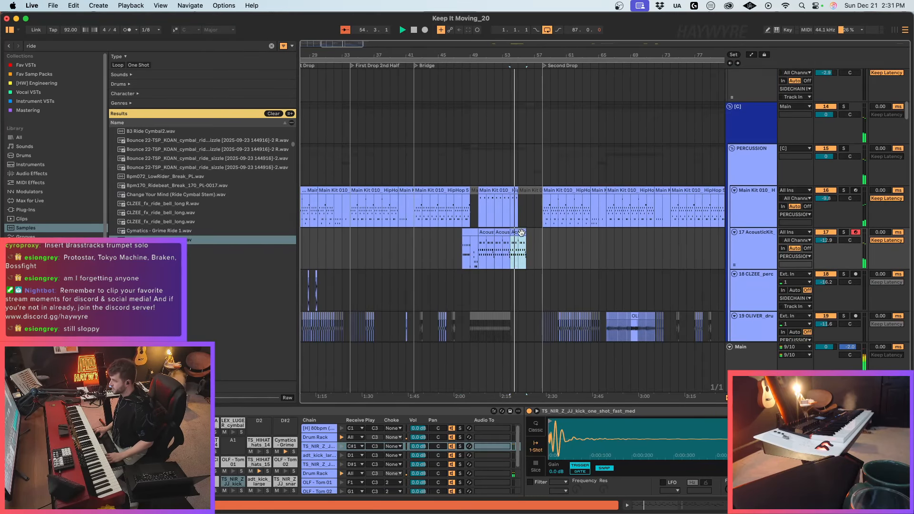
Step: Duplicate bar 54 of the Main Kit and AcousticKit tracks into bars 55 and 56 and listen into the Second Drop
left_click(519, 256)
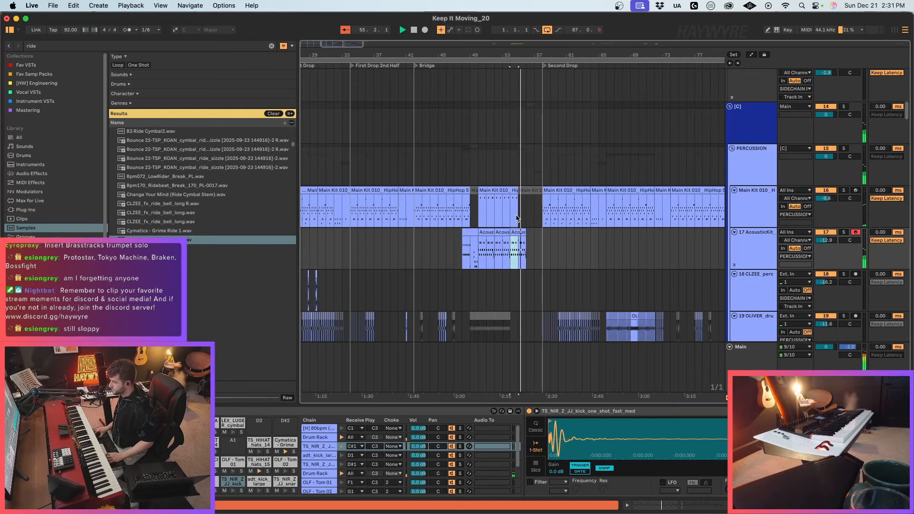
left_click_drag(512, 217, 520, 260)
key("super+e")
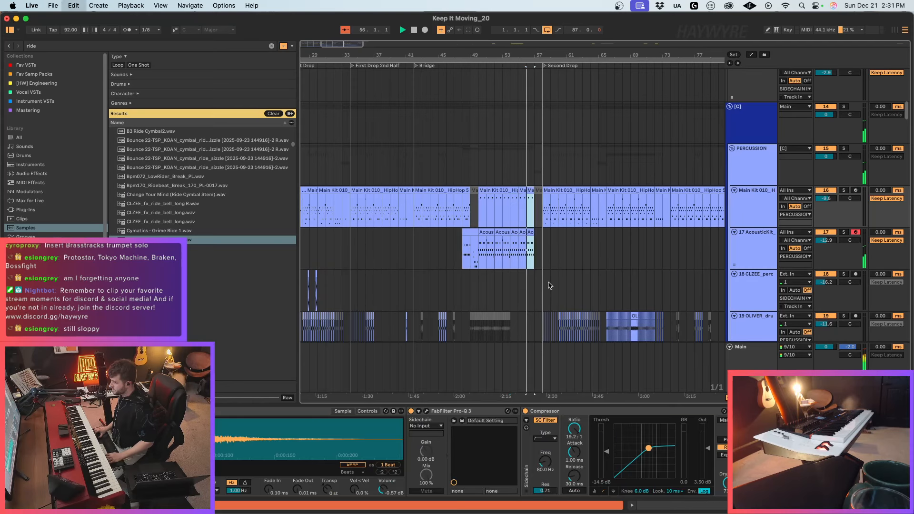
scroll(533, 252, "down", 10)
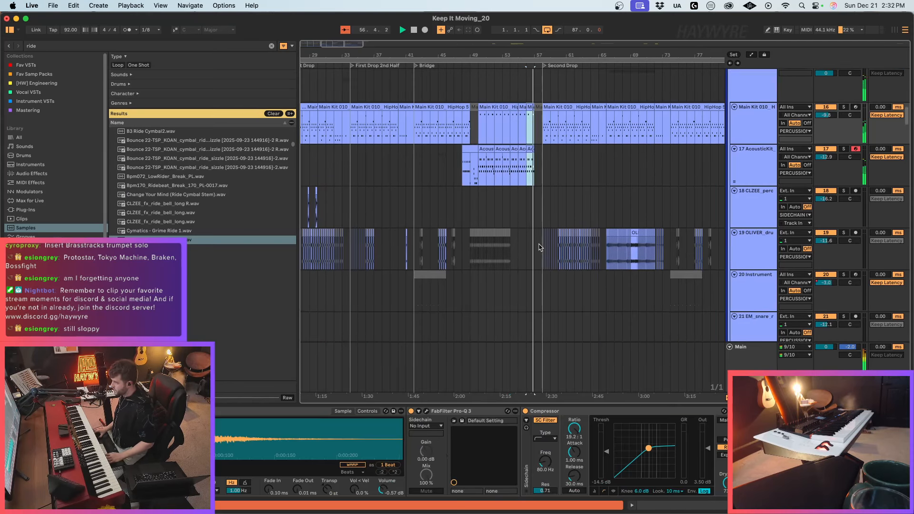
scroll(527, 244, "down", 12)
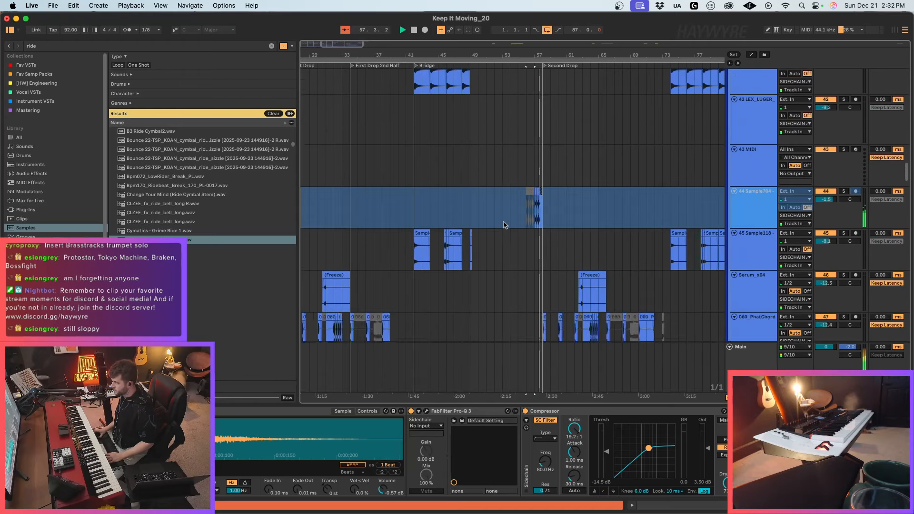
scroll(500, 225, "up", 8)
left_click(503, 264)
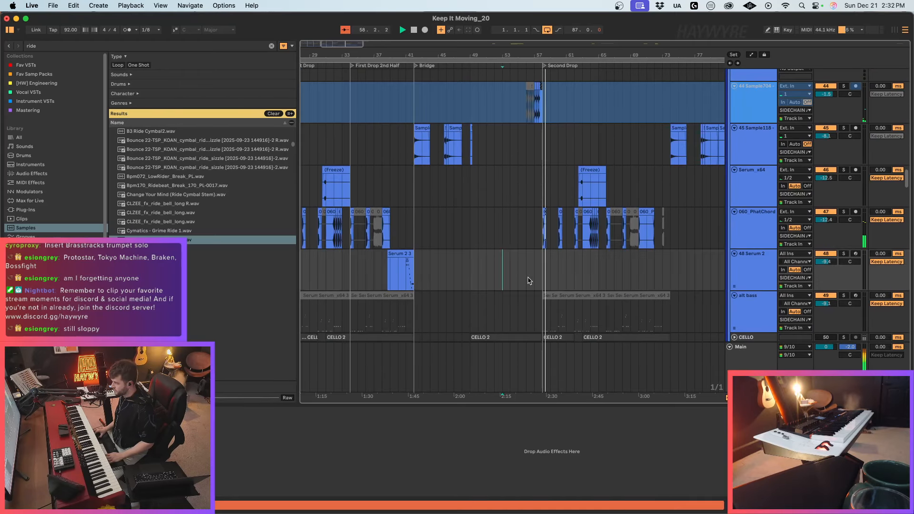
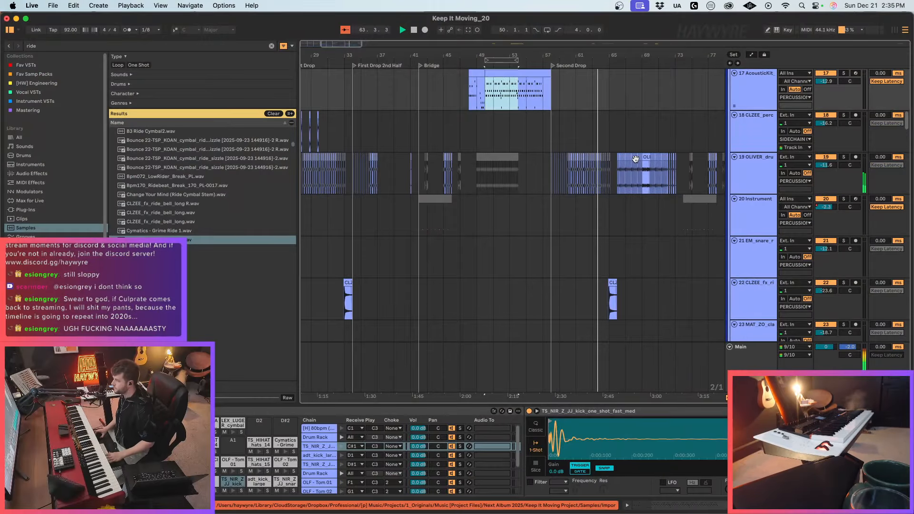
Step: Copy the first two bars of the Second Drop's NEKTAR clip on track 6, MAINLEAD (NEW), and paste them at bar 62
scroll(635, 159, "up", 15)
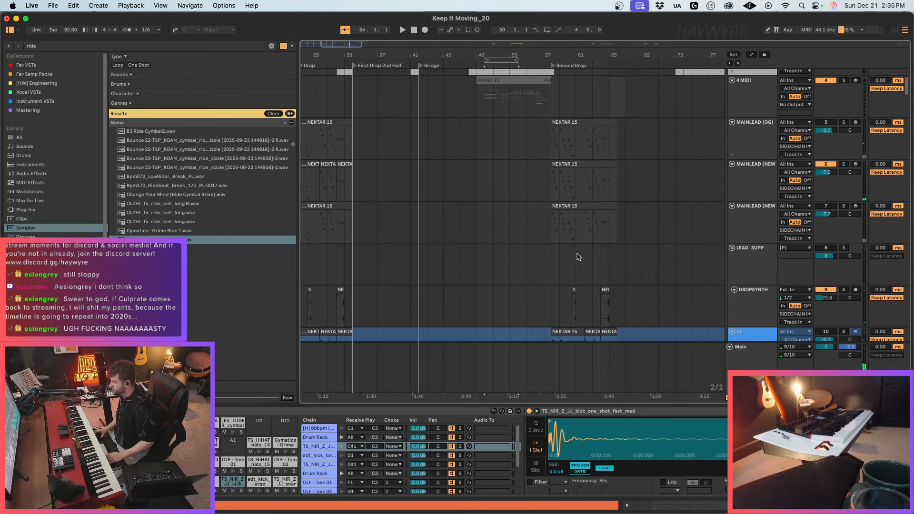
left_click_drag(552, 186, 577, 171)
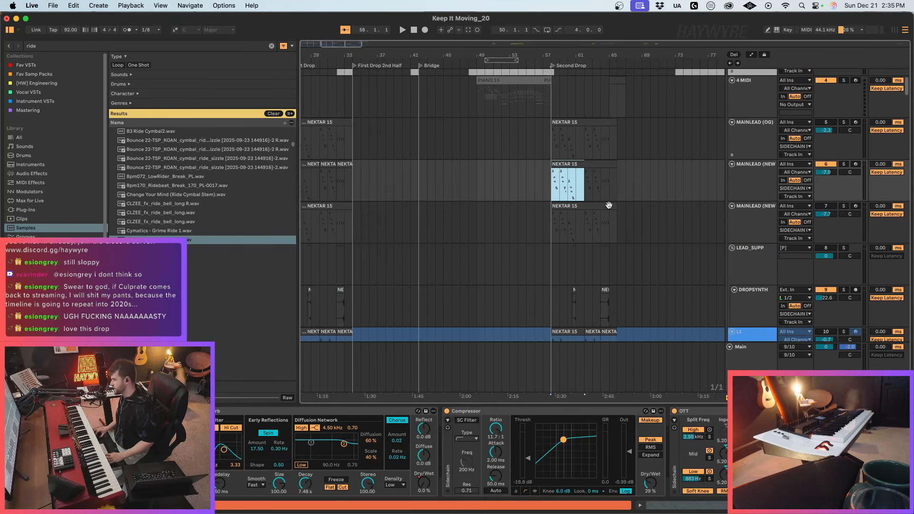
left_click(582, 192)
left_click_drag(553, 194, 567, 191)
key("super+c")
left_click(585, 189)
key("super+v")
Step: Play back the Bridge from bar 48, at the start of the PIANO 4 clip on track 3
left_click(458, 146)
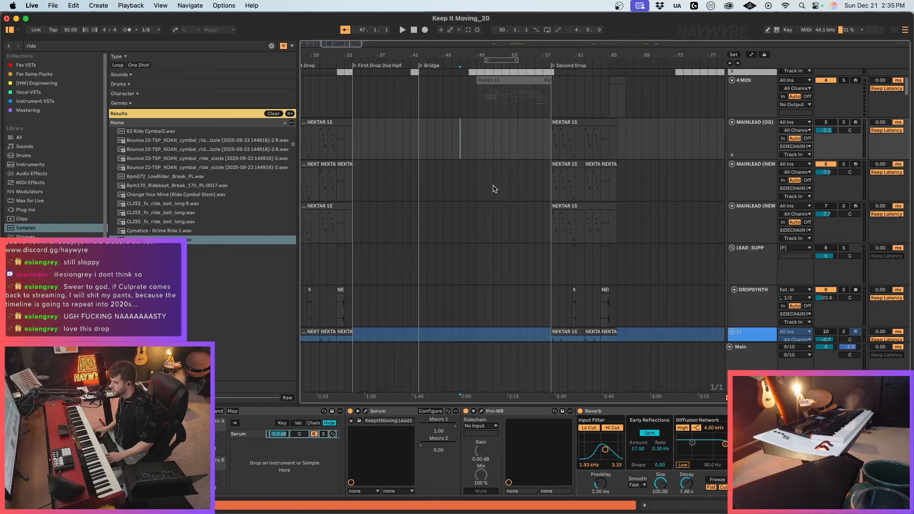
scroll(494, 188, "up", 4)
left_click(492, 187)
left_click(477, 180)
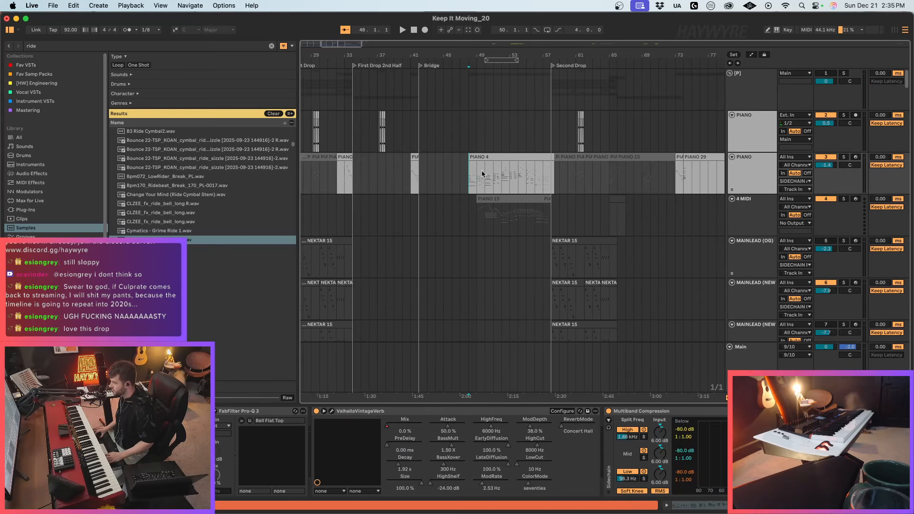
scroll(526, 205, "down", 2)
key("space")
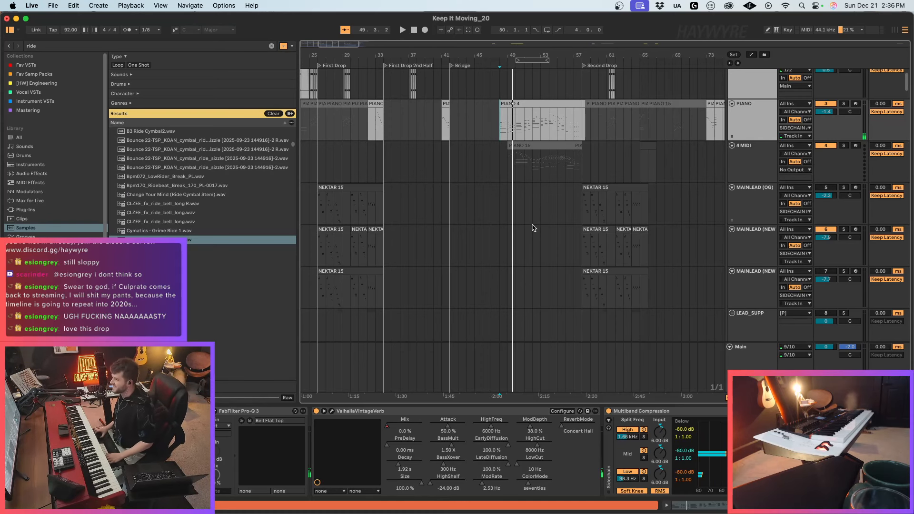
Step: Delete the unused PIANO clips on track 3 between bars 11 and 32
scroll(532, 228, "down", 2)
scroll(532, 228, "up", 2)
left_click_drag(303, 54, 574, 46)
left_click(495, 125)
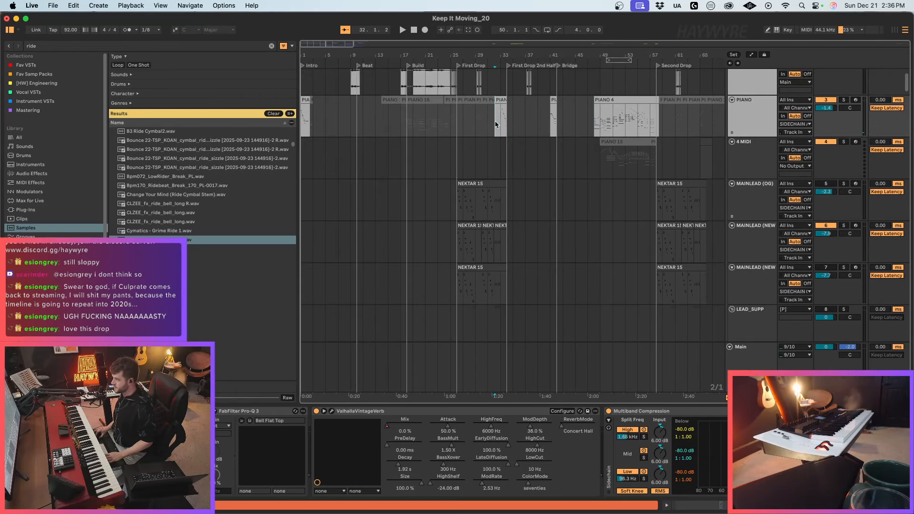
left_click_drag(495, 124, 366, 115)
key("Delete")
Step: Look over the lead and percussion tracks and play the Intro from the first PIANO clip at bar 1
scroll(523, 162, "up", 2)
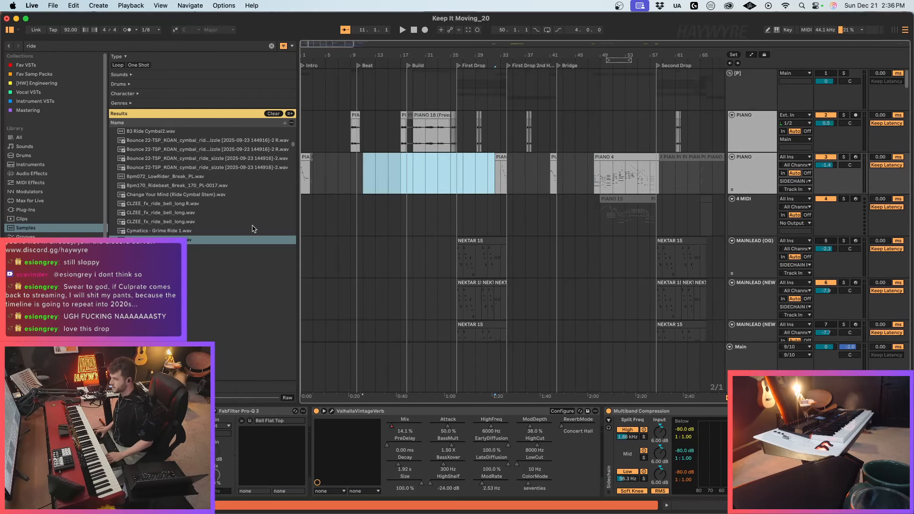
left_click(306, 158)
scroll(322, 190, "down", 6)
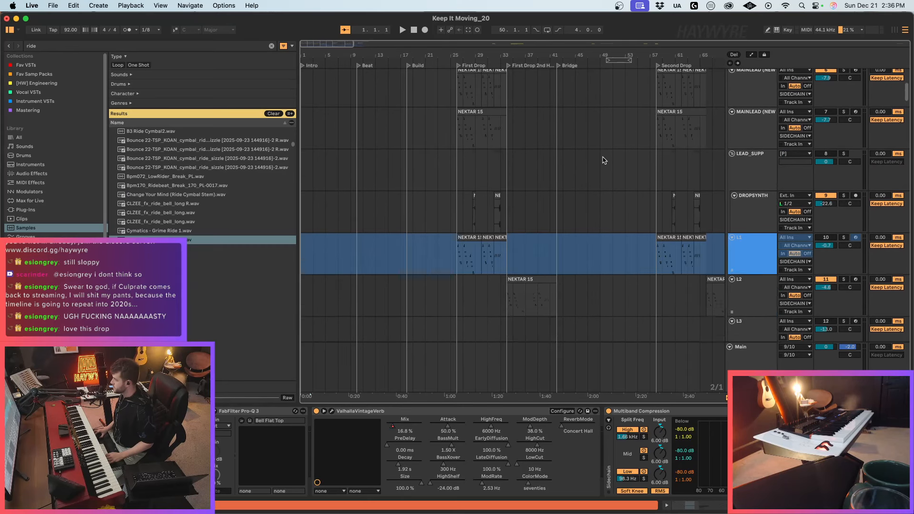
scroll(658, 192, "up", 6)
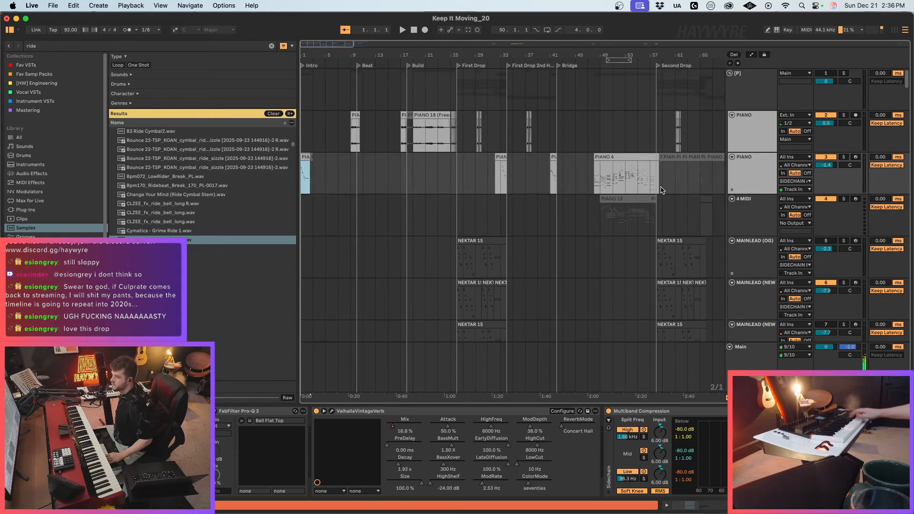
scroll(581, 200, "down", 10)
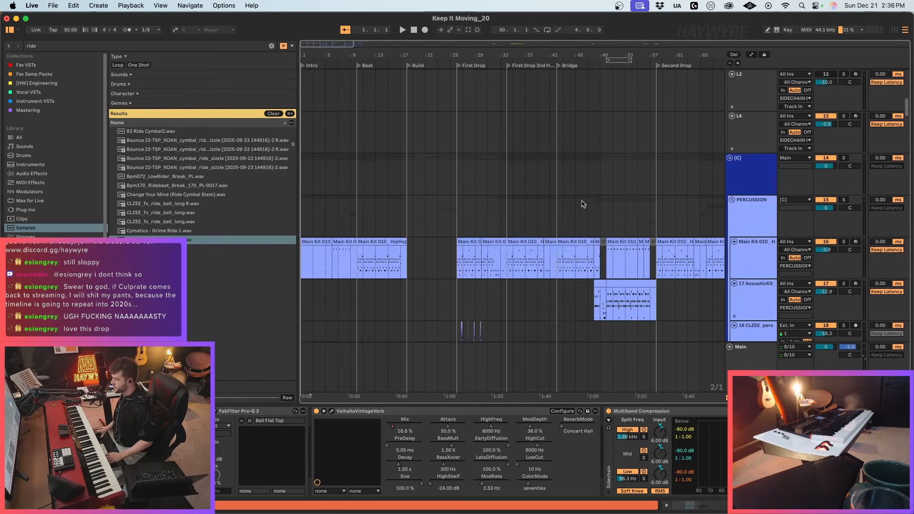
scroll(469, 270, "up", 3)
key("space")
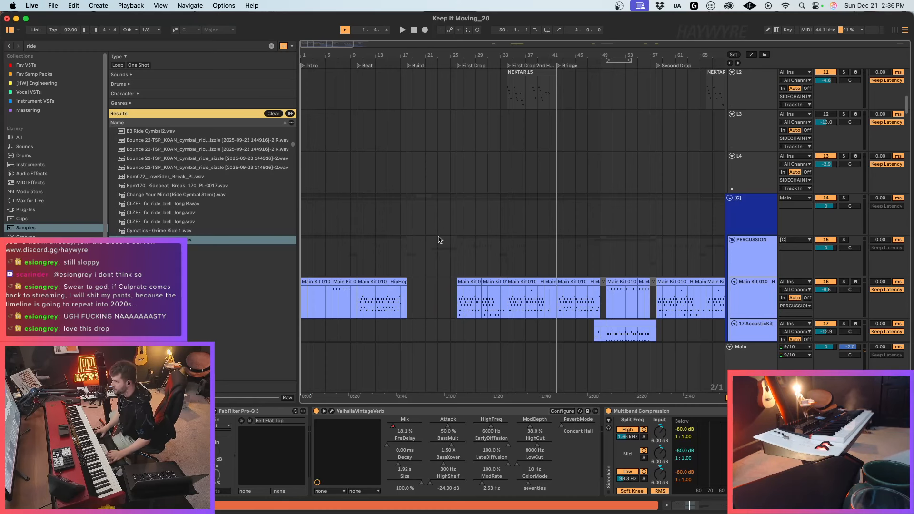
Step: Listen to the arrangement from bar 1 through the First Drop while checking the lead and drum tracks
left_click(304, 166)
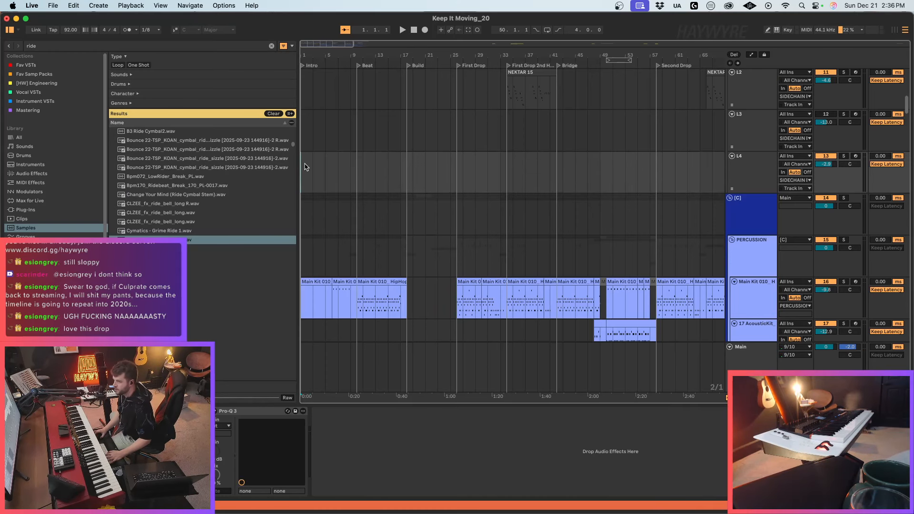
scroll(350, 168, "up", 3)
scroll(352, 174, "up", 5)
key("F9")
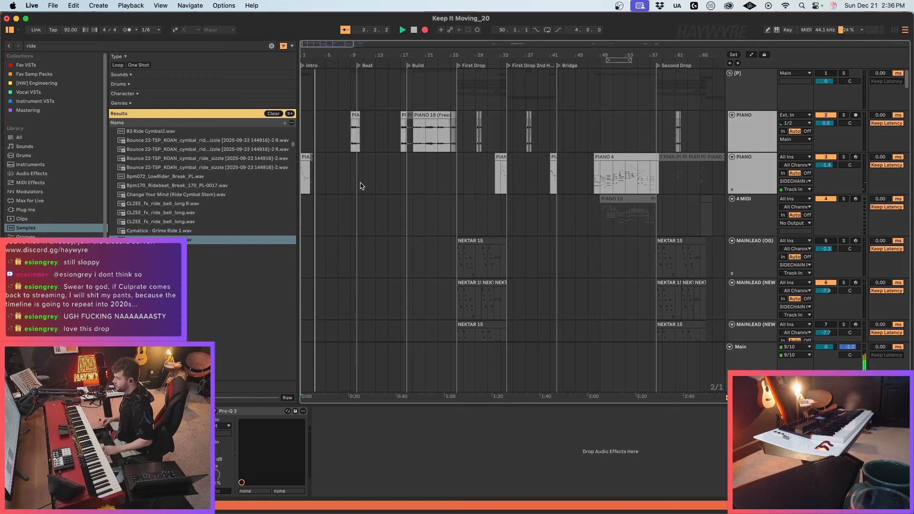
scroll(483, 273, "down", 10)
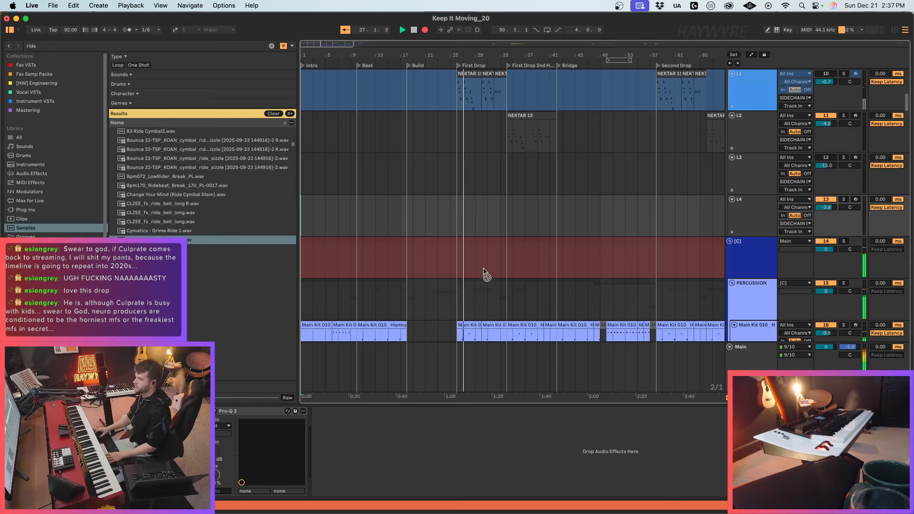
scroll(479, 264, "up", 5)
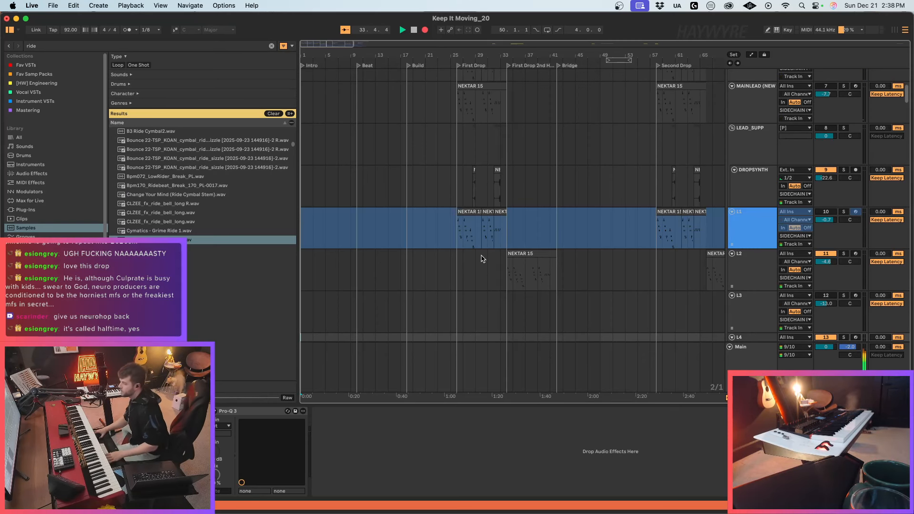
scroll(504, 264, "up", 2)
scroll(453, 139, "up", 8)
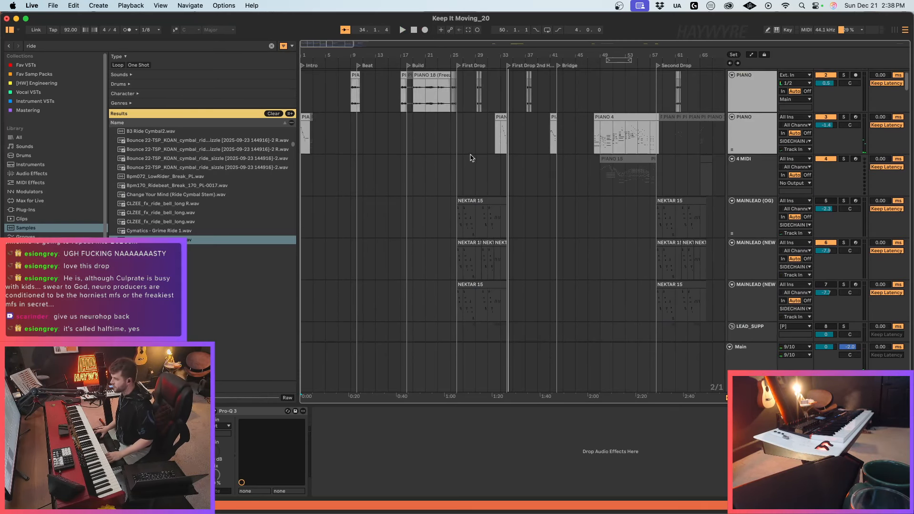
Step: Deactivate the two-bar PIANO clip at bar 32 on track 3 and play from there
left_click(498, 146)
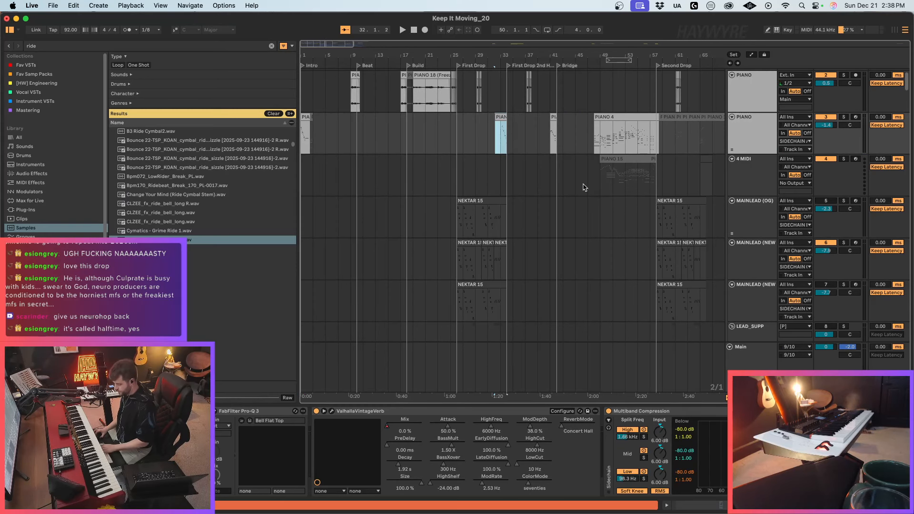
key("space")
scroll(787, 144, "up", 2)
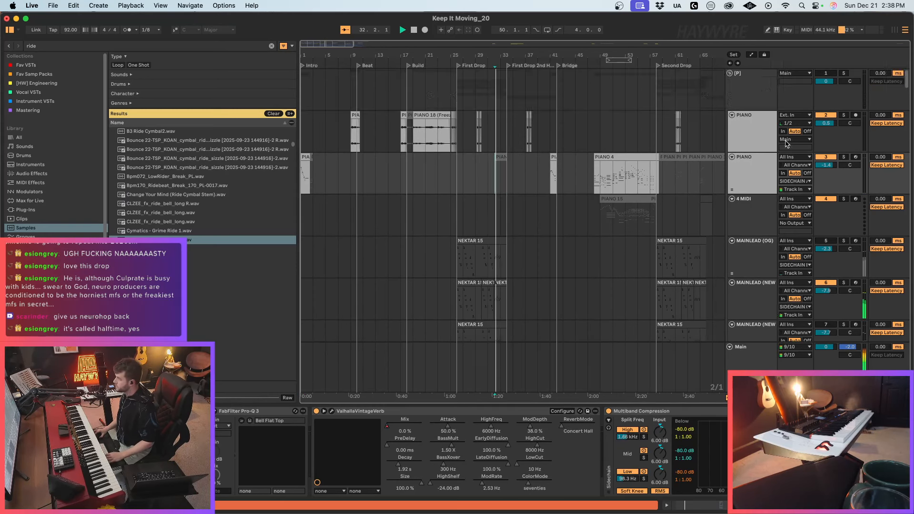
Step: Arm PIANO track 3 and record a new piano take from bar 32 into the First Drop 2nd Half
left_click(855, 157)
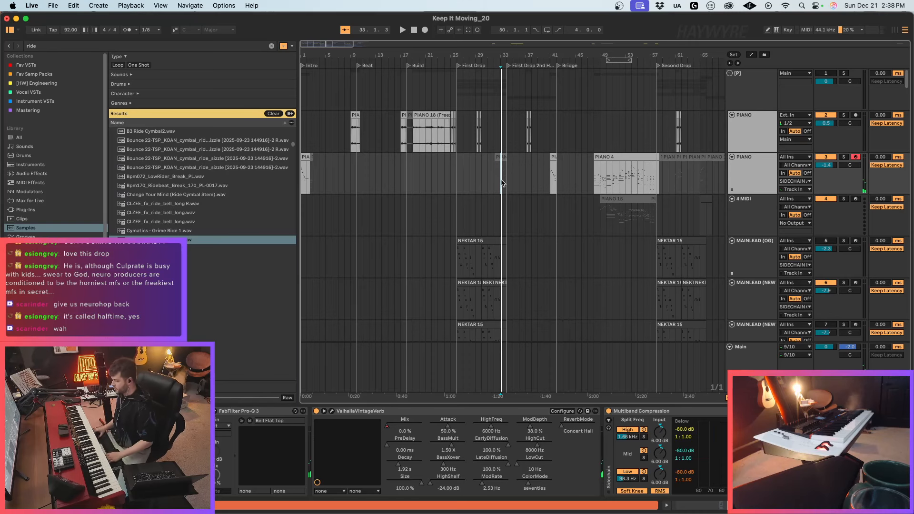
key("space")
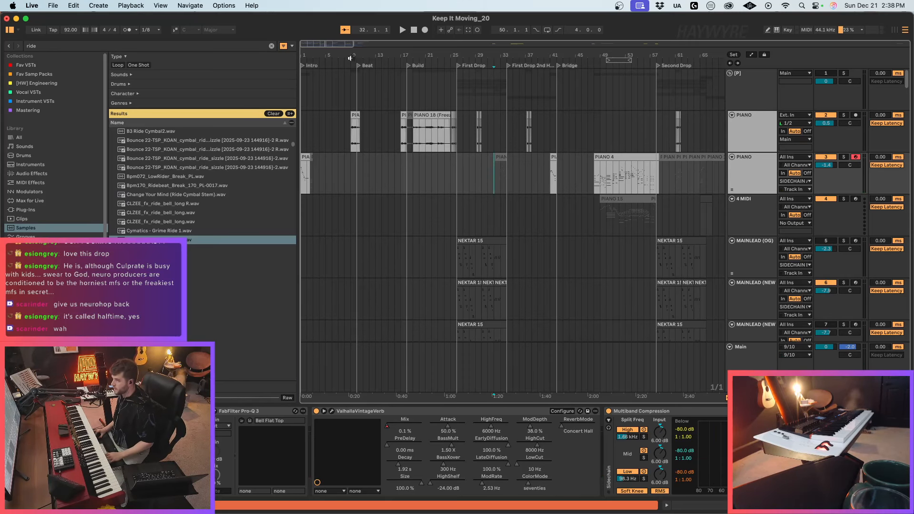
left_click_drag(330, 44, 361, 78)
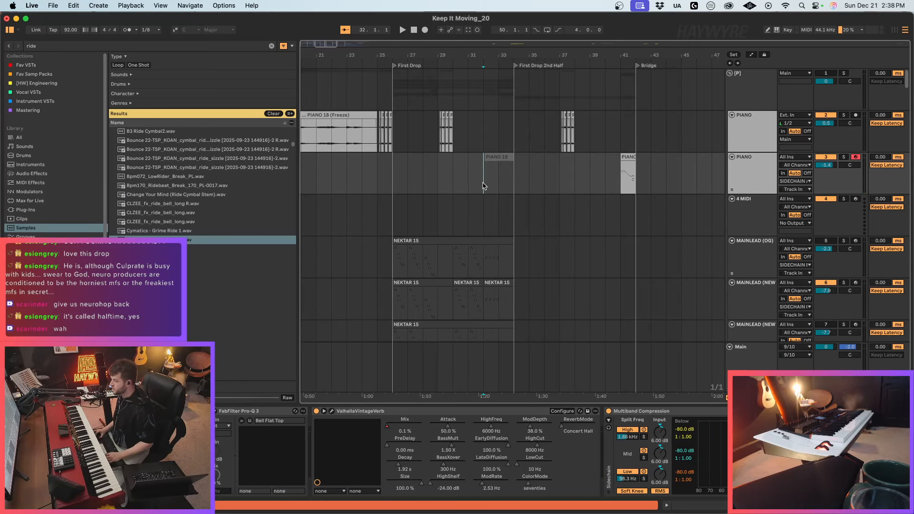
key("F9")
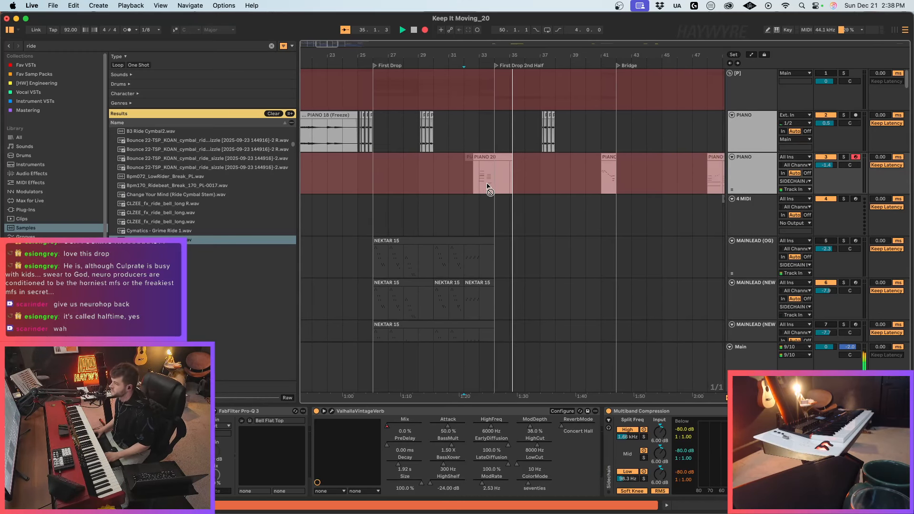
key("space")
Step: Examine the percussion and composition tracks around the First Drop and play back the bars before its second half
scroll(386, 180, "down", 5)
scroll(383, 173, "down", 8)
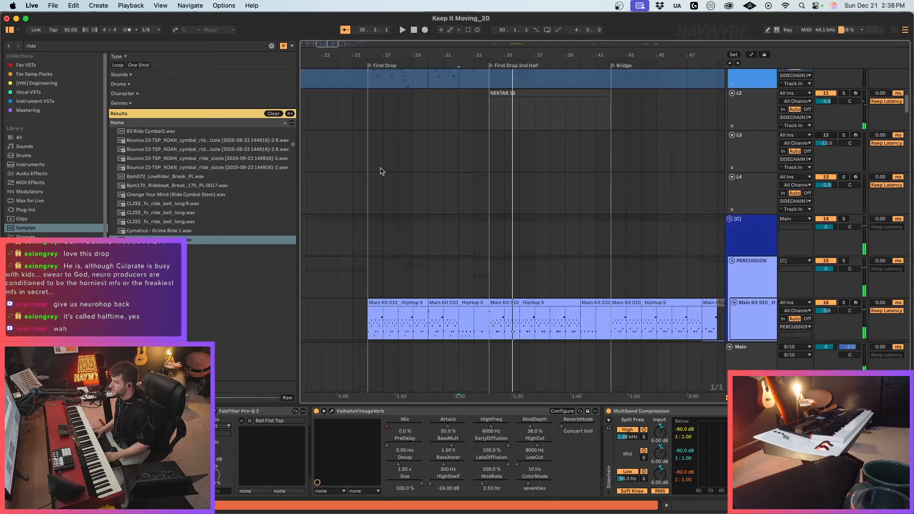
left_click(442, 237)
scroll(455, 251, "down", 10)
scroll(460, 251, "down", 12)
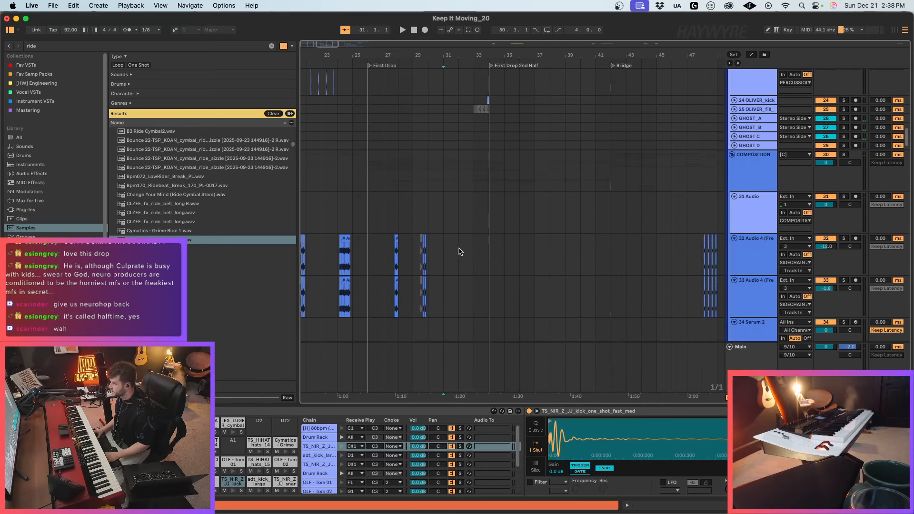
left_click(460, 251)
key("space")
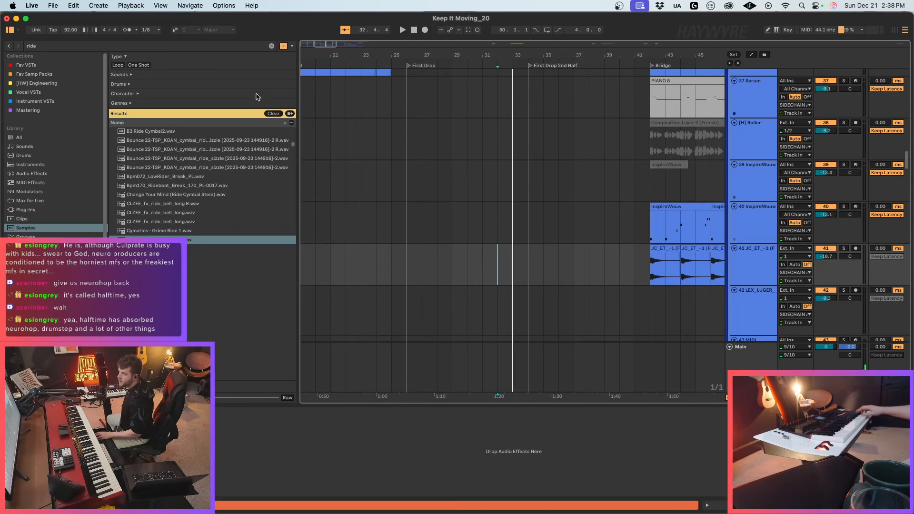
scroll(505, 229, "up", 15)
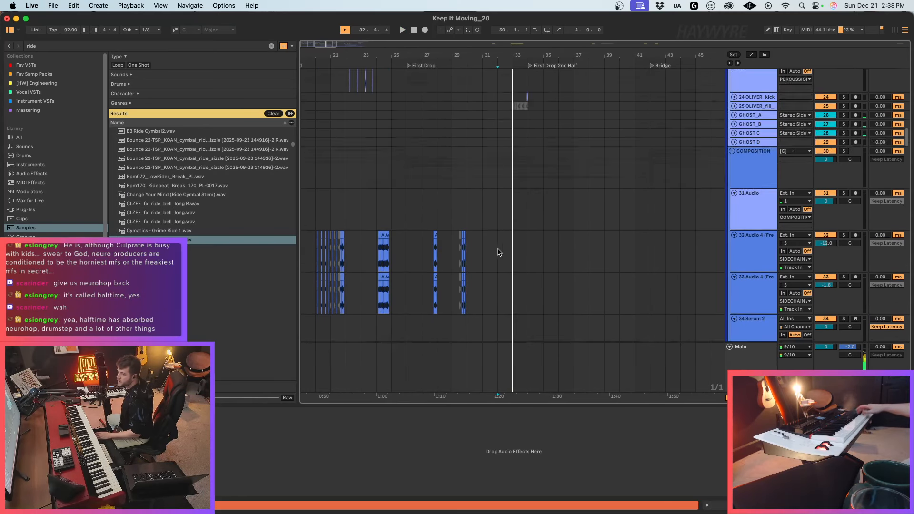
scroll(498, 253, "down", 10)
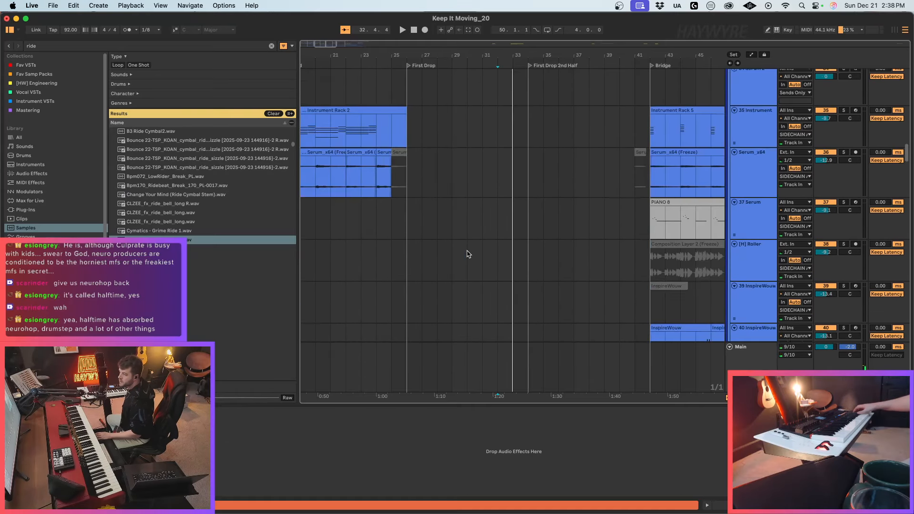
scroll(468, 254, "down", 15)
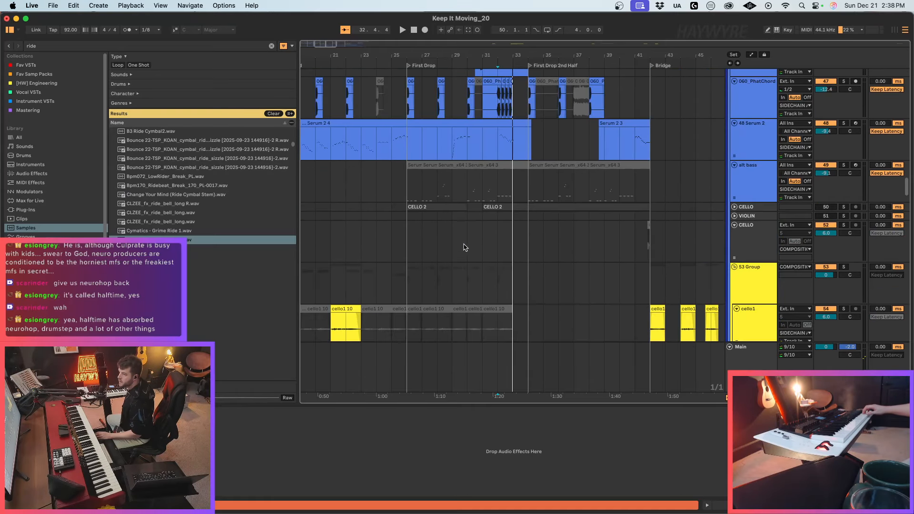
Step: Arm track 48 Serum 2 and deactivate its clip from bar 28 up to the First Drop 2nd Half
left_click(856, 123)
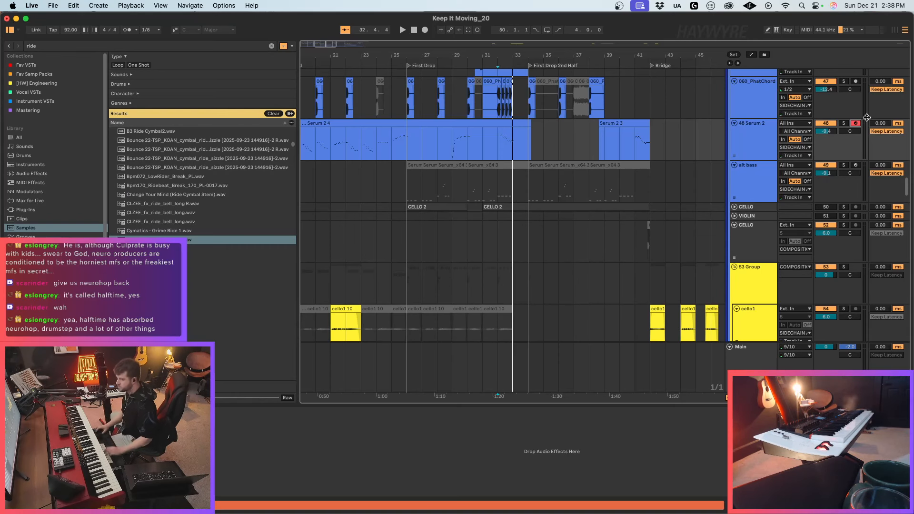
left_click_drag(558, 139, 435, 141)
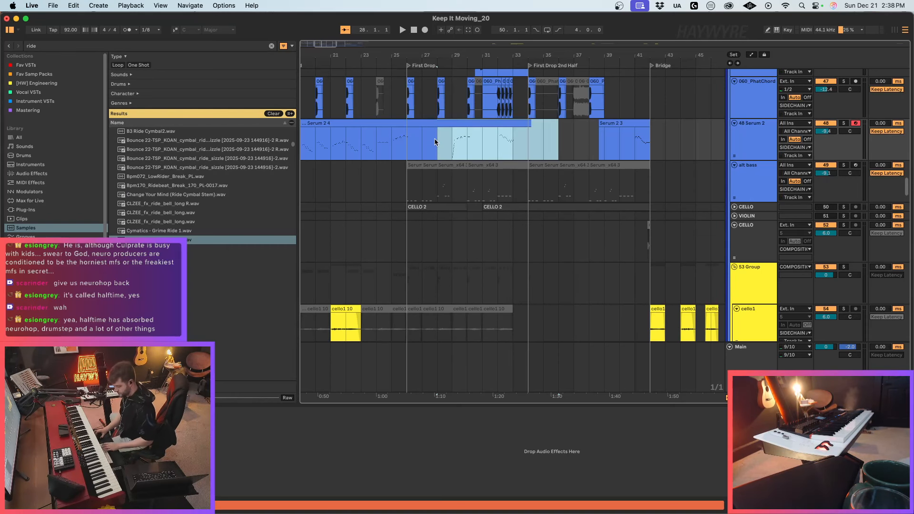
key("0")
Step: Play repeatedly from bar 31 into the First Drop 2nd Half to rehearse a new part on 48 Serum 2
key("space")
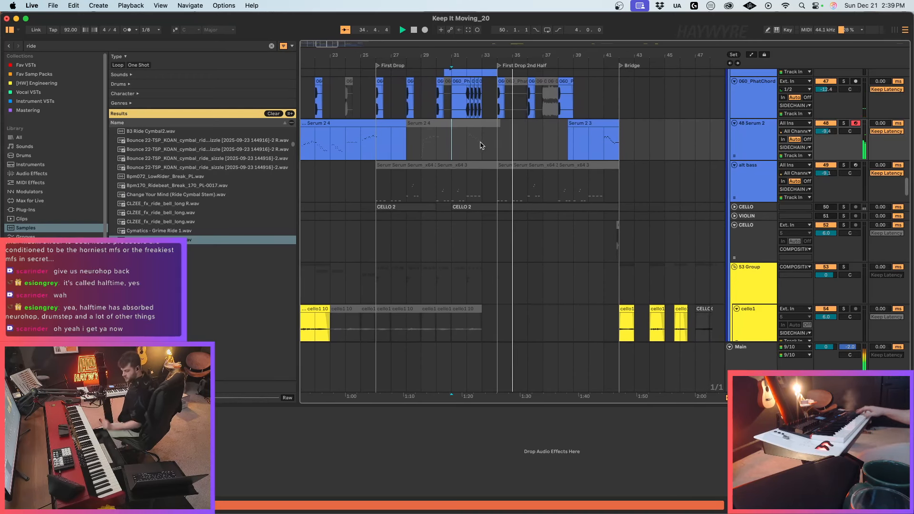
key("b")
key("space")
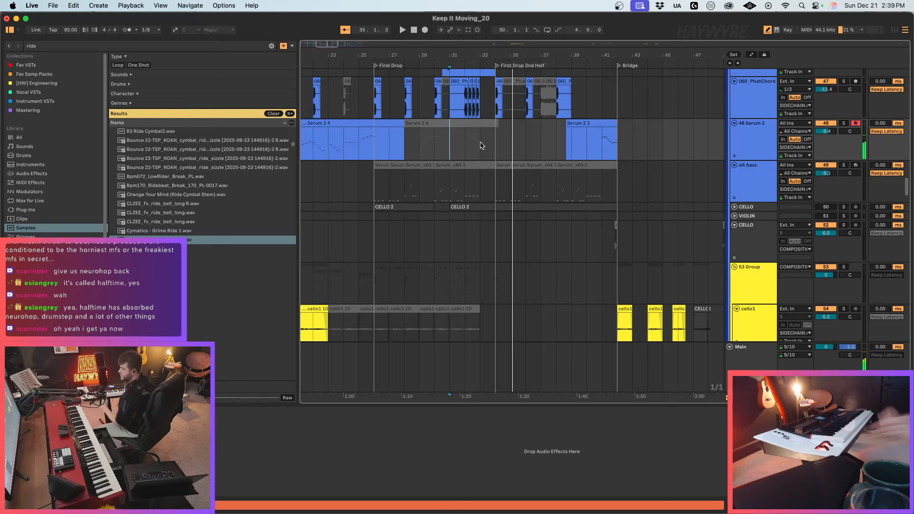
key("space")
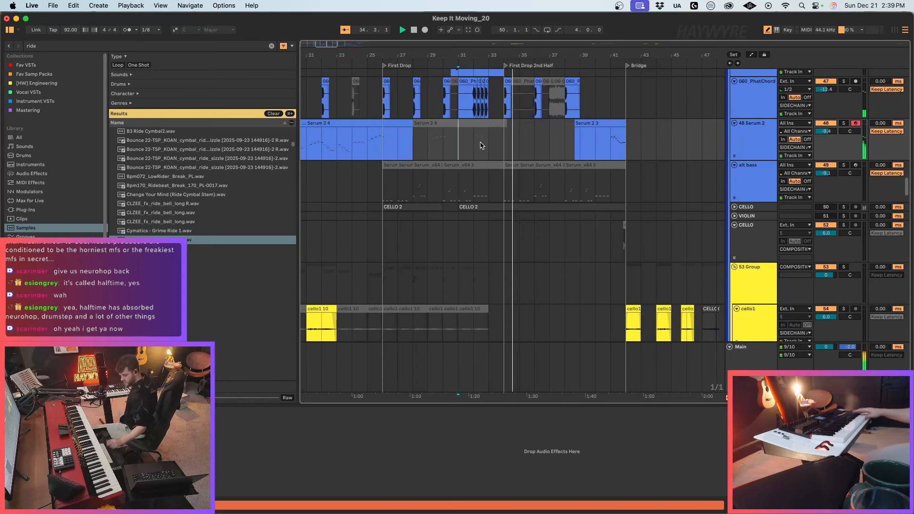
key("space")
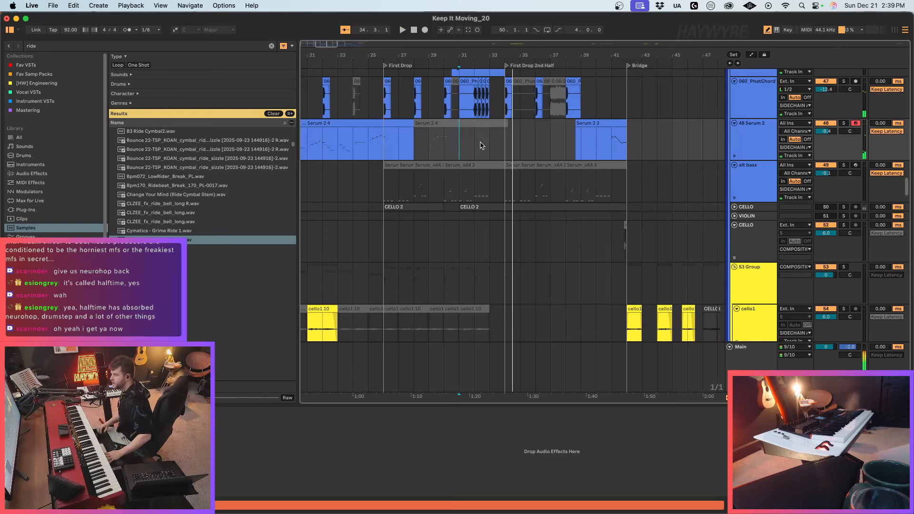
Step: Record a new Serum 2 part on track 48 from bar 31 to about bar 36 and keep listening towards the Bridge
key("F9")
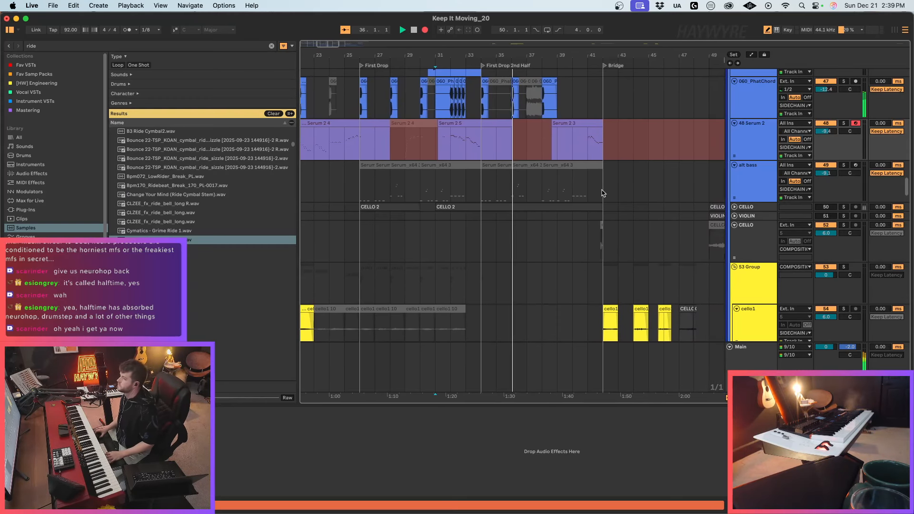
key("F9")
scroll(601, 186, "up", 2)
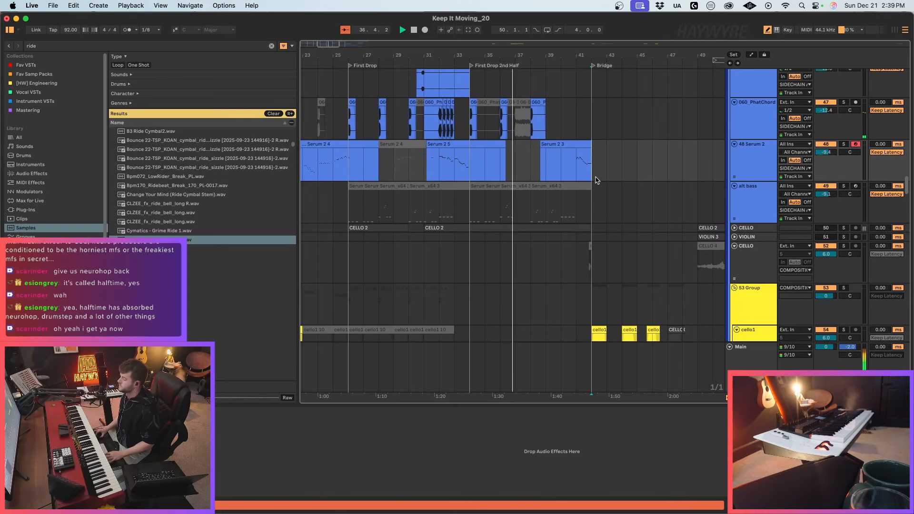
scroll(617, 239, "up", 20)
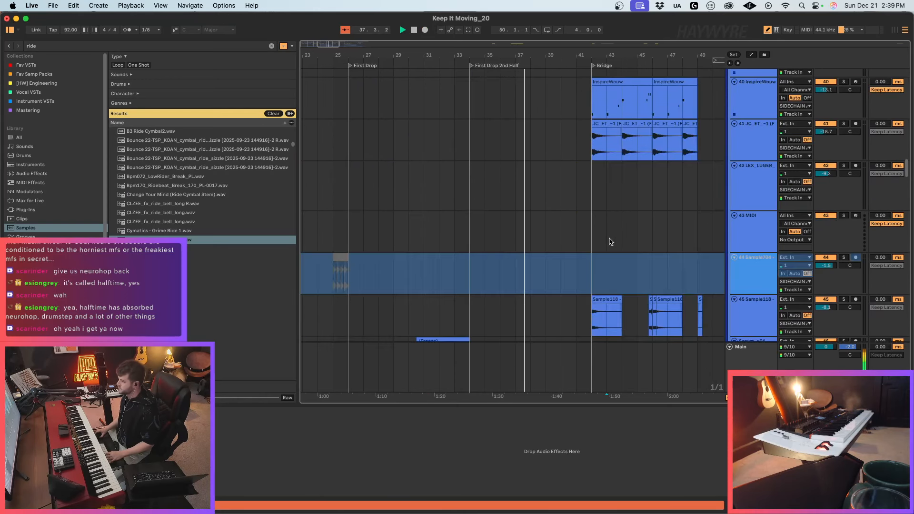
Step: Open ValhallaVintageVerb on the audio PIANO track, show its Mix automation and check it with a short playback before the First Drop
scroll(594, 252, "up", 10)
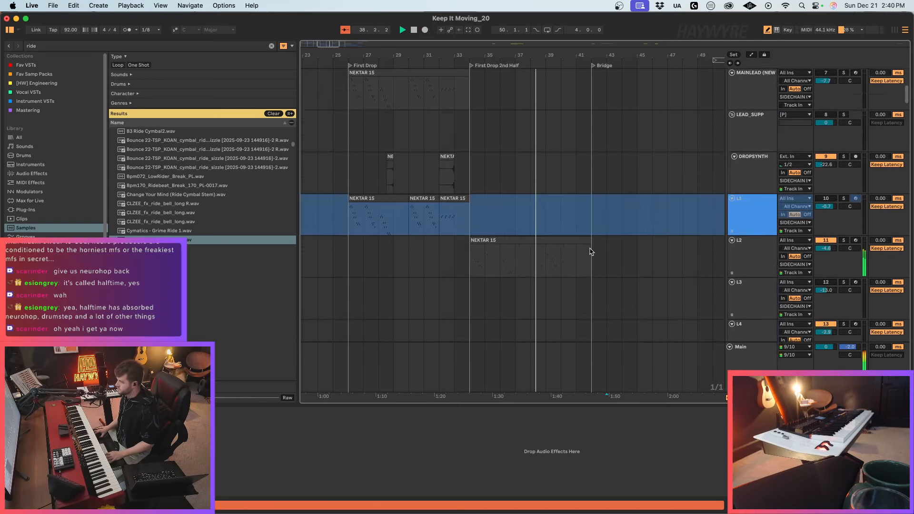
left_click(516, 133)
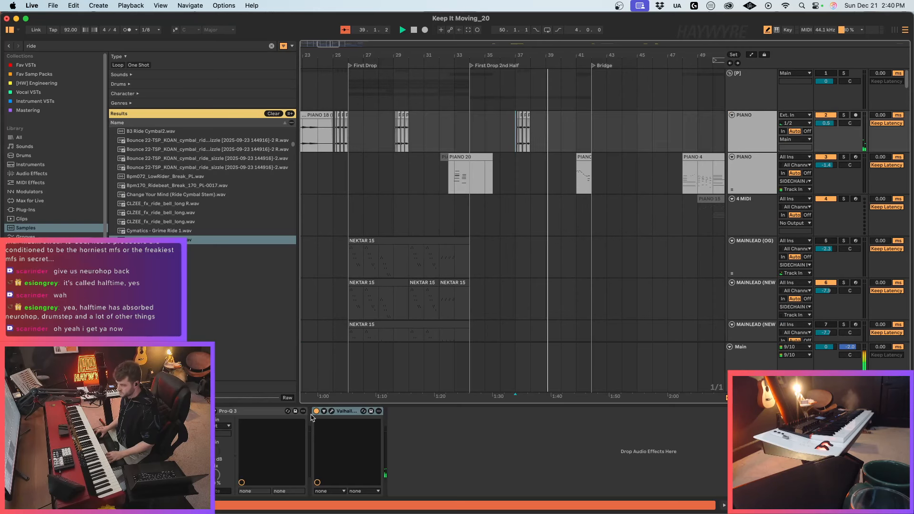
left_click(332, 411)
key("a")
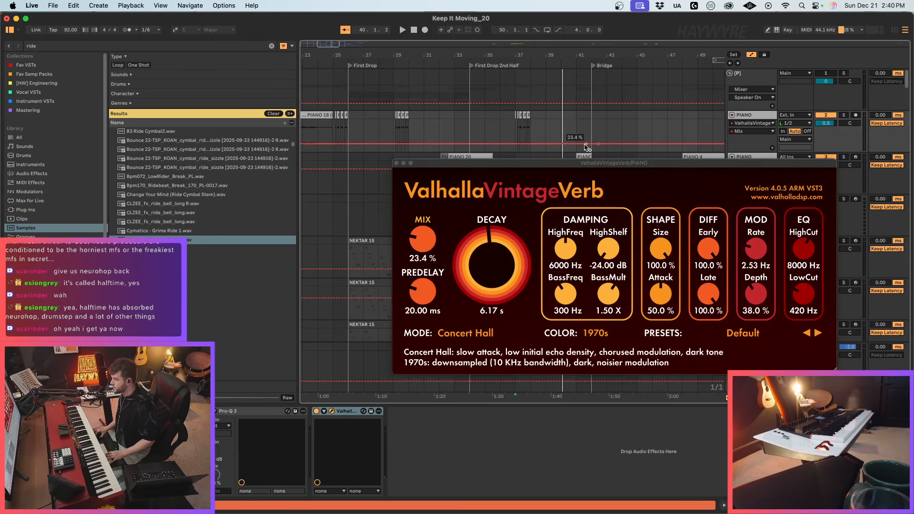
left_click(334, 140)
key("space")
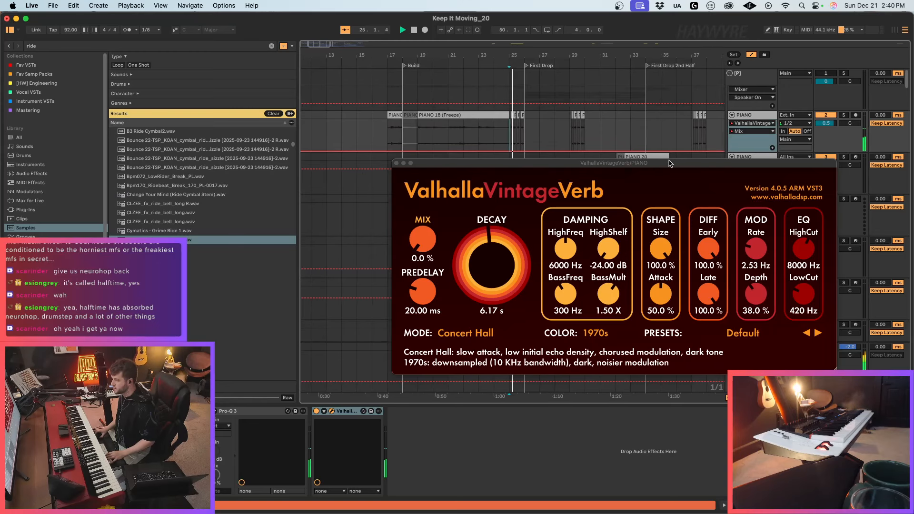
key("space")
left_click(565, 138)
left_click_drag(544, 163, 909, 303)
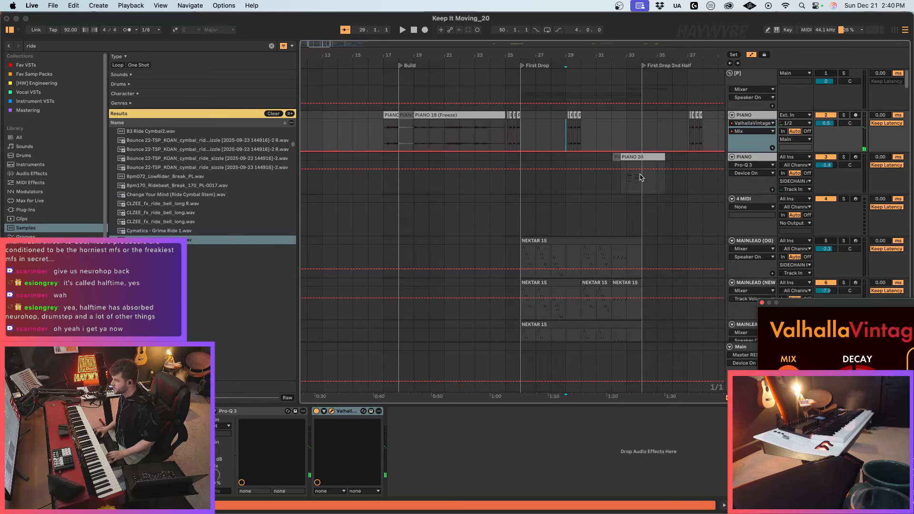
Step: Hide the automation and play from bar 25 into the First Drop while examining the MAINLEAD and layer tracks
left_click(505, 188)
key("a")
key("space")
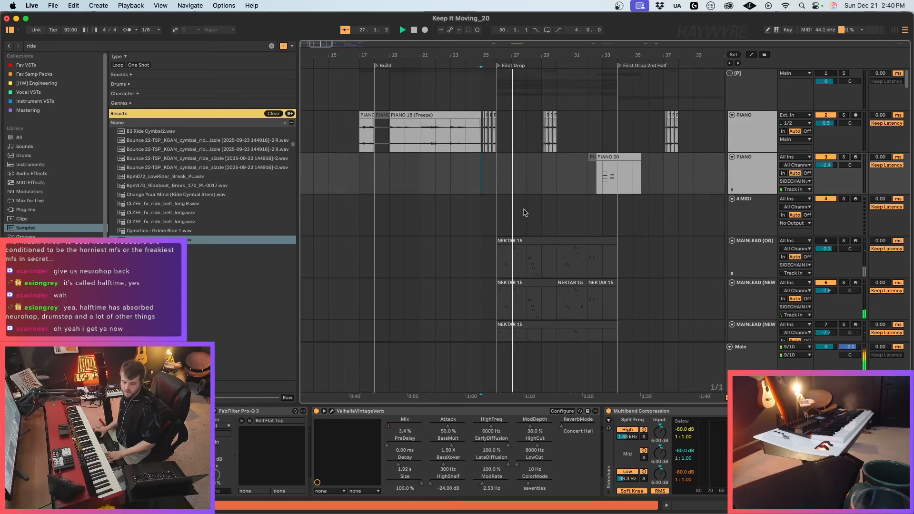
scroll(527, 248, "down", 5)
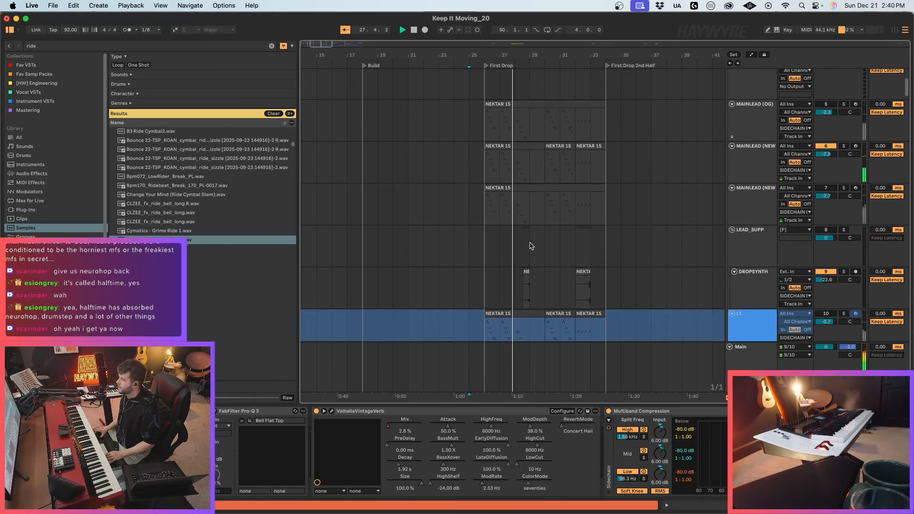
left_click(640, 204)
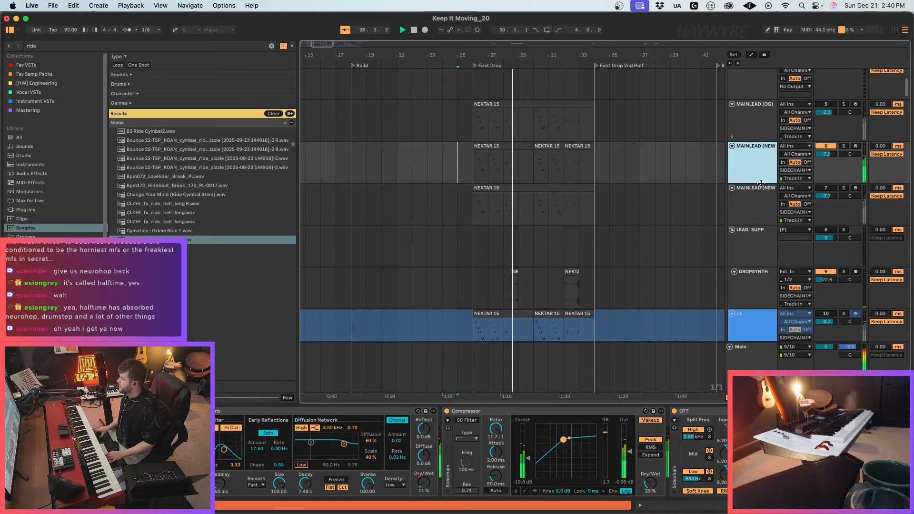
scroll(544, 296, "down", 4)
scroll(545, 296, "down", 10)
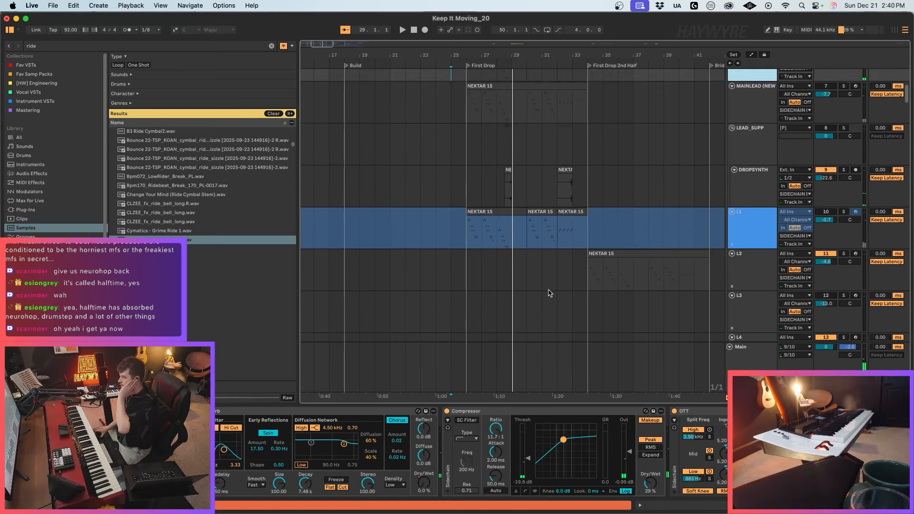
Step: Duplicate the four CLZEE_perc clips on track 18 from bars 26–30 so the pattern continues up to the First Drop 2nd Half
left_click_drag(527, 195, 467, 203)
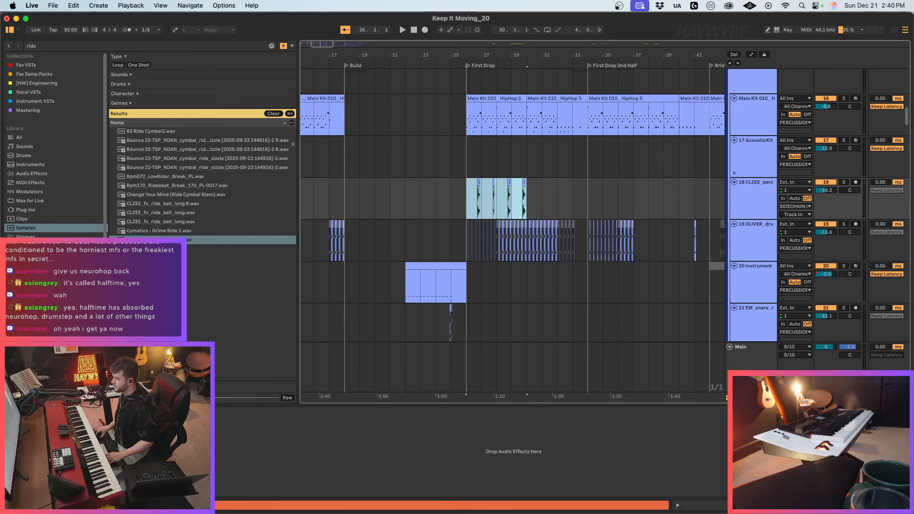
left_click_drag(326, 43, 326, 72)
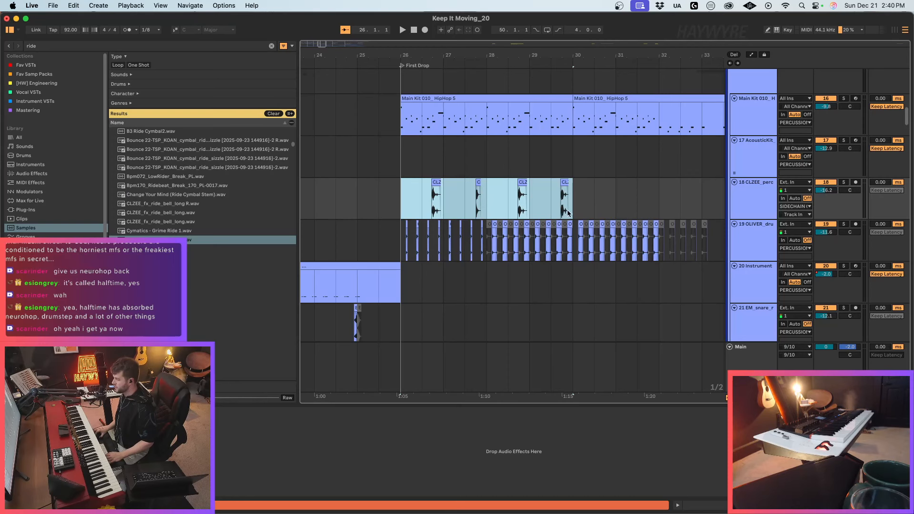
mouse_move(567, 213)
left_mouse_down()
mouse_move(578, 204)
mouse_move(408, 207)
left_mouse_up()
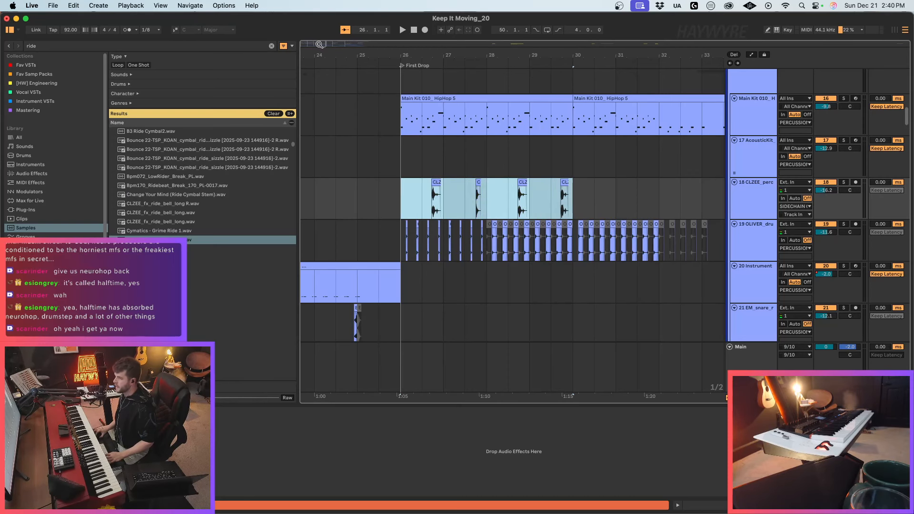
left_click_drag(319, 45, 321, 44)
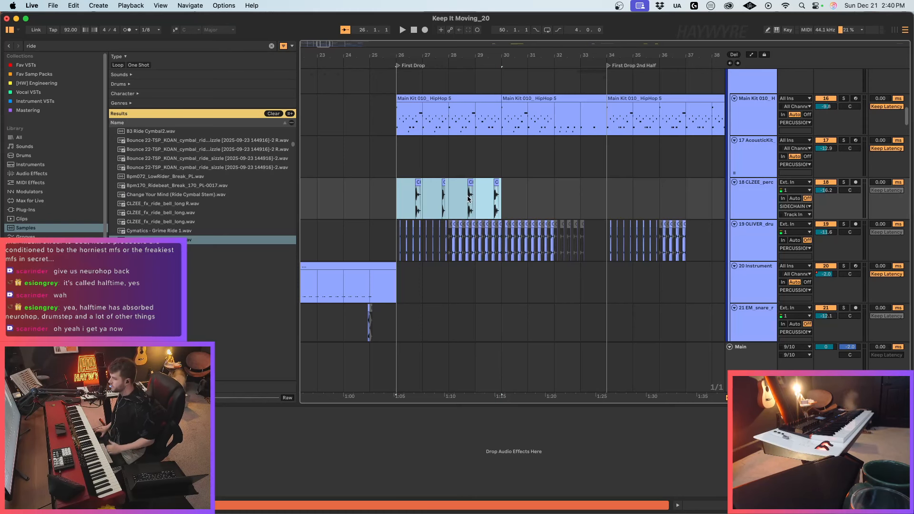
left_click(508, 203)
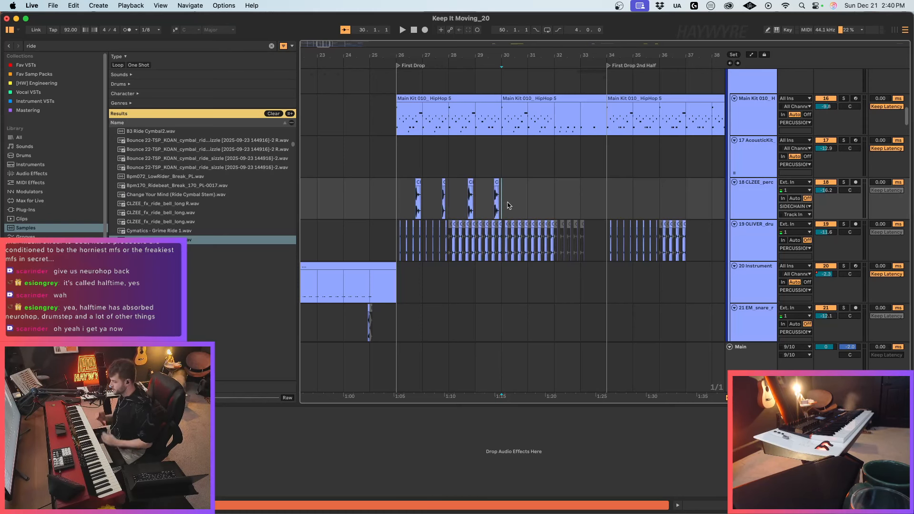
key("super+1")
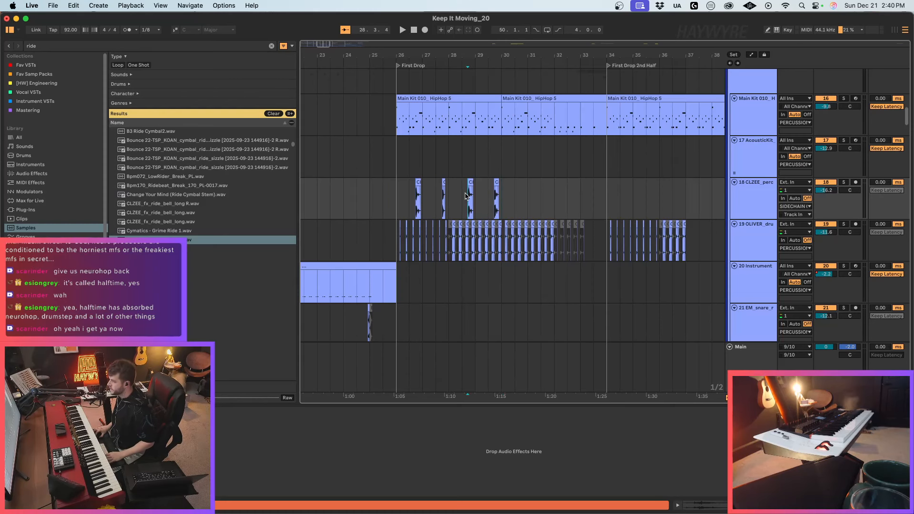
left_click_drag(496, 201, 401, 210)
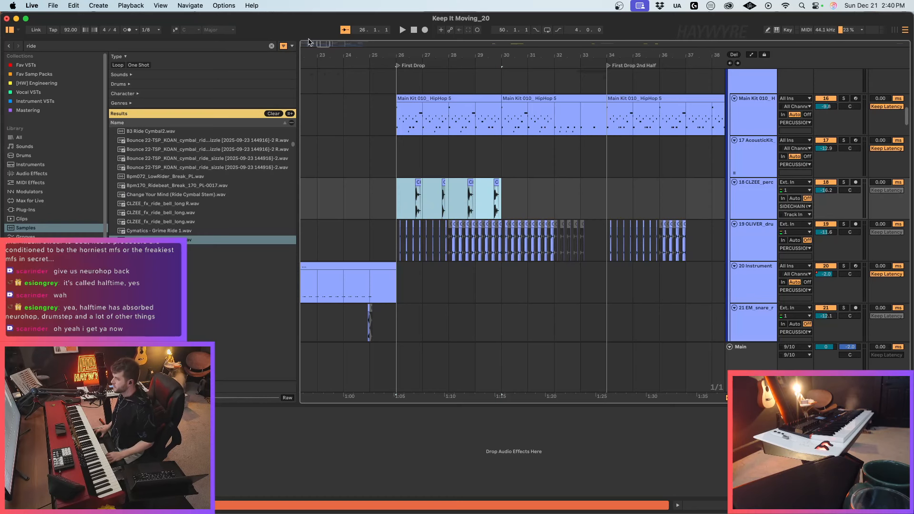
left_click_drag(327, 44, 328, 40)
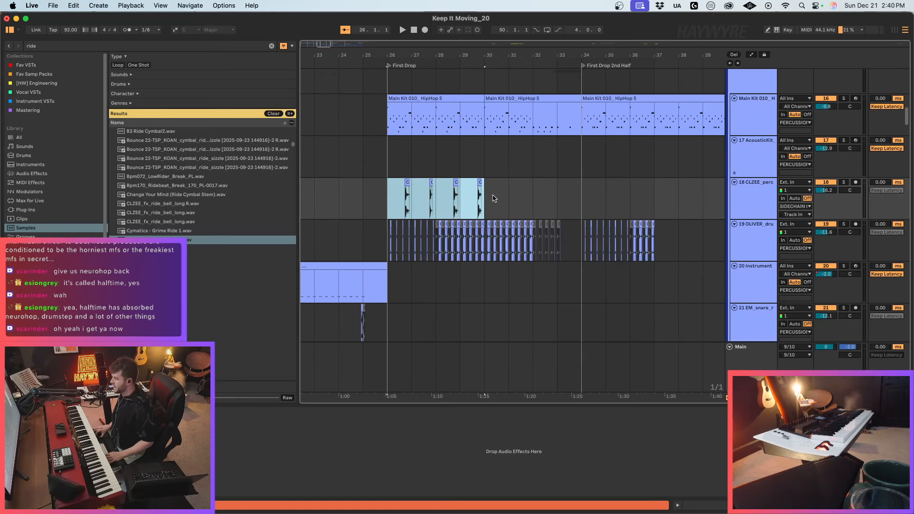
left_click_drag(494, 198, 388, 193)
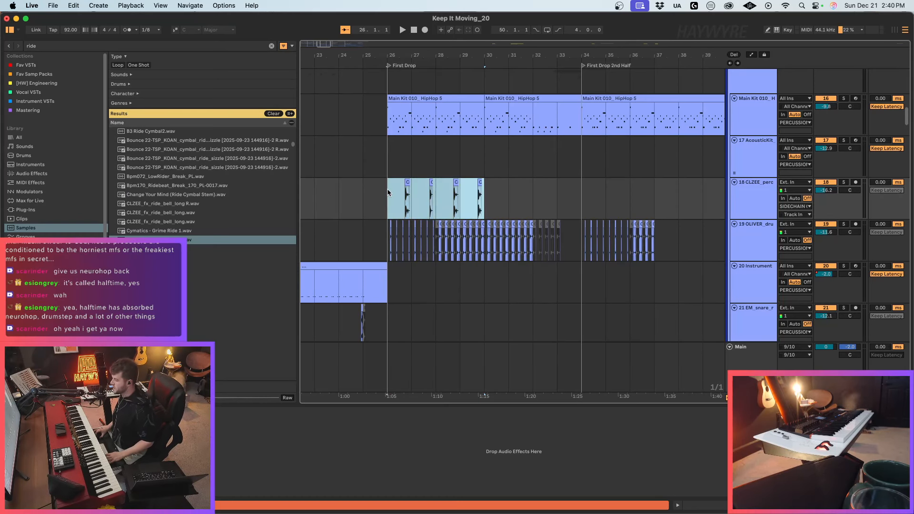
key("super+d")
Step: Deactivate the CLZEE_perc clips from bar 32 up to the First Drop 2nd Half and play back from around bar 30
left_click_drag(533, 202, 606, 206)
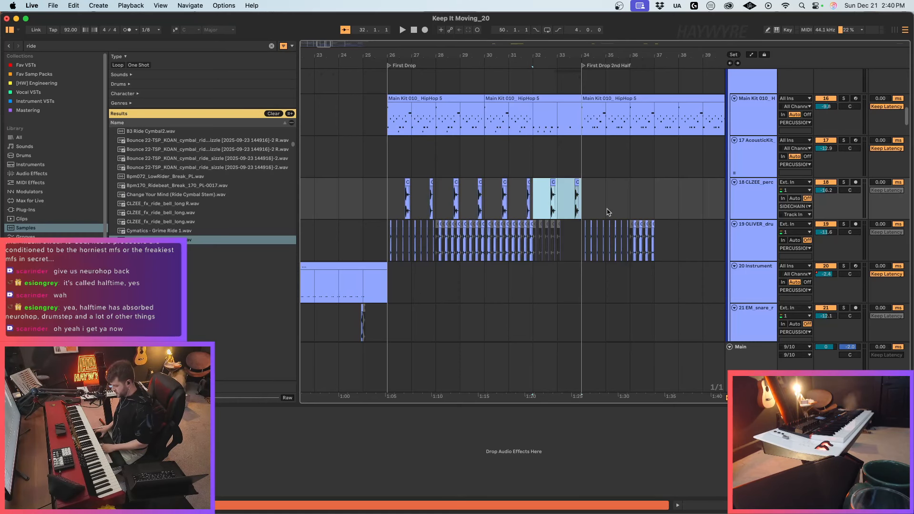
left_click(484, 209)
key("space")
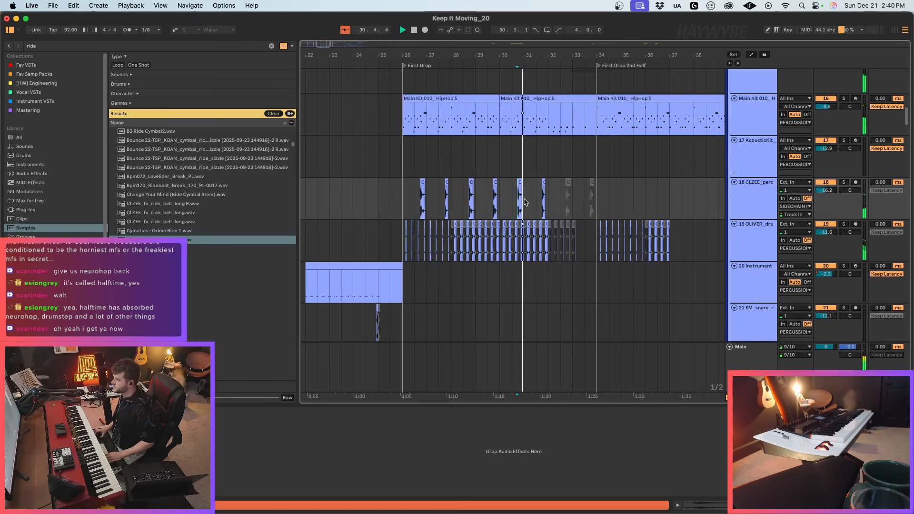
left_click(512, 208)
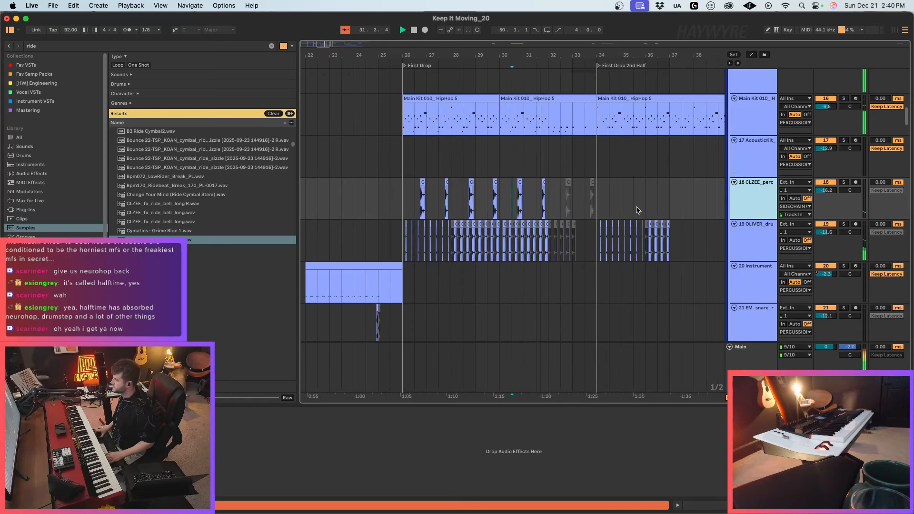
scroll(548, 224, "down", 10)
scroll(542, 226, "down", 8)
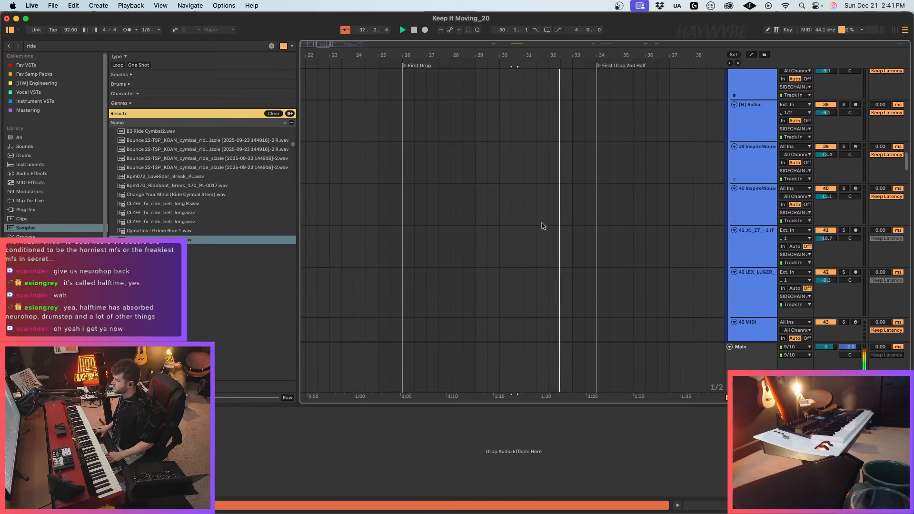
Step: Deactivate the part of the Serum 2 clip that runs past the First Drop 2nd Half marker, from bar 34 to its end
left_click_drag(529, 203, 572, 204)
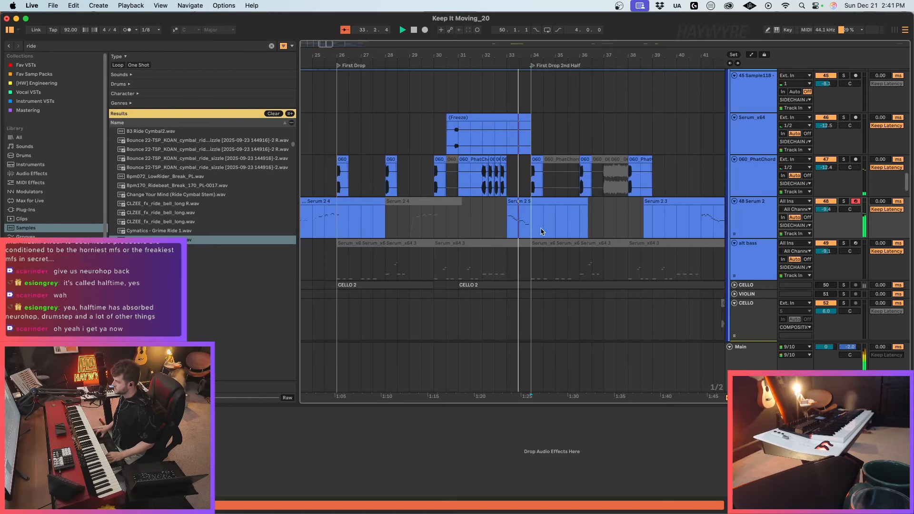
left_click_drag(532, 226, 601, 224)
key("0")
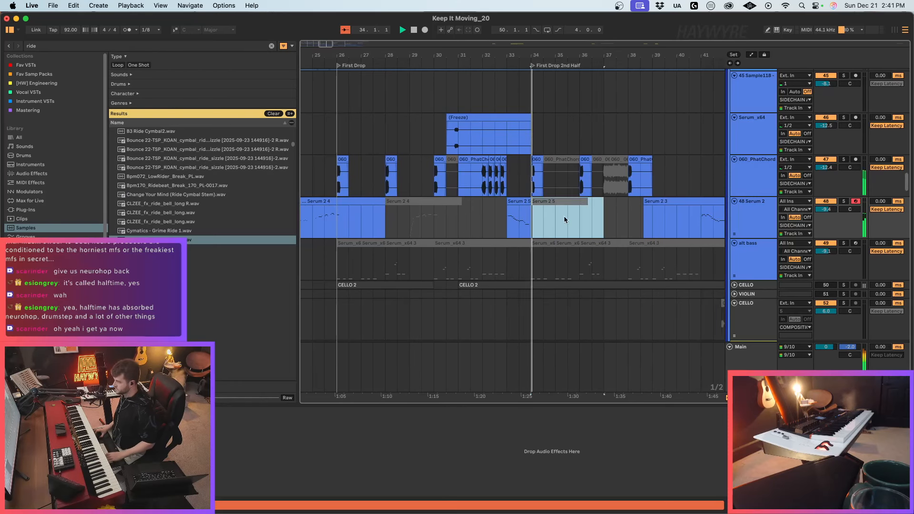
Step: Stop playback and delete the deactivated PhatChords clips between bars 34 and 38
left_click(539, 230)
key("super+2")
mouse_move(329, 44)
left_mouse_down()
mouse_move(333, 29)
mouse_move(328, 62)
left_mouse_up()
key("space")
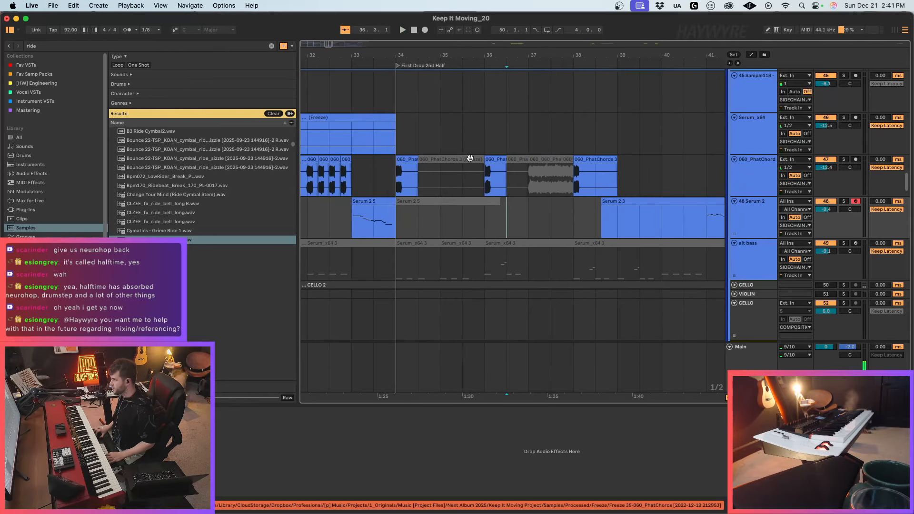
left_click(450, 178)
left_click(547, 160)
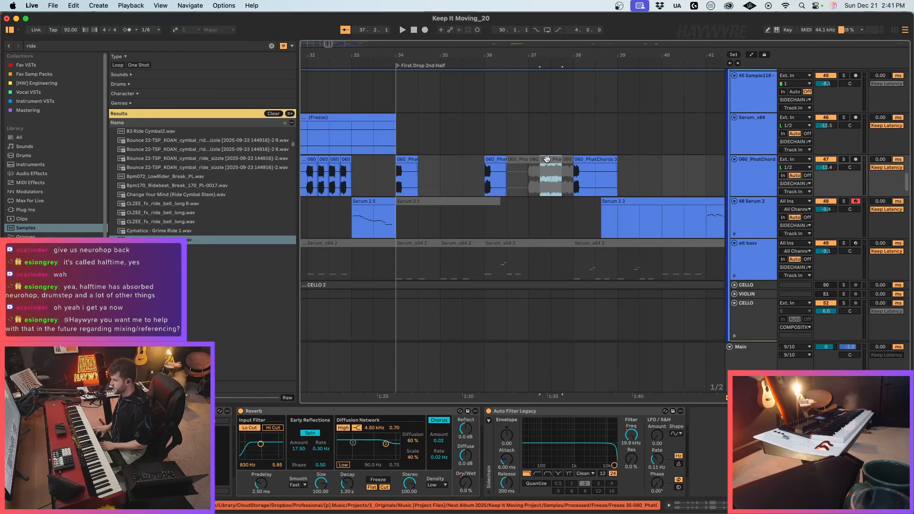
key("Delete")
left_click_drag(507, 166, 574, 174)
key("Delete")
Step: Deactivate the end of the long Serum 2 clip around the First Drop, from bar 25 to bar 28, and play that passage
left_click(406, 223)
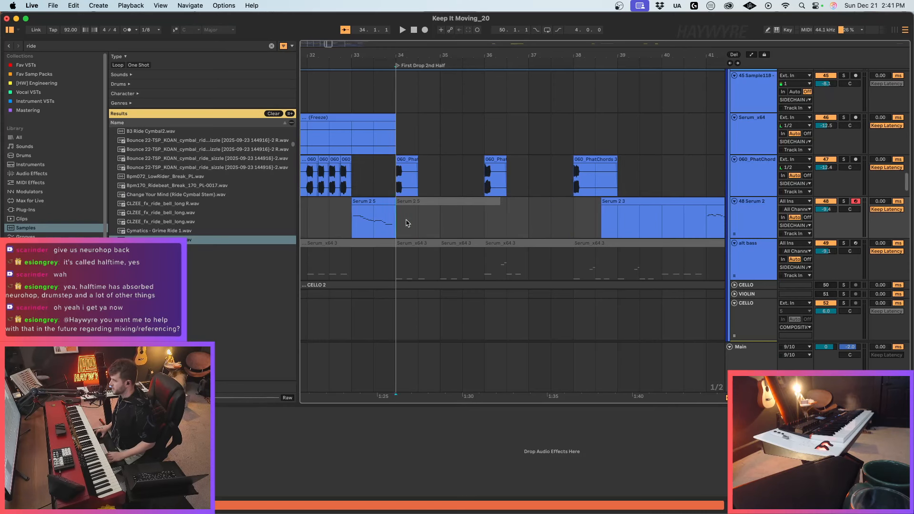
left_click_drag(327, 44, 325, 10)
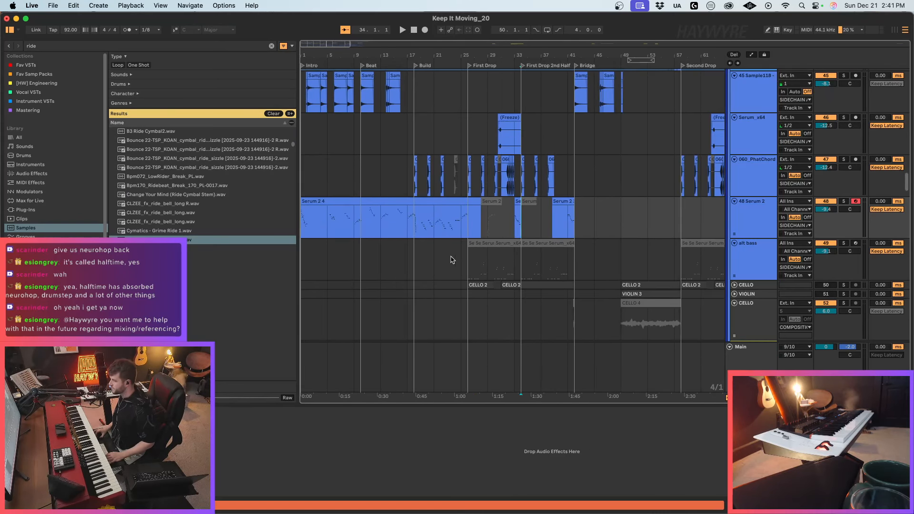
left_click(481, 226)
left_click_drag(467, 223, 504, 219)
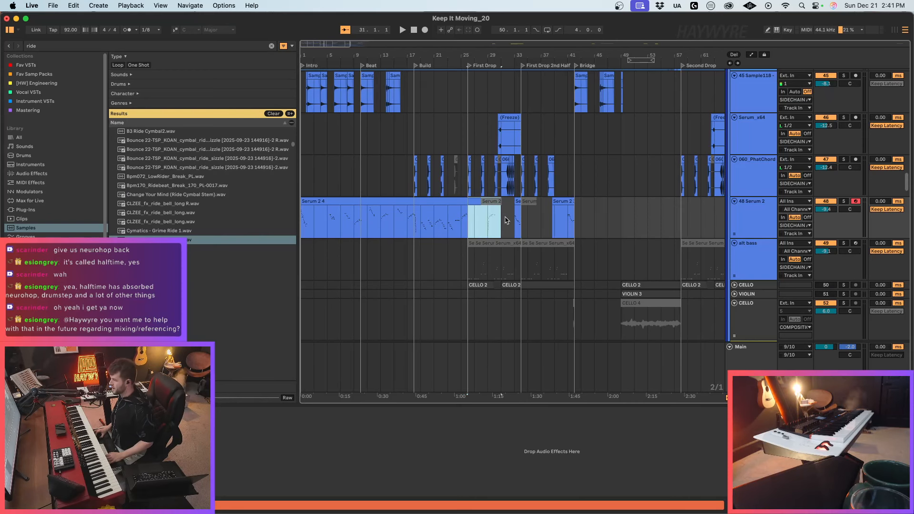
key("super+1")
left_click(465, 227)
left_click(461, 231)
key("space")
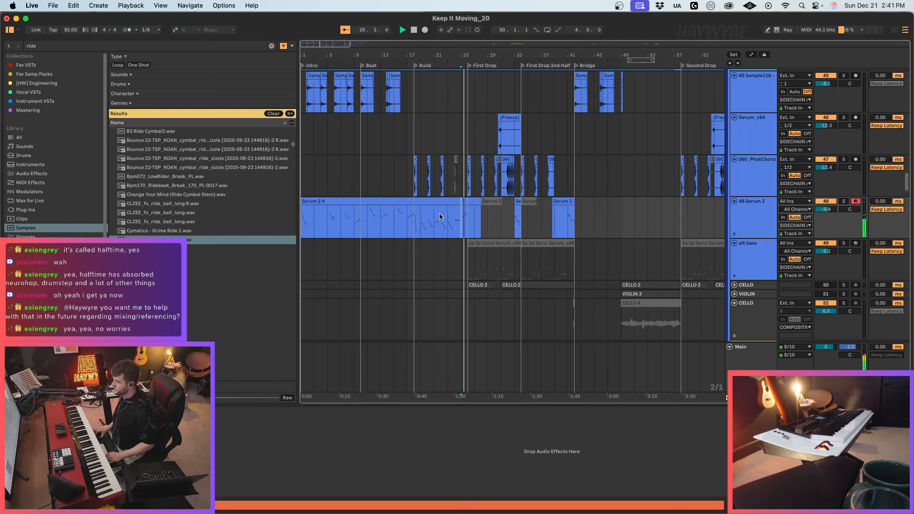
left_click_drag(465, 222, 477, 219)
key("0")
key("space")
key("space")
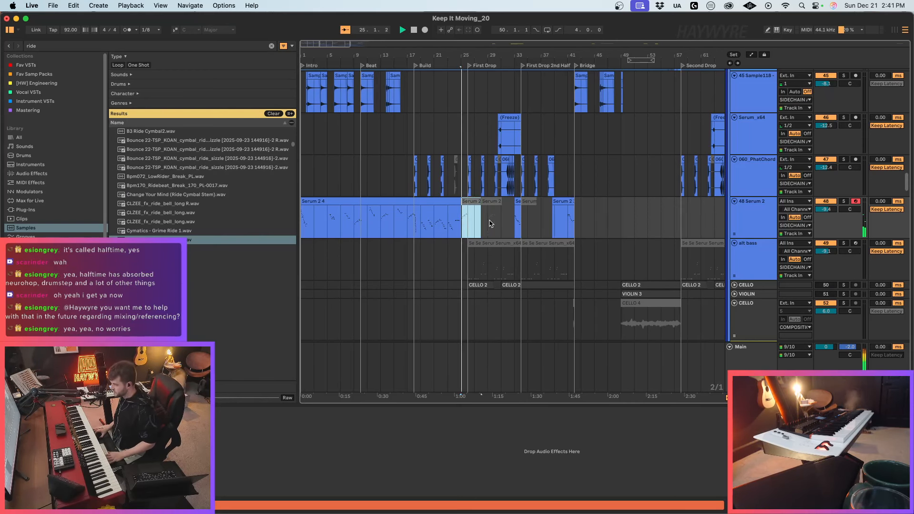
Step: Open the Serum 2 effects and assign Macro 1 to the reverb mix with a range of 0 to 25
left_click_drag(336, 44, 381, 110)
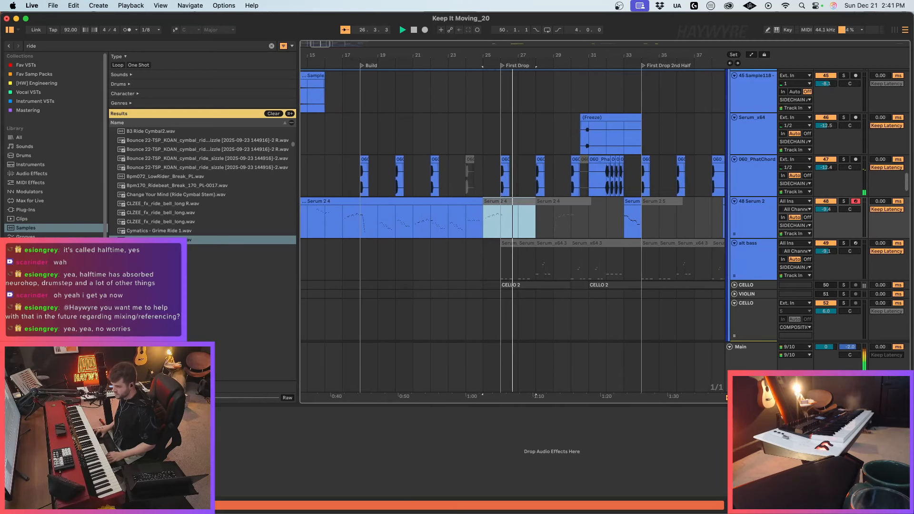
left_click(47, 413)
double_click(188, 411)
left_click(195, 411)
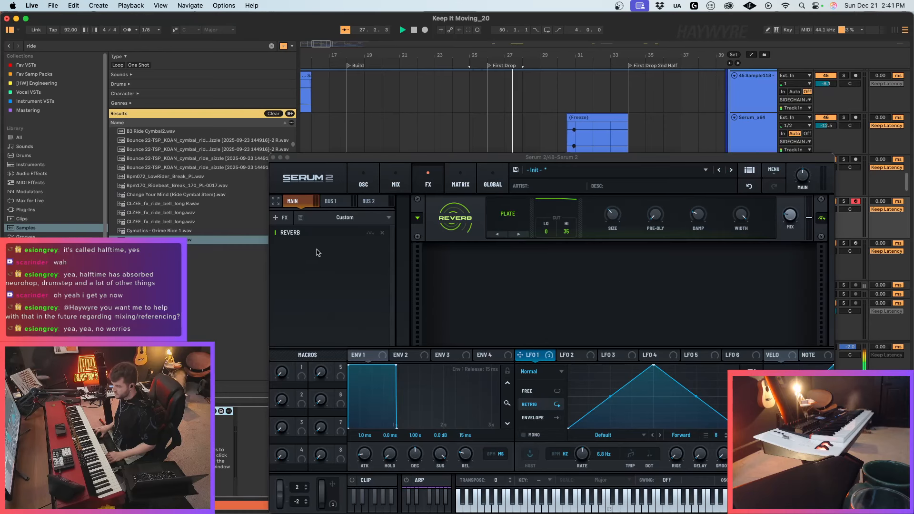
left_click_drag(302, 366, 788, 217)
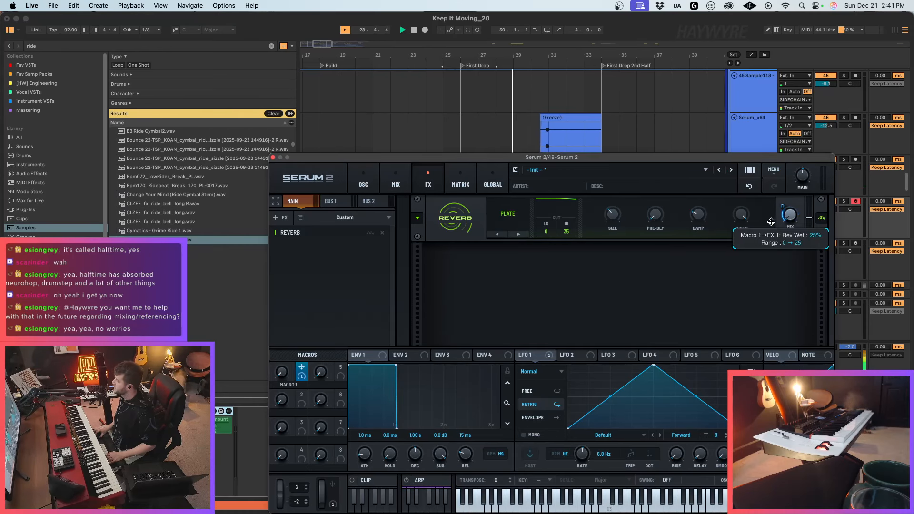
key("space")
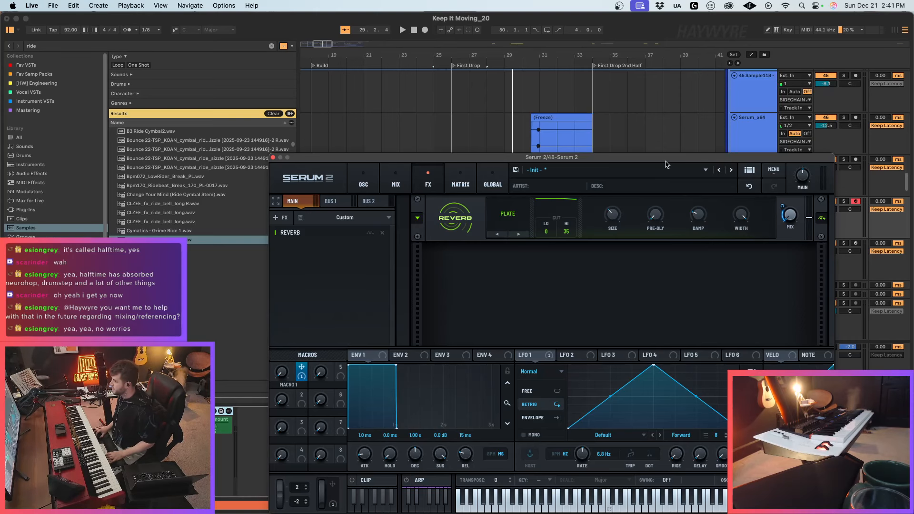
Step: Reposition the Serum 2 plugin window over the arrangement and close it
left_click_drag(665, 161, 641, 132)
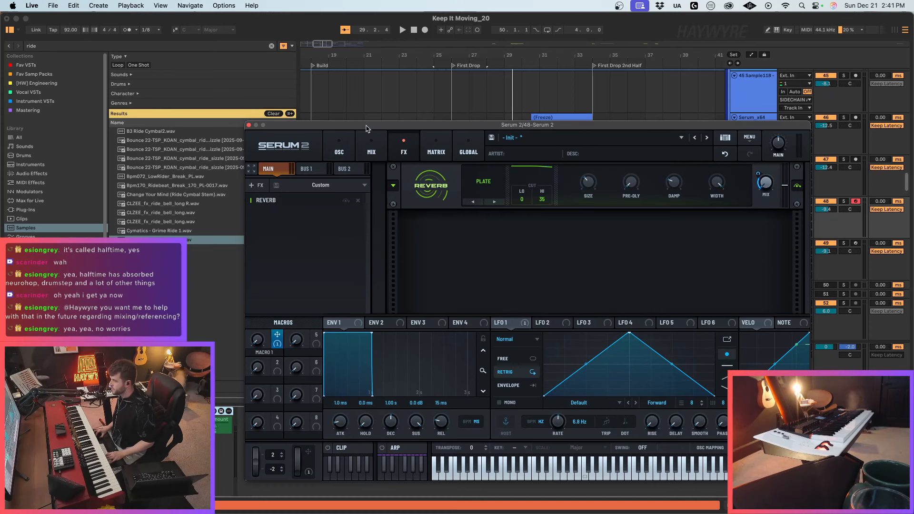
left_click_drag(366, 128, 360, 94)
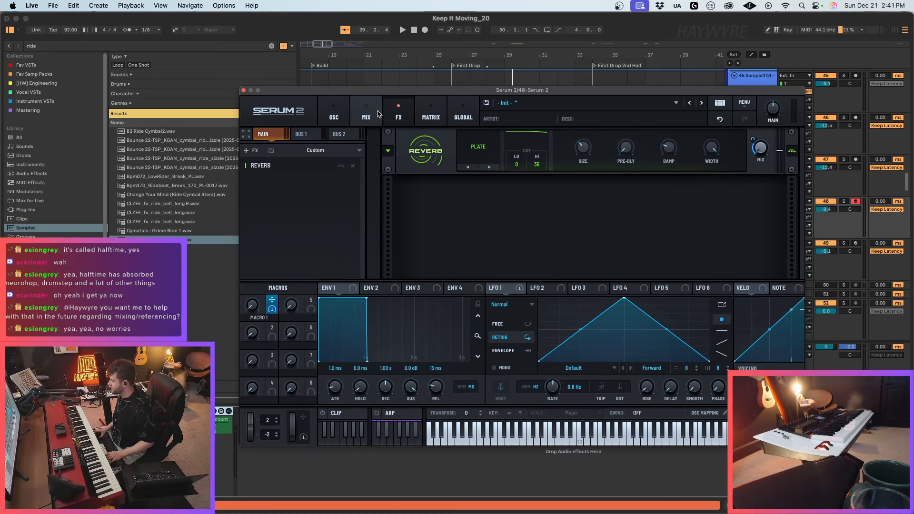
left_click(241, 412)
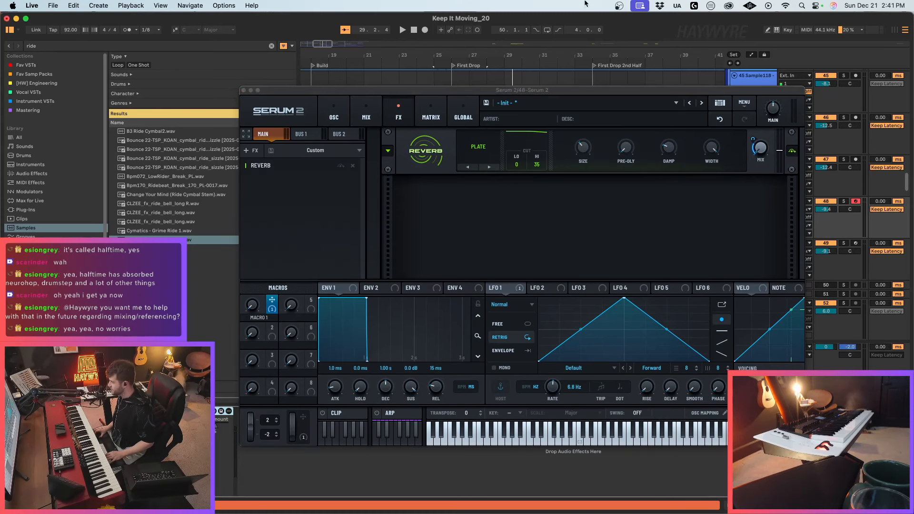
left_click_drag(696, 95, 753, 239)
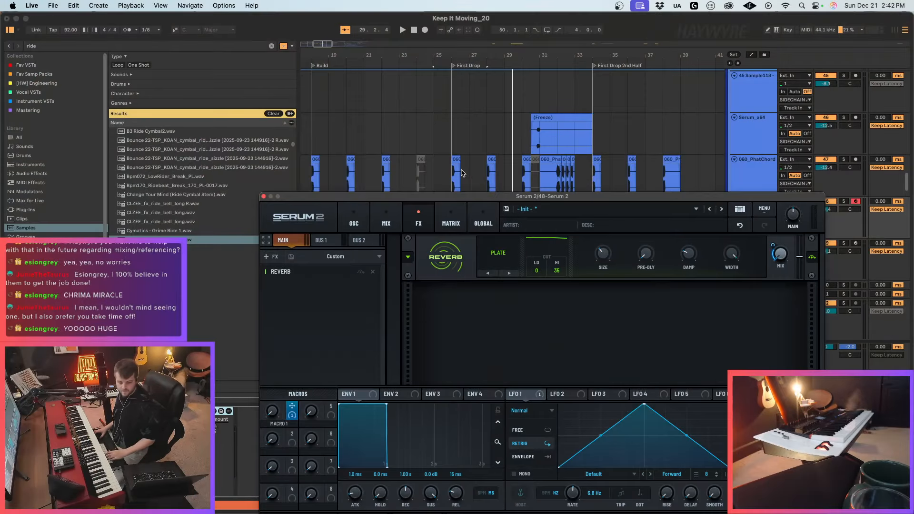
double_click(568, 200)
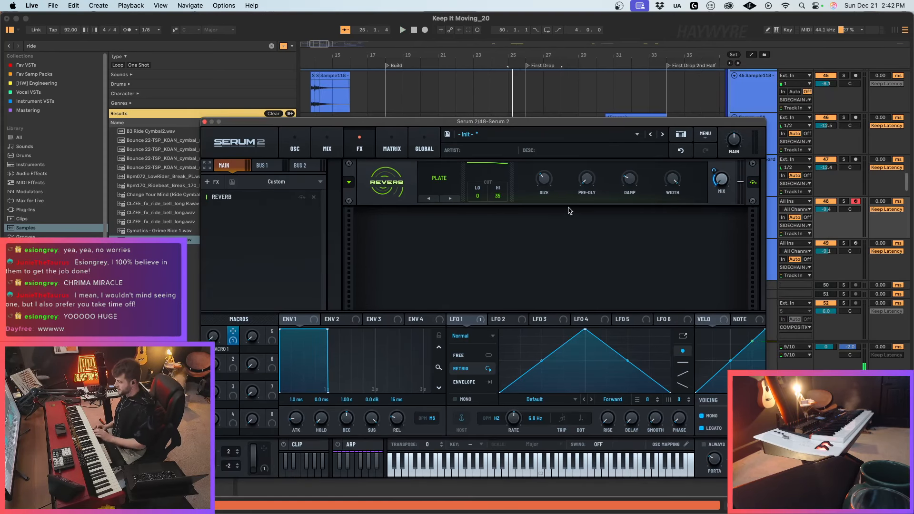
left_click(205, 122)
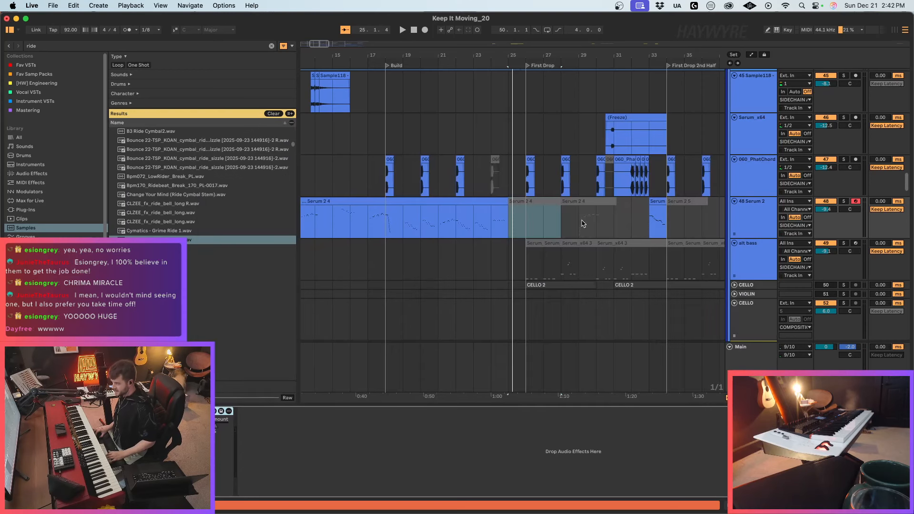
Step: Play the intro and delete the section of its Serum 2 clip from about bar 4.5 to bar 6.5
left_click(446, 216)
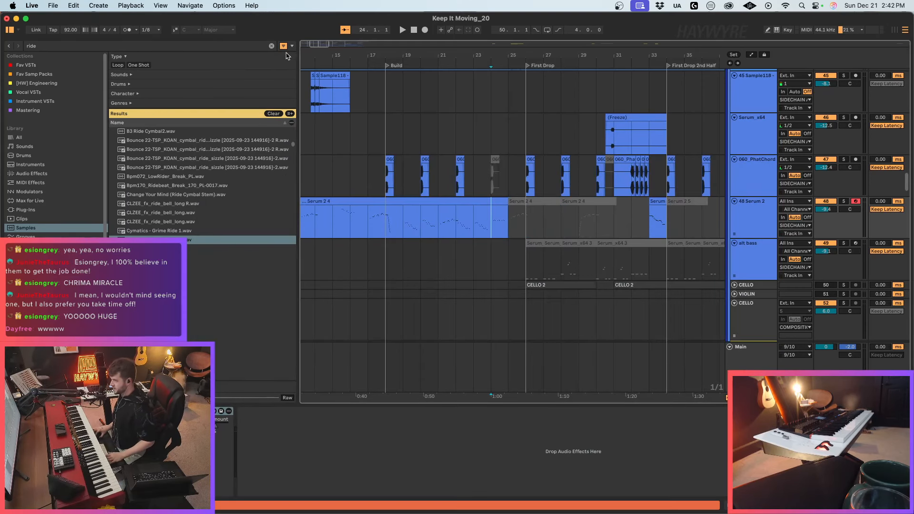
left_click_drag(322, 47, 320, 32)
left_click(317, 170)
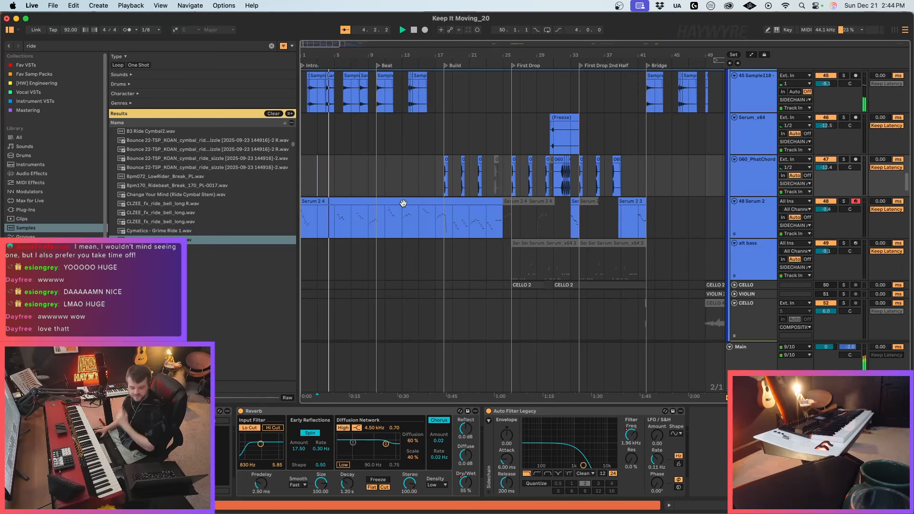
left_click(367, 227)
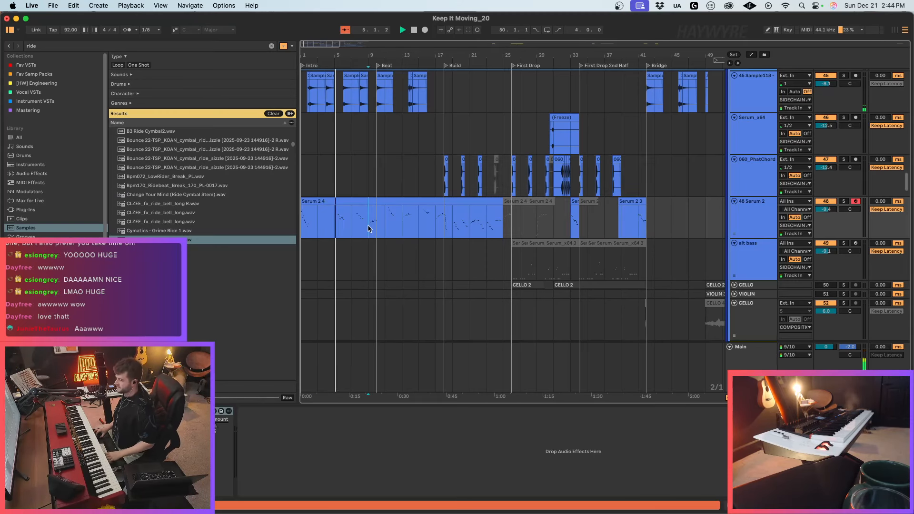
left_click(335, 219)
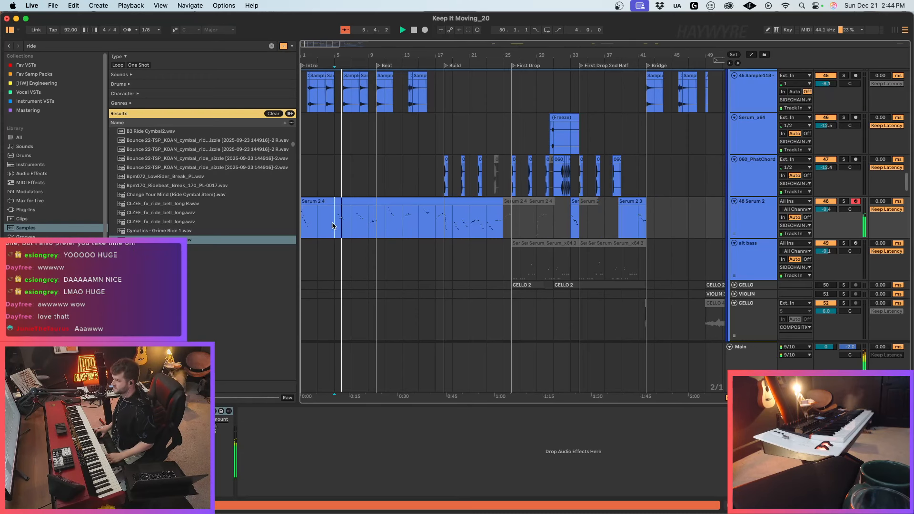
left_click_drag(306, 41, 307, 62)
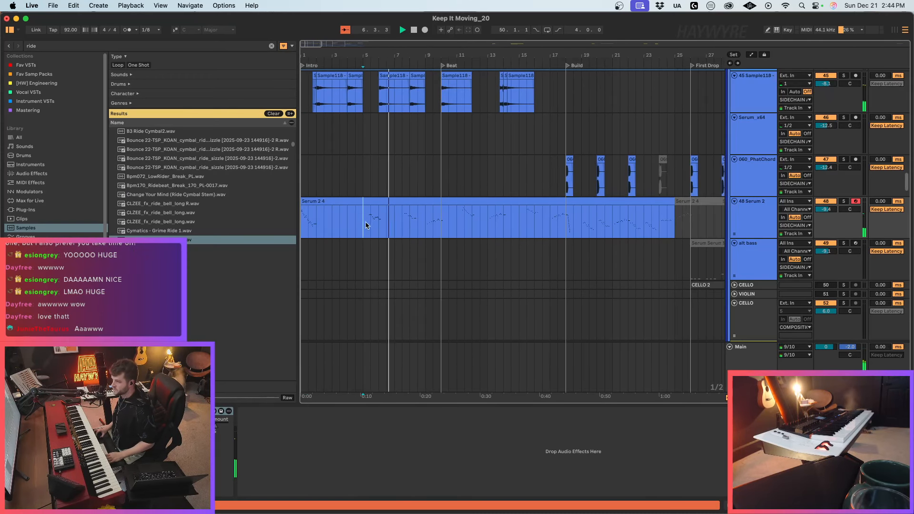
left_click_drag(355, 219, 385, 219)
key("Delete")
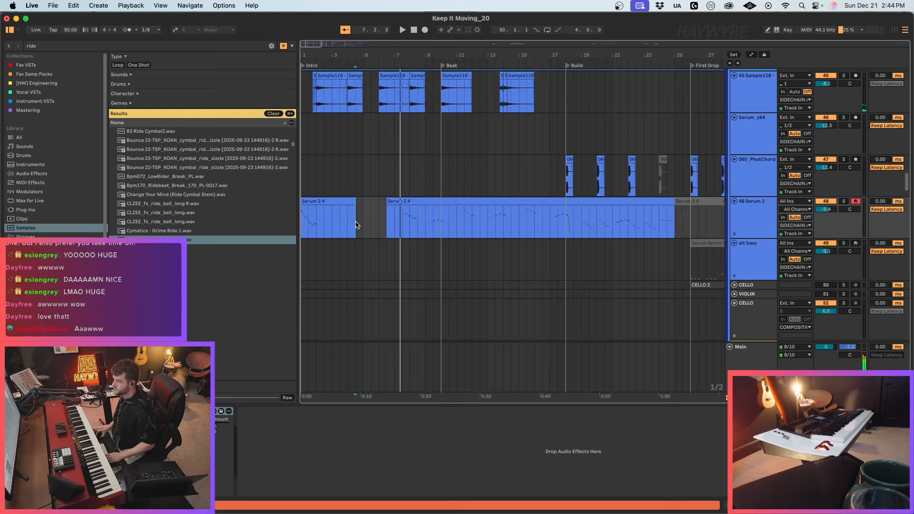
Step: Extend the first Serum 2 clip's end to bar 5 and trim the following clip to start at bar 7
scroll(391, 220, "up", 2)
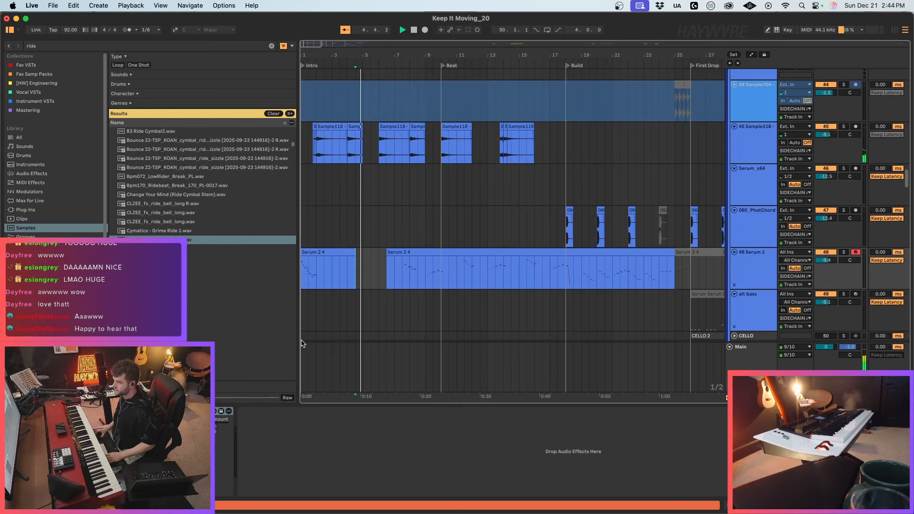
left_click(356, 252)
left_click(360, 298)
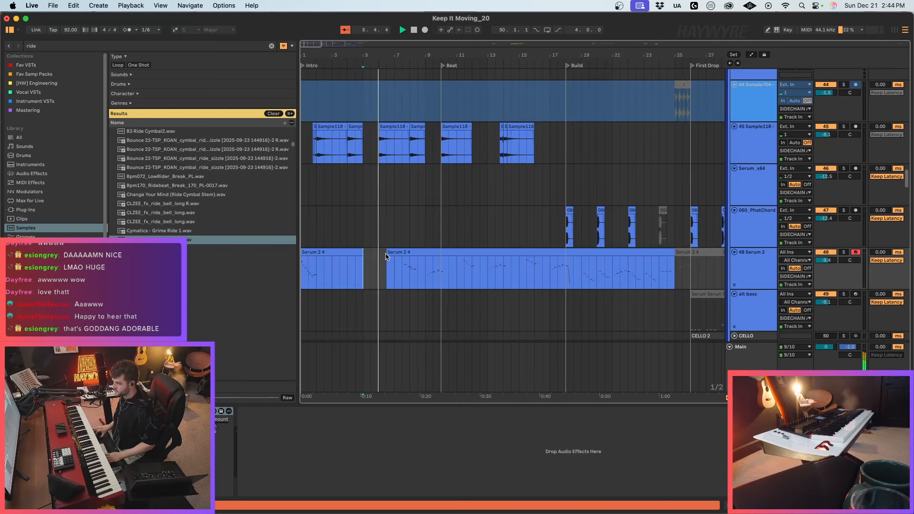
left_click_drag(387, 252, 394, 252)
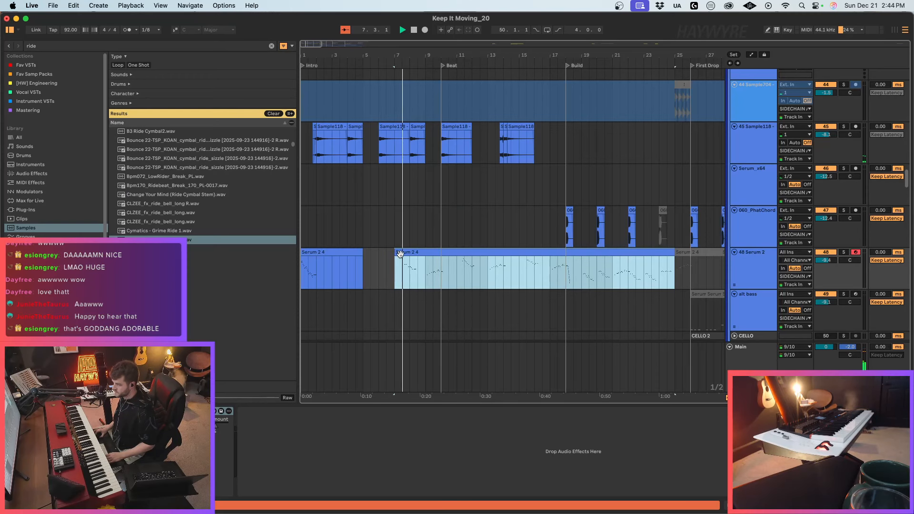
Step: Reopen the Serum 2 plugin, adjust Macro 1, show the oscillator page and move the window clear of the arrangement
scroll(398, 252, "up", 1)
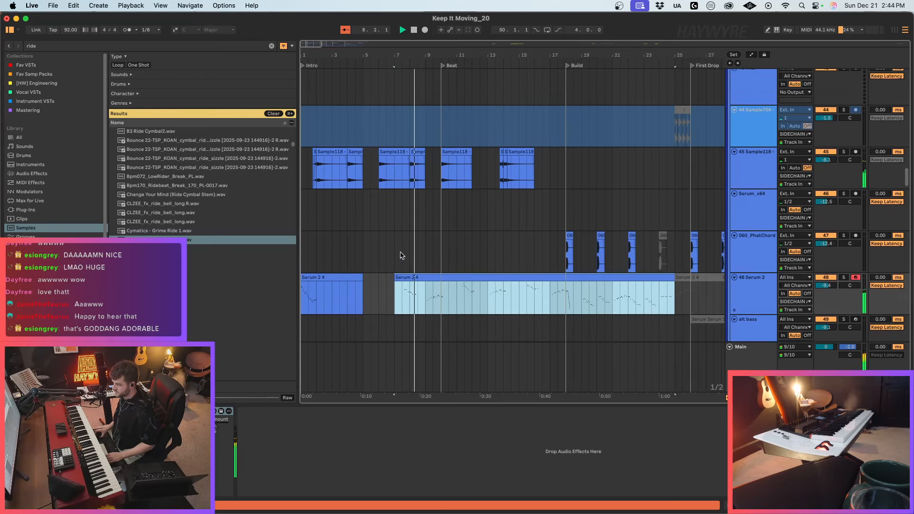
left_click(157, 410)
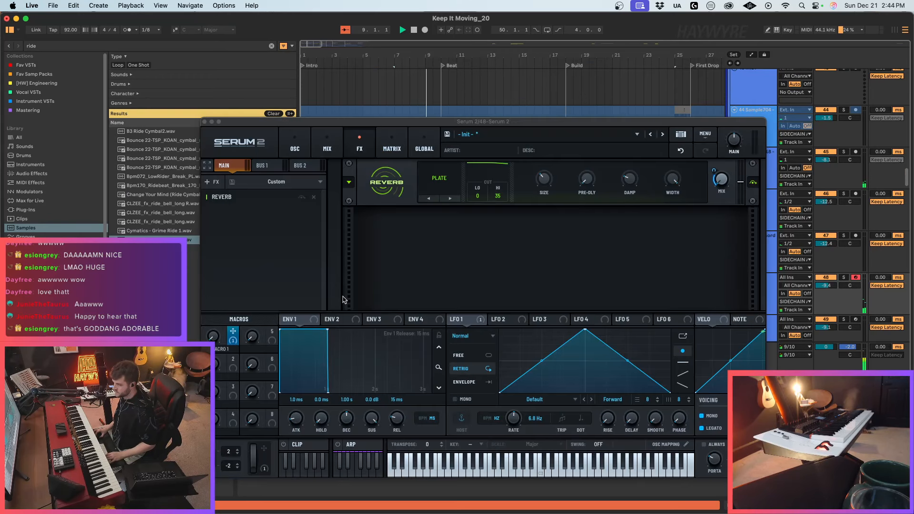
left_click_drag(219, 337, 233, 270)
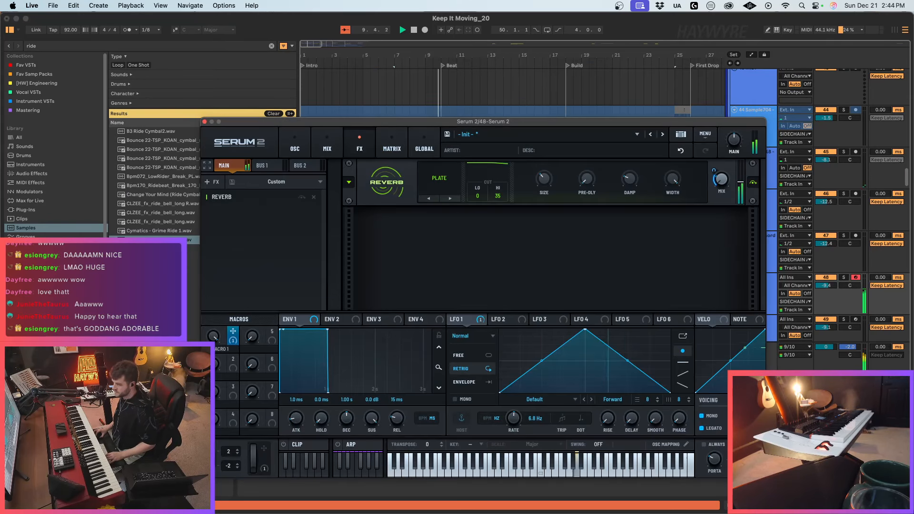
left_click_drag(337, 119, 359, 110)
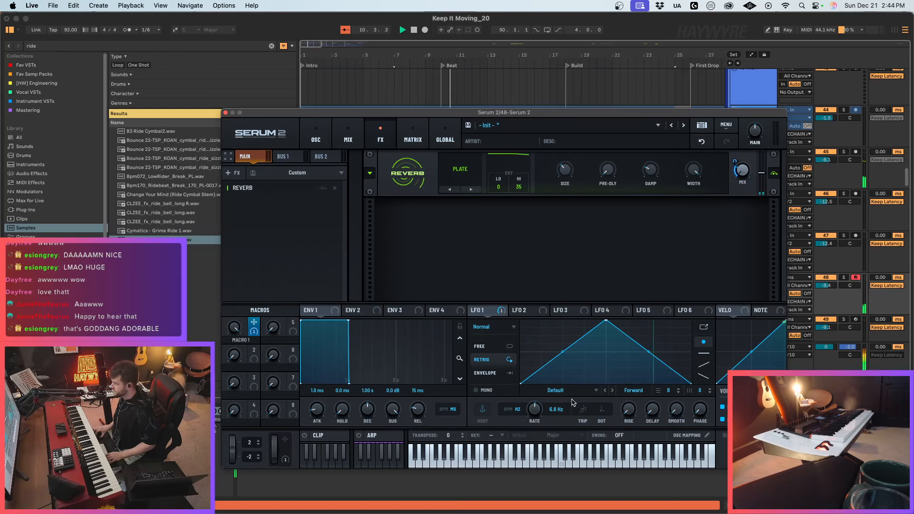
left_click(315, 138)
left_click_drag(423, 115, 703, 272)
left_click(518, 482)
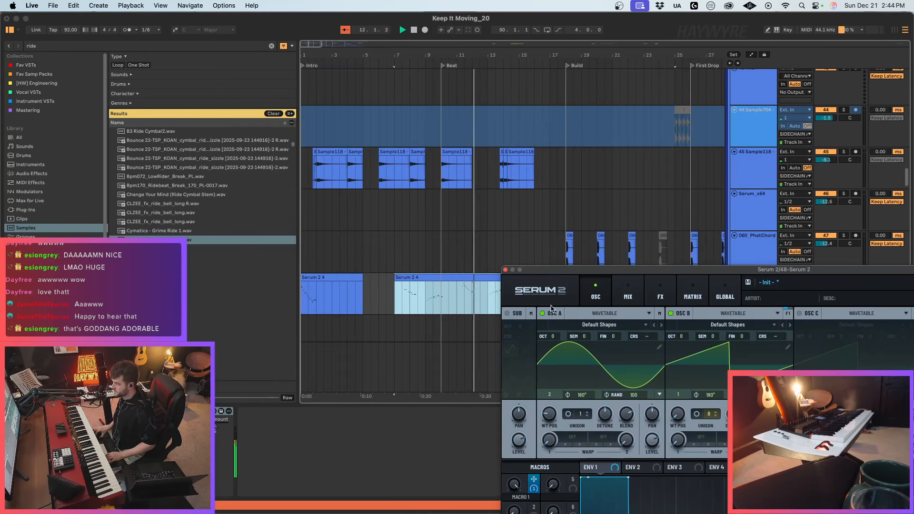
Step: Check the Serum 2 track's Macro 1 automation, then delete its clip section from bar 13 to about bar 14.5
key("a")
left_click_drag(565, 271, 620, 328)
left_click(485, 299)
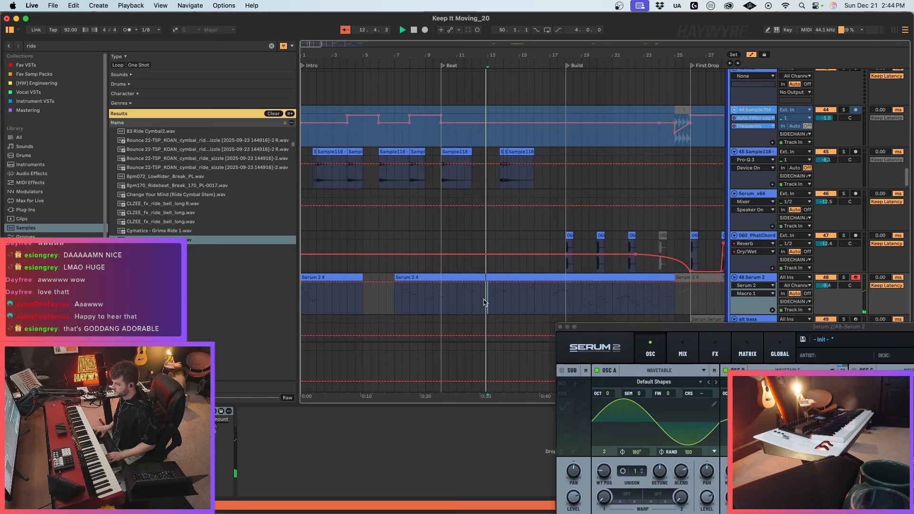
key("a")
left_click_drag(486, 302, 511, 300)
key("Delete")
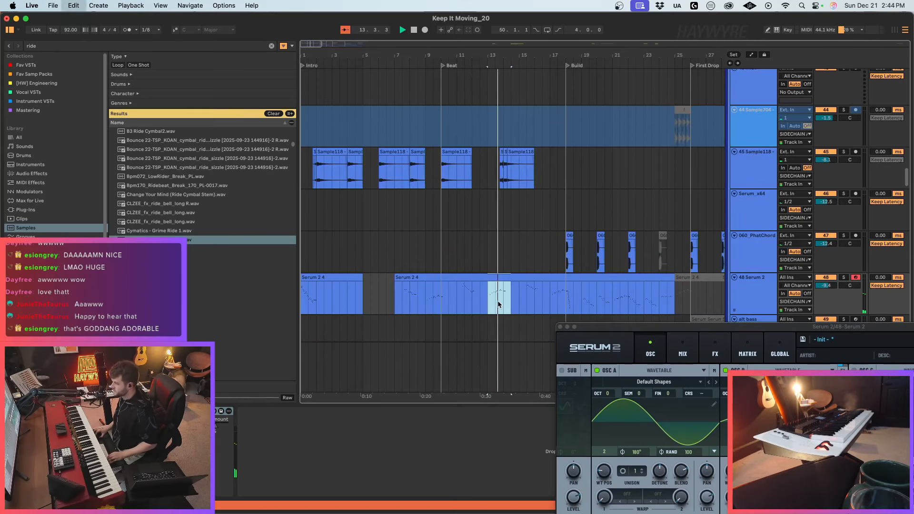
Step: Undo the last Serum 2 clip deletion and check the track's Macro 1 automation
key("super+z")
key("a")
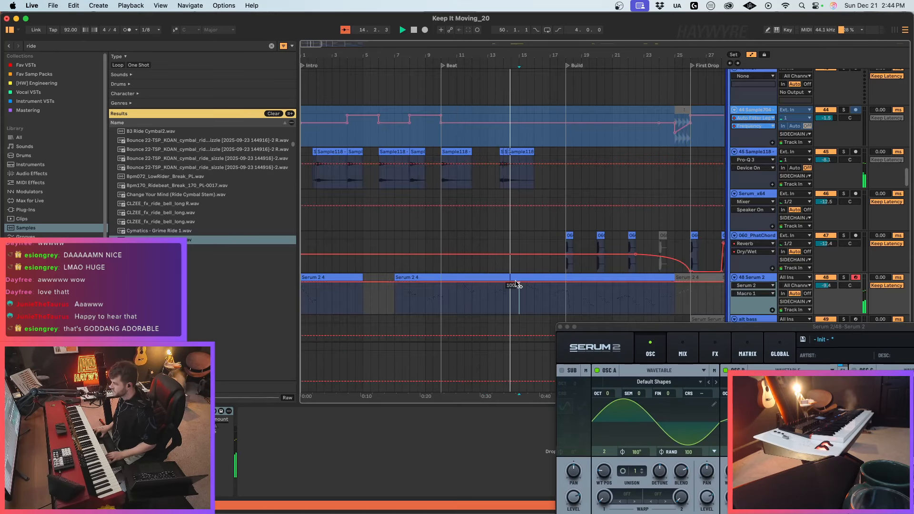
key("a")
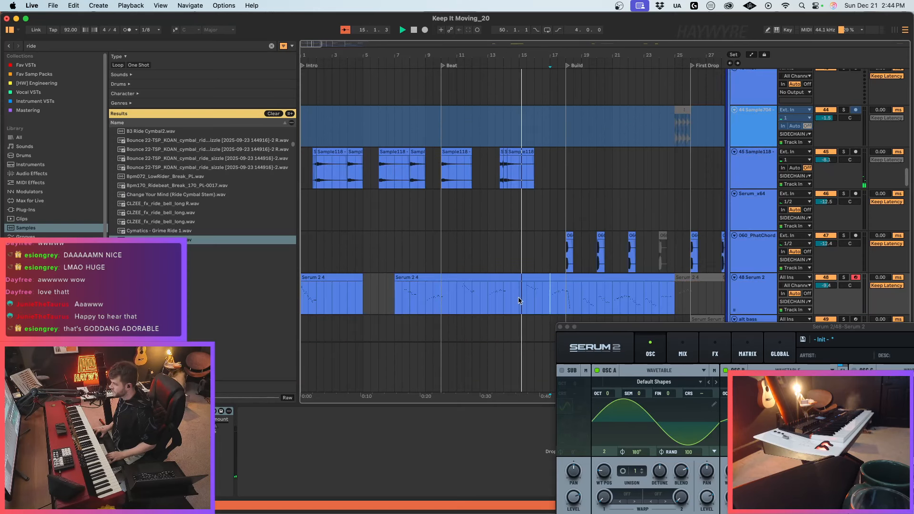
Step: Split out the Serum 2 clip section from bar 15 to bar 17 and delete its last short C#4 note
left_click_drag(520, 301, 547, 299)
double_click(530, 277)
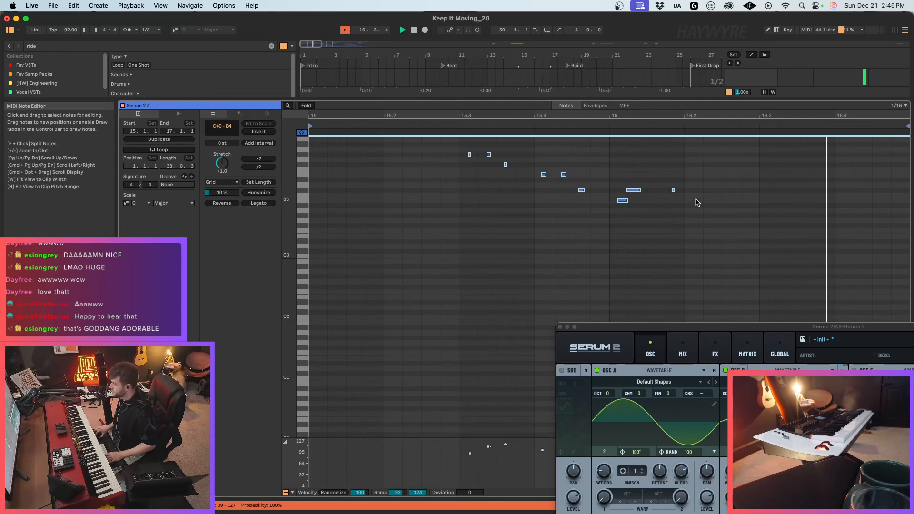
left_click_drag(895, 179, 887, 195)
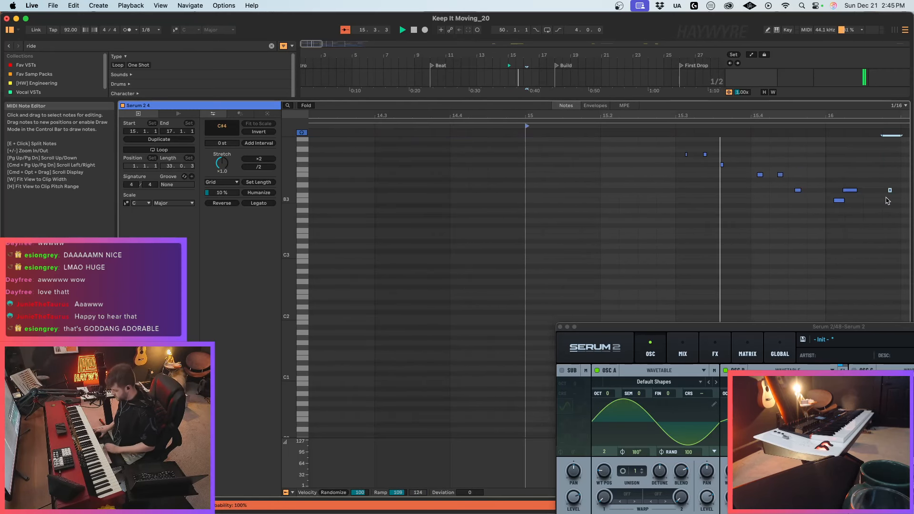
key("Delete")
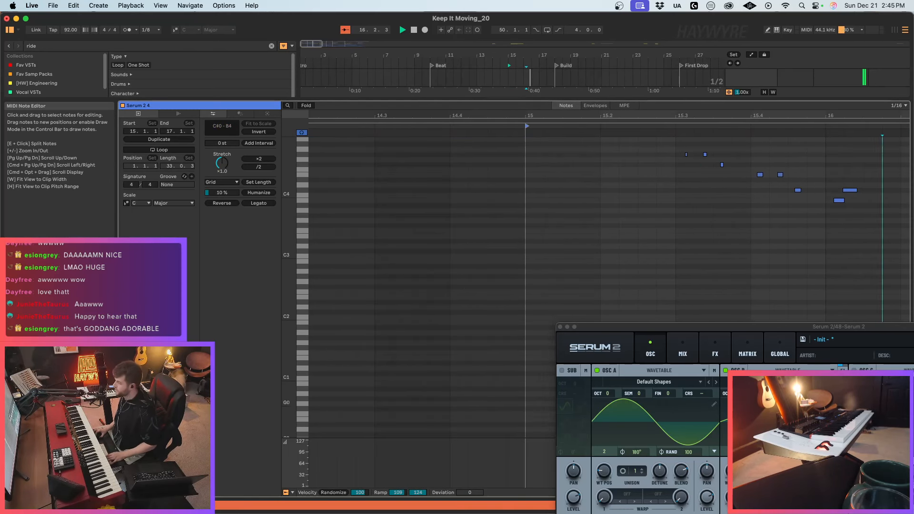
Step: Close the Serum 2 plugin window, return to the arrangement and play from bar 15
left_click(559, 327)
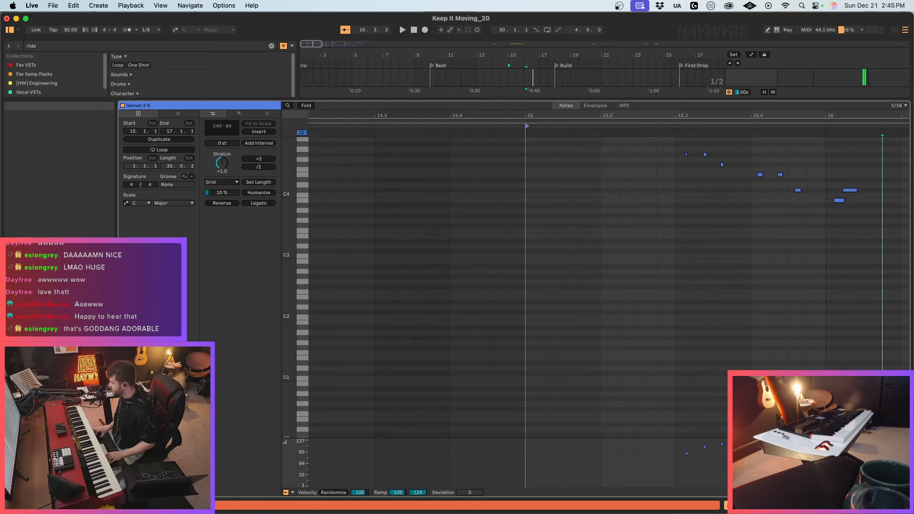
key("shift+Tab")
scroll(548, 142, "up", 3)
left_click(520, 204)
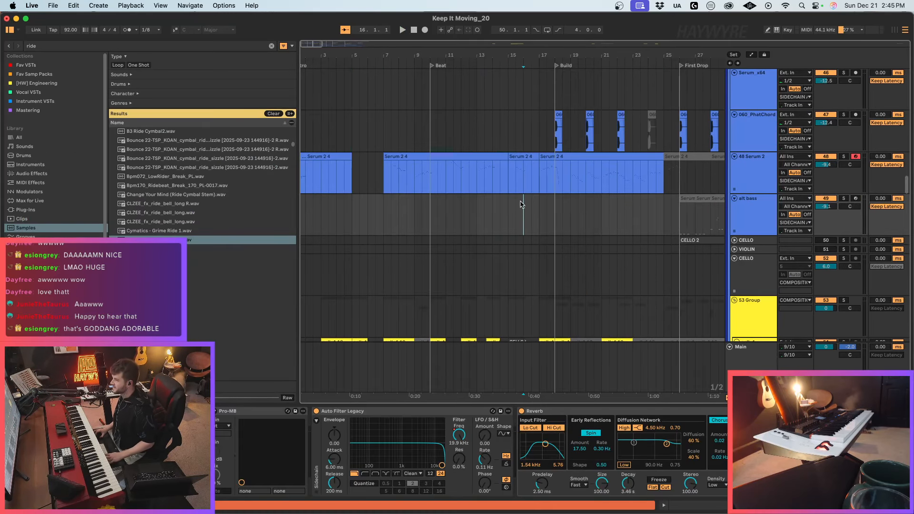
left_click(508, 173)
key("space")
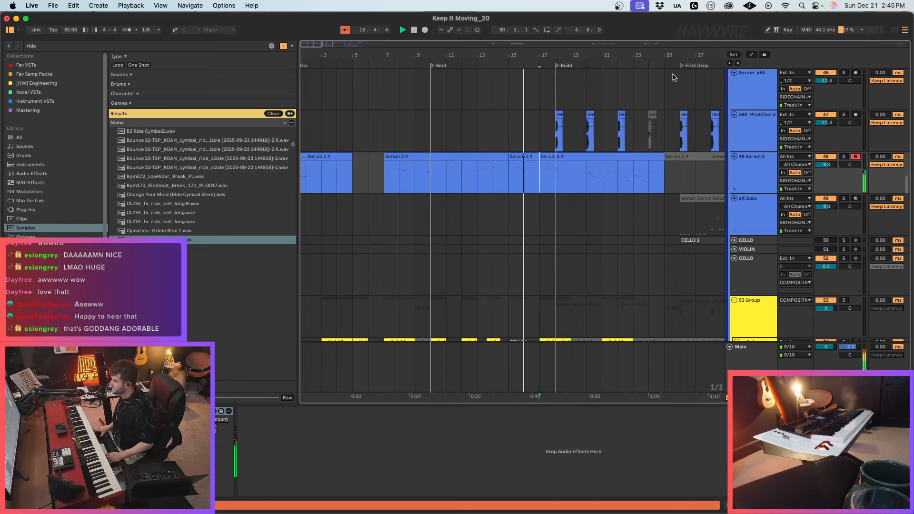
Step: Reactivate the deactivated Serum 2 clip section from bar 25 to bar 27
left_click_drag(337, 56, 338, 43)
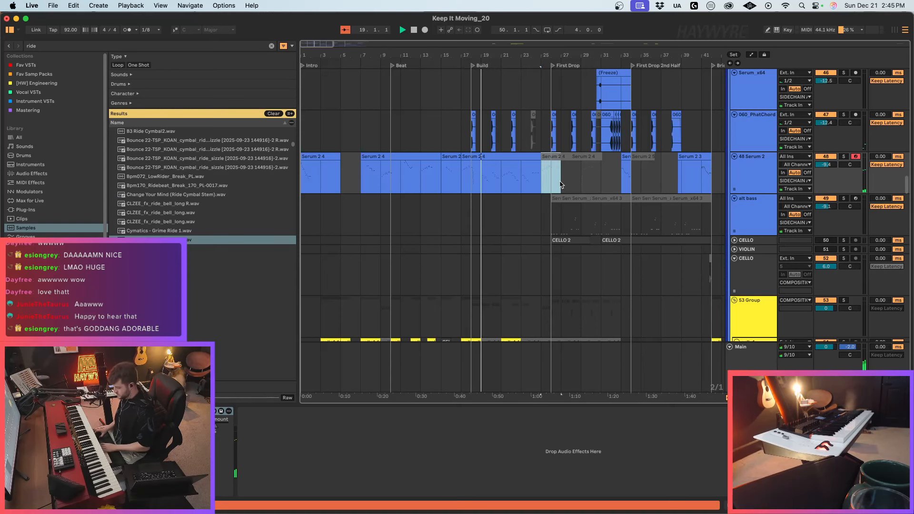
scroll(560, 185, "down", 15)
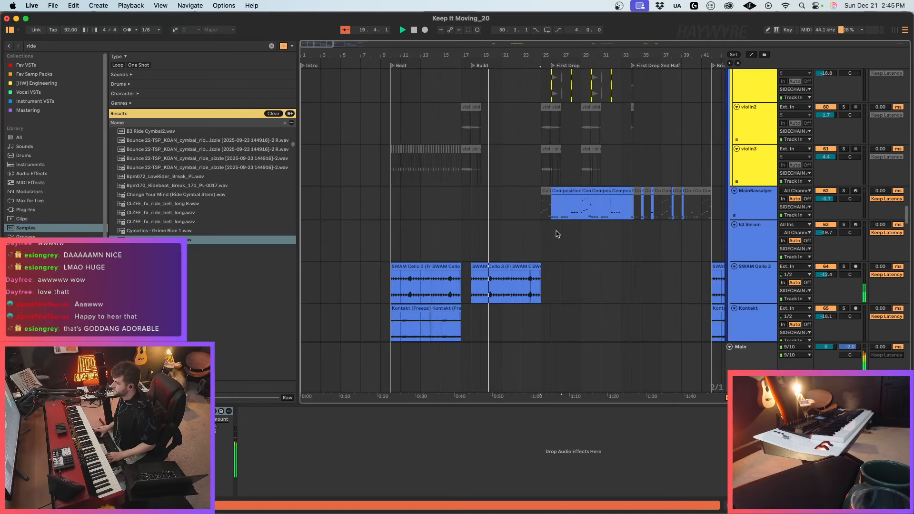
scroll(557, 234, "up", 15)
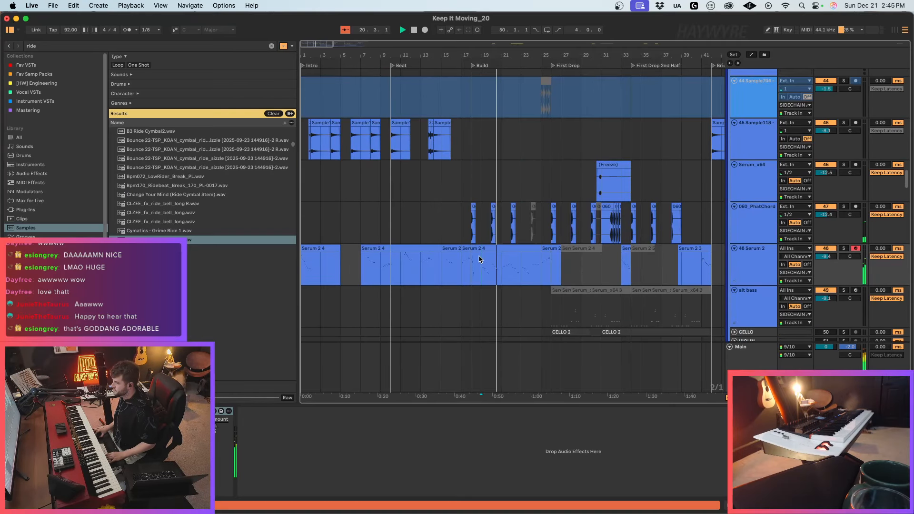
Step: Consolidate the Serum 2 clips from bar 17 to bar 27 into one clip and open its notes
left_click_drag(460, 279, 501, 277)
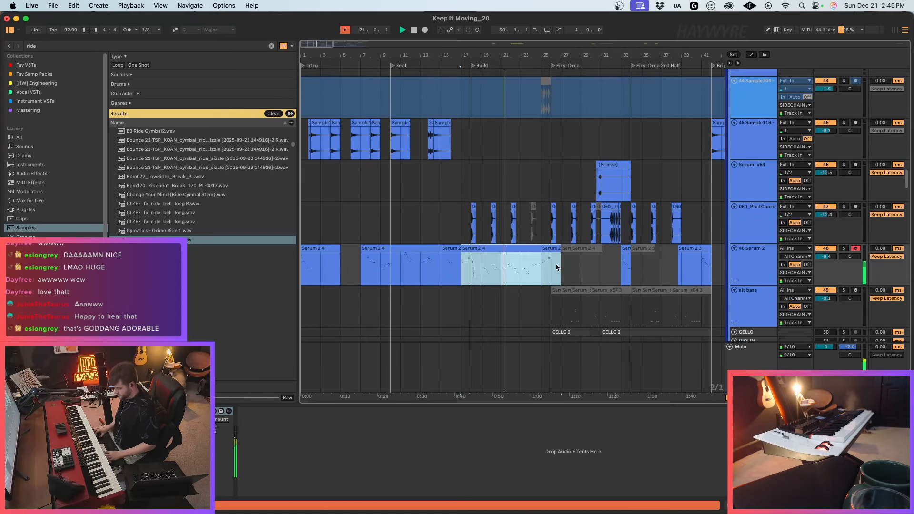
left_click(501, 249)
double_click(500, 247)
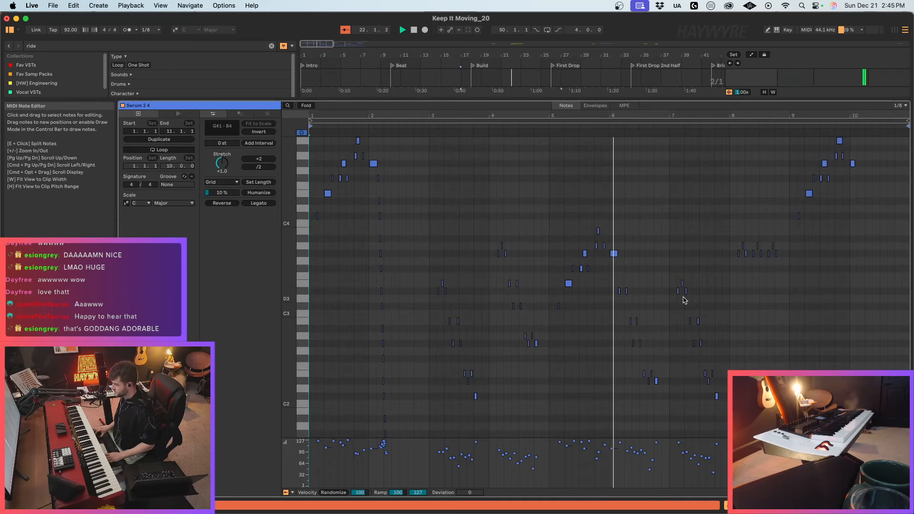
Step: Deactivate the Serum 2 notes in bars 3 to 4 and bars 6 to 8 of the clip and return to the arrangement
left_click_drag(616, 276, 735, 416)
key("0")
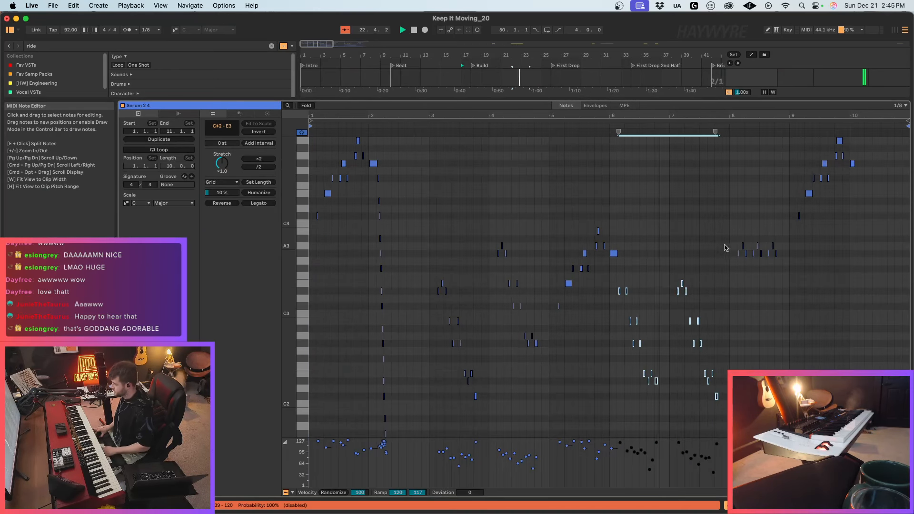
left_click_drag(710, 232, 805, 273)
key("0")
left_click_drag(429, 228, 542, 431)
key("0")
key("shift+Tab")
Step: Split the consolidated Serum 2 clip at bar 25
scroll(664, 228, "up", 4)
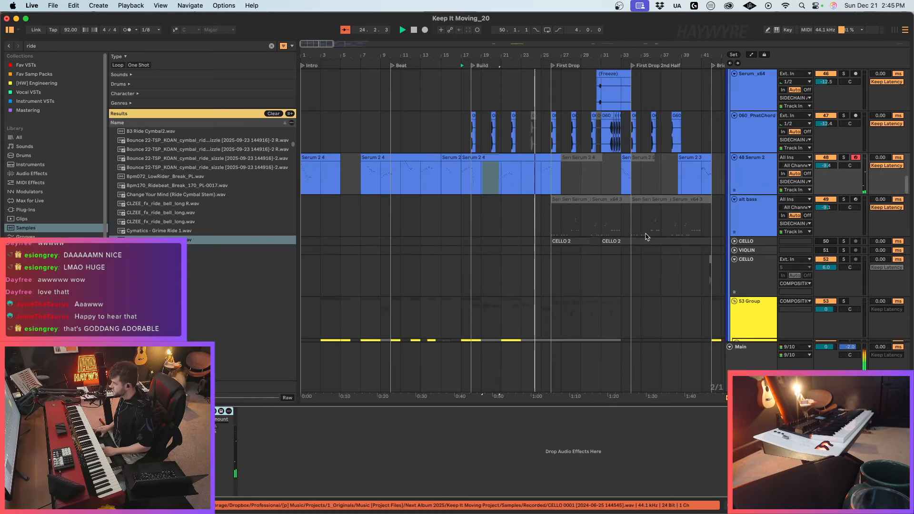
left_click(541, 186)
scroll(531, 191, "down", 4)
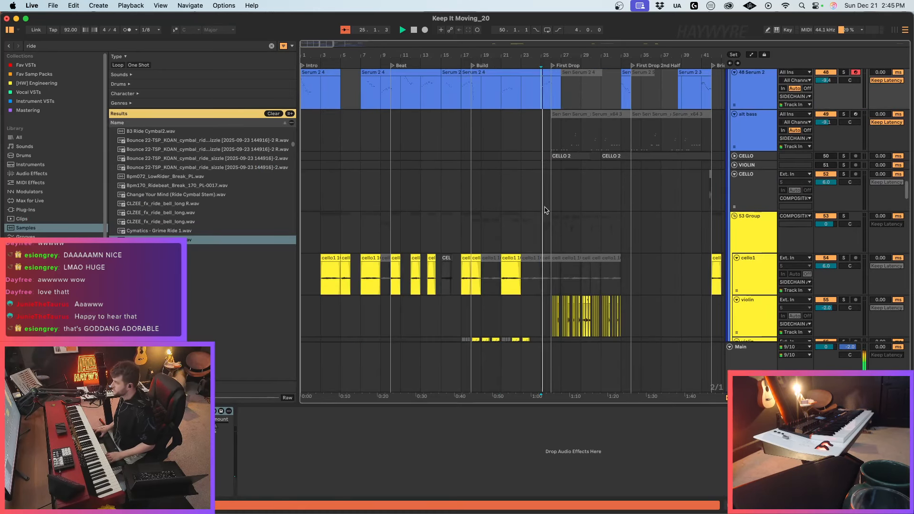
scroll(544, 207, "up", 3)
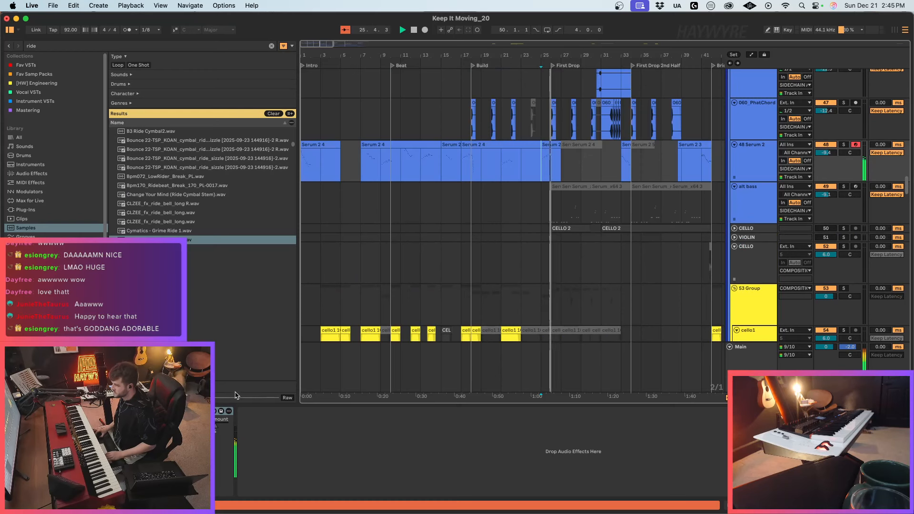
Step: Show the Serum 2 track's Mod 2 Amount automation, replay from bar 25 and hide the automation again
right_click(215, 430)
left_click(248, 432)
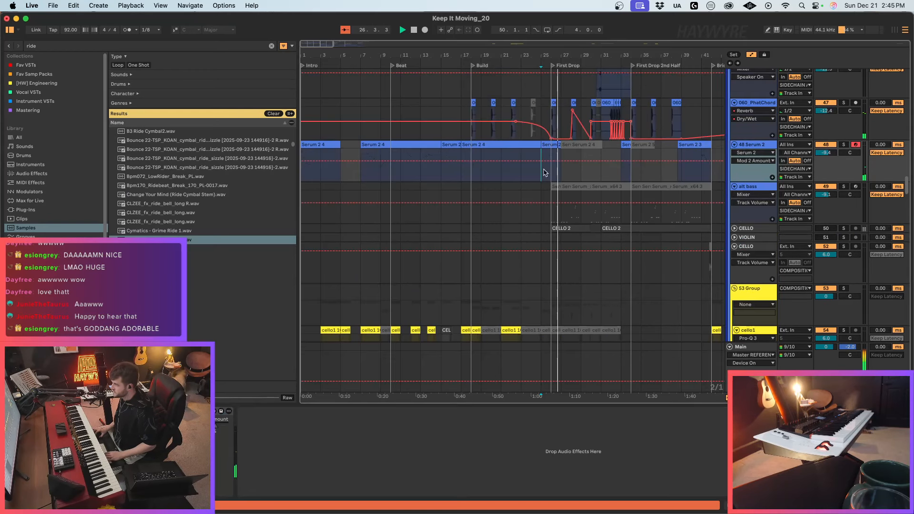
key("b")
left_click_drag(548, 176, 576, 196)
key("space")
key("space")
key("a")
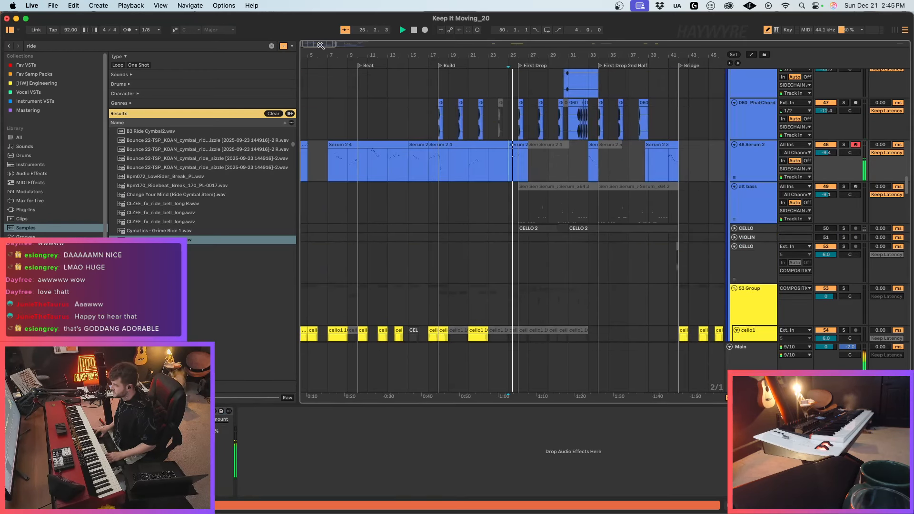
Step: Open the Serum 2 clip starting at bar 25, turn off Draw Mode and nudge its first C#4 note slightly earlier
left_click_drag(321, 46, 321, 91)
key("space")
double_click(499, 144)
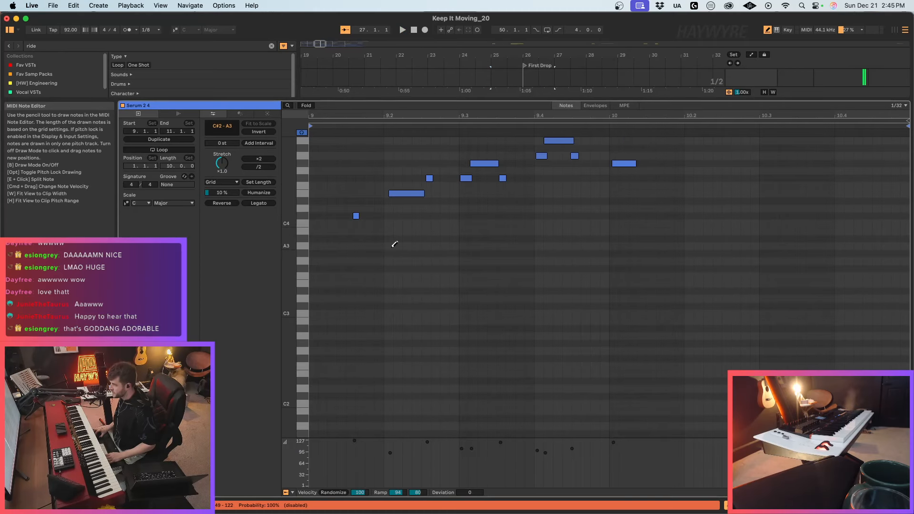
key("b")
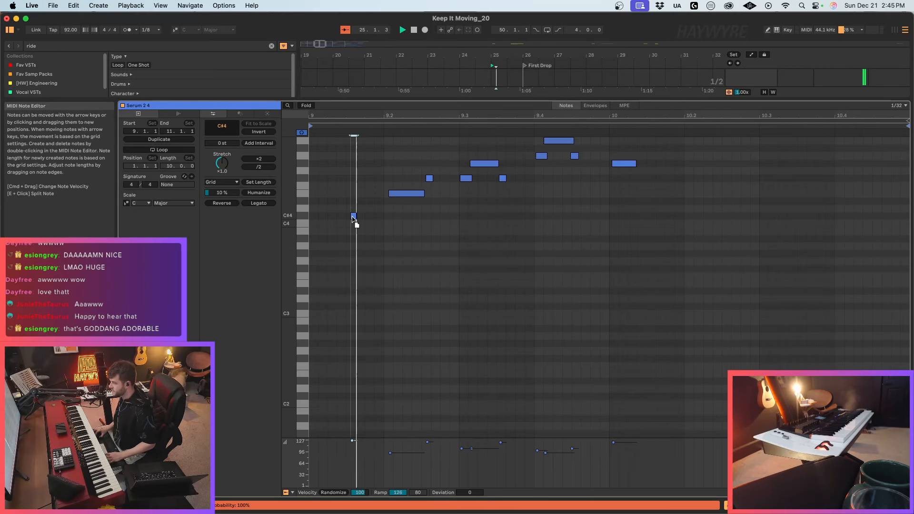
left_click_drag(352, 217, 350, 217)
key("space")
key("space")
left_click_drag(645, 196, 641, 196)
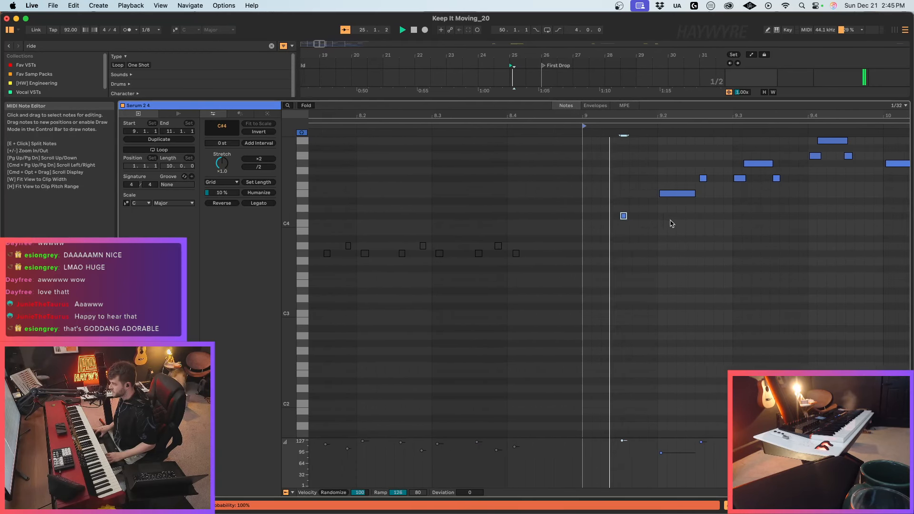
Step: Nudge the first short F#4 note earlier to meet the end of the long E4 note and replay the phrase
left_click(691, 196)
key("space")
left_click_drag(682, 178, 679, 179)
left_click(665, 194)
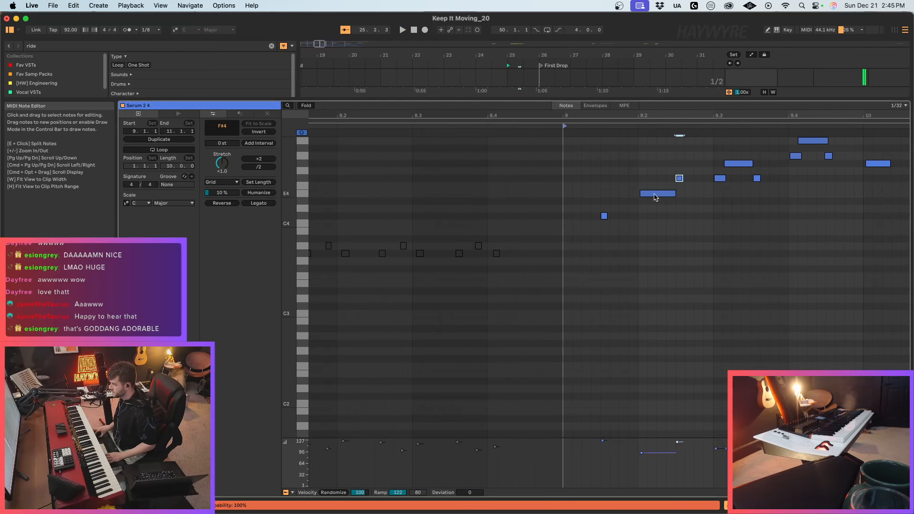
left_click(720, 179)
key("space")
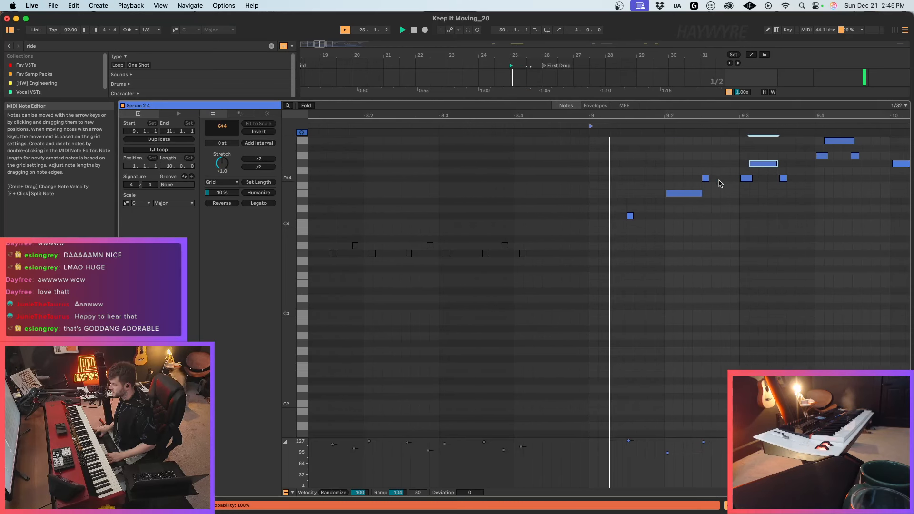
Step: Fine-tune the timing of the second F#4 note just before the G#4 and replay the phrase from bar 25
left_click(810, 174)
left_click_drag(843, 115, 711, 143)
scroll(538, 200, "down", 1)
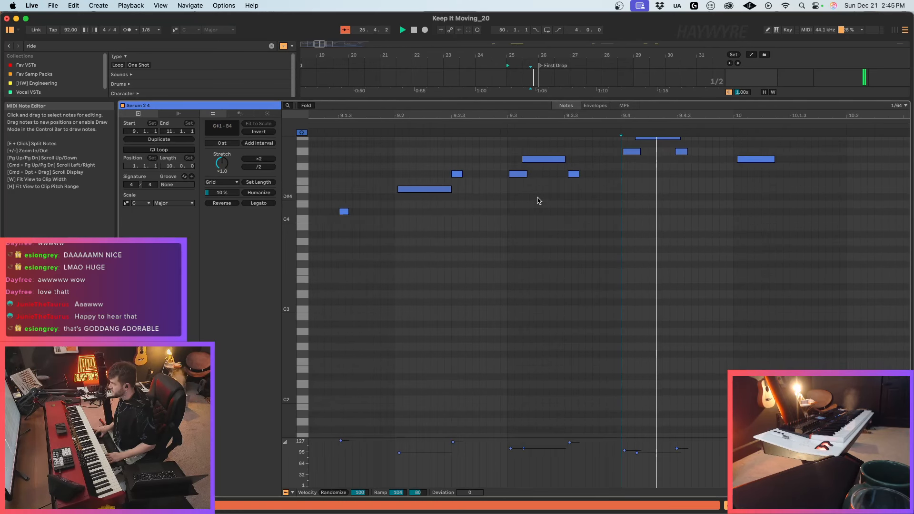
left_click_drag(527, 173, 528, 173)
scroll(690, 228, "up", 3)
left_click(786, 192)
key("space")
key("space")
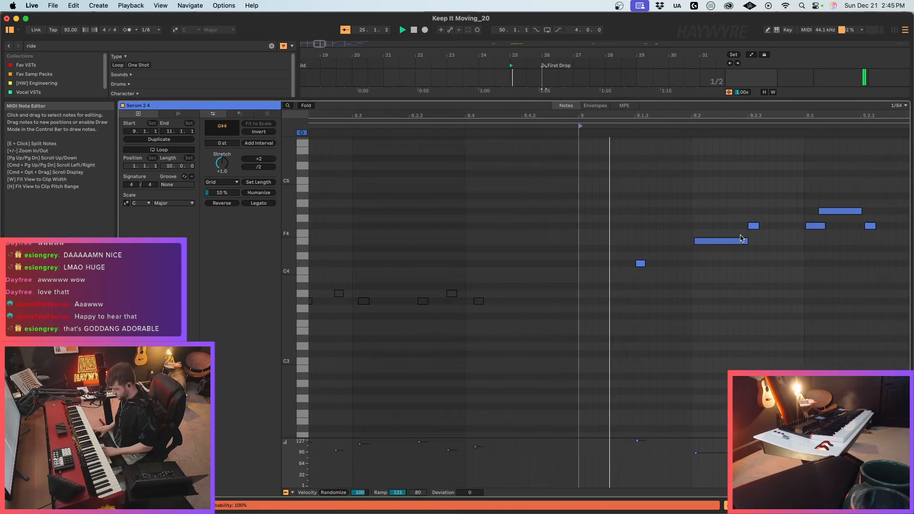
Step: Return to the arrangement and lower the Serum 2 track's volume to about -10.5 dB
left_click(845, 506)
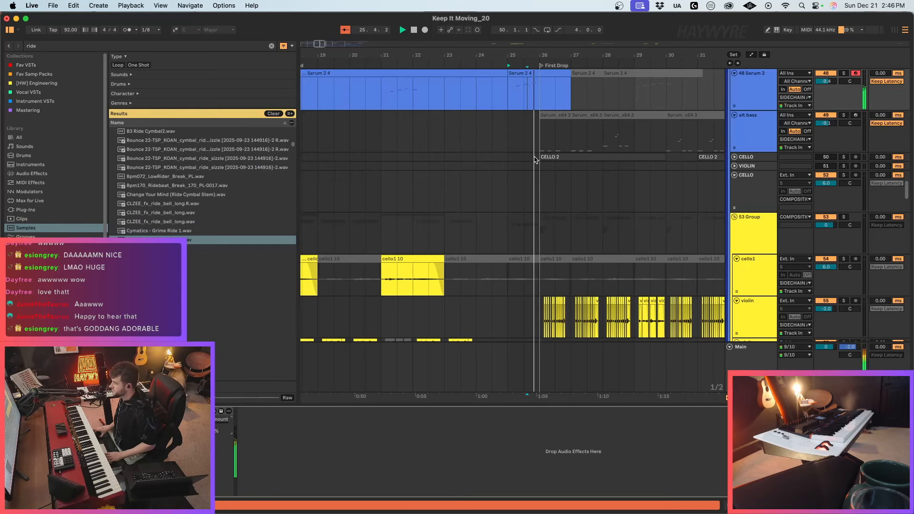
left_click_drag(824, 82, 824, 86)
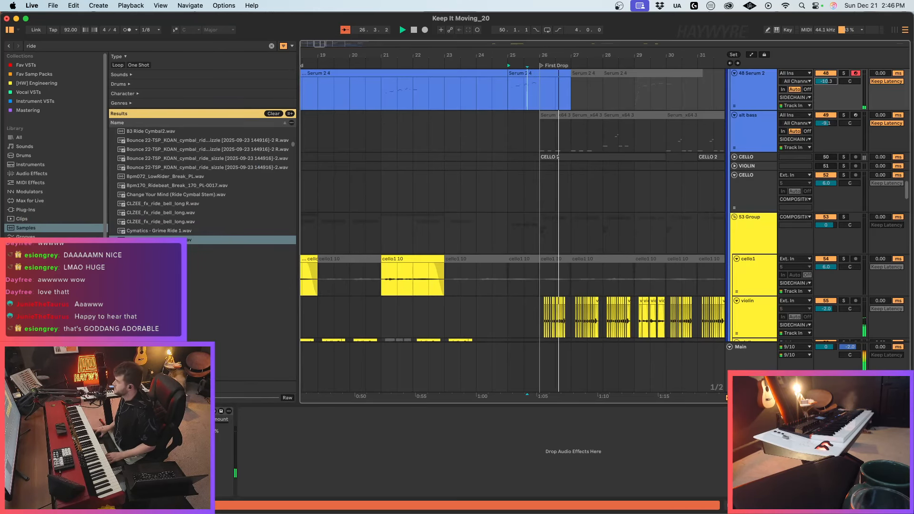
Step: Look over the whole arrangement, from the alt bass and cello tracks up to the percussion tracks
left_click_drag(323, 47, 323, 23)
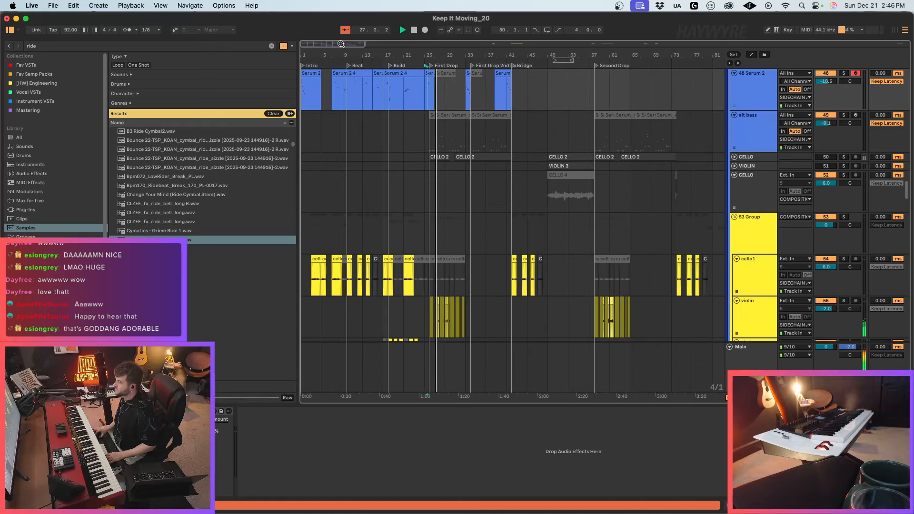
scroll(453, 232, "up", 4)
scroll(453, 231, "down", 6)
scroll(452, 231, "up", 3)
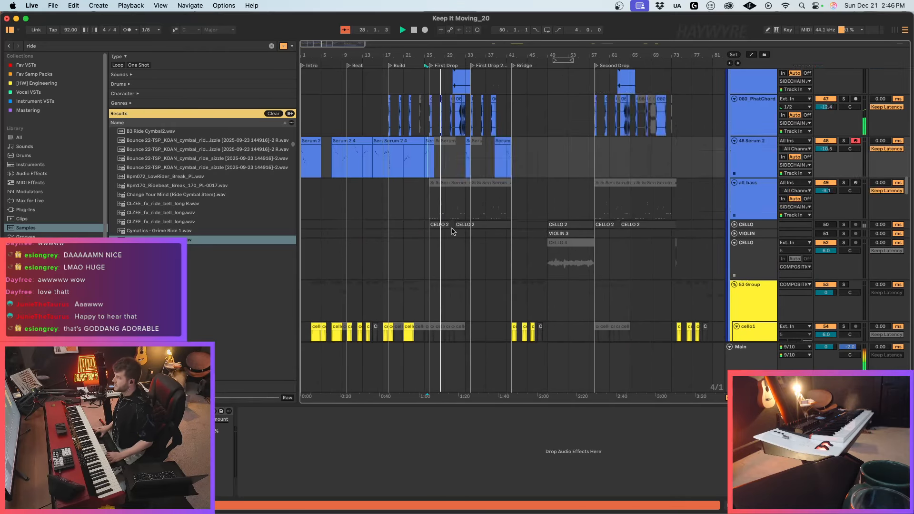
right_click(452, 232)
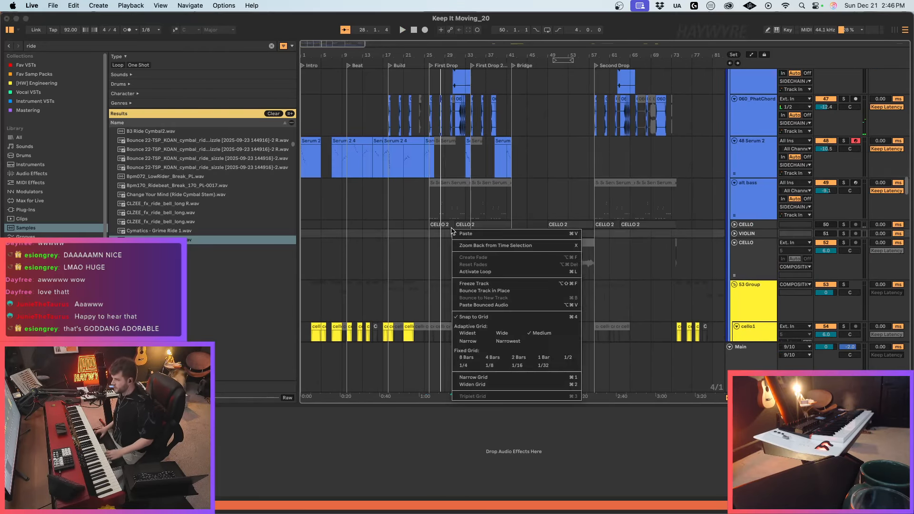
left_click(388, 192)
left_click_drag(389, 196, 506, 196)
scroll(506, 196, "up", 5)
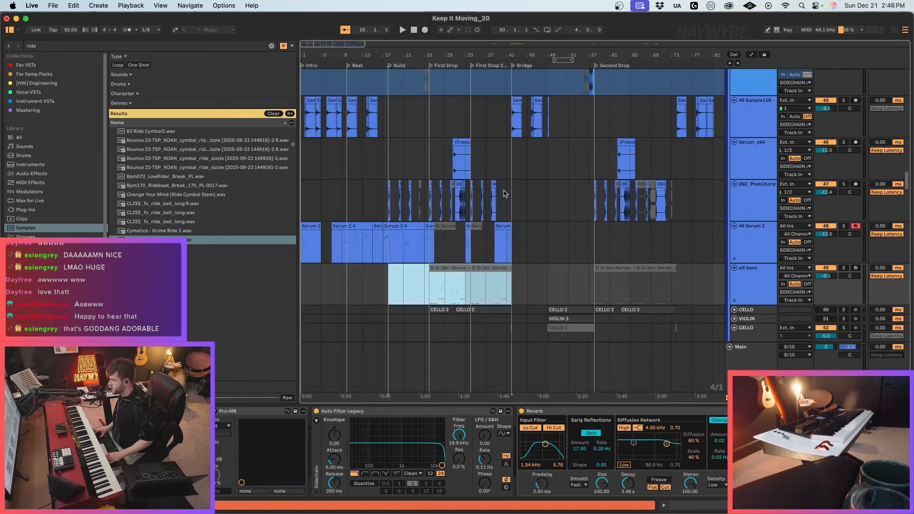
left_click(546, 286)
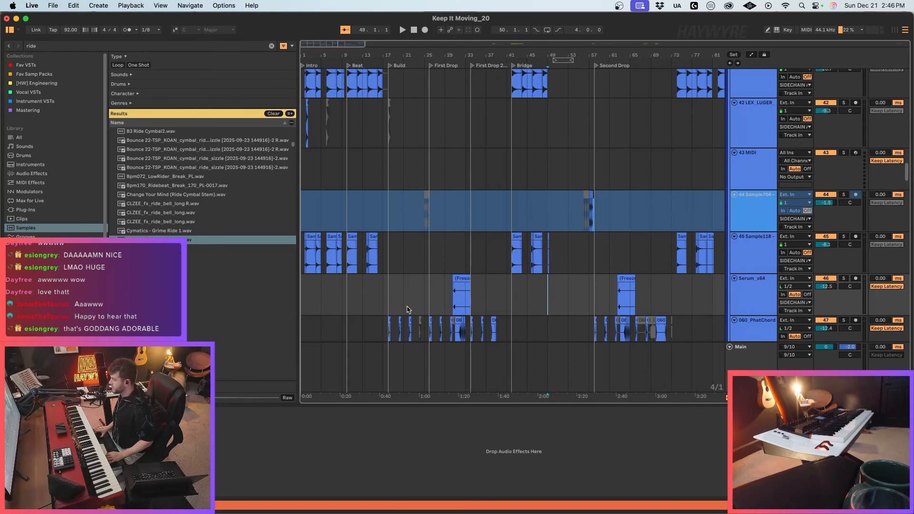
scroll(451, 199, "up", 8)
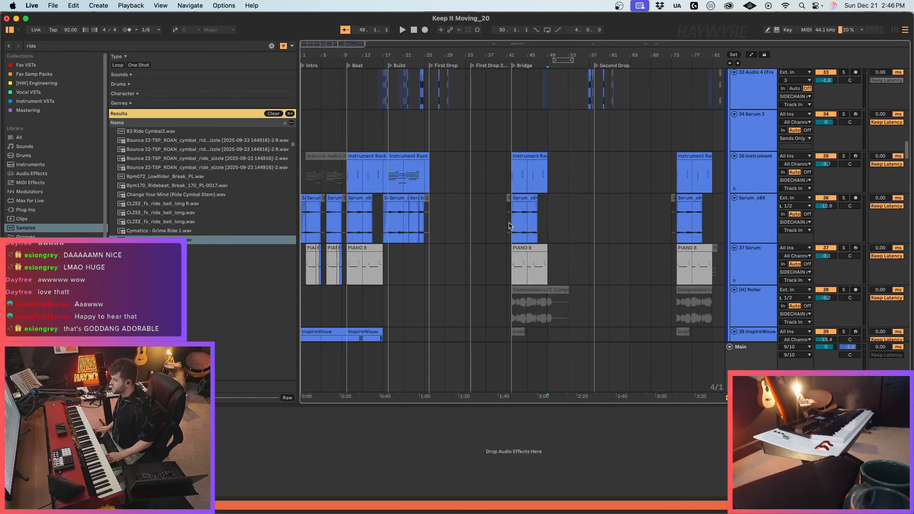
scroll(508, 241, "up", 15)
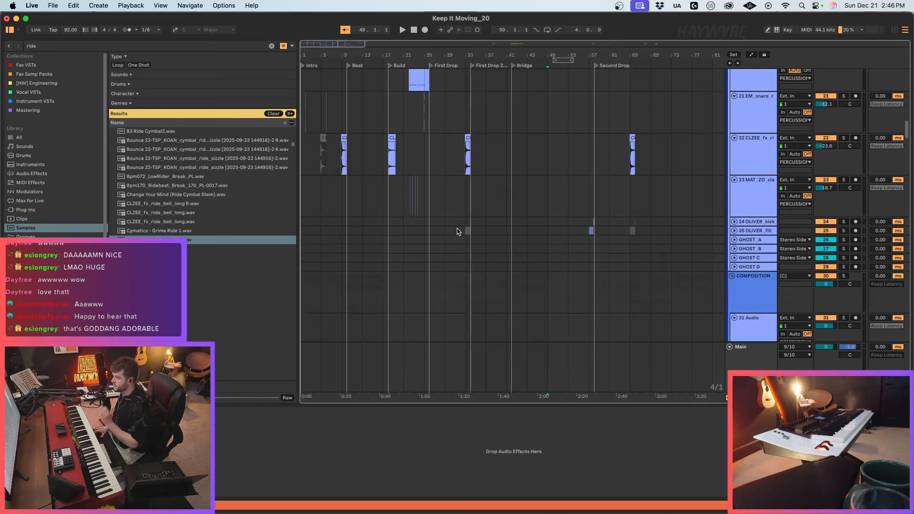
Step: Consolidate the Main Kit clips across the Bridge section into one clip and play the section
scroll(420, 221, "up", 3)
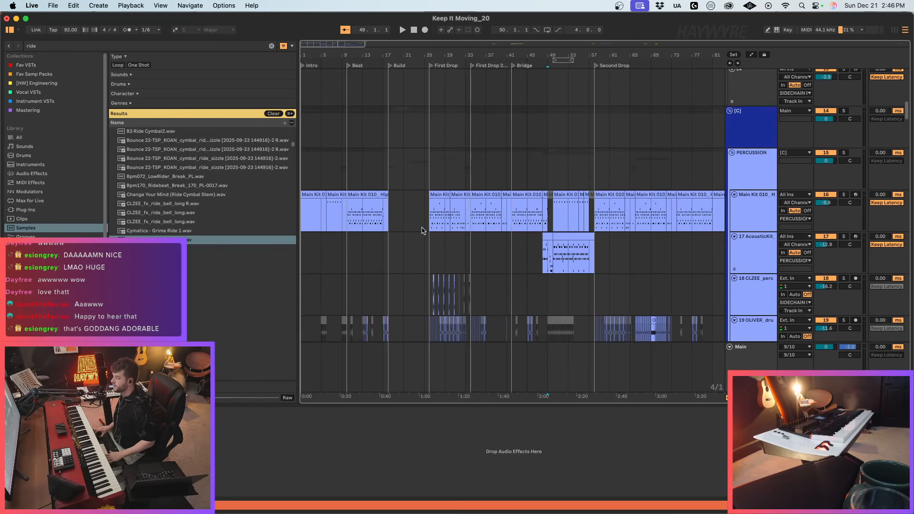
left_click(527, 212)
left_click_drag(513, 218, 579, 218)
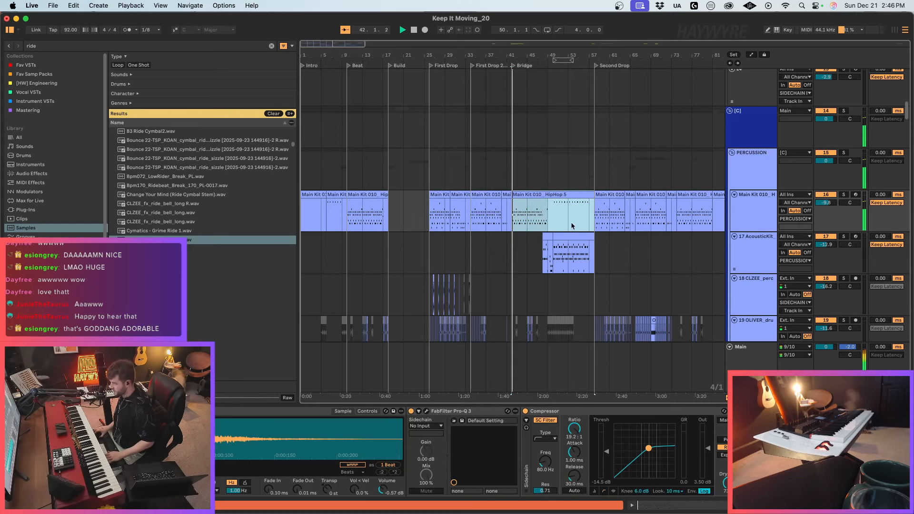
scroll(500, 278, "down", 2)
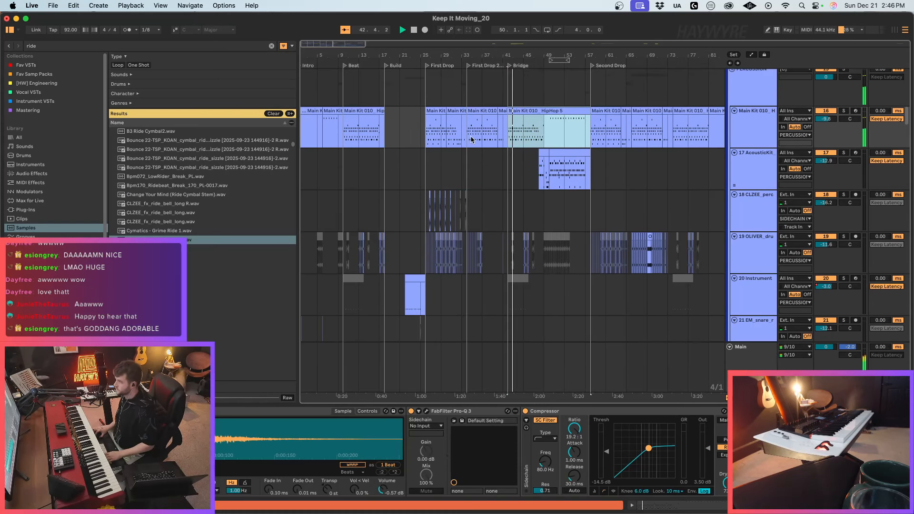
scroll(473, 139, "down", 3)
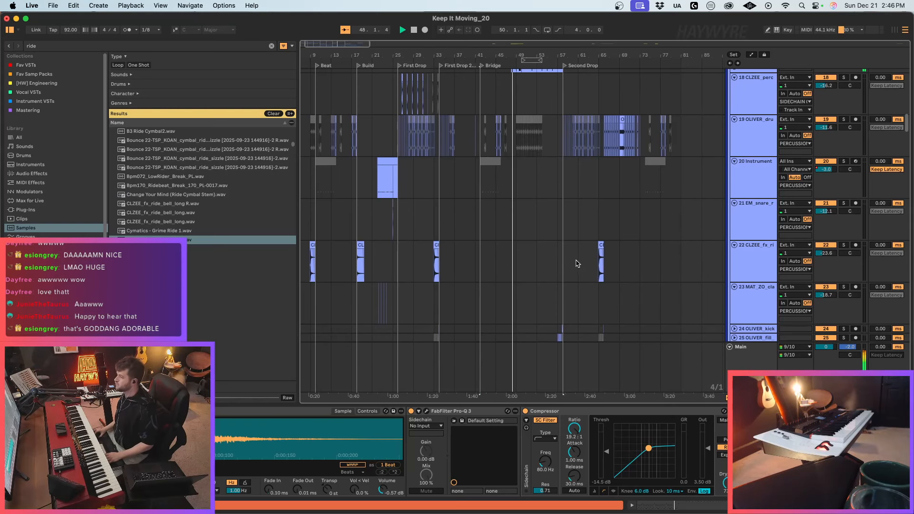
Step: Open the short opening AcousticKit clip in the Bridge, deactivate the hi-hat and ride notes in its first bar, and replay it
scroll(561, 267, "up", 10)
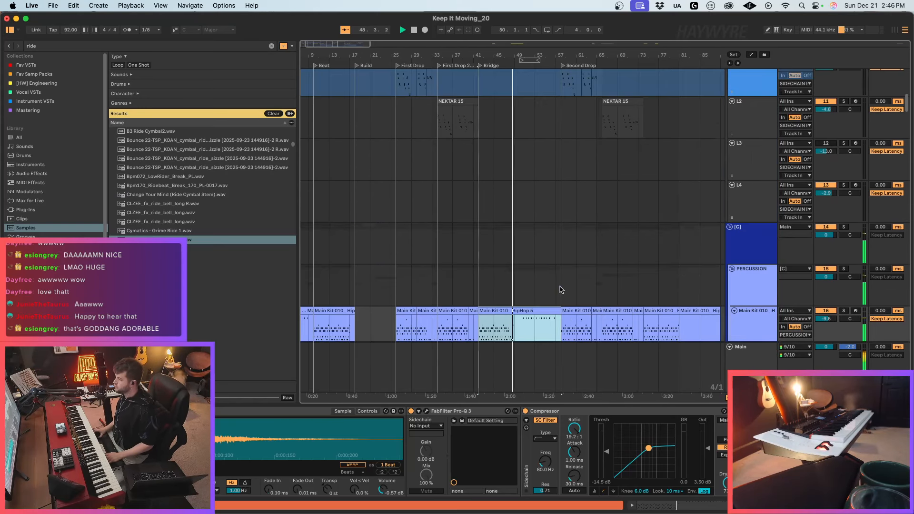
scroll(524, 250, "down", 5)
double_click(510, 226)
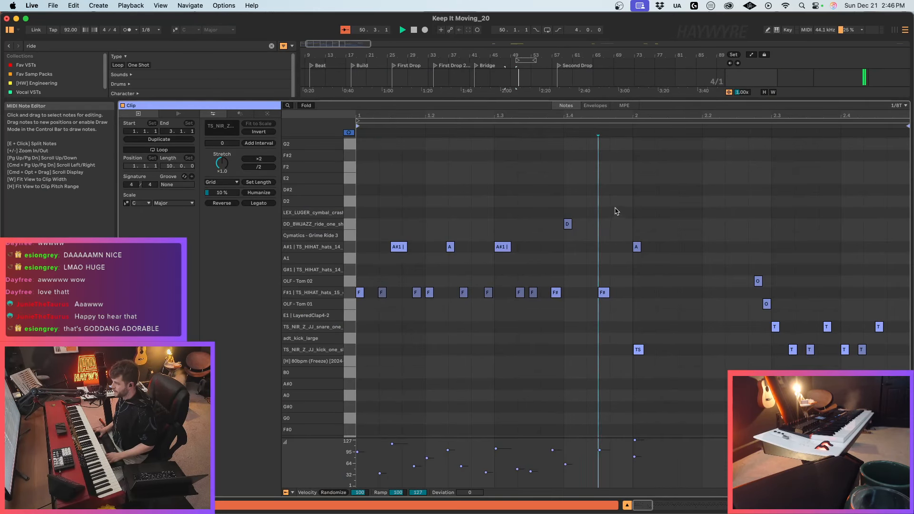
left_click_drag(615, 208, 210, 349)
key("space")
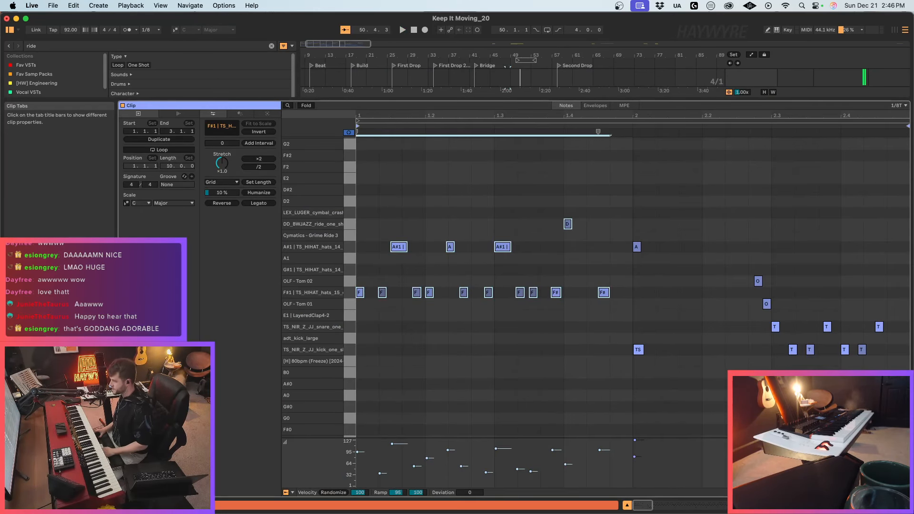
key("0")
key("space")
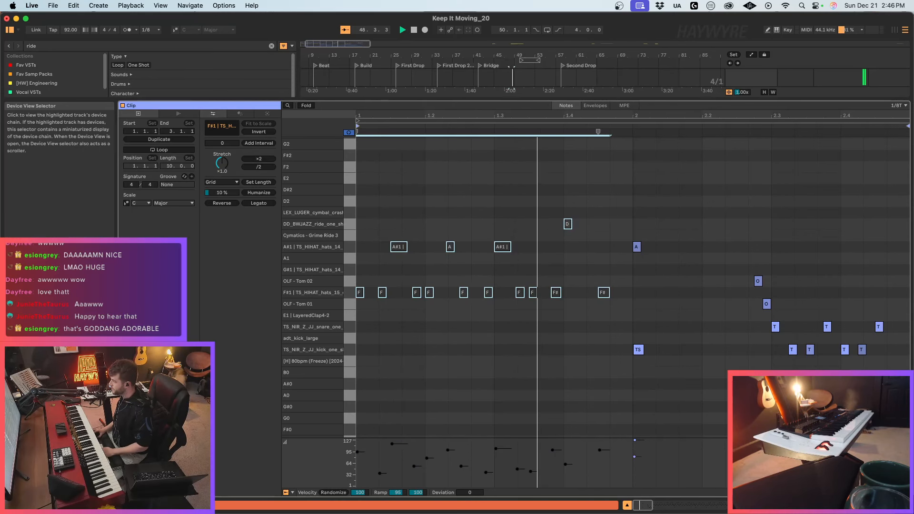
Step: Reactivate the DD_BWJAZZ ride note at beat 1.4 and replay the drum fill
key("space")
left_click_drag(609, 211, 588, 225)
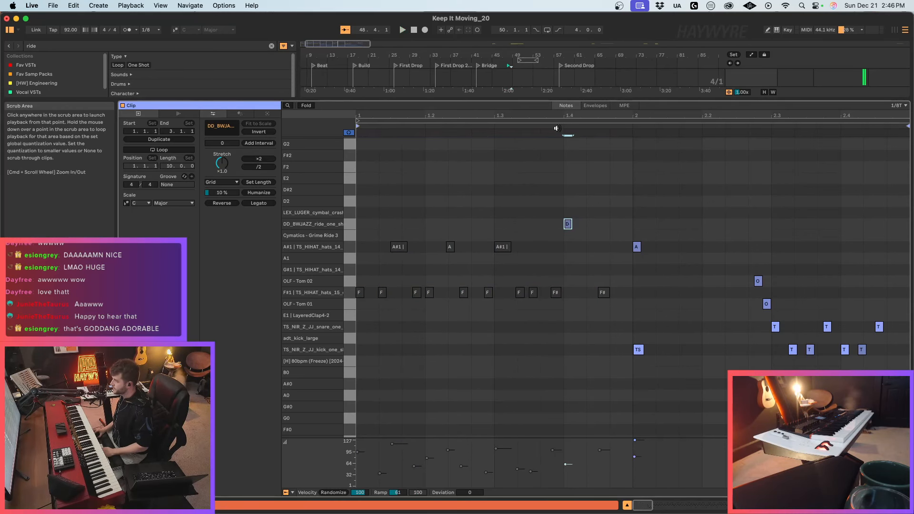
key("space")
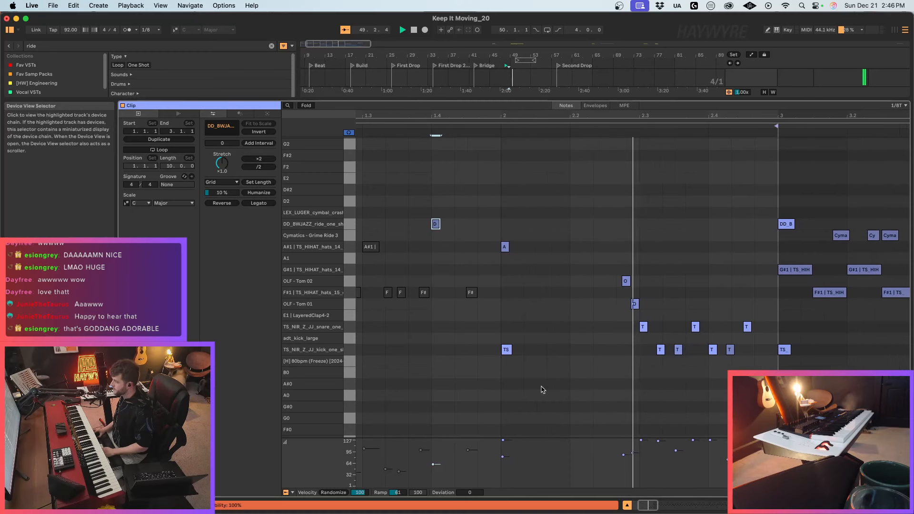
Step: Move the A#1 hi-hat note at the start of bar 2 to the Cymatics - Grime Ride 3 row and replay
key("space")
left_click_drag(486, 177, 480, 199)
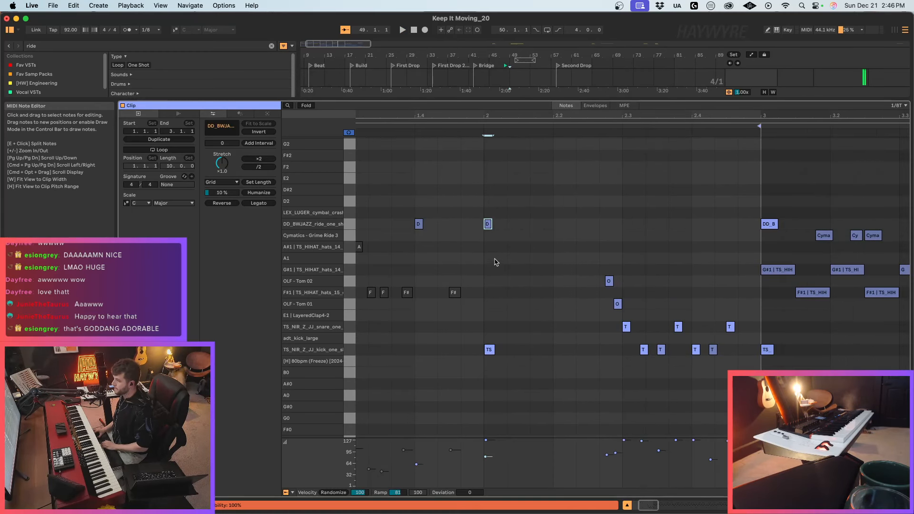
left_click(405, 124)
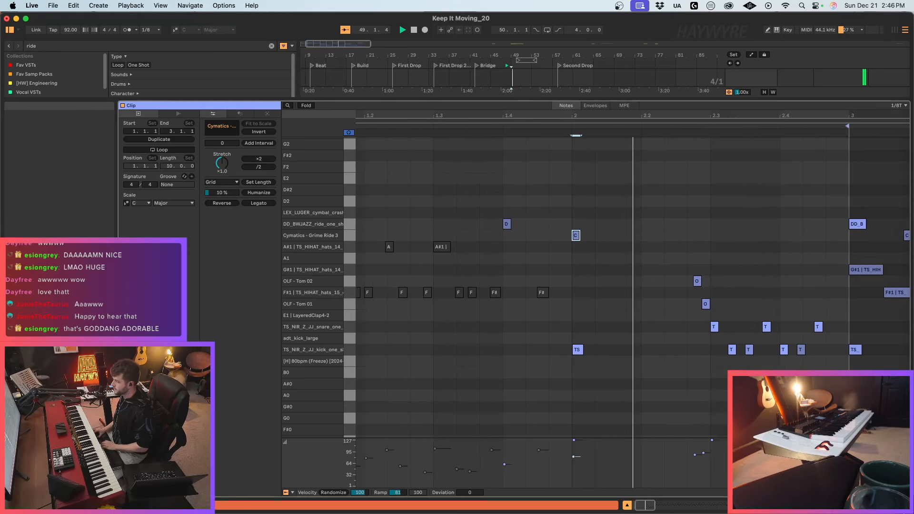
Step: Return to the arrangement and listen through the AcousticKit part in the Bridge
left_click(809, 505)
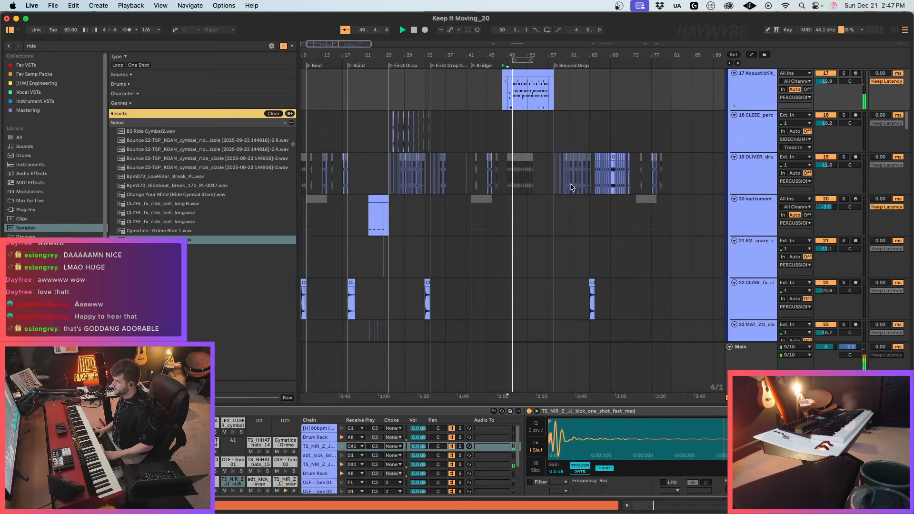
scroll(614, 191, "up", 5)
left_click(518, 192)
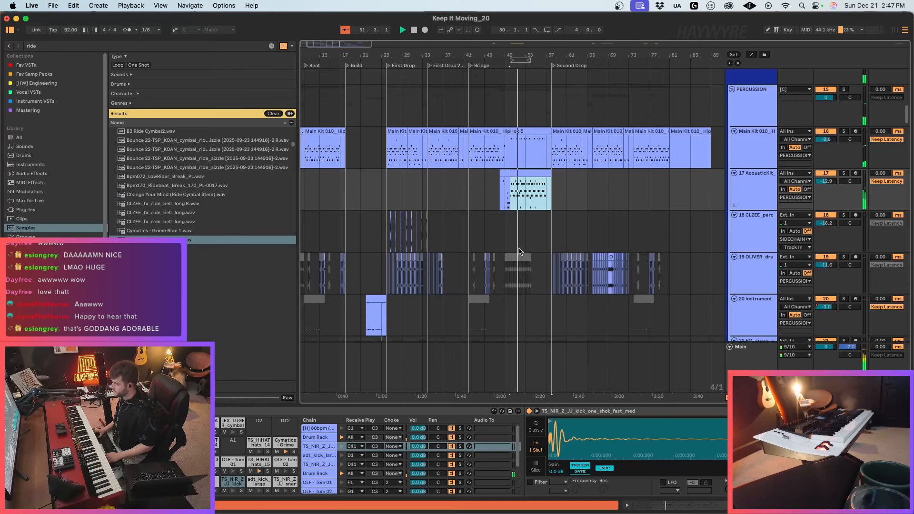
left_click(504, 184)
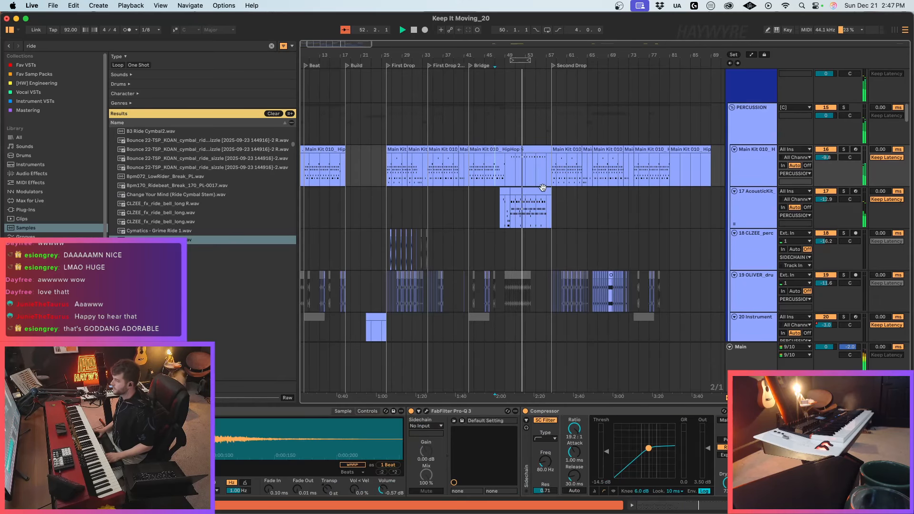
Step: Copy the frozen PIANO track's section from just before First Drop to the Bridge and paste it just before Second Drop
left_click_drag(906, 110, 903, 64)
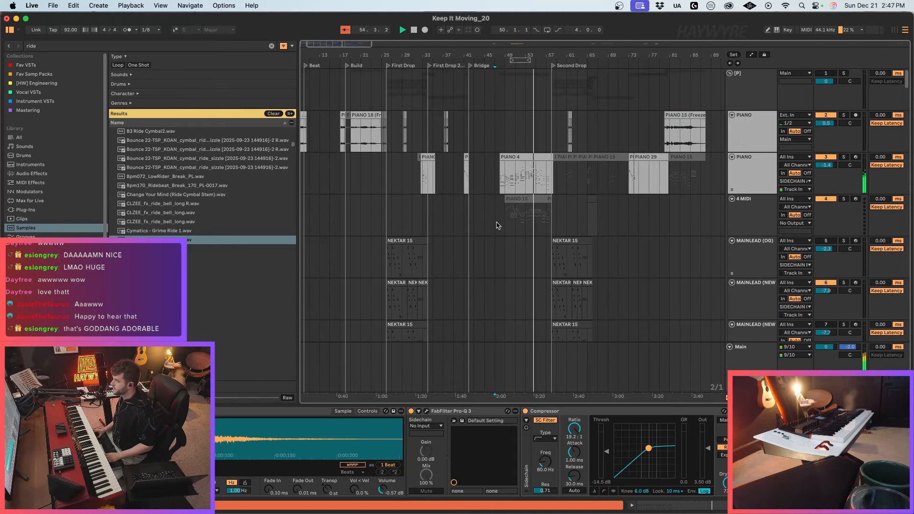
left_click_drag(383, 148, 472, 142)
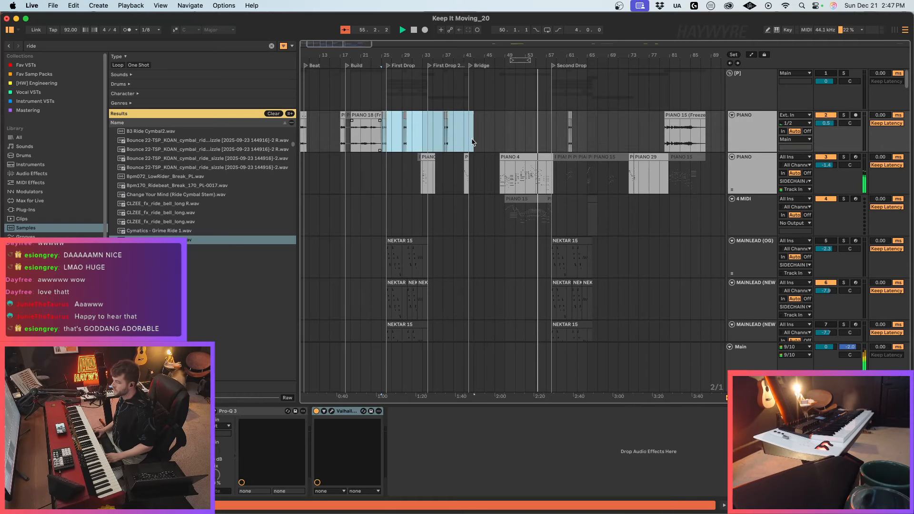
left_click(547, 142)
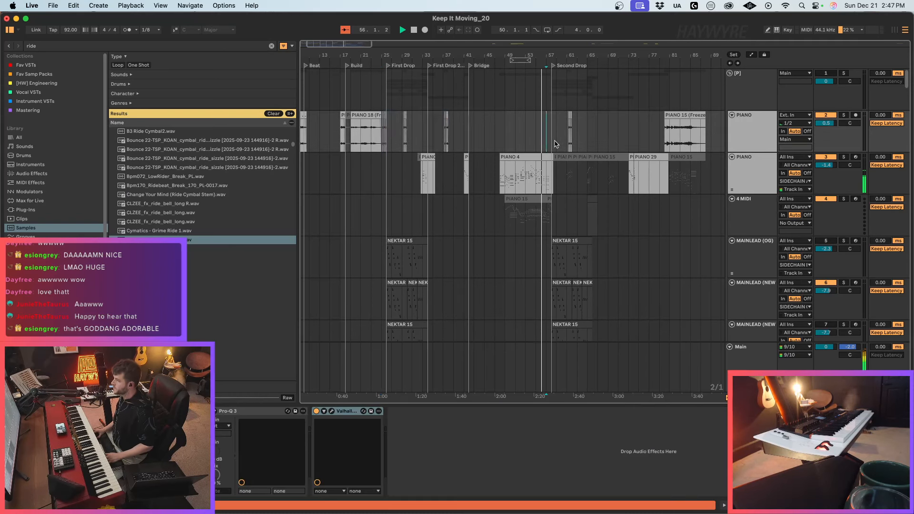
left_click_drag(556, 144, 638, 143)
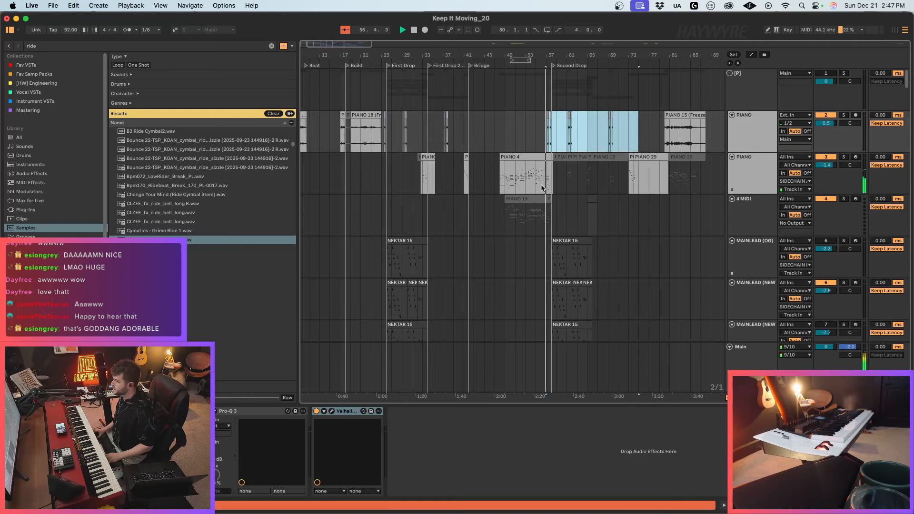
Step: Deactivate the second PIANO track's short MIDI passage leading into the start of Second Drop
left_click_drag(547, 187, 564, 186)
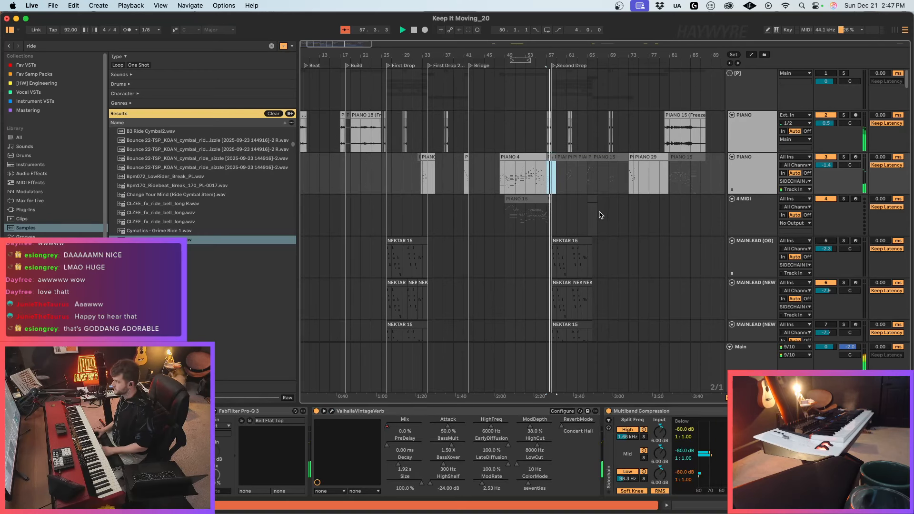
Step: Duplicate the first MAINLEAD (NEW) track, number 6, together with its clips and devices
scroll(594, 216, "down", 3)
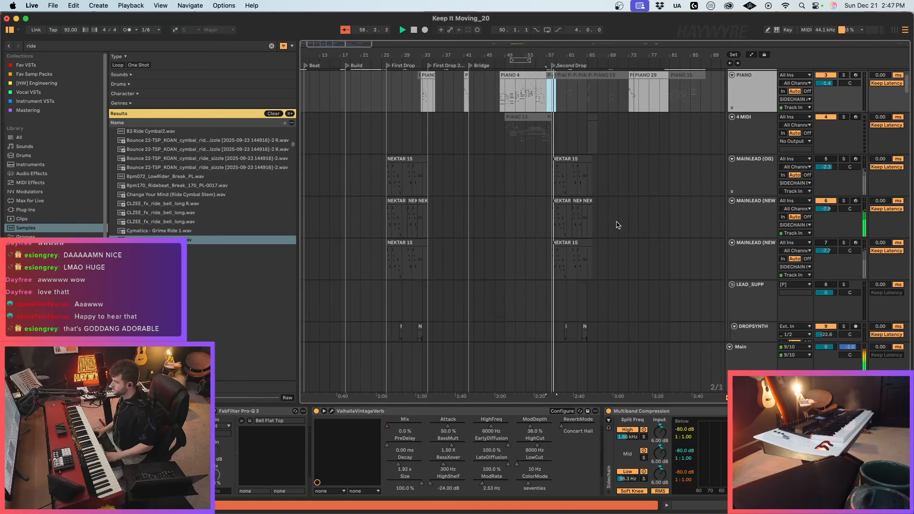
scroll(618, 235, "down", 2)
left_click(754, 168)
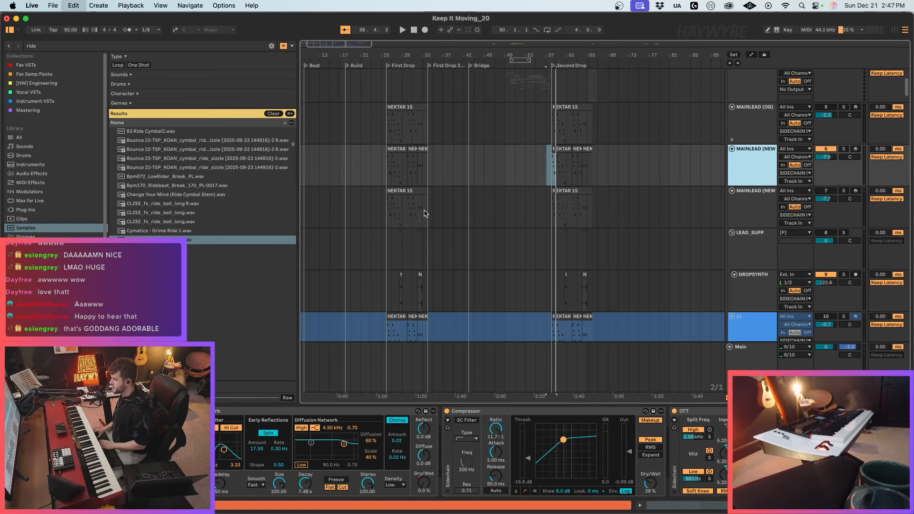
key("super+d")
Step: Delete the First Drop clips from the duplicated MAINLEAD (NEW) track and the Second Drop clips from the original
left_click_drag(483, 210, 309, 213)
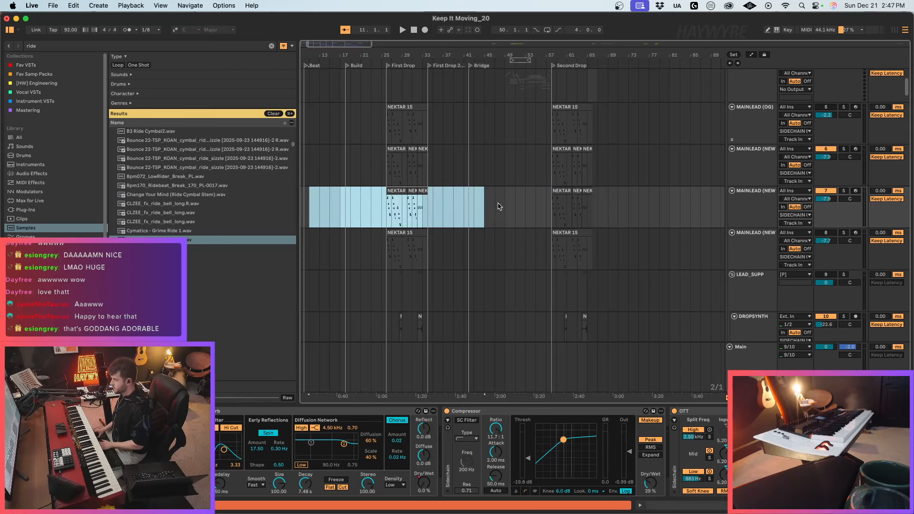
key("Delete")
left_click_drag(548, 165, 626, 167)
key("Delete")
Step: Solo the duplicated MAINLEAD (NEW) track and play its NEKTAR clips from the start of Second Drop
left_click(554, 191)
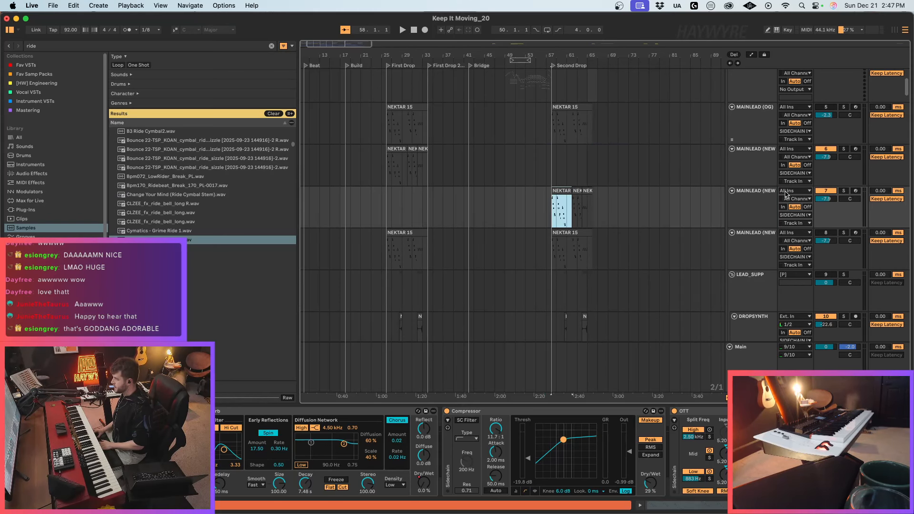
left_click(830, 149)
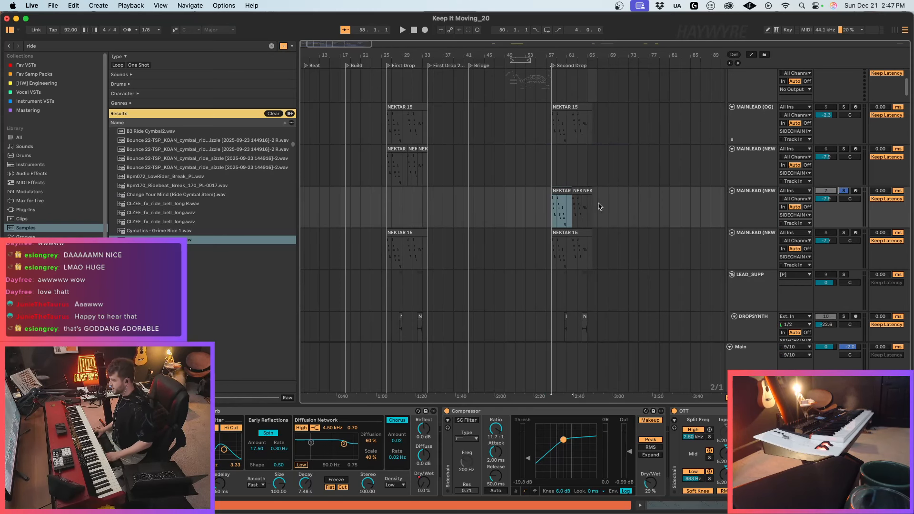
left_click(586, 191, "shift")
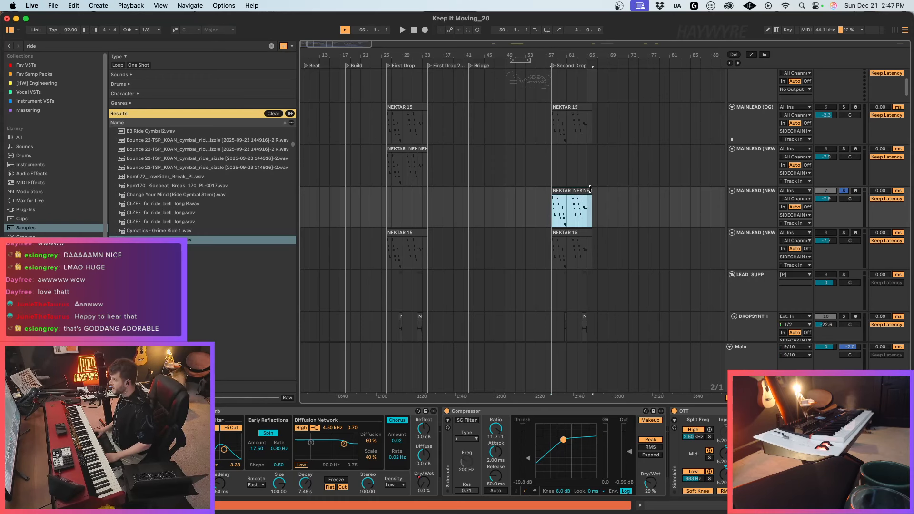
scroll(447, 203, "down", 4)
left_click(426, 201)
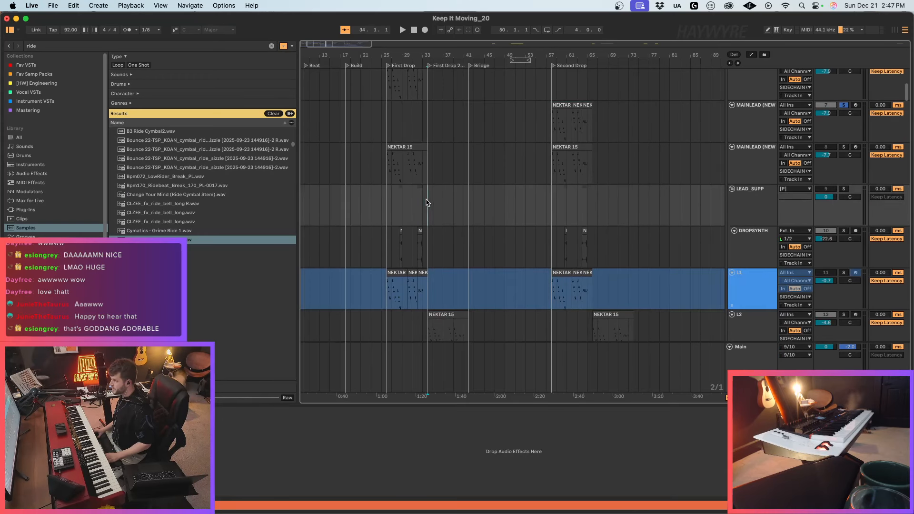
left_click(403, 148)
scroll(851, 157, "up", 4)
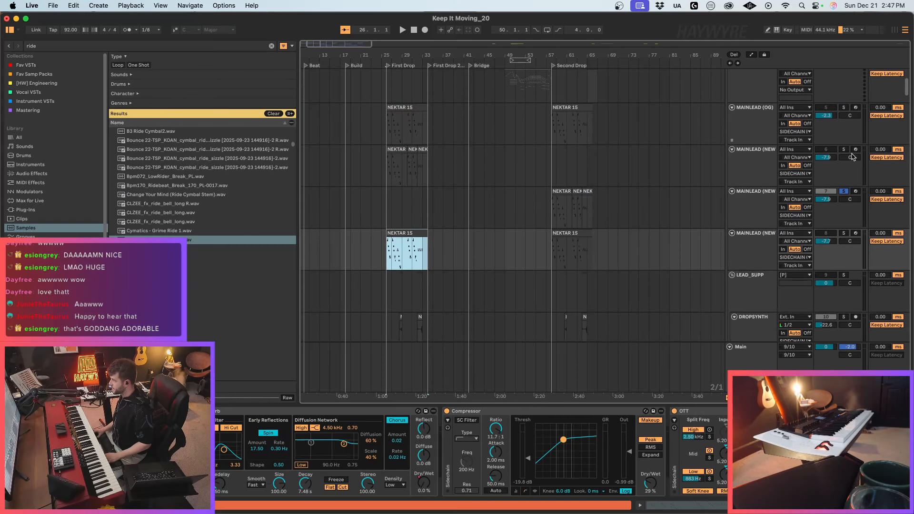
left_click(558, 193)
key("space")
key("space")
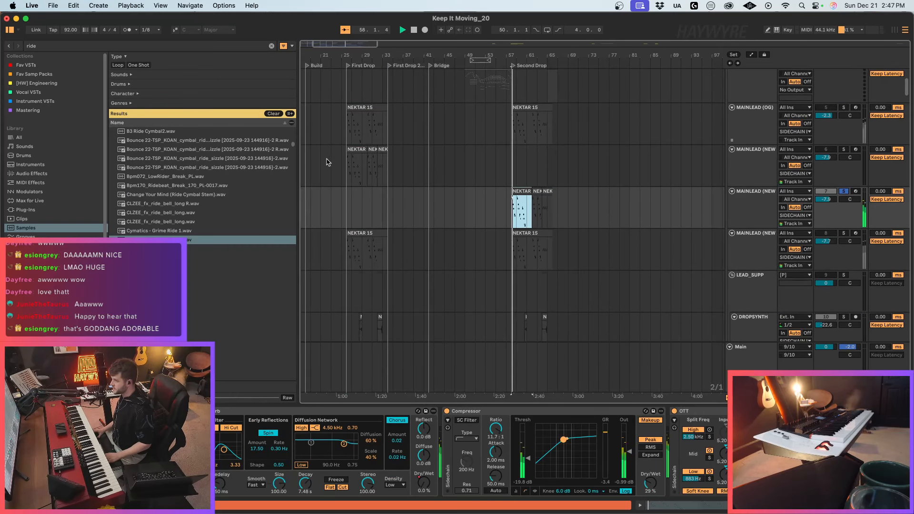
Step: Solo the L2 track and play its NEKTAR 15 clip in the First Drop 2 section for comparison
left_click(356, 150)
scroll(468, 310, "down", 1)
scroll(469, 310, "down", 6)
left_click(405, 266)
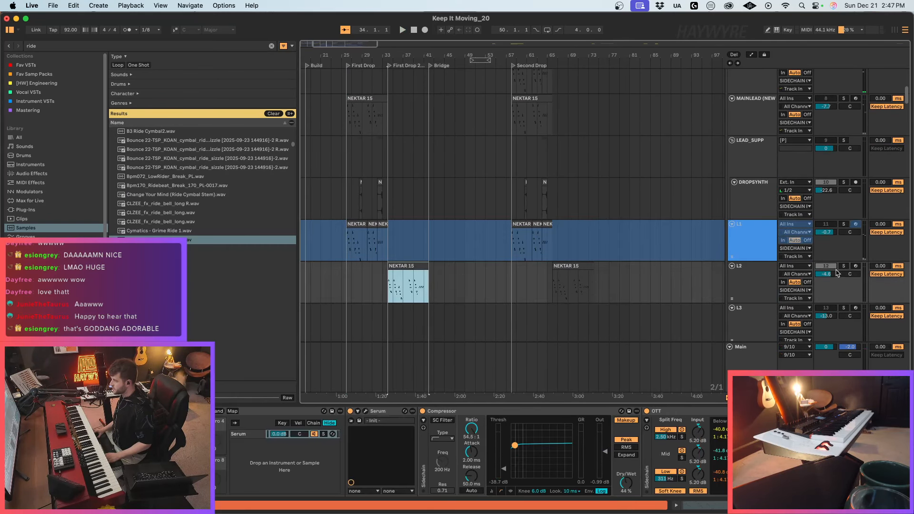
left_click(843, 268)
key("space")
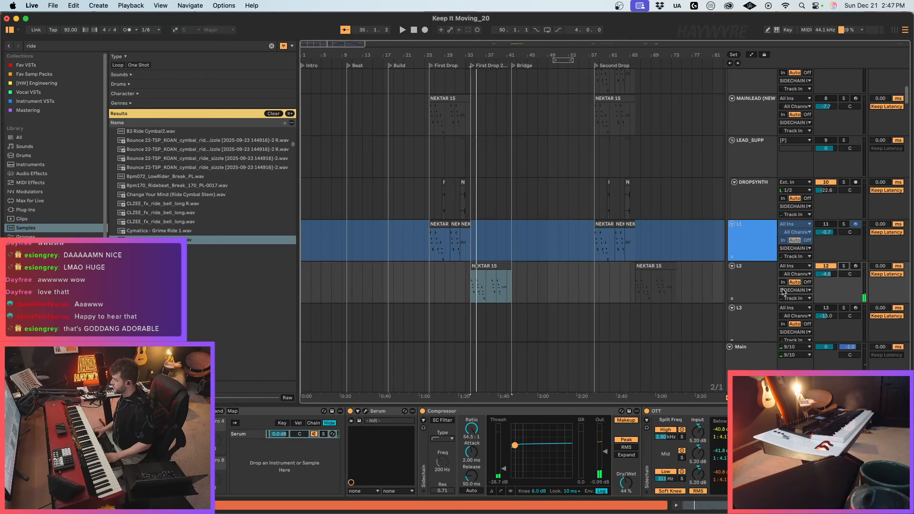
Step: Solo and replay the duplicated MAINLEAD (NEW) track from Second Drop, and open its Serum 2 plug-in window
scroll(626, 179, "up", 5)
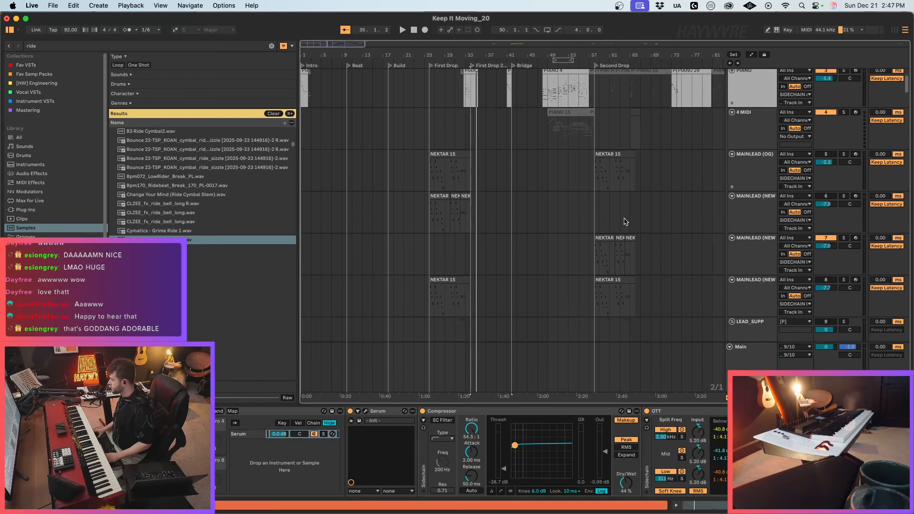
scroll(625, 221, "down", 1)
left_click(597, 236)
key("space")
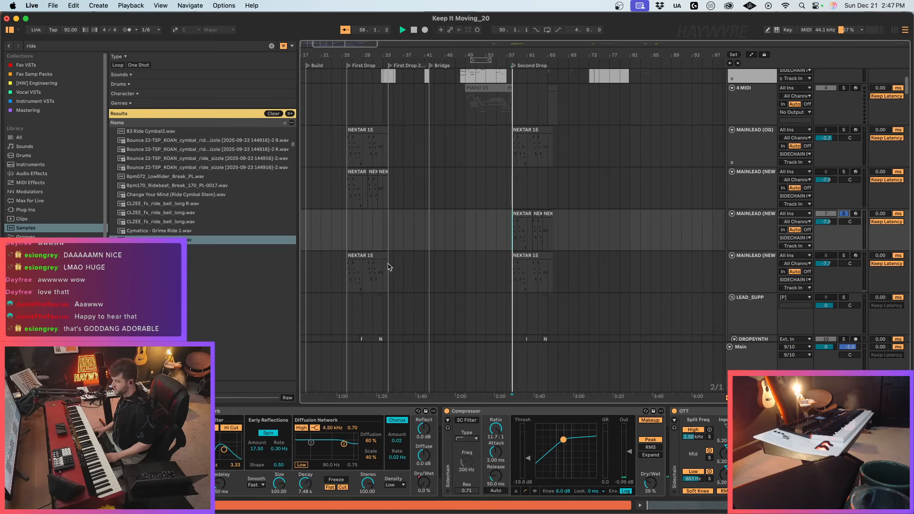
left_click(843, 214)
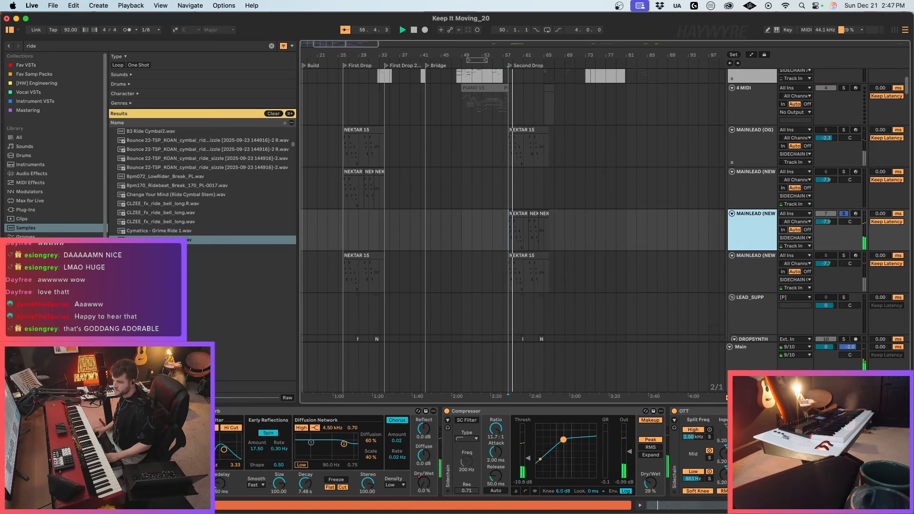
key("alt+super+p")
left_click_drag(509, 114, 537, 103)
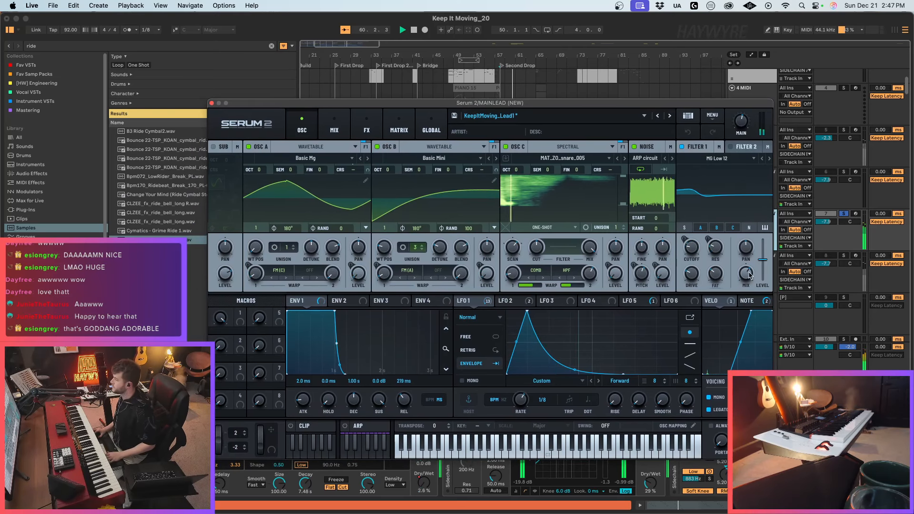
Step: Set the mix of Filter 1 to 70% and check the effects rack of the duplicated lead's Serum 2 patch
left_click_drag(746, 273, 752, 245)
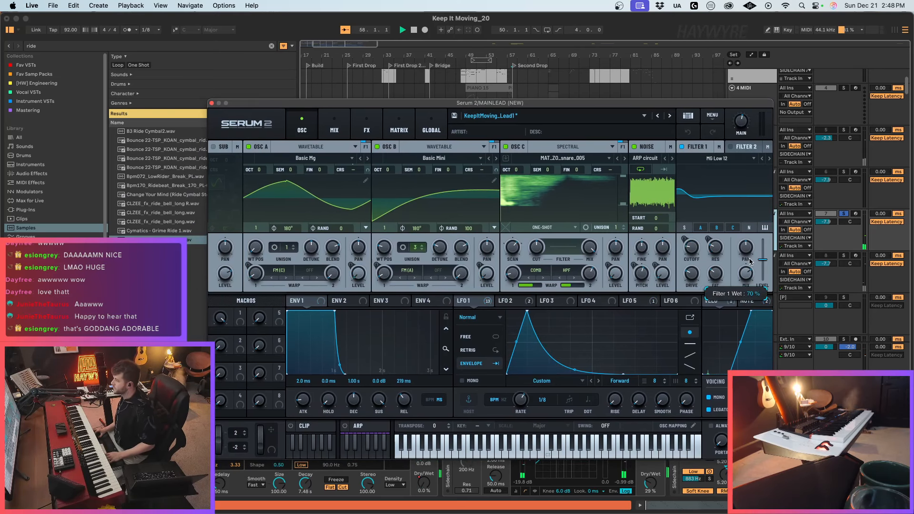
left_click(335, 129)
left_click(379, 134)
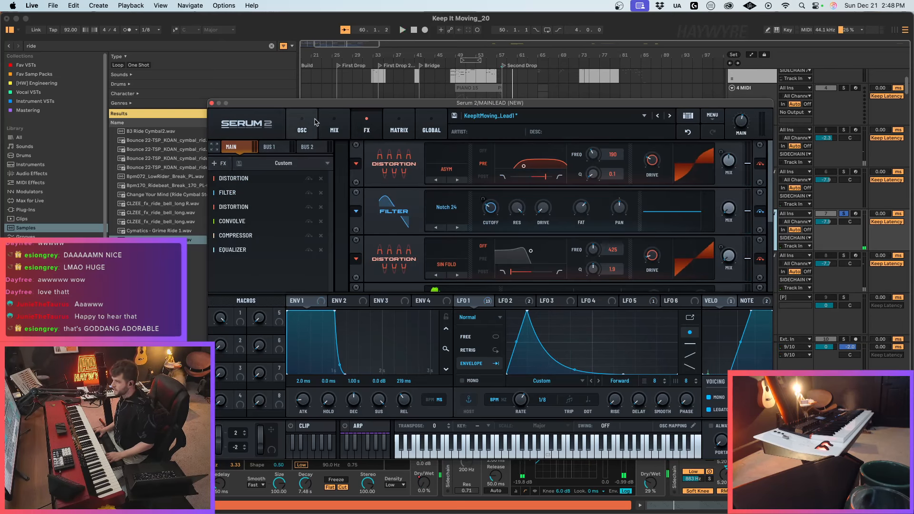
left_click(302, 128)
Step: Set oscillator A's wavetable position to 80, audition it in playback and arm the duplicated MAINLEAD (NEW) track
left_click_drag(253, 238, 283, 209)
key("space")
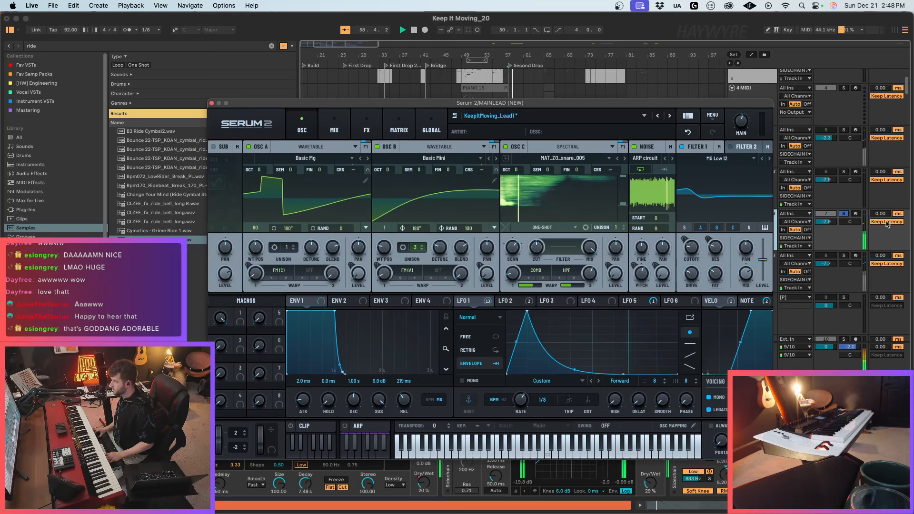
left_click(855, 214)
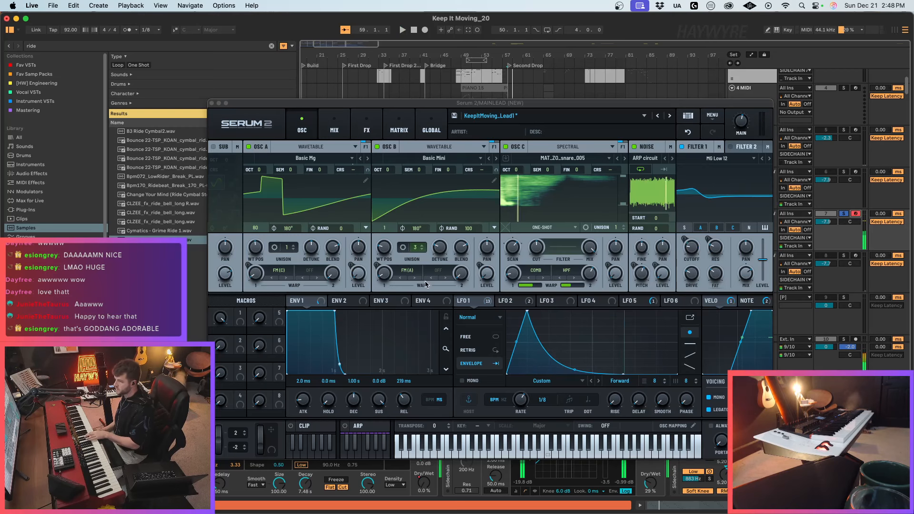
Step: Change oscillator A's warp to an unmodulated AM (B) and set its wavetable position to 28
left_click(257, 281)
right_click(257, 285)
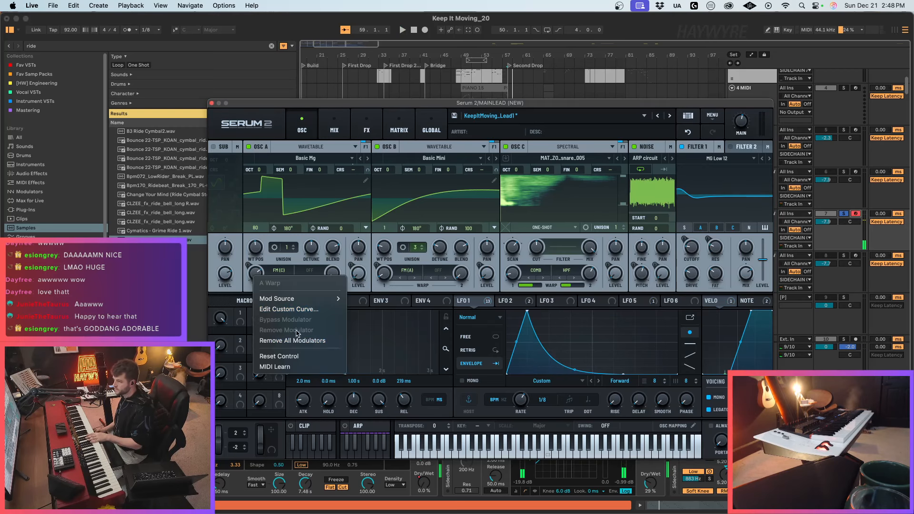
left_click(279, 270)
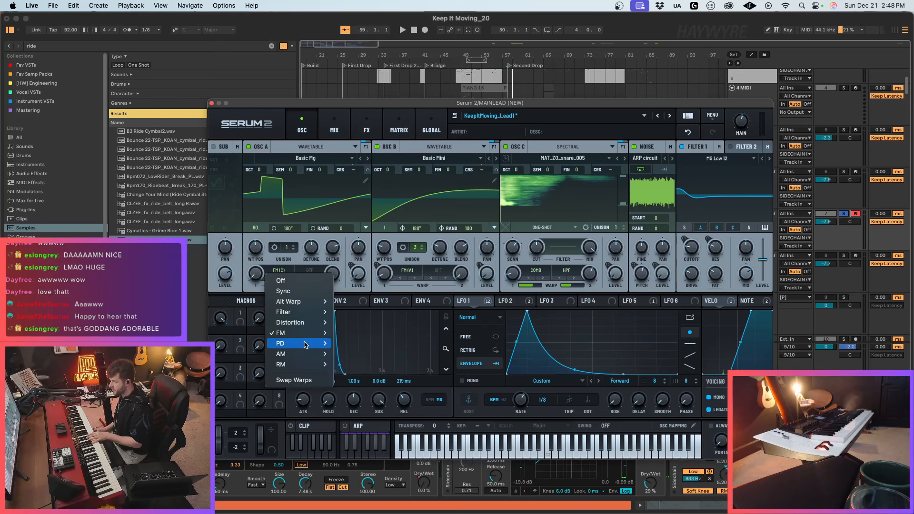
left_click(346, 354)
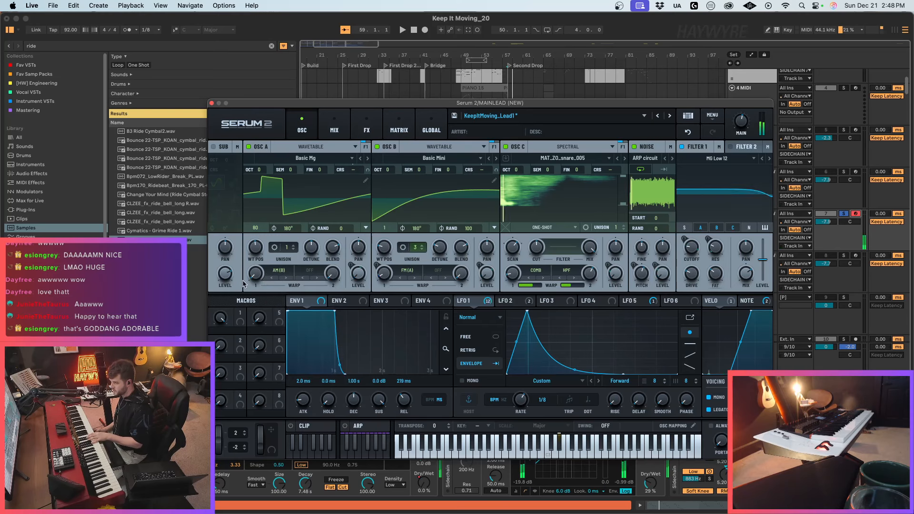
left_click_drag(276, 222, 281, 205)
left_click_drag(255, 247, 257, 272)
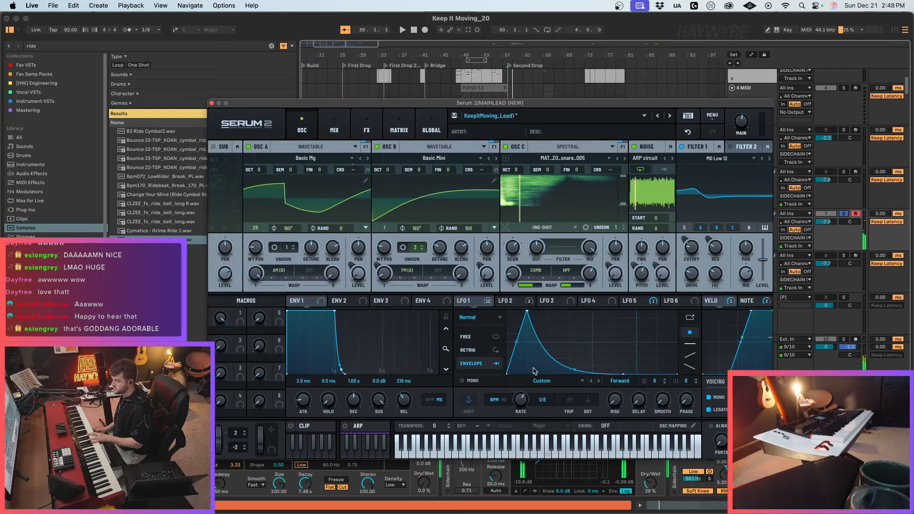
Step: Find an unused LFO and assign LFO 6 to oscillator A's coarse pitch
left_click(506, 301)
left_click(547, 301)
left_click(593, 303)
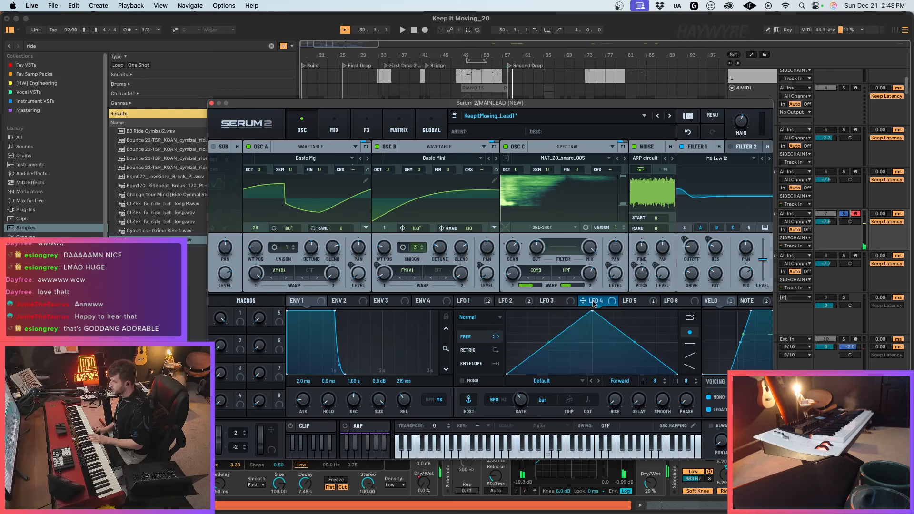
left_click(636, 303)
left_click(604, 305)
left_click(680, 305)
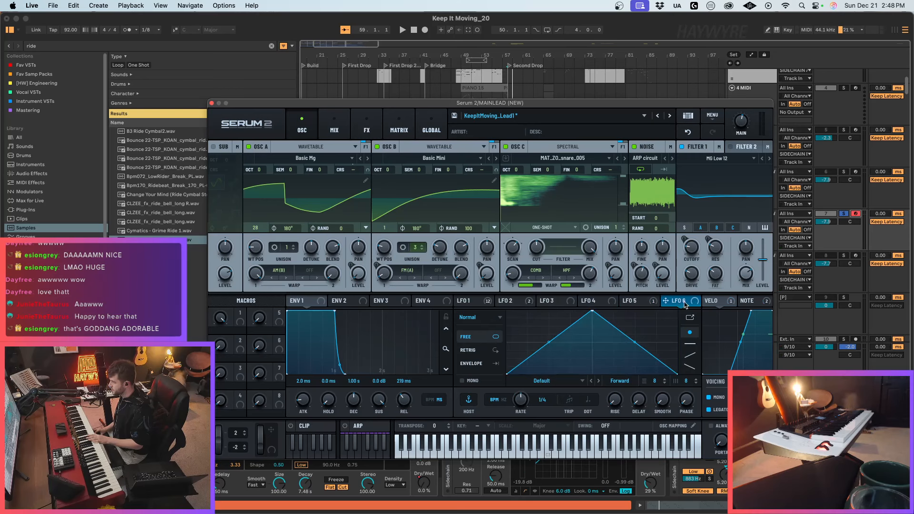
left_click_drag(665, 301, 380, 183)
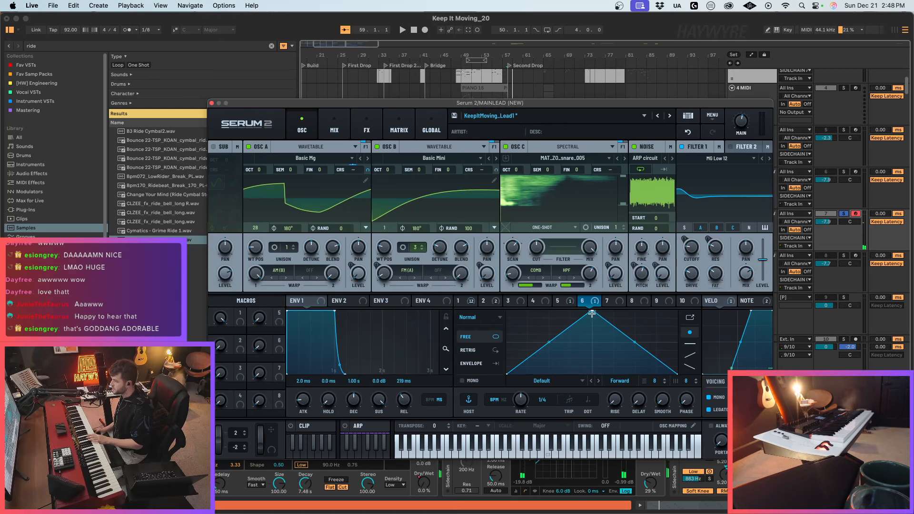
Step: Reshape LFO 6 into a square wave, high in the first half and low in the second, at a 1/32 rate
left_click_drag(591, 313, 591, 317)
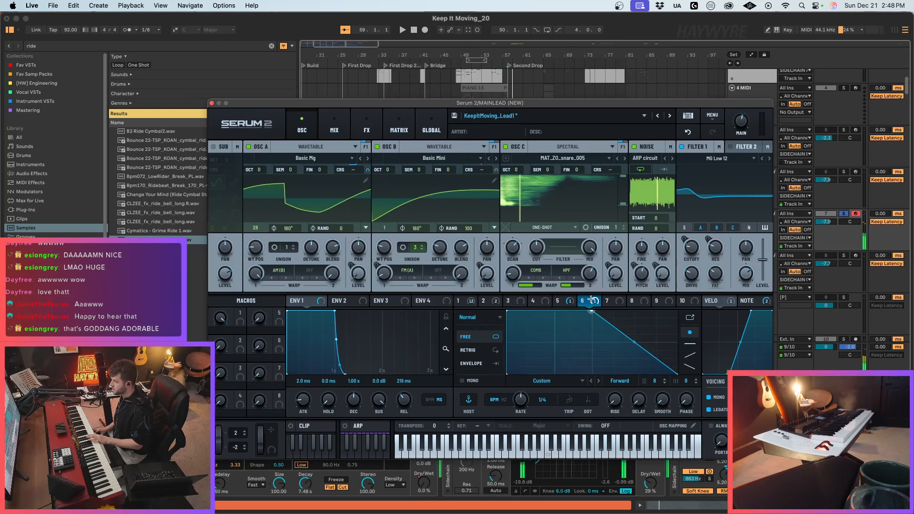
double_click(601, 366)
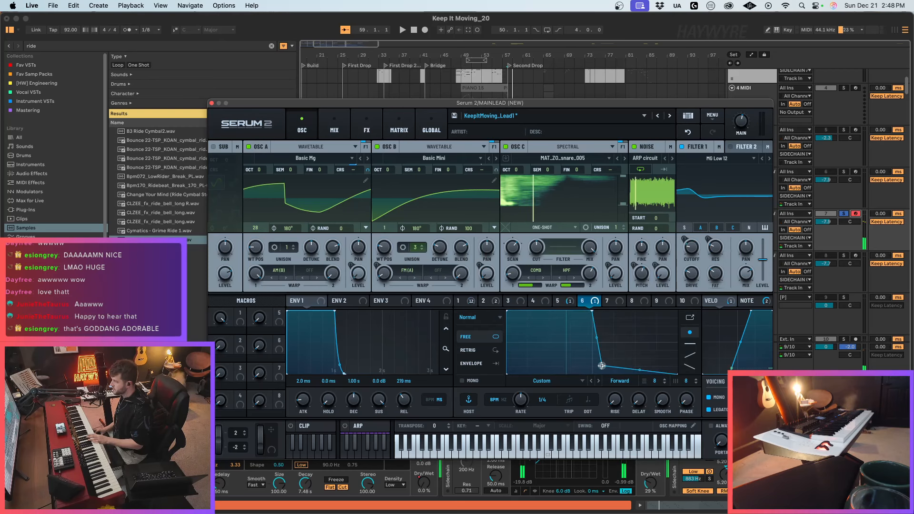
left_click_drag(601, 365, 589, 376)
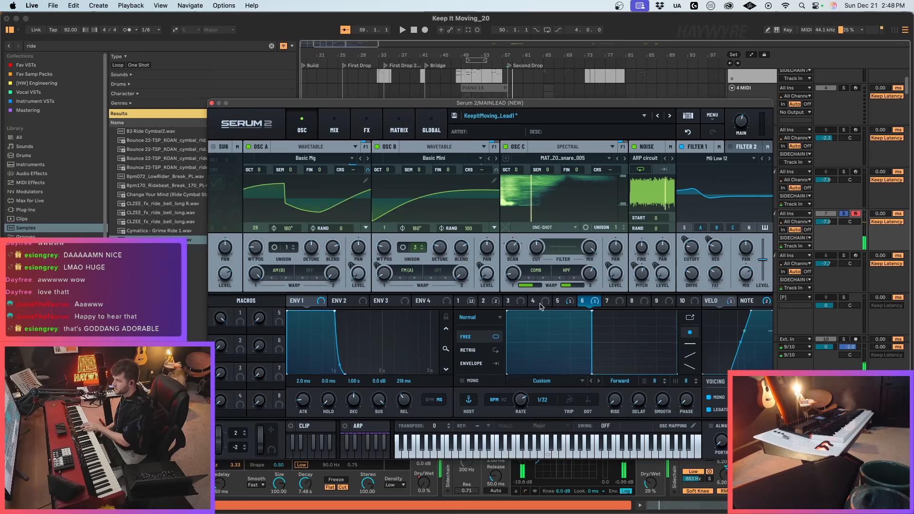
Step: Assign LFO 6 to the coarse pitch of oscillators B and C and check the routings in the modulation matrix
left_click_drag(587, 306, 485, 173)
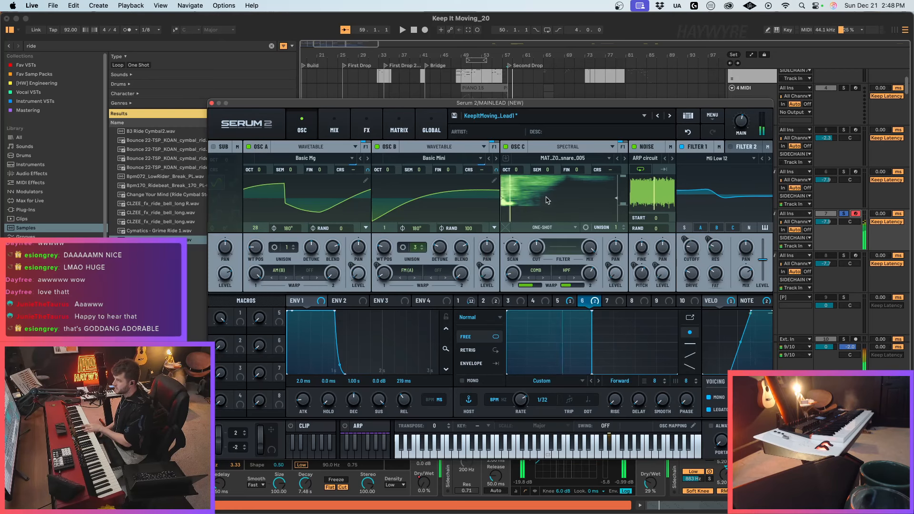
left_click_drag(582, 303, 613, 174)
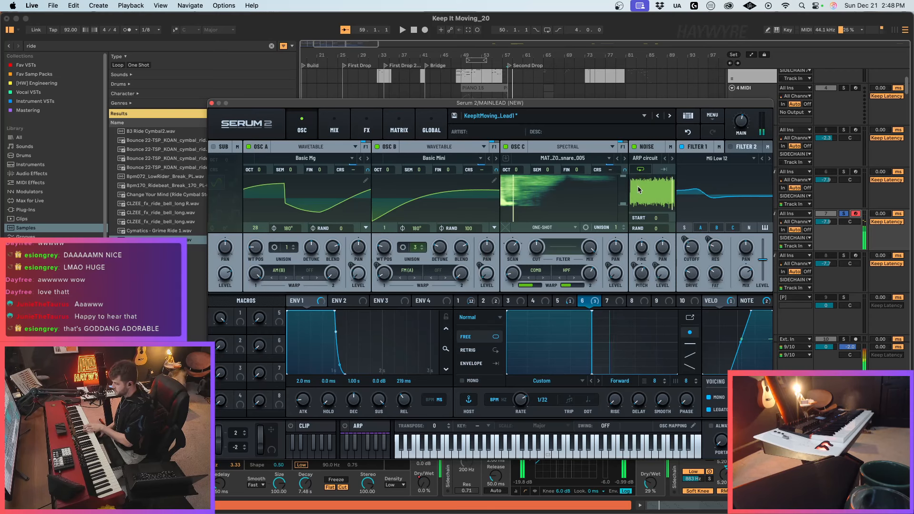
left_click(393, 119)
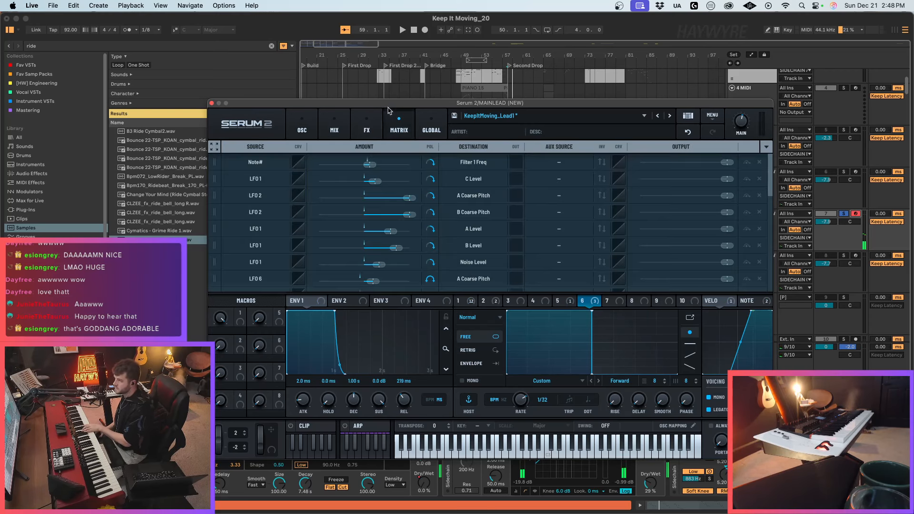
left_click(370, 122)
left_click(396, 126)
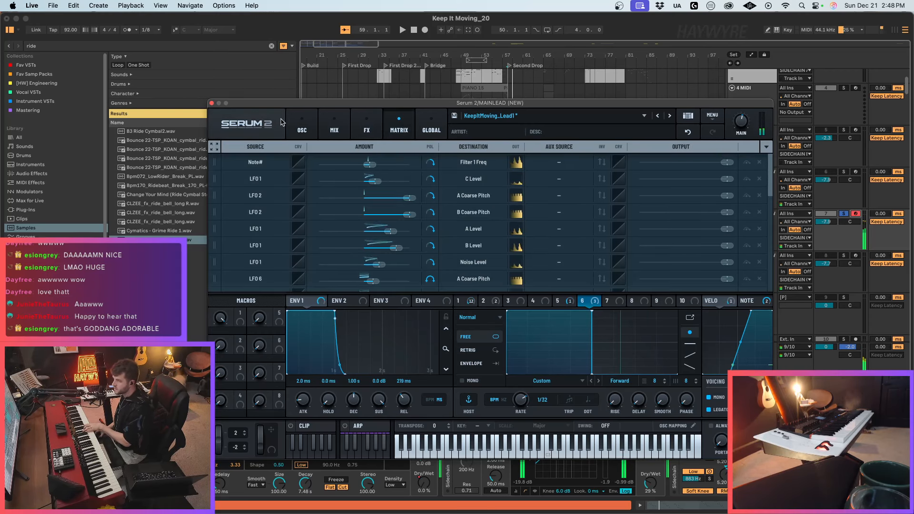
left_click(303, 125)
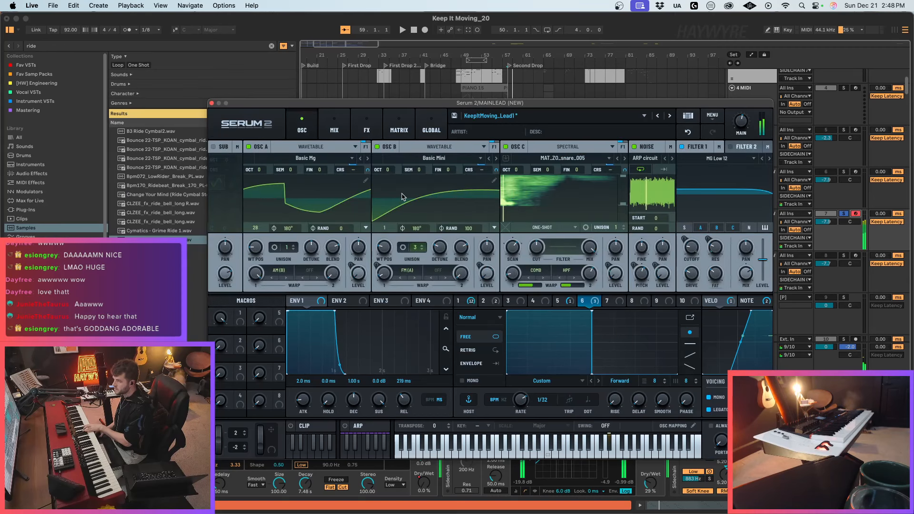
Step: Play the Second Drop lead, unsolo the duplicated MAINLEAD (NEW) track and replay it with the full mix
key("space")
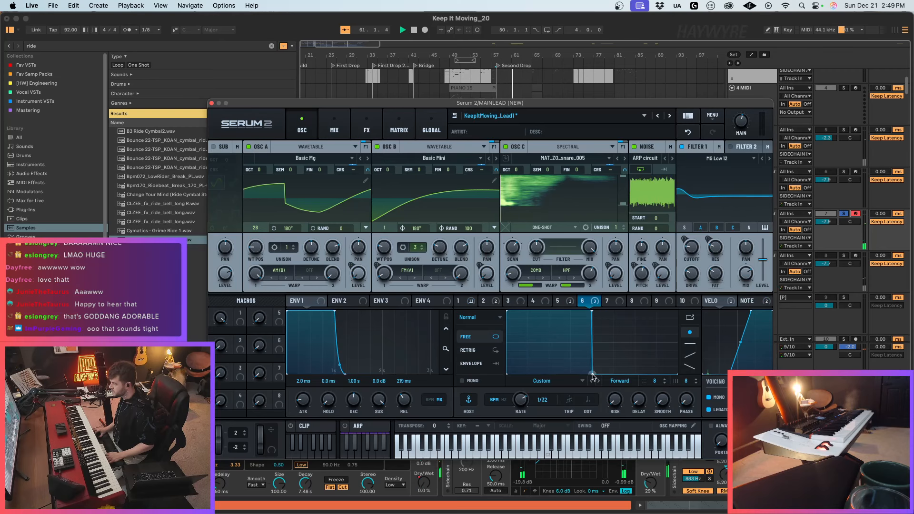
left_click(843, 214)
key("space")
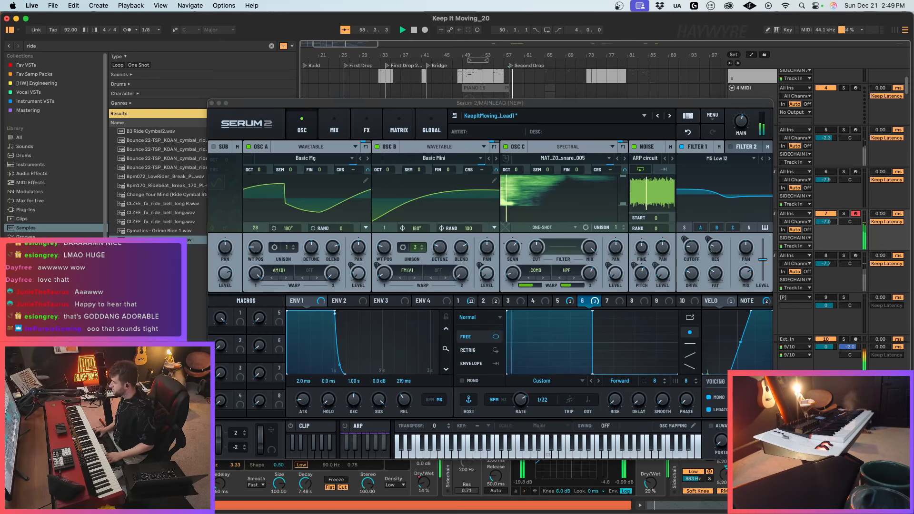
Step: Review the patch's oscillators and effects rack while the Second Drop plays, and stop playback
left_click(367, 128)
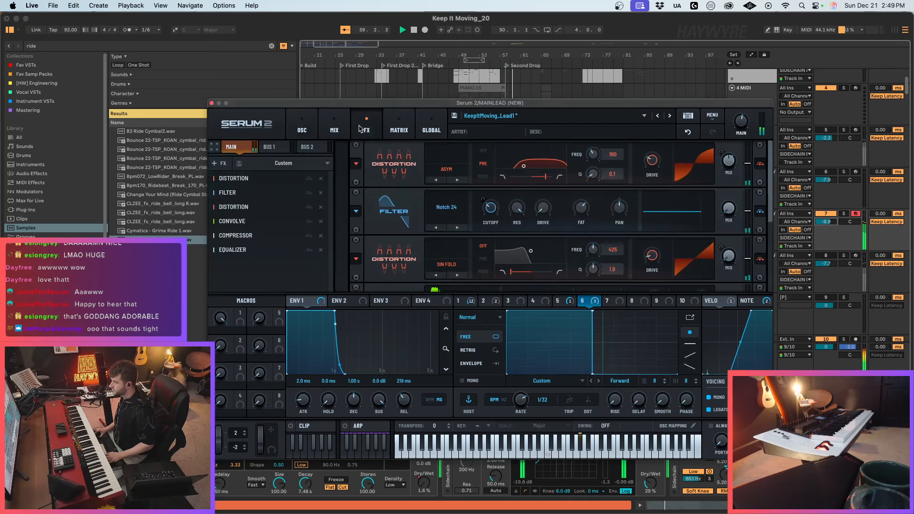
left_click(302, 127)
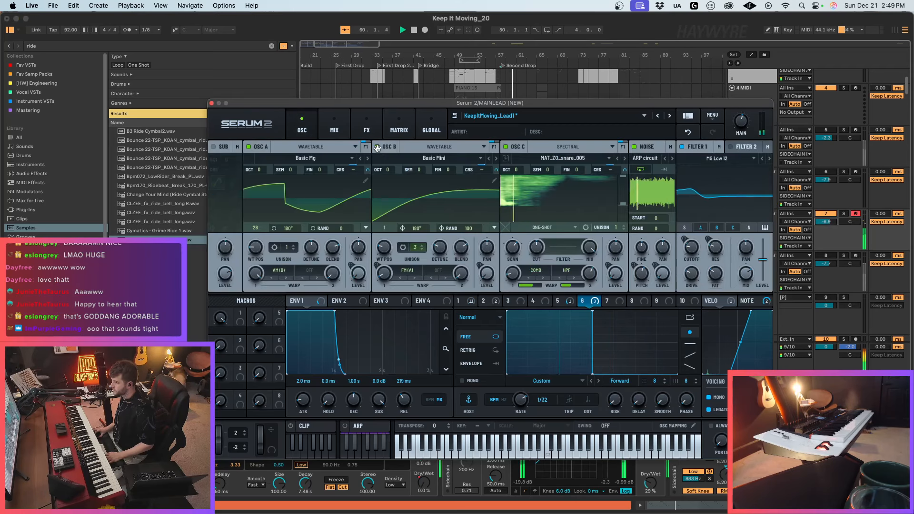
left_click(426, 128)
left_click(371, 128)
left_click(389, 127)
left_click(374, 128)
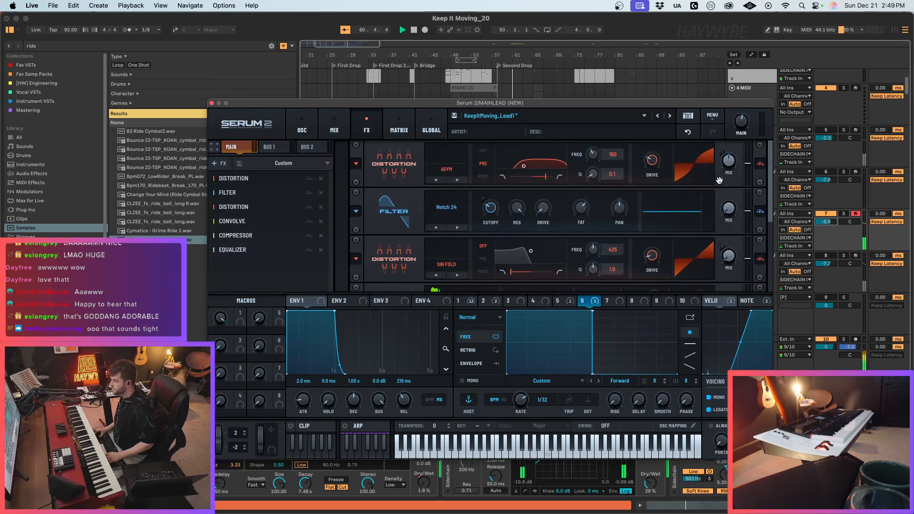
key("space")
left_click_drag(769, 164, 769, 172)
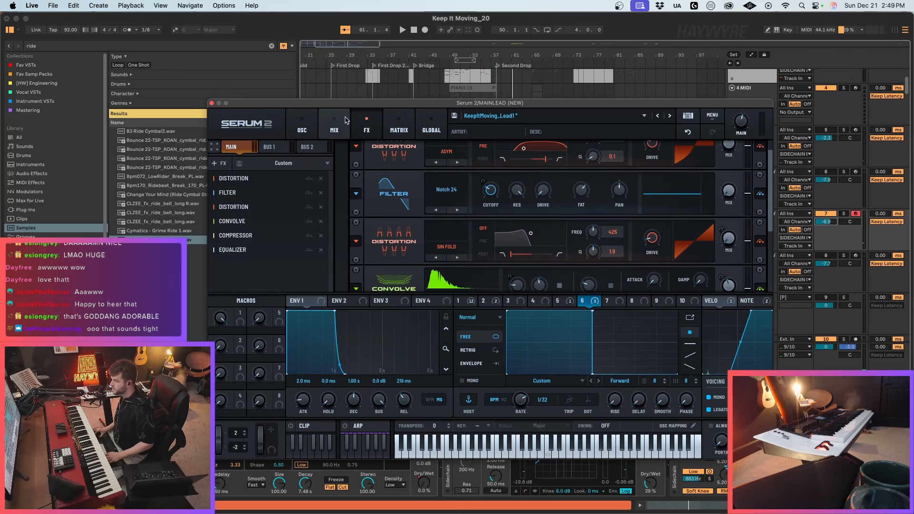
Step: Remove the LFO 6 modulation from the coarse pitch of oscillators B, C and A
left_click(398, 117)
scroll(473, 199, "down", 5)
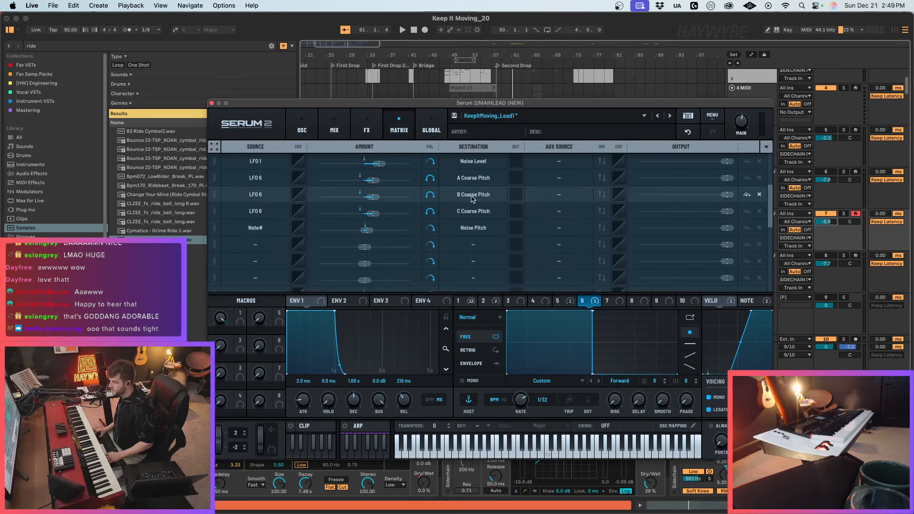
left_click(263, 194)
left_click(254, 208)
left_click(262, 212)
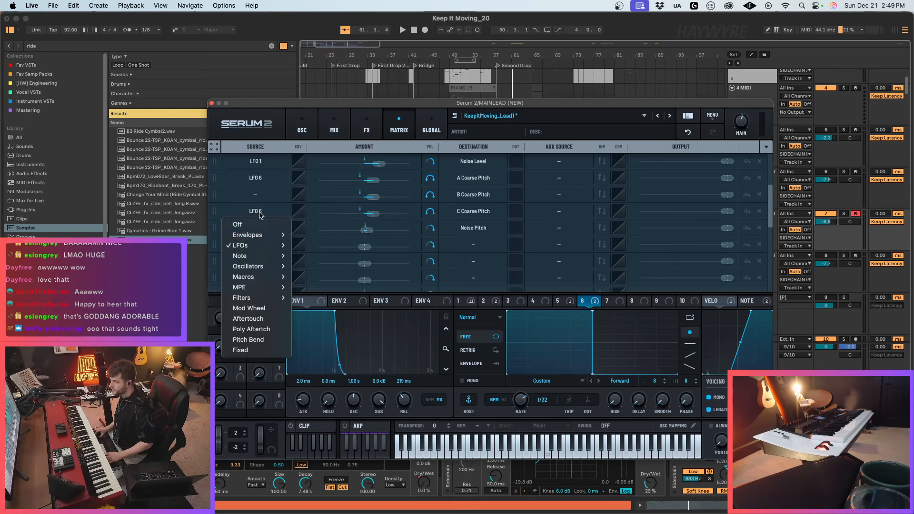
left_click(265, 226)
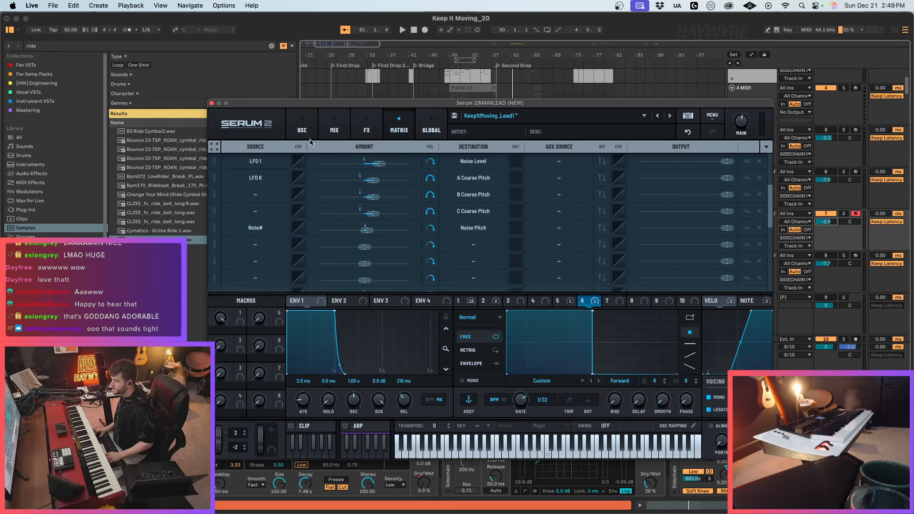
left_click(302, 124)
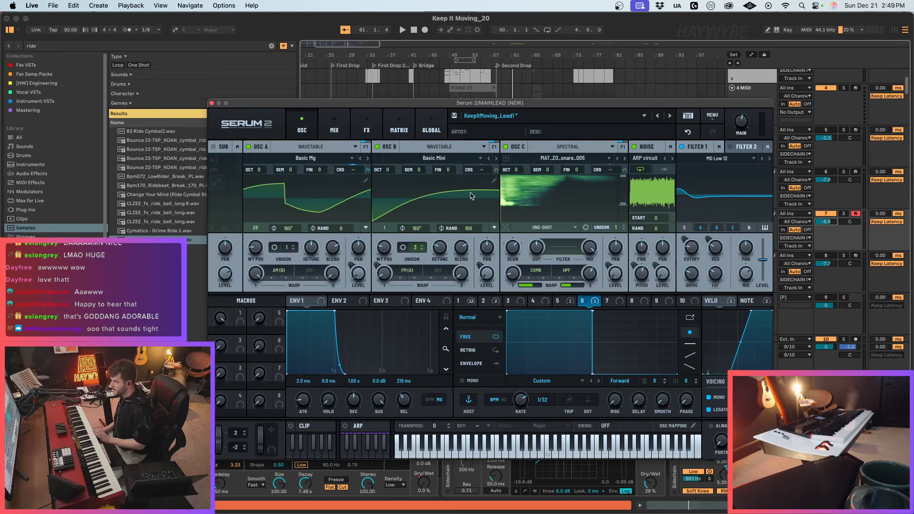
right_click(363, 174)
left_click(386, 206)
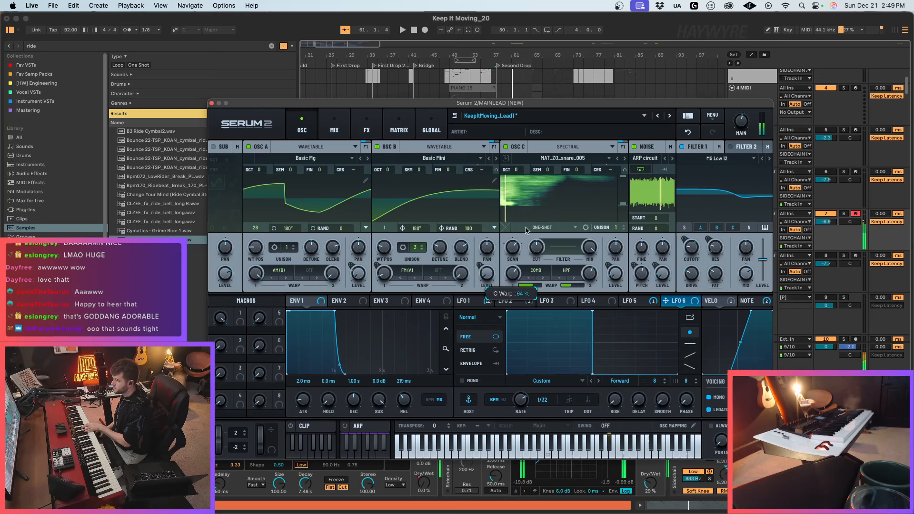
Step: Change the filter type in the effects rack from Notch 24 to the S2 filter Diffusor
left_click(366, 128)
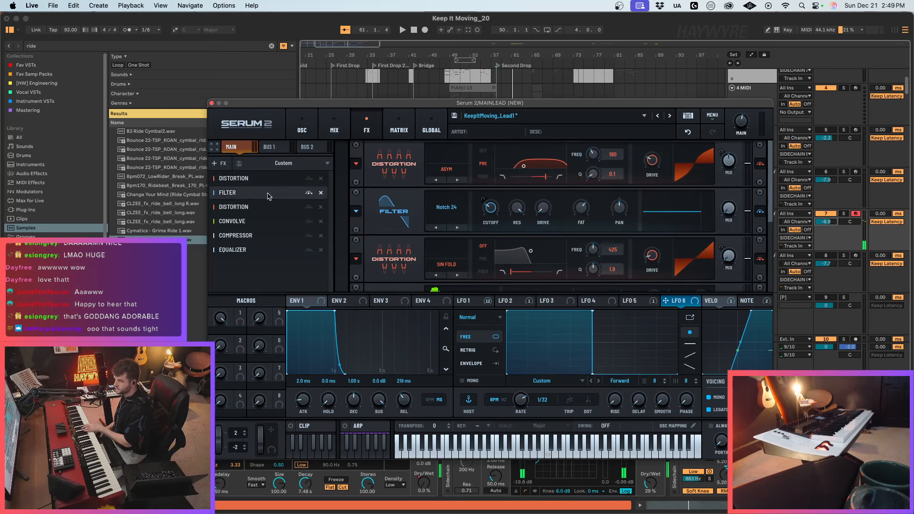
left_click(220, 163)
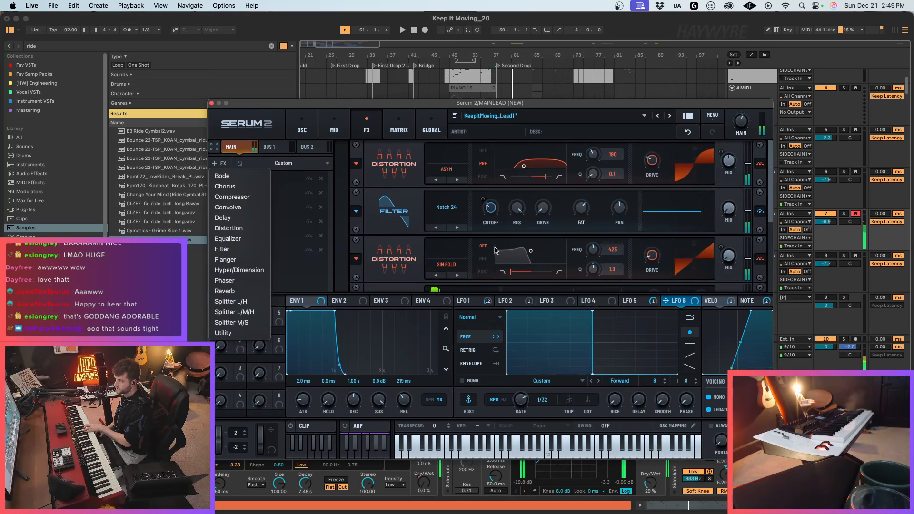
left_click(456, 212)
left_click(436, 207)
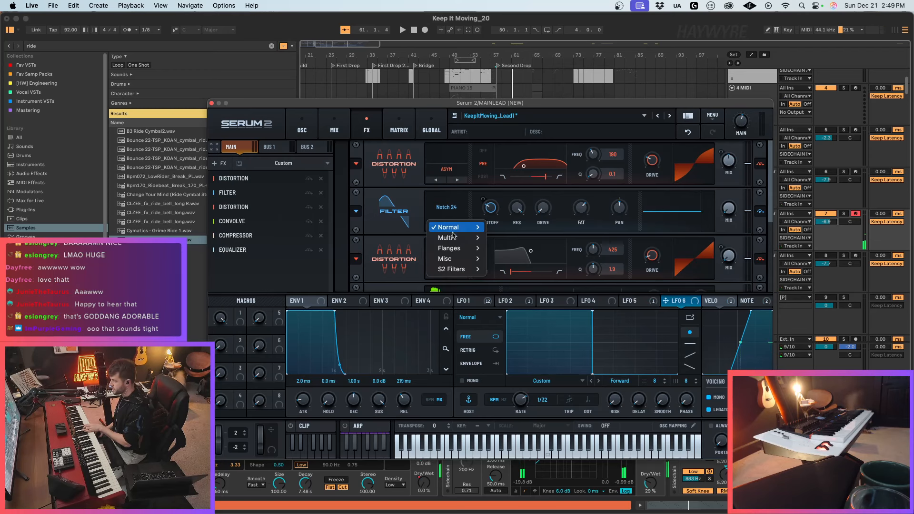
mouse_move(453, 269)
left_click(505, 290)
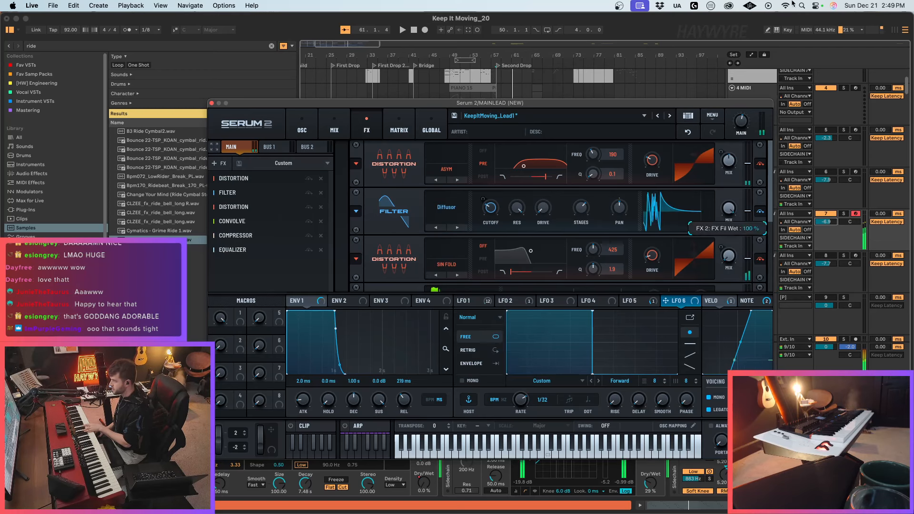
mouse_move(488, 212)
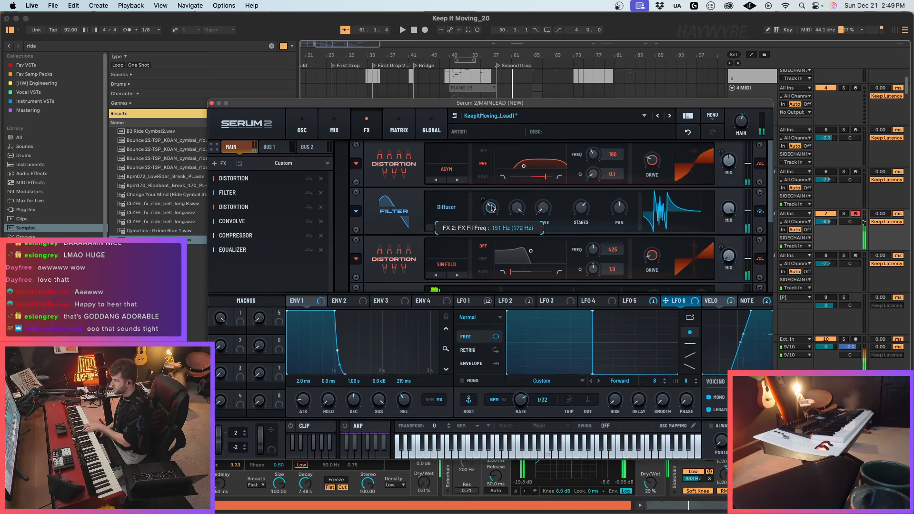
Step: Assign LFO 4 to modulate the cutoff of the Diffusor filter in the effects rack
mouse_move(525, 219)
left_mouse_down()
mouse_move(506, 233)
mouse_move(496, 212)
mouse_move(525, 215)
left_mouse_up()
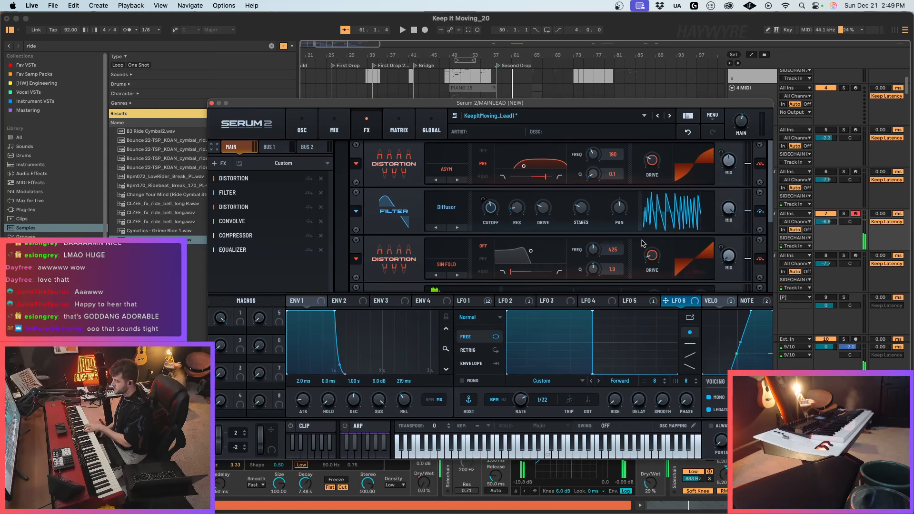
left_click(476, 301)
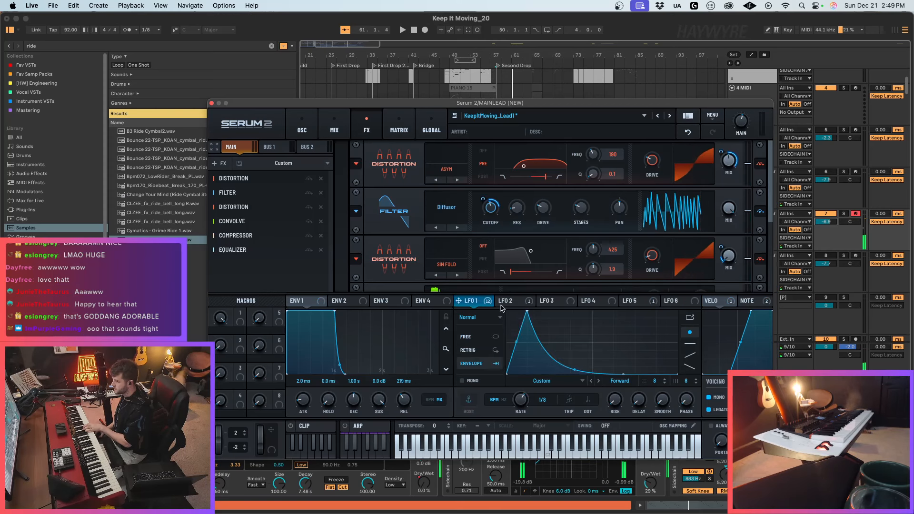
right_click(497, 222)
left_click(509, 300)
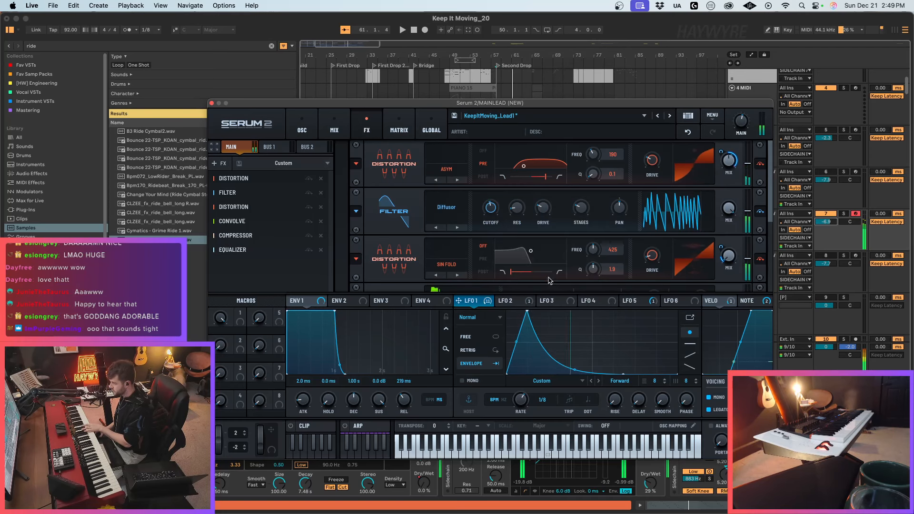
scroll(550, 280, "down", 1)
left_click(604, 305)
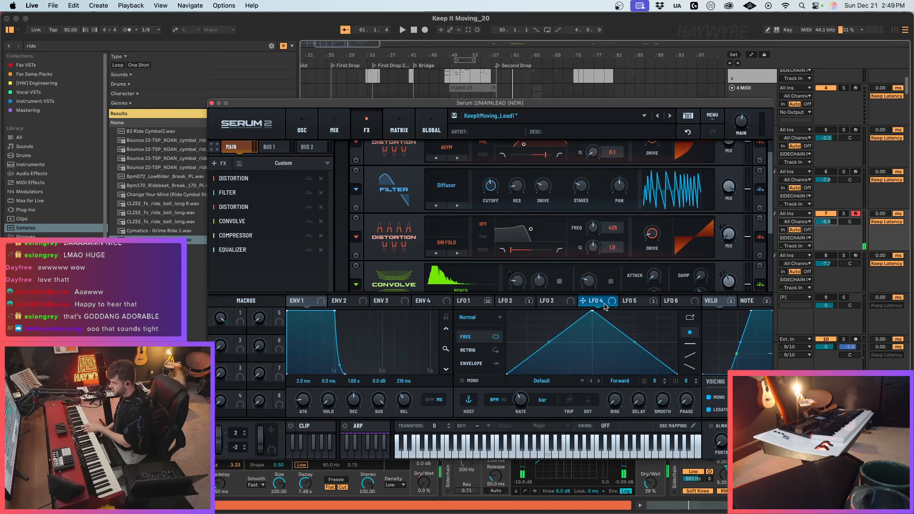
left_click_drag(605, 305, 500, 189)
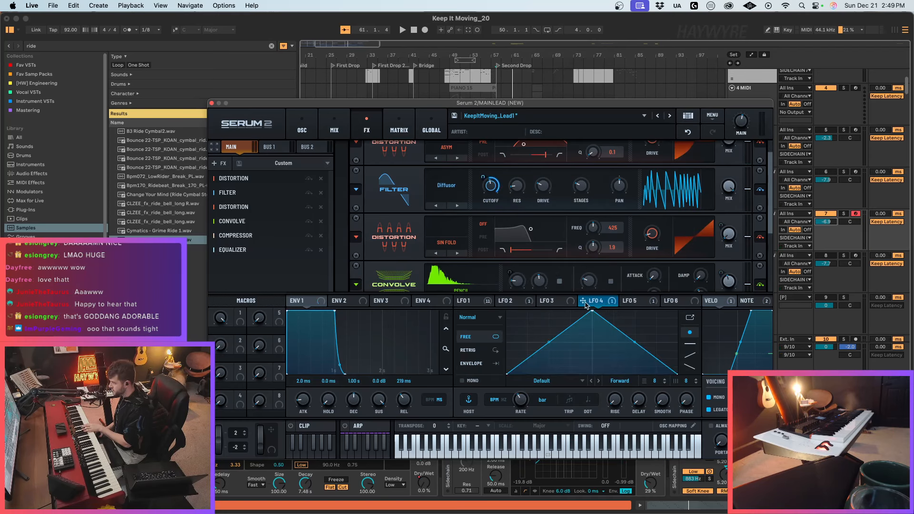
Step: Reshape LFO 4 into a steep decay starting at full level, in Envelope mode with a 1/4 rate
left_click_drag(591, 312, 521, 311)
double_click(543, 349)
left_click_drag(543, 348, 551, 374)
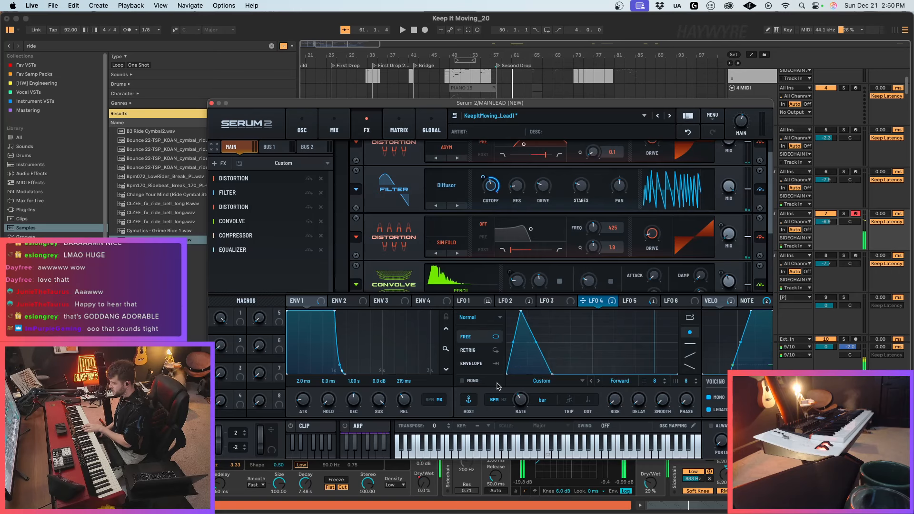
left_click(481, 364)
left_click_drag(522, 402, 506, 311)
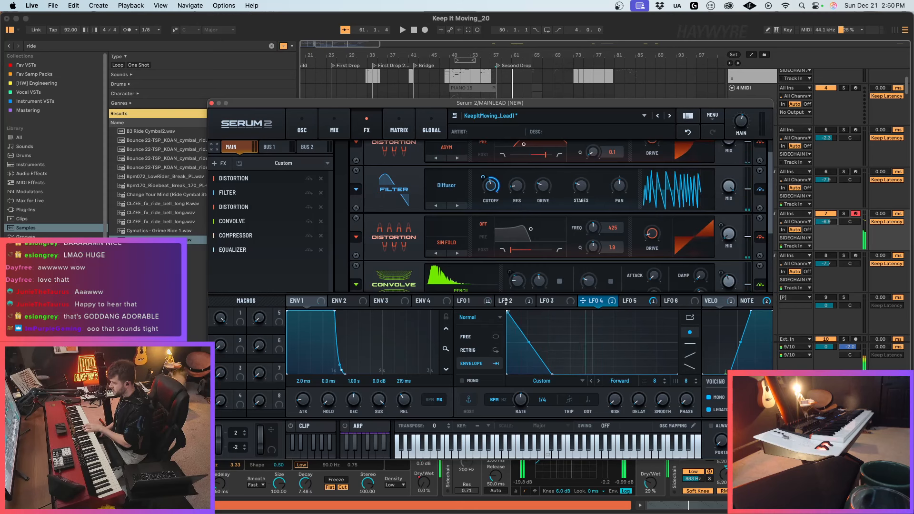
left_click_drag(527, 341, 523, 360)
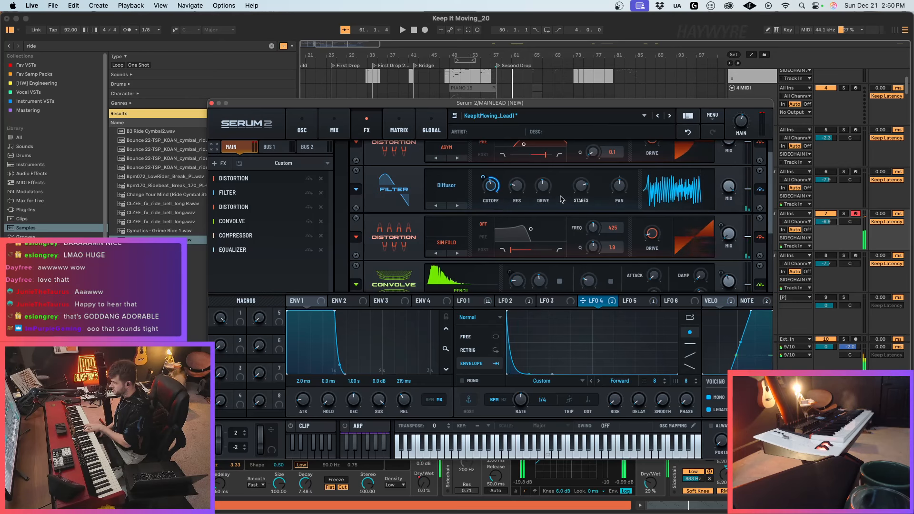
Step: Adjust the Diffusor cutoff and shorten the LFO 4 decay while playing the Second Drop lead with its track volume at -6.2 dB
left_click_drag(491, 188, 493, 194)
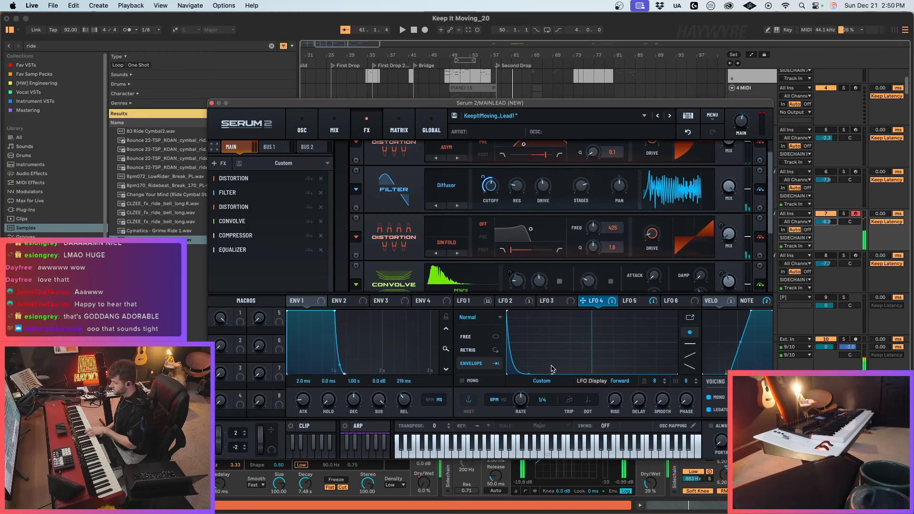
left_click(826, 223)
key("space")
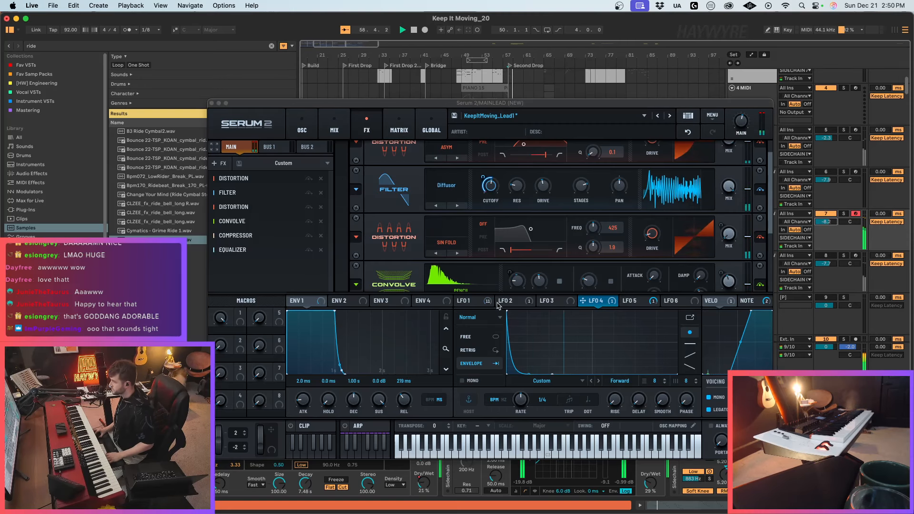
left_click_drag(552, 374, 520, 390)
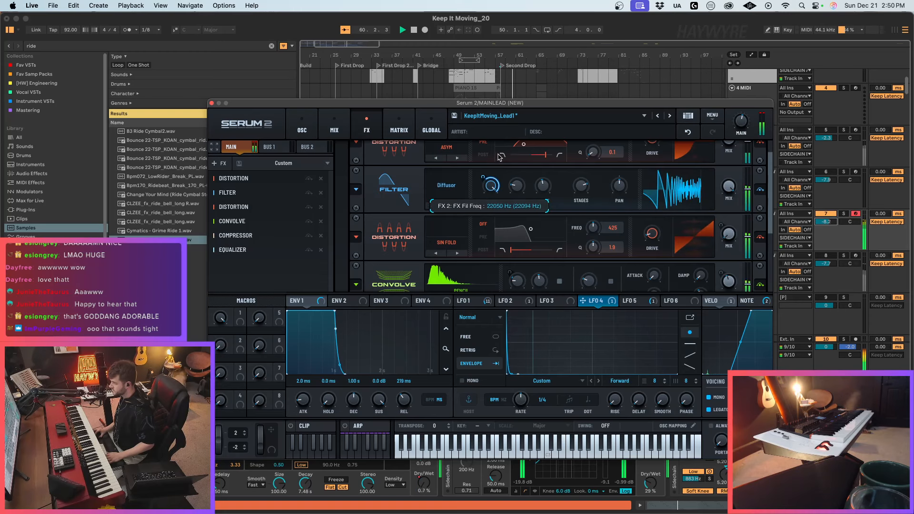
Step: Remove the LFO 4 modulation from the Diffusor cutoff and audition the lead with the Convolve effect bypassed
right_click(493, 193)
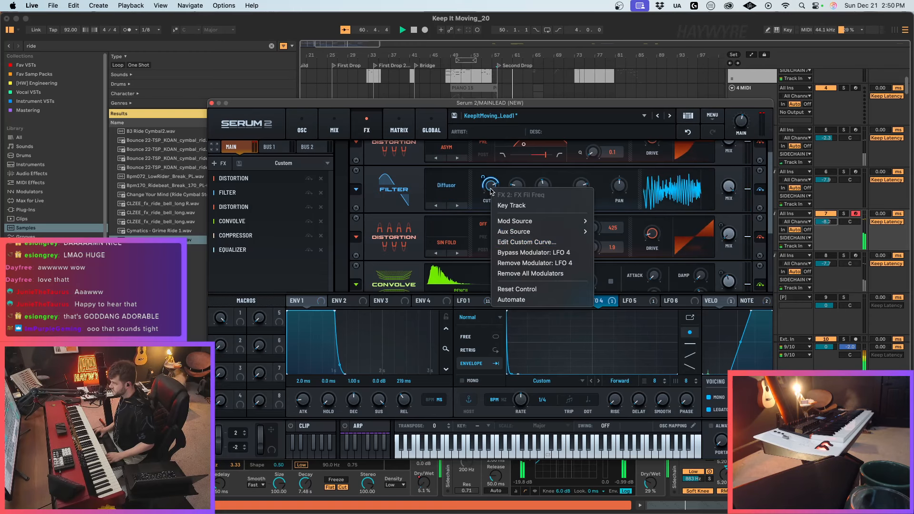
left_click(509, 270)
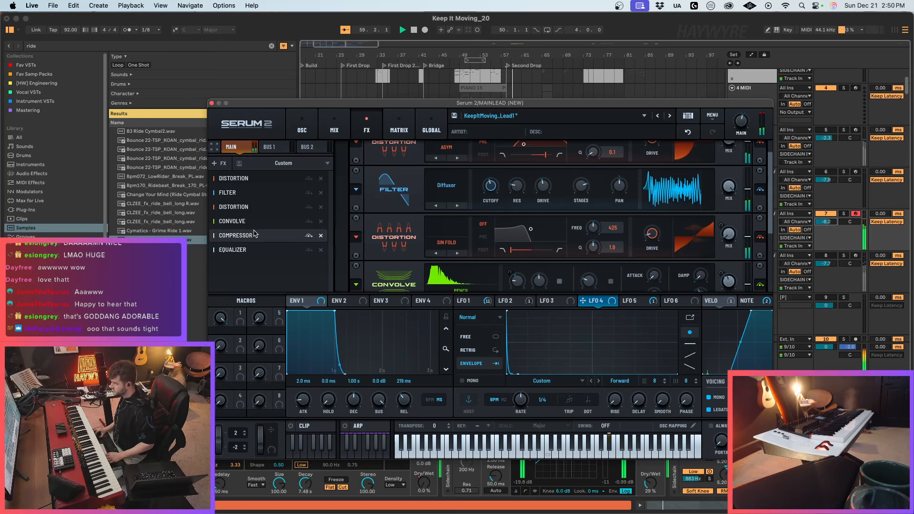
left_click(309, 222)
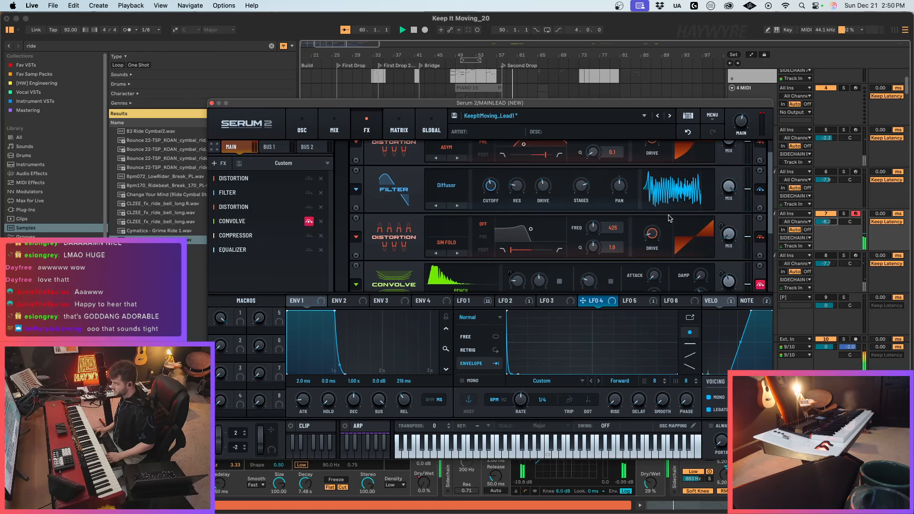
scroll(761, 199, "down", 3)
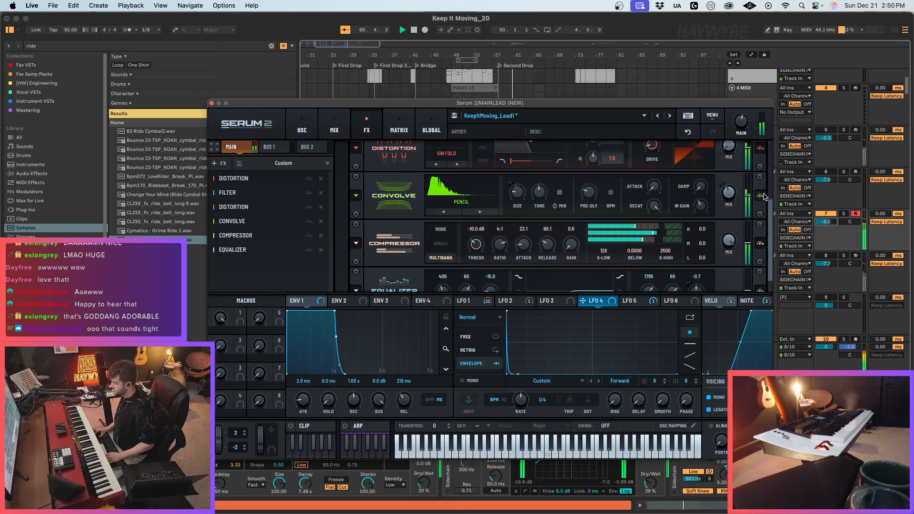
Step: Show the oscillators, lower the Second Drop lead track's volume to -11.4 dB and solo it
left_click(307, 123)
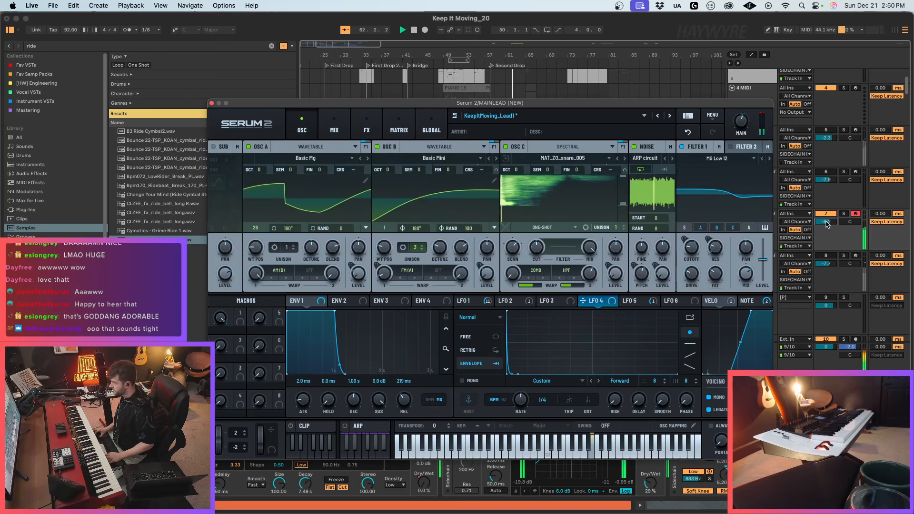
left_click_drag(827, 224, 828, 228)
key("s")
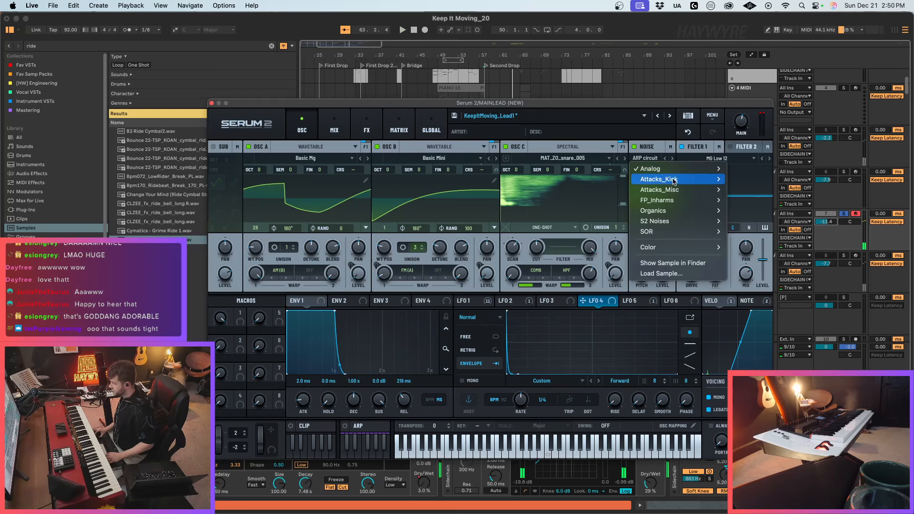
Step: Load kick sample 17 from Attacks_Kick into the noise oscillator and change oscillator A's first warp to FM (Noise)
mouse_move(666, 179)
left_click(772, 189)
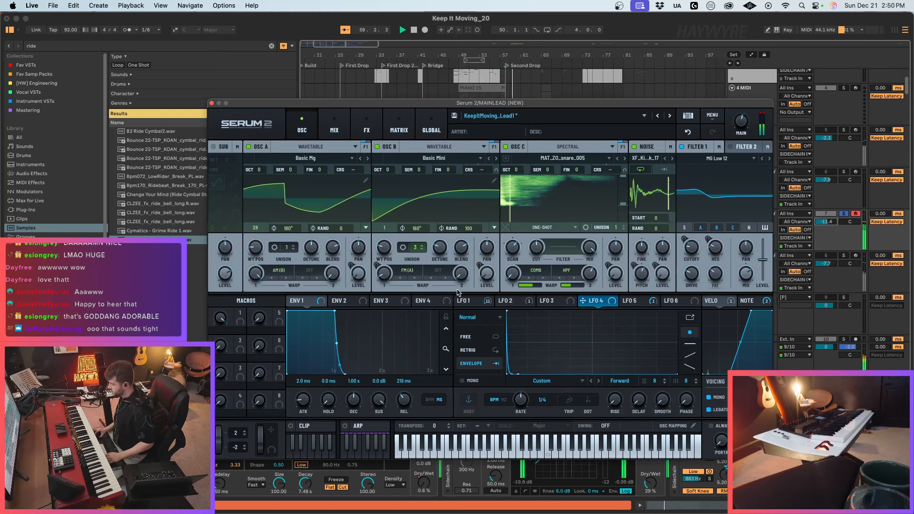
left_click(275, 271)
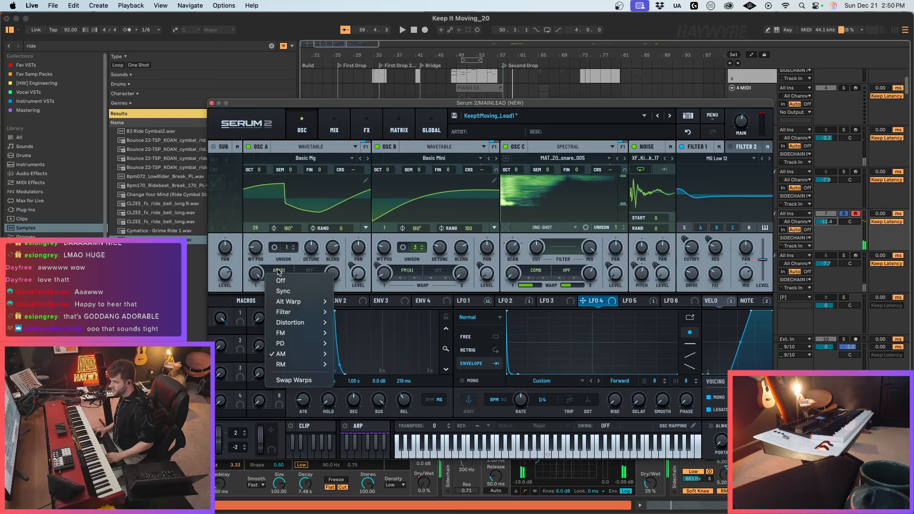
mouse_move(295, 333)
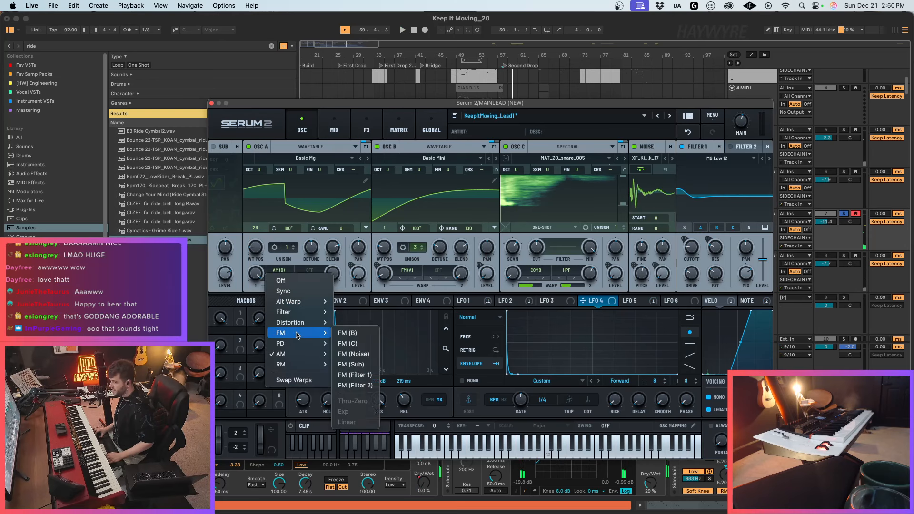
left_click(353, 354)
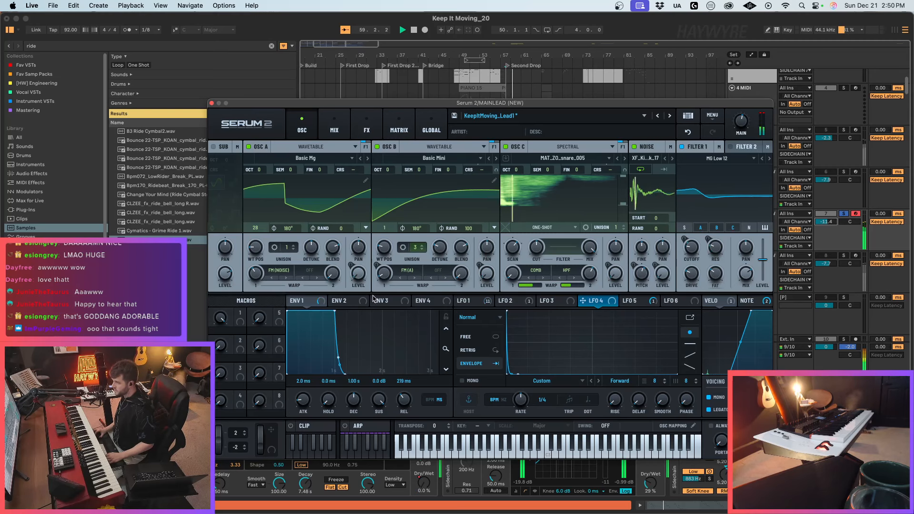
Step: Set oscillator B's octave to -1 and oscillator A's FM (Noise) warp amount to about 43%
left_click_drag(387, 170, 391, 183)
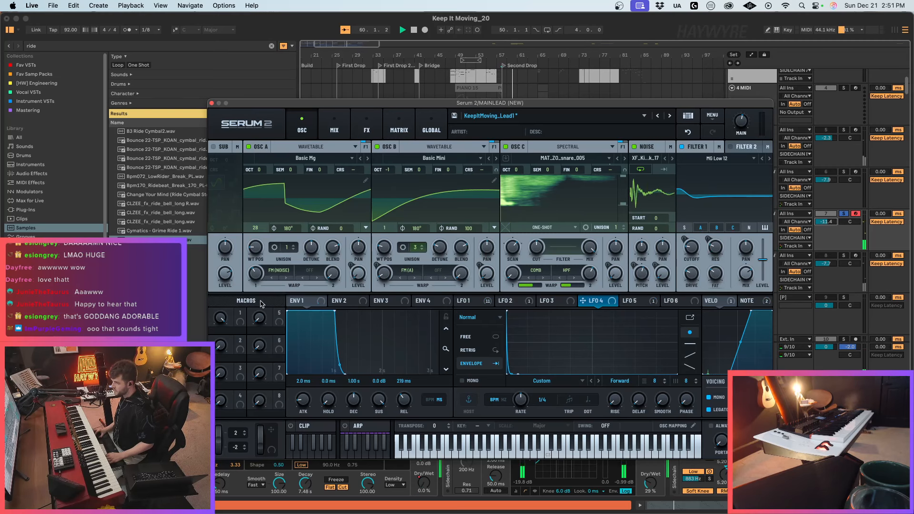
left_click_drag(256, 273, 270, 267)
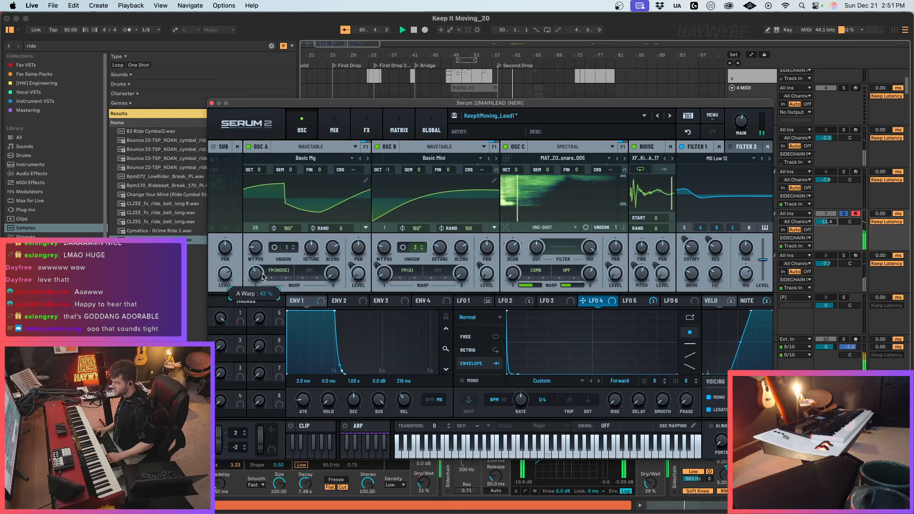
Step: Unsolo the Second Drop lead at a volume of -10.8 dB and set oscillator B's octave to 0
left_click(843, 214)
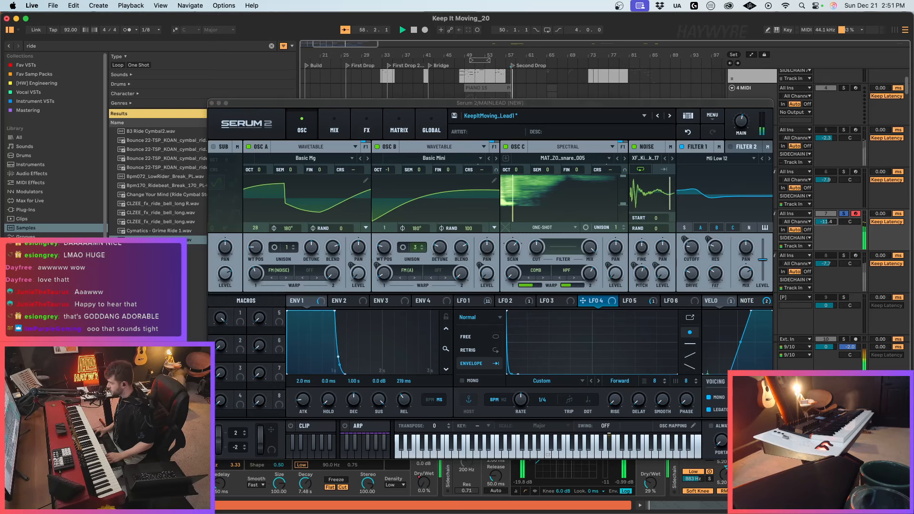
left_click(843, 213)
left_click_drag(826, 222, 826, 219)
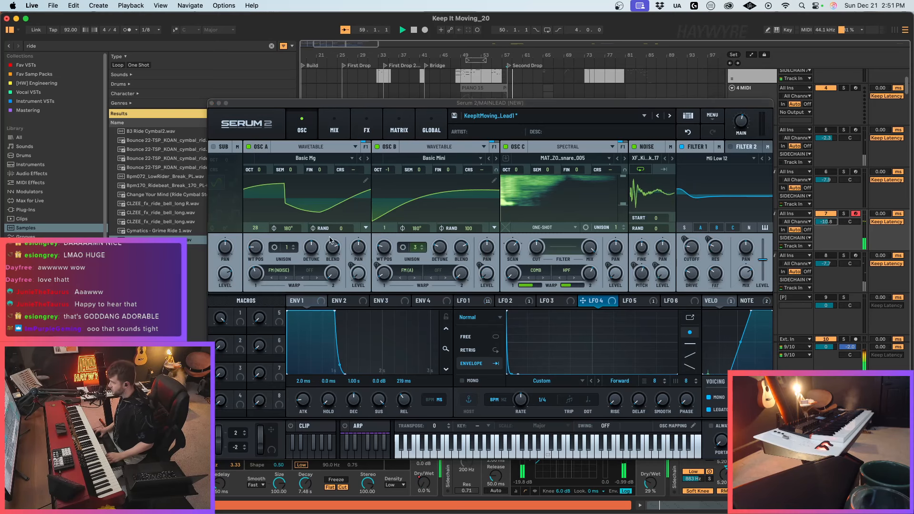
left_click_drag(391, 170, 394, 166)
Step: Uncover the arrangement, solo the First Drop MAINLEAD (NEW) track and play it from the First Drop for comparison
left_click_drag(569, 108, 608, 268)
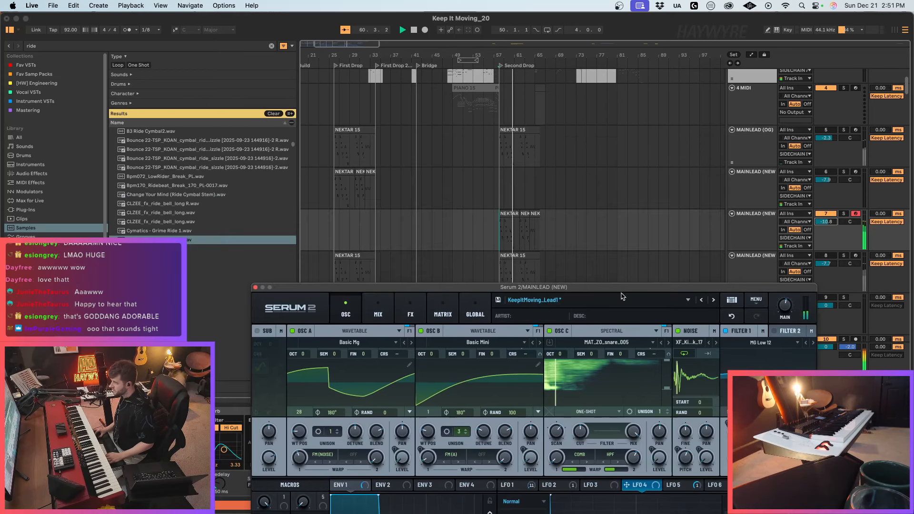
left_click(783, 207)
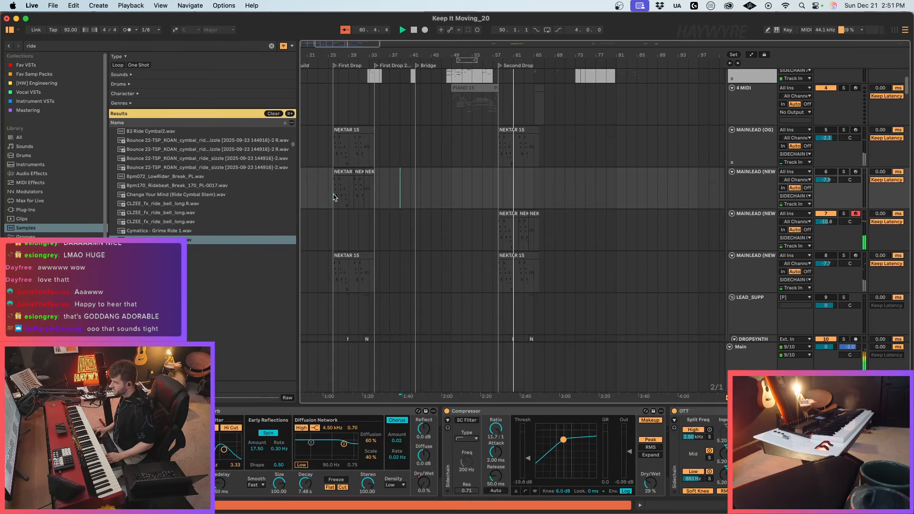
left_click(845, 172)
key("space")
Step: Solo and replay the Second Drop MAINLEAD (NEW) clip, setting its track volume to -11.5 dB
left_click(597, 237)
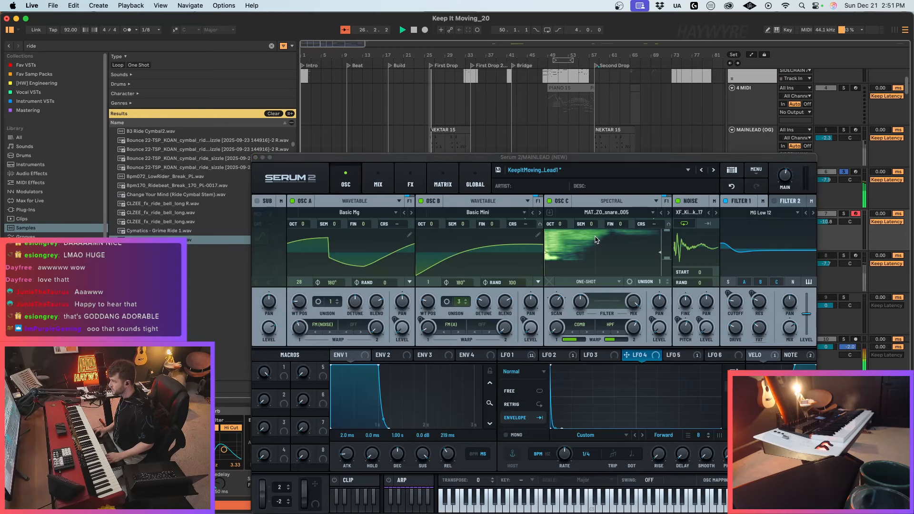
left_click_drag(630, 158, 638, 406)
left_click(607, 212)
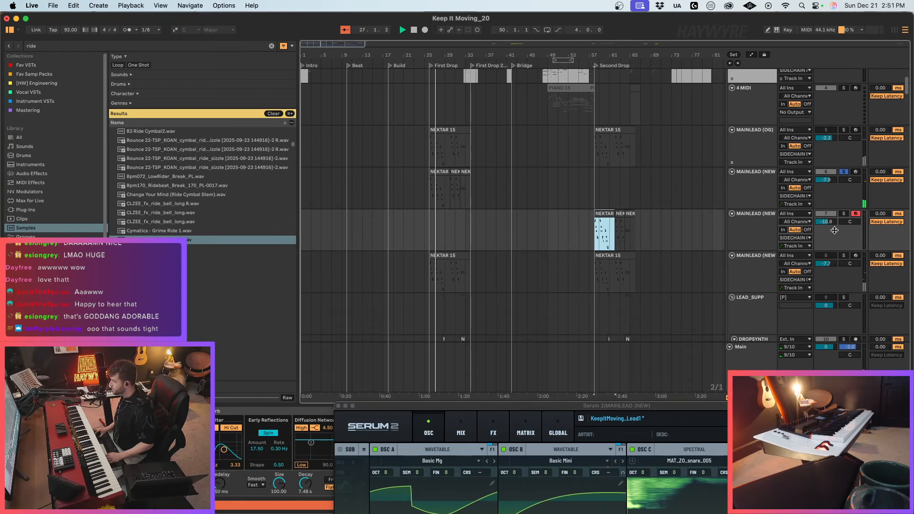
left_click(843, 213)
key("space")
key("space")
left_click_drag(831, 223, 831, 226)
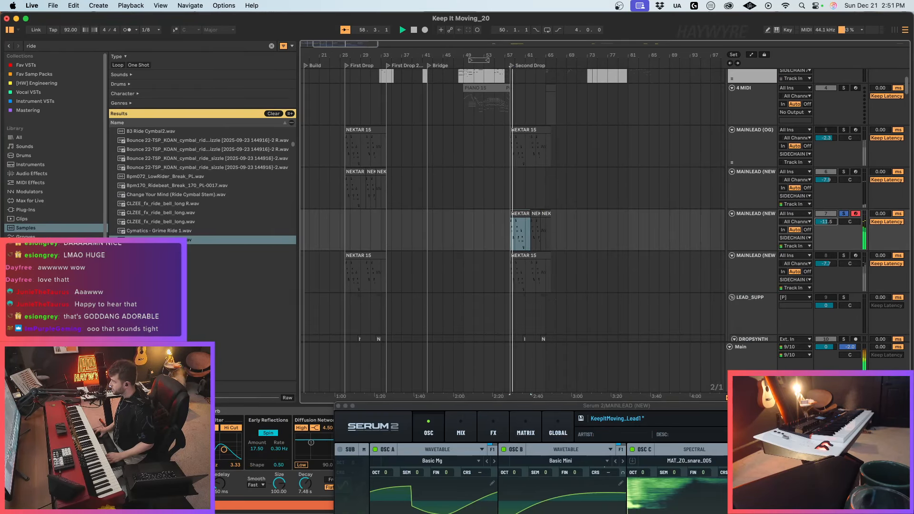
Step: Bring the synth window back into view and shorten LFO 1's attack by moving its peak close to the start
left_click_drag(704, 406, 546, 178)
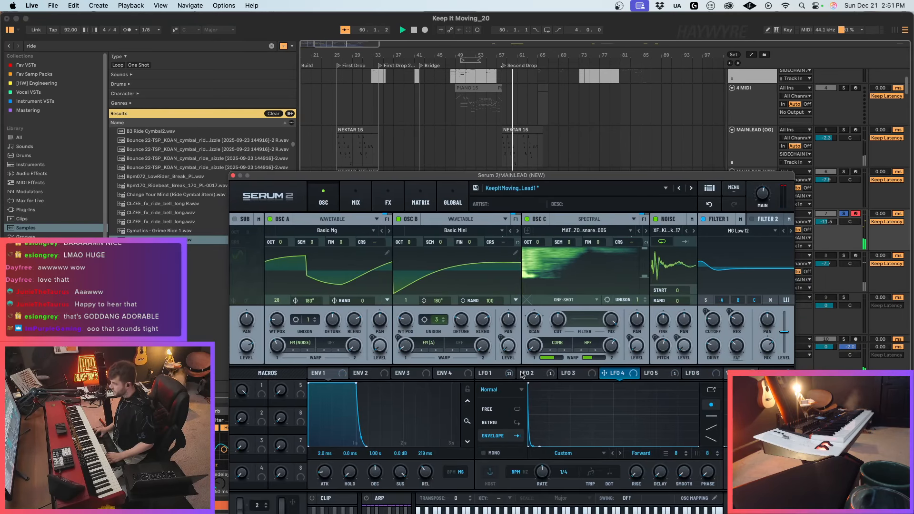
left_click(497, 375)
left_click(528, 374)
left_click(503, 375)
left_click_drag(546, 385, 534, 384)
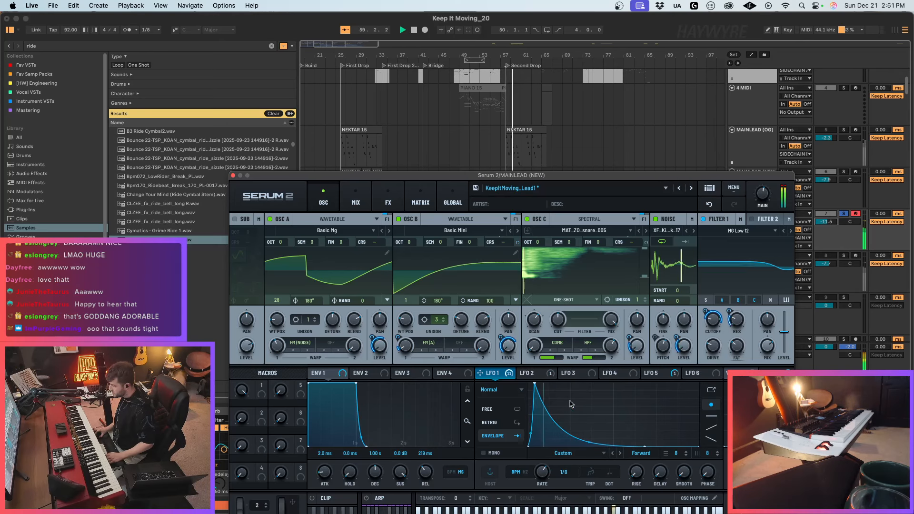
Step: Unsolo the Second Drop lead at a volume of -11.0 dB and move LFO 1's peak later for a slower attack
left_click_drag(751, 176, 749, 182)
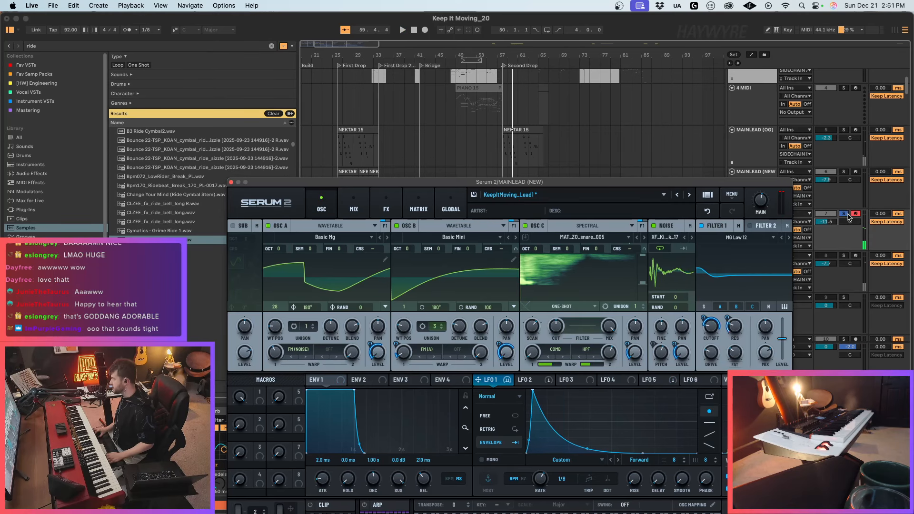
left_click(856, 230)
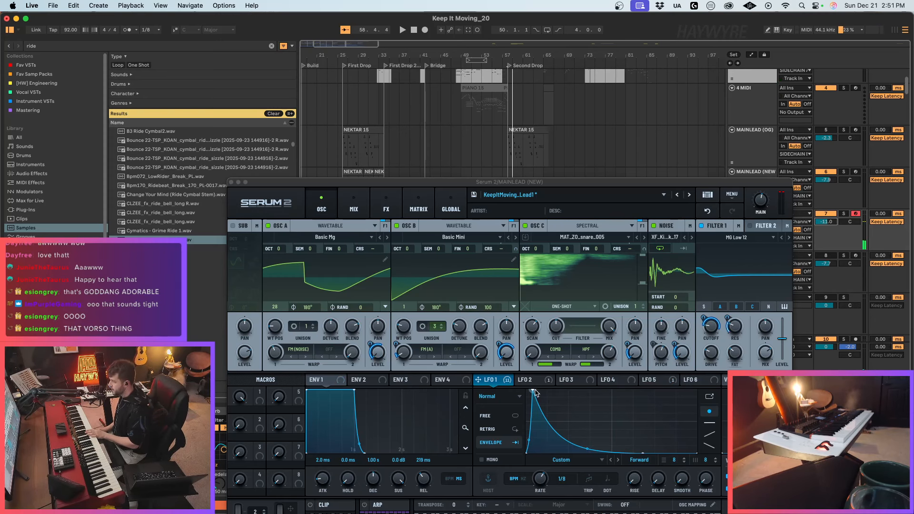
left_click_drag(534, 396, 544, 391)
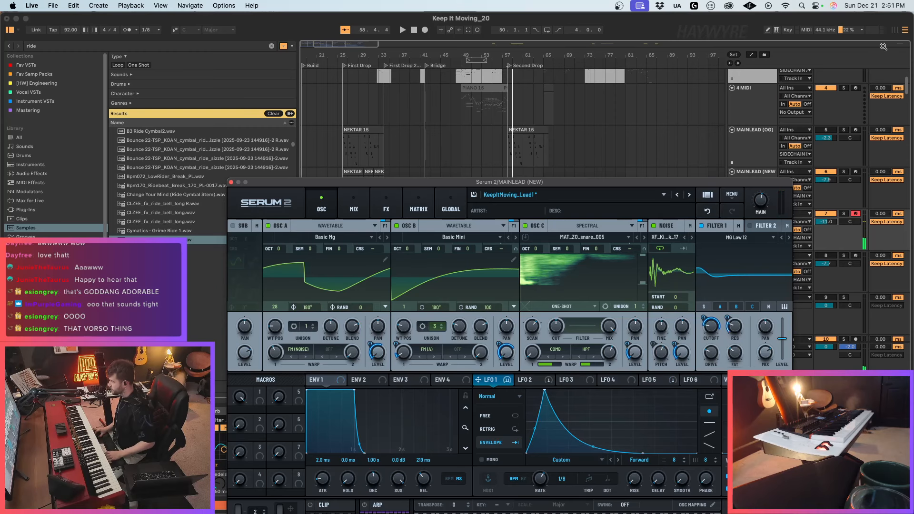
Step: Play the Second Drop, move the synth window off the arrangement, and consolidate that section's MAINLEAD (NEW) clips into one
key("space")
left_click_drag(666, 183, 676, 177)
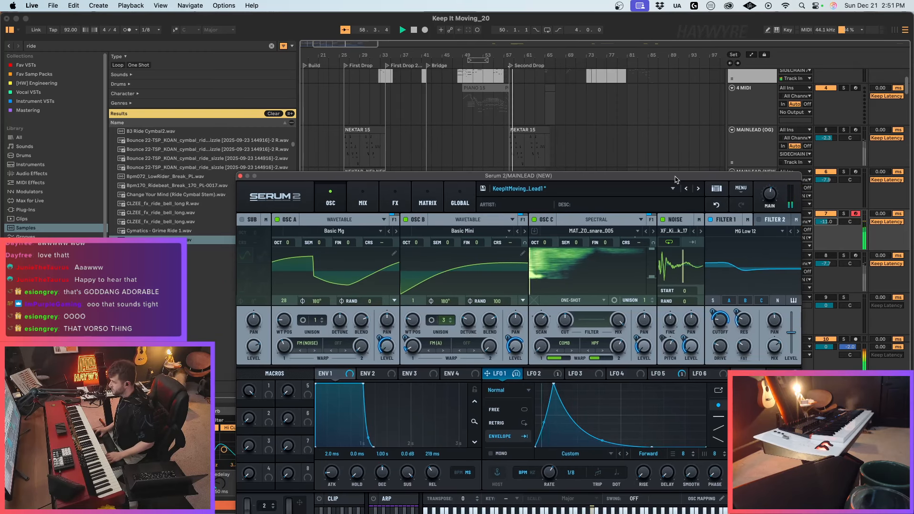
left_click_drag(411, 177, 526, 365)
left_click_drag(506, 248, 540, 237)
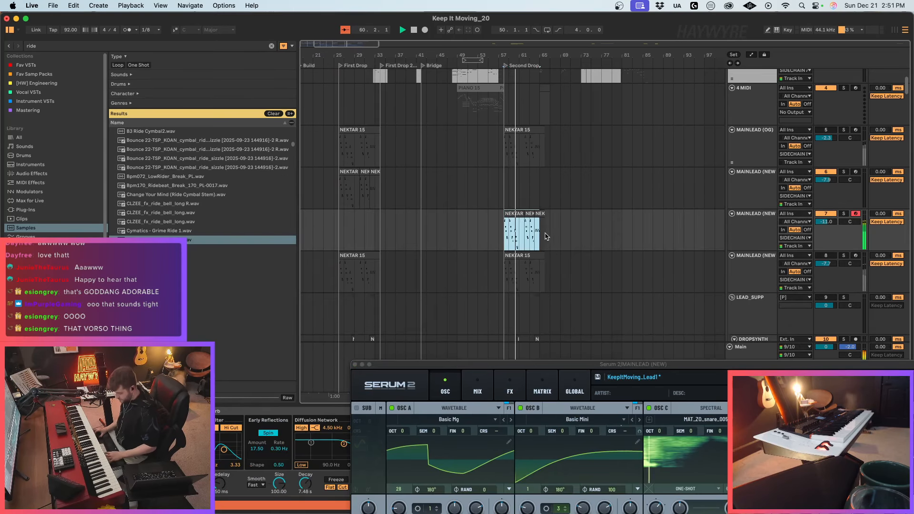
key("super+j")
left_click(435, 196)
key("space")
Step: Set the loop over the whole song, 87 bars from bar 1 to the end of the last PIANO clip, and select its contents
scroll(509, 227, "down", 5)
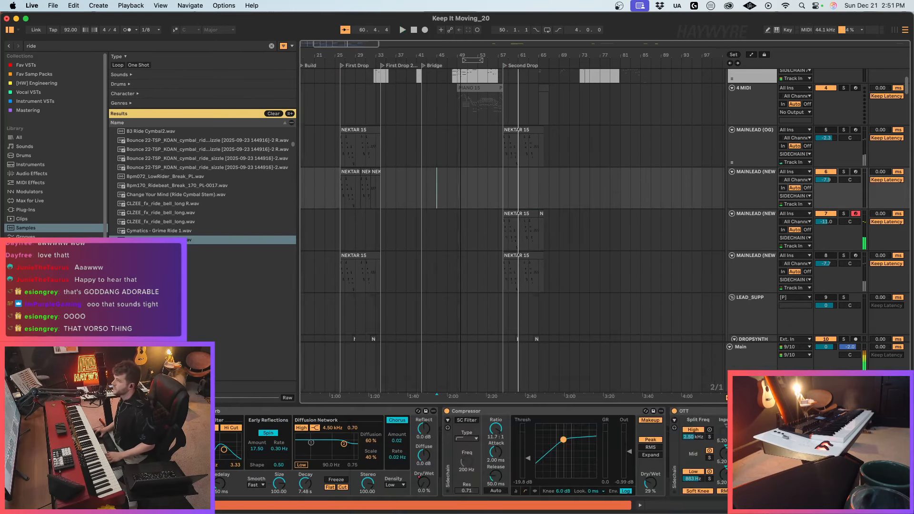
scroll(516, 168, "up", 5)
left_click(527, 116)
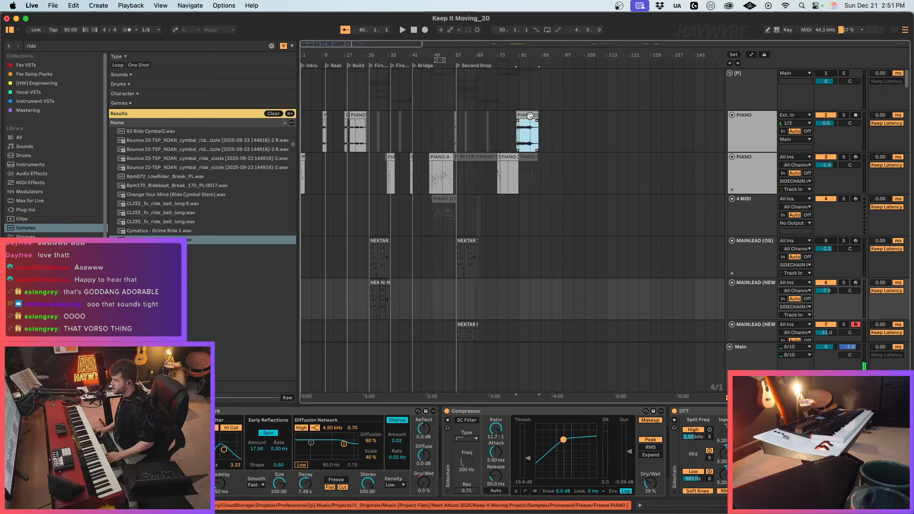
left_click(303, 136, "shift")
key("super+l")
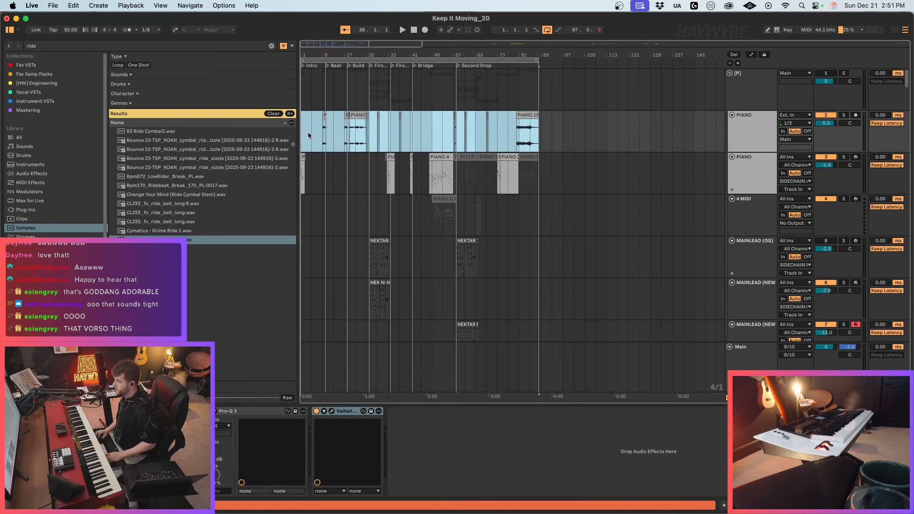
left_click(396, 60)
key("super+shift+r")
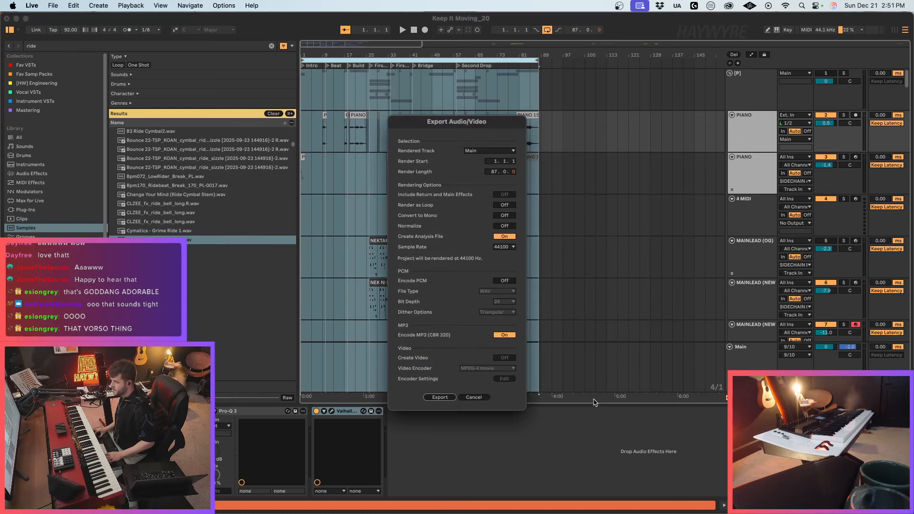
key("Return")
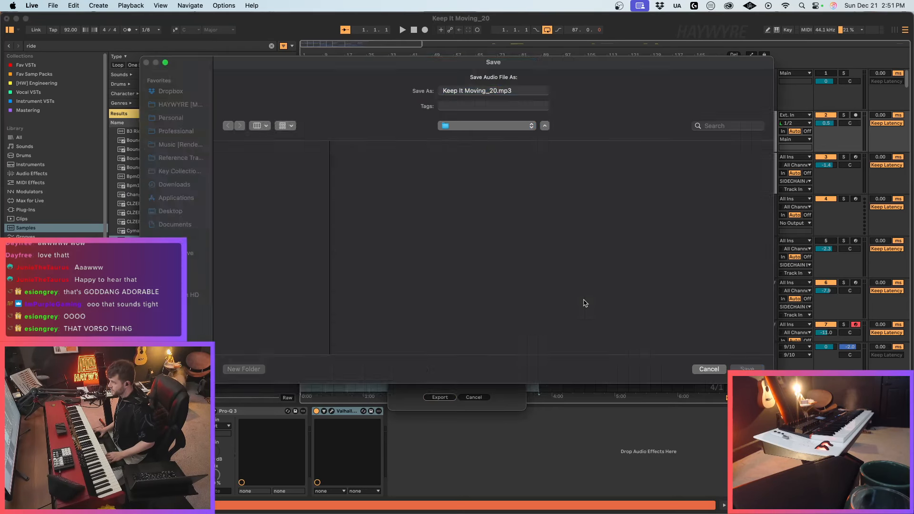
left_click(718, 371)
left_click(474, 397)
Step: Save the Live Set as a new version named Keep It Moving_21 in the Keep It Moving Project folder
left_click(53, 5)
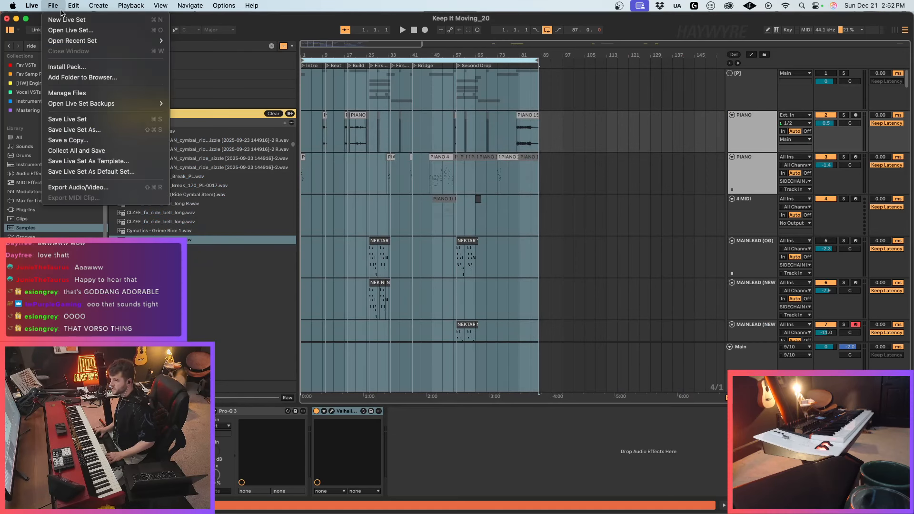
left_click(72, 130)
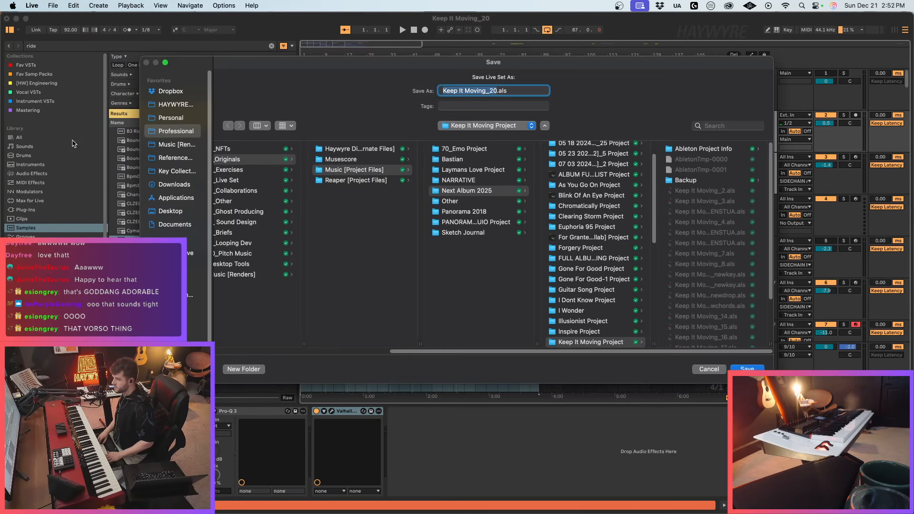
type("1")
key("Return")
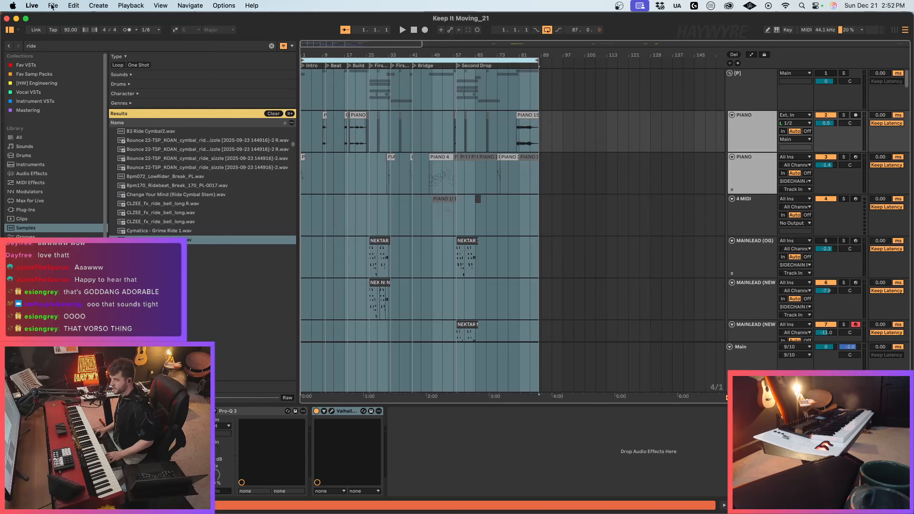
Step: Export the Main output for the 87-bar range as Keep It Moving_21.mp3 into the Sketch Journal 2025 folder
left_click(53, 6)
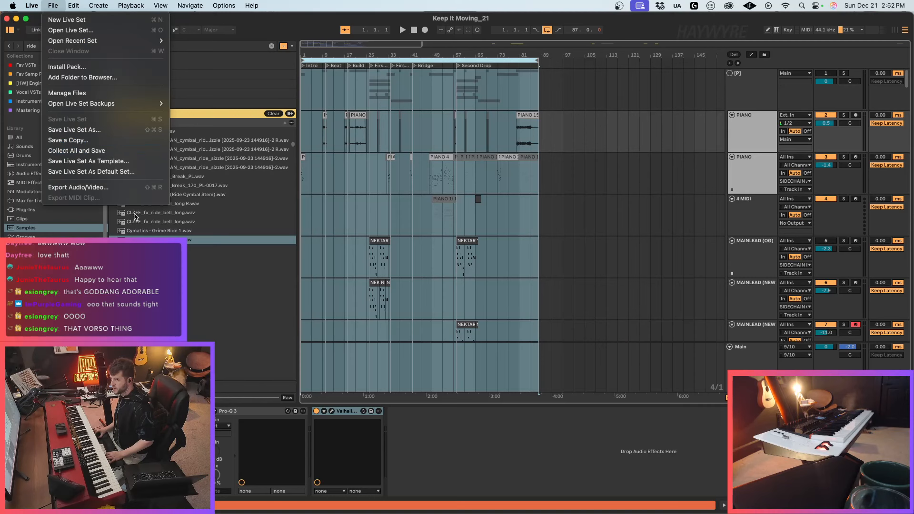
left_click(255, 28)
left_click(53, 6)
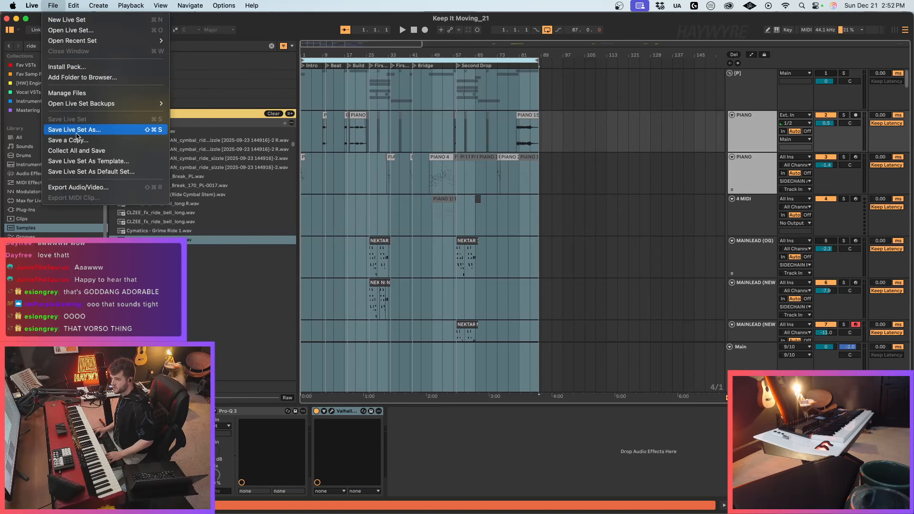
left_click(87, 186)
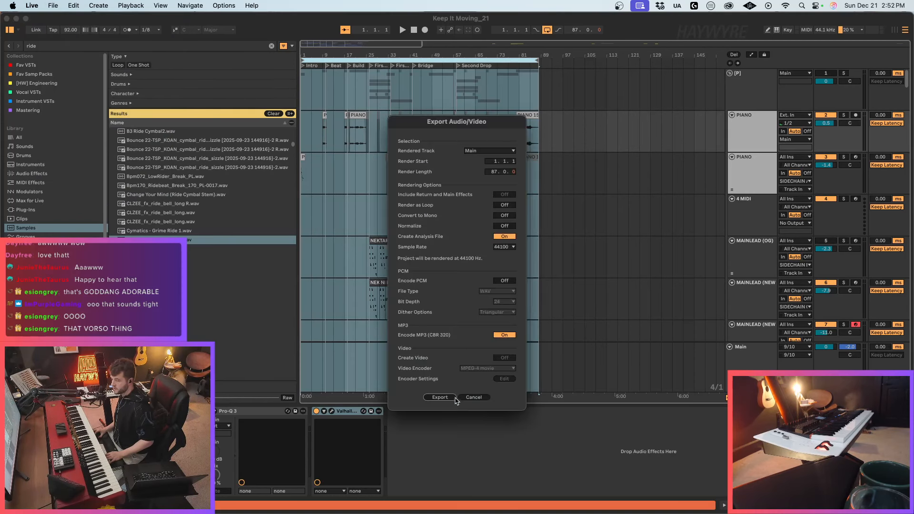
key("Return")
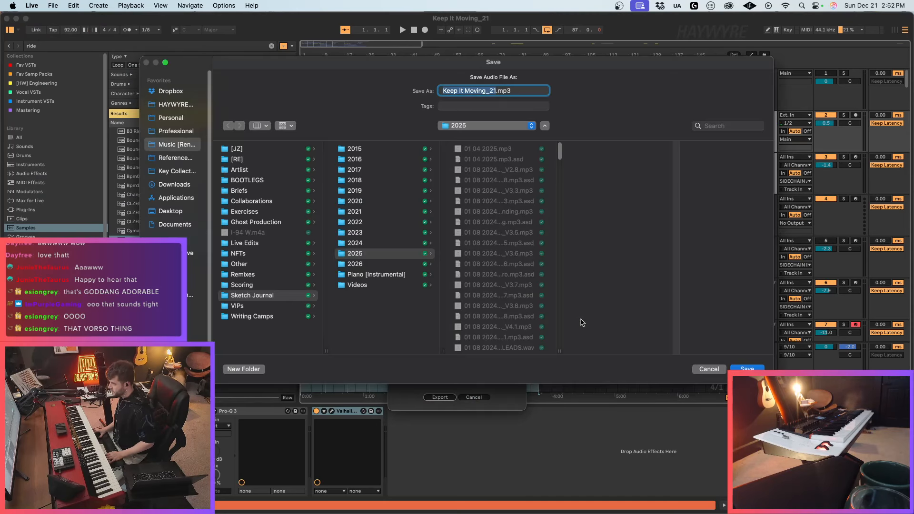
key("Return")
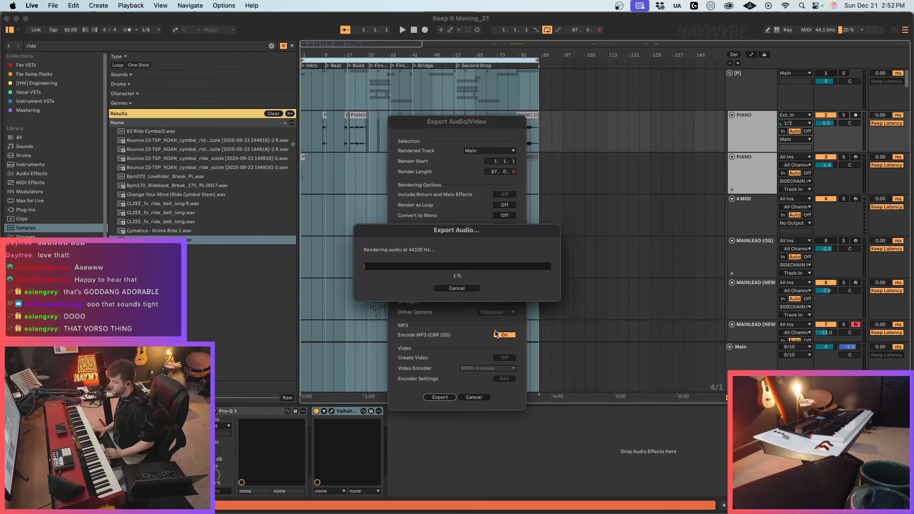
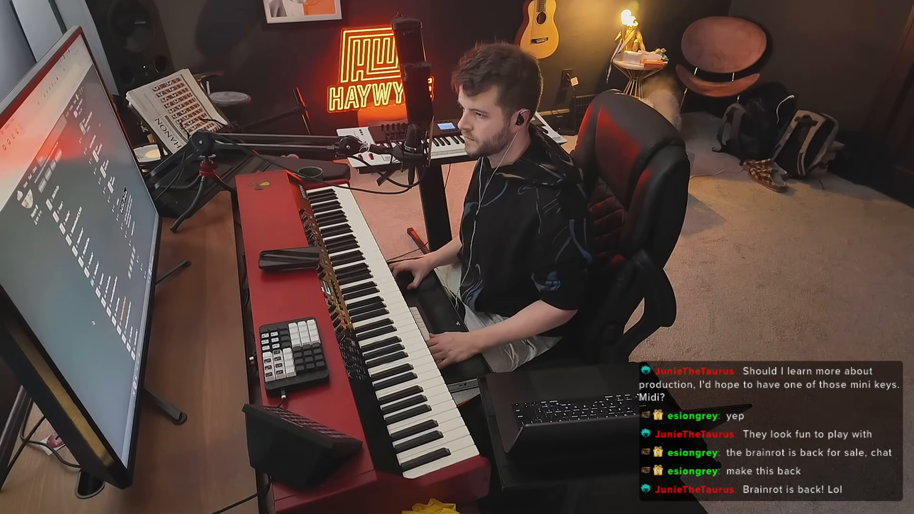
scroll(95, 319, "up", 15)
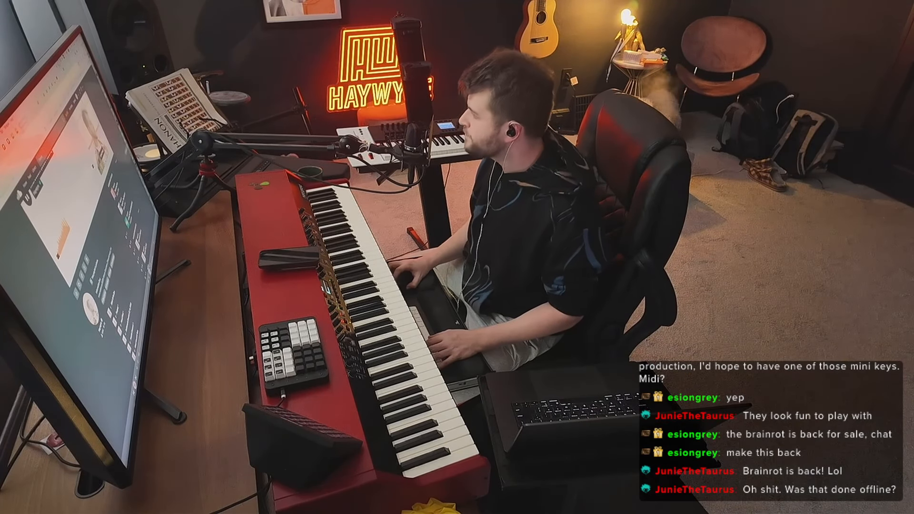
key("super+Tab")
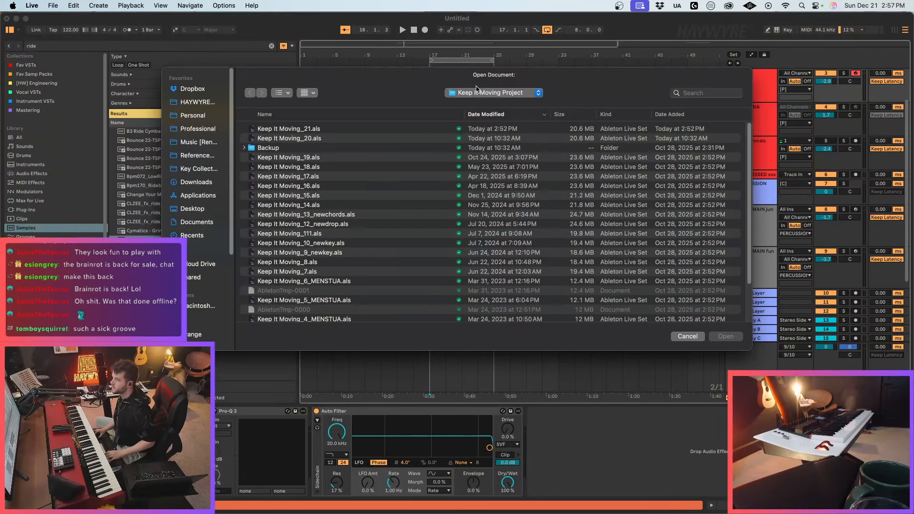
Step: Open Superpower_12.als from the Superpower Project folder in Next Album 2025, discarding the changes to the untitled set
left_click(495, 92)
left_click(524, 104)
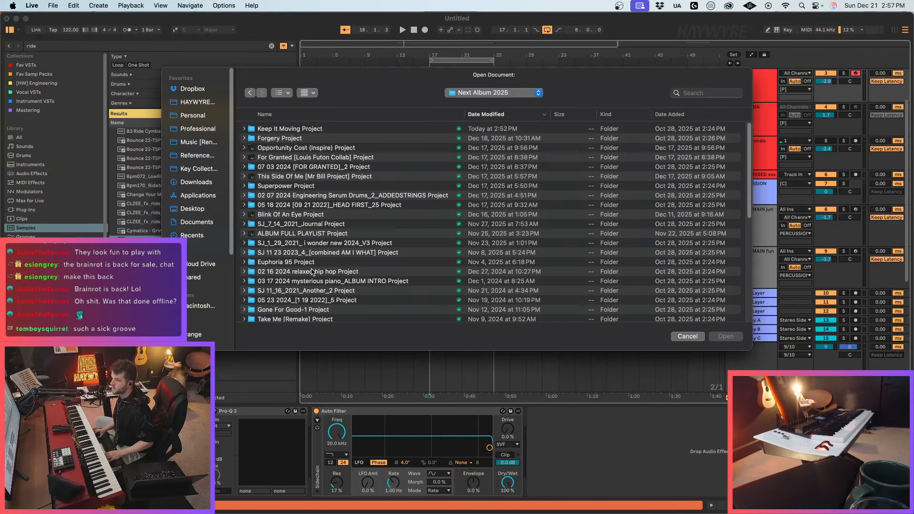
double_click(284, 186)
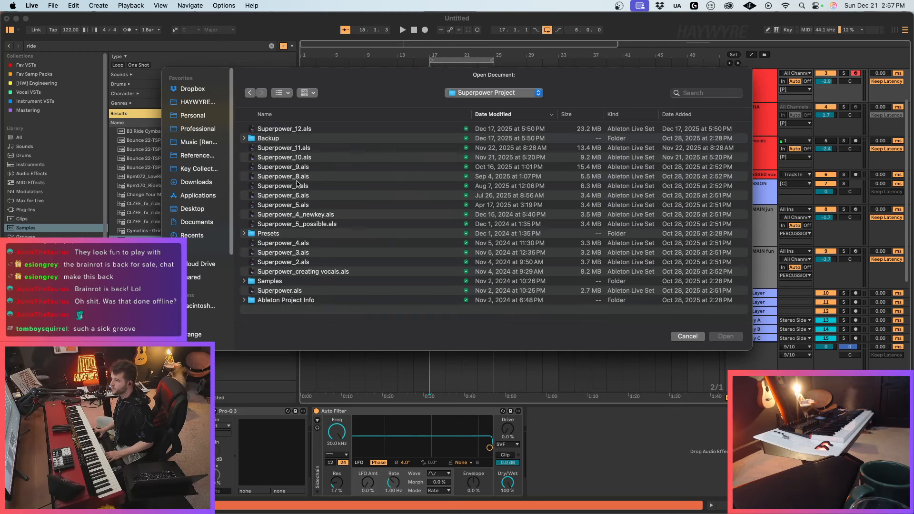
left_click(306, 130)
left_click(725, 336)
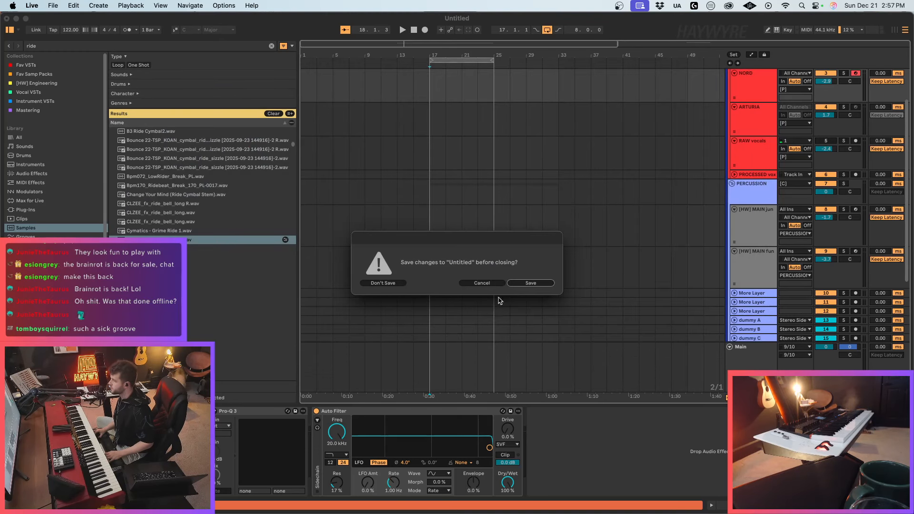
left_click(384, 282)
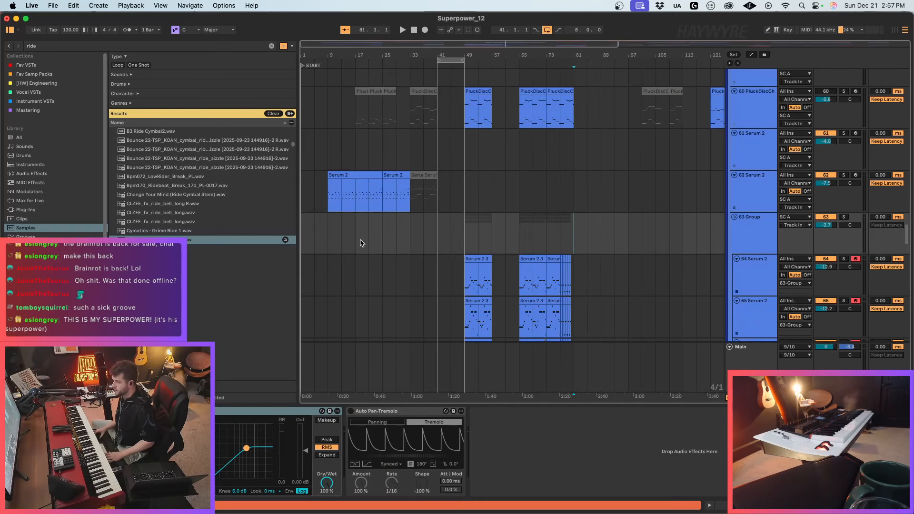
Step: Start playback from the Serum 2 clip at bar 9 on track 62
left_click_drag(324, 204, 399, 198)
left_click(383, 192)
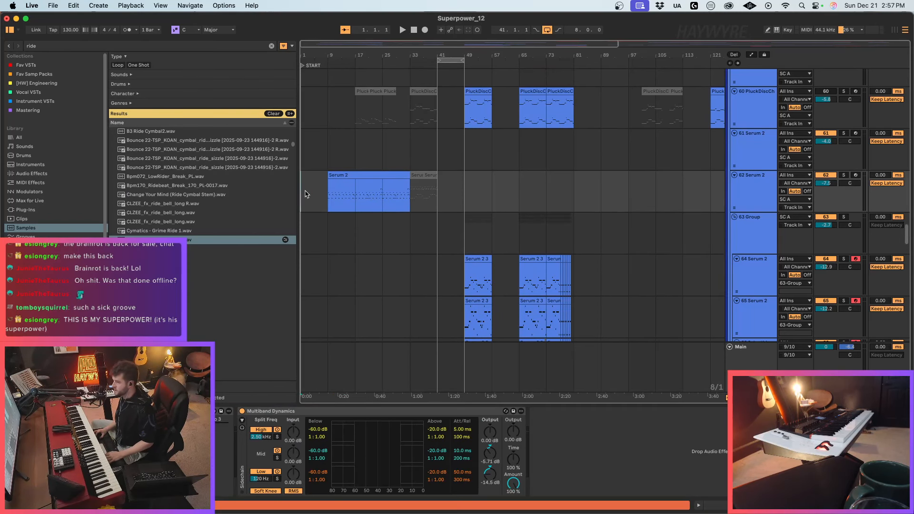
left_click_drag(297, 197, 294, 197)
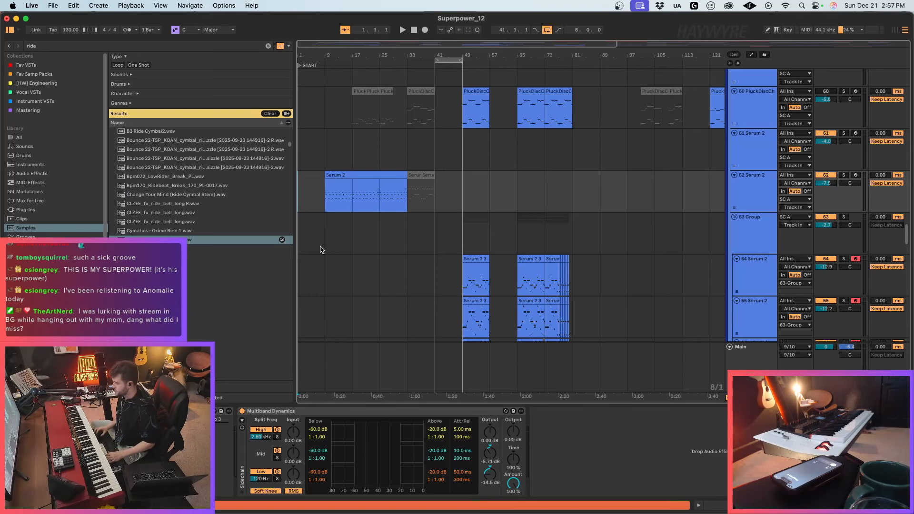
left_click(409, 223)
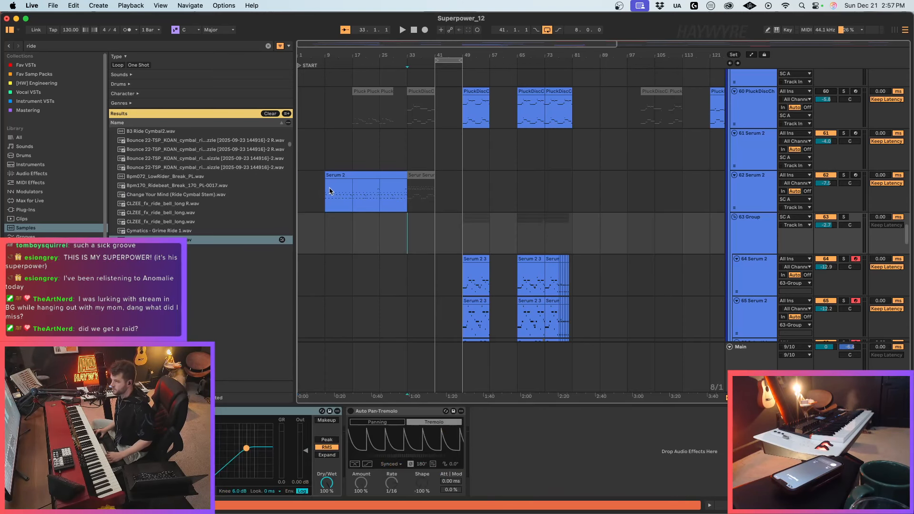
left_click(329, 191)
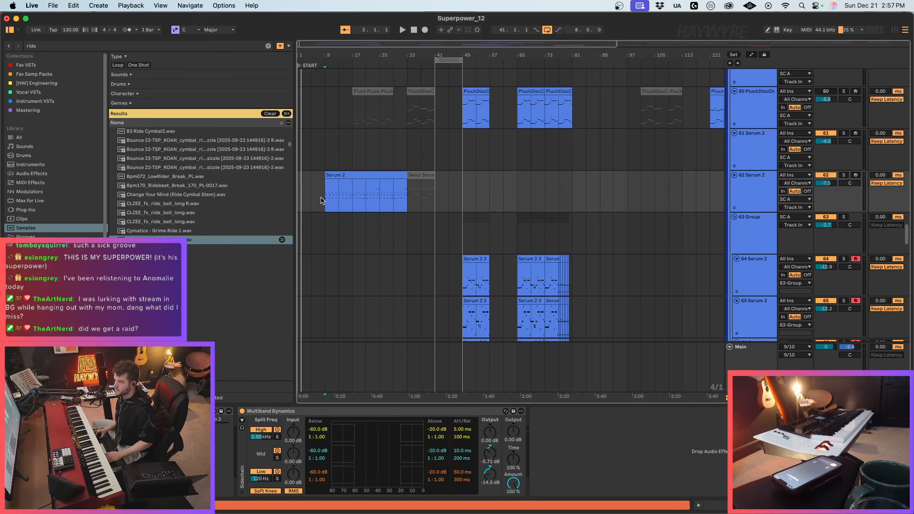
key("space")
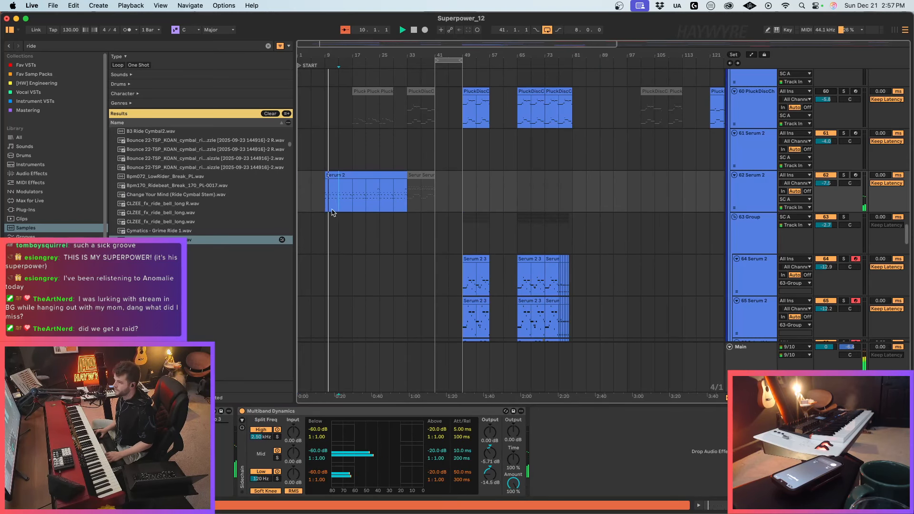
Step: Examine the instrument and sample tracks during playback, checking the devices on the track 87 sample and the track 62 Serum 2
scroll(373, 239, "down", 15)
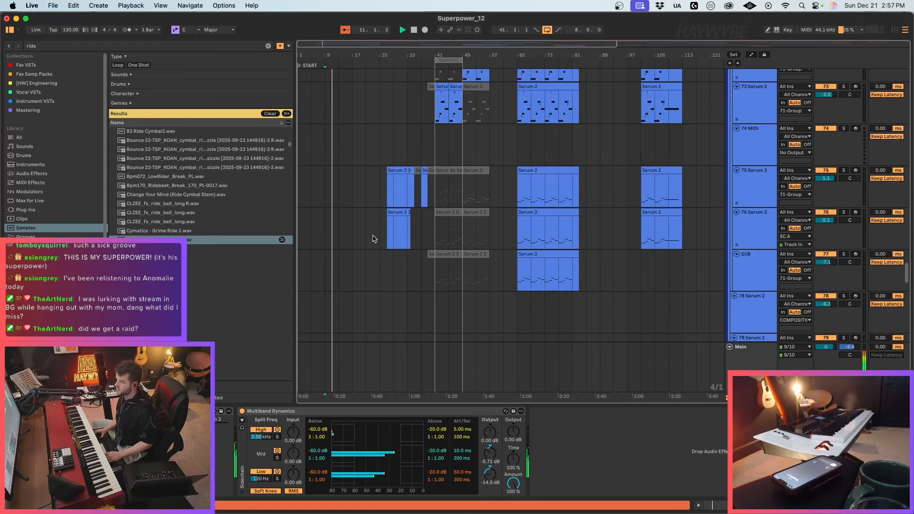
scroll(449, 298, "up", 1)
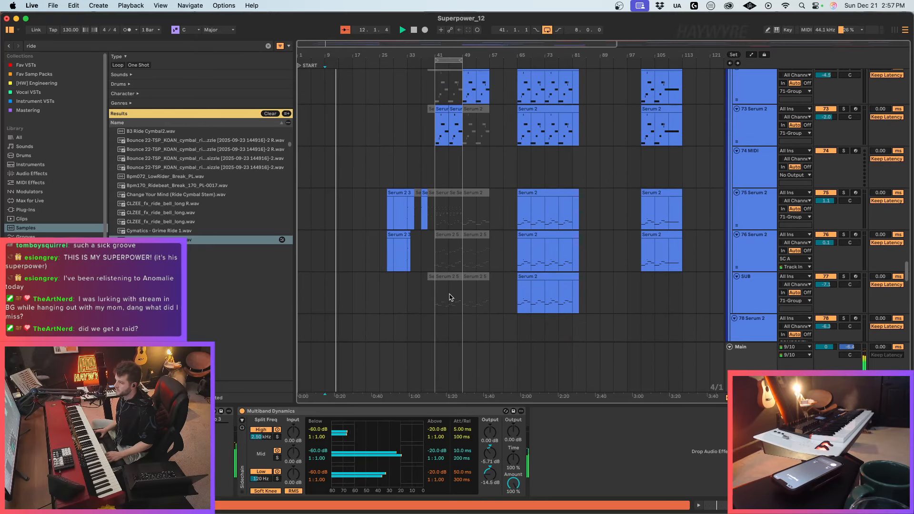
scroll(442, 296, "down", 10)
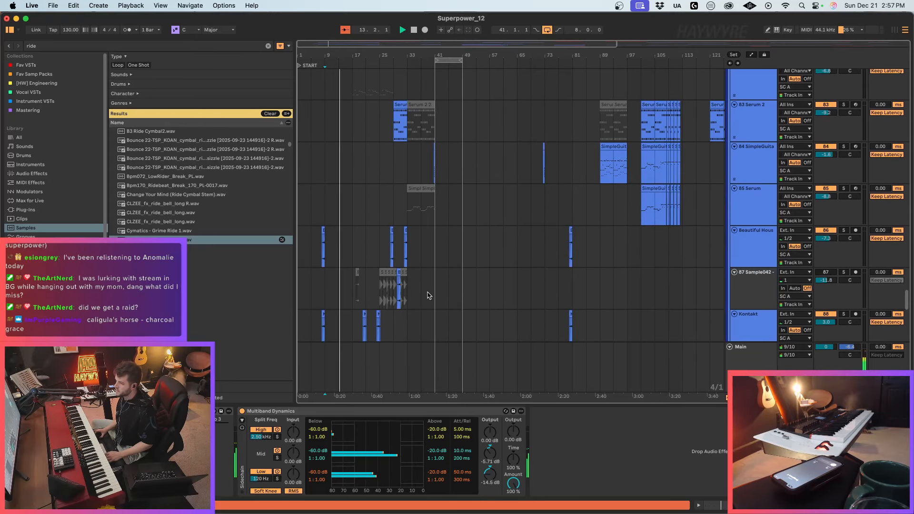
scroll(427, 295, "down", 6)
scroll(430, 289, "up", 6)
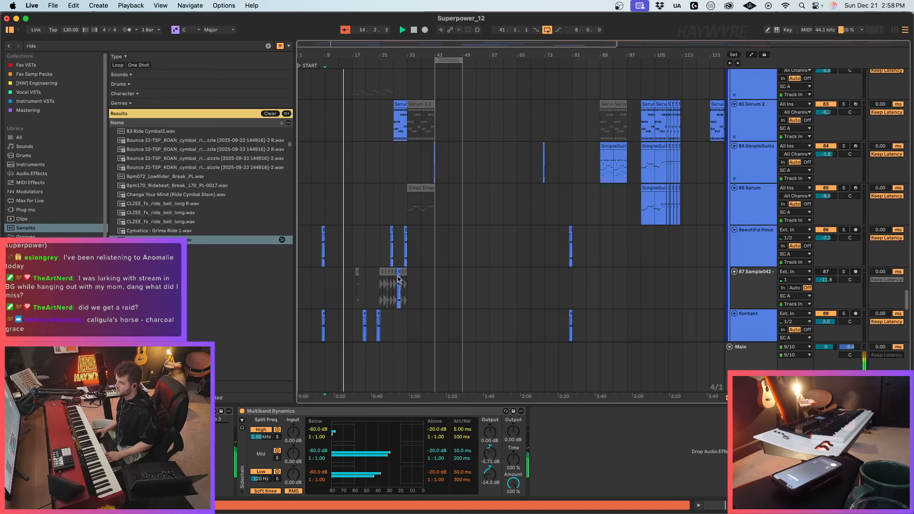
left_click(399, 279)
scroll(358, 254, "up", 10)
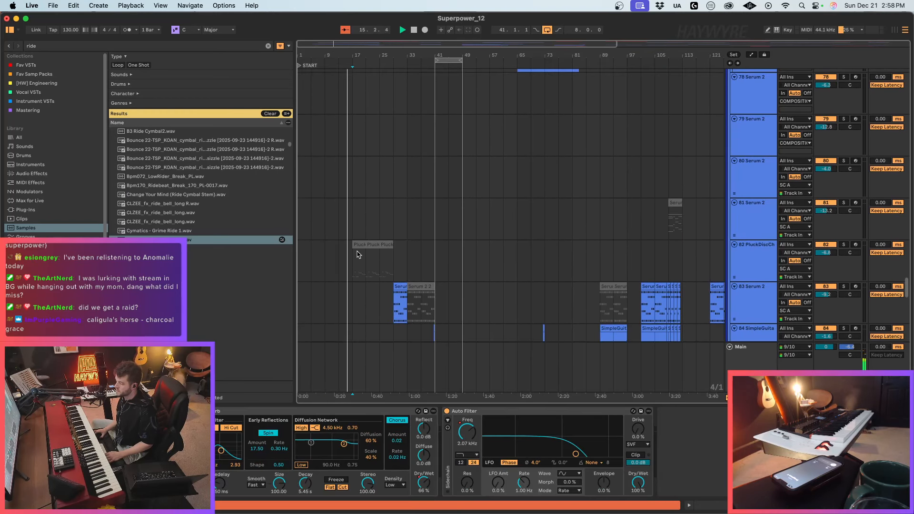
scroll(358, 254, "up", 20)
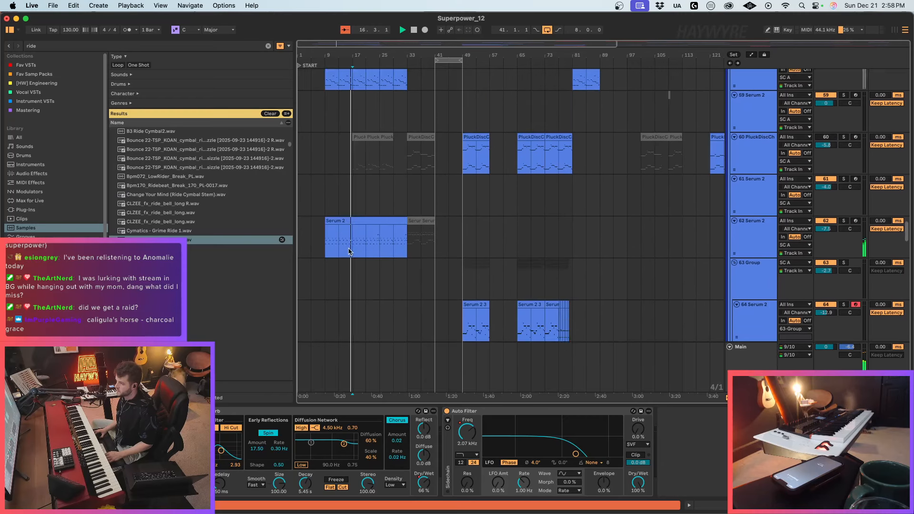
scroll(349, 251, "up", 3)
left_click(350, 264)
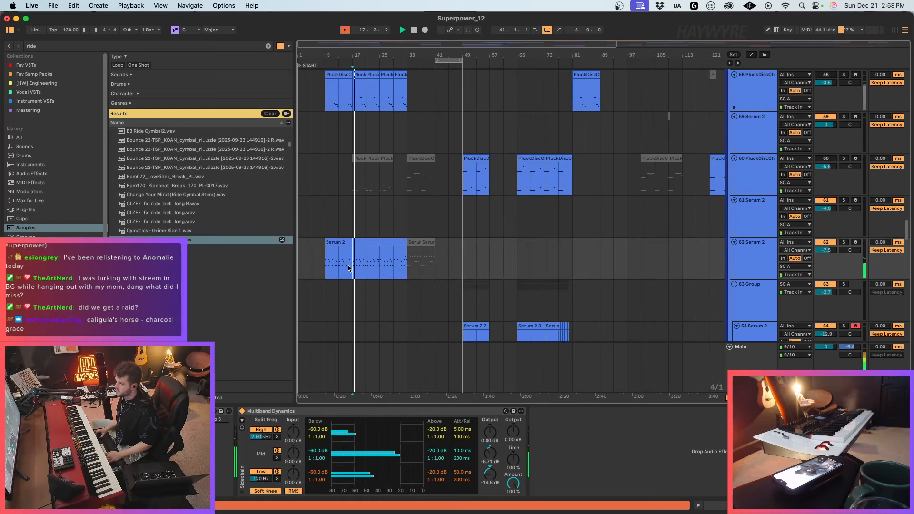
scroll(361, 272, "up", 6)
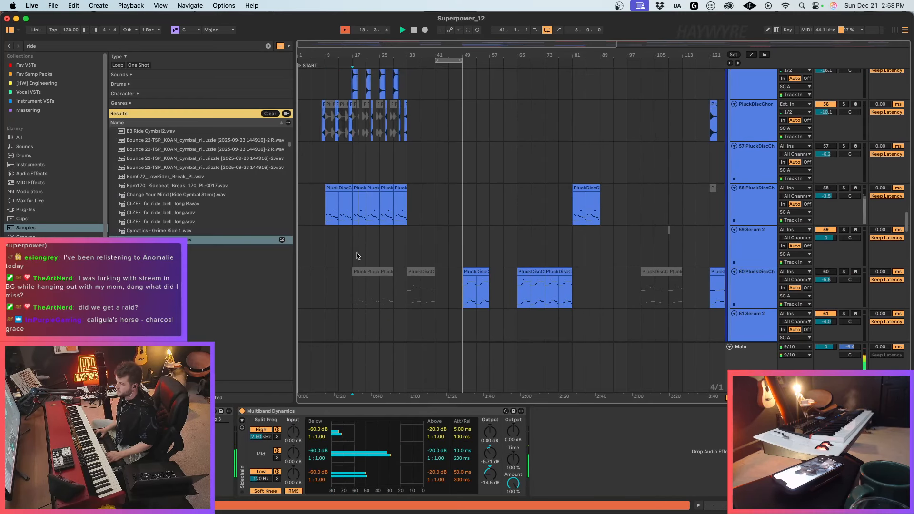
Step: Examine the Serum 2 and PluckDiscChord tracks during playback, checking the devices and clips on track 53
left_click(358, 255)
scroll(358, 255, "up", 3)
left_click(357, 262)
scroll(357, 267, "up", 10)
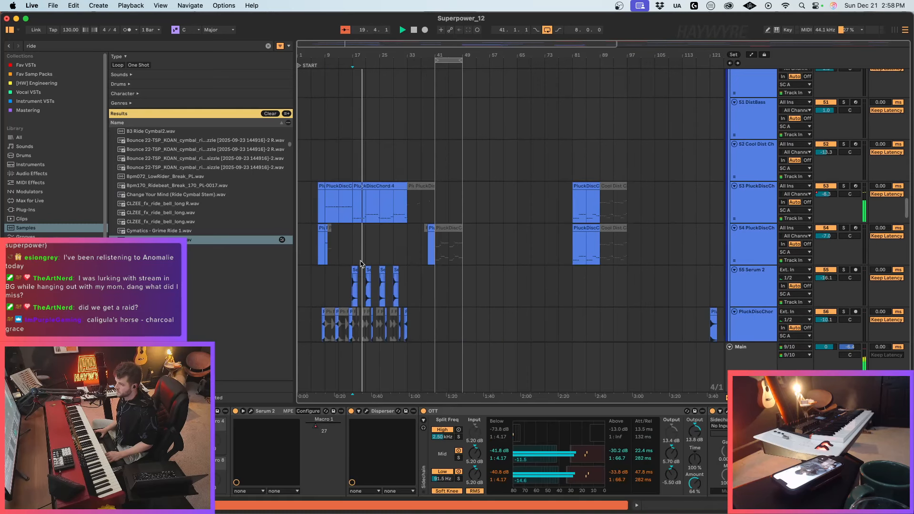
left_click(353, 284)
left_click(773, 296)
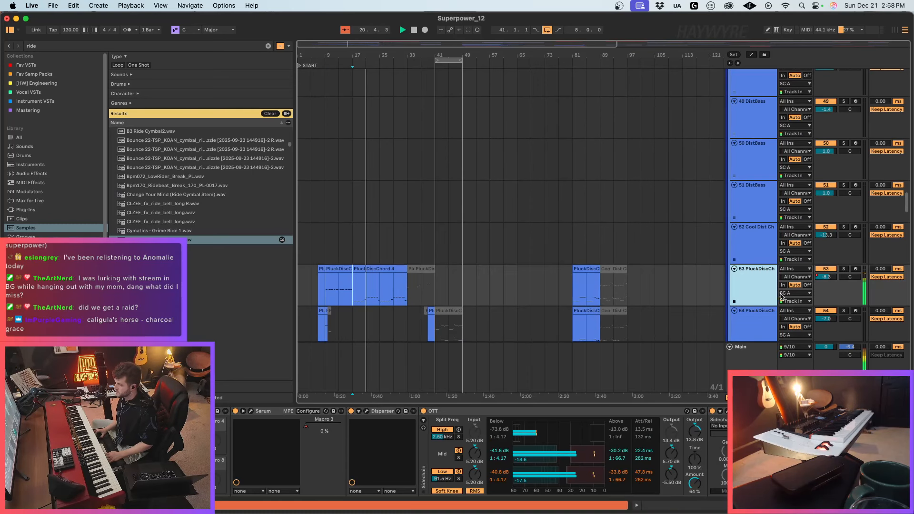
scroll(680, 259, "down", 4)
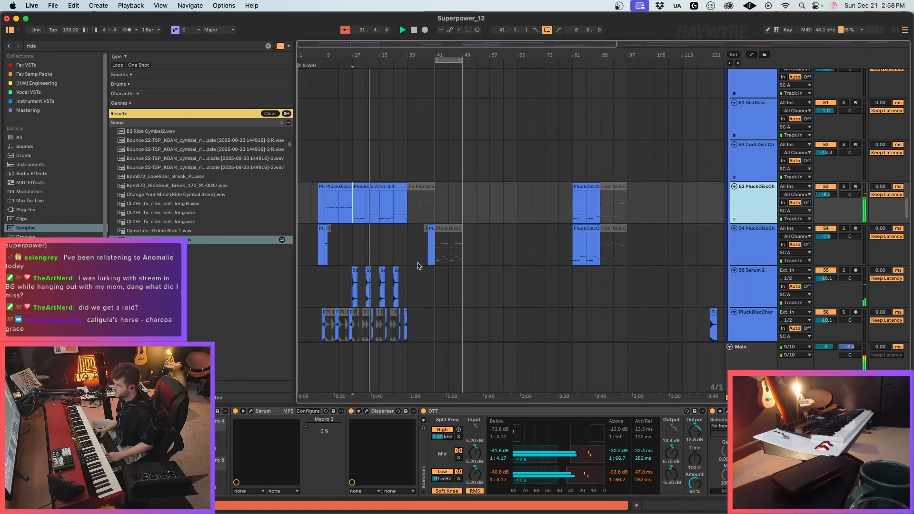
left_click(348, 211)
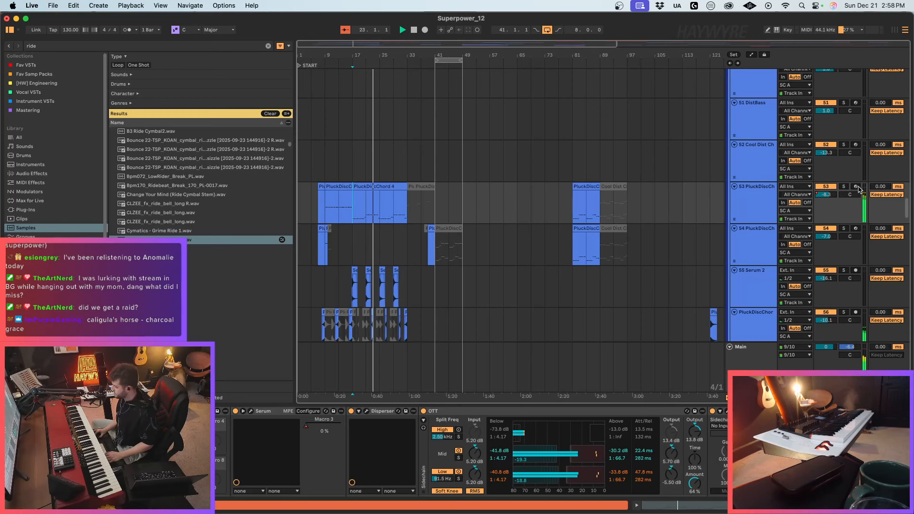
Step: Duplicate PluckDiscChord track 53, stop playback, and delete the copy's clips from the start through about bar 44
left_click(758, 199)
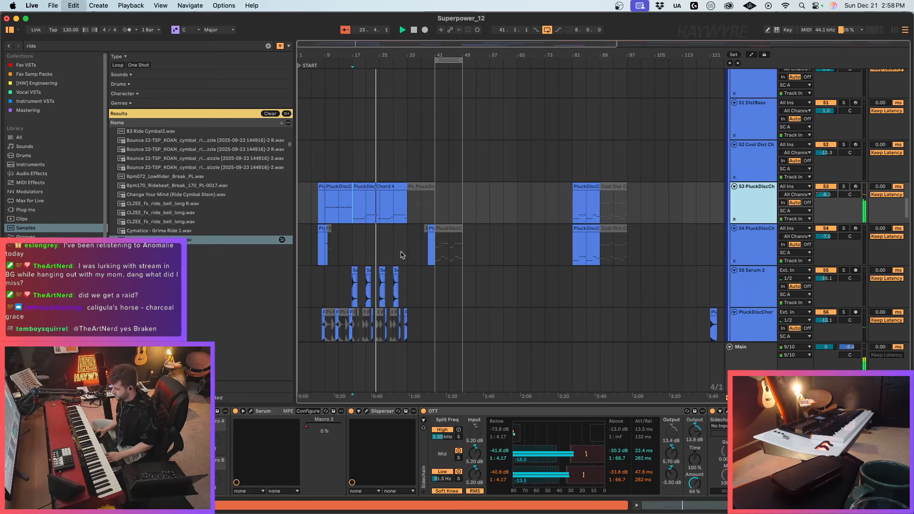
key("super+d")
key("space")
left_click_drag(455, 245, 238, 257)
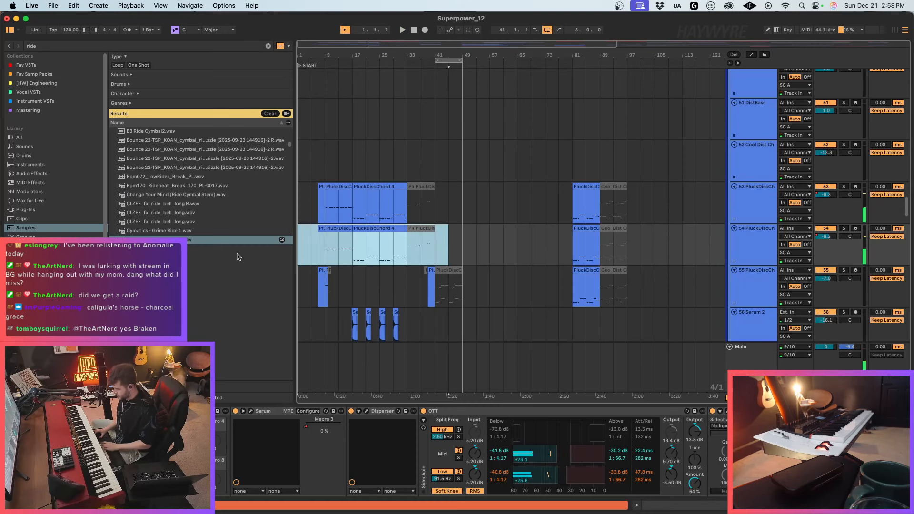
key("Delete")
left_click(363, 250)
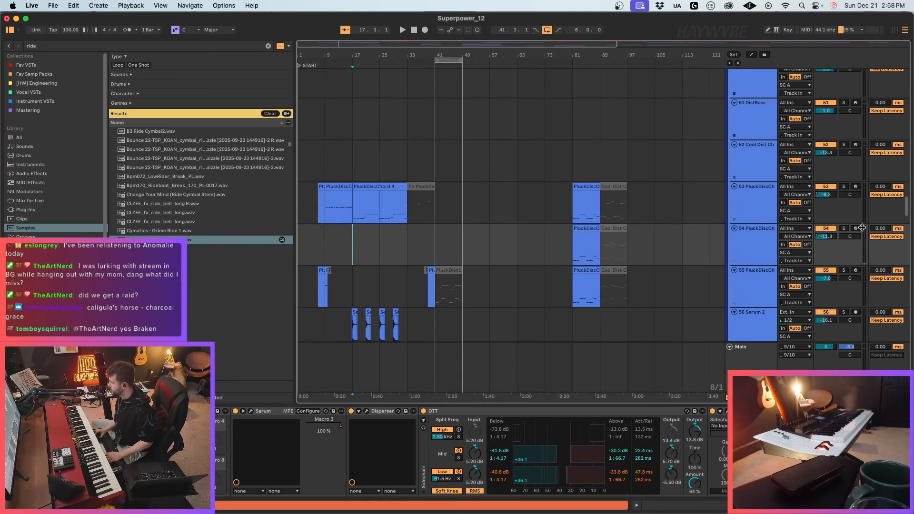
Step: Delete the volume automation on the duplicated track 54 and arm the track for recording
right_click(829, 236)
left_click(809, 279)
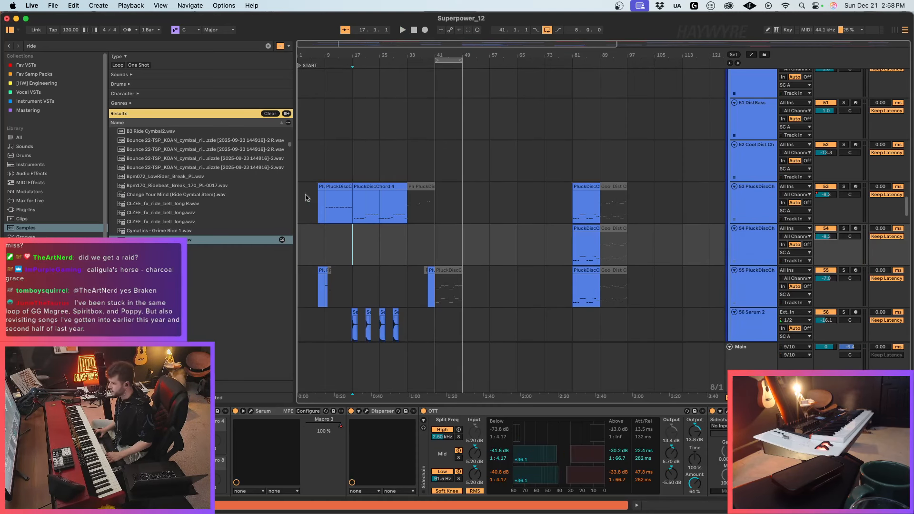
left_click(353, 210)
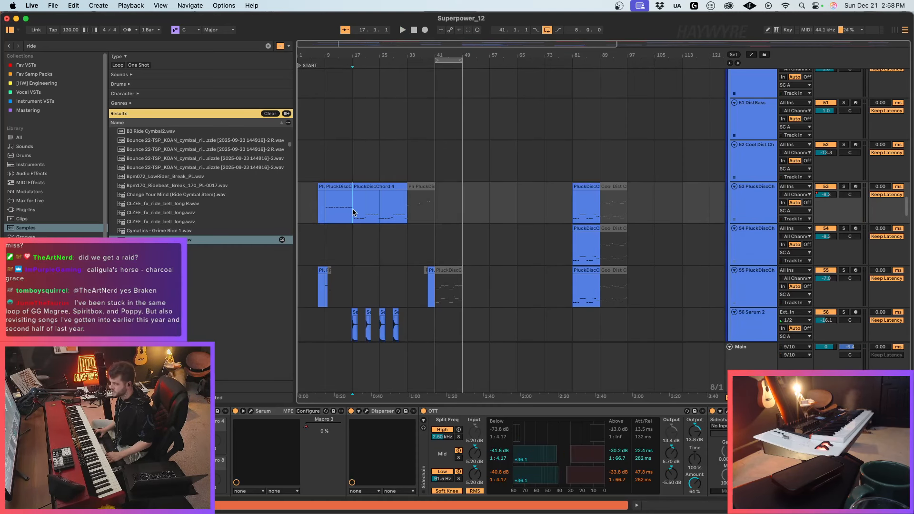
left_click(855, 228)
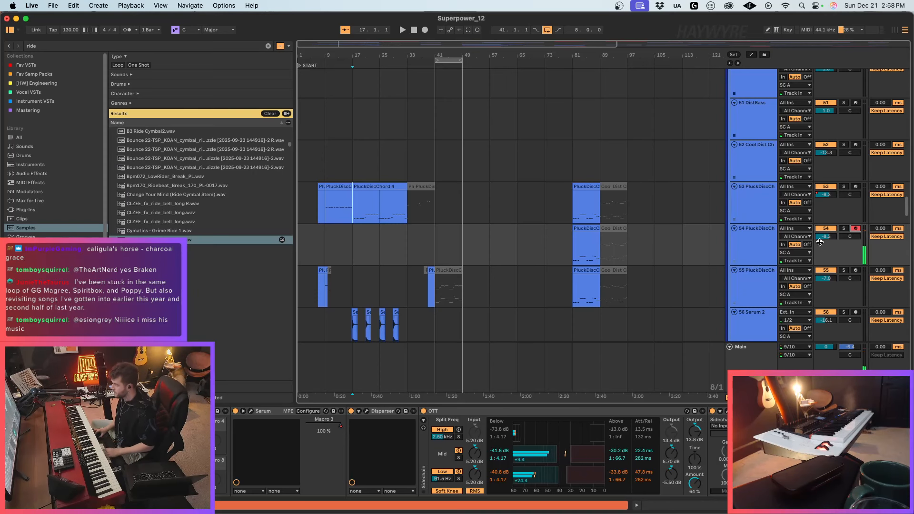
Step: Check the Serum Macro 3 automation on track 54 while starting playback from bar 17, then hide the automation lanes
right_click(336, 428)
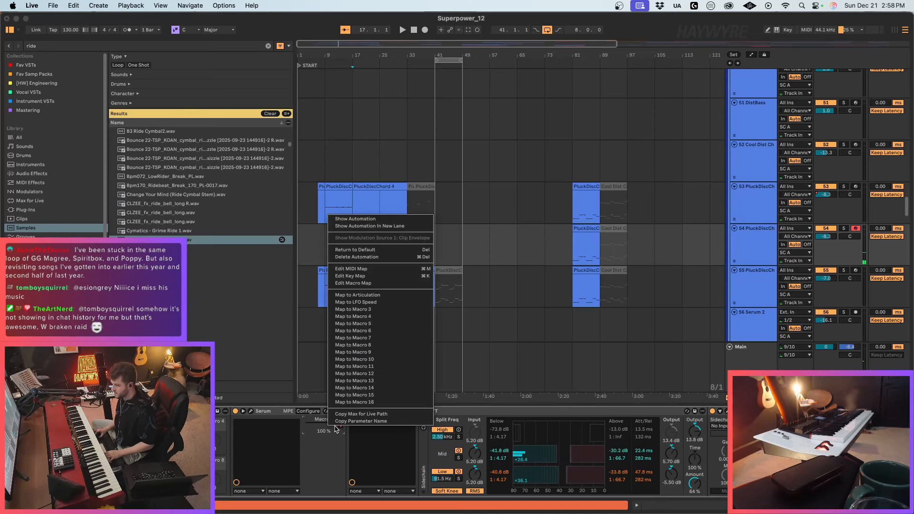
left_click(373, 219)
key("space")
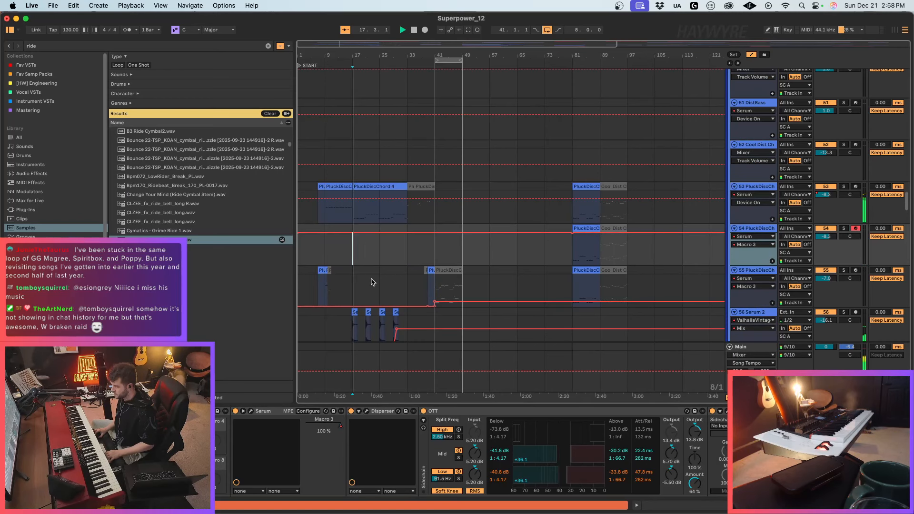
key("a")
Step: Loop bars 17 to 25 using the matching time range on track 54
left_click_drag(361, 250, 372, 249)
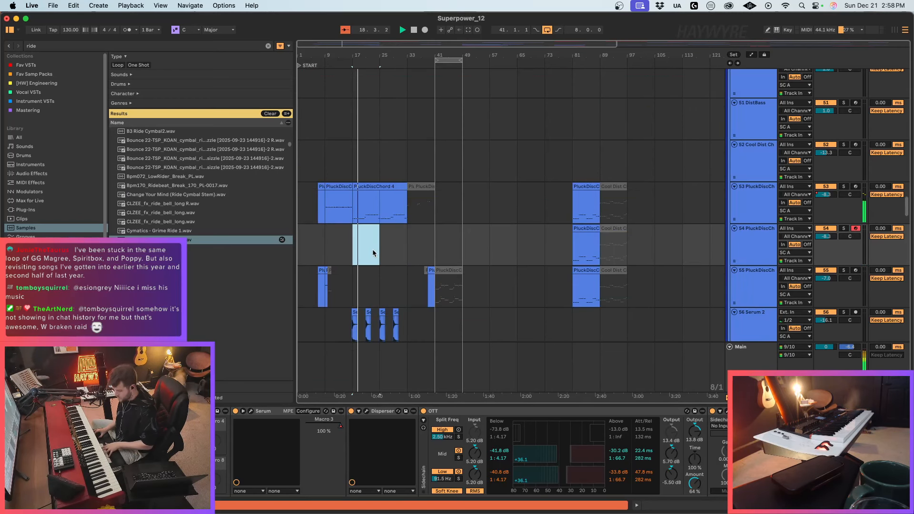
key("super+l")
key("z")
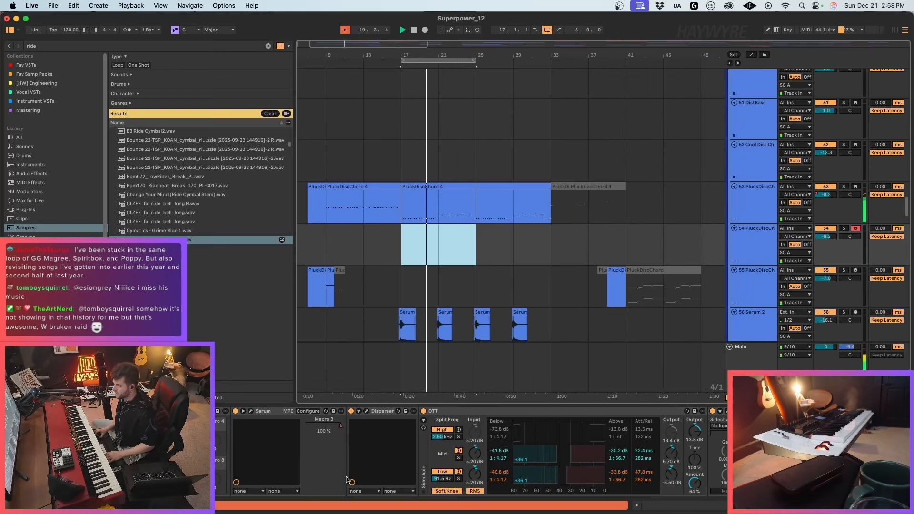
Step: Delete the Serum Macro 3 automation on track 54 and set Macro 3 to 23%
right_click(349, 481)
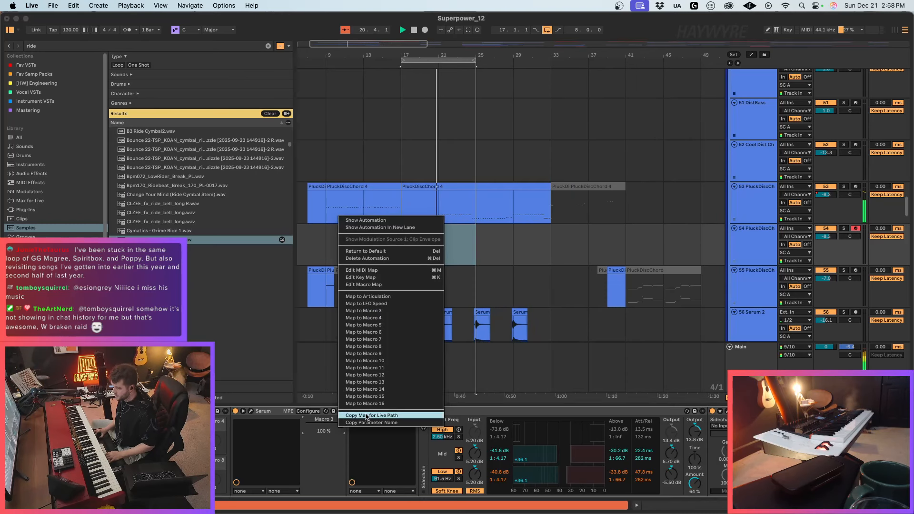
left_click(366, 258)
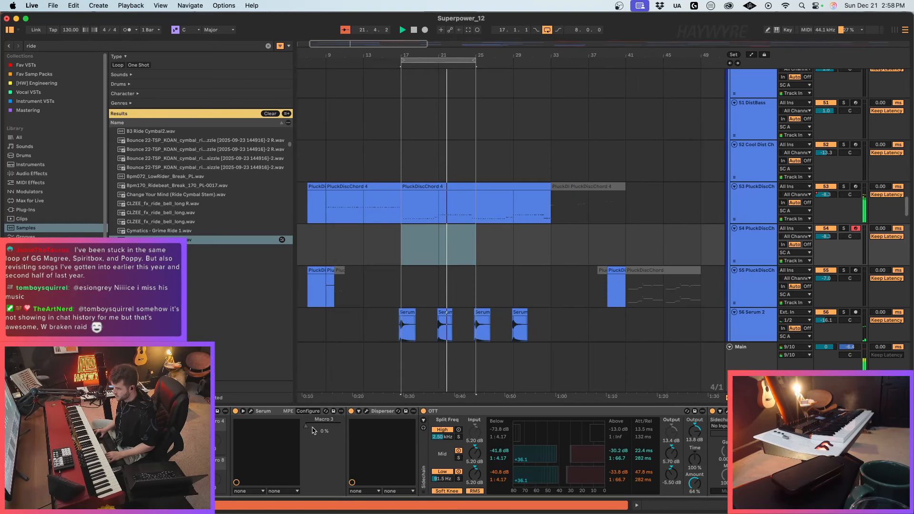
mouse_move(312, 431)
left_mouse_down()
mouse_move(312, 405)
mouse_move(314, 426)
left_mouse_up()
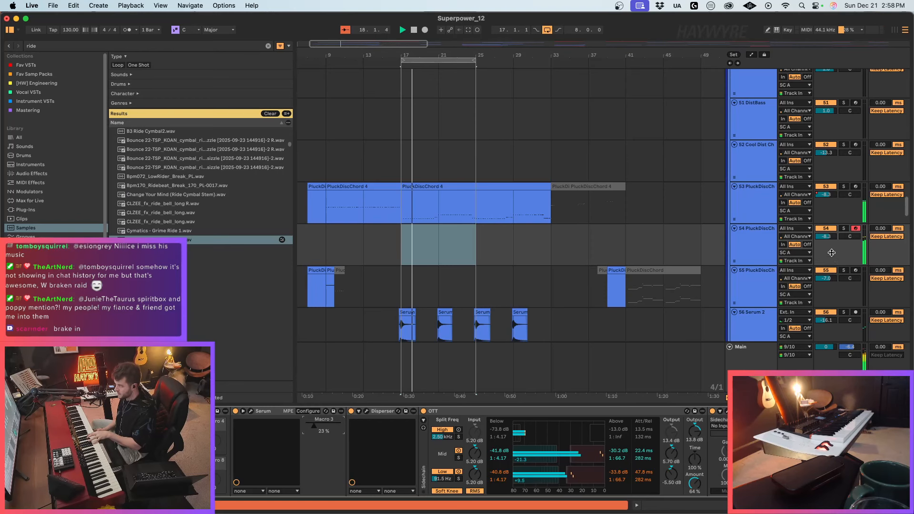
Step: In track 54's Serum, move the LFO 1 curve's peak point slightly later to create a rising start, then close the plugin
left_click(251, 410)
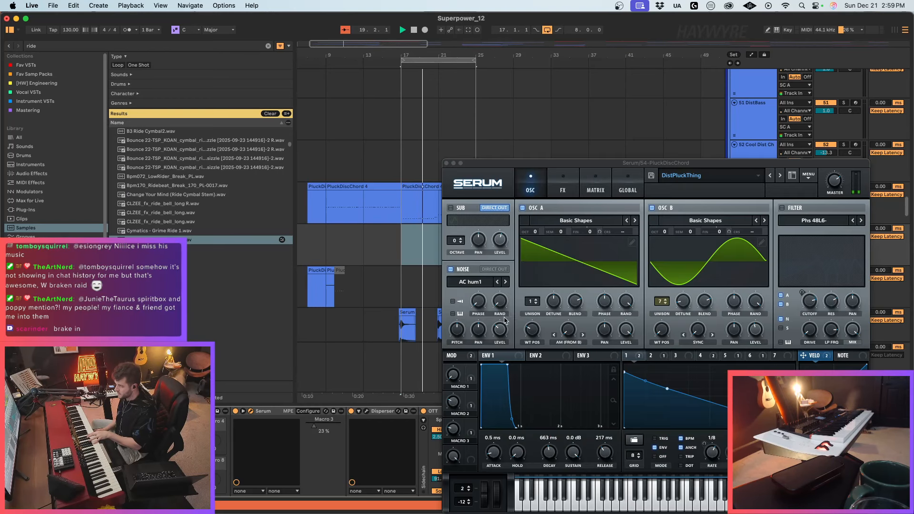
left_click(626, 375)
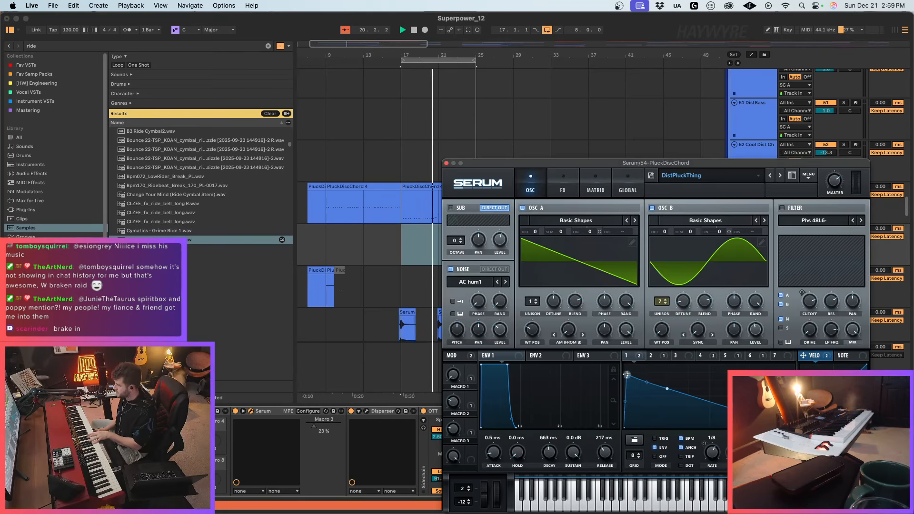
left_click_drag(626, 374, 641, 373)
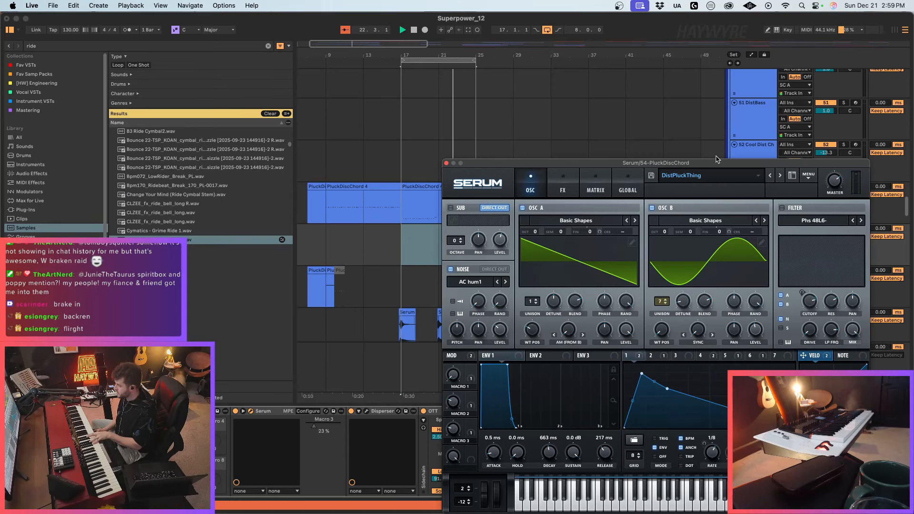
left_click_drag(720, 164, 550, 149)
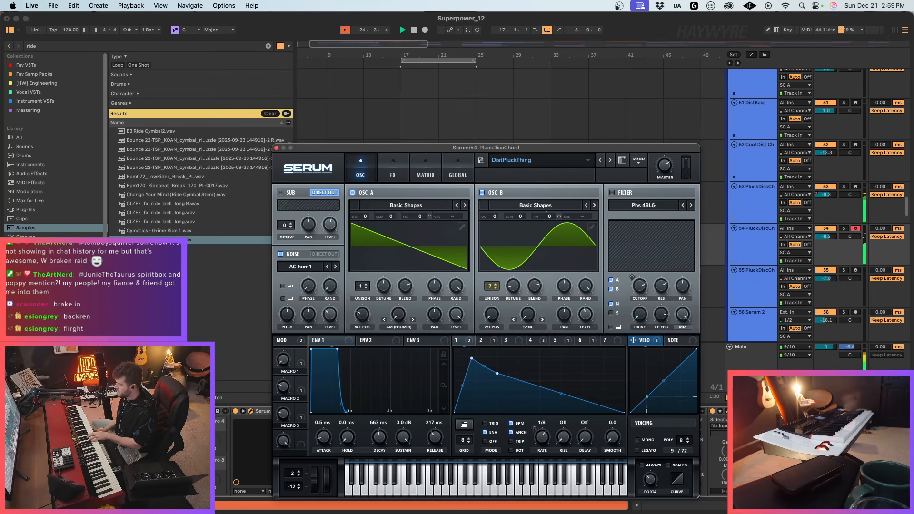
left_click(260, 411)
scroll(257, 452, "right", 10)
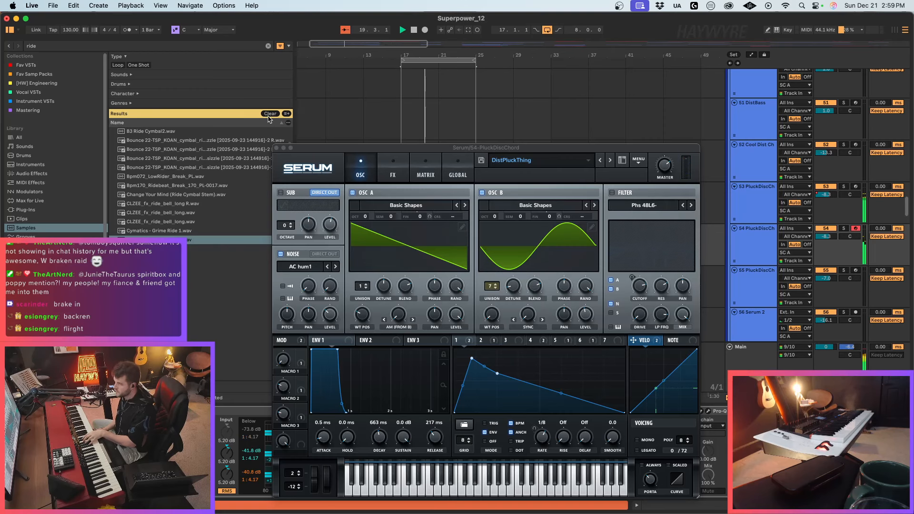
left_click(276, 148)
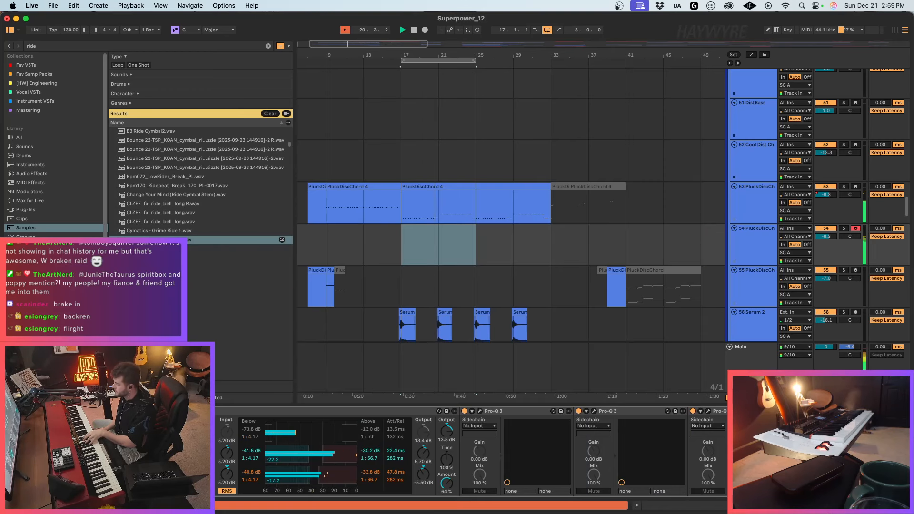
Step: Lower track 54's volume and record a pluck part over bars 17 to 25
left_click_drag(825, 237, 826, 242)
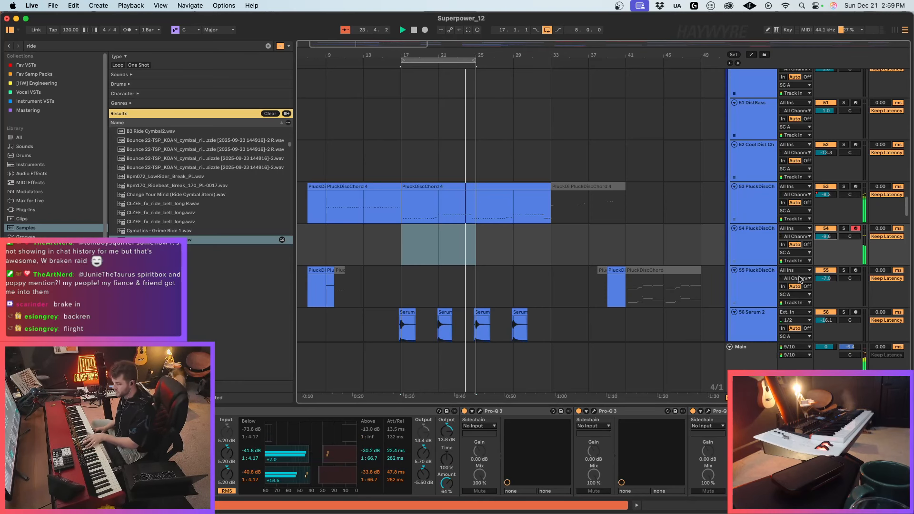
scroll(800, 279, "down", 1)
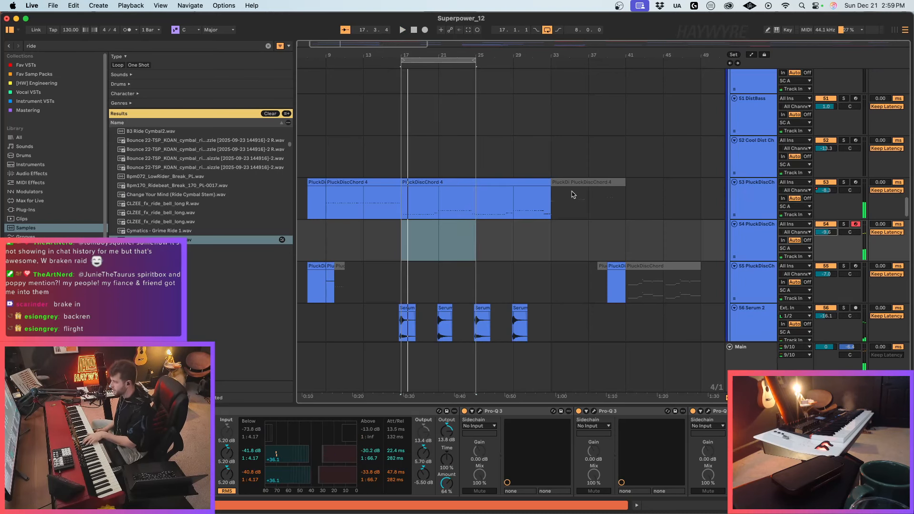
key("space")
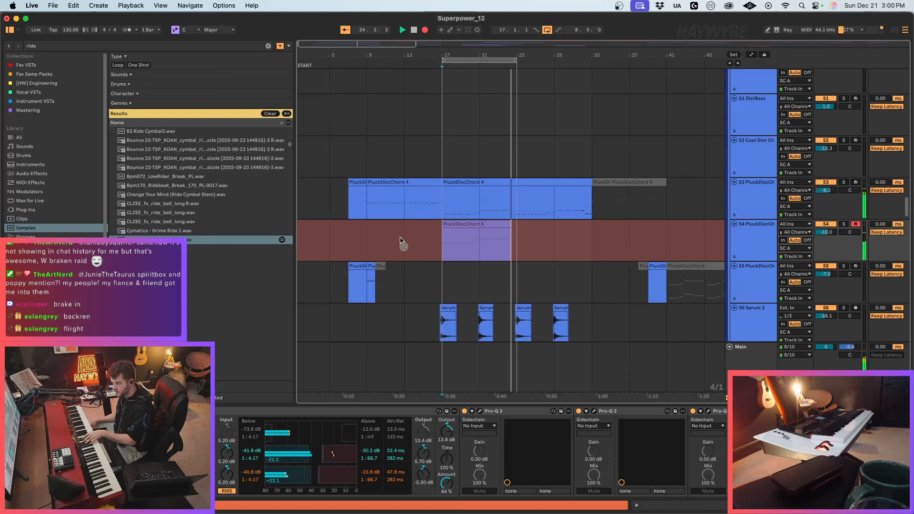
key("space")
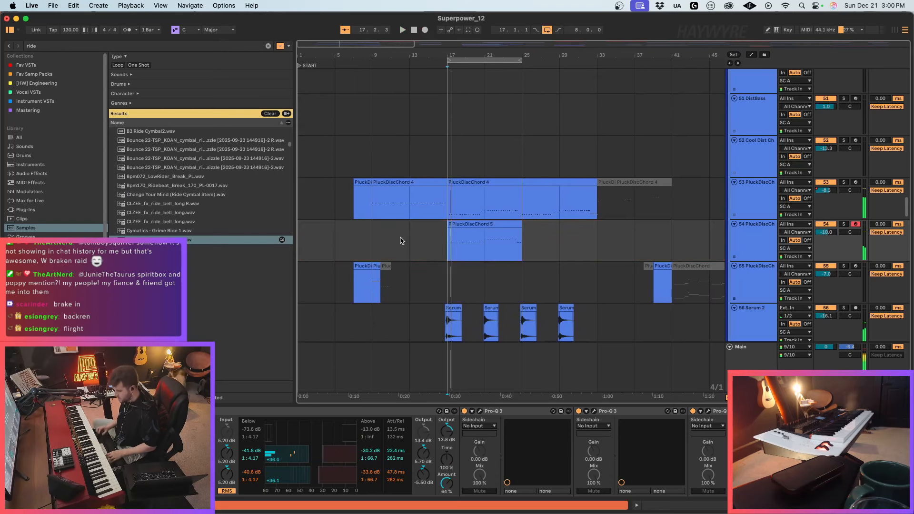
Step: In track 54's recorded clip, move the first of the last three G#2 notes to D#3 and play the result
double_click(516, 221)
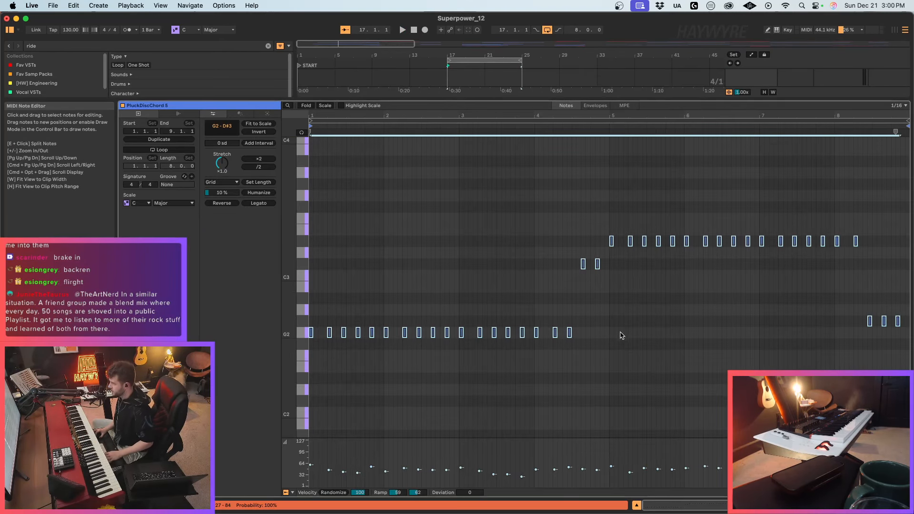
left_click(882, 305)
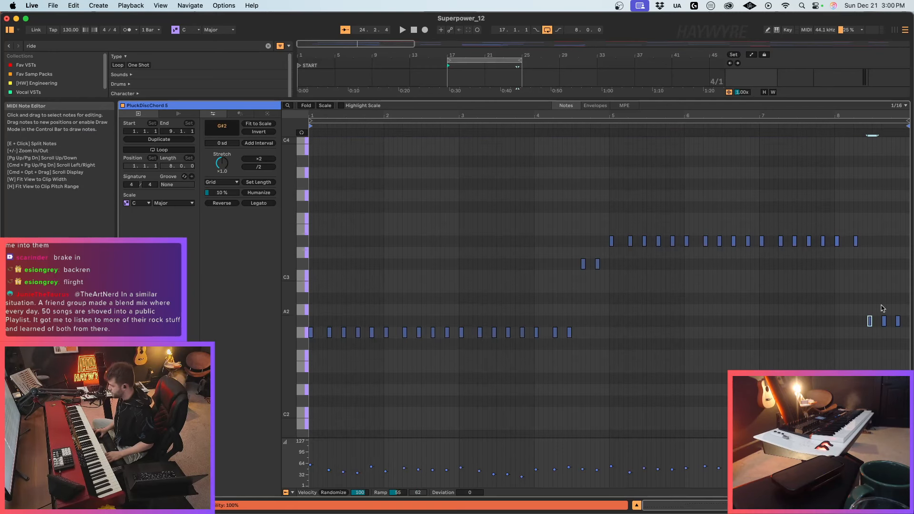
key("Down")
key("Down")
key("space")
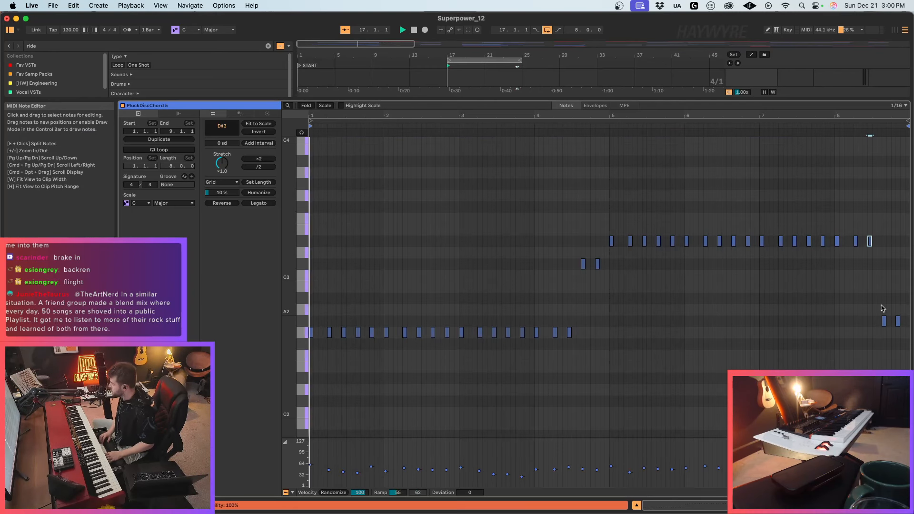
left_click(828, 505)
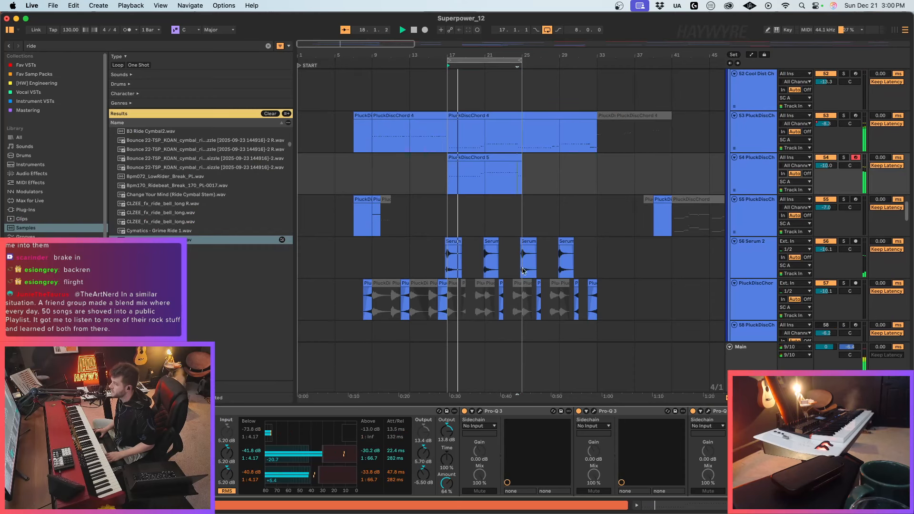
Step: Solo the Serum 2 audio on track 56 during playback from bar 17
scroll(574, 296, "up", 3)
left_click(845, 244)
left_click(844, 241)
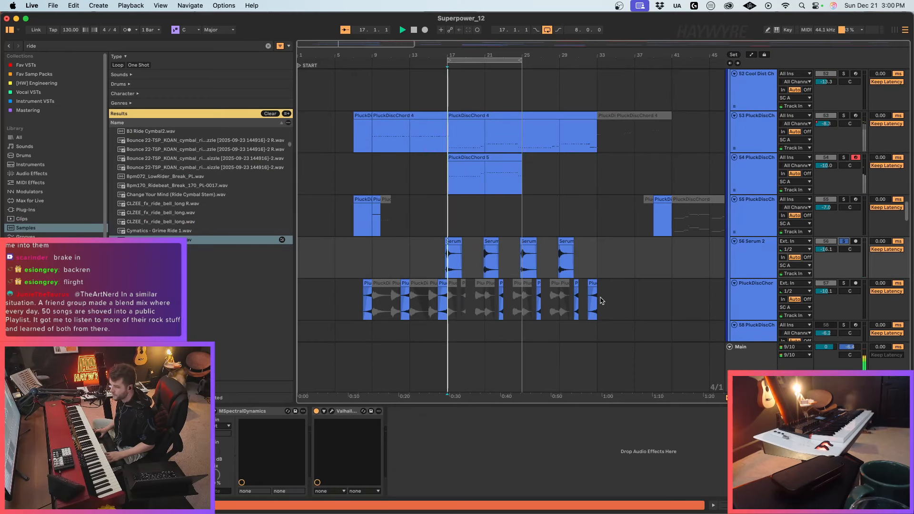
Step: Clear the browser search and add Serum 2 FX from the Fav VSTs collection to track 56
left_click(26, 65)
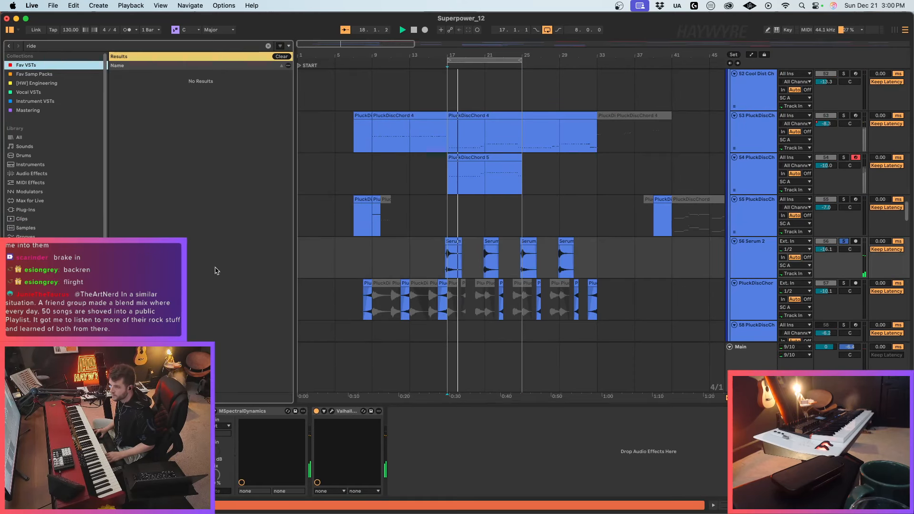
key("super+f")
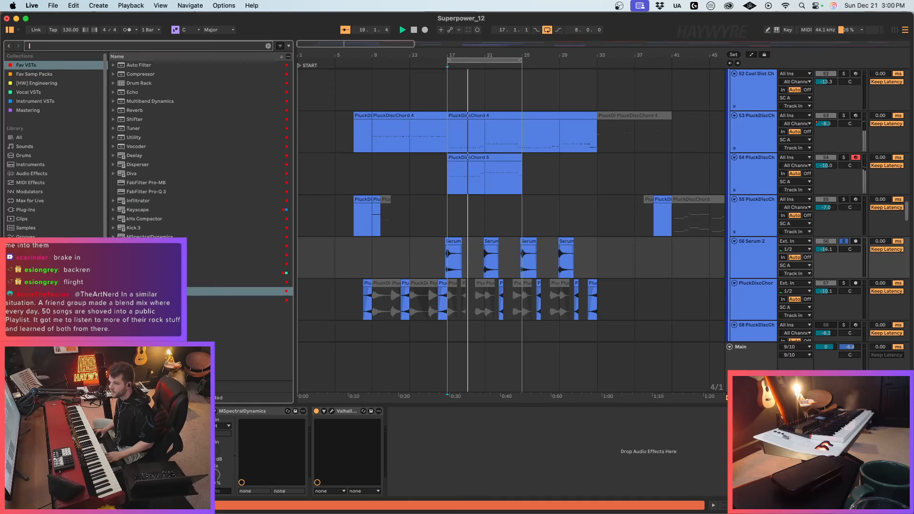
mouse_move(199, 264)
left_mouse_down()
mouse_move(465, 439)
mouse_move(268, 461)
left_mouse_up()
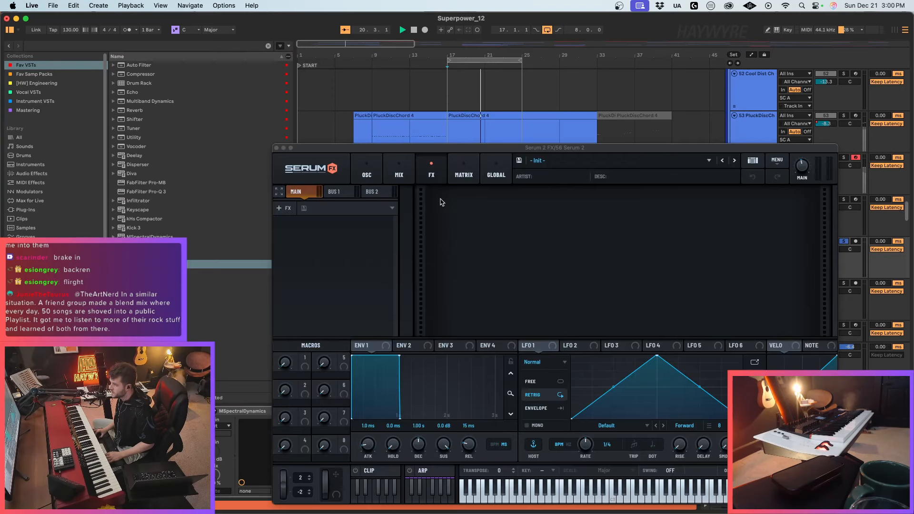
Step: Add a Bode effect to Serum 2 FX on track 56 and play the Serum 2 audio through it
left_click(281, 208)
left_click(307, 223)
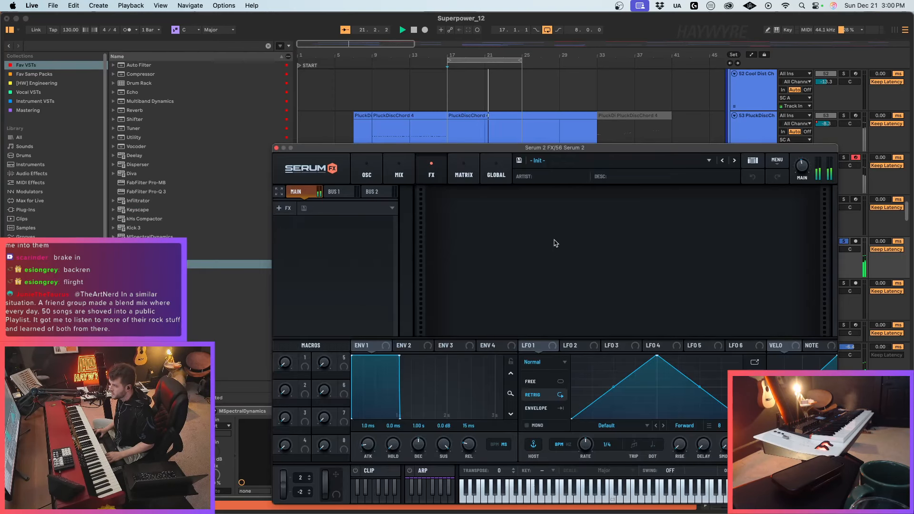
left_click(464, 130)
key("space")
key("space")
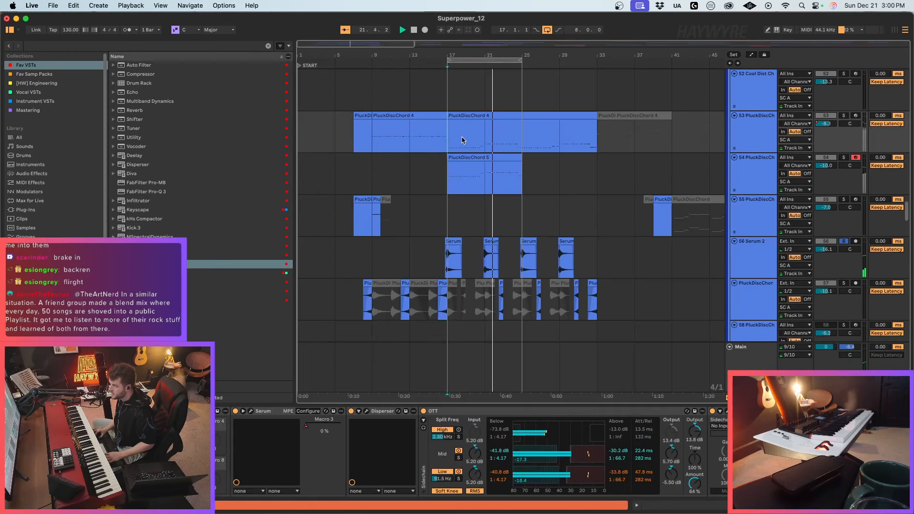
left_click(458, 264)
left_click_drag(547, 201, 551, 193)
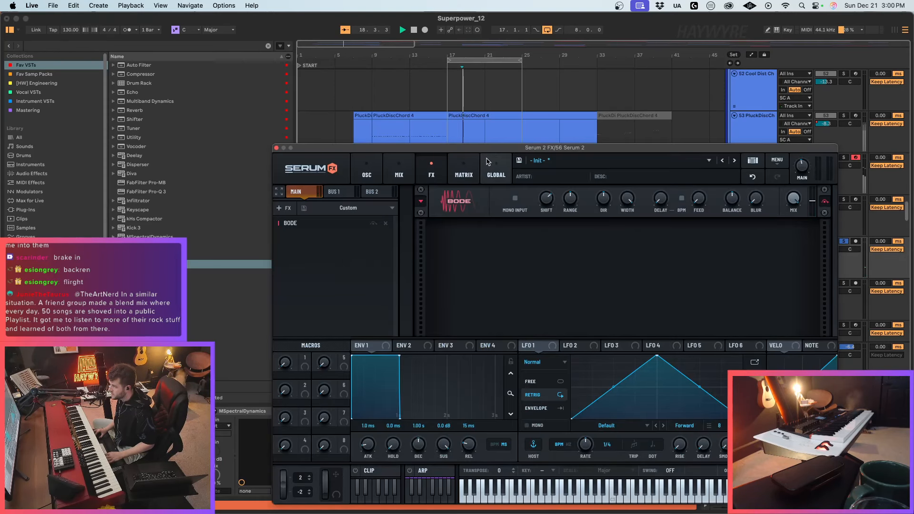
Step: Loop bars 17 to 21 and try different Bode shift and range settings on the Serum 2 audio
left_click_drag(432, 149, 472, 286)
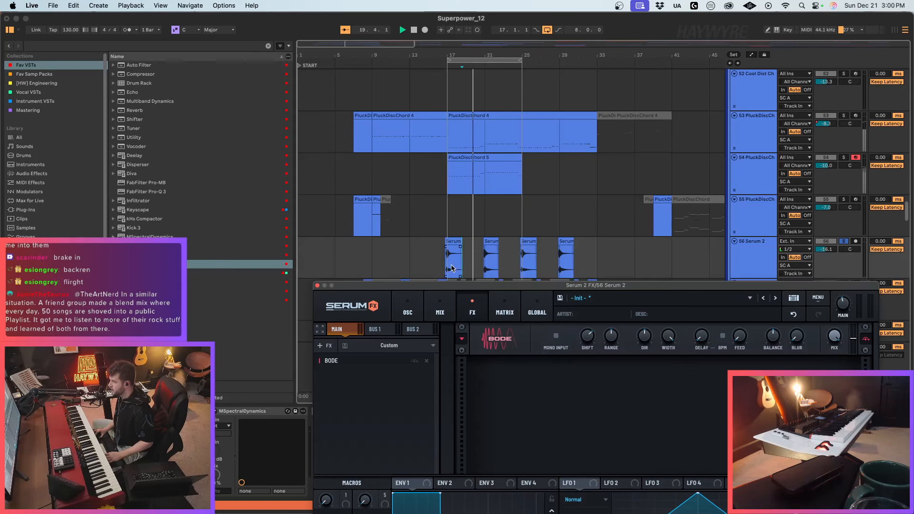
key("super+l")
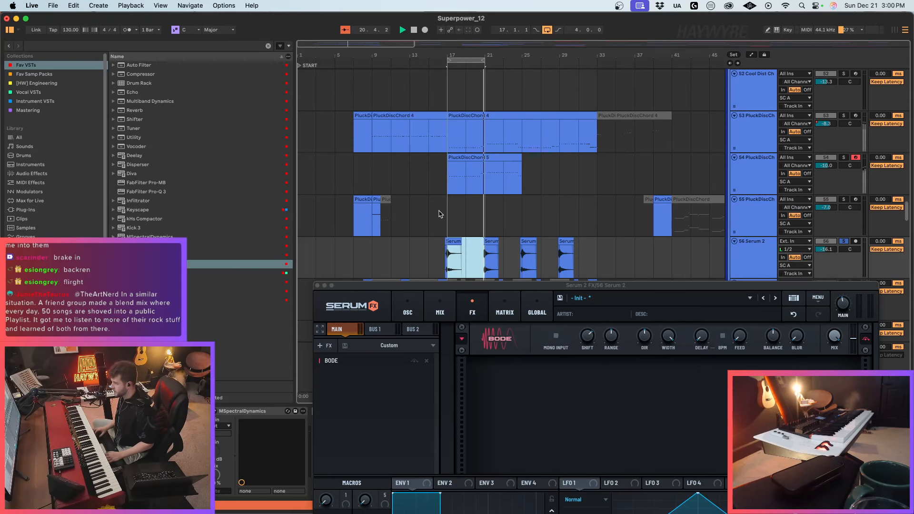
left_click_drag(587, 337, 570, 229)
left_click(622, 302)
left_click(622, 304)
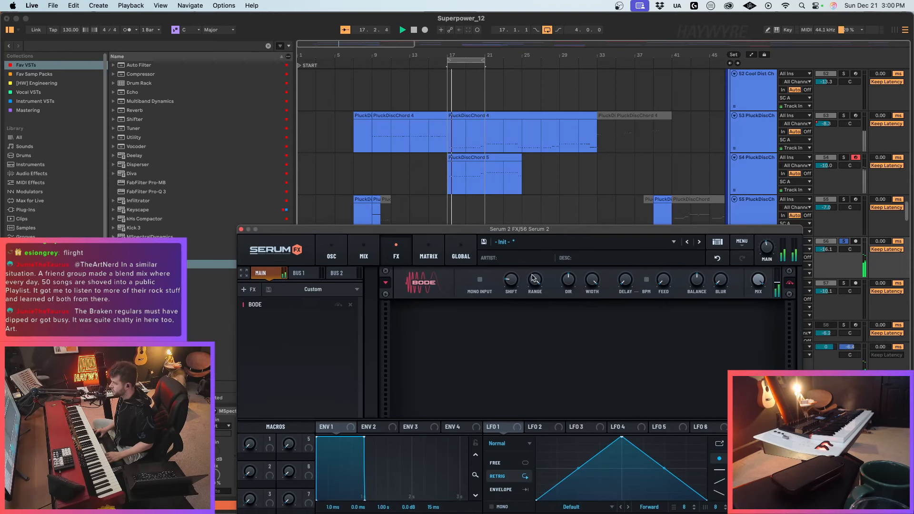
left_click_drag(534, 281, 549, 305)
key("space")
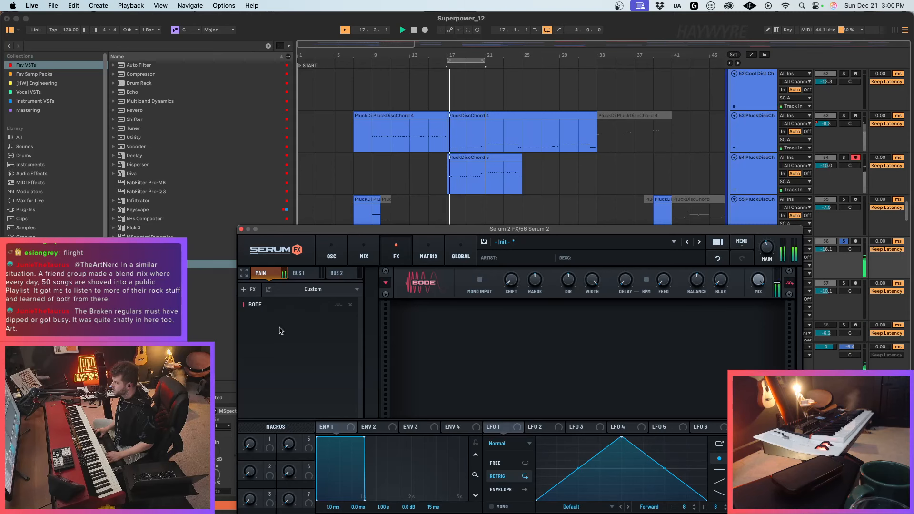
Step: Replace the Bode effect with a Chorus in track 56's Serum 2 FX
left_click(351, 305)
left_click(248, 289)
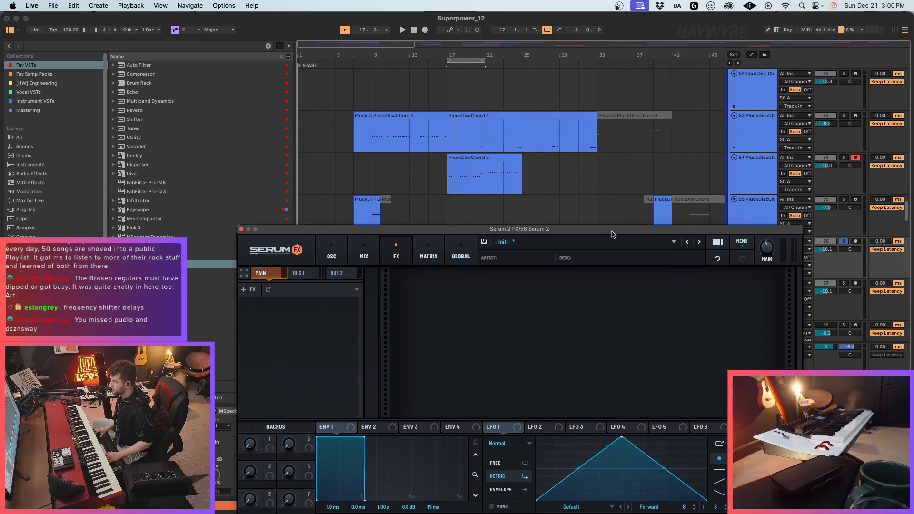
left_click_drag(609, 231, 656, 164)
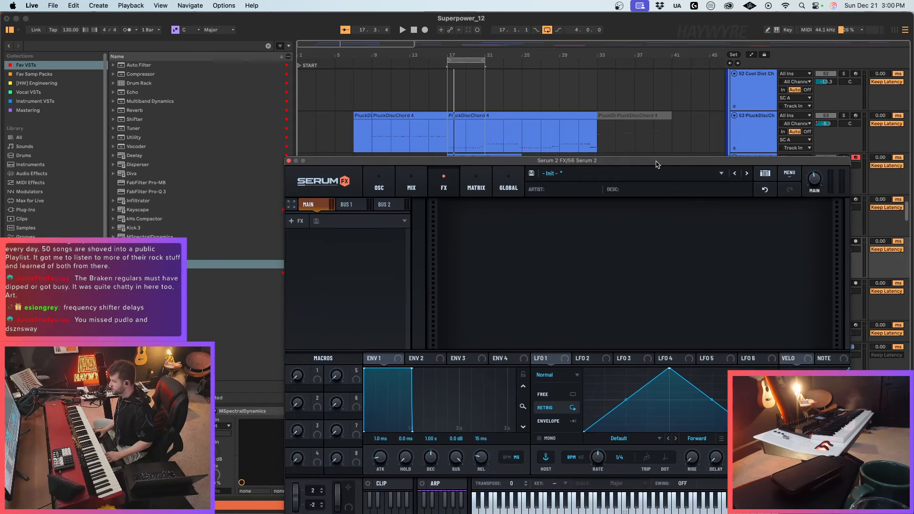
left_click(300, 221)
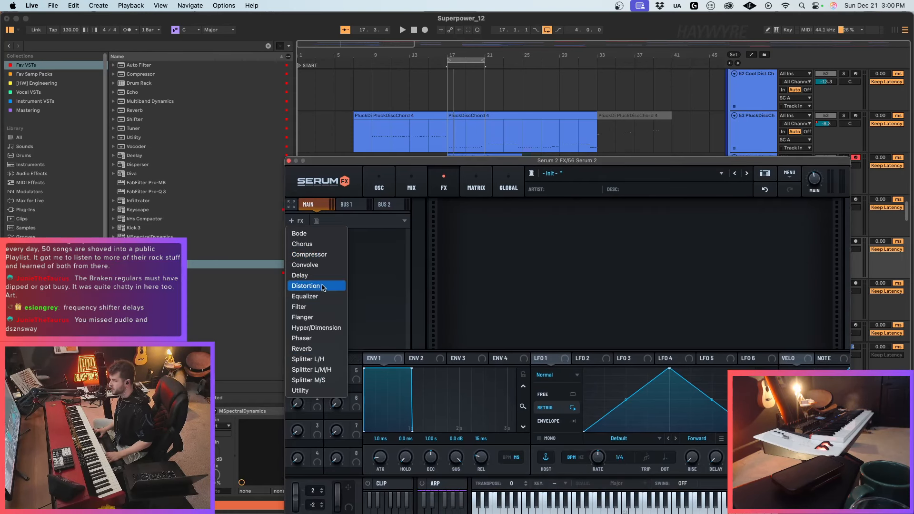
left_click(311, 245)
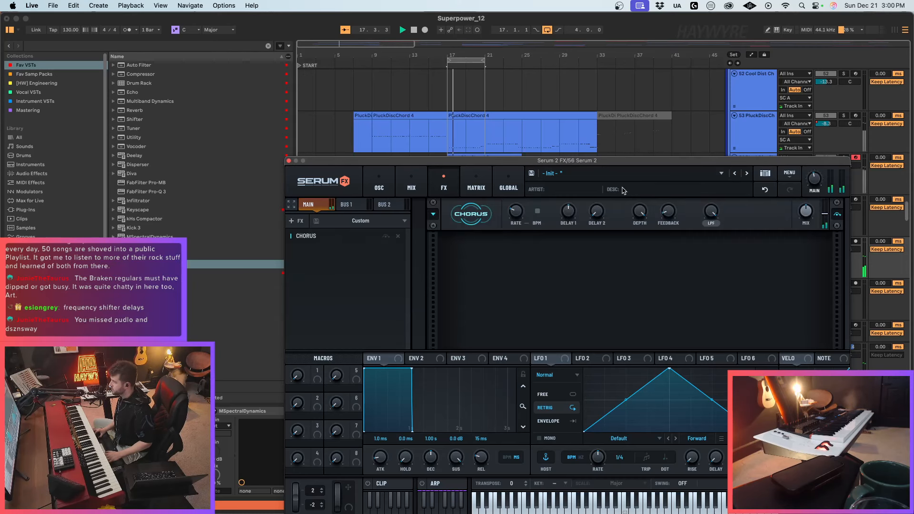
Step: Adjust the Chorus delays during playback and return track 56 to the full mix, closing the effect window
double_click(573, 214)
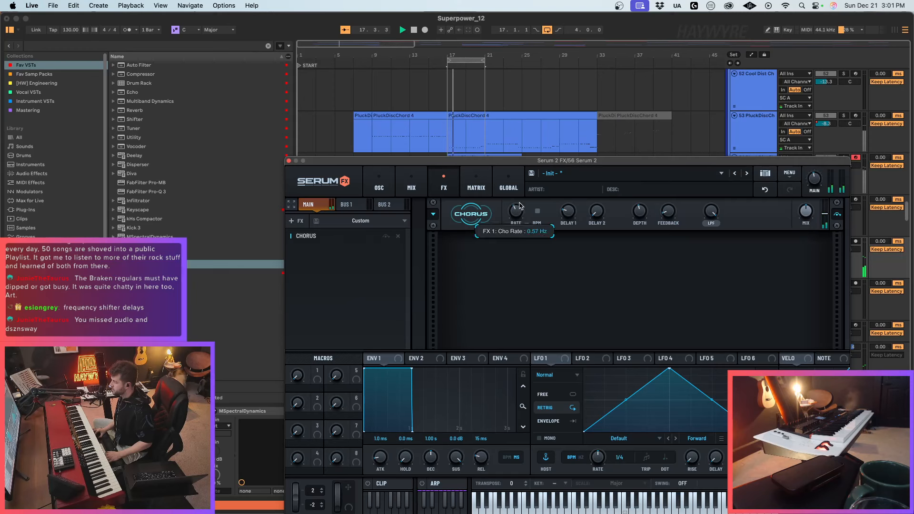
left_click_drag(596, 213, 601, 205)
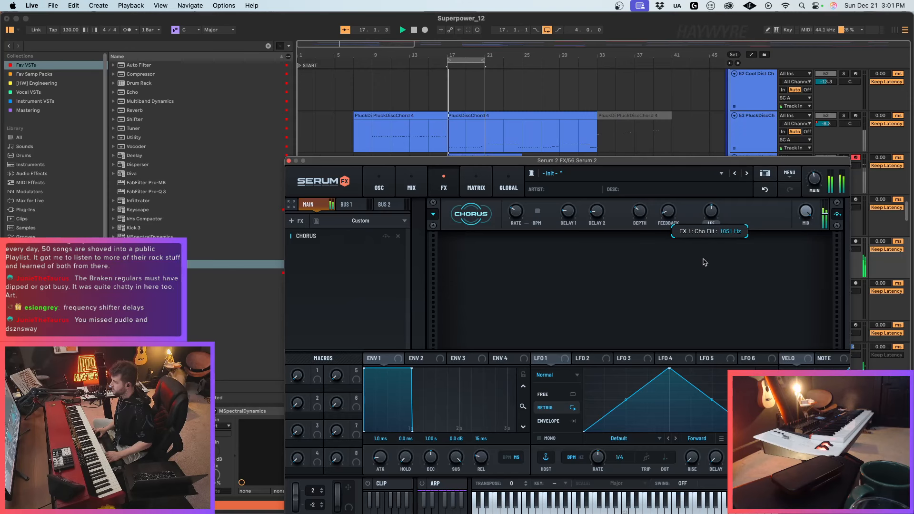
left_click_drag(834, 167, 837, 302)
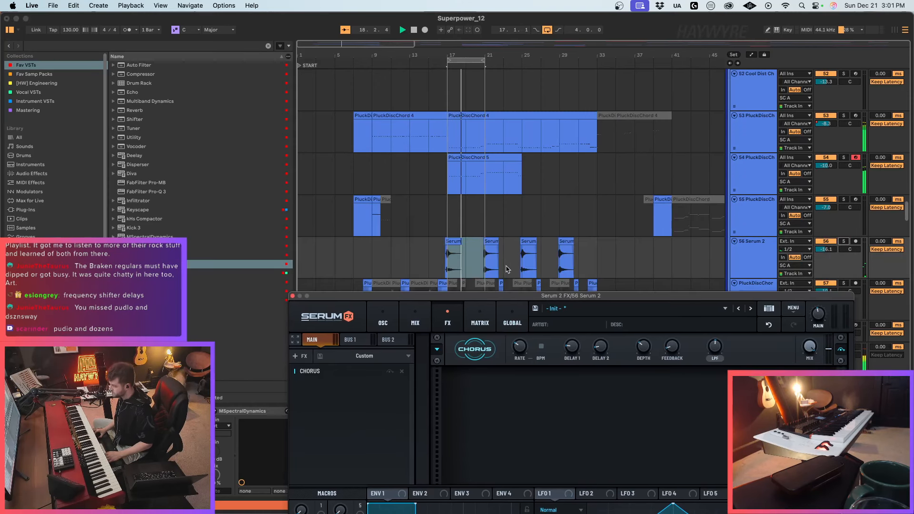
left_click(759, 261)
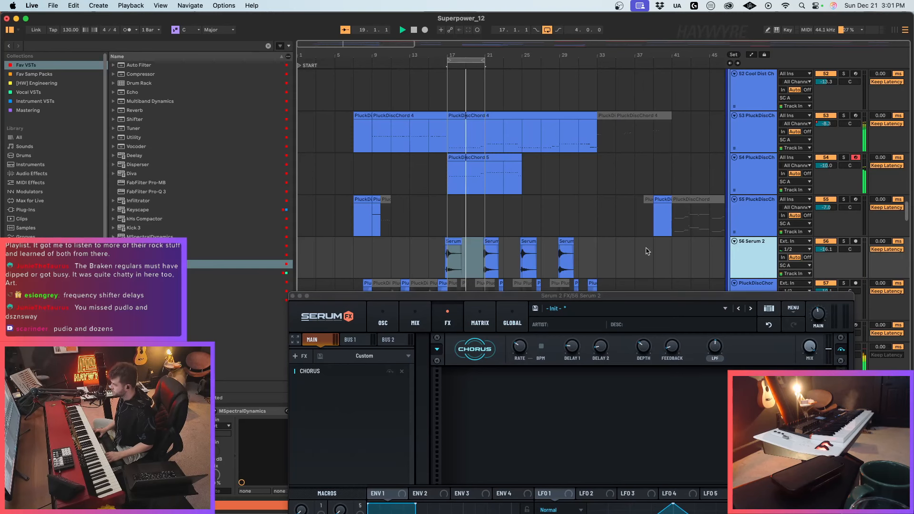
left_click(292, 296)
Step: Extend the playback loop to cover bars 17 to 25
scroll(398, 323, "down", 5)
scroll(443, 318, "up", 8)
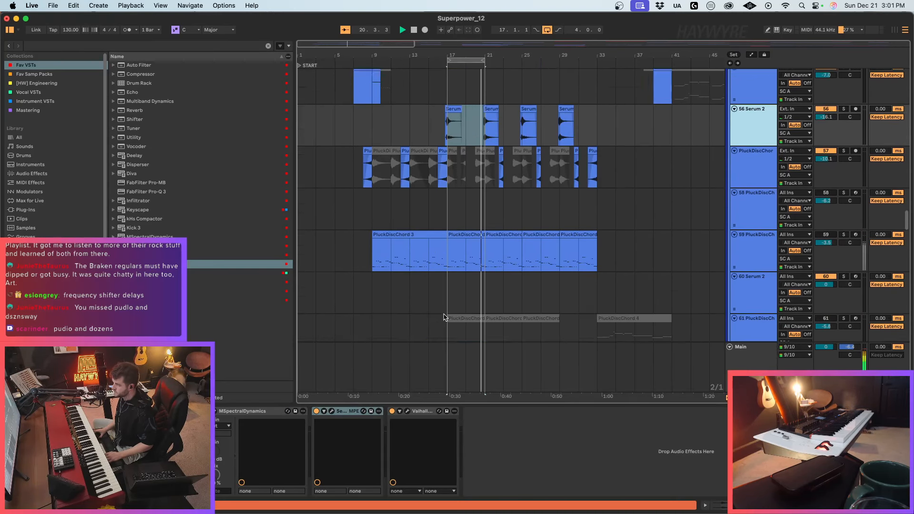
scroll(547, 250, "up", 2)
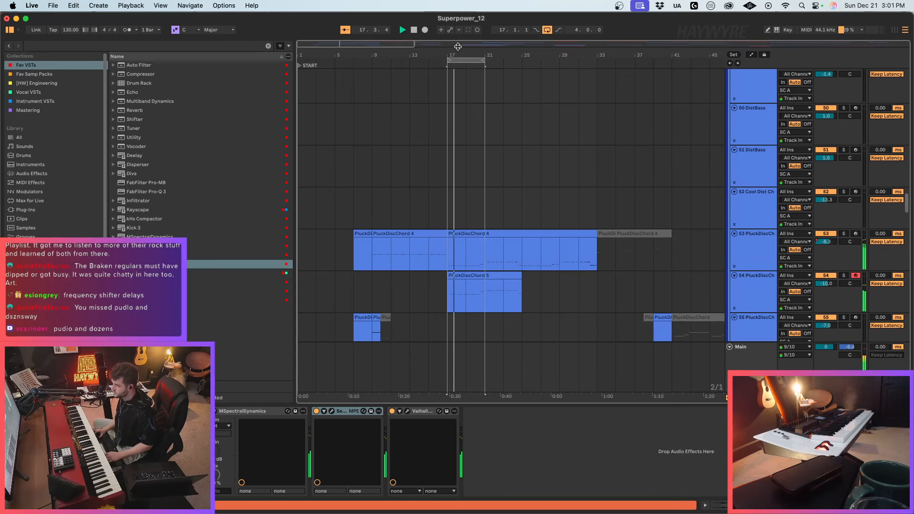
left_click_drag(479, 59, 517, 67)
Step: Inspect the percussion clips and their automation during loop playback, and go through the piano and vocal tracks
scroll(434, 246, "up", 20)
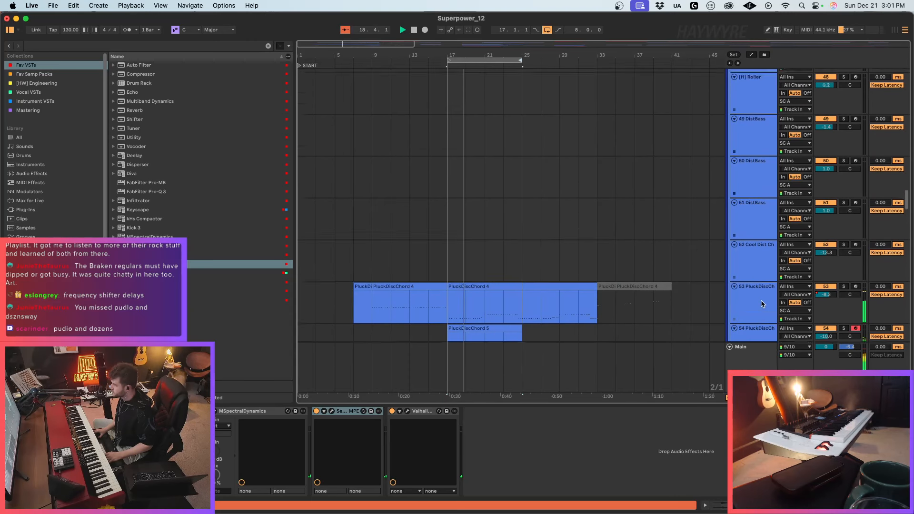
left_click(434, 246)
scroll(474, 258, "up", 5)
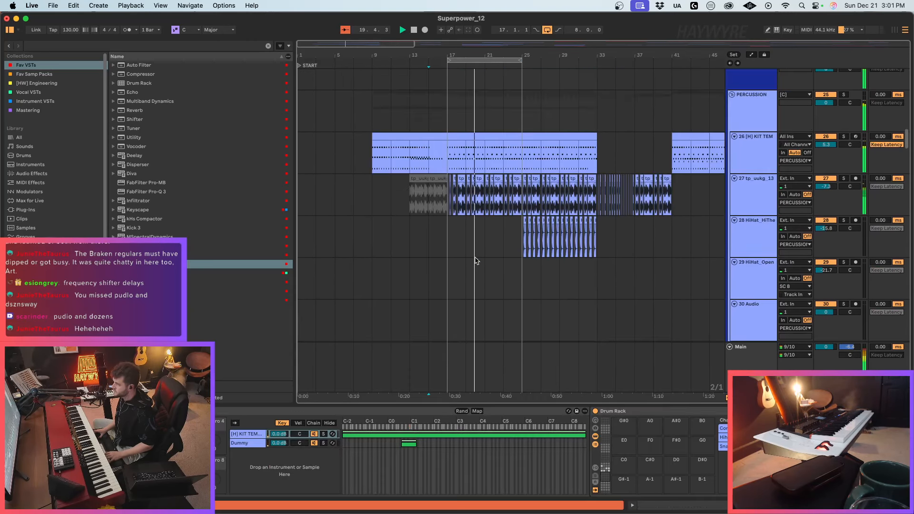
left_click(509, 168)
key("a")
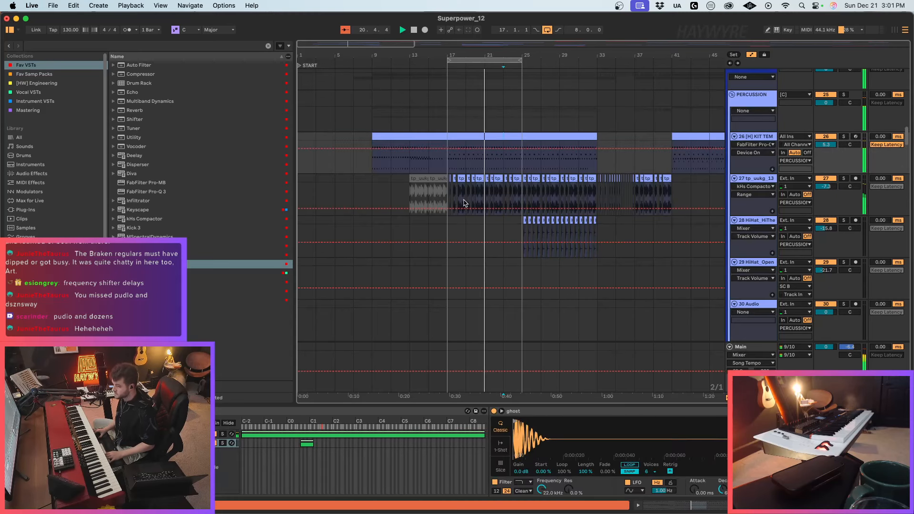
key("a")
left_click(492, 192)
left_click(460, 165)
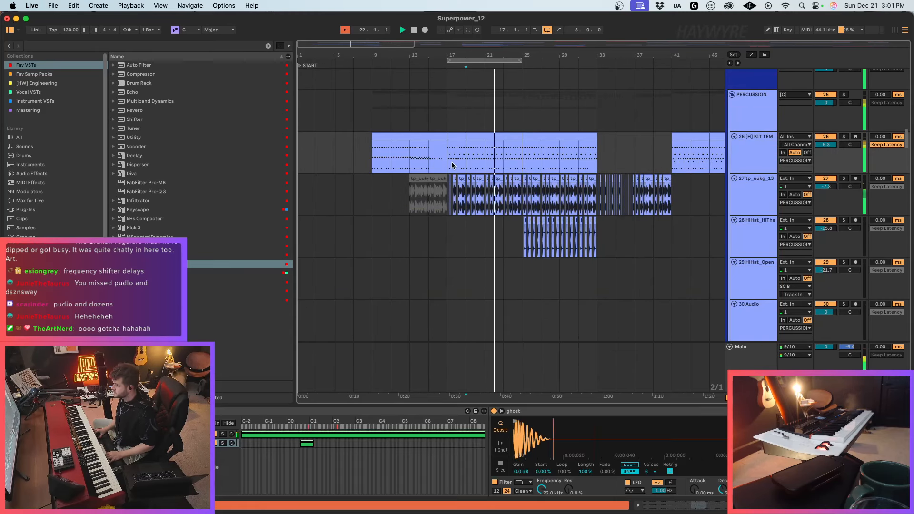
scroll(555, 150, "up", 15)
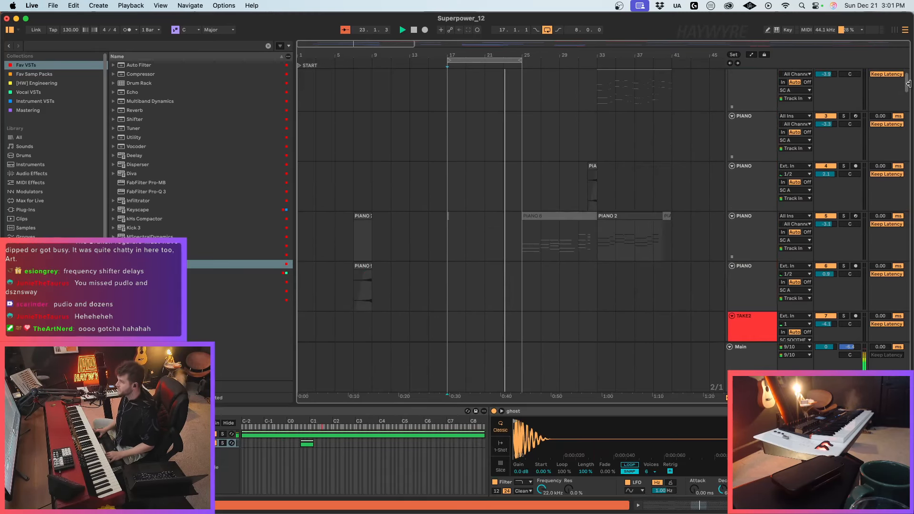
scroll(557, 152, "down", 2)
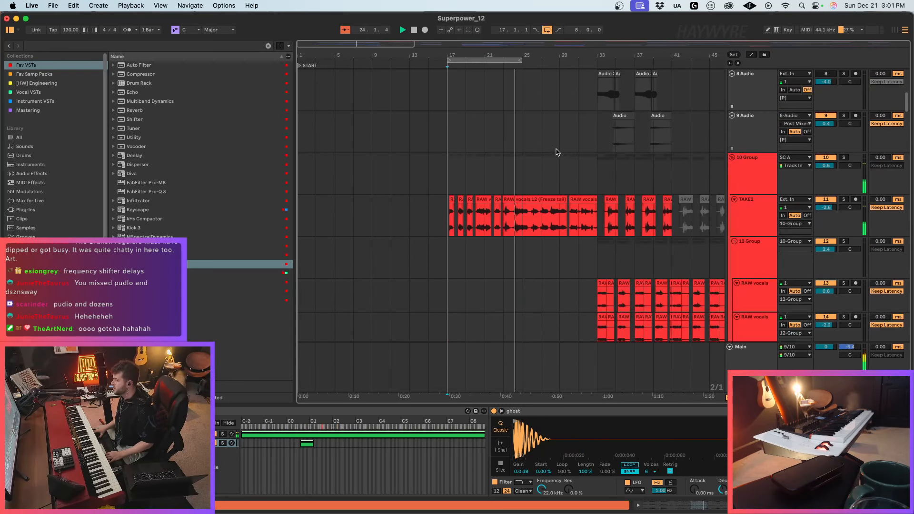
Step: Listen to the loop from bar 17 while checking the TAKE2 vocal clips on track 11
left_click(449, 225)
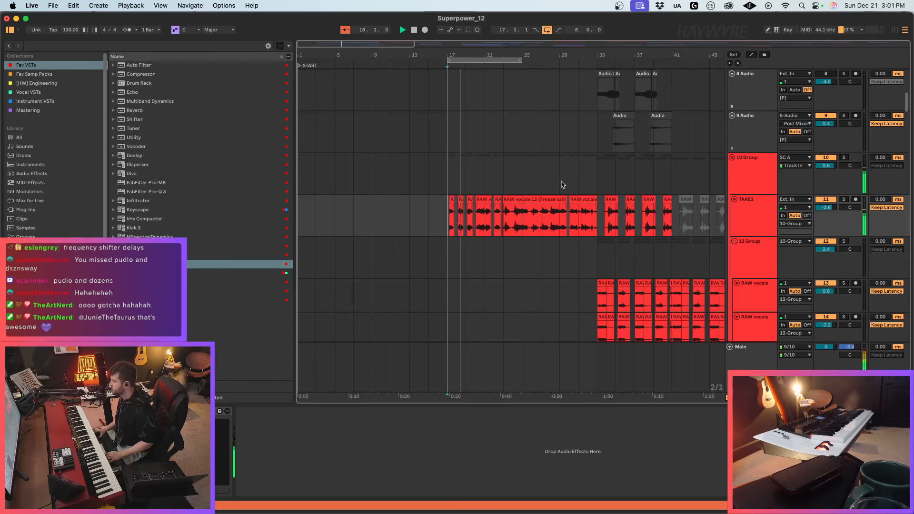
scroll(476, 219, "up", 2)
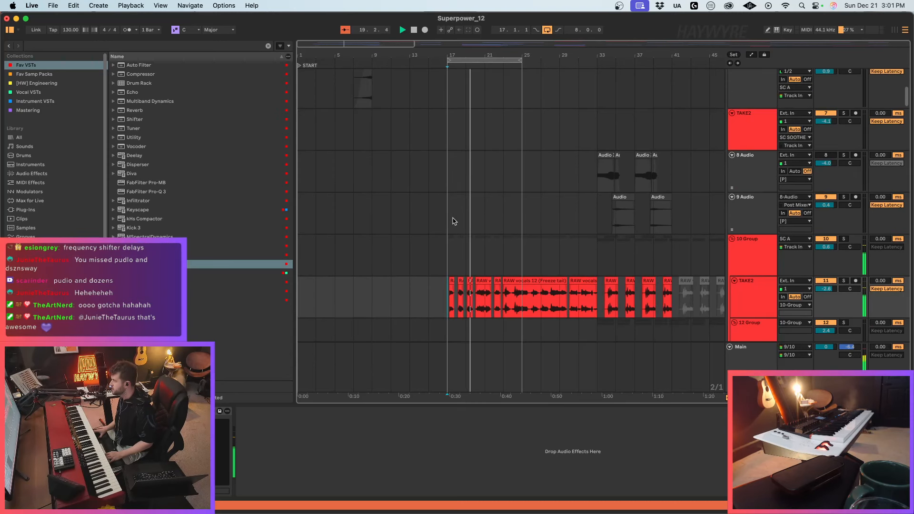
scroll(500, 217, "down", 2)
scroll(519, 216, "up", 2)
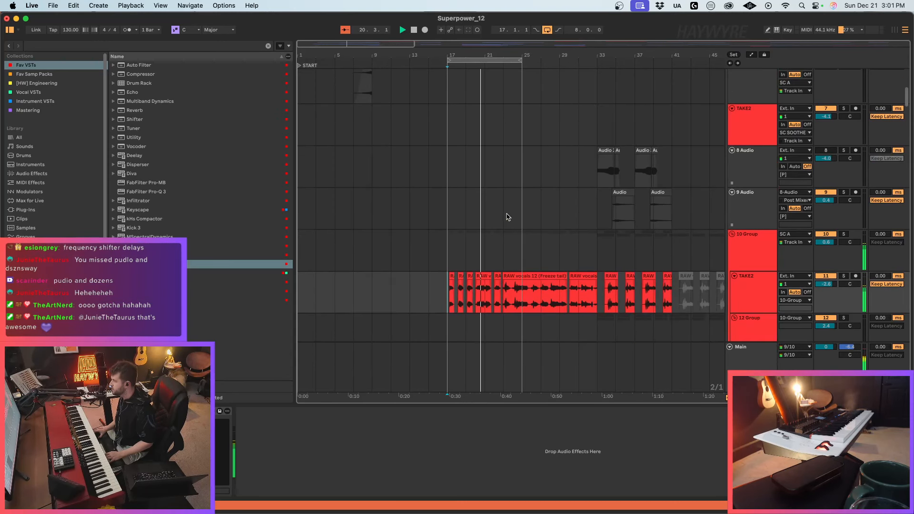
scroll(512, 222, "down", 1)
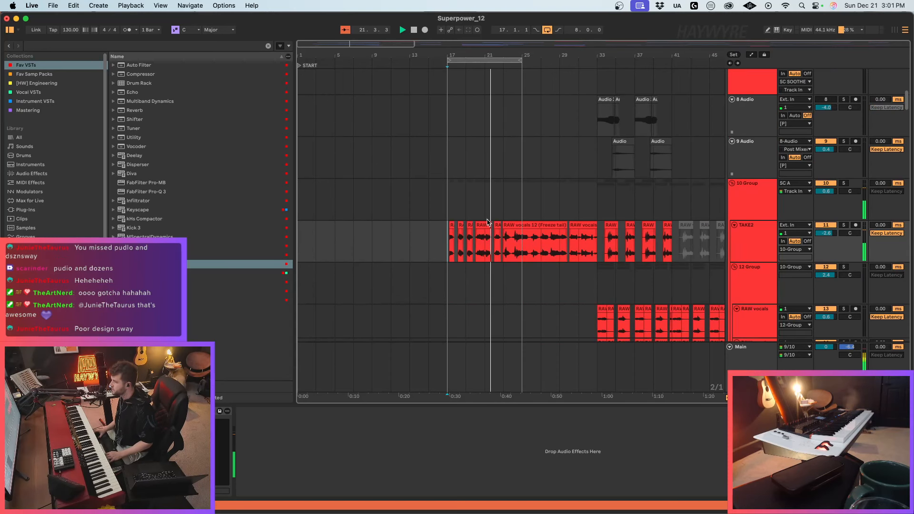
scroll(487, 220, "up", 2)
scroll(490, 206, "down", 1)
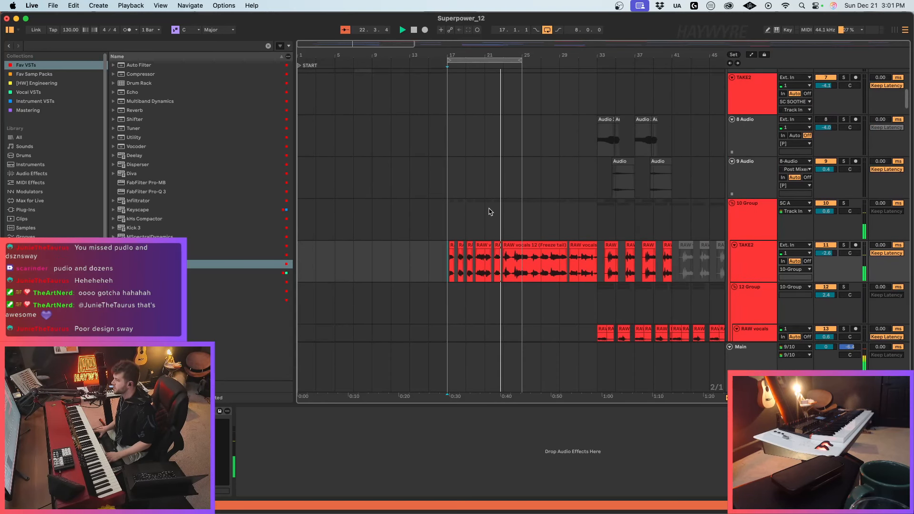
scroll(490, 212, "down", 1)
scroll(488, 209, "up", 2)
scroll(487, 208, "down", 2)
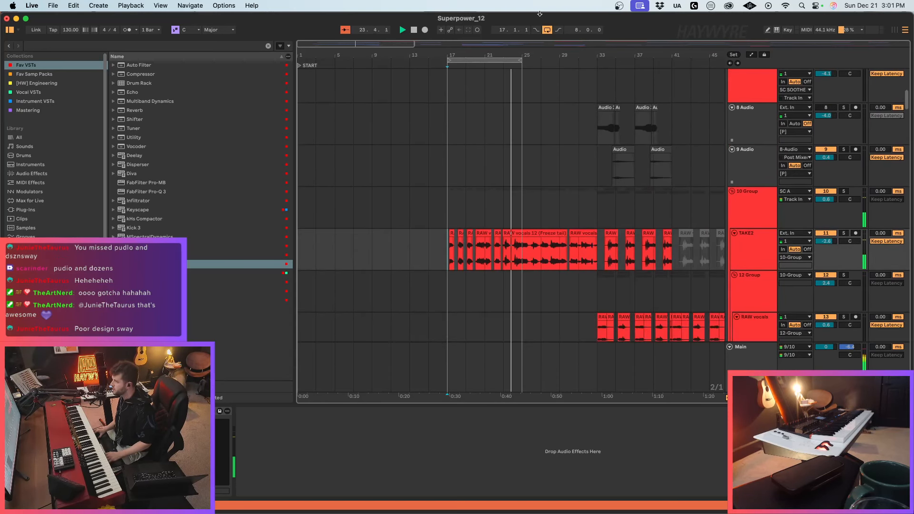
Step: Extend the loop to bars 17 to 33 and duplicate track 54's pluck clip over bars 25 to 33
left_click_drag(519, 61, 597, 60)
scroll(555, 281, "down", 6)
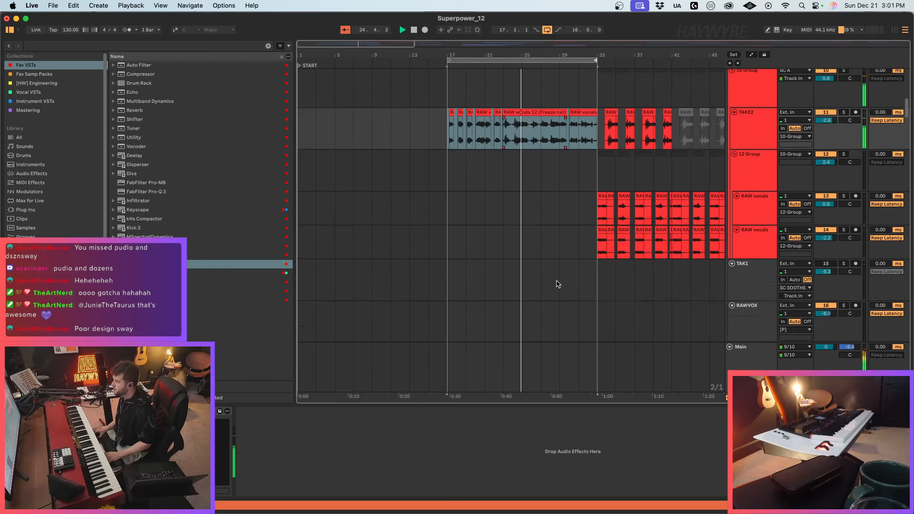
scroll(577, 266, "down", 8)
scroll(571, 252, "up", 4)
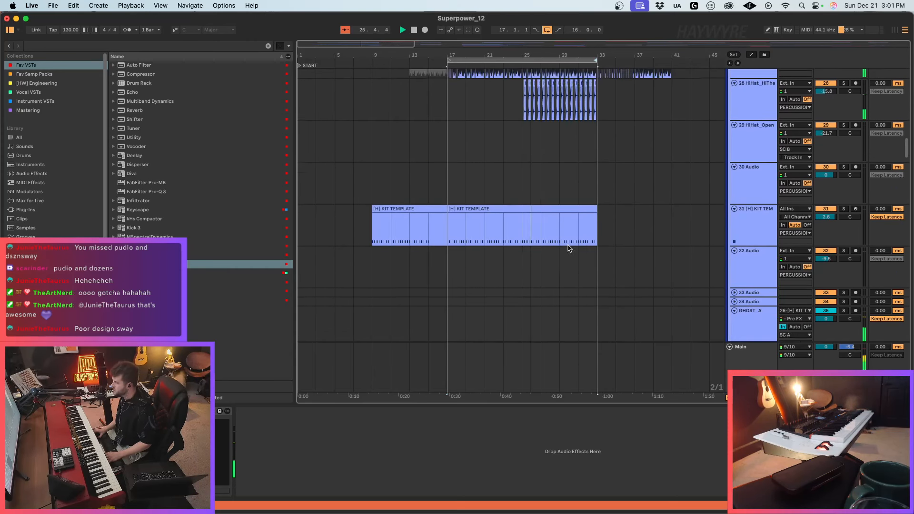
scroll(543, 236, "down", 15)
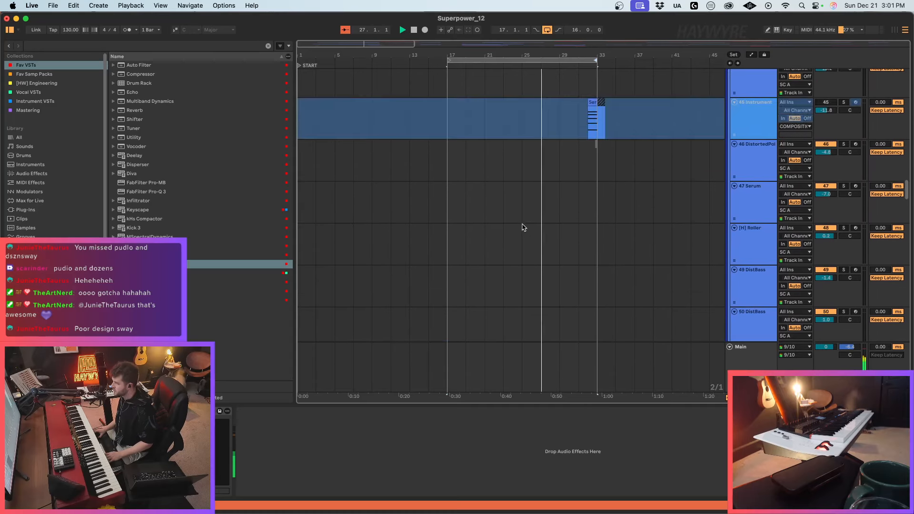
scroll(514, 157, "up", 3)
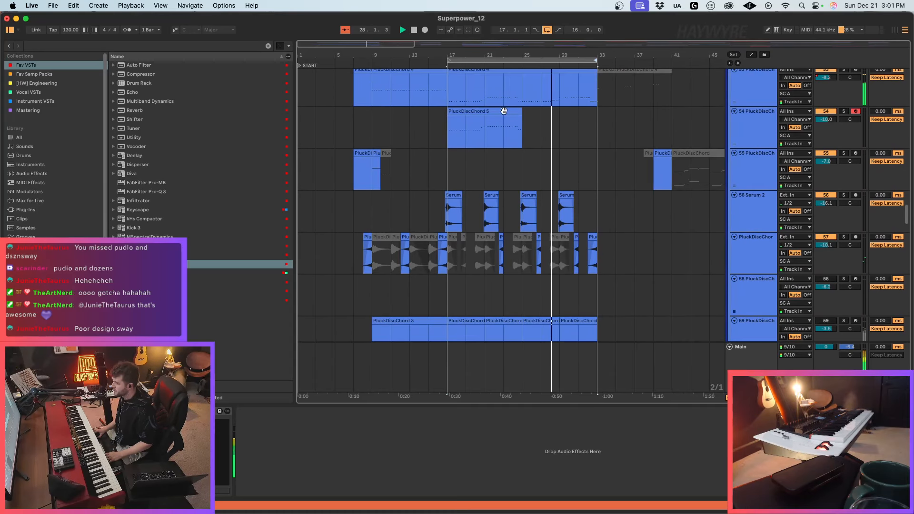
left_click(533, 126)
scroll(558, 205, "up", 2)
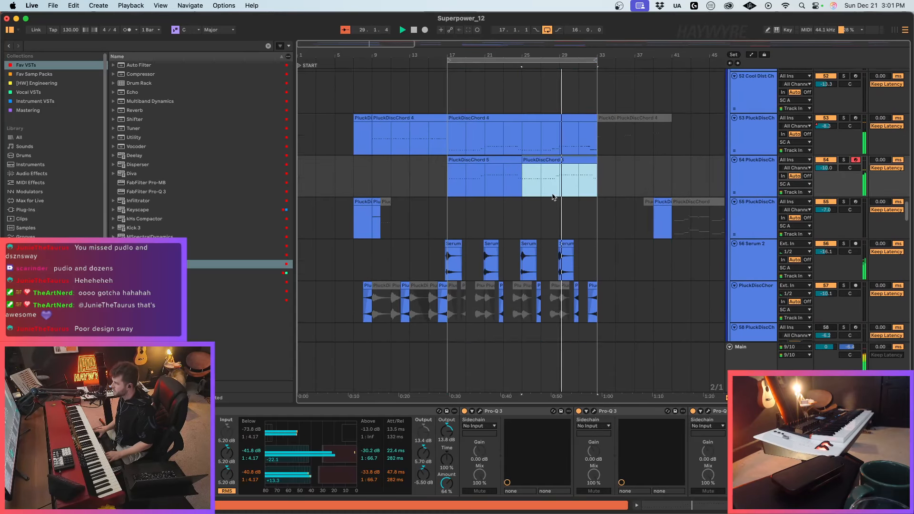
left_click(572, 201)
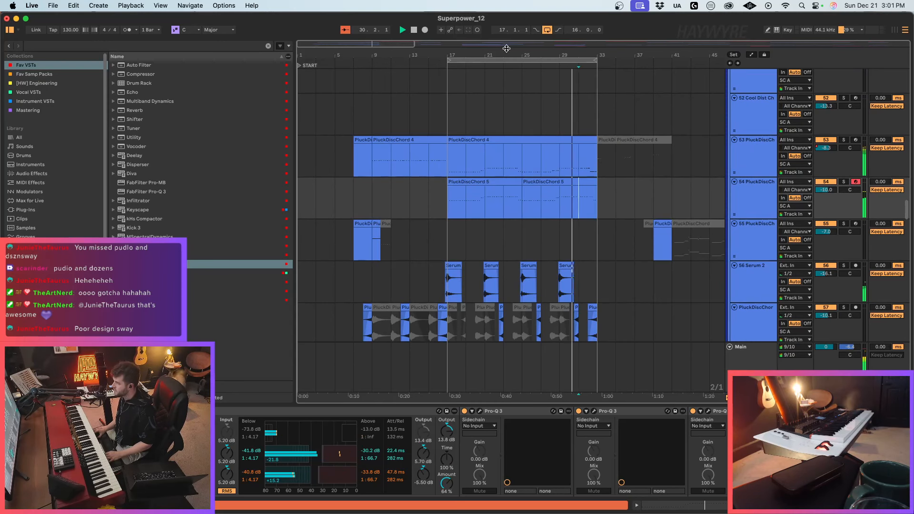
Step: Move the playback loop to bars 33 to 37
left_click(547, 30)
left_click_drag(413, 44, 470, 45)
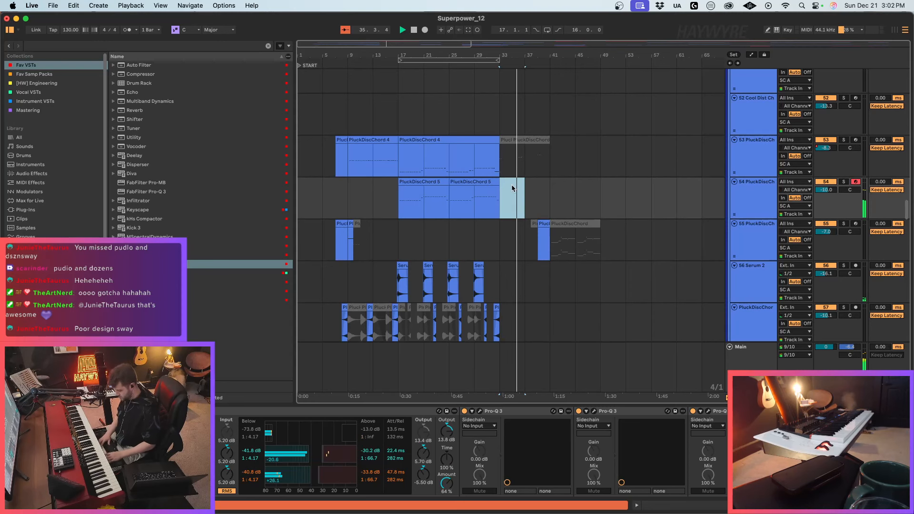
key("super+l")
Step: Delete the Serum 2 clip material between bars 33 and 37 on track 76 and arm the track for recording
scroll(512, 188, "down", 15)
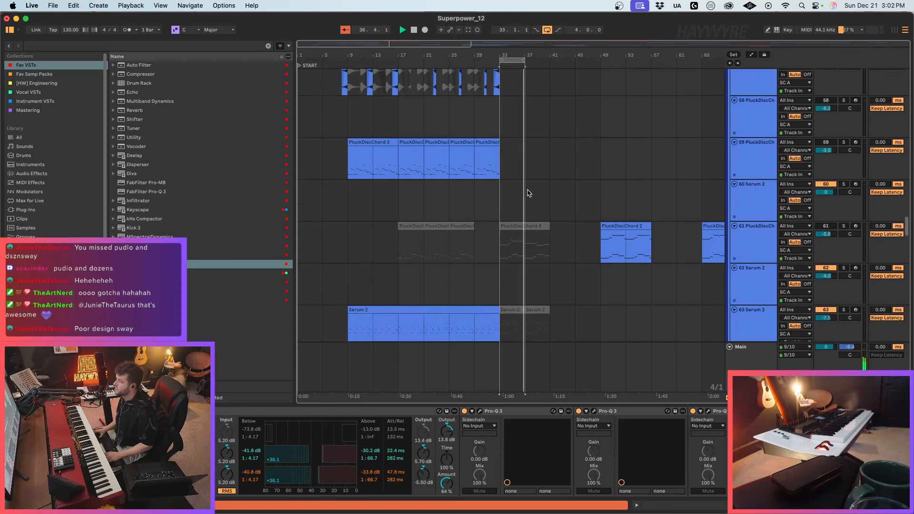
scroll(540, 200, "down", 3)
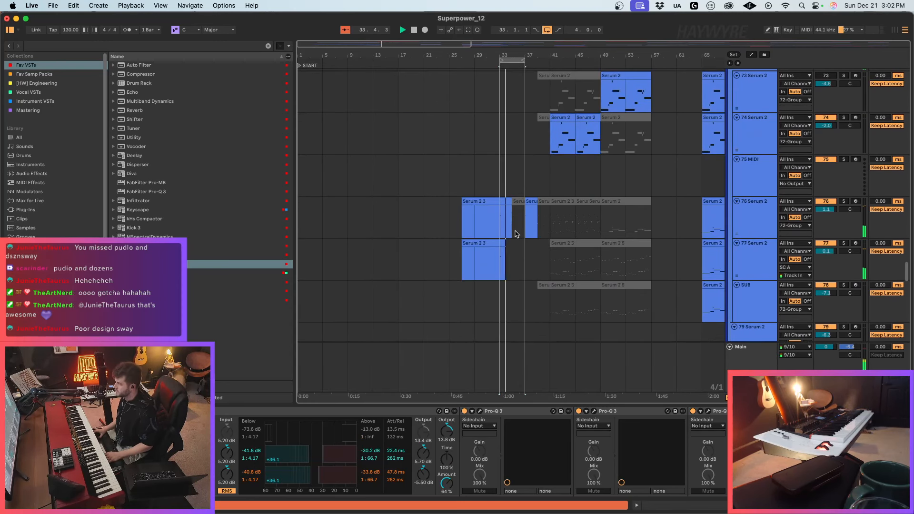
left_click(501, 234)
mouse_move(371, 43)
left_mouse_down()
mouse_move(370, 88)
mouse_move(388, 90)
left_mouse_up()
left_click(480, 261)
left_click_drag(446, 275, 527, 228)
left_click_drag(428, 267, 531, 263)
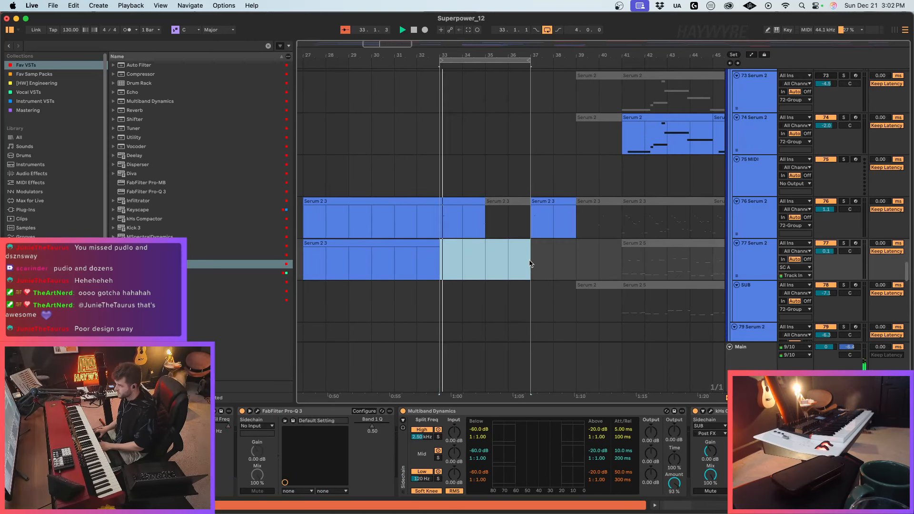
left_click_drag(444, 231, 532, 223)
key("Delete")
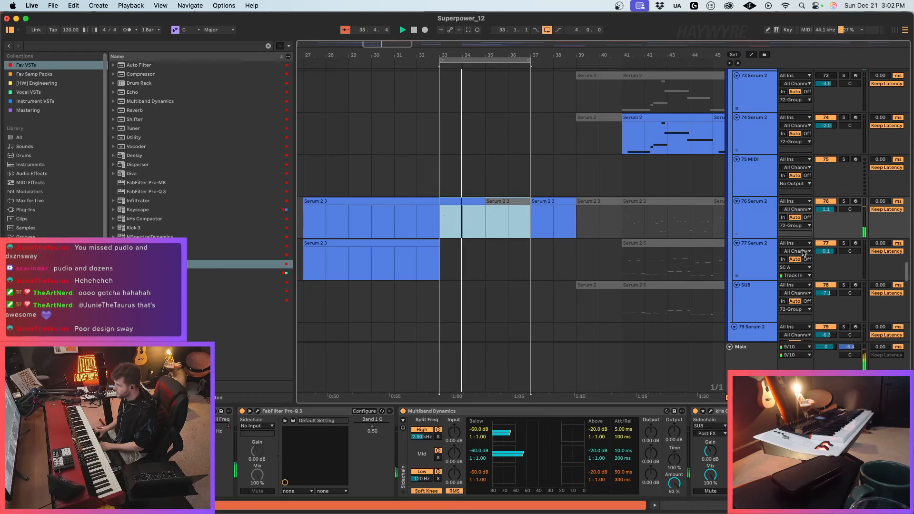
left_click(855, 201)
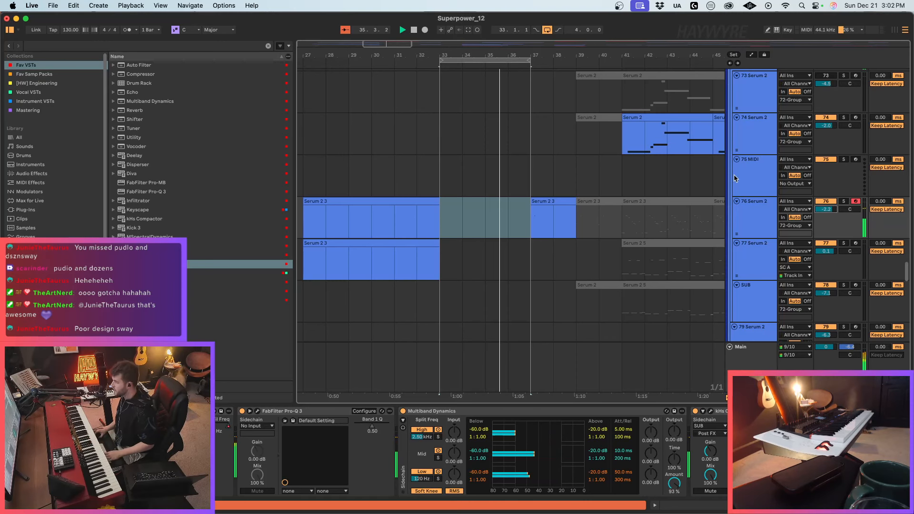
Step: Play the transition from bar 31 and look through the tracks from the Serum 2 group up to the GHOST tracks
left_click_drag(449, 53, 412, 53)
left_click(376, 243)
left_click(382, 227)
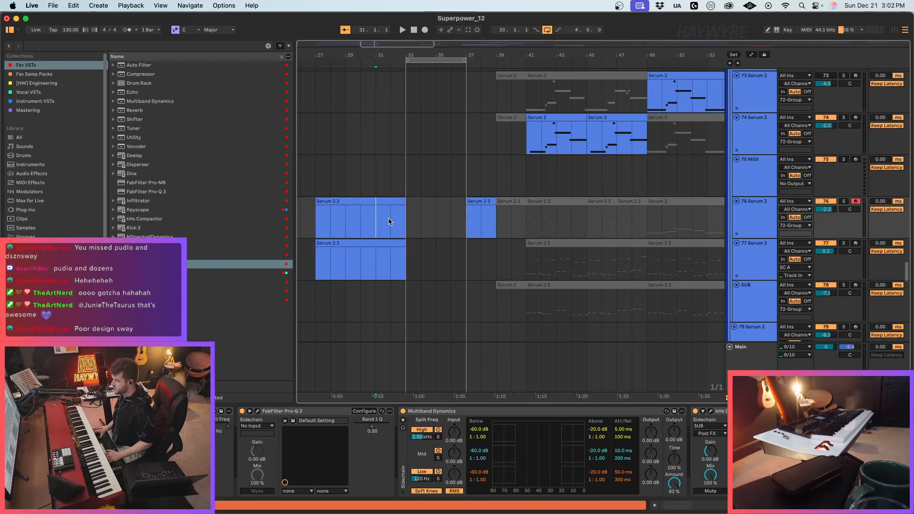
key("space")
scroll(694, 202, "up", 2)
scroll(694, 201, "up", 10)
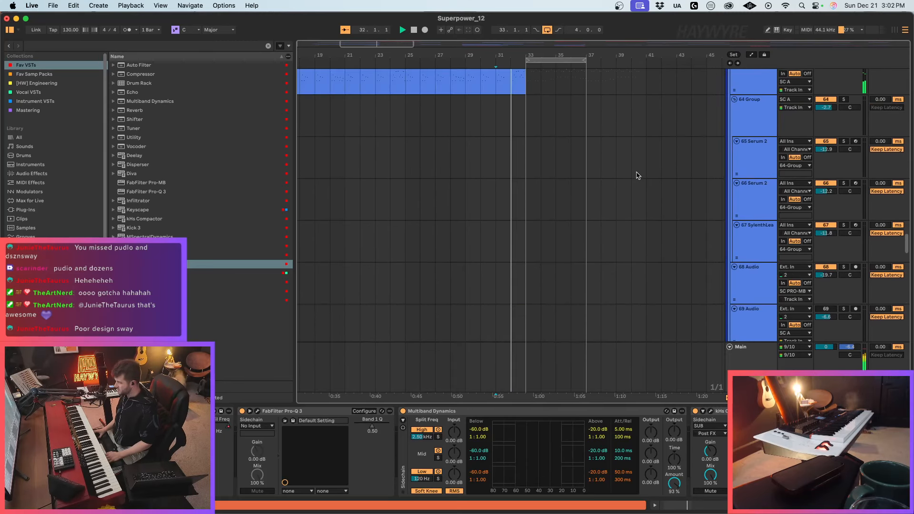
scroll(612, 216, "up", 10)
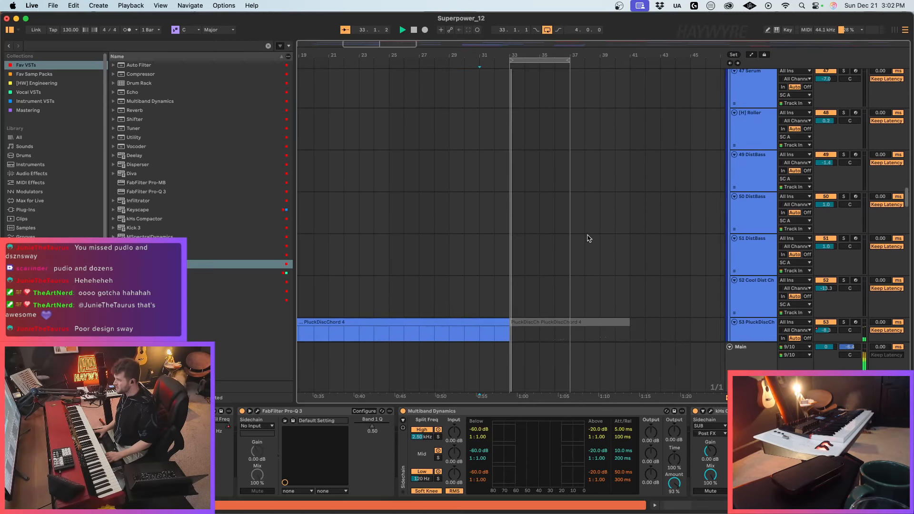
scroll(577, 236, "up", 6)
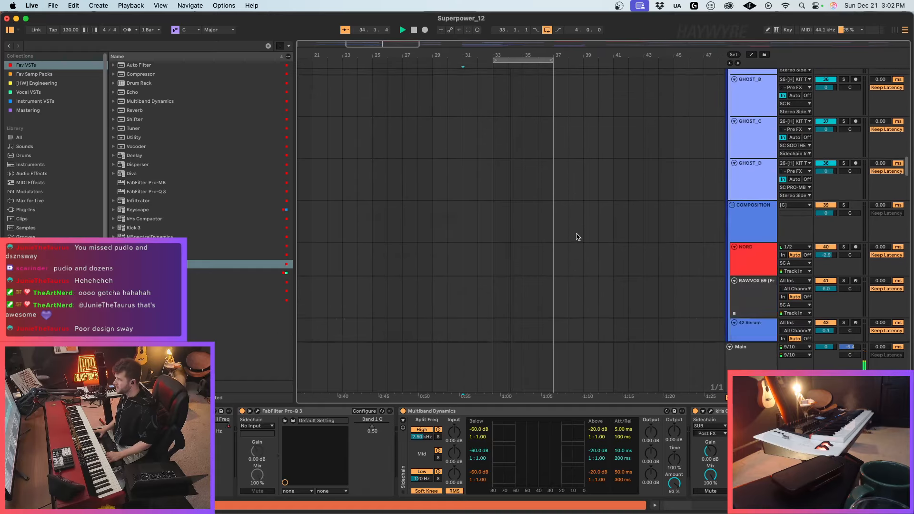
left_click(745, 184)
left_click(738, 285, "shift")
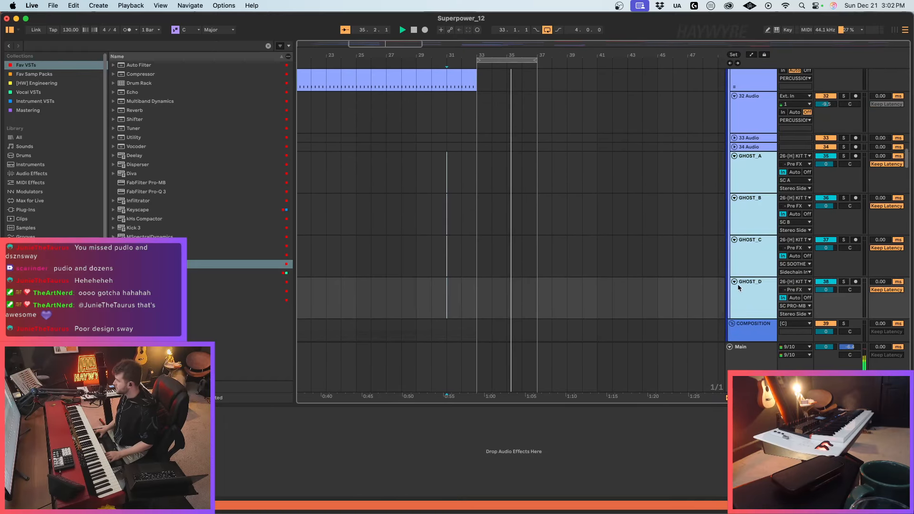
Step: Set the volume of PIANO track 5 to -1.2 dB
scroll(651, 276, "up", 10)
scroll(652, 276, "up", 15)
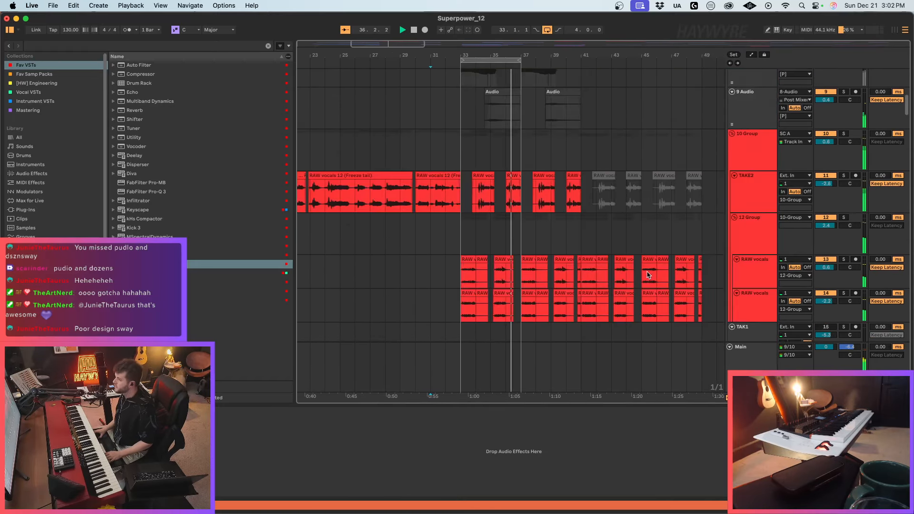
scroll(652, 275, "down", 3)
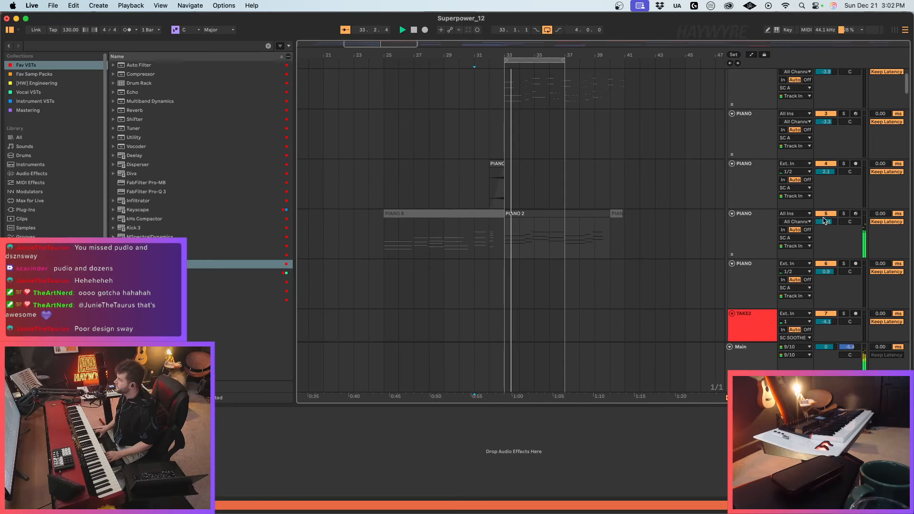
left_click_drag(825, 221, 826, 212)
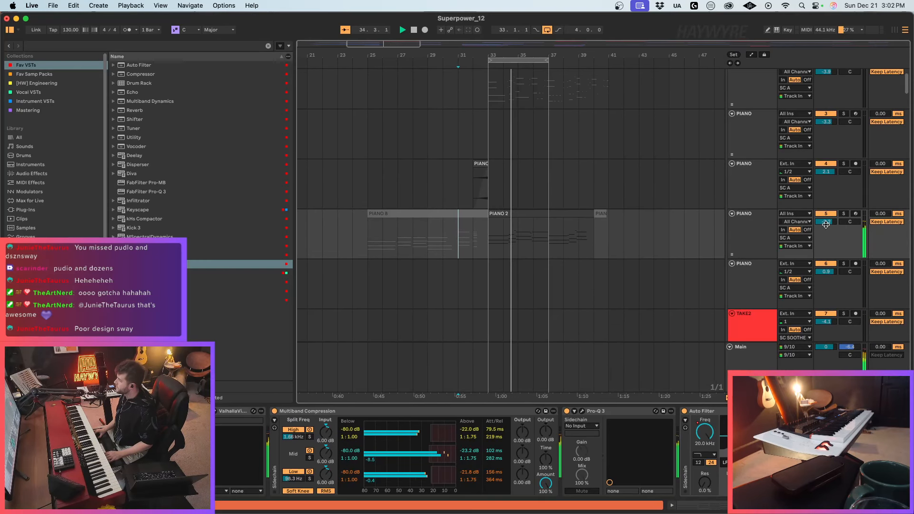
Step: Stop playback and insert eight bars of silence at bar 41
left_click(593, 236)
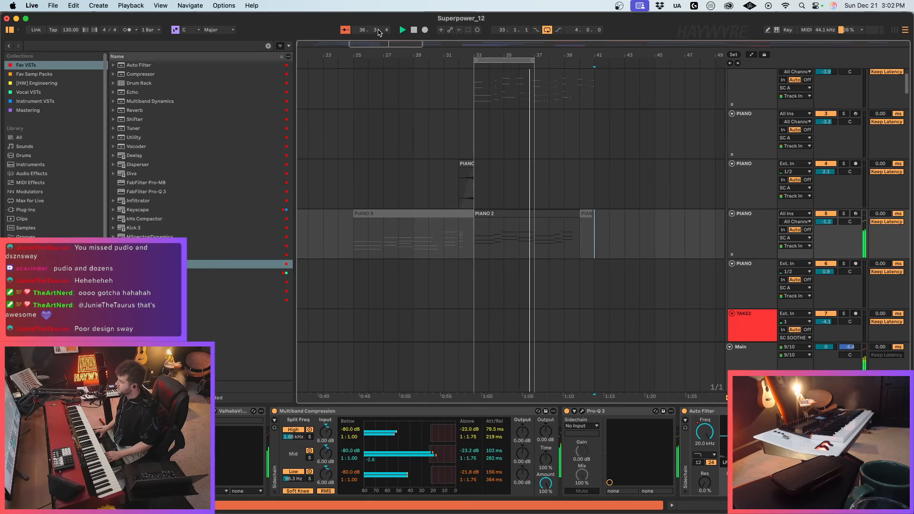
key("space")
scroll(581, 222, "down", 4)
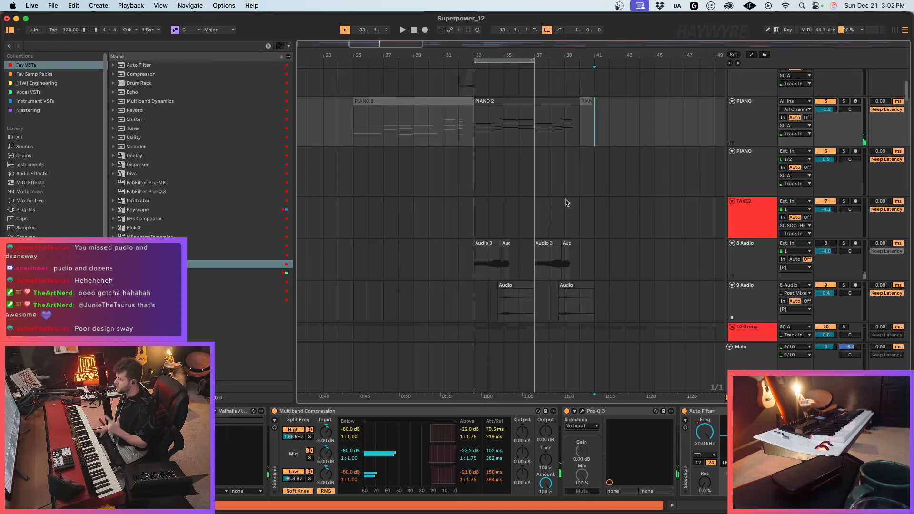
left_click(604, 178)
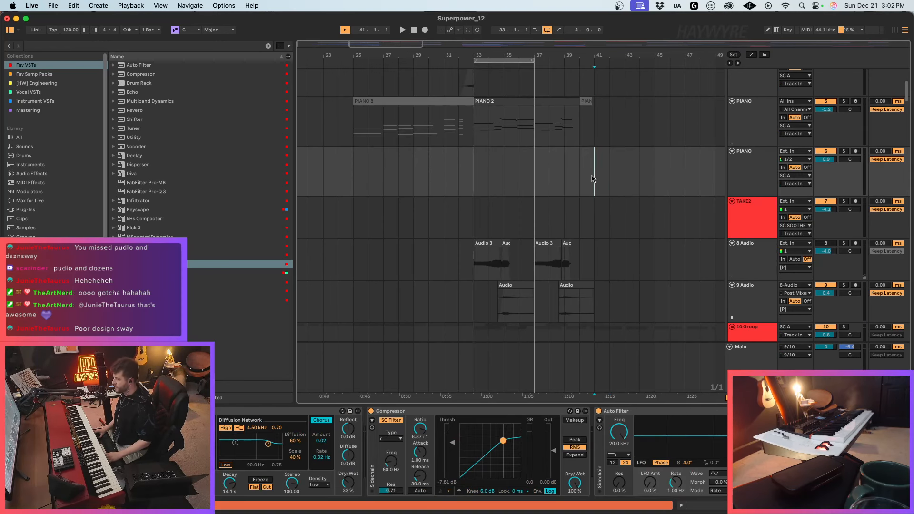
key("super+i")
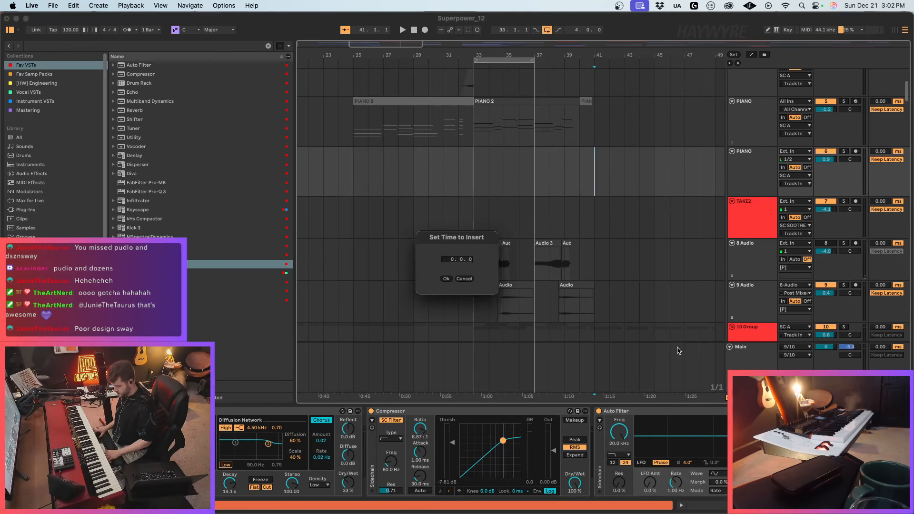
left_click(446, 280)
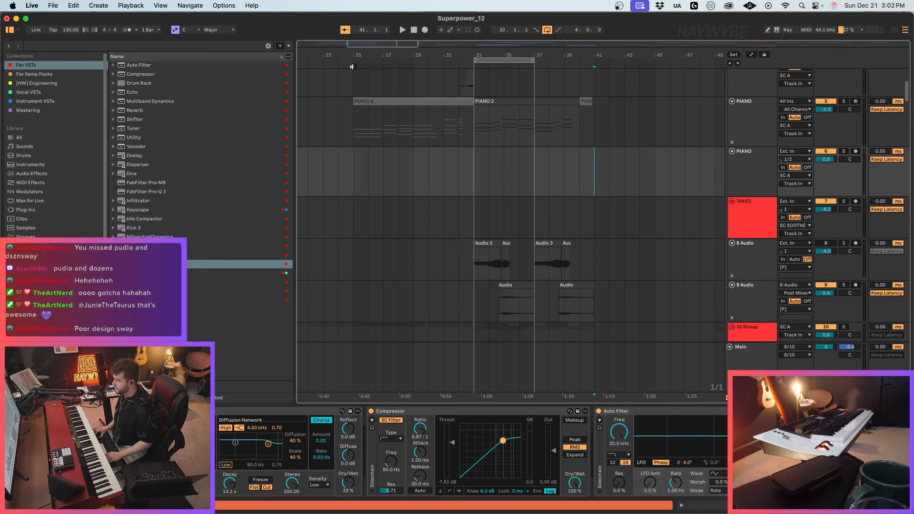
key("minus")
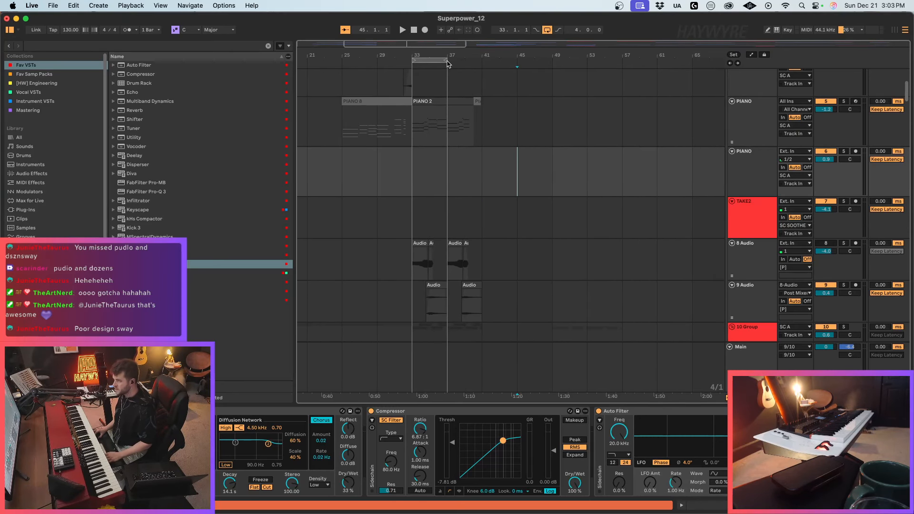
Step: Extend the playback loop to bars 33 to 49 and play from bar 37
left_click_drag(447, 63, 551, 63)
key("super+alt+u")
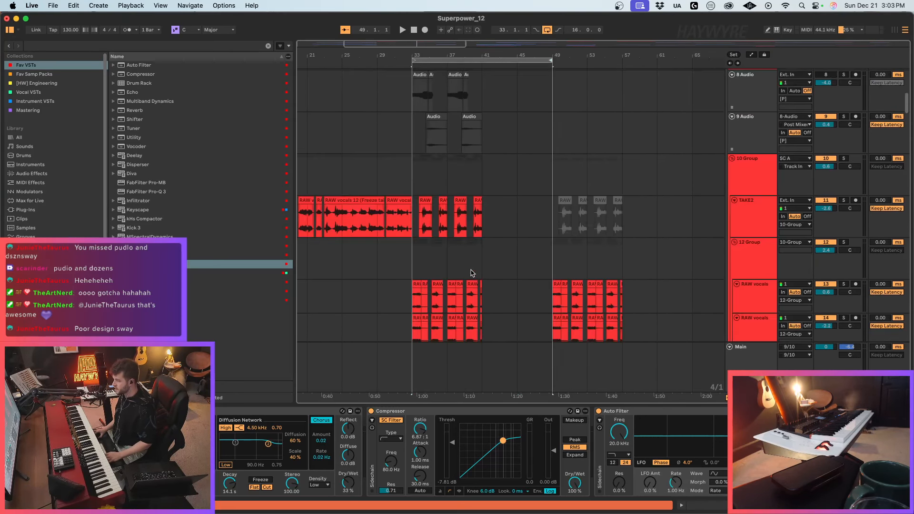
scroll(471, 273, "down", 15)
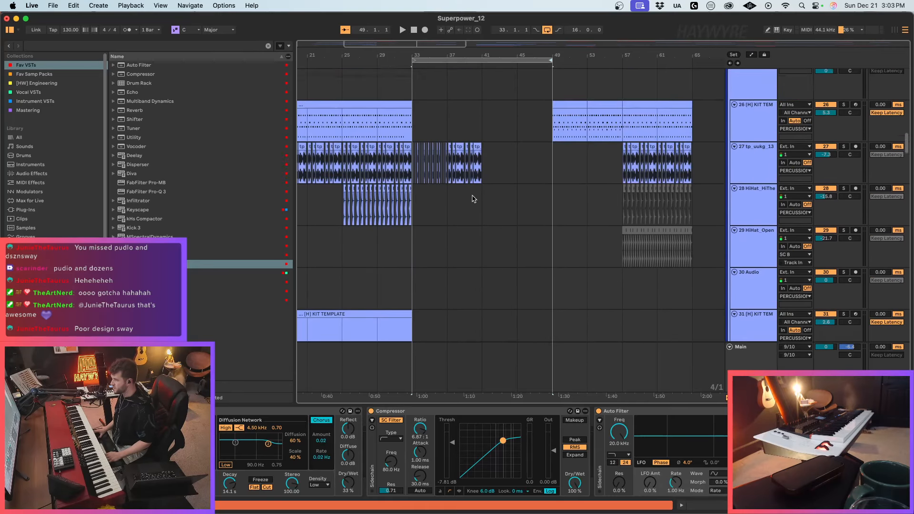
key("plus")
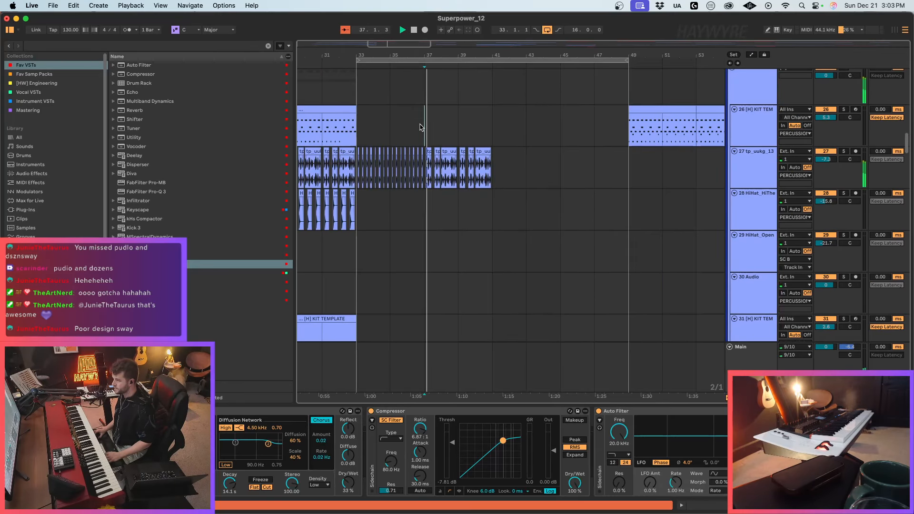
Step: Record a new Serum 2 part on track 76 across bars 41 to 49, using the metronome for the final take
scroll(509, 321, "down", 20)
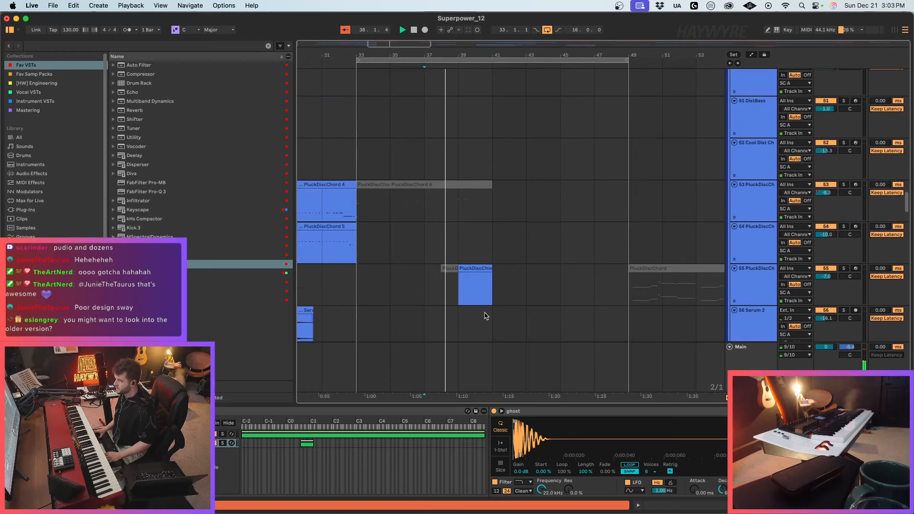
scroll(485, 314, "down", 18)
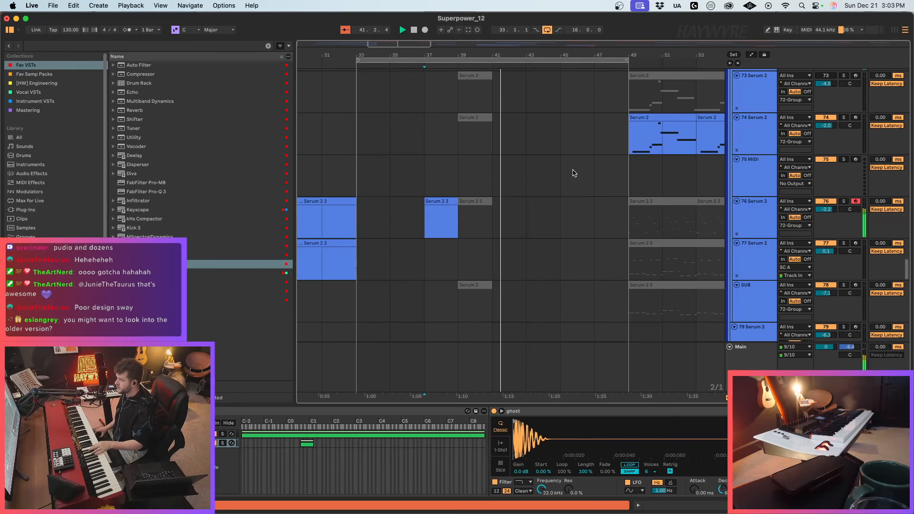
left_click(495, 172)
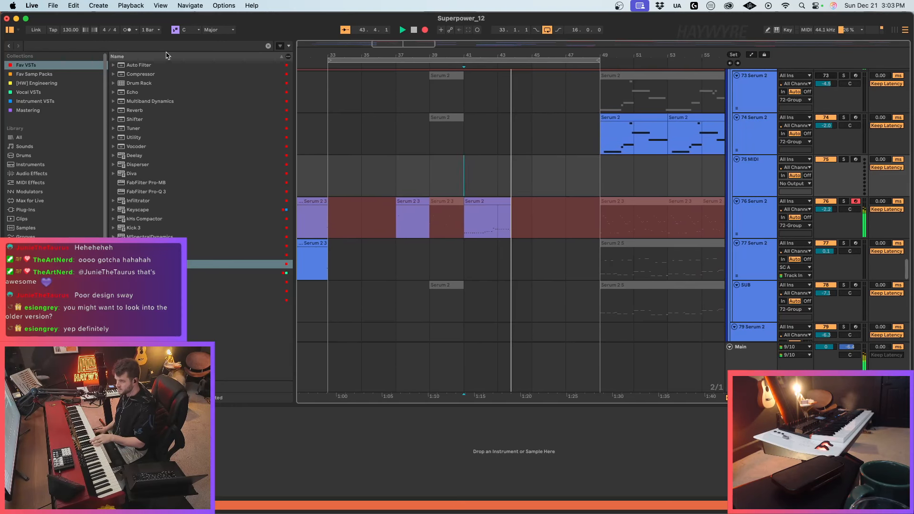
key("space")
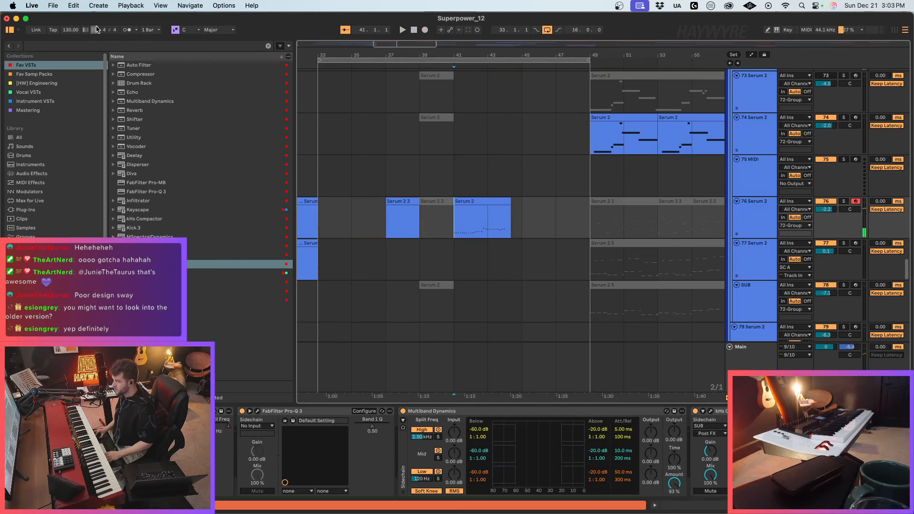
key("space")
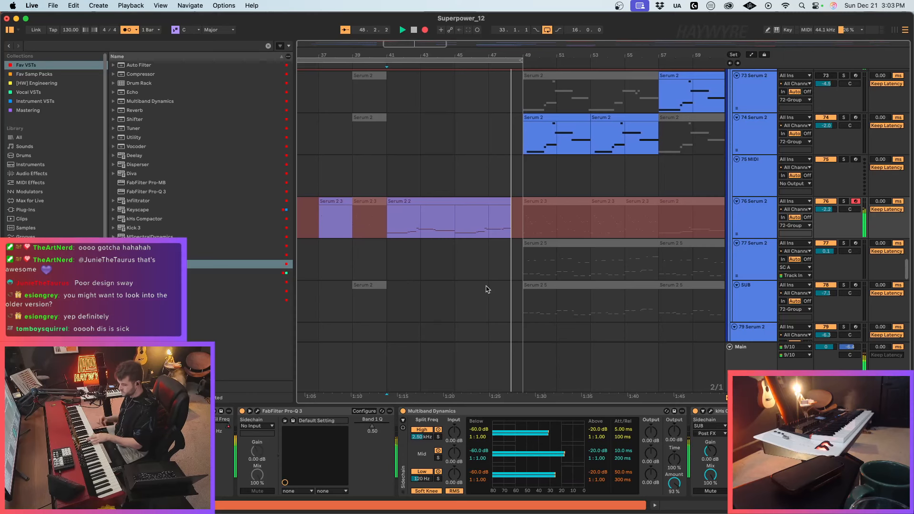
key("space")
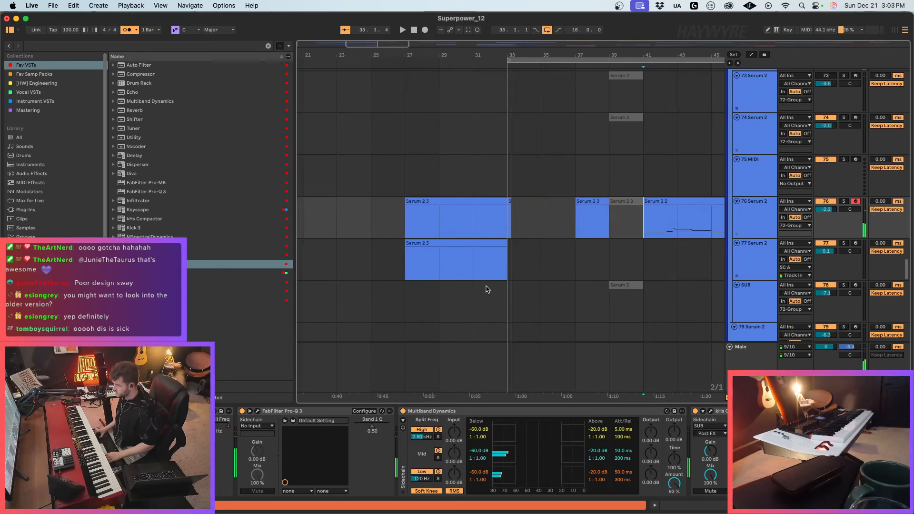
Step: Delete the clips on track 76 between bars 33 and 41 while playing from bar 33
key("space")
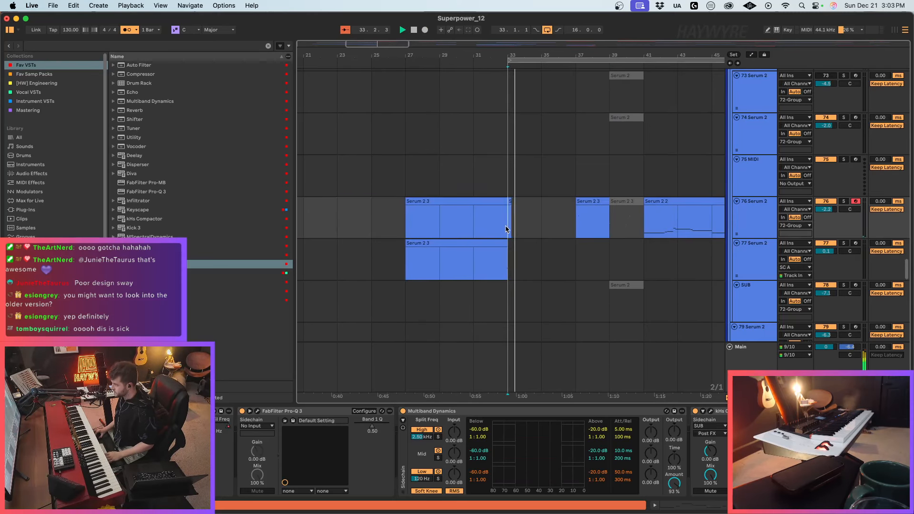
left_click_drag(505, 229, 632, 223)
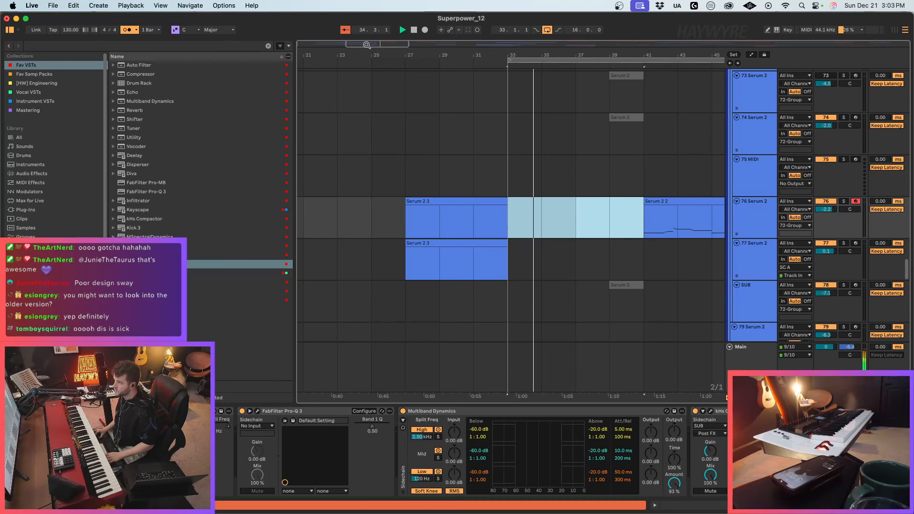
left_click_drag(366, 45, 392, 40)
left_click(449, 222)
Step: Check track 76's FX 3 filter frequency automation around the new Serum 2 clip, then return to the PIANO tracks
left_click(231, 429)
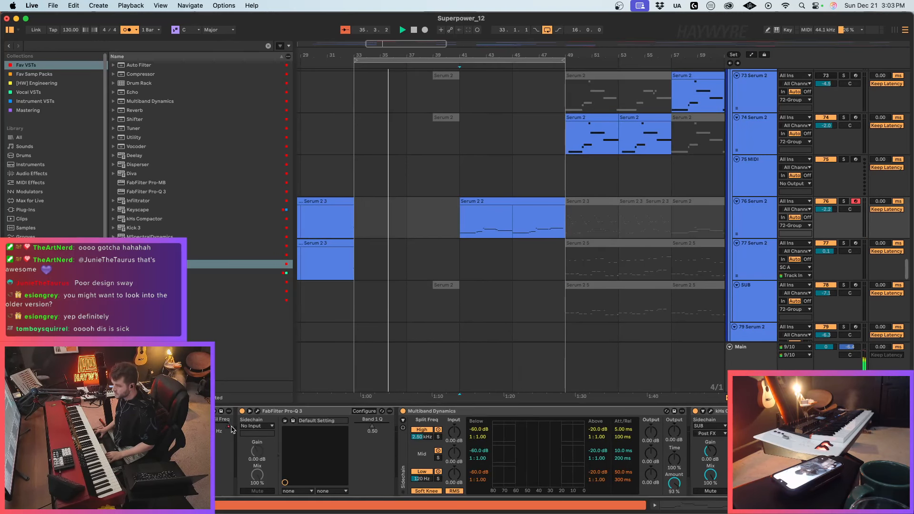
right_click(231, 427)
left_click(257, 432)
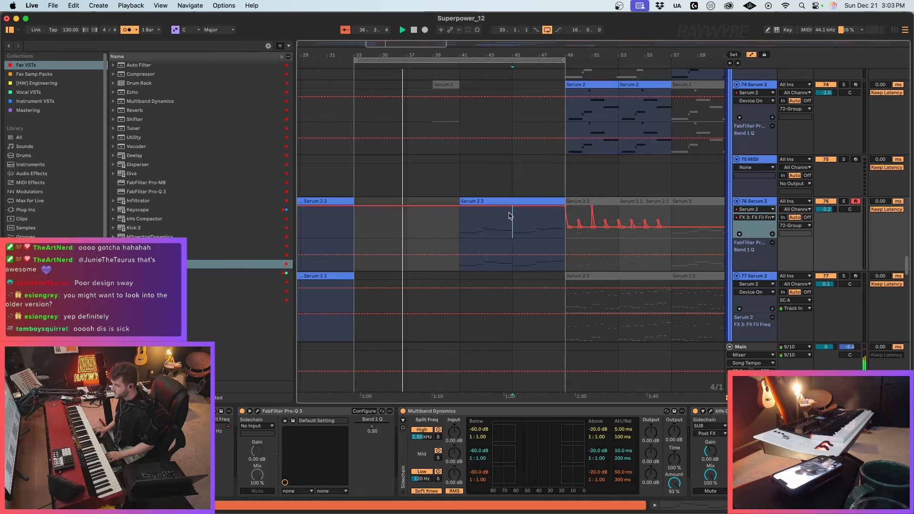
key("a")
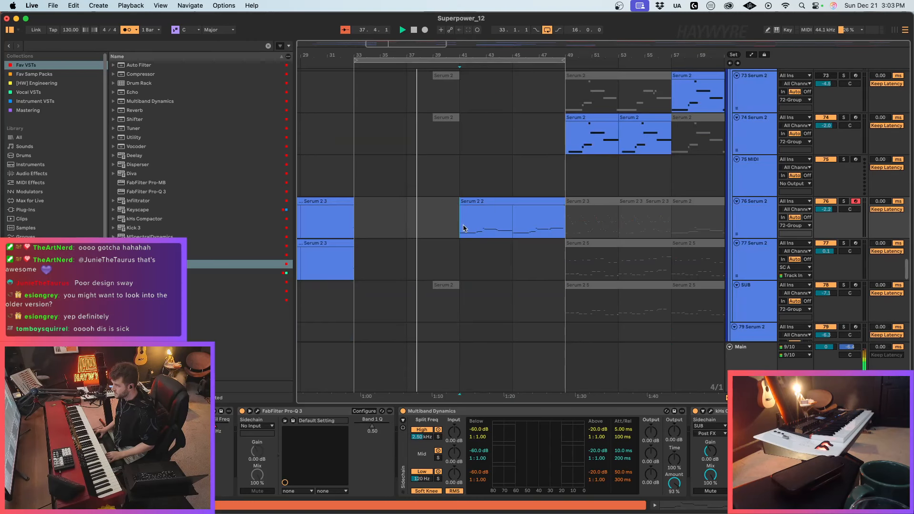
scroll(516, 249, "up", 5)
scroll(900, 254, "up", 20)
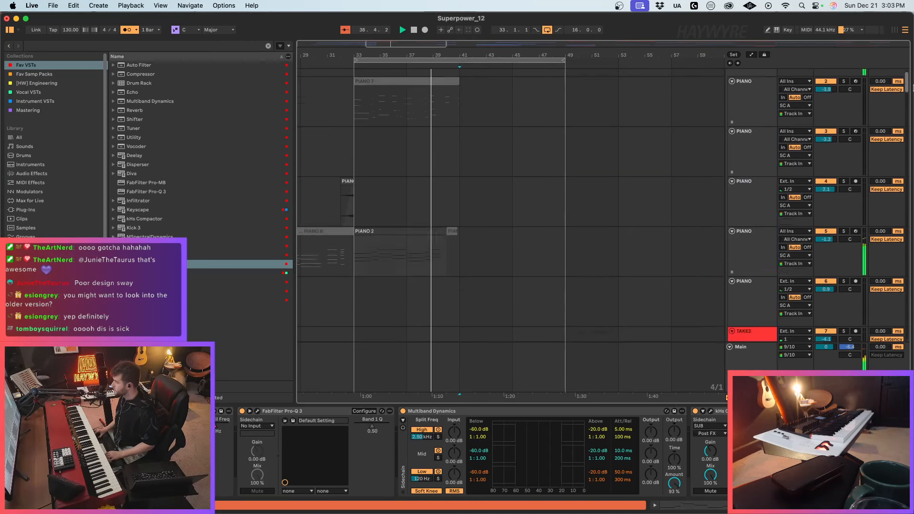
Step: Copy the RAW vocals clips on tracks 13 and 14 from bars 49 to 57 and paste them at bar 41
left_click_drag(563, 174, 681, 196)
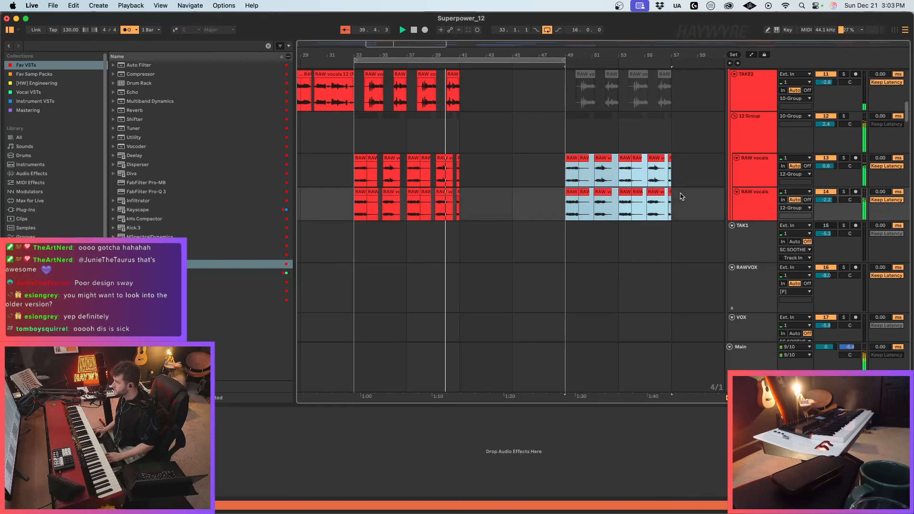
key("super+c")
left_click(461, 172)
key("super+v")
key("super+1")
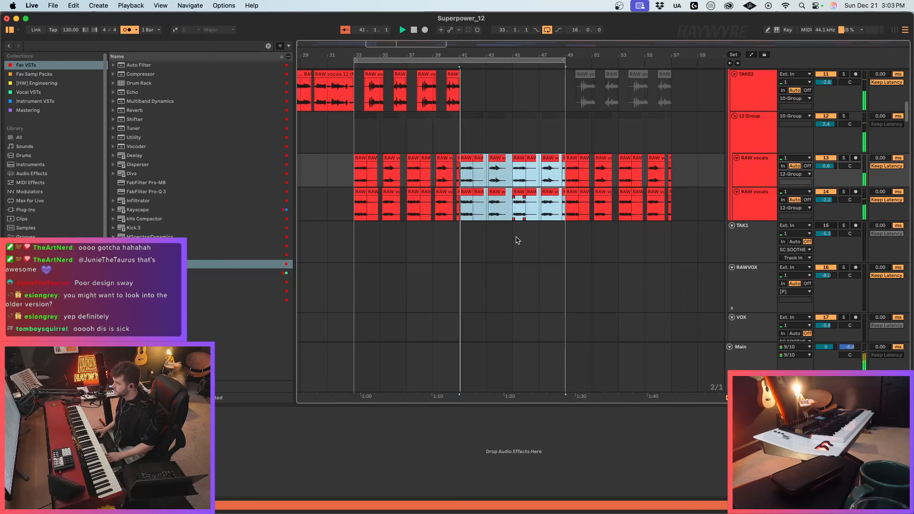
Step: Select bars 41 to 49 across the 12 Group vocal tracks and set the playback loop to that range
scroll(516, 237, "up", 2)
left_click(459, 207)
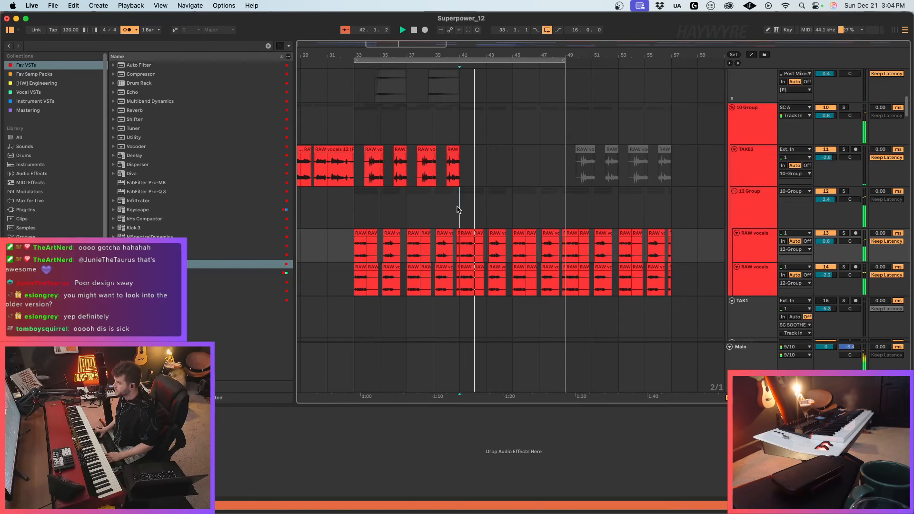
left_click_drag(469, 219, 565, 279)
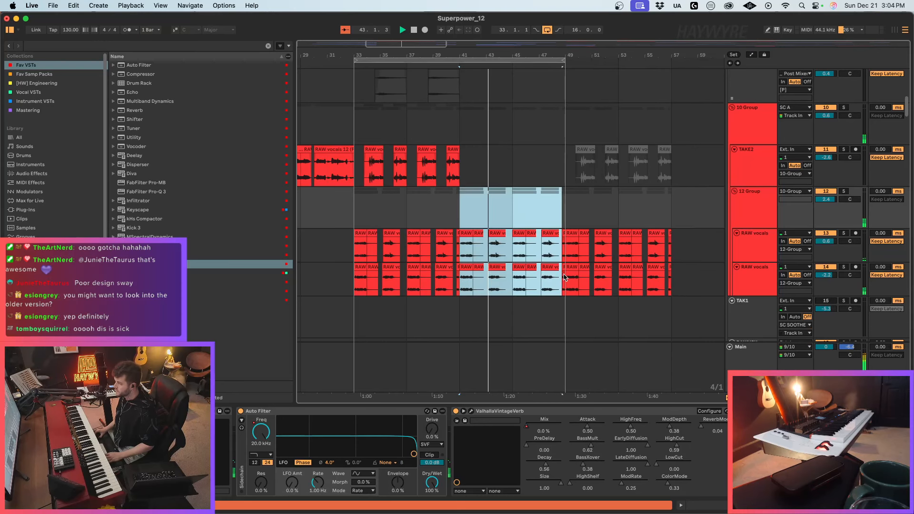
Step: Look through the full arrangement's tracks, from the PIANO and vocal tracks down to the synths in 64 Group
scroll(554, 283, "down", 20)
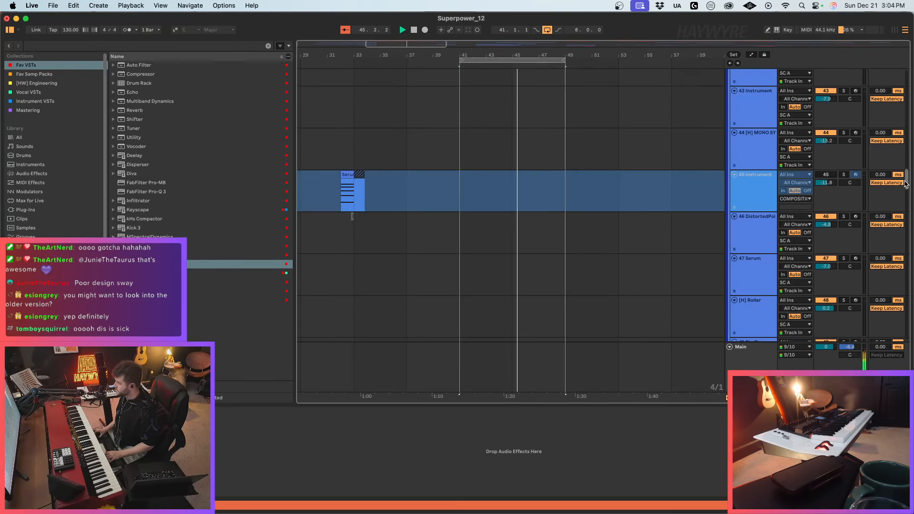
scroll(381, 272, "up", 20)
scroll(380, 272, "down", 3)
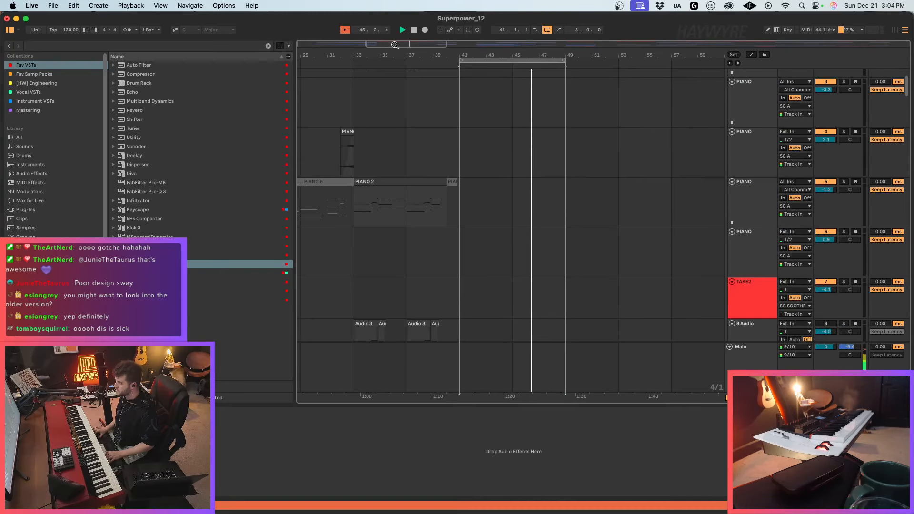
left_click_drag(393, 44, 393, 44)
scroll(576, 294, "down", 4)
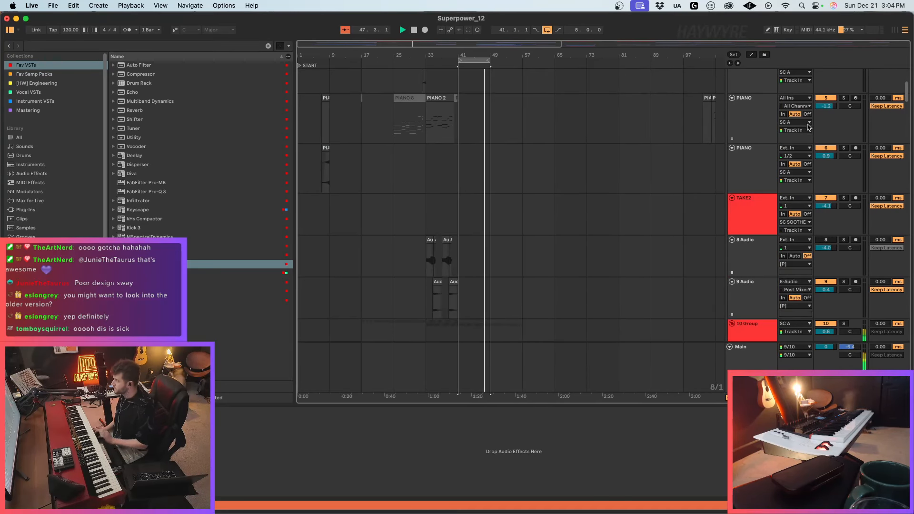
scroll(606, 235, "down", 3)
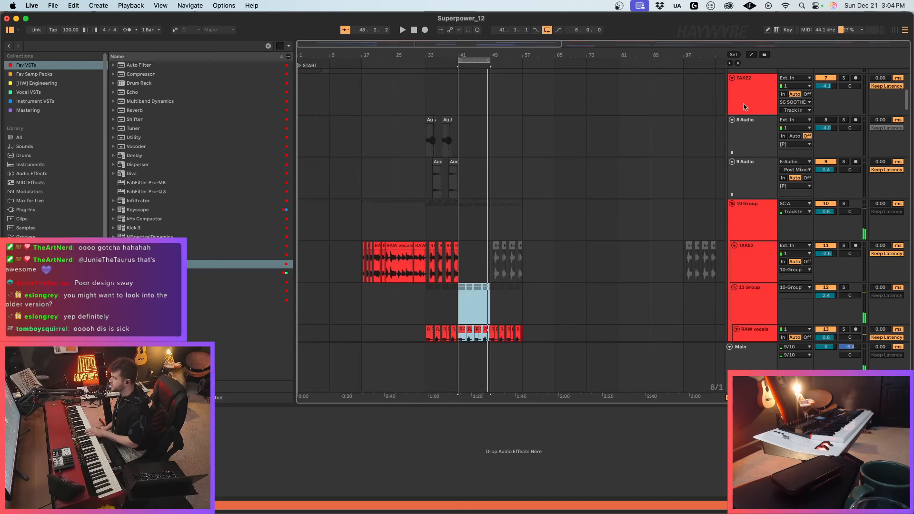
scroll(662, 179, "down", 8)
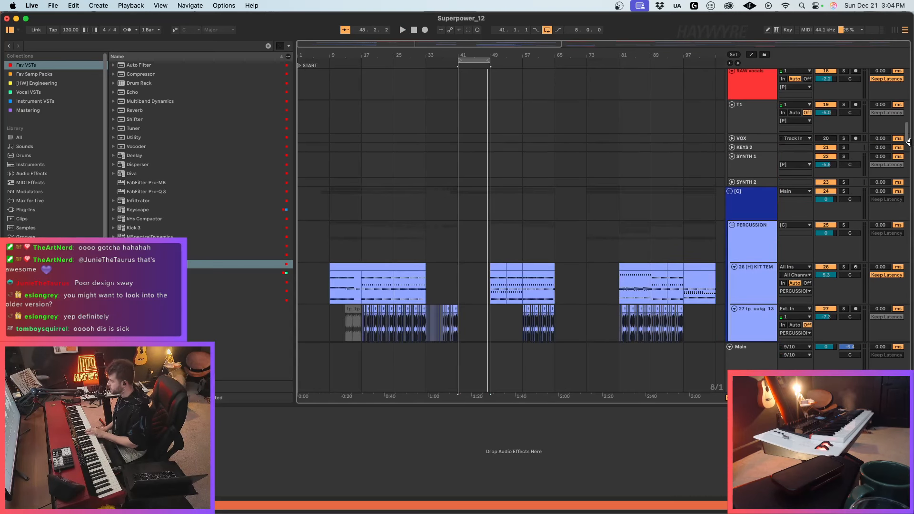
left_click_drag(906, 137, 909, 247)
Step: Audition the Serum 2 and Sylenth lead tracks 65, 66 and 67 soloed together from bar 57
left_click(526, 156)
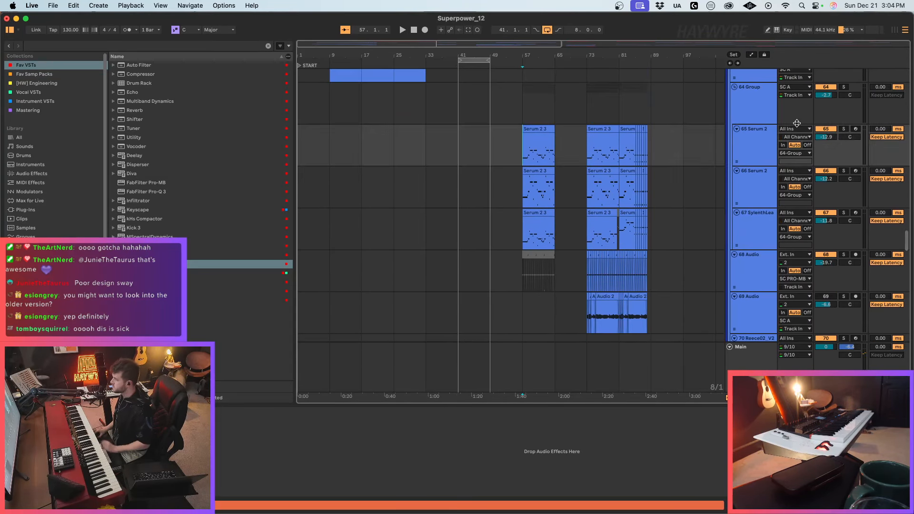
left_click(844, 129)
key("space")
left_click(844, 171)
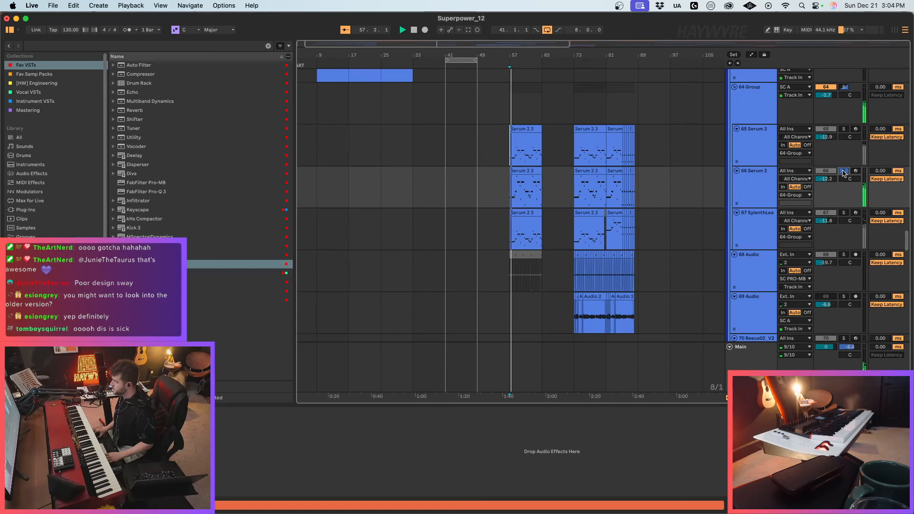
left_click(845, 130, "super")
left_click(845, 213, "super")
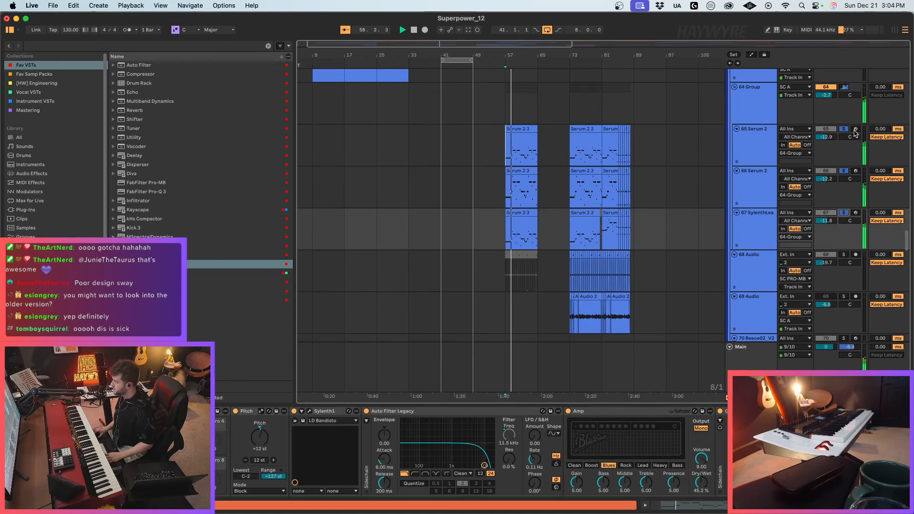
key("space")
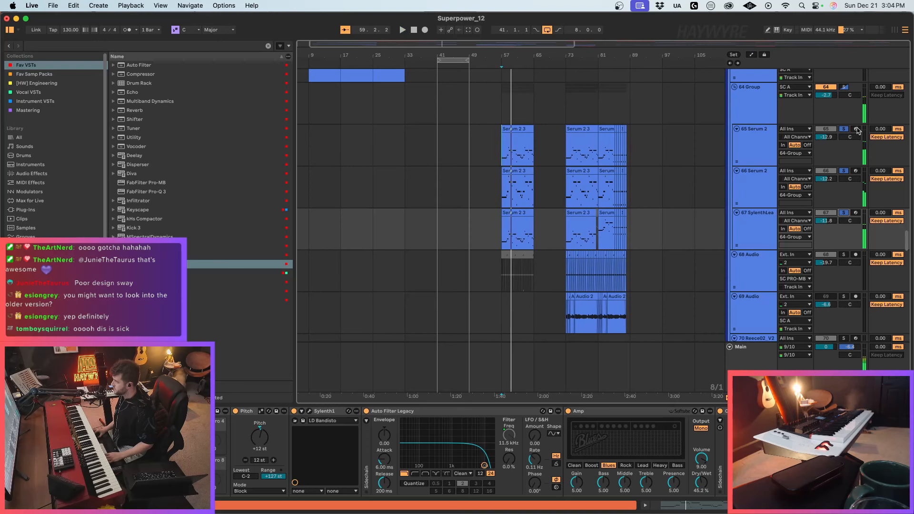
Step: Unsolo tracks 65 to 67 and arm tracks 67, 66 and 65 in turn to try their sounds
left_click(856, 129)
left_click(856, 171)
left_click(856, 214)
left_click(843, 213)
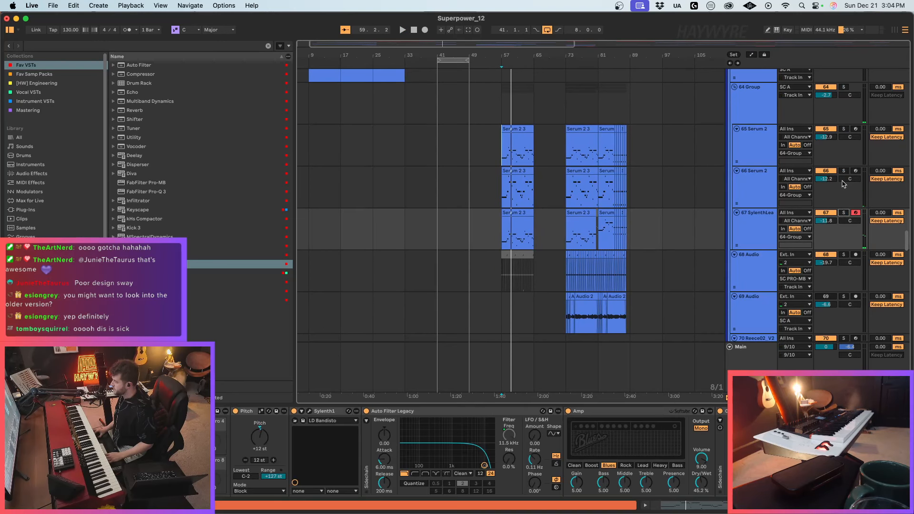
left_click(856, 172)
left_click(855, 129)
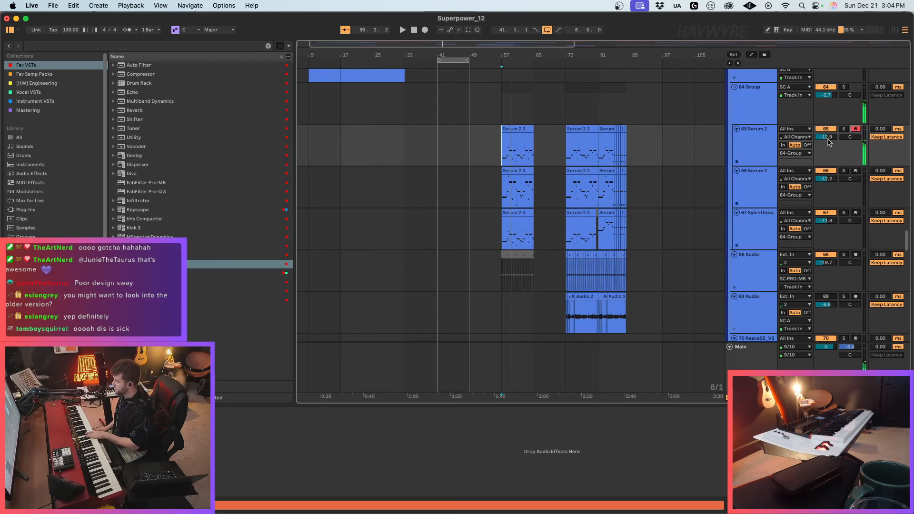
Step: While playing from bar 33, raise track 65's volume, then arm track 66 and set its volume to -1.9 dB
left_click(419, 157)
key("space")
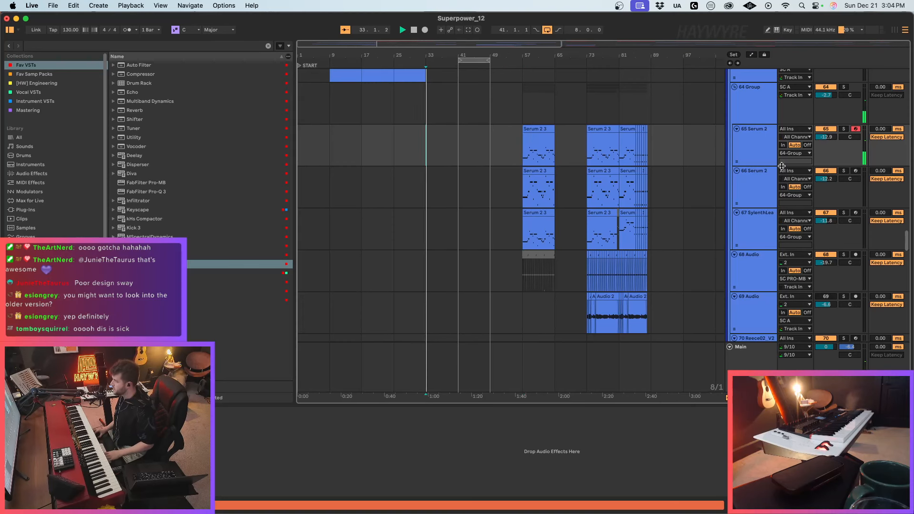
left_click_drag(822, 138, 822, 133)
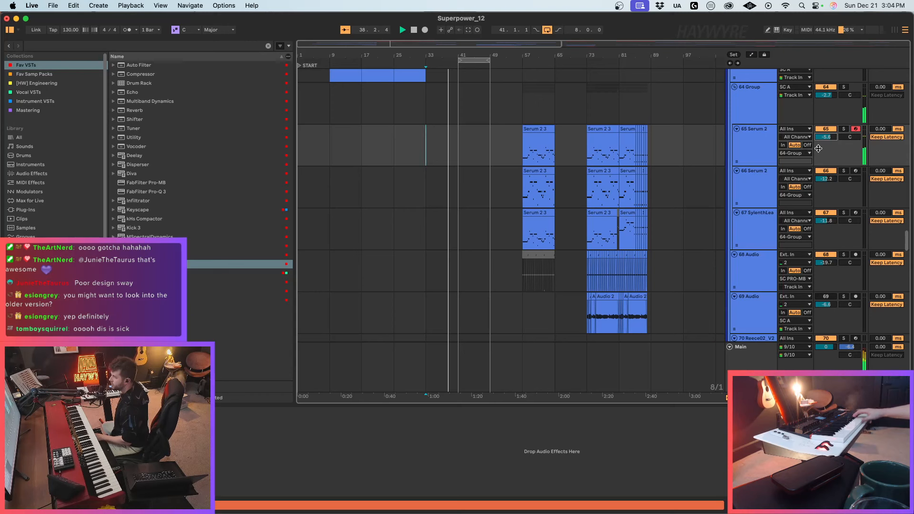
left_click(856, 171)
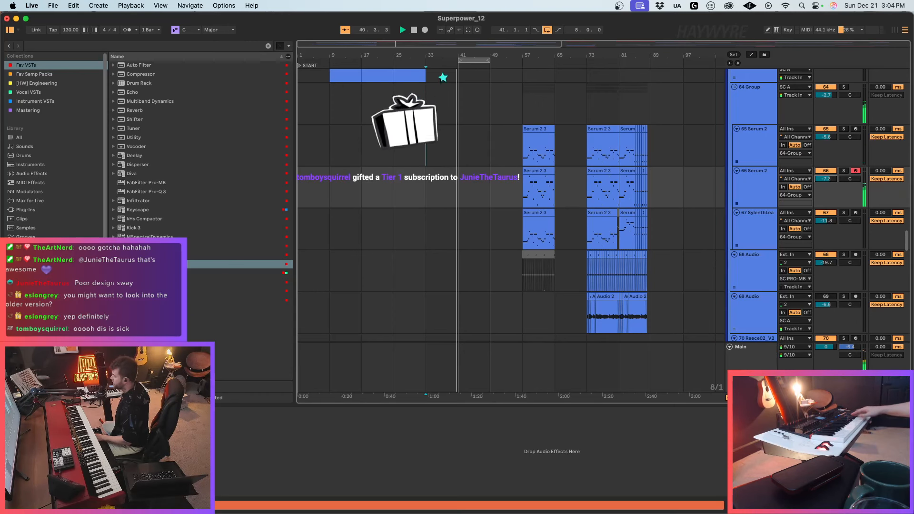
left_click_drag(828, 177, 828, 180)
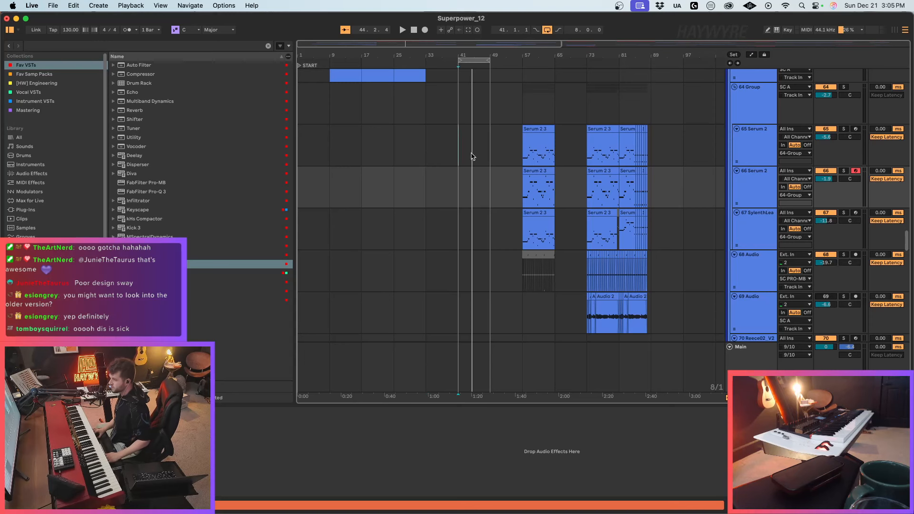
Step: Open Serum 2 on track 66 and create a mod-wheel vibrato with an unused LFO in its modulation matrix
left_click(444, 189)
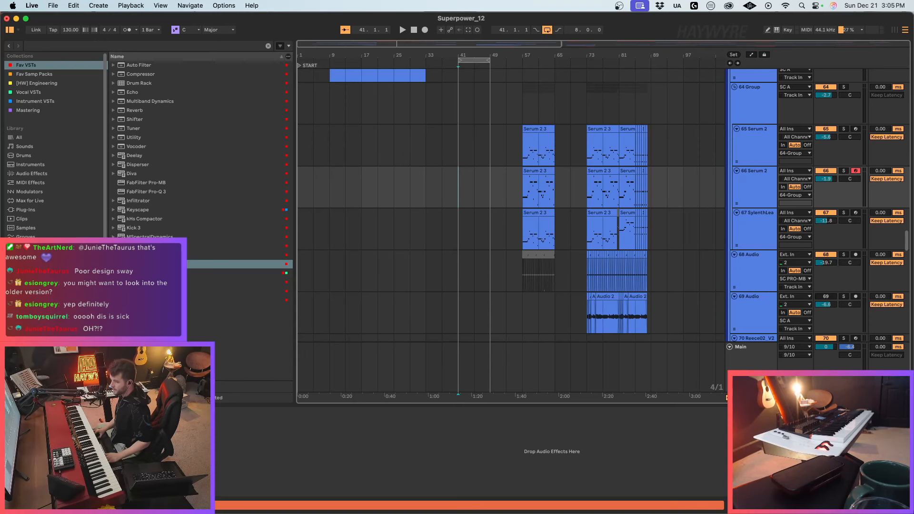
key("super+alt+p")
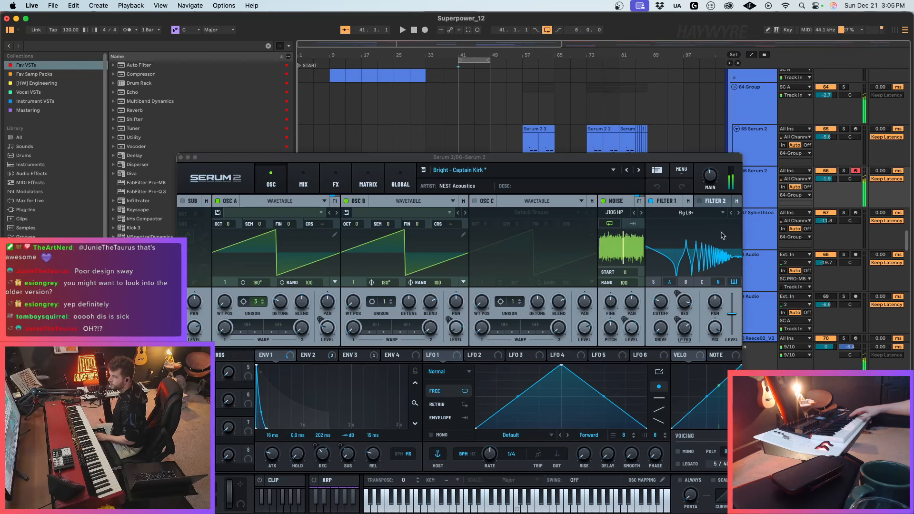
left_click(336, 183)
left_click(358, 179)
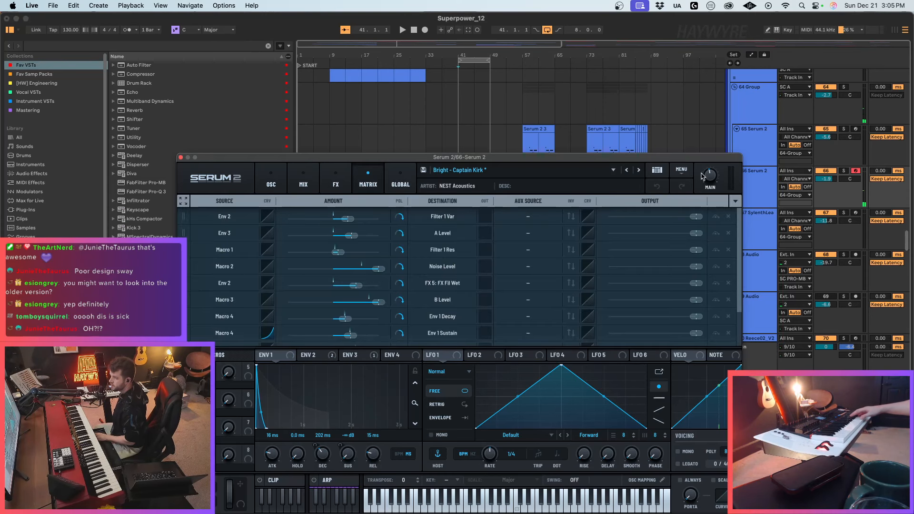
left_click(735, 201)
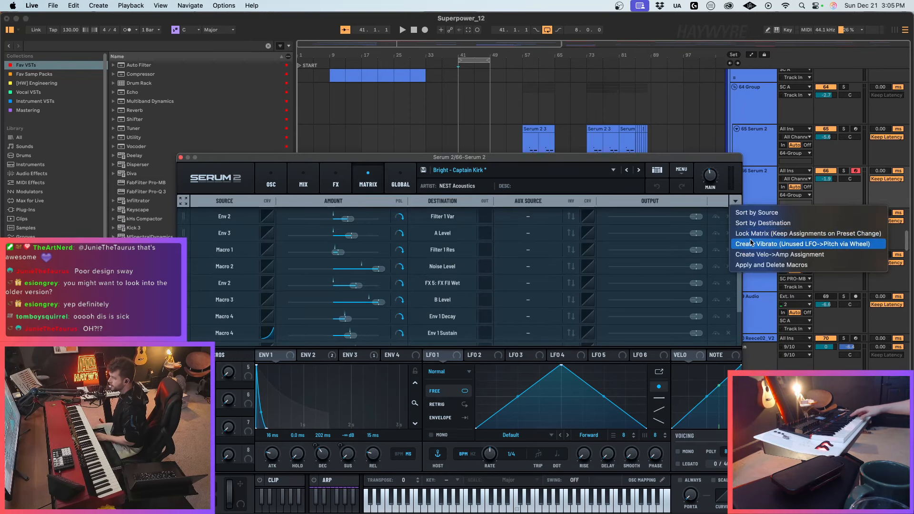
left_click(771, 244)
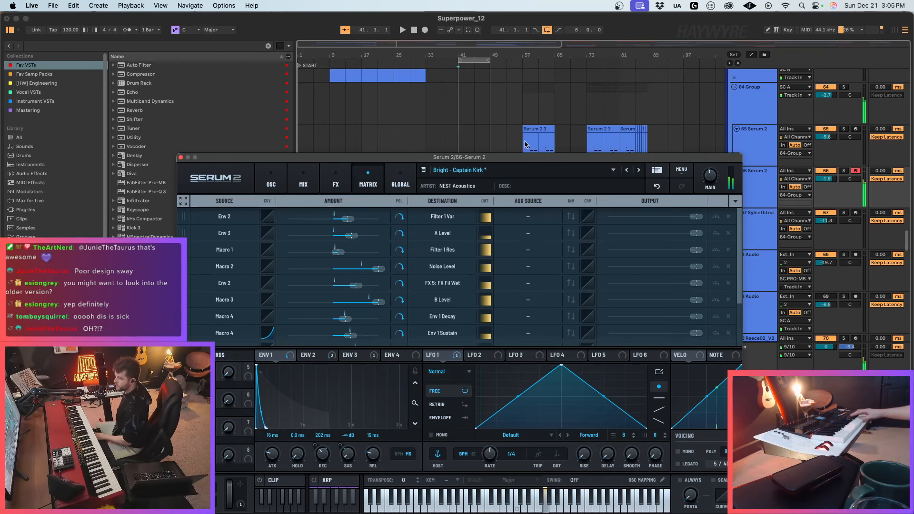
Step: Switch LFO 1's rate to Hz and check its Main Tuning row in the matrix before returning to the oscillators
left_click(474, 454)
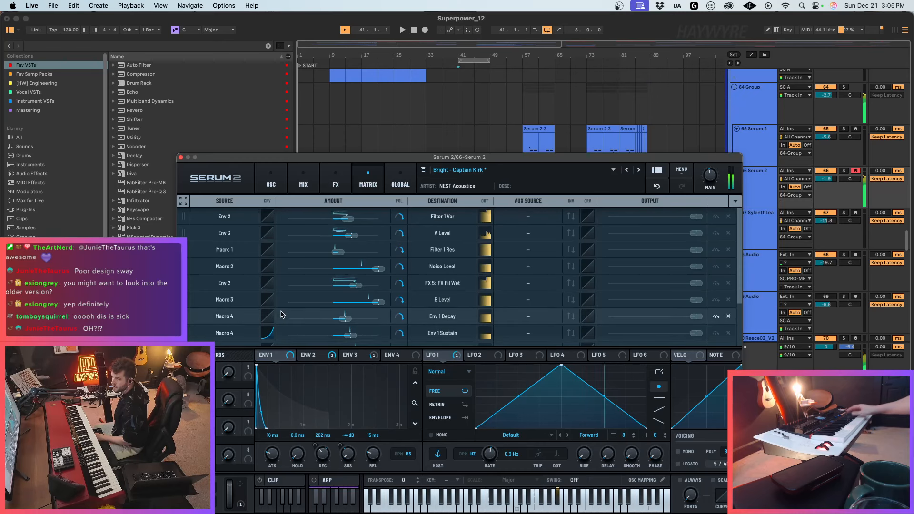
scroll(233, 292, "down", 4)
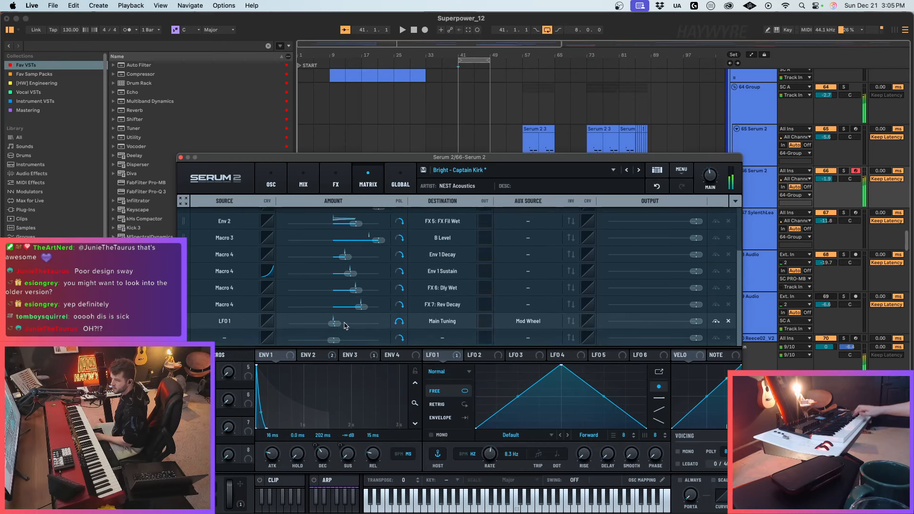
mouse_move(335, 328)
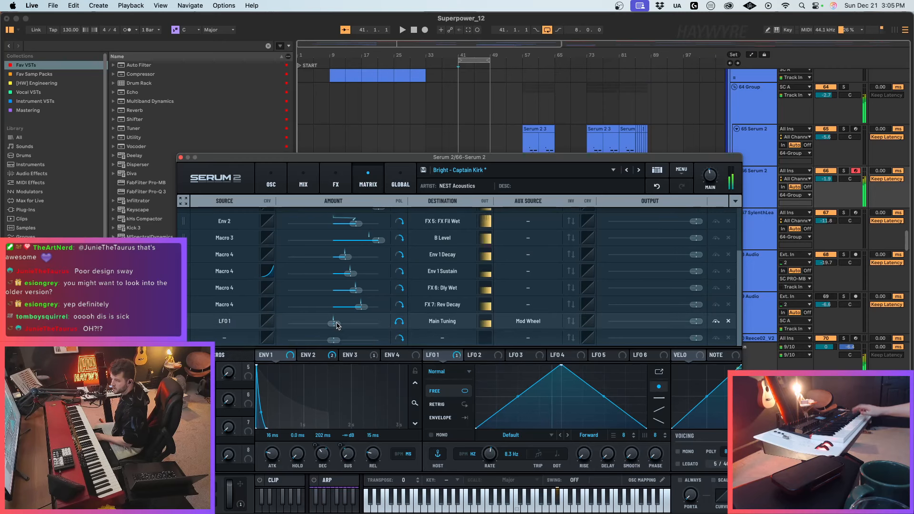
left_click(262, 183)
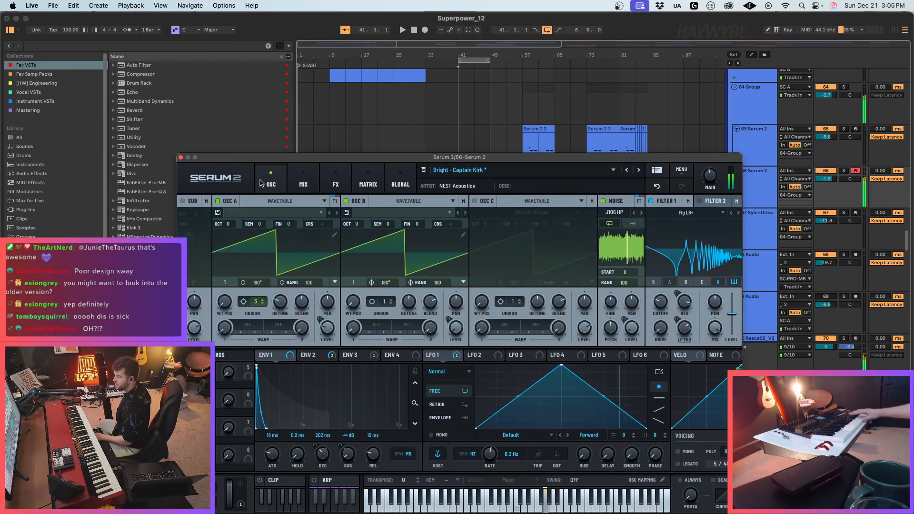
Step: Rehearse the track 66 part against playback from bar 33, then set the start at bar 37 and close the Serum 2 window
left_click(420, 123)
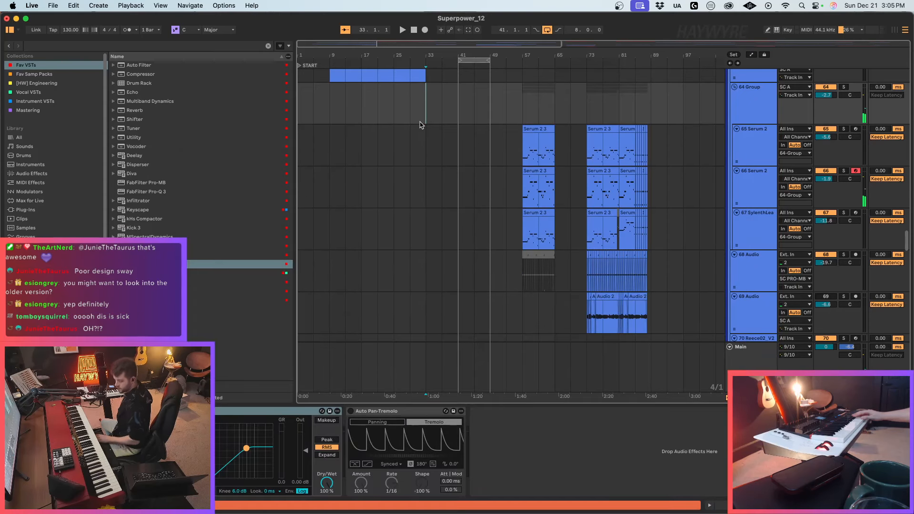
key("space")
left_click(444, 184)
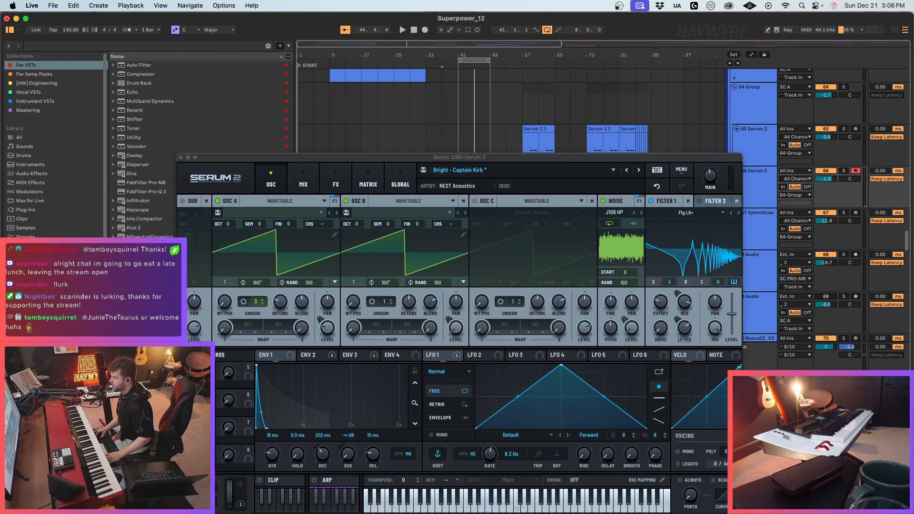
left_click(180, 158)
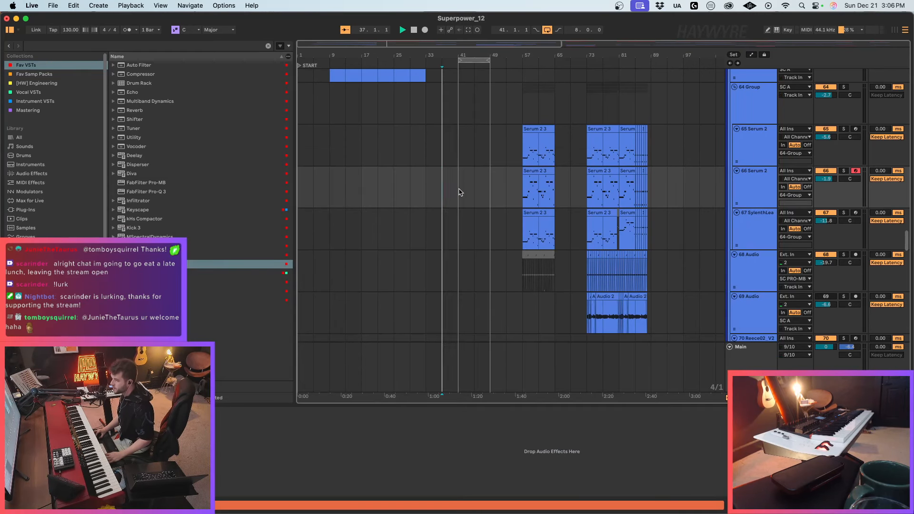
Step: Record a Serum 2 part on track 66 from bar 37, then record a second take over it through bar 49
key("F9")
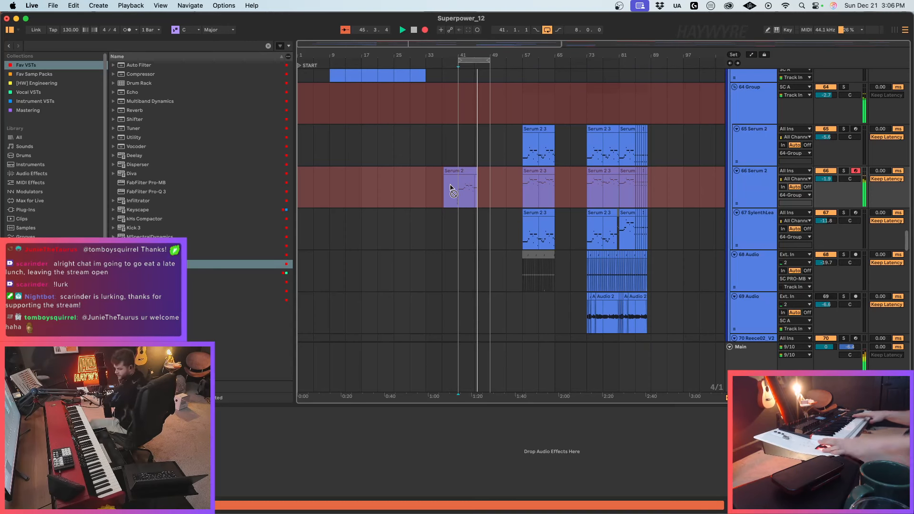
key("space")
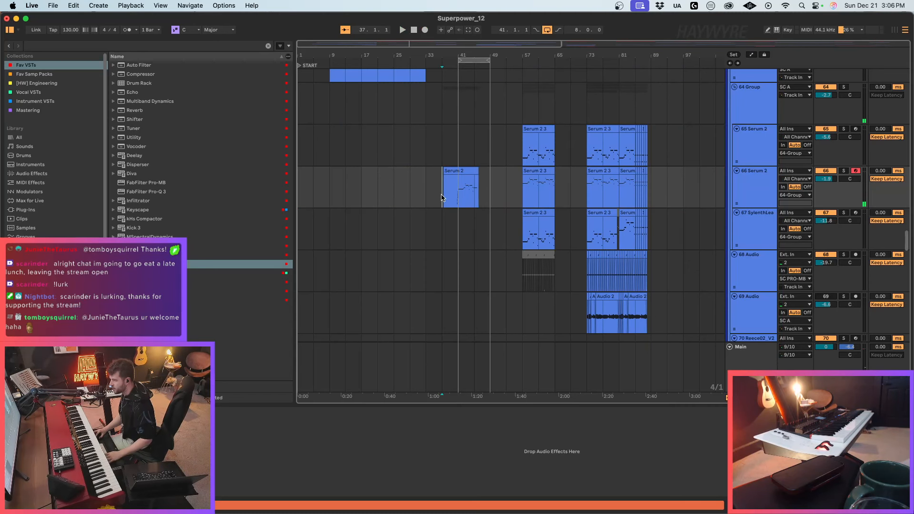
key("F9")
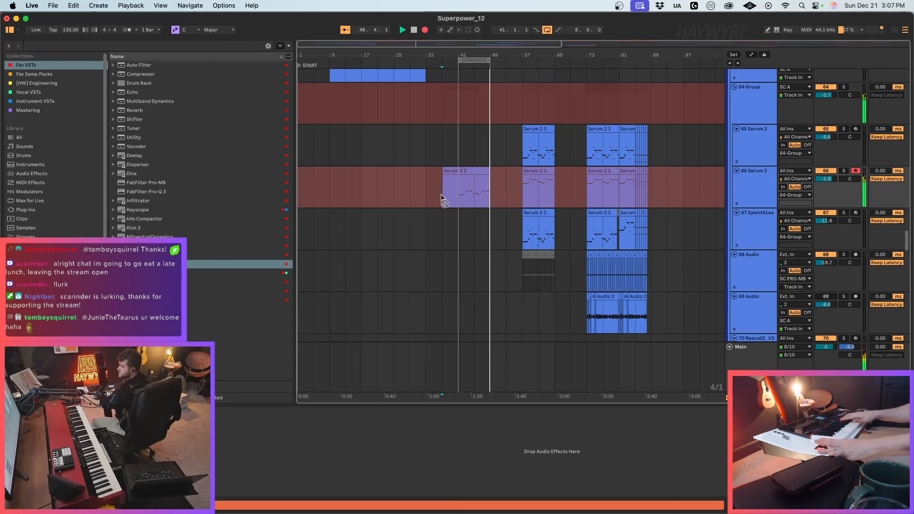
key("space")
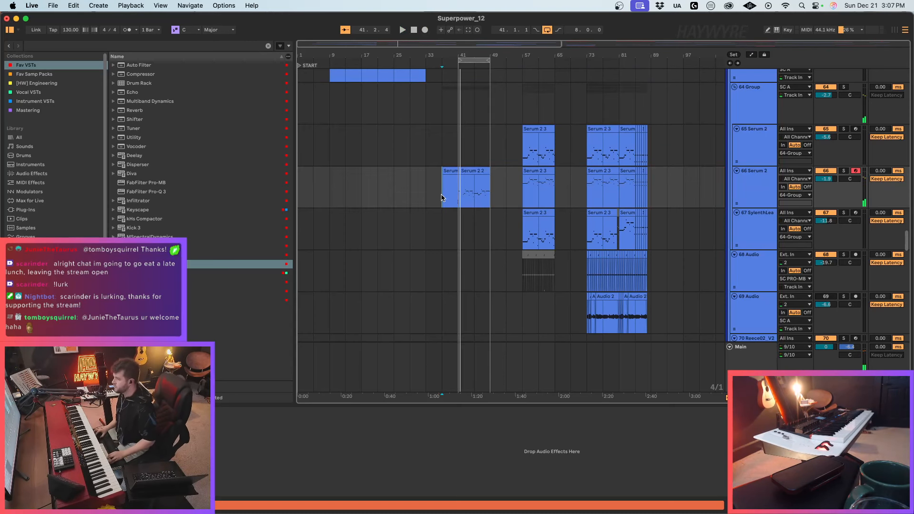
Step: Copy the kit clip at bars 49–57 on track 26 to bar 41 and deactivate the original clip
key("space")
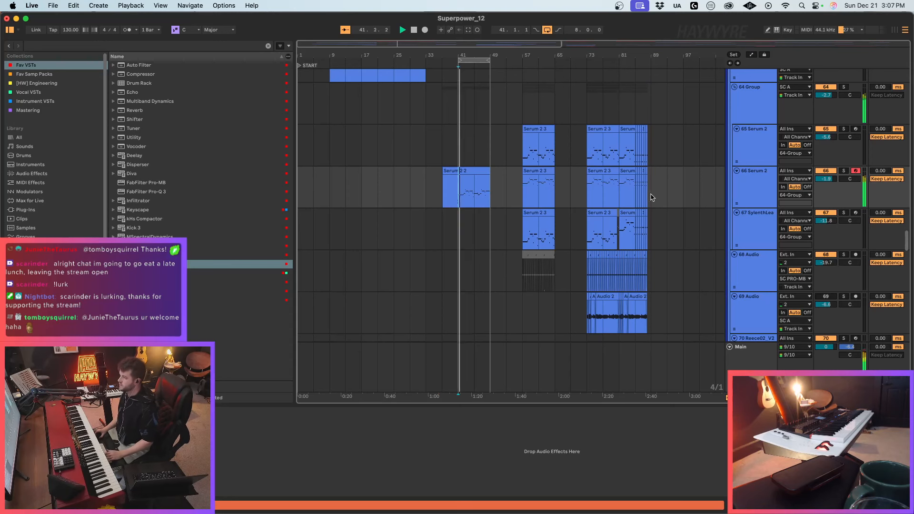
scroll(511, 215, "up", 6)
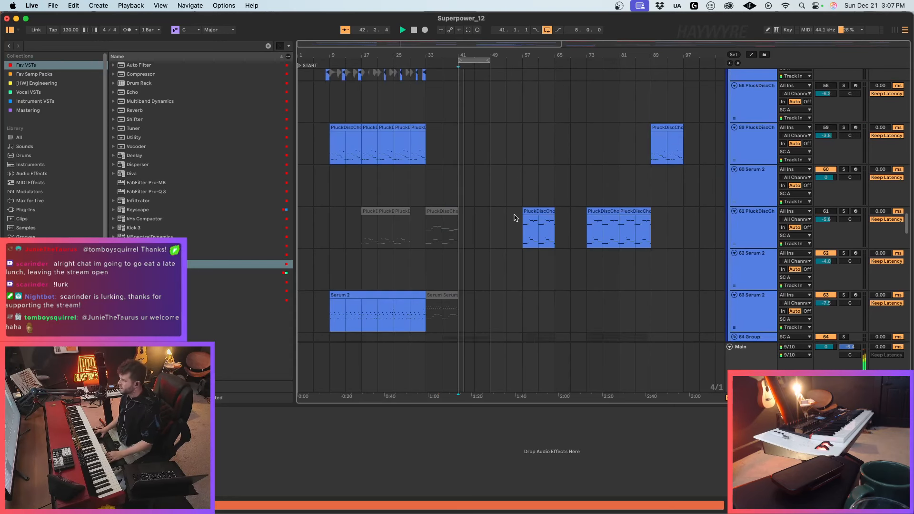
scroll(514, 217, "up", 15)
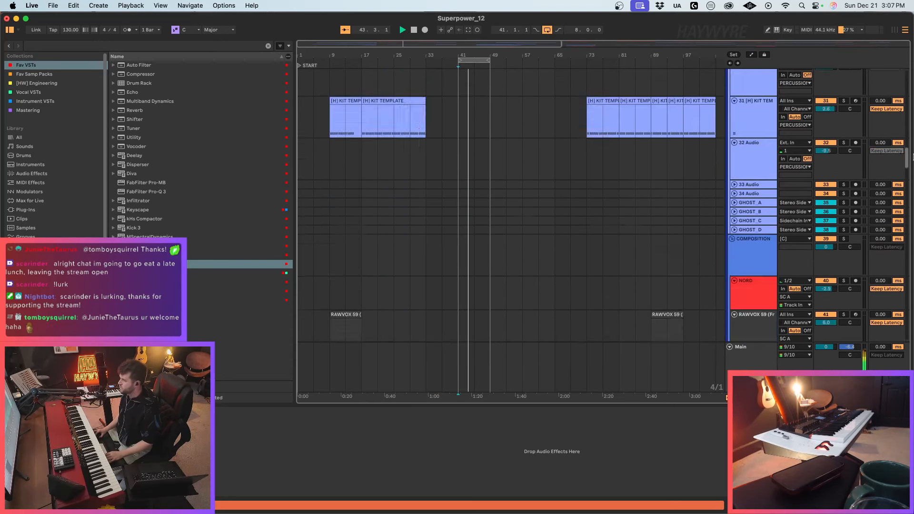
scroll(606, 201, "up", 10)
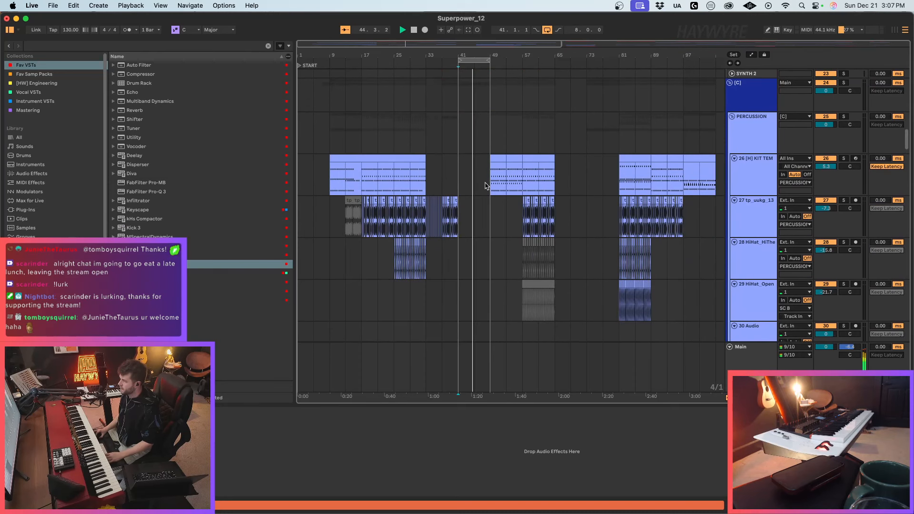
left_click_drag(491, 184, 516, 184)
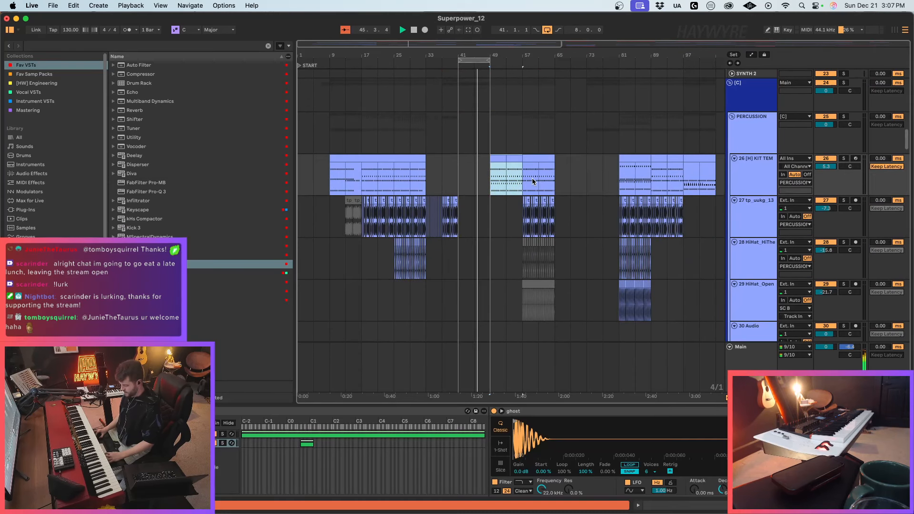
key("0")
key("super+c")
left_click(465, 181)
key("super+v")
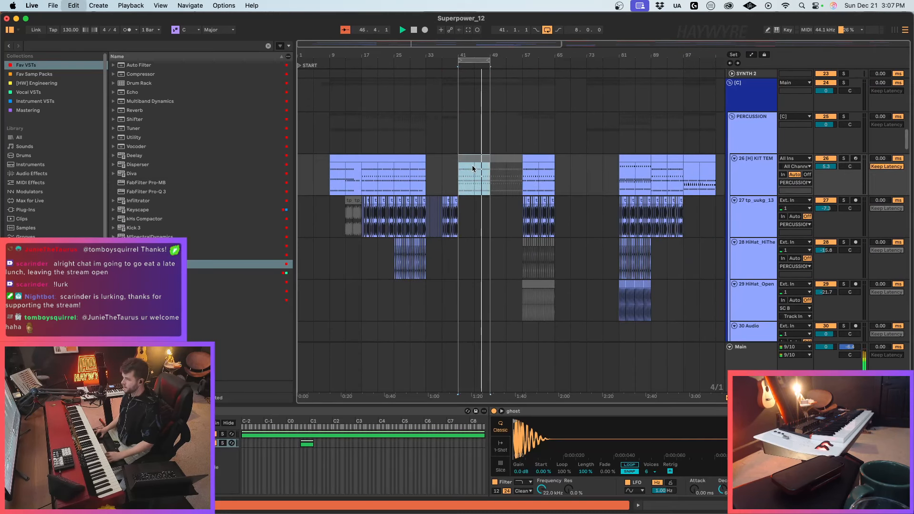
left_click(471, 160)
double_click(470, 159)
Step: Stop playback and open the recorded Serum 2 clip on track 66 in the MIDI note editor
key("space")
key("shift+Tab")
scroll(487, 224, "down", 15)
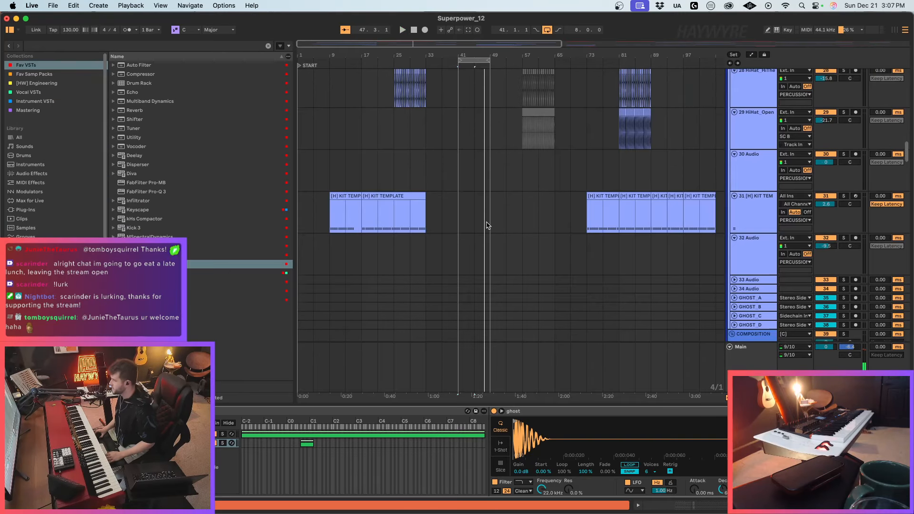
scroll(494, 213, "down", 20)
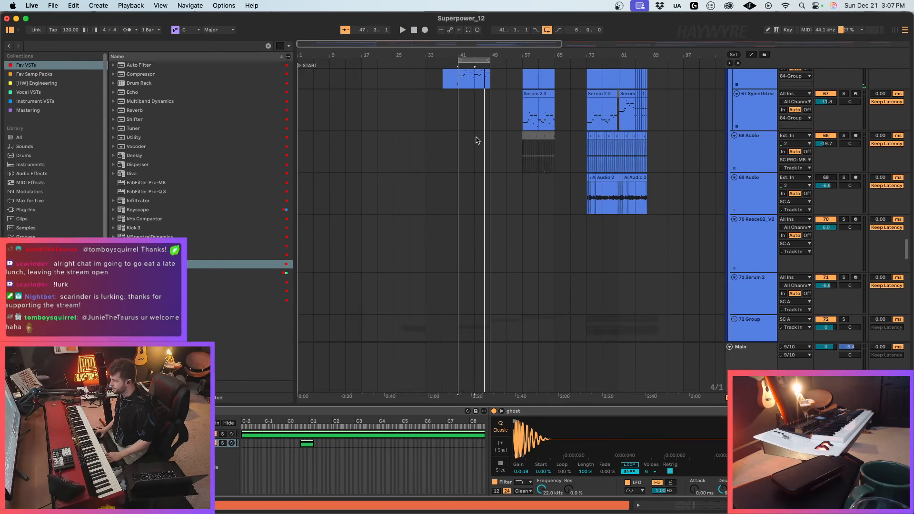
left_click(472, 103)
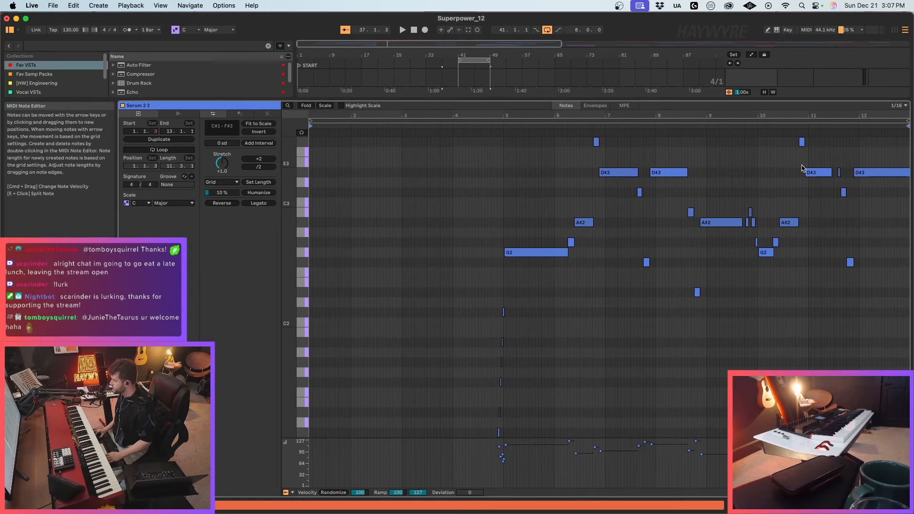
Step: Quantize the G2, G#2 and A#2 notes in bar 10 of the clip, narrowing the grid to 1/8 for the A#2
left_click(781, 156)
left_click_drag(800, 117, 780, 219)
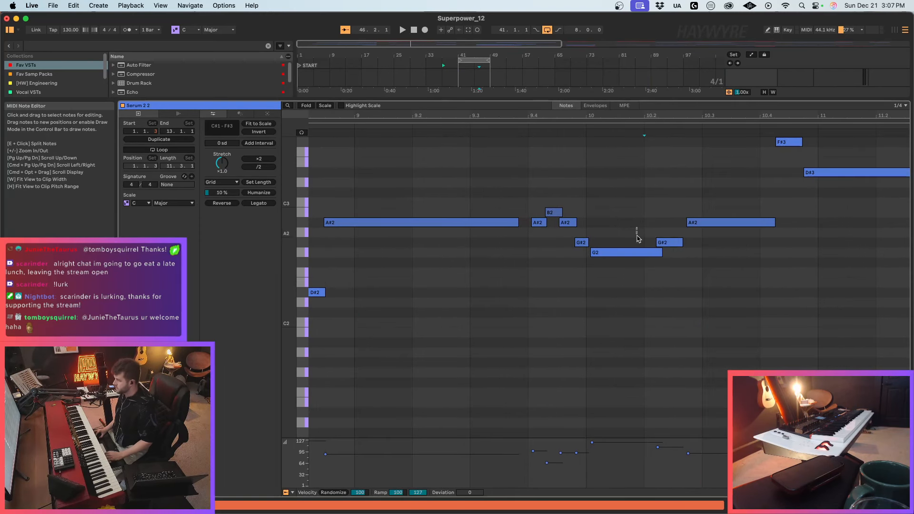
left_click(639, 252)
left_click(675, 242)
key("super+u")
left_click(698, 223)
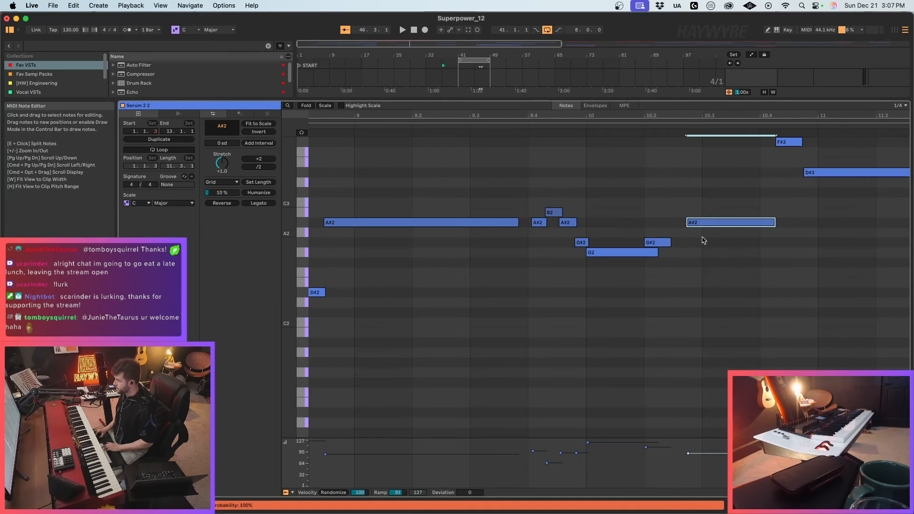
key("super+1")
left_click(581, 126)
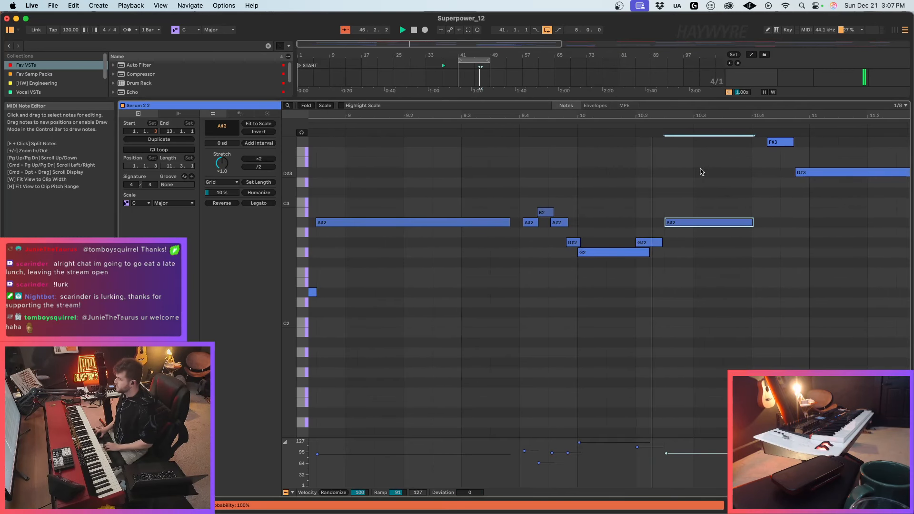
Step: Lengthen the D#3 note at the start of the clip's bar 11 so it ends at 11.3
scroll(738, 171, "up", 3)
left_click(809, 224)
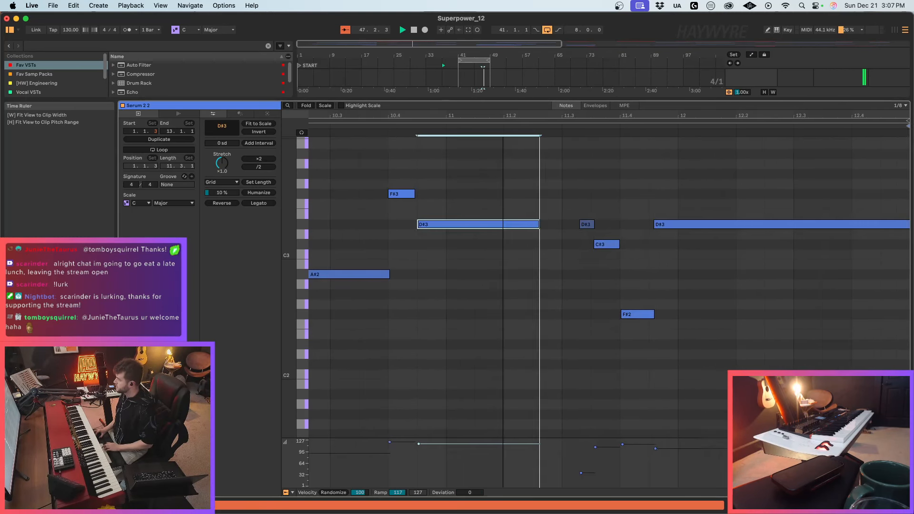
left_click_drag(539, 225, 560, 225)
Step: Nudge the short D#3, the C#3 and the F#2 notes in the second half of bar 11 earlier onto the grid
left_click(587, 224)
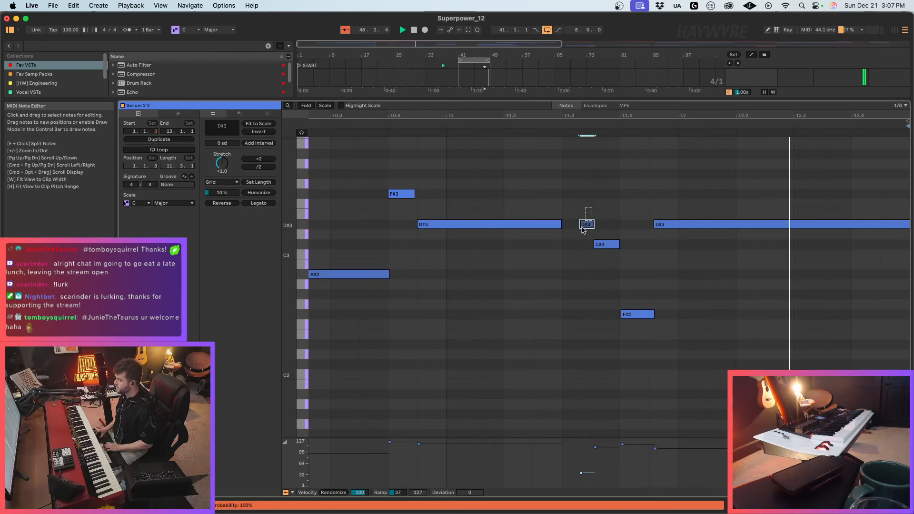
key("Left")
left_click(605, 244)
key("Left")
left_click(634, 315)
key("Left")
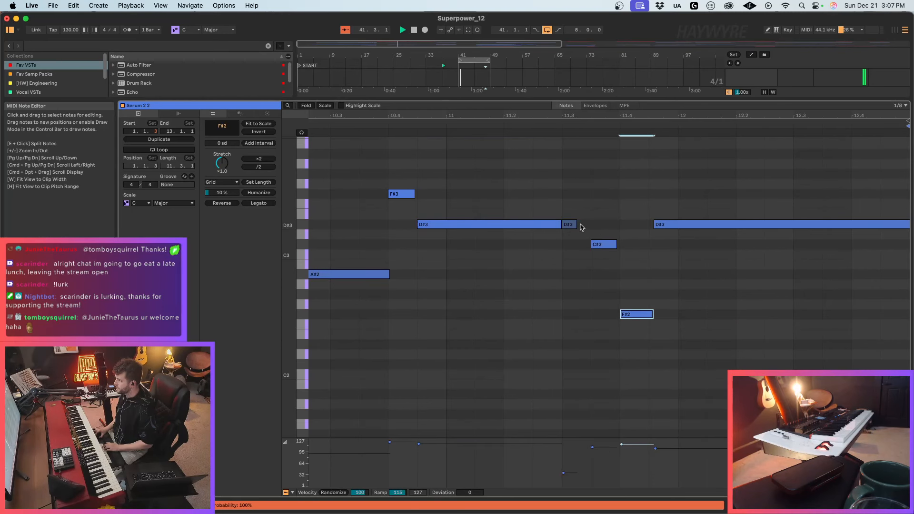
Step: Lengthen the short D#3 up to the C#3, start the final long D#3 slightly earlier, and return to the arrangement
left_click_drag(575, 225, 598, 225)
left_click_drag(655, 225, 646, 226)
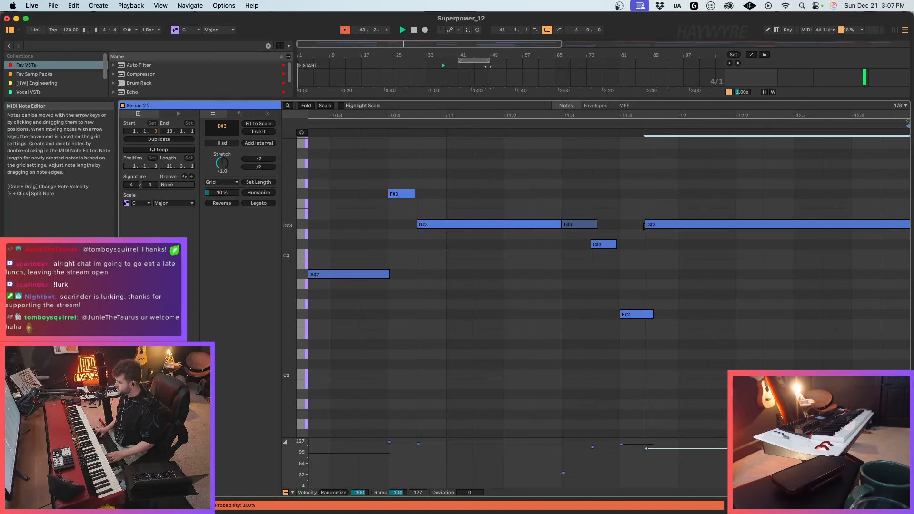
key("shift+Tab")
Step: Look through the tracks above track 66 while the bar 41–49 section plays
scroll(617, 277, "up", 2)
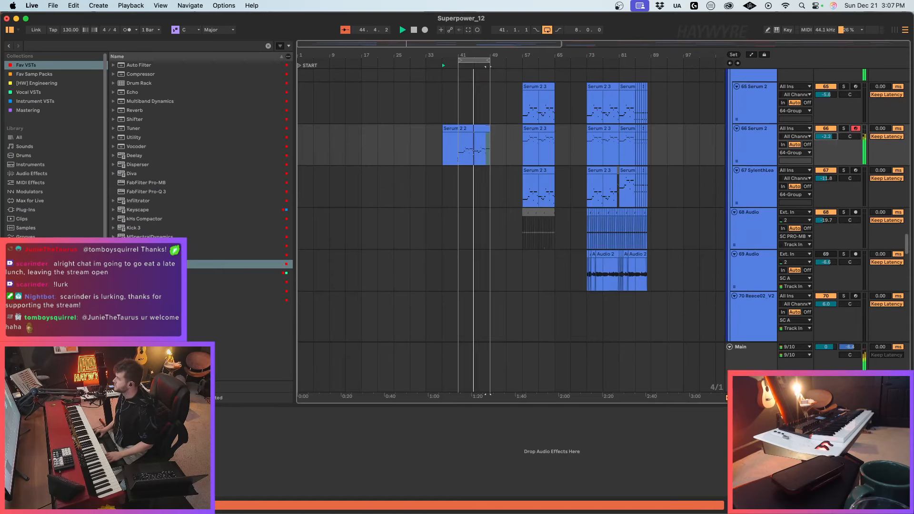
scroll(438, 246, "up", 3)
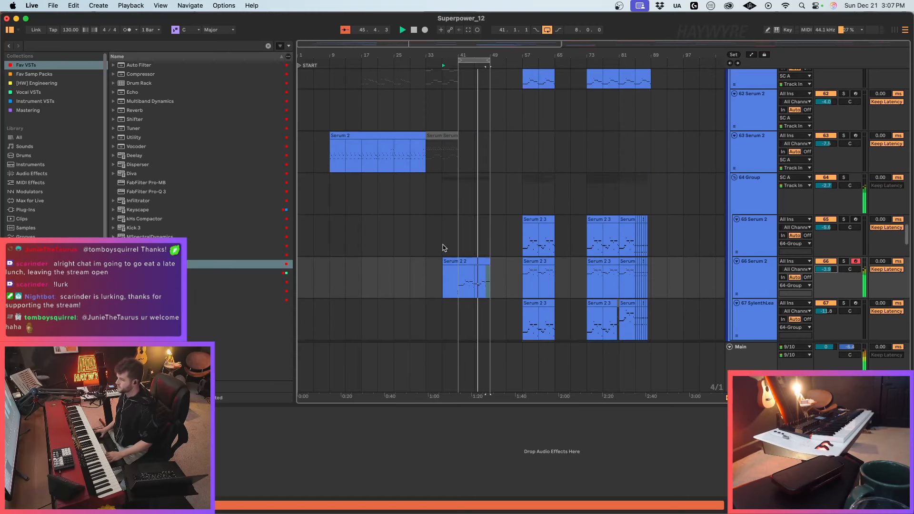
scroll(442, 249, "up", 10)
scroll(453, 253, "up", 15)
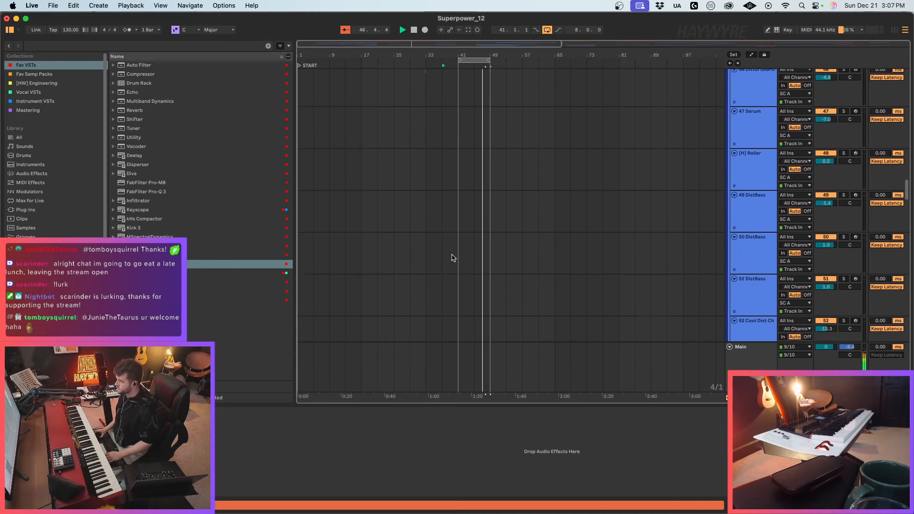
Step: Stop playback and place an empty eight-bar MIDI clip over the muted one at bars 41 to 49 of the [H] KIT TEMPLATE track 26
double_click(479, 245)
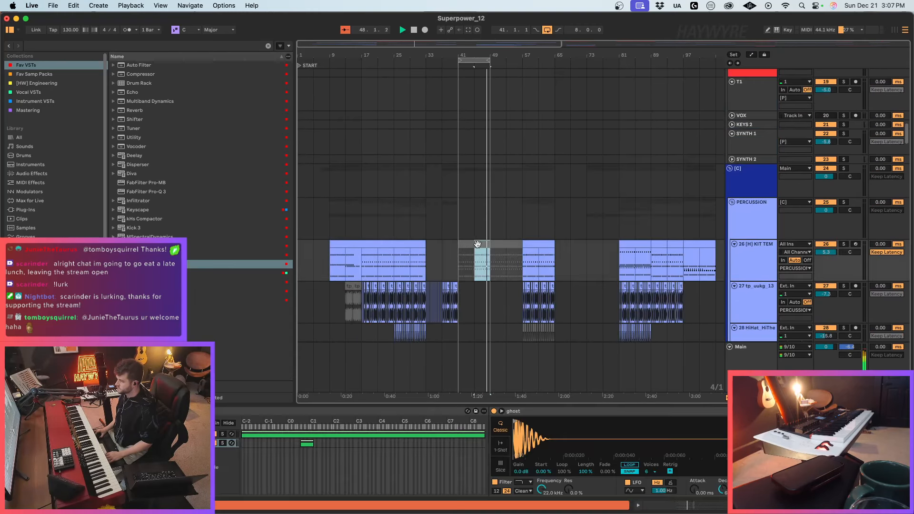
key("space")
key("shift+Tab")
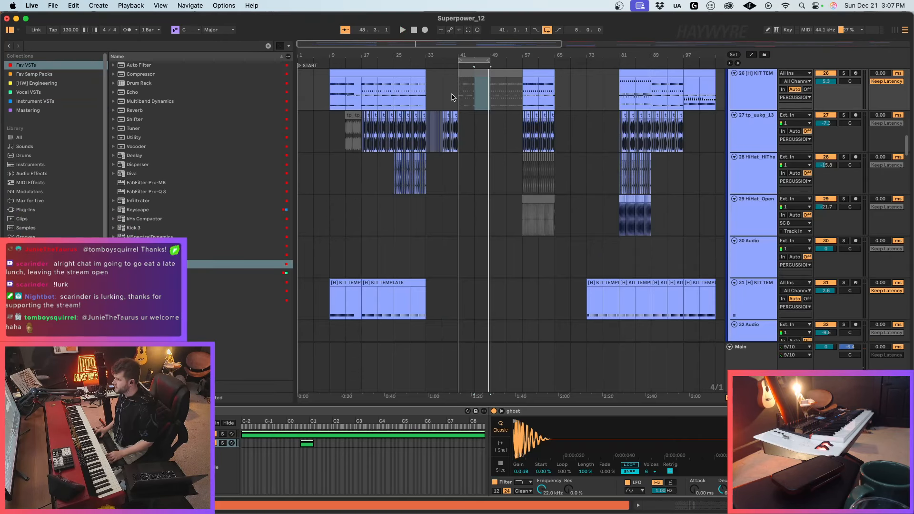
left_click_drag(457, 98, 490, 98)
key("0")
scroll(490, 101, "up", 3)
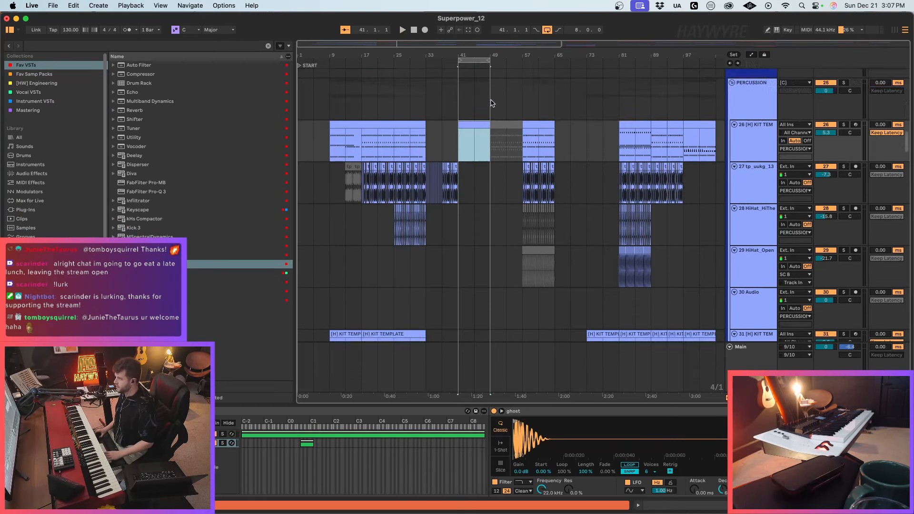
Step: Open the new clip and draw a note in the Chain row from its start, just over one bar long
double_click(469, 125)
double_click(359, 291)
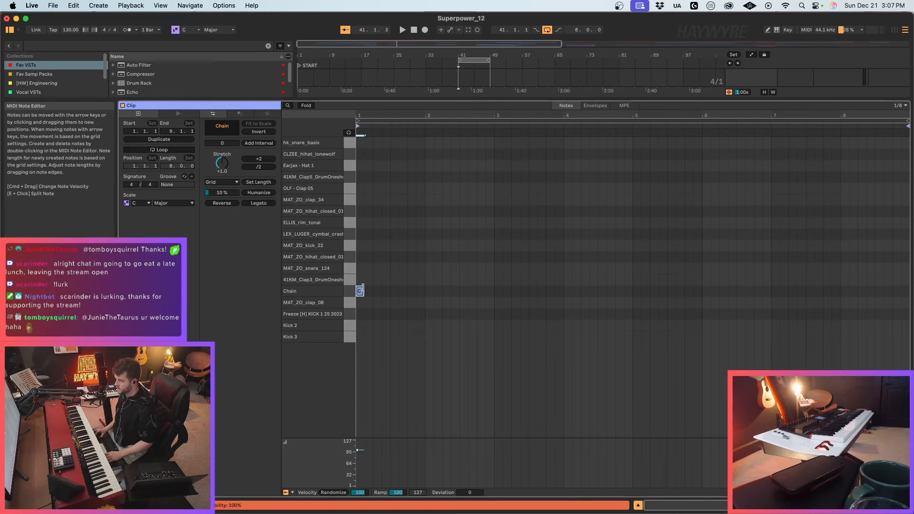
left_click_drag(363, 288, 434, 290)
Step: Turn on note preview, audition the note on the nearby drum rows and settle it on Kick 2
left_click(349, 133)
left_click_drag(489, 189, 309, 324)
key("Up")
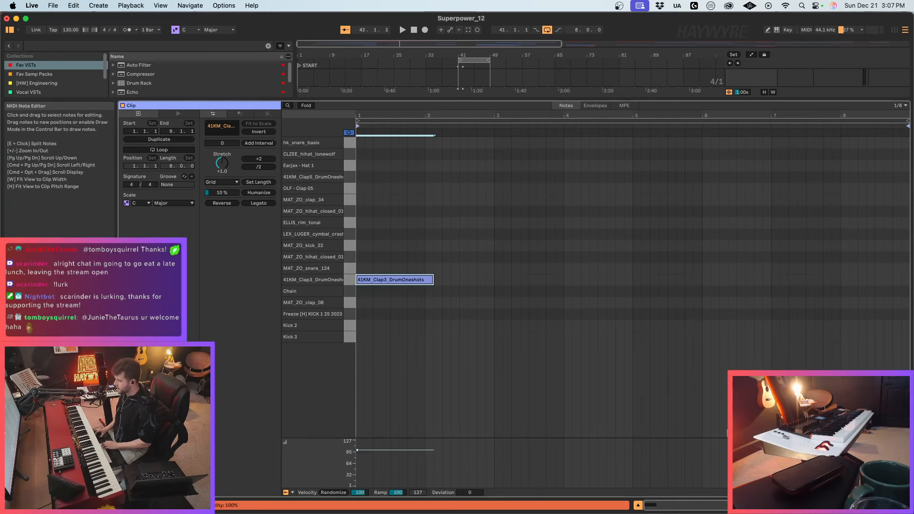
key("Down")
key("Down")
key("Down")
key("Down")
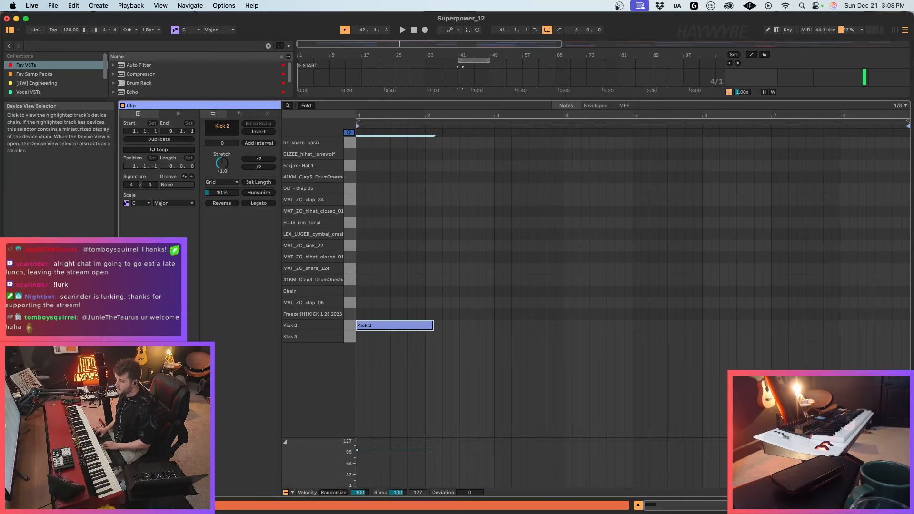
key("Up")
key("Down")
key("Down")
key("Up")
key("Down")
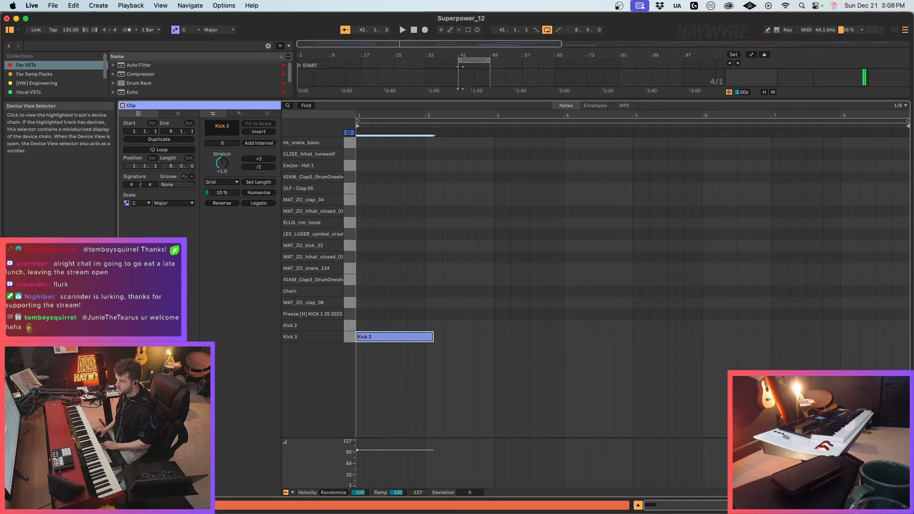
key("Up")
left_click(771, 505)
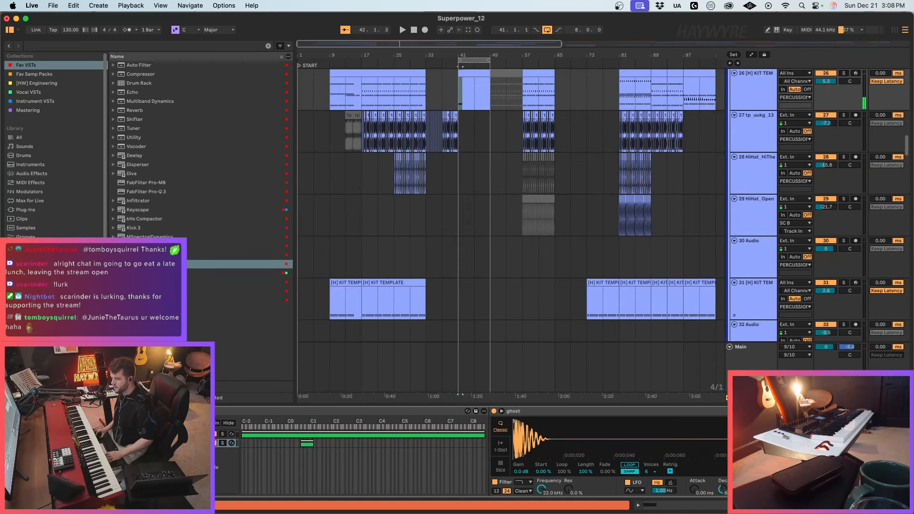
Step: Browse the Kicks 25 folder inside the [HW] DRUMS folder of Haywyre's Pre-Engineering [2025] for a kick
left_click(36, 318)
scroll(175, 145, "down", 10)
left_click(194, 163)
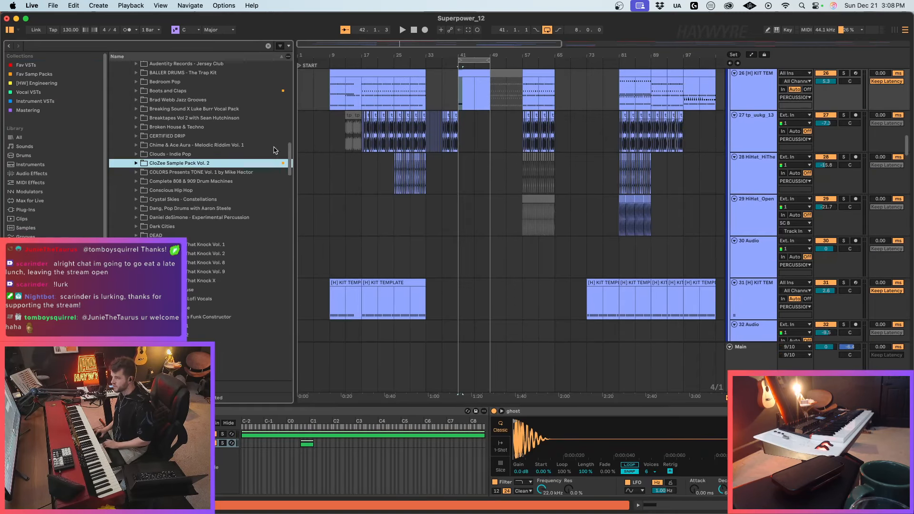
scroll(198, 133, "up", 10)
left_click(183, 111)
left_click(186, 92)
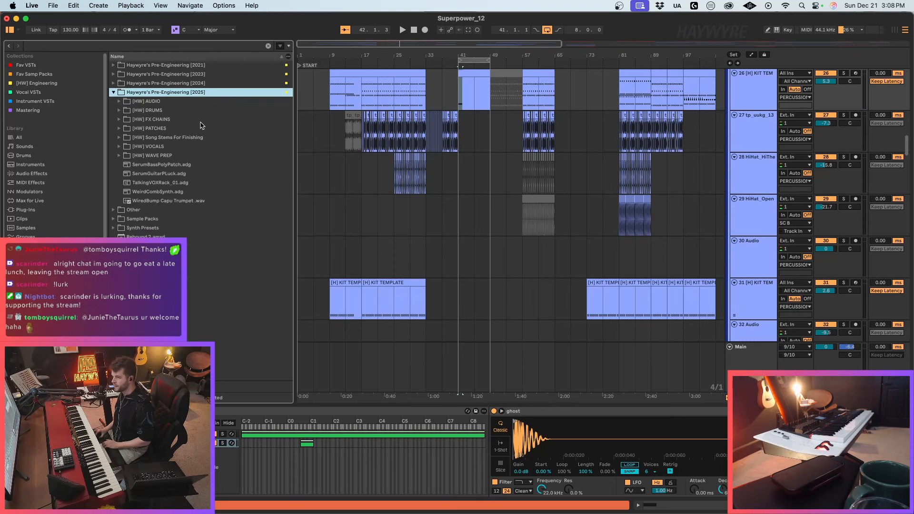
left_click(170, 110)
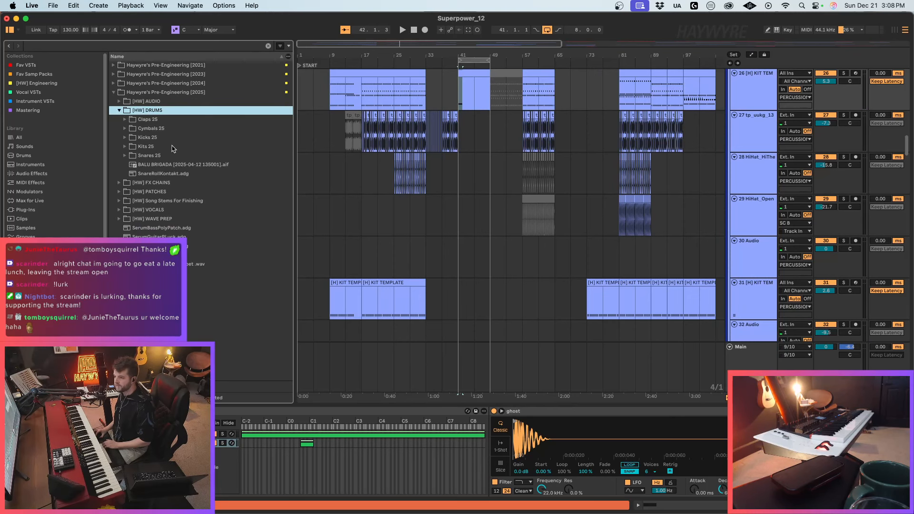
left_click(161, 137)
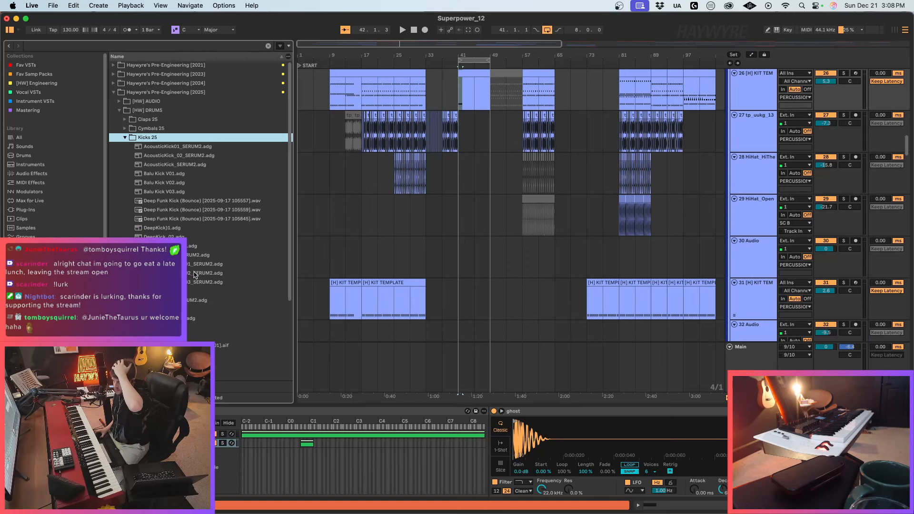
scroll(187, 226, "down", 3)
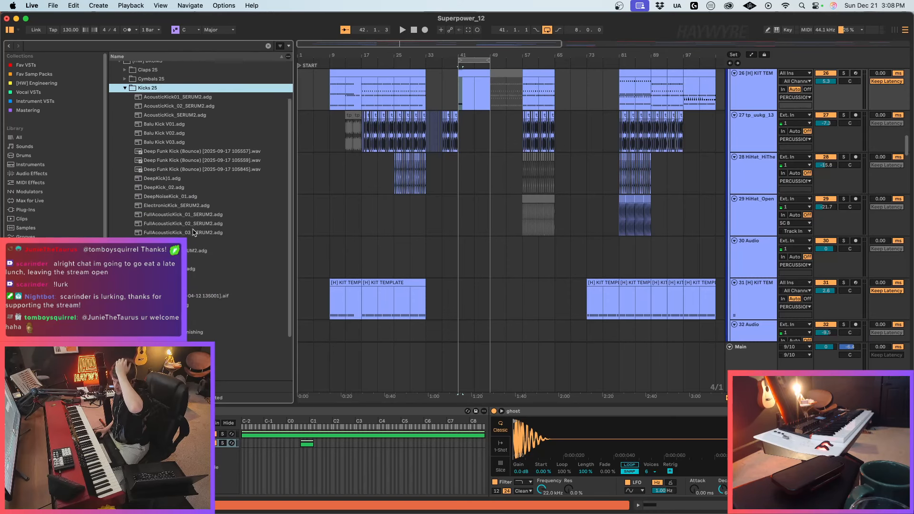
scroll(193, 232, "down", 3)
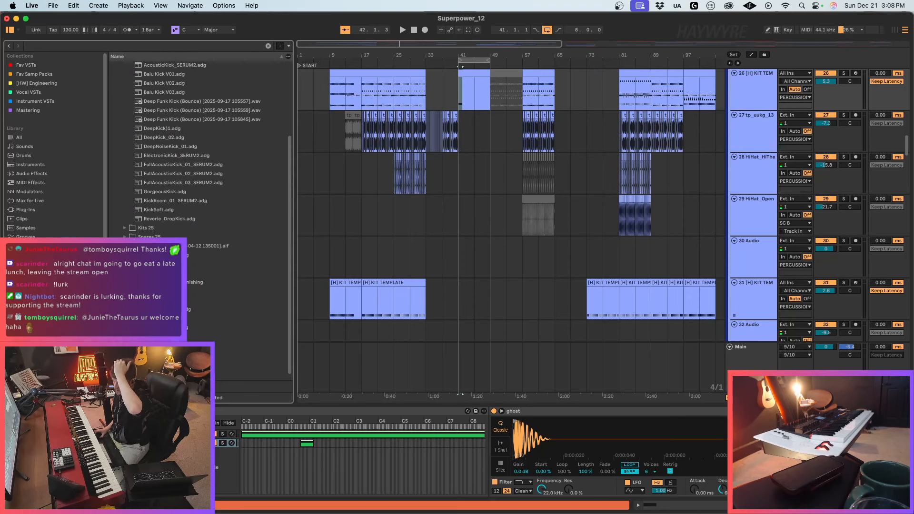
scroll(197, 292, "up", 6)
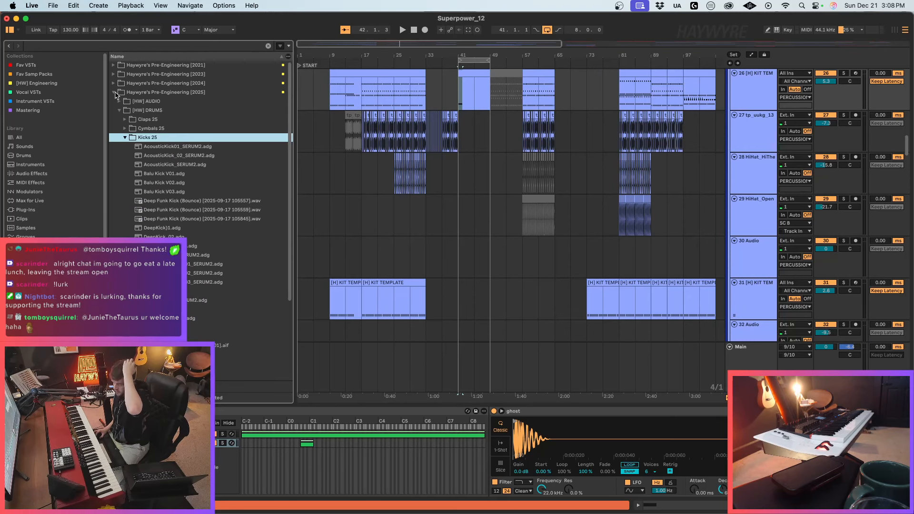
Step: Browse Tools_ down to the Insight VIP (DOWNLOADS) track pack, preview 08_MainKick.wav and collapse the folder tree
left_click(115, 92)
scroll(53, 295, "down", 1)
left_click(43, 305)
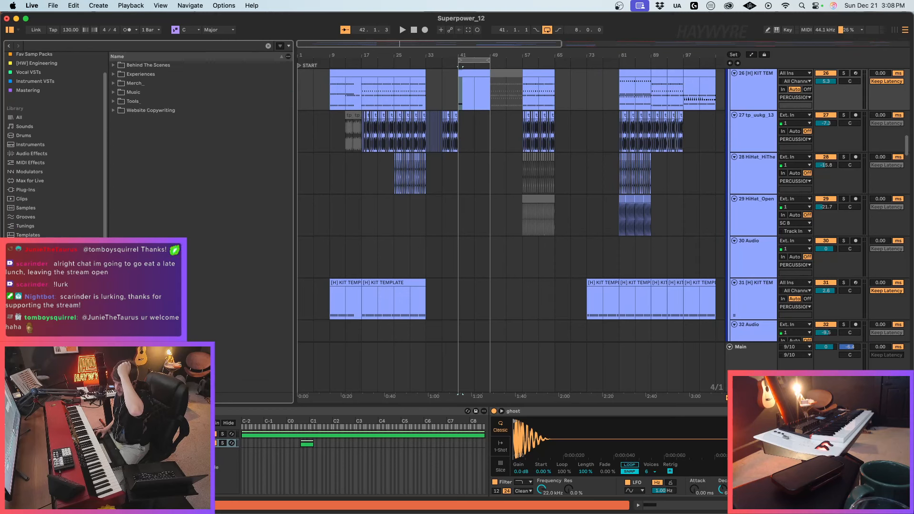
left_click(151, 101)
key("Right")
key("Down")
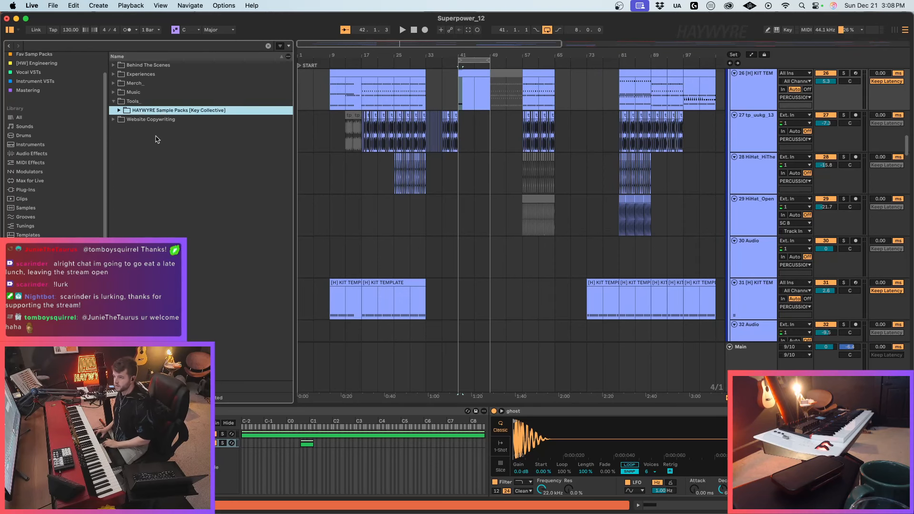
key("Right")
left_click(175, 140)
key("Right")
key("Down")
key("Right")
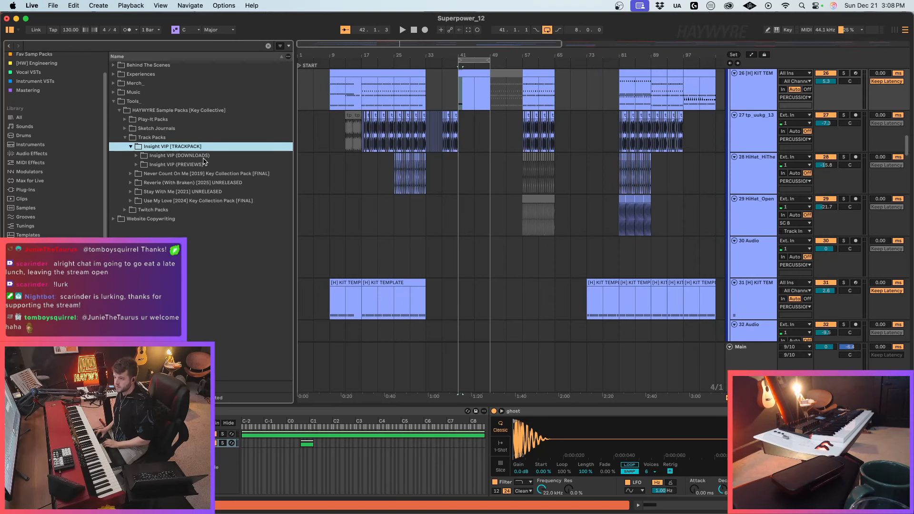
key("Down")
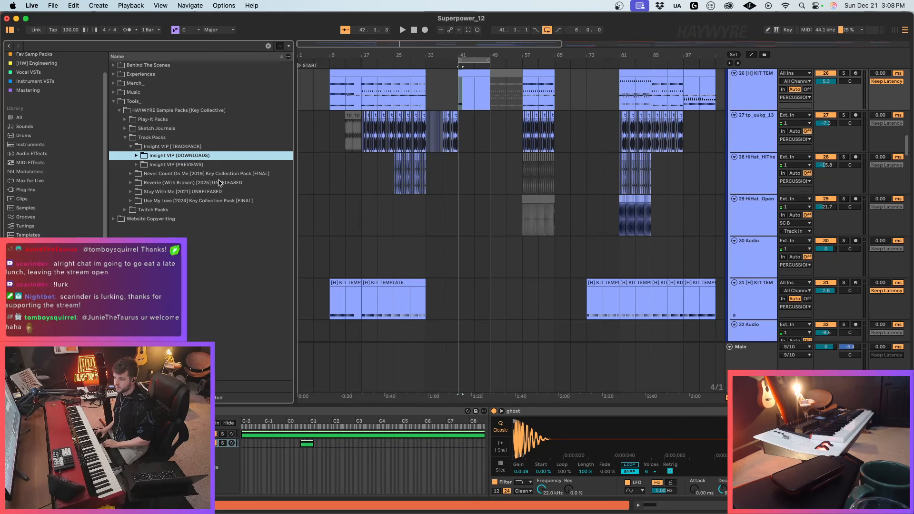
key("Right")
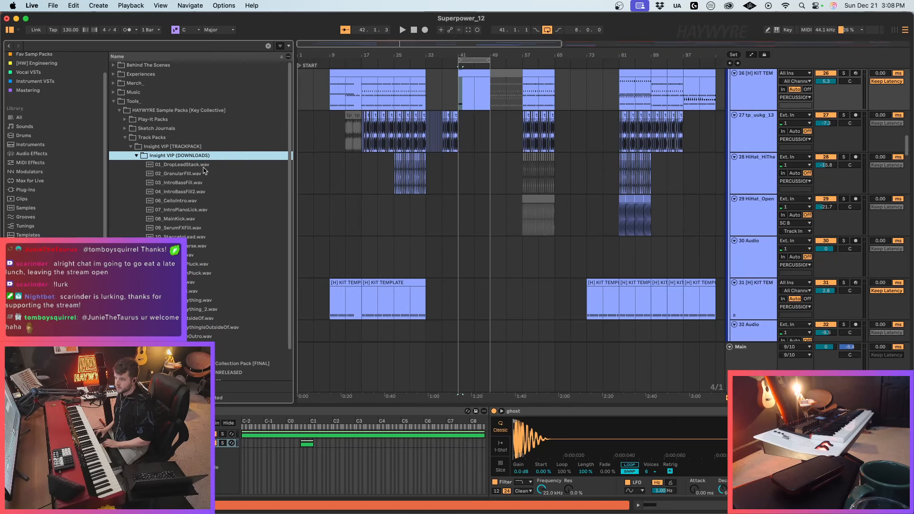
left_click(185, 220)
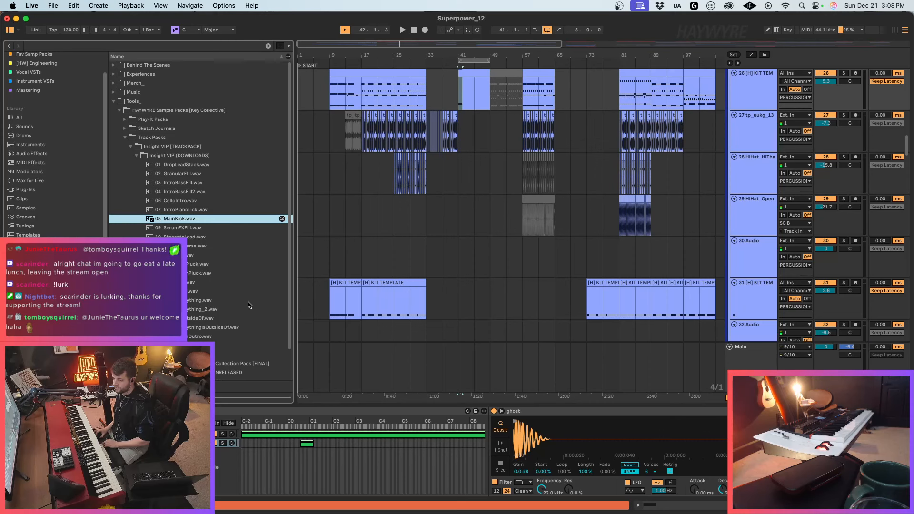
left_click(152, 110)
double_click(147, 101)
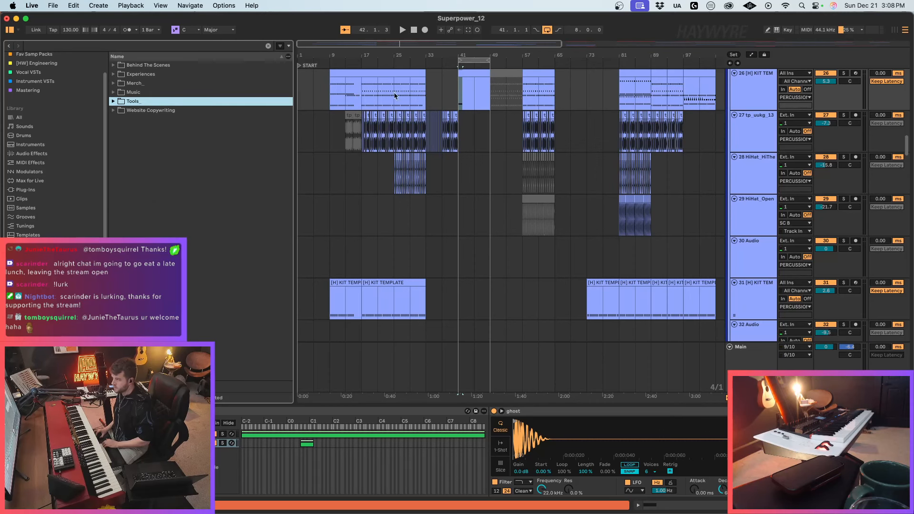
Step: Play the new clip from bar 41 and shorten its Kick 2 note to one beat
left_click(472, 67)
left_click(473, 73)
key("space")
key("space")
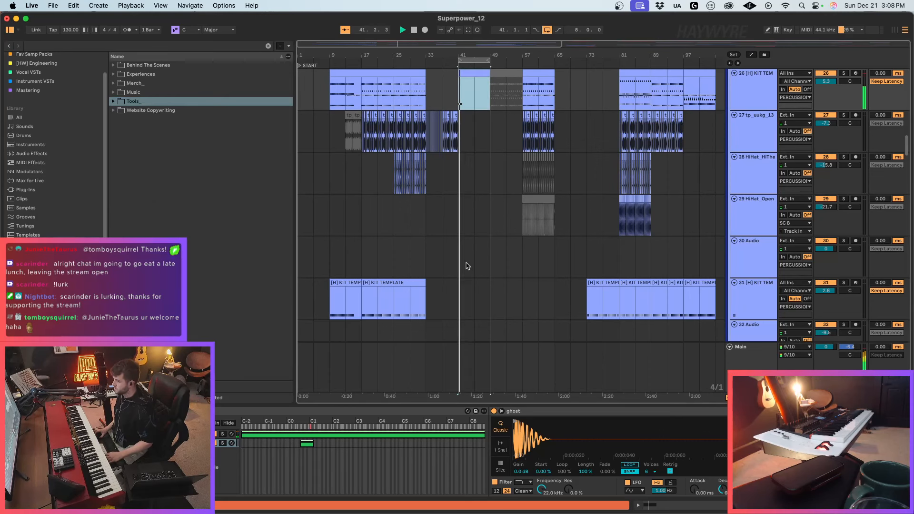
double_click(466, 72)
left_click(420, 303)
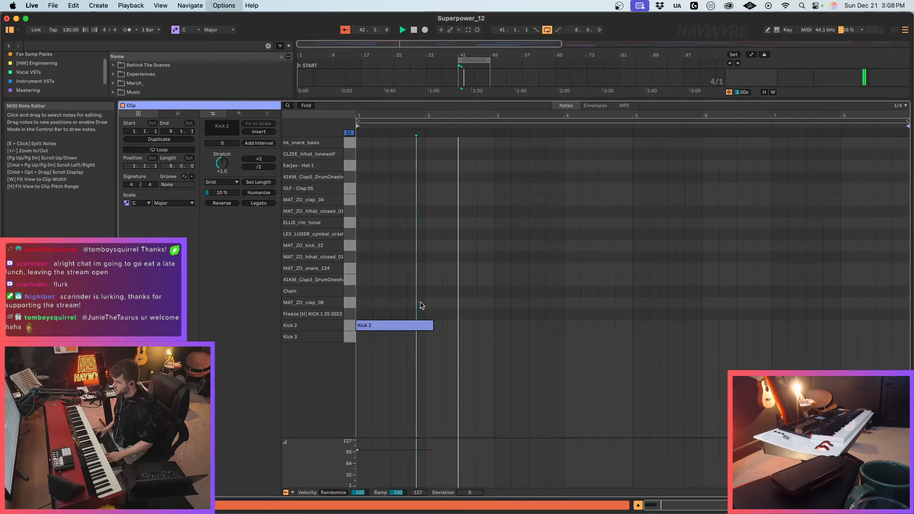
left_click_drag(432, 325, 372, 325)
Step: Duplicate the one-beat Kick 2 note on every beat until it fills all eight bars of the clip
key("super+d")
key("super+d")
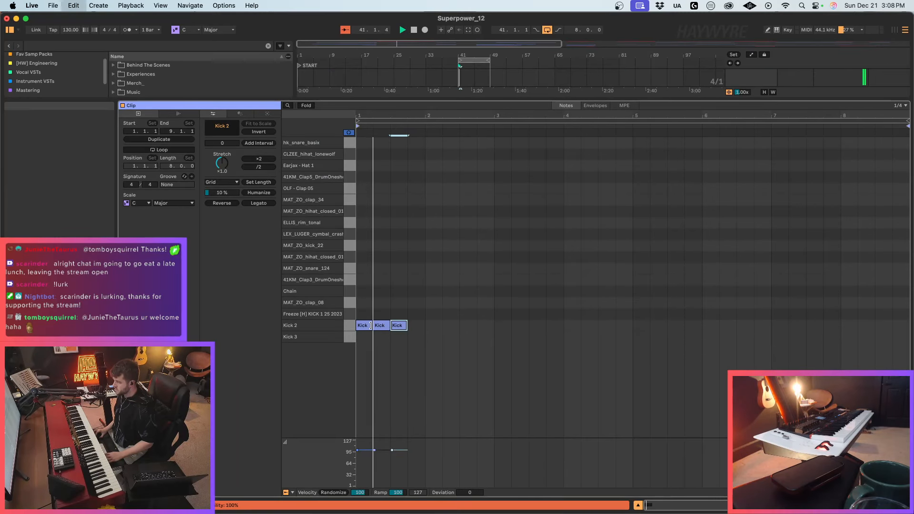
key("super+d")
key("super+d")
key("super+d")
key("super+d")
key("super+d")
key("super+d")
key("super+d")
key("super+d")
key("super+d")
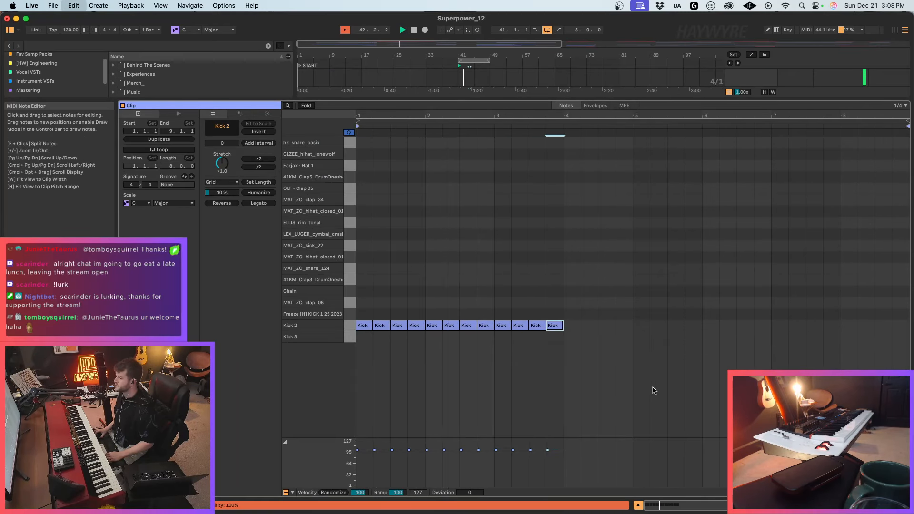
key("super+d")
key("super+d")
key("super+d")
key("super+d")
key("super+d")
key("super+d")
key("super+d")
key("super+d")
key("super+d")
key("super+d")
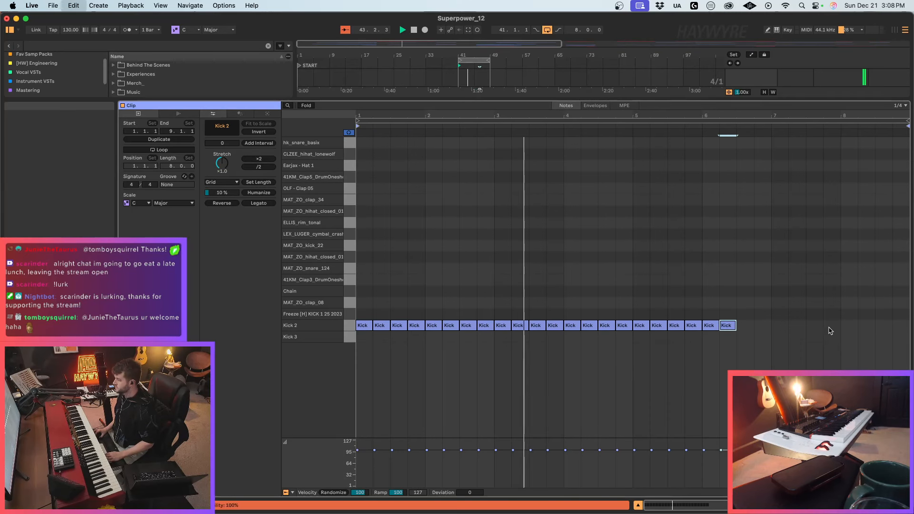
key("super+d")
key("super+d")
key("super+d")
key("super+d")
key("super+d")
key("super+d")
key("super+d")
key("super+d")
key("super+d")
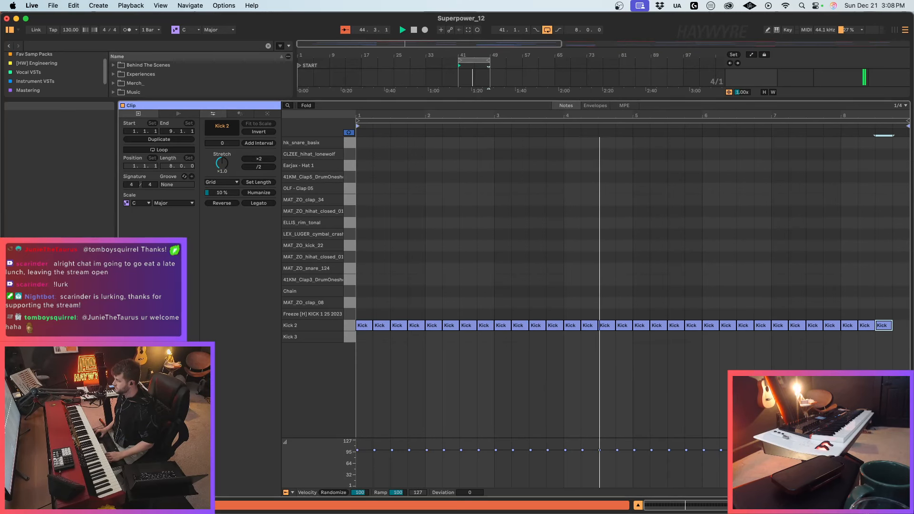
key("super+d")
Step: Consolidate track 26 from the song start to bar 49 into a single clip
key("shift+Tab")
scroll(438, 189, "up", 2)
left_click_drag(492, 149, 298, 142)
key("super+c")
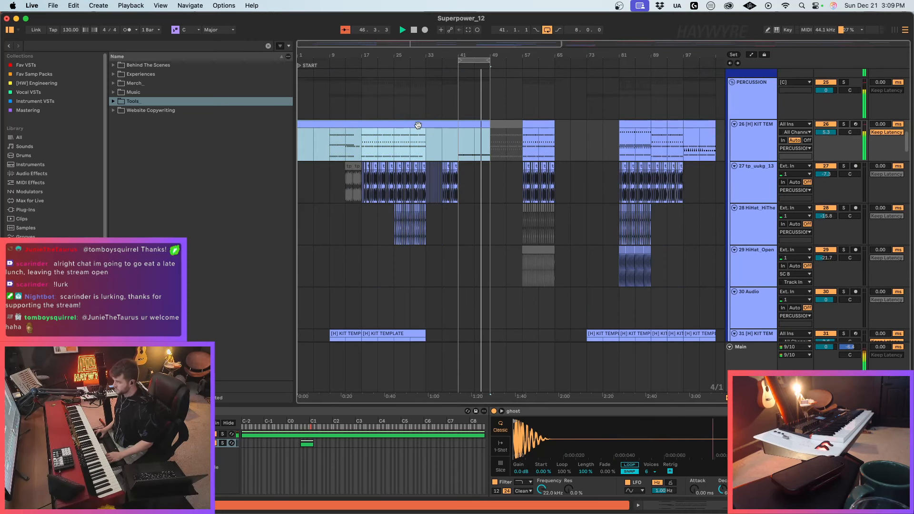
double_click(418, 124)
key("shift+Tab")
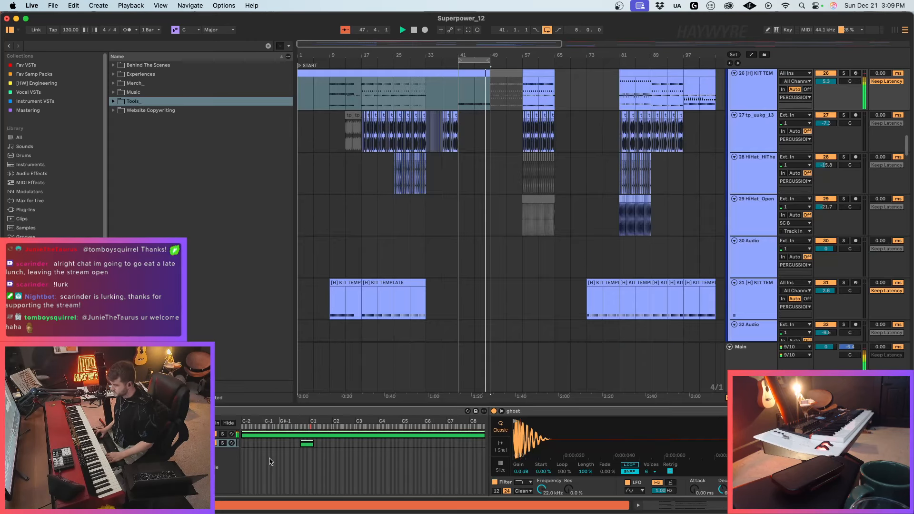
Step: Open the drum rack's Kick 2 plug-in and lower the 184 Hz point of its pitch curve to 78 Hz
left_click(199, 434)
left_click(522, 481)
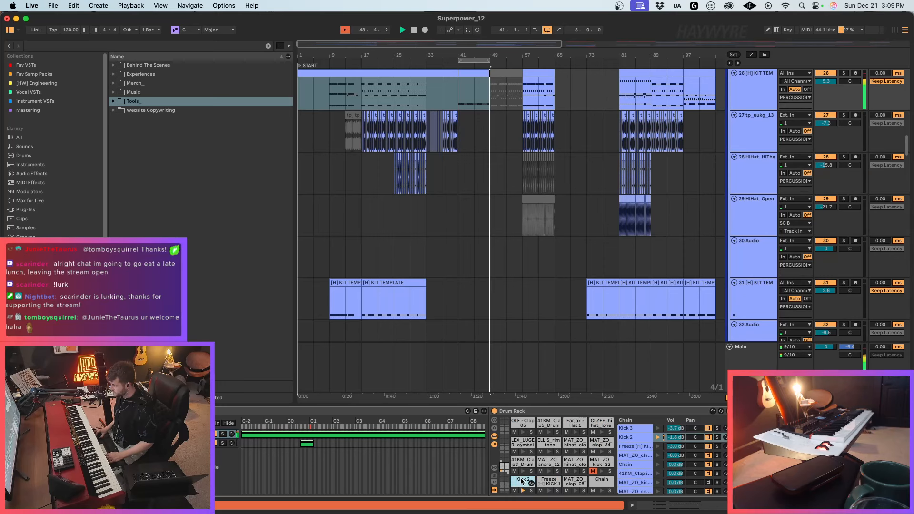
key("super+alt+p")
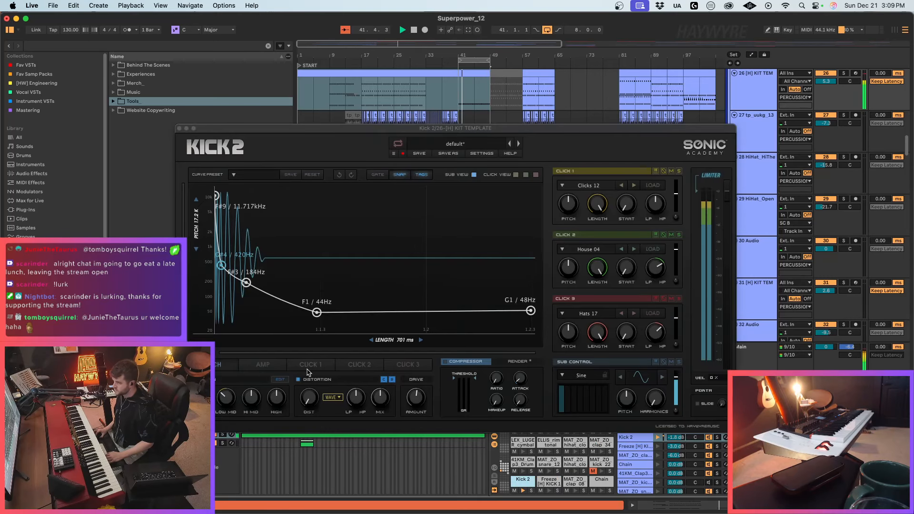
left_click_drag(246, 283, 247, 300)
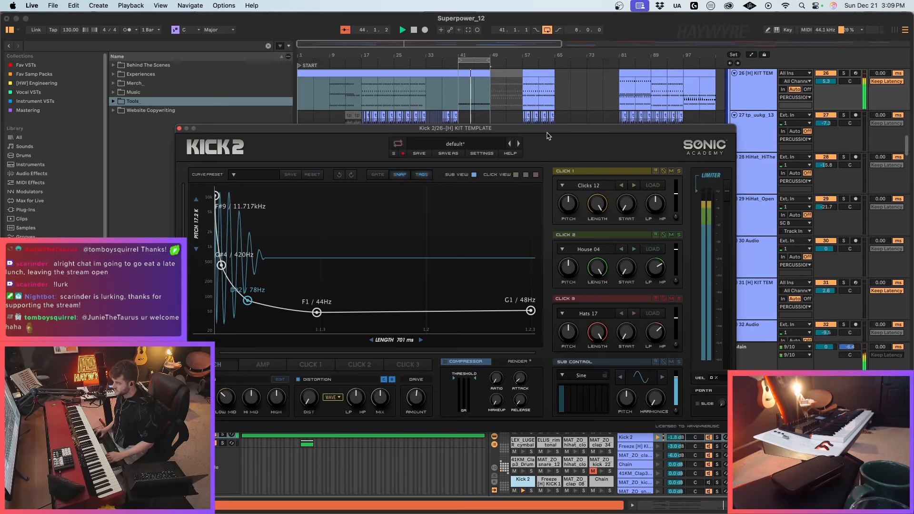
Step: Move the Kick 2 plug-in window clear of the upper tracks, then stop playback and show the arrangement's automation
left_click_drag(471, 128, 359, 198)
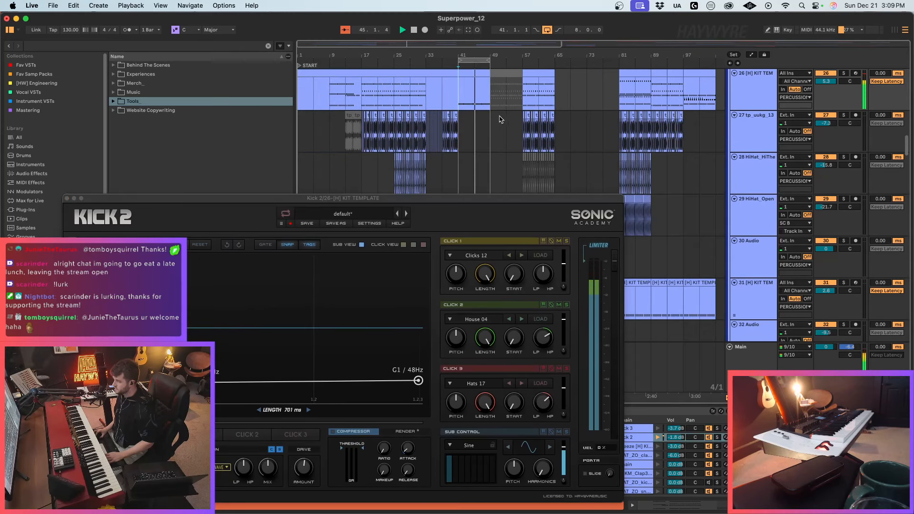
left_click_drag(518, 199, 700, 327)
key("space")
key("a")
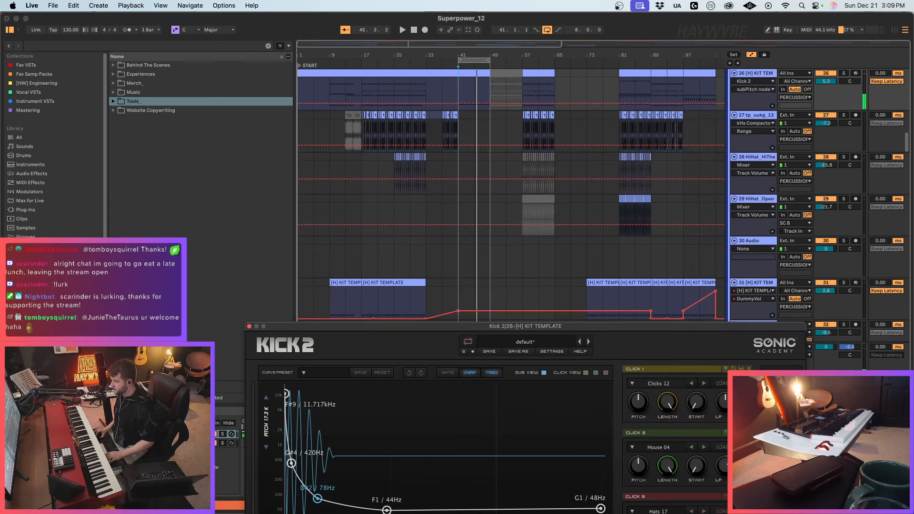
Step: Show the drum rack's ghost sample device and close the Kick 2 plug-in window
left_click(246, 444)
left_click_drag(315, 326, 289, 194)
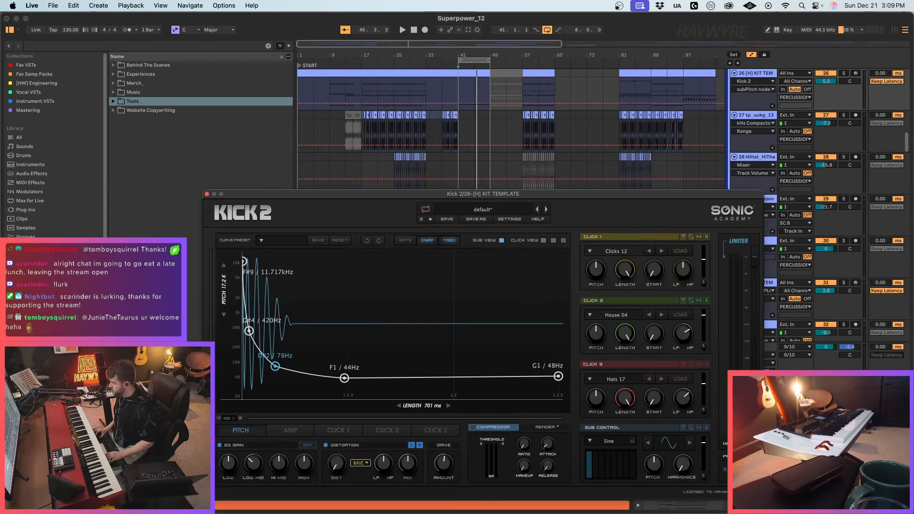
left_click(207, 194)
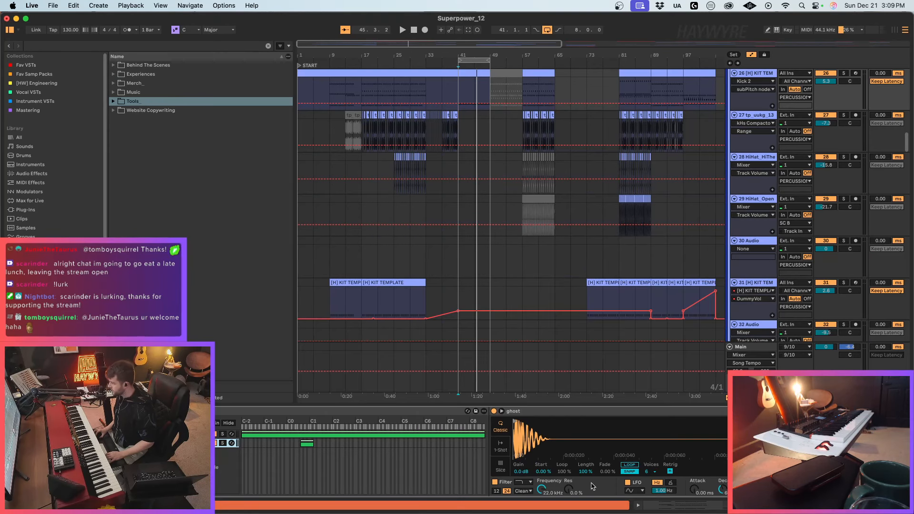
Step: Switch the ghost sample to 1-Shot mode, shorten it to its initial hit and adjust its fade-out
left_click(500, 446)
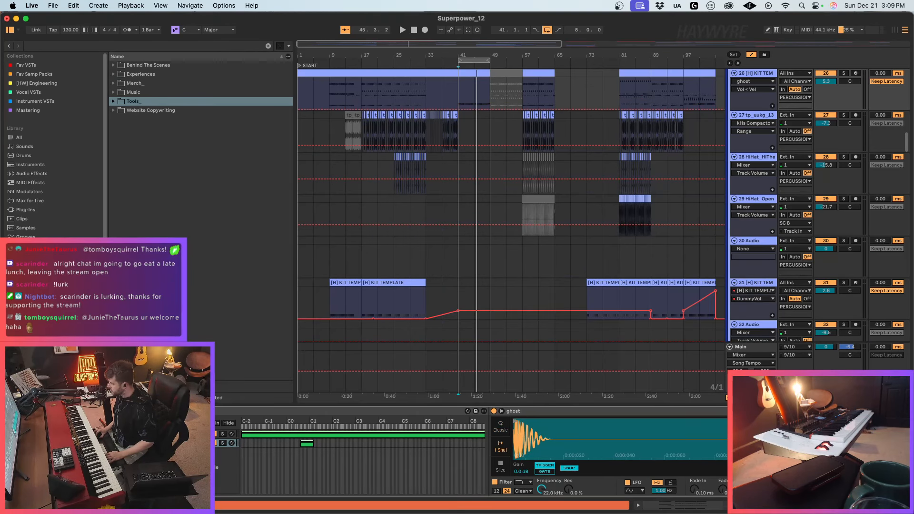
key("space")
left_click_drag(812, 422, 543, 422)
left_click(719, 492)
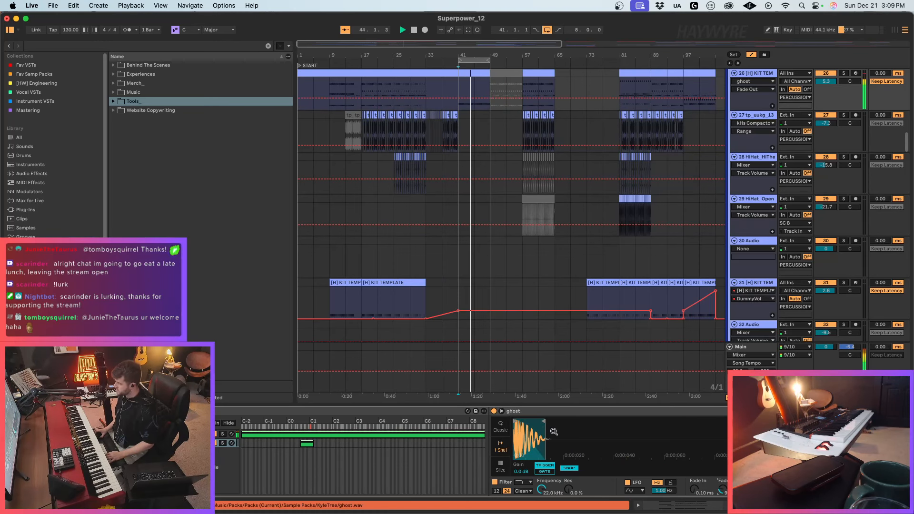
Step: Play the loop from bar 41 with automation hidden and inspect the drum rack through to its Multiband Compression and Compressor
key("a")
left_click(148, 433)
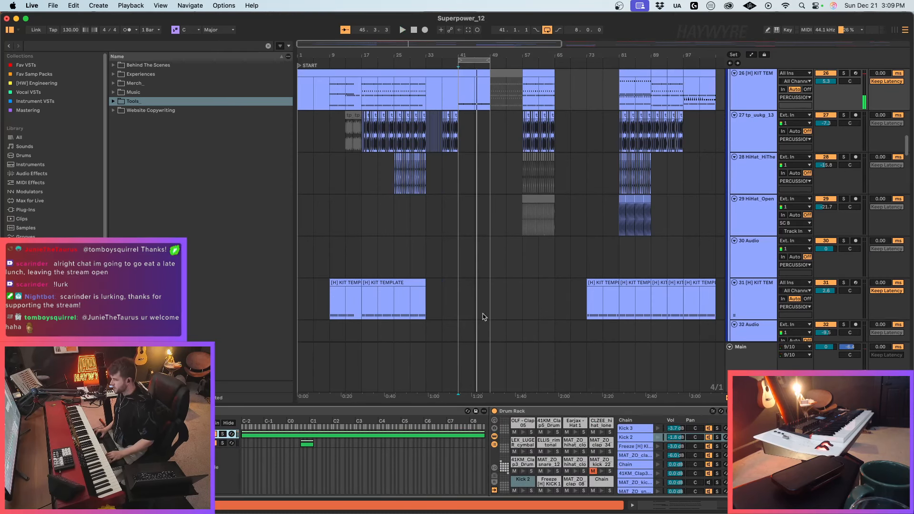
scroll(655, 240, "up", 3)
key("space")
left_click_drag(457, 186, 445, 213)
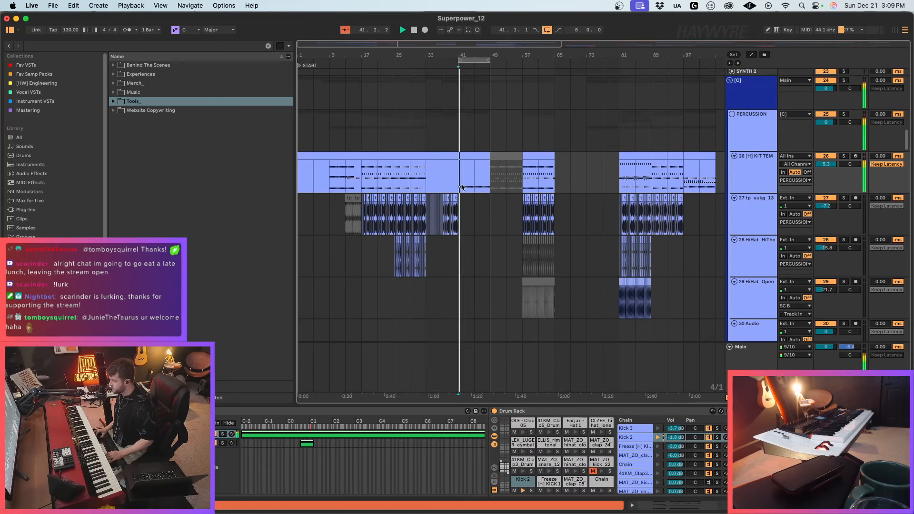
left_click(433, 179)
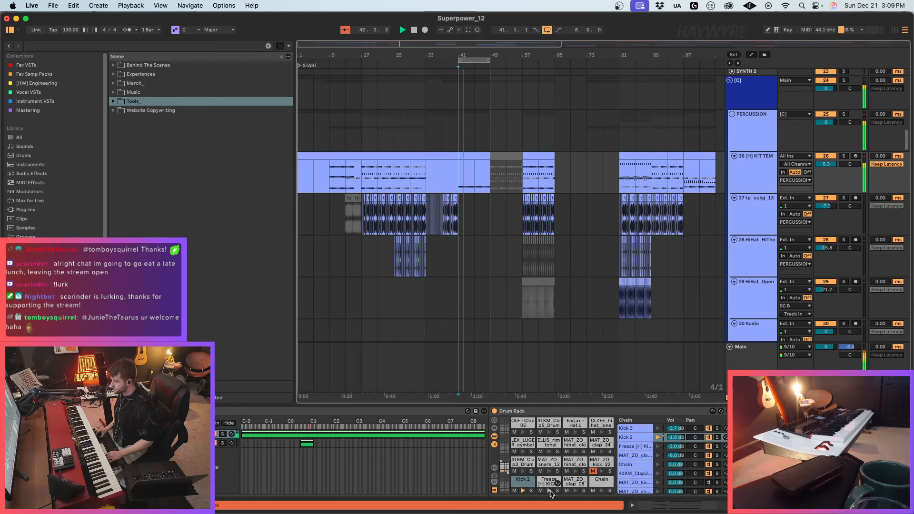
scroll(530, 480, "right", 10)
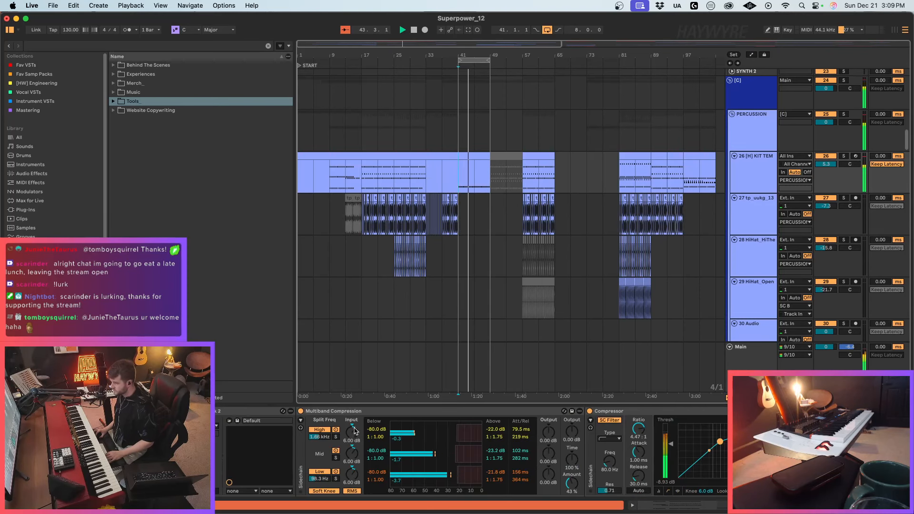
Step: Raise the ghost sample's volume slightly in track 26's automation, then hide the automation and stop playback
key("a")
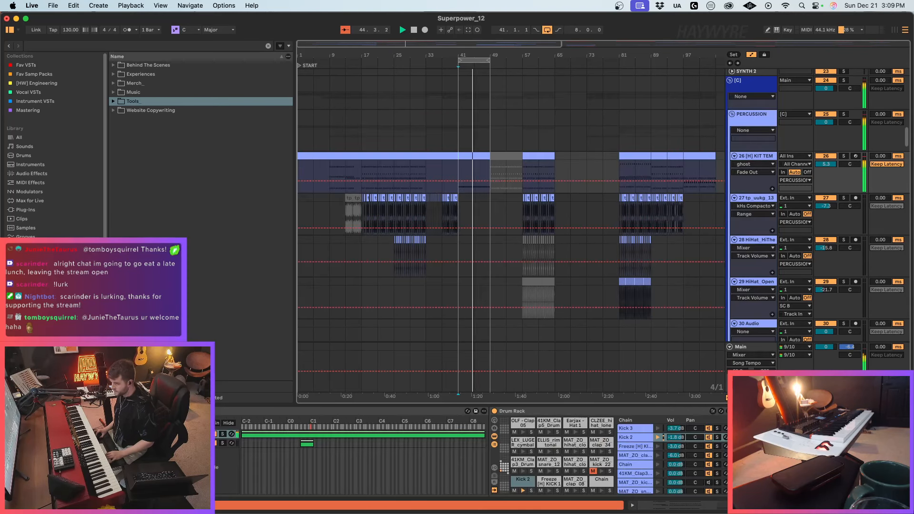
left_click(152, 442)
key("a")
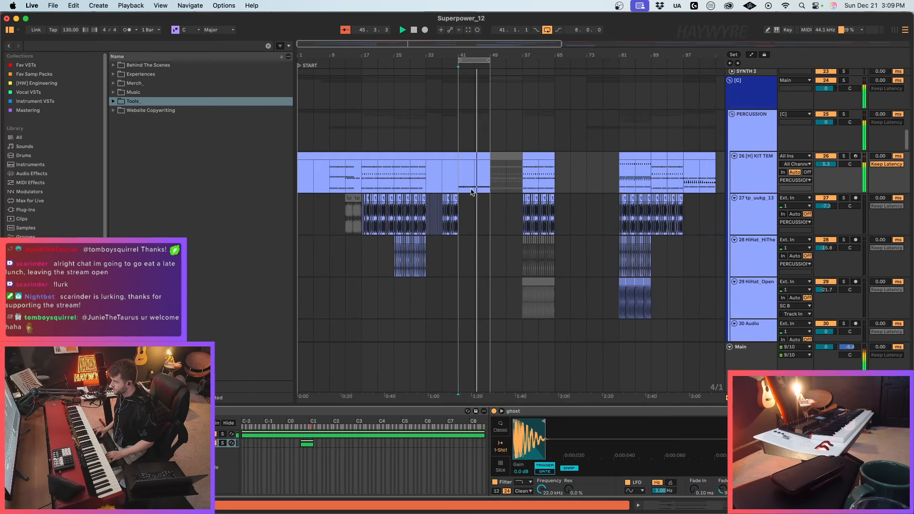
key("a")
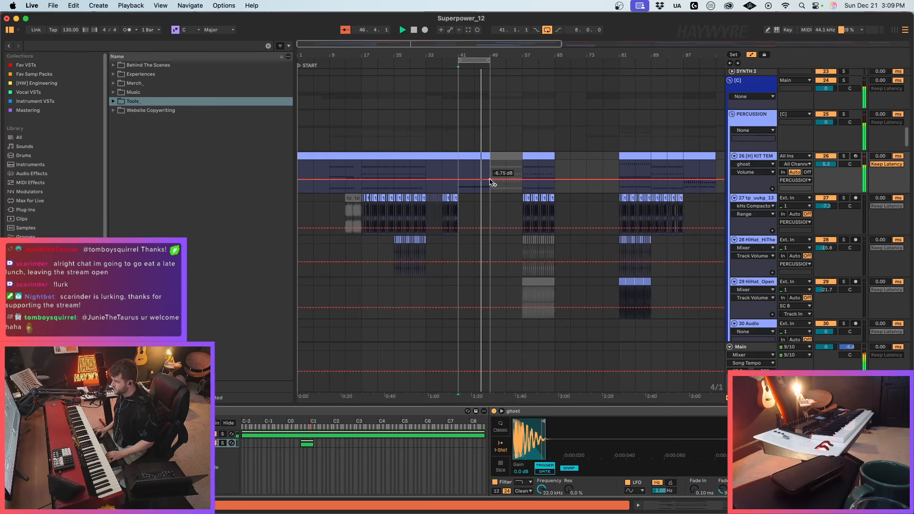
mouse_move(491, 181)
left_mouse_down()
mouse_move(456, 182)
mouse_move(492, 179)
left_mouse_up()
key("a")
key("space")
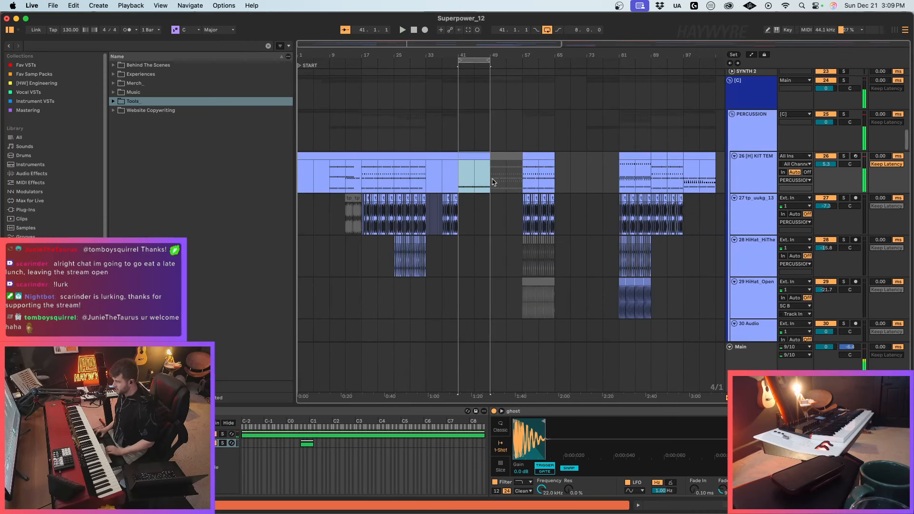
Step: Deactivate track 26's kick part from bar 41 to 49 and play the loop without it
key("space")
scroll(571, 214, "down", 5)
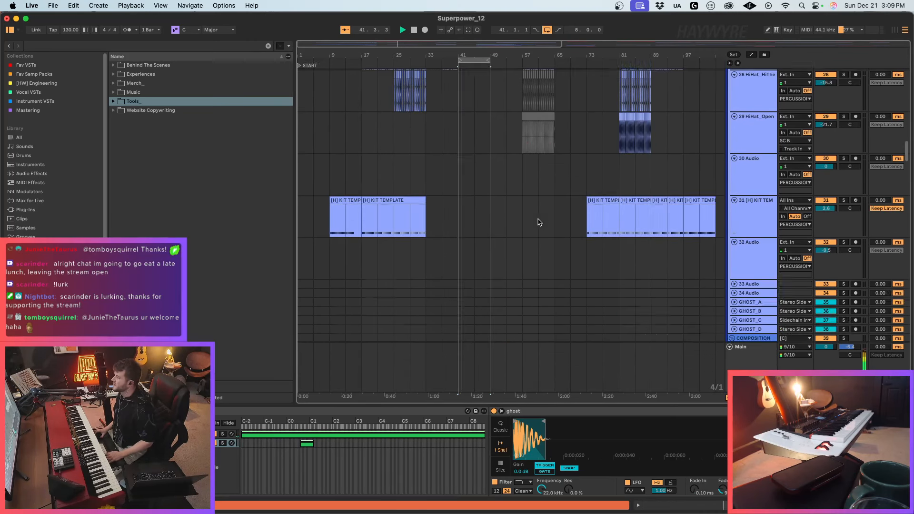
scroll(545, 203, "up", 3)
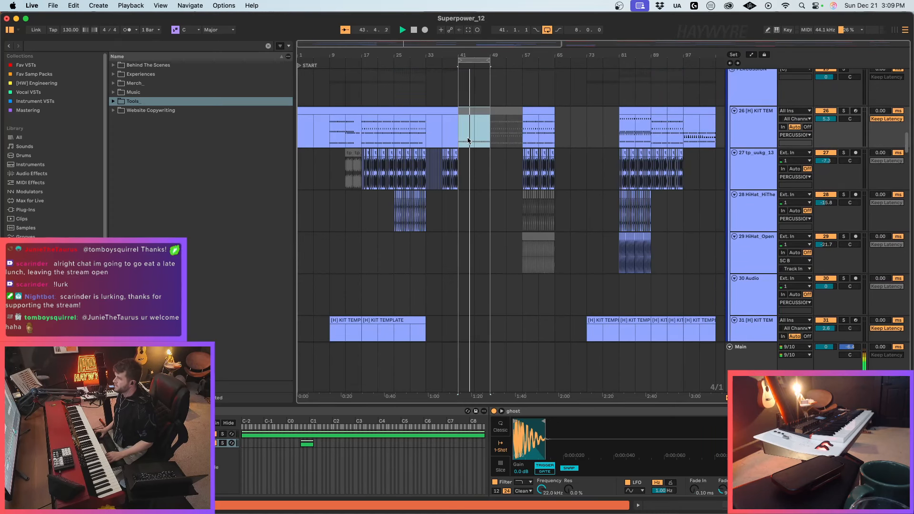
Step: Insert a new MIDI track directly below the 68 Audio track and stop playback
scroll(569, 260, "down", 8)
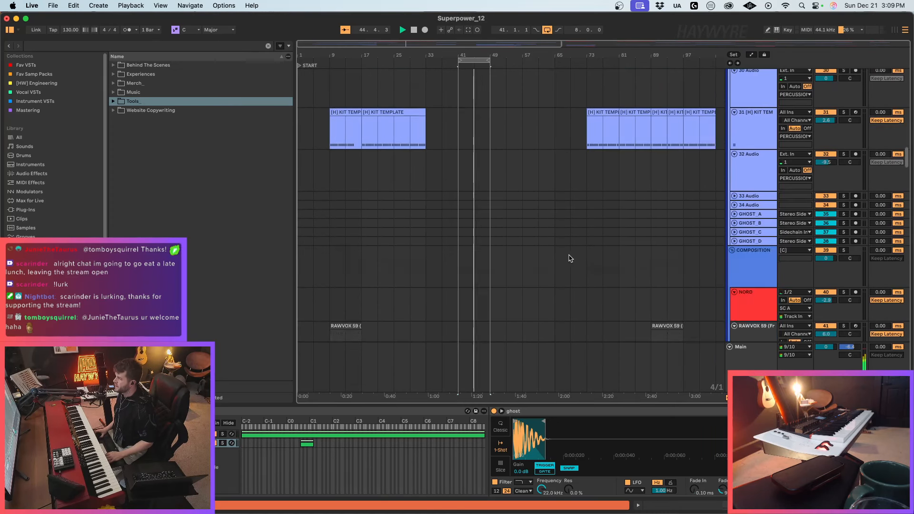
scroll(570, 259, "down", 10)
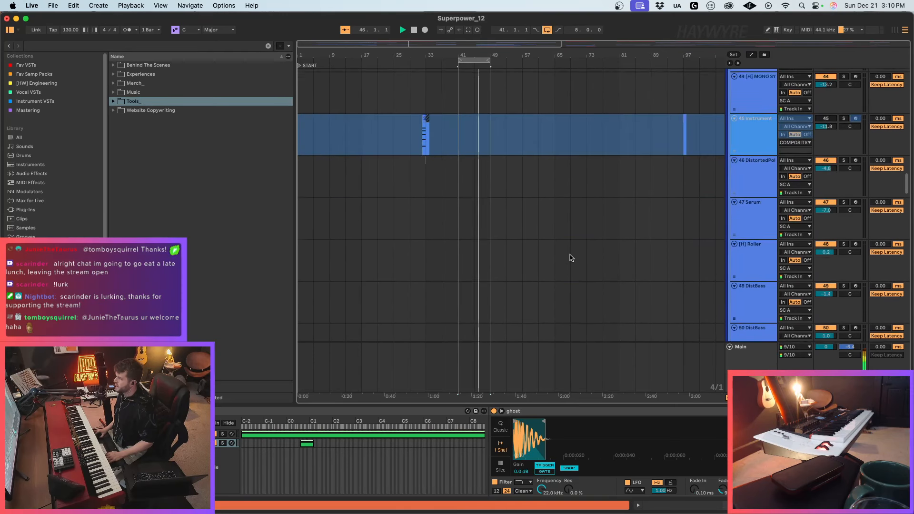
scroll(587, 254, "down", 15)
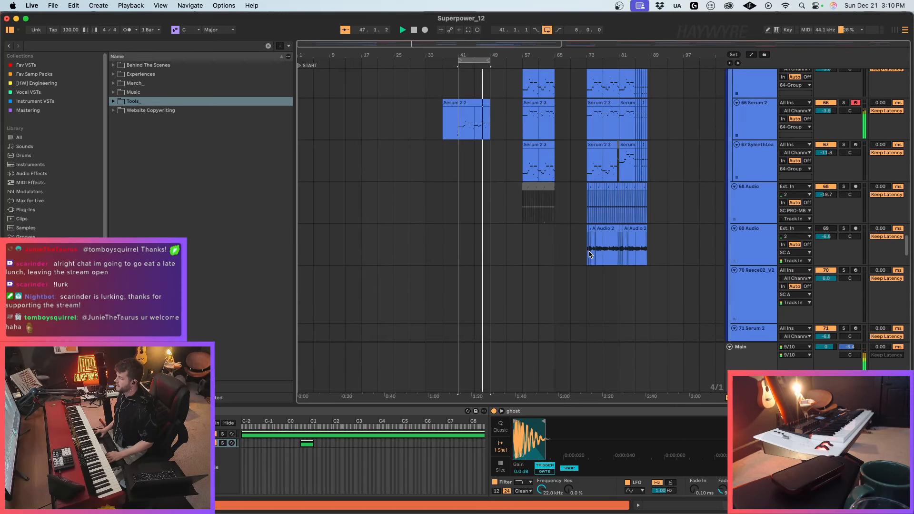
scroll(749, 196, "down", 1)
left_click(759, 186)
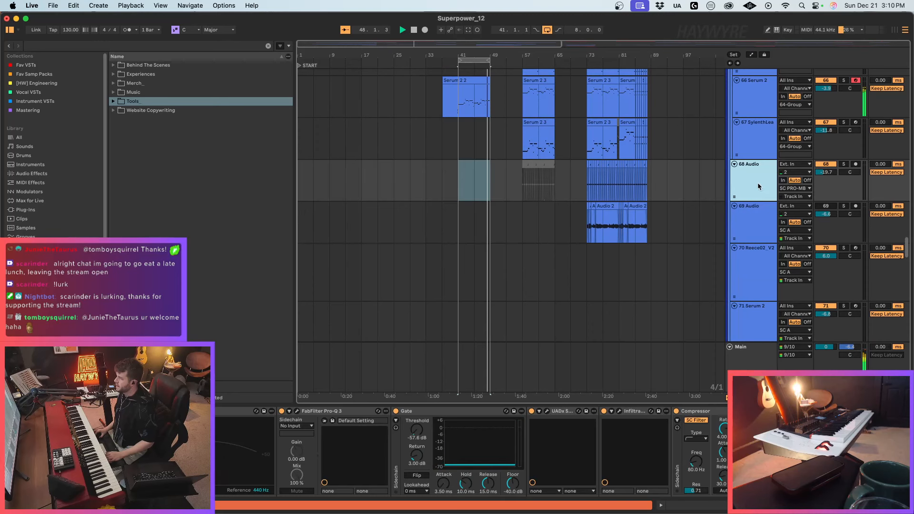
key("super+shift+t")
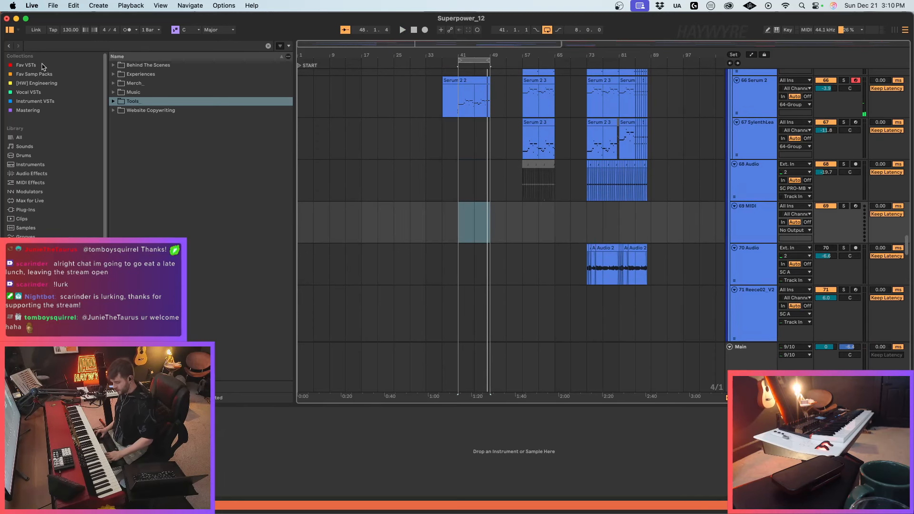
Step: Load Omnisphere from the Instrument VSTs collection onto the new MIDI track
left_click(28, 67)
left_click(58, 101)
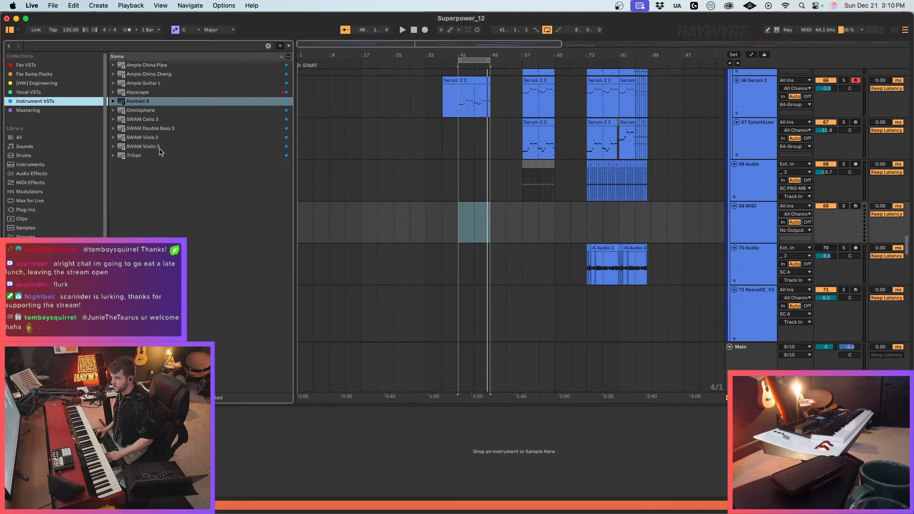
left_click_drag(152, 109, 212, 138)
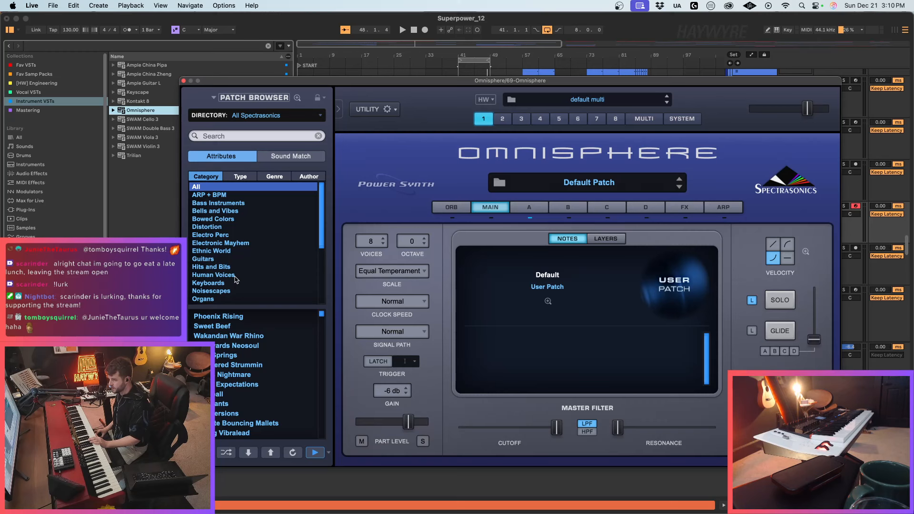
Step: Filter Omnisphere's patches to Human Voices and load Boys Choir Oos - p
left_click(235, 277)
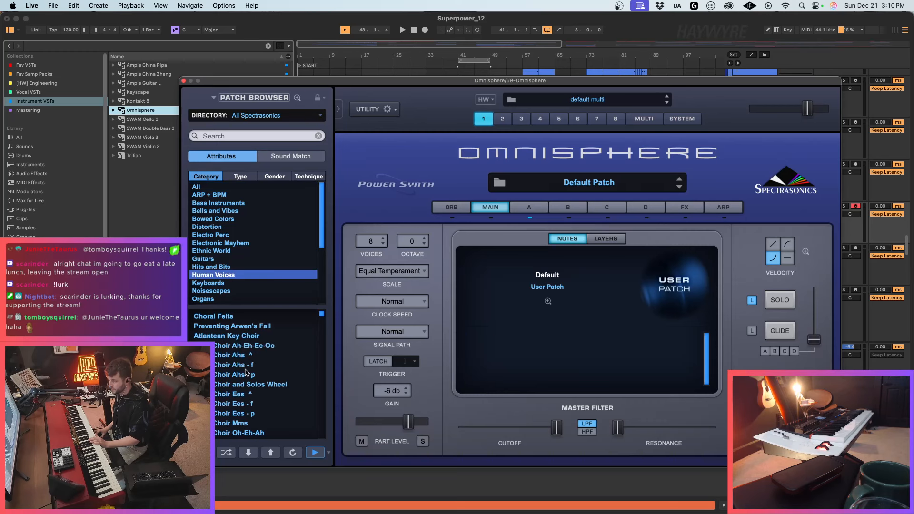
left_click(246, 368)
scroll(255, 361, "down", 5)
left_click(265, 363)
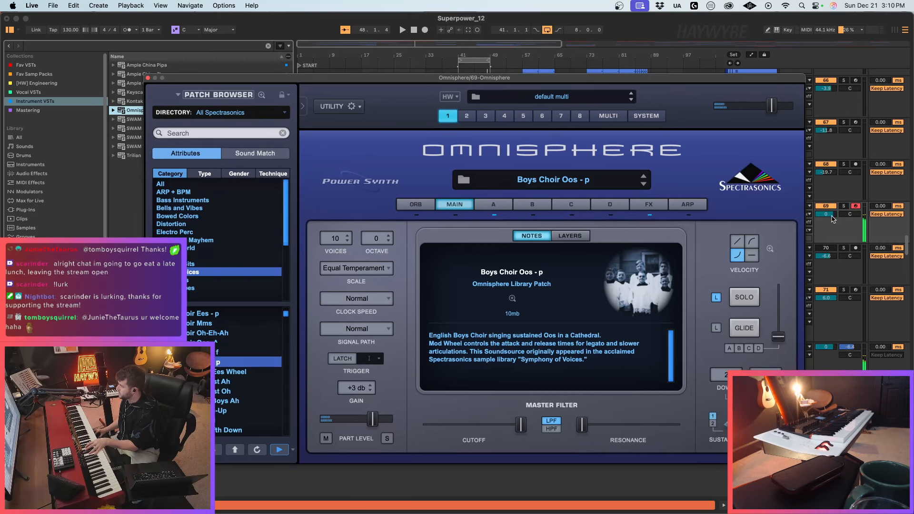
Step: Raise the Omnisphere track's volume to 1.6 dB, try the Boys Choir Soloist Ah patch and reset the playhead to the song start
left_click_drag(833, 217, 832, 193)
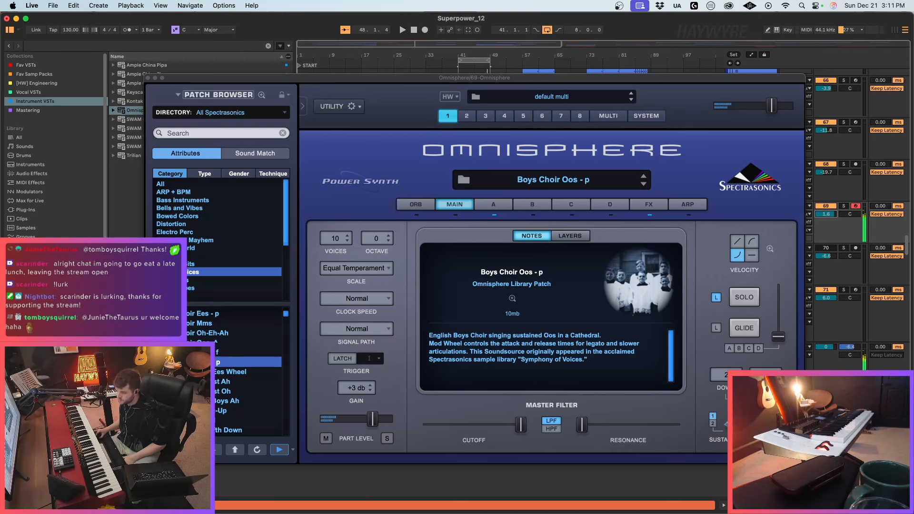
left_click(223, 382)
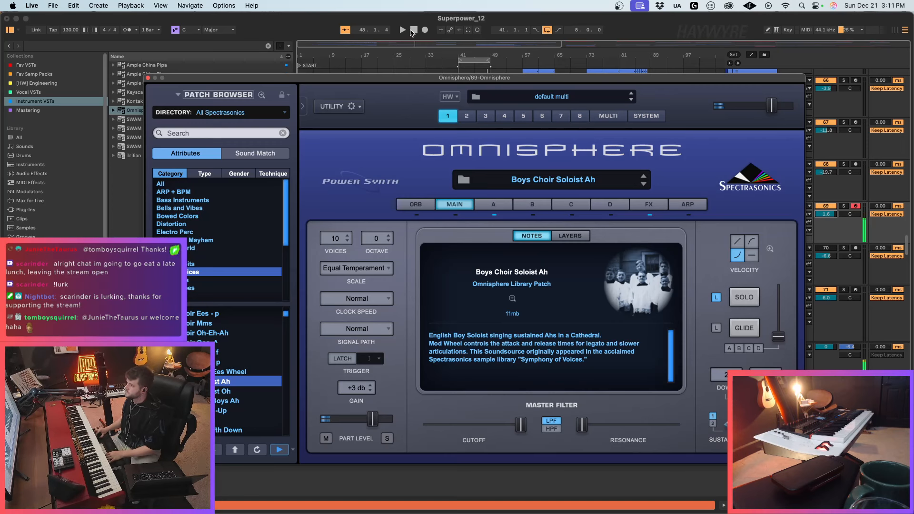
left_click(412, 30)
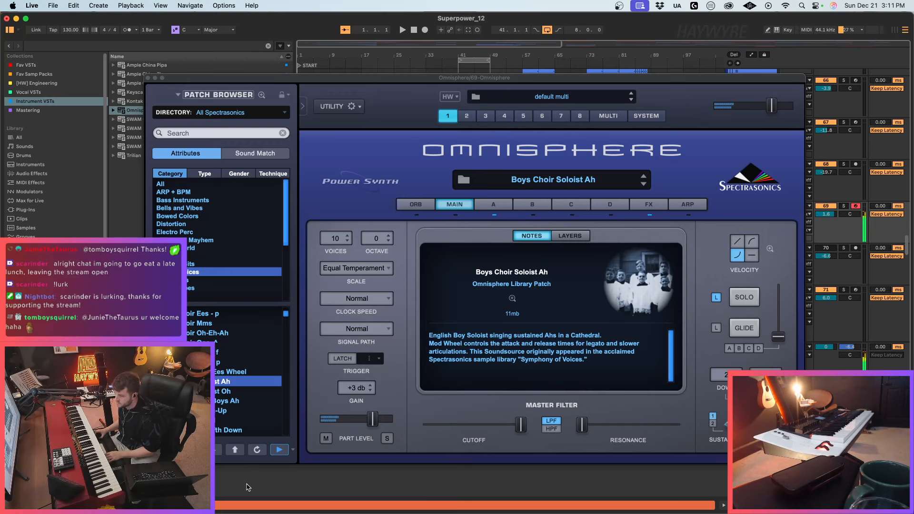
Step: Audition the Choir Full Ahs - f patch in Omnisphere, then stop its sound
scroll(217, 394, "down", 5)
scroll(217, 394, "down", 2)
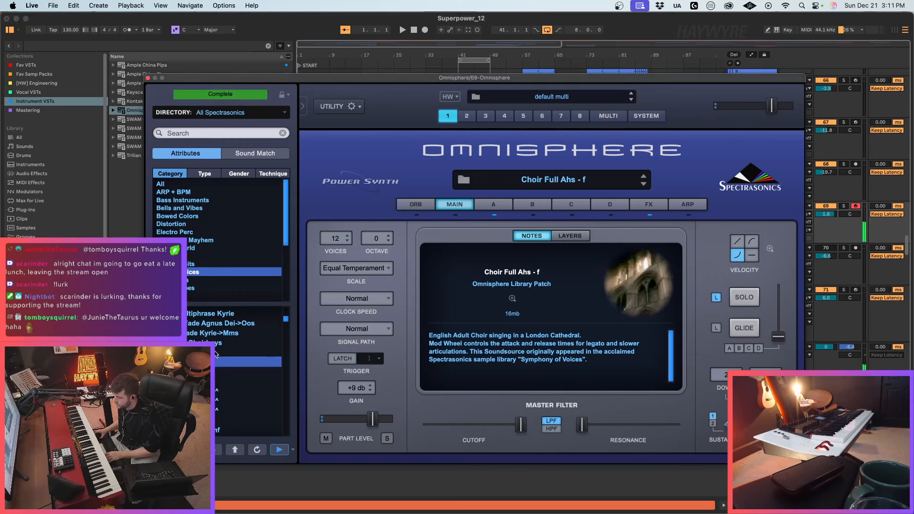
left_click(217, 361)
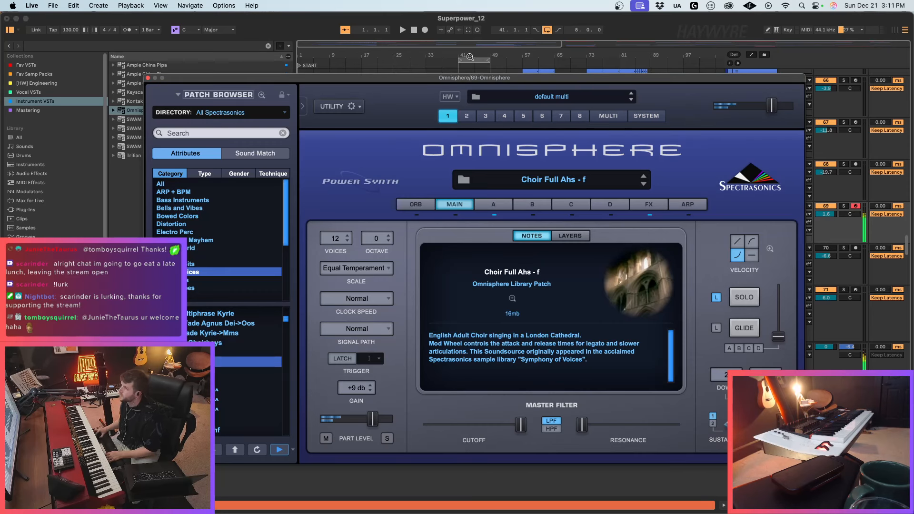
left_click(417, 29)
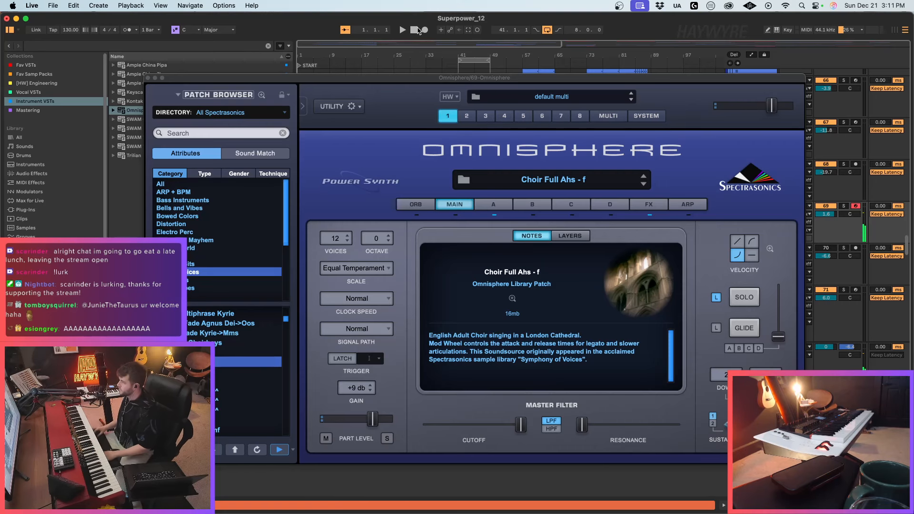
Step: Lower the Omnisphere track's volume to -0.7 dB and play the loop at bars 41 to 49 with the choir
left_click(474, 60)
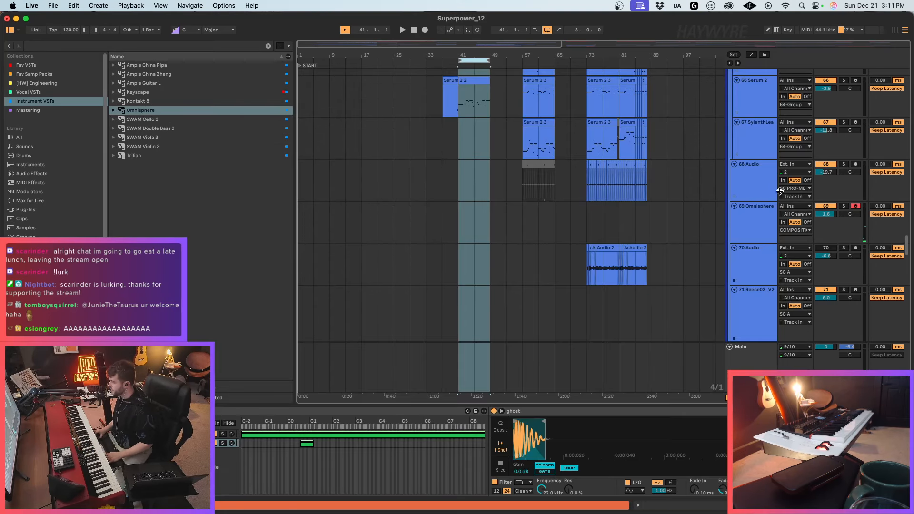
left_click_drag(828, 216, 819, 214)
key("space")
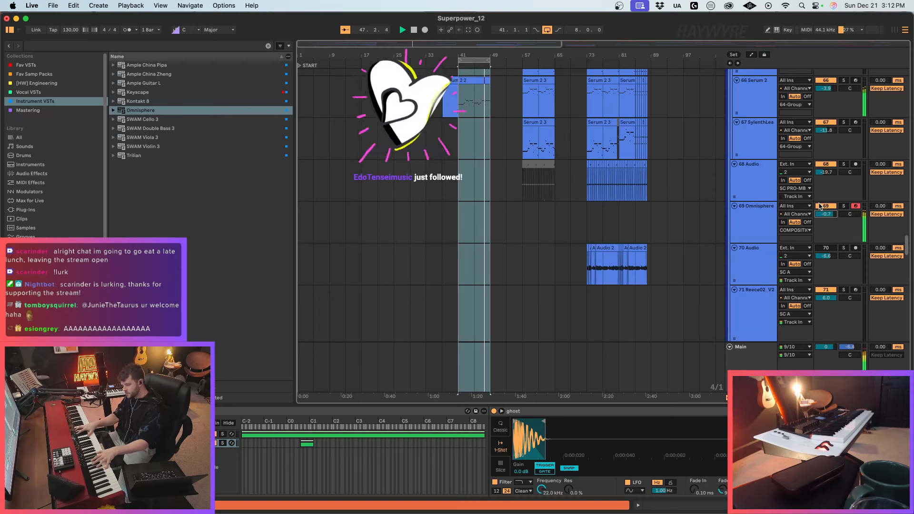
key("space")
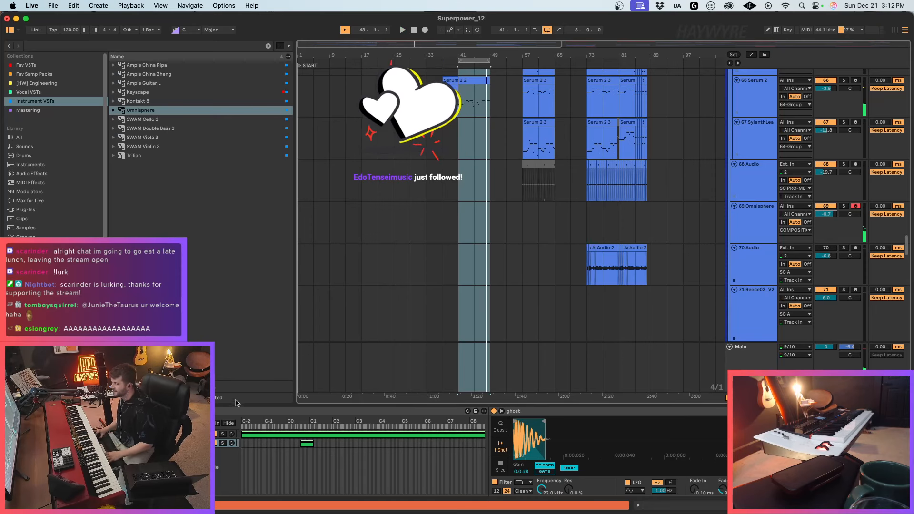
Step: Reopen Omnisphere on track 69, load the Choir Full Oos ^ patch and reset the playhead to the song start
left_click(659, 235)
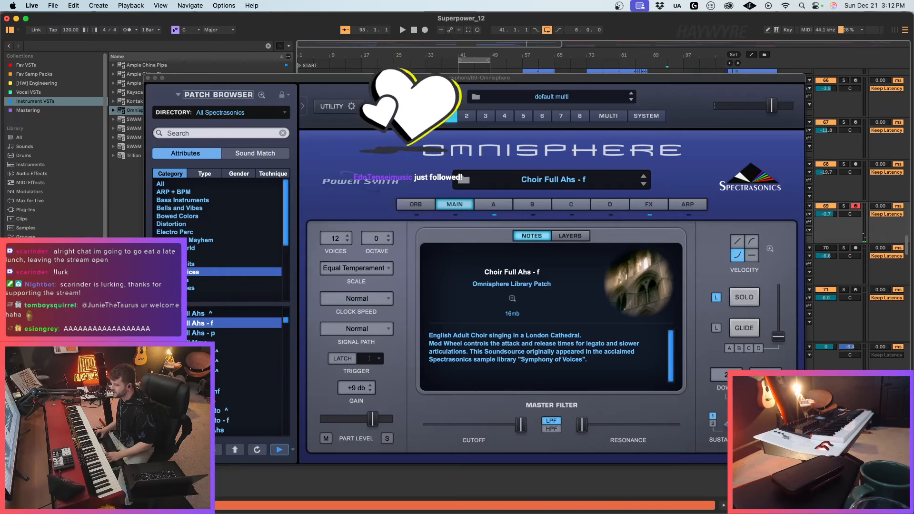
left_click(241, 380)
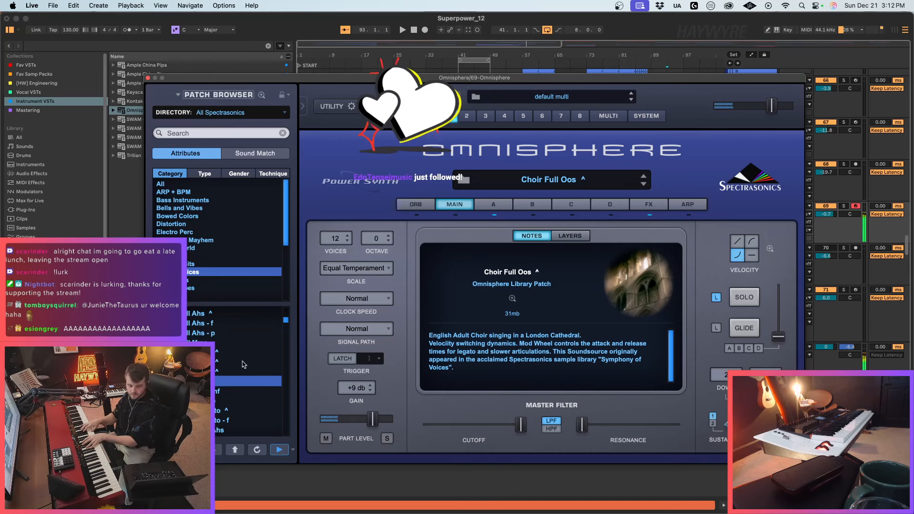
left_click(413, 30)
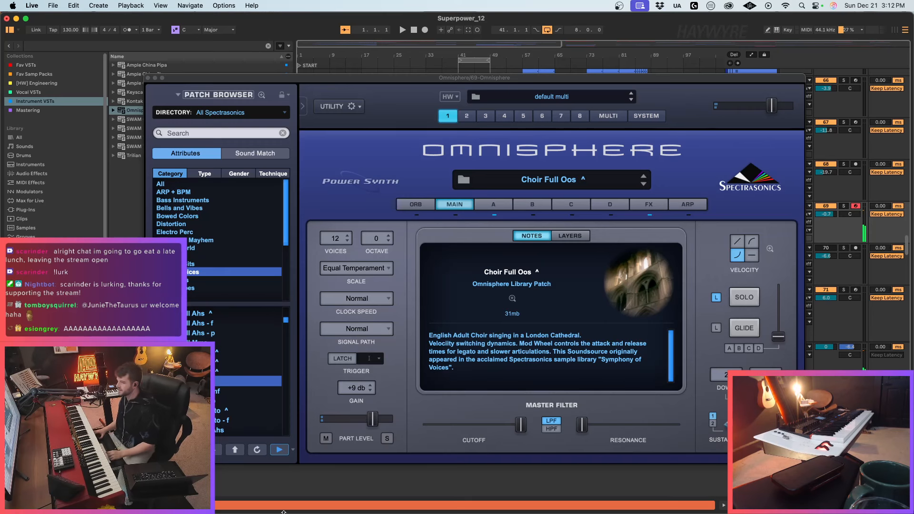
Step: Audition the Choir Full Ahs ^ and Choir Full Ohs 3 ^ patches in Omnisphere
scroll(207, 381, "up", 3)
left_click(202, 371)
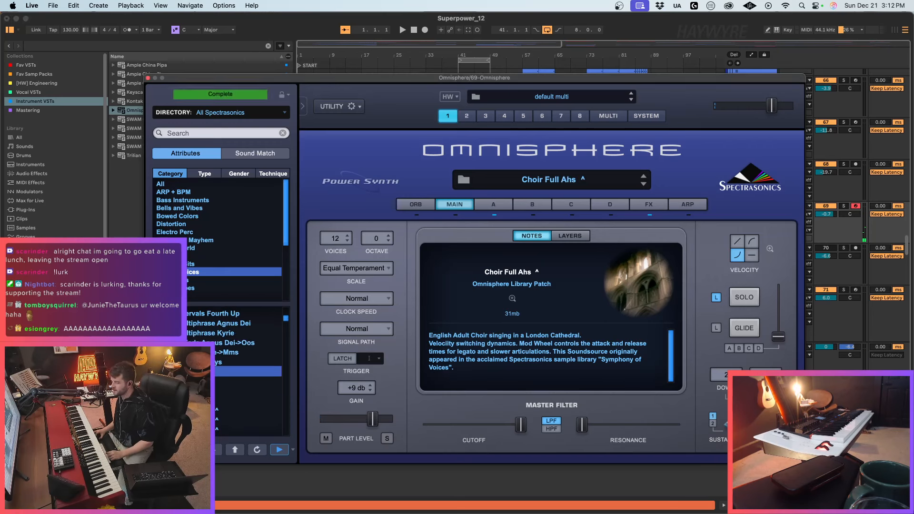
left_click(414, 31)
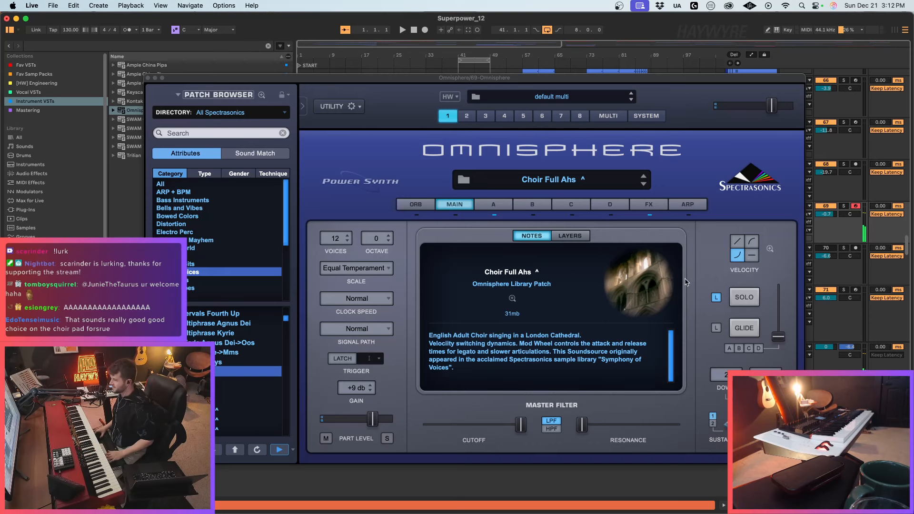
scroll(238, 395, "down", 3)
left_click(231, 391)
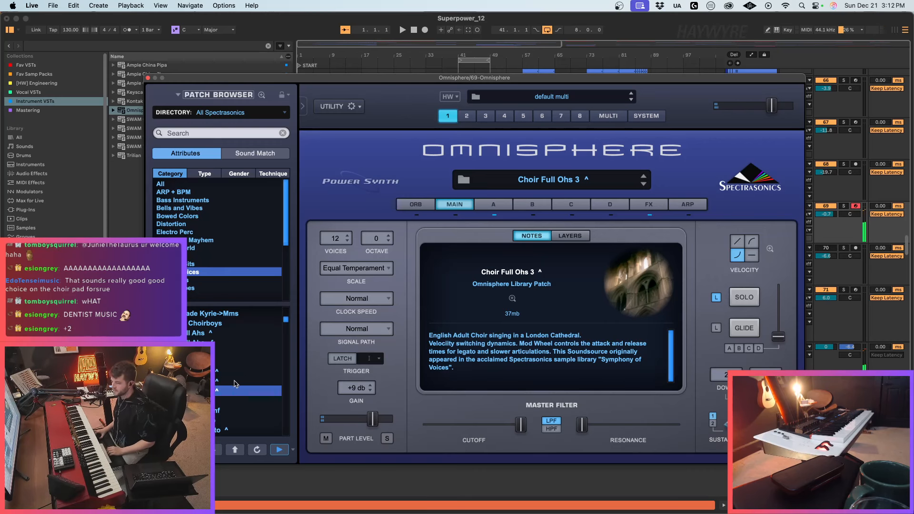
Step: Audition the Choir Full Staccato ^, Choir Full Staccato - f and Choir Full Vibrato ^ patches, then stop the sound
scroll(241, 388, "down", 2)
left_click(240, 391)
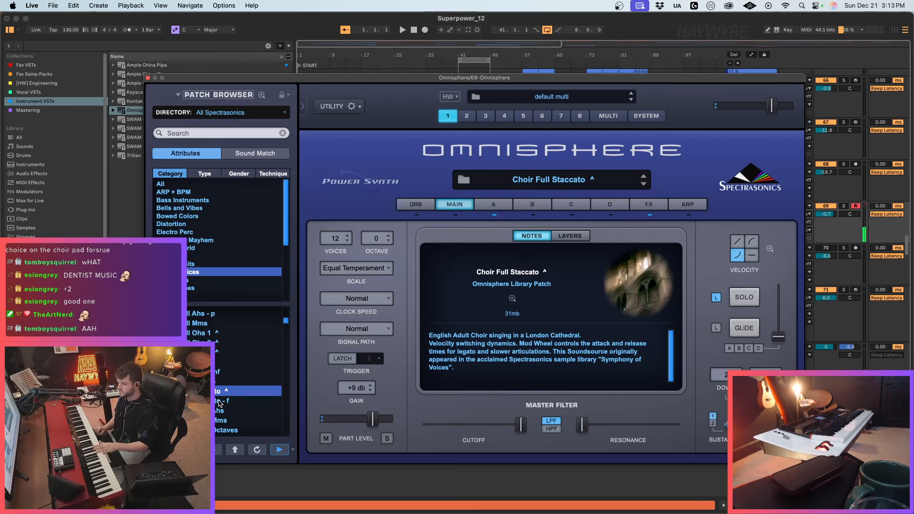
left_click(220, 402)
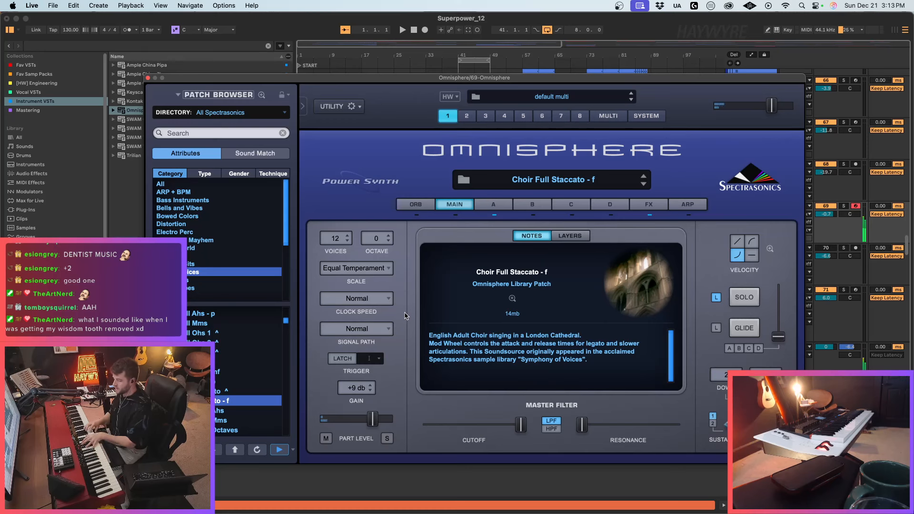
scroll(215, 388, "down", 5)
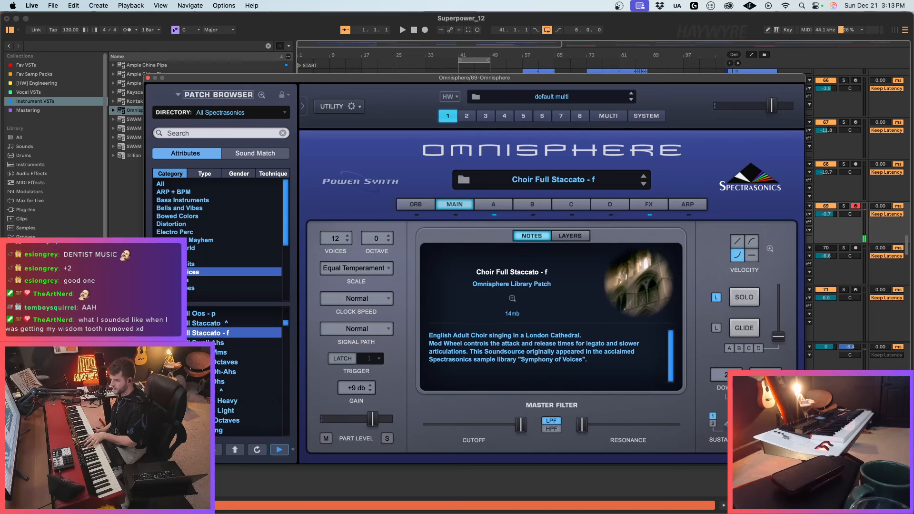
left_click(216, 391)
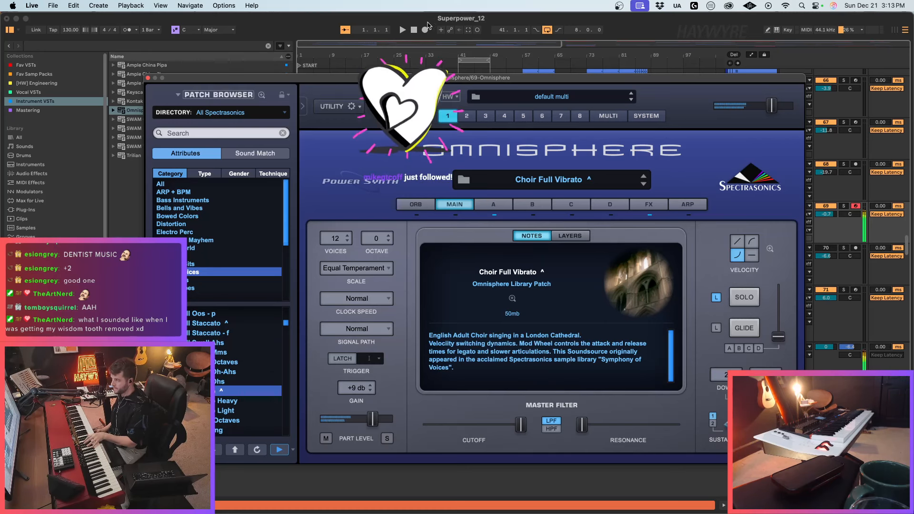
left_click(418, 30)
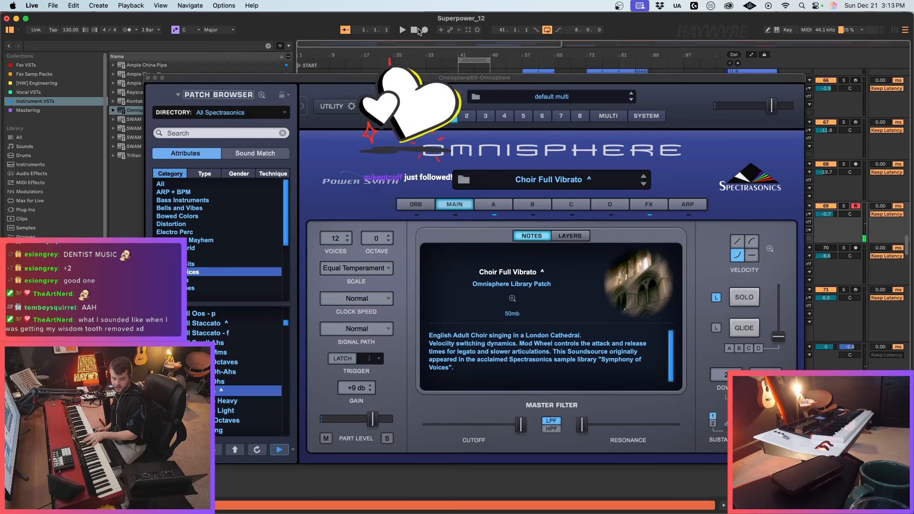
Step: Try the Choir Full Whistling patch, then load Choir Men Oos - mf in Omnisphere
scroll(228, 411, "down", 3)
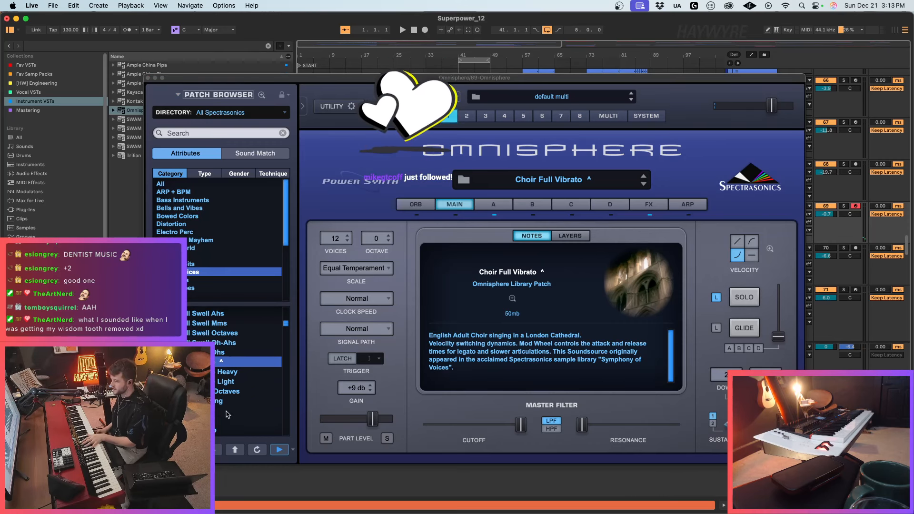
left_click(227, 399)
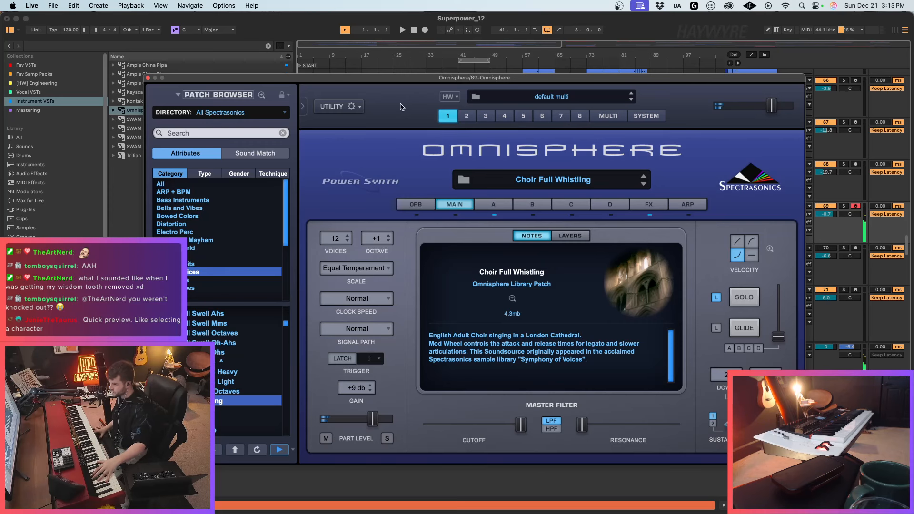
scroll(213, 330, "down", 5)
left_click(208, 410)
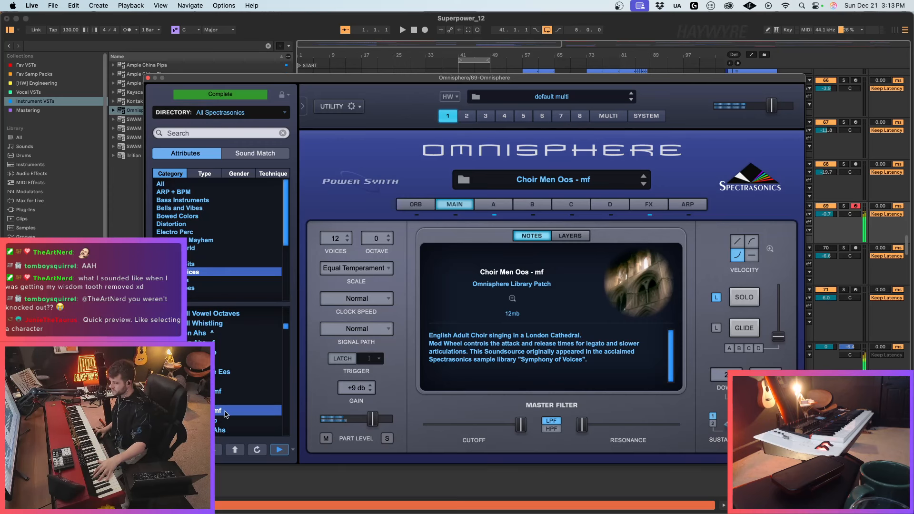
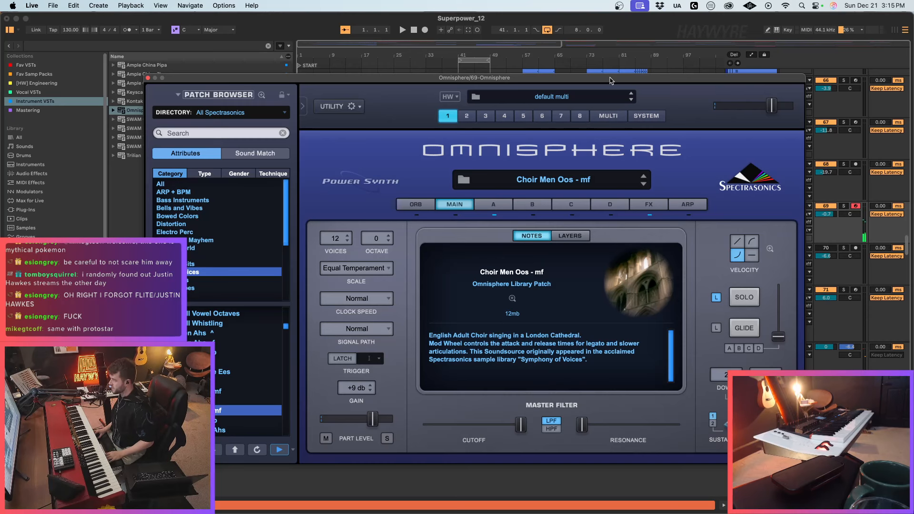
Step: Move Omnisphere out of the way, insert an audio track below track 69, arm it and set its monitoring to In
left_click_drag(612, 79, 679, 433)
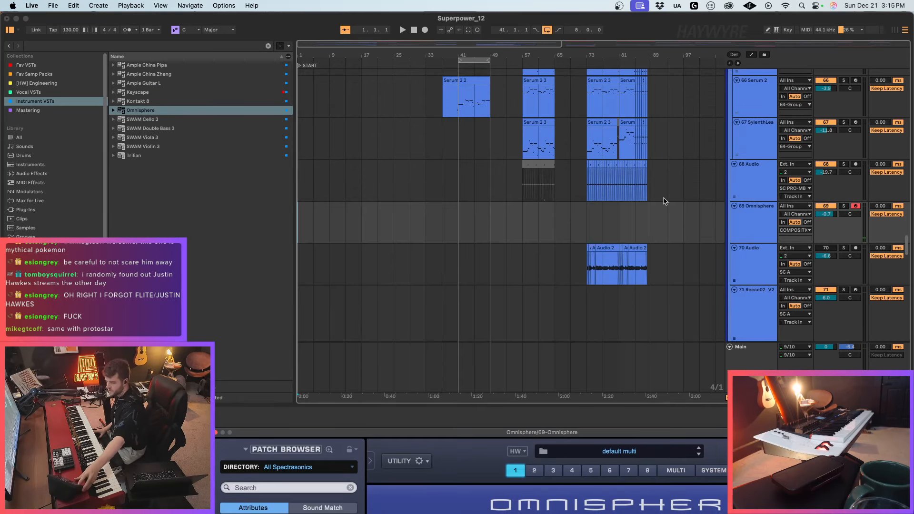
left_click(759, 221)
key("super+t")
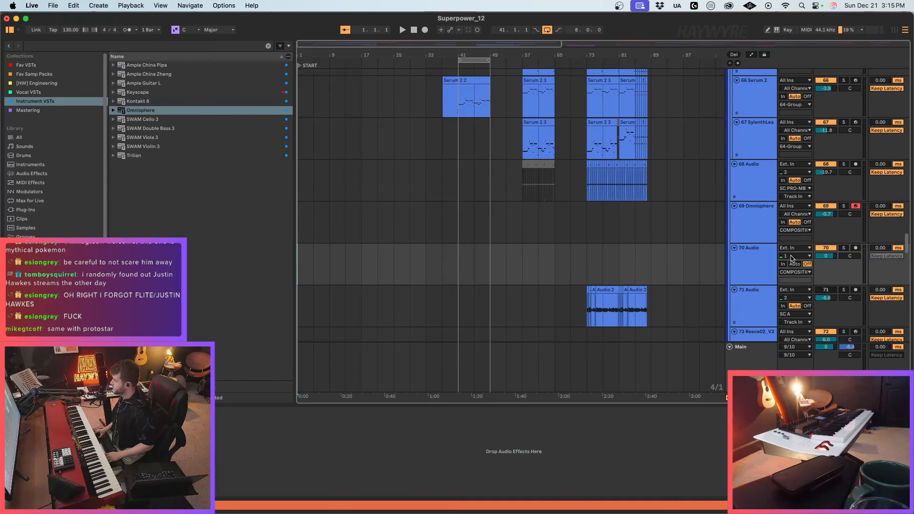
left_click(855, 248)
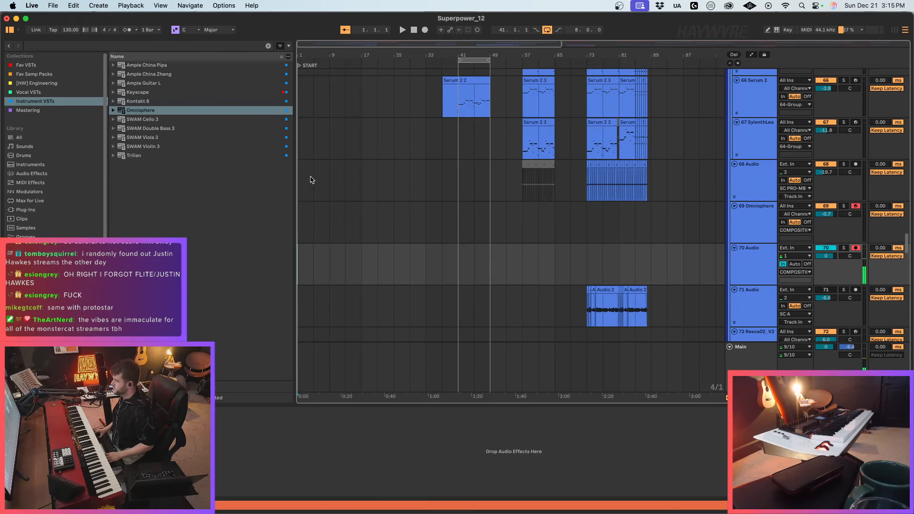
Step: Add ValhallaVintageVerb to audio track 70 with a 12.54 s decay and a 640 Hz low cut
left_click(30, 66)
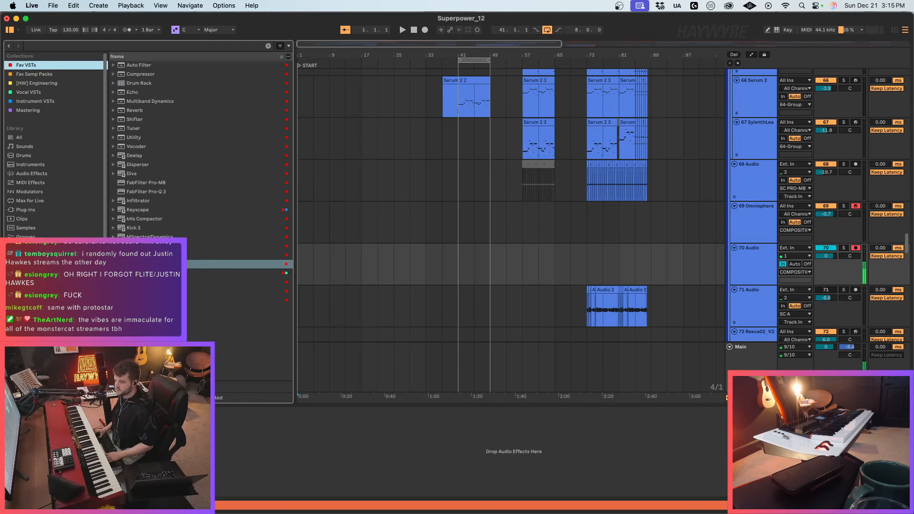
left_click_drag(306, 434, 328, 401)
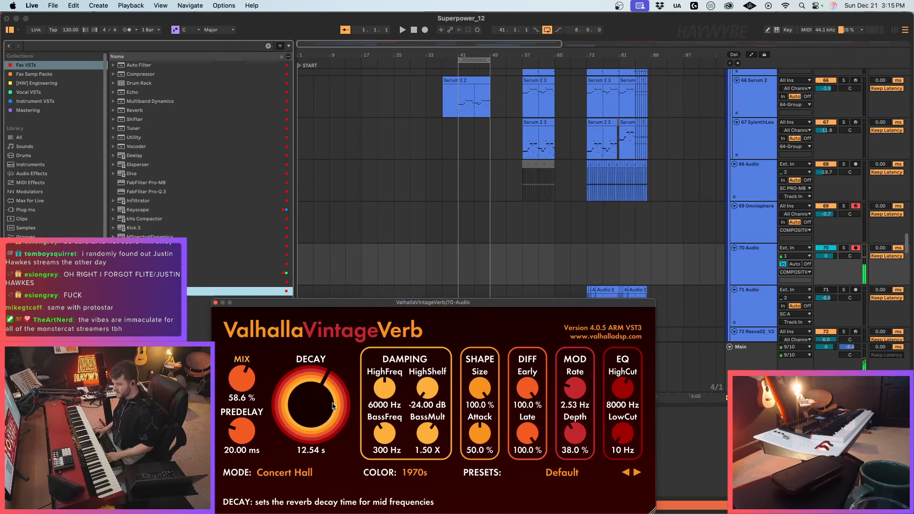
left_click_drag(620, 430, 619, 421)
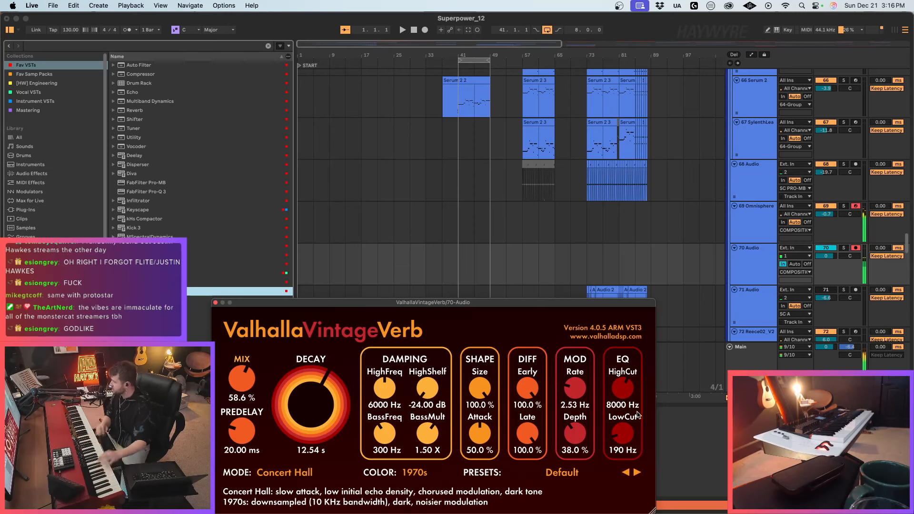
left_click_drag(622, 435, 631, 395)
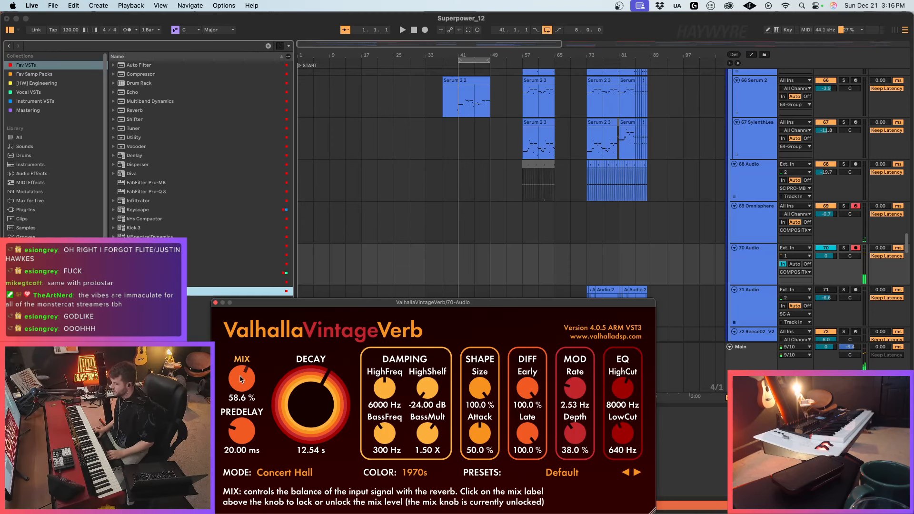
Step: Set the ValhallaVintageVerb mix to 80.2 % and its low cut to 620 Hz, then close the plug-in window
left_click_drag(241, 379, 248, 370)
left_click_drag(335, 305, 434, 240)
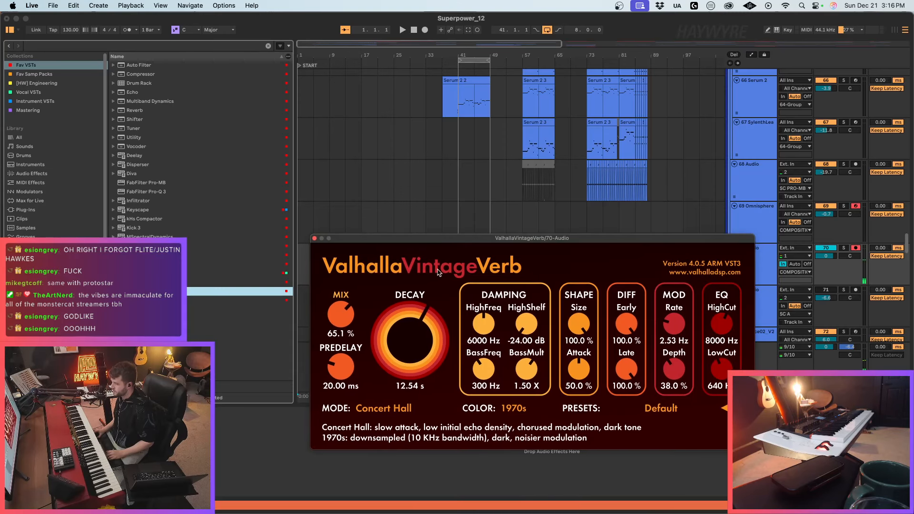
left_click_drag(344, 320, 369, 225)
left_click_drag(344, 319, 343, 337)
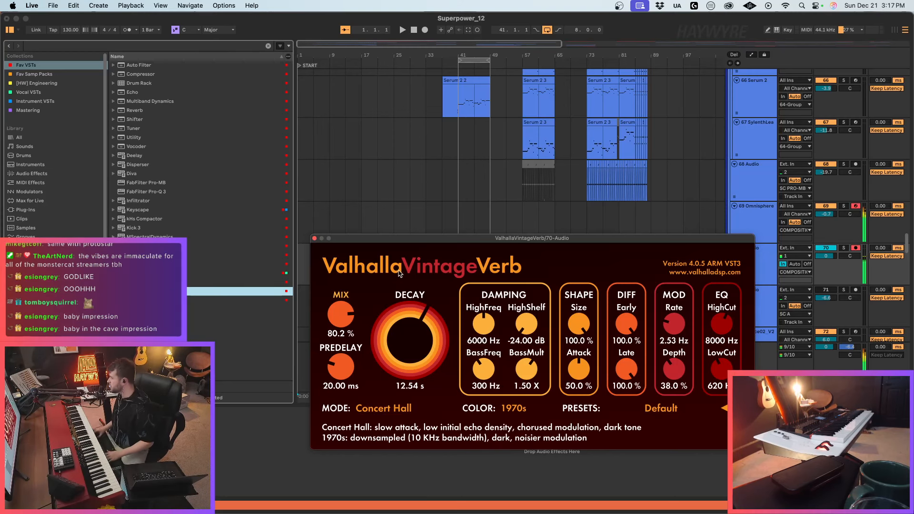
left_click(314, 238)
Step: Copy the percussion clips in bars 25 to 33 on tracks 26 to 28
scroll(556, 204, "up", 15)
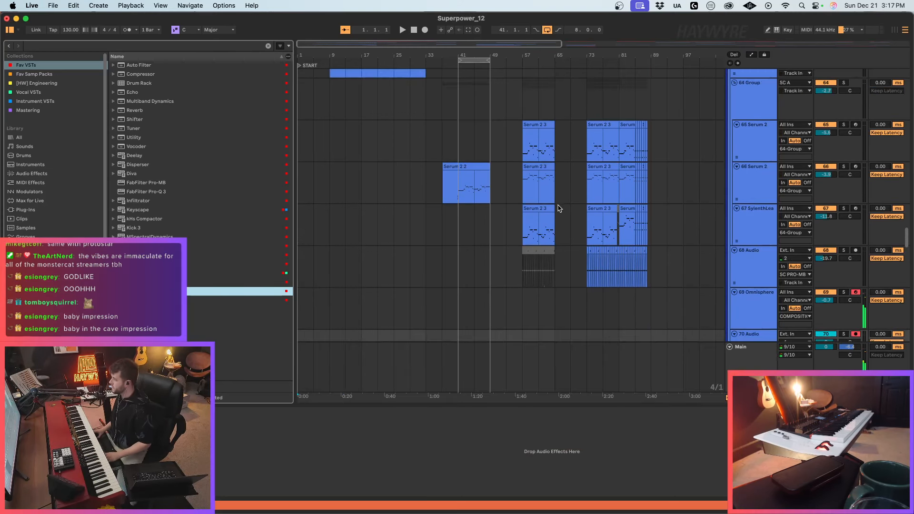
scroll(408, 208, "up", 15)
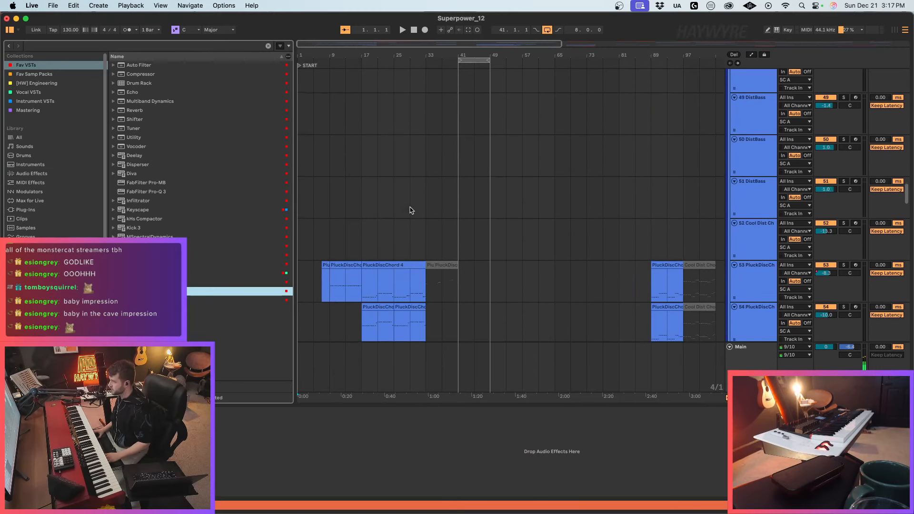
scroll(399, 213, "up", 5)
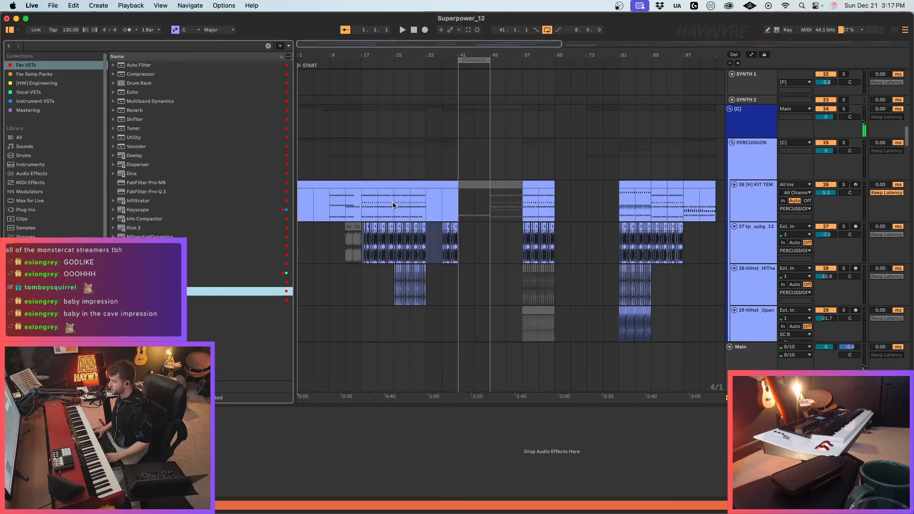
left_click_drag(395, 178, 427, 264)
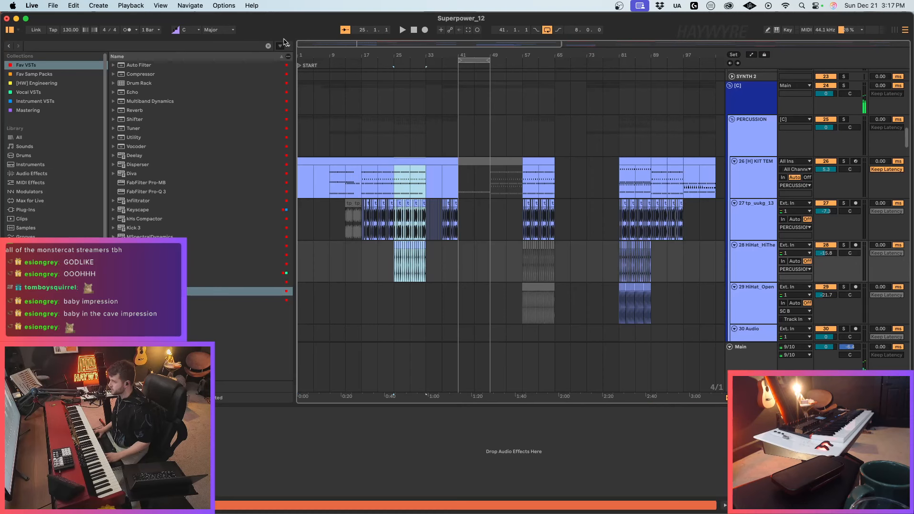
Step: Delete everything on percussion tracks 26 to 28 from bar 145 onward
left_click_drag(303, 44, 305, 26)
left_click_drag(560, 191, 771, 255)
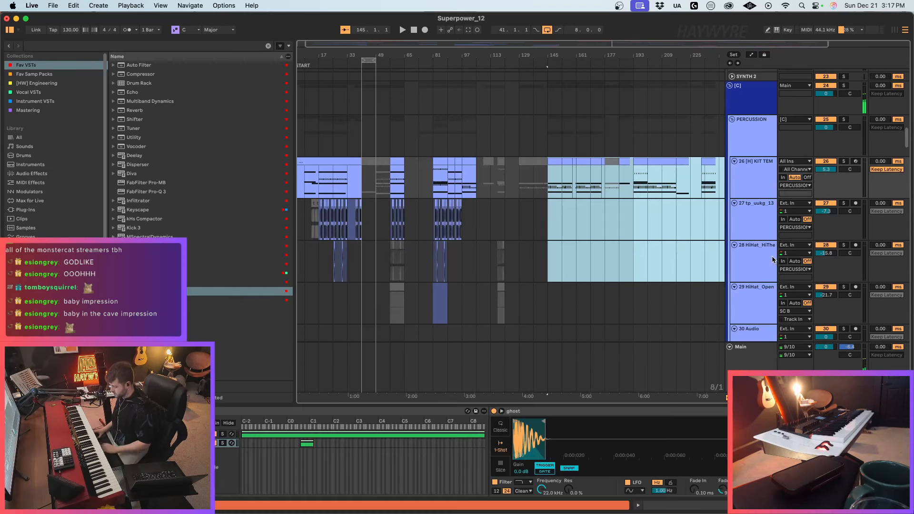
key("Delete")
Step: Try pasting the copied percussion clips at bar 145 and start playback
left_click(553, 187)
key("super+v")
key("space")
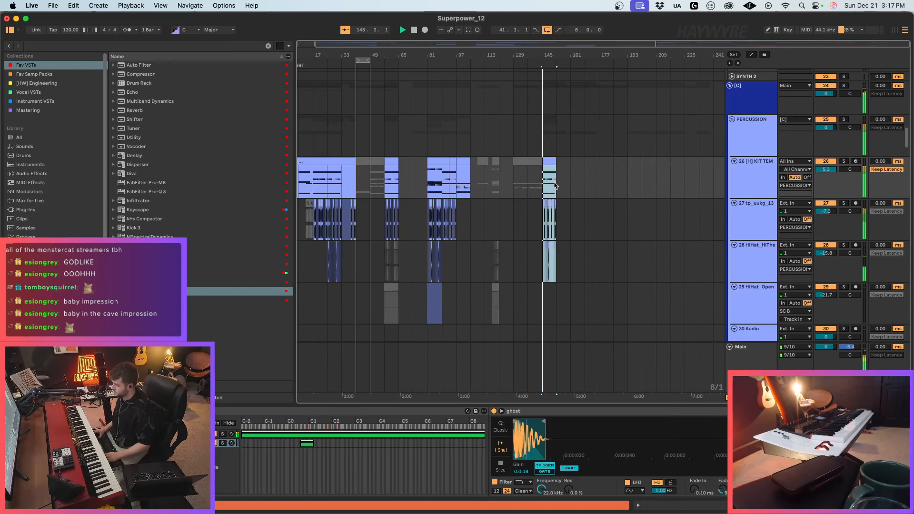
Step: Paste the copied percussion clips at bar 193 and loop bars 193 to 201
left_click(632, 210)
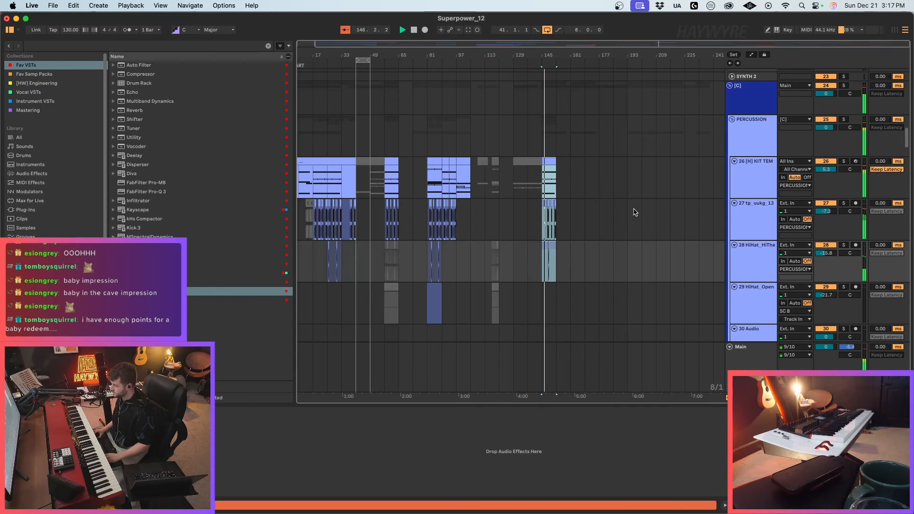
key("super+v")
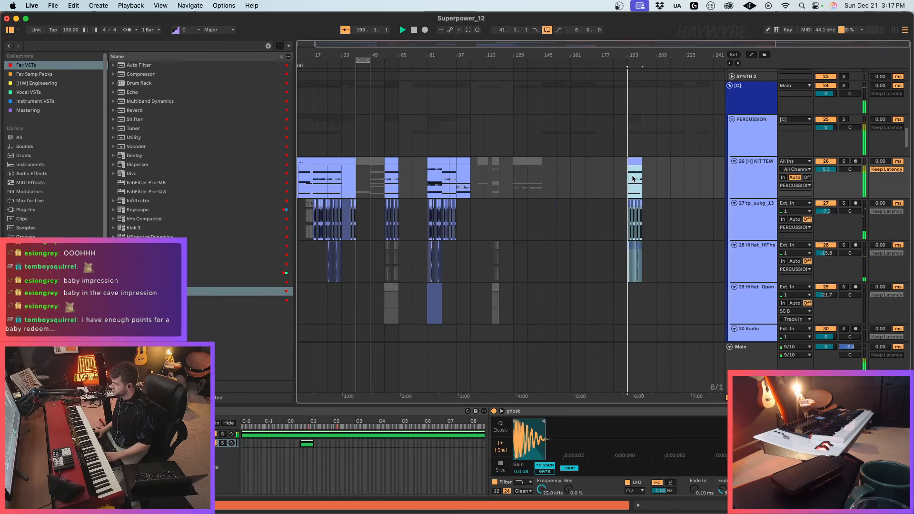
left_click(645, 269)
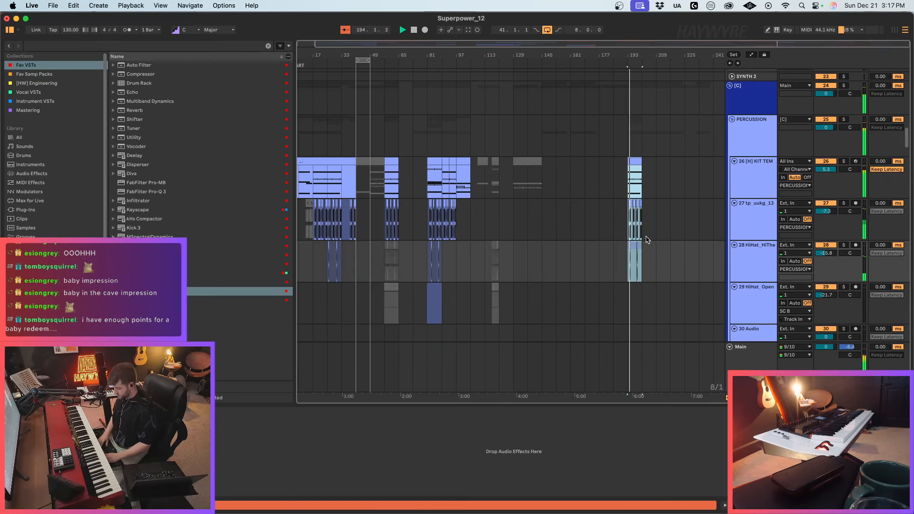
key("super+l")
Step: Select bars 185 to 241 around kit track 31, select the Serum 2 tracks from bar 169 onward, and stop playback
scroll(709, 209, "down", 5)
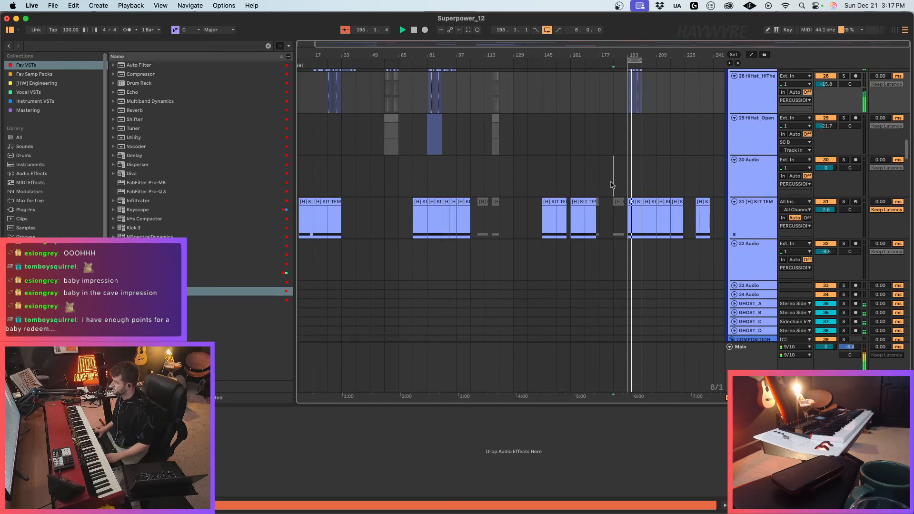
left_click_drag(612, 185, 714, 283)
scroll(678, 226, "down", 10)
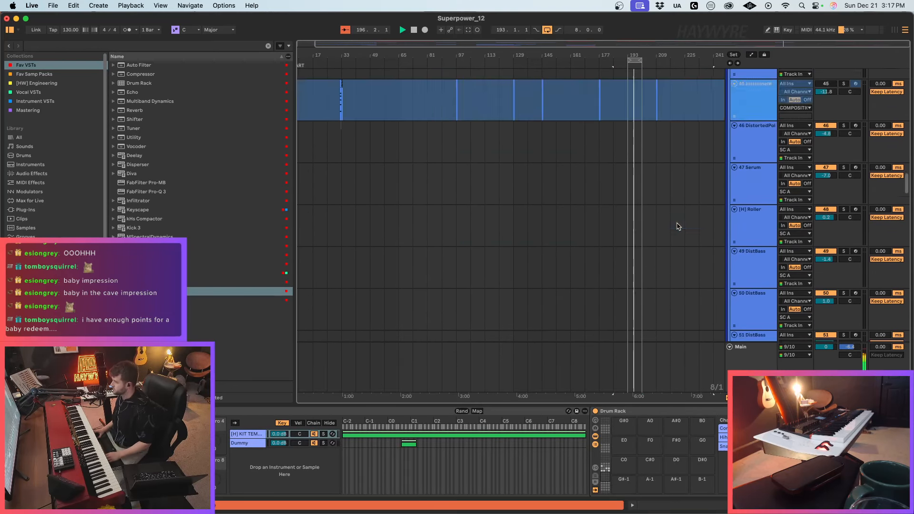
scroll(678, 226, "down", 20)
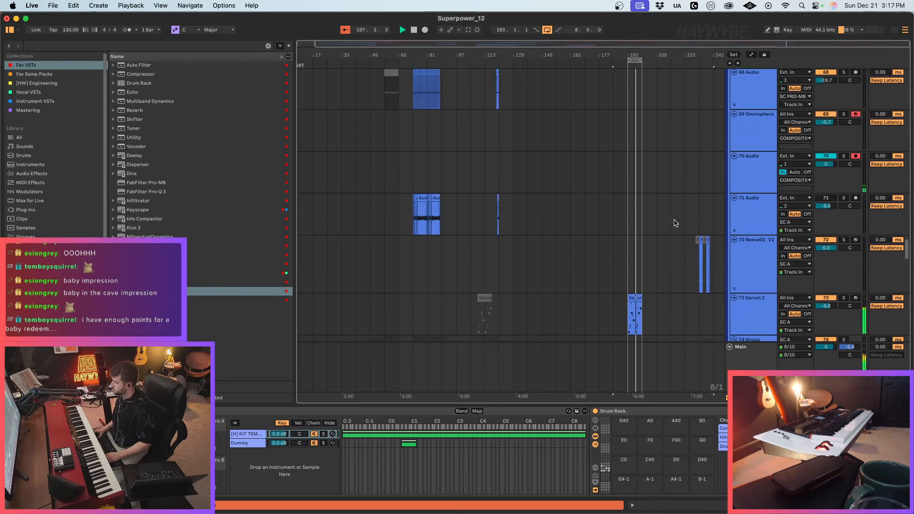
scroll(676, 223, "down", 4)
left_click_drag(582, 185, 730, 224)
key("space")
scroll(669, 212, "down", 5)
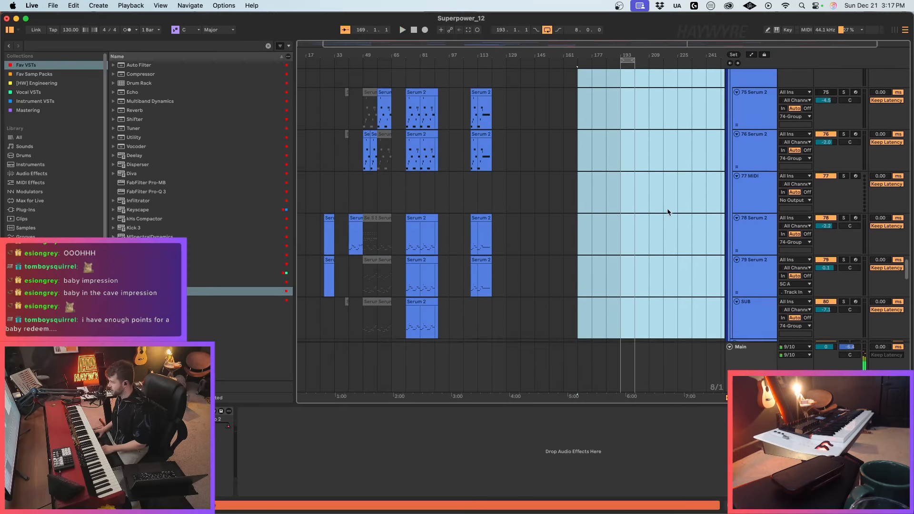
Step: Deactivate the SimpleGuitar clips on track 87 from bar 185 to 217 and start playback at bar 193
scroll(668, 212, "down", 8)
left_click(620, 285)
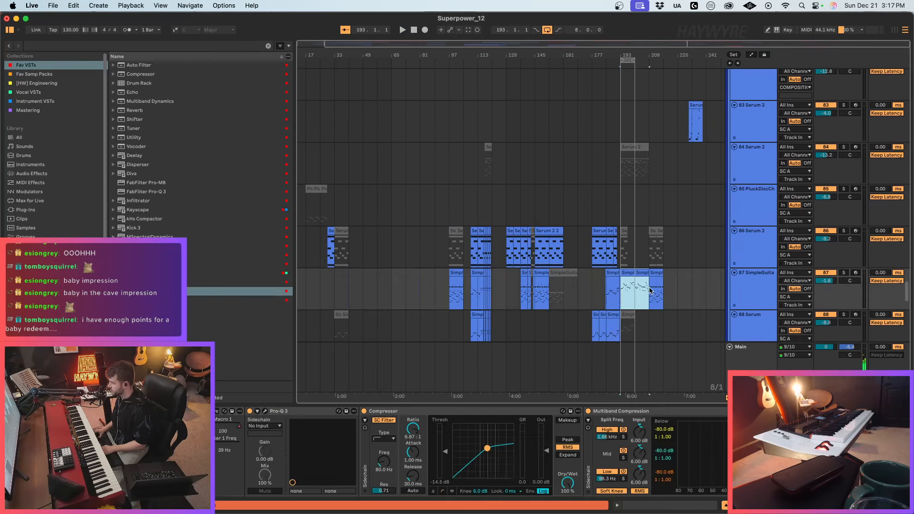
scroll(621, 219, "down", 3)
scroll(621, 219, "down", 12)
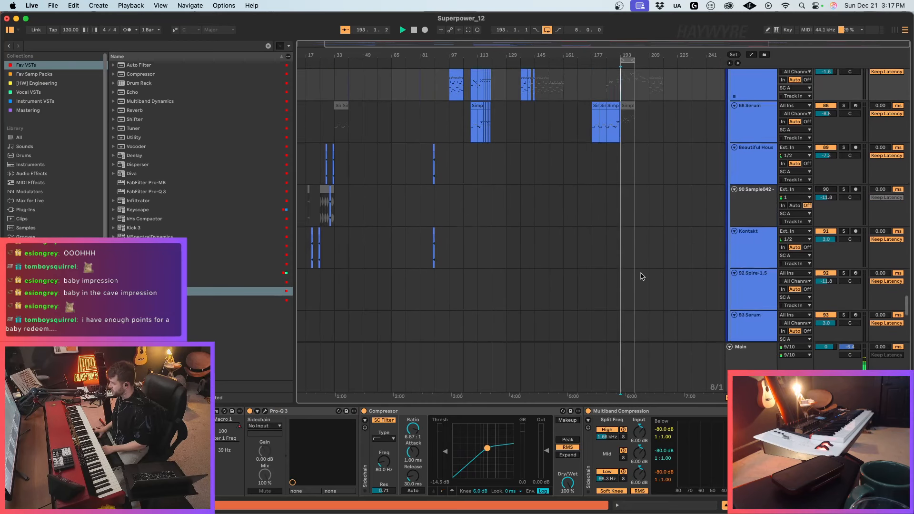
key("space")
Step: Select audio track 70 and restart playback from the song's beginning and from bar 9
scroll(641, 265, "up", 13)
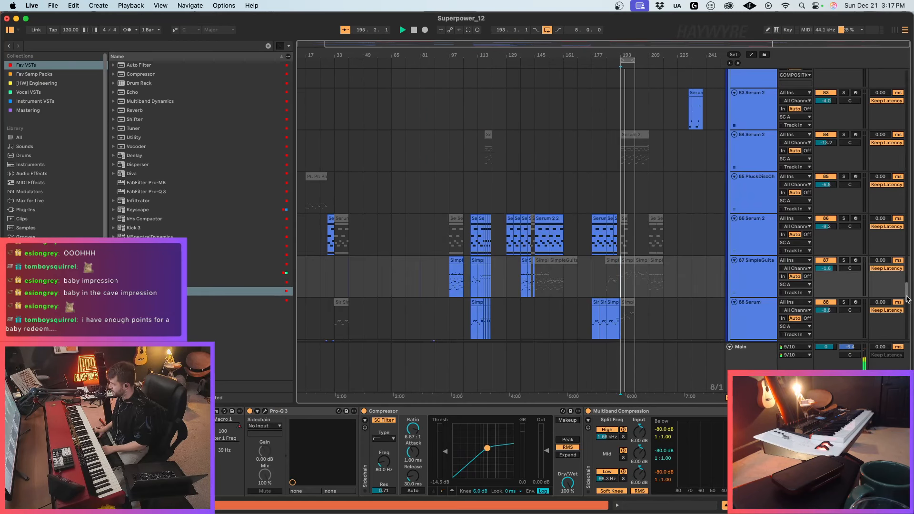
scroll(725, 287, "up", 17)
left_click(745, 276)
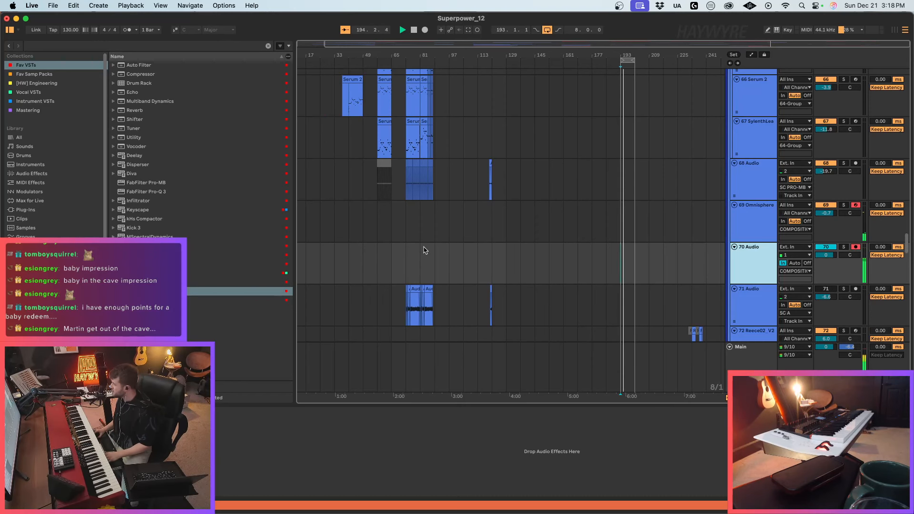
left_click(413, 33)
left_click(403, 31)
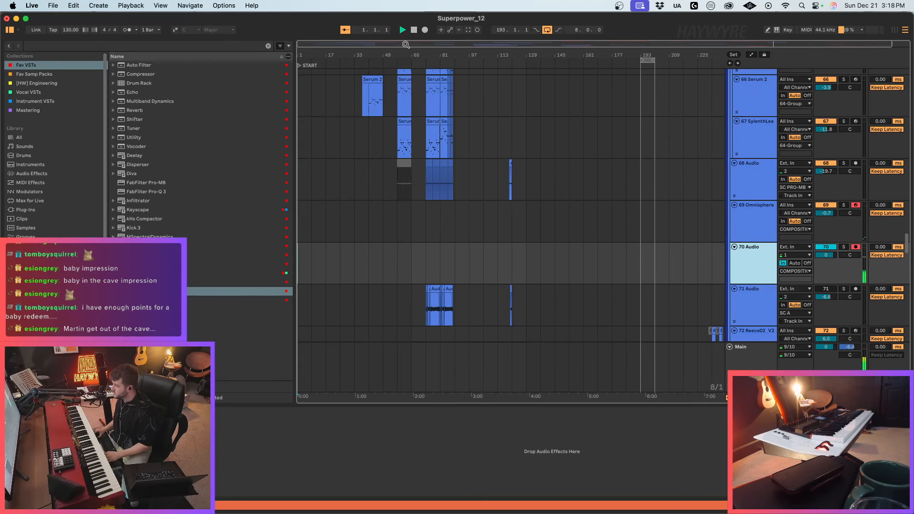
left_click(313, 262)
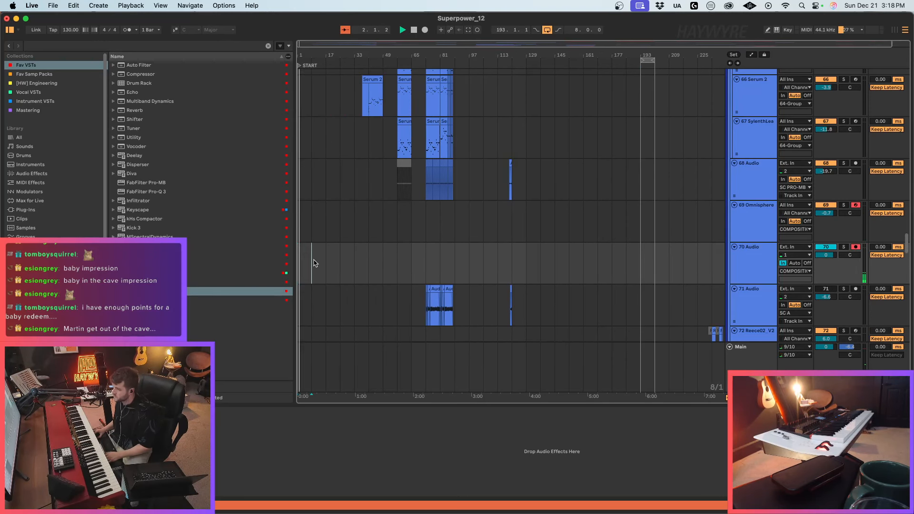
key("space")
key("space")
scroll(800, 263, "up", 1)
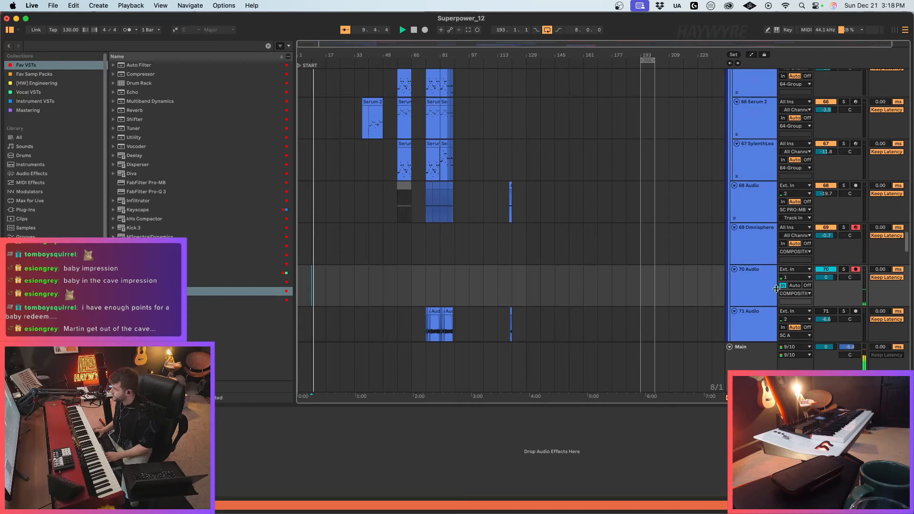
left_click(754, 293)
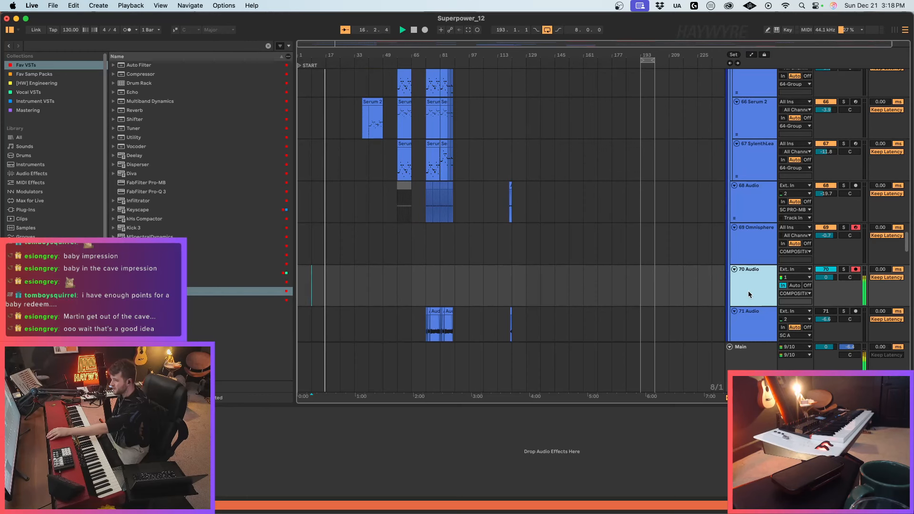
Step: Set the playback position on audio track 70 to bar 17, view bars 1 to 81, and stop playback
left_click(320, 277)
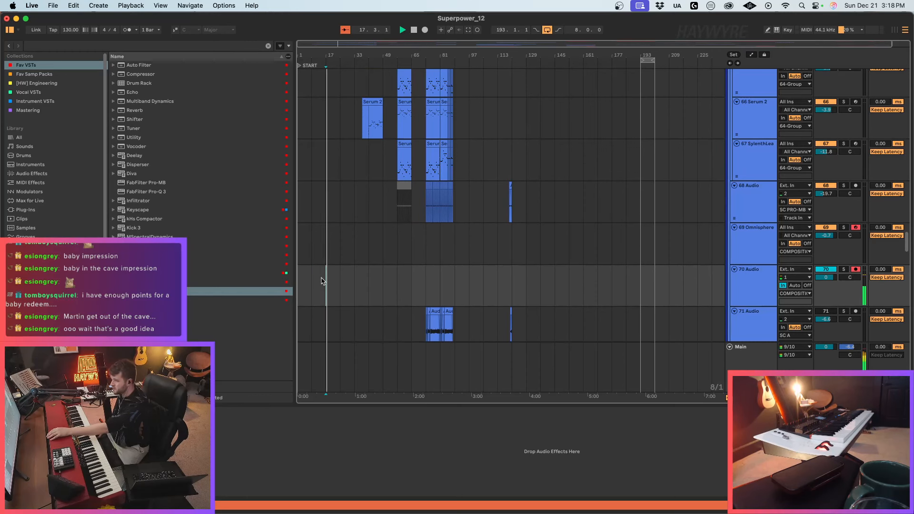
left_click_drag(305, 45, 299, 42)
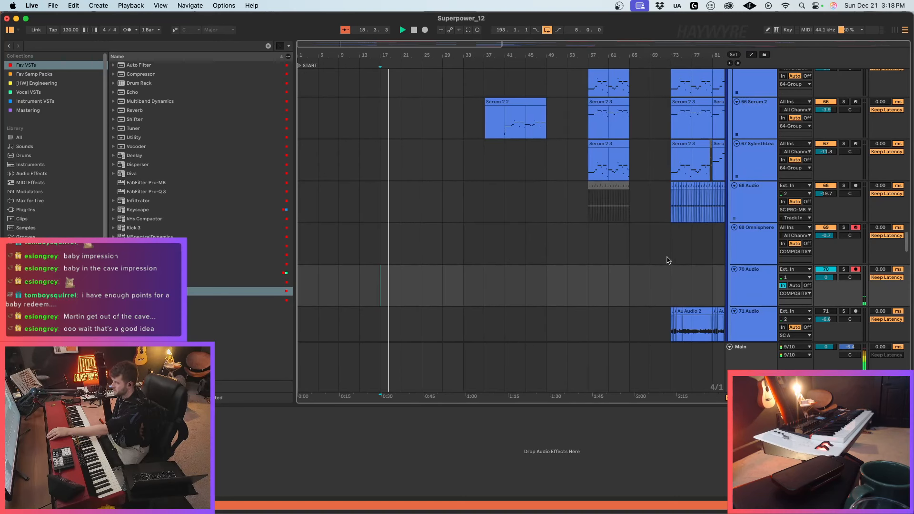
left_click(741, 288)
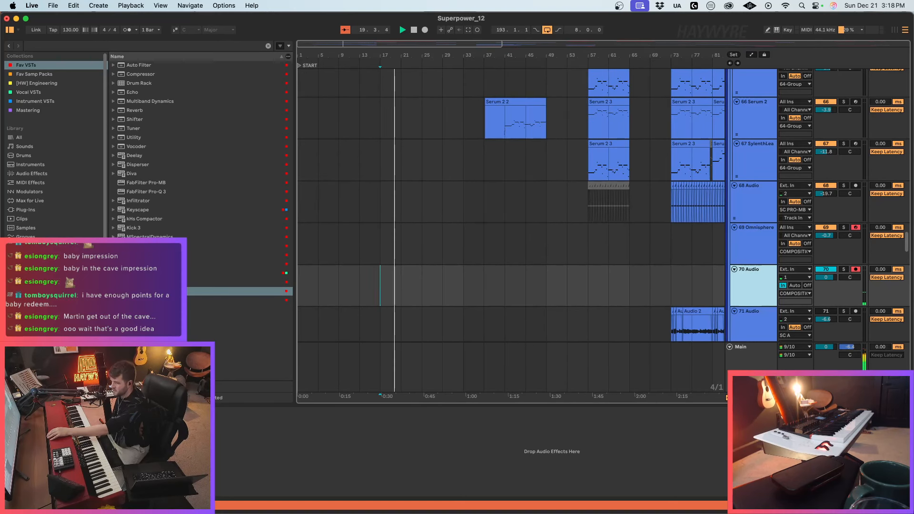
key("space")
Step: Record a take on Omnisphere track 69 and audio track 70 from about bar 6 to bar 21
left_click(376, 295)
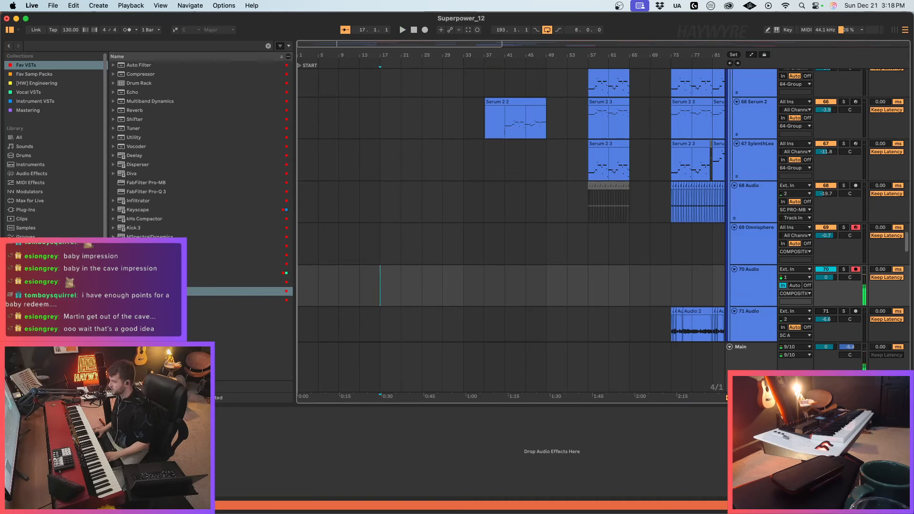
left_click(290, 418)
left_click_drag(294, 285, 297, 283)
left_click(304, 279)
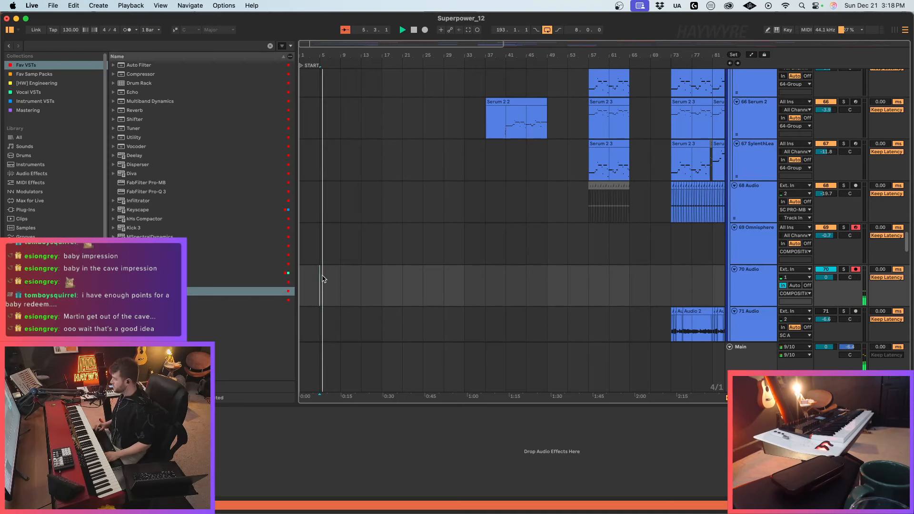
key("F9")
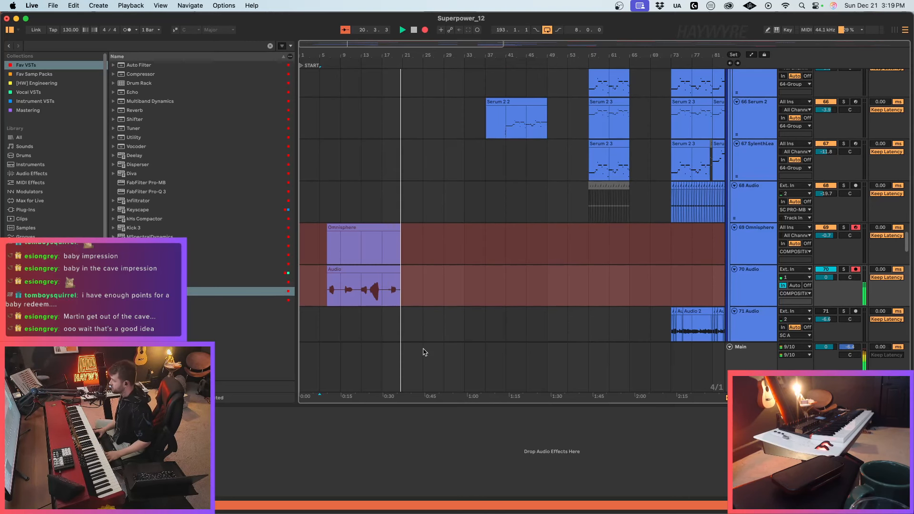
key("F9")
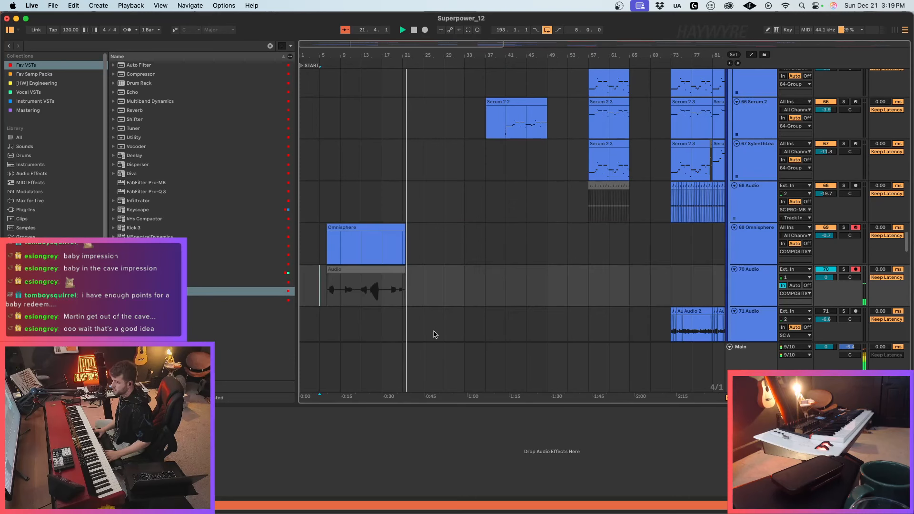
Step: Stop playback, disarm audio track 70, turn its input monitoring off and set its volume to -4.3 dB
left_click(443, 288)
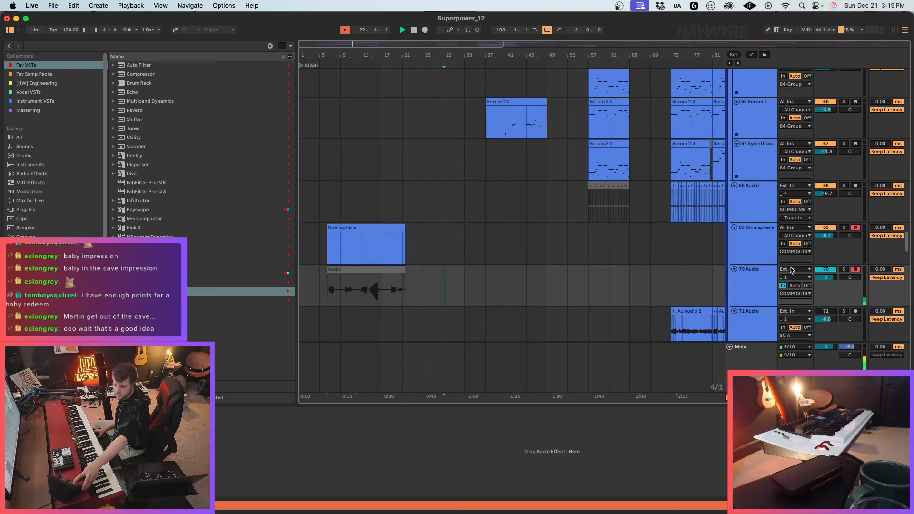
left_click(855, 269)
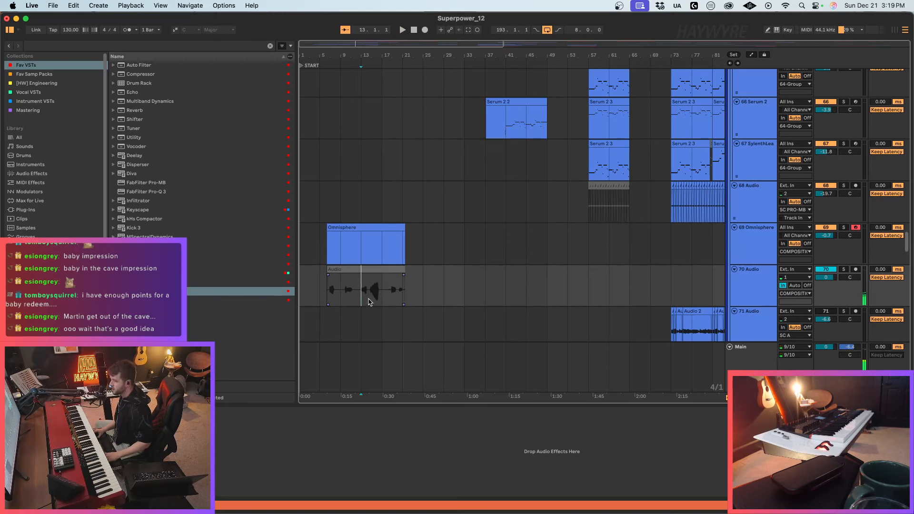
left_click(807, 285)
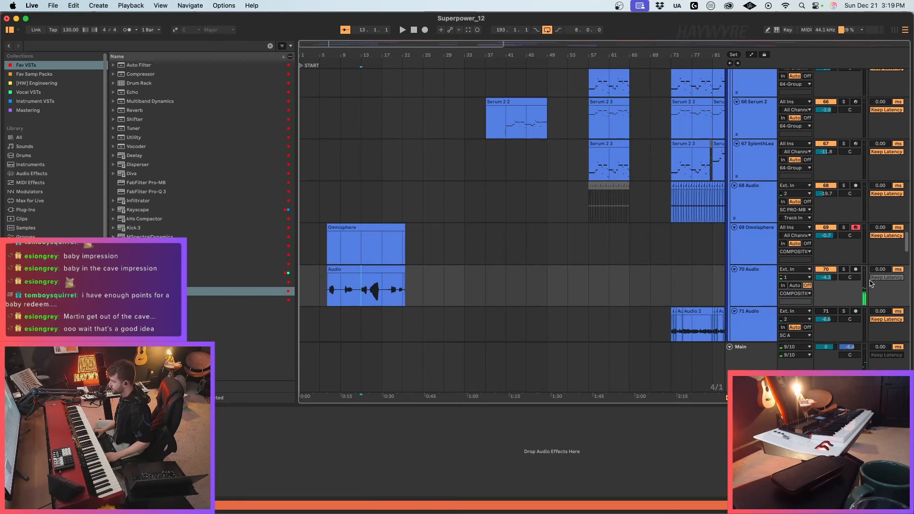
Step: Delete the track 70 recording from bar 17 onward, and split off its first phrase at bar 9, moving it to bar 5
left_click_drag(384, 292, 491, 290)
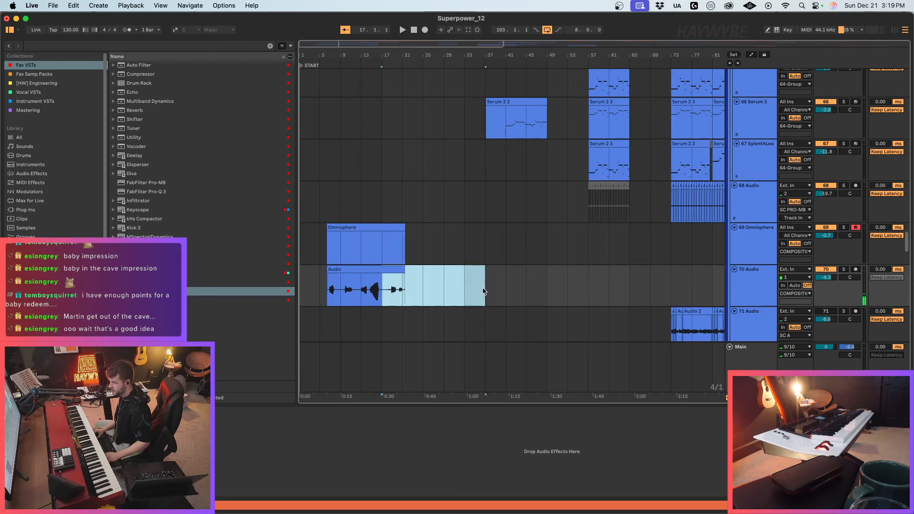
key("Delete")
left_click(333, 296)
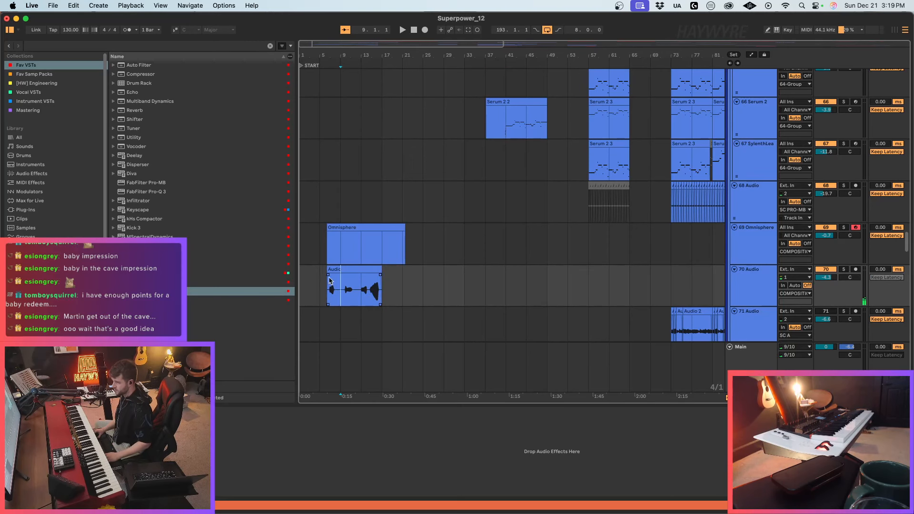
key("super+e")
left_click_drag(332, 270, 325, 275)
key("super+1")
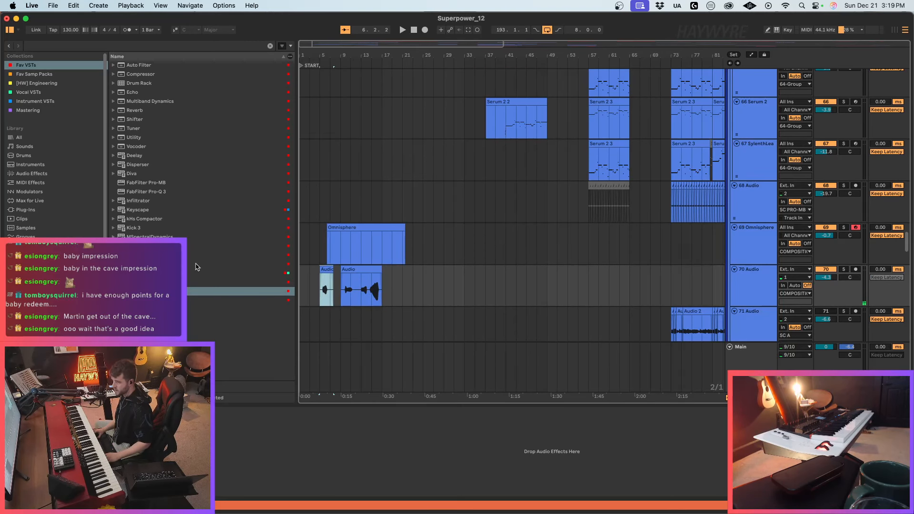
Step: Add Auto-Tune Pro from the Vocal VSTs collection to track 70 with a Retune Speed of 12
left_click(41, 109)
left_click(43, 93)
double_click(147, 66)
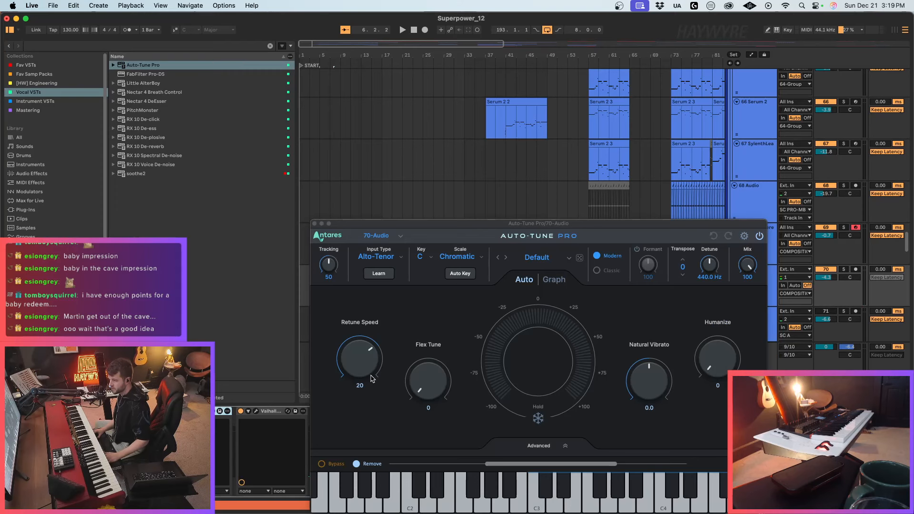
left_click_drag(376, 226, 468, 166)
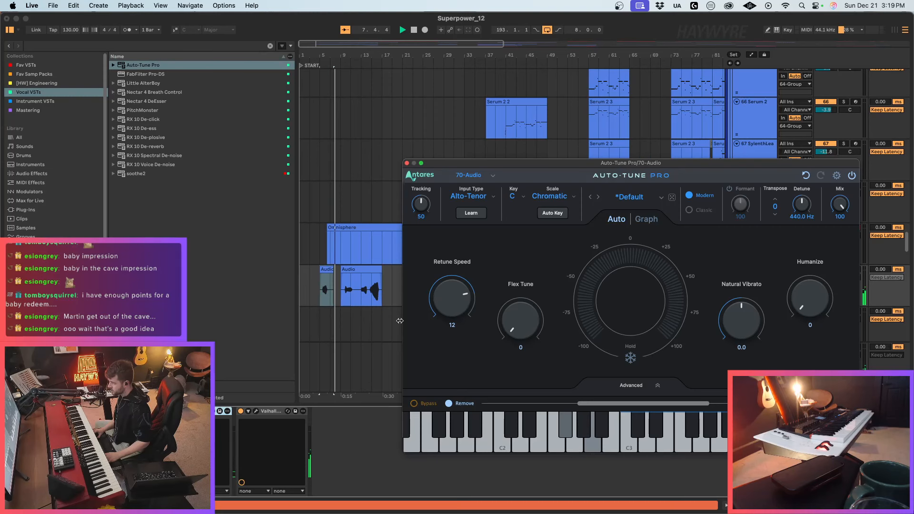
left_click(360, 286)
left_click(406, 163)
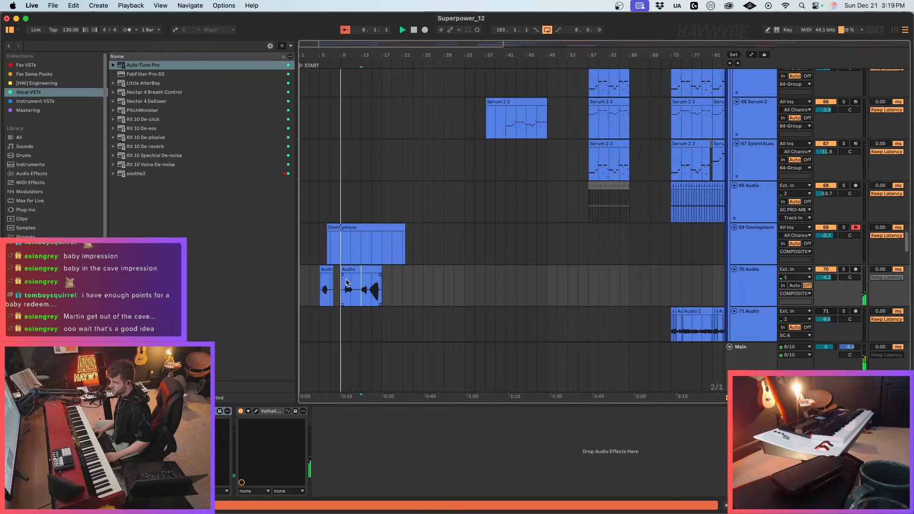
Step: Split the second vocal phrase out of the track 70 recording and move it to start at bar 9
scroll(457, 309, "up", 3)
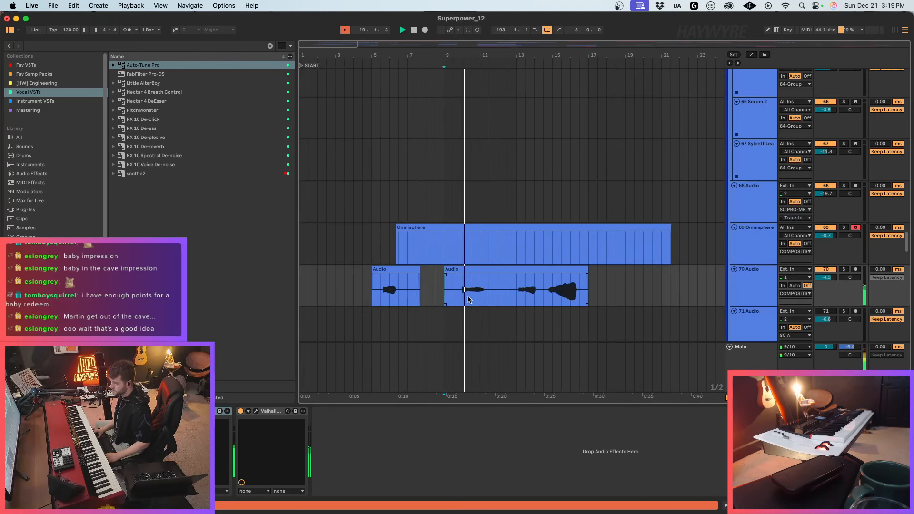
mouse_move(462, 297)
left_mouse_down()
mouse_move(489, 296)
mouse_move(459, 286)
left_mouse_up()
key("super+e")
left_click(426, 292)
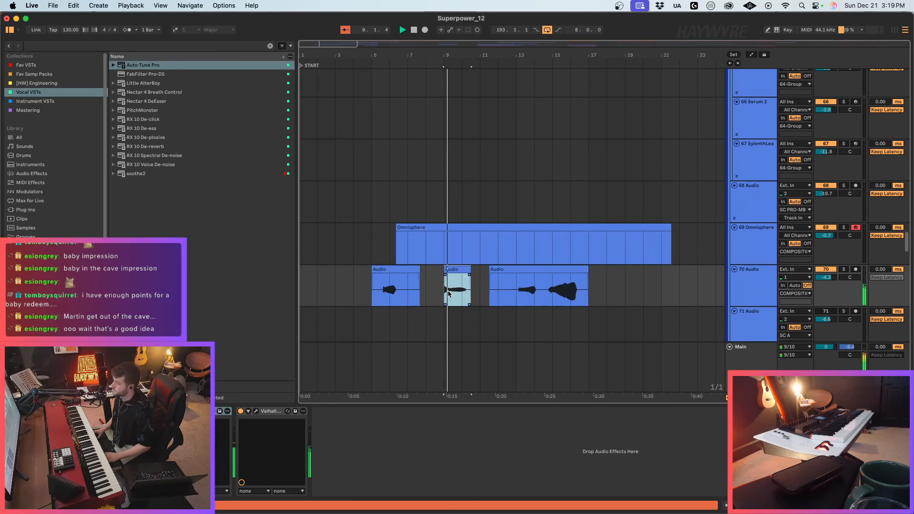
left_click(464, 286)
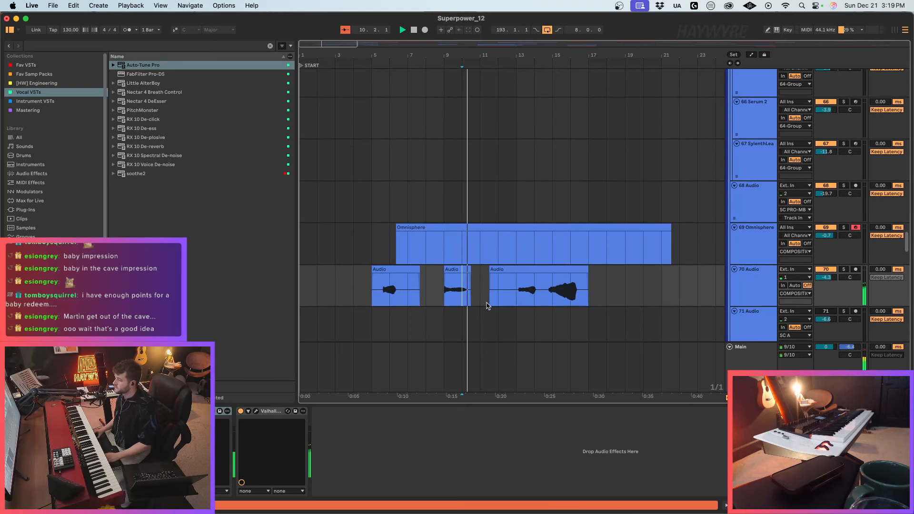
Step: Isolate the last vocal phrase on track 70 as its own clip starting at bar 13
mouse_move(493, 268)
left_mouse_down()
mouse_move(543, 272)
mouse_move(535, 272)
left_mouse_up()
left_click(544, 295)
key("super+1")
left_click(543, 295)
key("super+e")
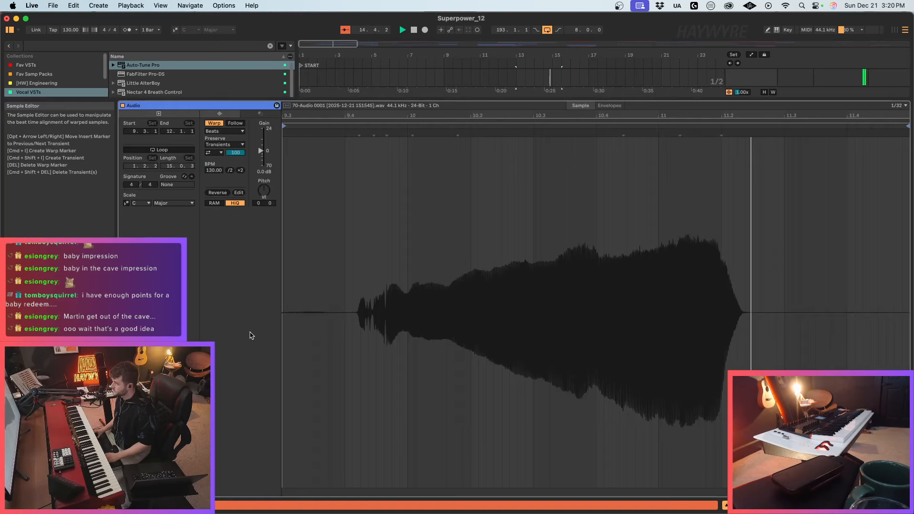
Step: Set the gain of the last vocal clip on track 70 to -5.4 dB
double_click(553, 271)
left_click_drag(261, 150, 261, 153)
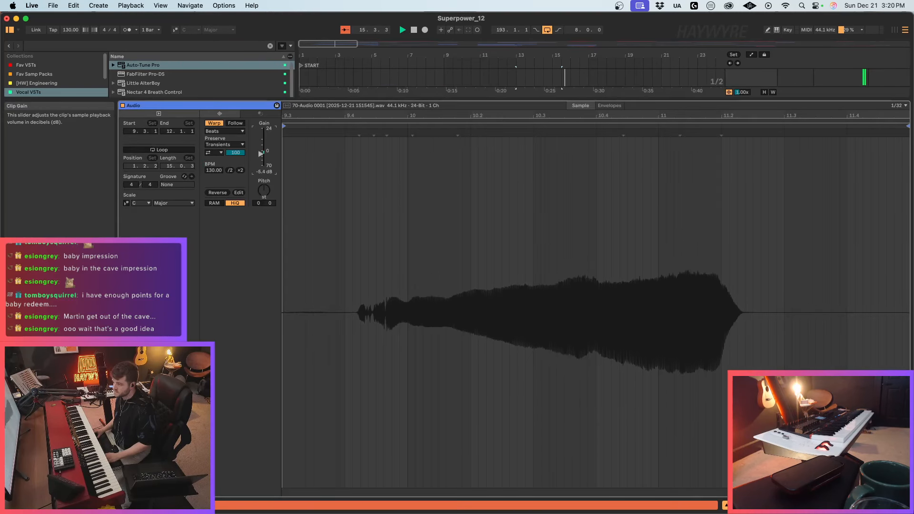
key("shift+Tab")
scroll(604, 281, "up", 3)
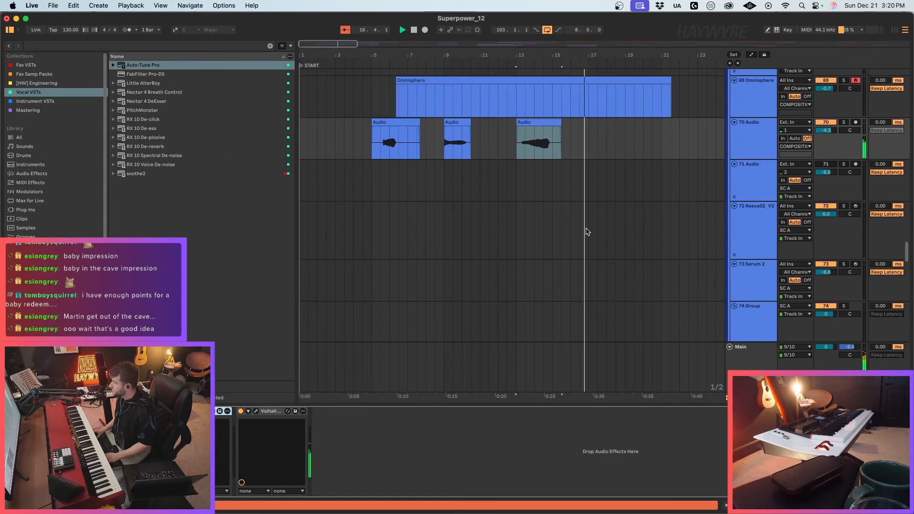
Step: Move the last vocal clip on track 70 to start halfway through bar 14 and play it
left_click(579, 183)
left_click(543, 123)
left_click_drag(544, 123, 574, 146)
key("super+2")
key("space")
key("space")
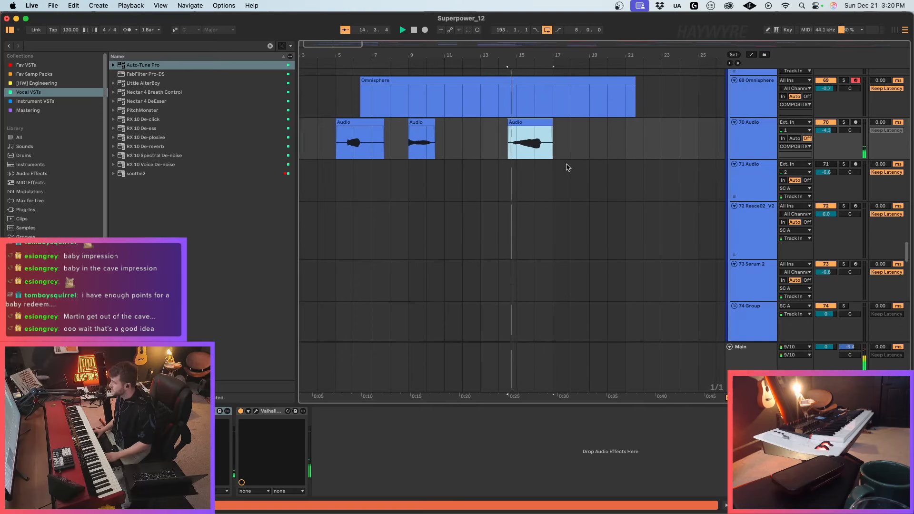
Step: Listen to the repositioned vocal clips on track 70 and select the first one at bar 5
scroll(567, 167, "up", 3)
scroll(590, 230, "down", 2)
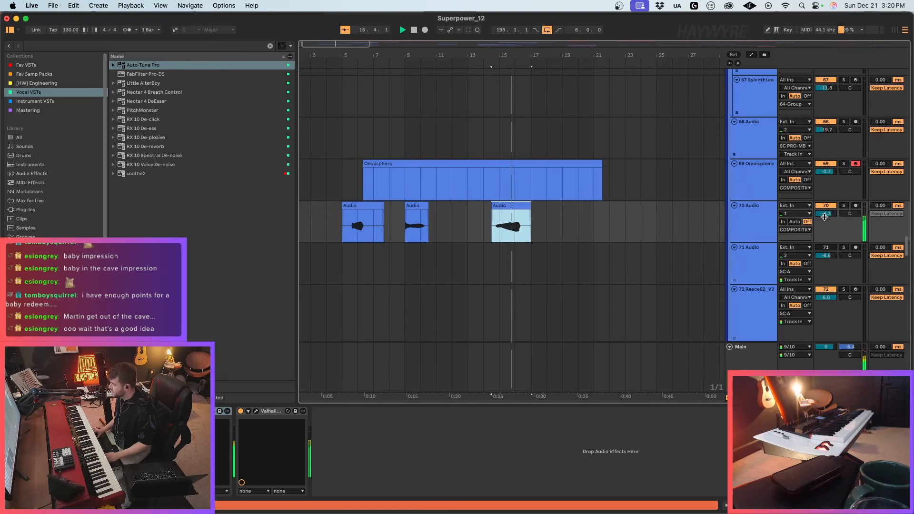
left_click(552, 225)
key("super+1")
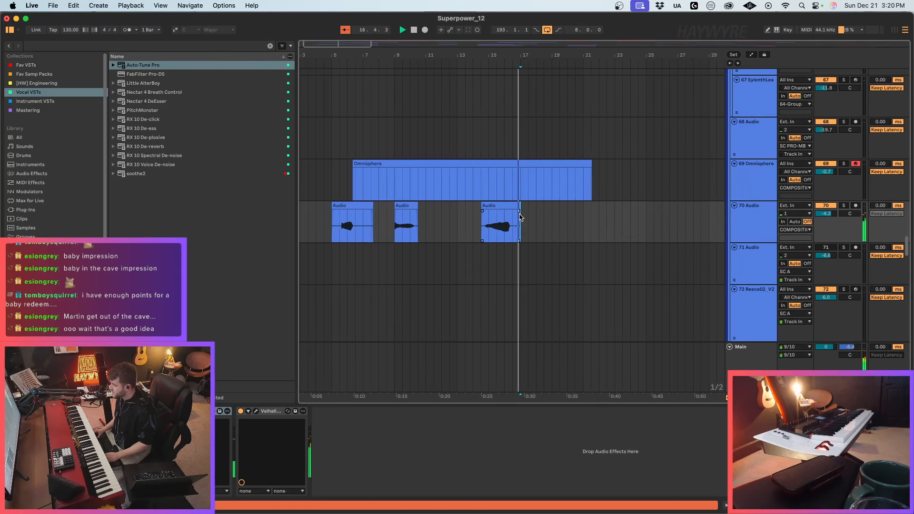
left_click(374, 227)
key("super+2")
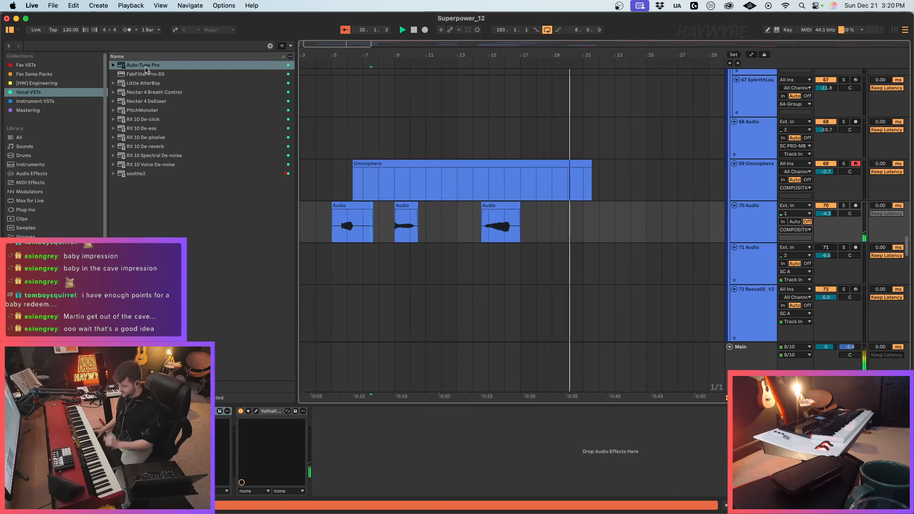
left_click(345, 223)
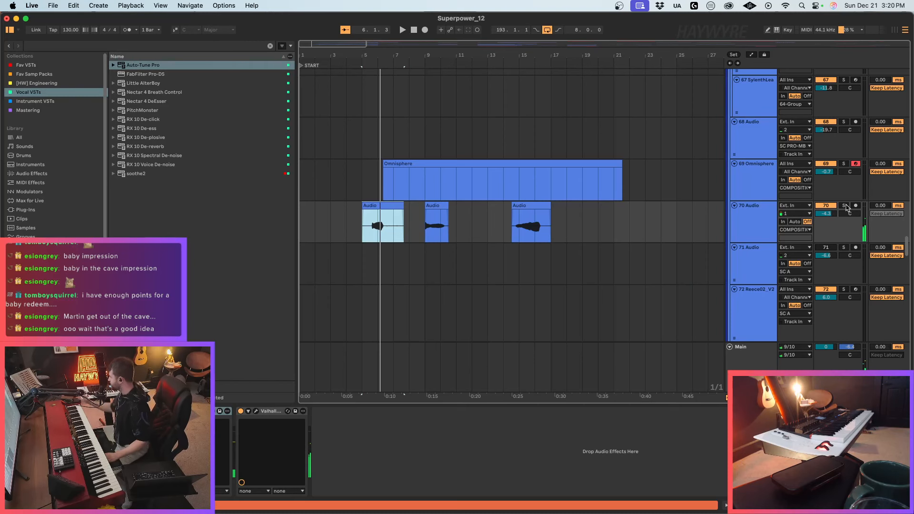
Step: Play the vocal clips at bars 5 and 9 on track 70 and trim the second clip's end slightly shorter
key("space")
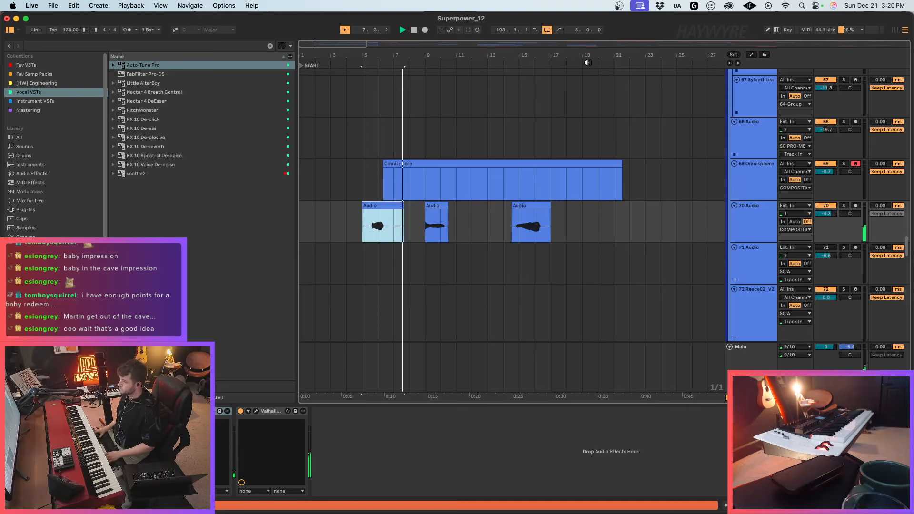
left_click(426, 231)
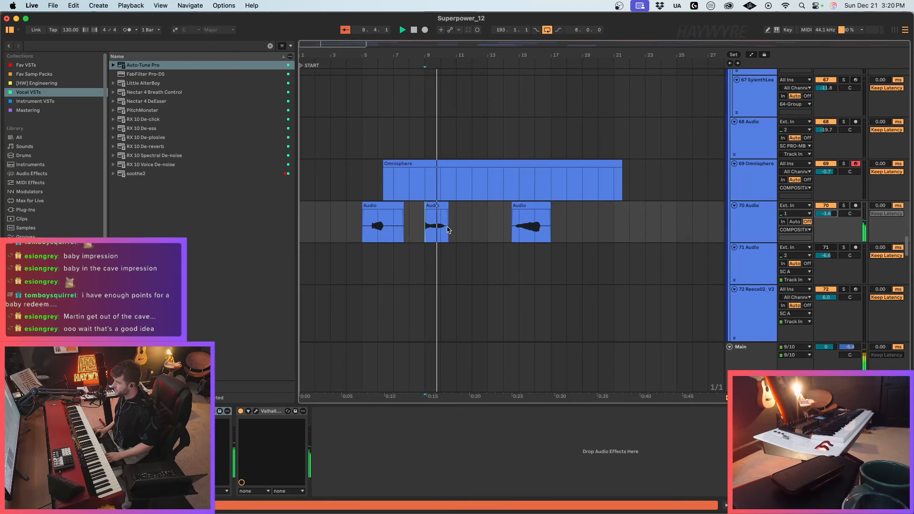
left_click_drag(448, 204, 444, 204)
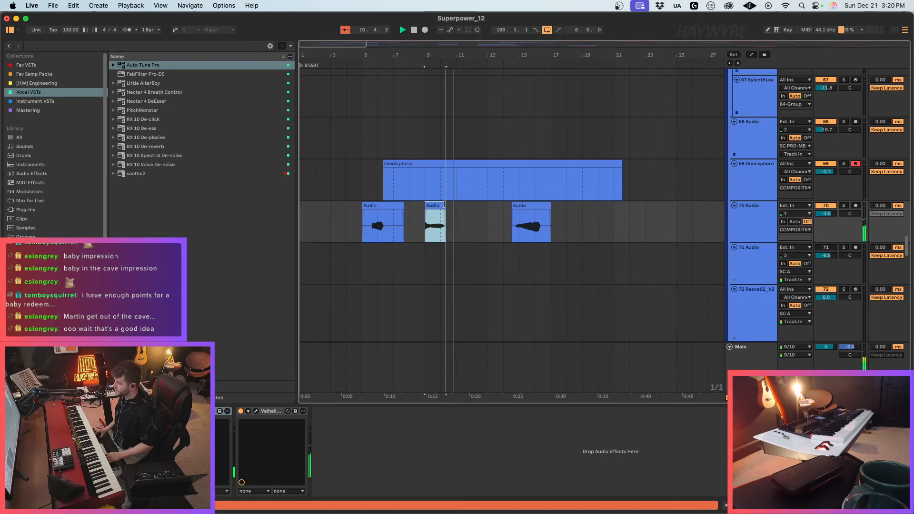
Step: Shift the last vocal clip on track 70 slightly later and set its gain to -7.3 dB
scroll(444, 204, "down", 8)
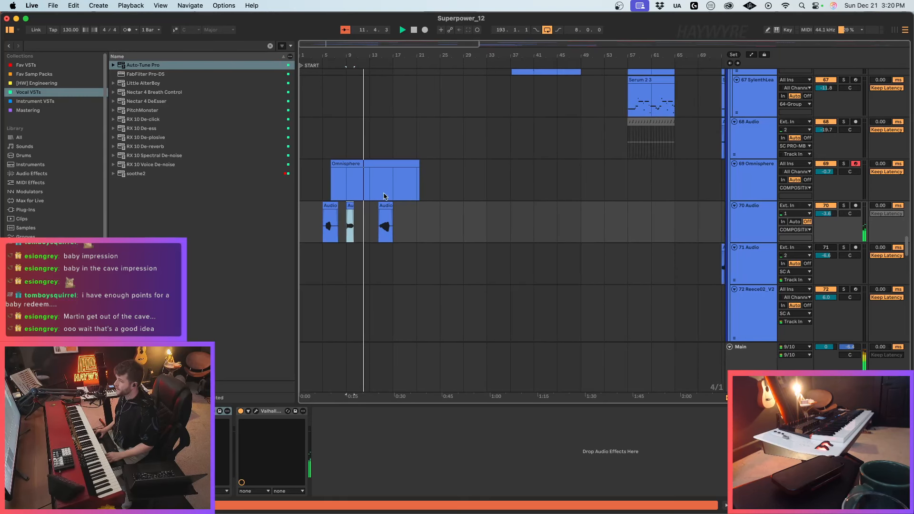
left_click(382, 216)
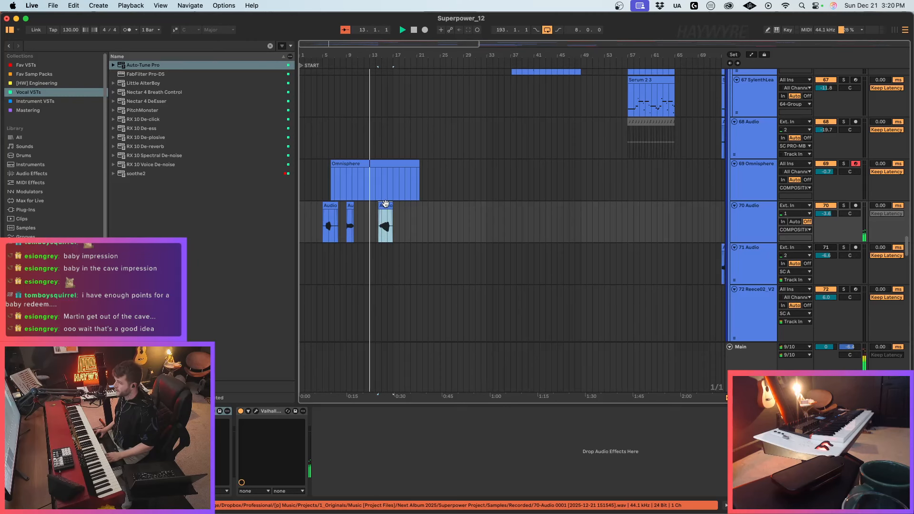
left_click_drag(384, 204, 392, 224)
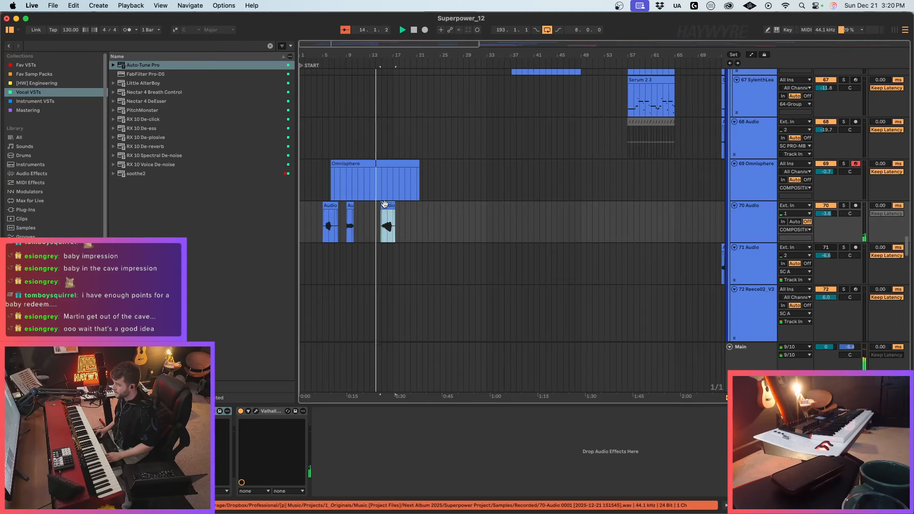
double_click(392, 225)
left_click_drag(261, 154, 261, 155)
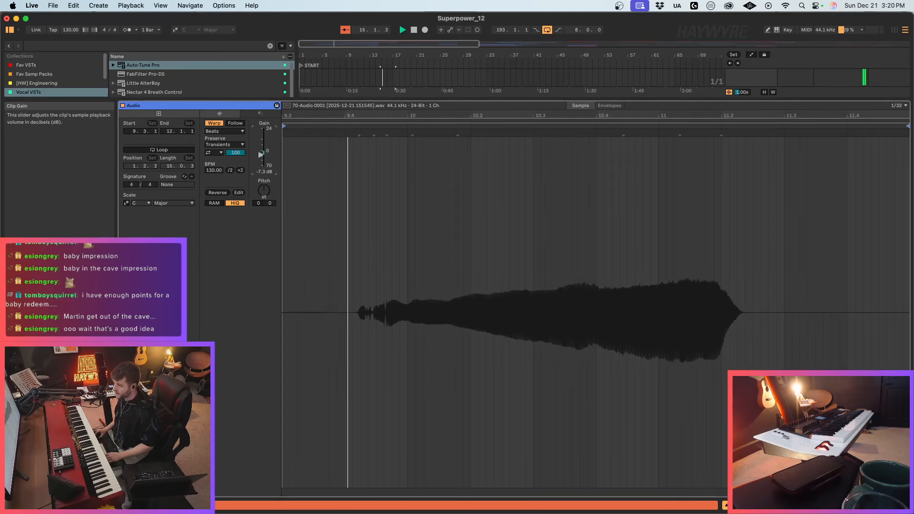
left_click(857, 505)
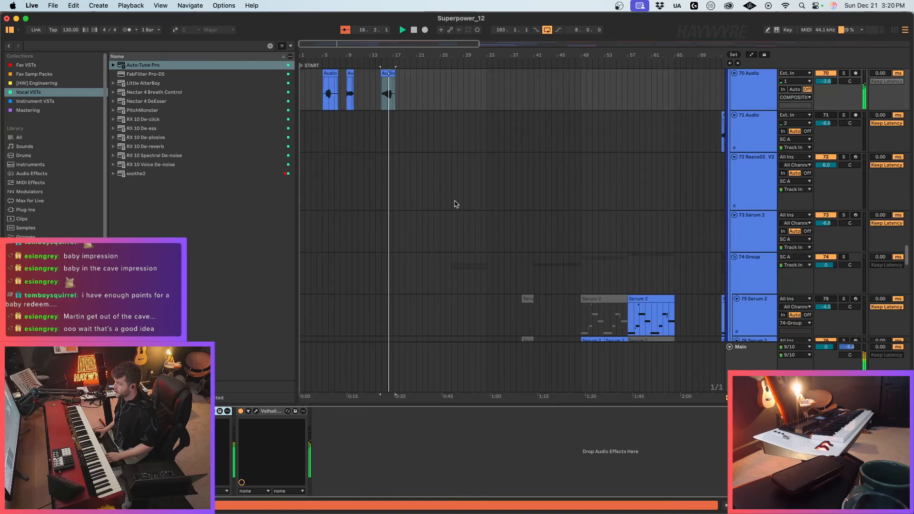
Step: Lower the HighCut frequency of the ValhallaVintageVerb on track 70
scroll(387, 180, "down", 3)
scroll(387, 180, "up", 5)
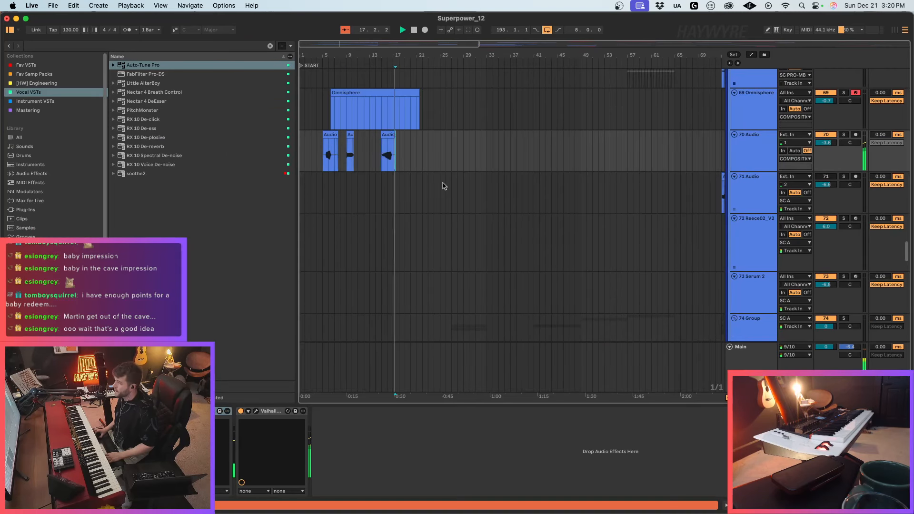
left_click(256, 411)
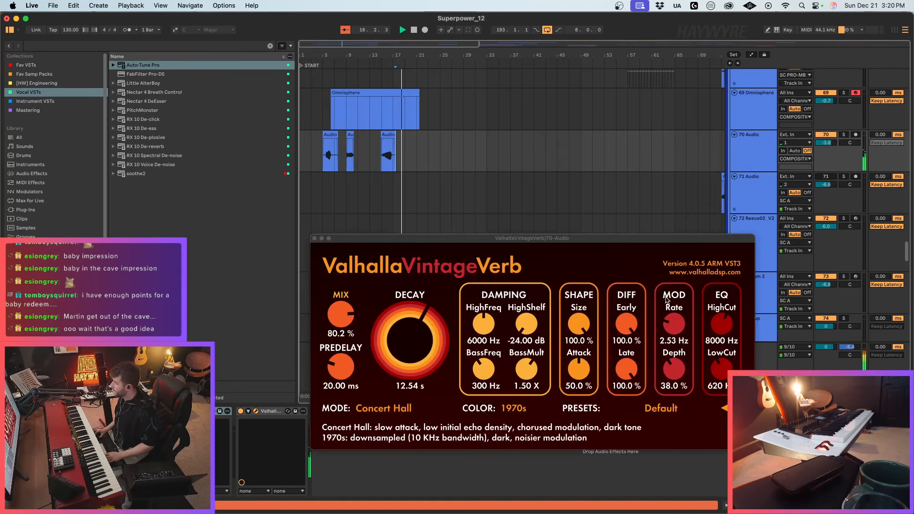
left_click_drag(722, 328, 722, 339)
left_click(314, 237)
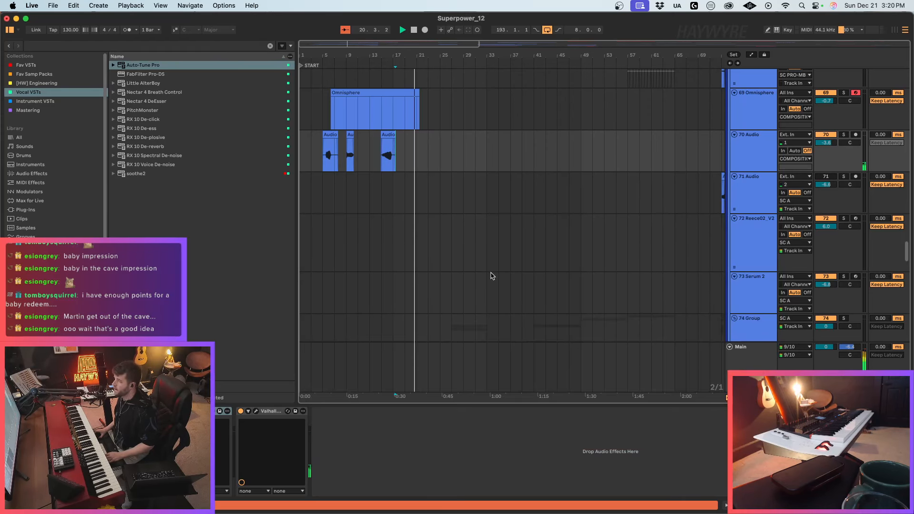
Step: Open Omnisphere on track 69, try the Choir Women Ahs - f patch, load Choir Women Oos ^ and browse the Choral FX patches
scroll(312, 247, "up", 5)
left_click(306, 237)
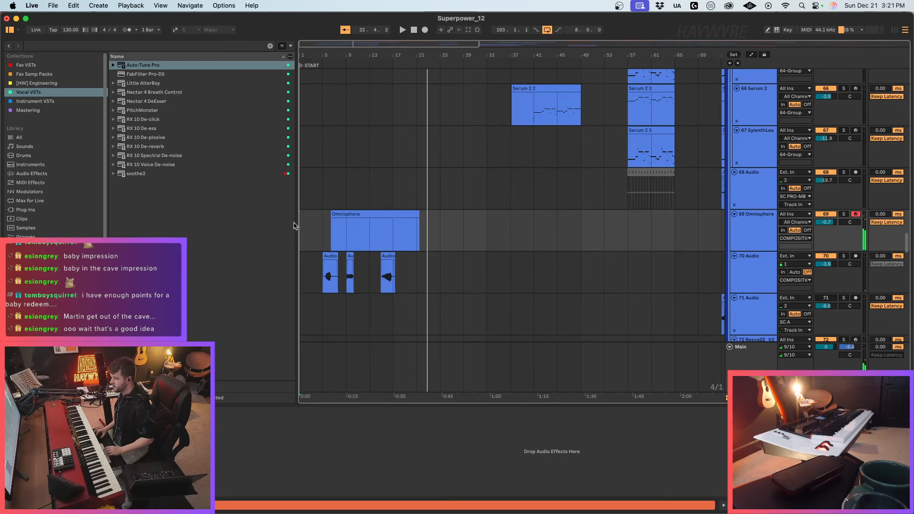
left_click(27, 413)
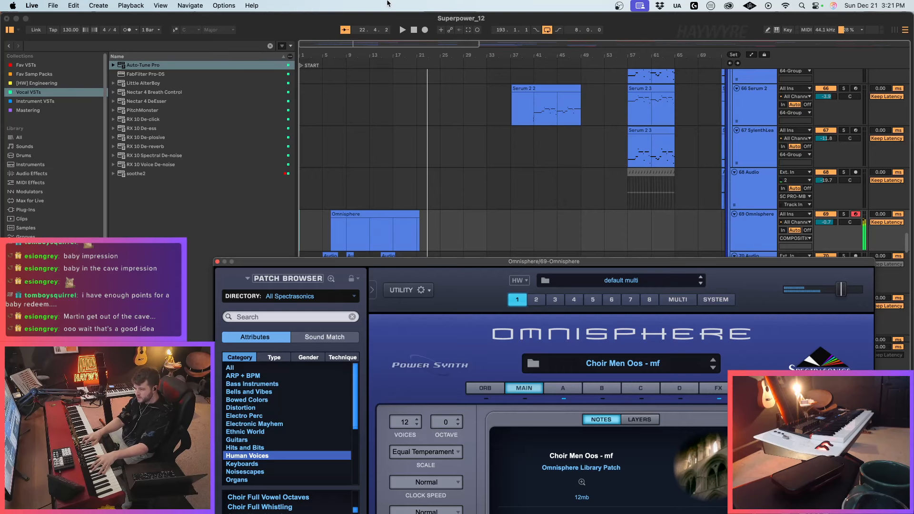
left_click_drag(498, 265, 505, 57)
scroll(289, 362, "down", 3)
left_click(289, 364)
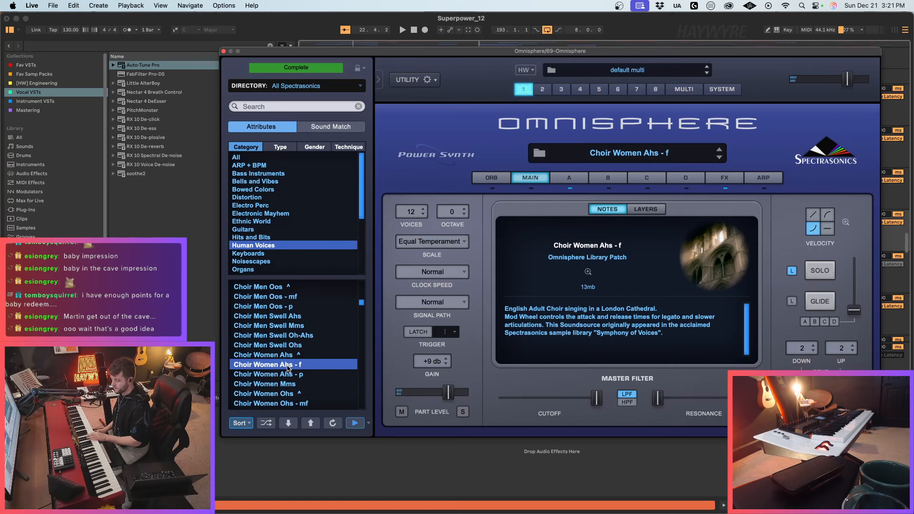
scroll(288, 366, "down", 2)
left_click(288, 366)
scroll(288, 367, "down", 3)
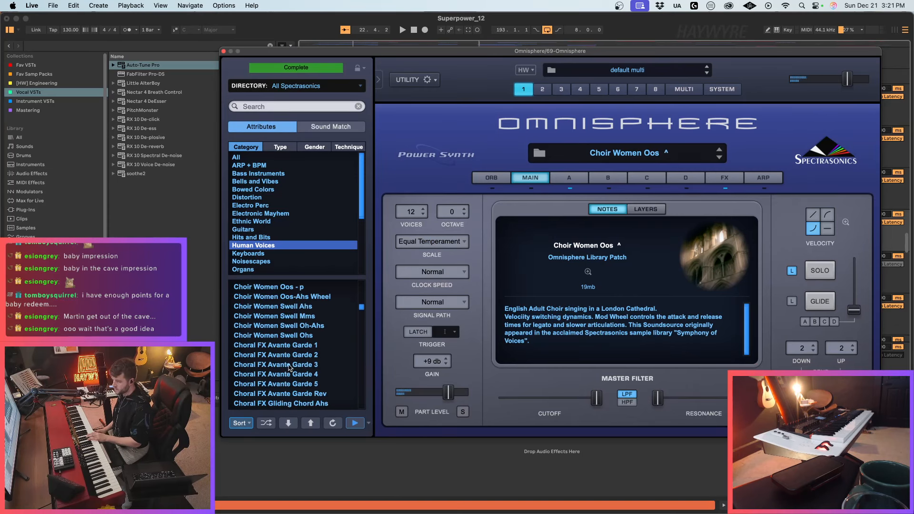
scroll(288, 367, "down", 6)
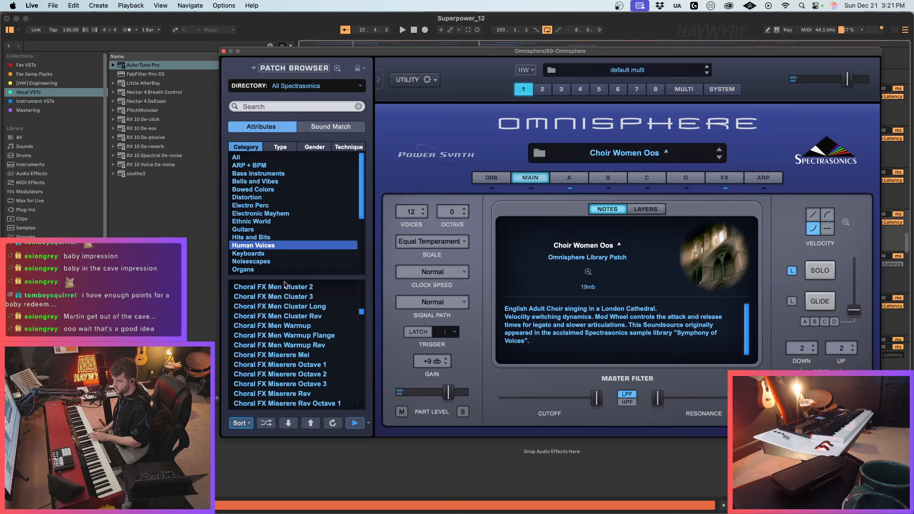
scroll(285, 286, "down", 5)
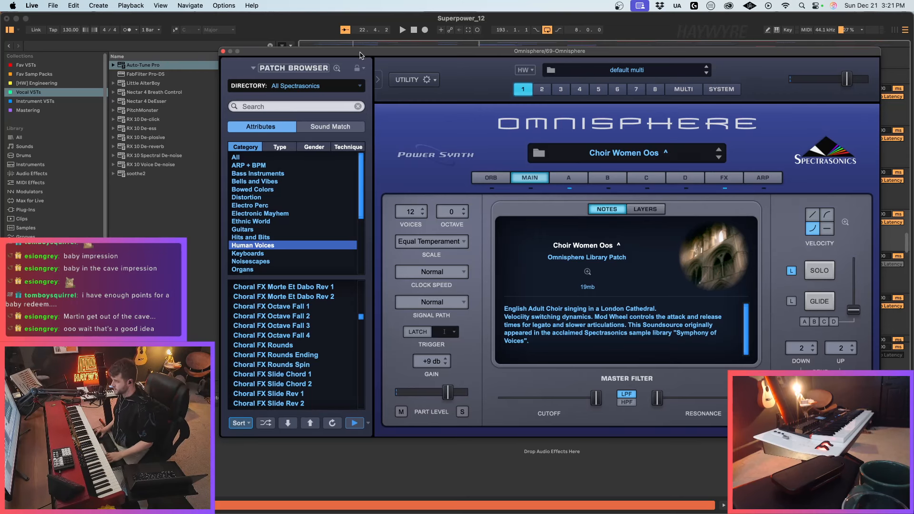
Step: Uncover the arrangement behind the Omnisphere window and play the section starting at bar 193
left_click_drag(360, 54, 502, 332)
scroll(685, 198, "down", 3)
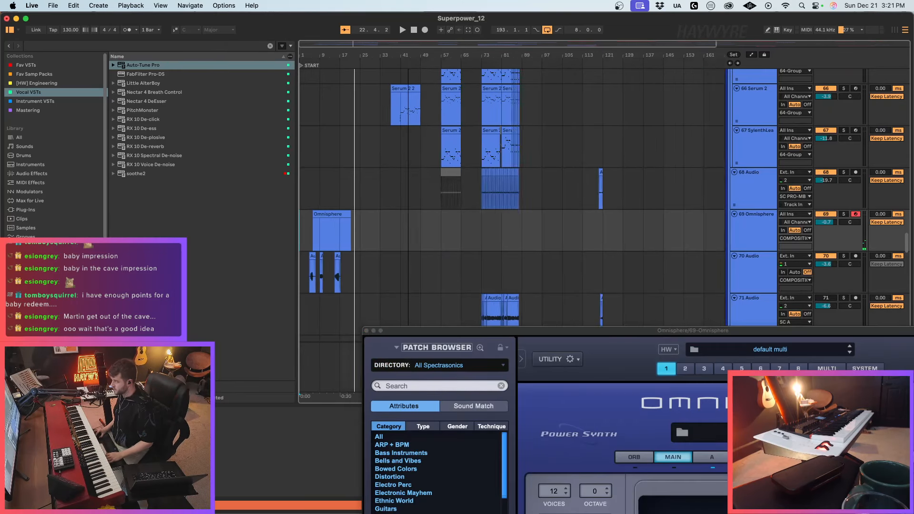
left_click(713, 176)
left_click(703, 233)
mouse_move(742, 126)
left_mouse_down()
mouse_move(745, 332)
mouse_move(759, 424)
left_mouse_up()
left_click(705, 234)
key("space")
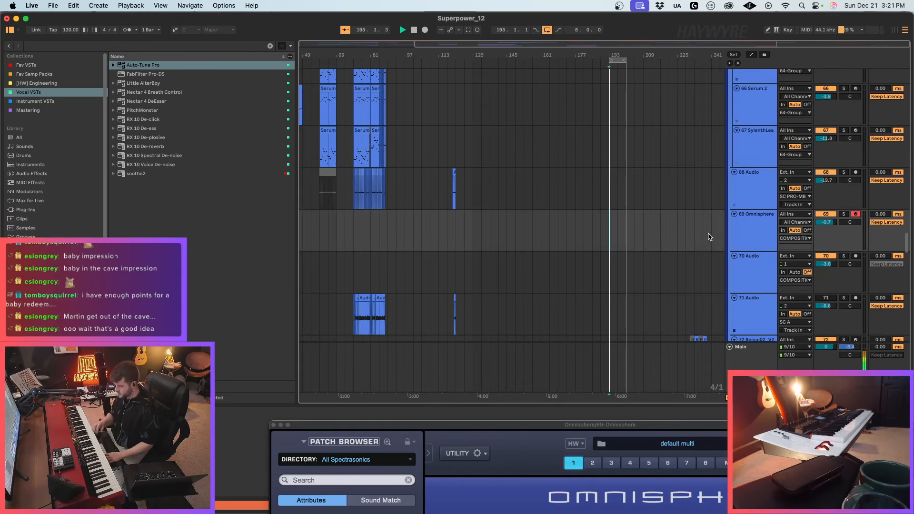
Step: Route the output of track 69 Omnisphere to SC A, close the synth window and stop playback
left_click(755, 238)
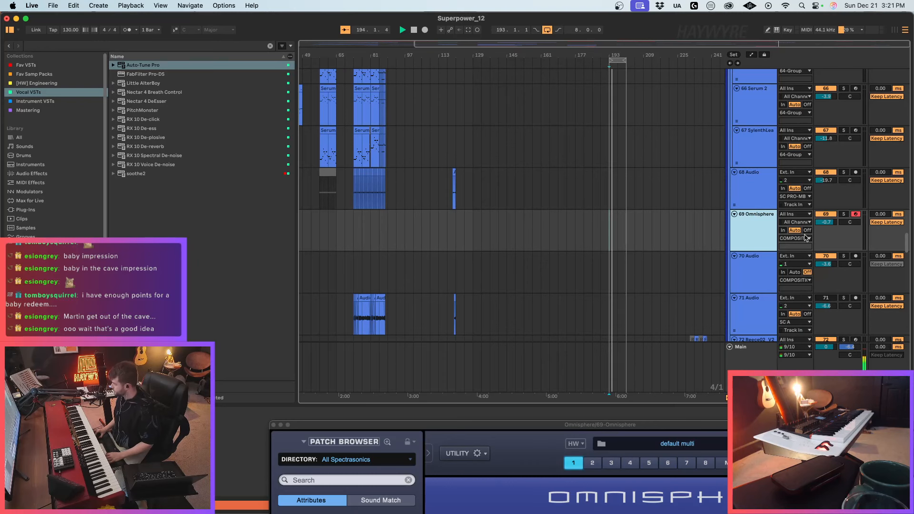
left_click(805, 237)
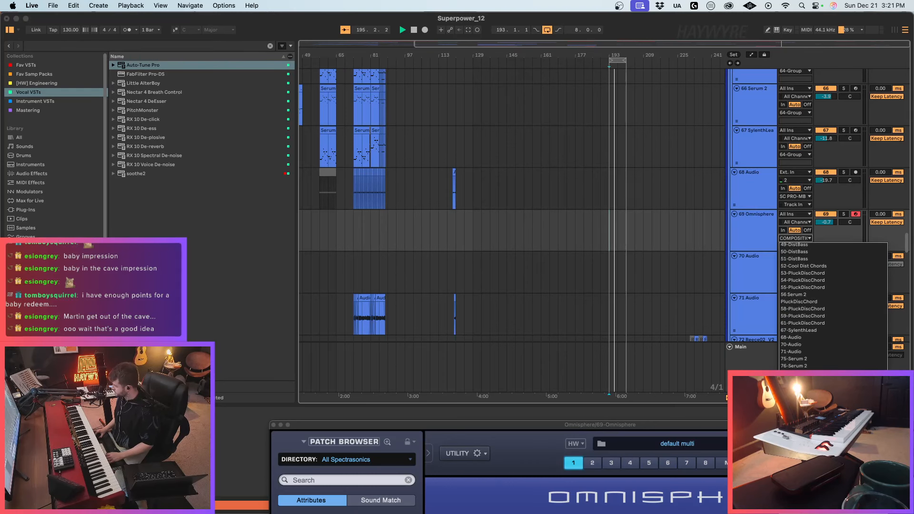
left_click_drag(848, 425, 829, 127)
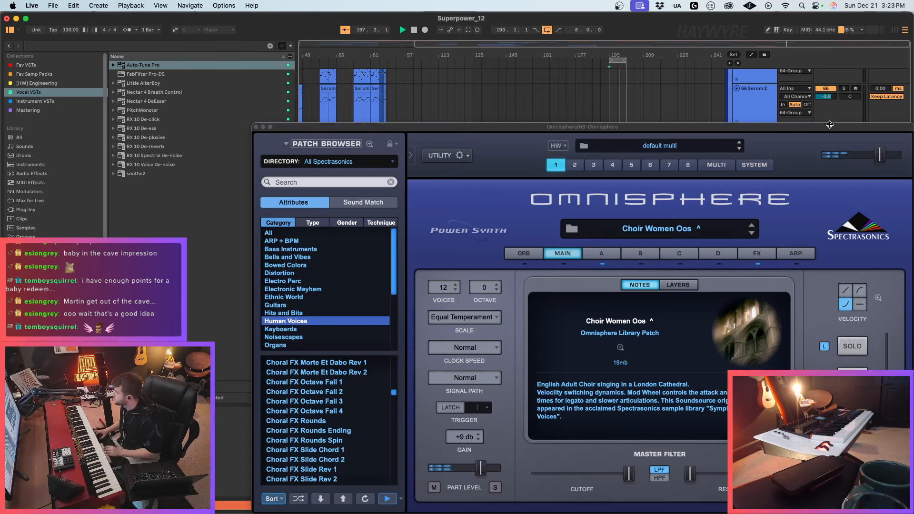
left_click(256, 127)
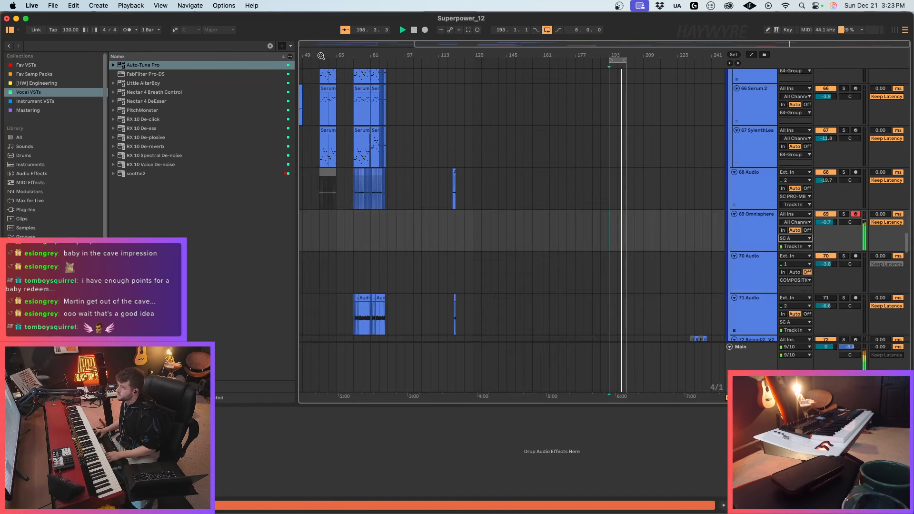
key("space")
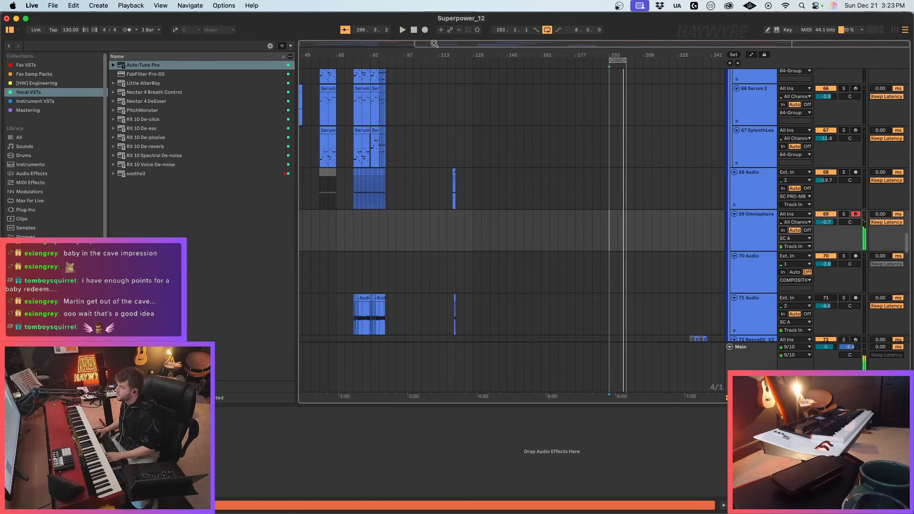
Step: Add an Auto Filter from the Fav VSTs collection to track 69 and lower its cutoff frequency during playback
left_click_drag(429, 44, 319, 44)
left_click(368, 227)
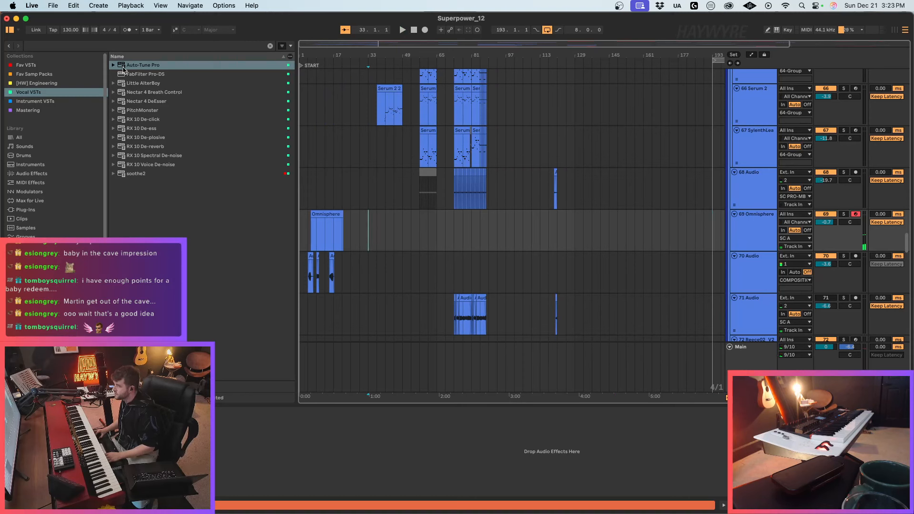
left_click(40, 67)
left_click(149, 65)
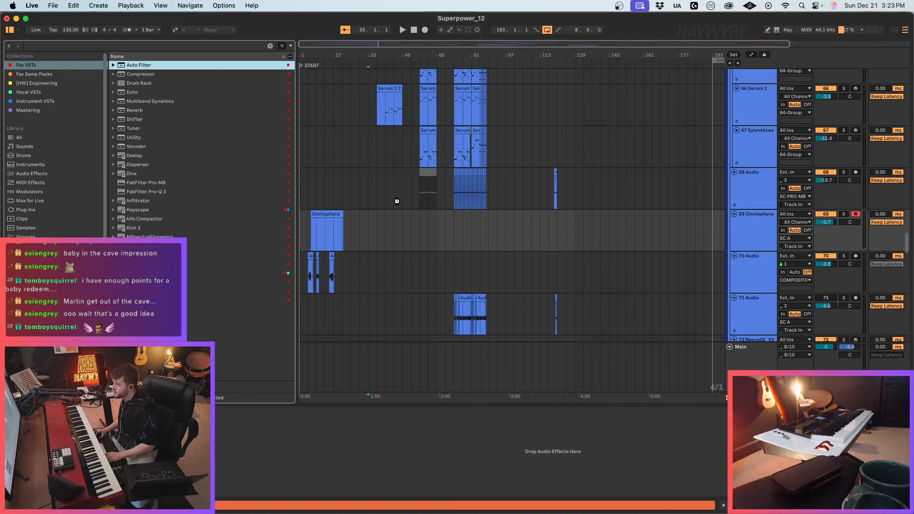
left_click(324, 232)
key("space")
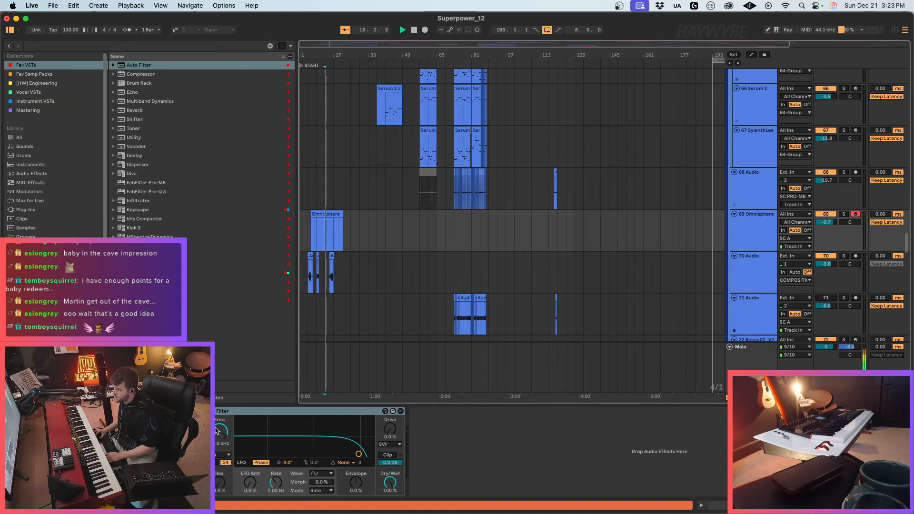
left_click_drag(217, 431, 216, 452)
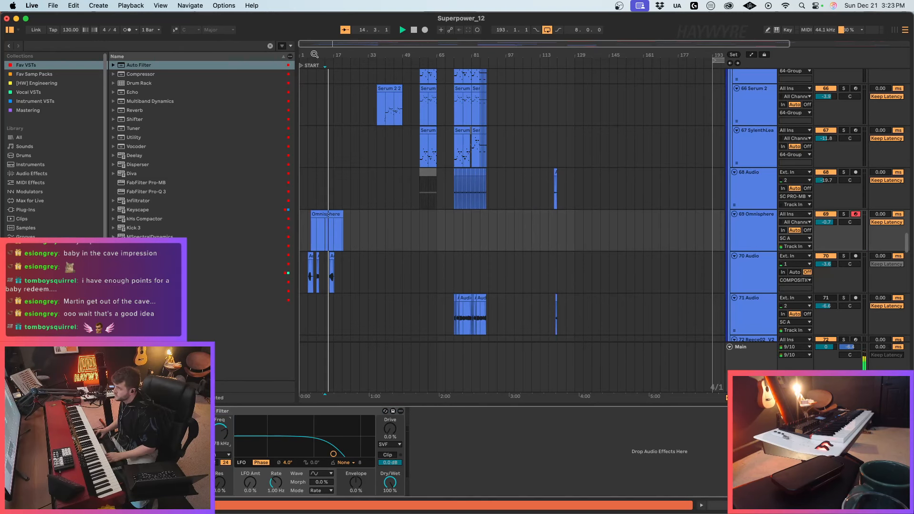
Step: Set the volume of track 69 to -2.0 dB and open its Auto Filter cutoff fully
left_click_drag(314, 55, 314, 100)
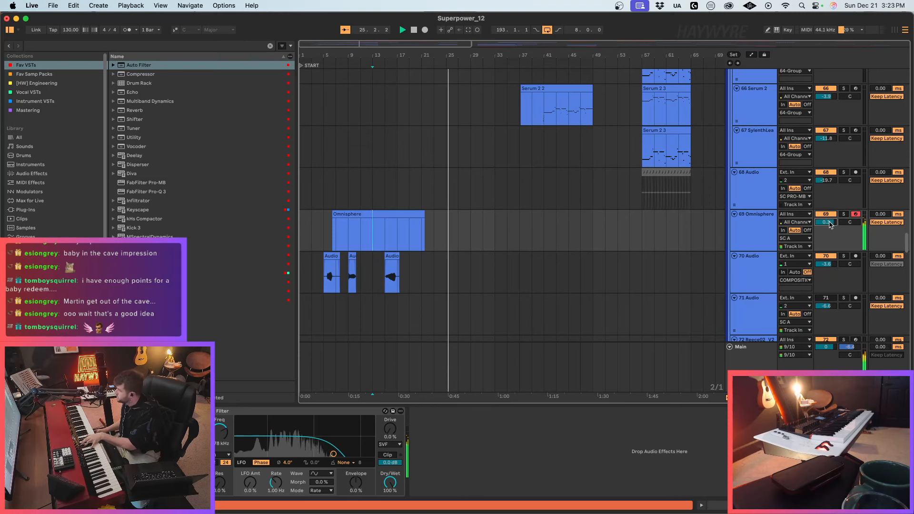
left_click_drag(829, 222, 829, 230)
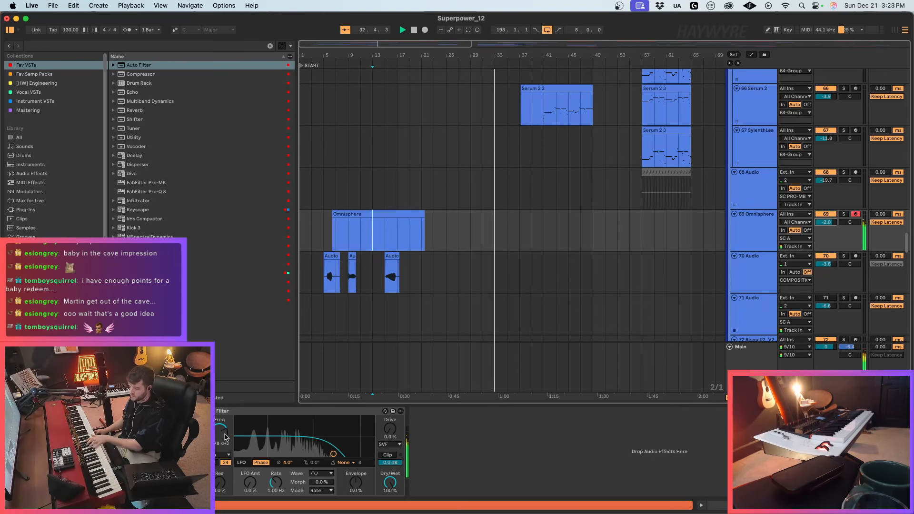
left_click_drag(225, 437, 230, 436)
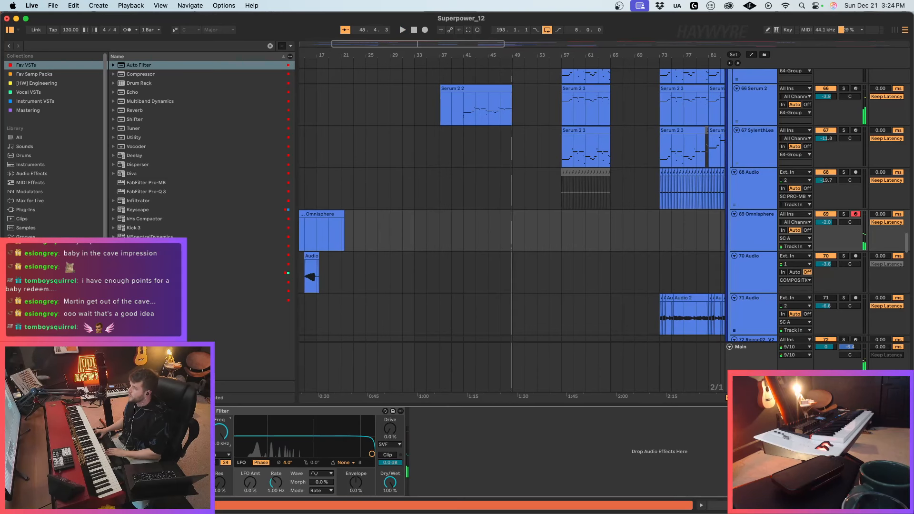
Step: Play from bar 5 and record a new Omnisphere take on track 69 through bar 33, lowering the Auto Filter cutoff during the take
left_click_drag(390, 44, 364, 44)
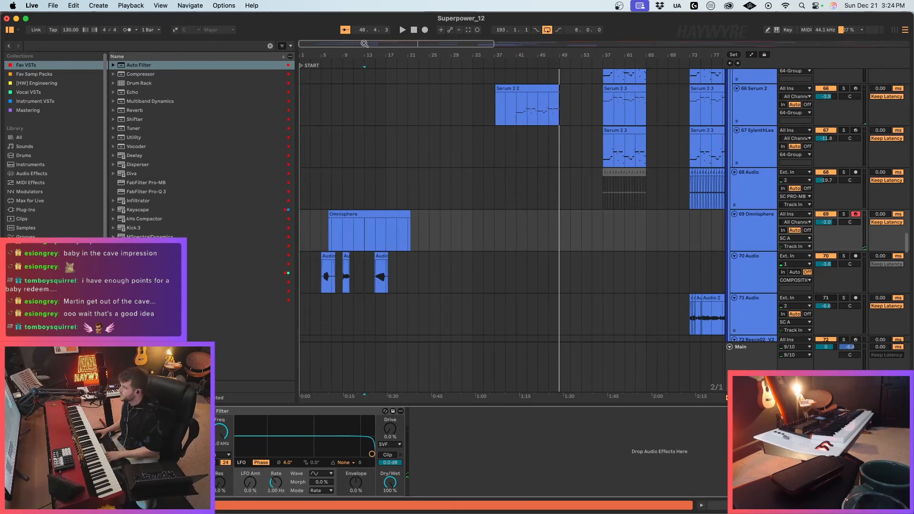
left_click(375, 231)
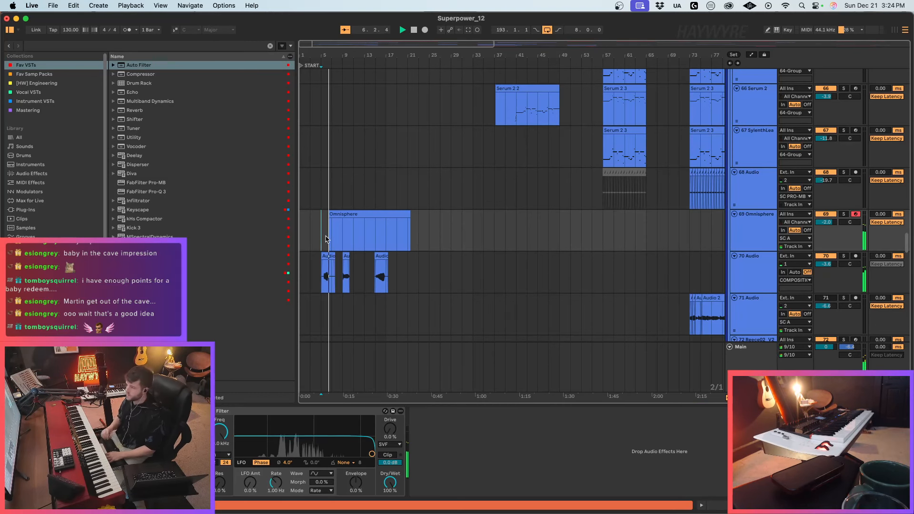
key("F9")
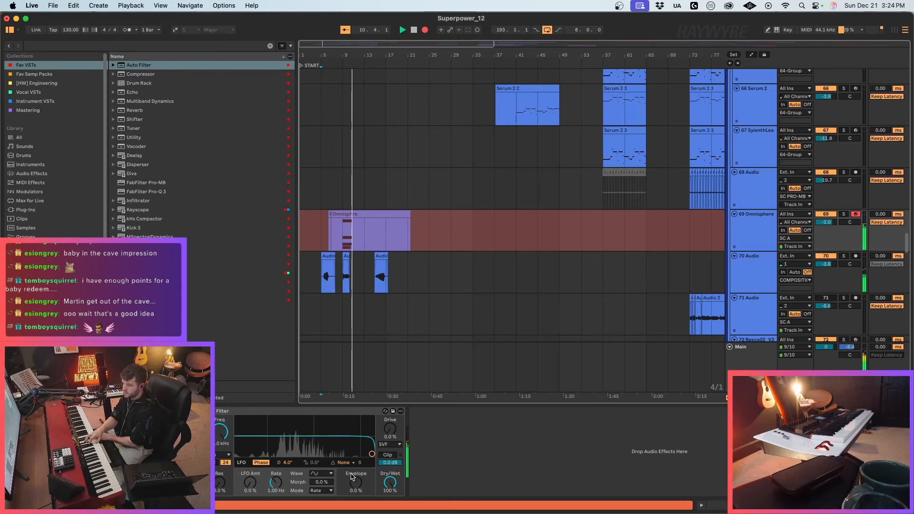
left_click_drag(222, 432, 222, 469)
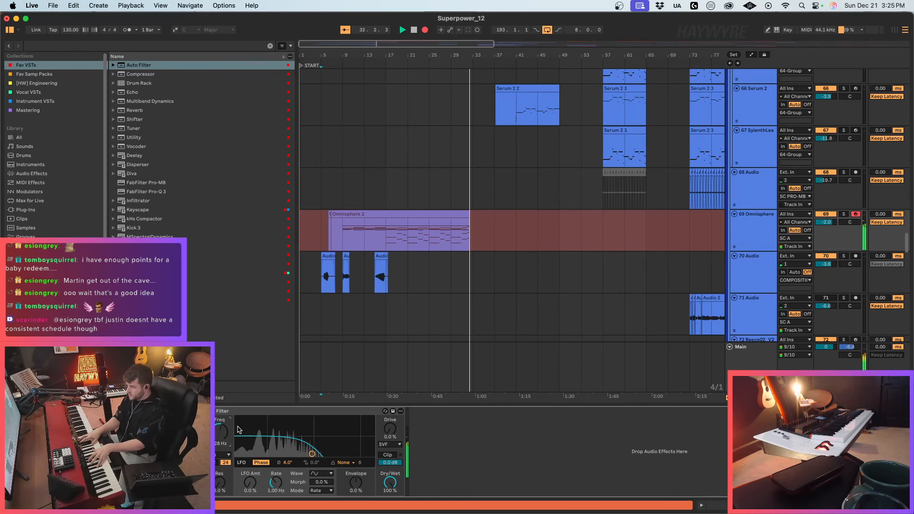
key("space")
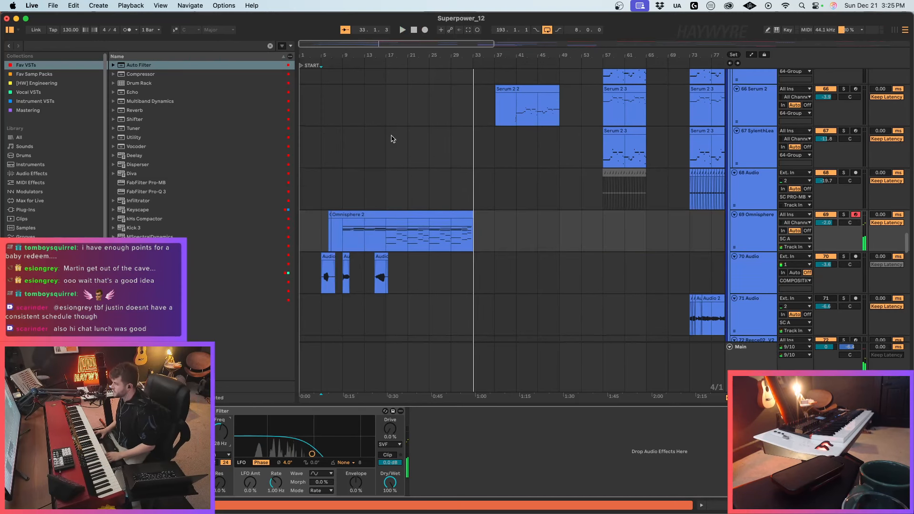
Step: In the PluckDiscChord 4 clip at bar 17 on track 53, raise bar 2's last two notes to F#0 and the D#0 notes after them to B0
scroll(419, 200, "up", 10)
scroll(414, 233, "up", 6)
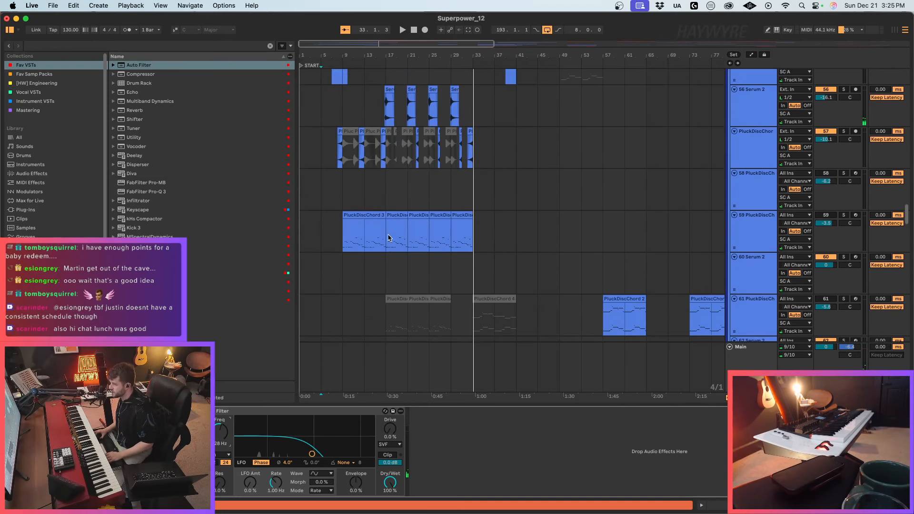
left_click(389, 238)
scroll(412, 245, "up", 7)
scroll(412, 245, "up", 3)
left_click(409, 195)
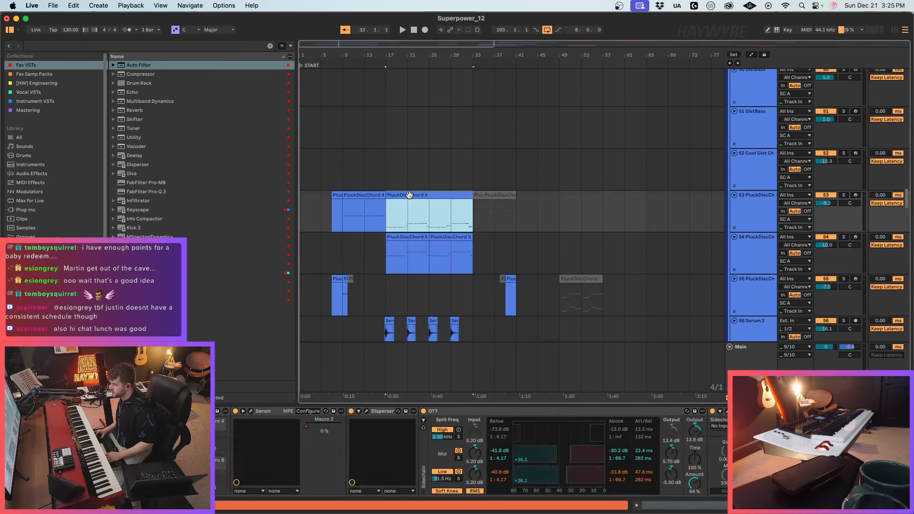
double_click(406, 193)
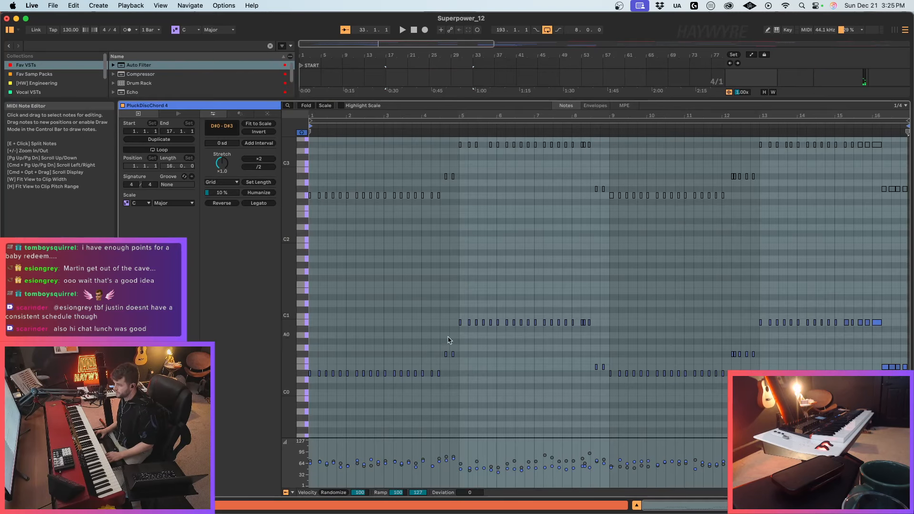
left_click(374, 372)
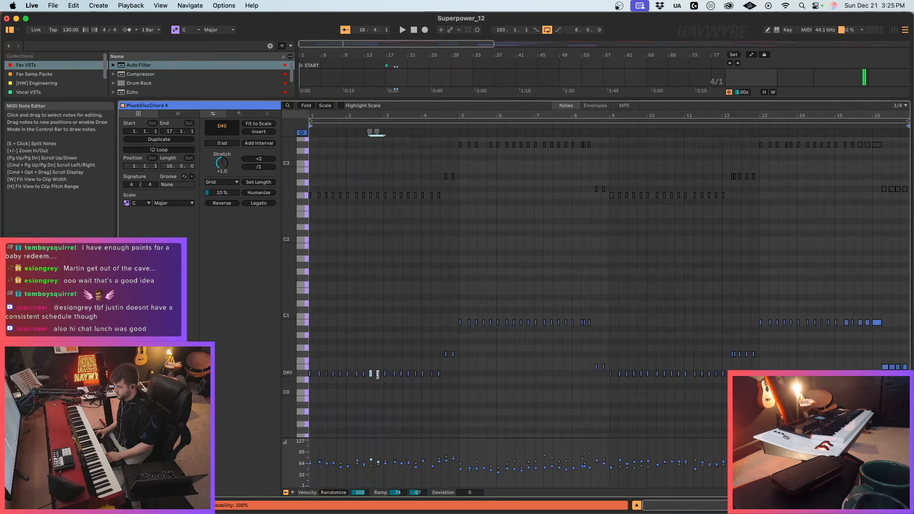
left_click_drag(451, 372, 379, 392)
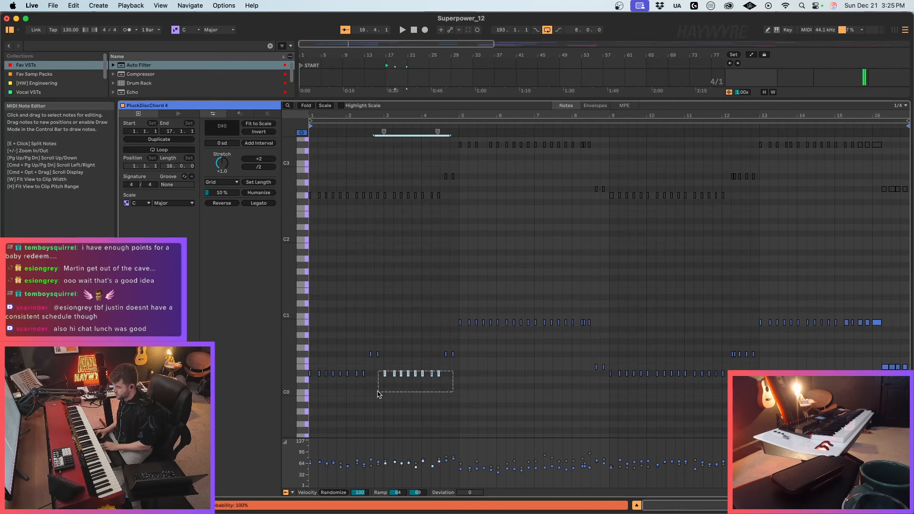
key("space")
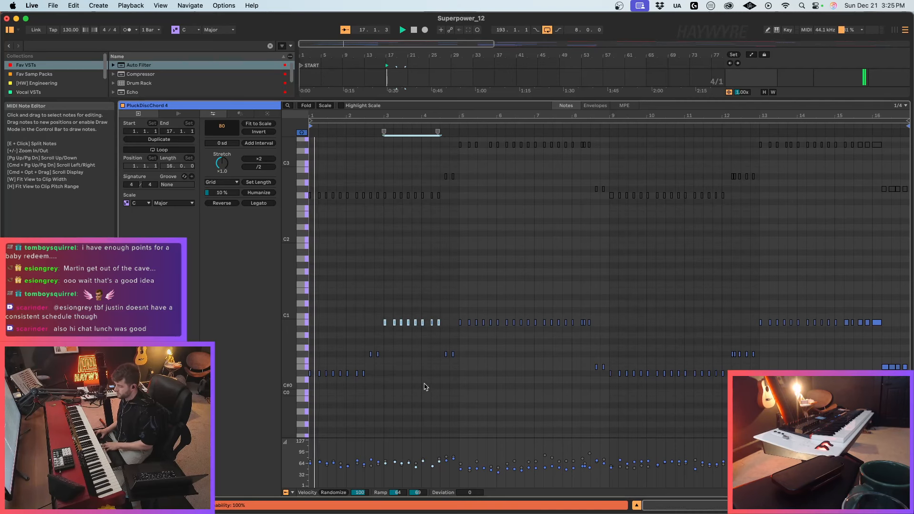
Step: Mute track 54 during playback and reopen the PluckDiscChord 4 clip at bar 17 on track 53 for note editing
key("shift+Tab")
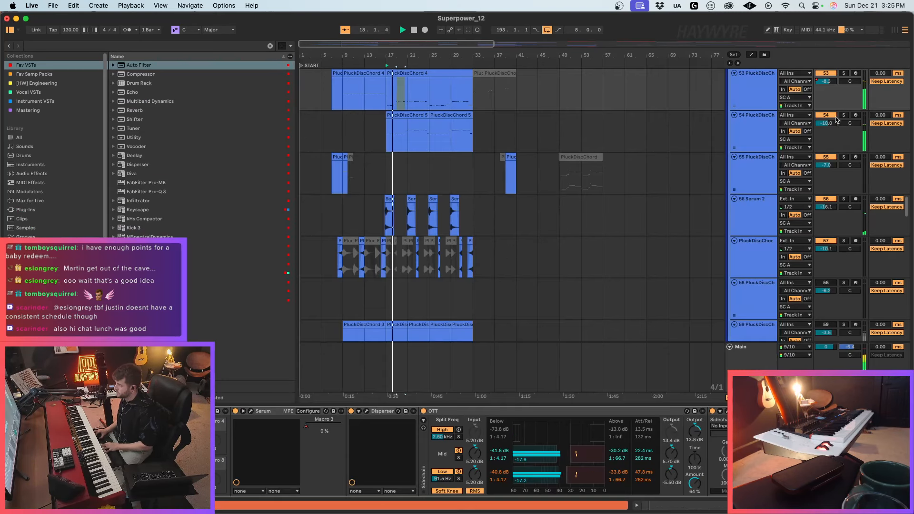
scroll(452, 160, "up", 2)
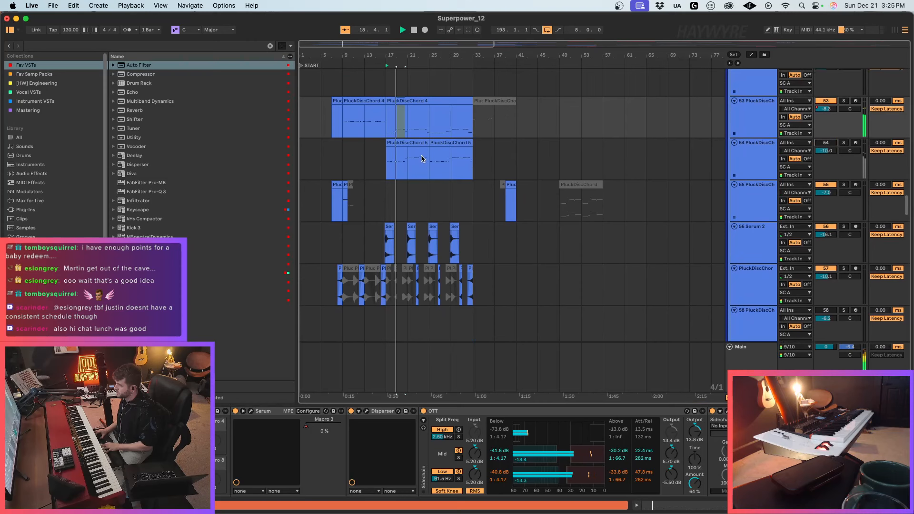
left_click(402, 101)
left_click(406, 123)
double_click(400, 101)
Step: Lower the three B0 notes in bar 4 of PluckDiscChord 4 by five semitones, close the note editor and replay from bar 17
left_click_drag(448, 313, 420, 327)
key("Down")
key("Down")
key("Down")
key("Down")
key("Down")
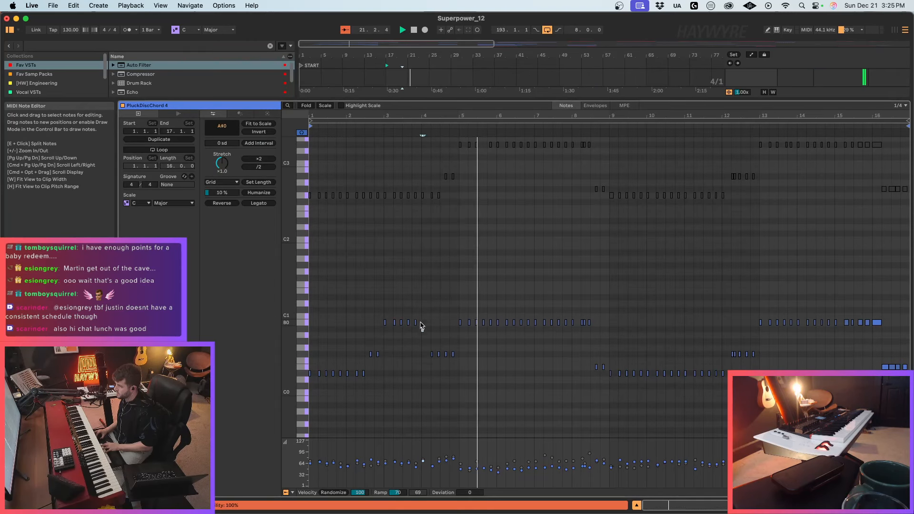
key("Down")
key("Down")
key("Down")
key("Down")
key("Down")
key("space")
left_click(790, 505)
key("space")
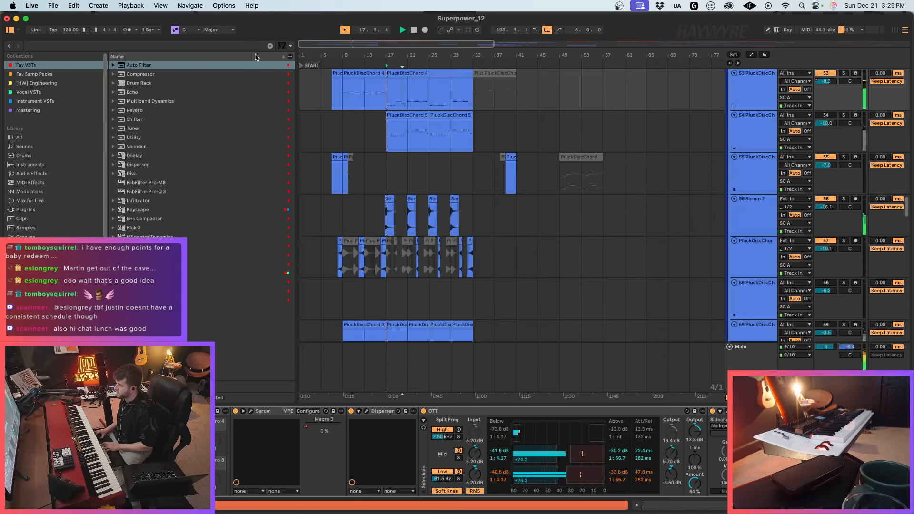
Step: Duplicate the edited four bars from bar 17 of the PluckDiscChord 4 clip on track 53 over bars 21 to 25
left_click_drag(375, 59, 451, 139)
scroll(451, 139, "up", 2)
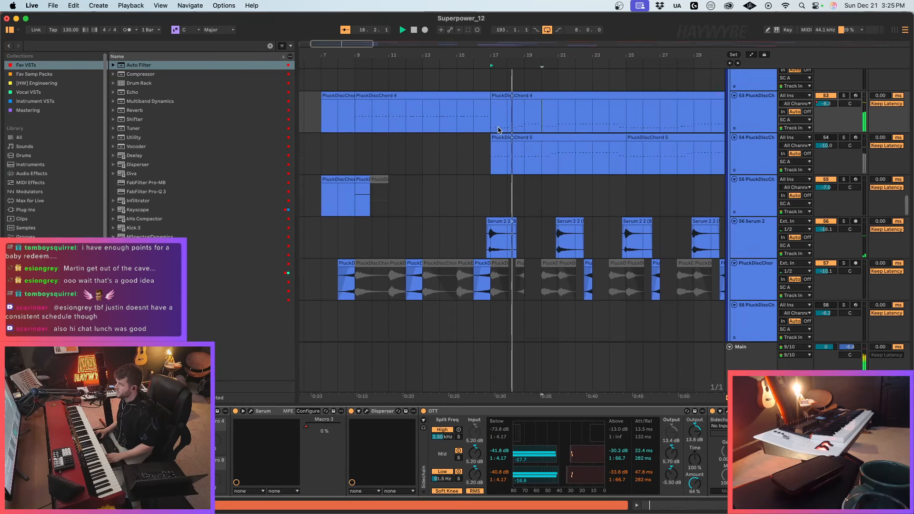
left_click_drag(514, 117, 569, 130)
key("ctrl+d")
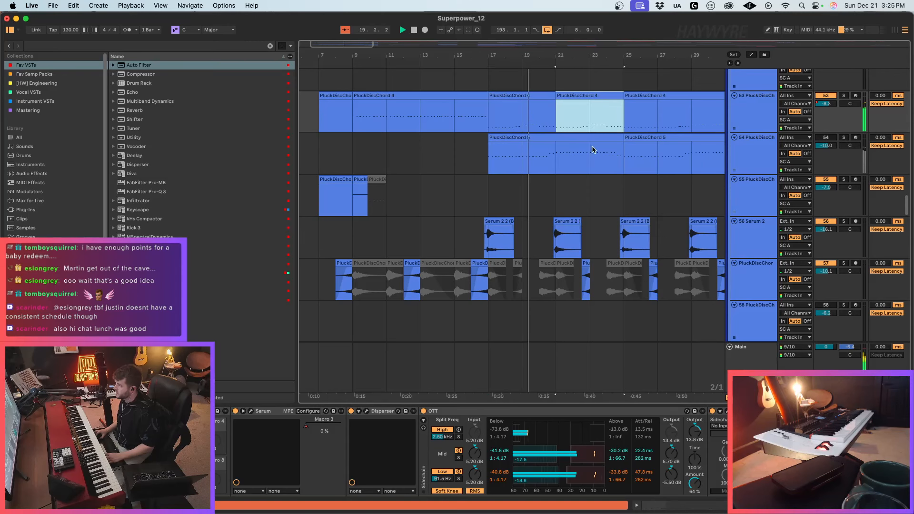
Step: Unmute track 54, solo tracks 53 and 54, and play their pluck parts together from bar 17
left_click(556, 153)
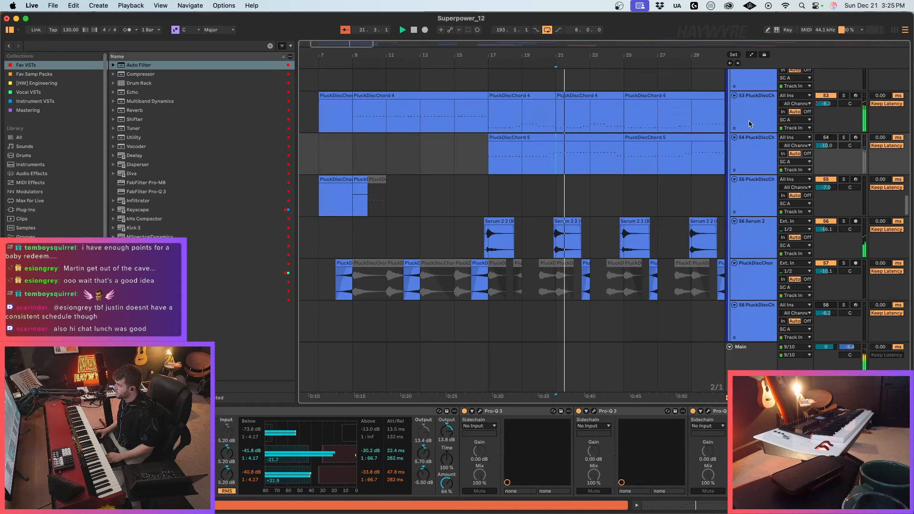
left_click(486, 151)
left_click_drag(486, 151, 616, 152)
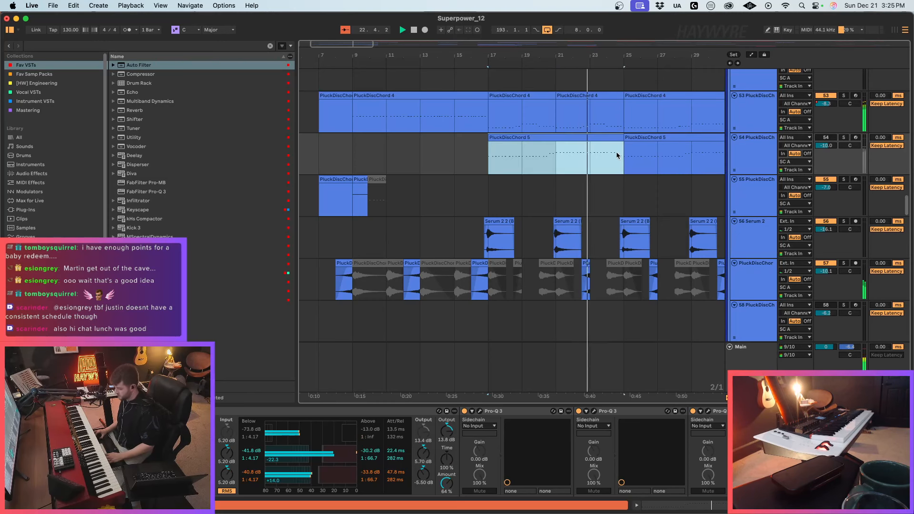
left_click(827, 138)
left_click(844, 137)
key("space")
key("space")
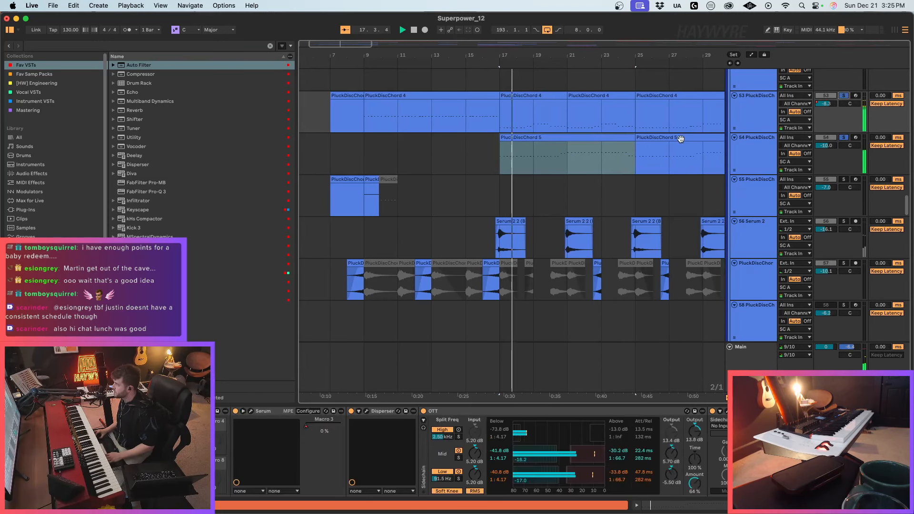
Step: Open the PluckDiscChord 5 clip at bar 17 on track 54 and raise its low notes in bars 3 and 4 to D#3
left_click(571, 143)
double_click(569, 142)
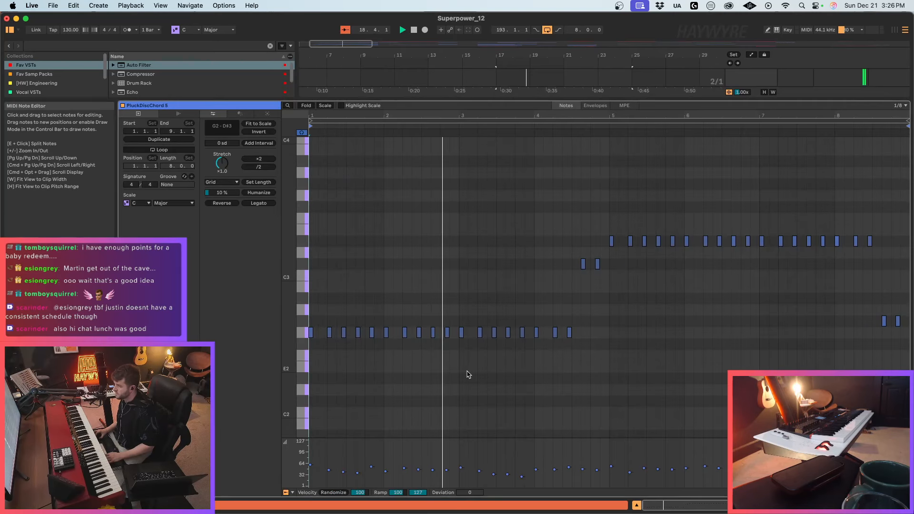
key("space")
left_click_drag(448, 320, 607, 342)
key("Up")
key("Up")
key("Up")
key("Up")
key("Up")
key("Up")
key("Up")
key("Up")
Step: Lower the five notes in bar 4 of PluckDiscChord 5 to B2, close the note editor and unsolo tracks 53 and 54
left_click_drag(584, 236, 562, 244)
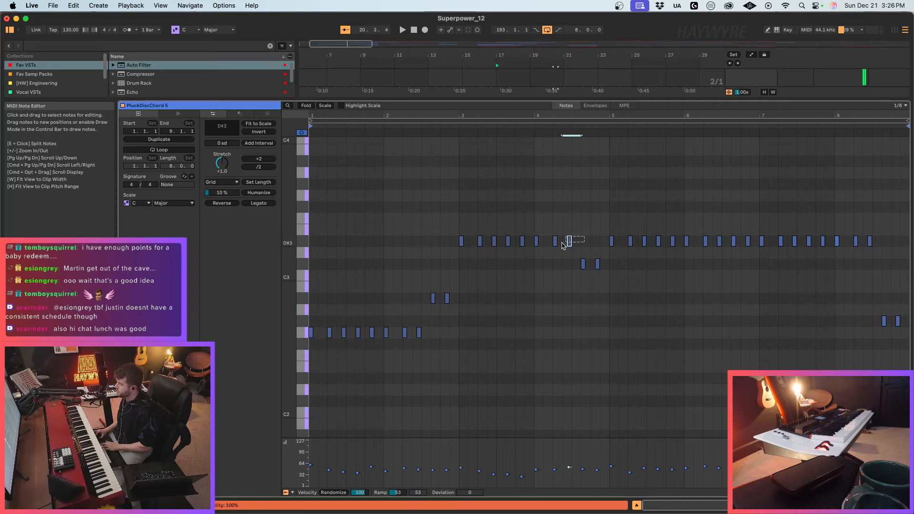
key("Down")
left_click_drag(615, 259, 582, 270)
key("Down")
key("Down")
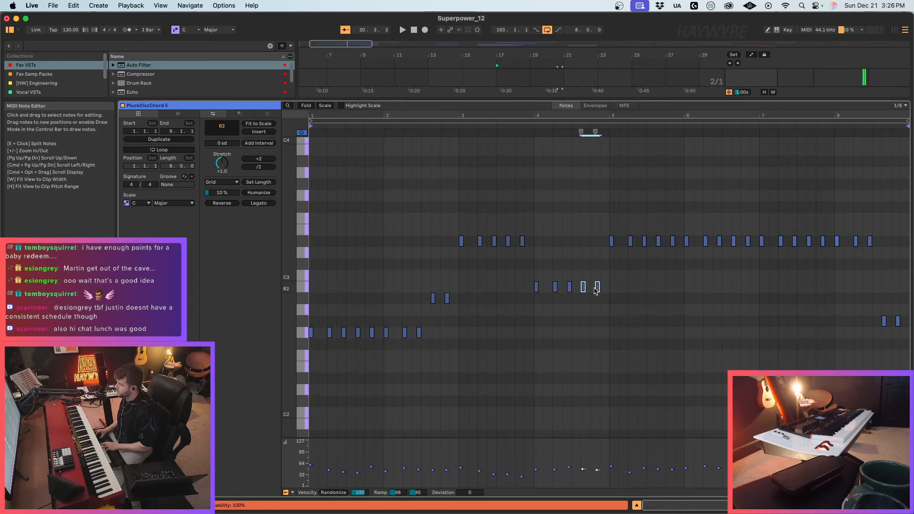
key("space")
key("shift+Tab")
left_click(843, 73)
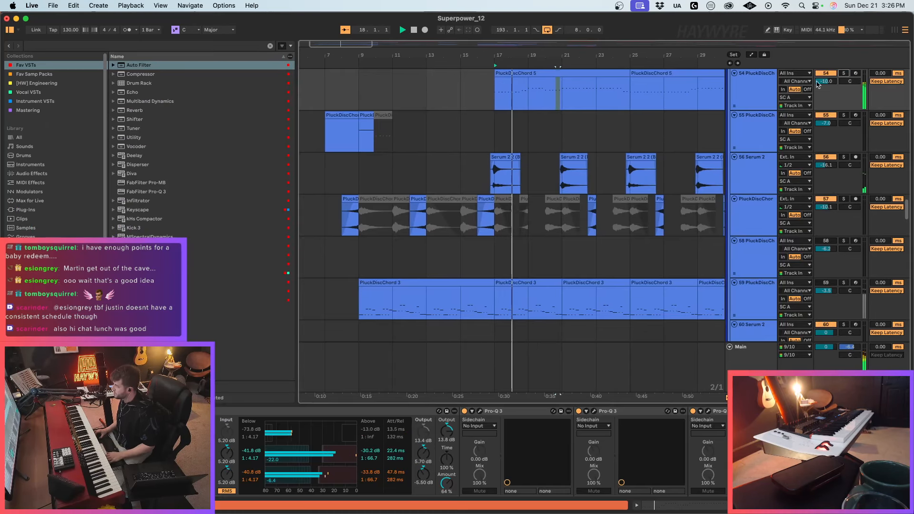
Step: Duplicate bars 17 to 21 of the pluck clips on tracks 53 and 54 twice, filling bars 21 to 29
scroll(670, 210, "up", 3)
left_click(670, 216)
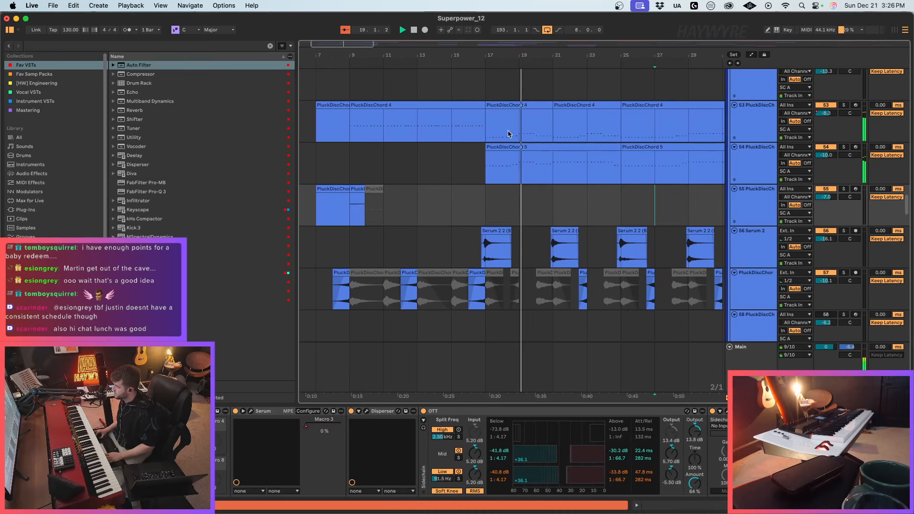
left_click_drag(510, 133, 568, 160)
key("super+d")
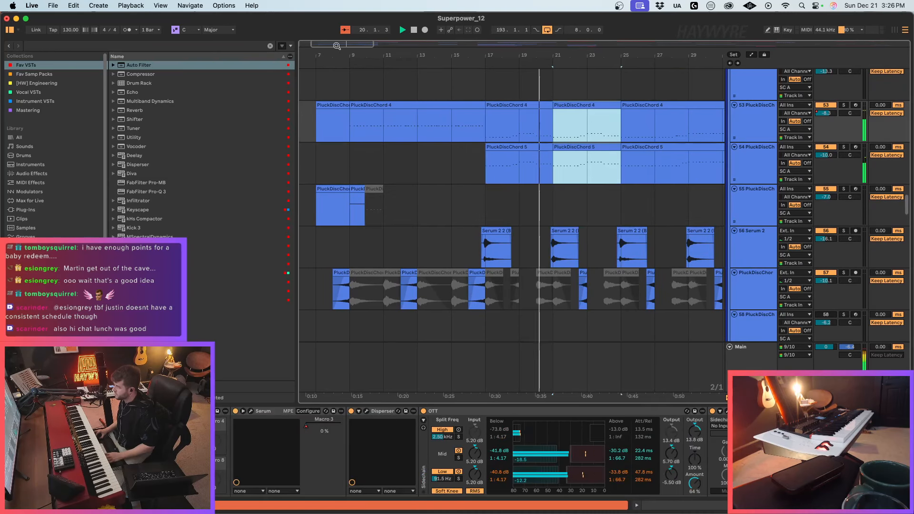
key("minus")
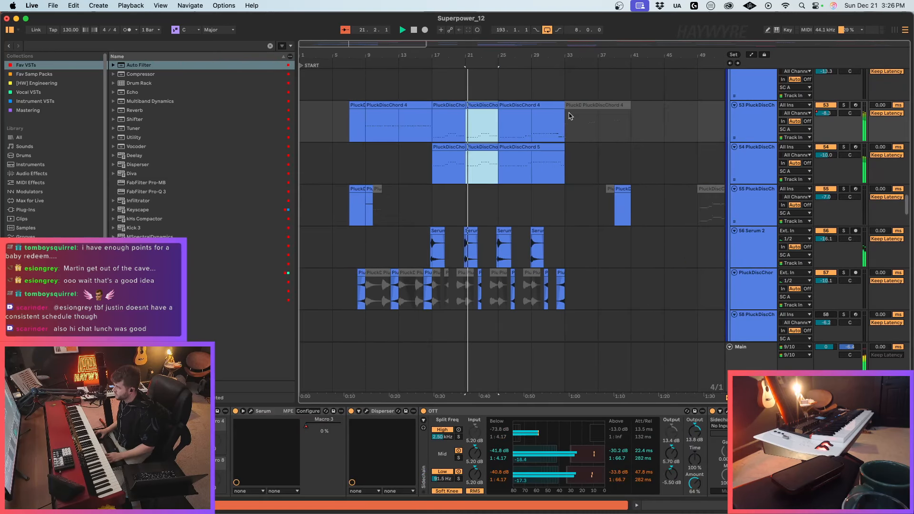
key("super+d")
Step: Automate the Auto Filter frequency of track 69 Omnisphere to rise from about bar 31 to bar 33
scroll(514, 222, "down", 15)
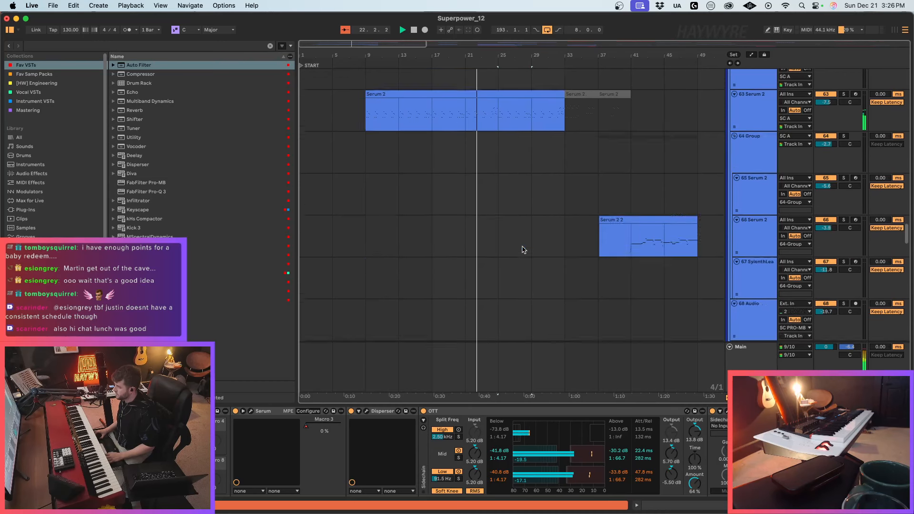
scroll(526, 238, "up", 1)
left_click(532, 167)
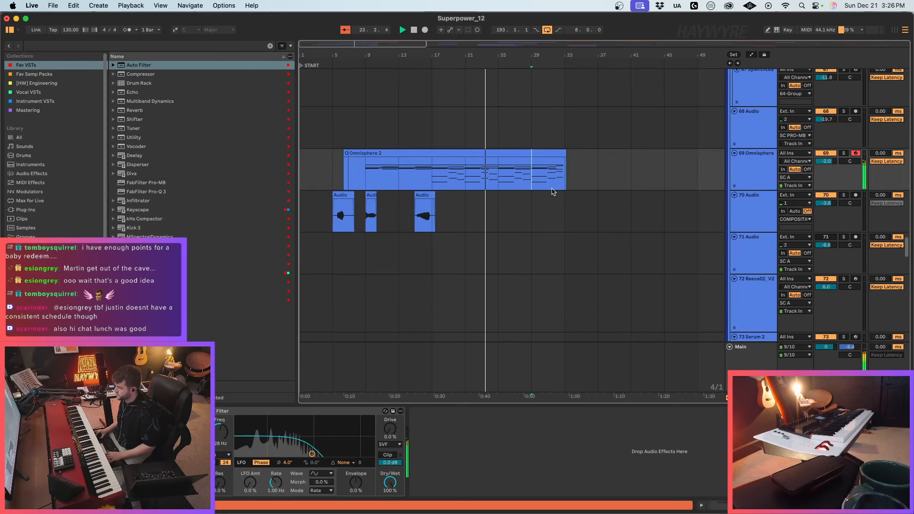
key("a")
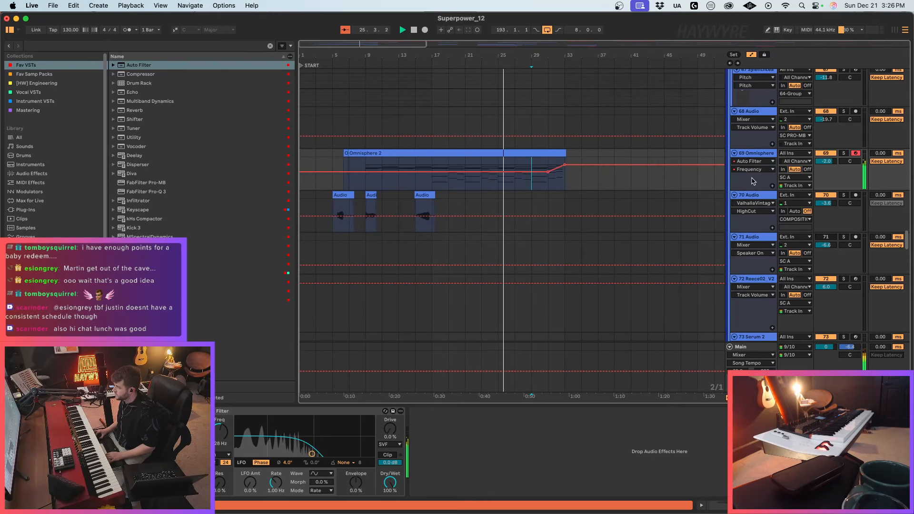
Step: Set the volume of track 69 Omnisphere to -4.0 dB during playback
key("a")
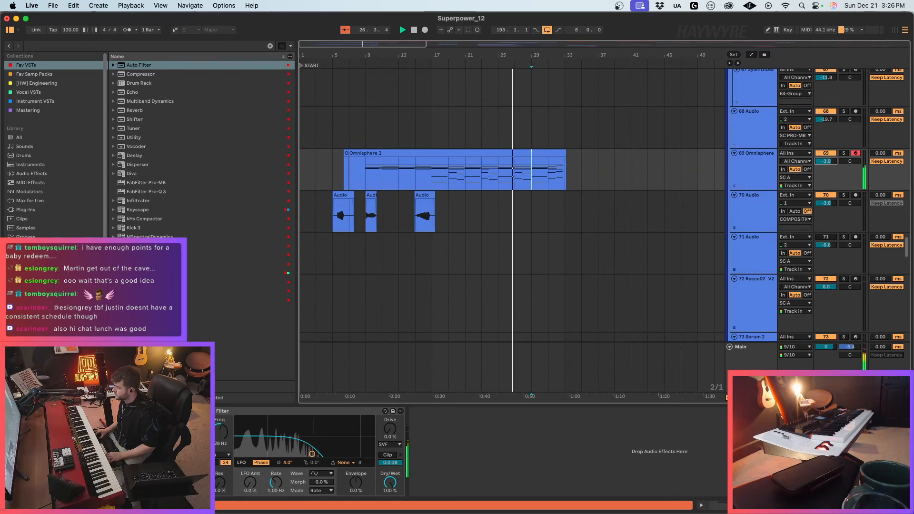
left_click(565, 193)
key("a")
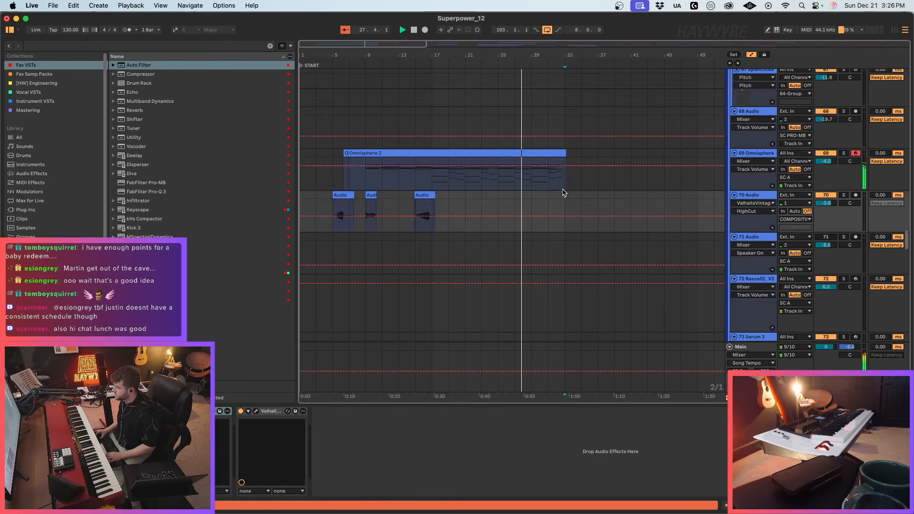
key("a")
left_click(482, 184)
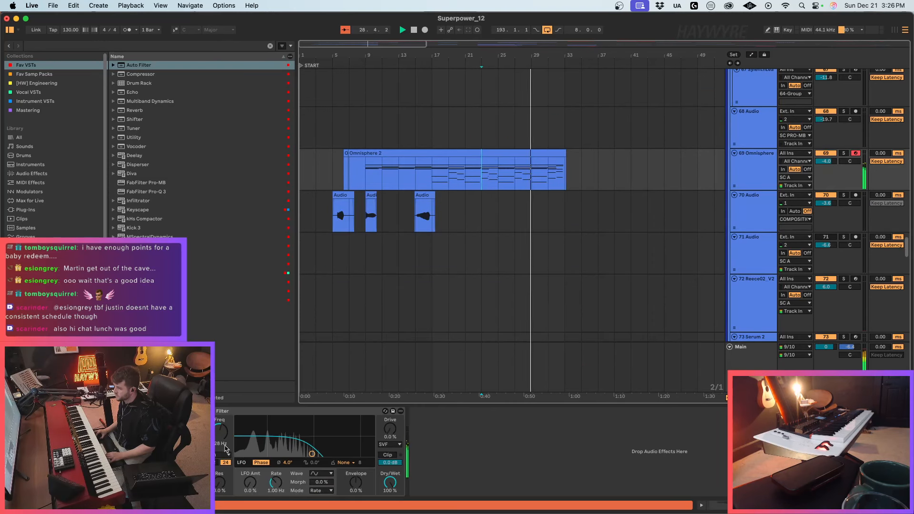
Step: Move the start of track 69's filter frequency rise back to bar 29, hide the automation and return to the pluck tracks
key("a")
left_click_drag(552, 172, 565, 161)
scroll(587, 185, "up", 8)
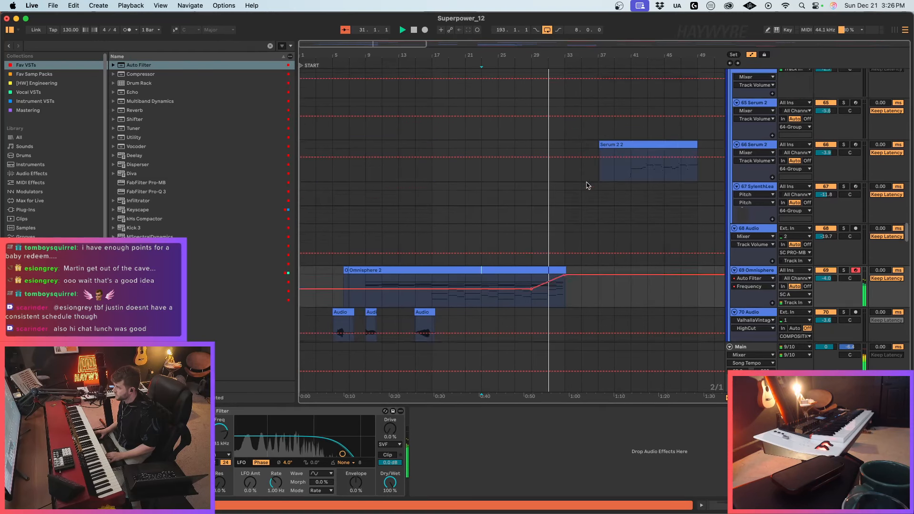
key("a")
scroll(591, 217, "up", 5)
scroll(595, 220, "up", 3)
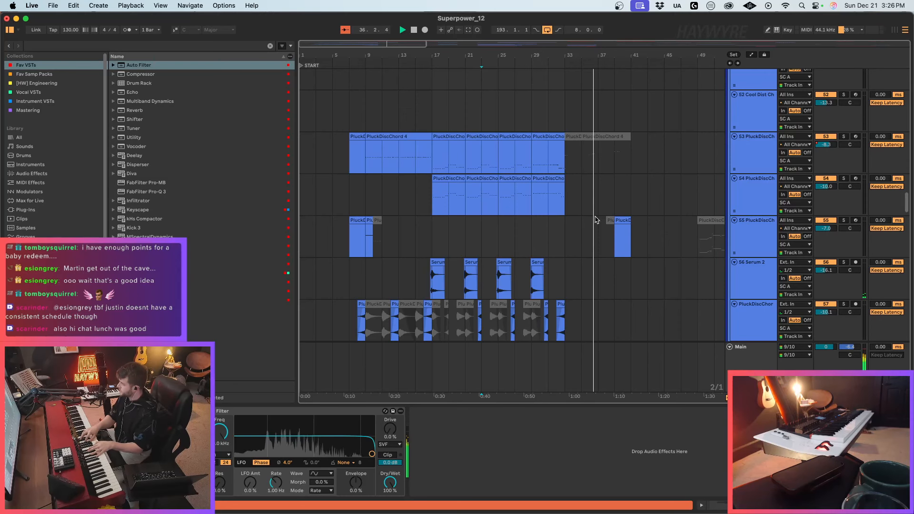
Step: Record a new Omnisphere choir take on track 69 from bar 33 to bar 41
key("space")
scroll(594, 220, "down", 10)
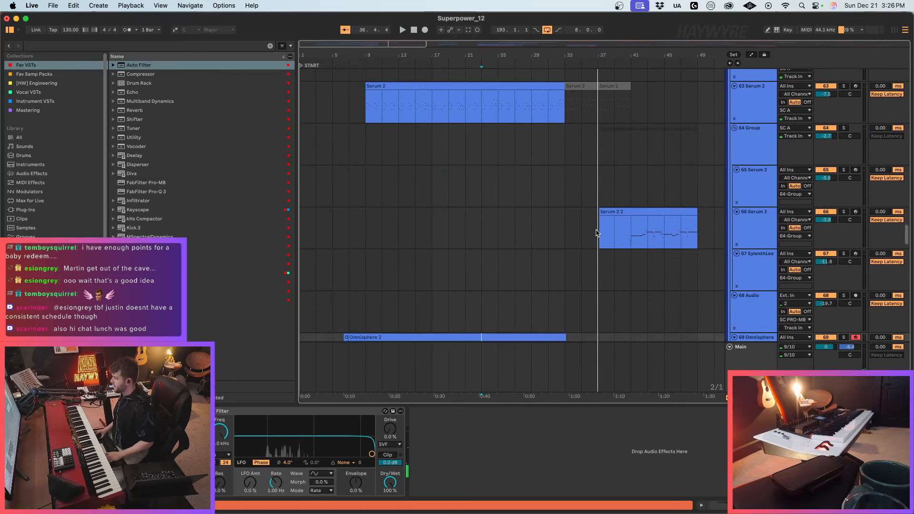
scroll(598, 233, "down", 2)
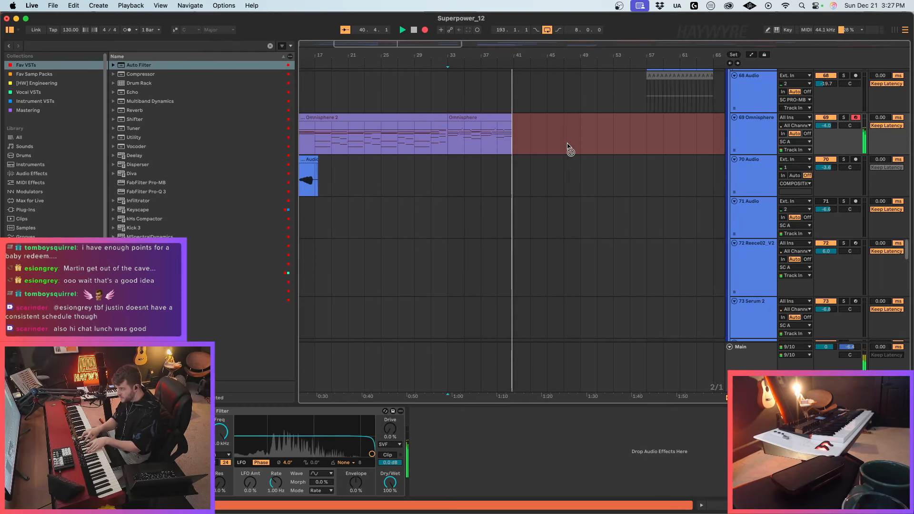
key("space")
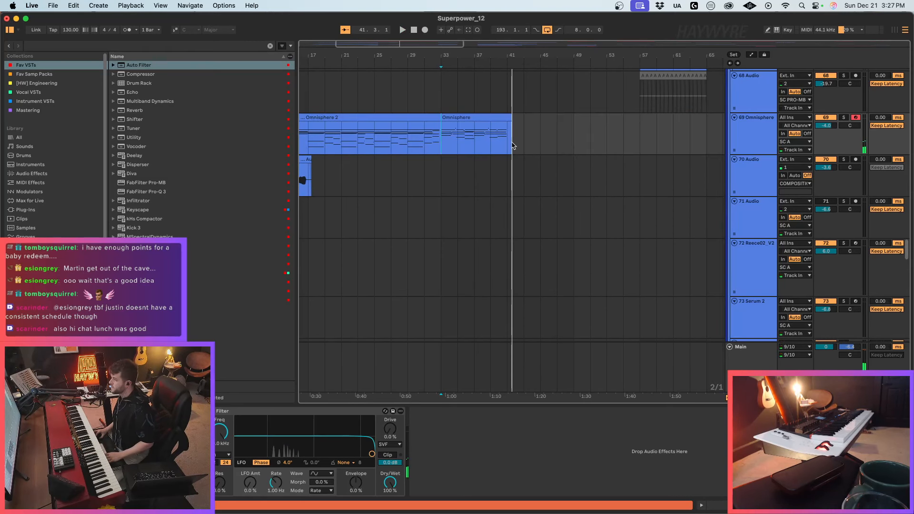
Step: Quantize all notes of the new Omnisphere clip at bar 33 on track 69 and play the result
double_click(462, 117)
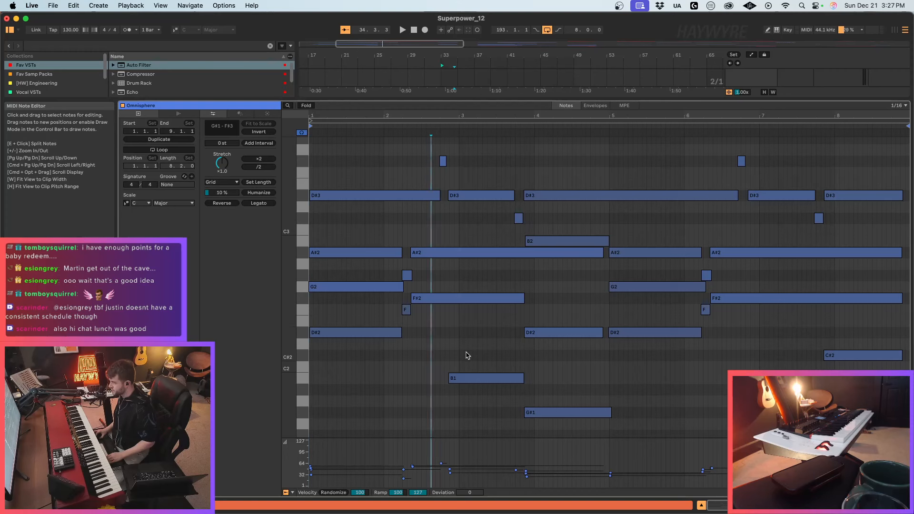
key("super+a")
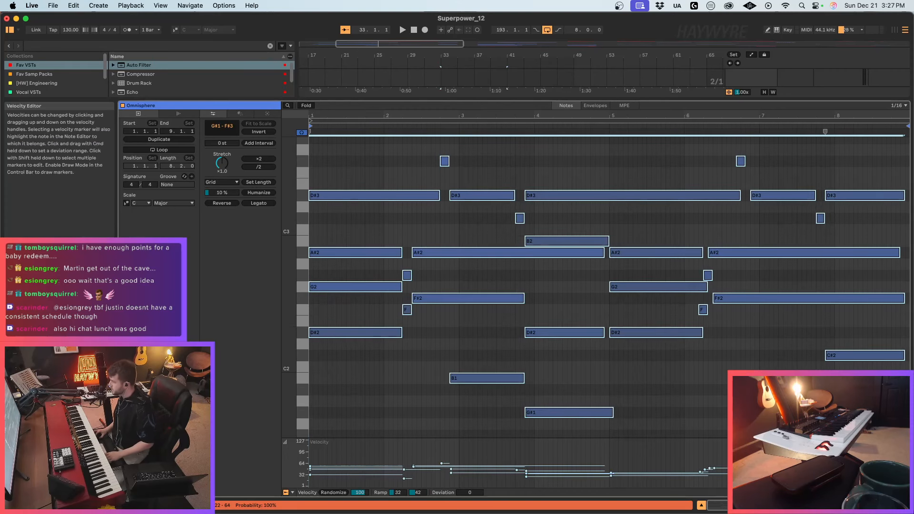
key("space")
key("shift+Tab")
scroll(471, 187, "down", 5)
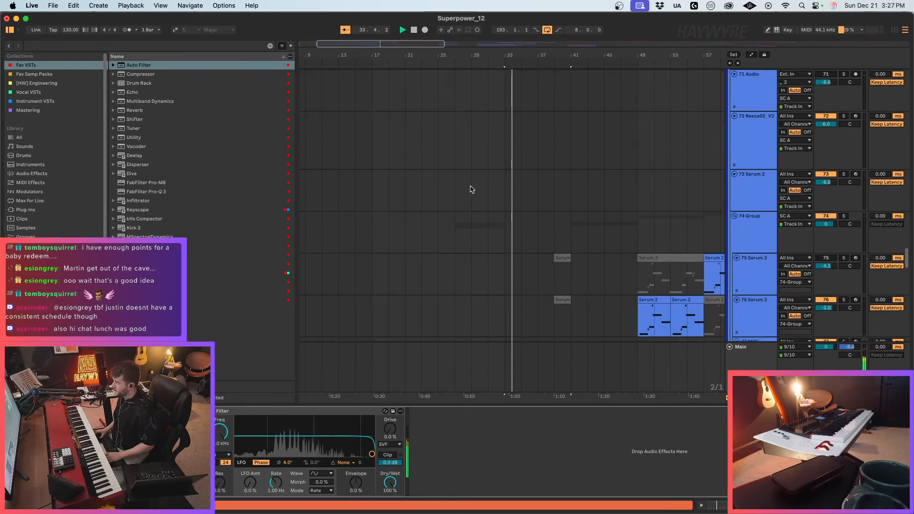
scroll(491, 195, "up", 6)
left_click(500, 168)
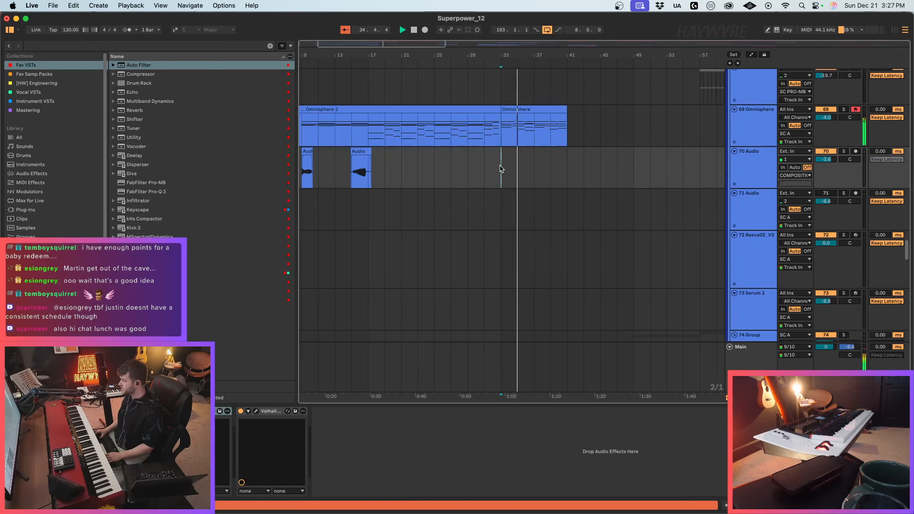
scroll(524, 167, "up", 5)
key("space")
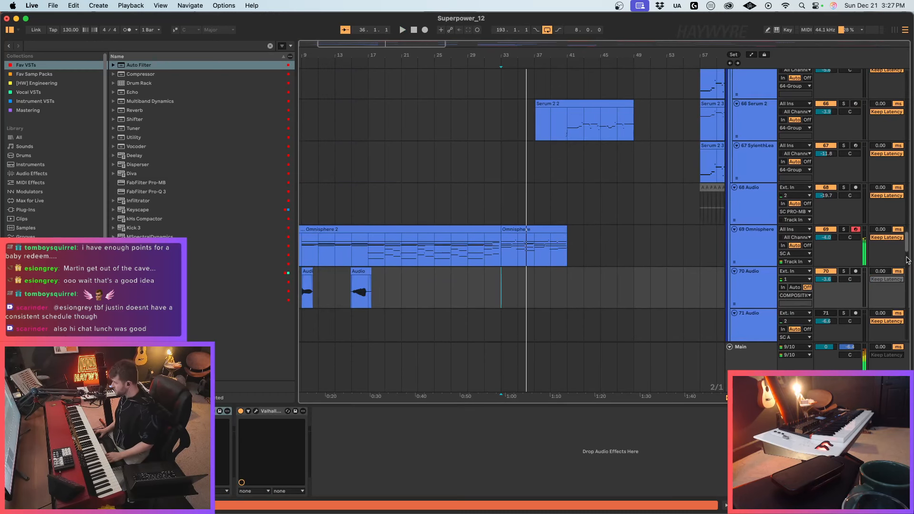
Step: Solo track 8 Audio briefly and inspect the settings of its Auto-Tune Pro
left_click_drag(906, 243, 901, 67)
scroll(589, 287, "down", 10)
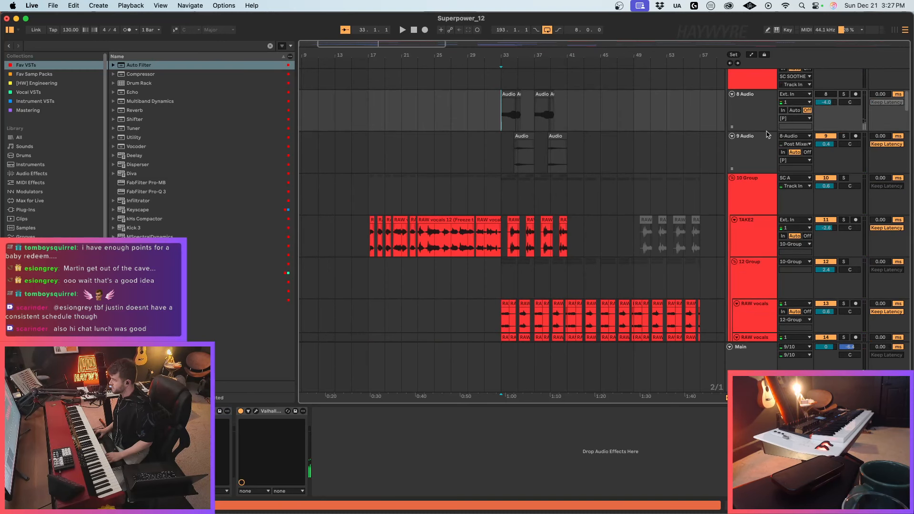
left_click(844, 94)
key("space")
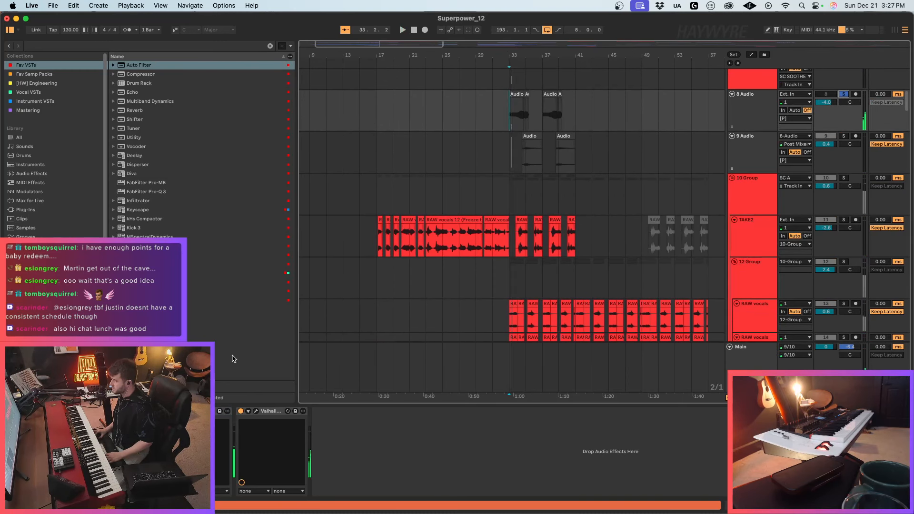
left_click(180, 411)
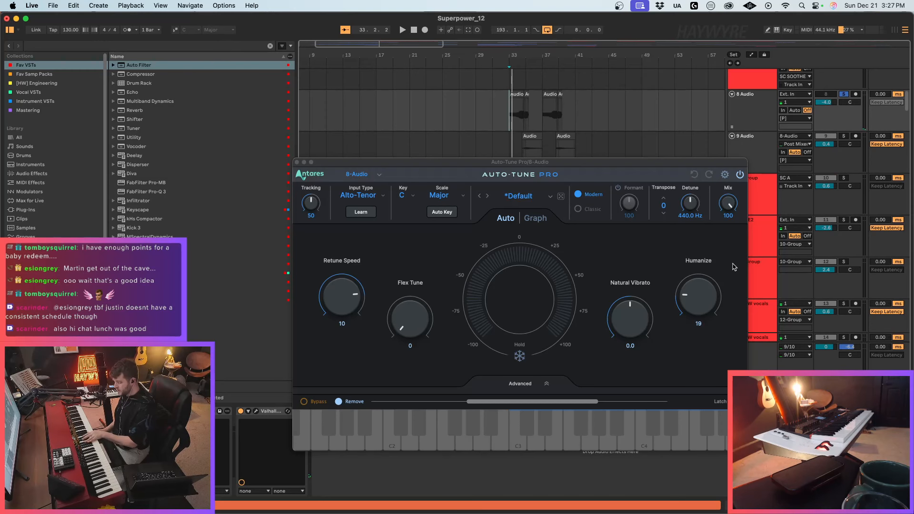
left_click(297, 162)
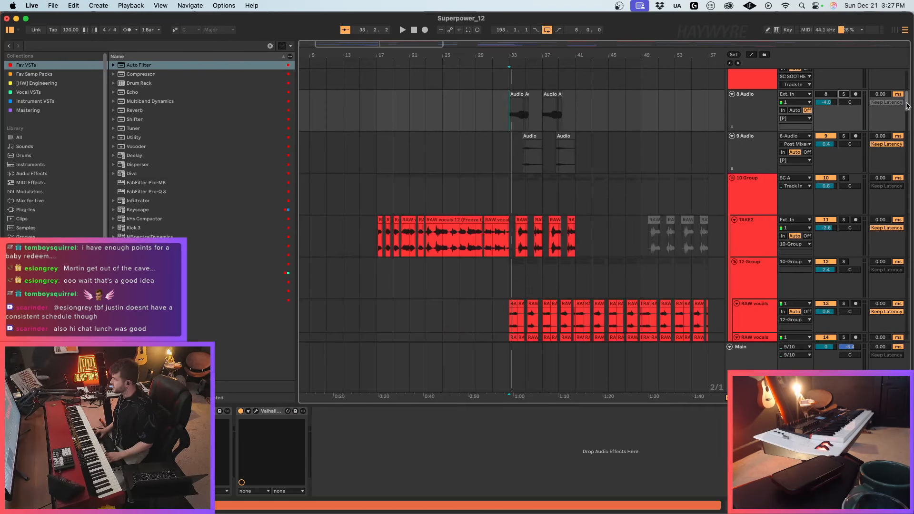
Step: Arm track 70 Audio for recording, solo it for a vocal test and set its monitoring to Auto
left_click_drag(906, 105, 911, 250)
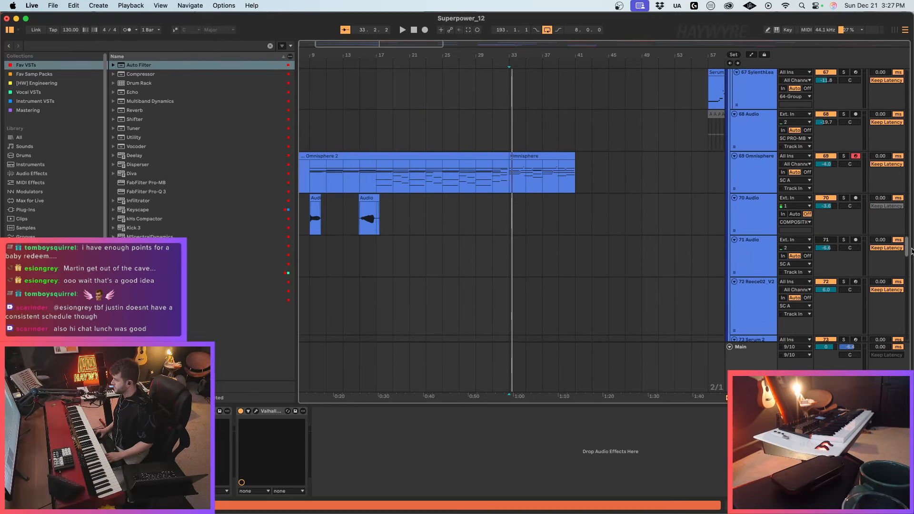
left_click(745, 183)
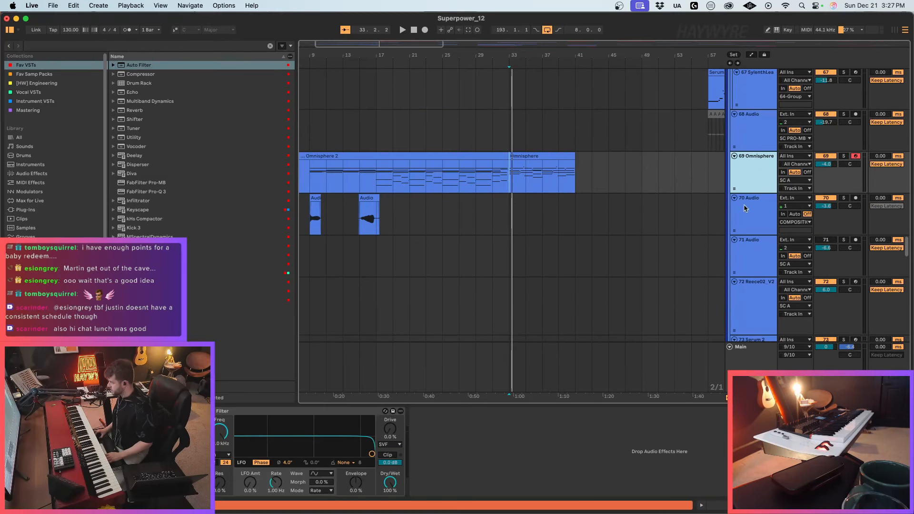
left_click(746, 208)
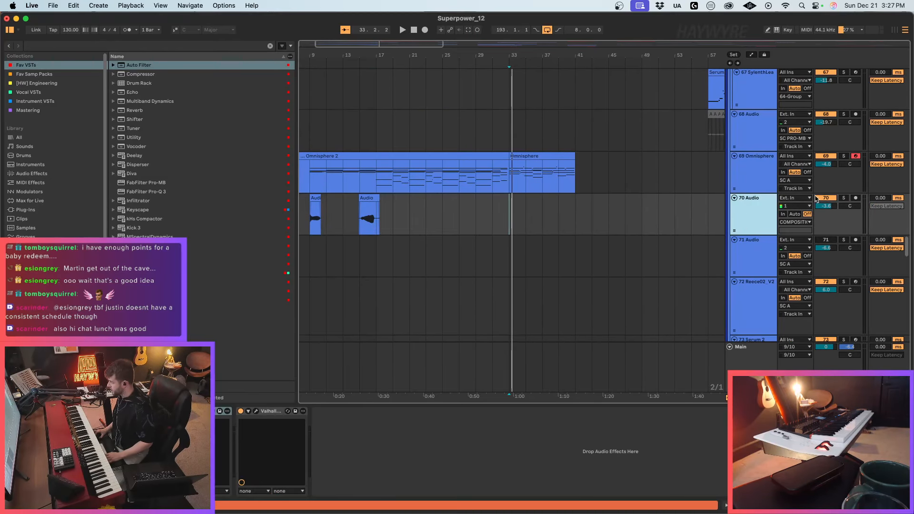
left_click(855, 198)
key("space")
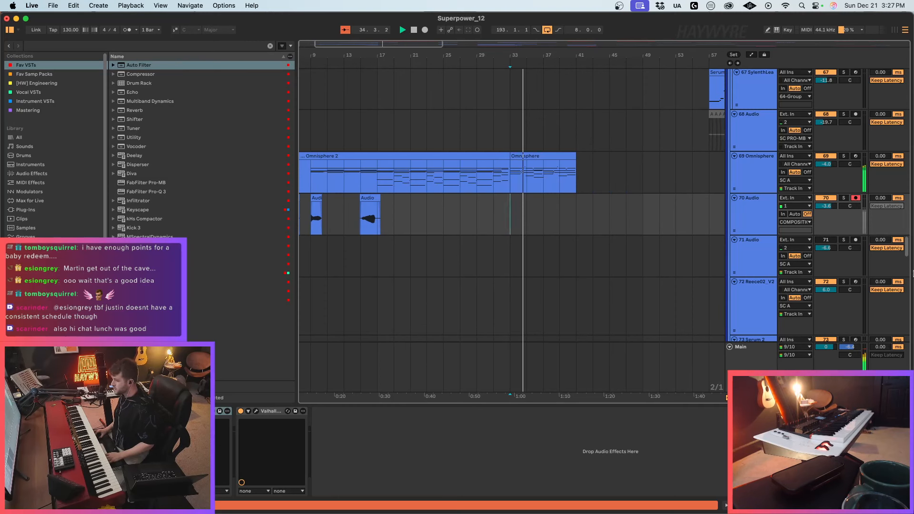
left_click(844, 198)
key("space")
left_click(799, 214)
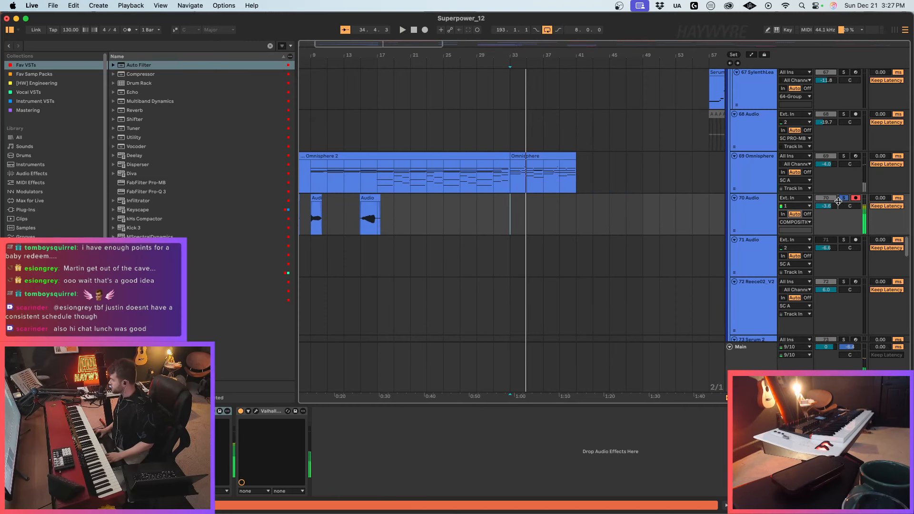
Step: Set the volume of track 70 Audio to -4.1 dB and play from bar 33 with its solo off
left_click_drag(502, 223, 578, 214)
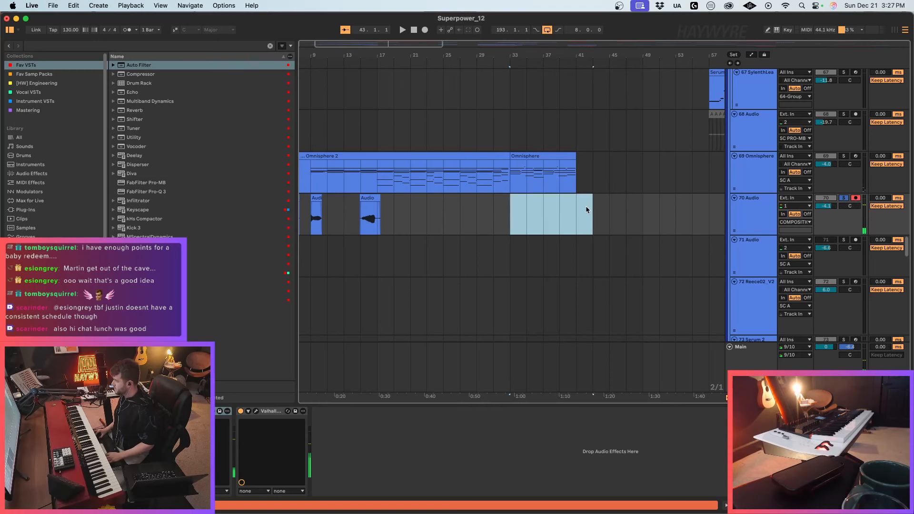
key("space")
left_click(844, 197)
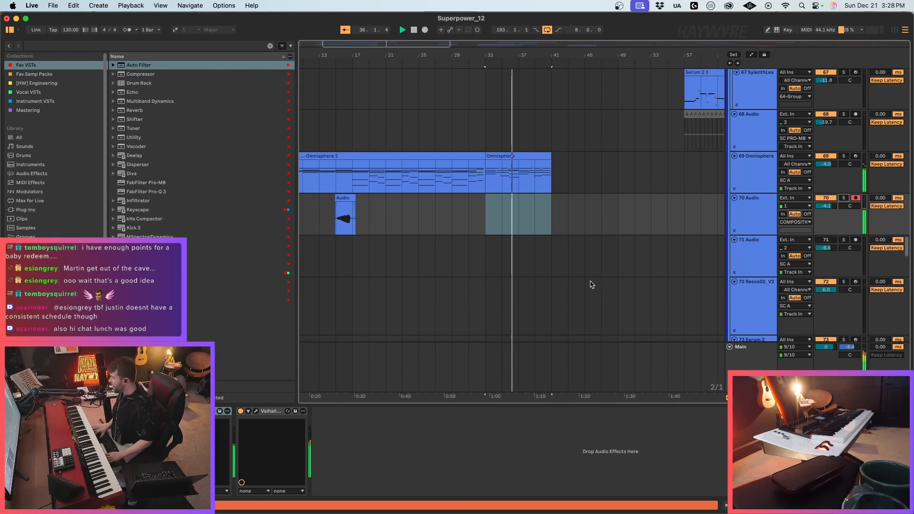
Step: Duplicate track 70 Audio and delete the copied clips from the new track 71
left_click(760, 215)
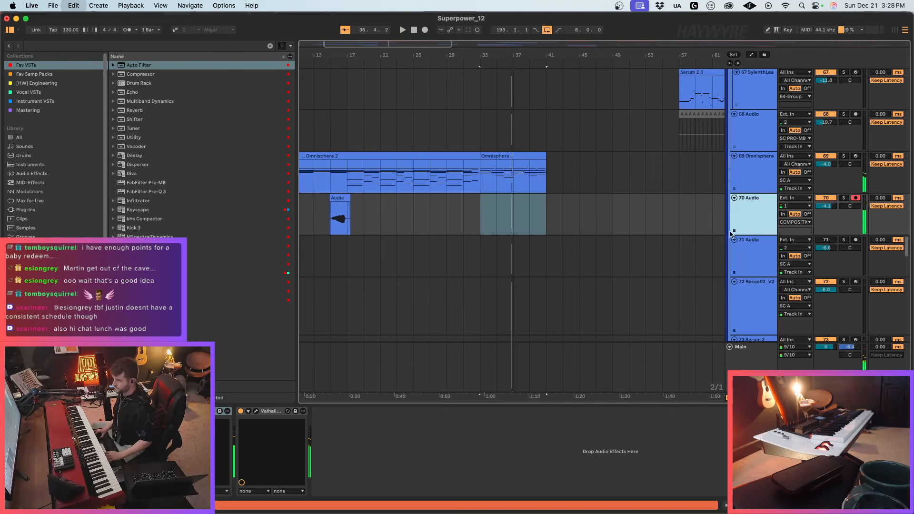
key("super+d")
left_click_drag(363, 55, 388, 33)
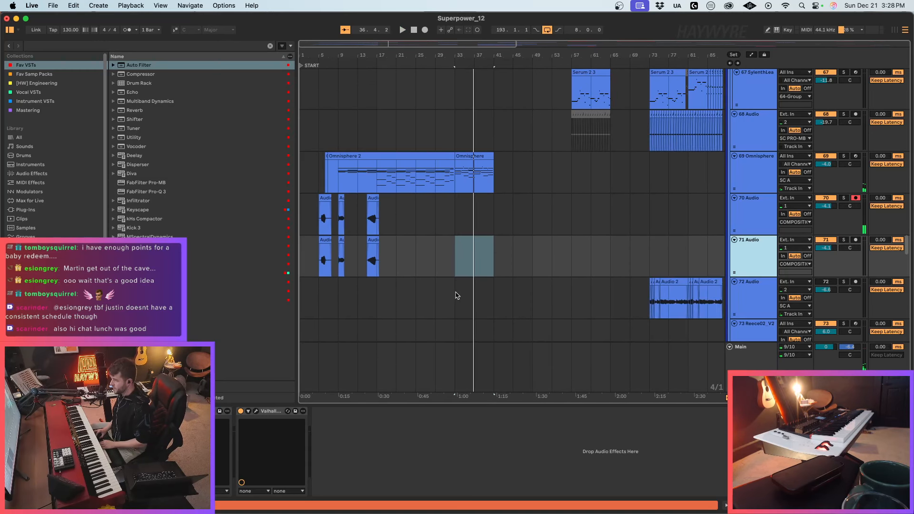
left_click_drag(455, 261, 274, 261)
key("Delete")
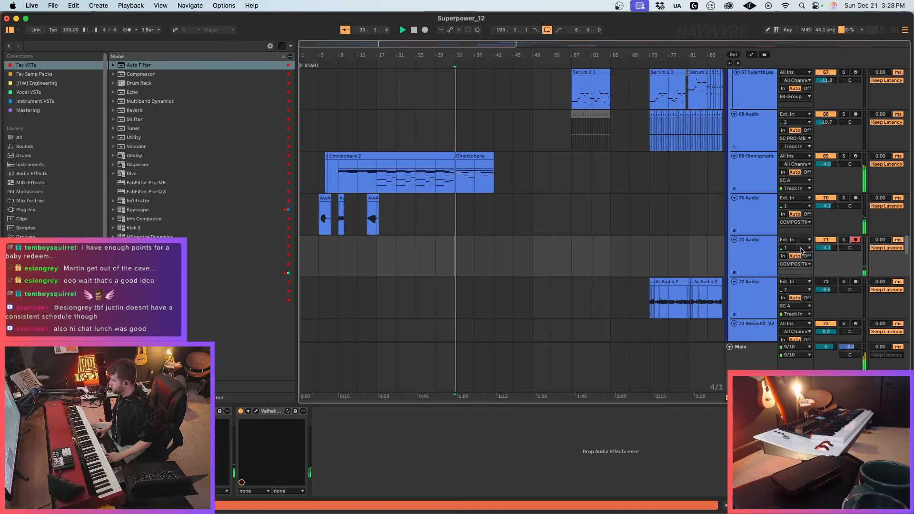
Step: Set track 71 Audio to -3.0 dB with the pan at 34L, and loop bars 33 to 41
key("space")
left_click_drag(849, 248, 828, 253)
left_click_drag(457, 262, 491, 253)
key("super+l")
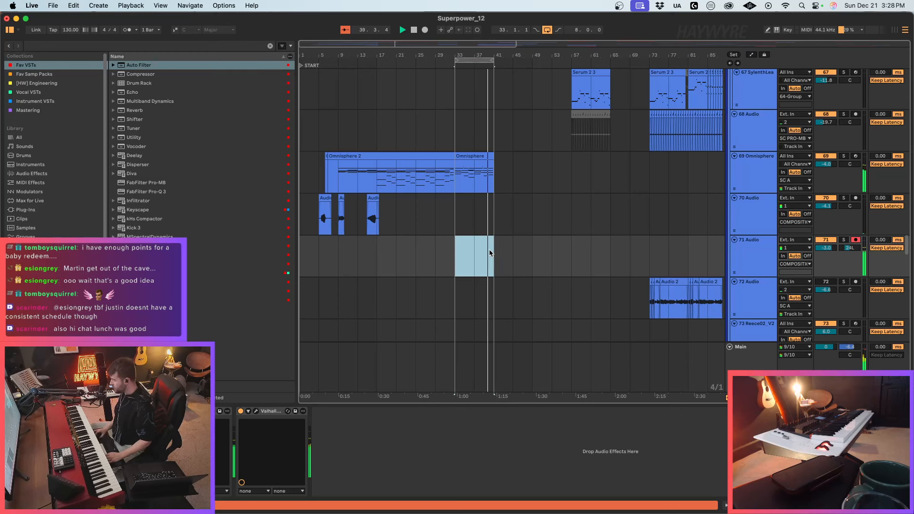
Step: Record an audio take on track 71 from bar 33 to bar 41
left_click(455, 260)
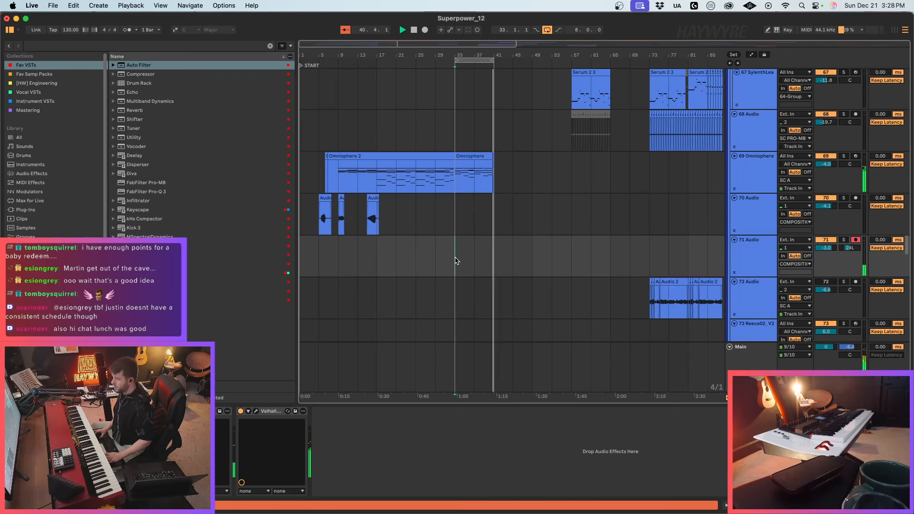
key("F9")
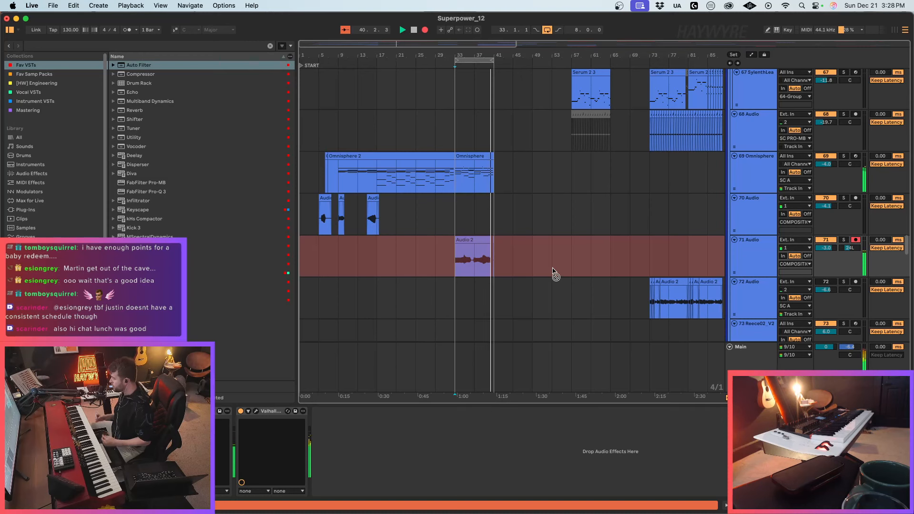
key("space")
Step: Duplicate track 71 Audio and delete the copied clip from the new track 72
left_click(746, 257)
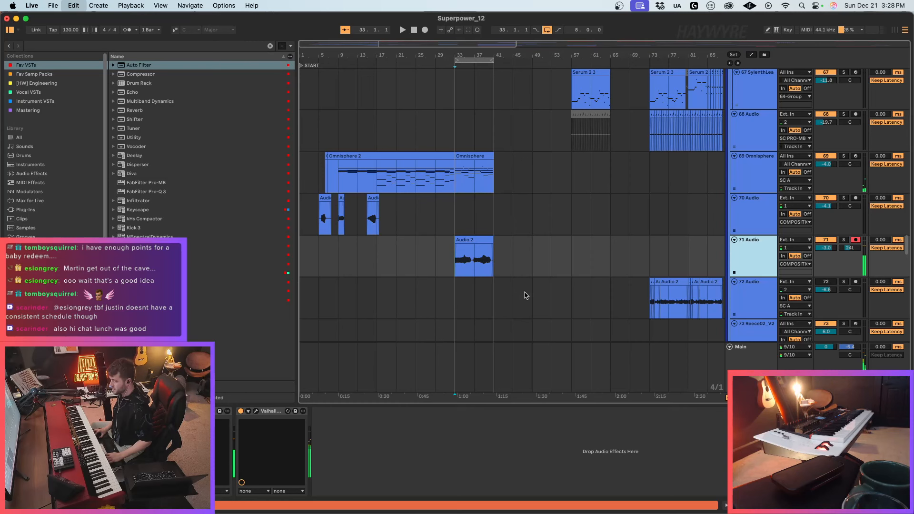
key("super+d")
left_click_drag(525, 293, 446, 296)
key("Delete")
Step: Pan the armed track 72 Audio to 32R and set its volume to -5.0 dB during playback
left_click_drag(845, 290, 845, 289)
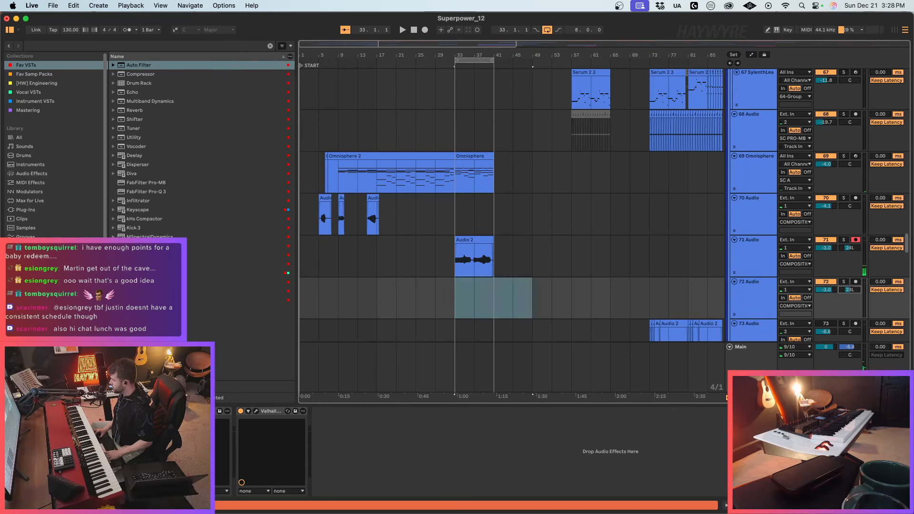
left_click(436, 291)
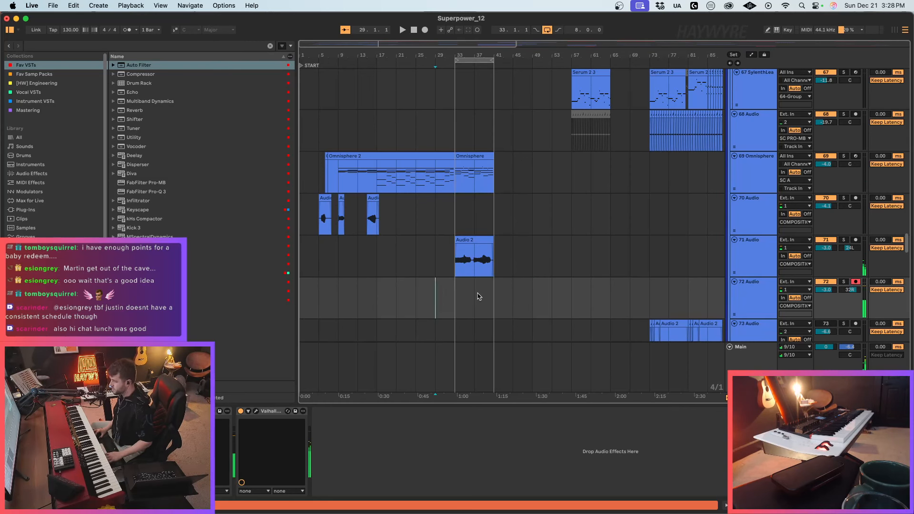
key("space")
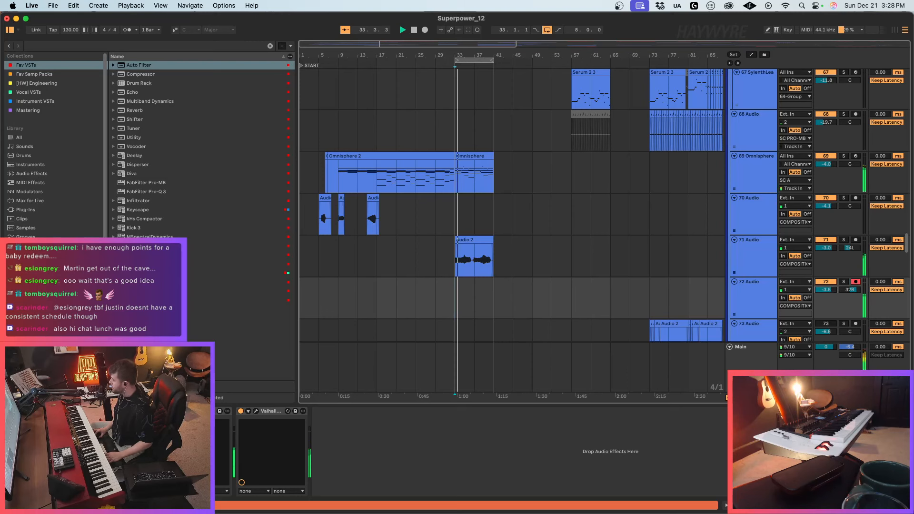
left_click_drag(832, 290, 833, 294)
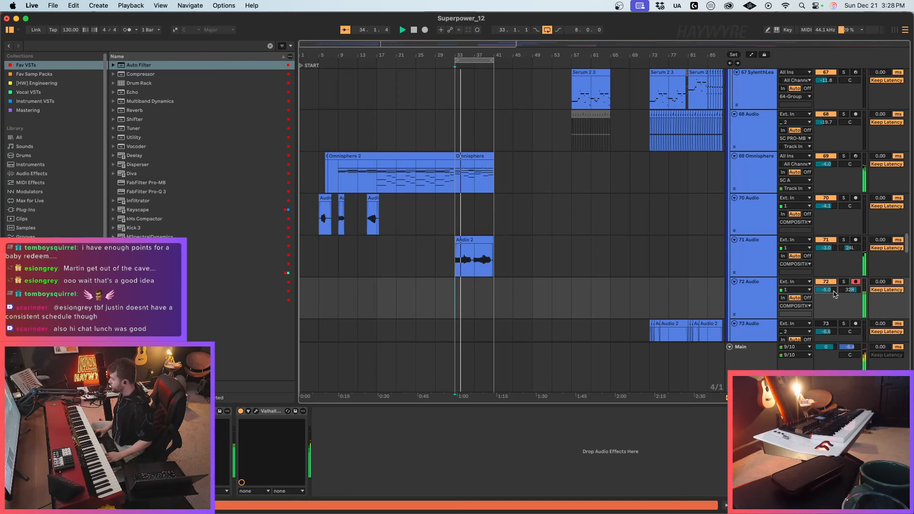
Step: Record a second audio take on track 72 from bar 33 to about bar 41
left_click(447, 292)
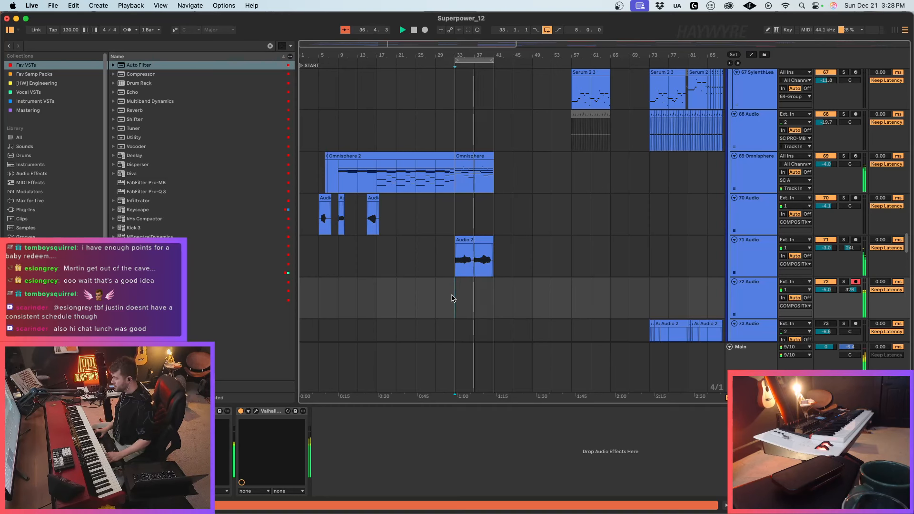
key("space")
key("F9")
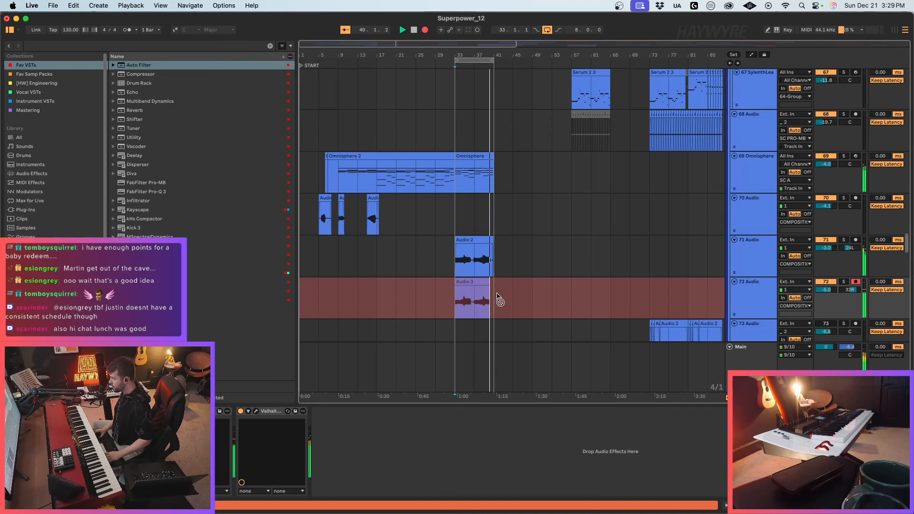
key("F9")
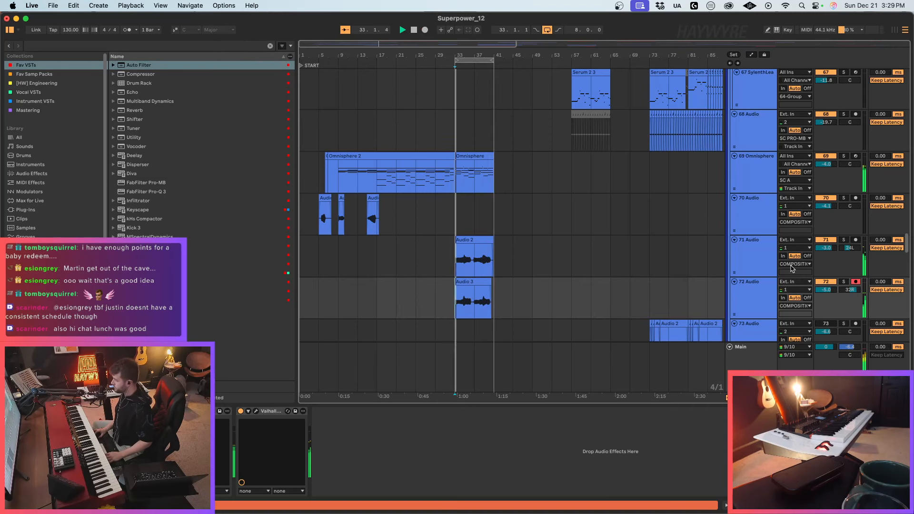
Step: Lower track 71 Audio's volume to -6.2 dB, reduce track 72 Audio's volume, and disarm track 72
left_click(762, 270)
left_click(760, 290)
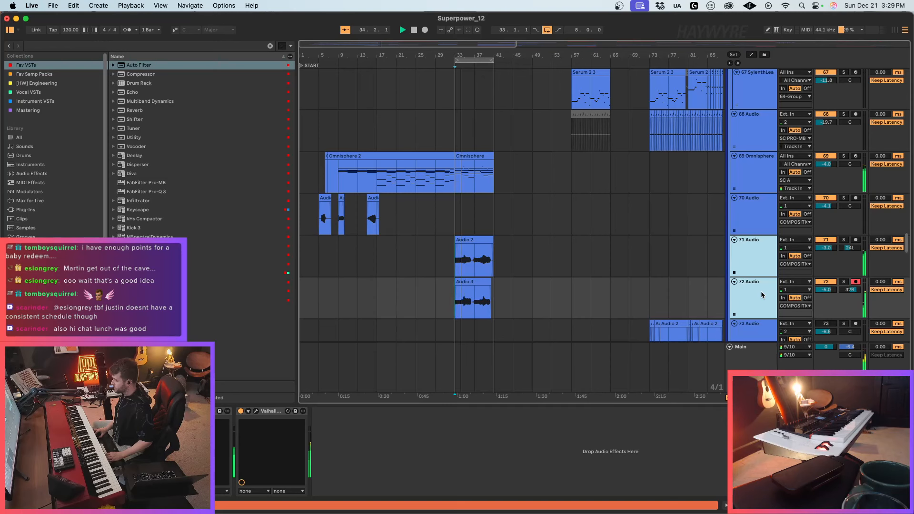
scroll(750, 301, "down", 3)
left_click(759, 209)
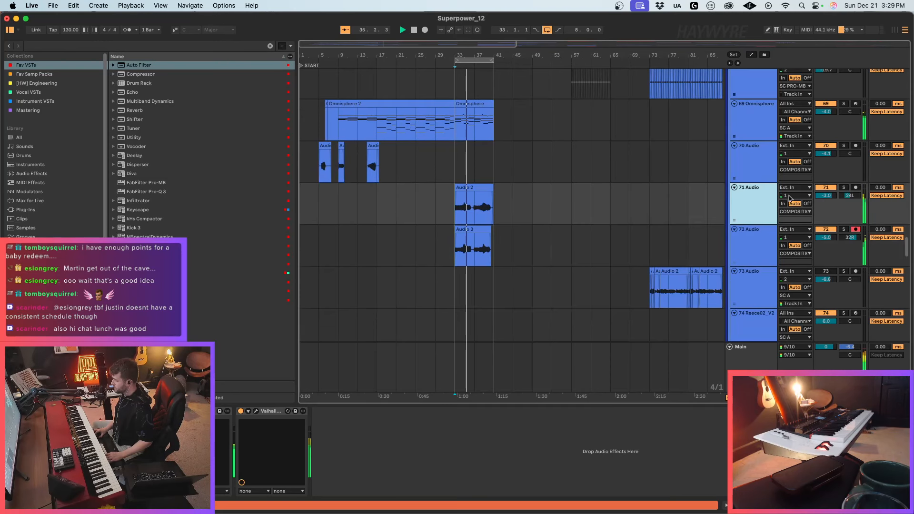
left_click_drag(826, 196, 826, 206)
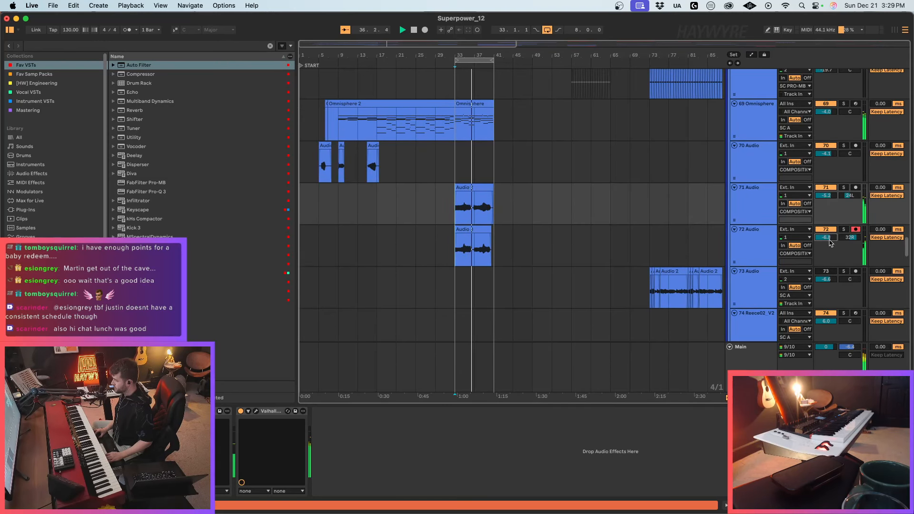
left_click_drag(826, 237, 825, 253)
left_click_drag(831, 196, 830, 201)
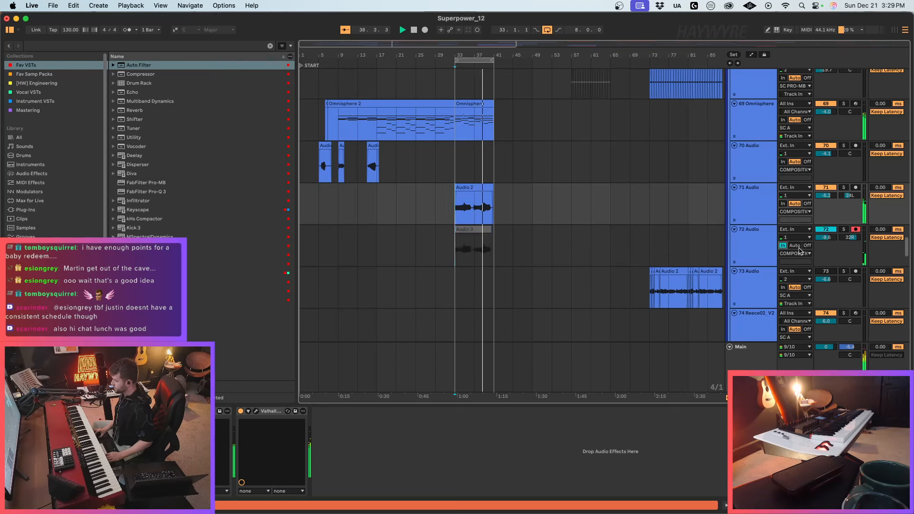
left_click(856, 230)
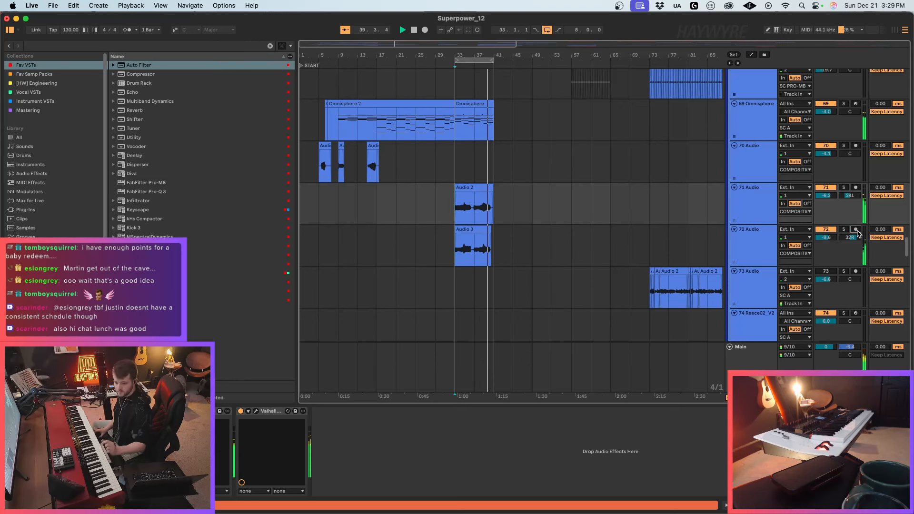
Step: Duplicate the bar 33 to 41 section of tracks 69 through 72 so it repeats over bars 41 to 49
scroll(551, 245, "up", 3)
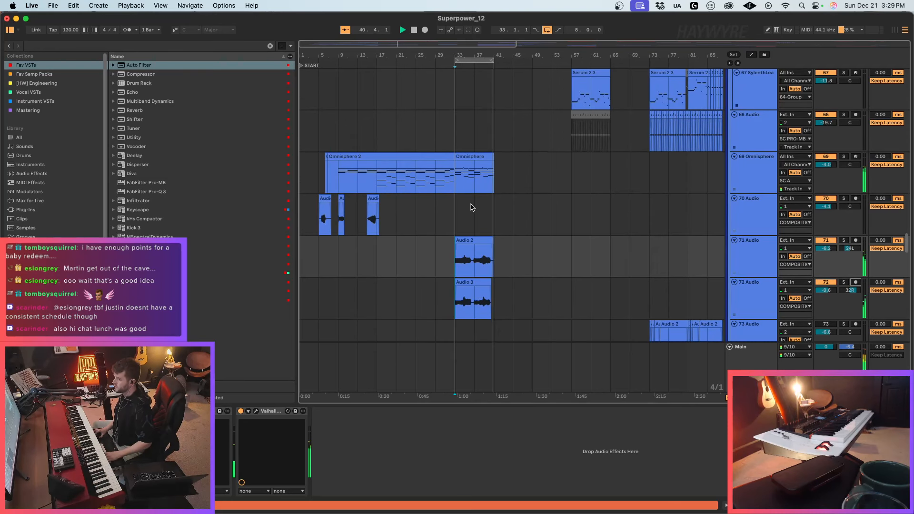
left_click_drag(456, 189, 495, 306)
key("super+d")
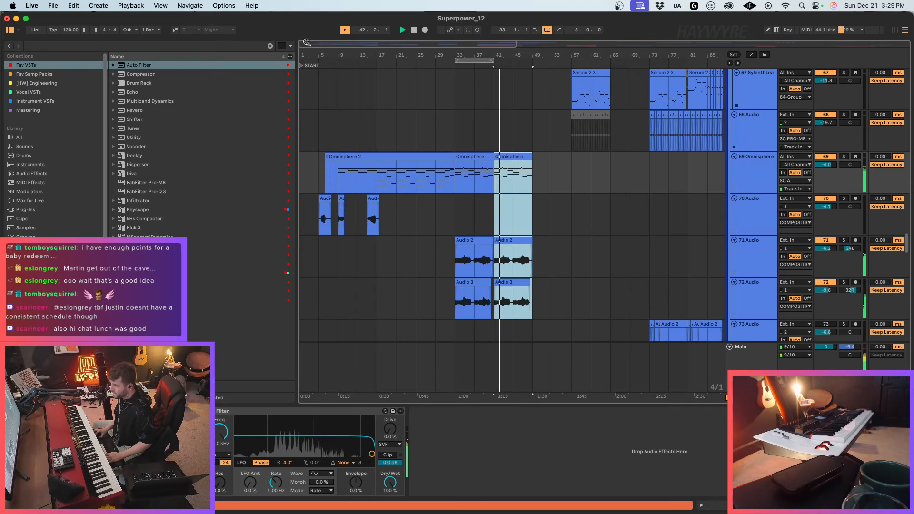
Step: Set the loop range to bars 41 to 49 using the Serum 2 clip section on track 66
left_click_drag(307, 42, 307, 33)
scroll(476, 181, "up", 7)
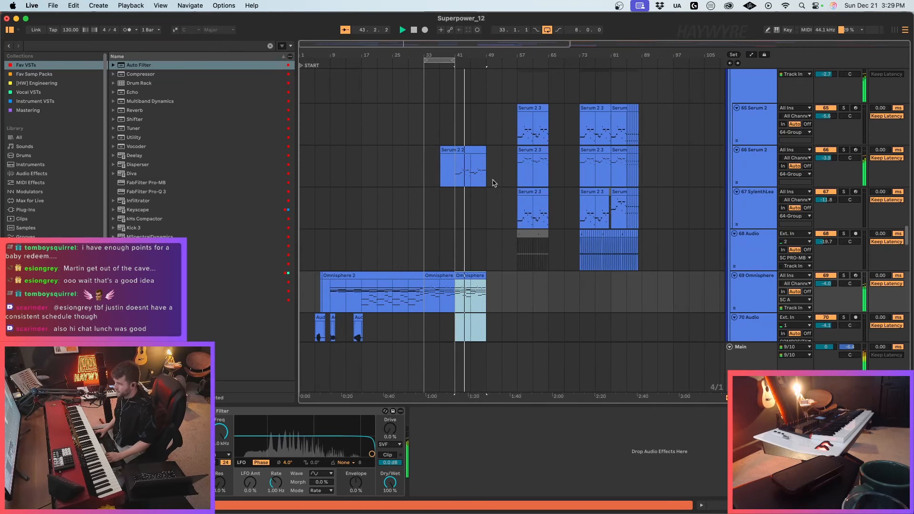
scroll(468, 210, "down", 4)
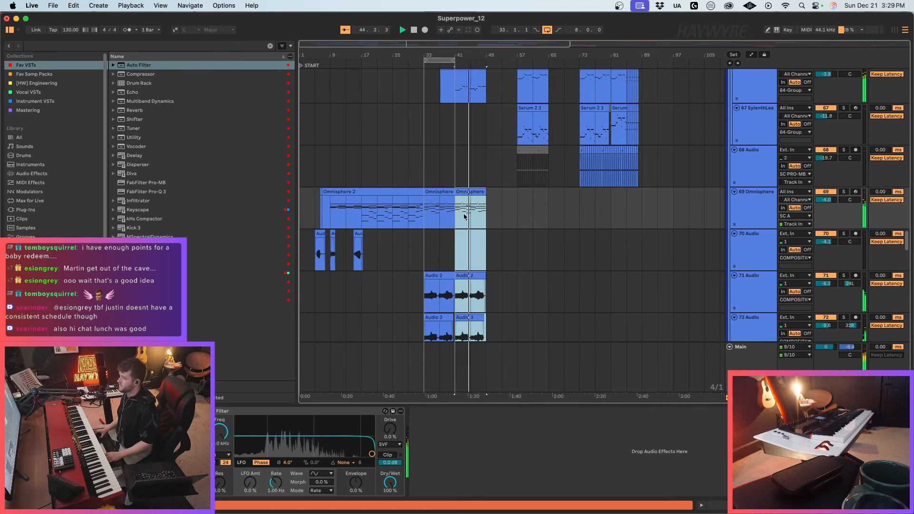
left_click(465, 217)
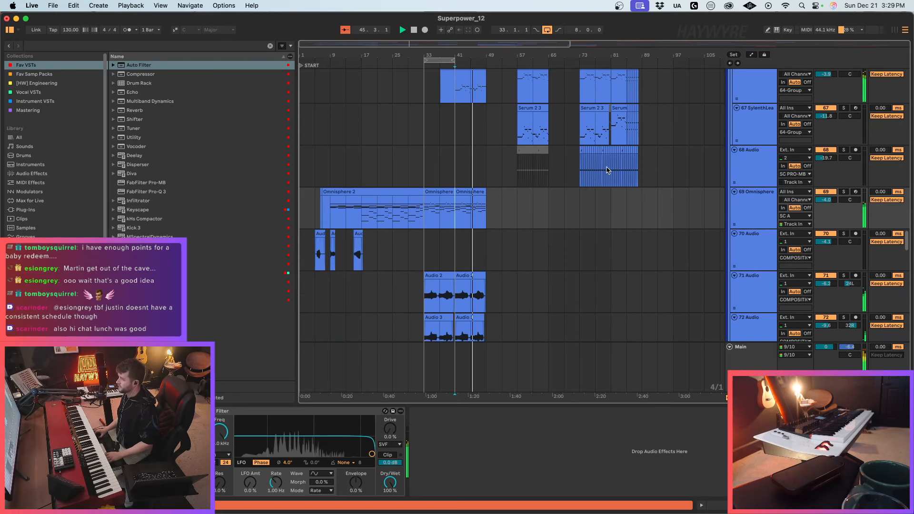
left_click_drag(455, 86, 486, 97)
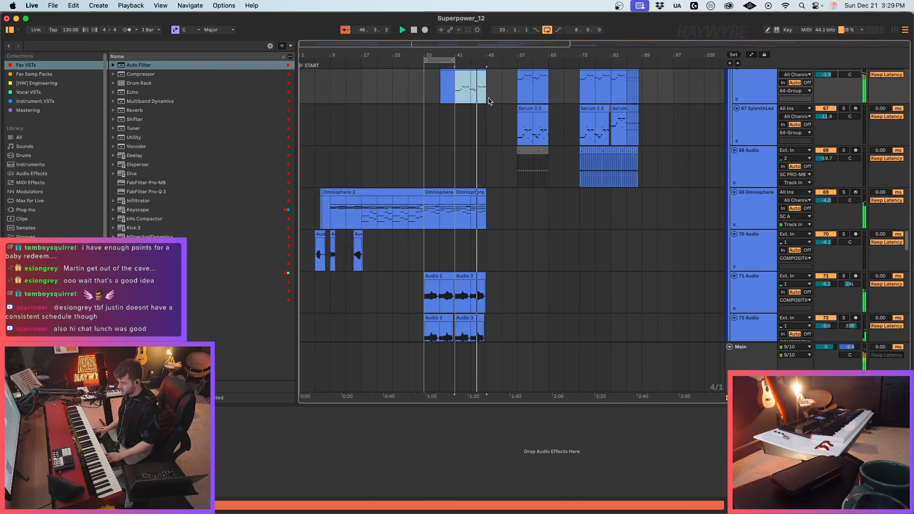
key("super+l")
scroll(489, 101, "up", 1)
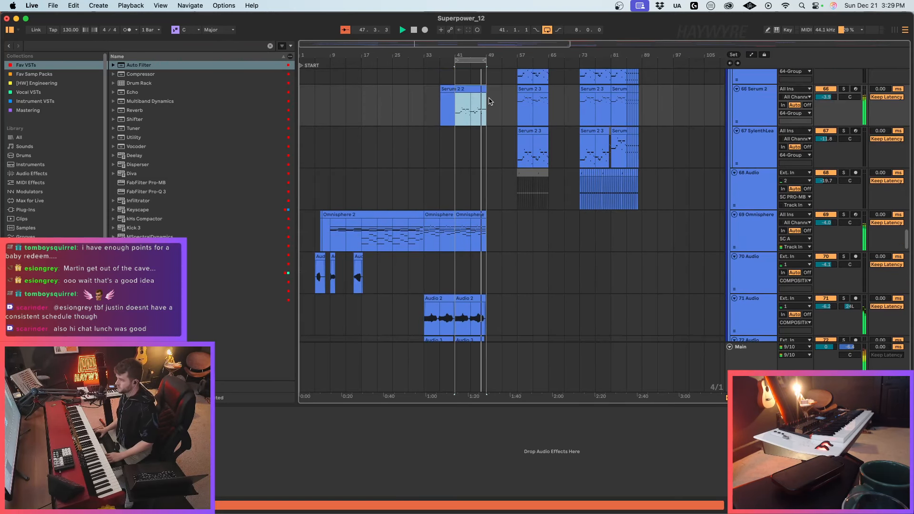
Step: Add ValhallaVintageVerb to track 66 Serum 2 with 29.4% mix, 5.08 s decay, 7300 Hz high cut and 590 Hz low cut
left_click(468, 90)
left_click_drag(147, 291, 220, 438)
left_click_drag(323, 238, 304, 279)
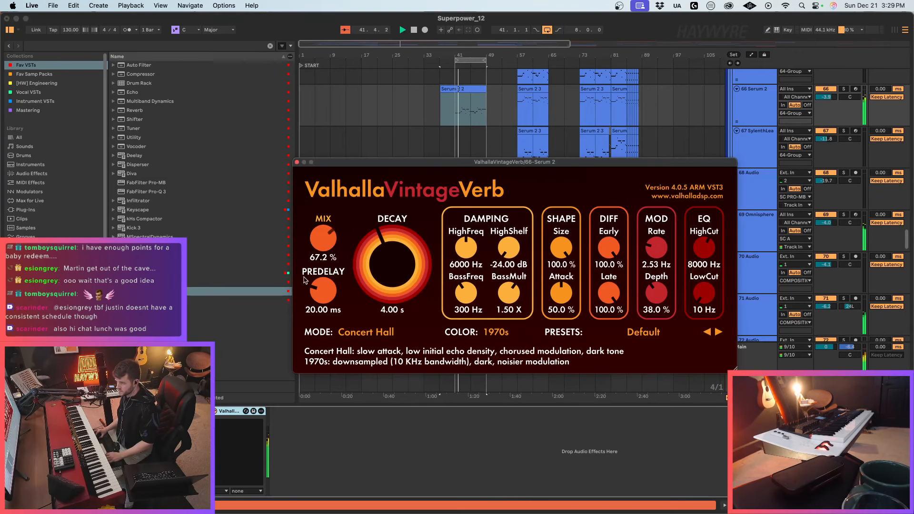
left_click_drag(387, 256, 389, 252)
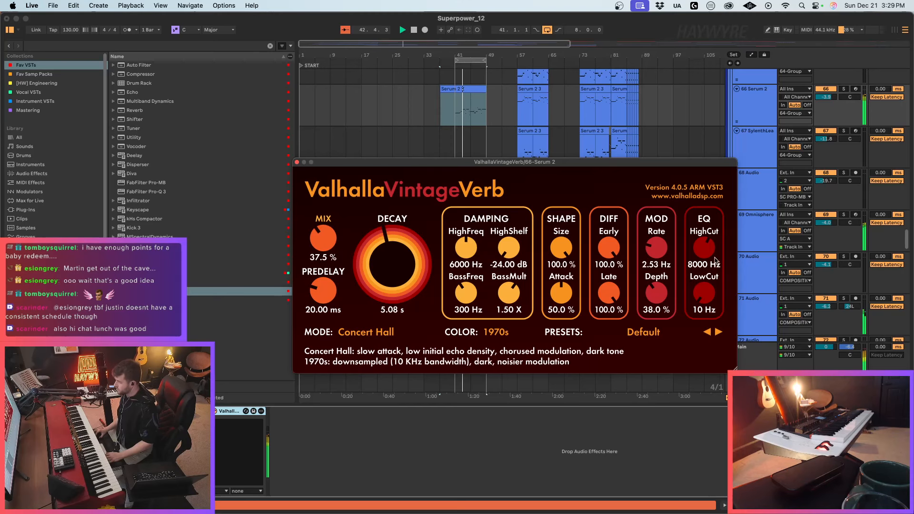
left_click_drag(708, 251, 708, 253)
left_click_drag(707, 288, 708, 240)
left_click_drag(708, 242, 707, 247)
left_click_drag(323, 239, 320, 248)
Step: Try the OTT preset on track 66, replace it with a default Multiband Dynamics at 45% amount, and close the reverb window
left_click(116, 102)
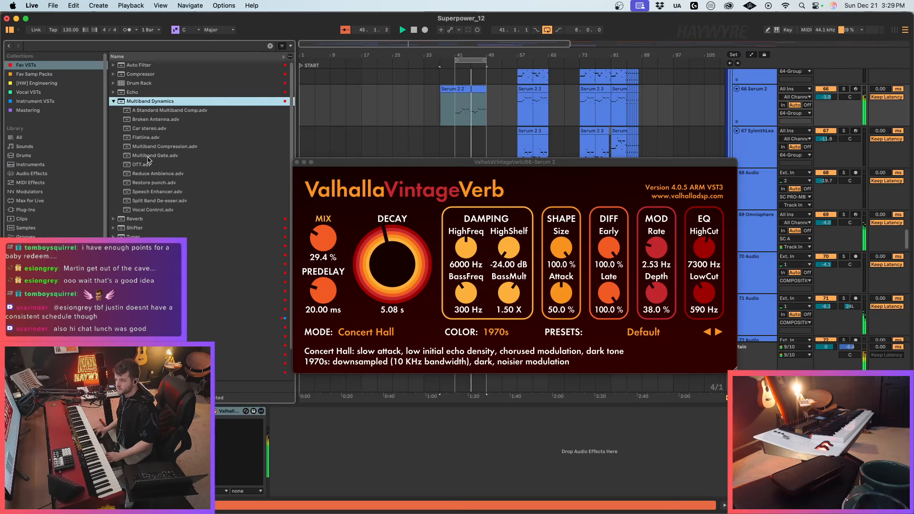
left_click_drag(147, 164, 340, 424)
left_click_drag(374, 452, 386, 466)
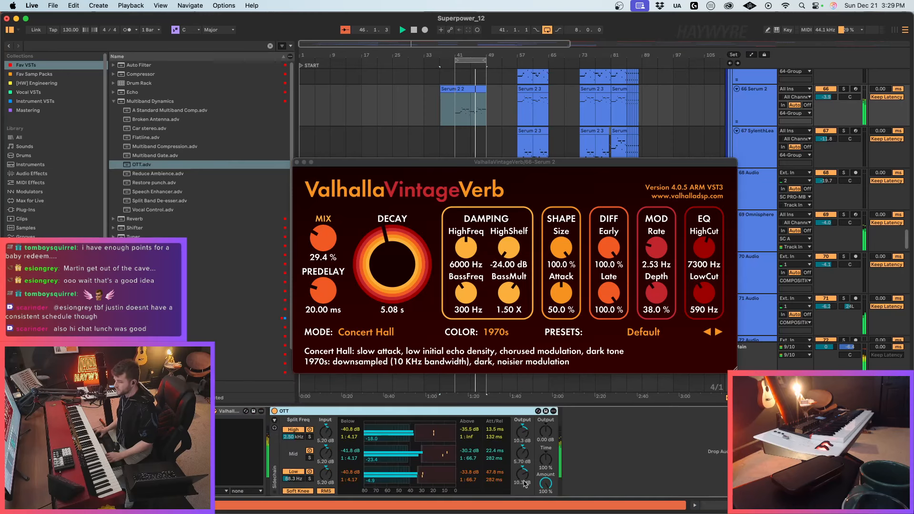
left_click_drag(127, 101, 633, 445)
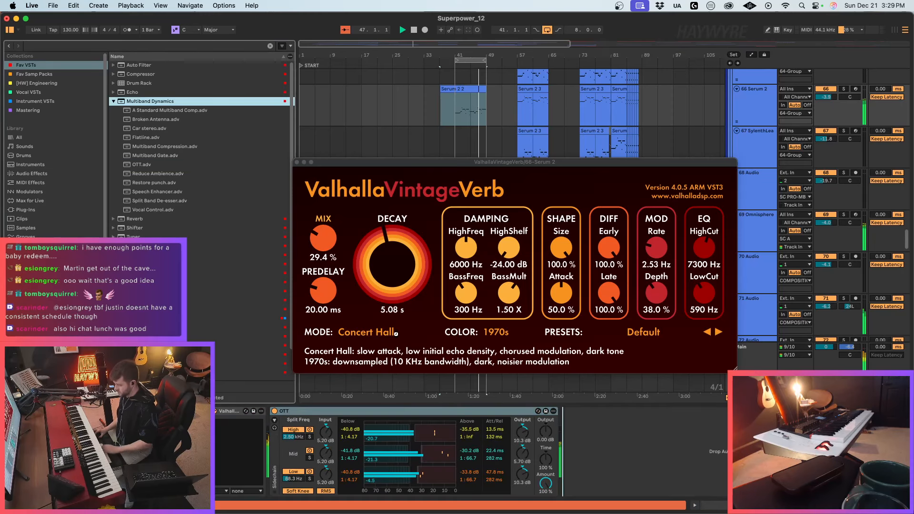
left_click(388, 413)
key("Delete")
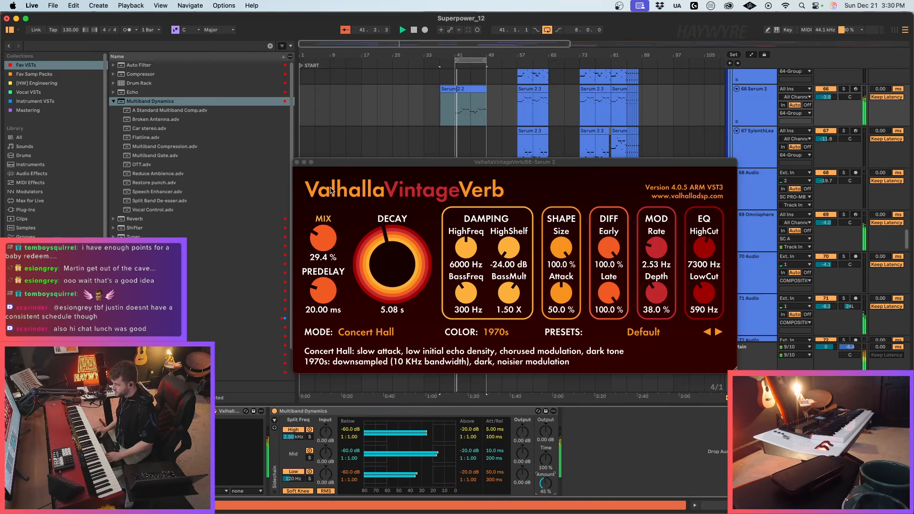
left_click(297, 163)
Step: Collapse all tracks and insert 8 bars of empty time at bar 49 of the arrangement
scroll(379, 200, "up", 3)
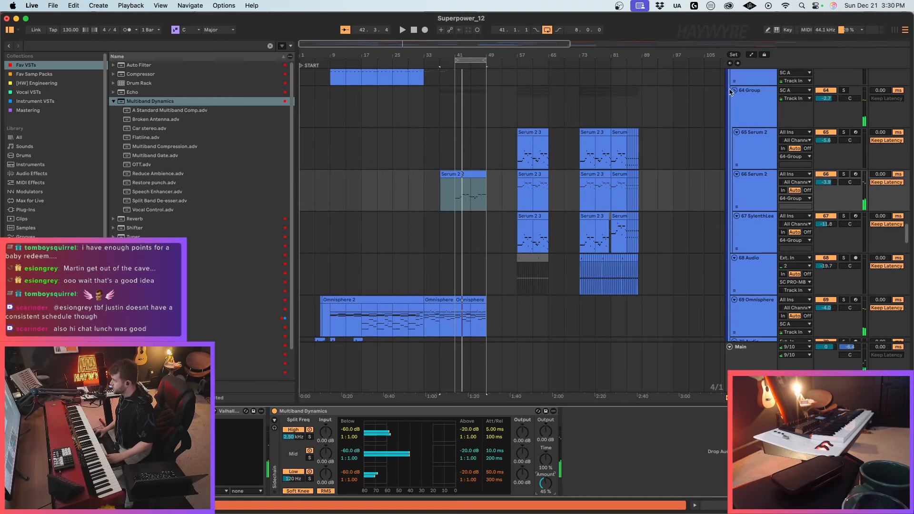
left_click(733, 91, "alt")
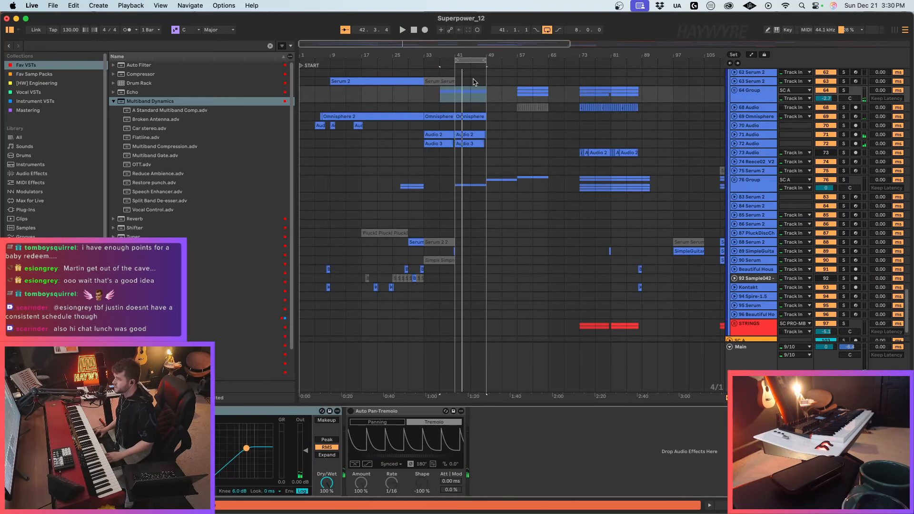
left_click(486, 331)
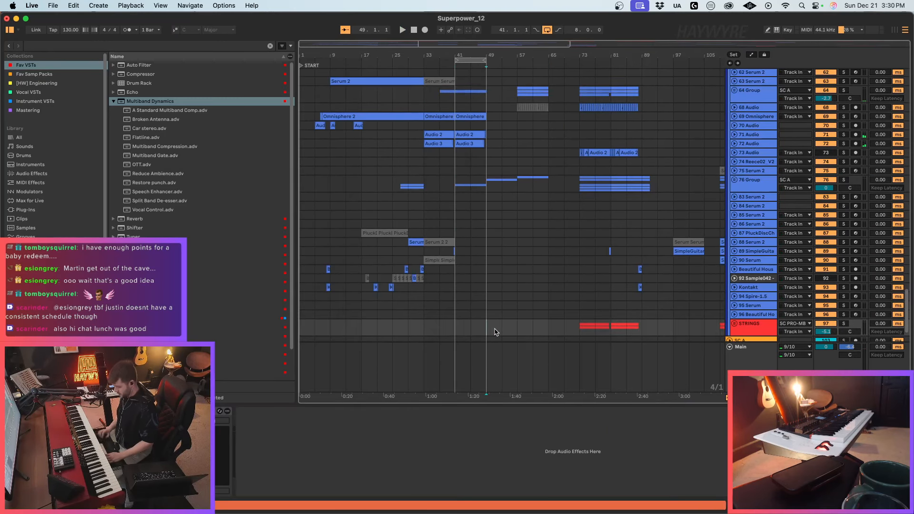
key("super+i")
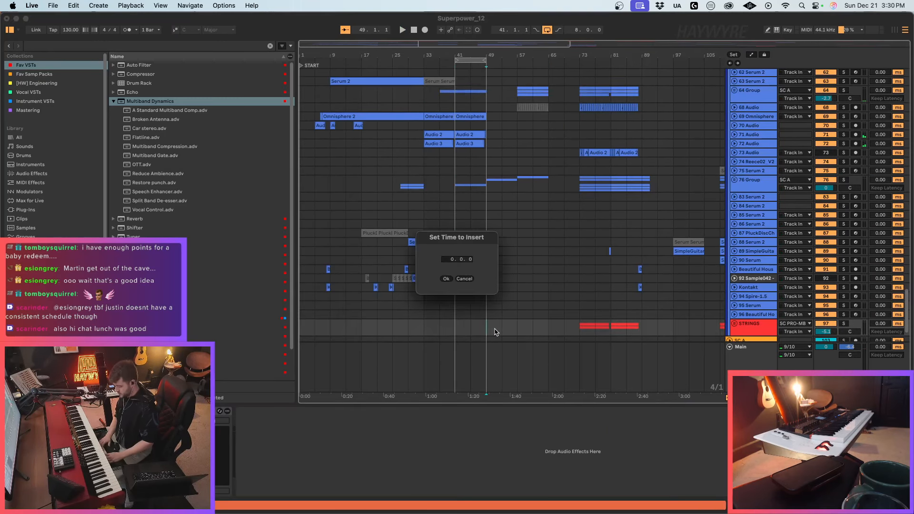
left_click(446, 278)
Step: Duplicate bars 41 to 49 across the tracks into bars 49 to 57 and play back from bar 41
left_click_drag(453, 77, 487, 312)
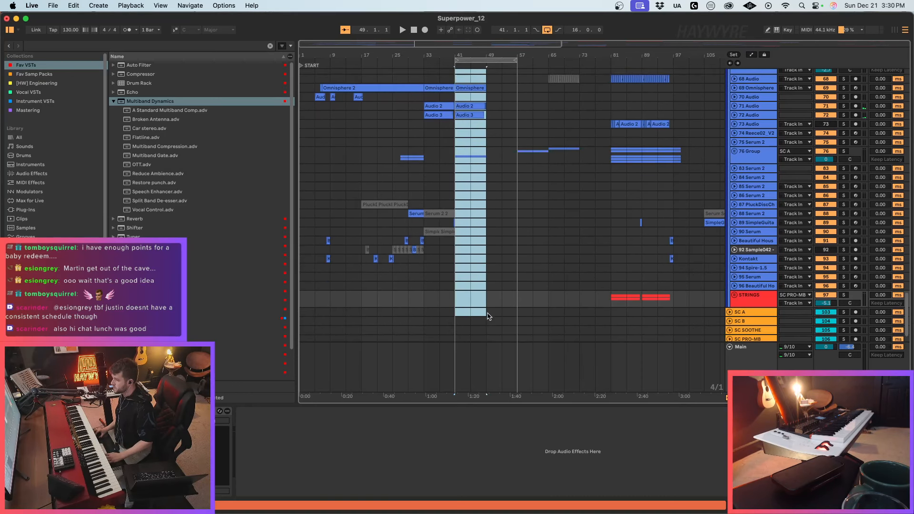
key("super+d")
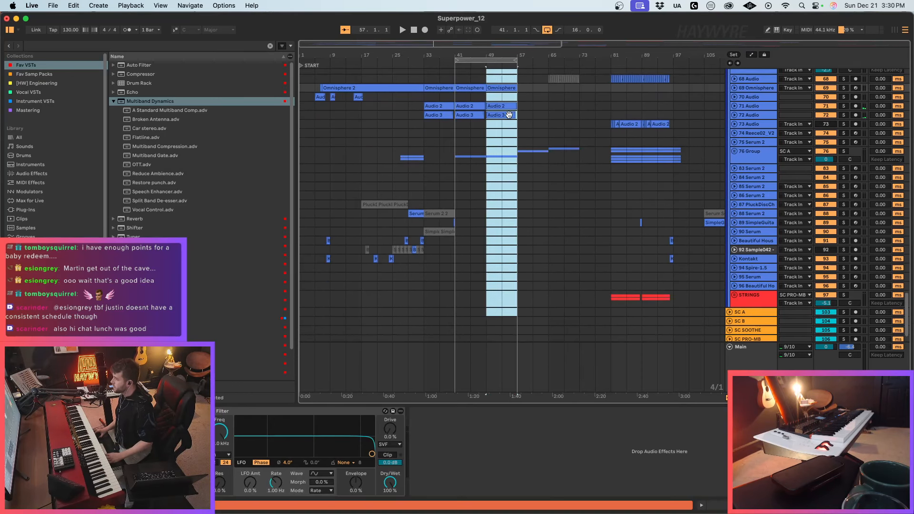
left_click(456, 97)
key("space")
Step: Transpose all notes of track 66's Serum 2 clip at bars 49 to 57 up one octave
scroll(668, 202, "up", 5)
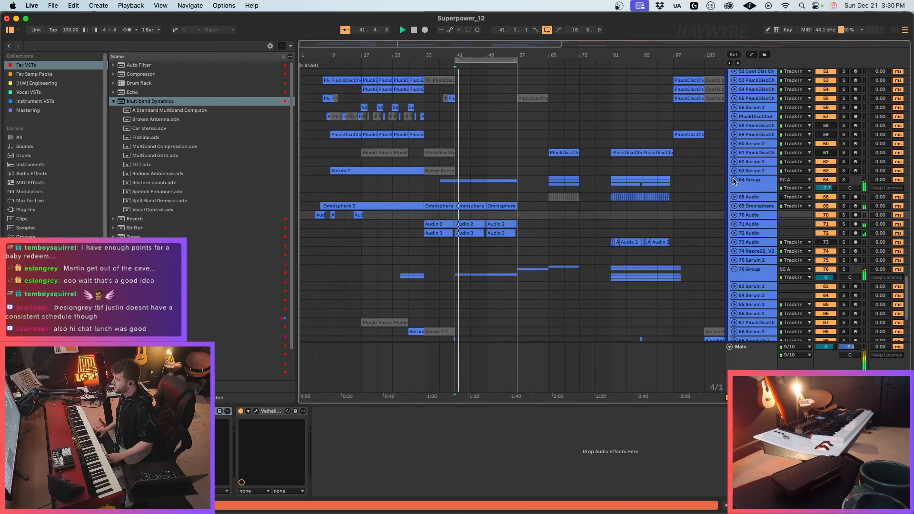
left_click(734, 179)
scroll(471, 243, "down", 5)
left_click(496, 165)
double_click(496, 165)
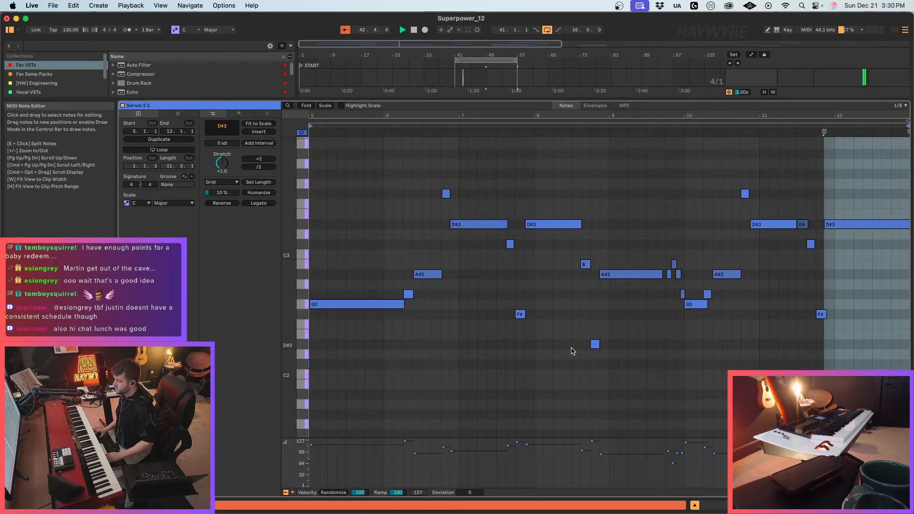
key("super+a")
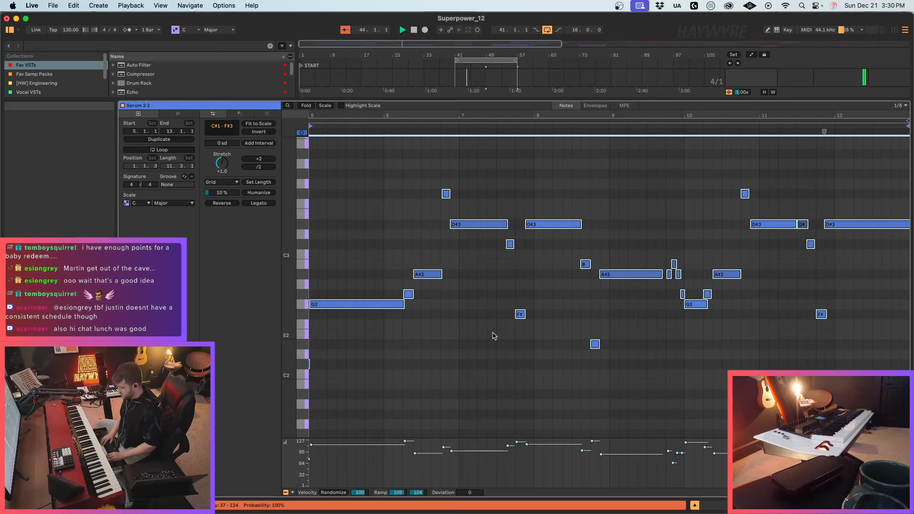
key("shift+Up")
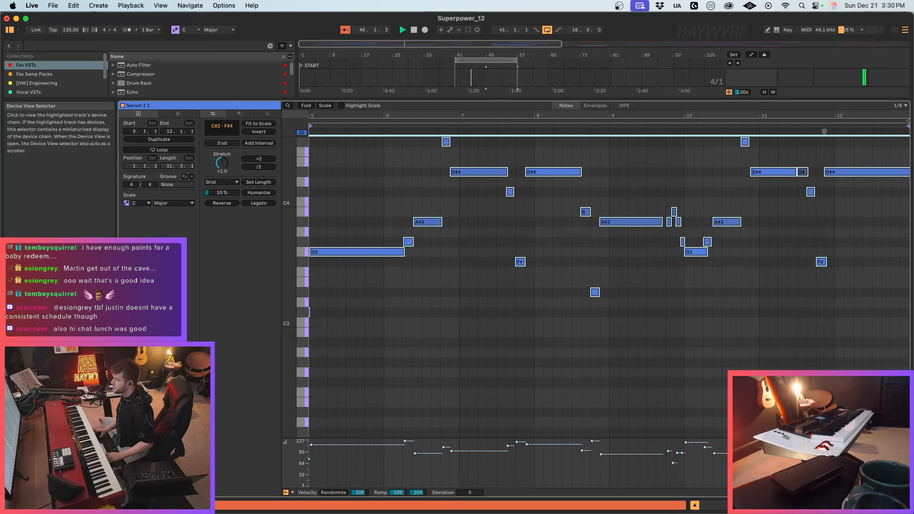
key("shift+Tab")
Step: Place the insert marker at bar 49 and arm track 65 Serum 2 for playing along
scroll(530, 183, "up", 2)
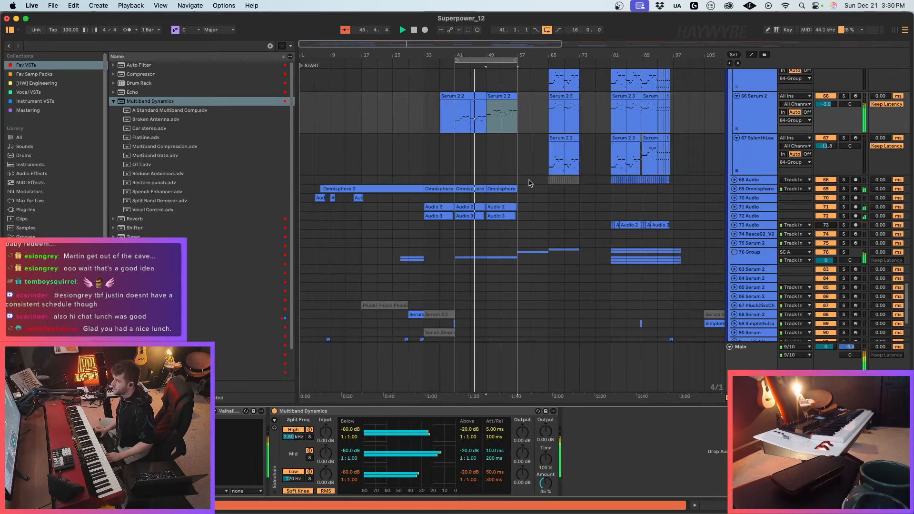
left_click(494, 157)
scroll(494, 156, "up", 5)
scroll(471, 133, "left", 2)
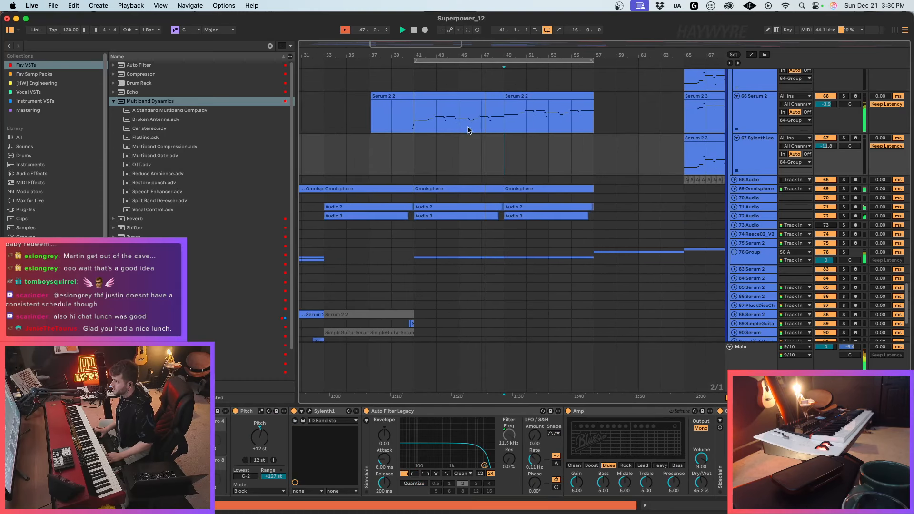
scroll(533, 143, "up", 2)
left_click(855, 77)
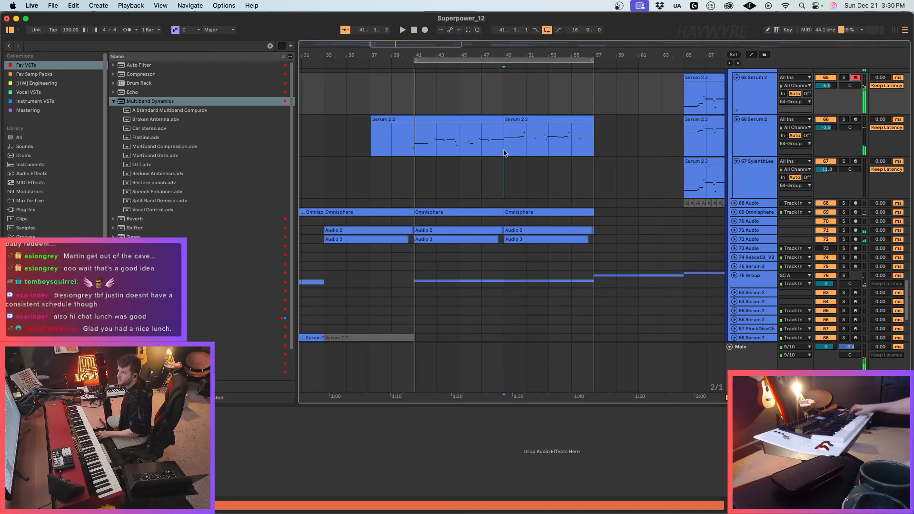
Step: Audition the existing Serum 2 parts further along the arrangement, from bar 137, around bar 239, and from bar 185
left_click_drag(455, 44, 455, 14)
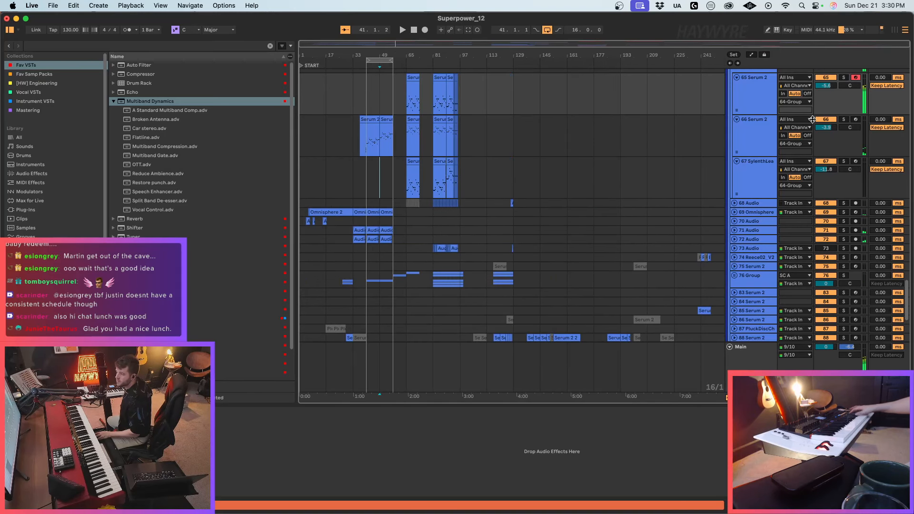
left_click(567, 334)
left_click(561, 320)
key("super+1")
left_click(529, 330)
key("space")
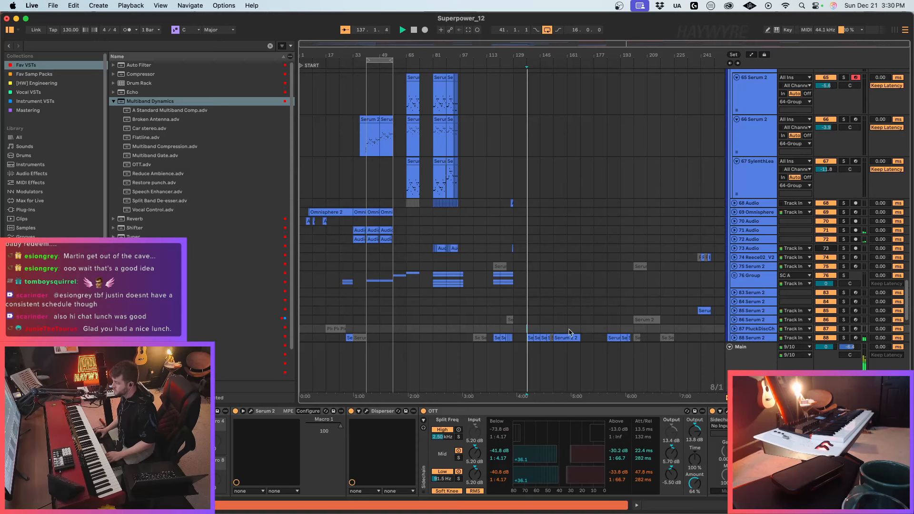
left_click(702, 309)
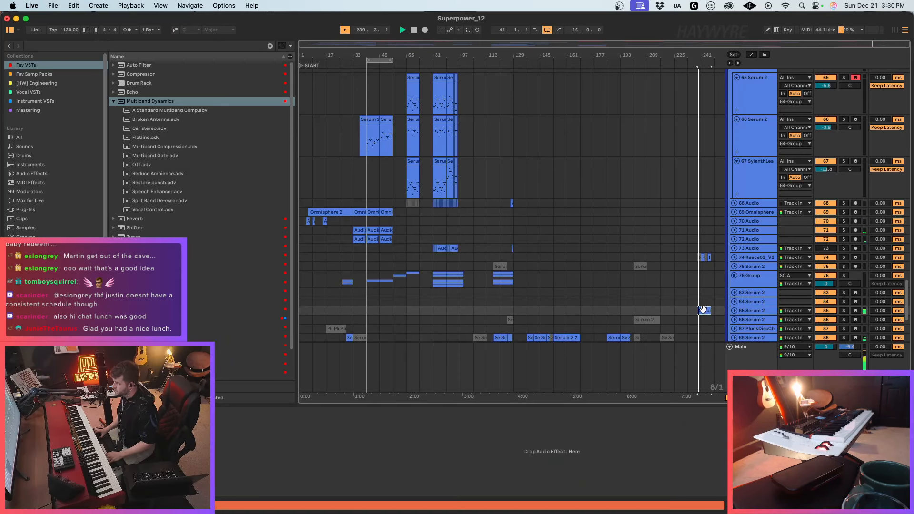
scroll(602, 286, "down", 5)
left_click(613, 254)
key("space")
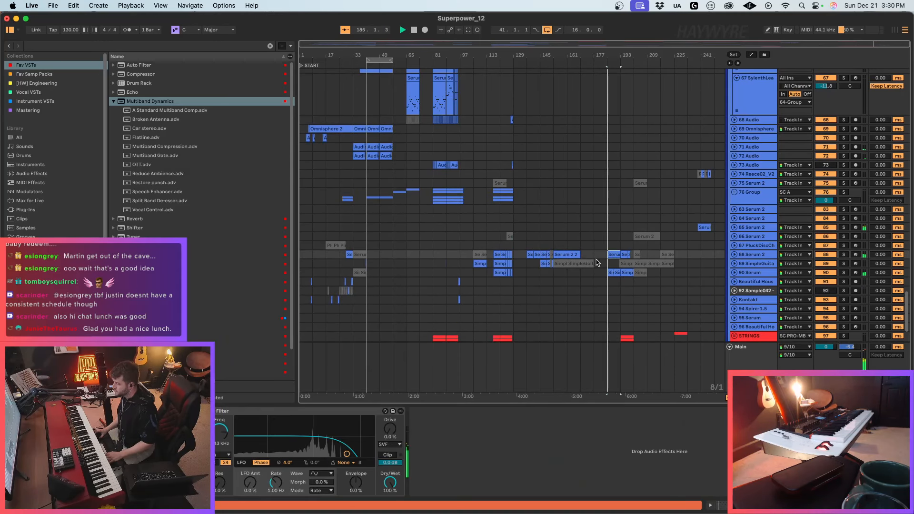
Step: Audition the existing parts further along the arrangement from bar 153 and bar 81, then stop playback
key("space")
left_click(529, 254)
key("space")
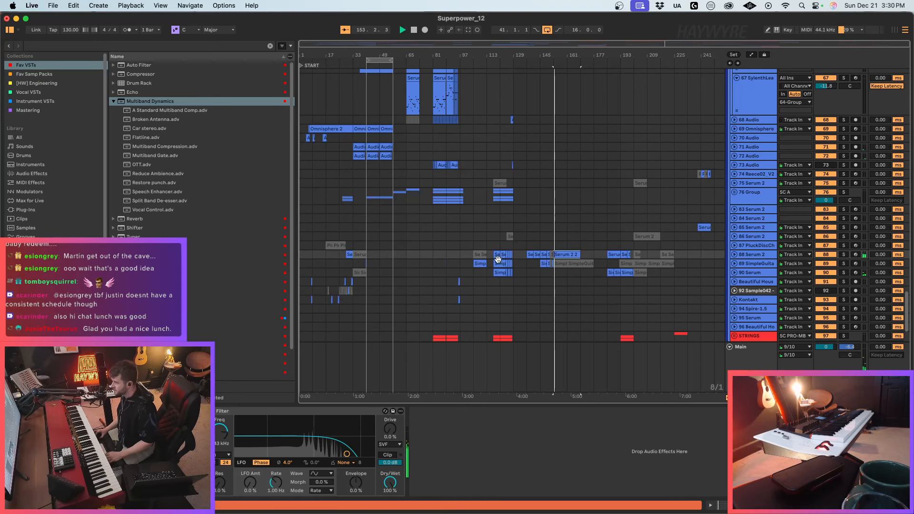
left_click(434, 203)
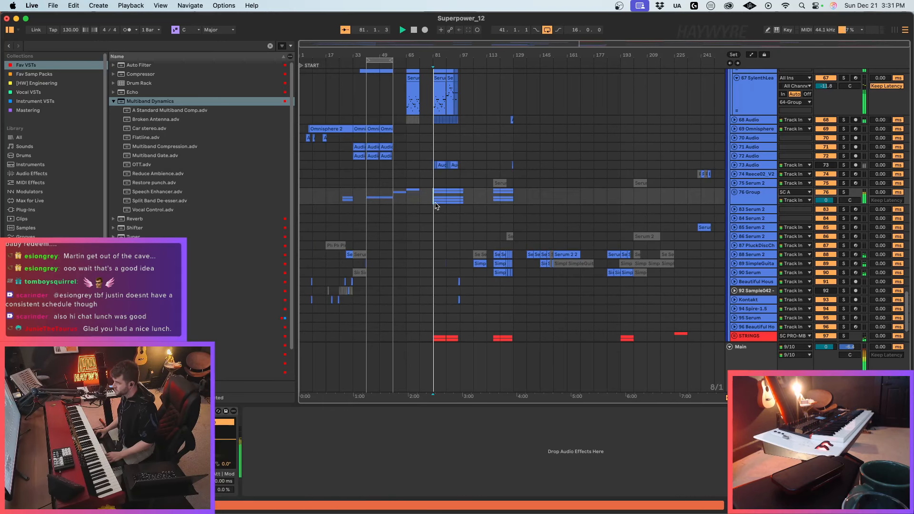
left_click_drag(320, 44, 314, 47)
scroll(527, 207, "up", 5)
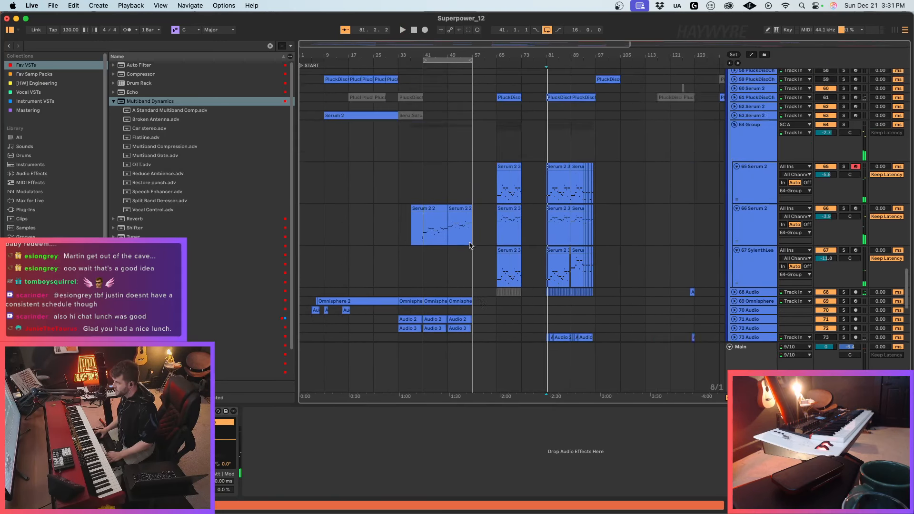
Step: Extend the loop start back to bar 33 so it runs to bar 57, and play back from bar 33
left_click(433, 199)
left_click(398, 141)
scroll(398, 141, "up", 2)
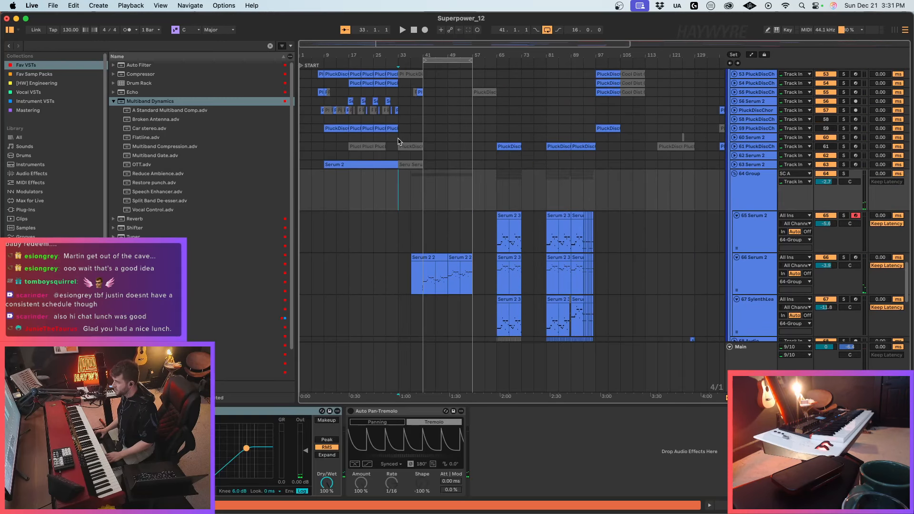
left_click_drag(422, 59, 398, 60)
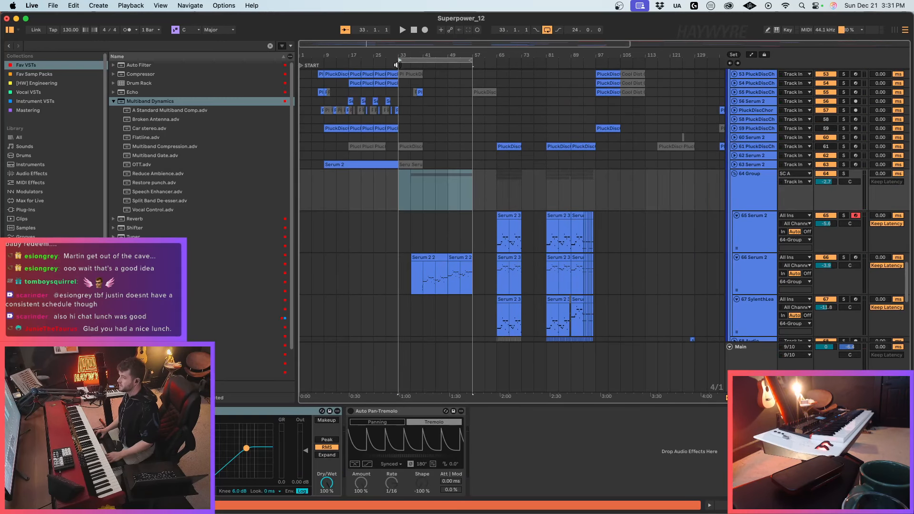
scroll(445, 215, "up", 2)
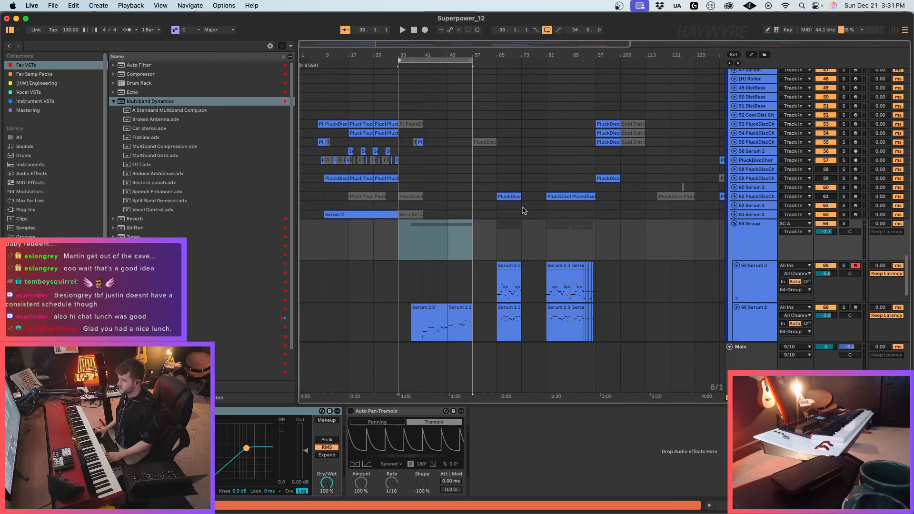
key("space")
scroll(431, 214, "up", 5)
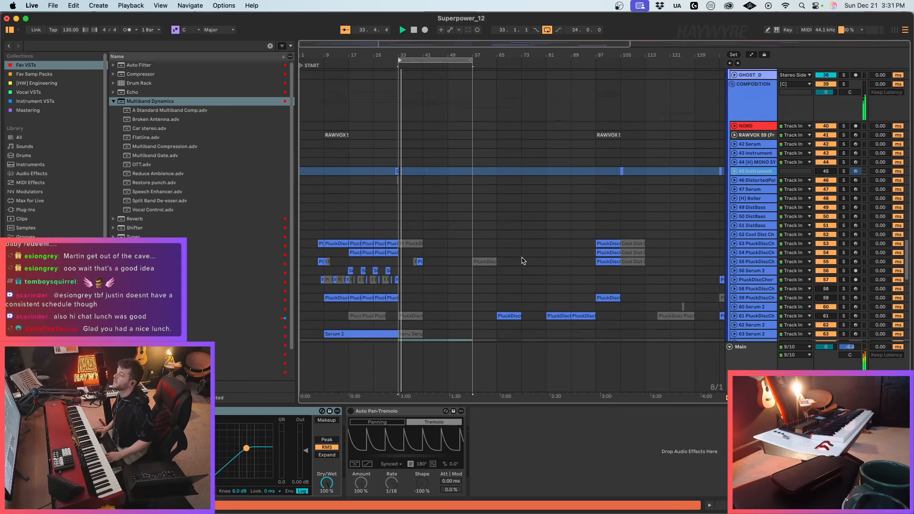
Step: Unfold audio tracks 71 and 72 and lower their volumes together, bringing track 71 to -10.7 dB
left_click(402, 245)
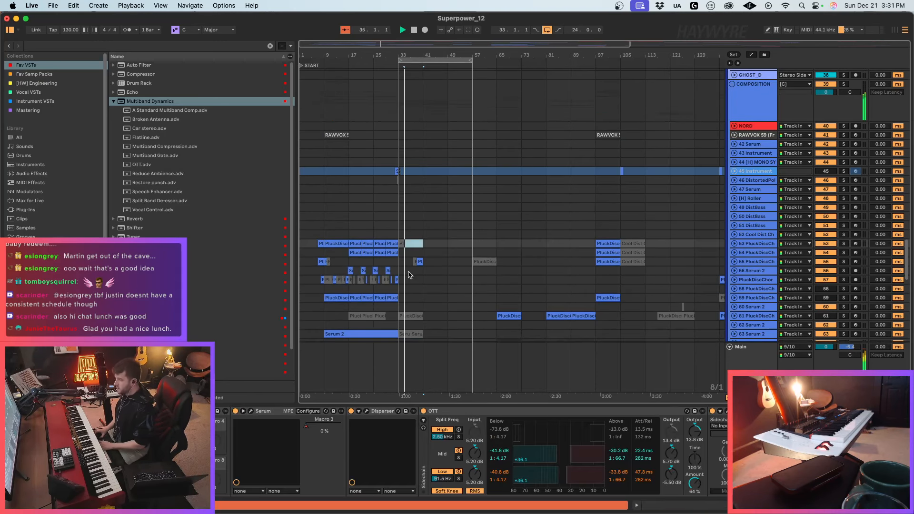
scroll(441, 279, "down", 10)
scroll(440, 279, "down", 8)
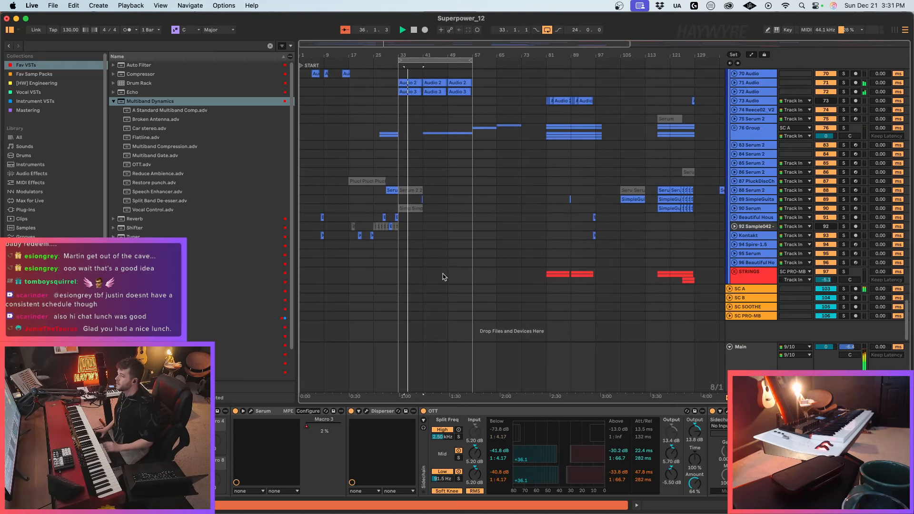
scroll(446, 274, "up", 5)
left_click(757, 215)
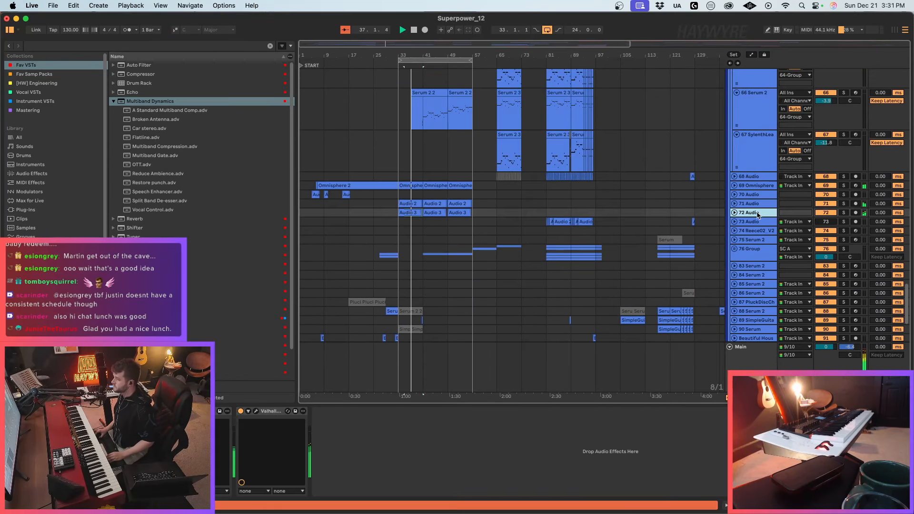
left_click(749, 206, "shift")
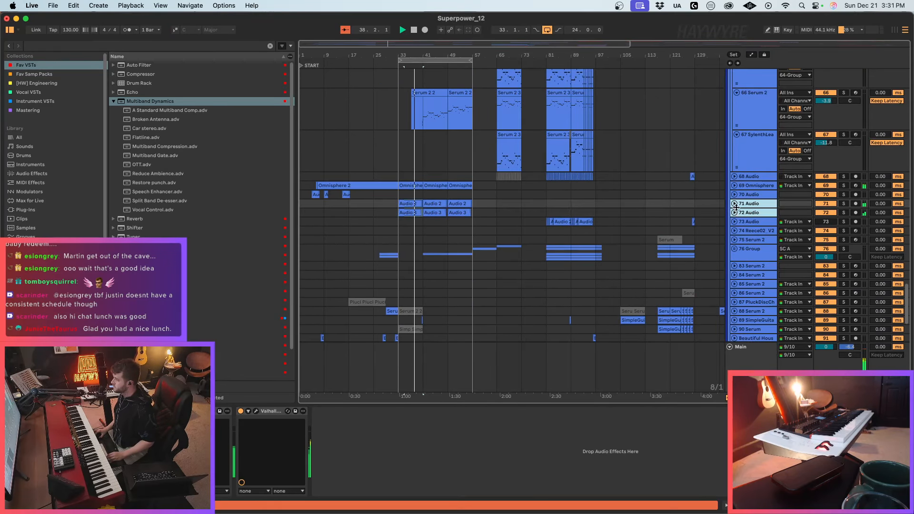
left_click(734, 204)
left_click_drag(830, 215, 830, 224)
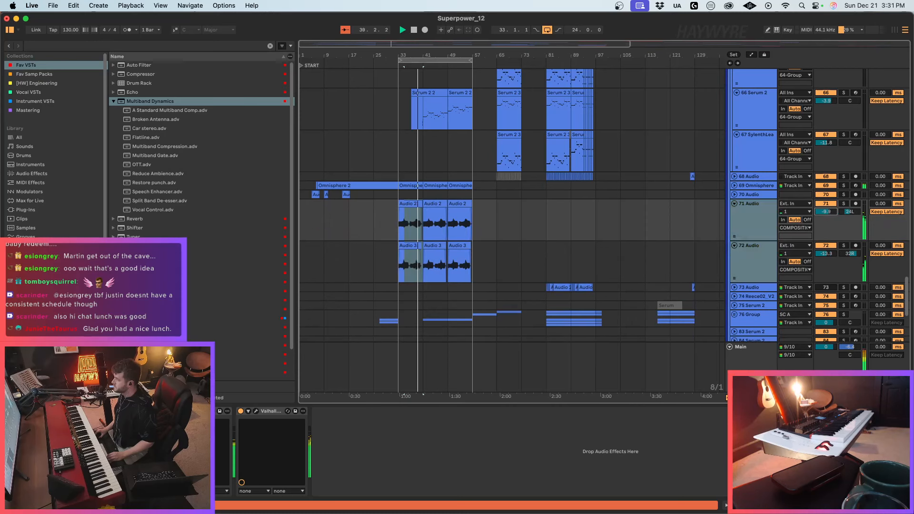
left_click_drag(475, 224, 438, 267)
Step: Activate the muted drum kit clip on track 26 at bars 41 to 49 and loop that range
scroll(444, 273, "up", 15)
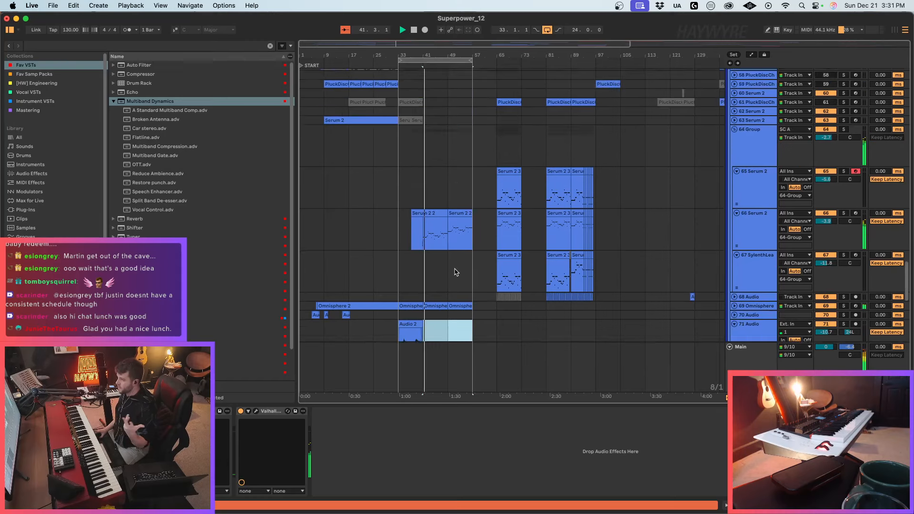
scroll(481, 245, "up", 10)
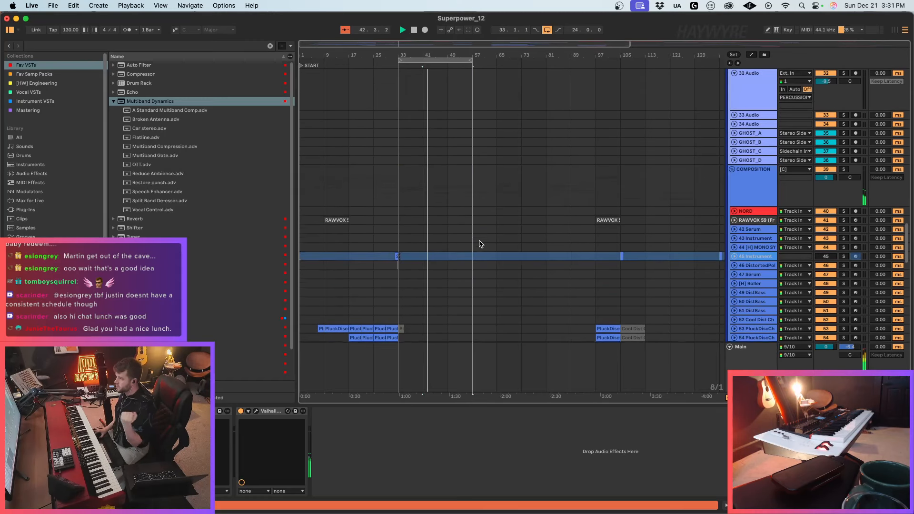
scroll(448, 207, "up", 3)
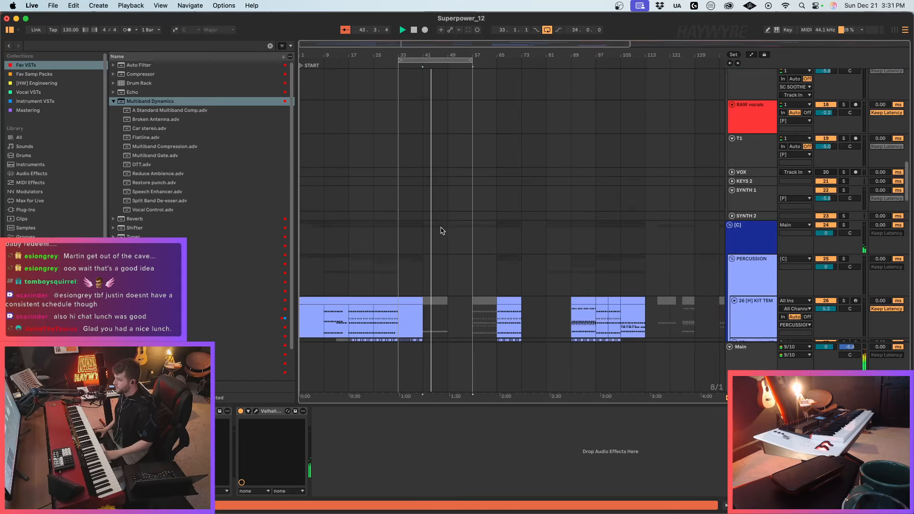
scroll(407, 227, "down", 5)
left_click(435, 215)
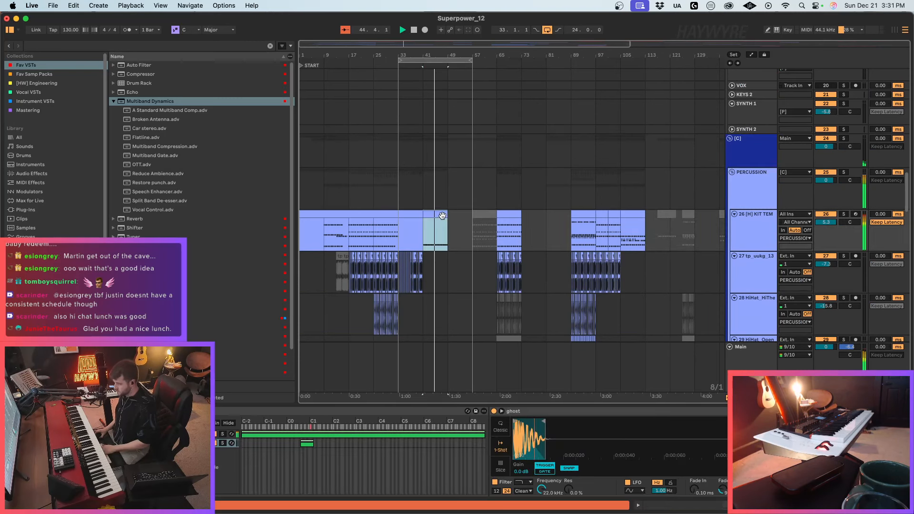
key("super+l")
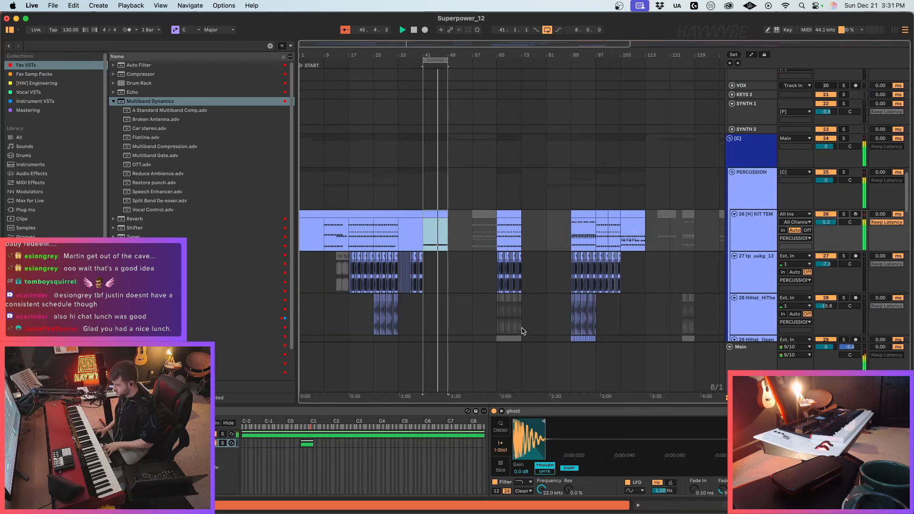
Step: Delete all devices in the Kick 2 chain of track 26's Drum Rack to leave the chain empty
left_click(152, 434)
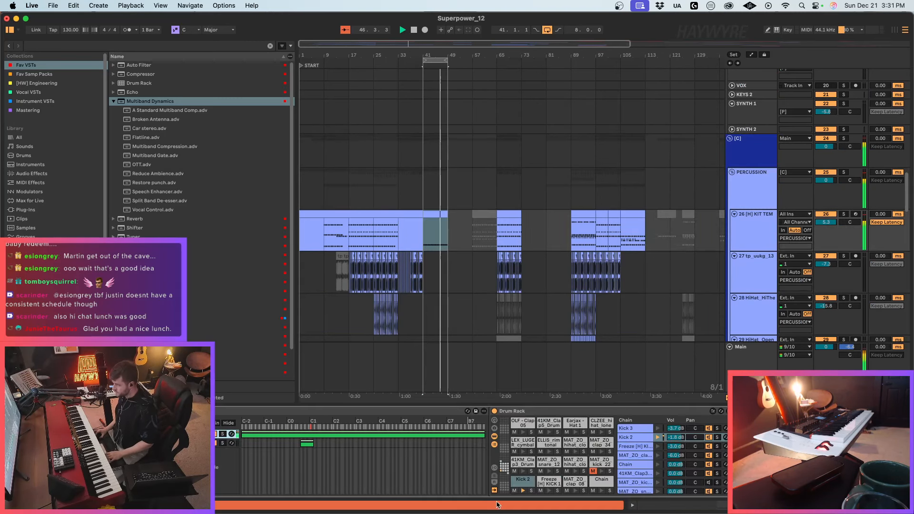
left_click(527, 481)
scroll(525, 476, "right", 15)
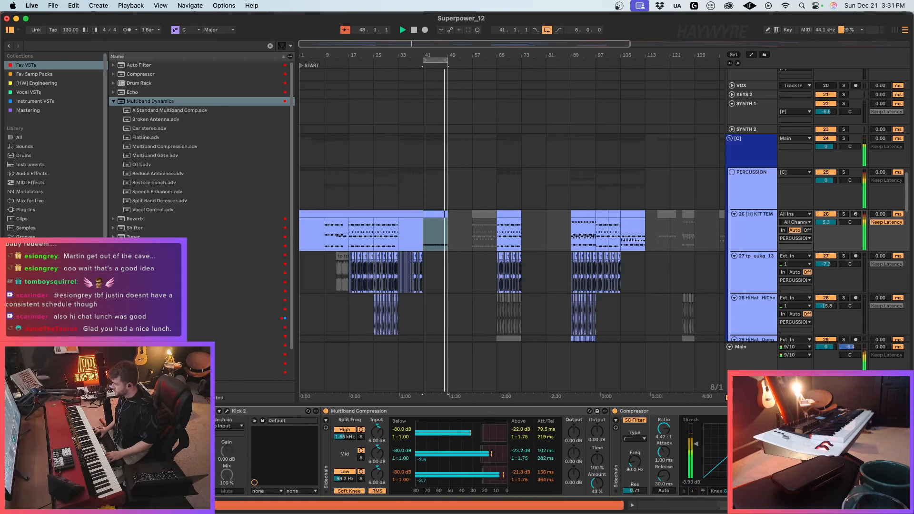
scroll(525, 476, "left", 7)
scroll(526, 476, "left", 3)
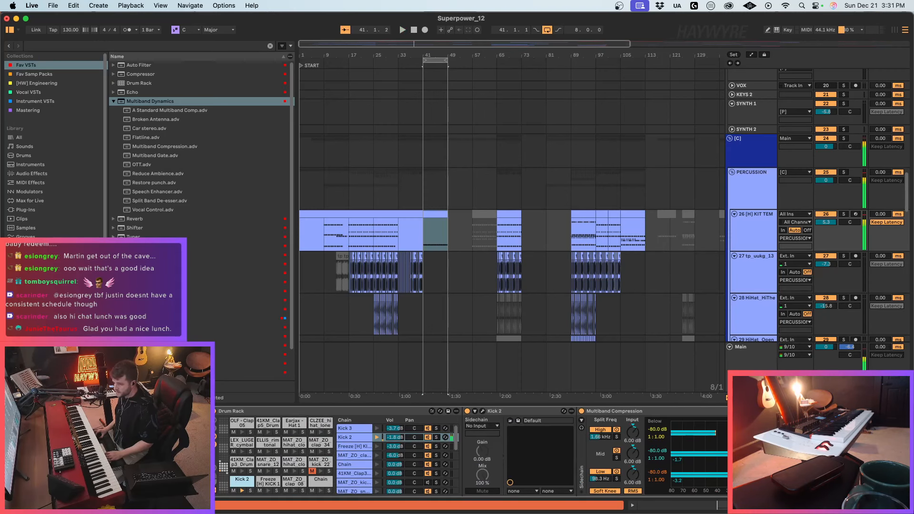
scroll(625, 483, "right", 10)
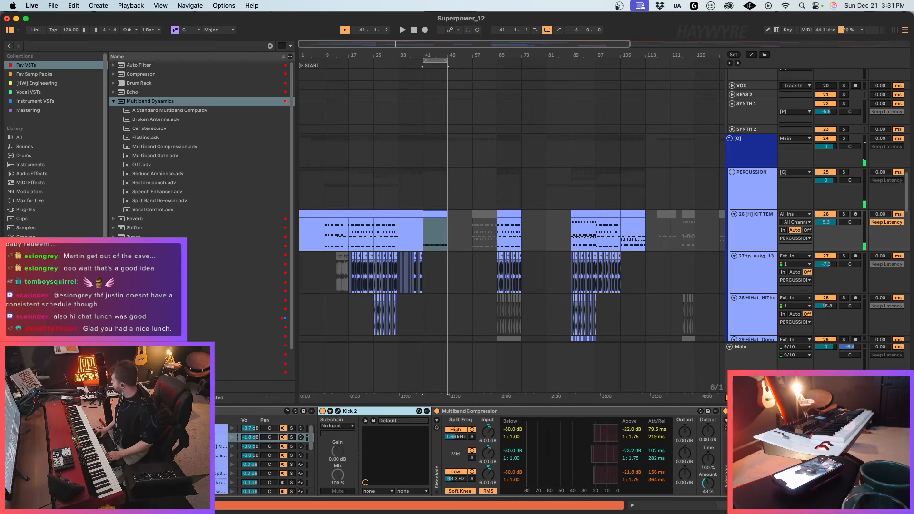
key("super+a")
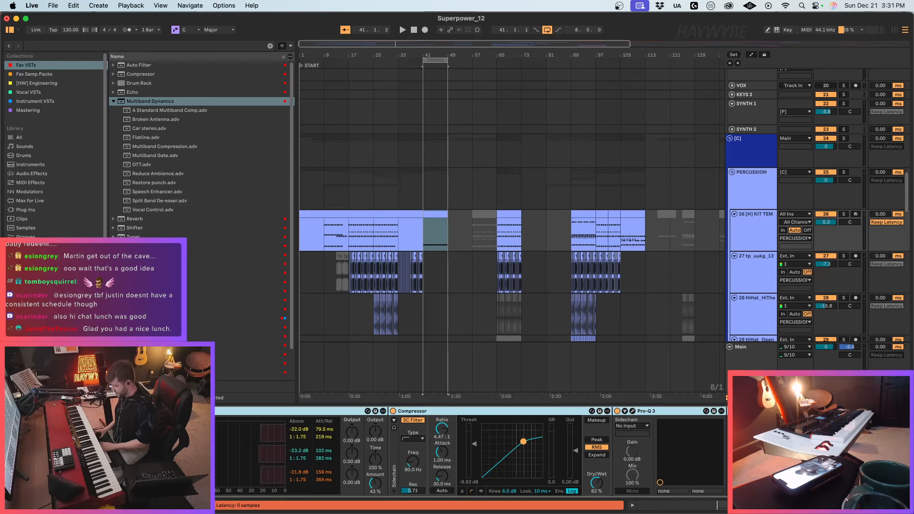
scroll(472, 452, "left", 10)
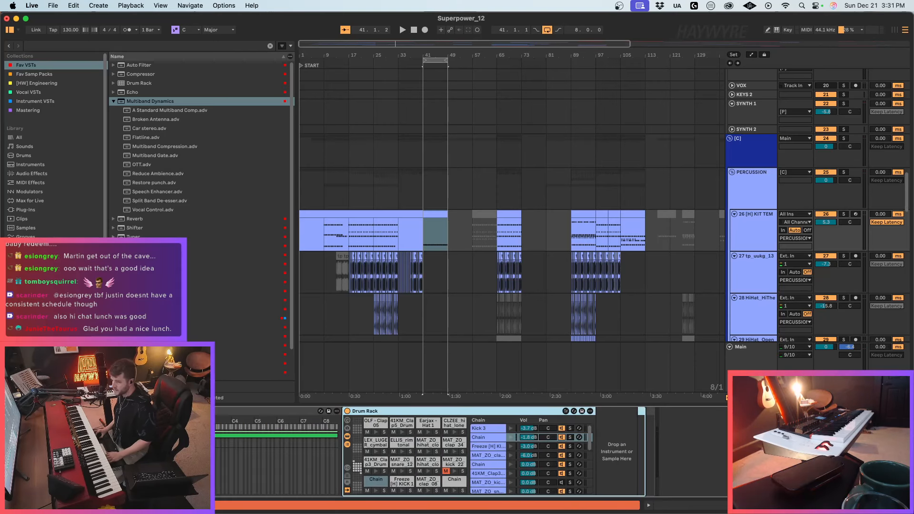
Step: Search the sample library for "kick"
left_click(35, 327)
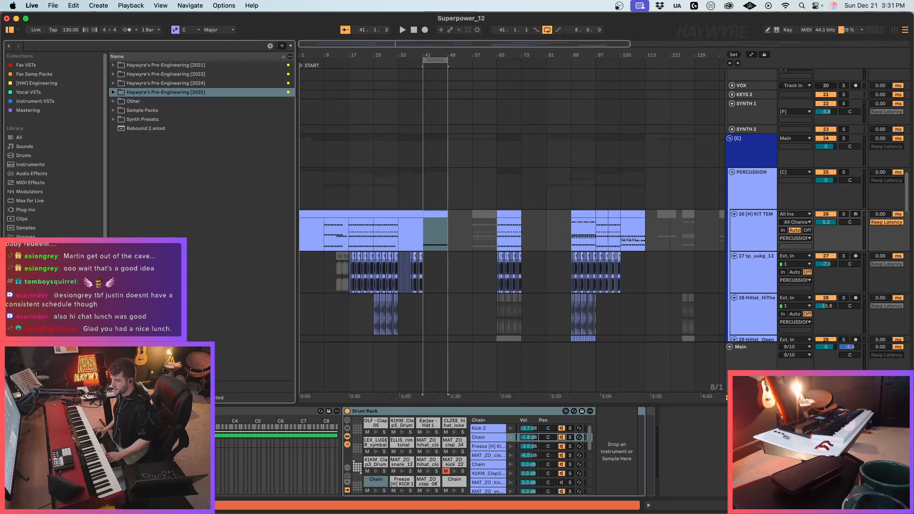
left_click(29, 228)
left_click(125, 46)
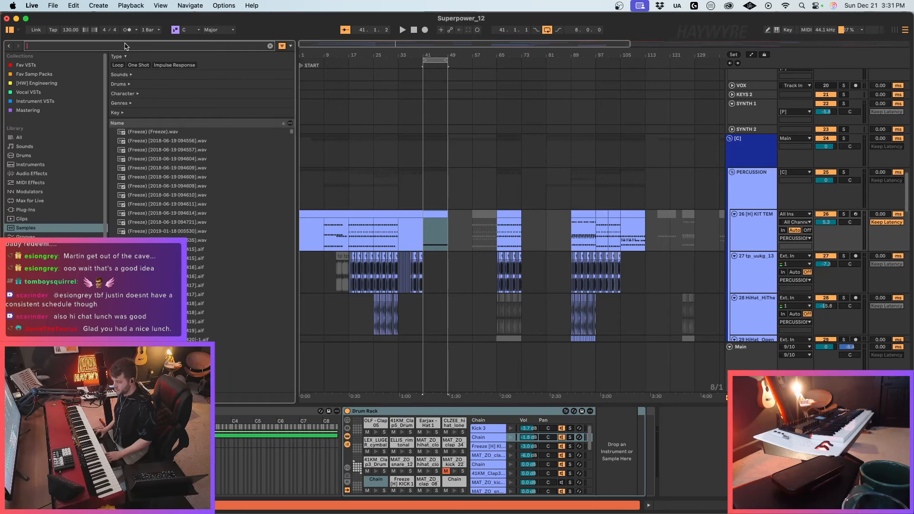
type("kick")
Step: Audition several kick samples and load 41KM_Kick4_DrumOneshots.wav into the emptied Drum Rack chain
left_click(190, 213)
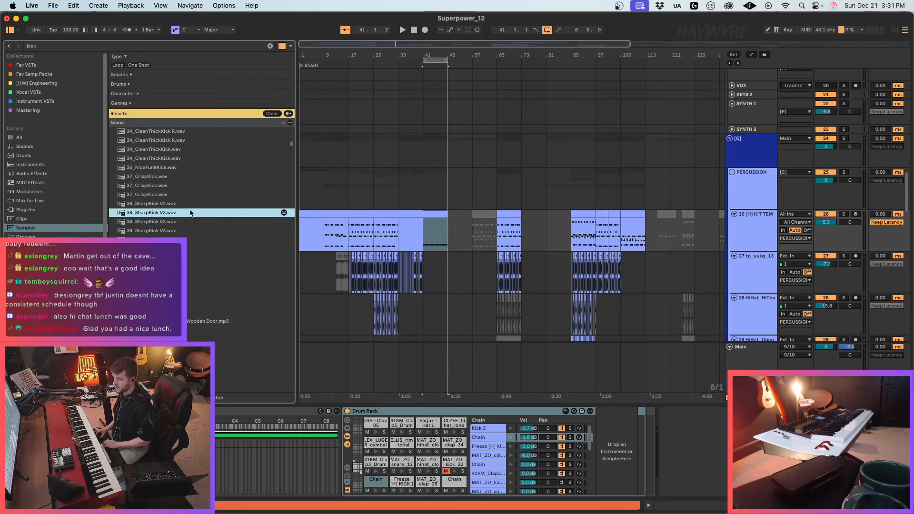
left_click(163, 179)
scroll(174, 290, "down", 6)
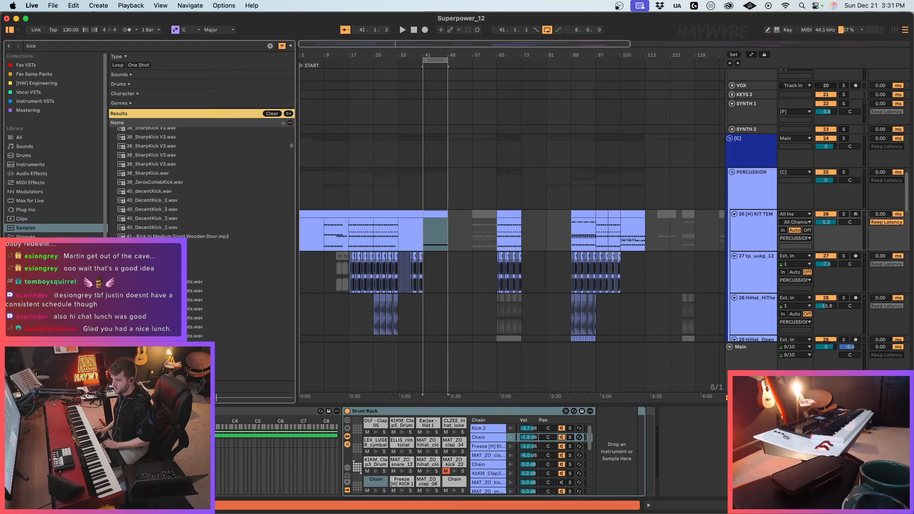
left_click(174, 290)
scroll(174, 291, "down", 4)
left_click(174, 290)
scroll(174, 291, "down", 3)
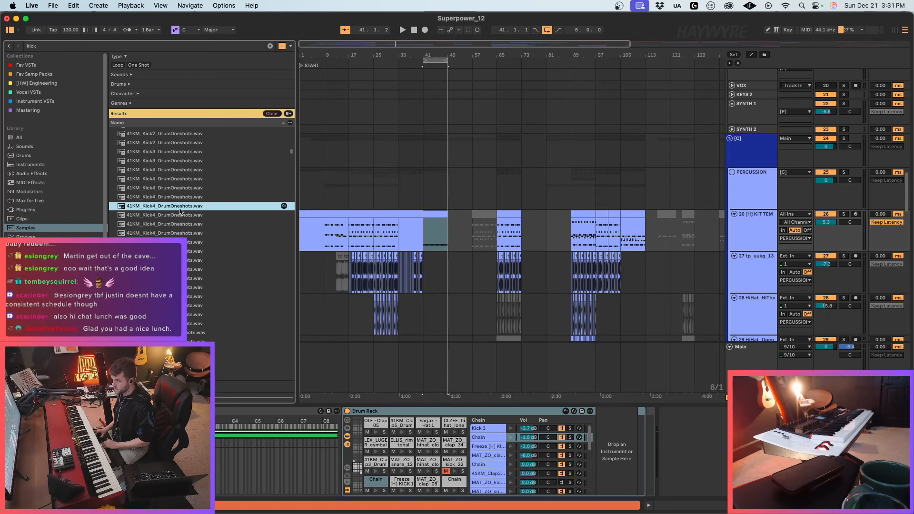
left_click_drag(590, 466, 623, 457)
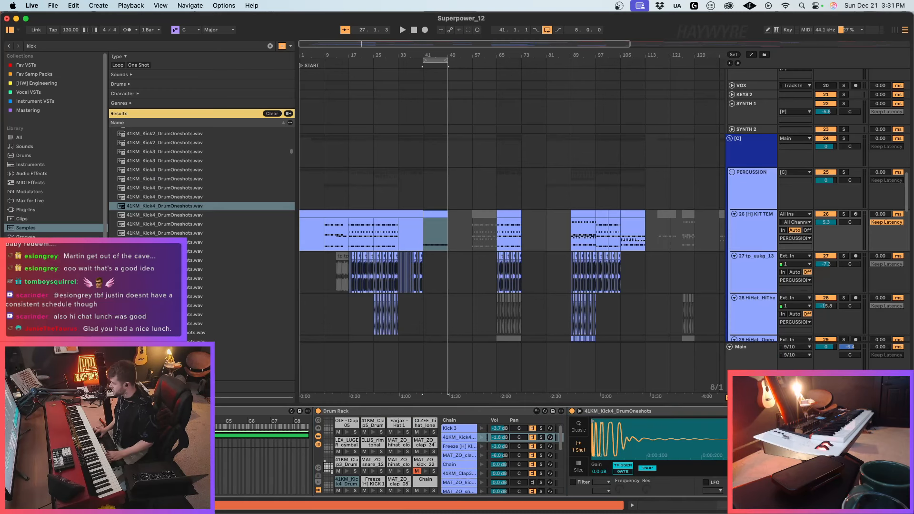
Step: Play the loop at bars 41 to 49 with the new kick while browsing further kick samples and the sample pack folders
key("space")
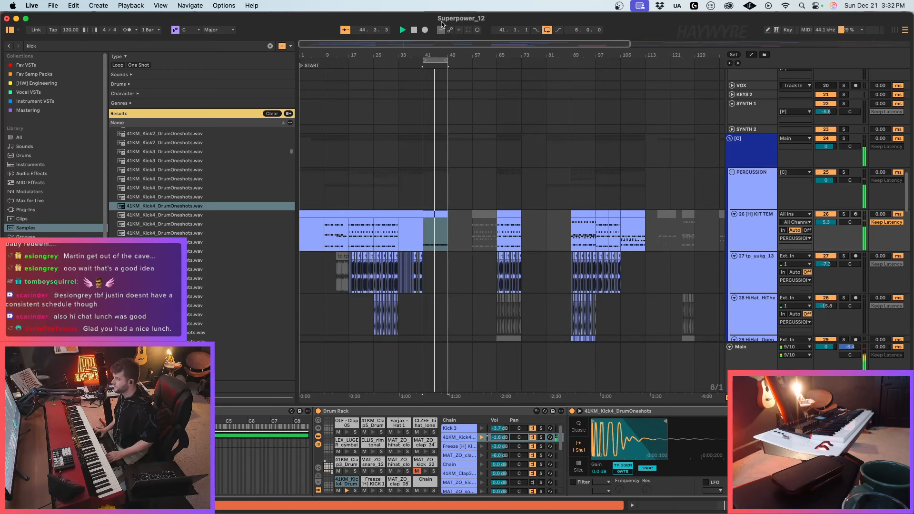
left_click_drag(359, 47, 347, 78)
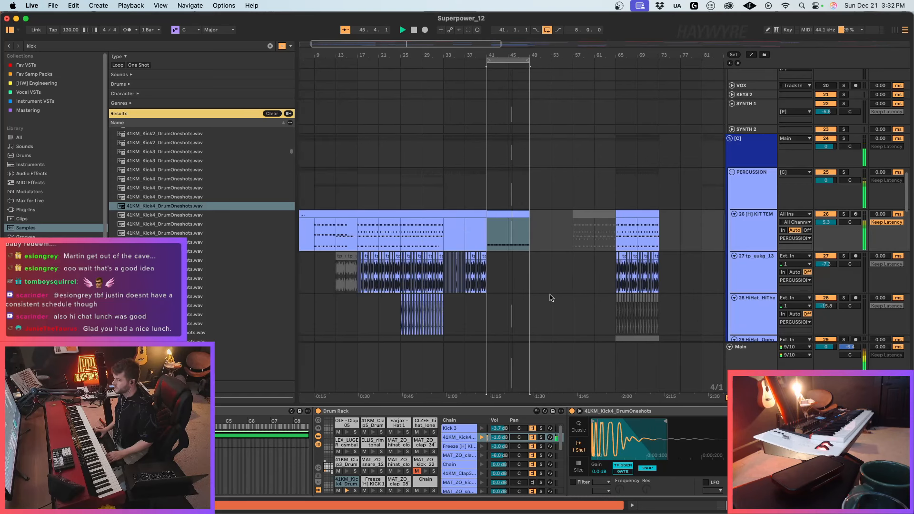
scroll(222, 336, "down", 5)
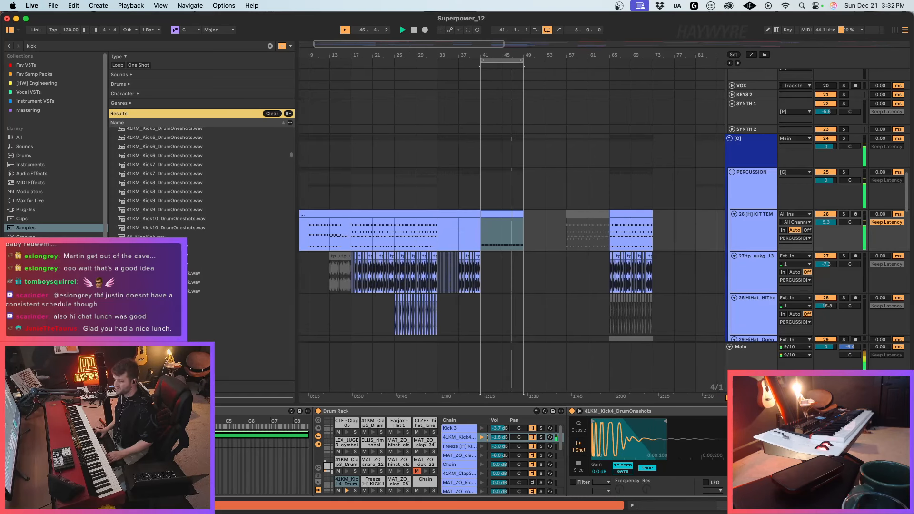
scroll(203, 336, "down", 5)
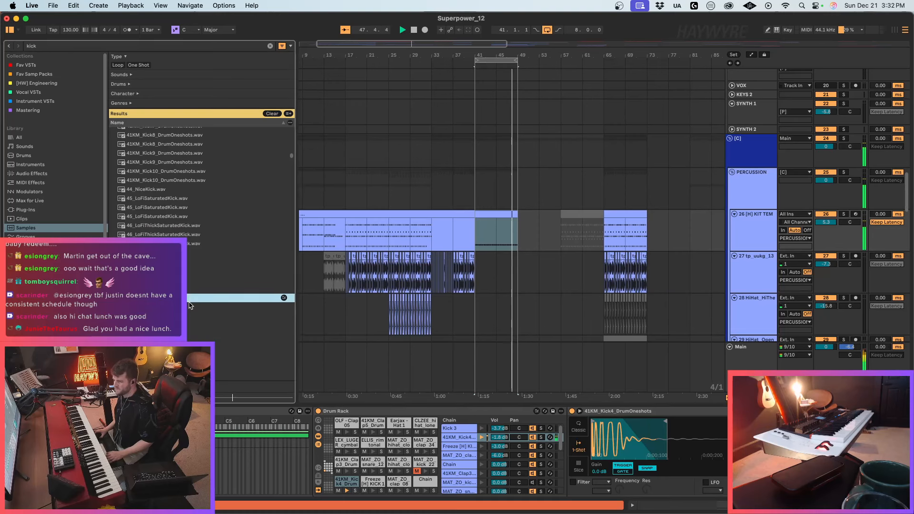
scroll(180, 336, "down", 5)
left_click(34, 336)
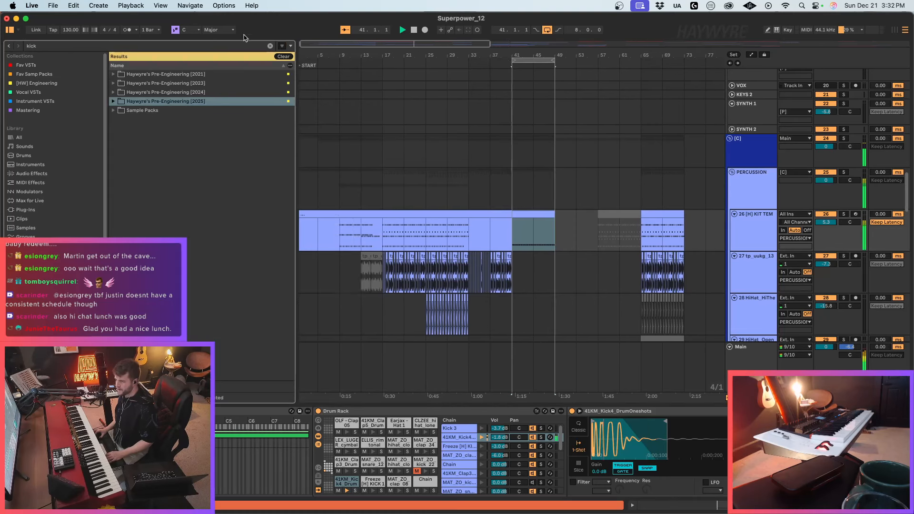
Step: Duplicate the kick clip at bars 41 to 49 on track 26 into bars 49 to 57 and loop the duplicated section
double_click(542, 219)
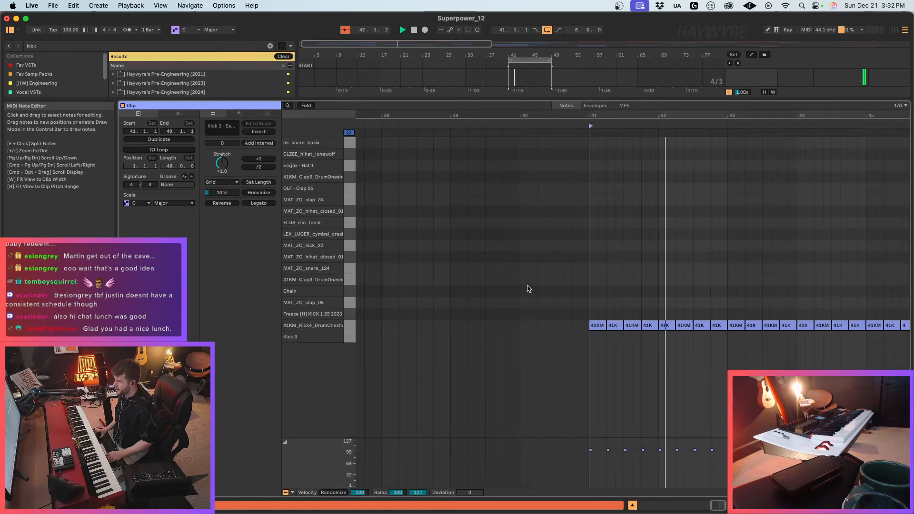
left_click(780, 505)
scroll(752, 310, "up", 5)
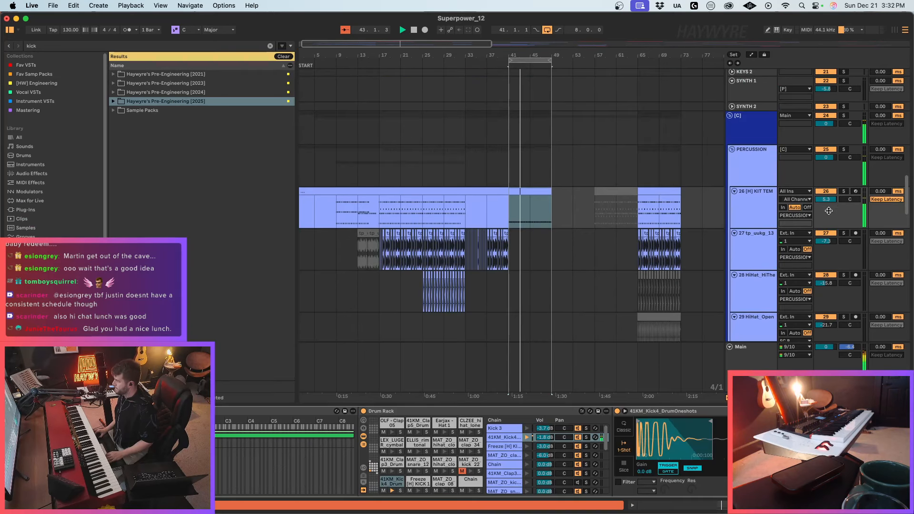
left_click_drag(509, 214, 552, 212)
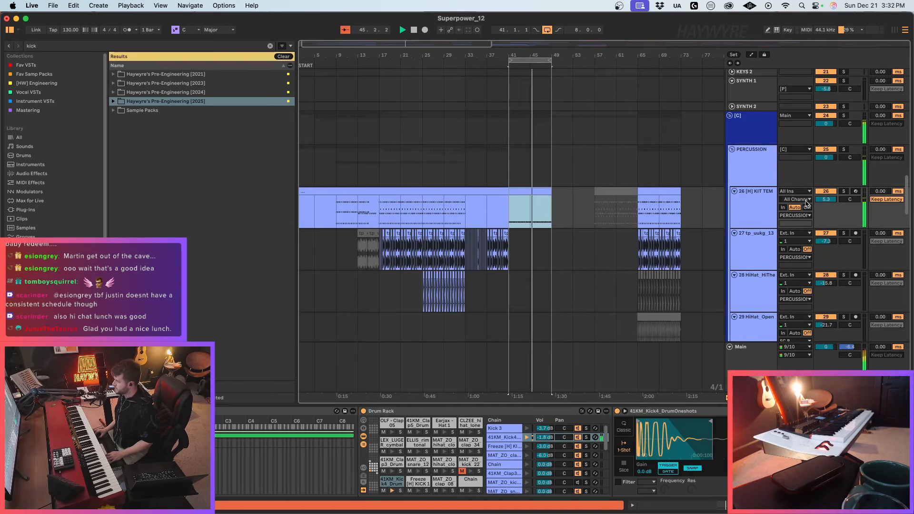
key("super+d")
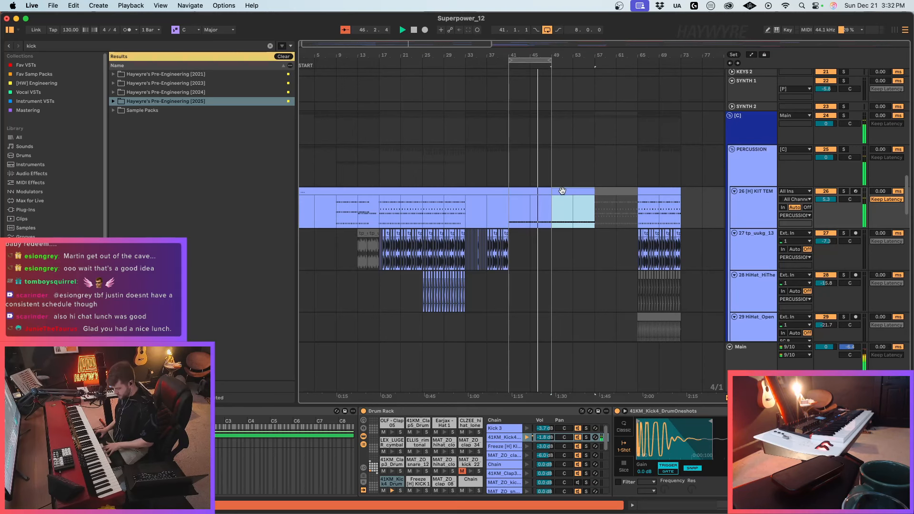
key("super+l")
Step: Review the synth and percussion tracks around the new kick section, playing the arrangement from bar 9 for comparison
scroll(618, 286, "down", 15)
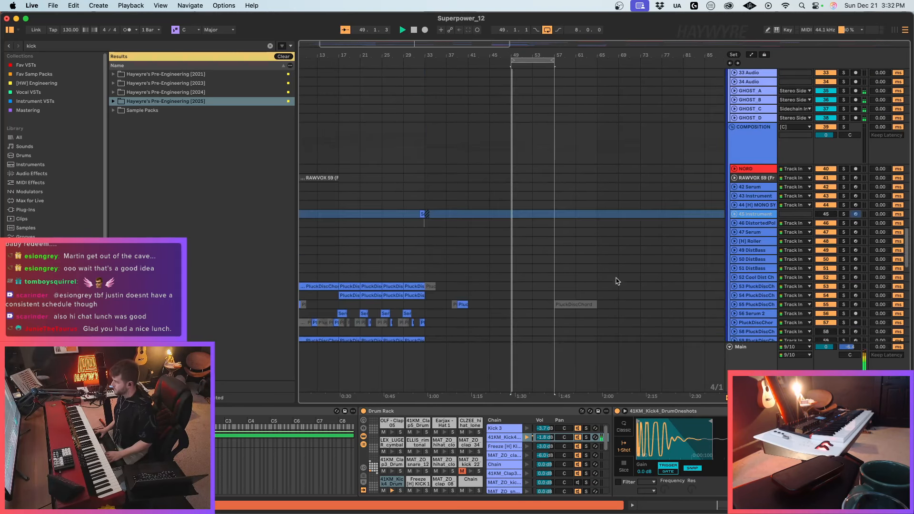
left_click(552, 170)
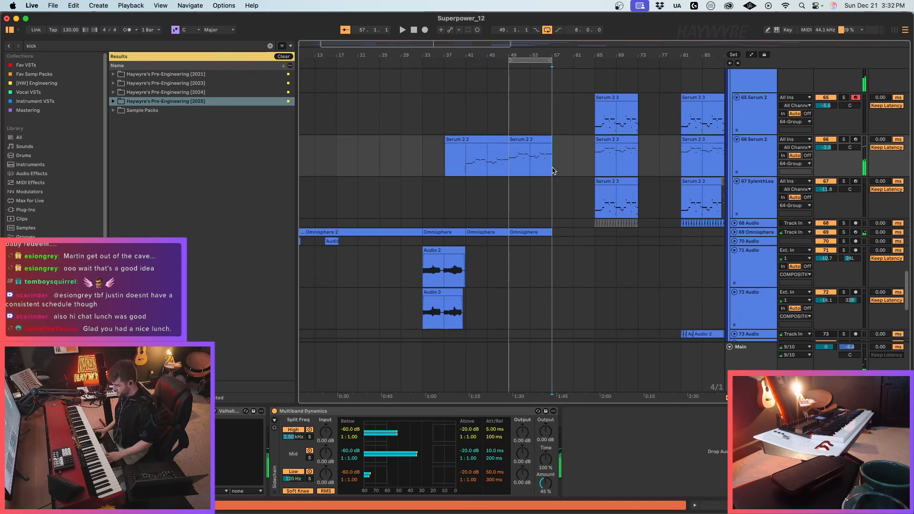
scroll(552, 181, "up", 15)
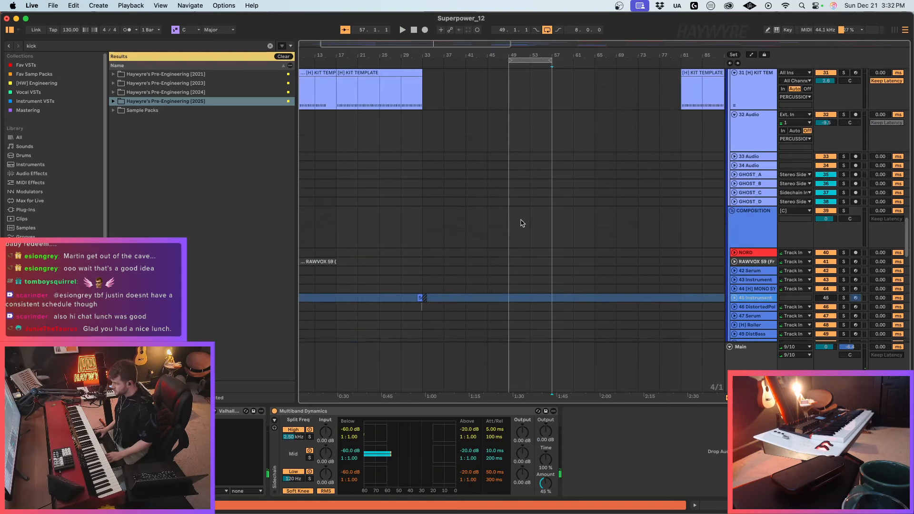
scroll(522, 223, "up", 10)
key("minus")
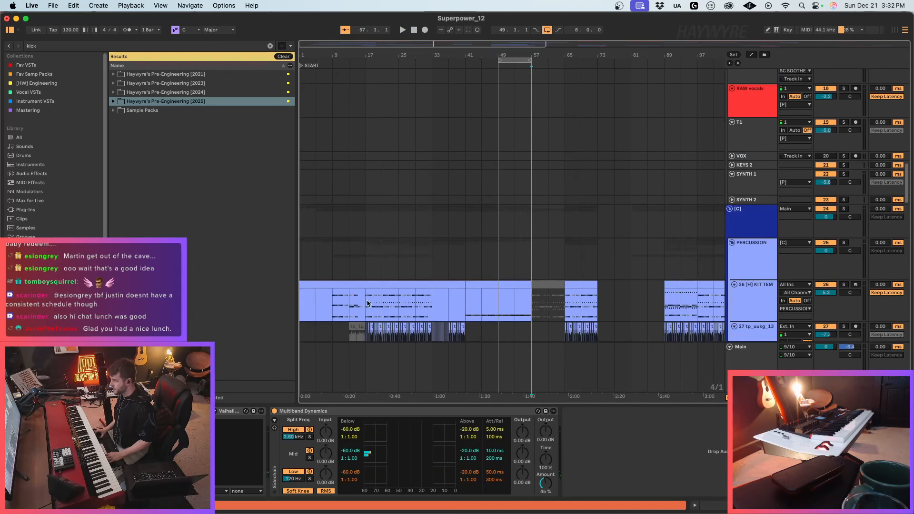
left_click(338, 311)
key("space")
scroll(406, 328, "down", 5)
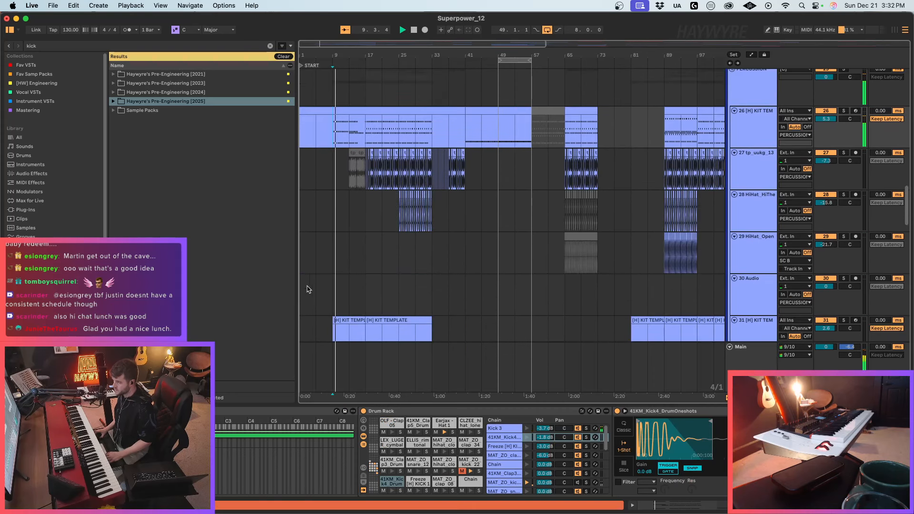
scroll(314, 290, "down", 3)
scroll(323, 291, "up", 3)
scroll(334, 293, "down", 5)
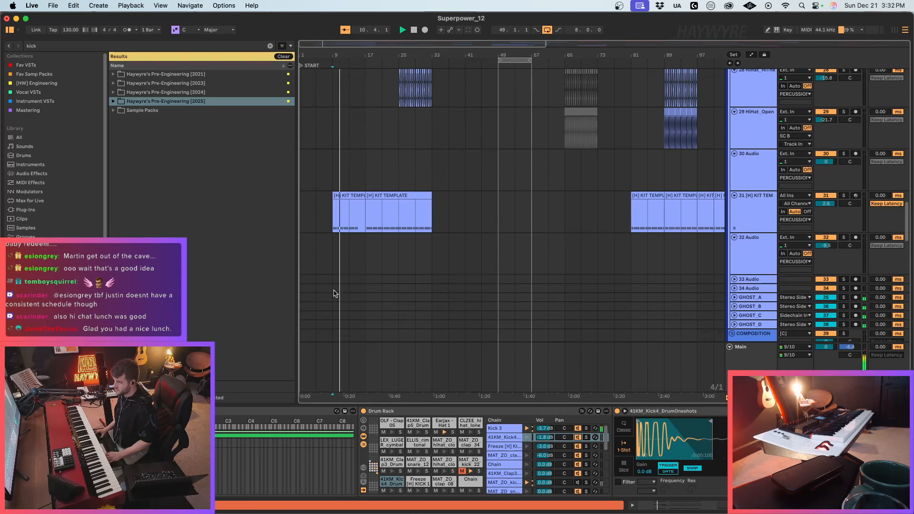
left_click(351, 198)
scroll(371, 318, "down", 3)
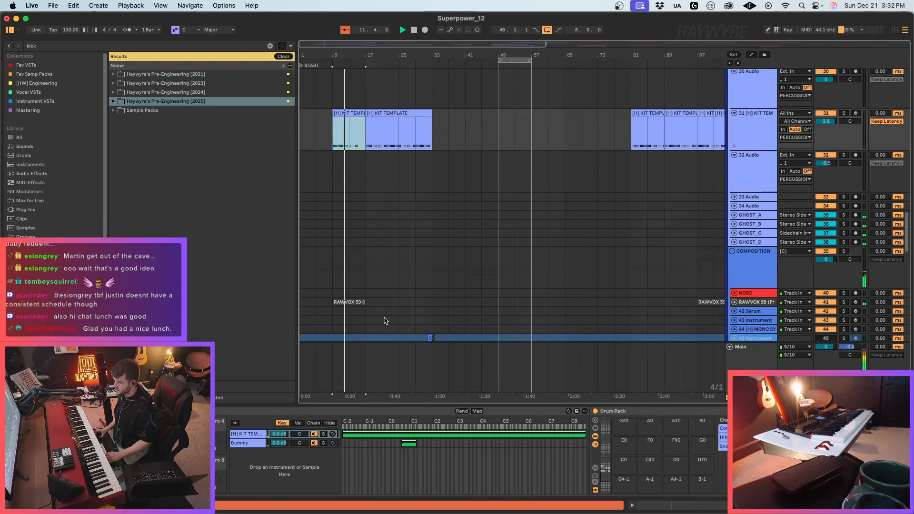
scroll(386, 320, "up", 8)
Step: Extend the loop back to bar 41 so that it spans bars 41 to 57
left_click(469, 258)
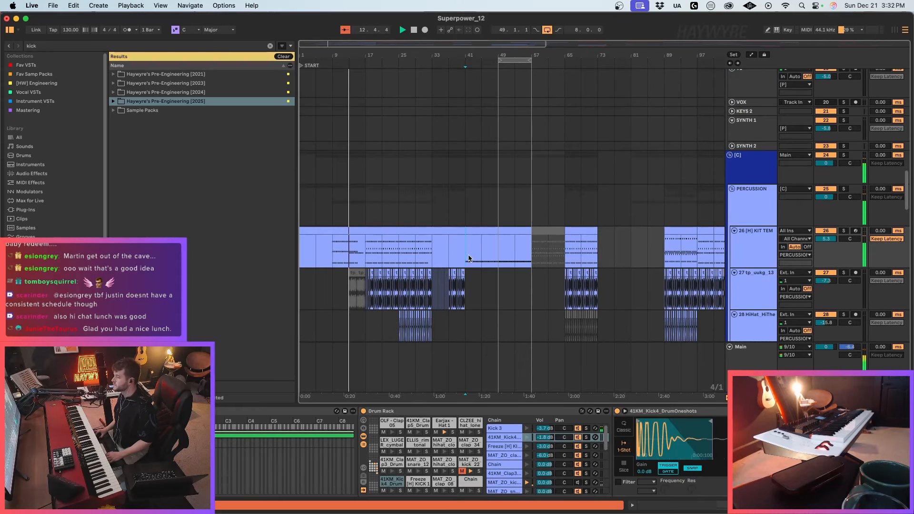
left_click_drag(497, 54, 465, 68)
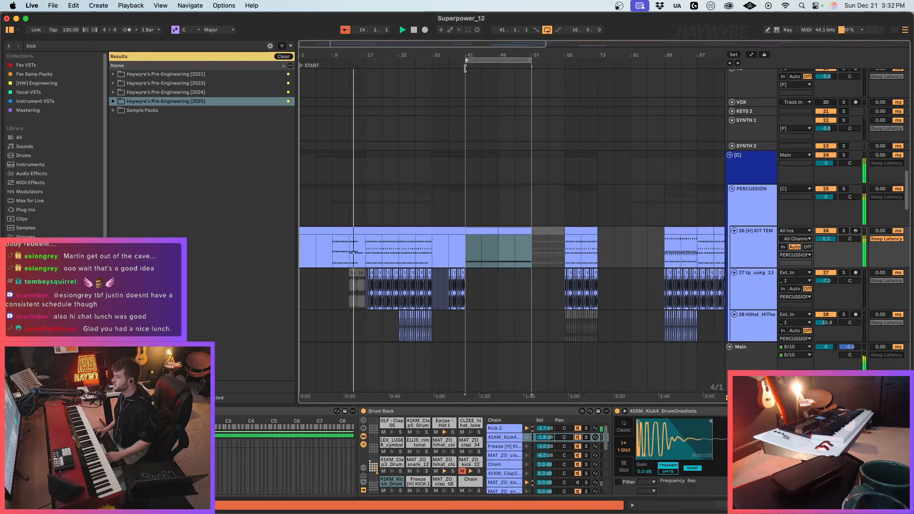
left_click(535, 264)
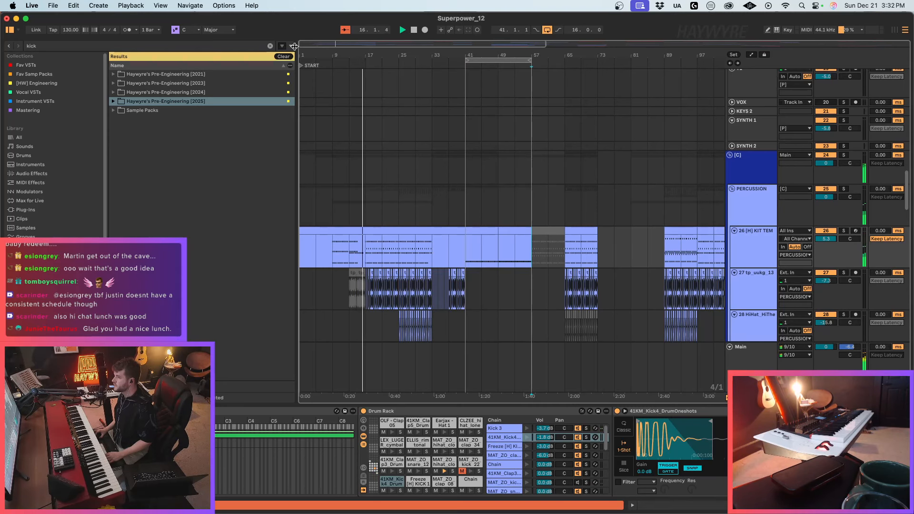
left_click_drag(305, 46, 318, 234)
left_click(393, 196)
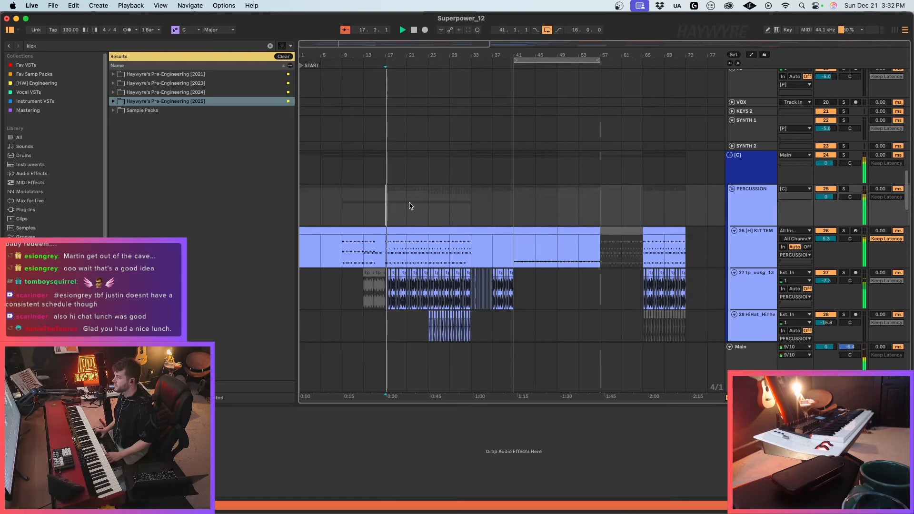
scroll(409, 205, "down", 3)
left_click(521, 210)
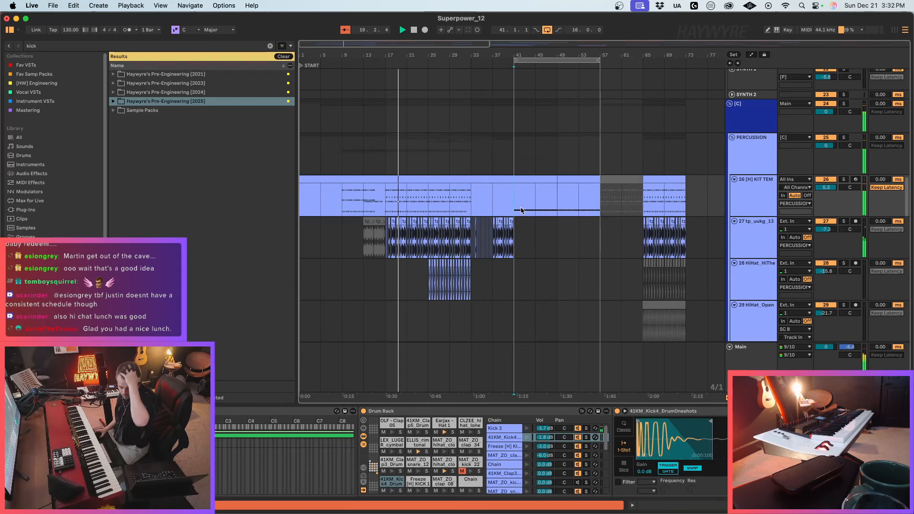
Step: Unfold the Omnisphere track 69 and add FabFilter Pro-Q 3 from the Fav VSTs collection before its Auto Filter
scroll(523, 265, "down", 10)
scroll(524, 266, "down", 15)
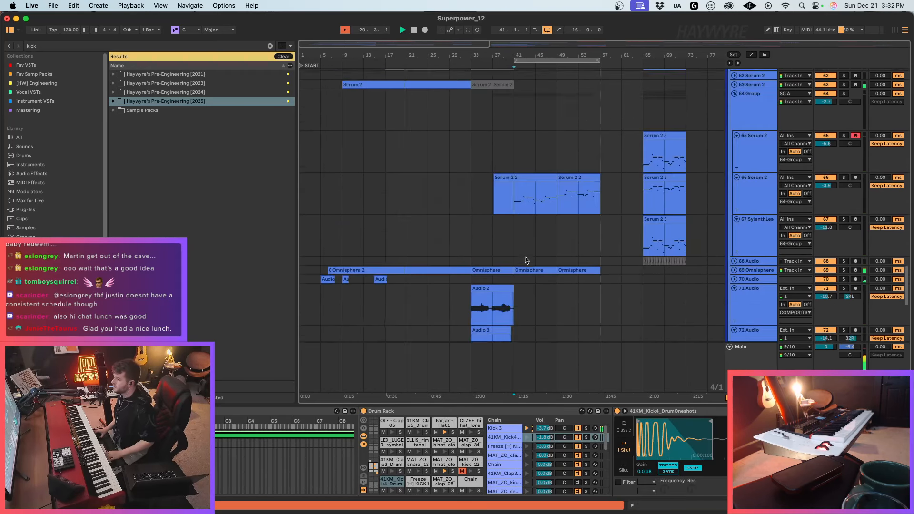
scroll(518, 259, "down", 3)
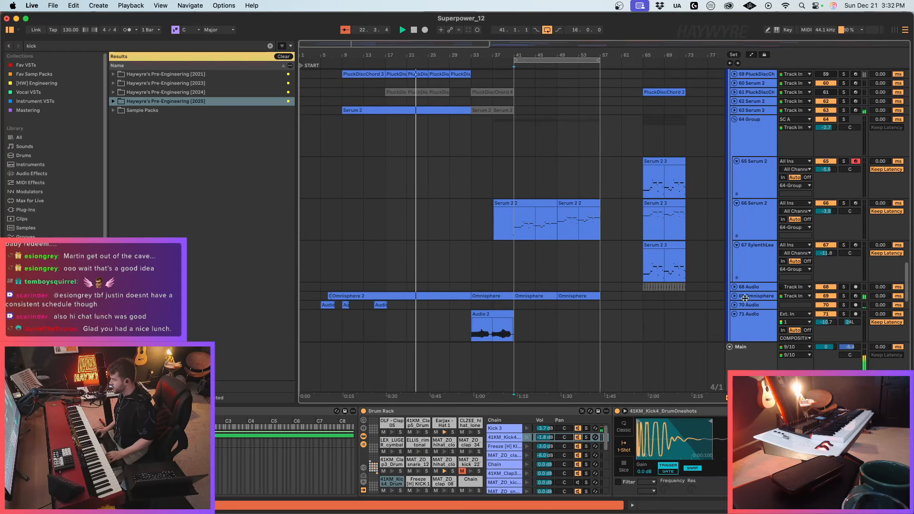
left_click(735, 296)
left_click(53, 66)
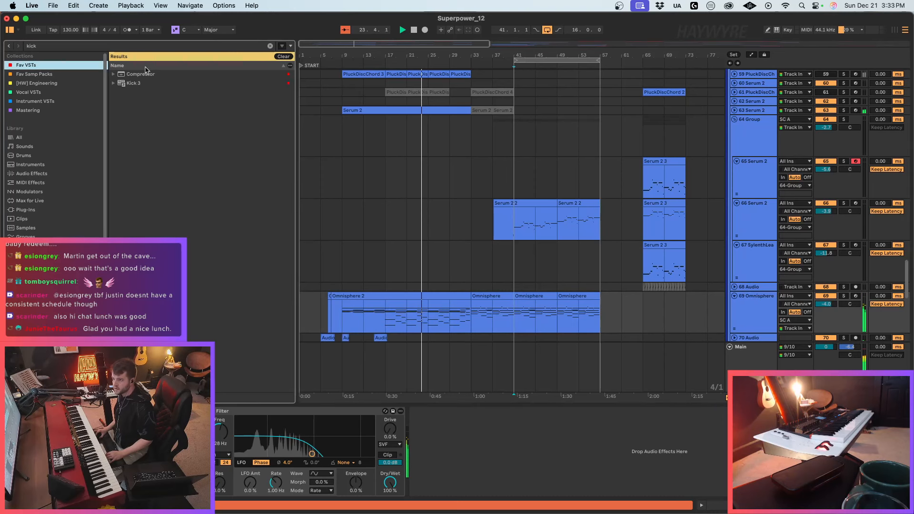
left_click(284, 56)
left_click_drag(148, 301, 215, 490)
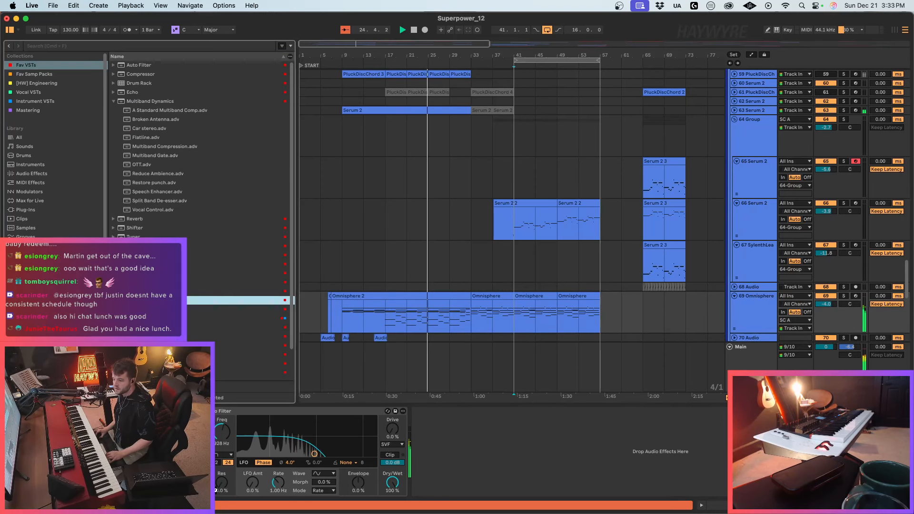
left_click_drag(337, 406, 336, 407)
Step: Add a band in Pro-Q 3, set its stereo placement to Side and make it a Low Cut at about 163 Hz
double_click(490, 262)
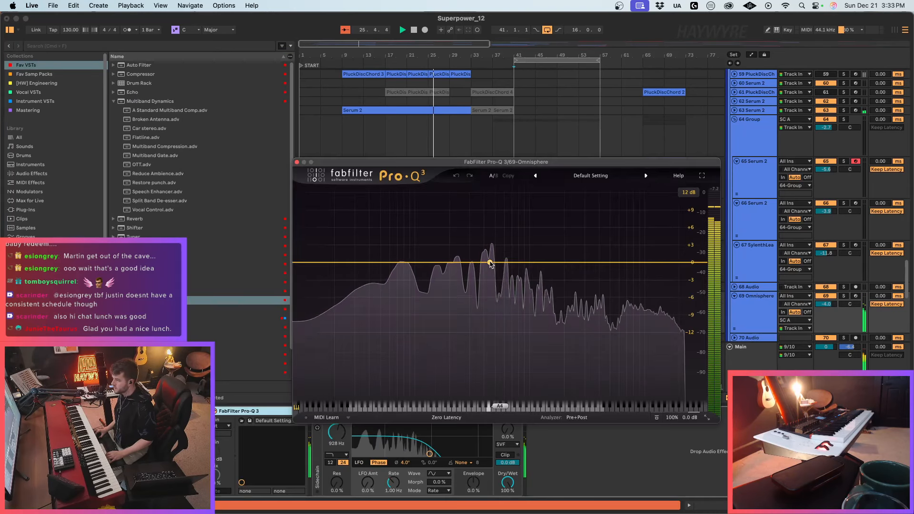
right_click(489, 262)
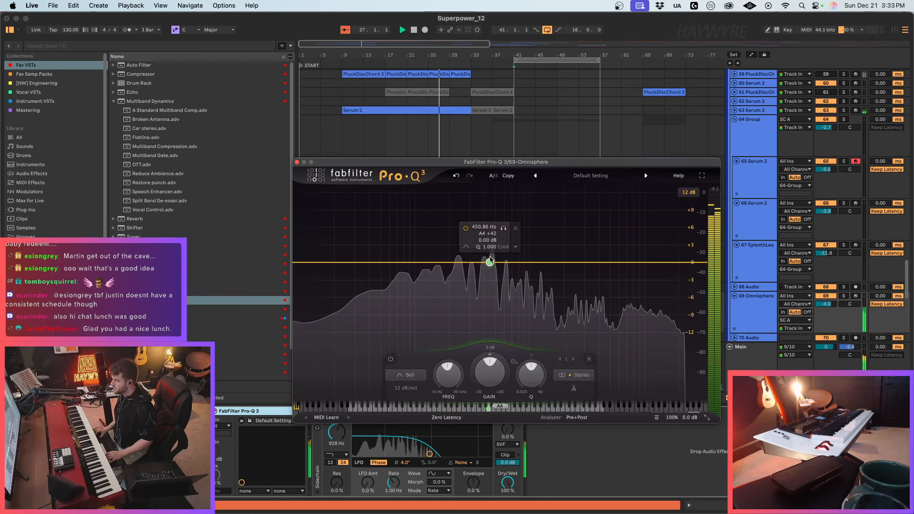
left_click(579, 357)
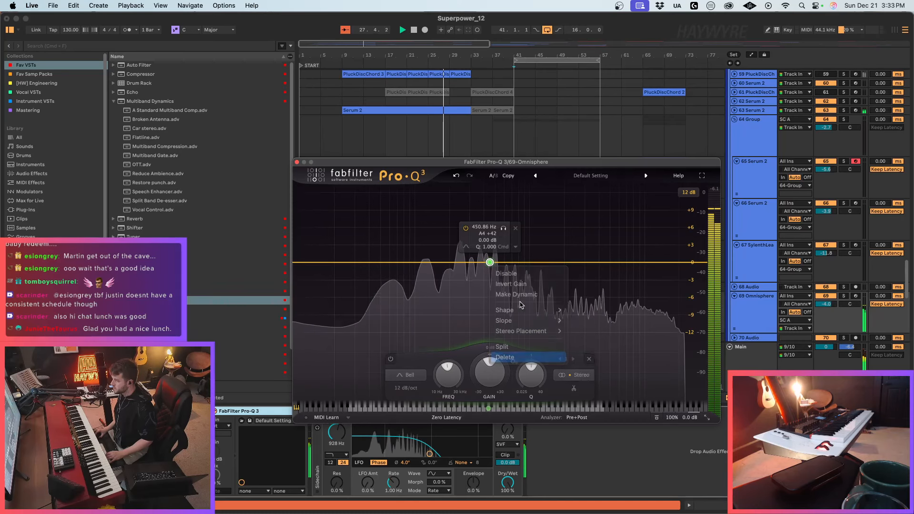
right_click(490, 263)
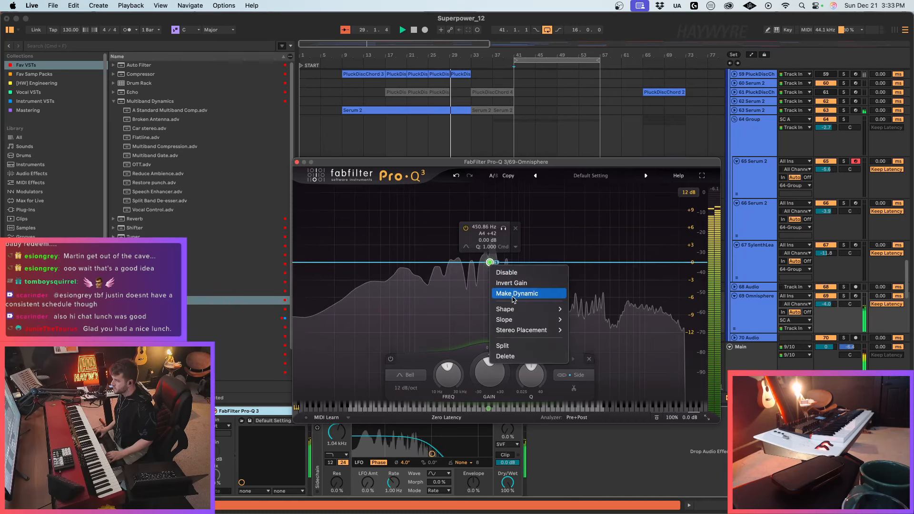
mouse_move(560, 315)
left_click(577, 329)
left_click_drag(490, 261, 438, 262)
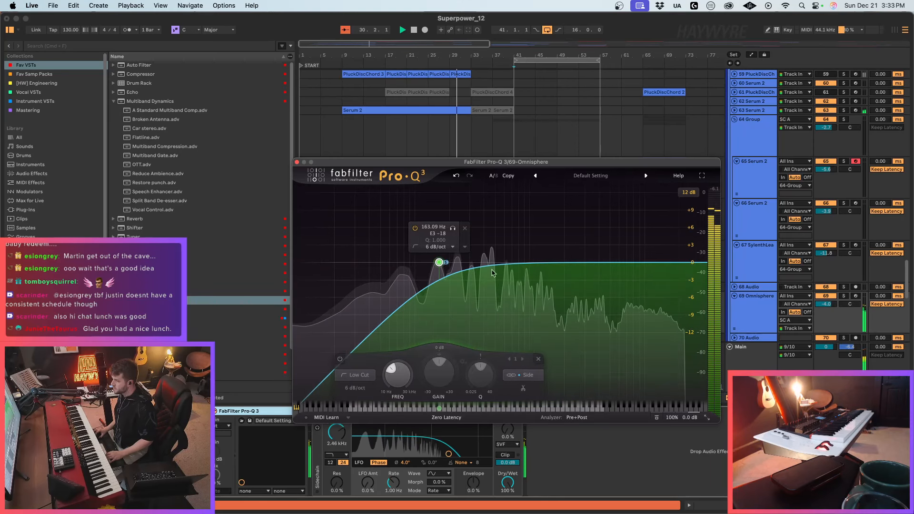
Step: Add a second Side band as a Low Cut and arrange the two cuts at about 80 Hz and 450 Hz
double_click(549, 262)
right_click(549, 262)
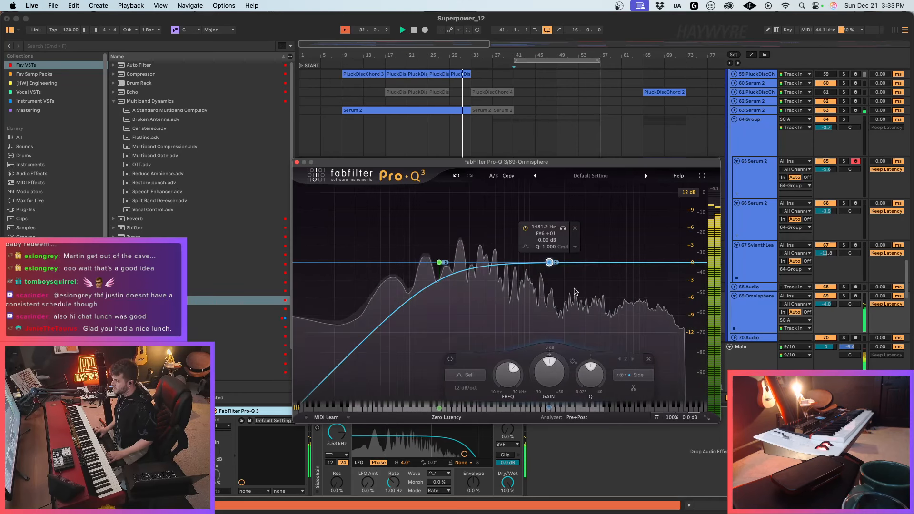
mouse_move(600, 313)
left_click(646, 332)
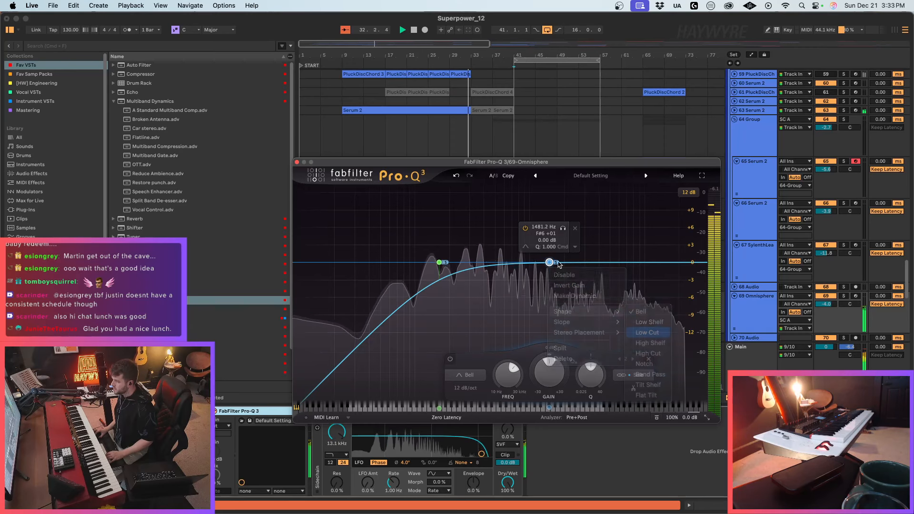
left_click_drag(549, 262, 491, 266)
Step: Set the 80 Hz low cut's stereo placement to Stereo, fine-tune its position and close the Pro-Q 3 window
right_click(404, 263)
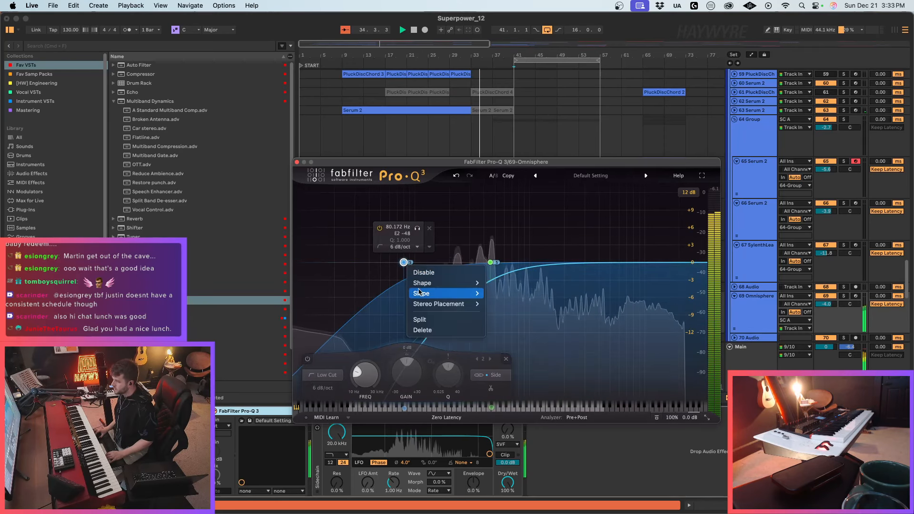
mouse_move(461, 304)
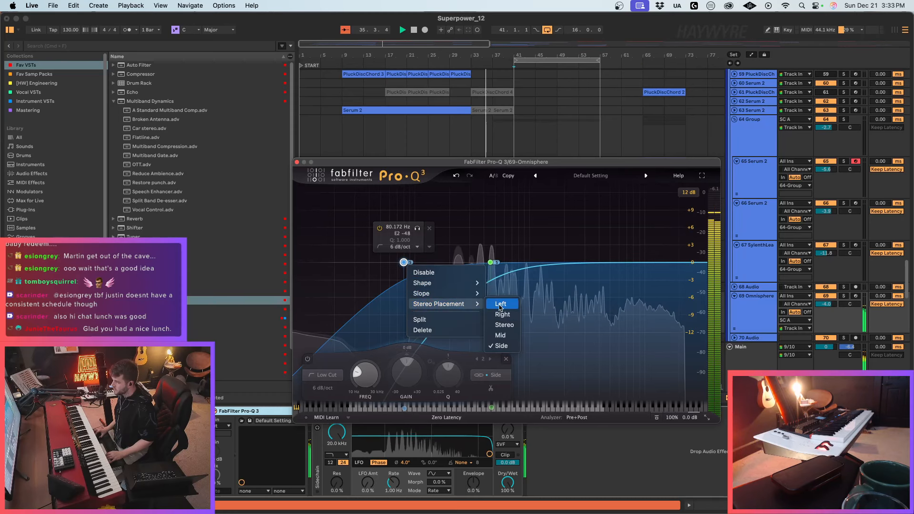
left_click(502, 324)
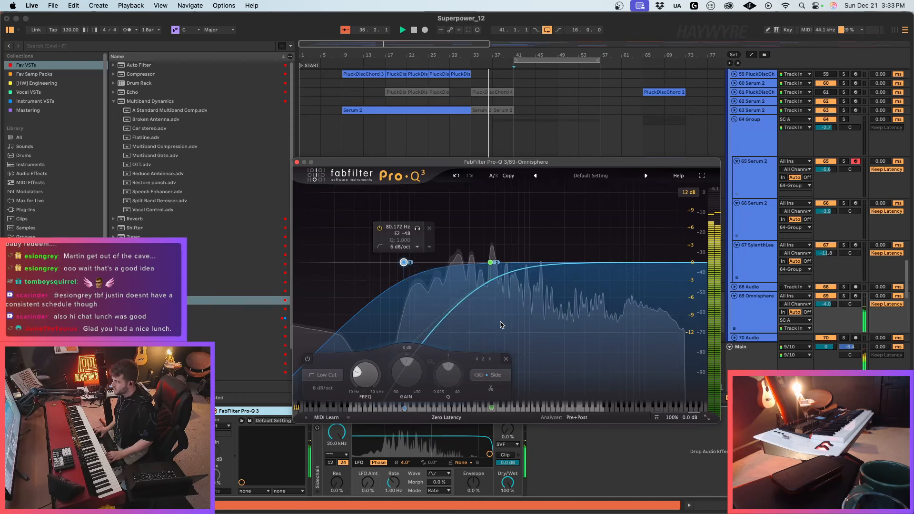
left_click(405, 263, "alt+shift")
mouse_move(405, 262)
left_mouse_down()
mouse_move(453, 273)
mouse_move(459, 284)
mouse_move(414, 273)
left_mouse_up()
left_click(297, 162)
Step: Review the Omnisphere, synth, audio and percussion tracks across bars 41 to 57 during playback
scroll(541, 277, "down", 3)
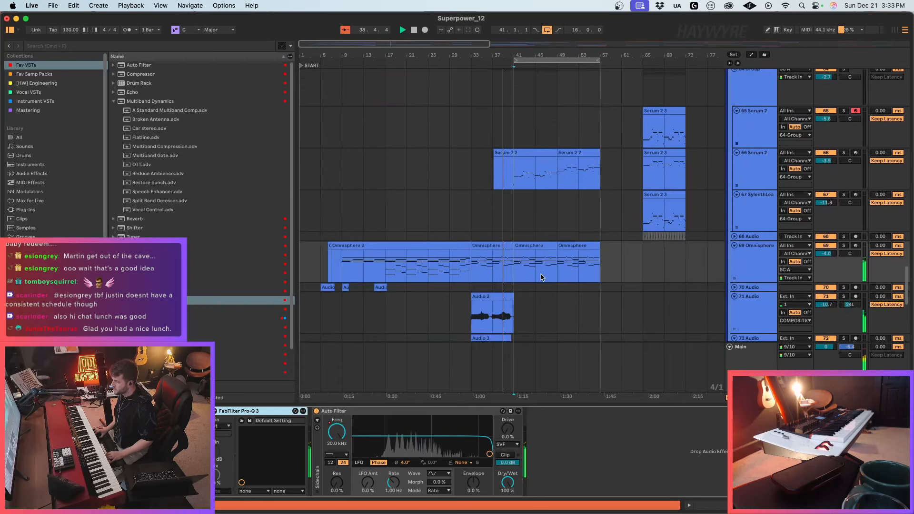
left_click_drag(524, 269, 623, 276)
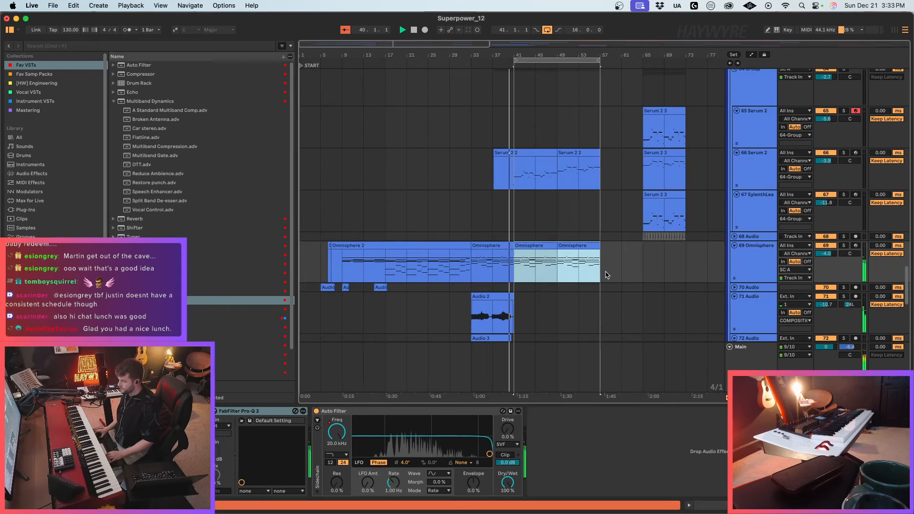
scroll(571, 281, "up", 15)
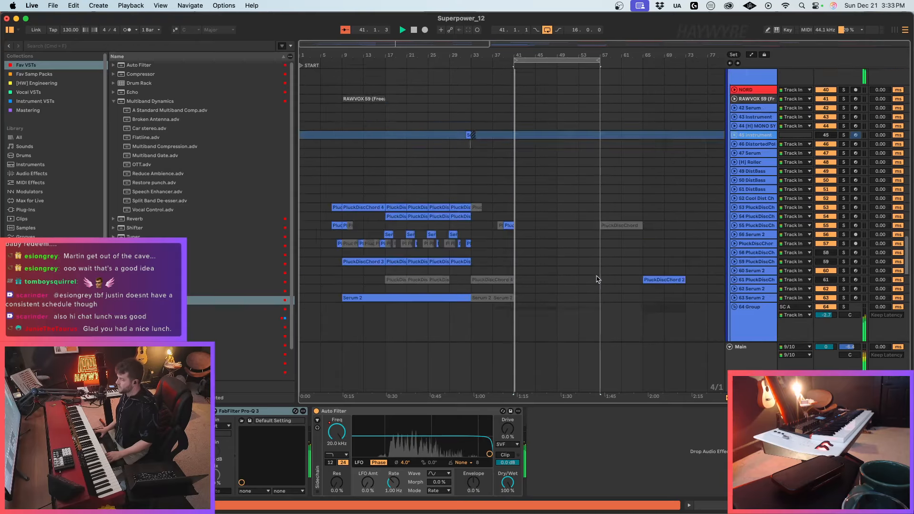
left_click(524, 303)
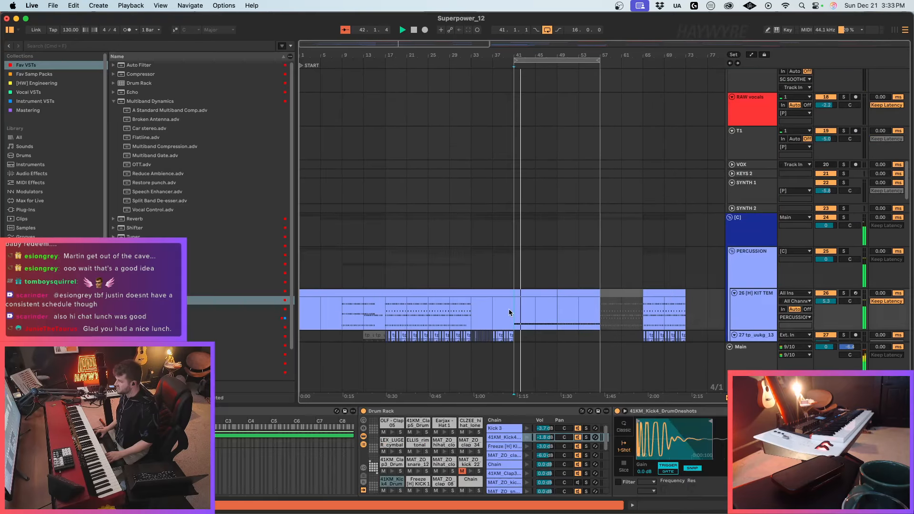
scroll(510, 303, "down", 5)
scroll(509, 302, "down", 10)
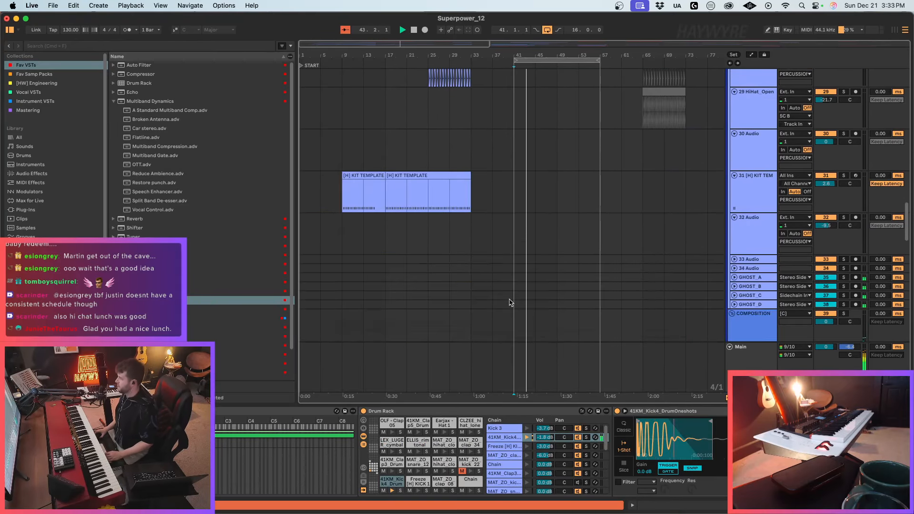
scroll(508, 299, "down", 8)
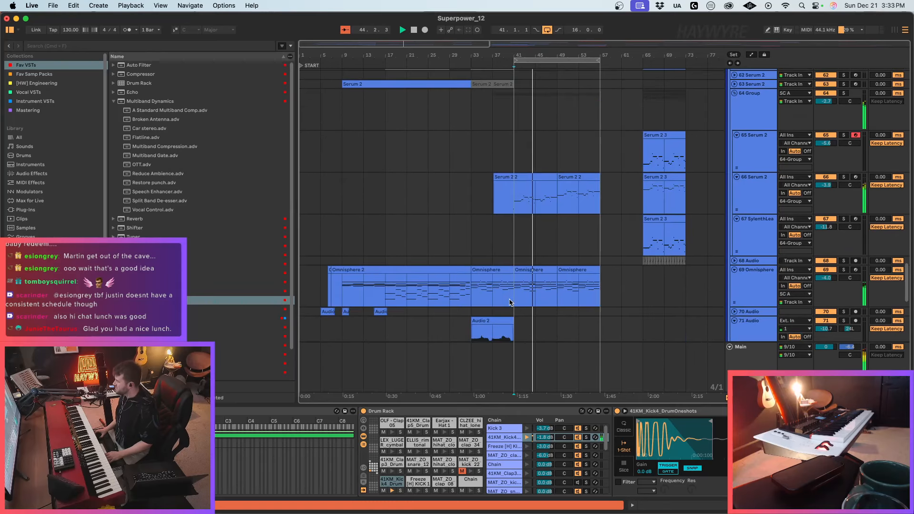
left_click(497, 309)
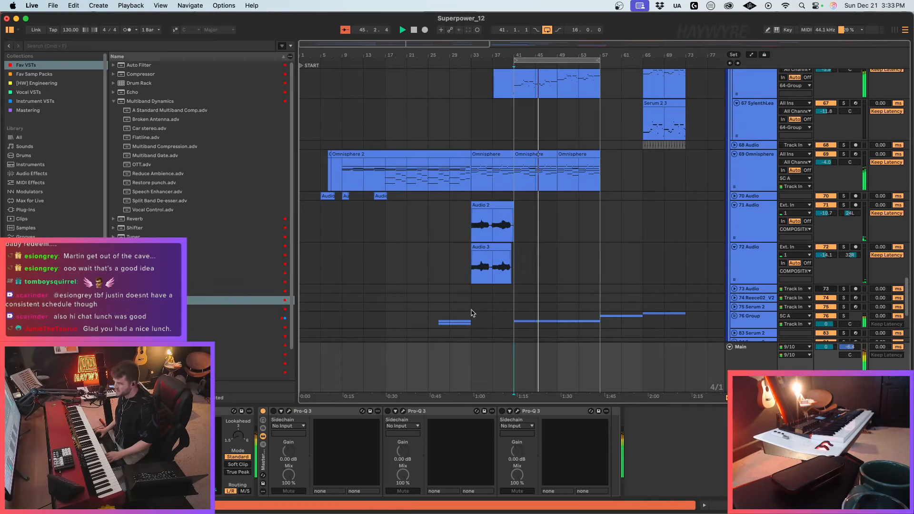
scroll(602, 246, "up", 10)
scroll(601, 245, "up", 12)
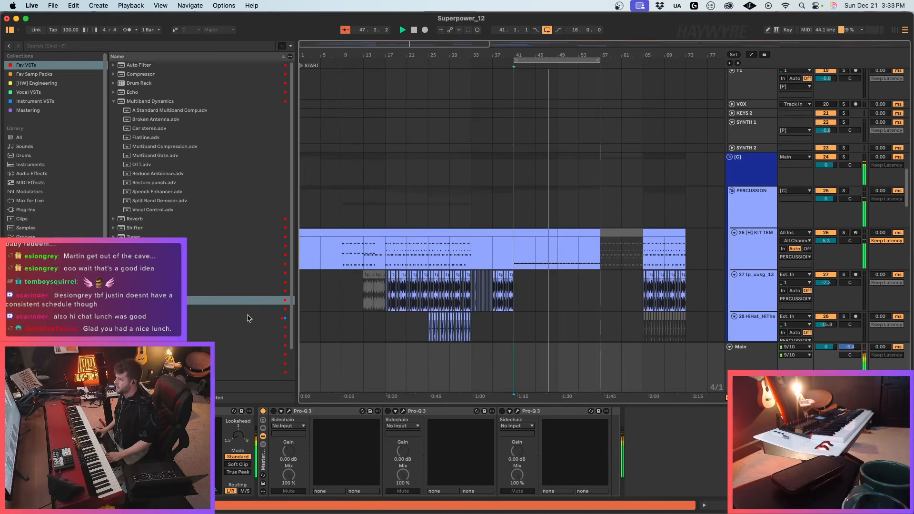
Step: Open the drum kit clip on track 26 and copy the Earjax - Hat 1 notes of bars 29 to 33 to bar 49
left_click(344, 239)
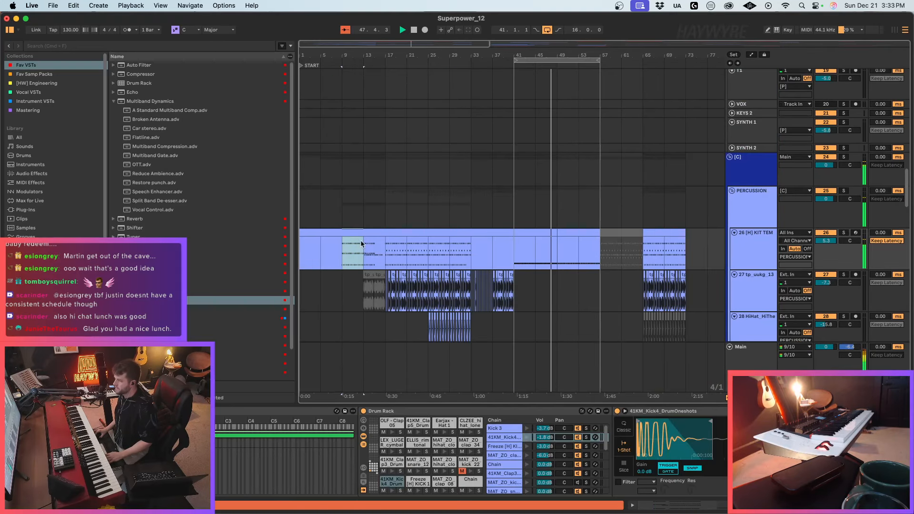
double_click(585, 232)
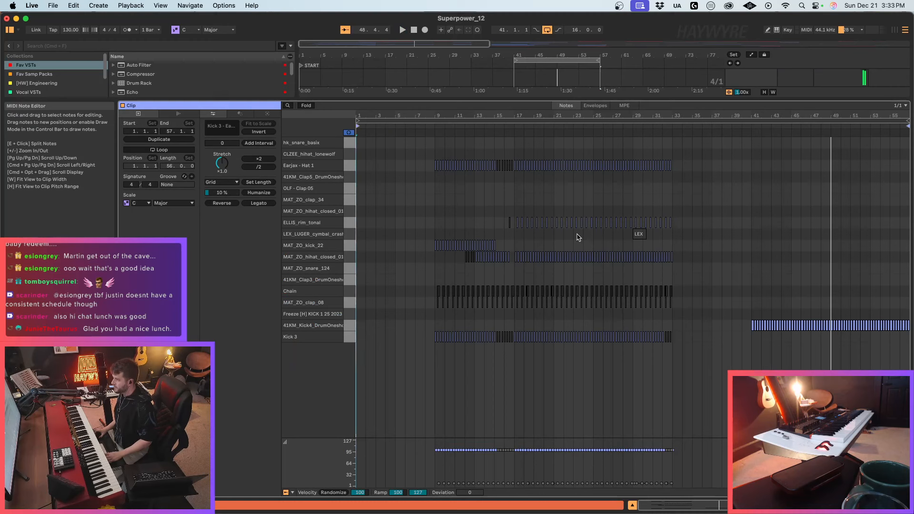
left_click_drag(673, 153, 633, 175)
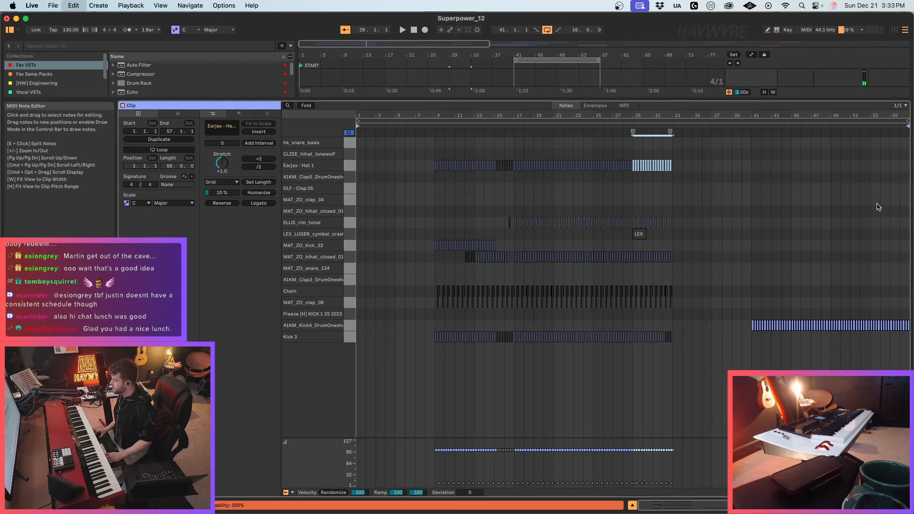
left_click(831, 157)
key("super+v")
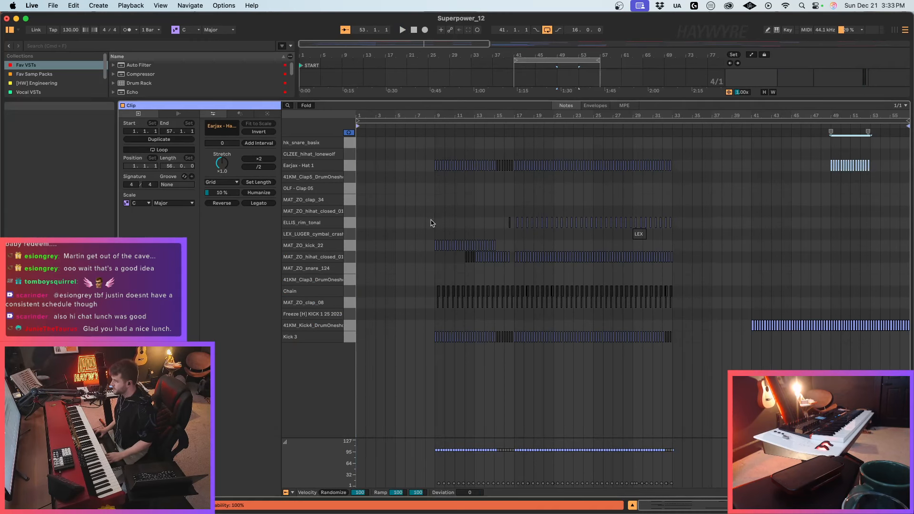
Step: Copy the MAT_ZO_hihat_closed_01 notes of bars 13 to 17 to bar 49, play them back and return to the arrangement
left_click(445, 224)
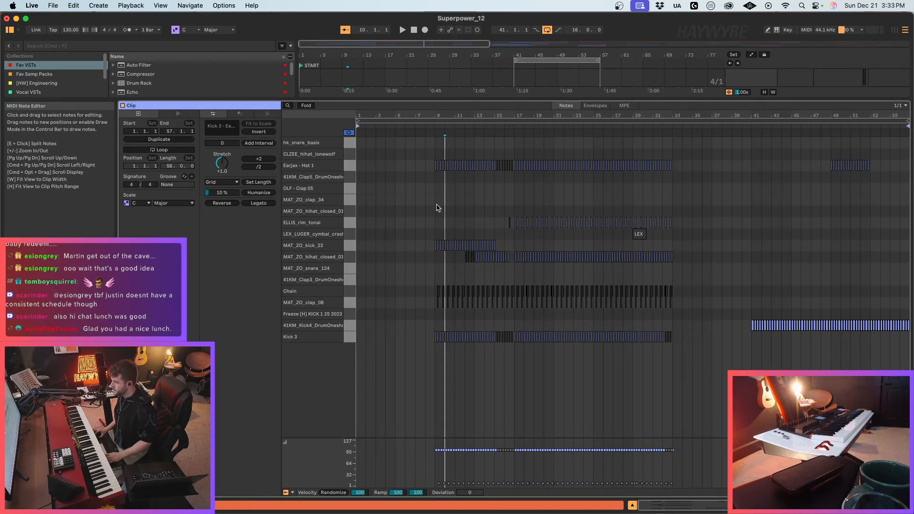
left_click(510, 272)
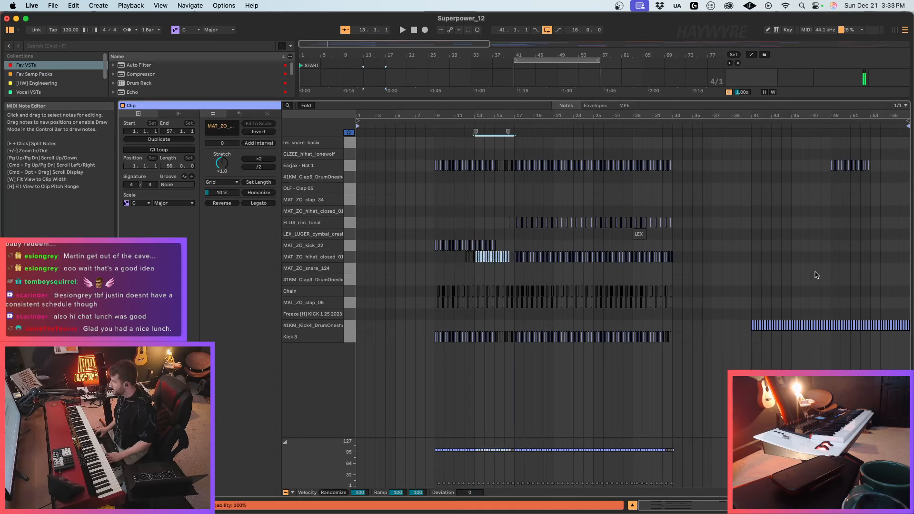
left_click(831, 264)
key("super+v")
key("space")
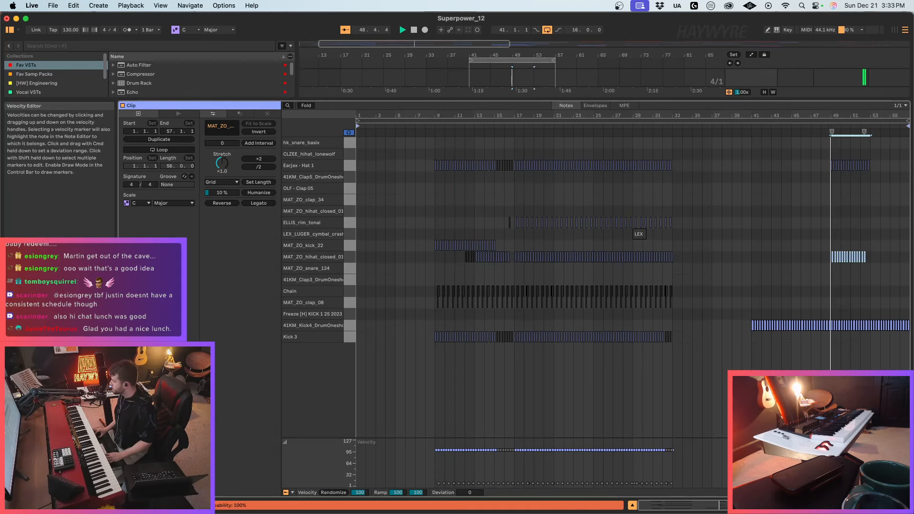
key("shift+Tab")
Step: Delete the Serum 2 clip in bars 49 to 57 on track 66
scroll(544, 303, "down", 15)
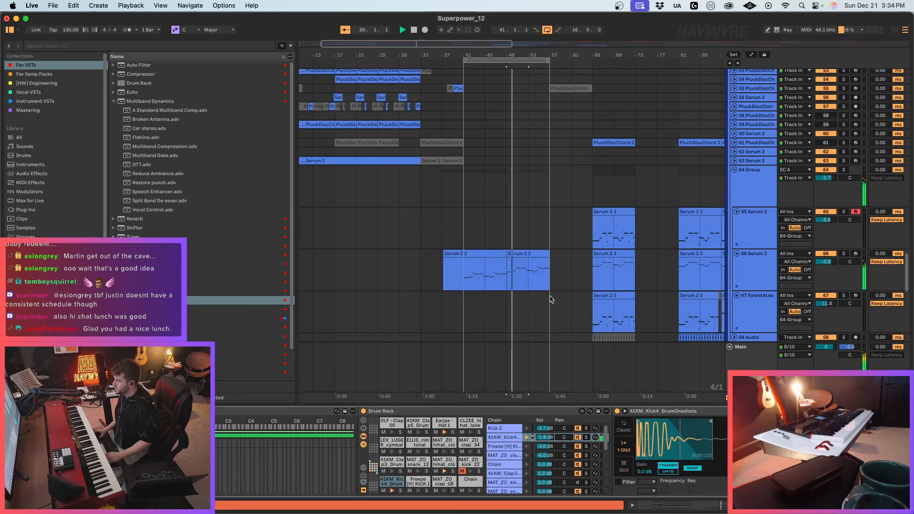
scroll(549, 299, "down", 5)
left_click_drag(508, 151, 551, 164)
key("space")
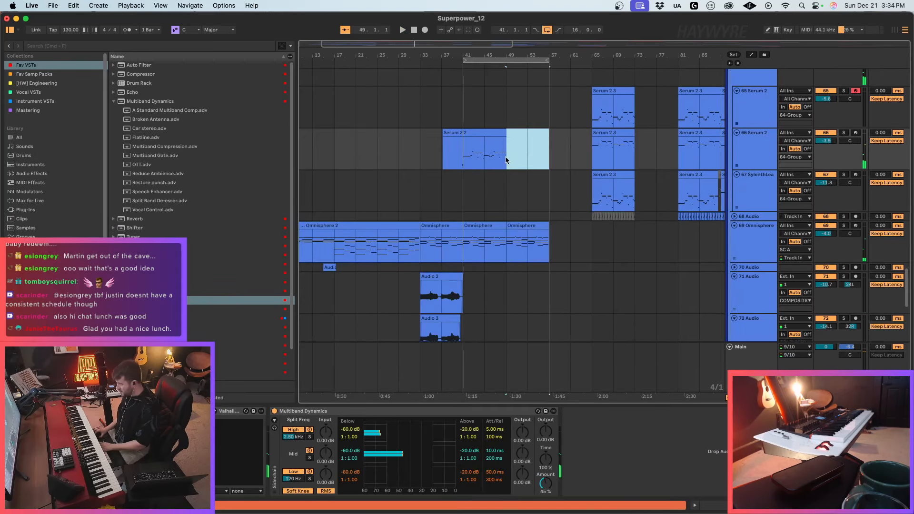
key("Delete")
Step: Arm track 66 for recording and set its Serum 2 pitch bend range to 12 semitones
key("space")
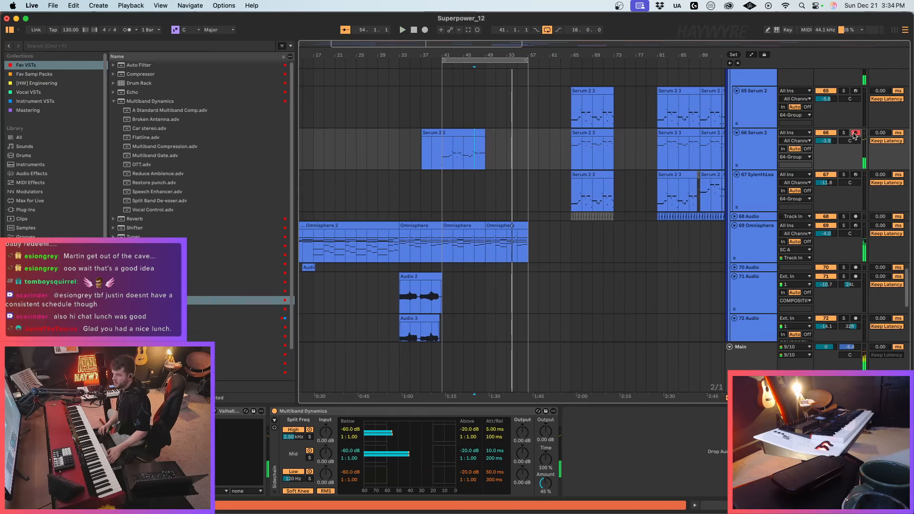
key("super+alt+p")
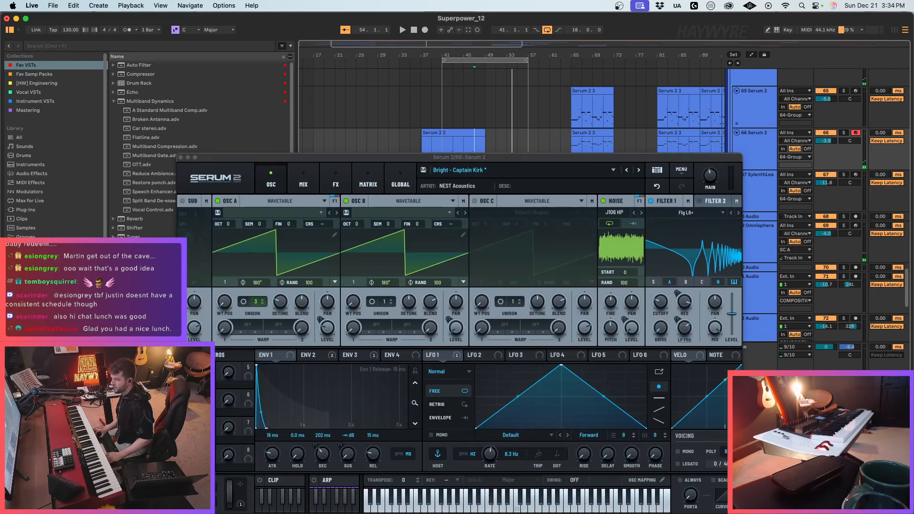
left_click_drag(211, 488, 217, 482)
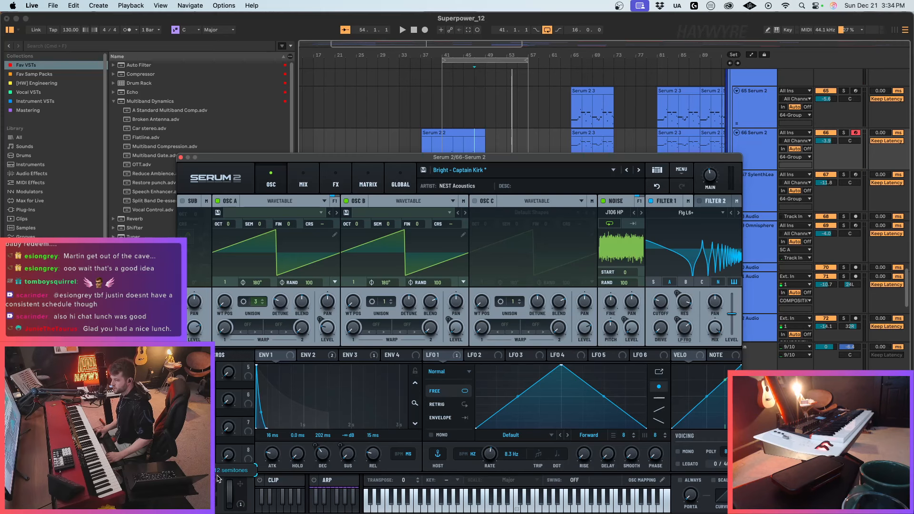
left_click(180, 157)
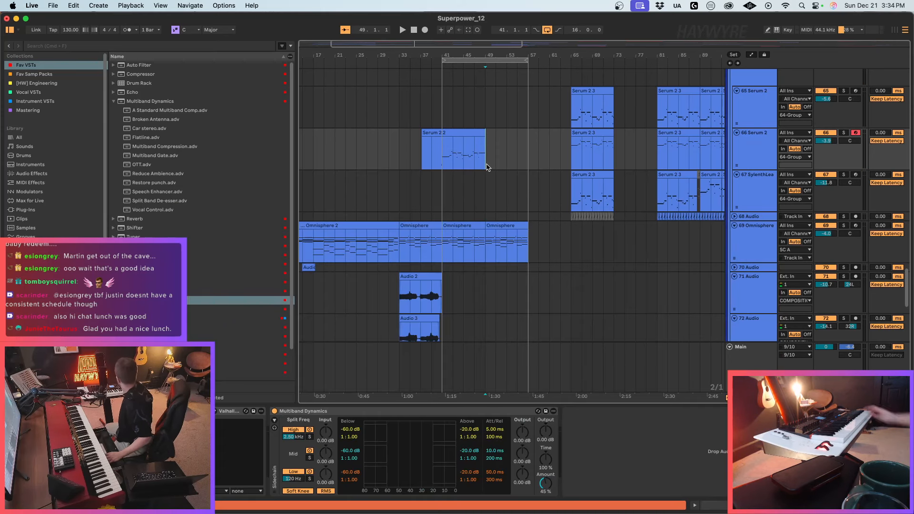
Step: Record a sustained D#4 with a pitch bend on track 66 from bar 49 and show the clip's Pitch Bend envelope
key("F9")
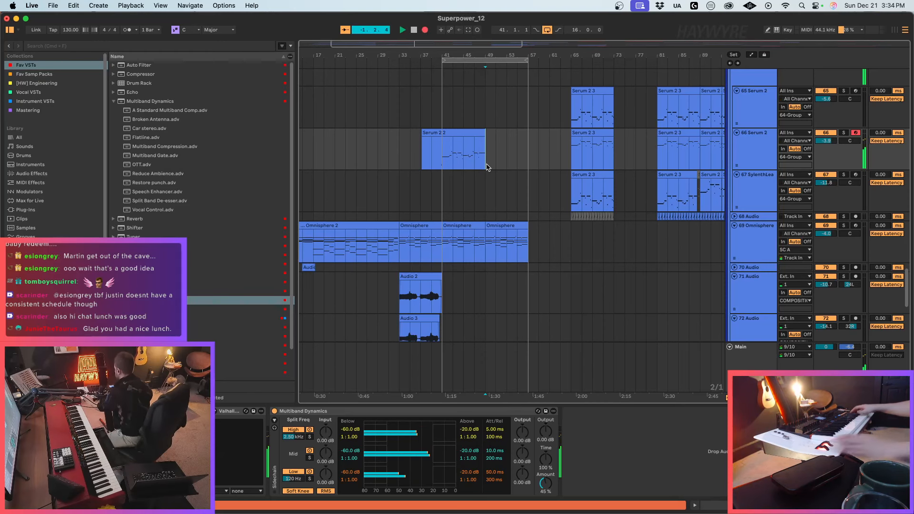
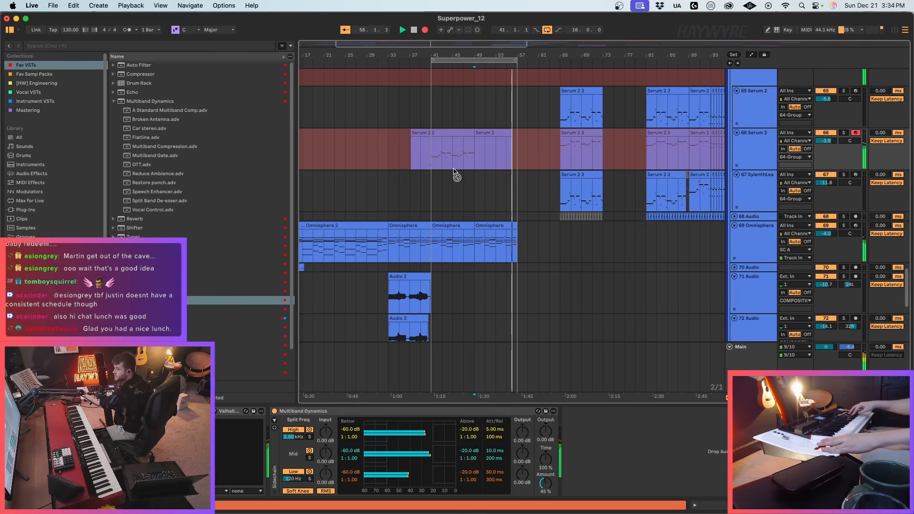
key("space")
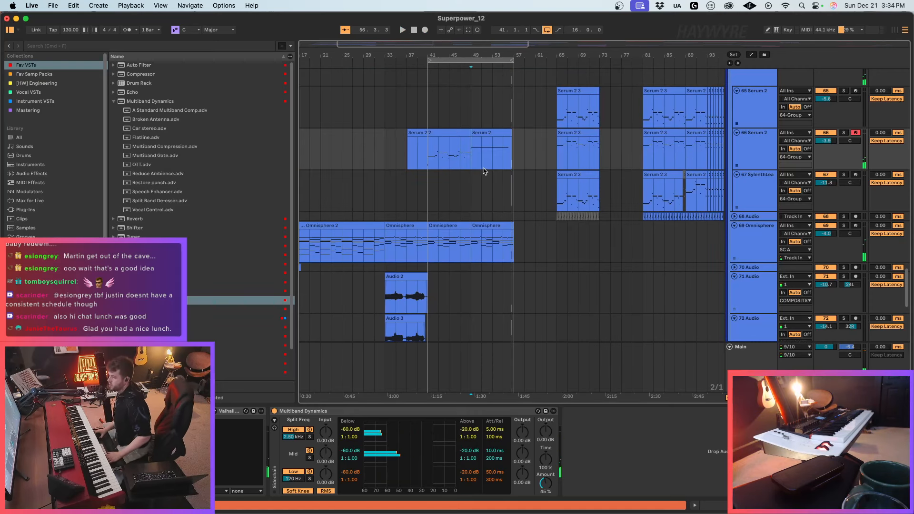
double_click(489, 133)
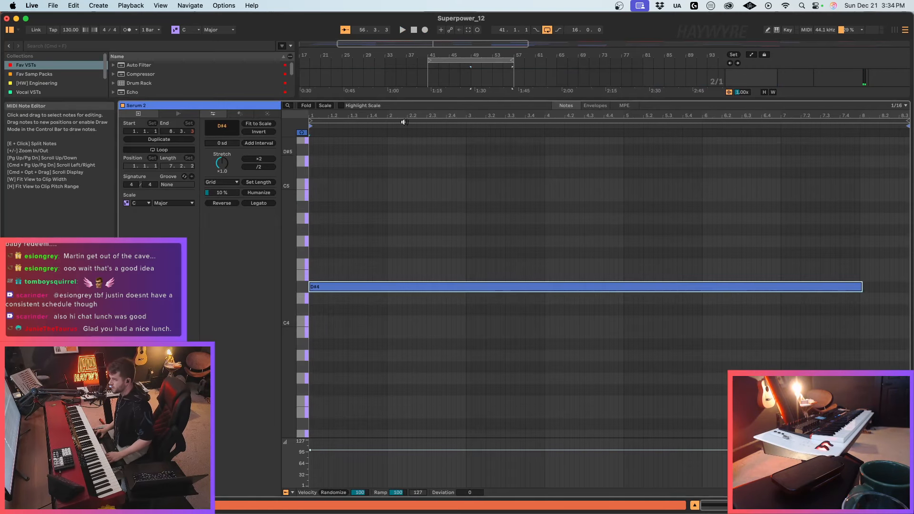
left_click(595, 106)
left_click(314, 492)
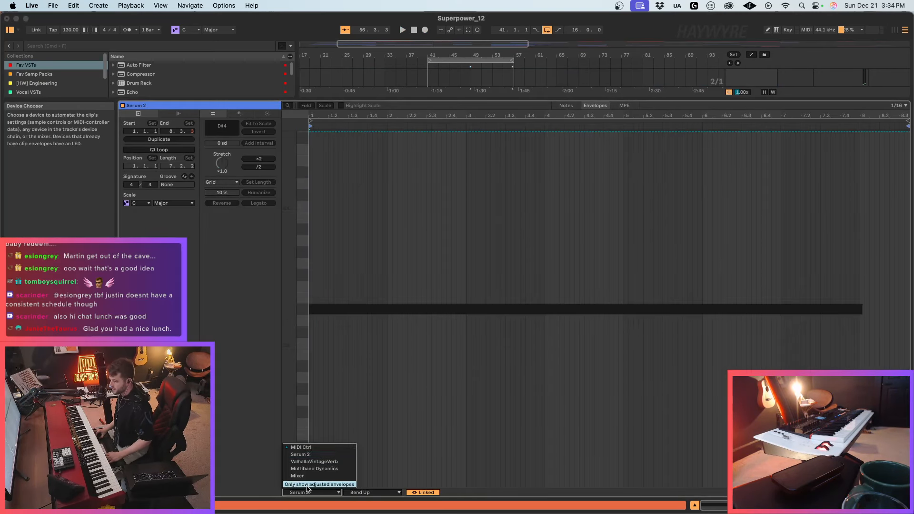
left_click(315, 451)
left_click_drag(383, 276, 731, 221)
key("Delete")
key("super+z")
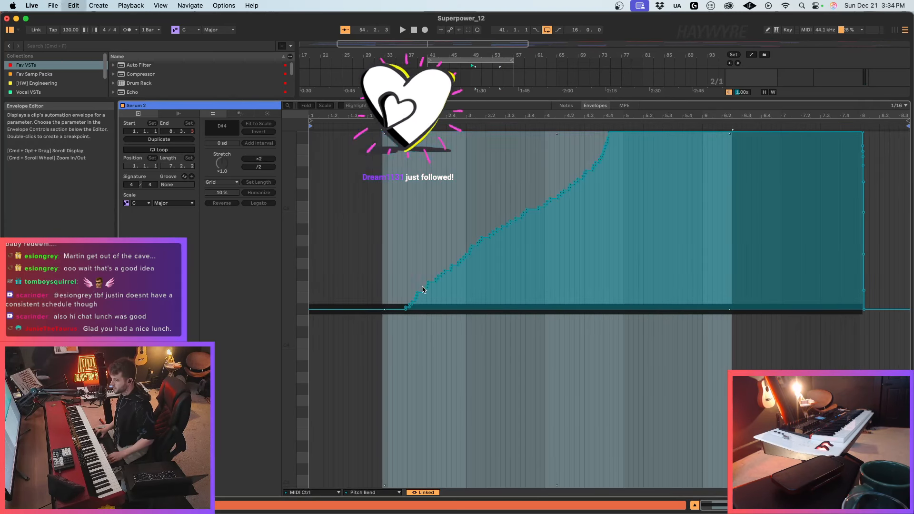
Step: Straighten the recorded pitch bend into a linear ramp from about clip bar 2 to 8191 just before bar 7, and play it back
left_click(386, 307)
left_click_drag(397, 304, 673, 201)
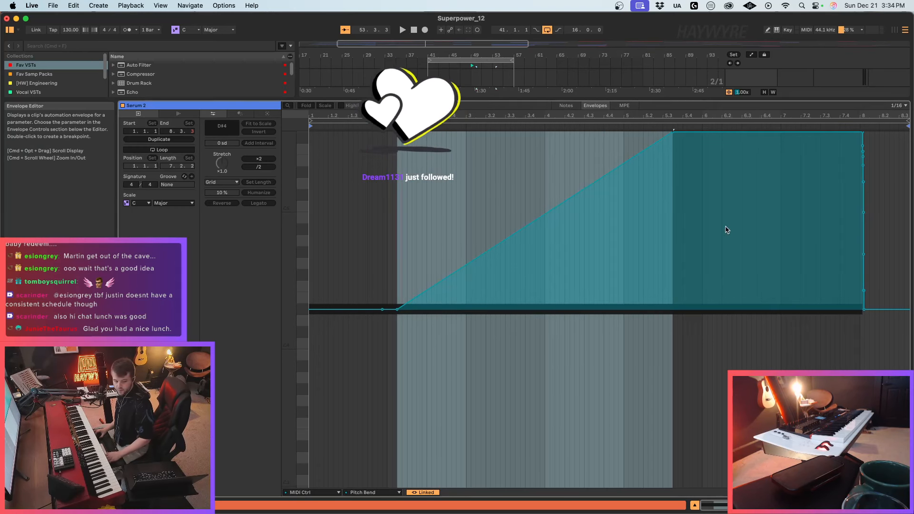
left_click(677, 138)
left_click_drag(673, 132, 776, 131)
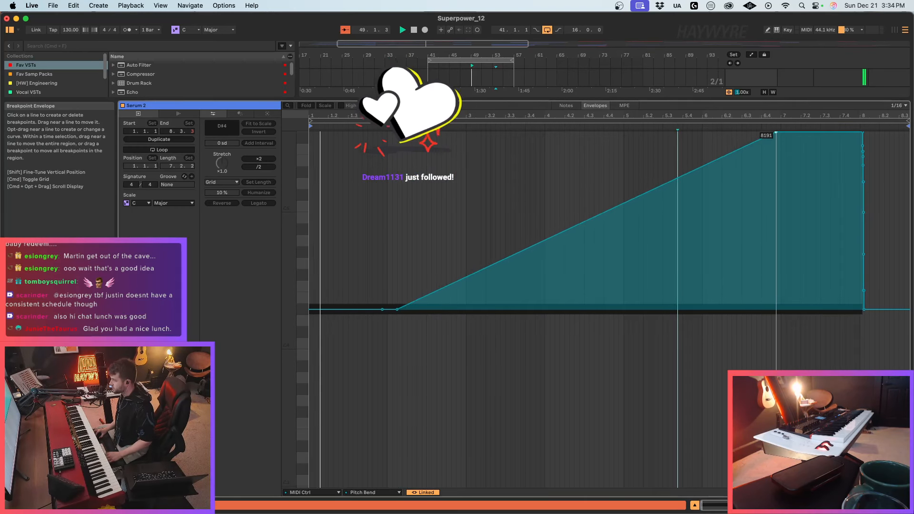
key("space")
key("shift+Tab")
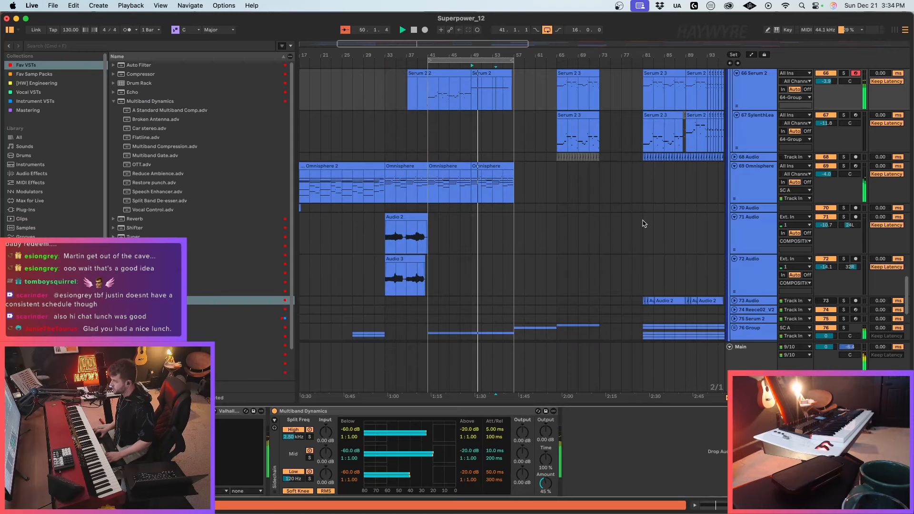
scroll(465, 210, "up", 15)
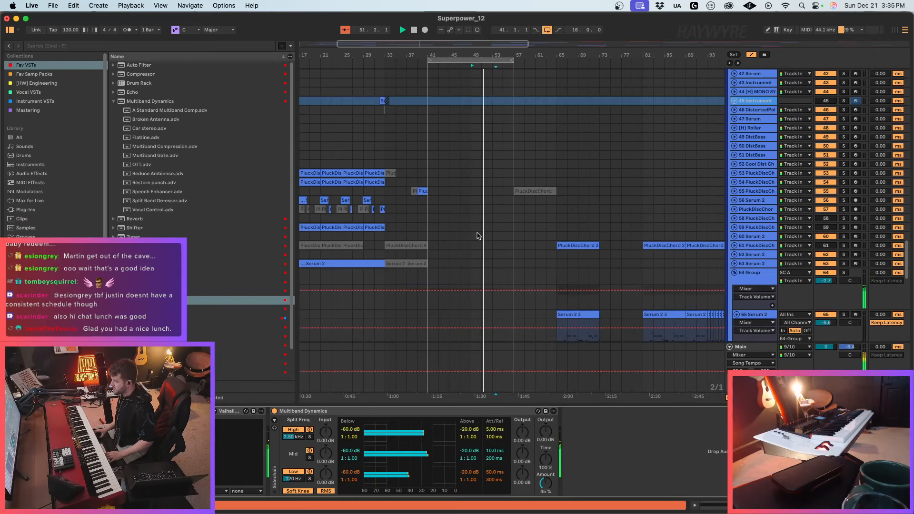
Step: In the track 26 kit clip starting at bar 49, duplicate a two-bar run of MAT_ZO closed hi-hat notes three times up to bar 57
scroll(481, 235, "up", 6)
left_click(489, 258)
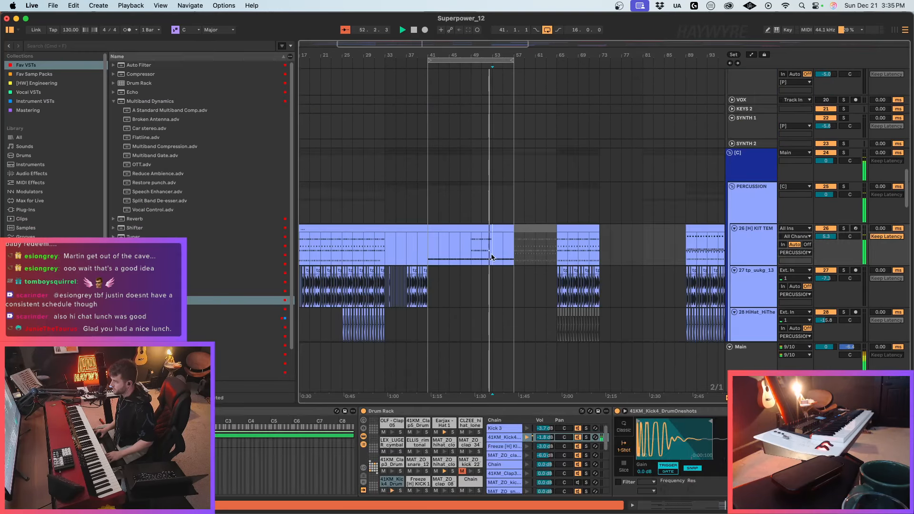
left_click(495, 229)
key("space")
double_click(497, 229)
left_click(624, 355)
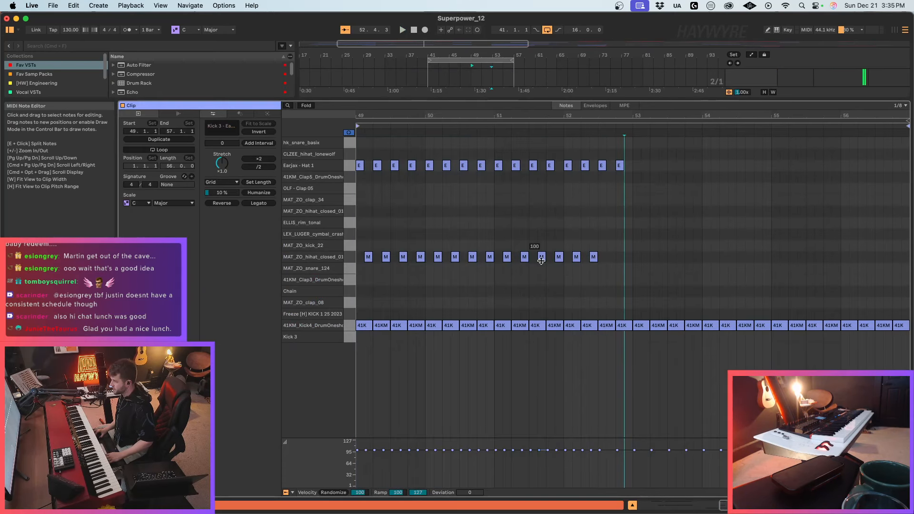
mouse_move(498, 233)
left_mouse_down()
mouse_move(376, 263)
mouse_move(358, 276)
left_mouse_up()
key("super+d")
key("super+d")
key("super+d")
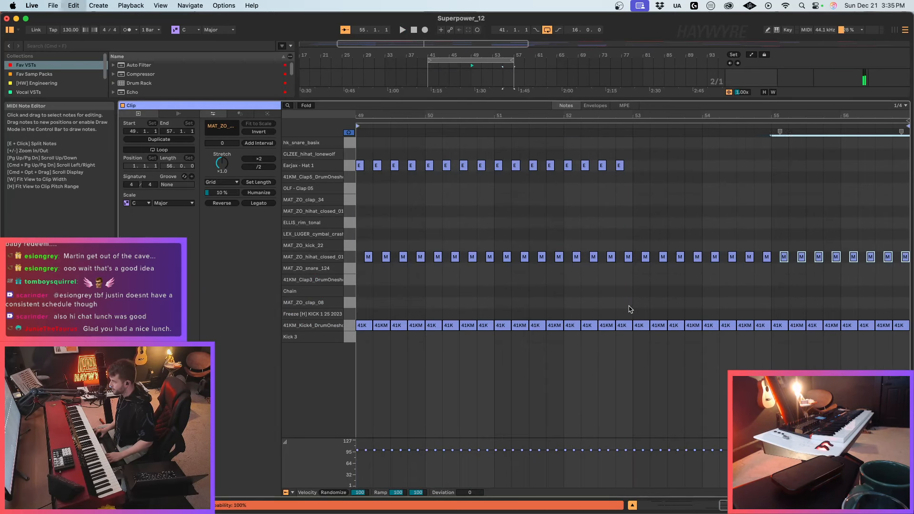
Step: Delete the kick notes from about the middle of bar 53 to the end of the kit clip
left_click(666, 316)
left_click_drag(666, 316, 904, 347)
key("Delete")
Step: Play the edited drums from bar 49 in the arrangement and turn off loop playback
key("space")
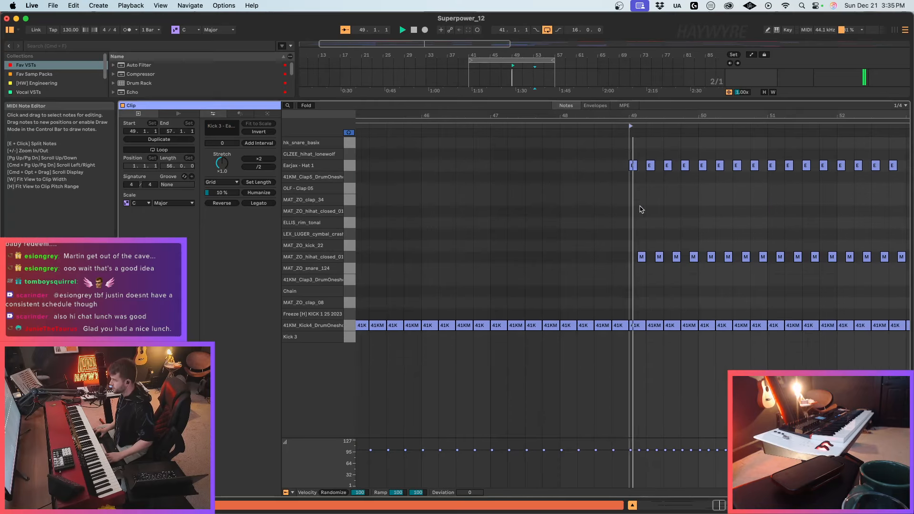
key("shift+Tab")
scroll(547, 199, "down", 2)
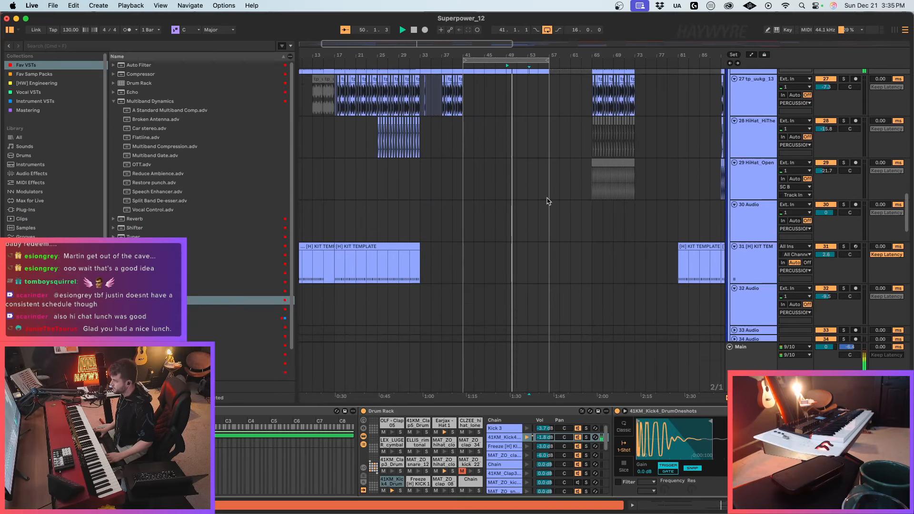
scroll(545, 194, "up", 7)
left_click(547, 212)
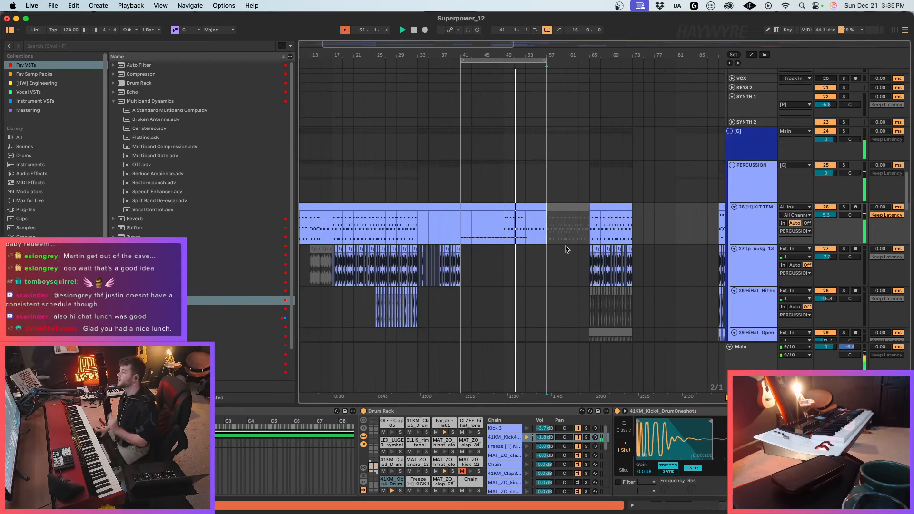
left_click(547, 29)
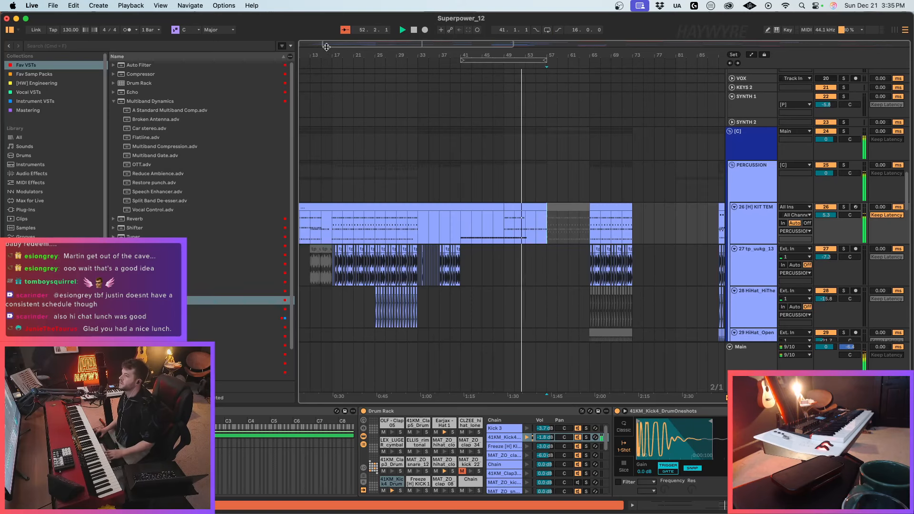
Step: Remove the track 69 Omnisphere part from bar 55 onward
left_click_drag(328, 54, 331, 47)
scroll(461, 264, "down", 10)
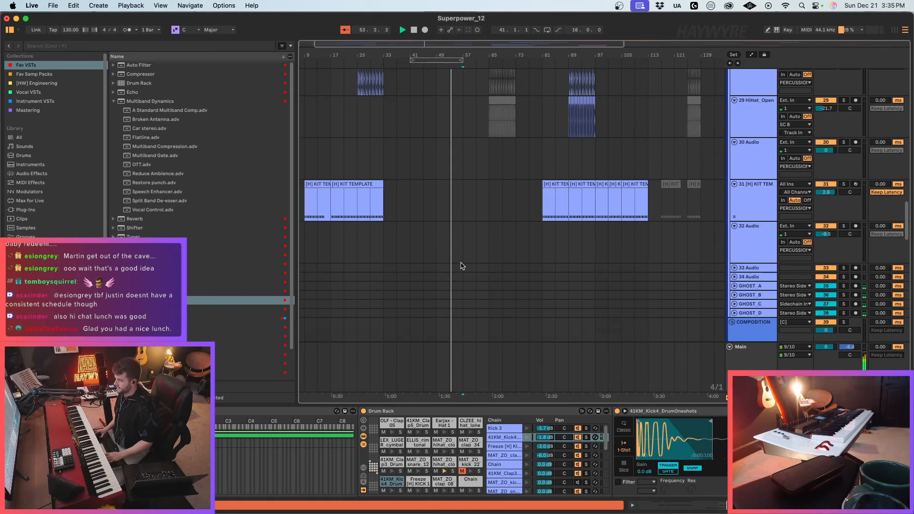
scroll(460, 266, "down", 15)
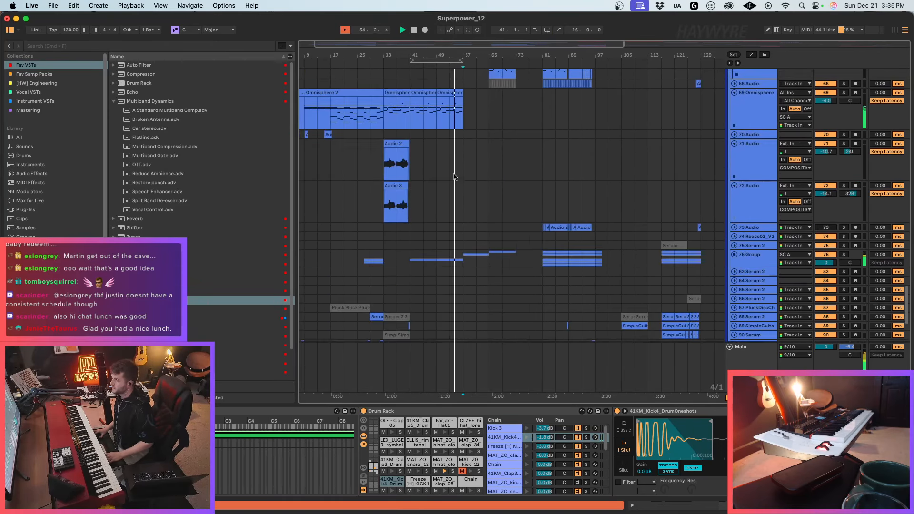
scroll(454, 174, "up", 2)
key("super+1")
left_click_drag(455, 164, 471, 166)
Step: Delete the clips between bars 57 and 65 on both RAW vocals tracks
scroll(471, 183, "up", 12)
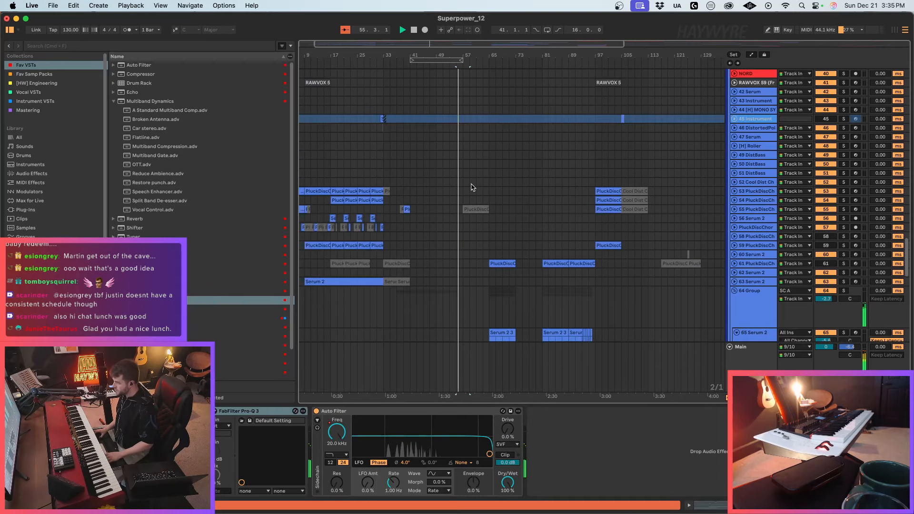
scroll(471, 187, "up", 15)
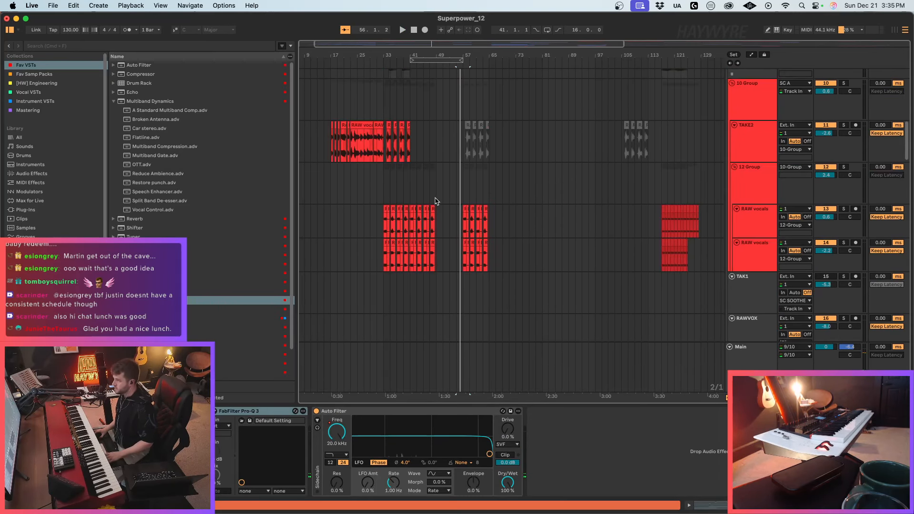
left_click_drag(456, 221, 494, 245)
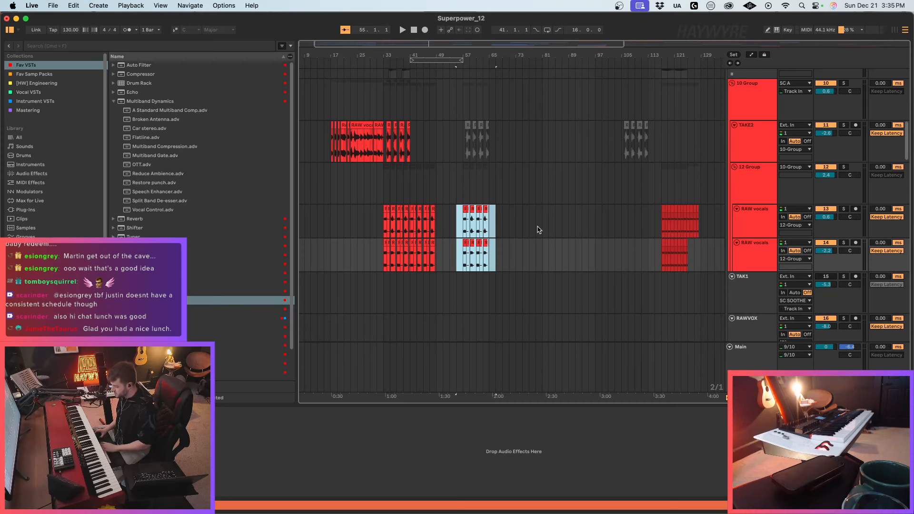
scroll(434, 189, "down", 3)
key("Delete")
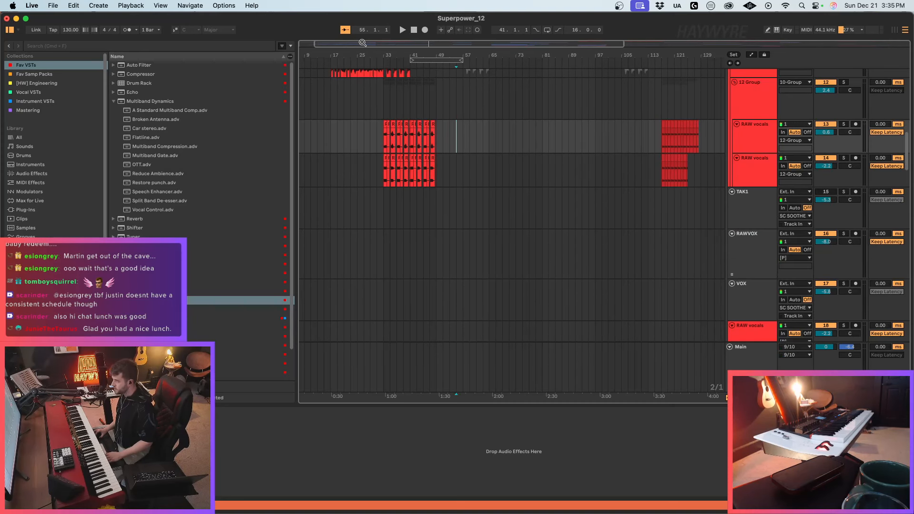
Step: Cut bar 56 out of the end of the track 26 kit clip and play back that spot
left_click_drag(363, 42, 369, 66)
scroll(603, 274, "down", 12)
left_click(526, 127)
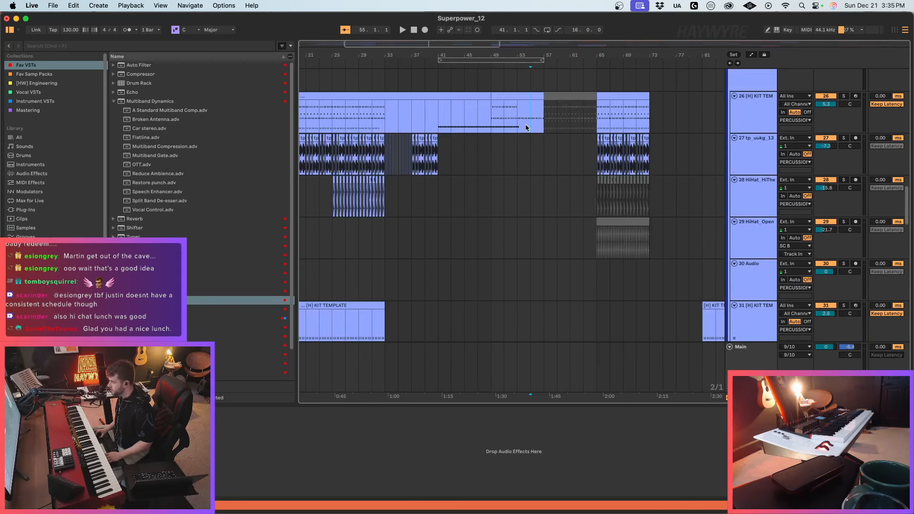
key("space")
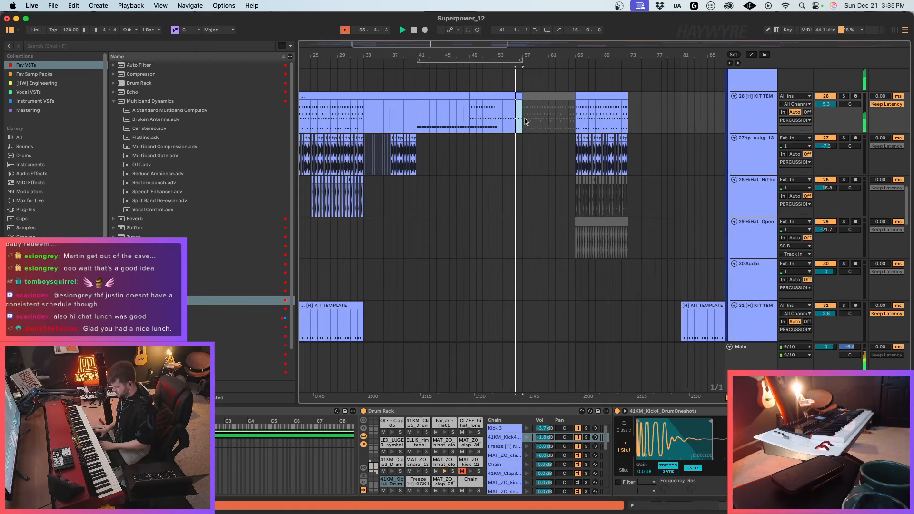
Step: Delete the final C#3 note from the Serum 2 2 clip starting at bar 49 on track 80
scroll(525, 122, "down", 20)
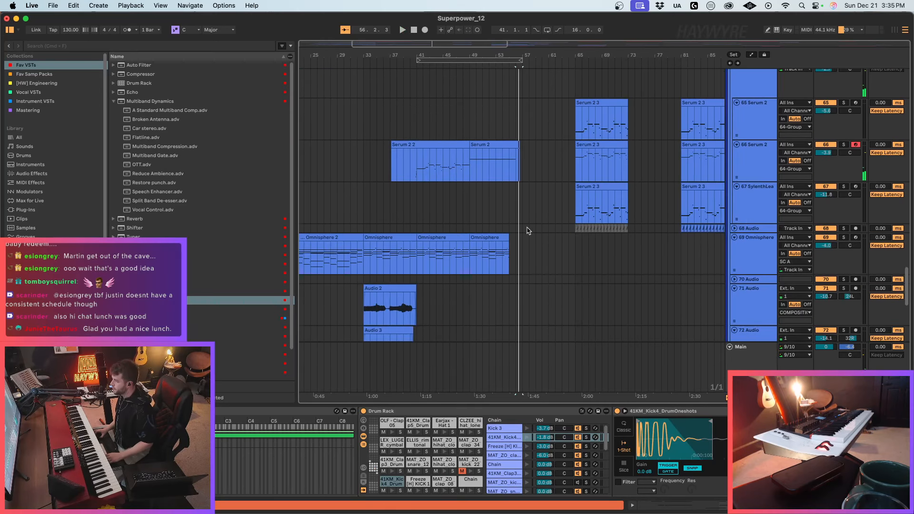
scroll(527, 231, "down", 10)
left_click(734, 178)
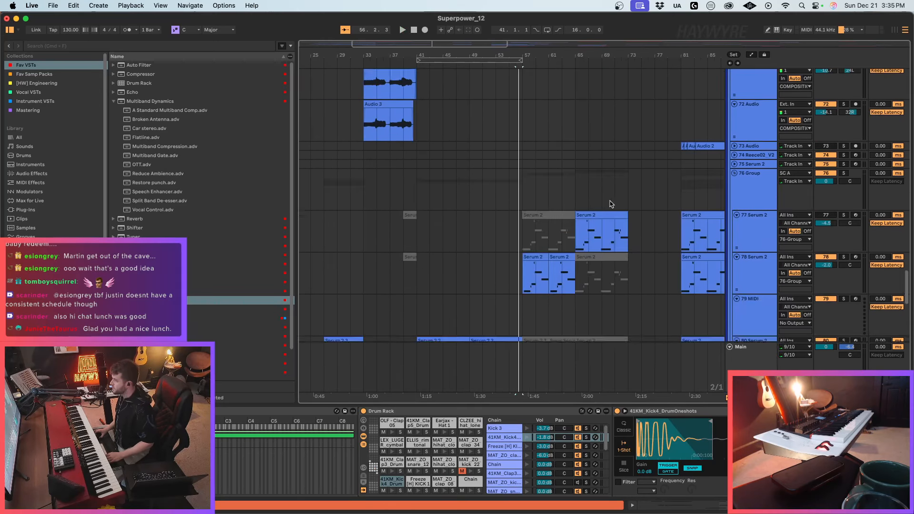
scroll(571, 214, "down", 3)
left_click(512, 191)
double_click(512, 192)
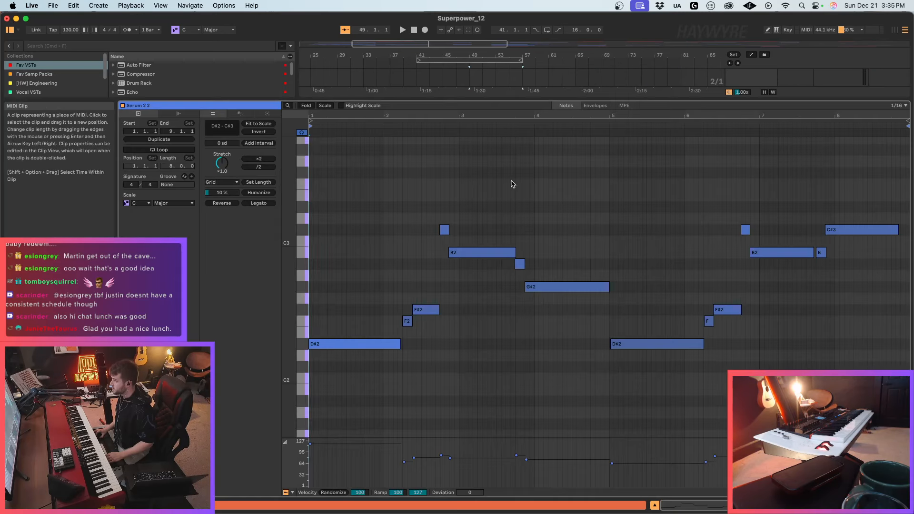
left_click(866, 230)
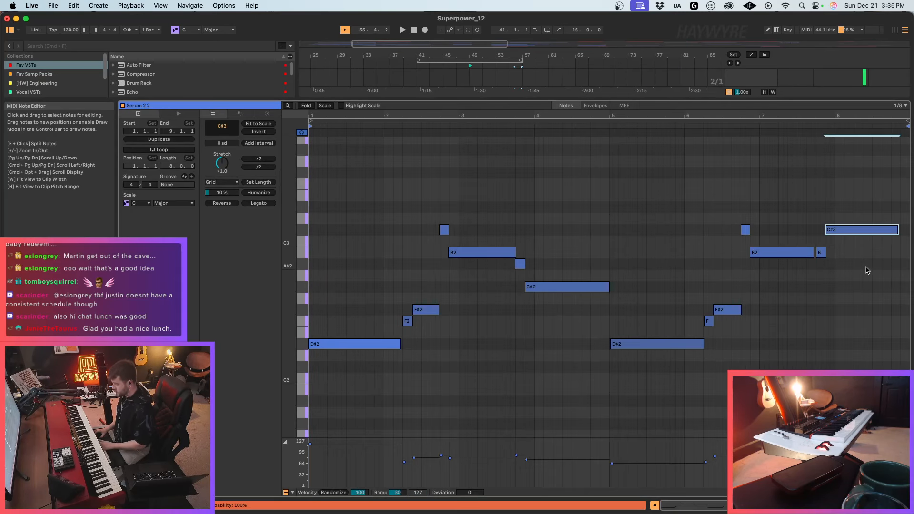
key("Delete")
key("shift+Tab")
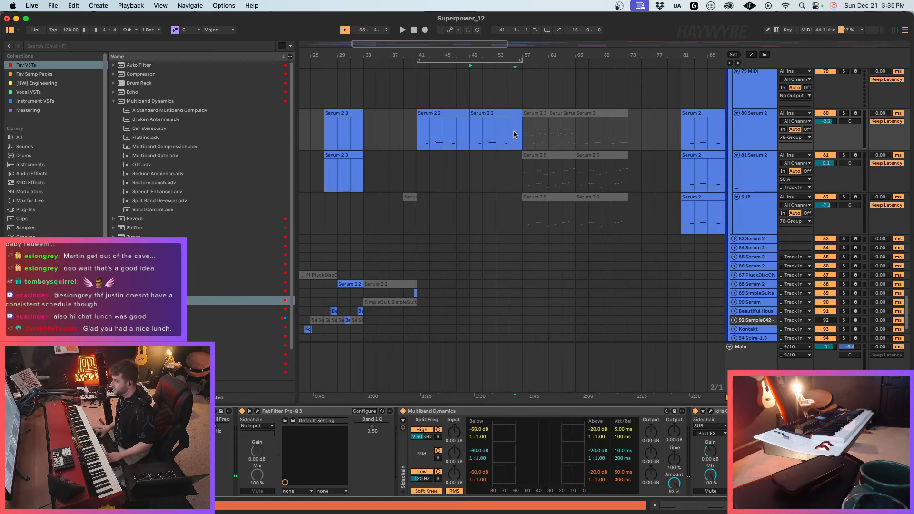
Step: Replace the short B2 note at the end of the same clip by extending the long B2 note before it
double_click(510, 114)
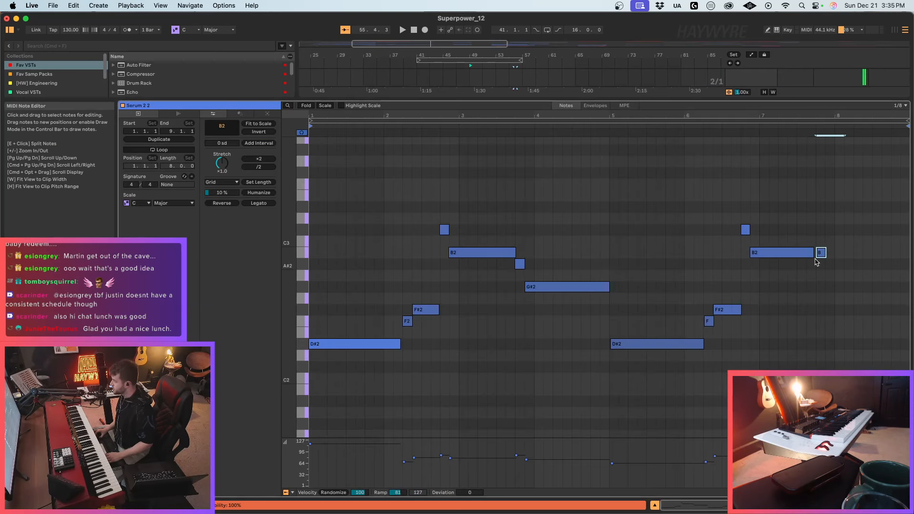
left_click_drag(813, 253, 826, 251)
key("shift+Tab")
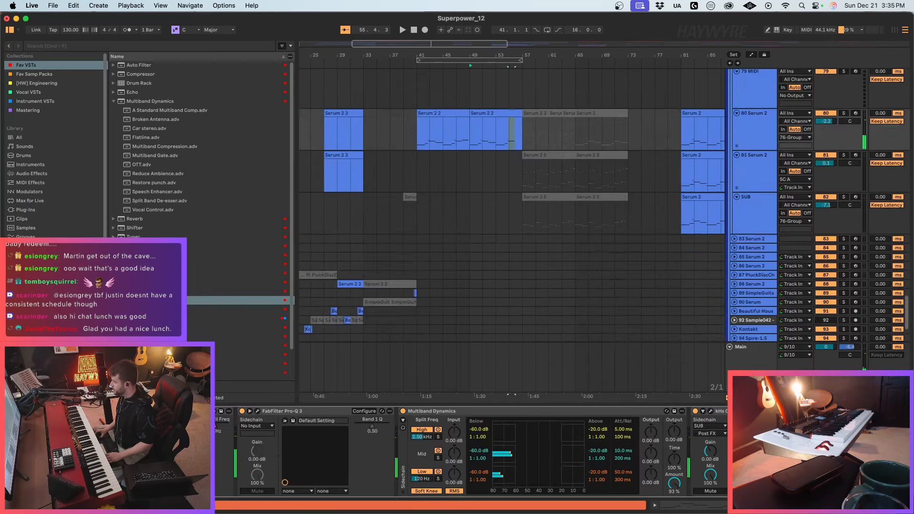
Step: Play the arrangement from bar 49 through bar 56 and review the synth, pluck and Omnisphere tracks
scroll(573, 292, "up", 4)
left_click(523, 265)
left_click(484, 212)
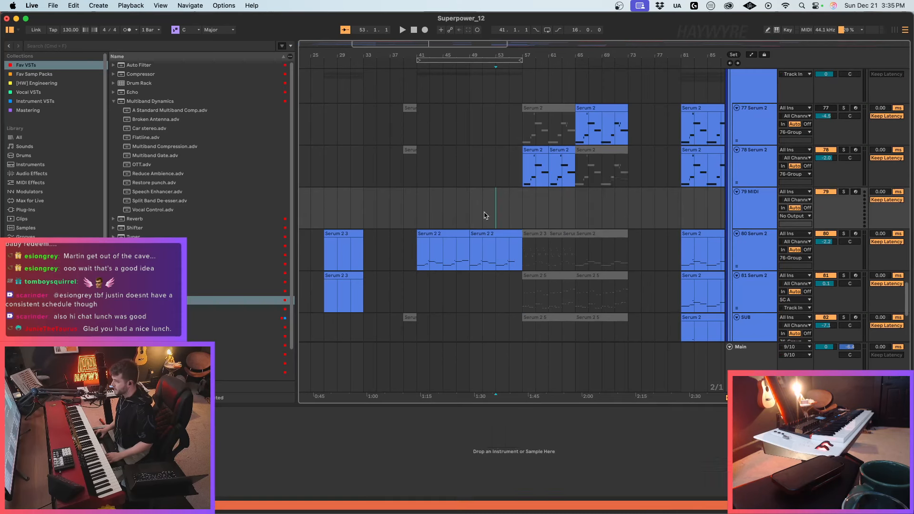
key("space")
scroll(816, 292, "up", 3)
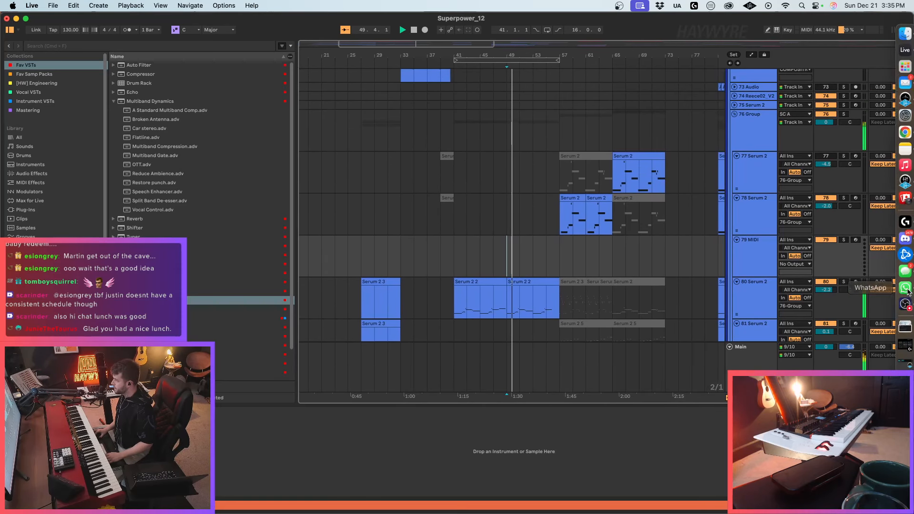
left_click_drag(907, 293, 898, 240)
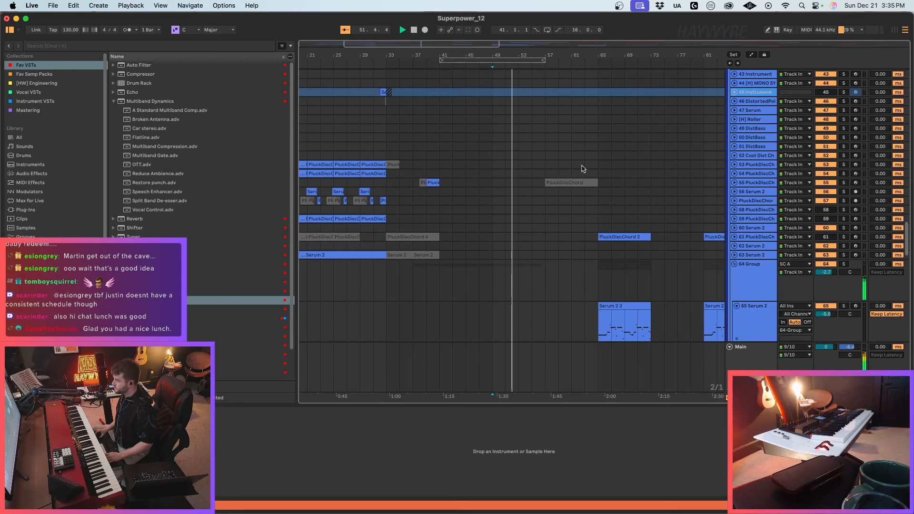
left_click_drag(482, 43, 566, 43)
scroll(493, 264, "up", 10)
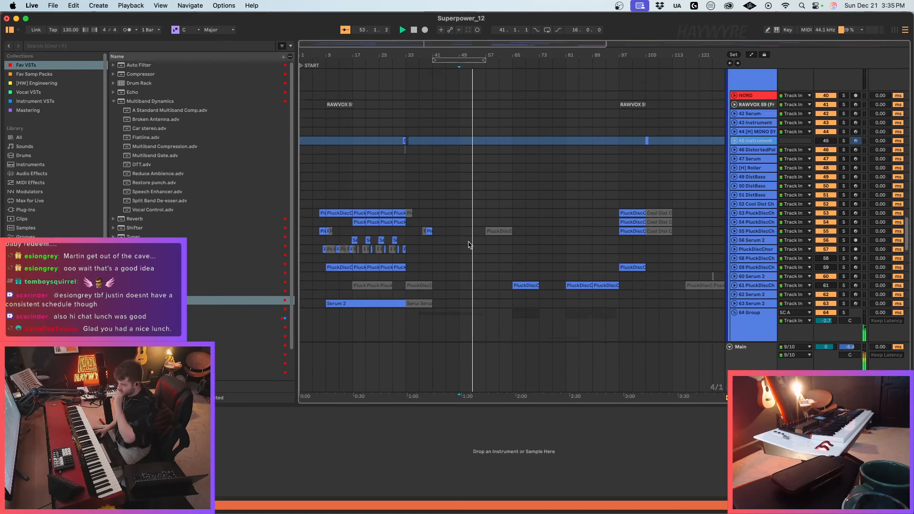
scroll(495, 262, "down", 5)
scroll(429, 259, "down", 10)
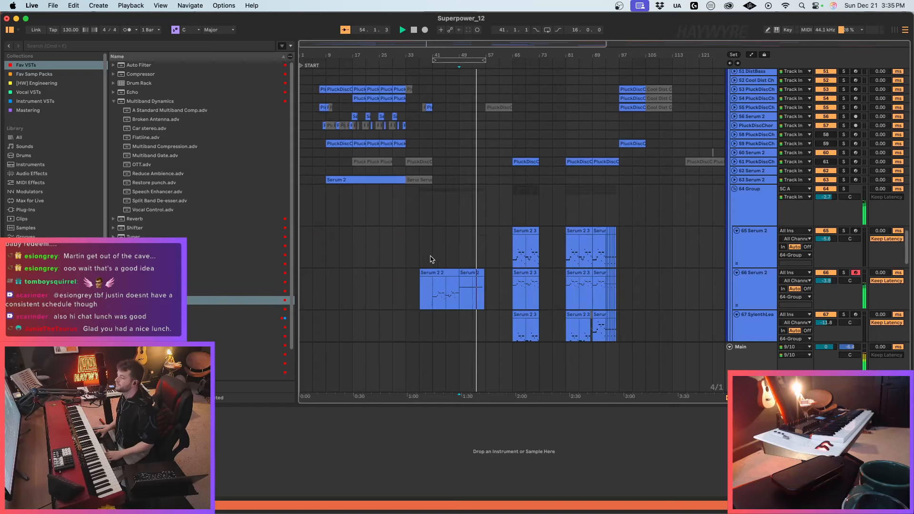
scroll(453, 283, "down", 4)
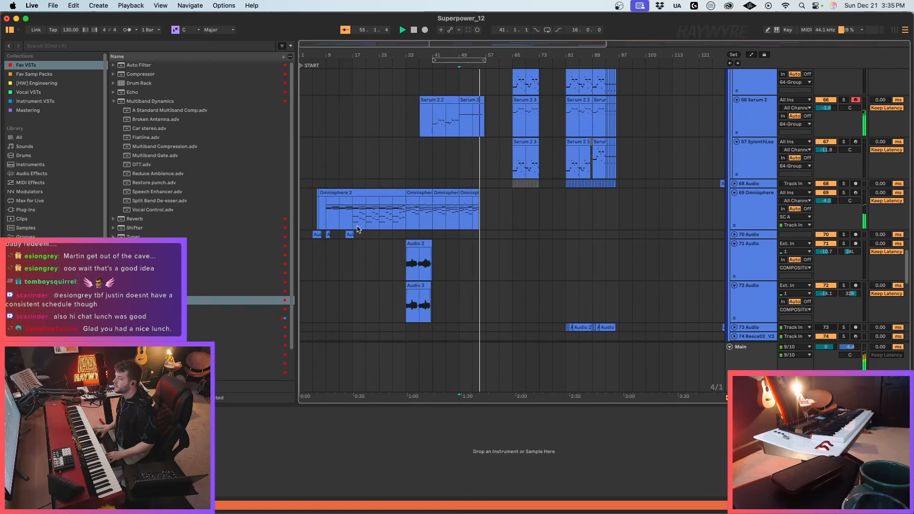
left_click(356, 226)
scroll(472, 249, "up", 20)
key("space")
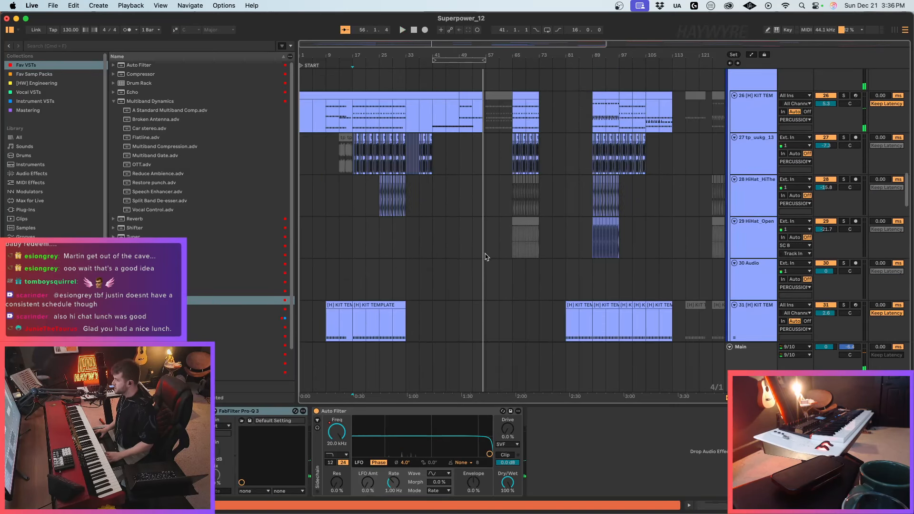
Step: Copy the vocal phrase from bars 33 to 35 on both RAW vocals tracks to bar 56, with playback running
scroll(486, 257, "up", 15)
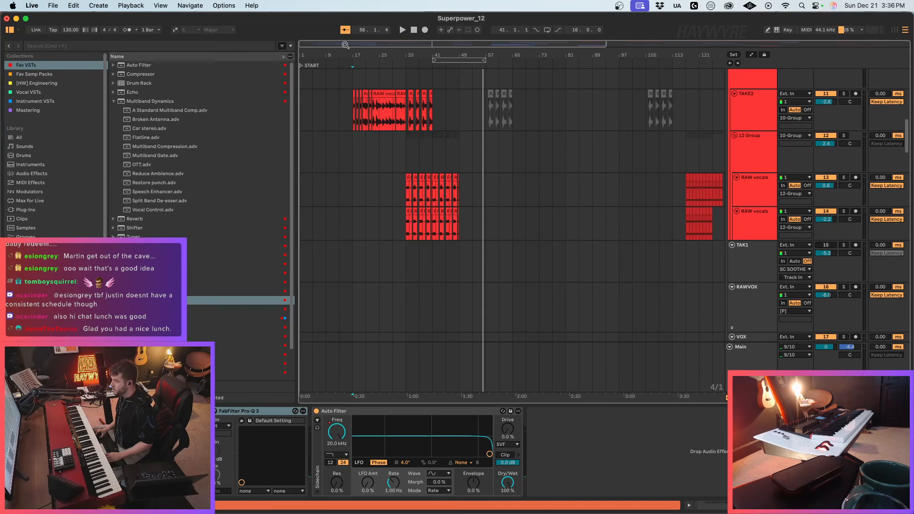
left_click_drag(345, 45, 346, 66)
left_click_drag(436, 201, 444, 218)
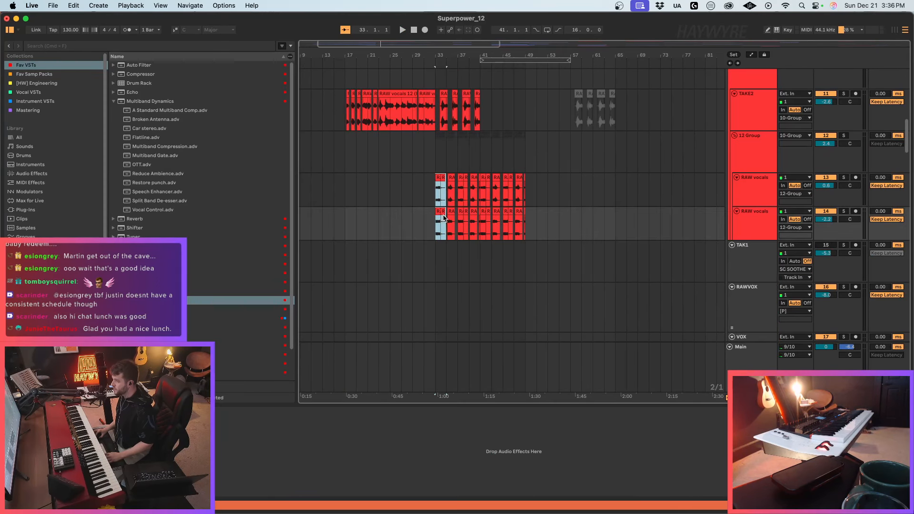
left_click(563, 193)
key("space")
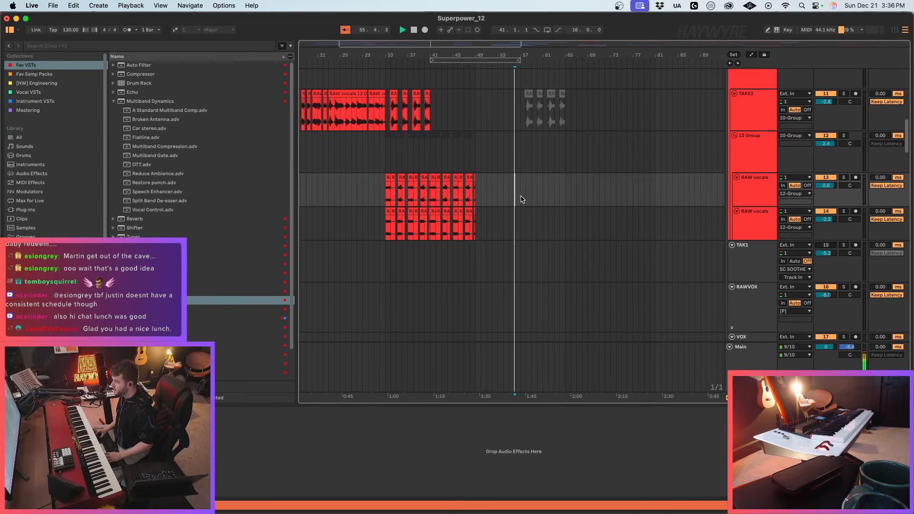
Step: Move the percussion clips at bars 65 to 73 on tracks 26 to 29 to bar 57, with the hi-hat clips activated
left_click_drag(531, 208, 556, 220)
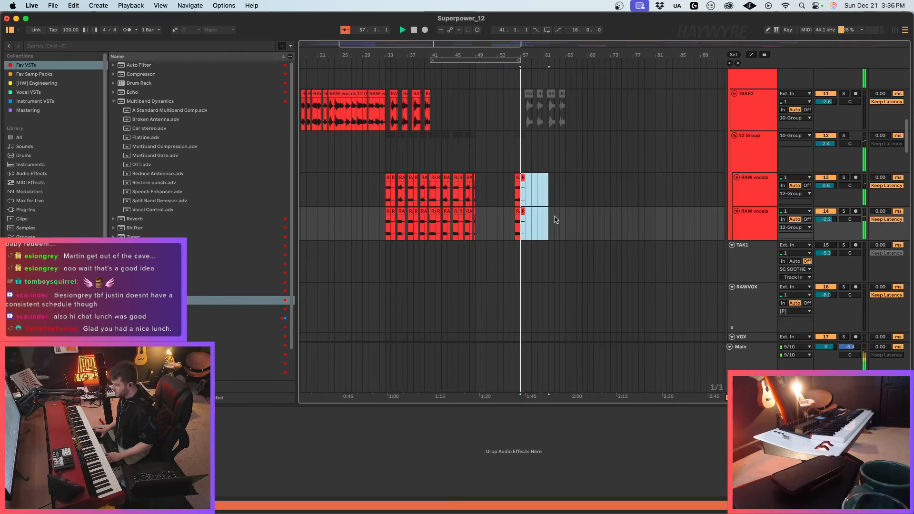
scroll(556, 220, "down", 5)
scroll(526, 286, "down", 15)
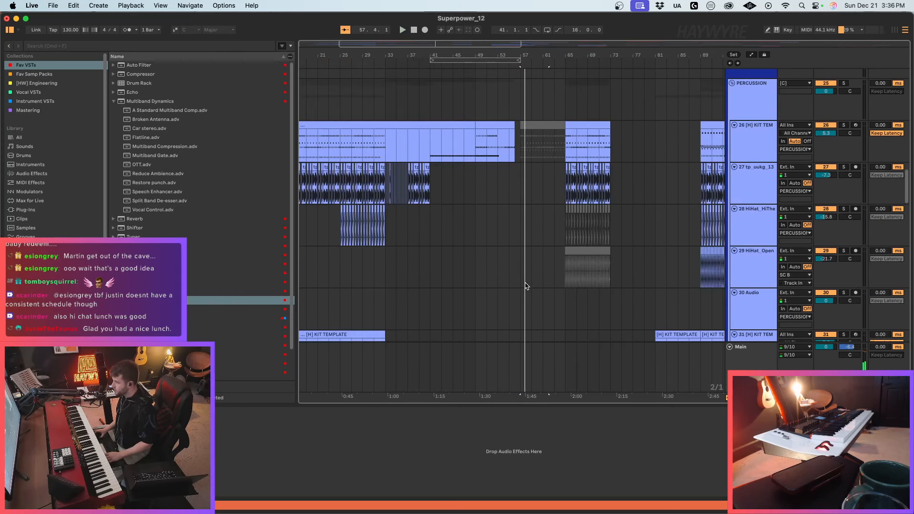
scroll(532, 263, "up", 2)
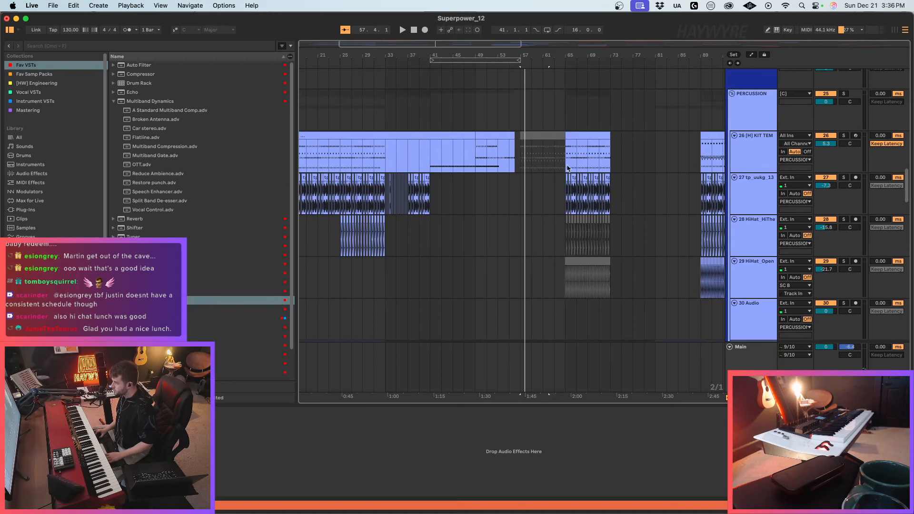
left_click_drag(565, 142, 611, 286)
left_click_drag(568, 162, 522, 165)
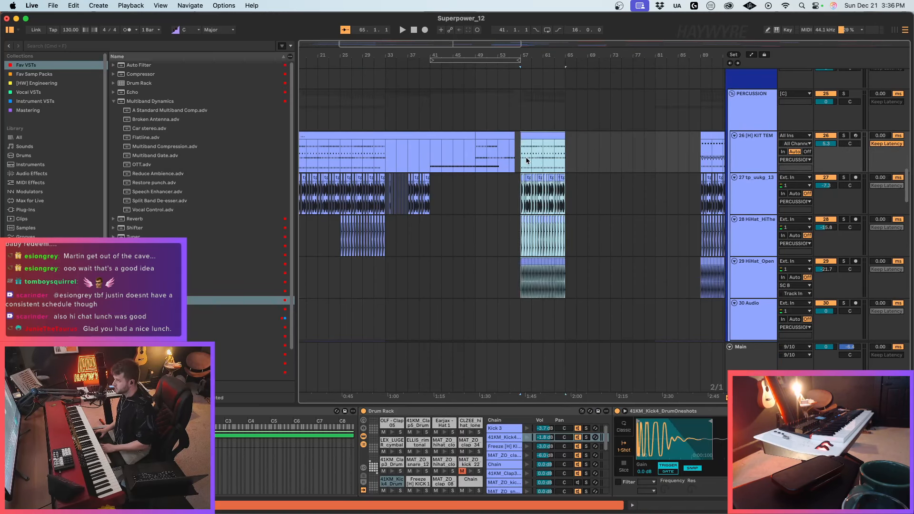
Step: Try activating the muted Serum 2 clips on track 78 at bars 57 to 65 while playing from bar 57
key("space")
scroll(523, 181, "down", 15)
scroll(517, 202, "down", 10)
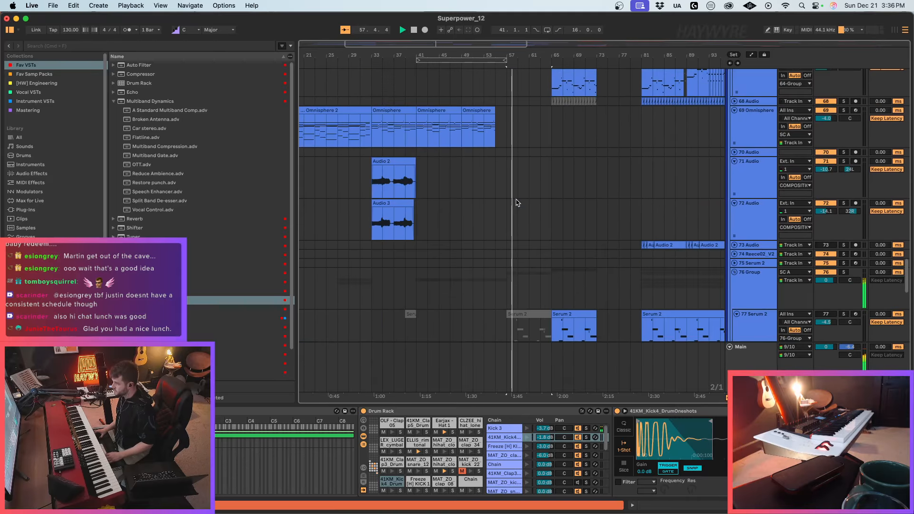
left_click(547, 180)
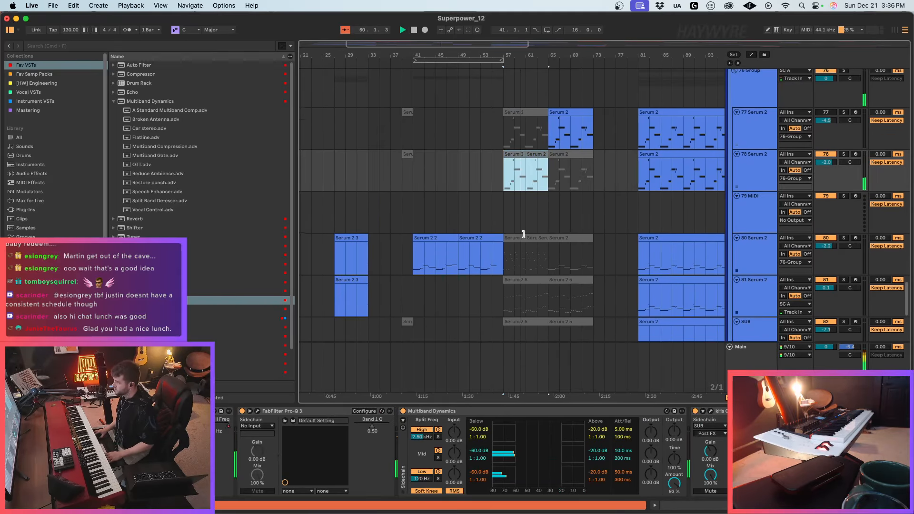
scroll(521, 253, "up", 4)
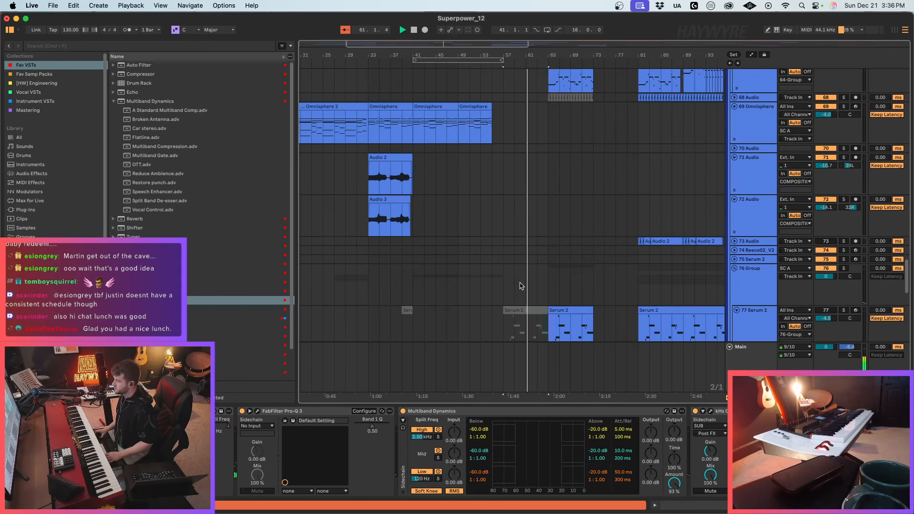
scroll(523, 271, "up", 15)
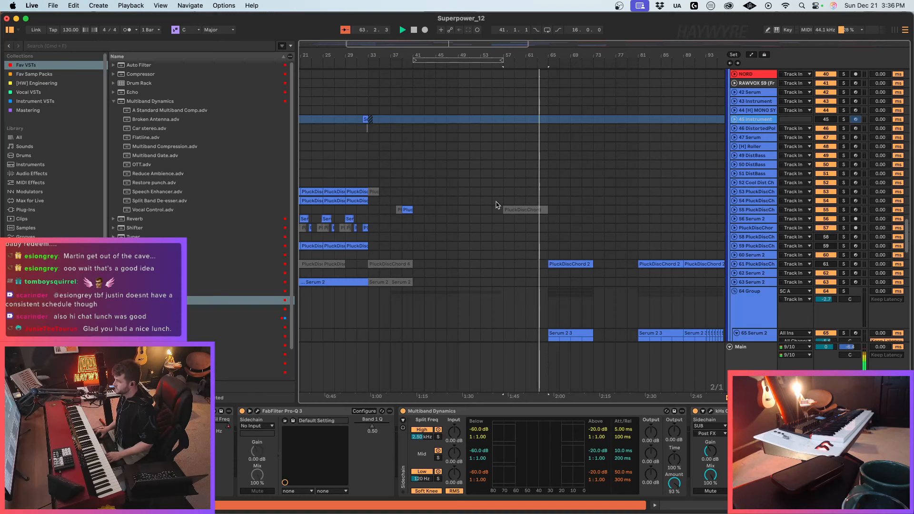
Step: Loop bars 57 to 65, then unfold and arm the track 53 pluck to play along
left_click_drag(529, 229, 548, 238)
key("super+l")
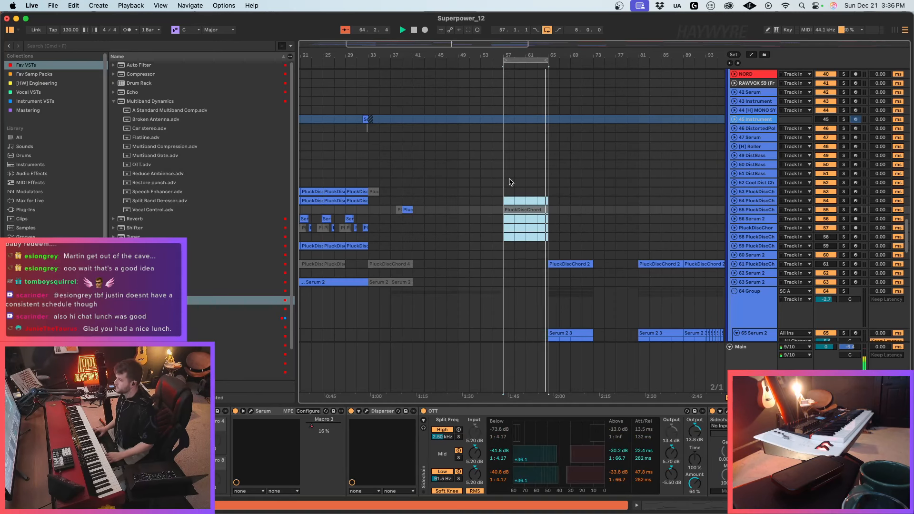
left_click(734, 192)
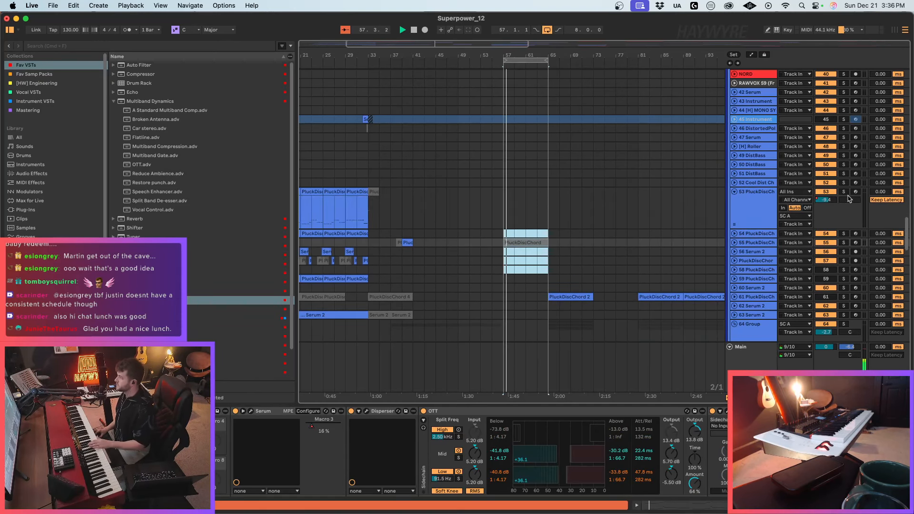
left_click(759, 219)
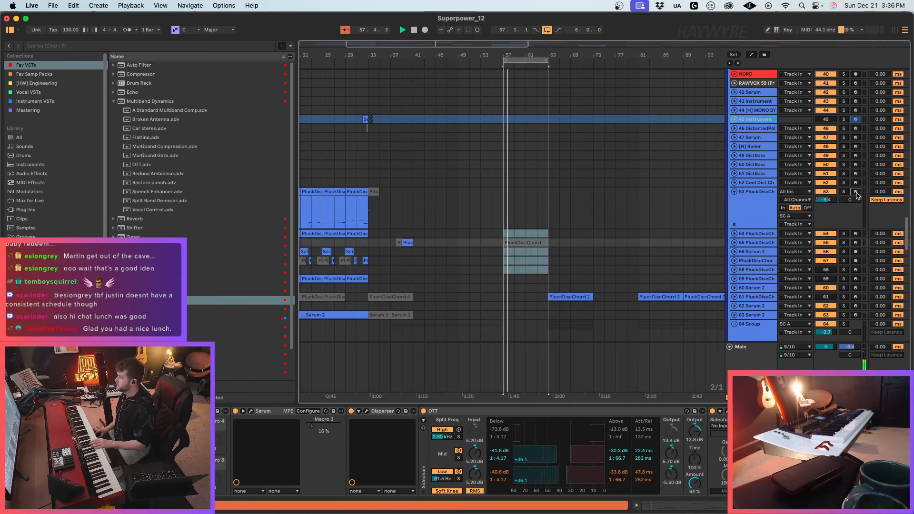
left_click(759, 220)
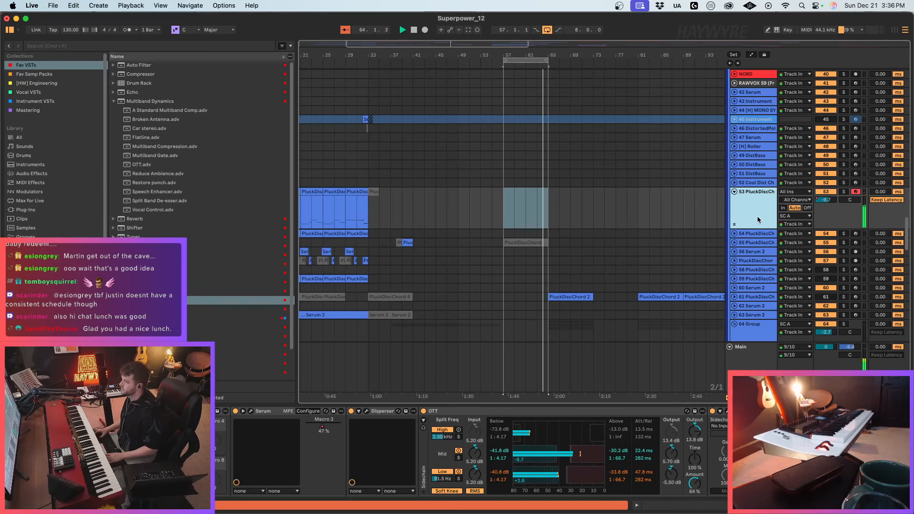
Step: Stop playback and place the insert marker at bar 27 on track 53 to try the pluck with its automation there
left_click(331, 218)
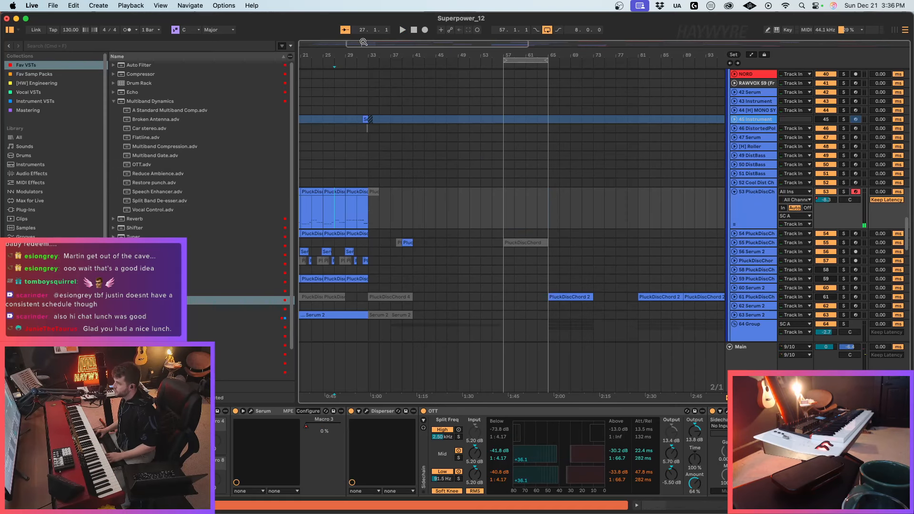
left_click_drag(363, 42, 361, 42)
left_click(757, 205)
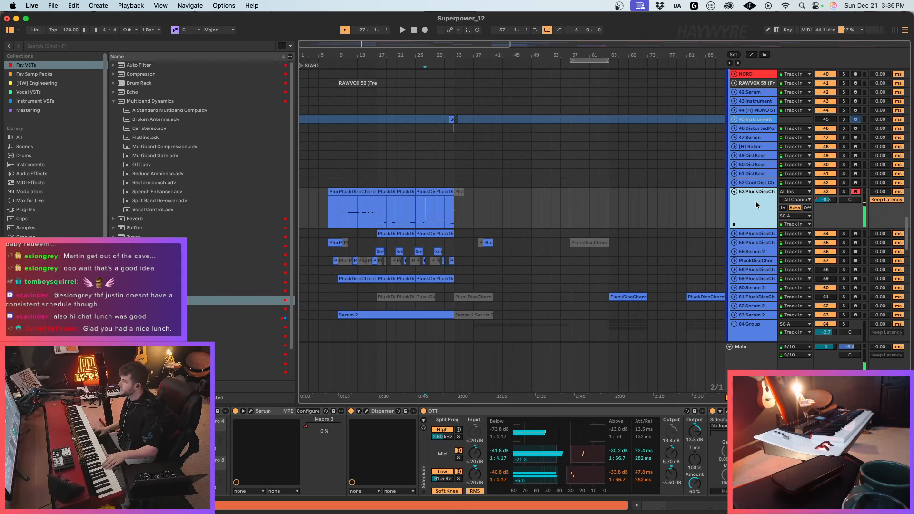
Step: Arm Serum 2 tracks 78, 77 and 81 and the SUB track in turn to audition their sounds
scroll(698, 241, "down", 10)
scroll(828, 176, "down", 8)
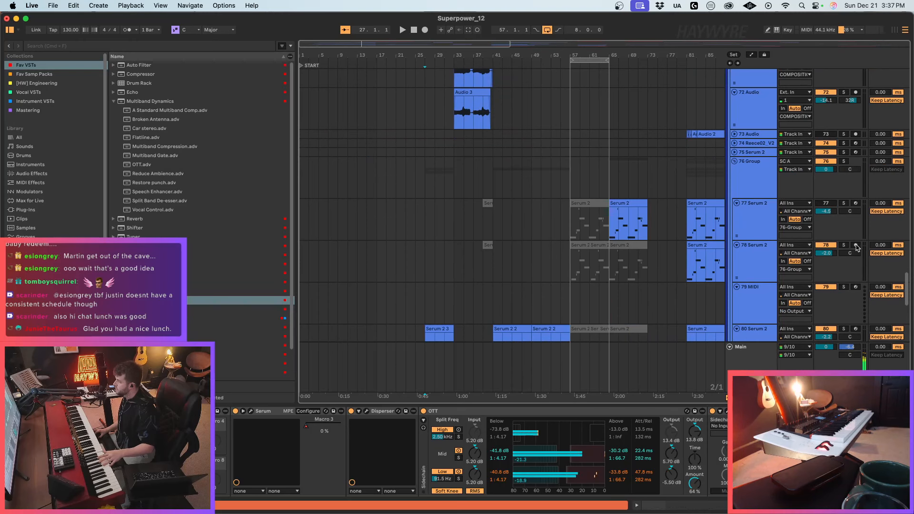
left_click(856, 245)
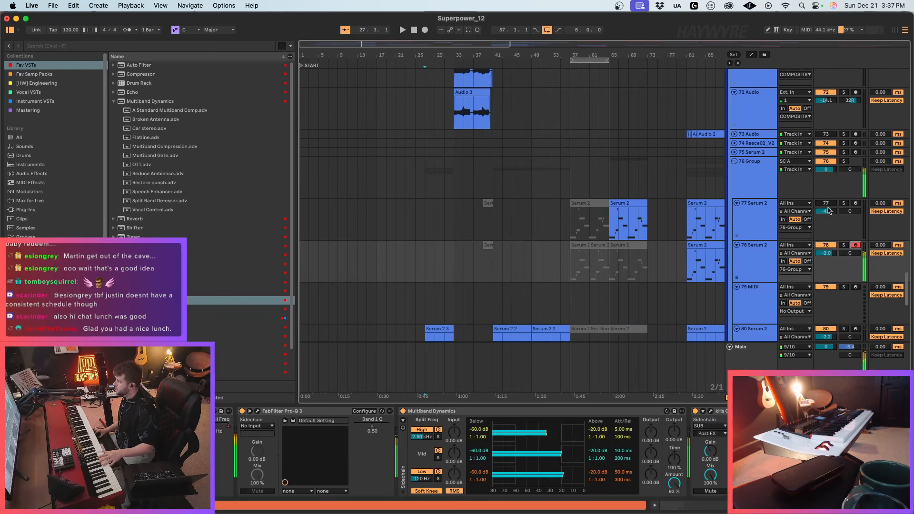
left_click(855, 203)
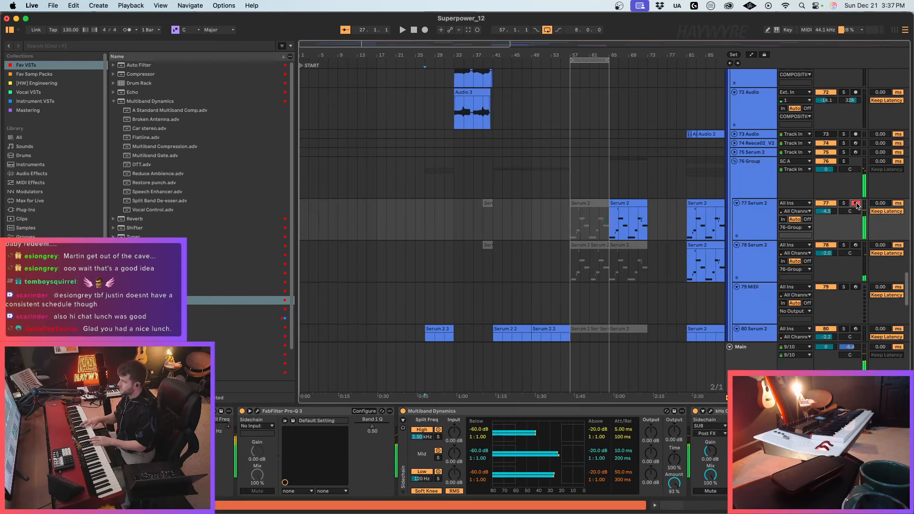
scroll(628, 235, "down", 5)
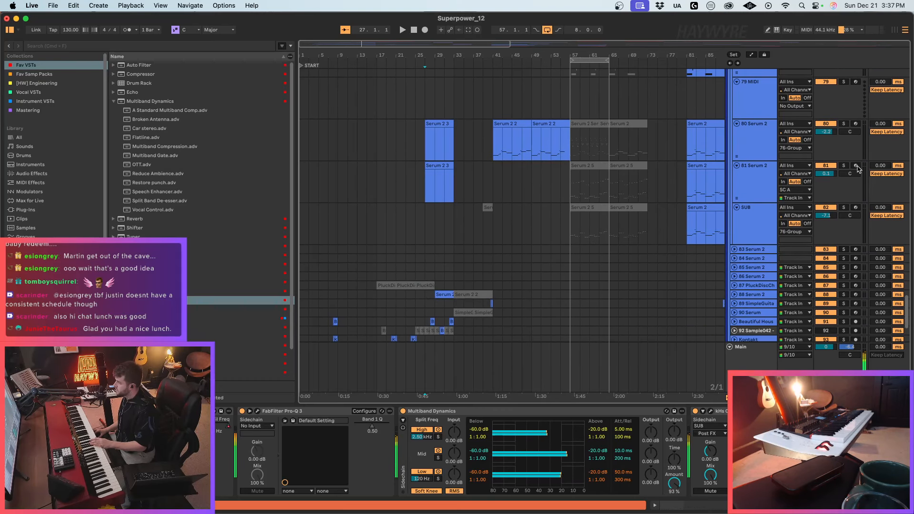
left_click(856, 166)
left_click(855, 207)
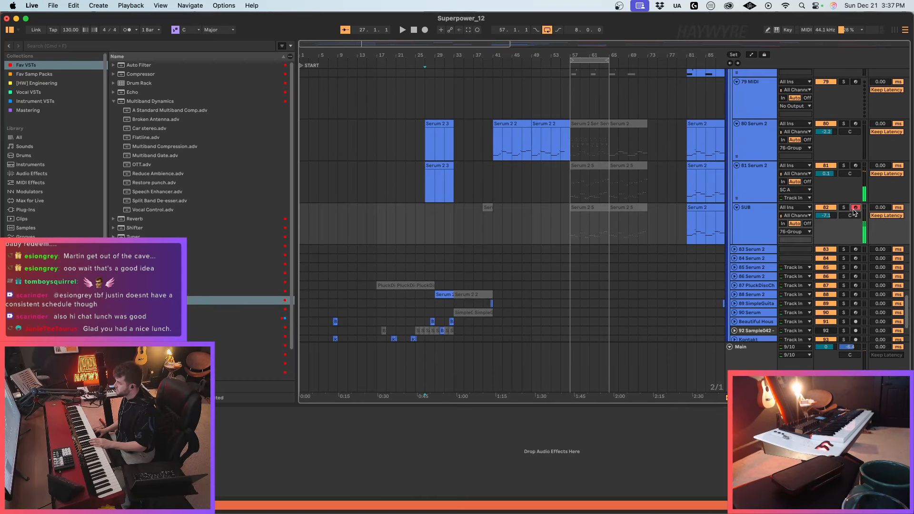
Step: Look through the SUB, Serum 2, pluck, Omnisphere and percussion tracks for a sound to use from bar 57
scroll(545, 248, "down", 3)
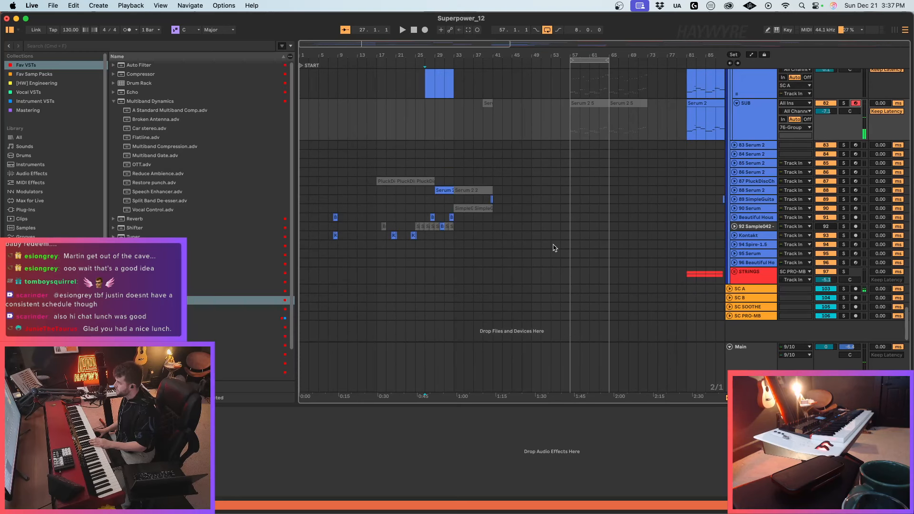
scroll(575, 262, "up", 8)
scroll(623, 296, "down", 3)
left_click(752, 281)
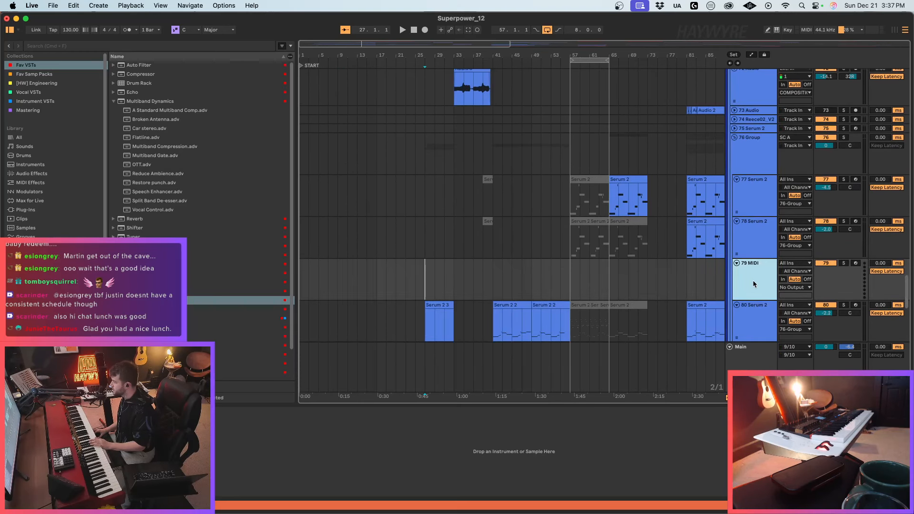
scroll(641, 241, "up", 8)
scroll(641, 241, "up", 10)
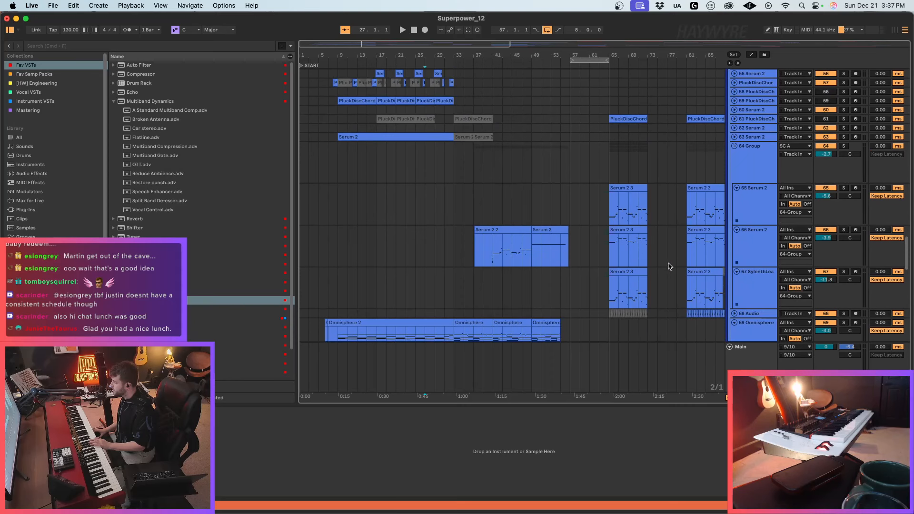
scroll(686, 275, "up", 10)
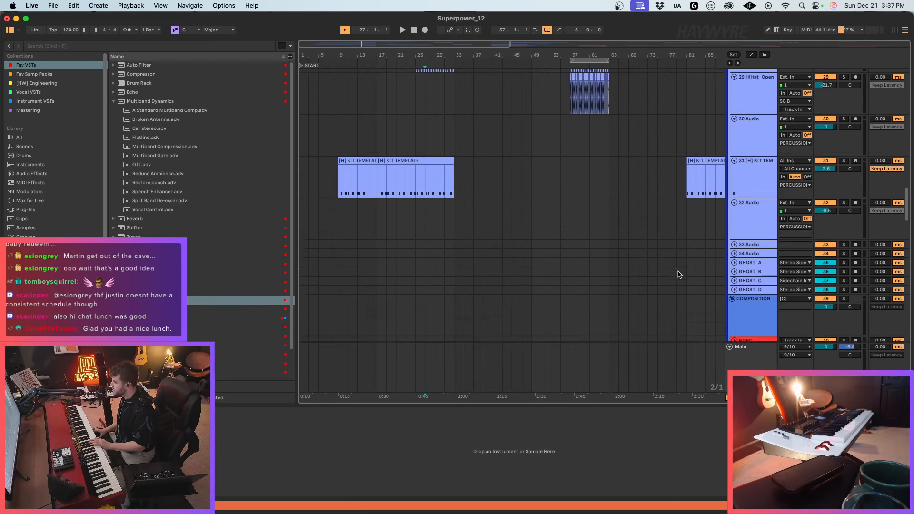
scroll(678, 274, "down", 12)
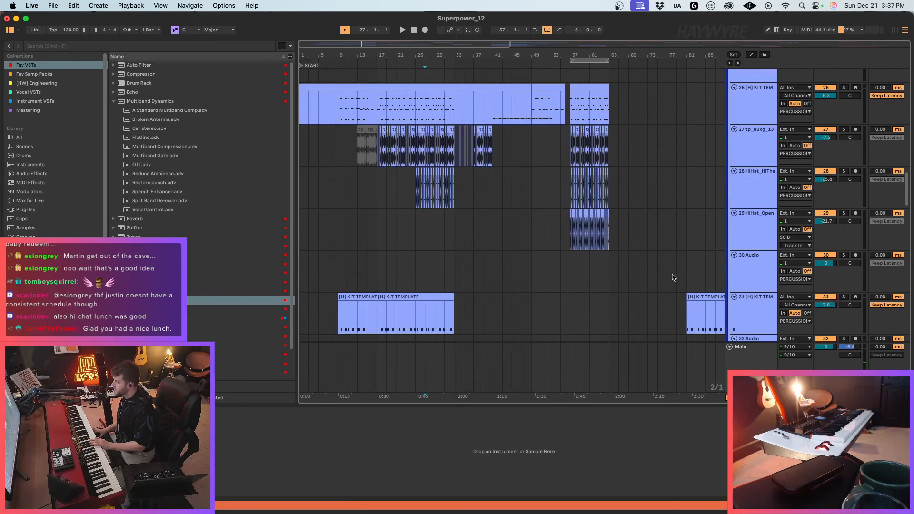
Step: Duplicate the track 53 pluck and place the copy between the 68 Audio and Omnisphere tracks
left_click(737, 201)
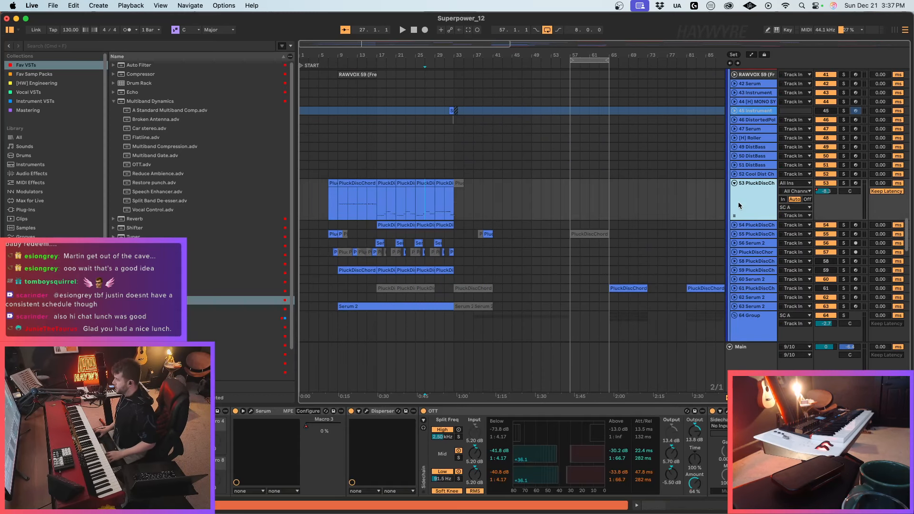
scroll(584, 303, "down", 3)
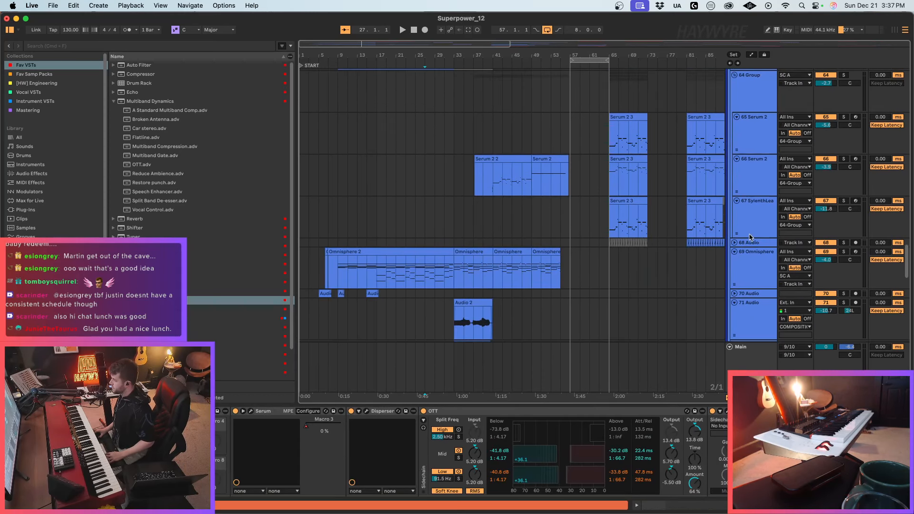
scroll(749, 237, "down", 3)
left_click(749, 221)
key("super+d")
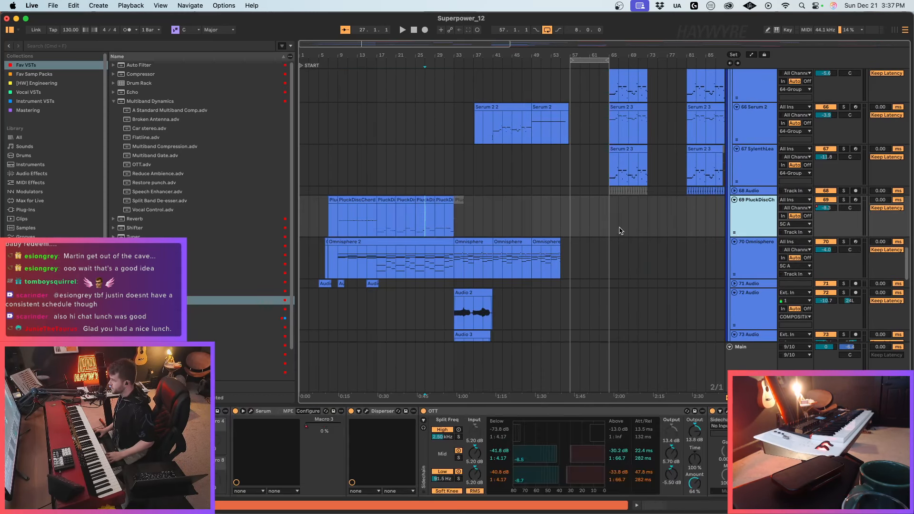
Step: Clear the copied pluck track's clips before bar 57, arm the track and start playback from bar 57
left_click(572, 220)
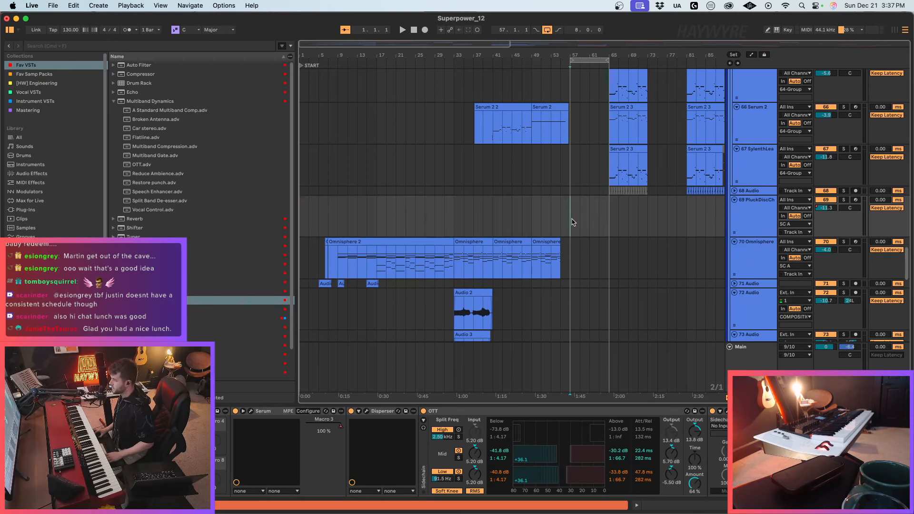
left_click(855, 199)
key("space")
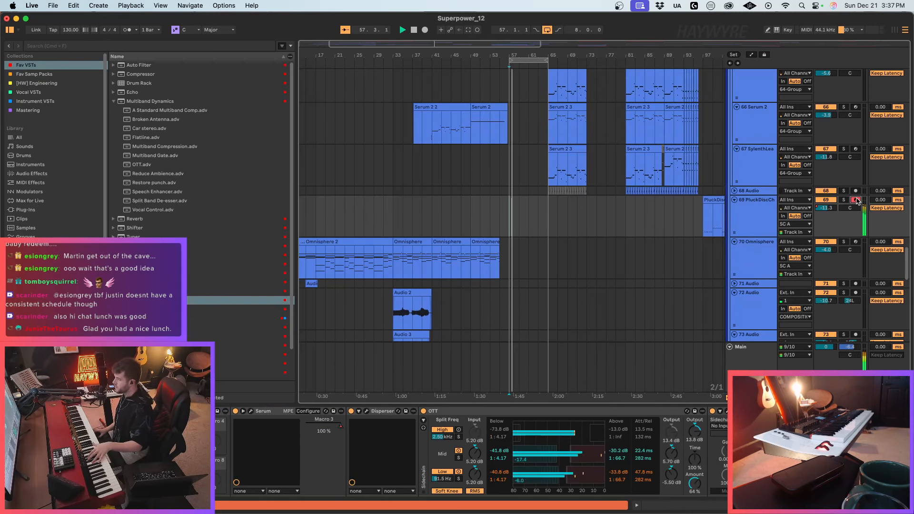
Step: Open Serum on the copied pluck track 69 and delete its Macro 3 automation
left_click(251, 411)
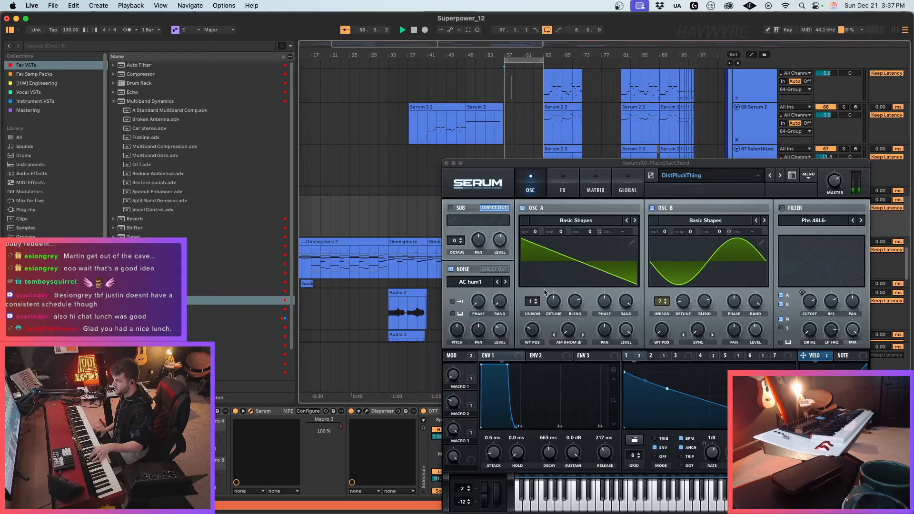
left_click_drag(716, 163, 789, 289)
right_click(334, 425)
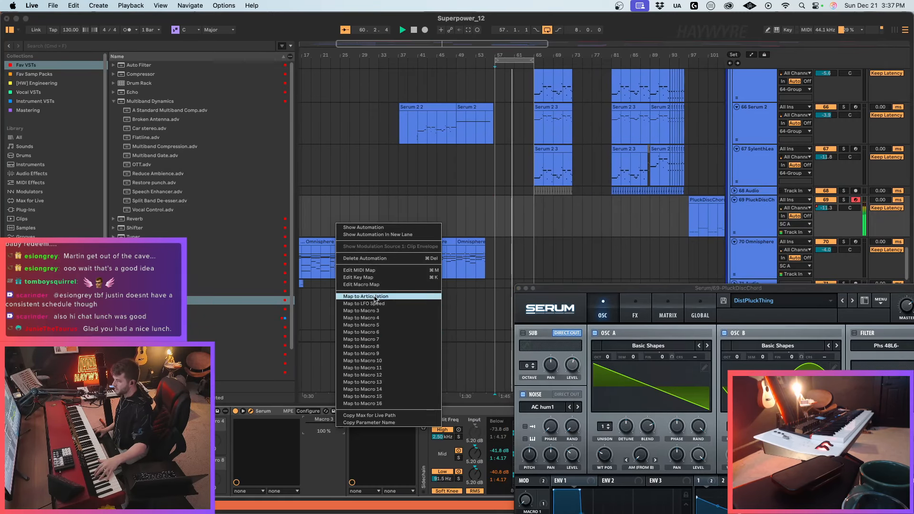
left_click(364, 258)
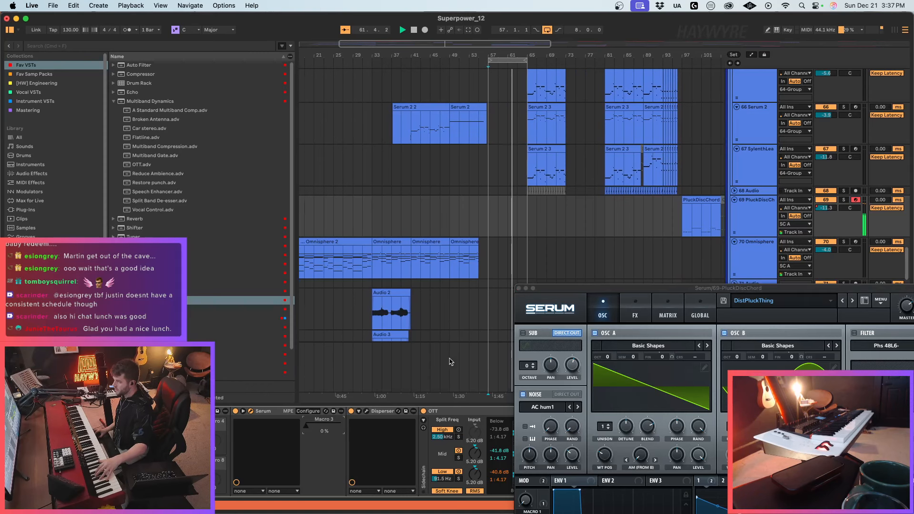
Step: Switch the Serum patch's voicing to Mono and slightly raise its portamento
left_click_drag(588, 288, 332, 162)
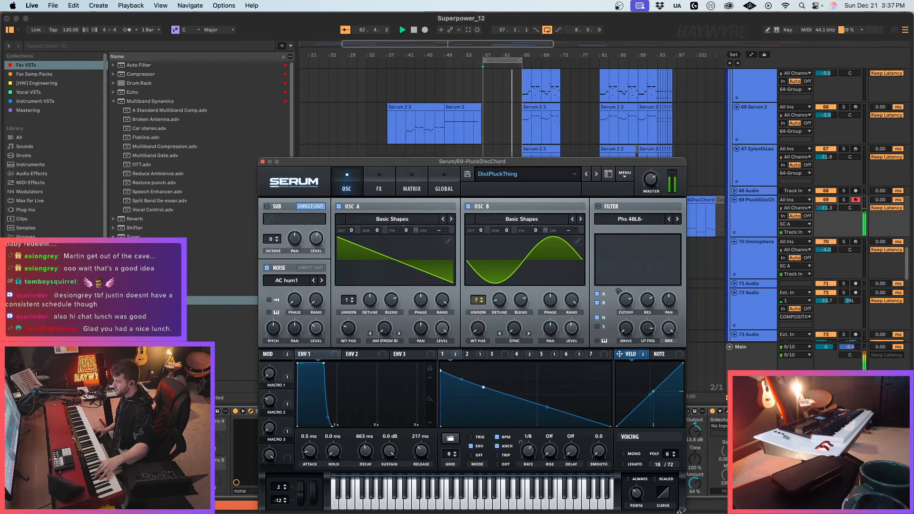
left_click(623, 454)
left_click_drag(638, 496, 637, 493)
Step: Delete the volume automation on the copied pluck track 69
right_click(831, 210)
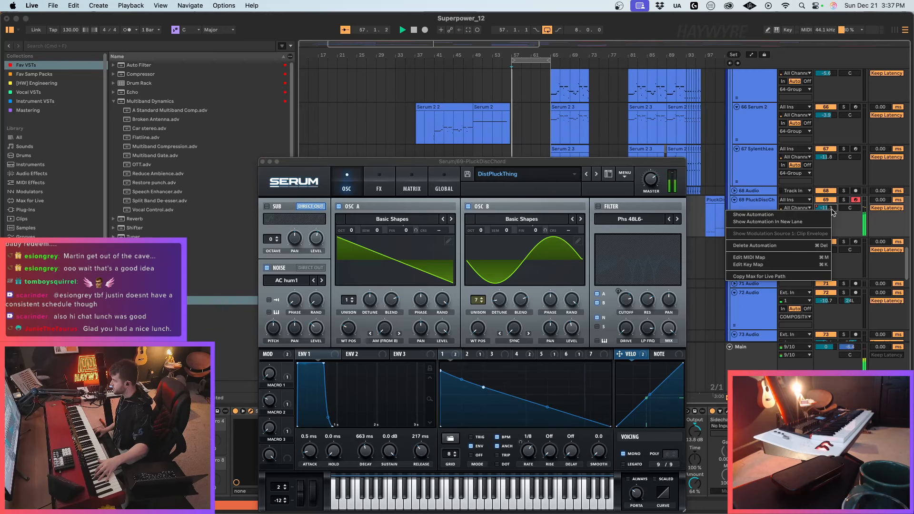
left_click(778, 245)
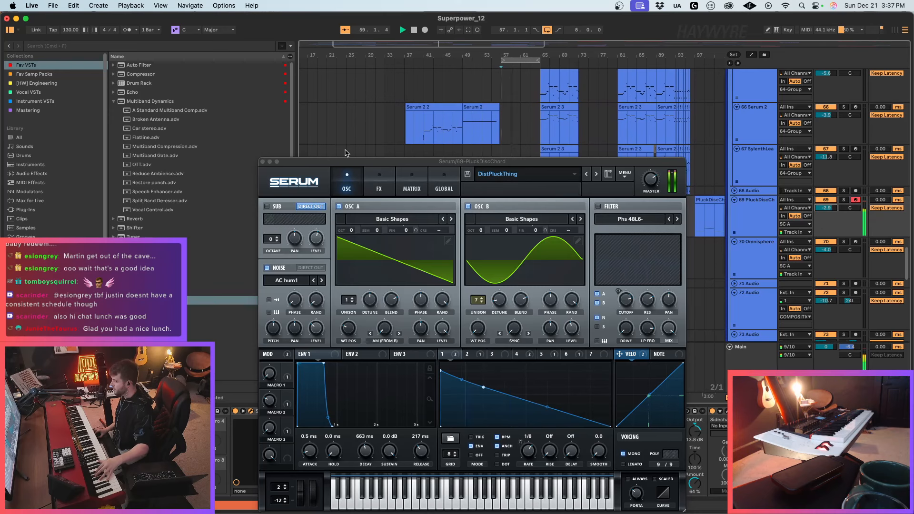
Step: Turn off Mono voicing in the Serum patch and open its effects to inspect the filter cutoff's modulators
left_click(630, 454)
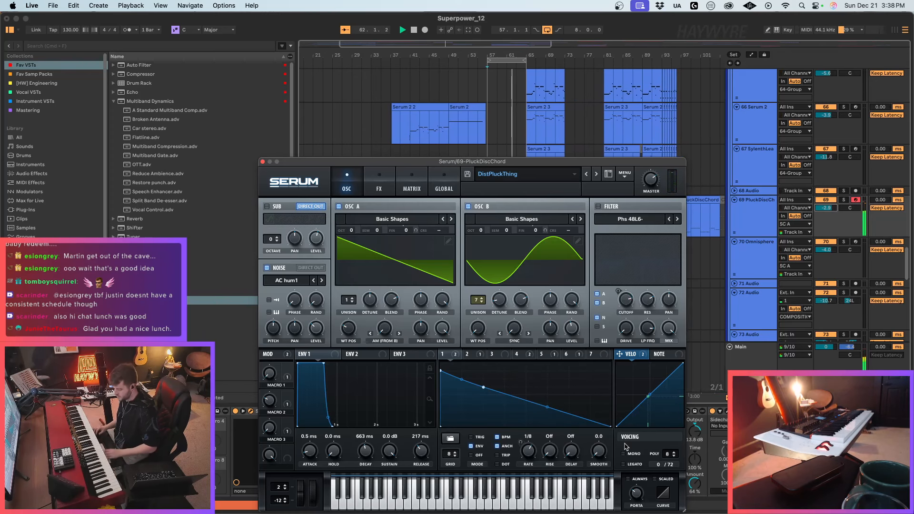
left_click(382, 169)
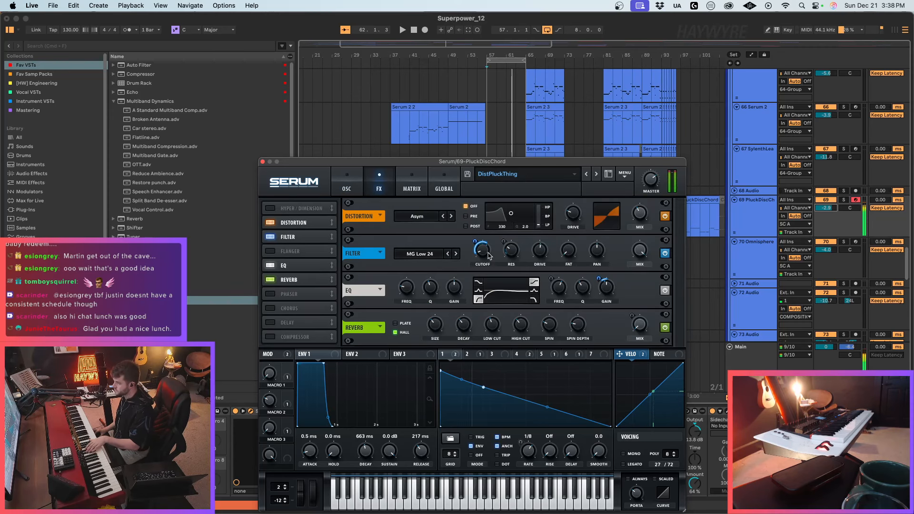
mouse_move(492, 256)
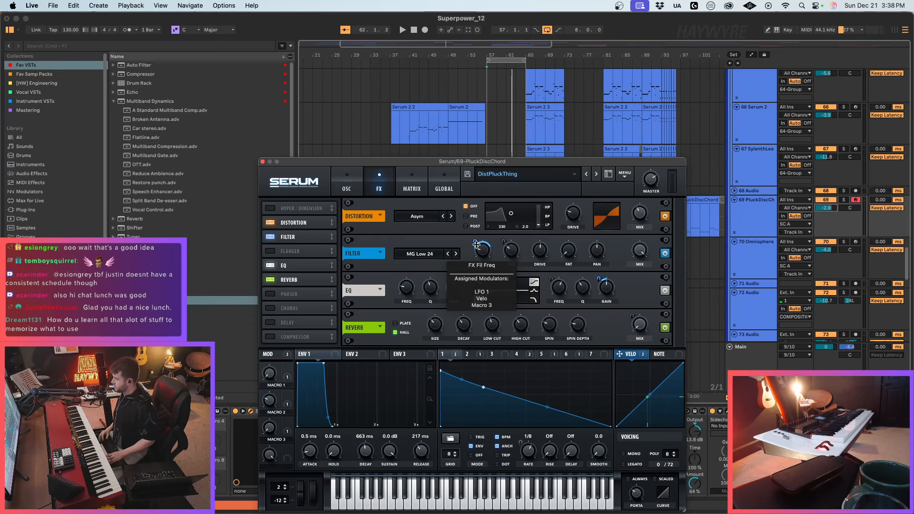
Step: Move the Serum window clear of track 69's lane and play the song from shortly before bar 57
left_click_drag(518, 162, 566, 137)
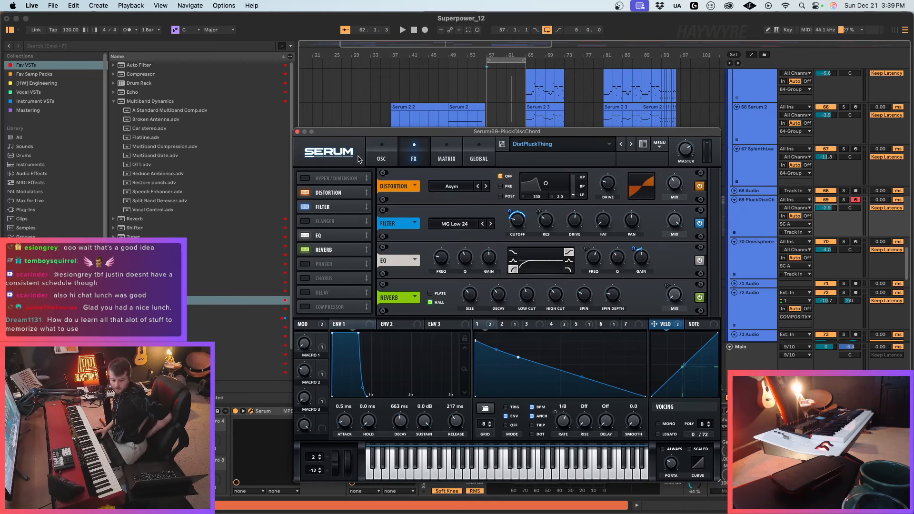
left_click_drag(552, 133, 545, 127)
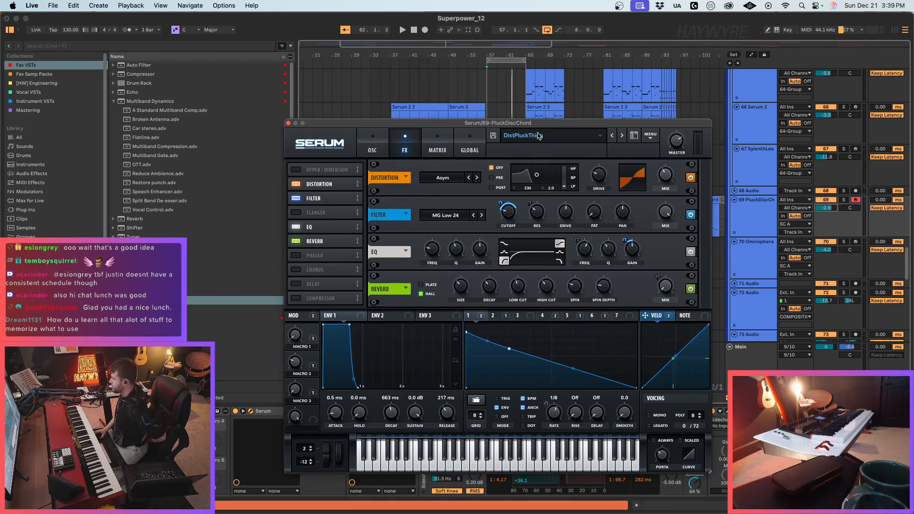
left_click_drag(598, 125, 608, 120)
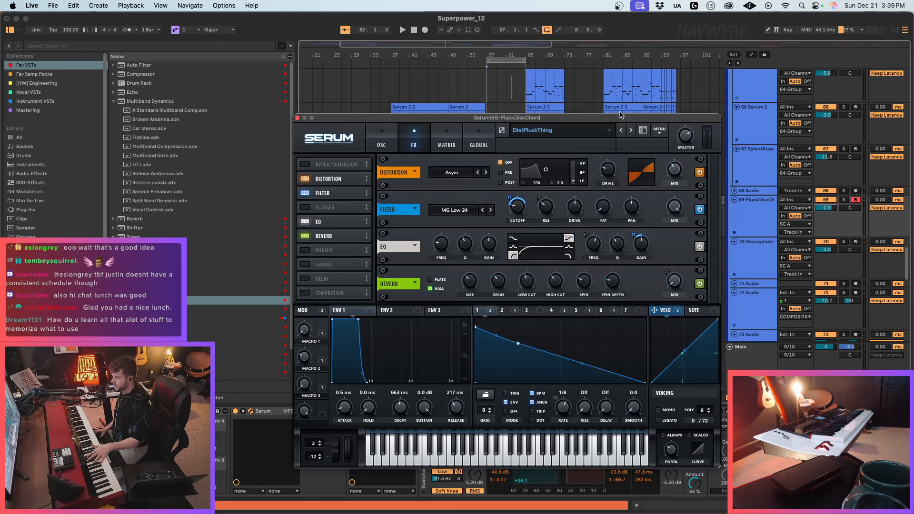
left_click_drag(568, 123, 622, 94)
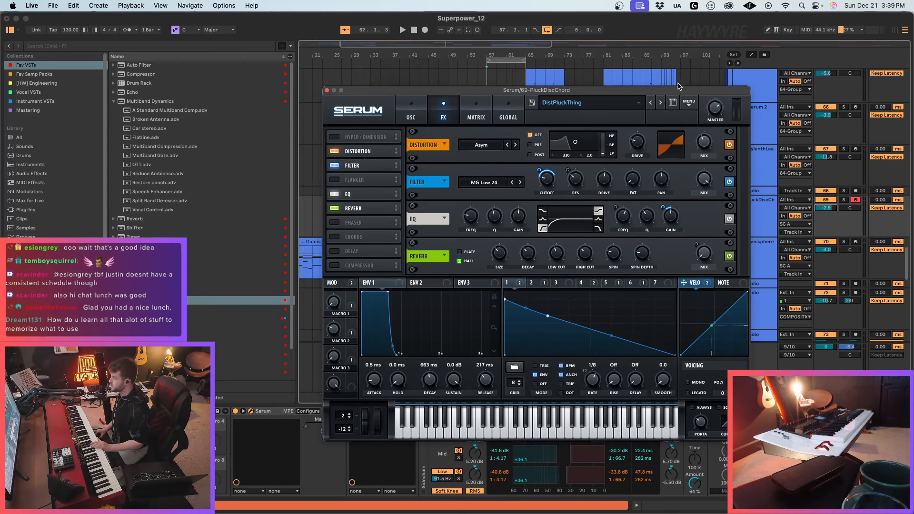
left_click_drag(668, 93, 673, 99)
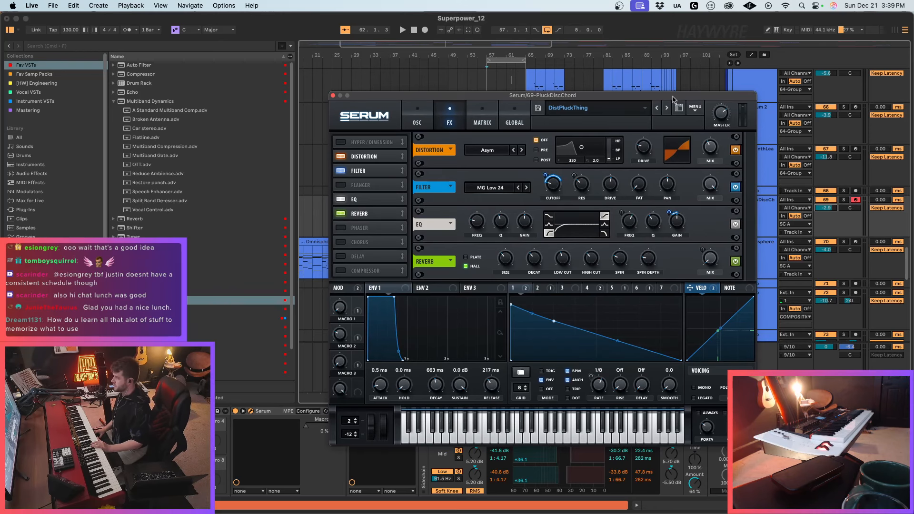
mouse_move(673, 99)
left_mouse_down()
mouse_move(675, 117)
mouse_move(678, 109)
left_mouse_up()
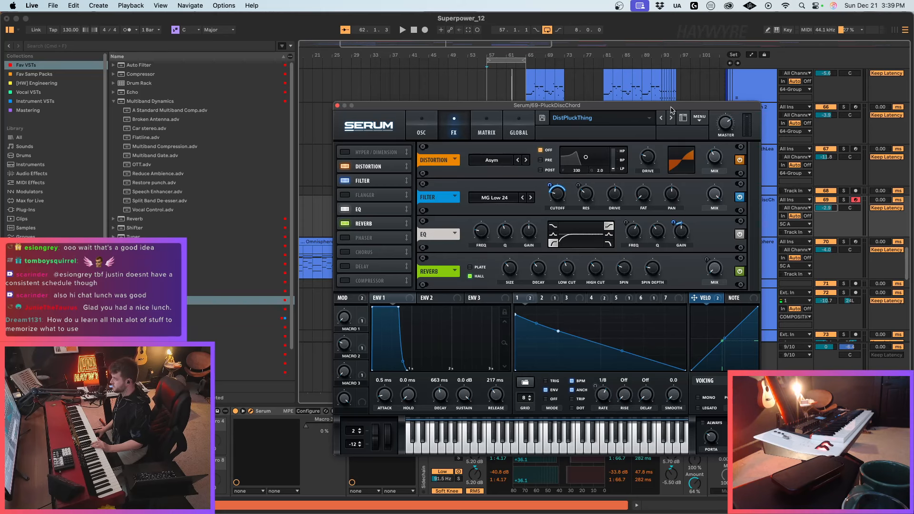
left_click_drag(670, 107, 650, 244)
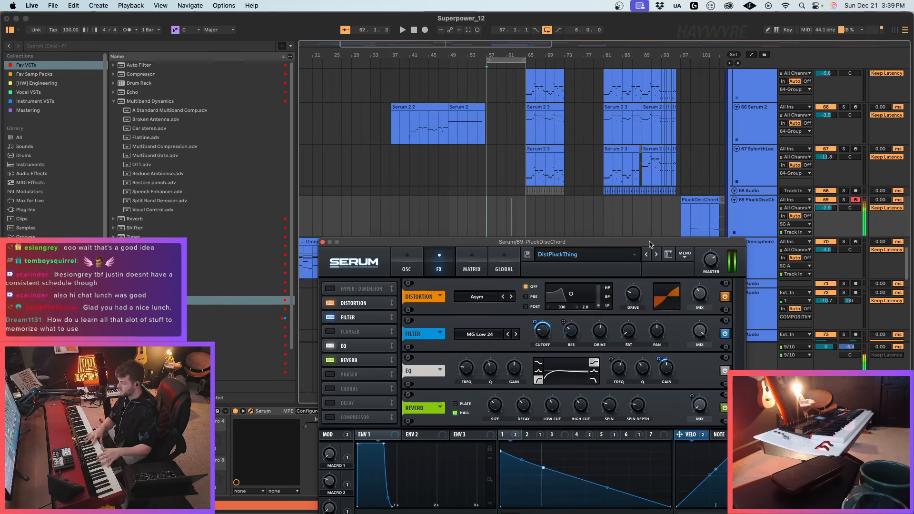
left_click(491, 213)
key("space")
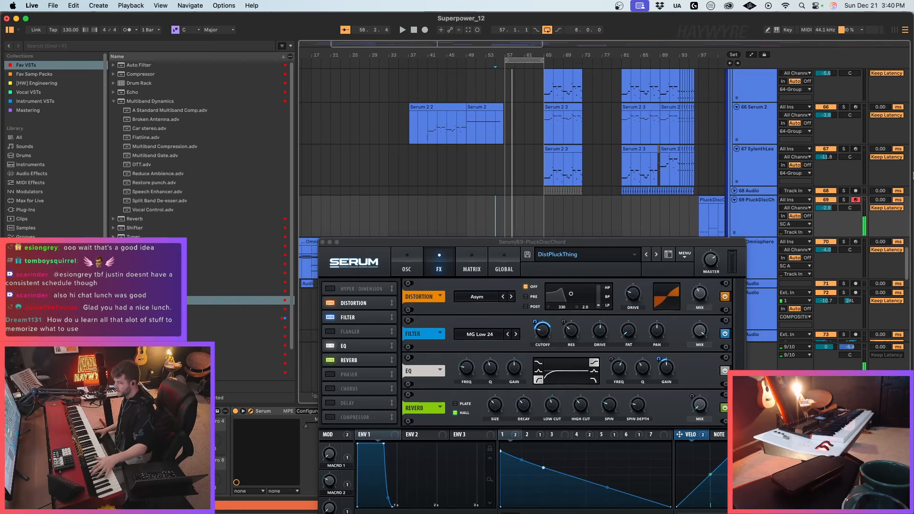
Step: Lower the middle point of Serum's LFO 1 curve for a steeper initial fall and switch the voicing to Mono
left_click_drag(665, 239, 668, 198)
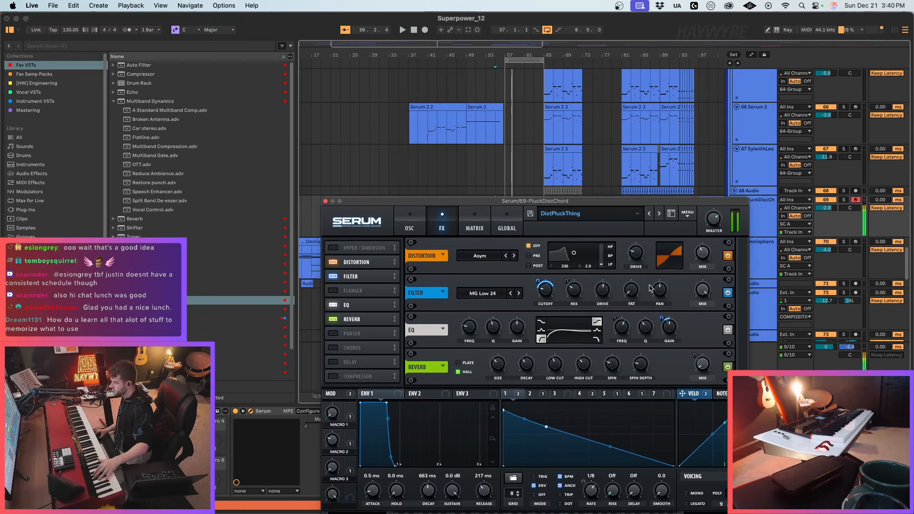
left_click_drag(548, 434, 546, 444)
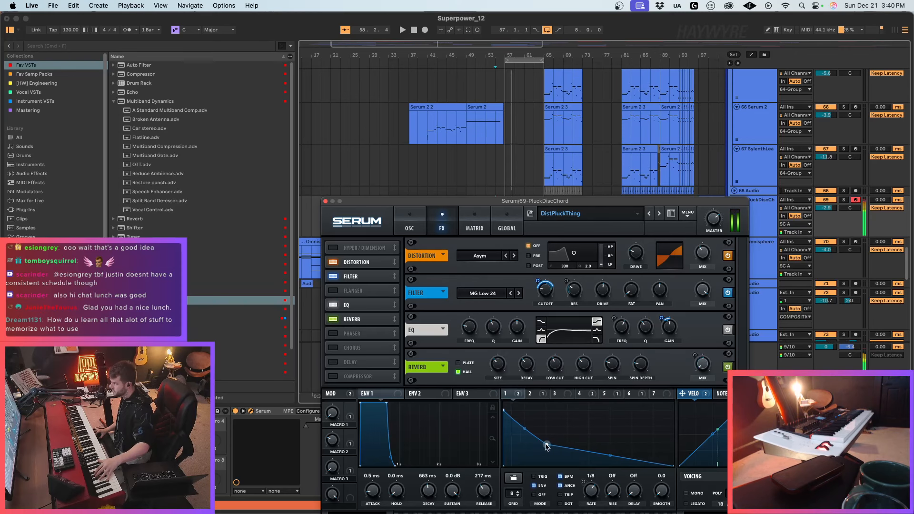
left_click(687, 493)
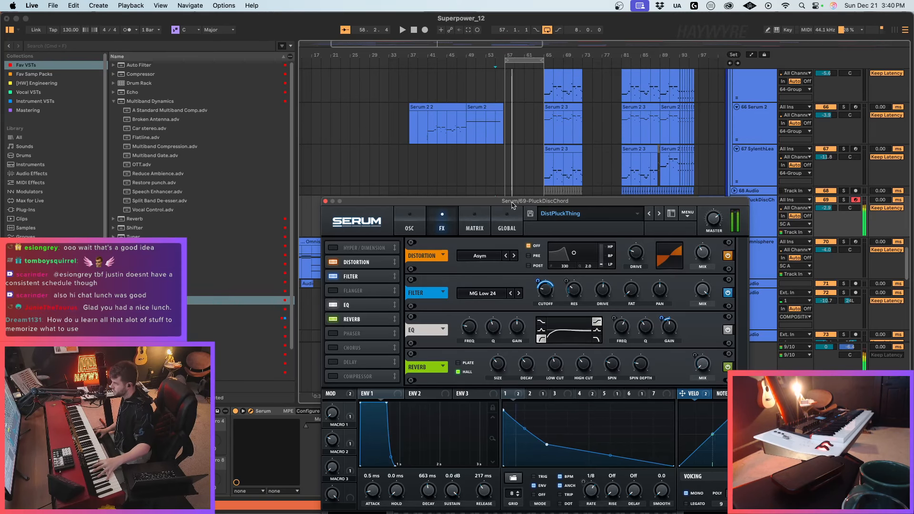
Step: Move the Serum window aside and audition the song from bar 57 with the pluck sound, then stop playback
mouse_move(499, 201)
left_mouse_down()
mouse_move(607, 310)
mouse_move(478, 178)
left_mouse_up()
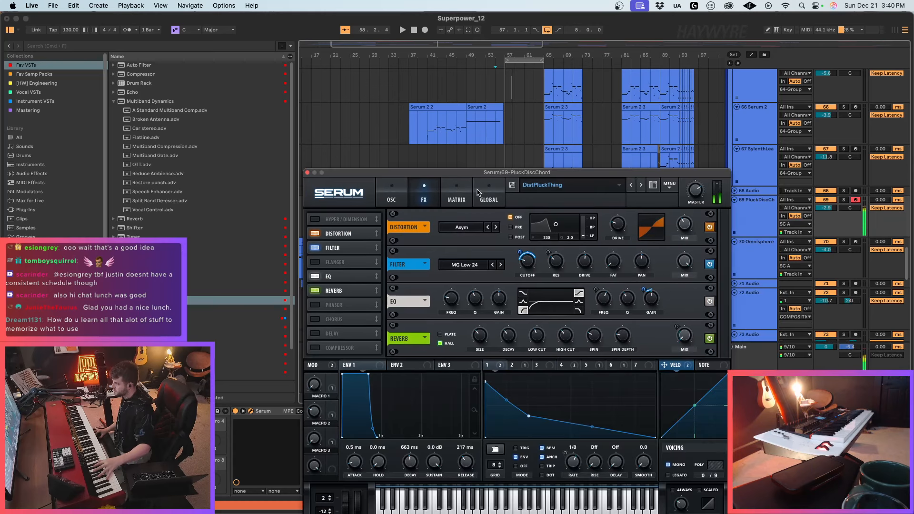
left_click(496, 149)
key("space")
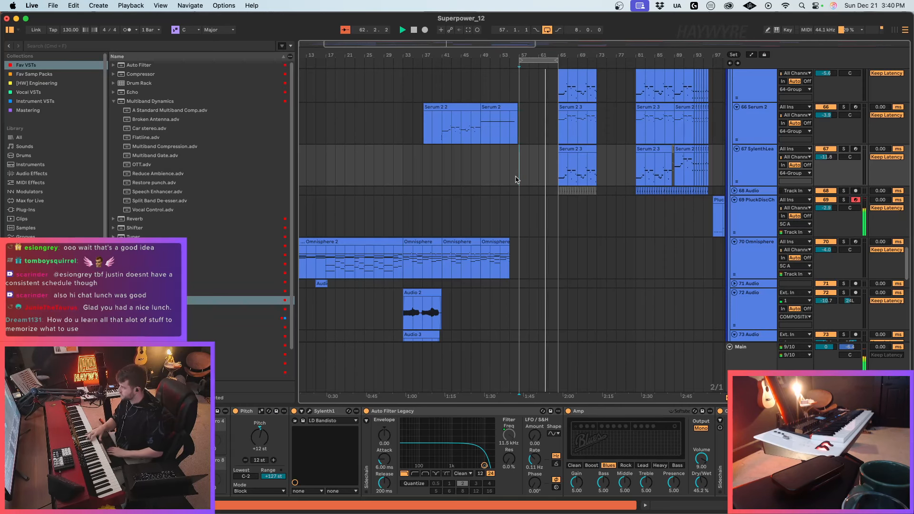
key("space")
Step: Turn on Legato and nudge the portamento in track 69's Serum, and shift LFO 1's opening peak later for a short rise
left_click(817, 222)
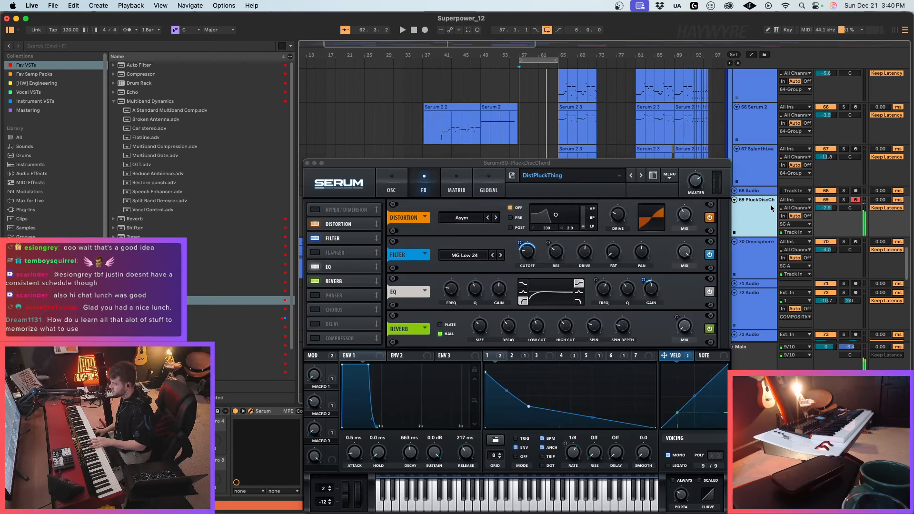
left_click(684, 493)
left_click_drag(684, 494, 684, 487)
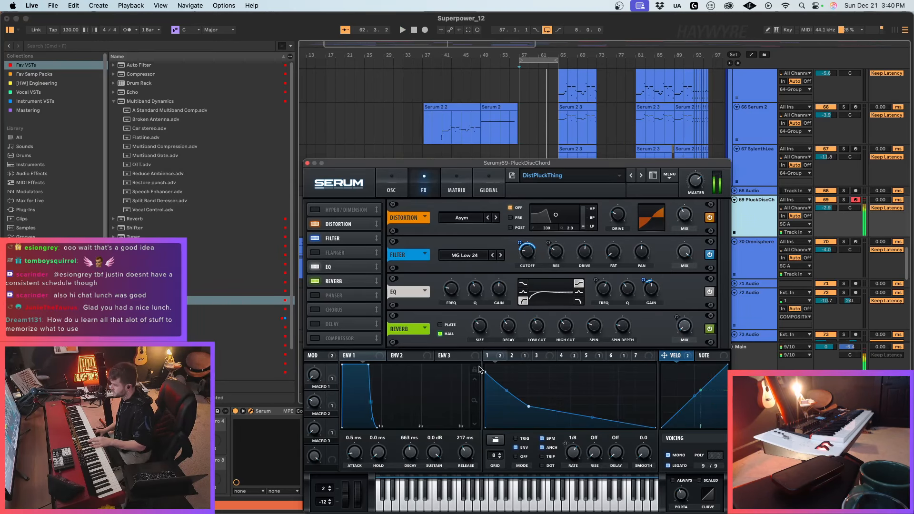
left_click_drag(484, 371, 500, 368)
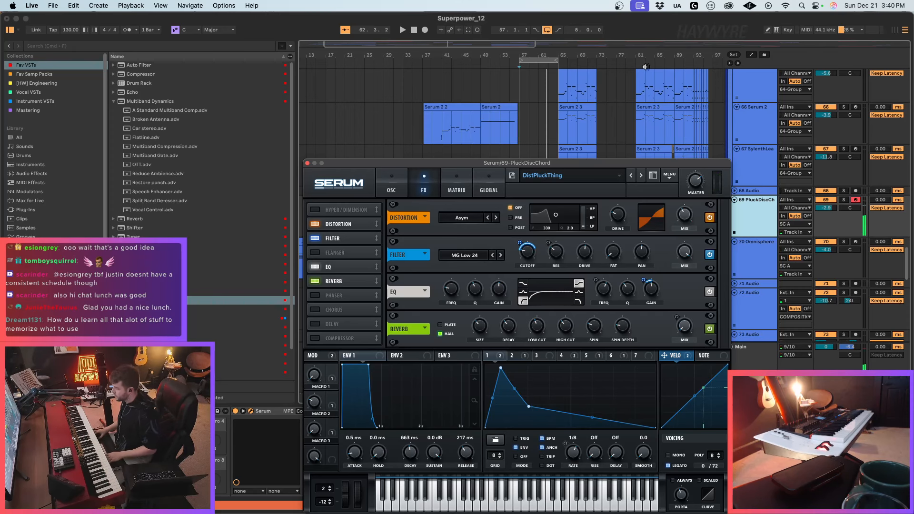
Step: Play from bar 57 with the Serum window moved away and deactivate the open hi-hat clips on track 29 from bar 57 to 65
key("space")
left_click_drag(561, 163, 716, 326)
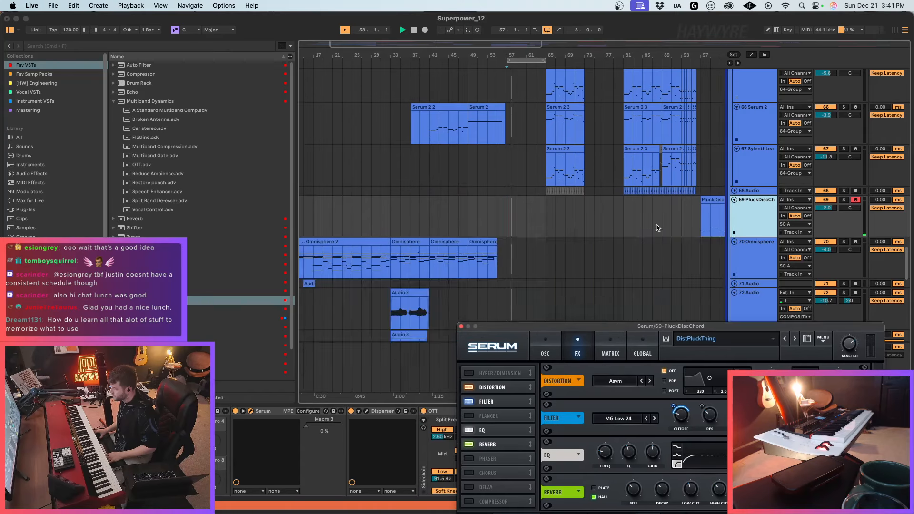
scroll(656, 227, "up", 15)
left_click(536, 222)
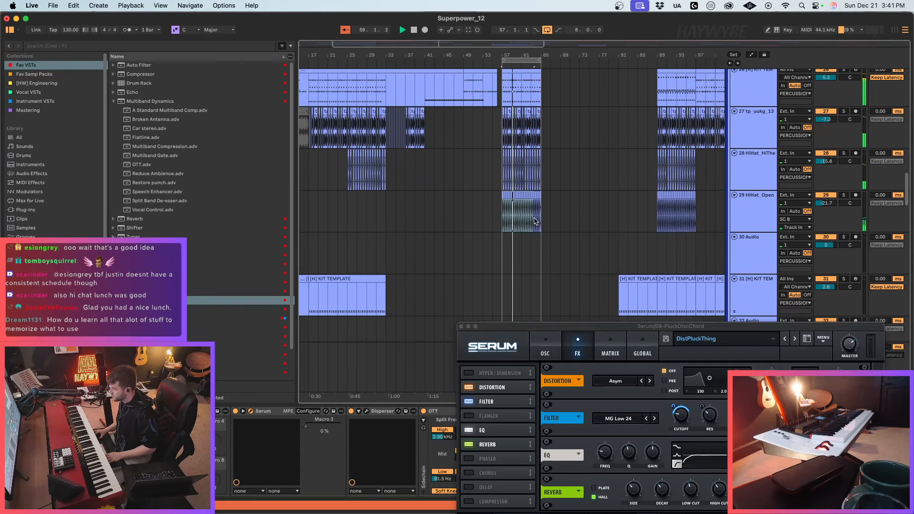
left_click_drag(535, 222, 545, 221)
key("0")
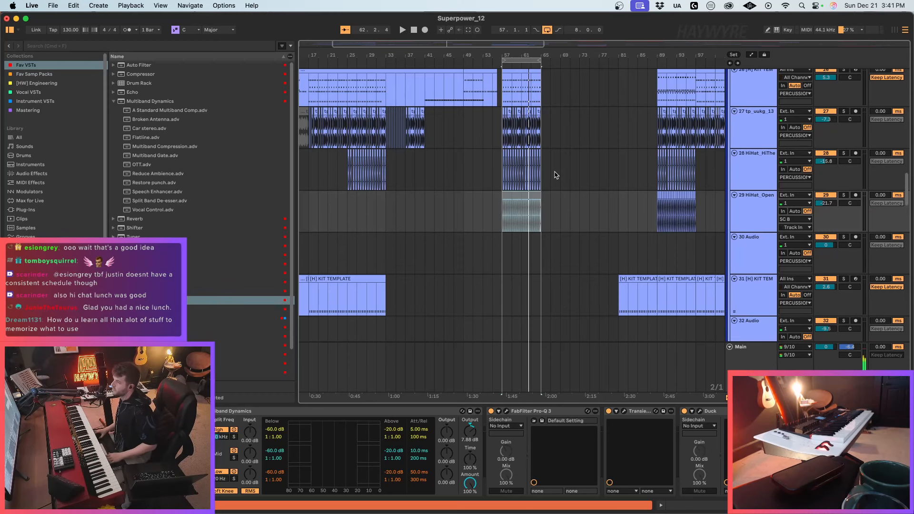
Step: Play from bar 41 and extend the kit clip on track 26 so it runs up to bar 57
scroll(522, 175, "up", 3)
left_click(425, 184)
key("space")
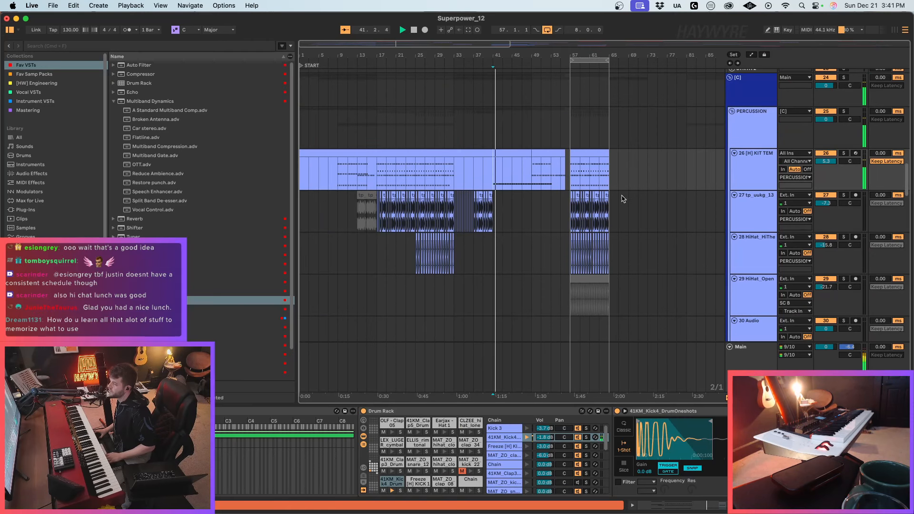
left_click_drag(495, 184, 568, 176)
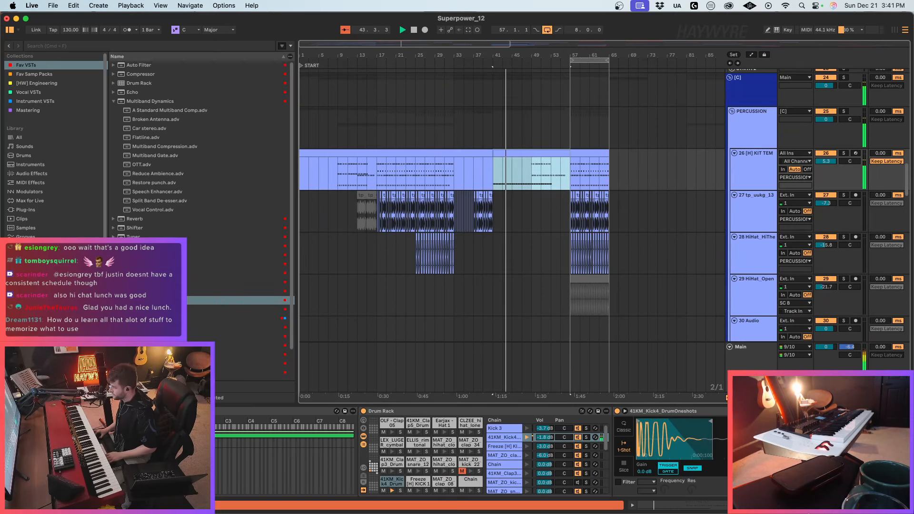
scroll(497, 452, "right", 2)
left_click(771, 481)
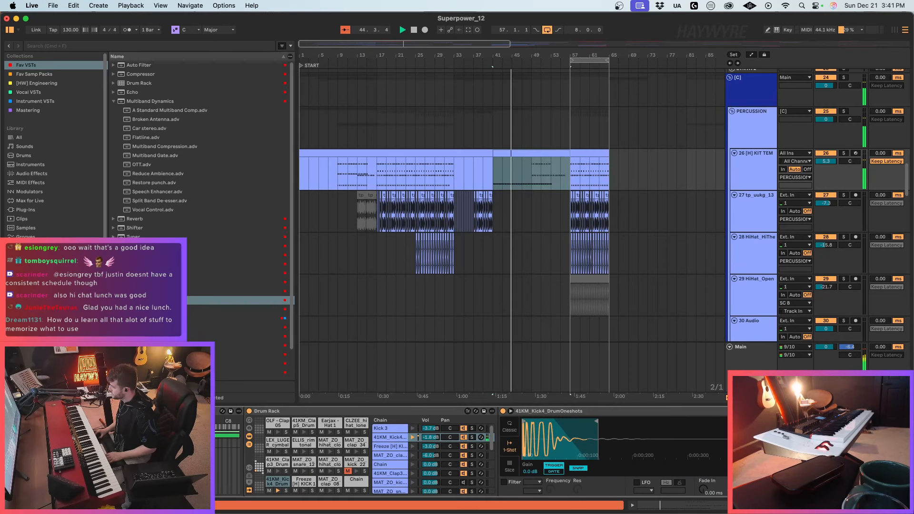
Step: Open the kit clip at bar 49 on track 26 and deactivate every 41KM_Kick4 note after the first
left_click(541, 213)
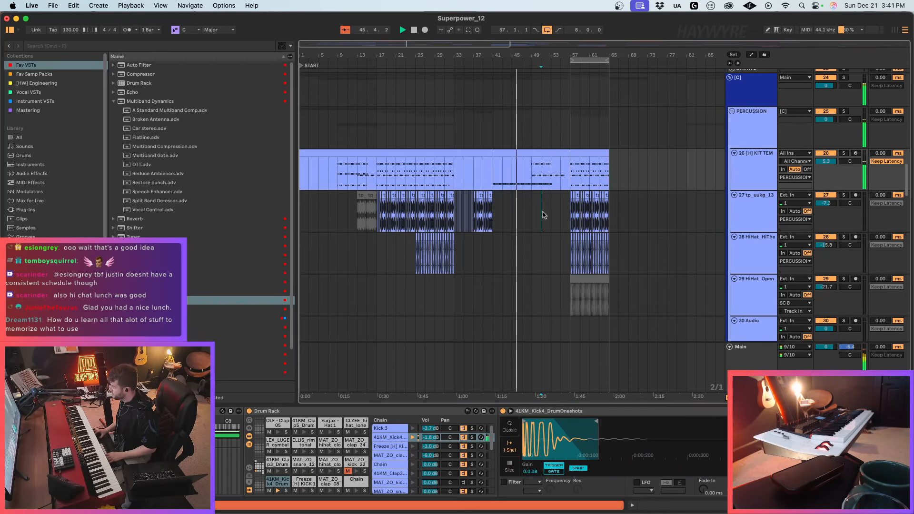
double_click(545, 157)
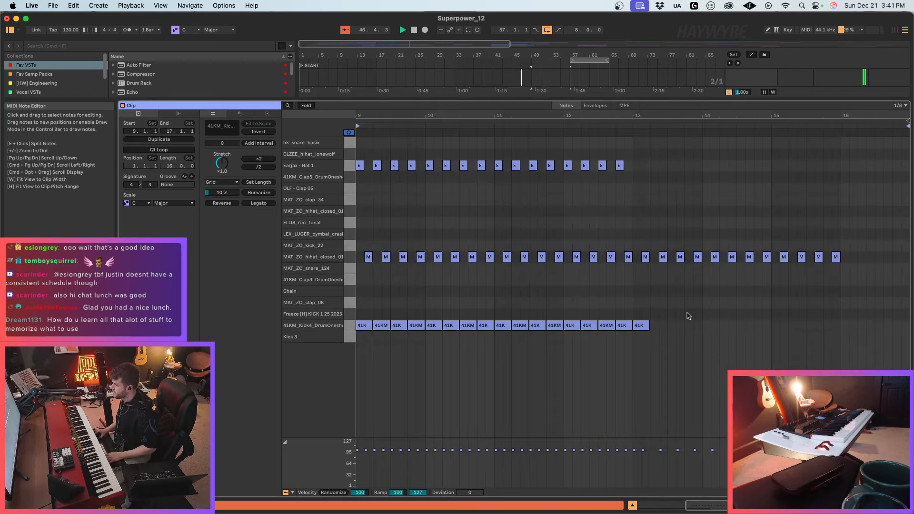
left_click_drag(685, 313, 377, 371)
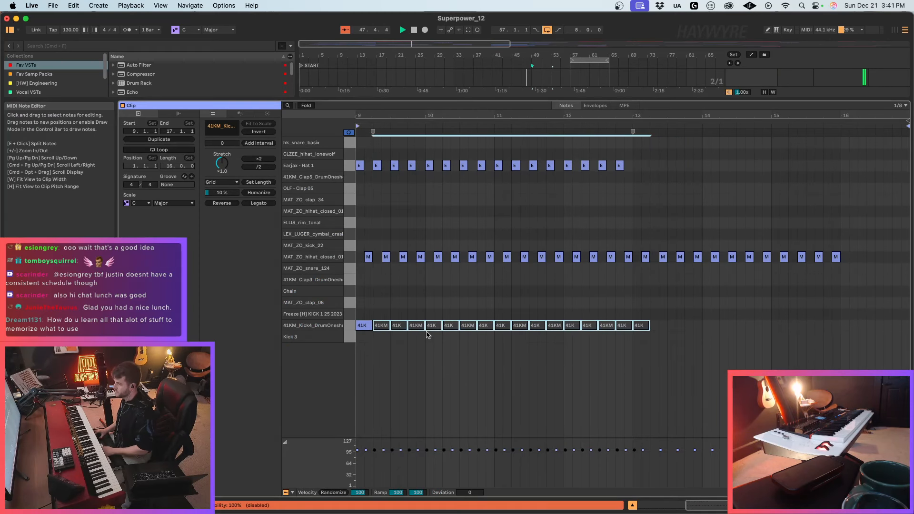
Step: Move all the Earjax - Hat 1 notes up two rows to hk_snare_basix and return to the arrangement
left_click(359, 165)
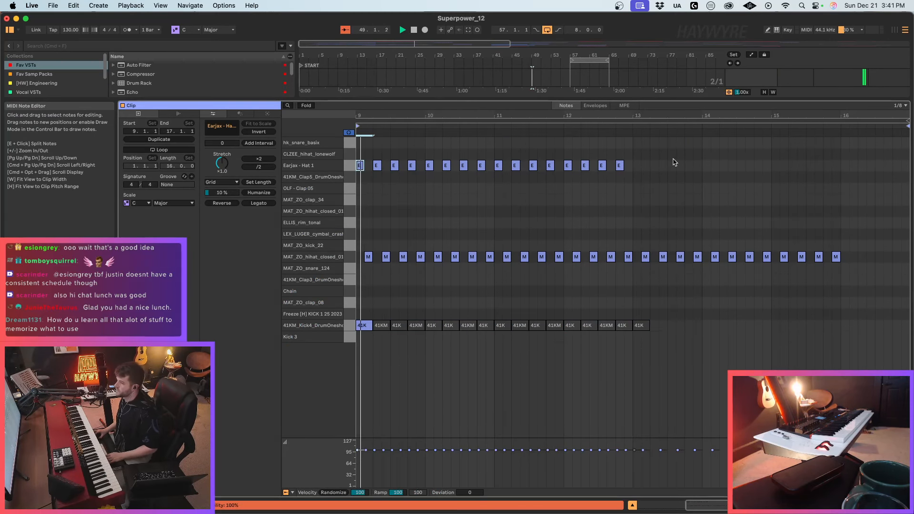
left_click_drag(666, 158, 311, 178)
key("Up")
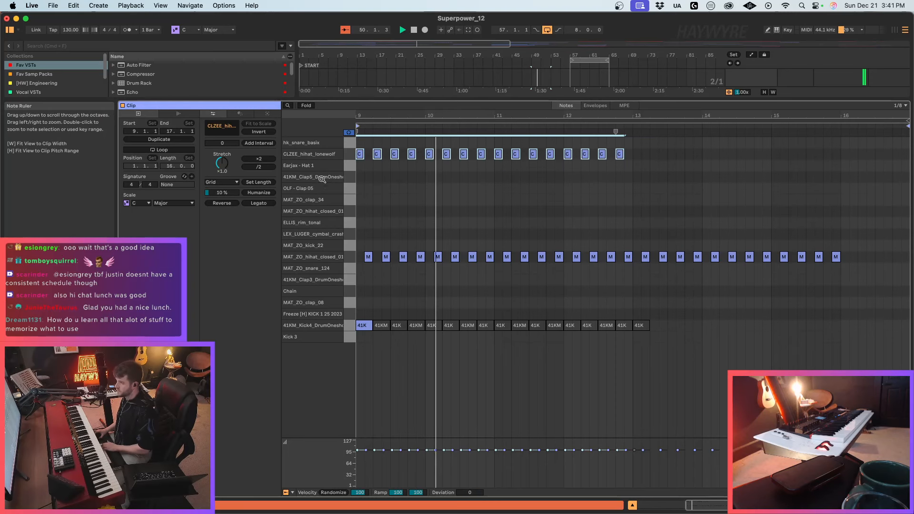
key("Up")
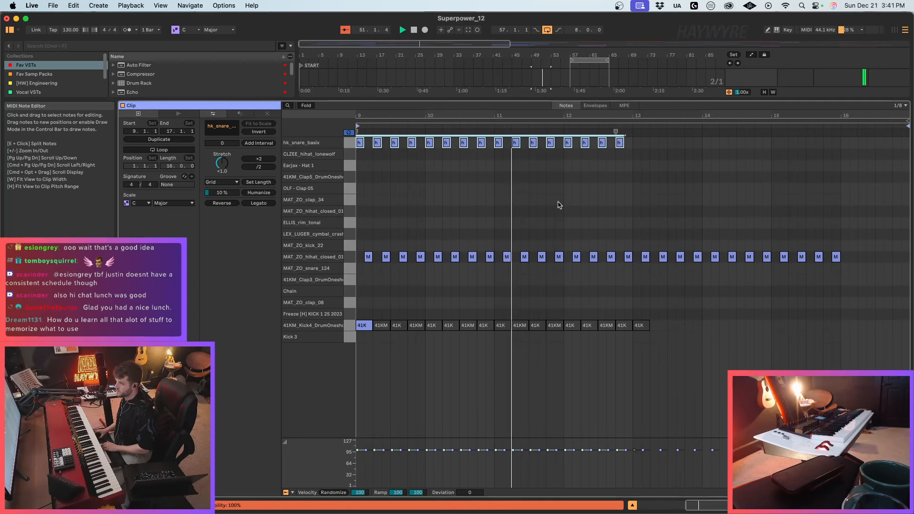
left_click(631, 506)
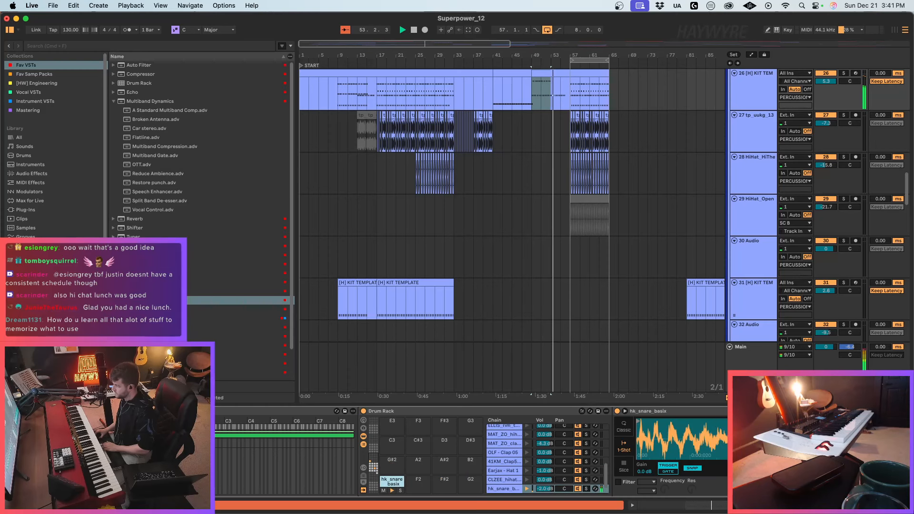
Step: Duplicate the hk_snare_basix notes through the end of the kit clip, deactivate the last three, stop playback and close the note editor
double_click(567, 96)
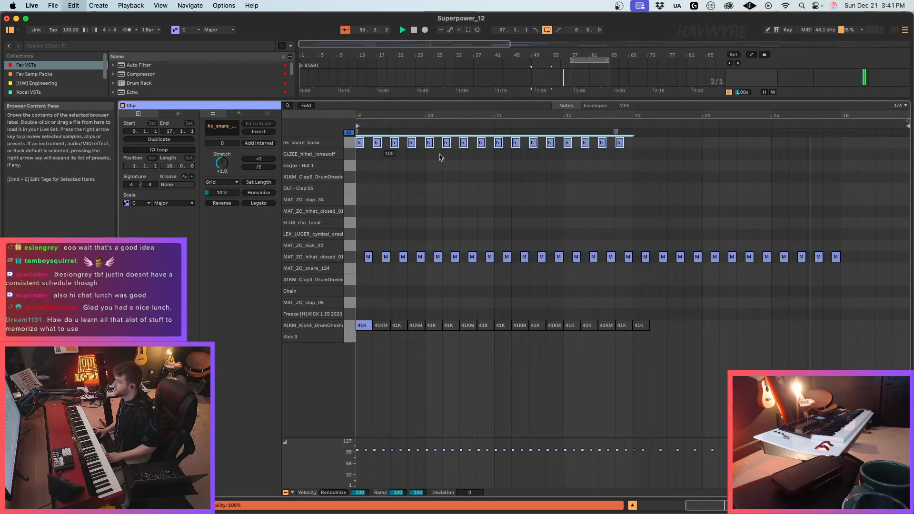
key("super+d")
left_click_drag(856, 156, 899, 143)
key("0")
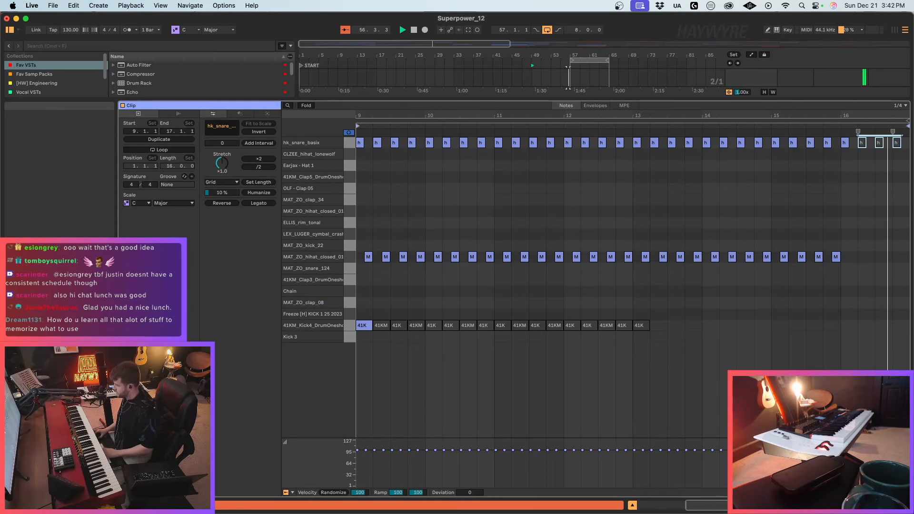
key("space")
key("shift+Tab")
scroll(609, 235, "up", 12)
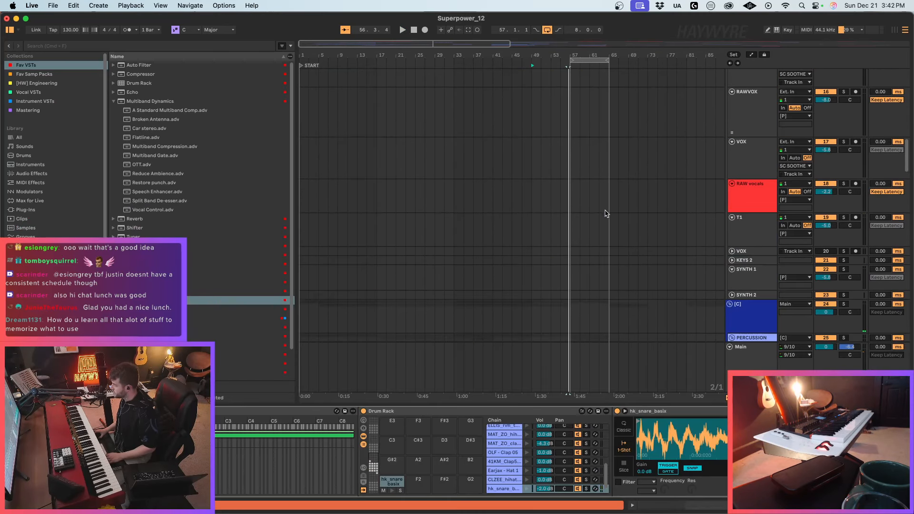
Step: Play the last bar before bar 57 and locate the RAW vocals clips sounding there on tracks 13 and 14
scroll(632, 216, "down", 2)
left_click_drag(443, 45, 446, 77)
left_click(495, 150)
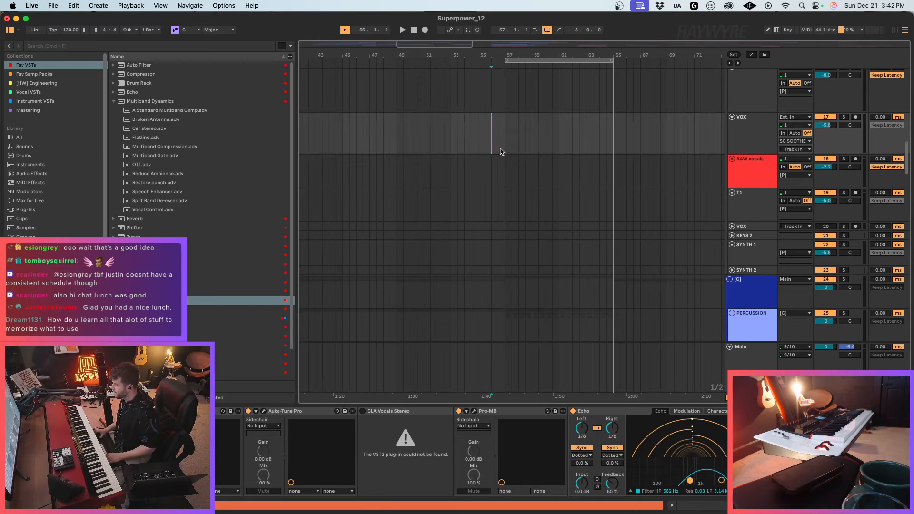
scroll(504, 157, "up", 10)
key("space")
left_click(516, 189)
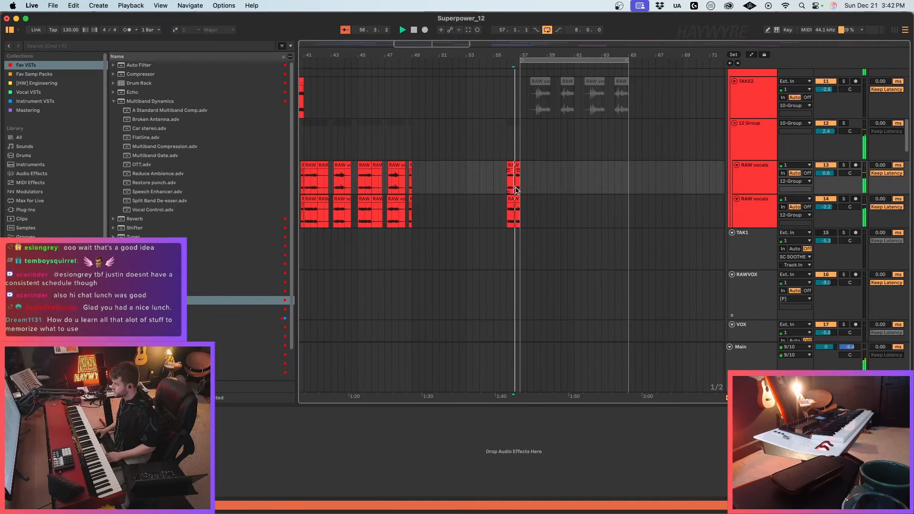
key("space")
Step: Deactivate the last beat before bar 57 of the RAW vocals clips on tracks 13 and 14, and play across the transition
left_click_drag(516, 187, 533, 213)
left_click_drag(425, 43, 425, 67)
left_click_drag(599, 189, 611, 209)
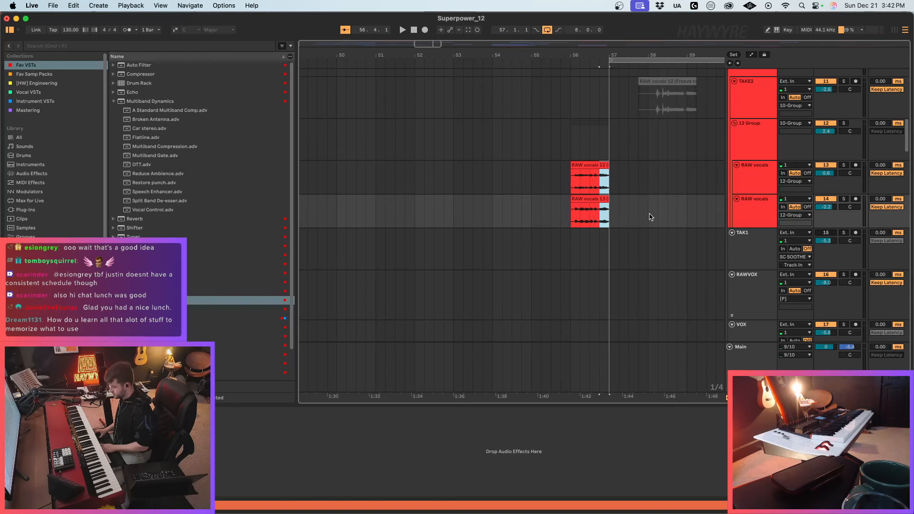
key("0")
key("space")
key("space")
Step: Insert a new MIDI track directly below the PluckDiscChord track 69
left_click_drag(904, 146, 912, 299)
left_click_drag(595, 55, 595, 12)
scroll(626, 259, "up", 8)
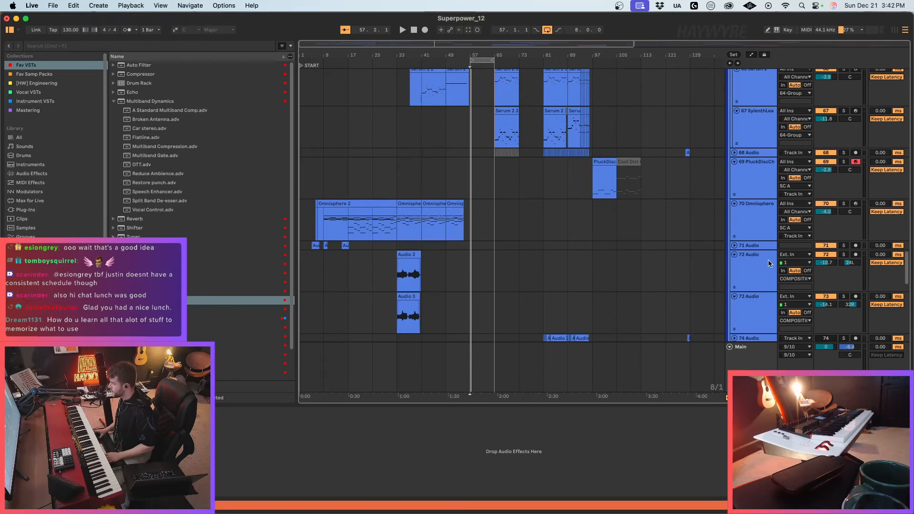
left_click(755, 175)
left_click_drag(757, 163, 788, 255)
left_click(748, 170)
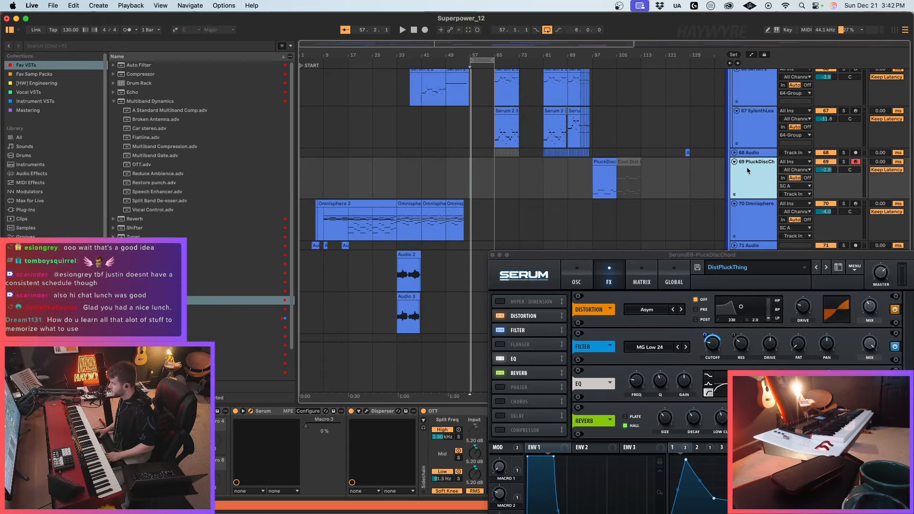
key("shift+super+t")
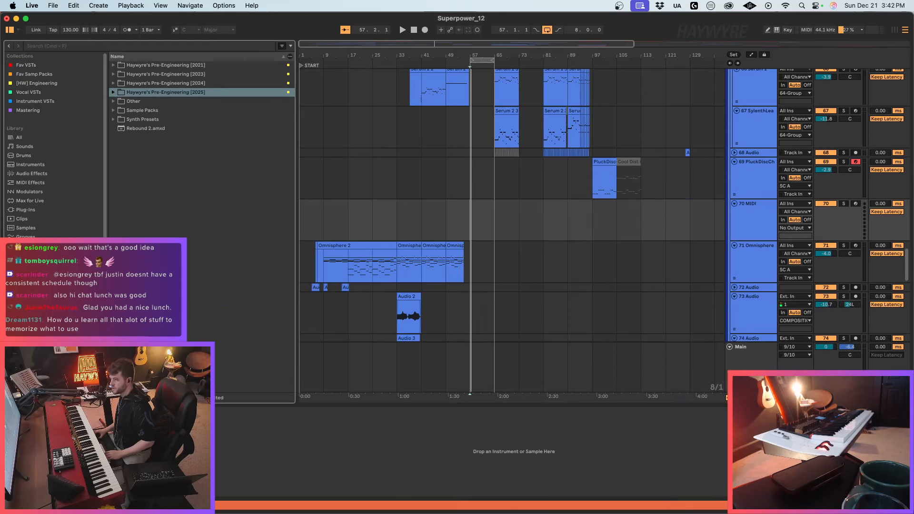
Step: Load Chromatically_Wou.adg from the 2025 [HW] BASSES patches onto the new track and set Spectral Resonator's MIDI source to that track
left_click(152, 111)
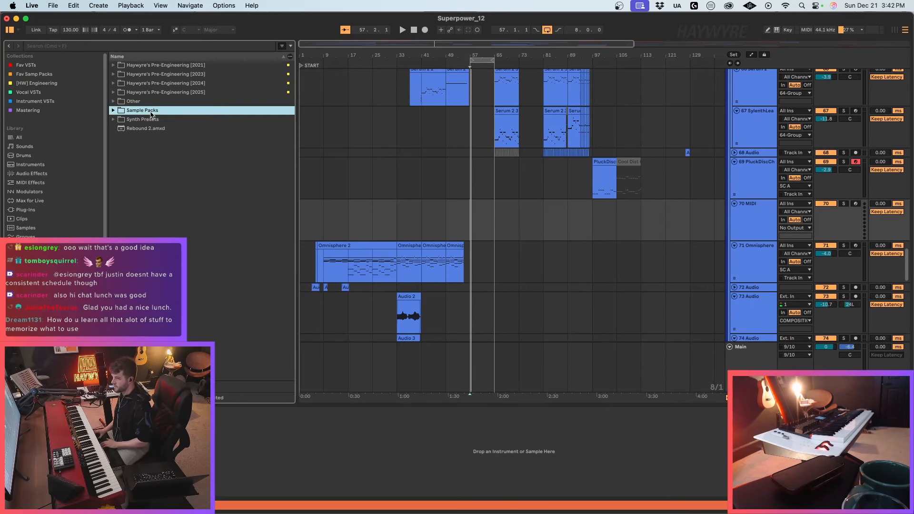
left_click(184, 94)
left_click(146, 112)
left_click(165, 128)
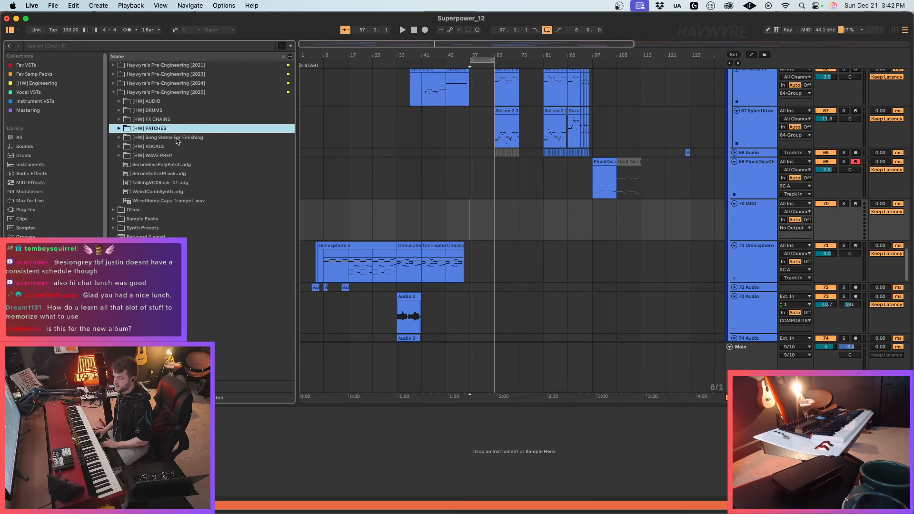
left_click(165, 137)
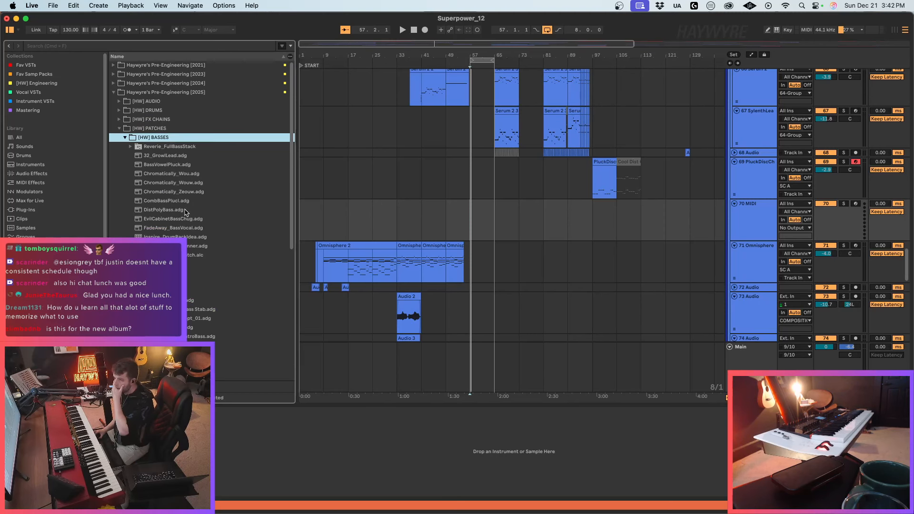
left_click_drag(190, 174, 640, 261)
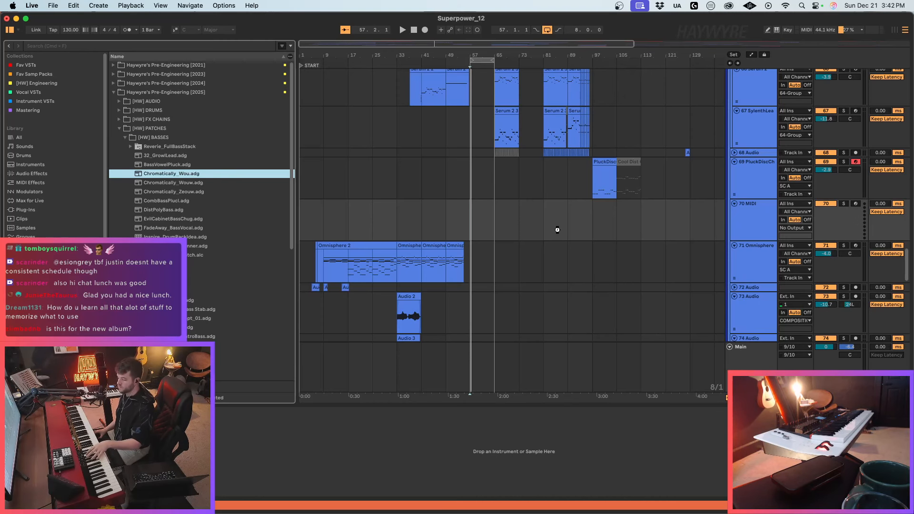
left_click_drag(557, 230, 558, 230)
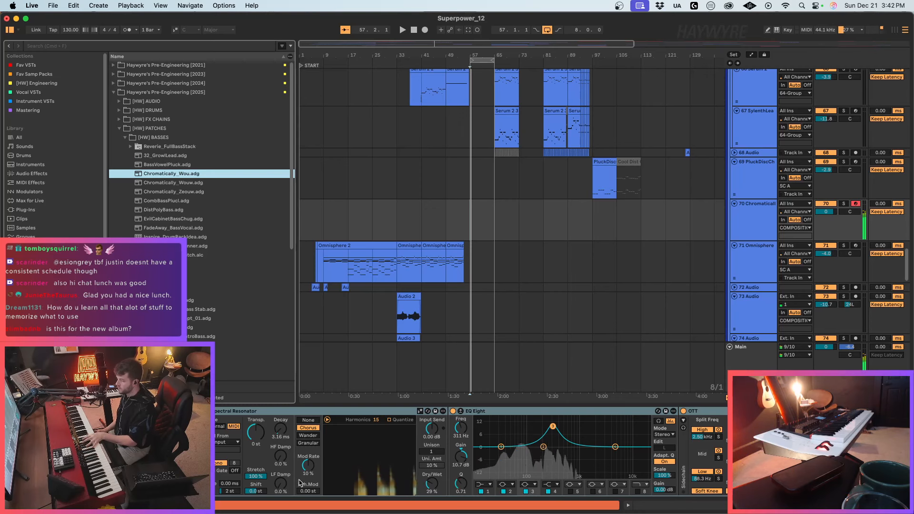
left_click(228, 442)
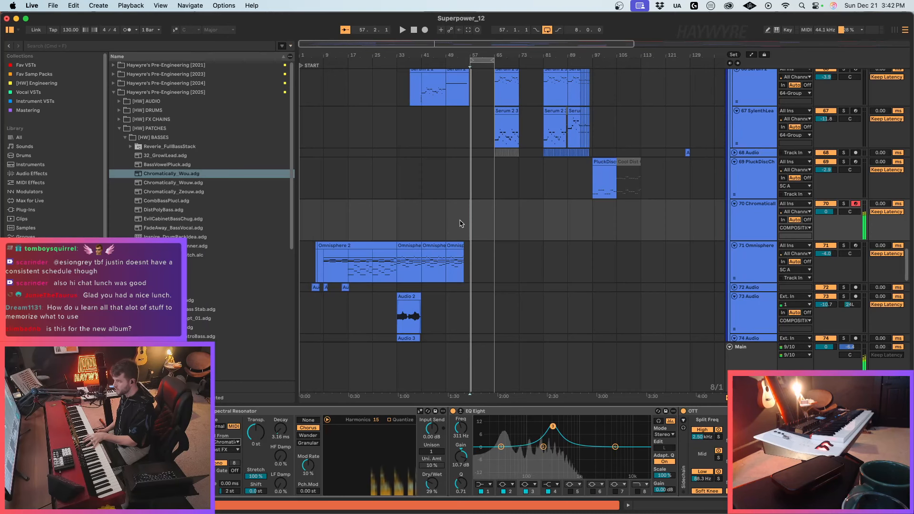
Step: Play around bar 57 and route the output of track 70 to SC A
left_click(473, 219)
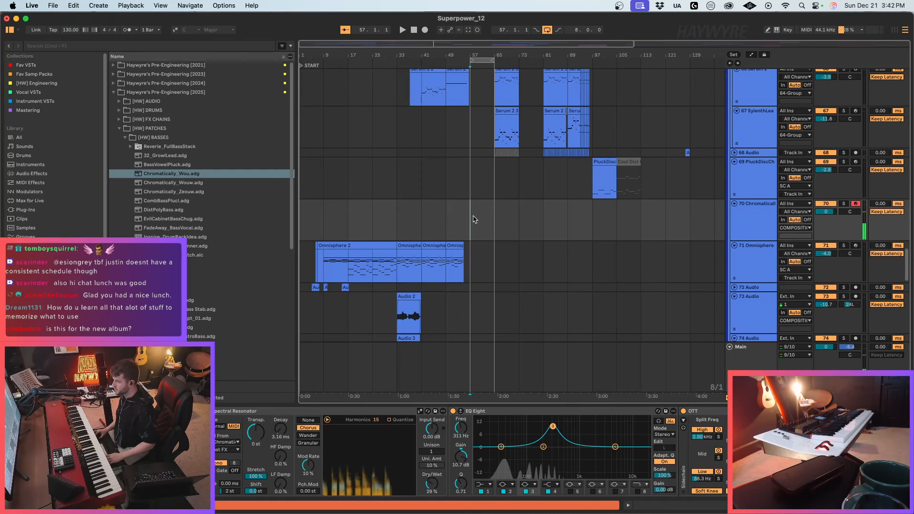
key("space")
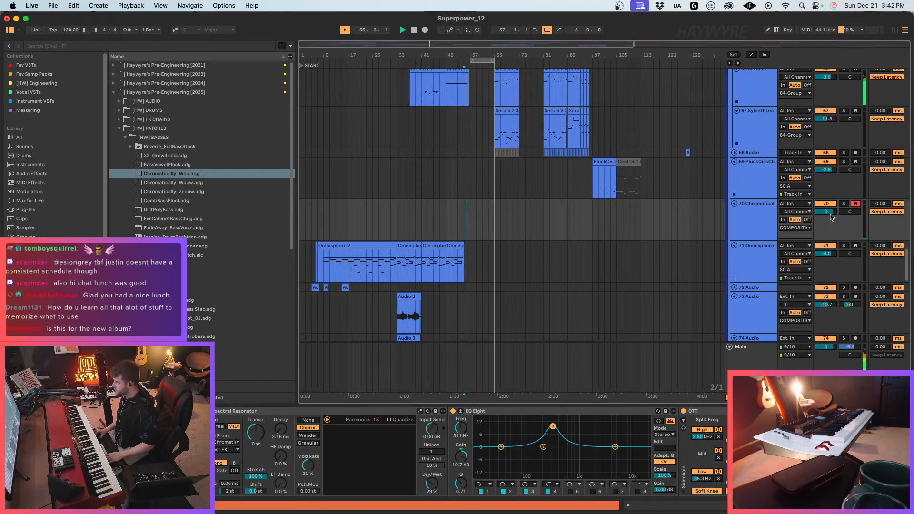
left_click(807, 227)
scroll(831, 300, "down", 10)
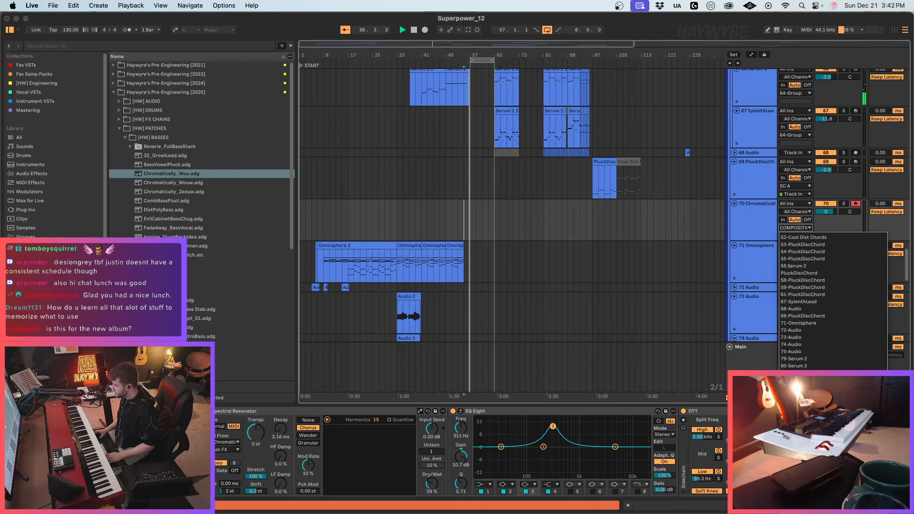
left_click(797, 490)
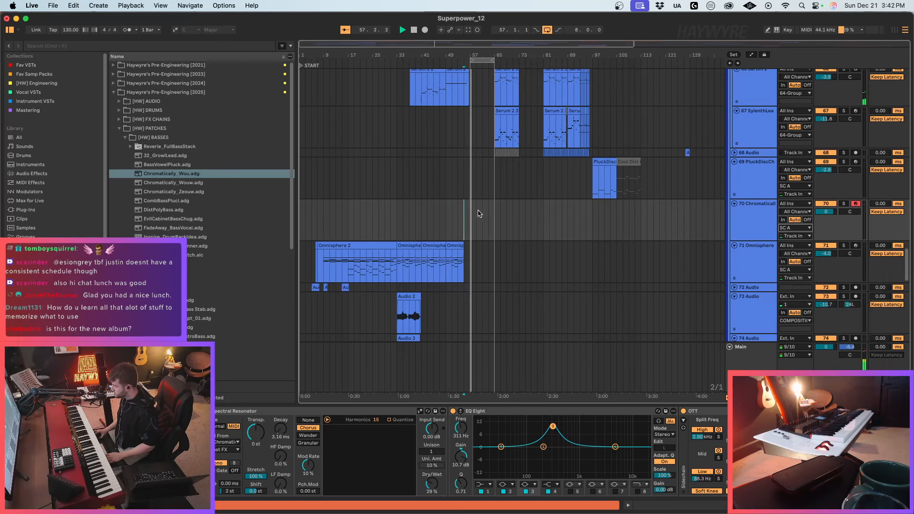
key("space")
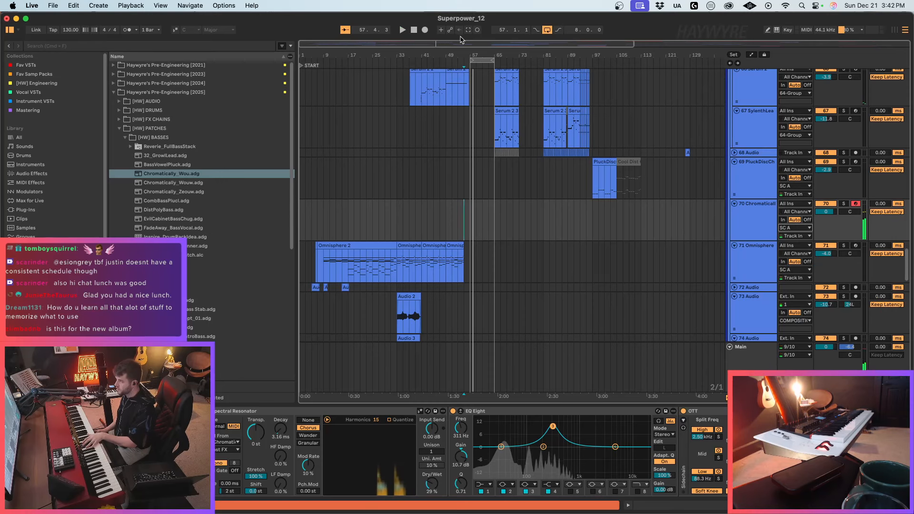
Step: Raise track 70's volume to 1.9 dB and compare its sound with track 69 by arming each, leaving track 70 armed
left_click_drag(498, 56, 552, 131)
left_click_drag(828, 213, 827, 207)
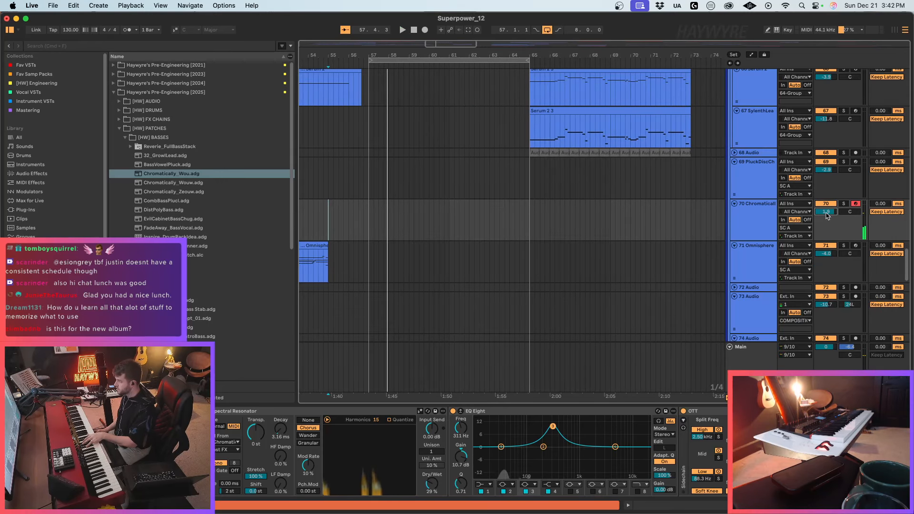
left_click(855, 162)
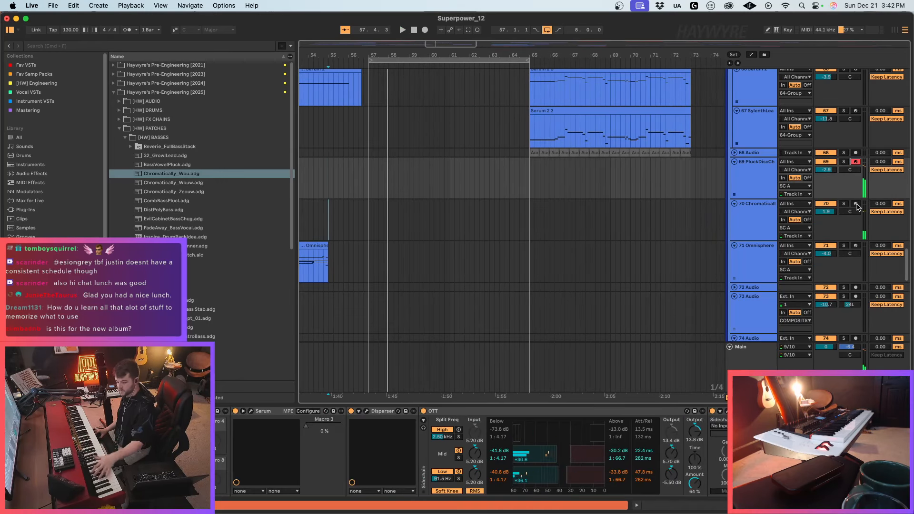
left_click(856, 204)
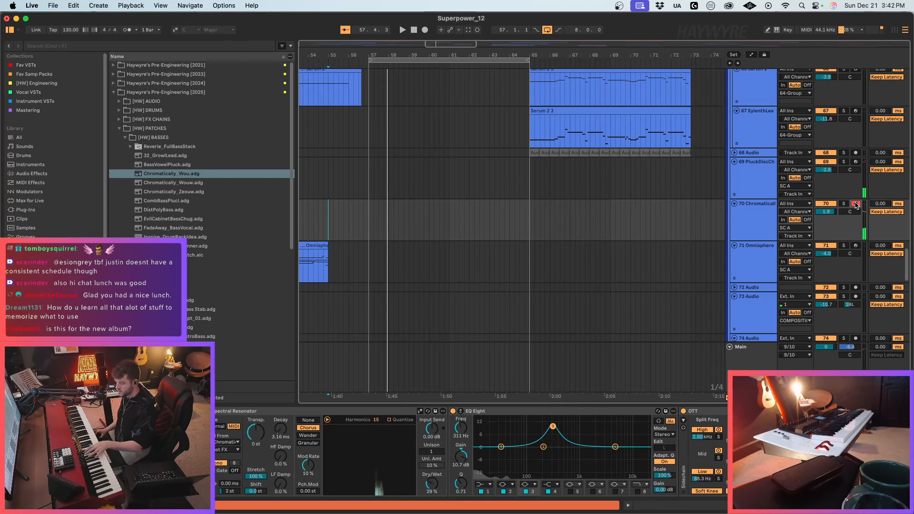
Step: Play the section and lower the EQ Eight boost on track 70 to 7.81 dB at 284 Hz
key("space")
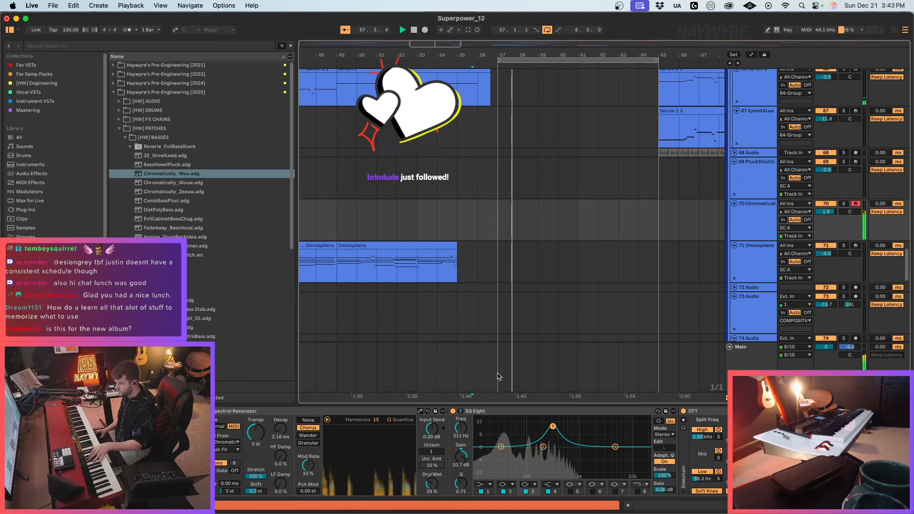
left_click_drag(553, 426, 551, 433)
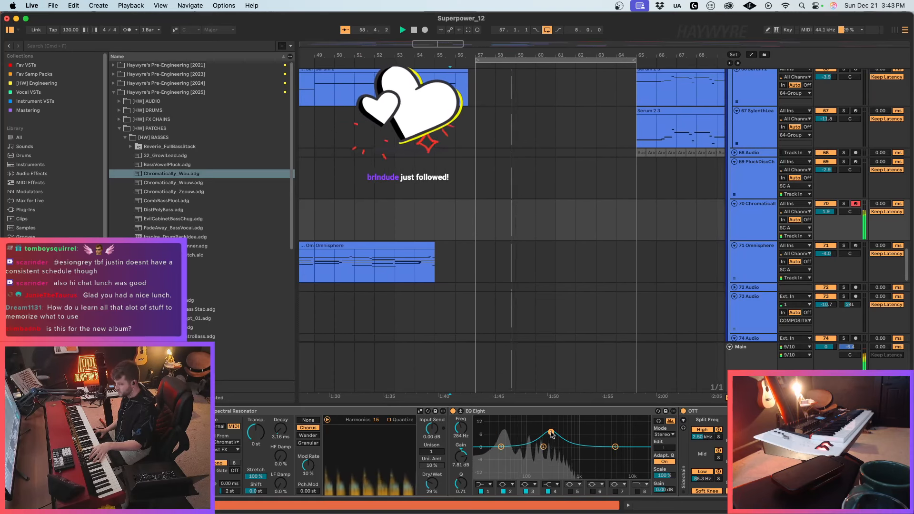
key("space")
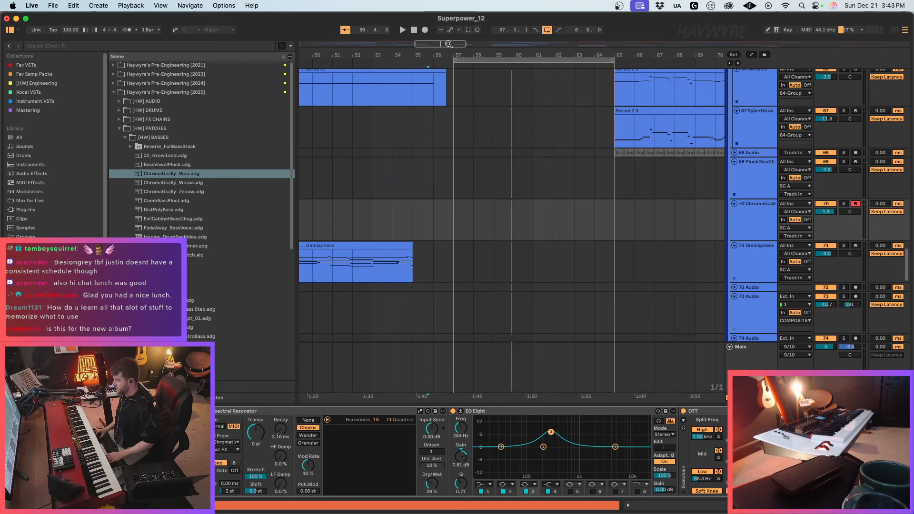
Step: Consolidate the Omnisphere clips on track 71 into one clip from bar 1 to bar 65
left_click_drag(448, 44, 464, 268)
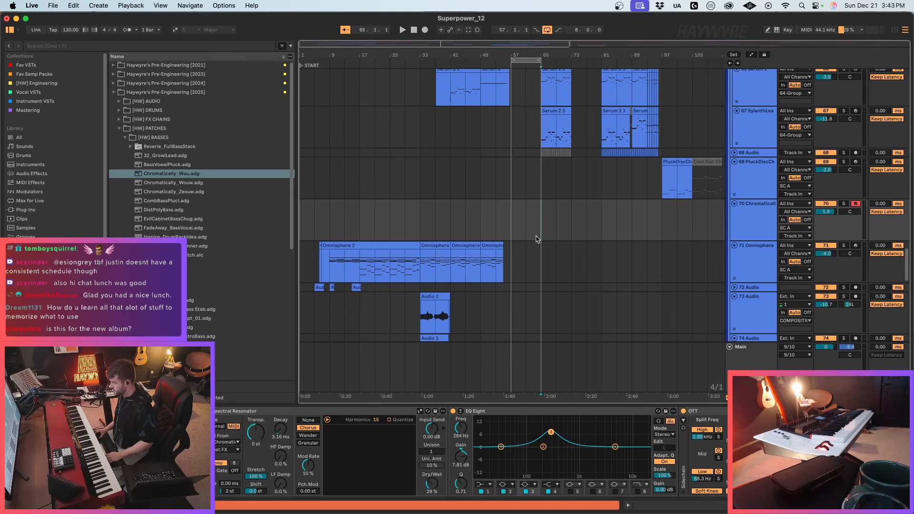
left_click_drag(540, 233, 224, 280)
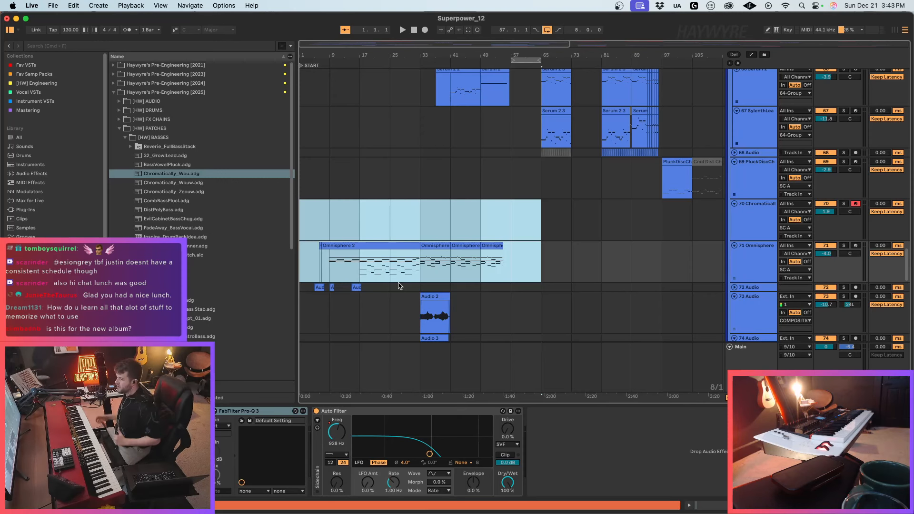
left_click(510, 233)
left_click_drag(543, 252, 270, 243)
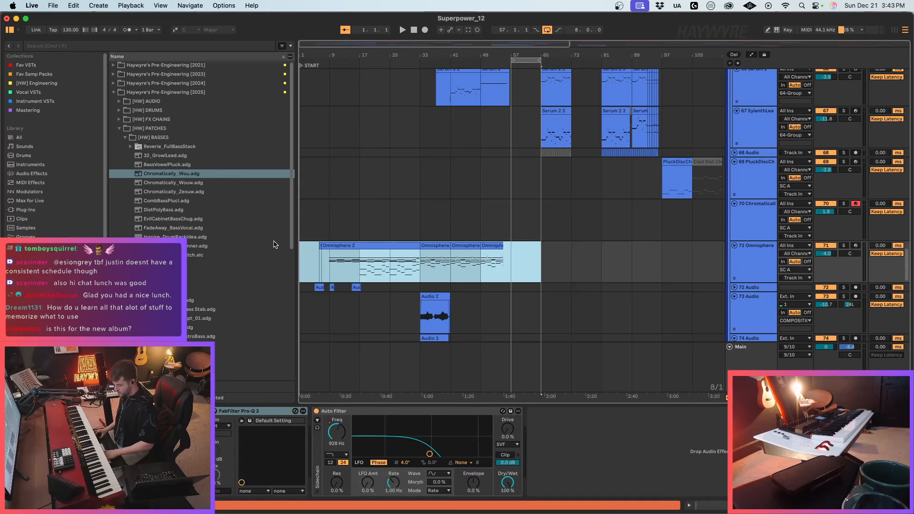
key("super+j")
left_click(503, 274)
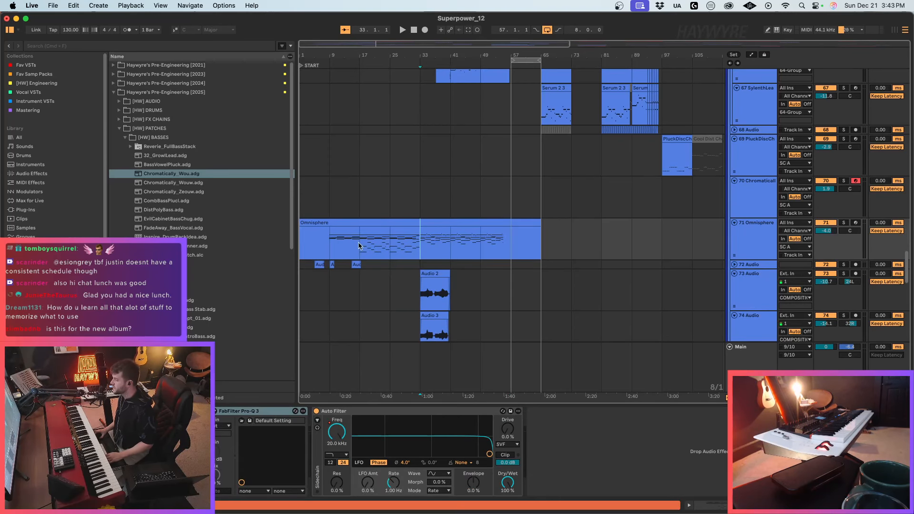
Step: In the consolidated Omnisphere clip, turn off note preview and align the first chord's four notes to start at bar 9
double_click(333, 242)
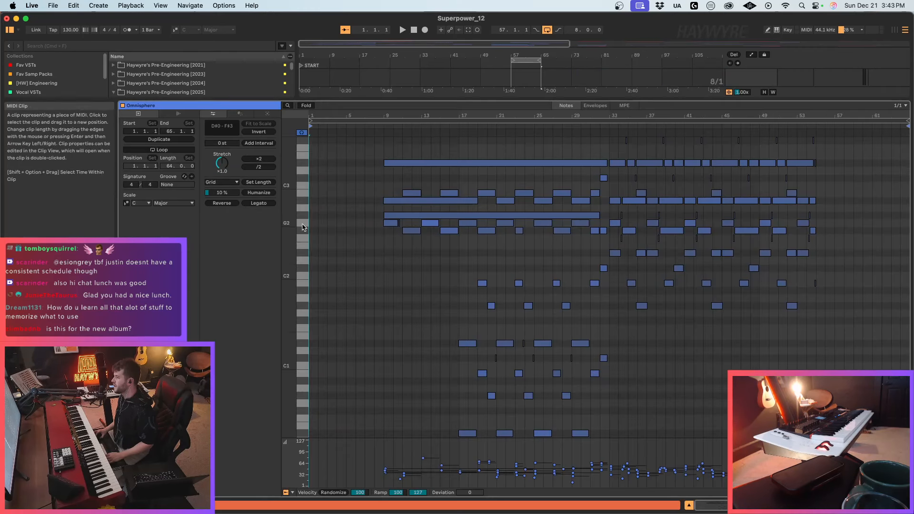
left_click_drag(377, 116, 377, 176)
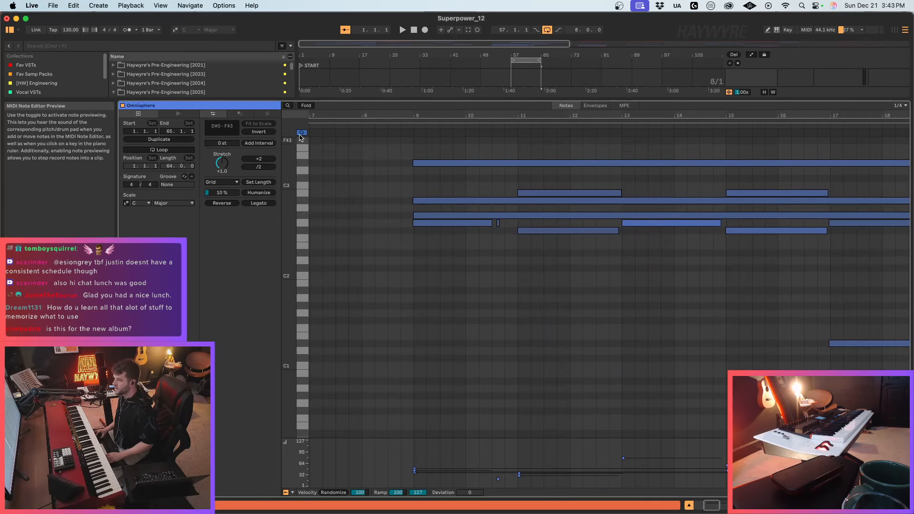
left_click(301, 134)
left_click_drag(423, 150, 418, 261)
left_click_drag(414, 162, 415, 164)
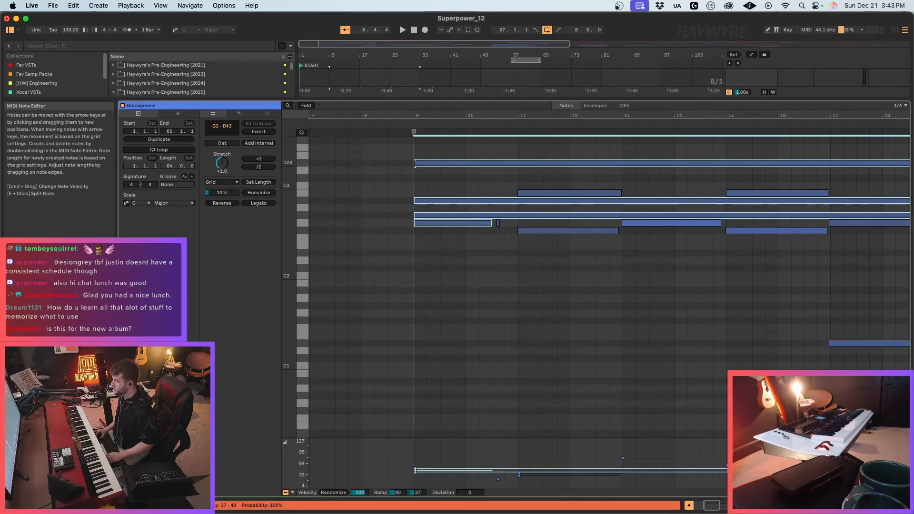
key("shift+Tab")
Step: Play the consolidated Omnisphere part from bar 9 with track 70 armed
scroll(598, 288, "up", 3)
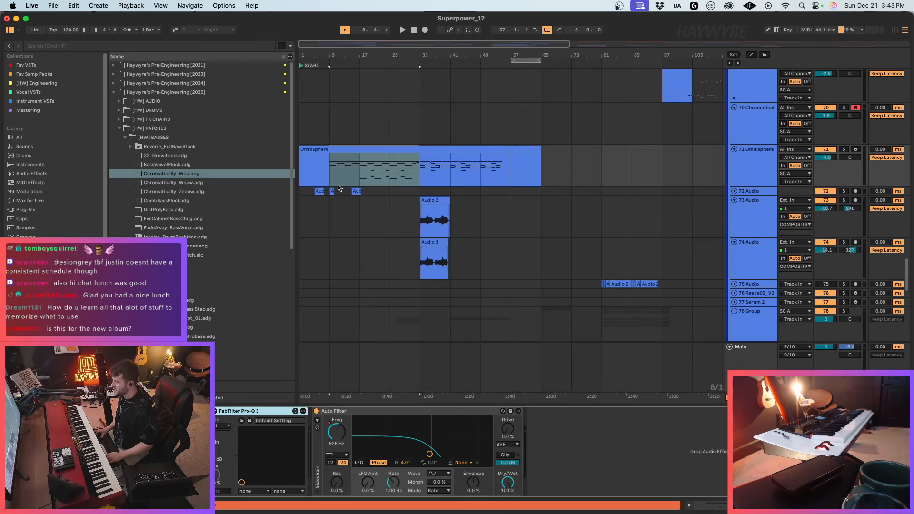
left_click(331, 175)
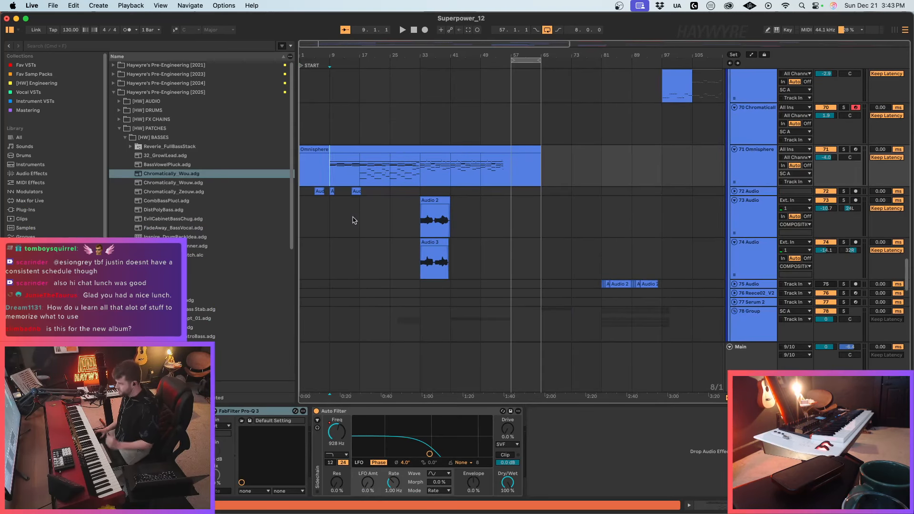
scroll(537, 219, "up", 3)
left_click(516, 180)
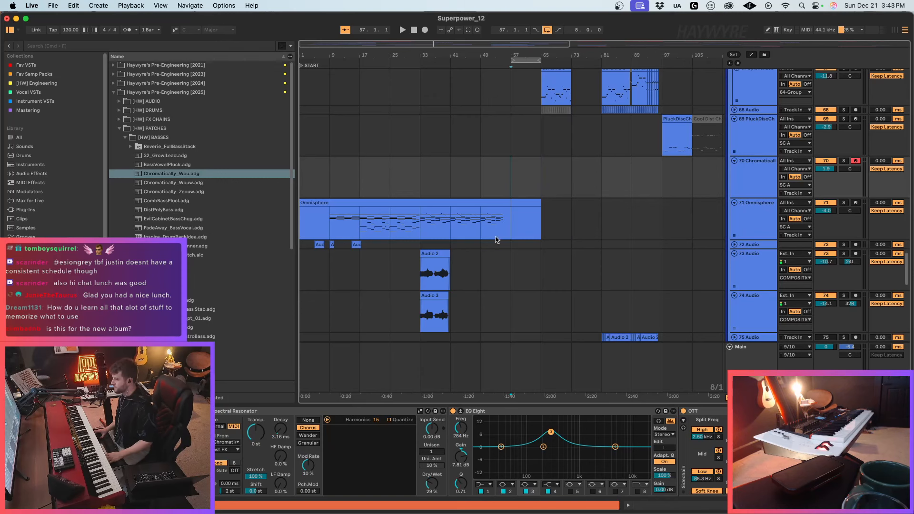
left_click(336, 227)
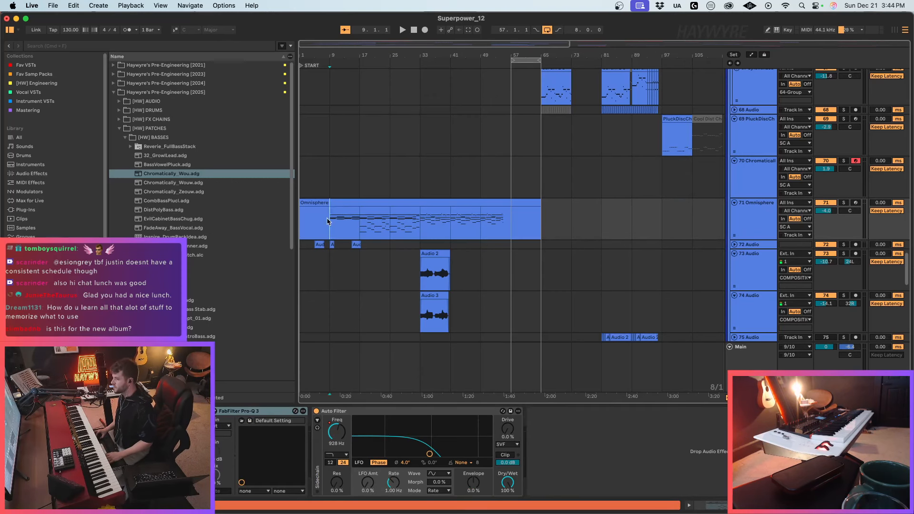
key("space")
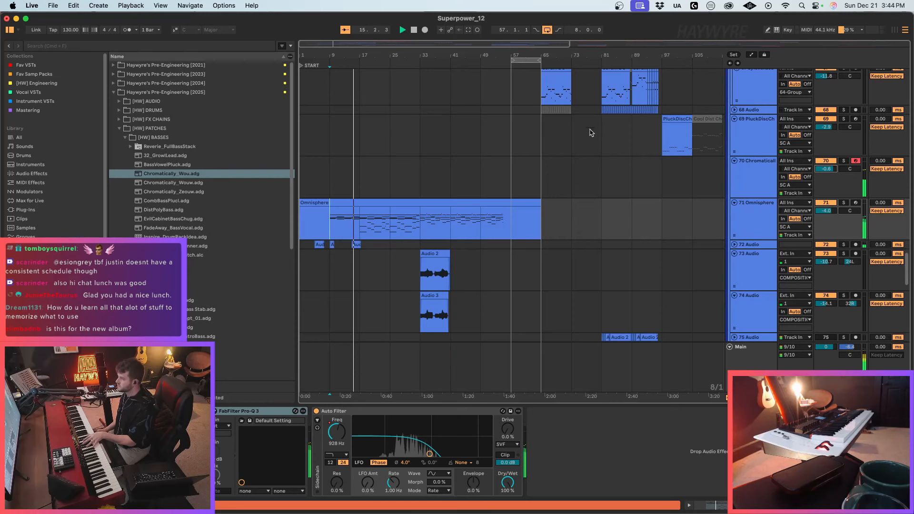
Step: Lower the Auto Filter frequency automation on Omnisphere track 71 to 407 Hz between bars 17 and 29
left_click_drag(463, 43, 491, 44)
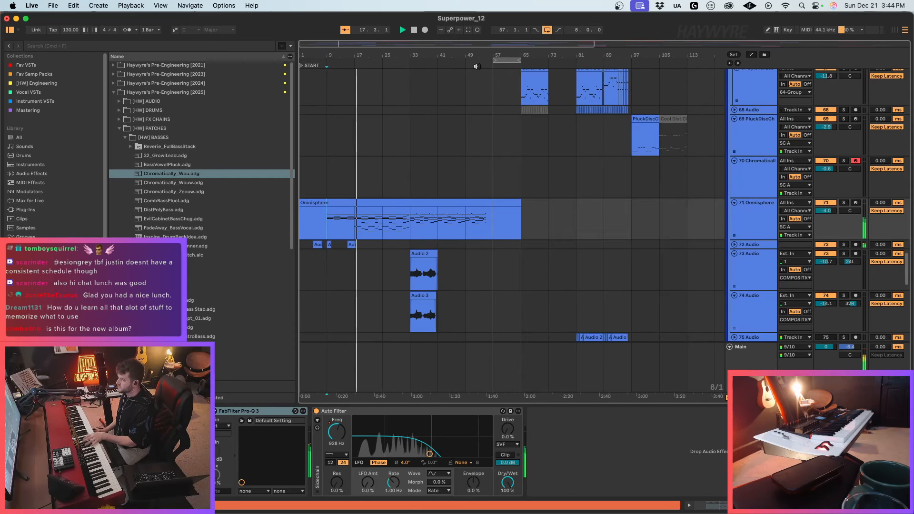
left_click(770, 225)
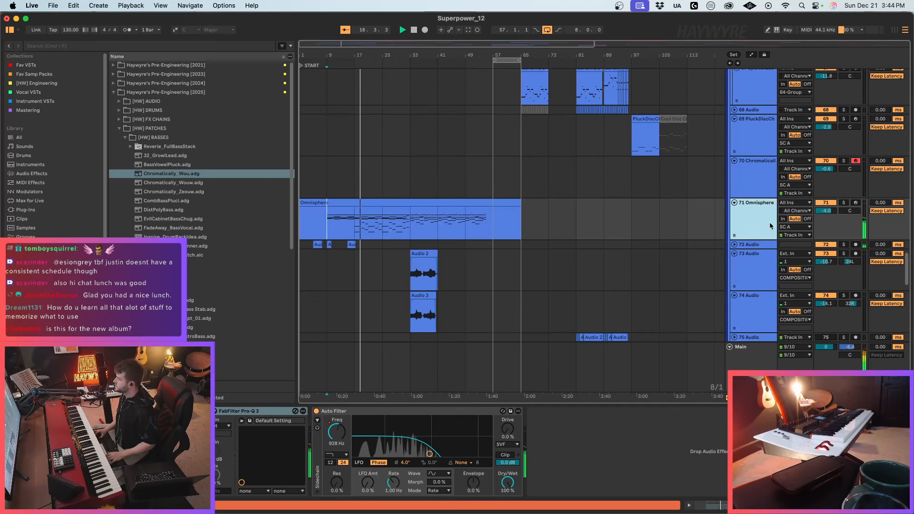
scroll(394, 297, "up", 5)
scroll(394, 298, "down", 1)
scroll(394, 297, "down", 7)
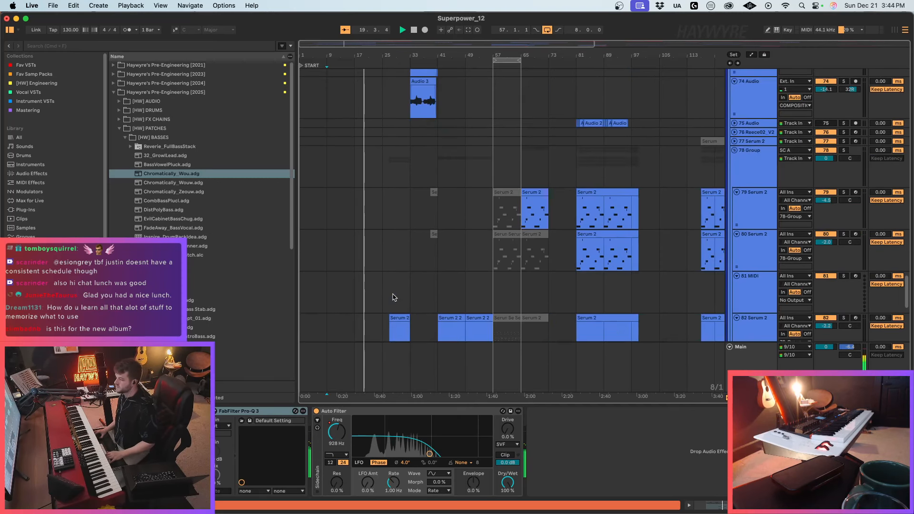
scroll(394, 297, "up", 4)
left_click(337, 432)
key("a")
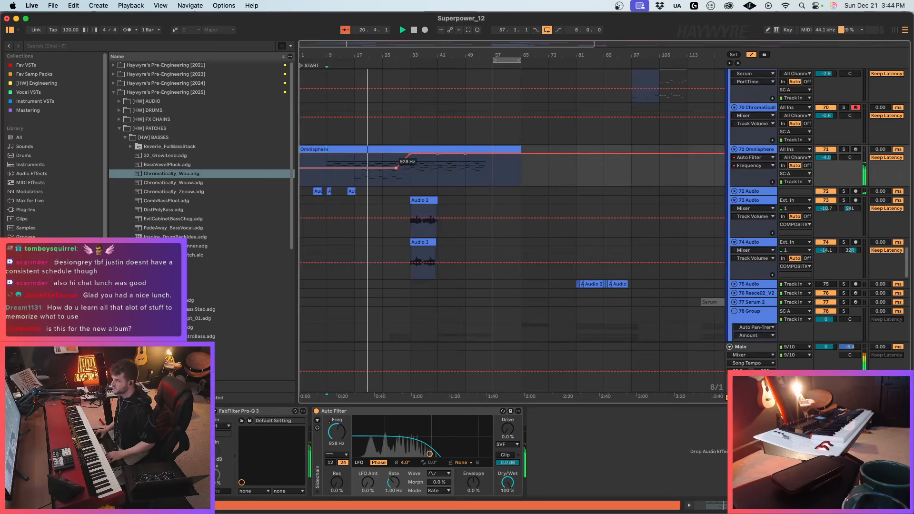
left_click(354, 171)
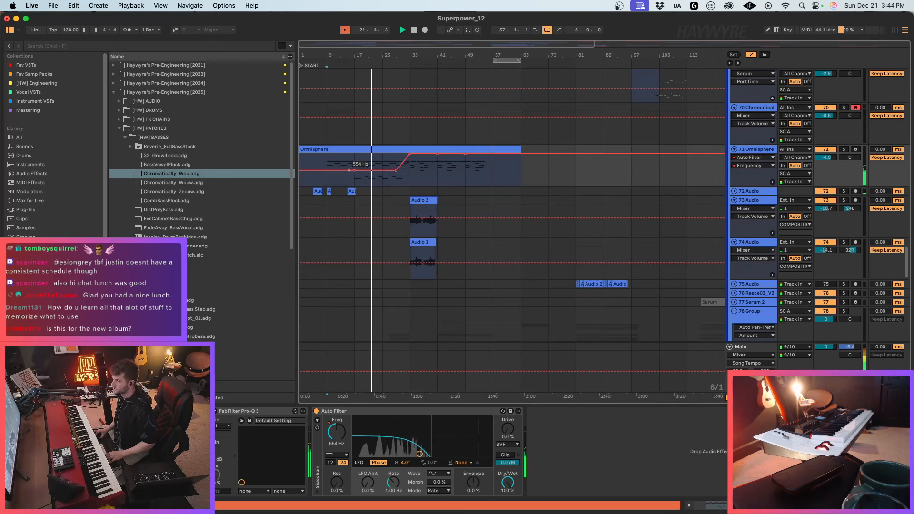
left_click(355, 171)
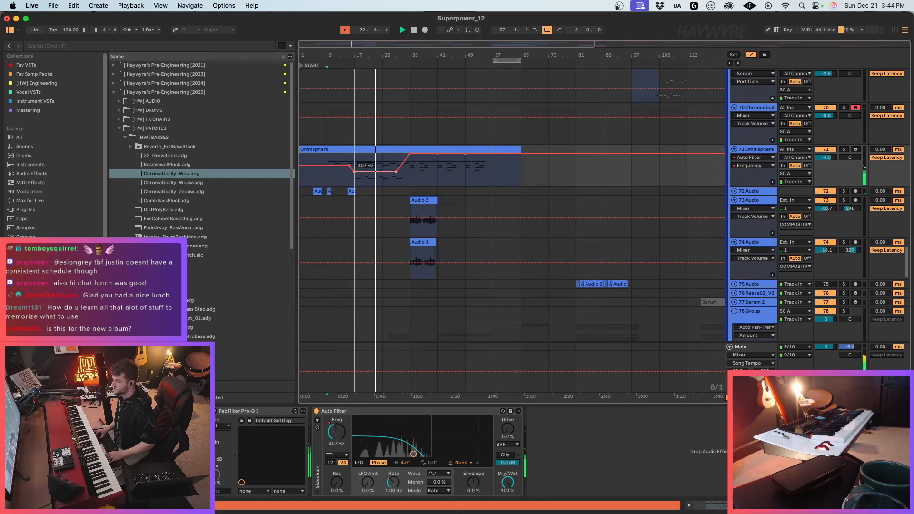
Step: Automate the Omnisphere Auto Filter resonance to rise to 33% at bar 17
left_click_drag(337, 482, 337, 471)
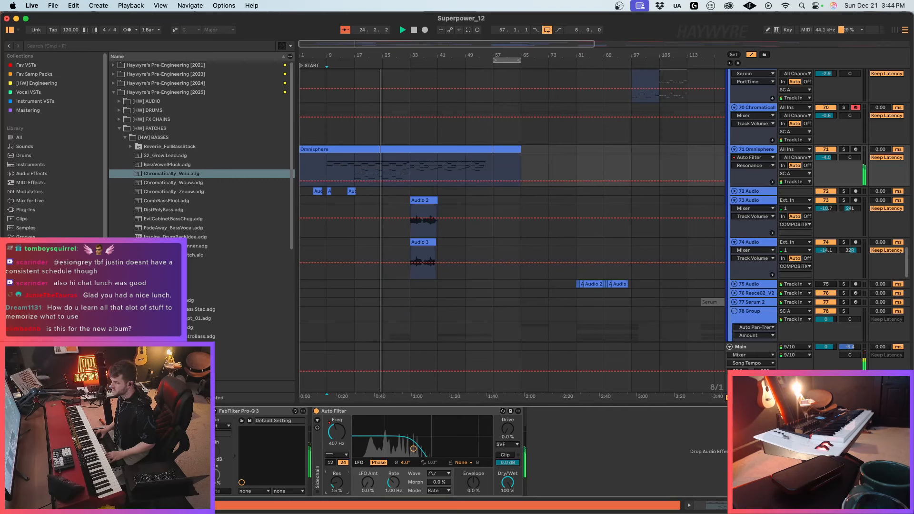
left_click(352, 176)
left_click_drag(351, 177, 351, 188)
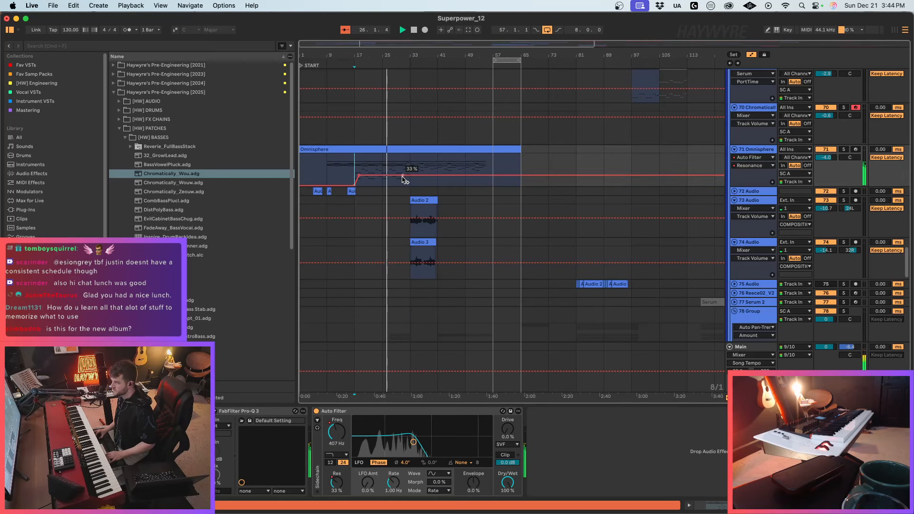
key("a")
key("super+a")
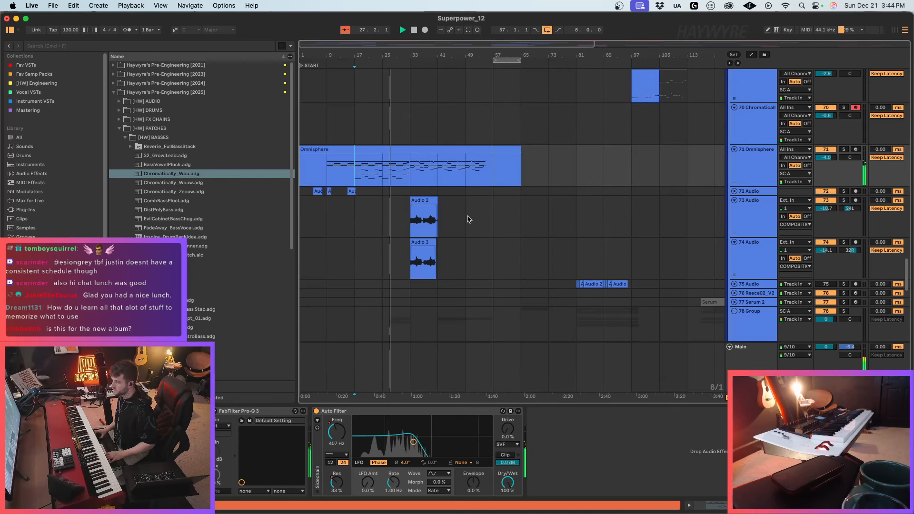
Step: On track 53, duplicate the PluckDiscChord clip from bar 25 over bars 29 to 33 and enable Lock Envelopes
scroll(473, 245, "up", 10)
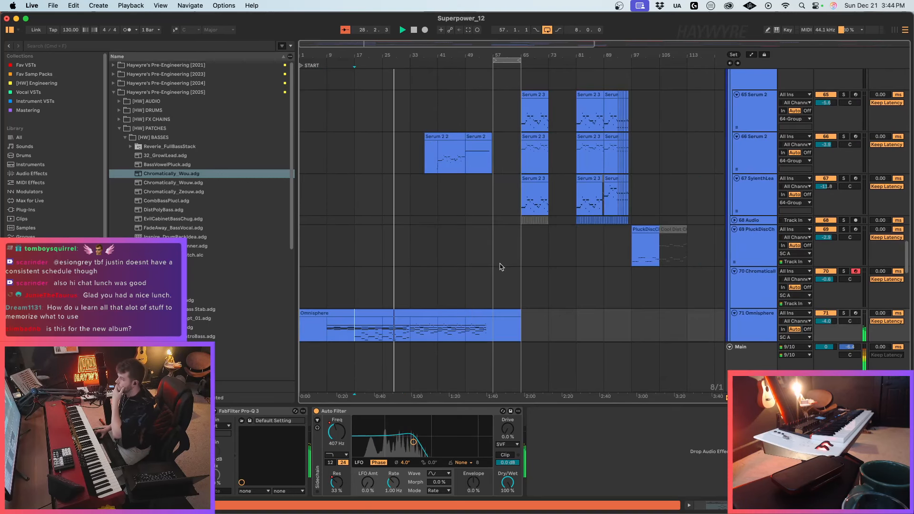
left_click(762, 298)
scroll(761, 286, "down", 3)
left_click(757, 203)
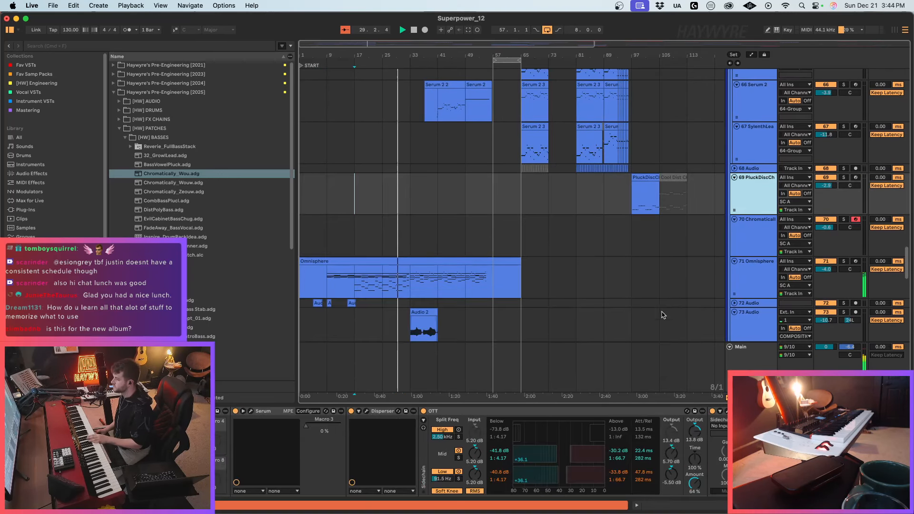
scroll(476, 295, "up", 10)
left_click(383, 228)
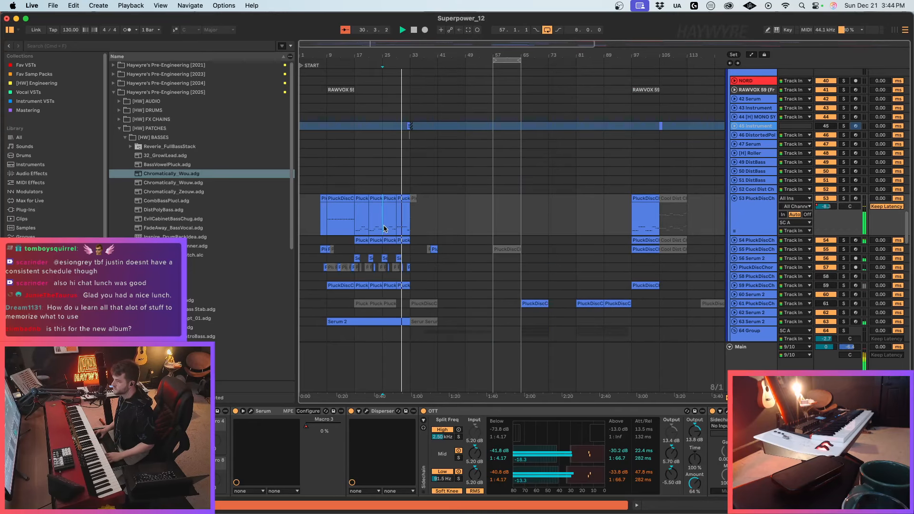
key("super+d")
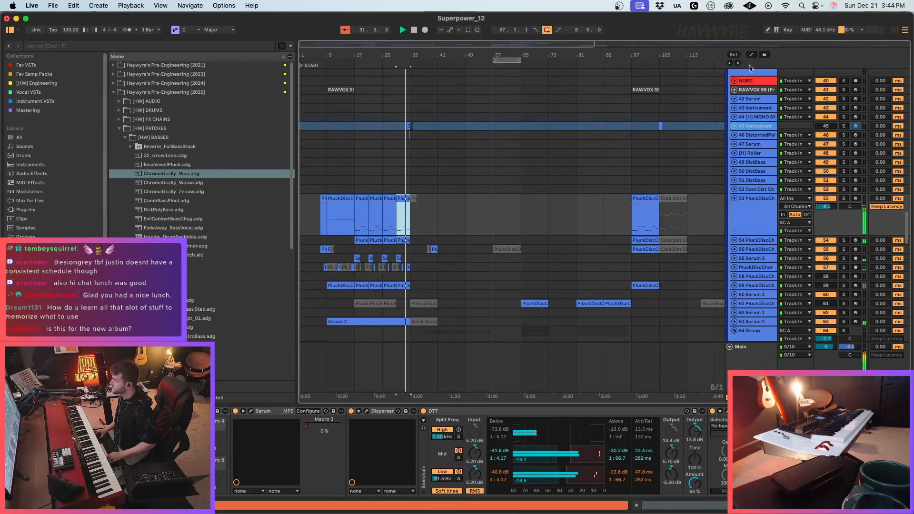
left_click(765, 55)
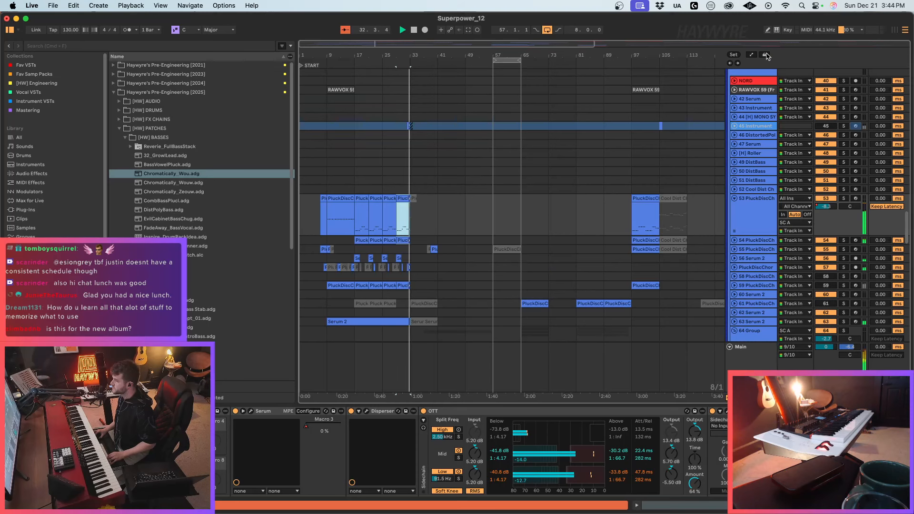
left_click(383, 226)
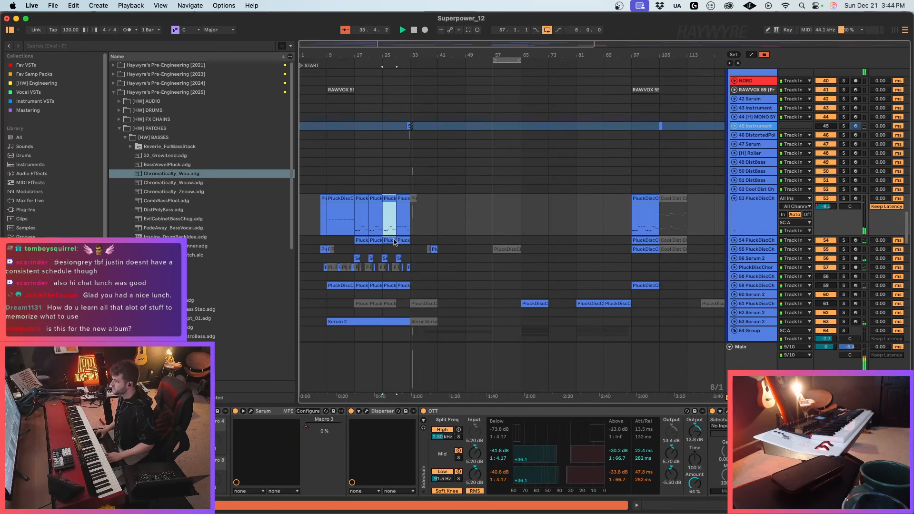
Step: Lower the Omnisphere filter frequency automation between bars 33 and 41 to 3.13 kHz
scroll(431, 240, "down", 10)
scroll(433, 241, "down", 3)
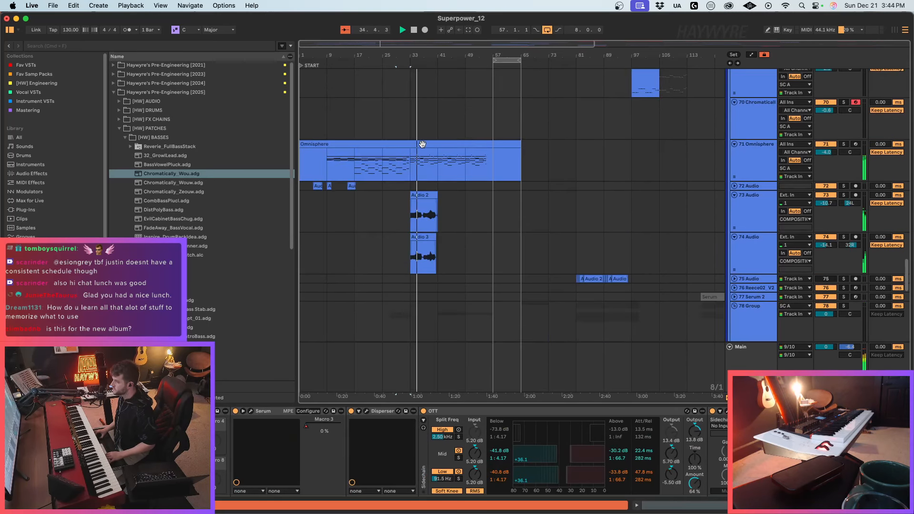
key("a")
key("a")
left_click(411, 163)
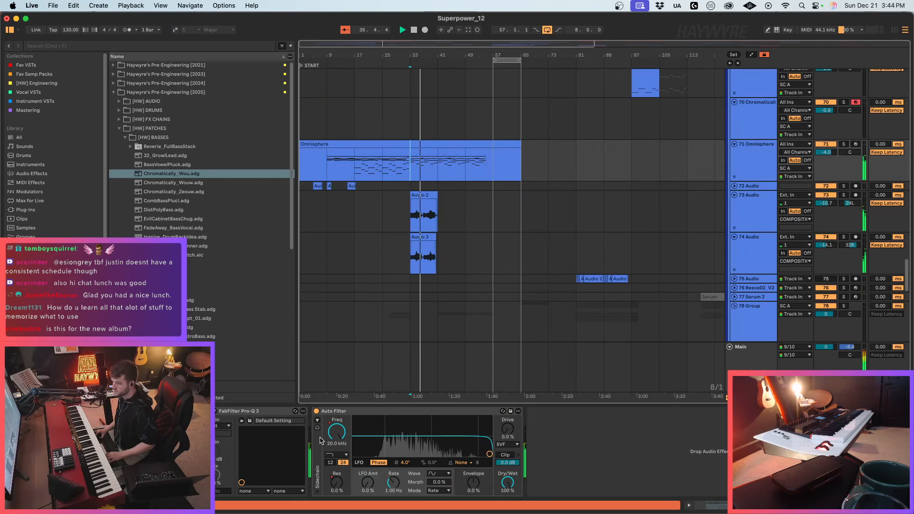
key("a")
left_click_drag(420, 155, 419, 164)
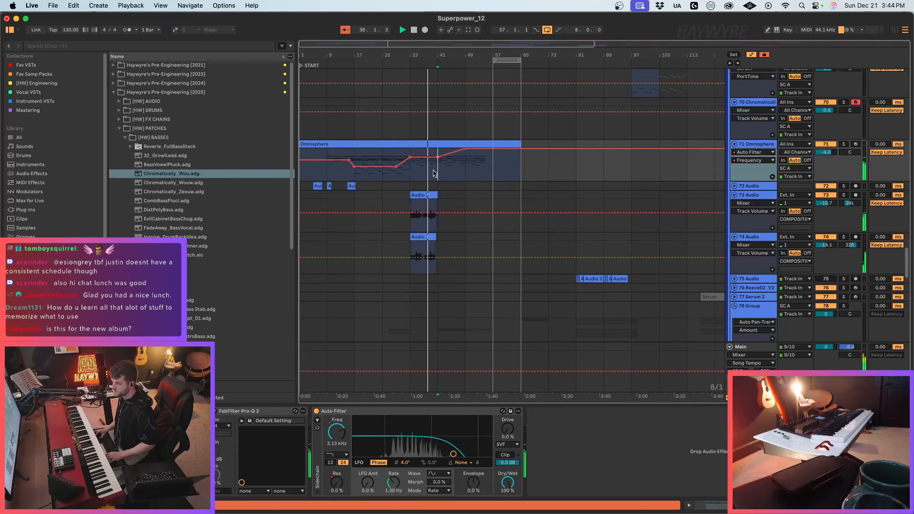
Step: Make the Omnisphere filter frequency automation jump to 20 kHz at bar 41
left_click(440, 167)
key("a")
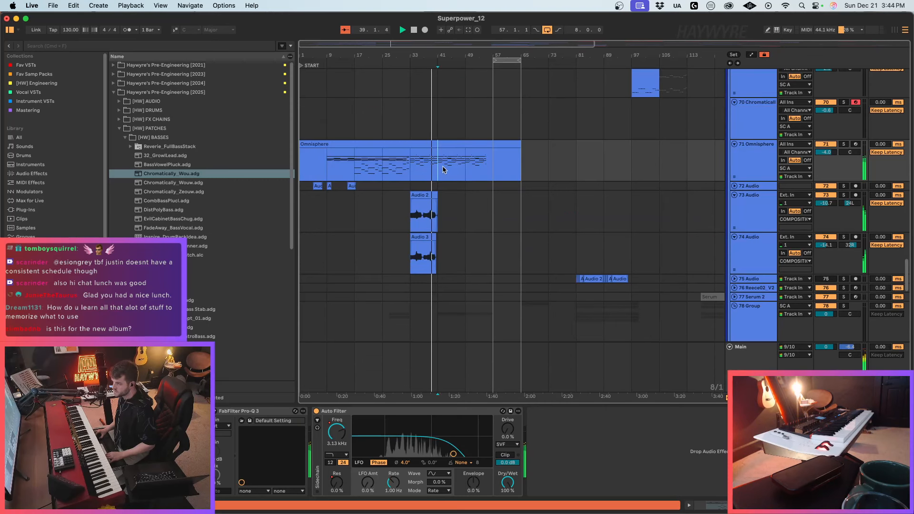
key("a")
left_click(430, 157)
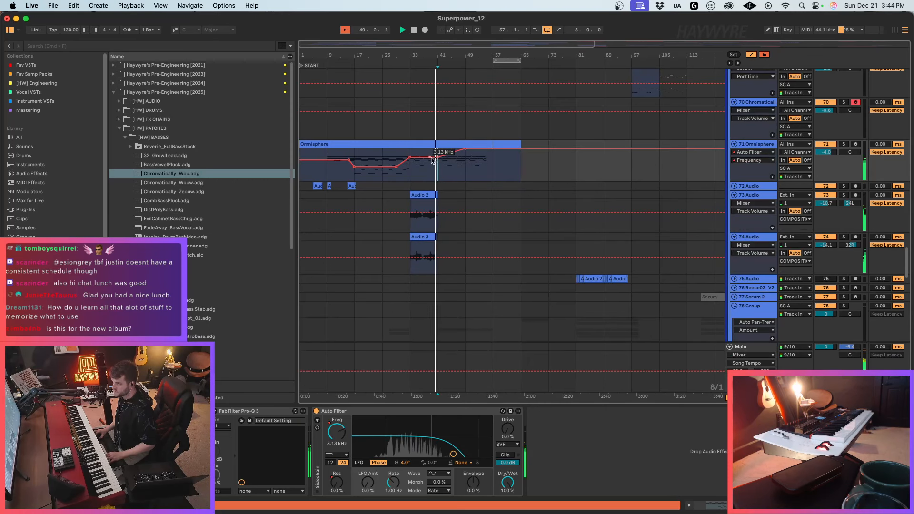
left_click_drag(438, 157, 438, 148)
key("a")
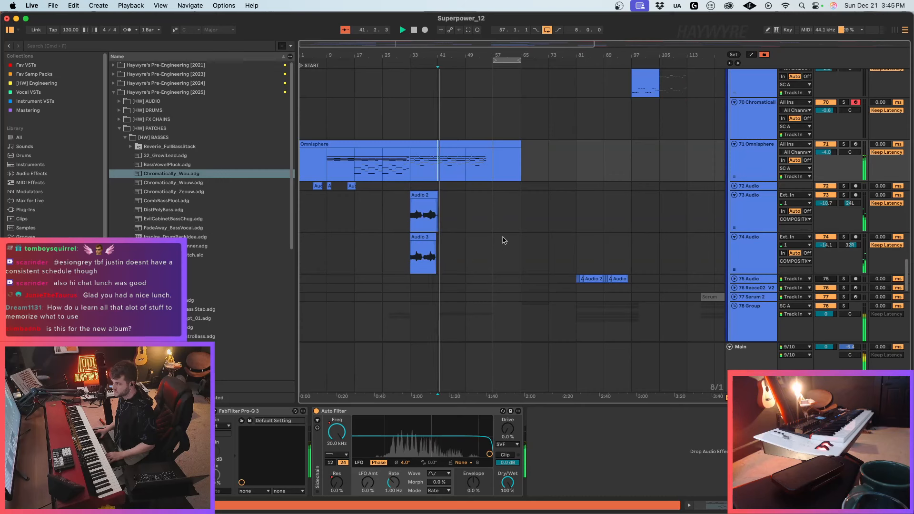
Step: Examine the Serum 2 lead clips on track 66 around bars 37 to 57 during playback, and stop at bar 47
scroll(505, 239, "up", 5)
scroll(432, 140, "up", 5)
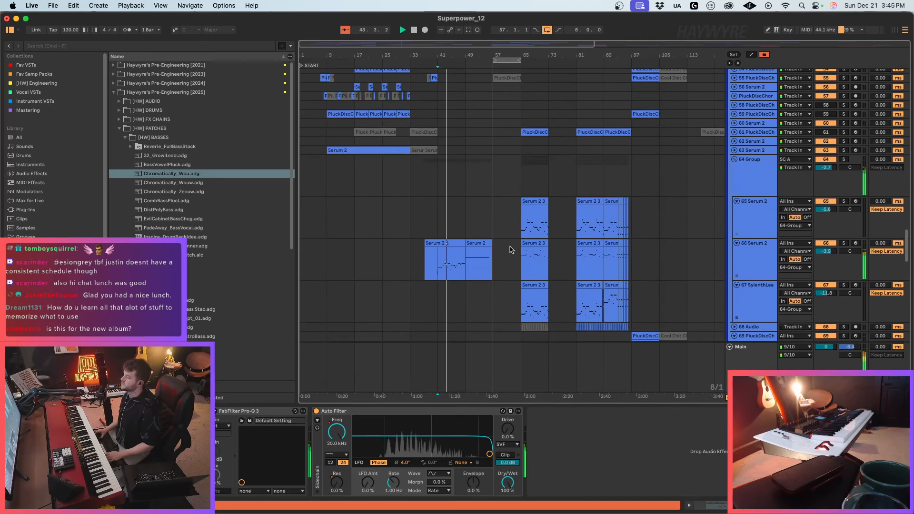
left_click(469, 266)
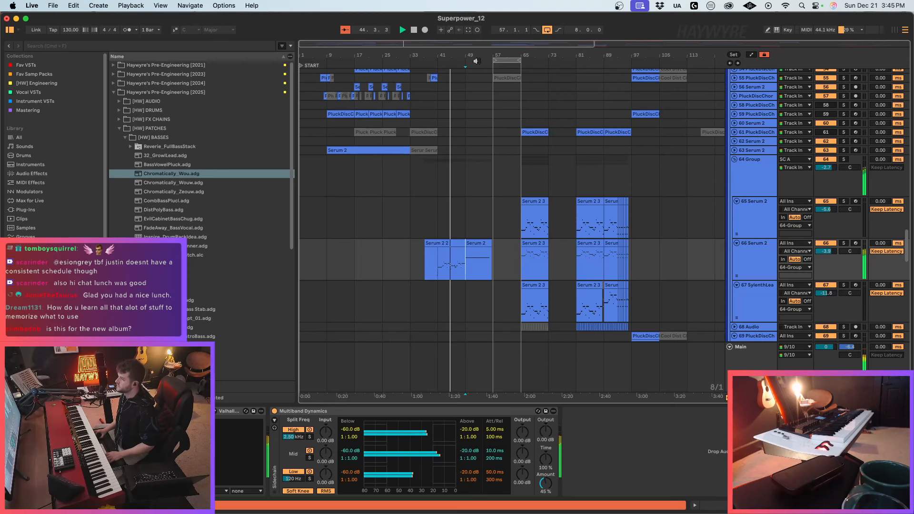
left_click_drag(435, 44, 434, 90)
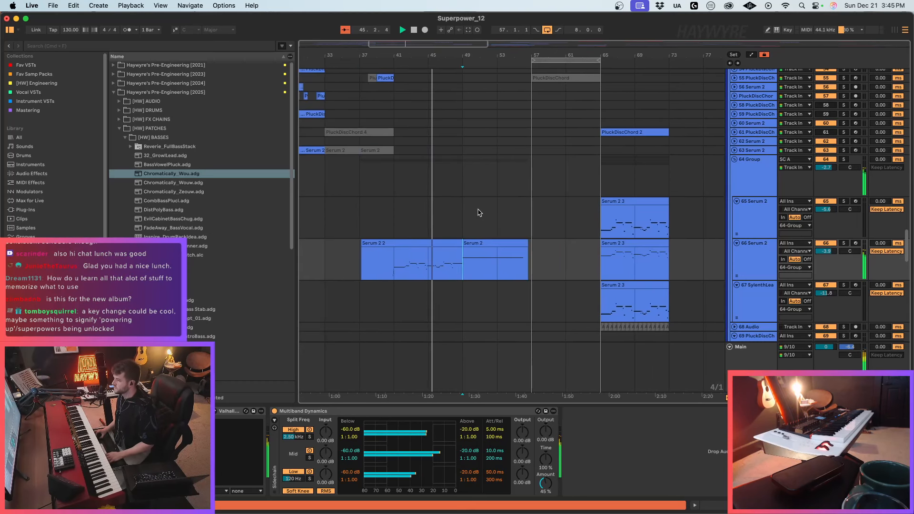
left_click(462, 306)
left_click(449, 274)
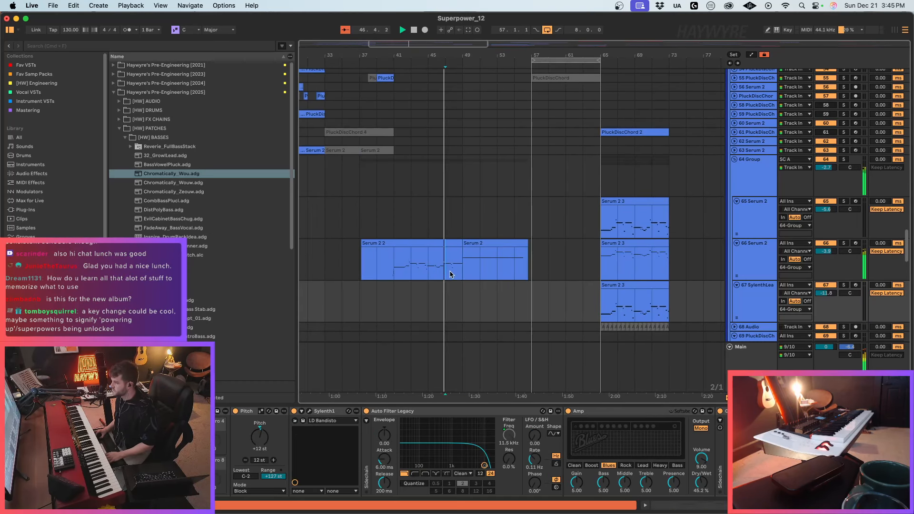
scroll(449, 274, "up", 20)
key("space")
scroll(449, 275, "up", 3)
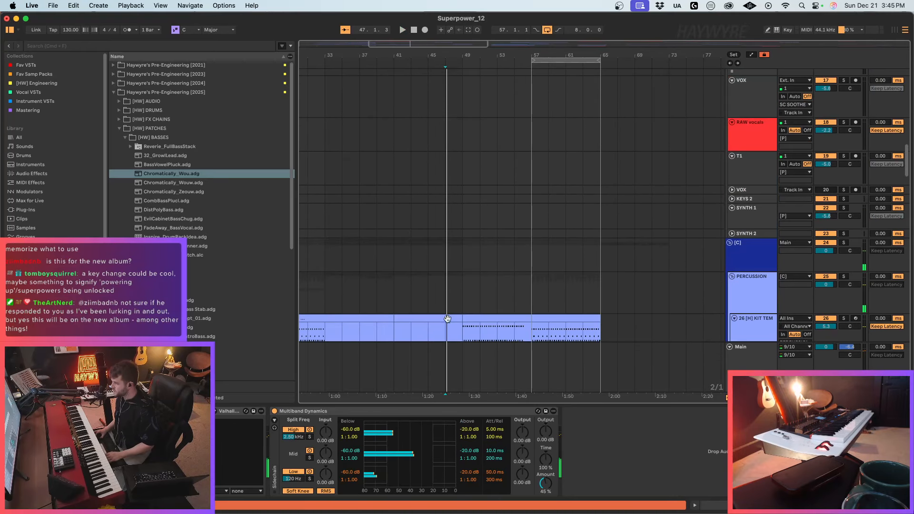
Step: Delete the drum kit clip content on track 26 from bar 48 to bar 57
scroll(450, 306, "down", 3)
left_click(449, 288)
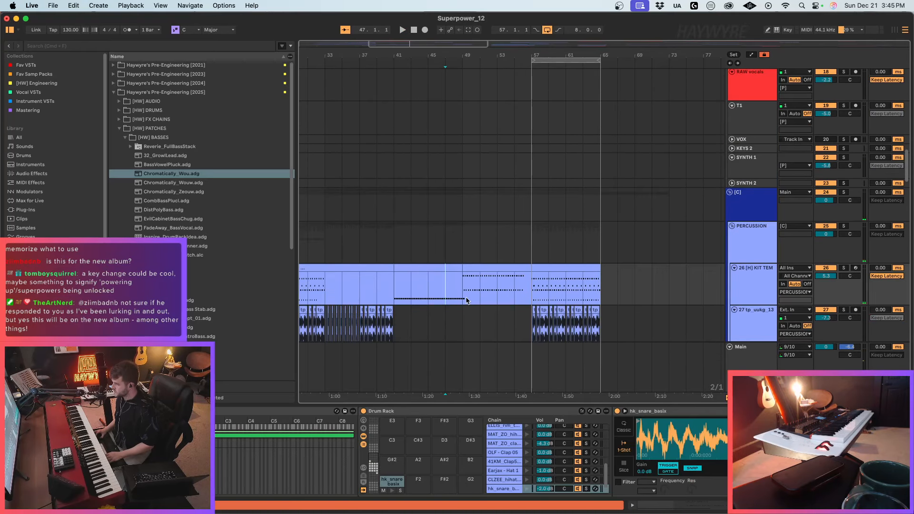
left_click(529, 298)
key("super+1")
left_click_drag(531, 298, 451, 292)
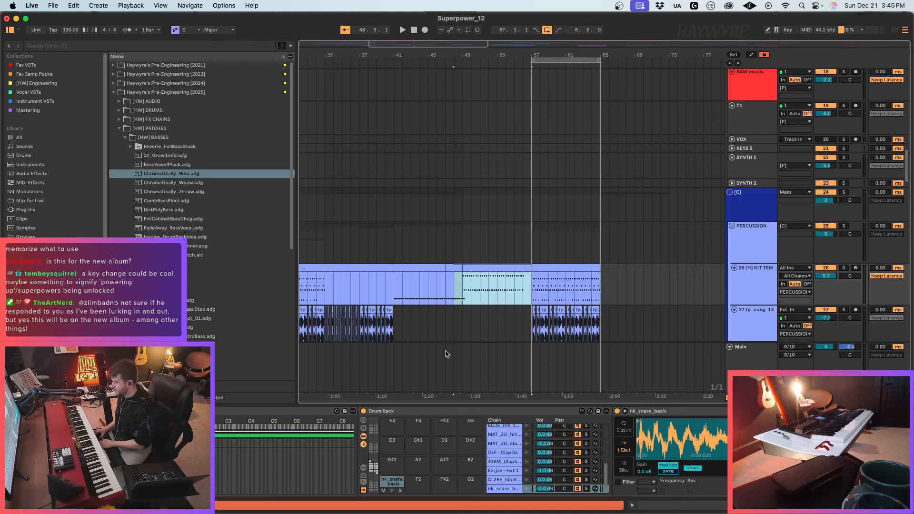
key("Delete")
Step: Trim the end of the remaining kit clip on track 26 back to bar 47 and play the ending
left_click(460, 296)
key("super+1")
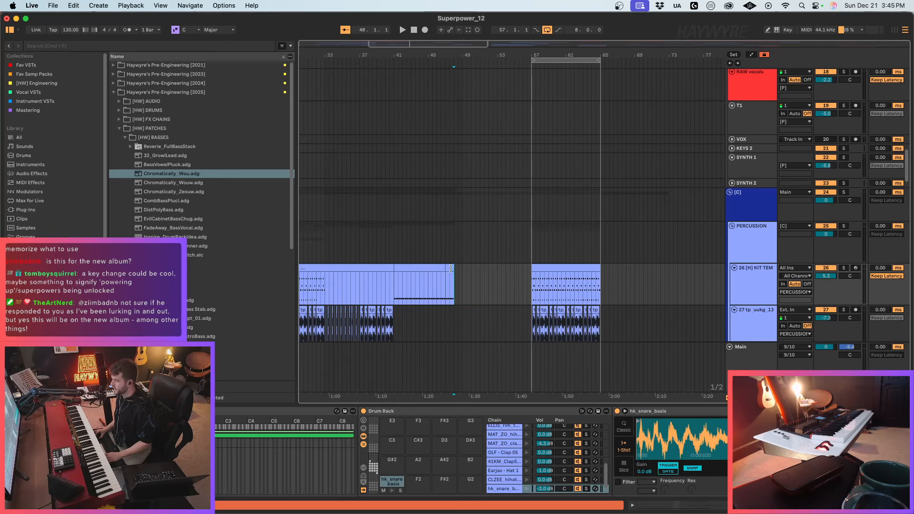
left_click_drag(450, 268, 444, 270)
scroll(437, 305, "left", 5)
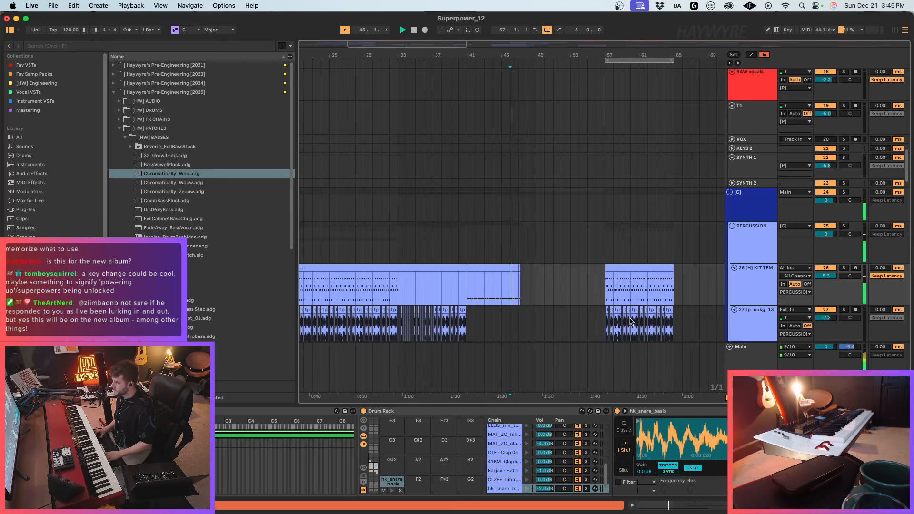
key("space")
Step: Delete the time from bar 47 to bar 55 across the arrangement and check the remaining clips on the tracks below
left_click(584, 292)
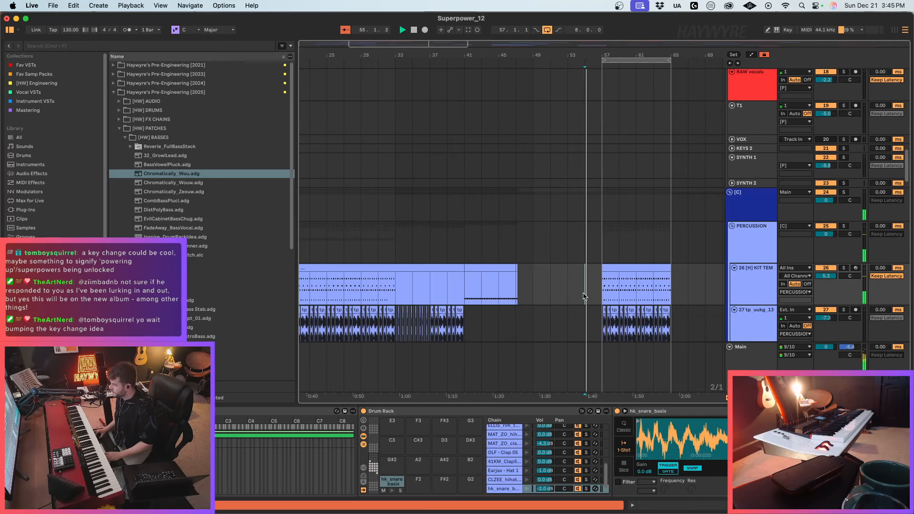
left_click_drag(584, 292, 517, 299)
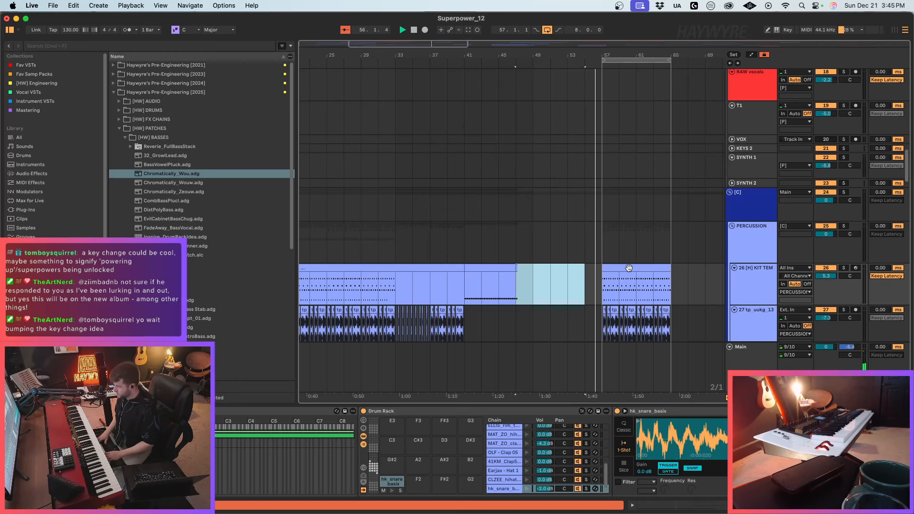
key("super+shift+BackSpace")
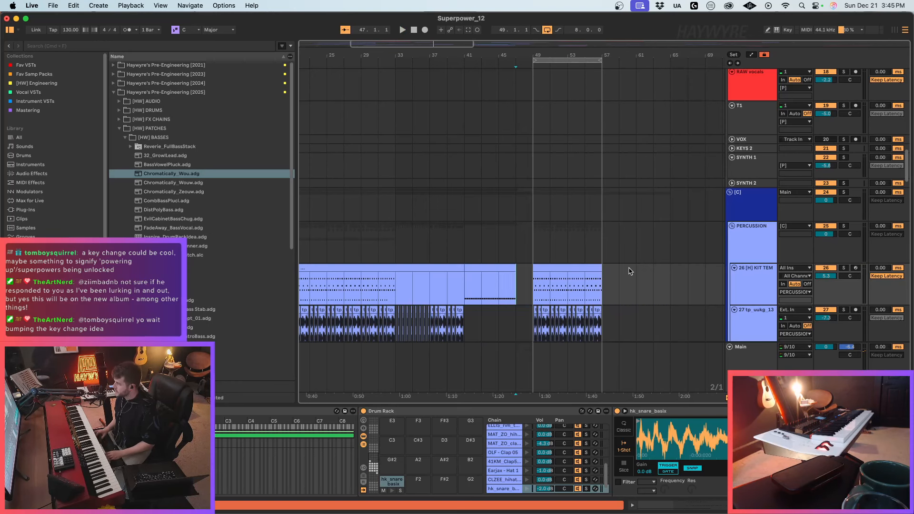
scroll(625, 305, "down", 10)
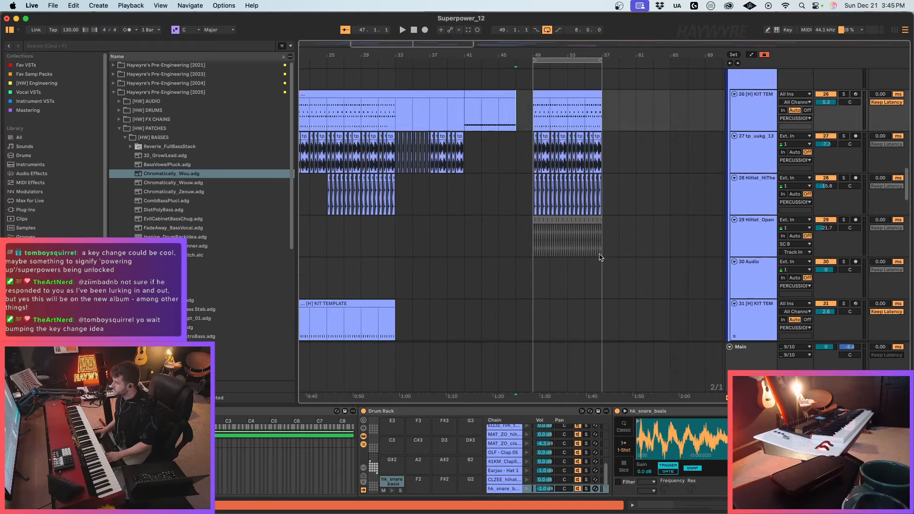
scroll(598, 256, "down", 8)
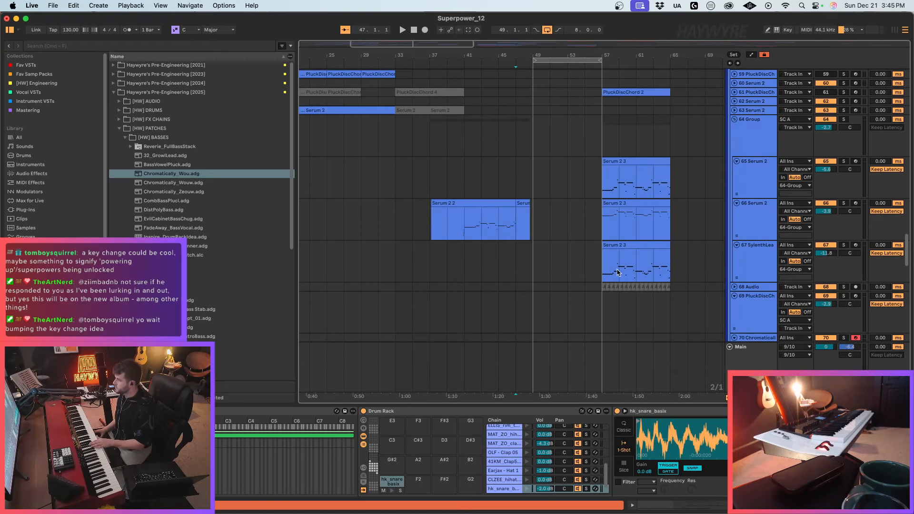
Step: Record a short bass part on the Chromatically track 70 from bar 49 alongside the Omnisphere clip
scroll(617, 272, "down", 8)
scroll(551, 170, "up", 2)
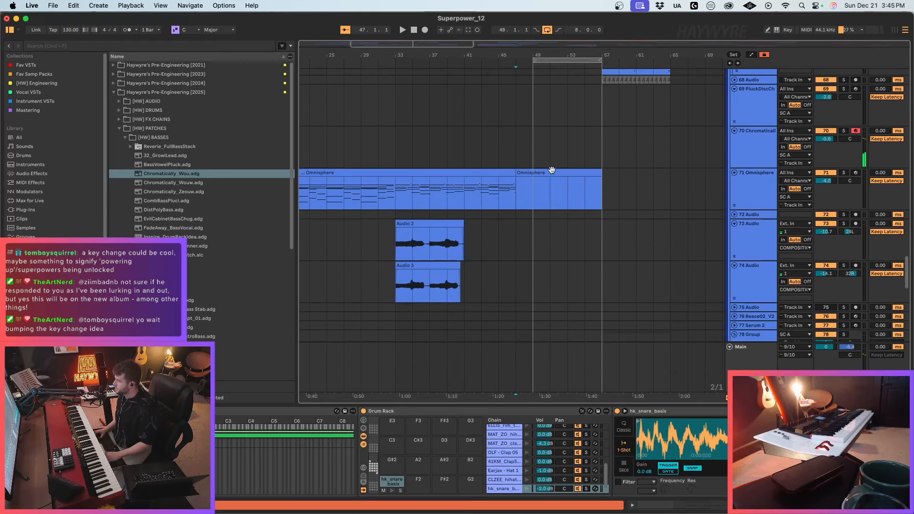
left_click(551, 170)
key("space")
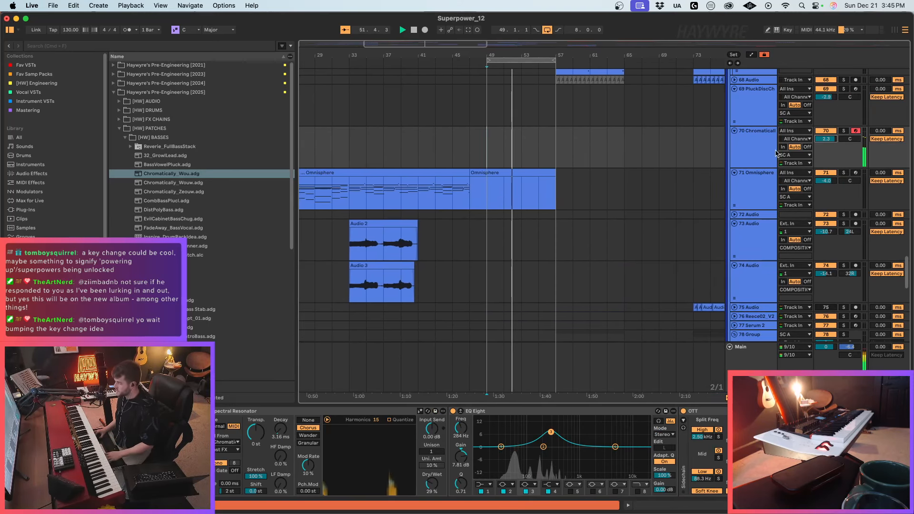
key("F9")
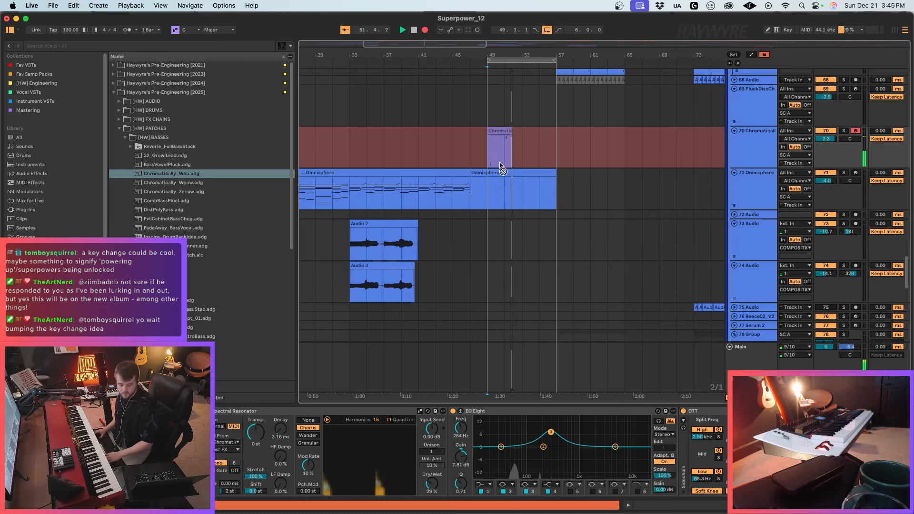
key("space")
scroll(518, 202, "up", 3)
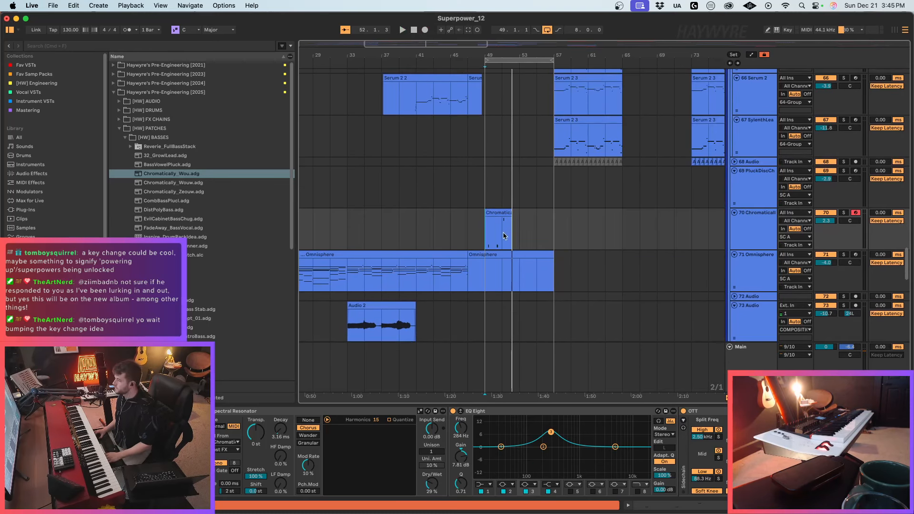
Step: Delete the recorded content on track 70 after bar 51 and play the remaining two-bar clip
left_click_drag(503, 229, 543, 233)
key("Delete")
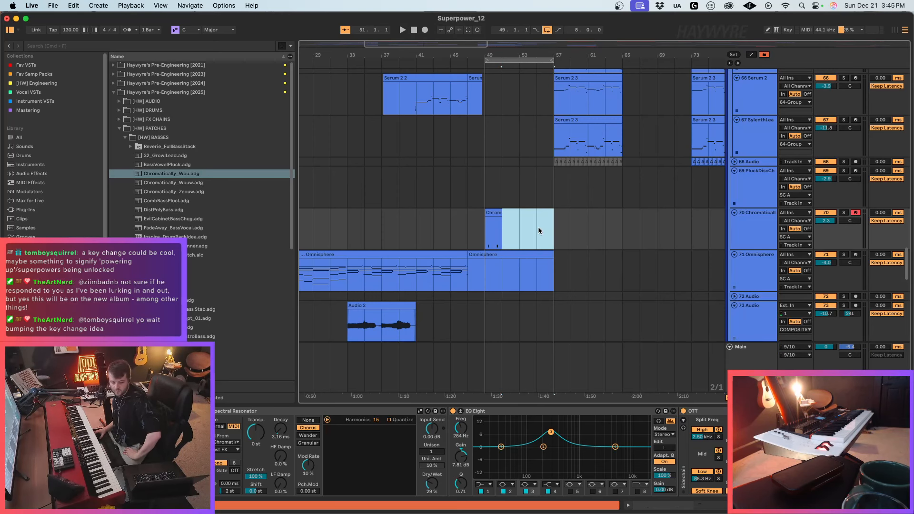
left_click(493, 211)
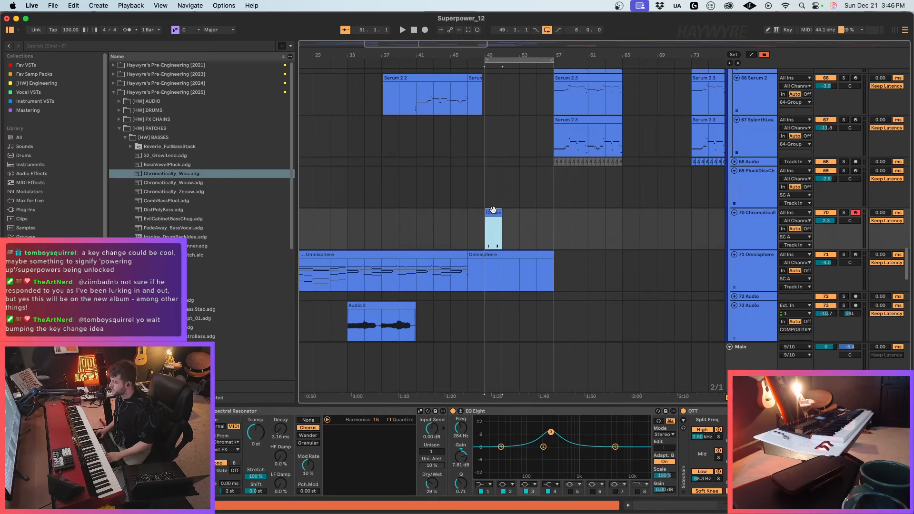
double_click(493, 212)
key("space")
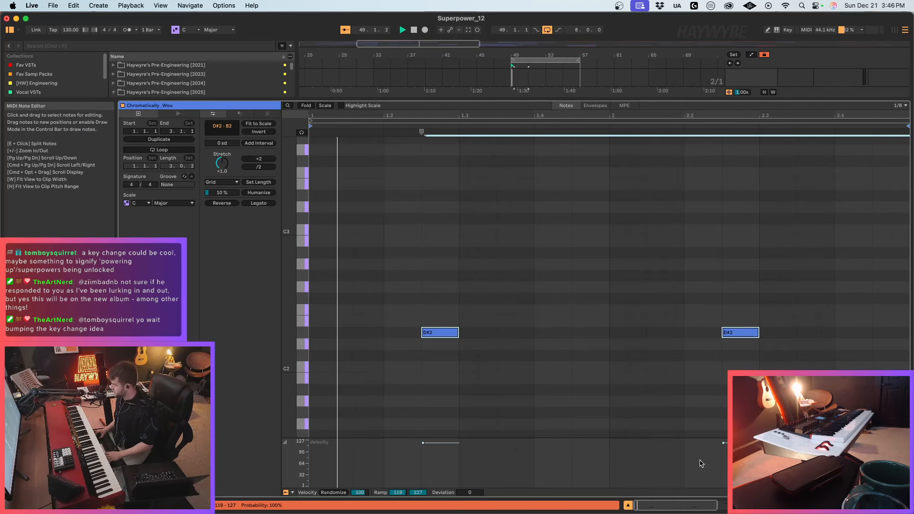
left_click(749, 505)
scroll(480, 197, "up", 3)
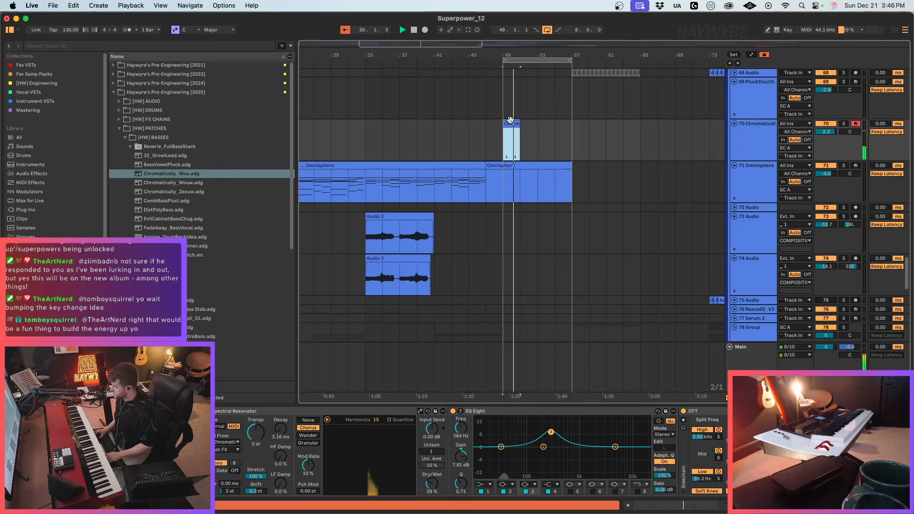
Step: Duplicate the two-bar bass clip to bar 51 and transpose the copy's notes to span B2 to G3
key("ctrl+d")
key("ctrl+d")
left_click(529, 122)
double_click(529, 121)
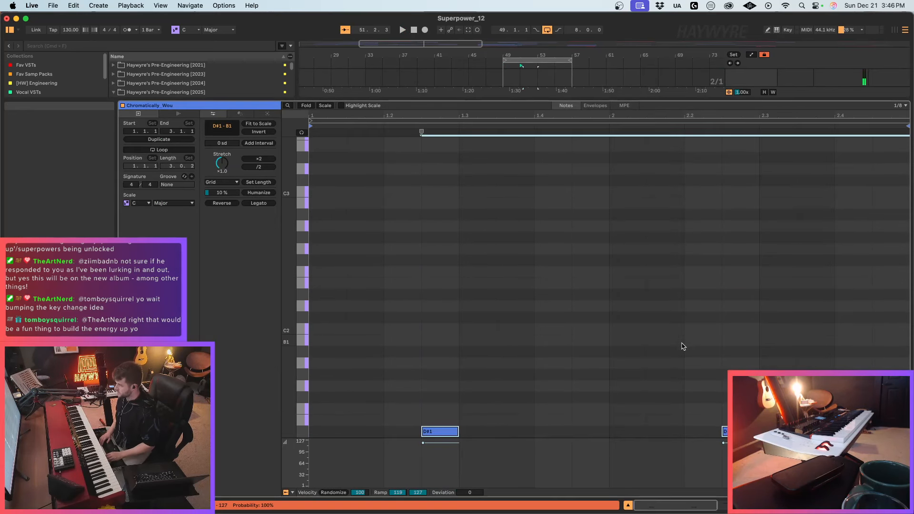
key("shift+Up")
key("shift+Up")
key("Down")
key("Down")
key("Down")
key("space")
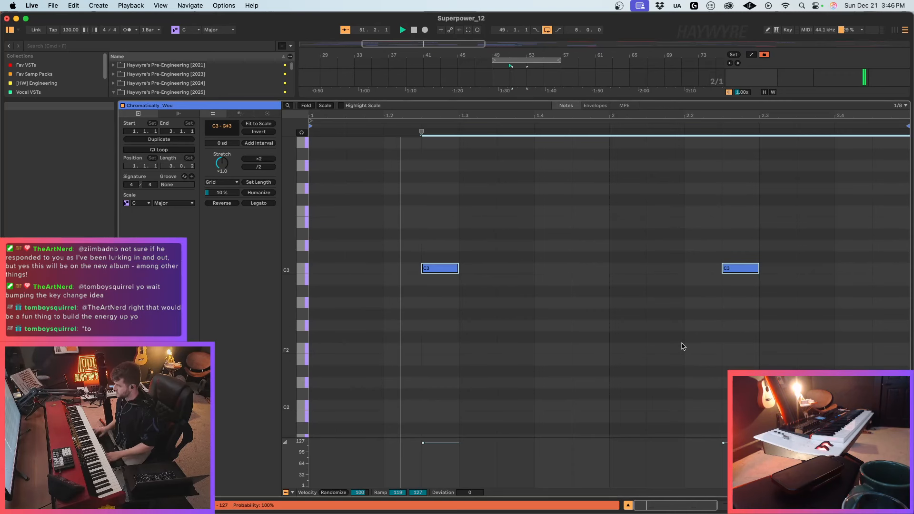
key("Down")
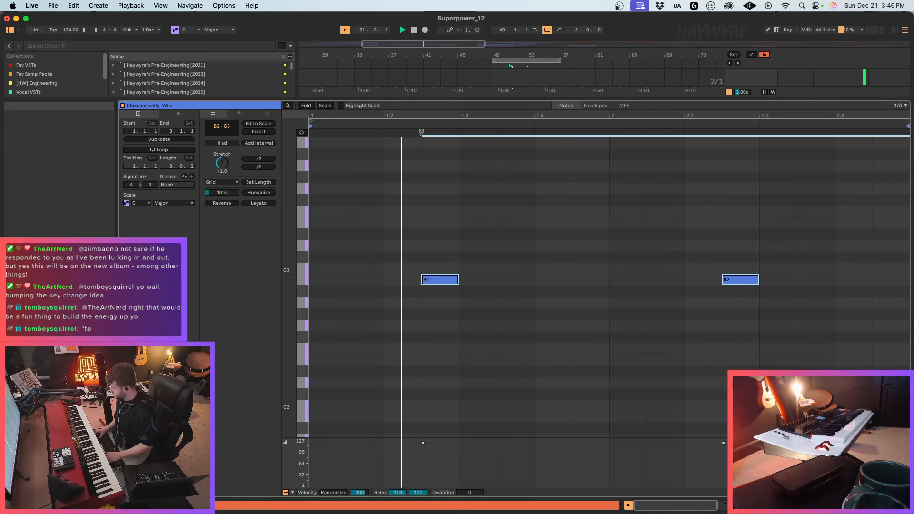
Step: Duplicate the pair of bass clips on track 70 to fill bars 53 to 57
key("shift+Tab")
scroll(622, 259, "up", 3)
left_click_drag(524, 148, 488, 142)
key("super+d")
scroll(495, 153, "up", 4)
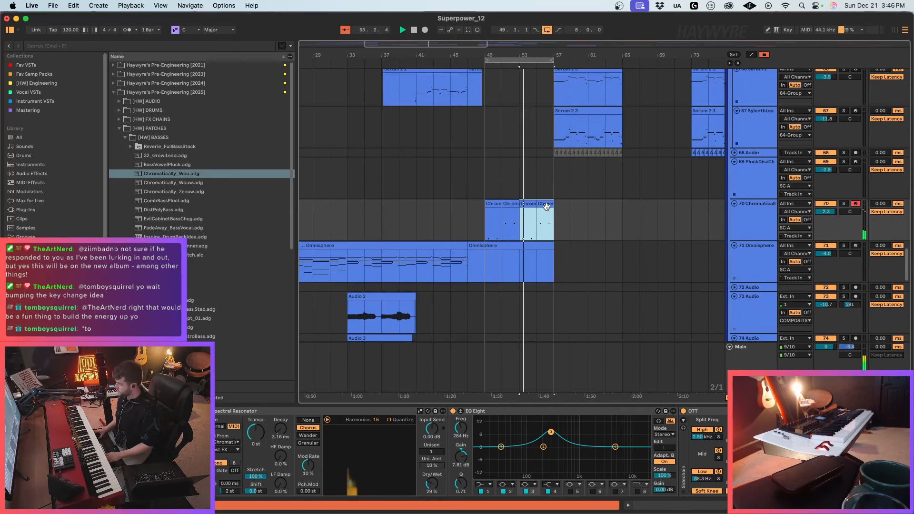
Step: Arm the PluckDiscChord track 69 and audition its sound over playback from bars 48 and 46
left_click(847, 164)
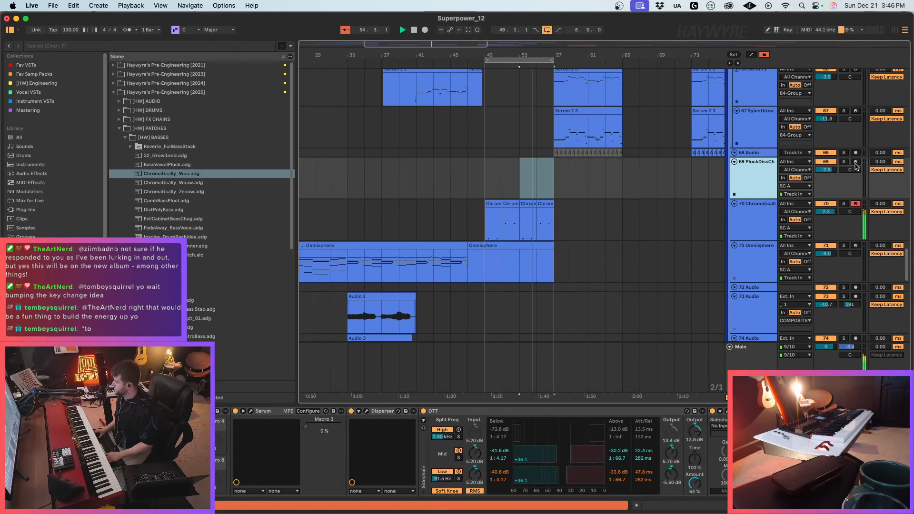
left_click(855, 162)
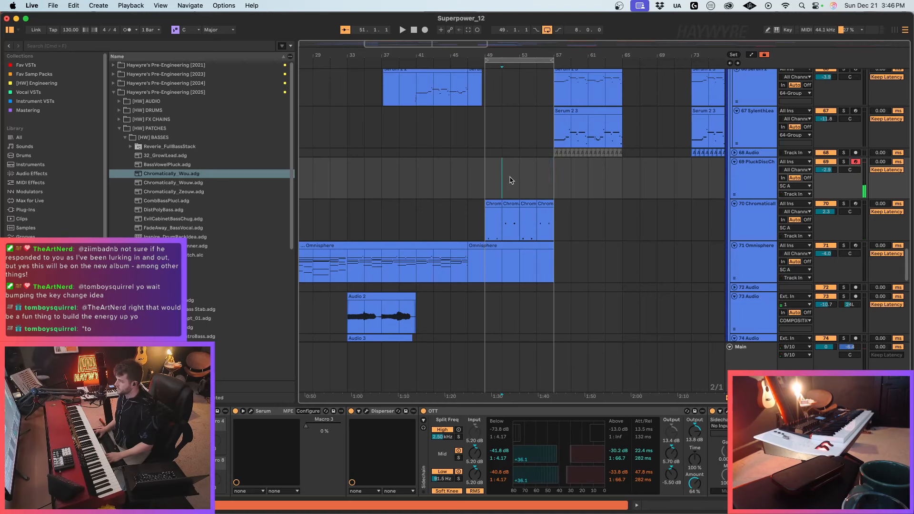
left_click(479, 179)
key("space")
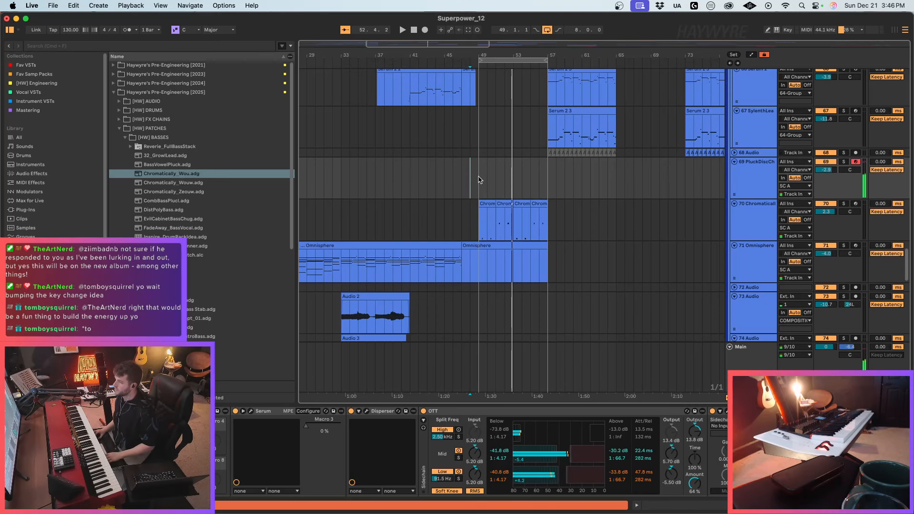
left_click(453, 176)
key("space")
left_click(826, 170)
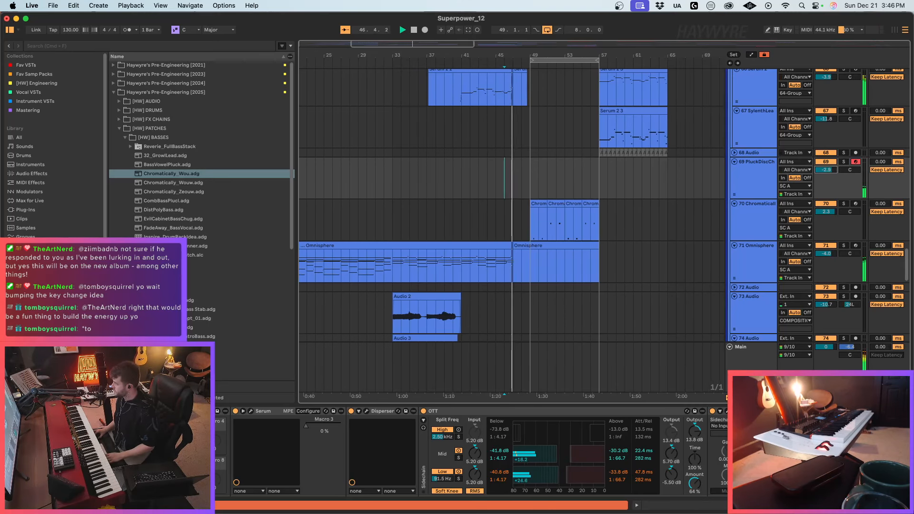
left_click_drag(829, 170, 829, 169)
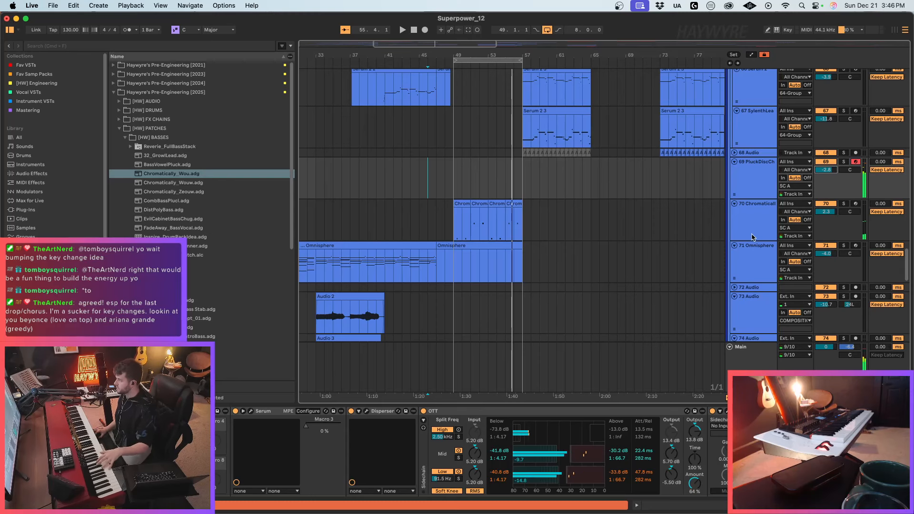
Step: Open Serum on track 69 and reshape LFO 1 into an early peak with a curved fall at a 1/16 rate
left_click(753, 182)
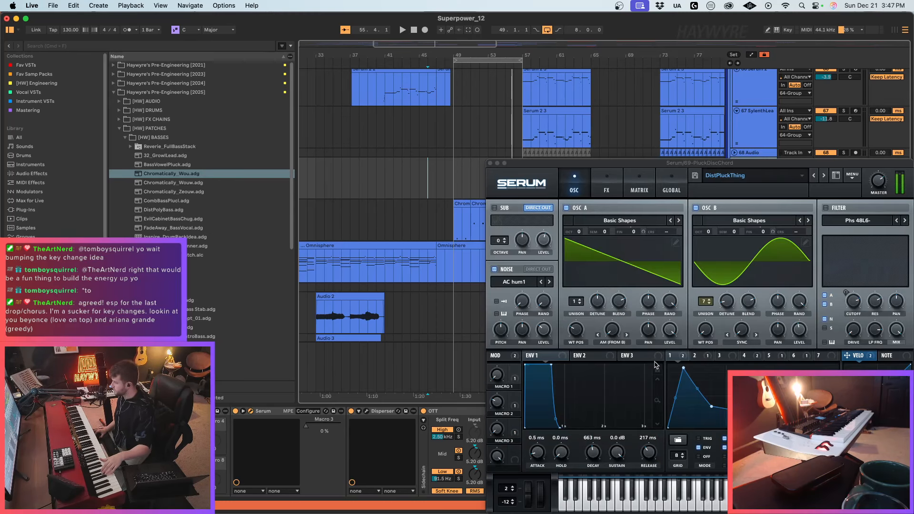
left_click_drag(690, 162, 488, 125)
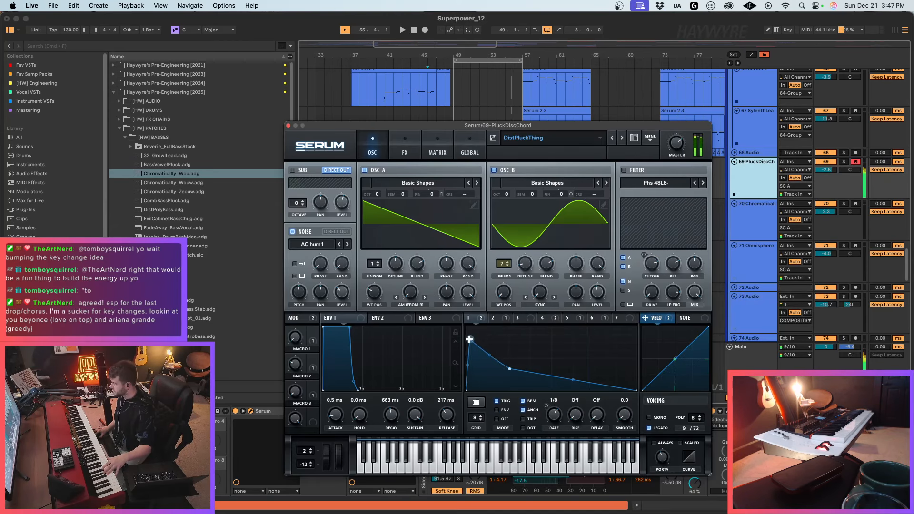
left_click_drag(469, 339, 494, 337)
double_click(509, 369)
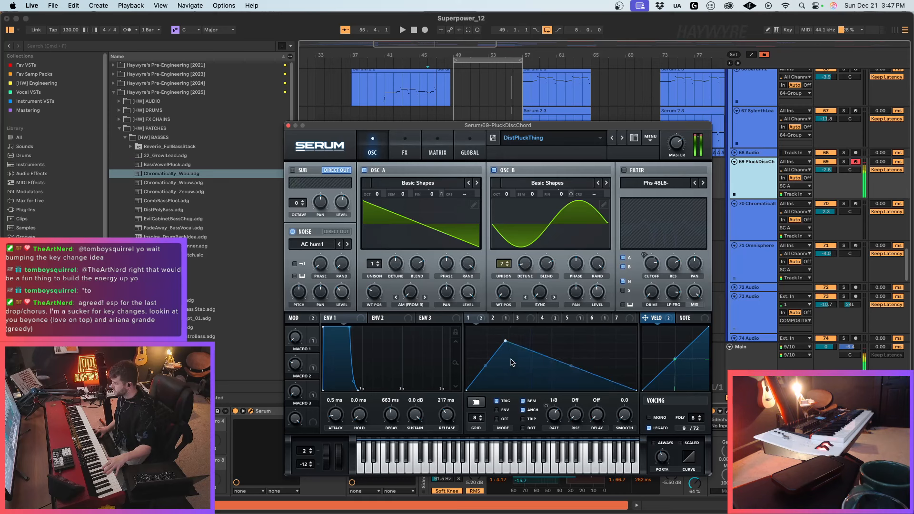
left_click_drag(565, 370, 568, 377)
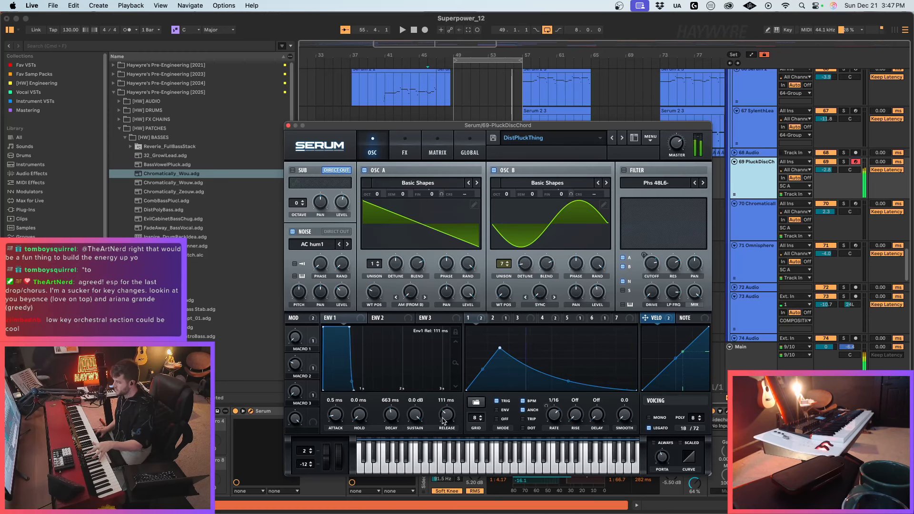
Step: Set envelope 1 to a 434 ms decay and 43 ms release, and check the FX filter's cutoff and resonance
left_click_drag(444, 421, 392, 423)
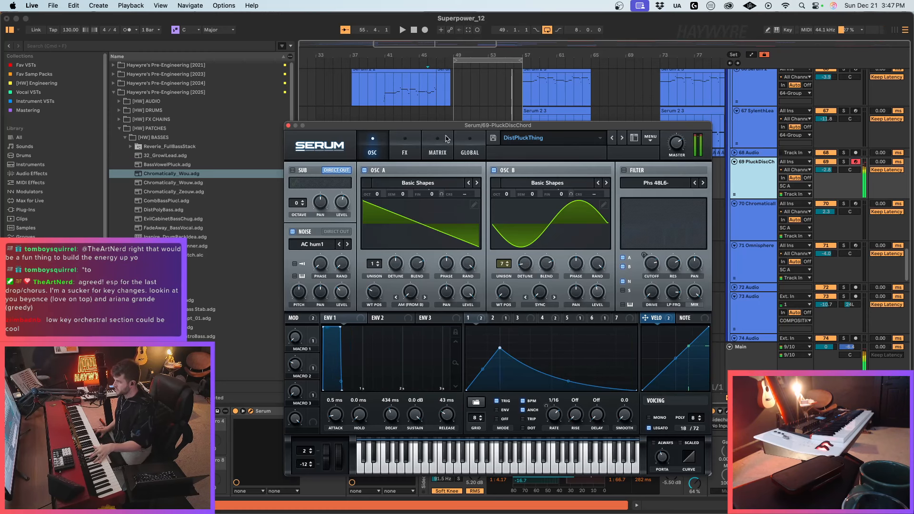
left_click(392, 148)
mouse_move(545, 221)
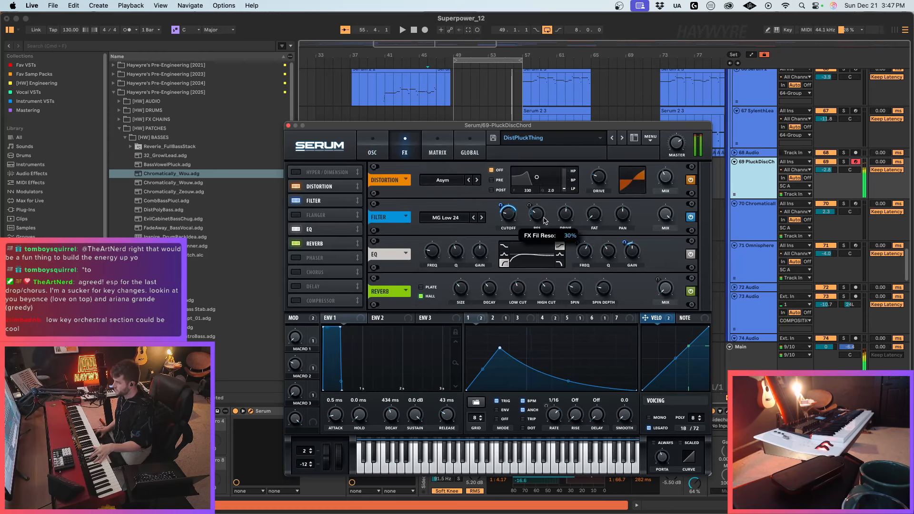
mouse_move(507, 231)
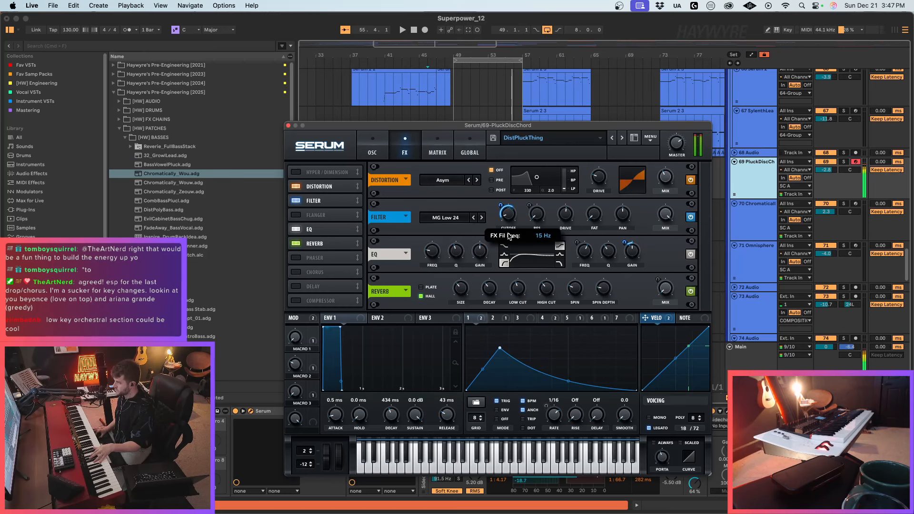
mouse_move(500, 205)
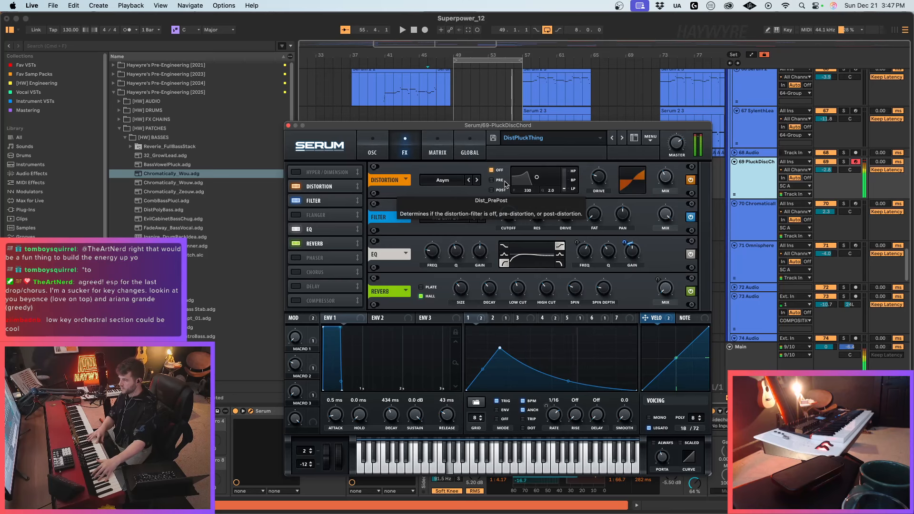
Step: Play the pluck against the section from bar 47, setting track 69's volume to -4.8 dB and muting the Chromatically track 70
key("space")
left_click(522, 101)
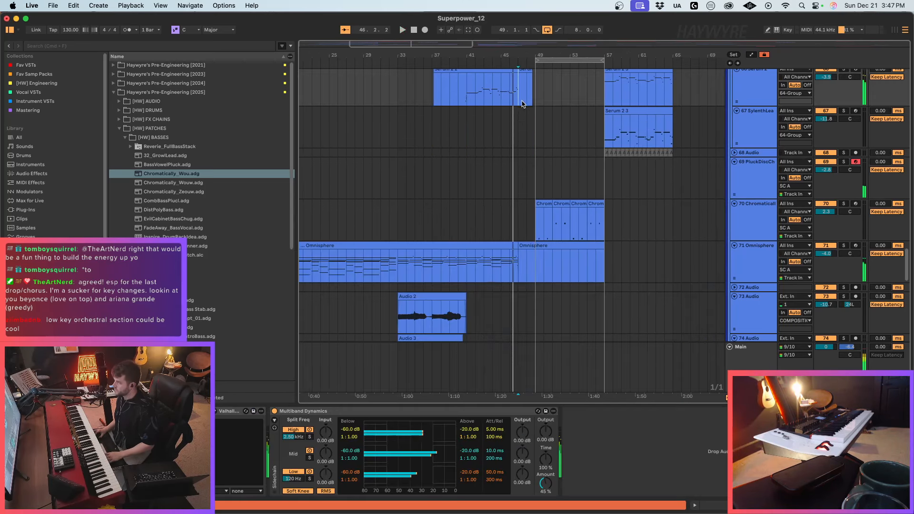
key("space")
key("space")
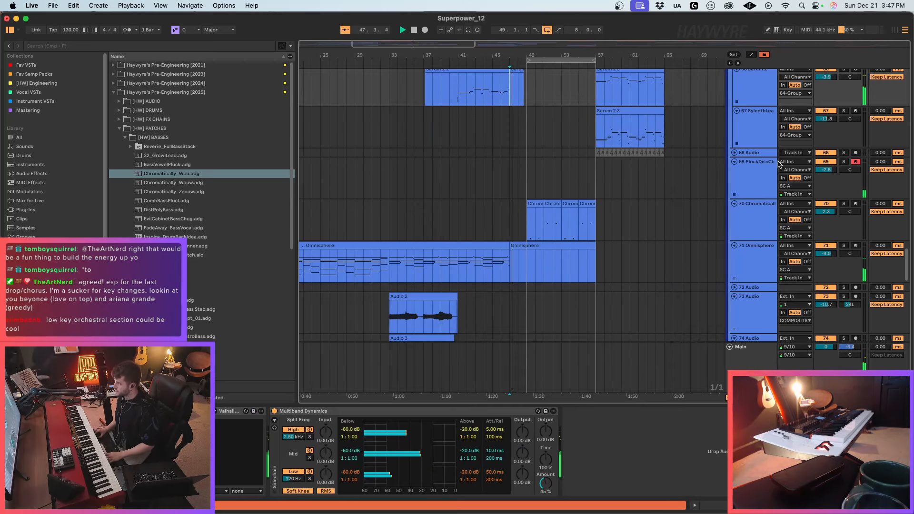
left_click(518, 194)
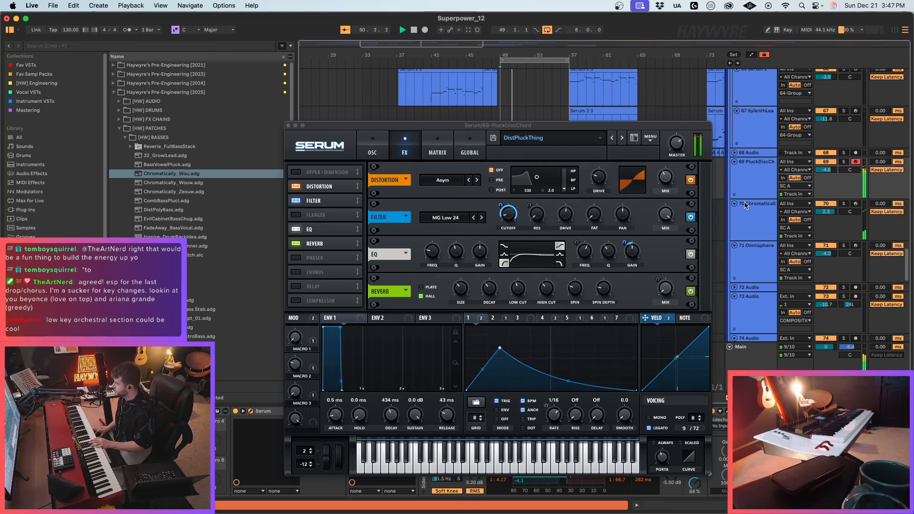
left_click(826, 203)
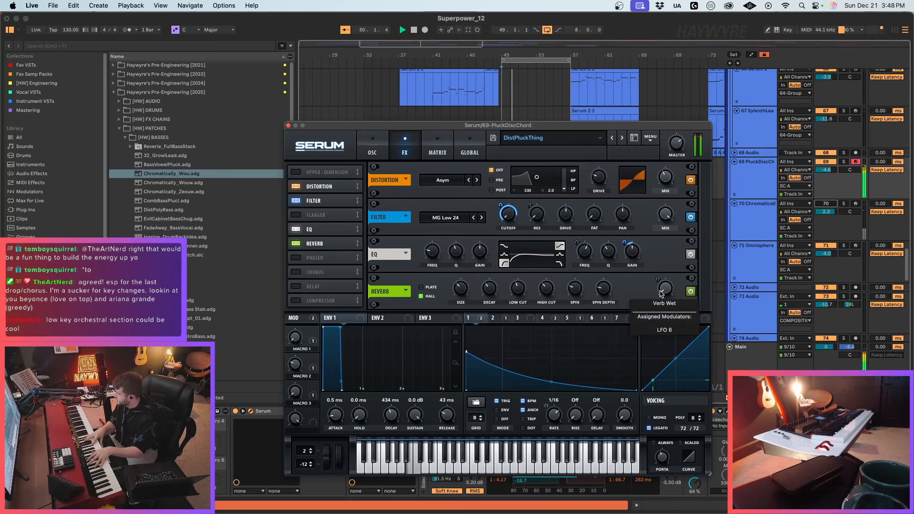
key("space")
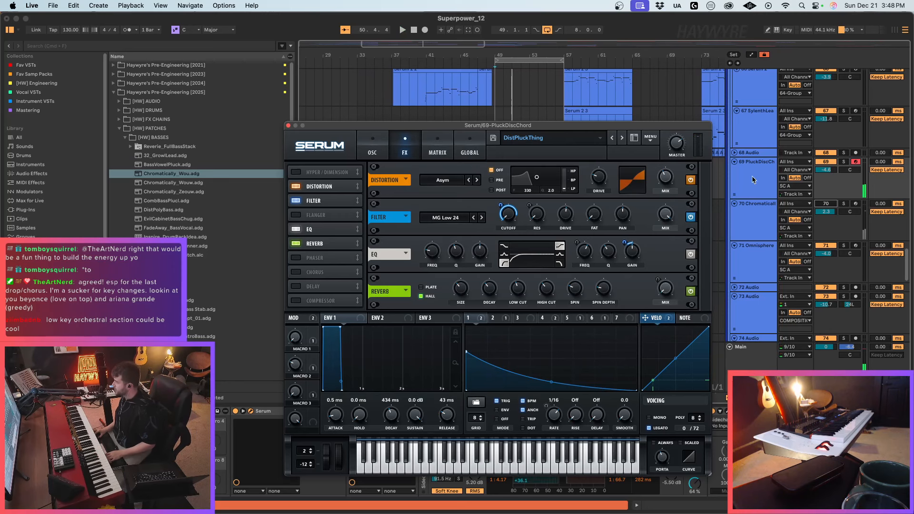
Step: Insert a new MIDI track below the PluckDiscChord track and load Serum 2 on it from the favourite VSTs
key("super+shift+t")
left_click(33, 67)
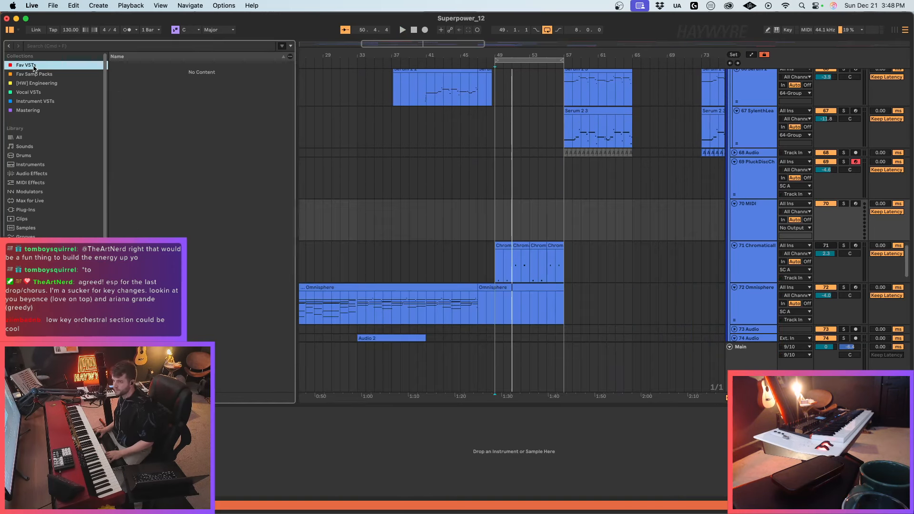
scroll(176, 315, "down", 3)
left_click_drag(181, 338, 212, 337)
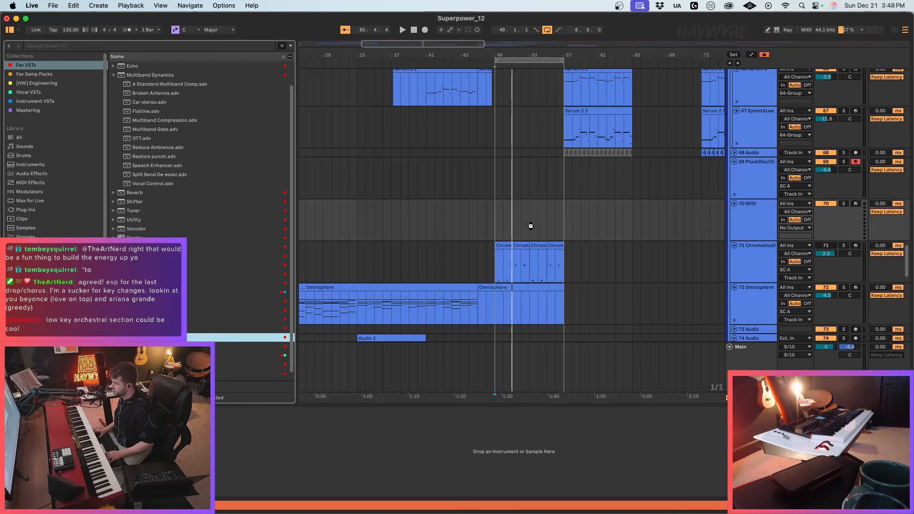
left_click_drag(562, 210, 562, 210)
Step: Load the FSS_S2DC_PLUCK_Prog_Chords_2 preset from the Serum 2 Definitive Collection and move the synth window clear of the tracks
left_click(628, 138)
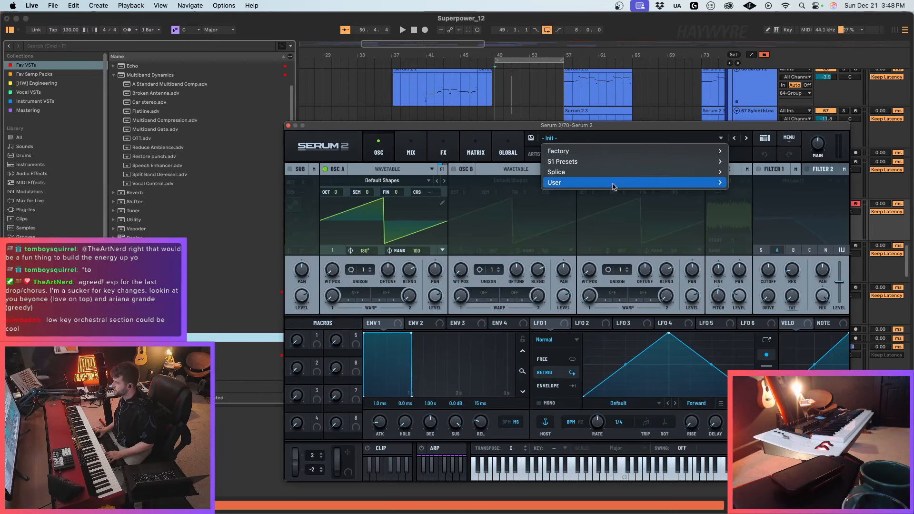
mouse_move(632, 187)
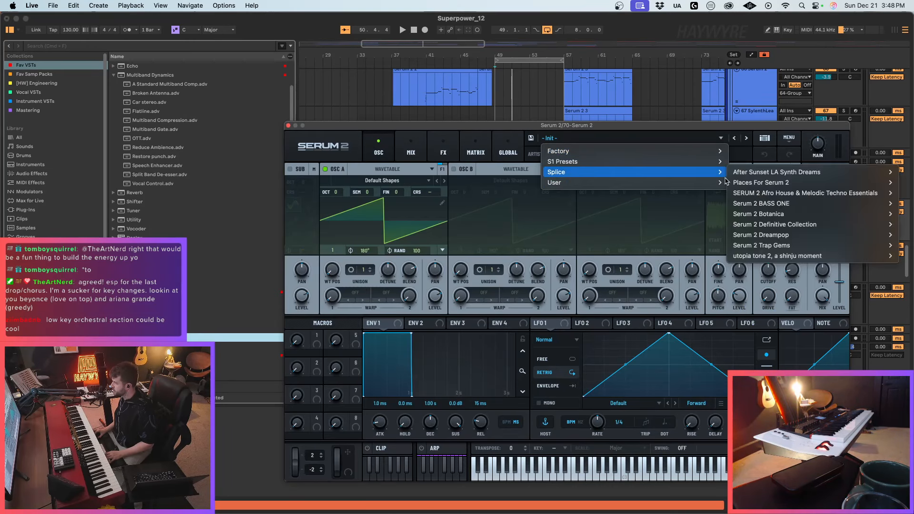
mouse_move(777, 206)
mouse_move(824, 225)
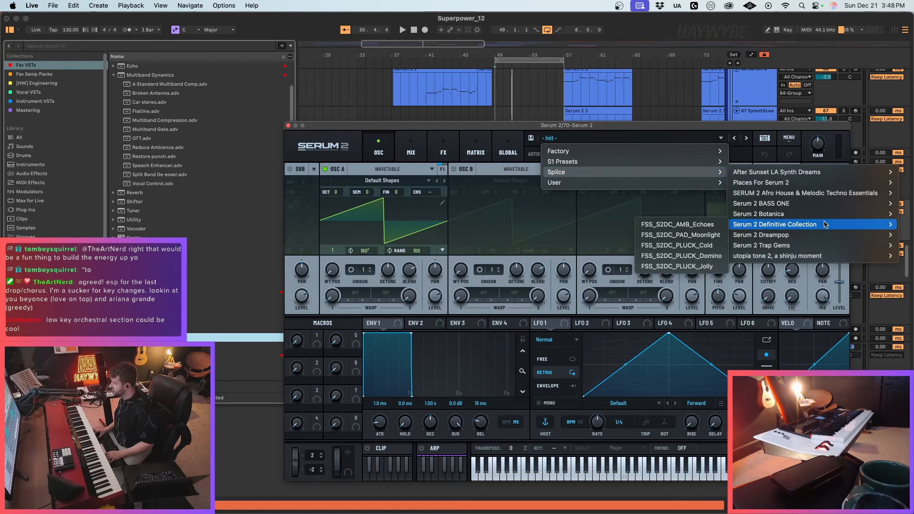
mouse_move(705, 162)
mouse_move(773, 256)
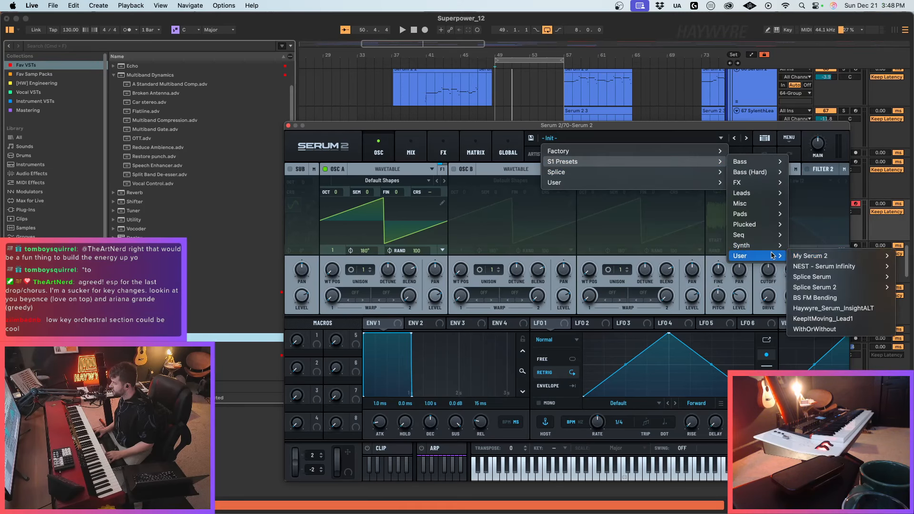
mouse_move(813, 287)
mouse_move(713, 333)
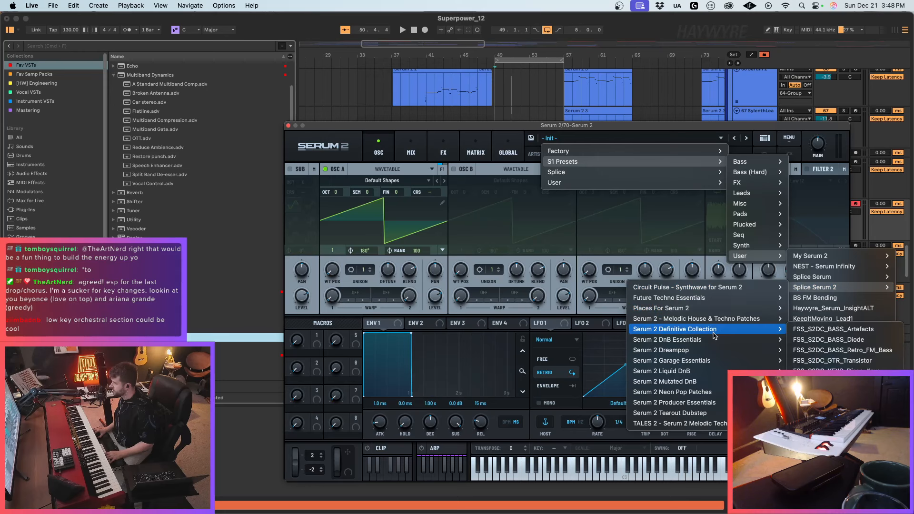
left_click(828, 392)
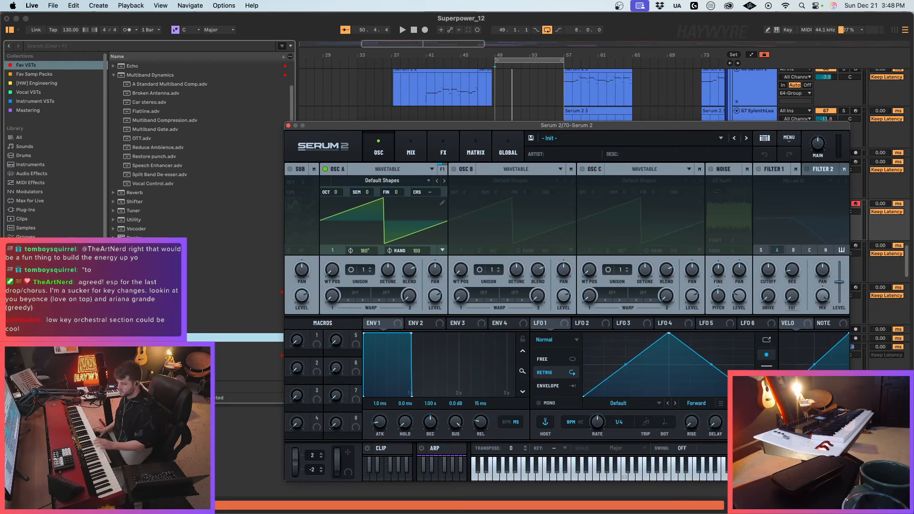
left_click_drag(791, 126, 738, 248)
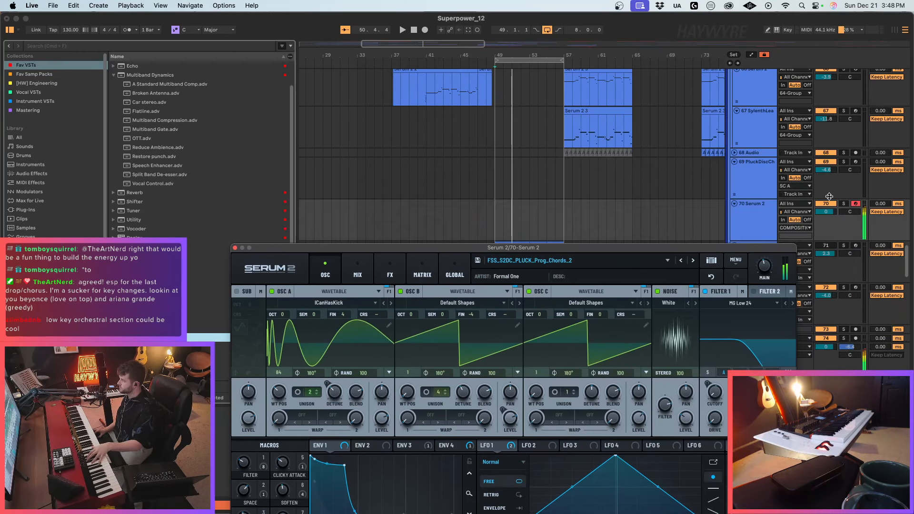
Step: Play the pluck preset against the song from bar 46, opening up filter 1 and lowering track 70's volume to about -6 dB
left_click(821, 209)
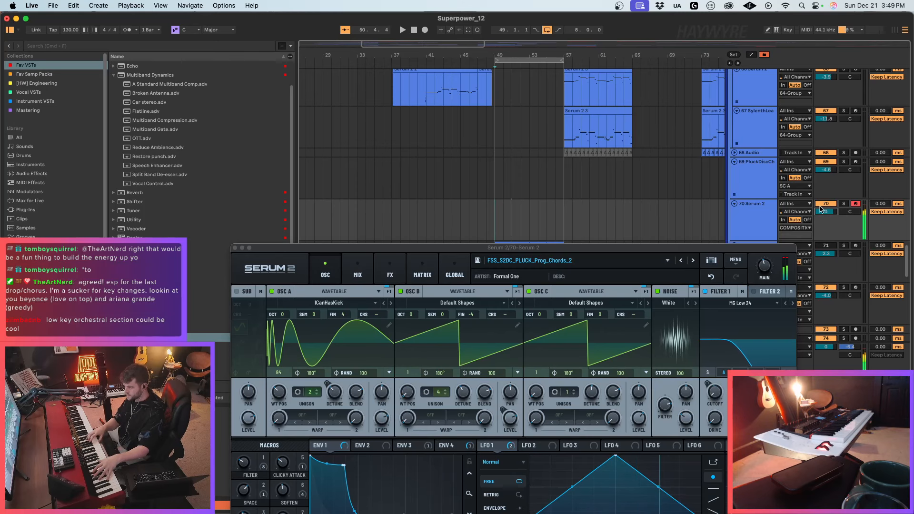
left_click(470, 218)
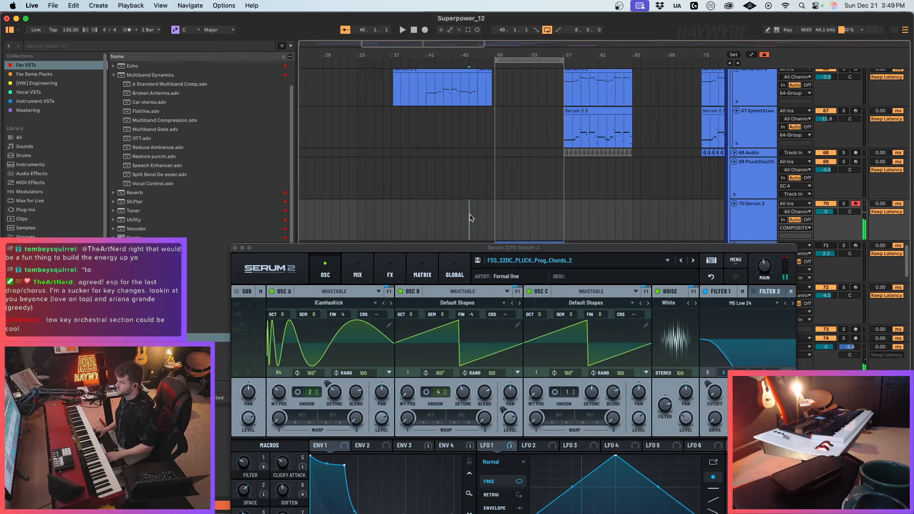
key("space")
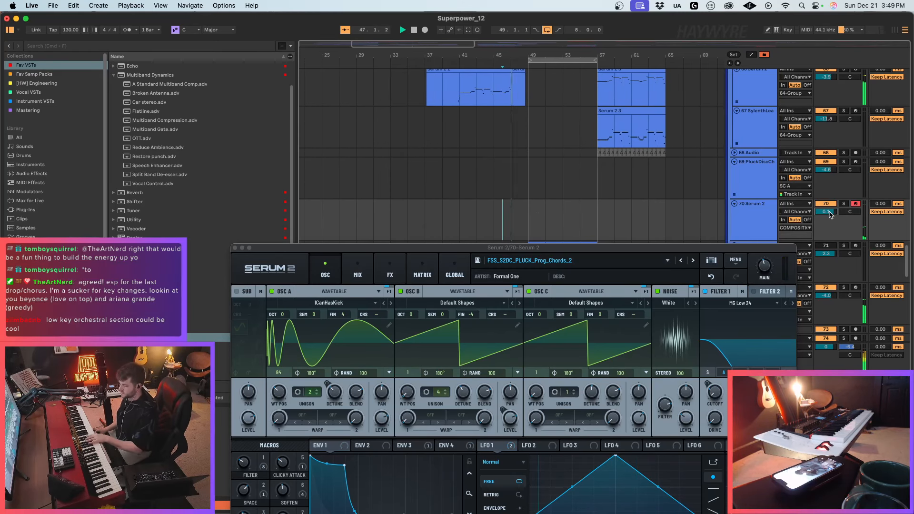
left_click(716, 391)
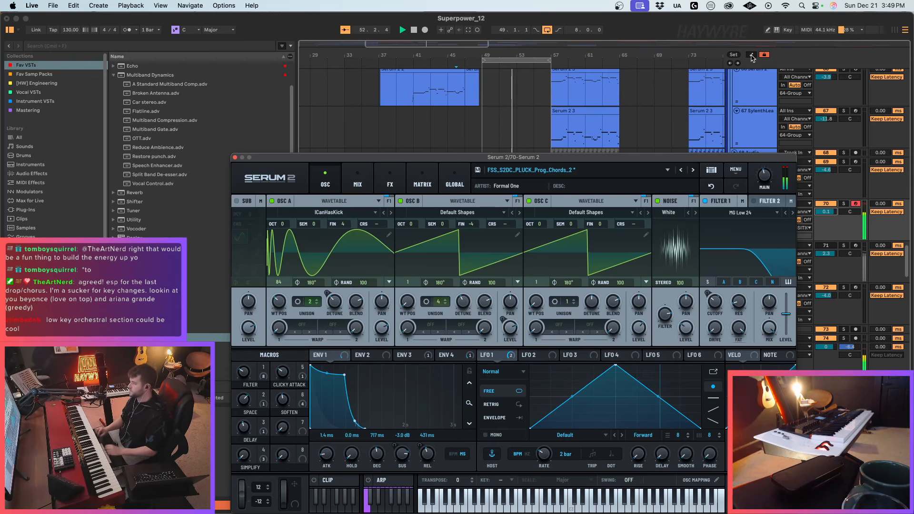
left_click(822, 245)
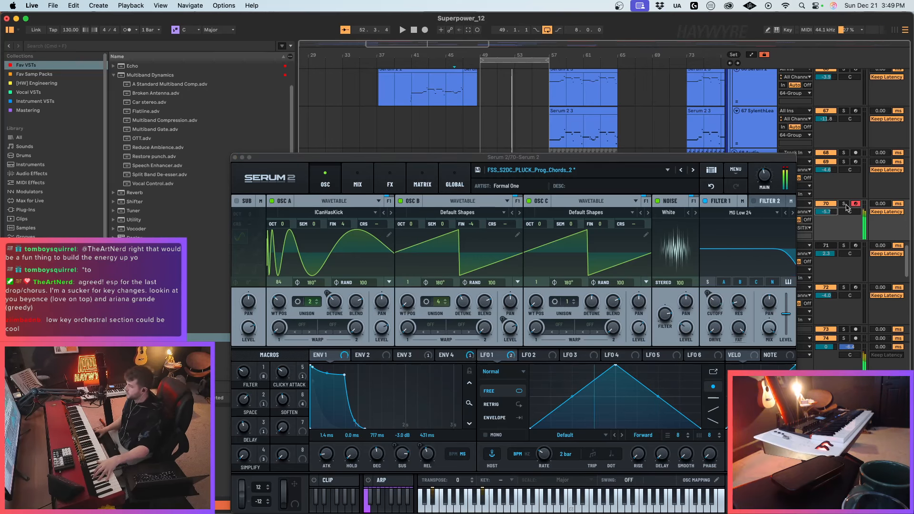
left_click(735, 269)
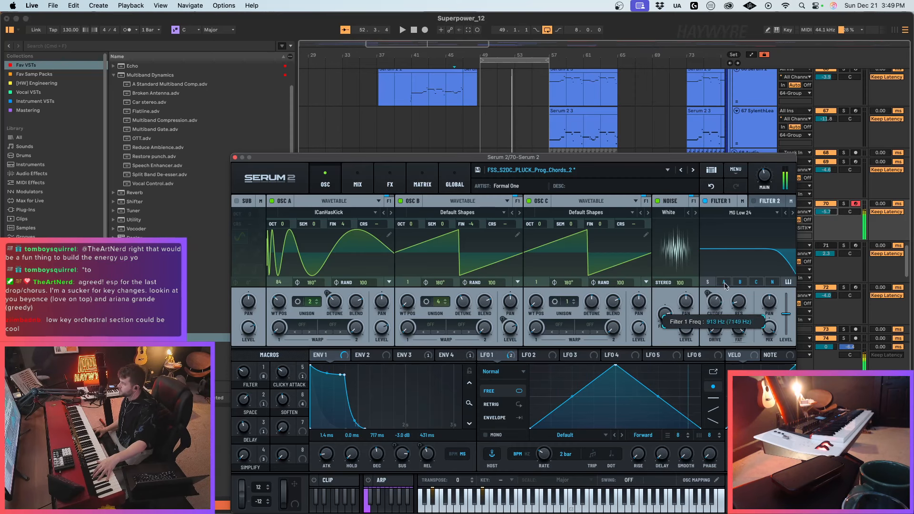
left_click_drag(826, 212, 827, 219)
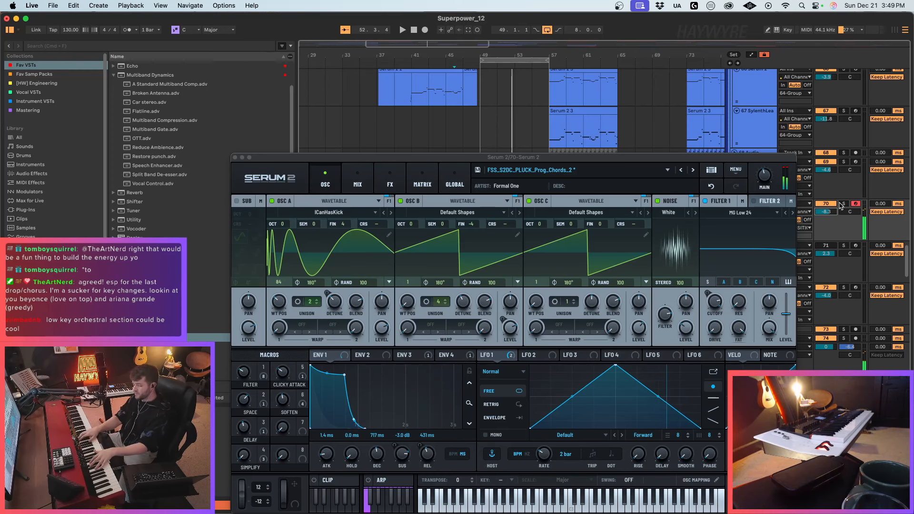
Step: Close the Serum 2 window and route track 70's output to SC A
left_click(235, 158)
left_click(456, 204)
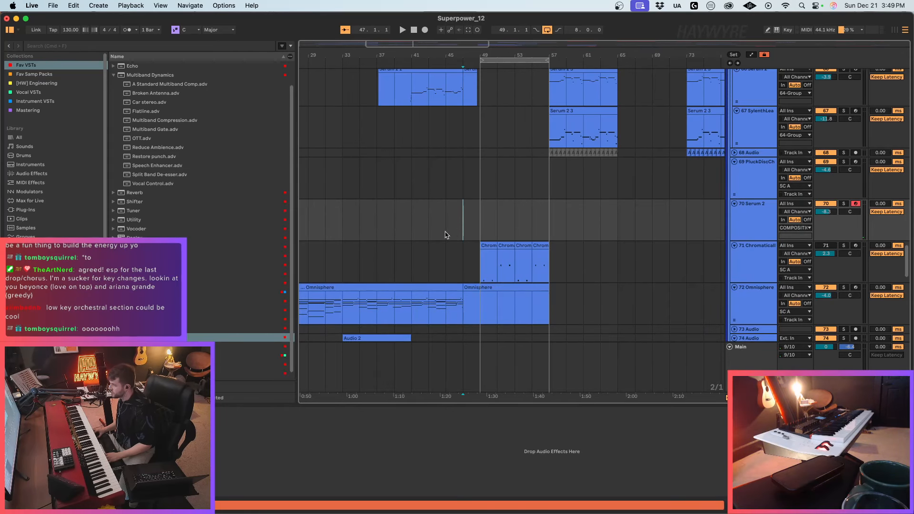
left_click(795, 227)
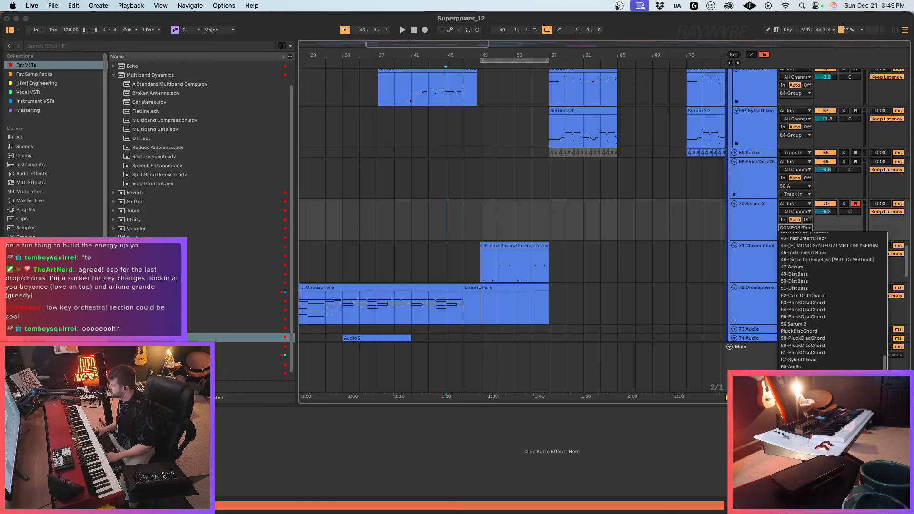
scroll(884, 257, "down", 10)
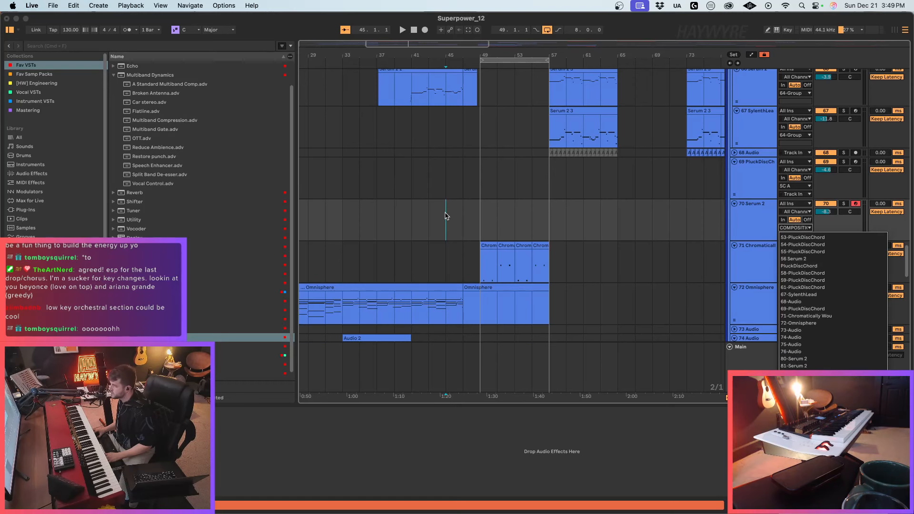
Step: Record pluck chords on track 70 over the bar 49 to 57 loop and trim the first clip's start to bar 49
left_click(463, 220)
key("space")
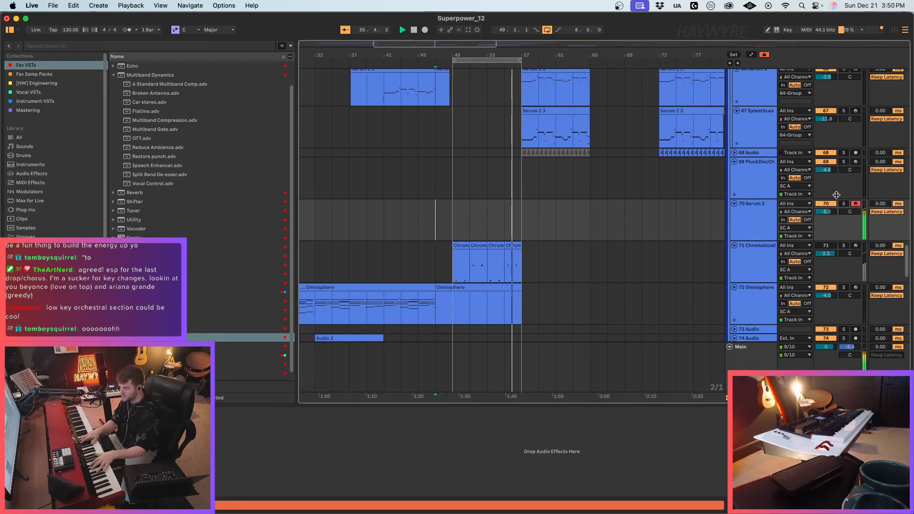
key("F9")
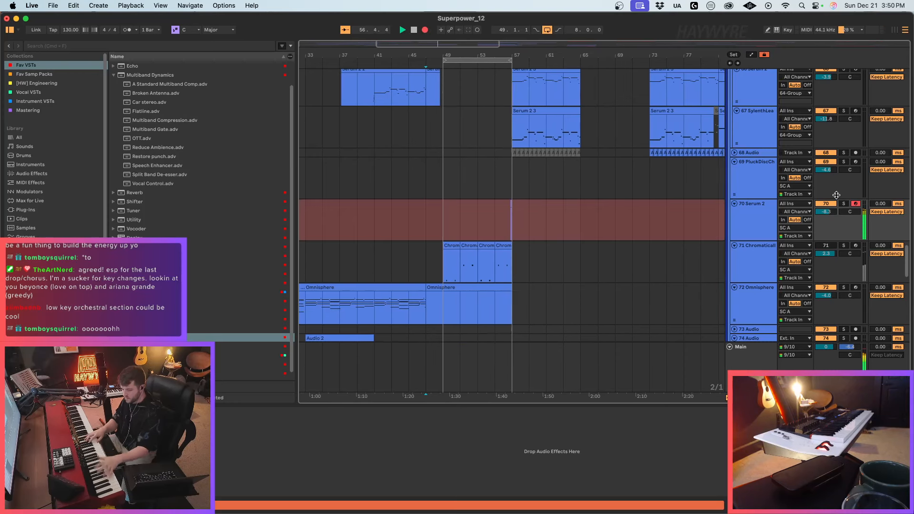
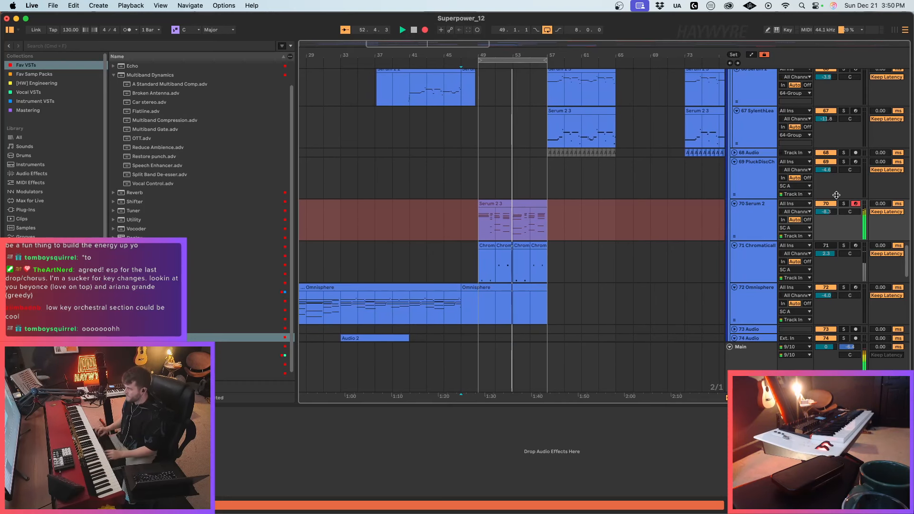
key("space")
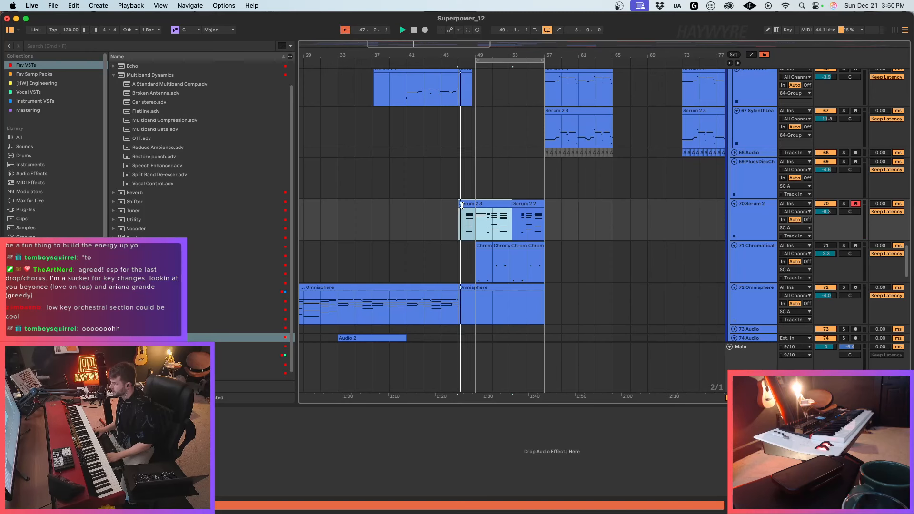
left_click_drag(462, 206, 474, 208)
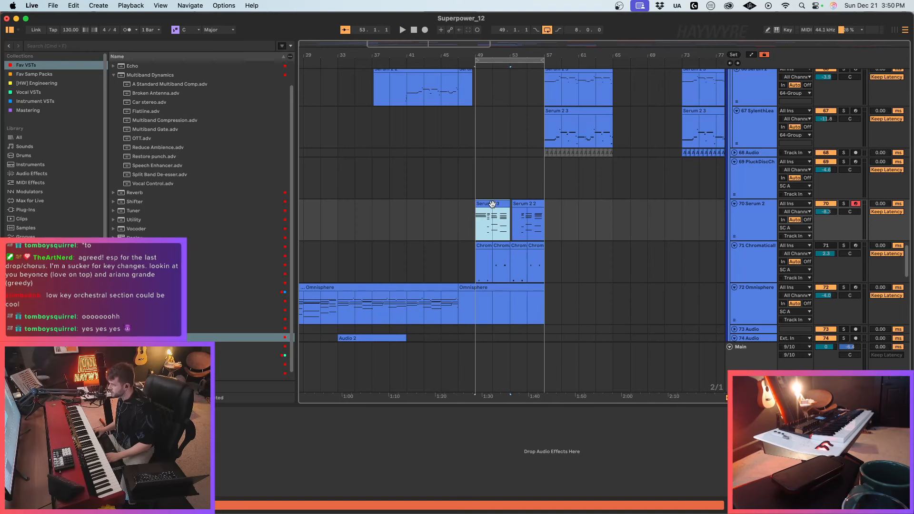
Step: Open the clip at bar 49 and add long D#0 and D#1 bass notes beneath its first chord
double_click(492, 203)
left_click(415, 391)
scroll(416, 392, "left", 10)
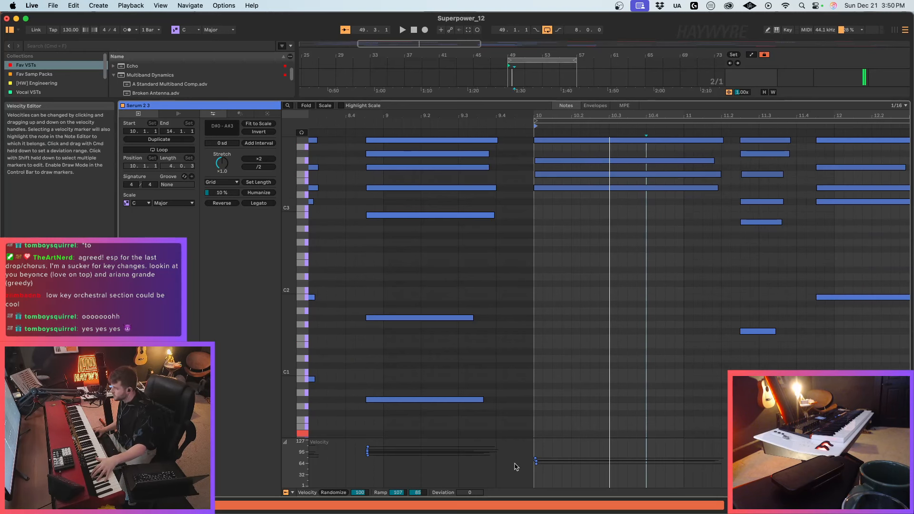
double_click(539, 433)
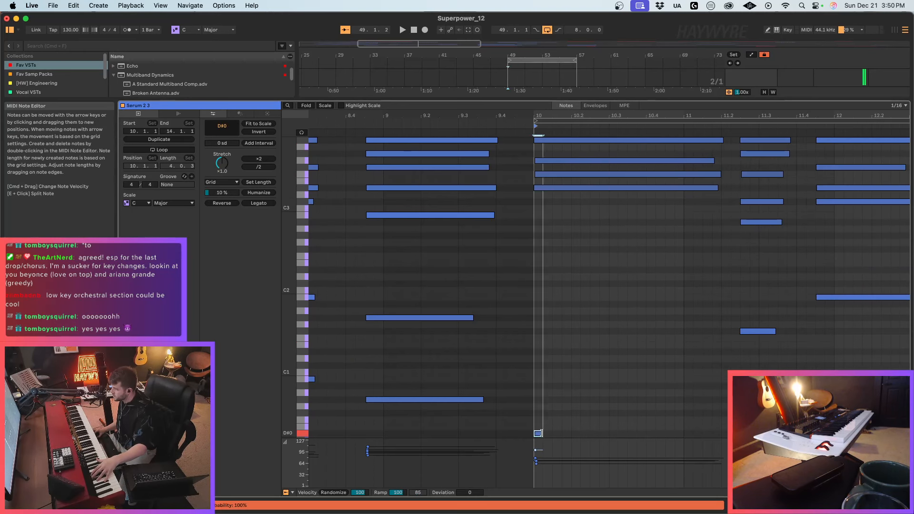
mouse_move(547, 433)
left_mouse_down()
mouse_move(724, 435)
mouse_move(711, 437)
left_mouse_up()
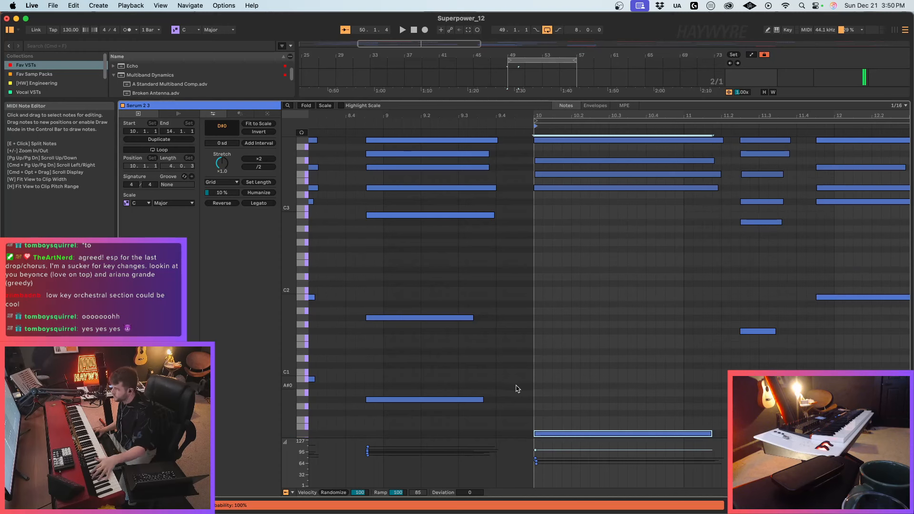
double_click(536, 352)
left_click_drag(543, 352, 701, 353)
Step: Turn on note preview, add a long A#2 note to the first chord, and play the result in the arrangement
left_click(302, 133)
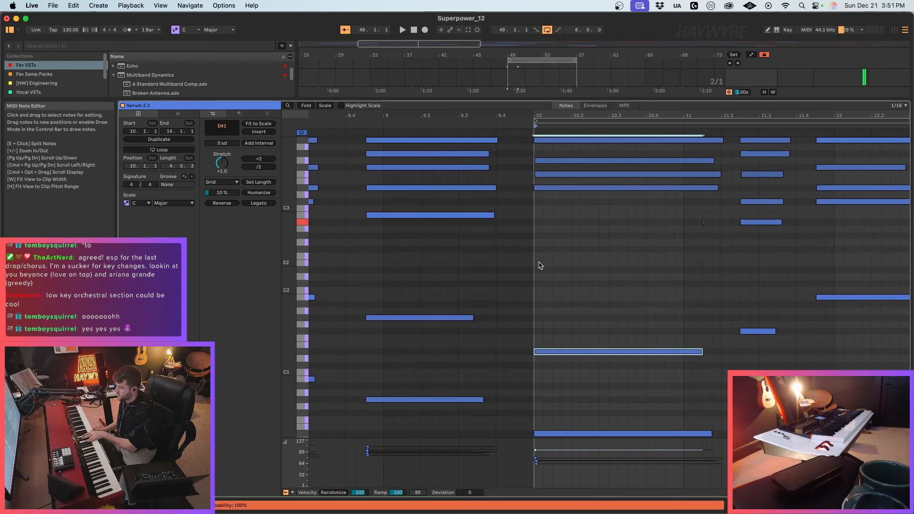
double_click(540, 222)
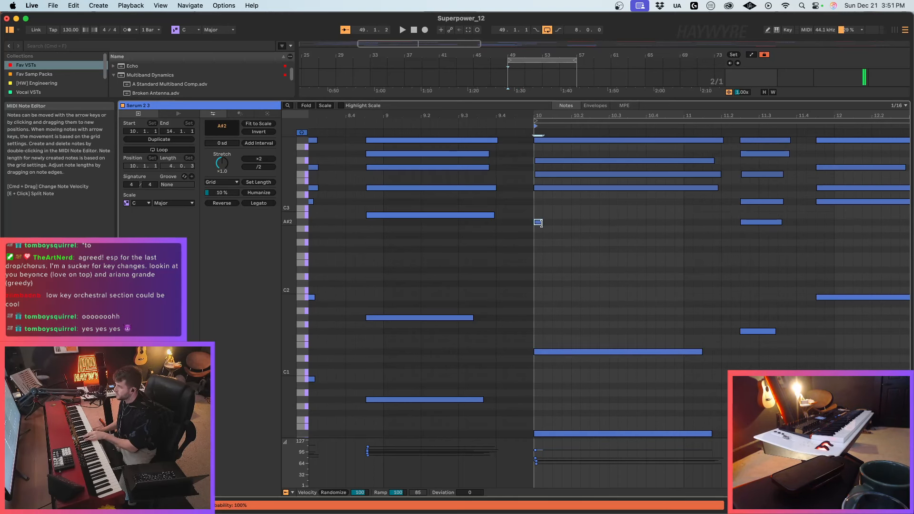
left_click_drag(541, 222, 722, 233)
key("space")
key("shift+Tab")
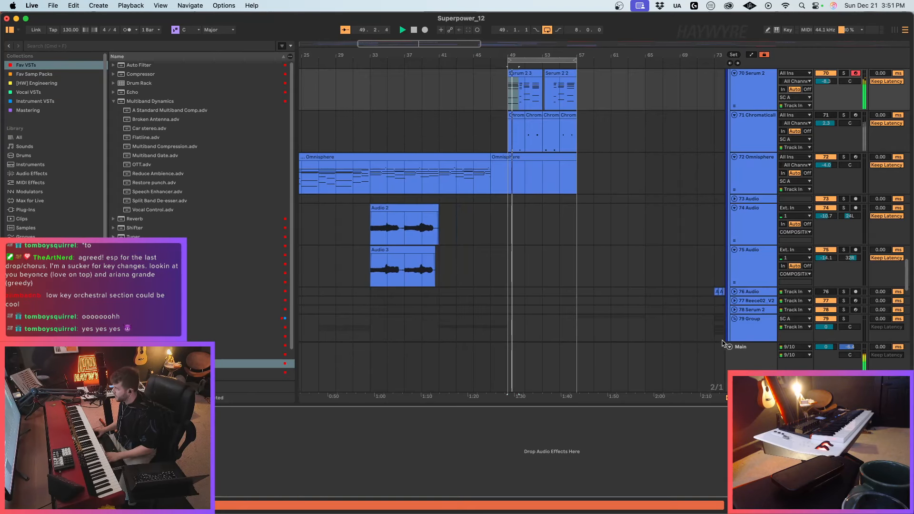
Step: Lower track 70's volume to -6.7 dB and duplicate the first chord clip over bars 53 to 57
scroll(641, 292, "up", 3)
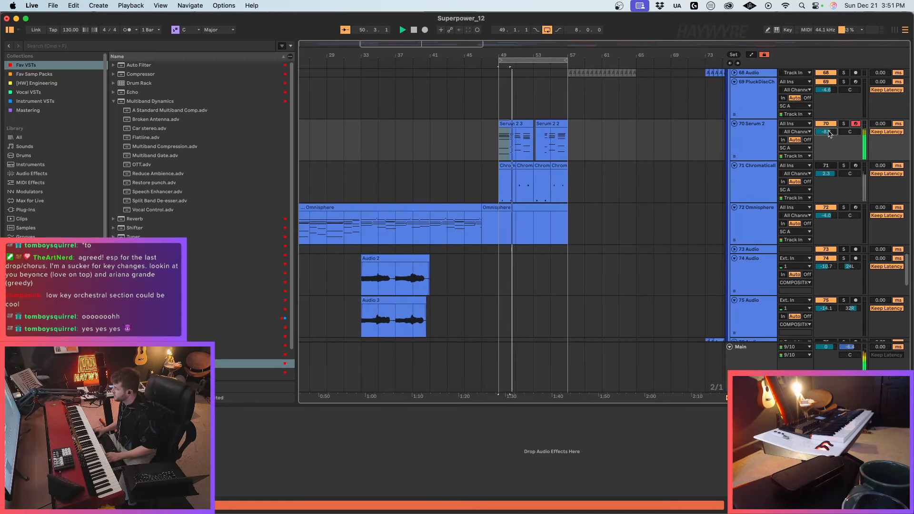
left_click(522, 122)
key("super+d")
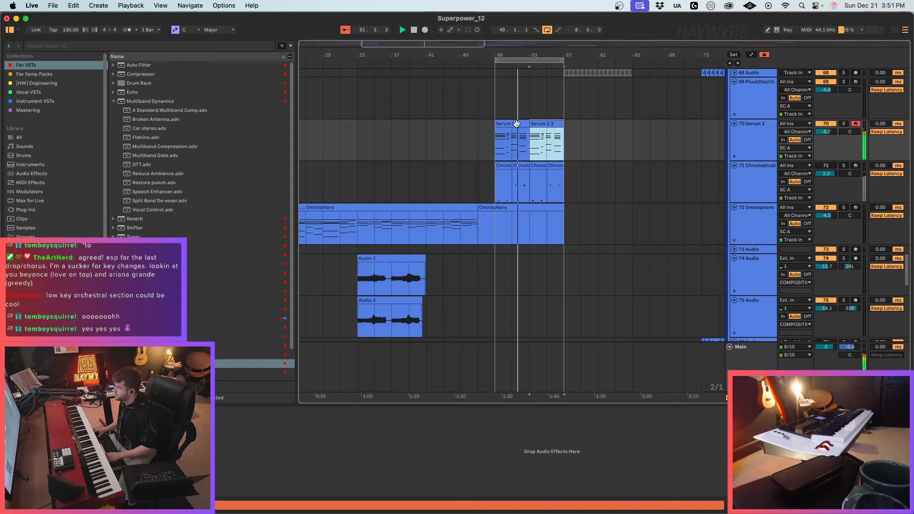
left_click(518, 121)
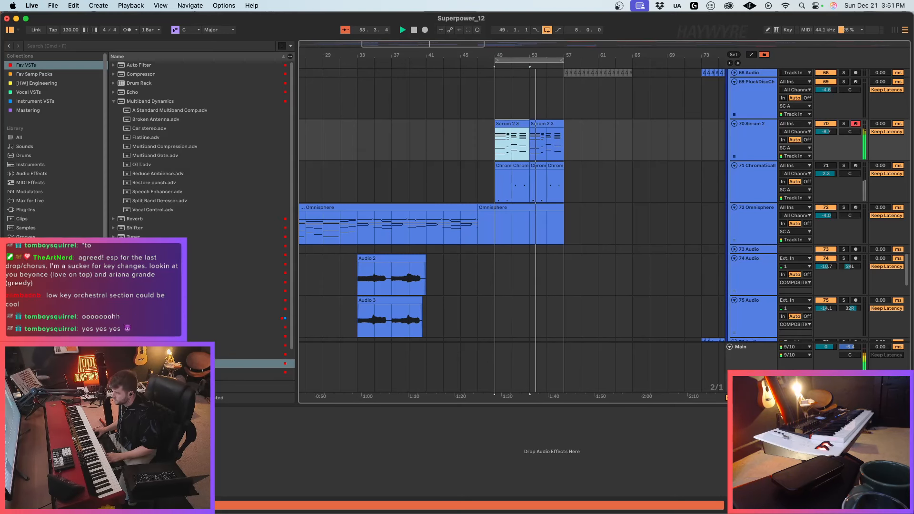
Step: Reopen Serum 2 on track 70, check its mixer and effects, and assign LFO 5 to the levels of oscillators A and B
key("super+alt+p")
left_click_drag(639, 154, 651, 120)
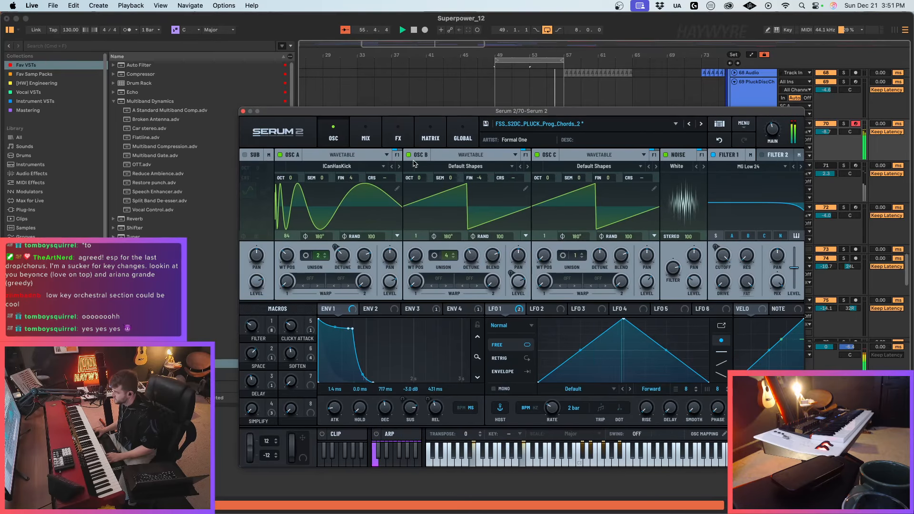
left_click(365, 134)
left_click(398, 134)
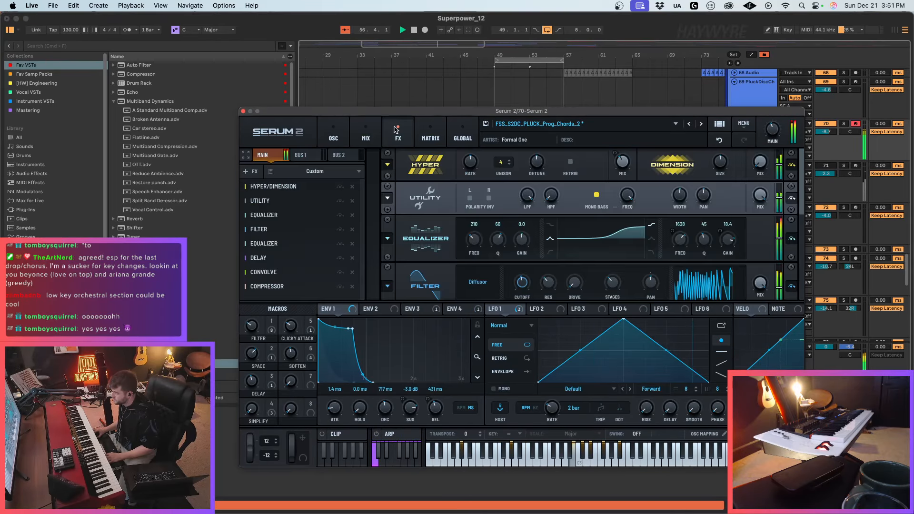
left_click(333, 134)
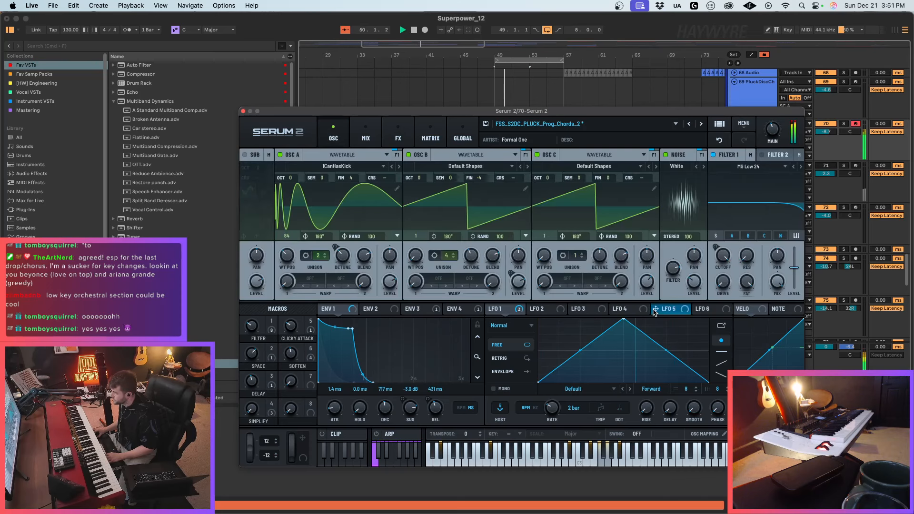
left_click_drag(656, 308, 388, 284)
left_click_drag(667, 310, 520, 285)
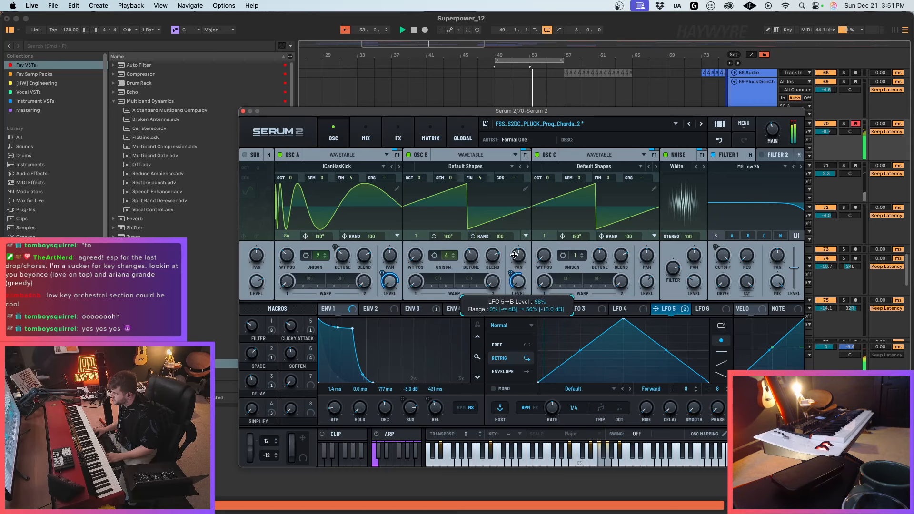
Step: Assign LFO 5 to oscillator C's level and shape it as a quick rise with a long fall at a 1/16 rate
mouse_move(656, 308)
left_mouse_down()
mouse_move(651, 289)
mouse_move(647, 312)
left_mouse_up()
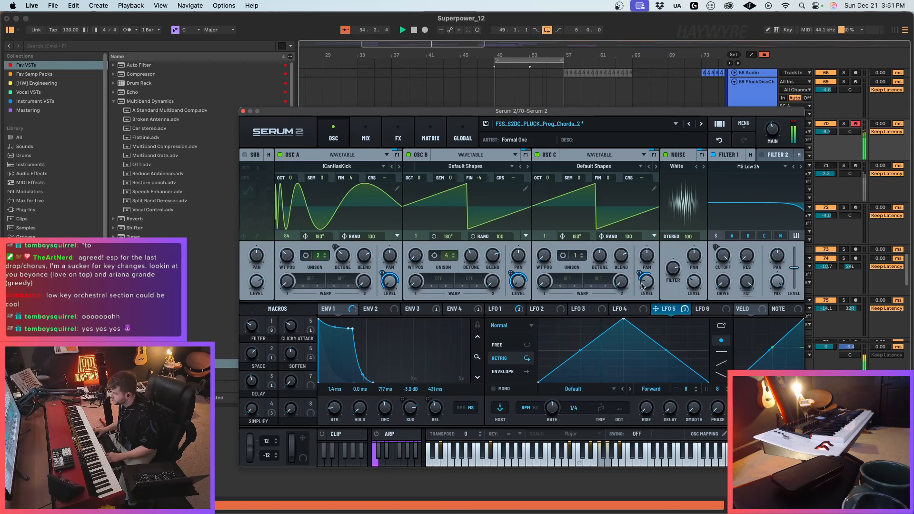
left_click_drag(639, 273, 644, 253)
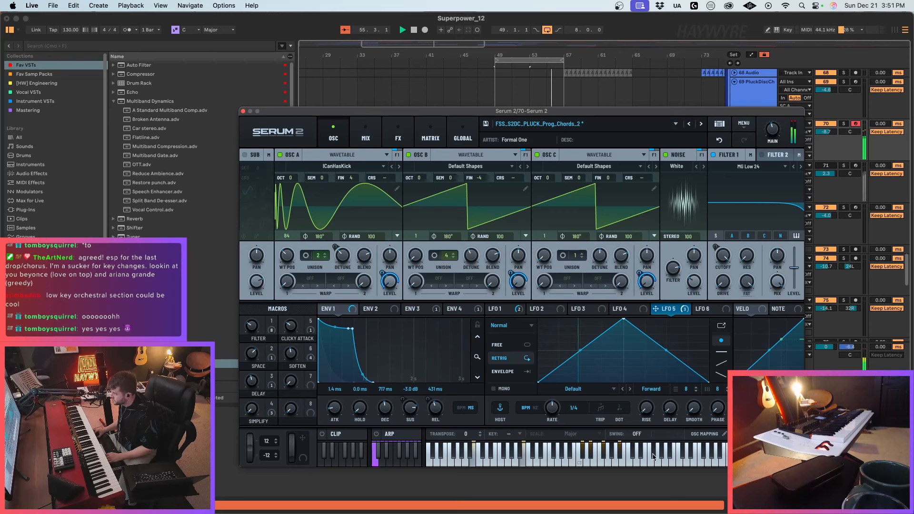
left_click_drag(623, 319, 565, 319)
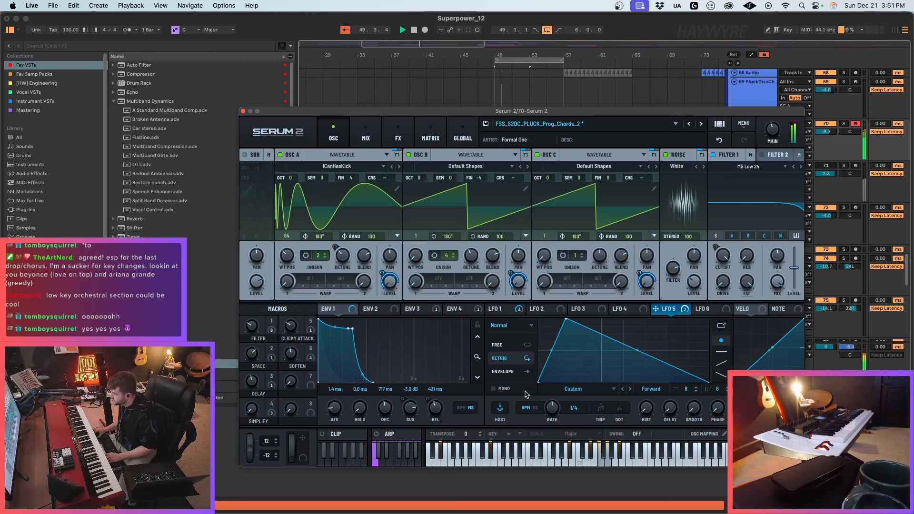
scroll(553, 408, "up", 1)
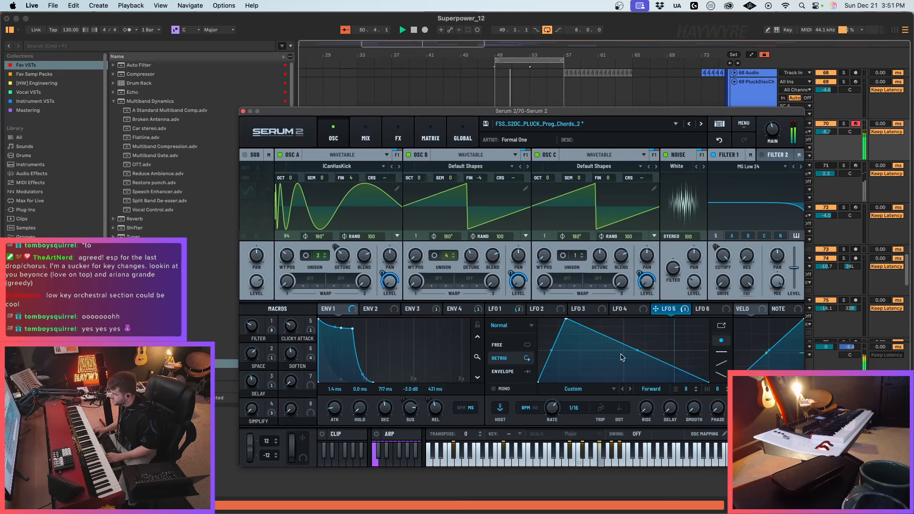
left_click_drag(637, 349, 645, 334)
left_click_drag(565, 318, 555, 319)
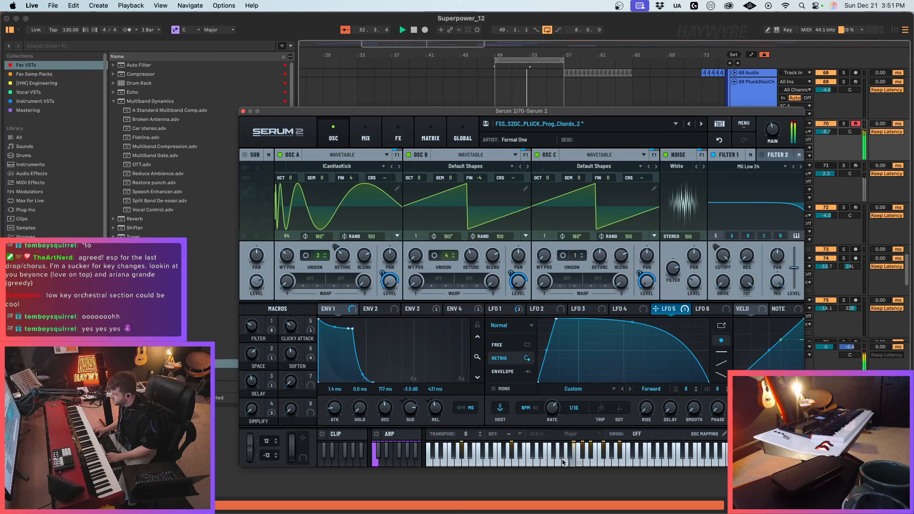
Step: Switch LFO 5 to Hz timing at 2.8 Hz, bend its fall slightly inward, and assign it to the noise level
left_click(537, 409)
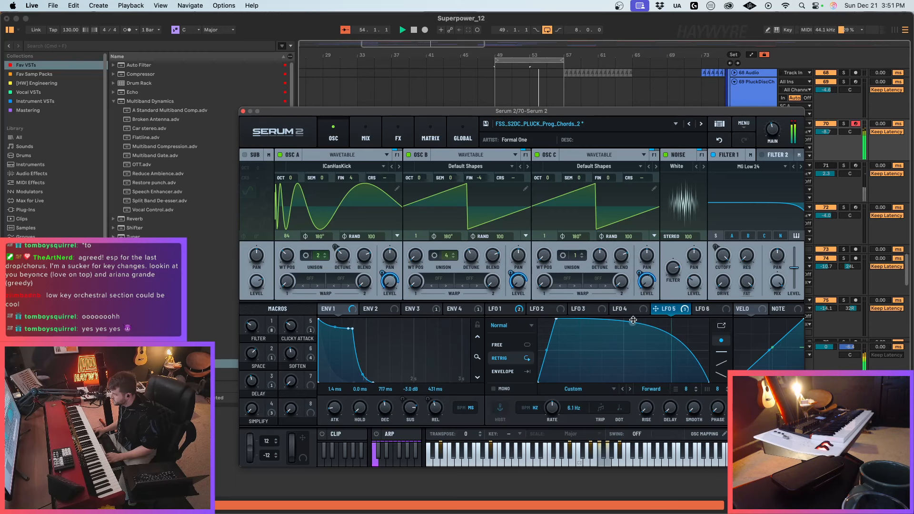
left_click_drag(633, 319, 632, 354)
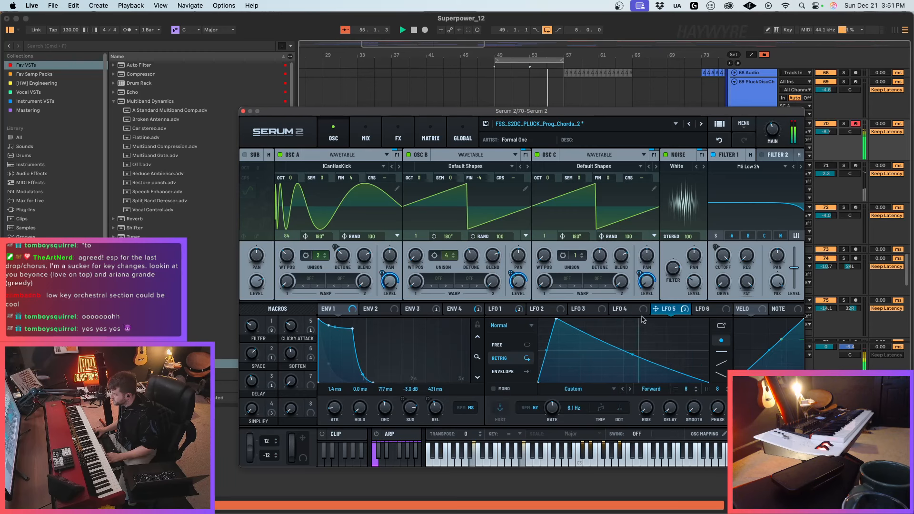
left_click_drag(656, 308, 687, 276)
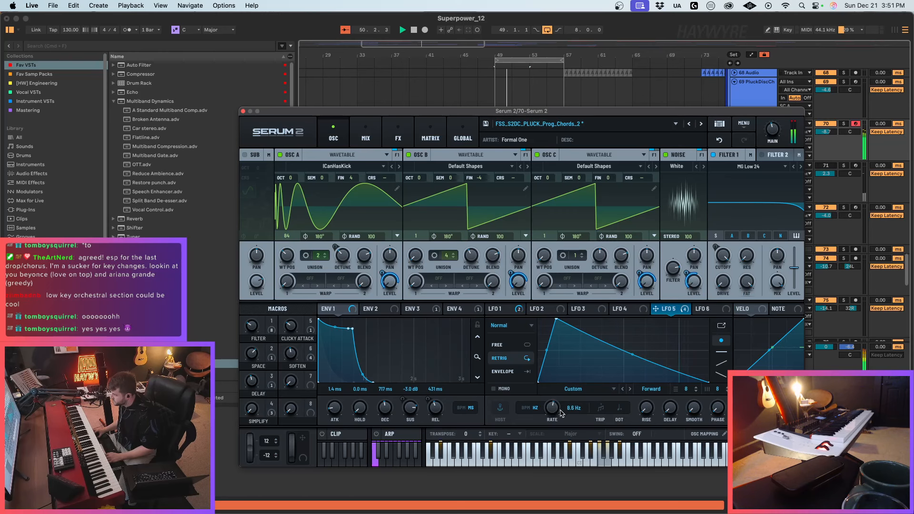
left_click_drag(560, 414, 555, 432)
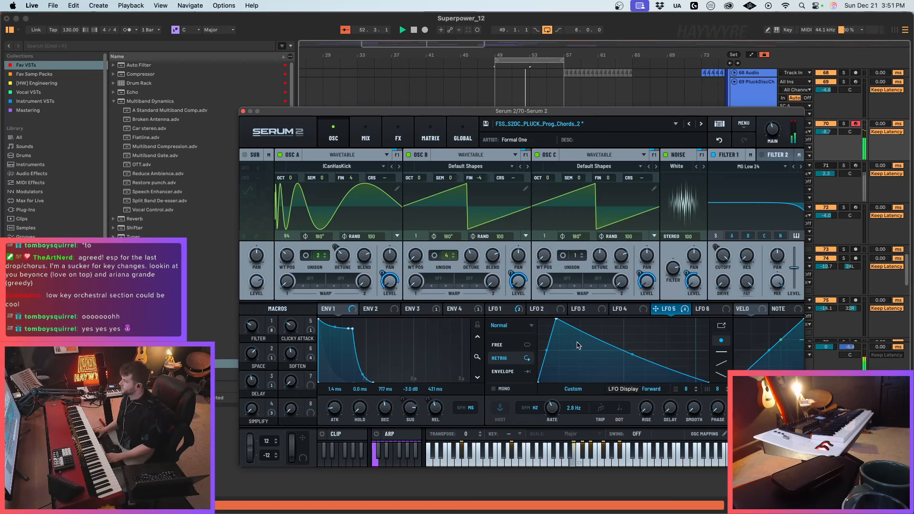
Step: Reshape LFO 5 into a steep, deeply curved decay that ends at zero, and set its rate to 1.2 Hz
left_click_drag(632, 354, 712, 298)
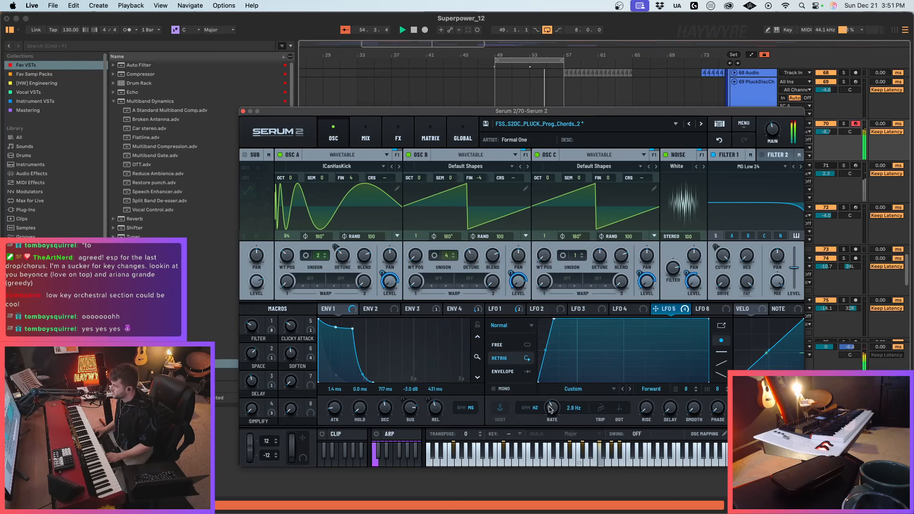
mouse_move(555, 413)
left_mouse_down()
mouse_move(559, 406)
mouse_move(554, 436)
mouse_move(554, 404)
left_mouse_up()
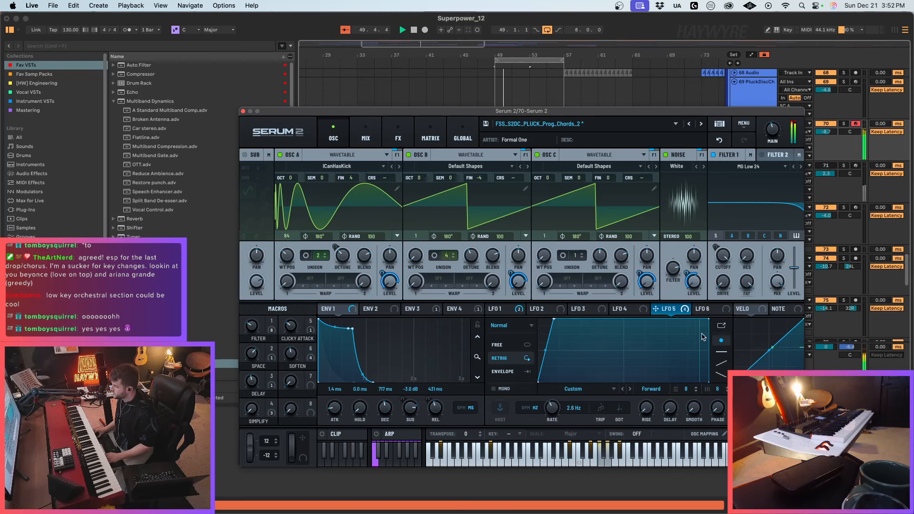
left_click_drag(707, 320, 709, 383)
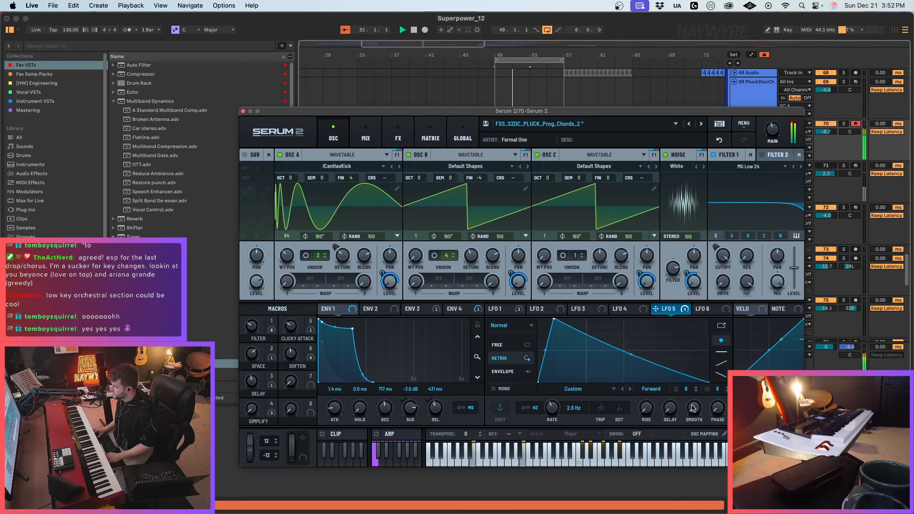
left_click_drag(632, 354, 628, 368)
left_click_drag(568, 407, 565, 397)
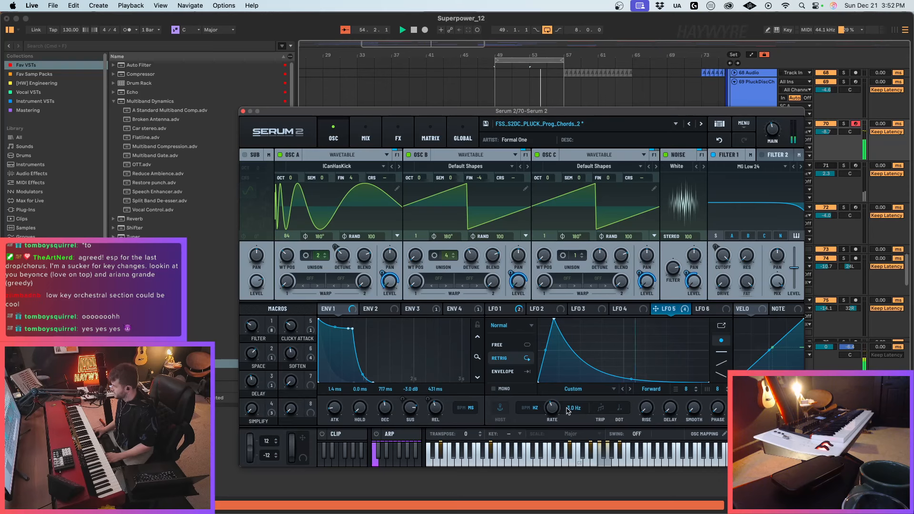
left_click_drag(779, 113, 733, 95)
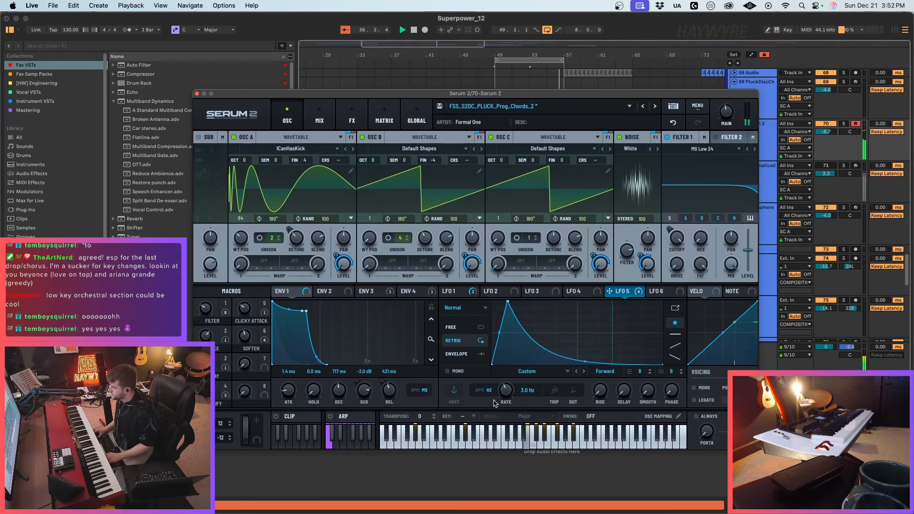
left_click_drag(504, 395, 524, 327)
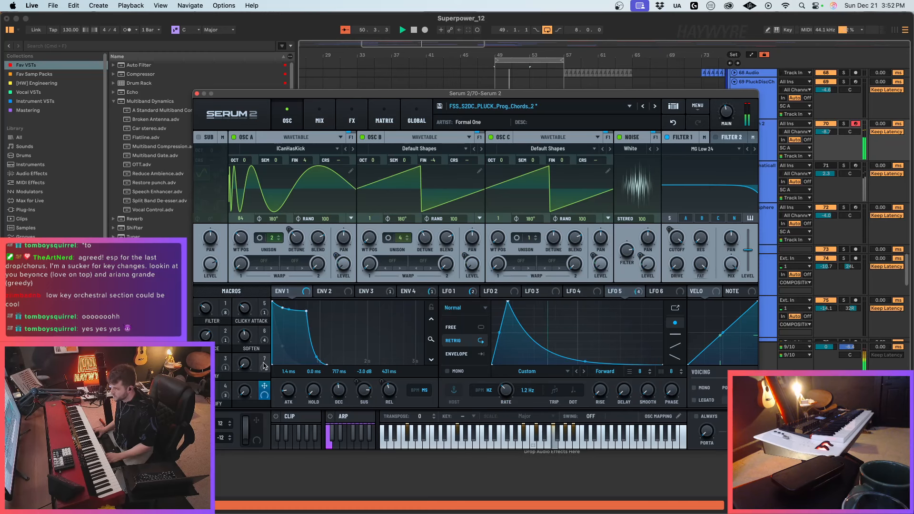
Step: Assign Macro 7 to LFO 5's start and end points and raise its LFO Bus 1 and LFO Bus 2 amounts to maximum in the modulation matrix
left_click_drag(264, 358, 495, 369)
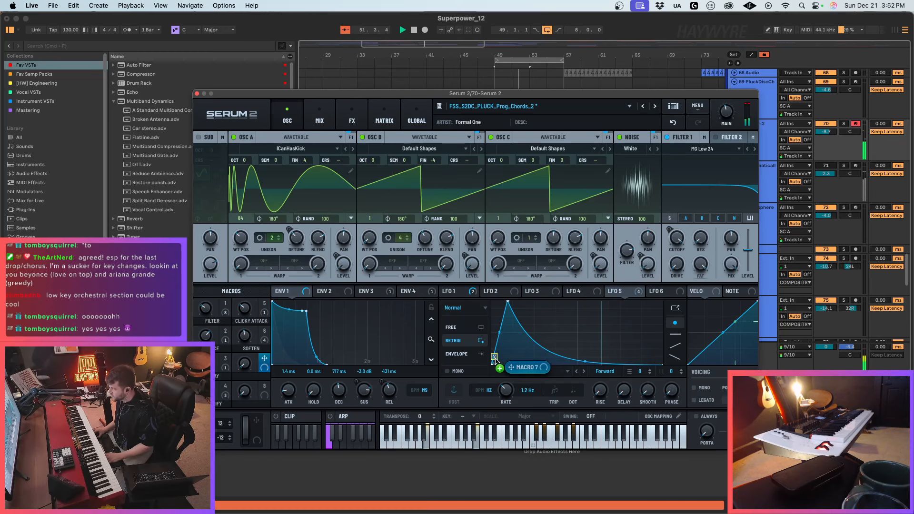
left_click_drag(264, 358, 660, 358)
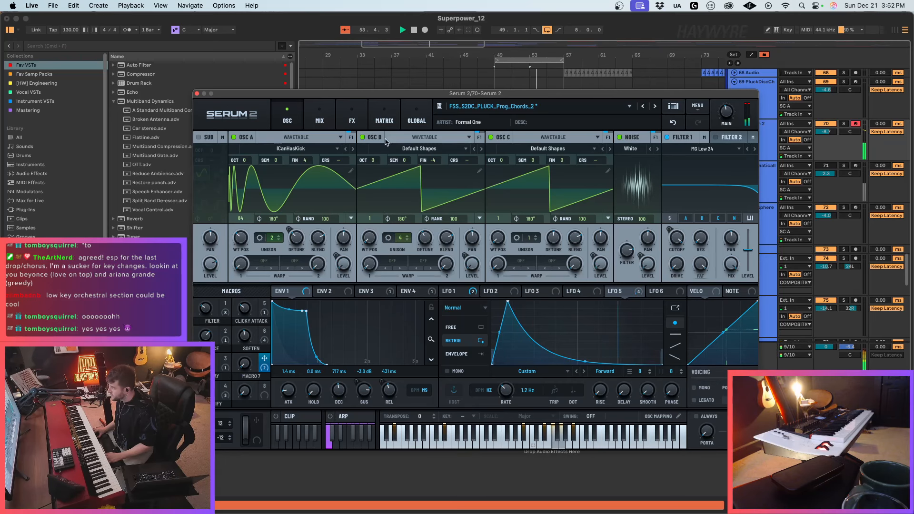
left_click(384, 116)
left_click(744, 153)
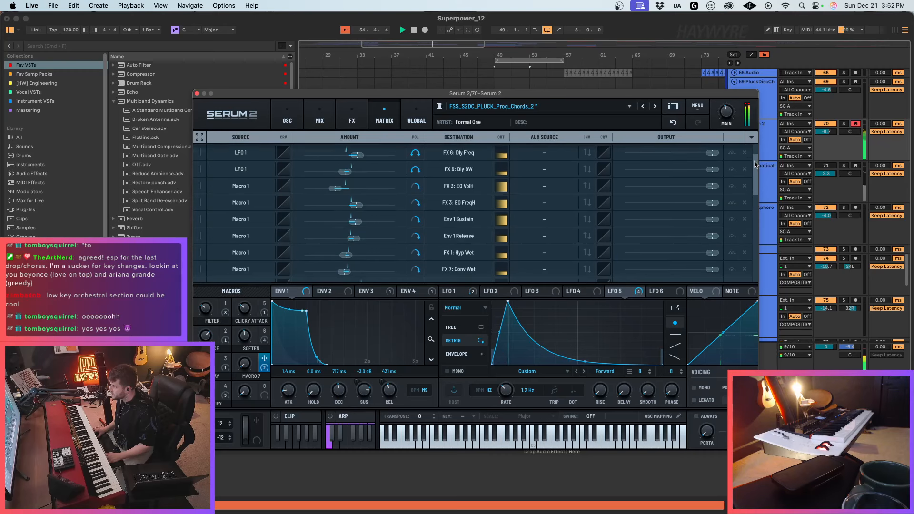
scroll(745, 190, "down", 5)
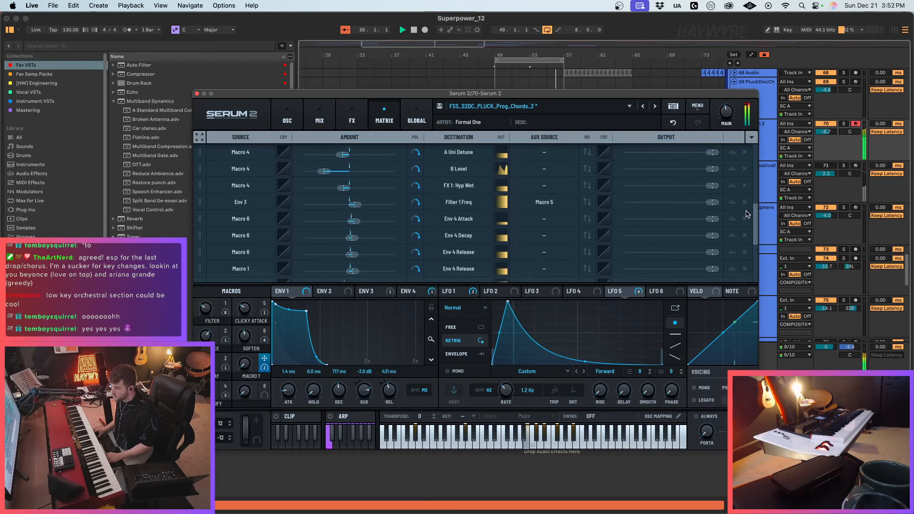
scroll(746, 215, "up", 5)
left_click_drag(751, 157, 751, 249)
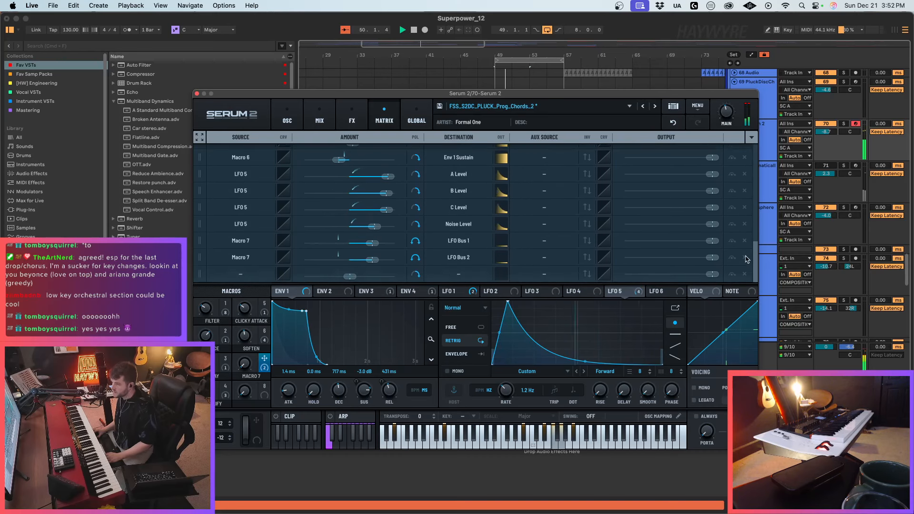
left_click_drag(374, 243, 405, 263)
Step: Set LFO 5's rate to 4.1 Hz, audition Macro 7 by sweeping it up and back to 0, and stop playback
left_click_drag(246, 369, 247, 354)
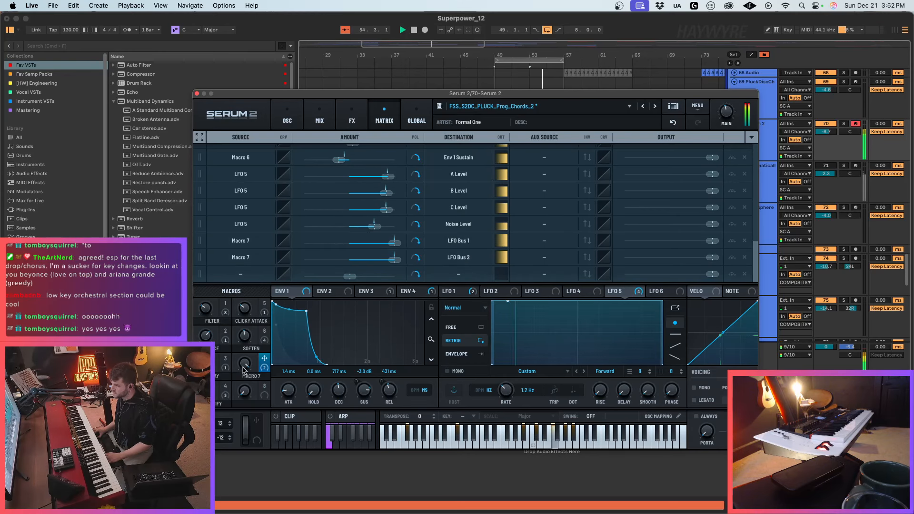
left_click_drag(244, 369, 245, 414)
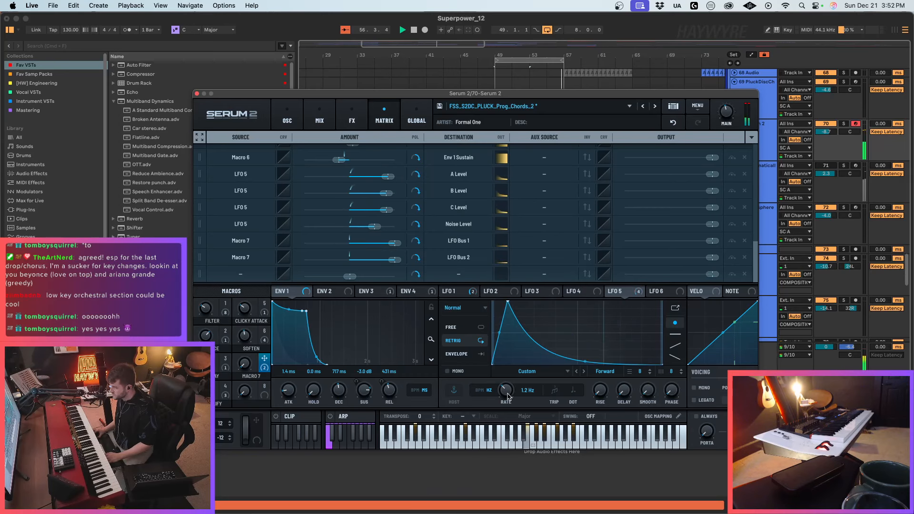
left_click_drag(508, 395, 516, 395)
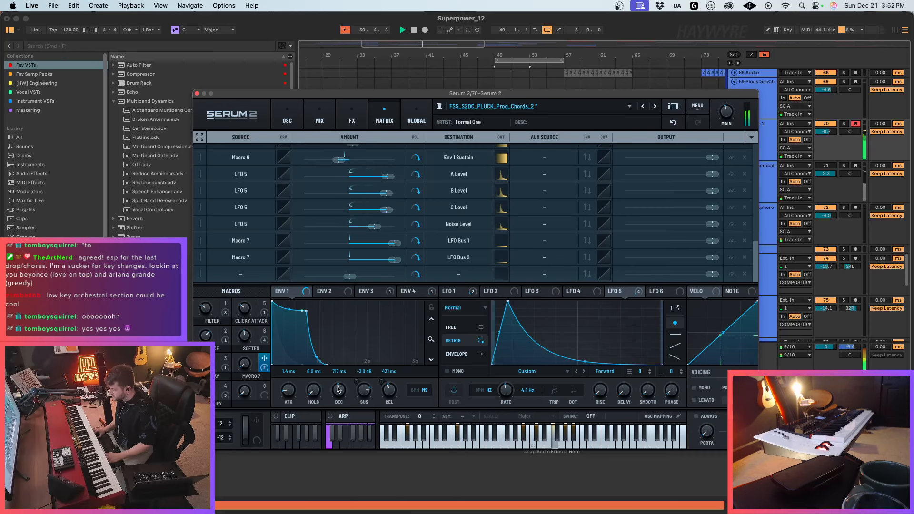
mouse_move(245, 364)
left_mouse_down()
mouse_move(245, 333)
mouse_move(245, 366)
left_mouse_up()
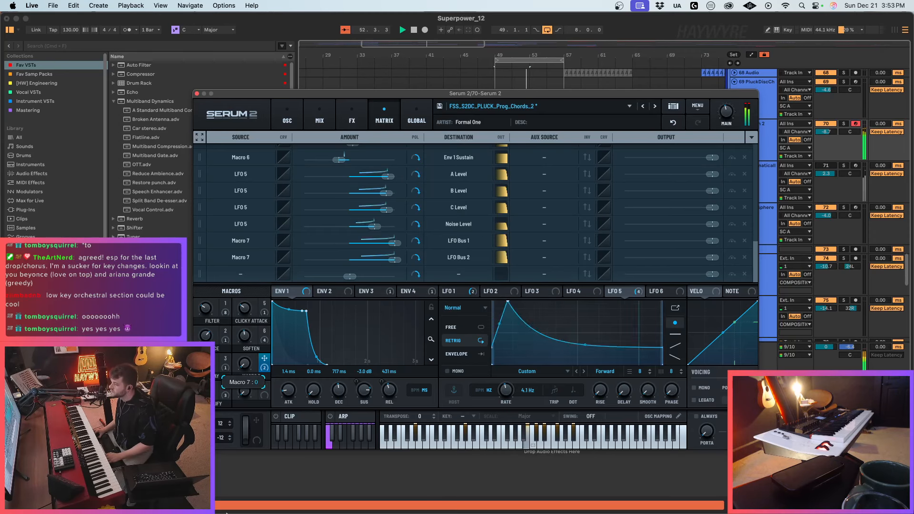
left_click_drag(227, 513, 375, 2)
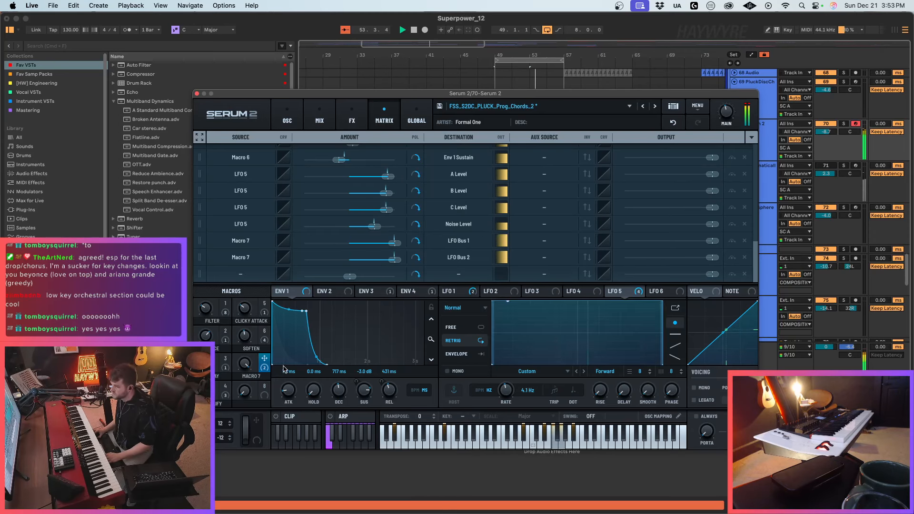
left_click_drag(245, 365, 243, 457)
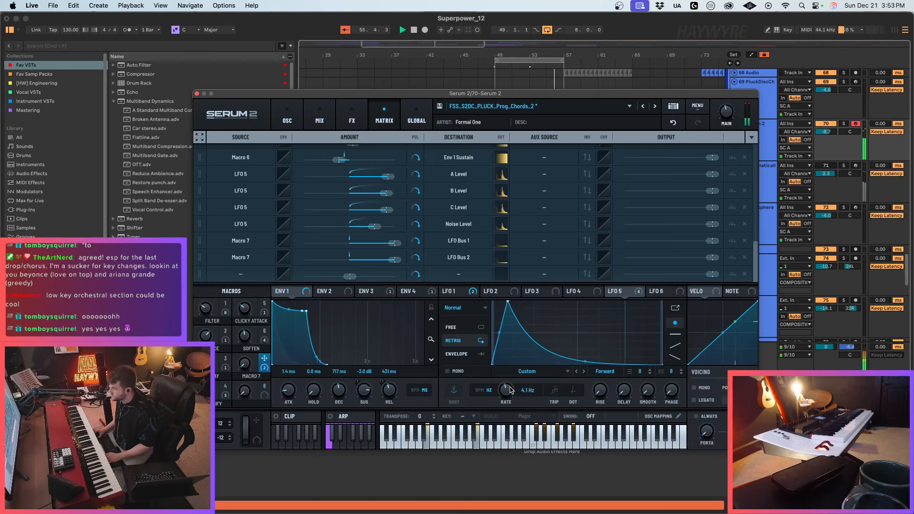
key("space")
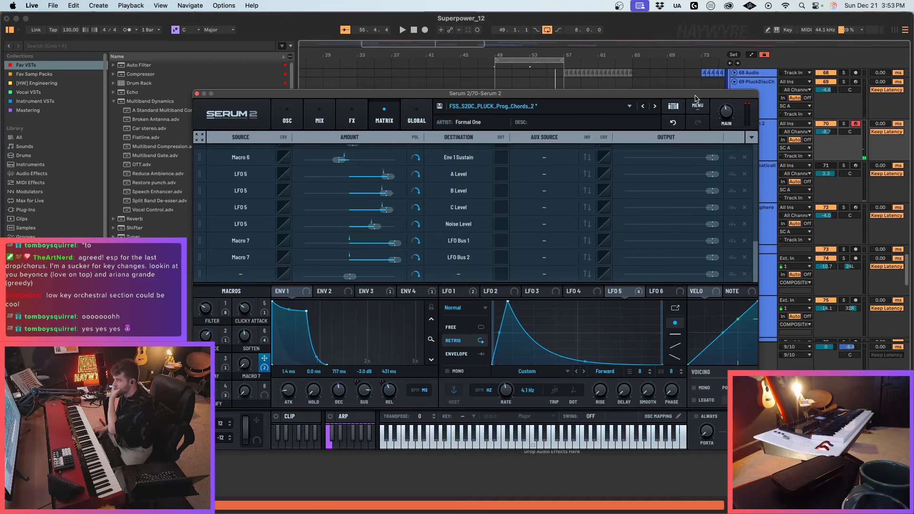
Step: Lower track 70's volume to -9.1 dB and play the section with Serum 2 back in view
left_click_drag(695, 96, 801, 219)
left_click_drag(835, 136, 834, 138)
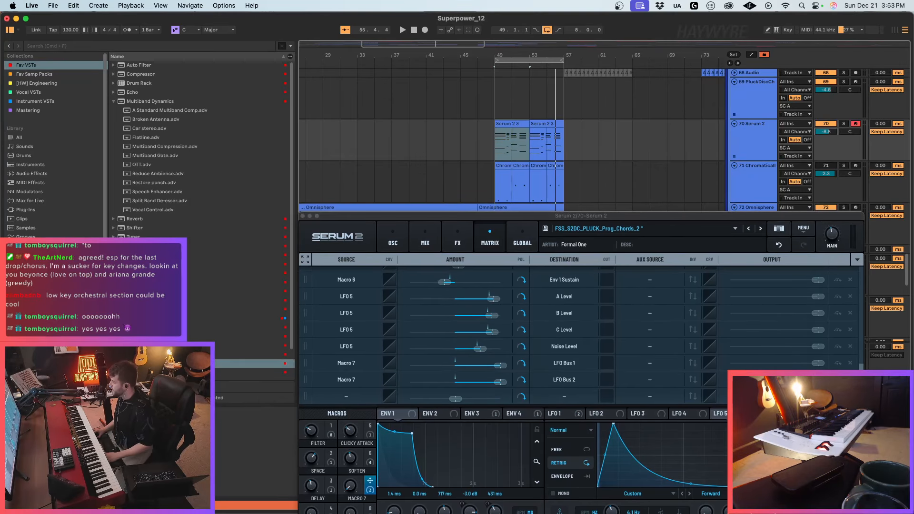
left_click_drag(824, 217, 740, 118)
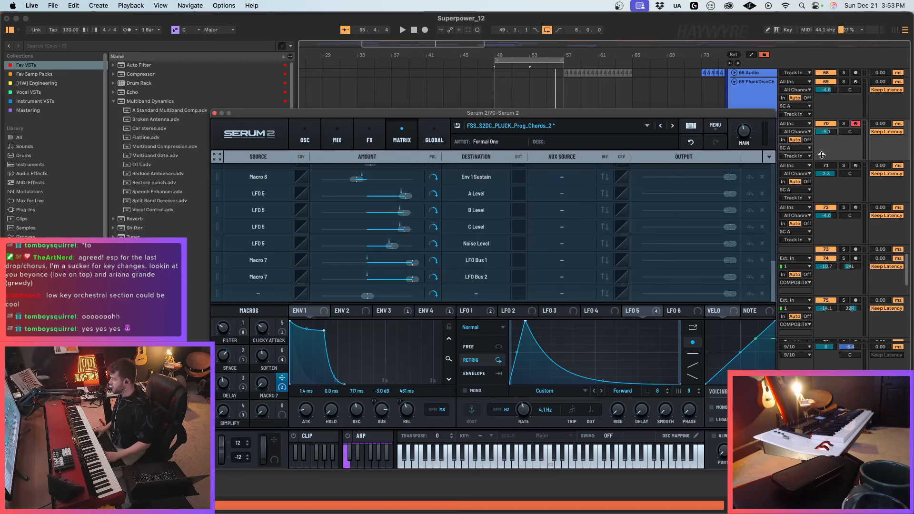
left_click_drag(613, 109, 597, 107)
key("space")
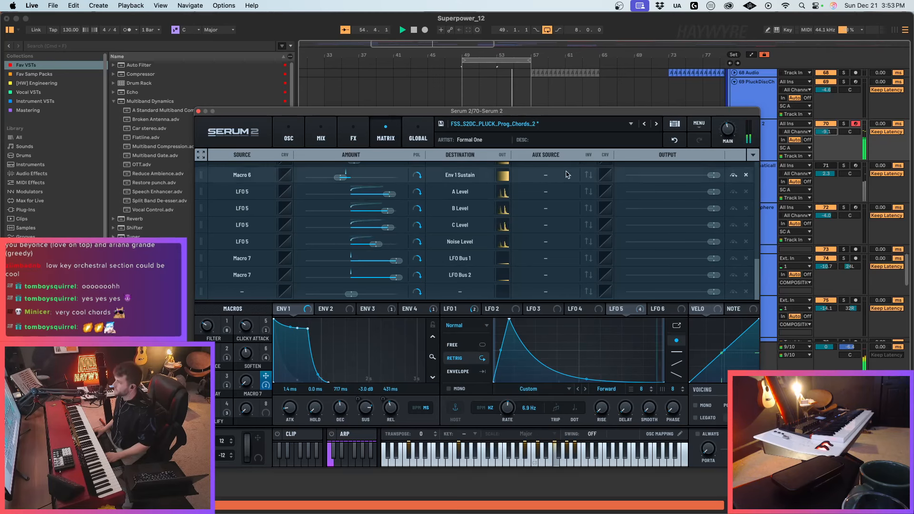
Step: Stop playback, duplicate the Serum 2 track 70, and delete the copied chord clips from the new track 71
left_click_drag(553, 112, 752, 363)
left_click(758, 138)
key("space")
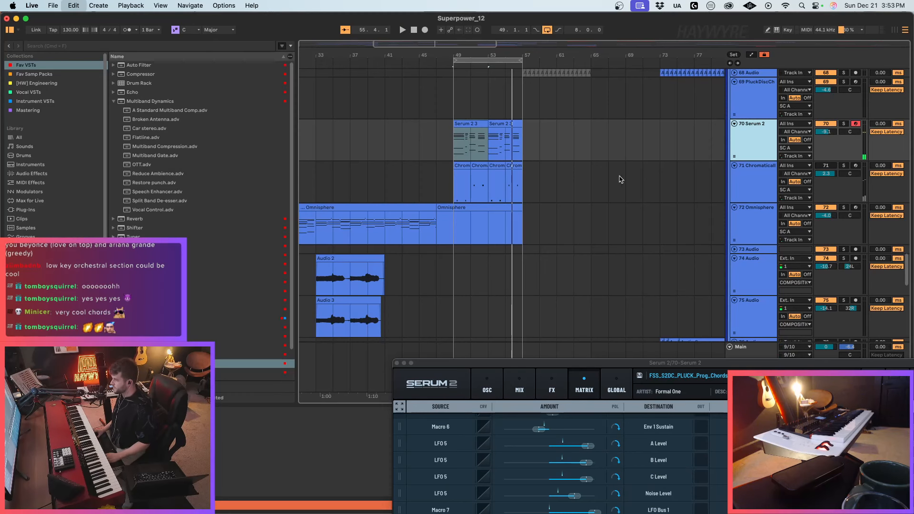
key("super+d")
left_click_drag(545, 159, 695, 313)
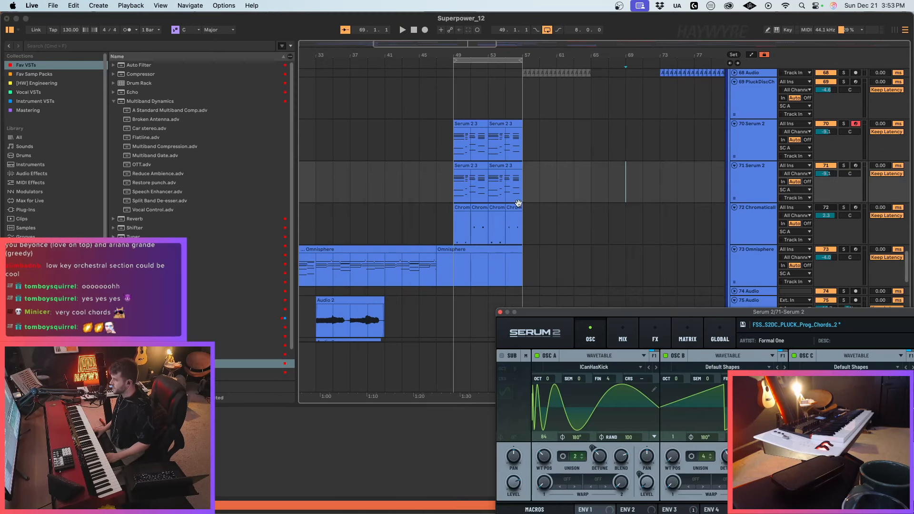
left_click_drag(538, 194, 436, 188)
key("Delete")
Step: Mute track 70 and arm track 71 for recording, with track 71's Serum 2 window moved into view
left_click(471, 152)
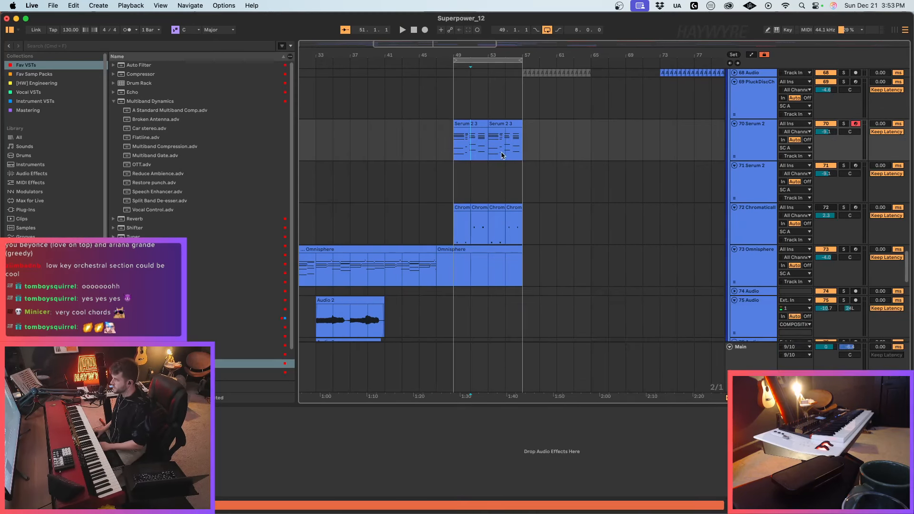
left_click(508, 125)
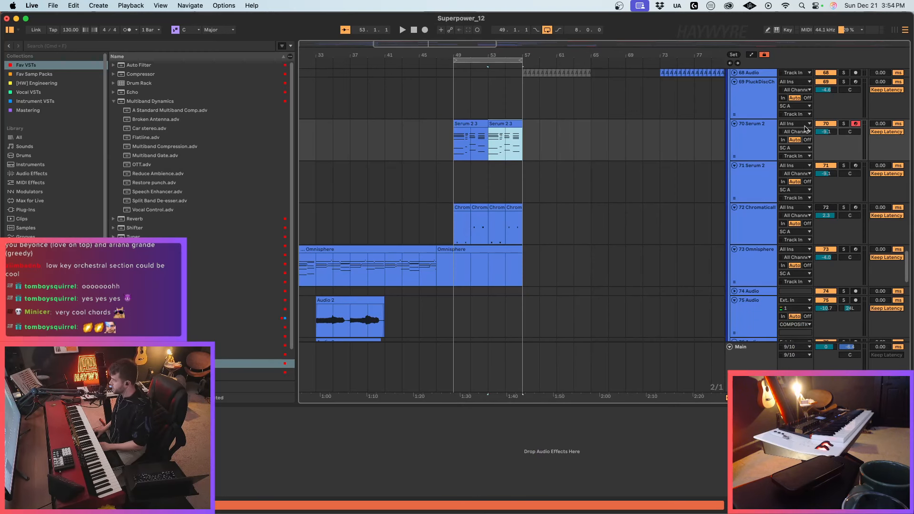
left_click(826, 124)
left_click(855, 166)
left_click_drag(745, 155, 637, 152)
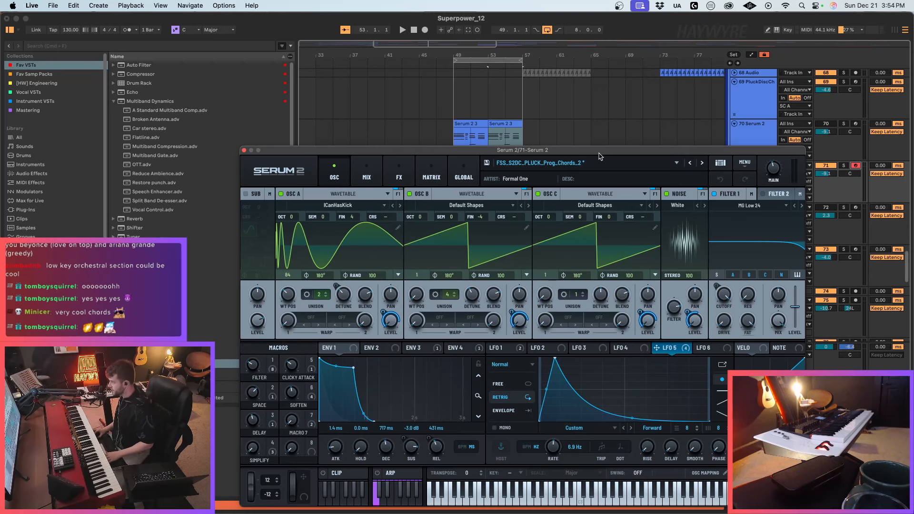
Step: Close track 71's Serum 2 window and play the looped section from bar 49
left_click_drag(600, 154, 596, 152)
left_click(241, 150)
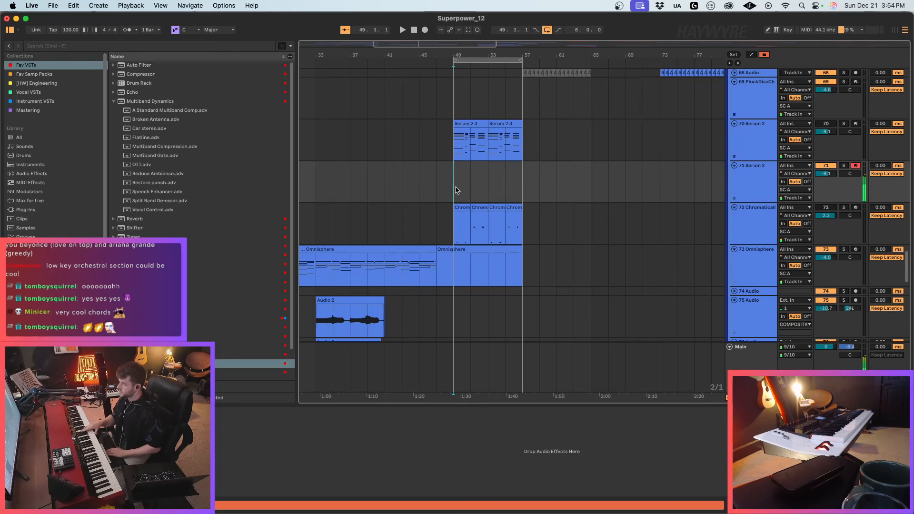
key("space")
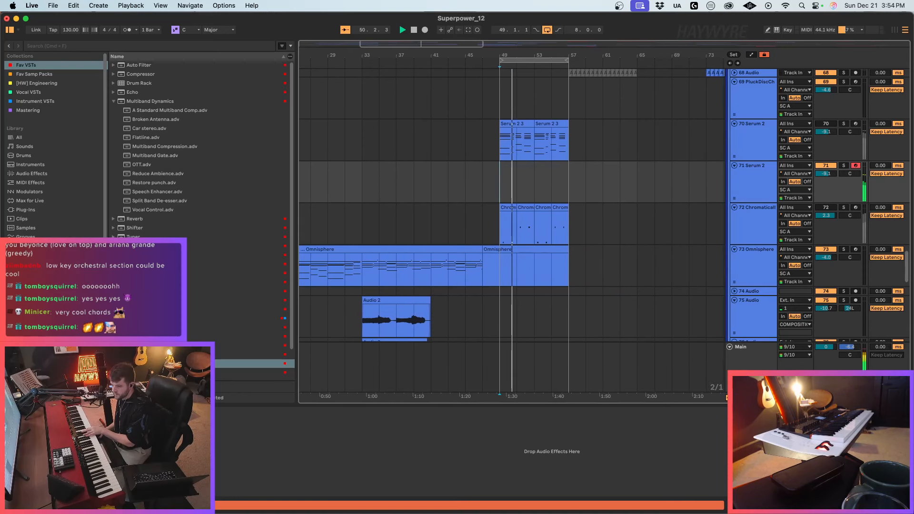
Step: Bring Serum 2 back, sync LFO 5 to BPM at a 1/8 triplet rate, and bow its falling curve outward
key("super+alt+p")
left_click(523, 447)
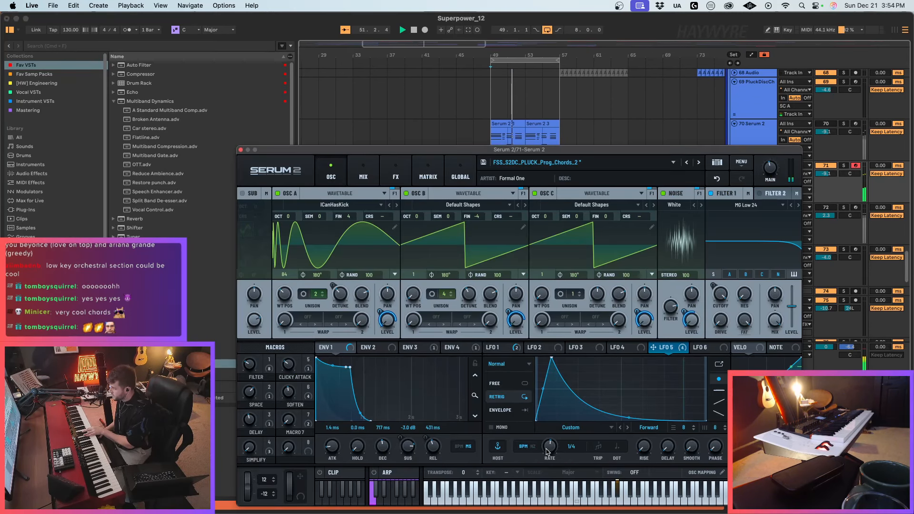
left_click(598, 448)
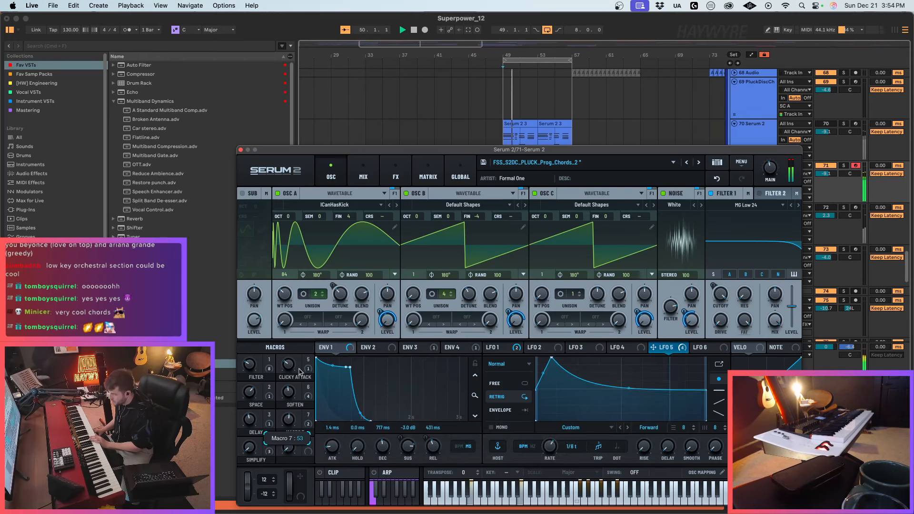
left_click_drag(640, 415, 634, 397)
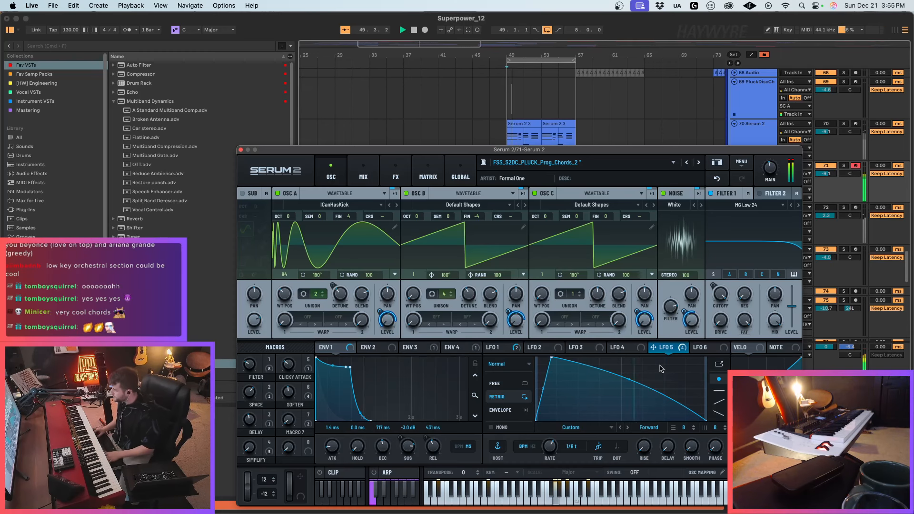
key("space")
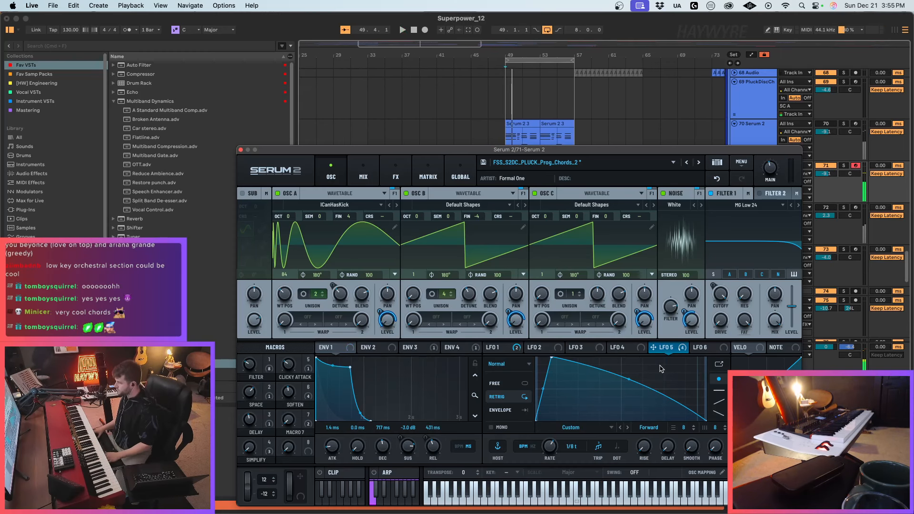
Step: In the modulation matrix, set Velo as the aux source for Macro 7's routings to LFO Bus 1 and LFO Bus 2
left_click(740, 350)
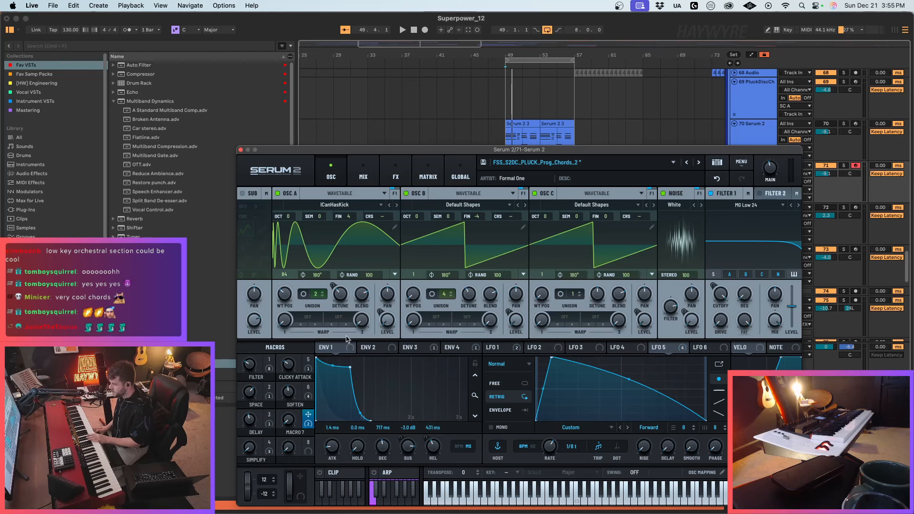
left_click(395, 176)
left_click(428, 176)
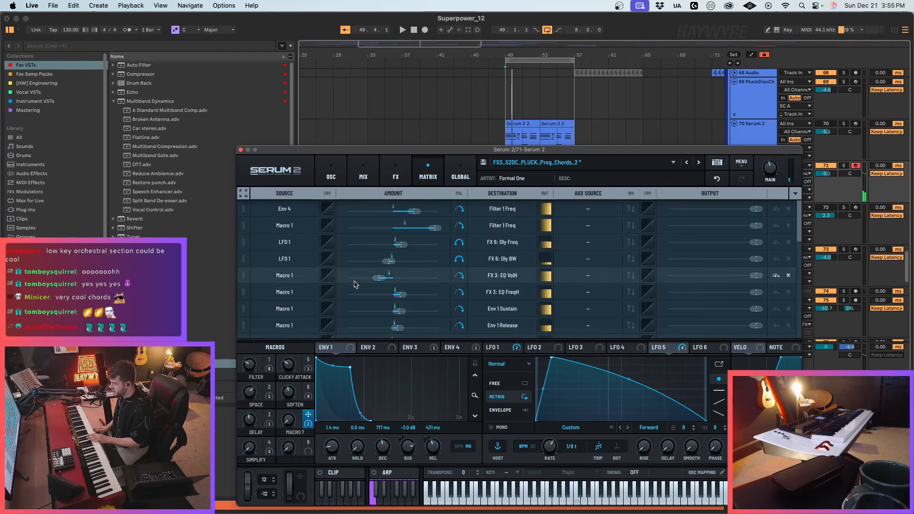
scroll(316, 319, "down", 5)
scroll(318, 320, "down", 4)
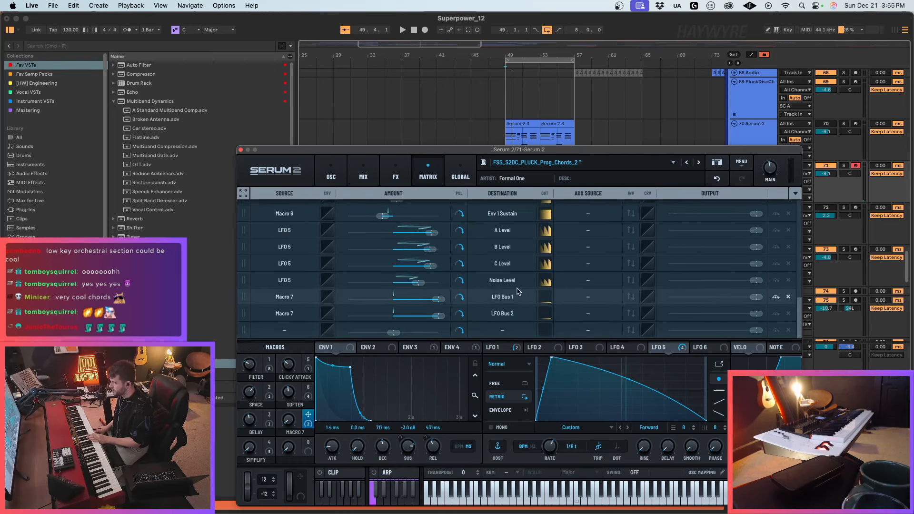
left_click(587, 299)
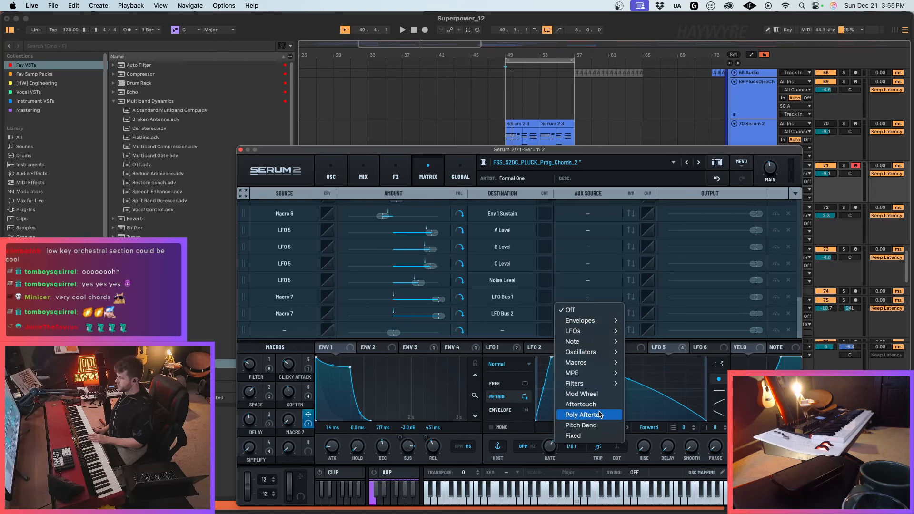
mouse_move(600, 387)
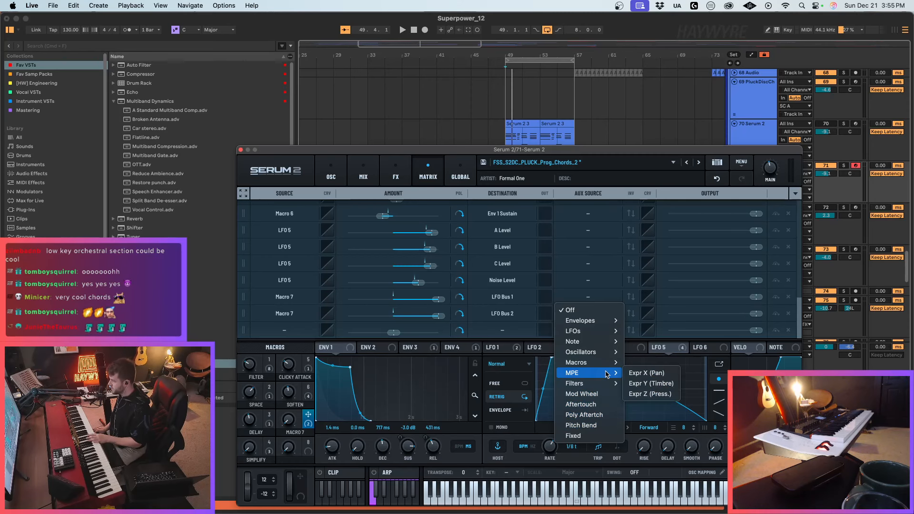
mouse_move(611, 350)
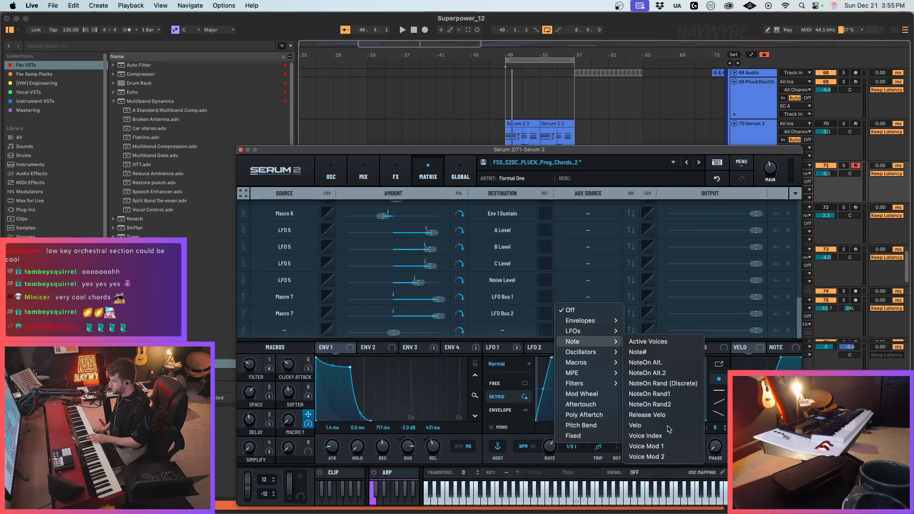
left_click(635, 425)
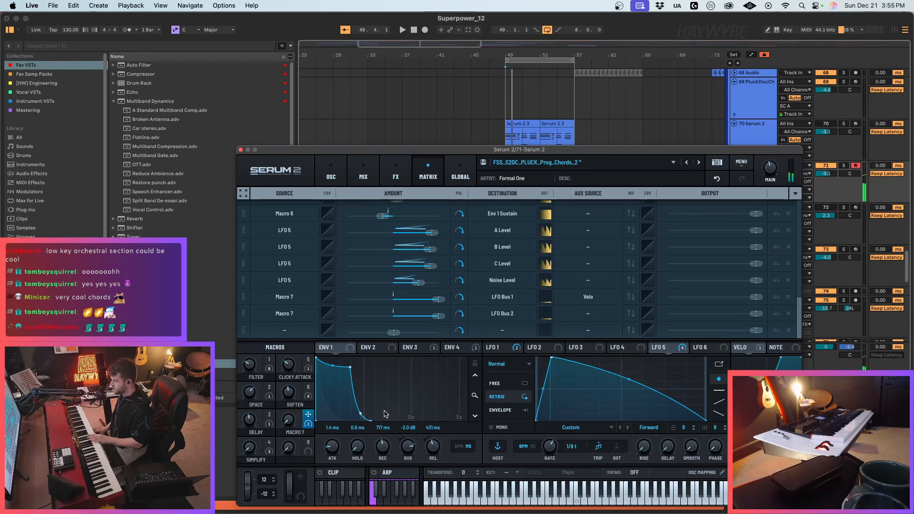
left_click(588, 330)
mouse_move(608, 363)
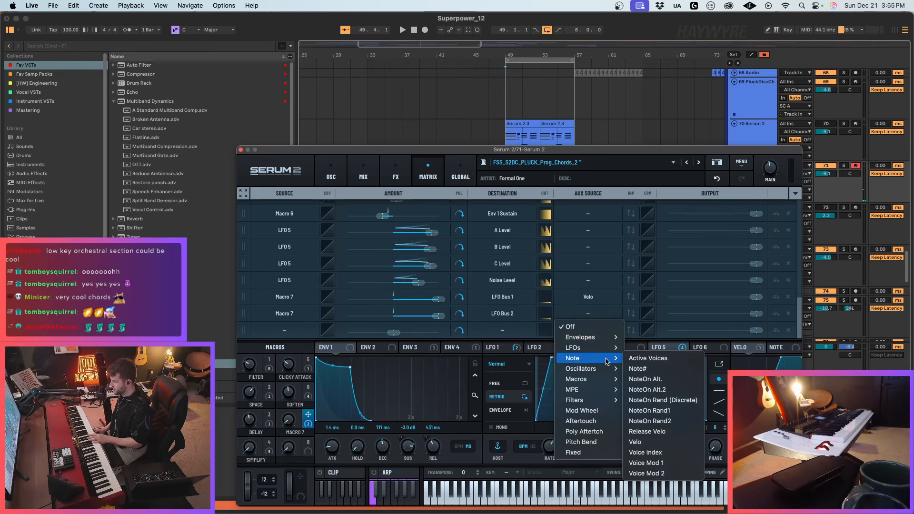
left_click(664, 445)
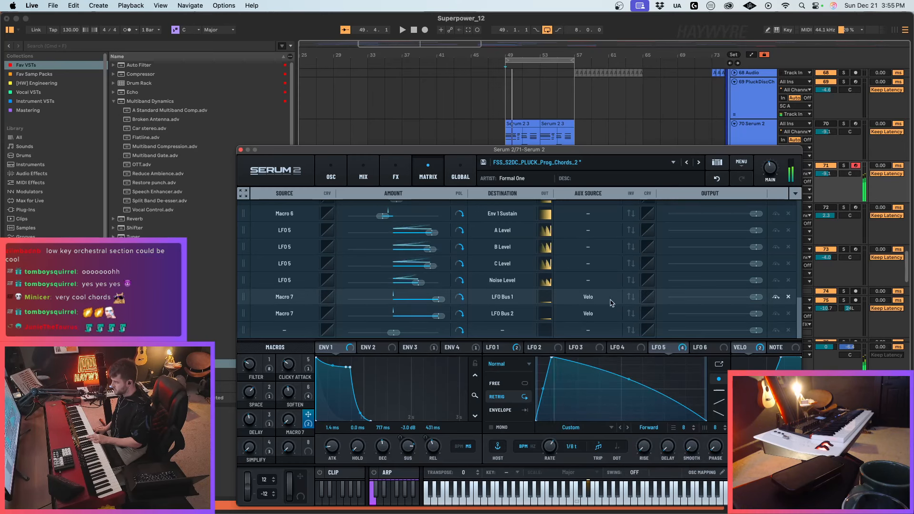
Step: Try inverting the Velo aux source on both Macro 7 LFO bus routings
left_click(632, 313)
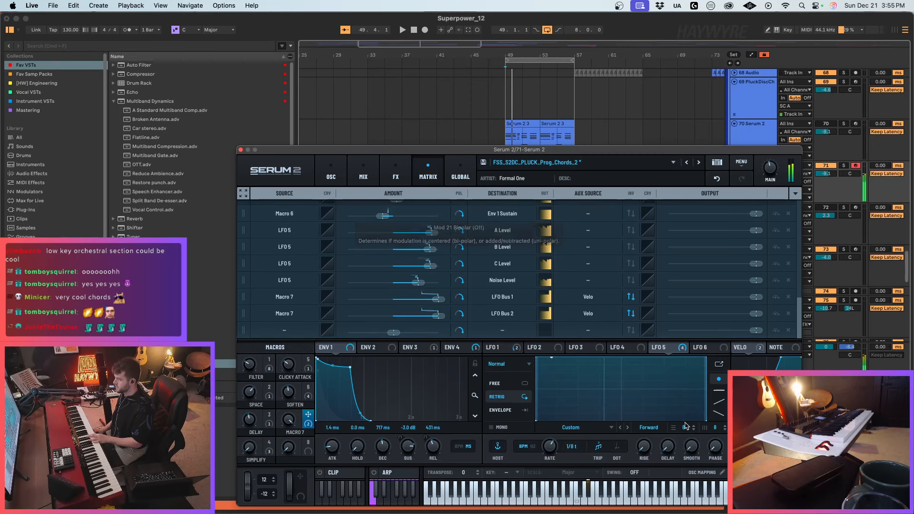
left_click(631, 297)
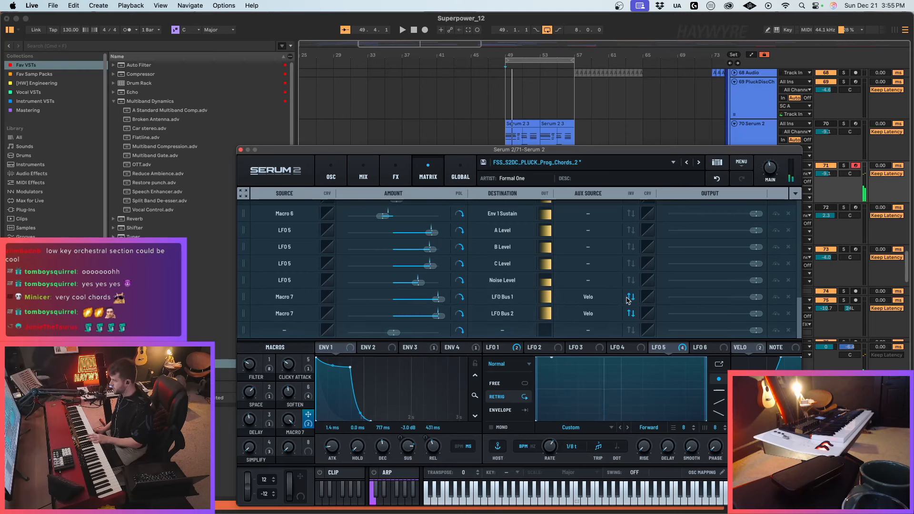
left_click(631, 313)
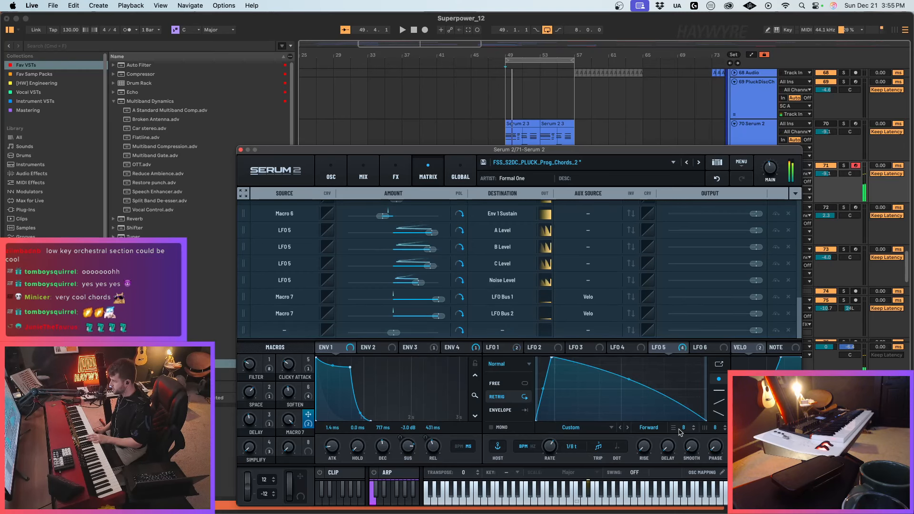
Step: Bend LFO 5's falling curve inward into a steep decay and play the section with Serum 2 hidden
left_click_drag(628, 379, 623, 395)
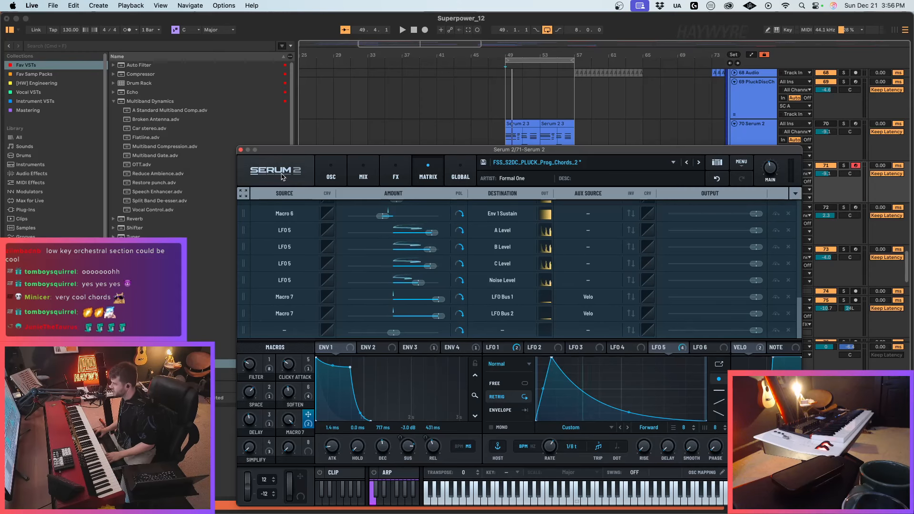
left_click(240, 149)
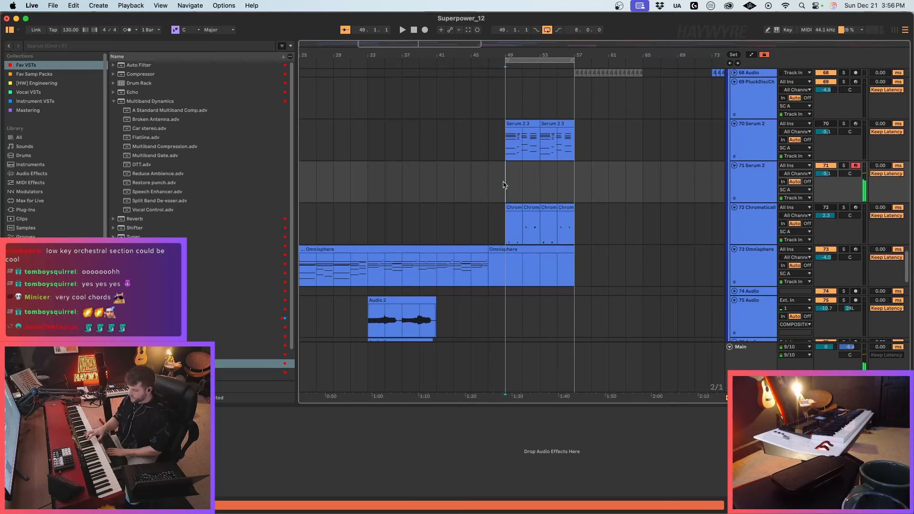
key("space")
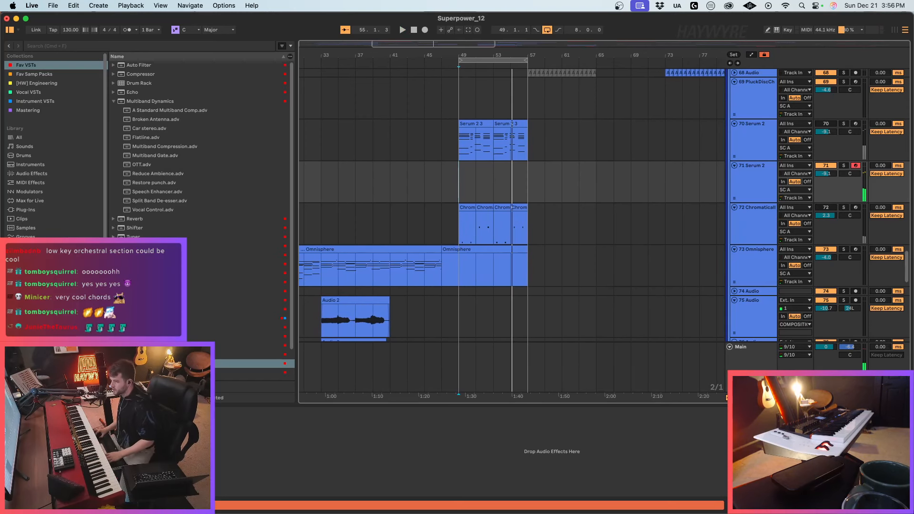
Step: In Serum 2's effects, clear all modulators from the Delay's Mix and modulate it with Velo alone
key("super+alt+p")
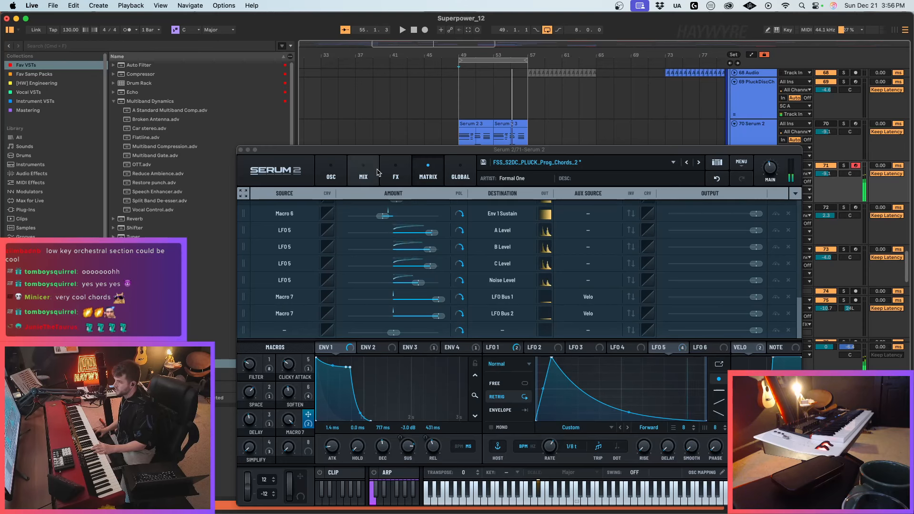
left_click(363, 174)
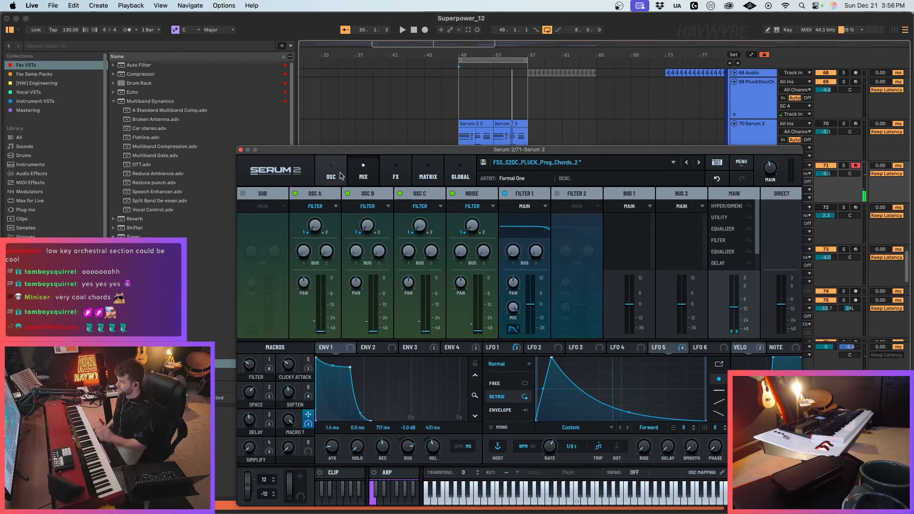
left_click(396, 174)
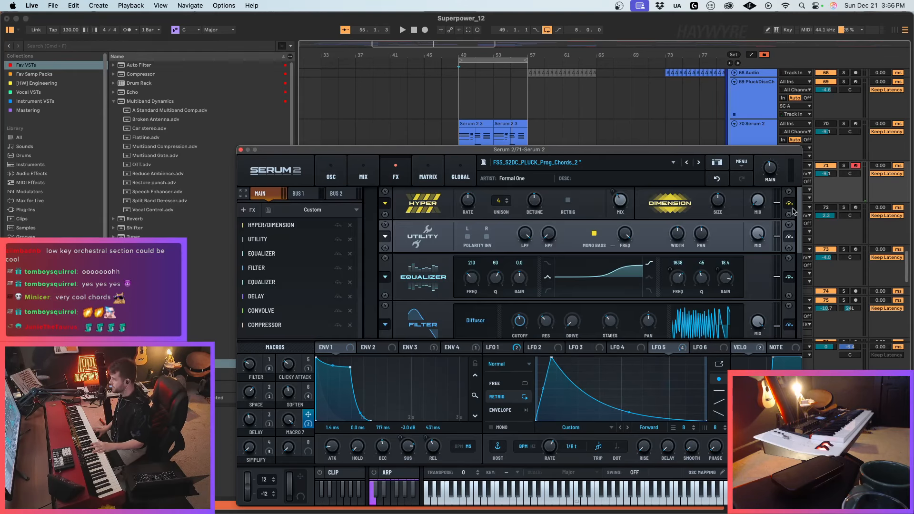
scroll(781, 266, "down", 5)
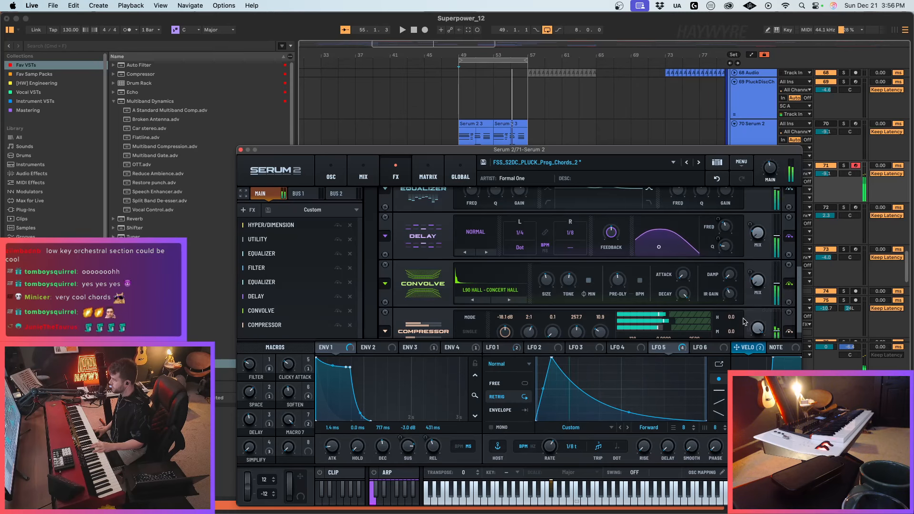
left_click_drag(747, 343, 757, 233)
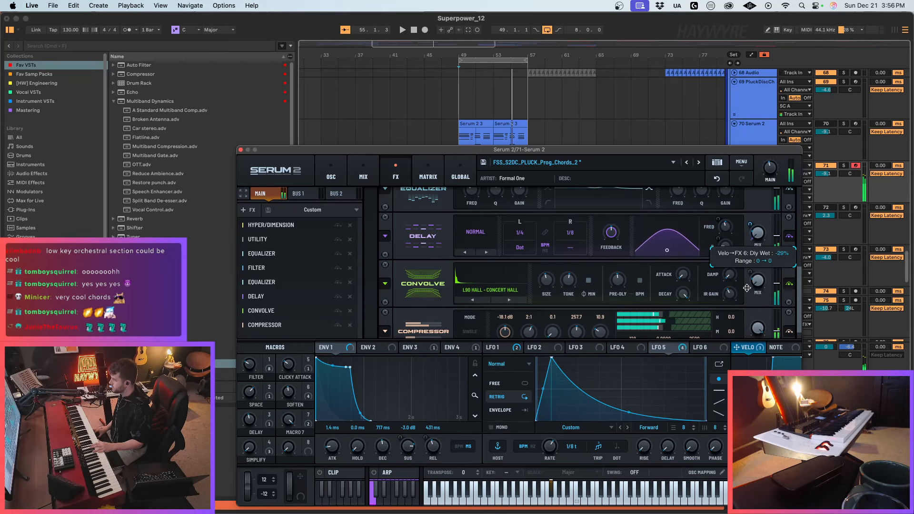
right_click(760, 233)
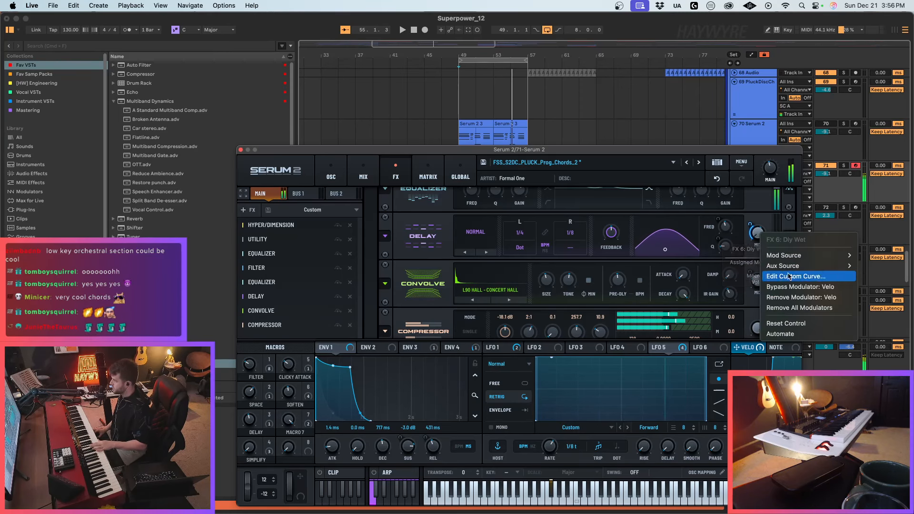
left_click(800, 308)
left_click_drag(748, 348, 745, 257)
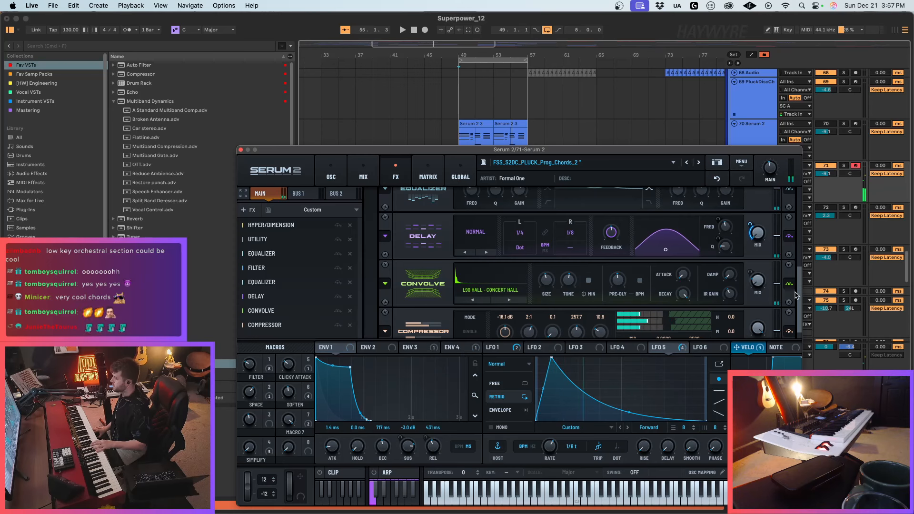
Step: Remove all modulators from the Convolve effect's Mix and assign Velo to it
right_click(756, 282)
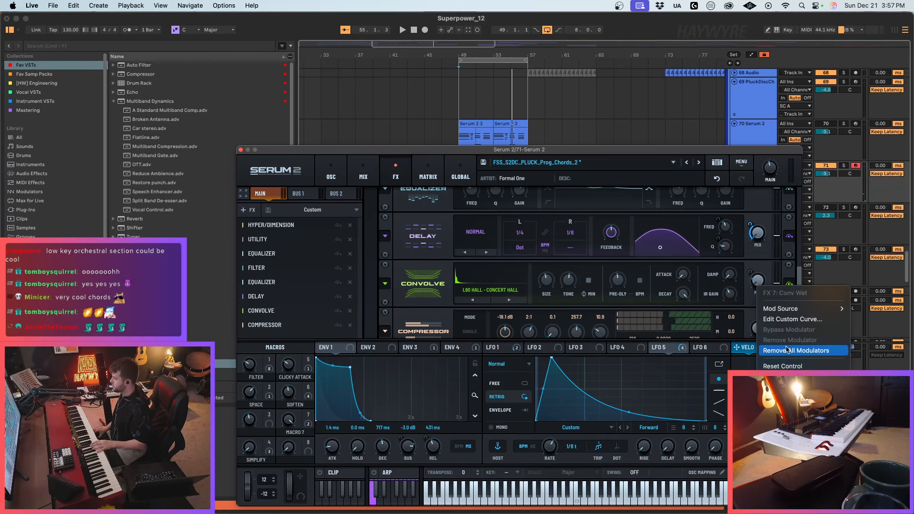
left_click(772, 351)
left_click_drag(745, 348, 742, 297)
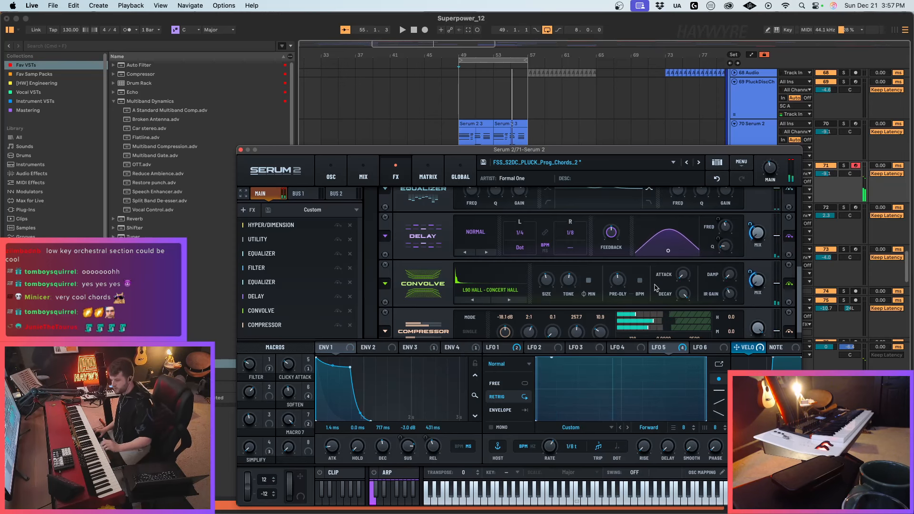
Step: Modulate Env 1's release with Velo, set the release to 2.4 ms, and play the section with Serum 2 hidden
left_click_drag(736, 347, 431, 423)
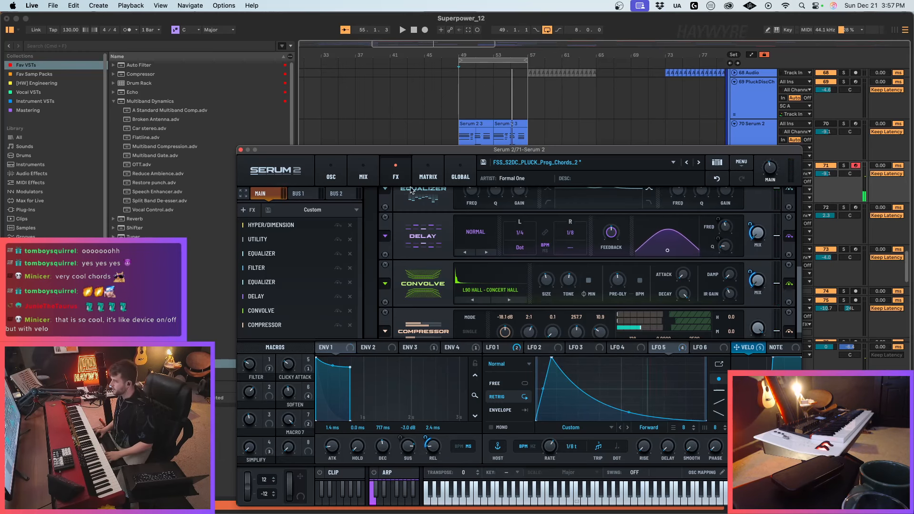
left_click(240, 150)
left_click(442, 183)
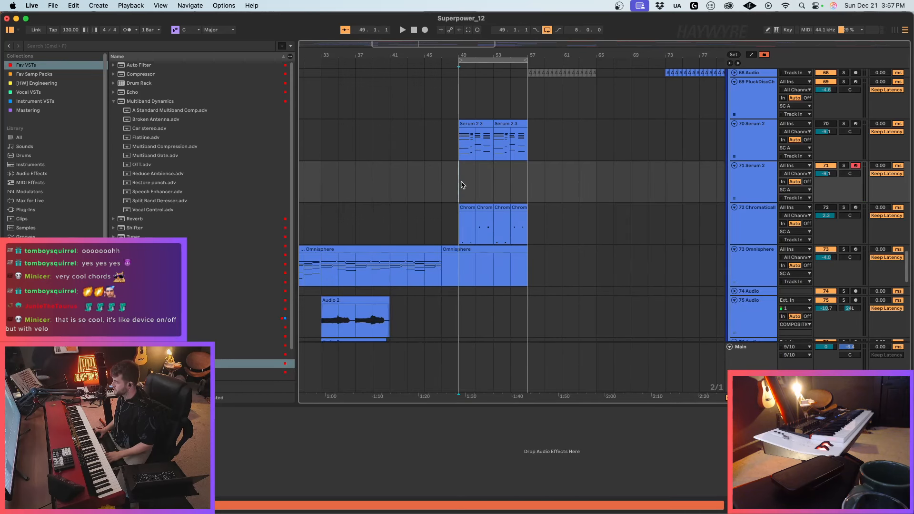
key("space")
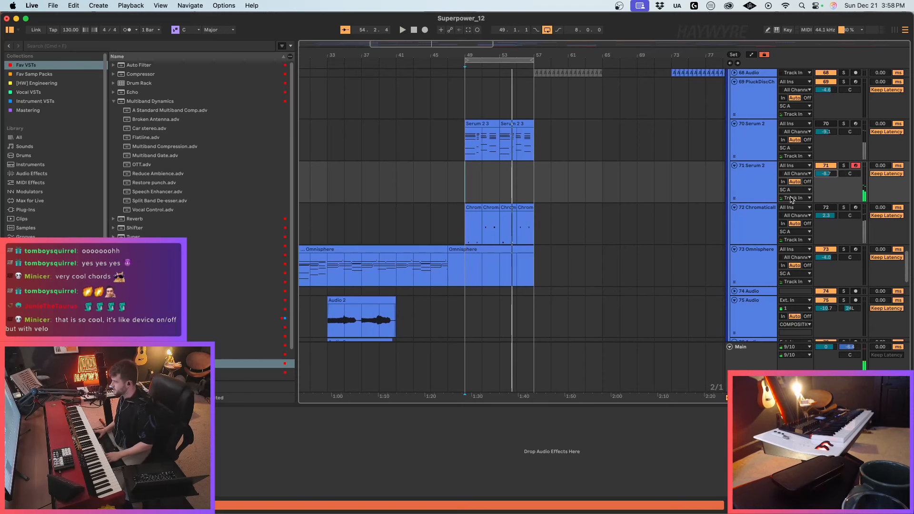
Step: In track 71's Serum 2, set LFO 5's rate to 1/16, soften its falling curve, and move the plugin window clear of the track
key("super+alt+p")
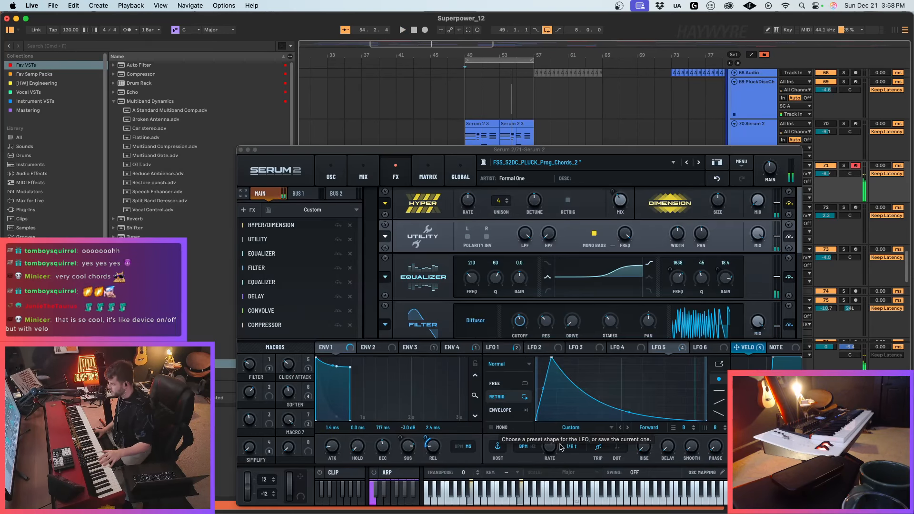
left_click_drag(772, 358, 769, 359)
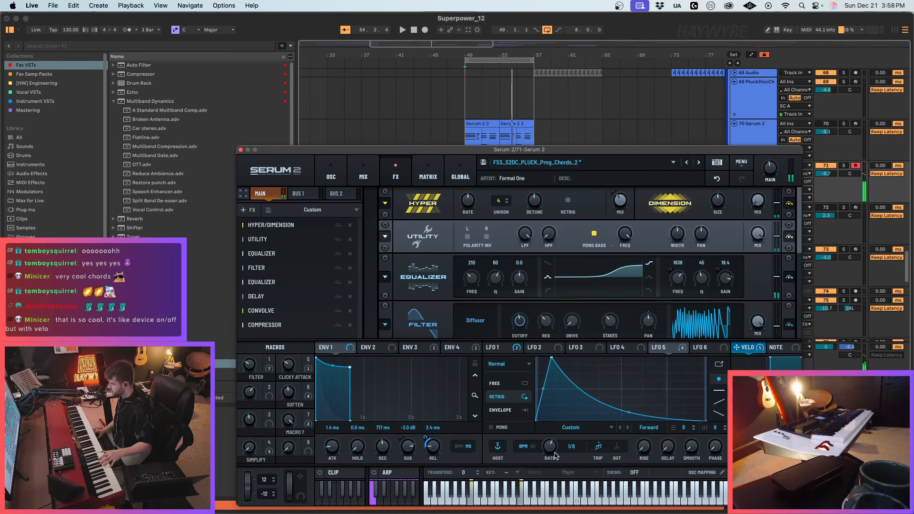
left_click_drag(557, 450, 566, 445)
left_click_drag(629, 412, 629, 395)
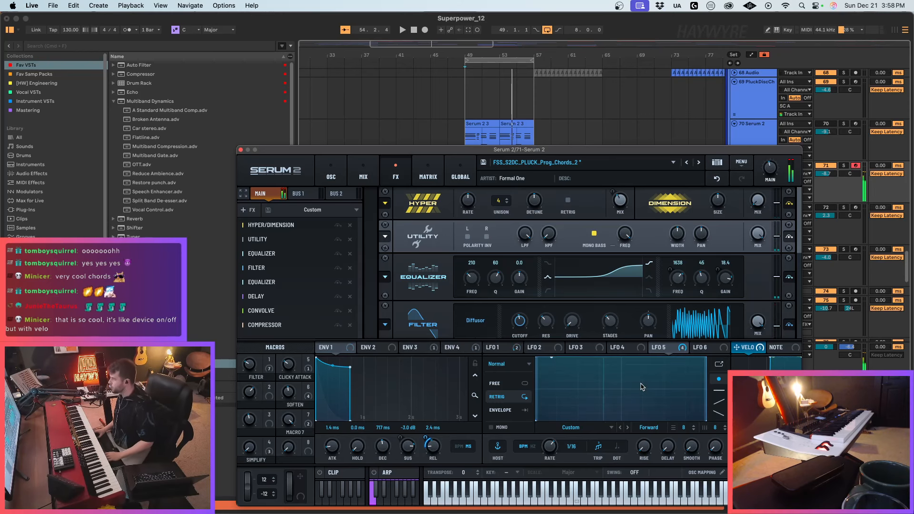
left_click_drag(423, 150, 460, 199)
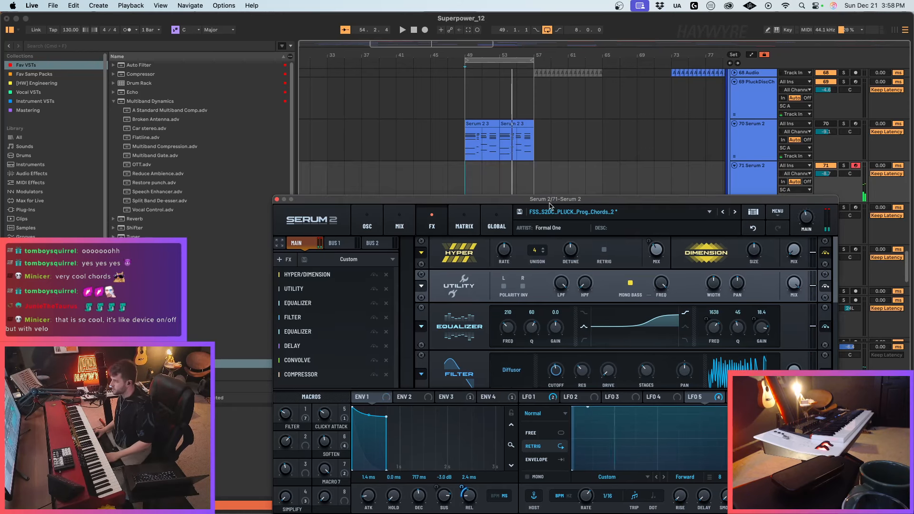
Step: Record a chord take on track 71 from bar 49 to bar 57, and close the Serum 2 window
left_click(464, 184)
key("F9")
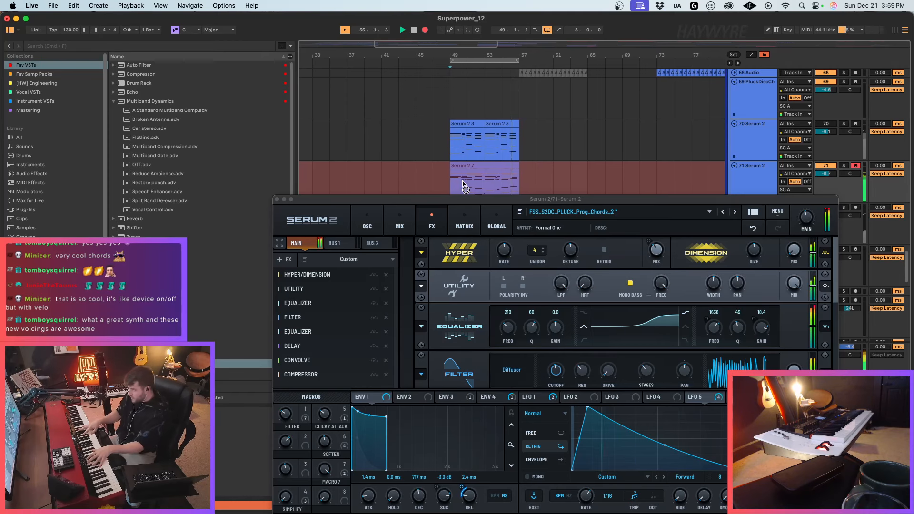
key("space")
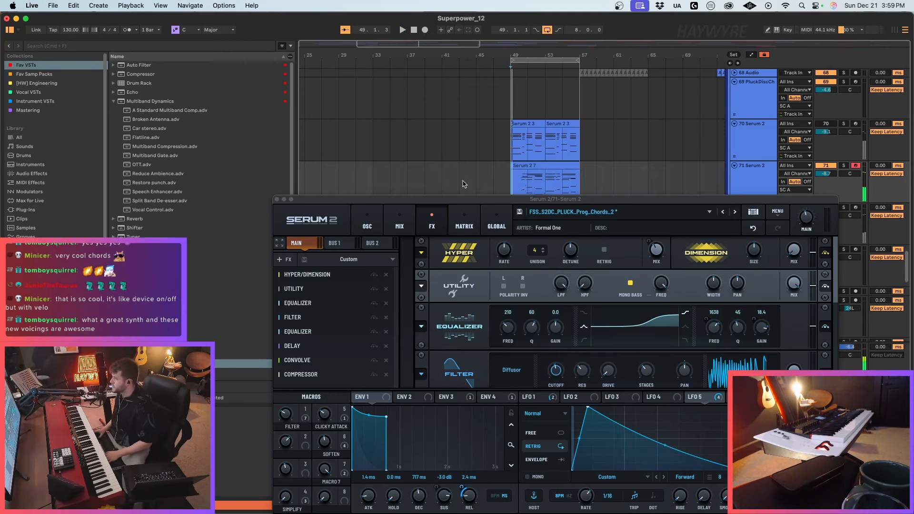
left_click(276, 199)
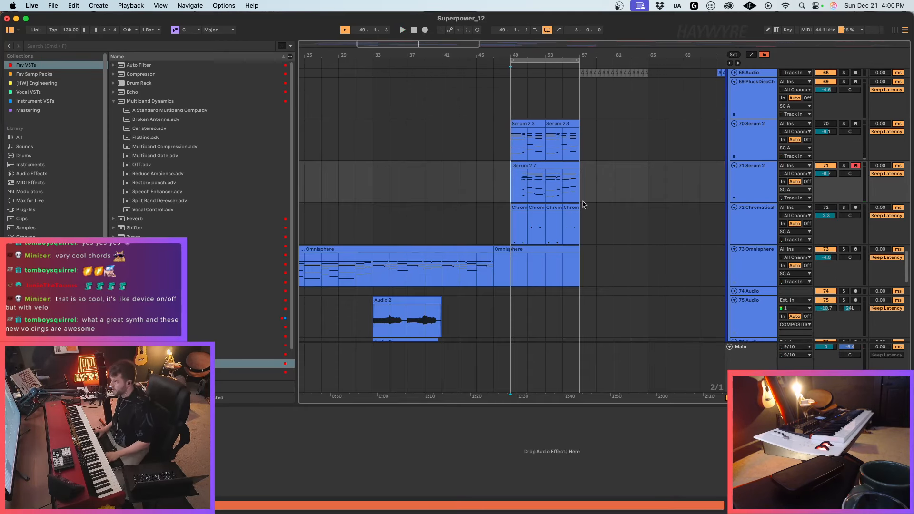
Step: Deactivate the newly recorded Serum 2 clip on track 71 at bars 49 to 57
left_click_drag(630, 183, 521, 187)
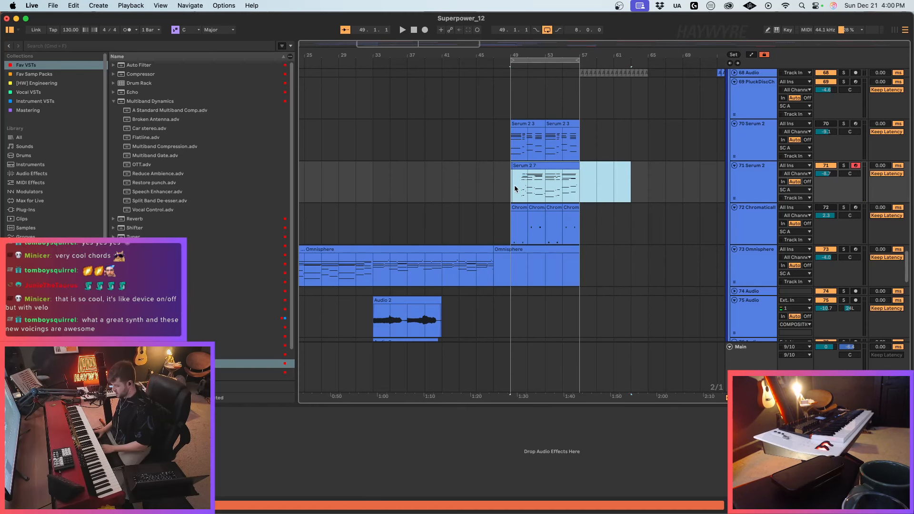
key("0")
left_click(483, 198)
left_click(495, 187)
key("super+2")
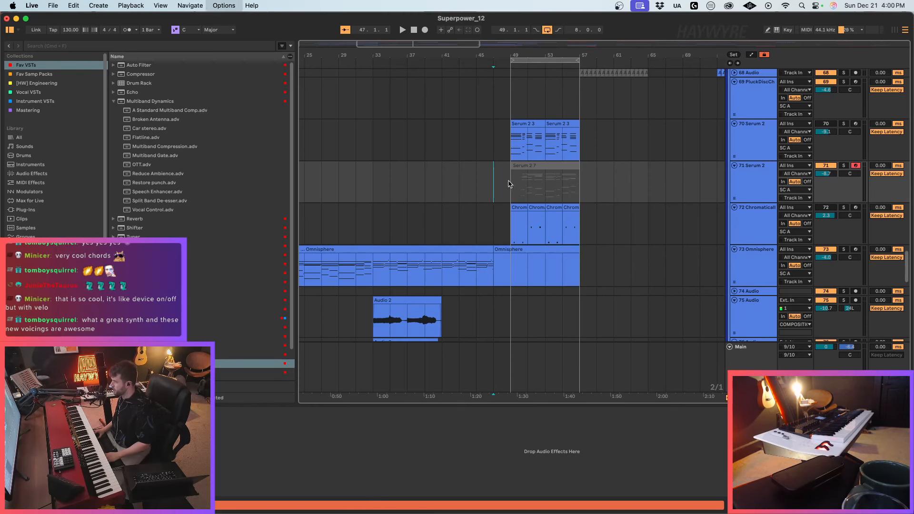
Step: Play the section from bar 49 with track 71 ready for rehearsing the chords
left_click(523, 187)
left_click_drag(431, 44, 432, 33)
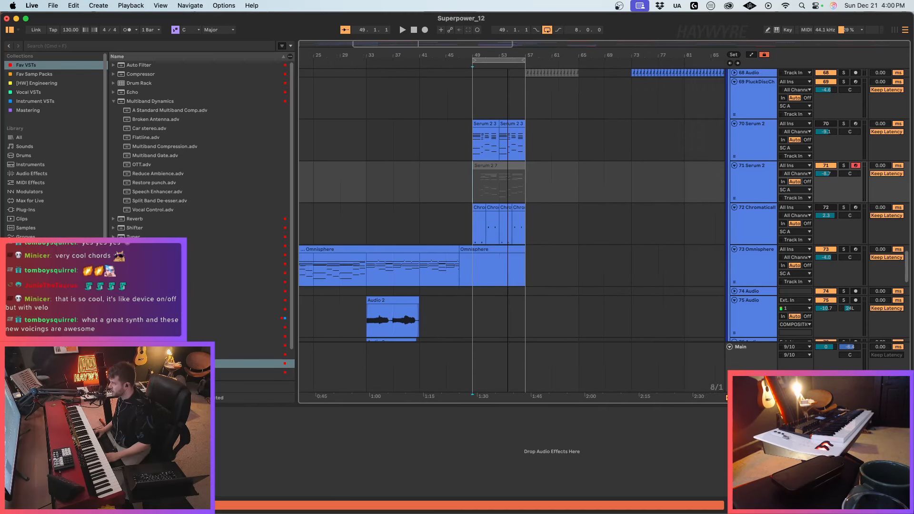
left_click(628, 199)
left_click(558, 222)
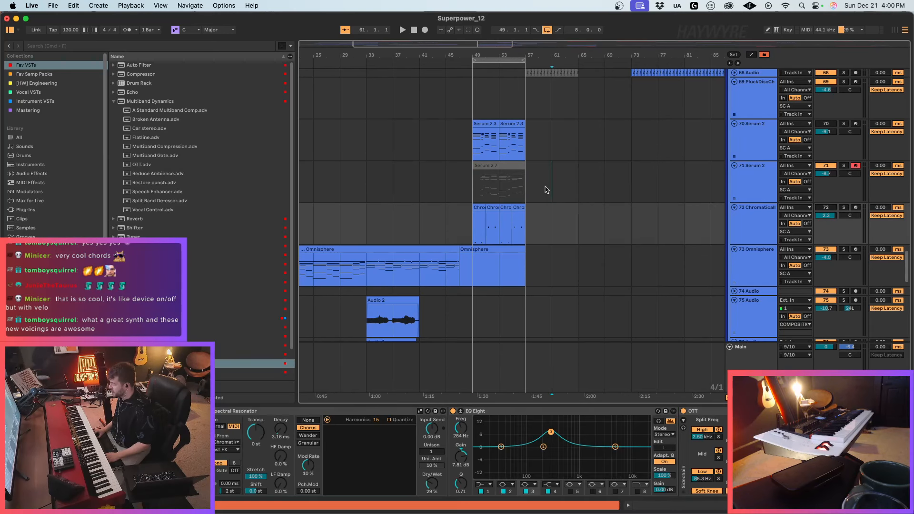
left_click(546, 190)
scroll(531, 231, "up", 2)
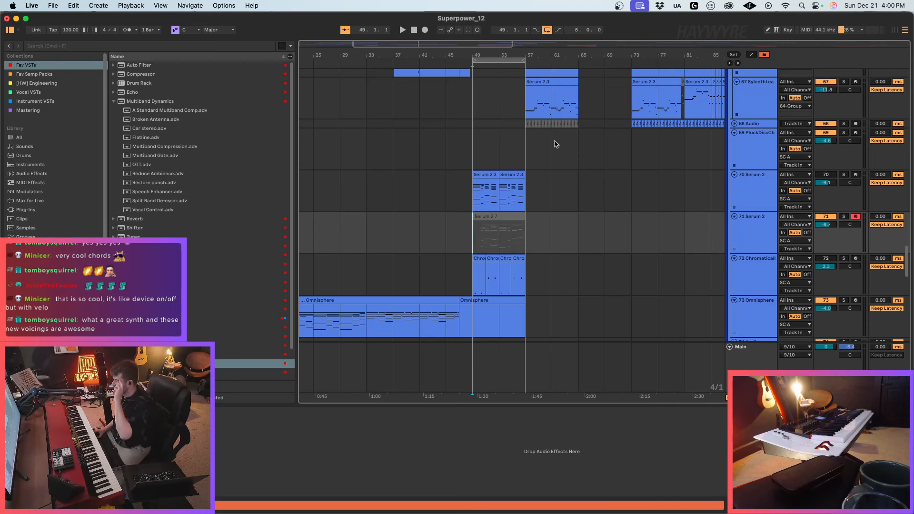
left_click(479, 199)
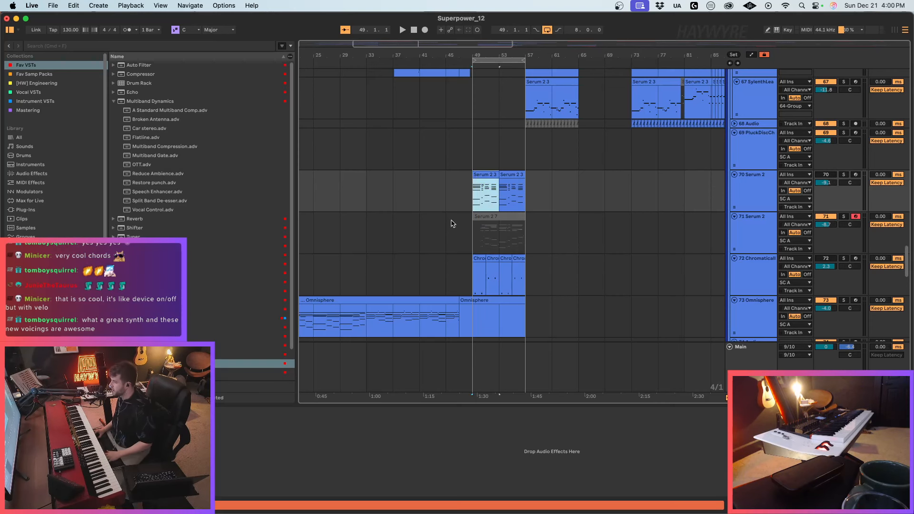
left_click(451, 225)
key("space")
scroll(568, 294, "up", 5)
scroll(569, 294, "down", 3)
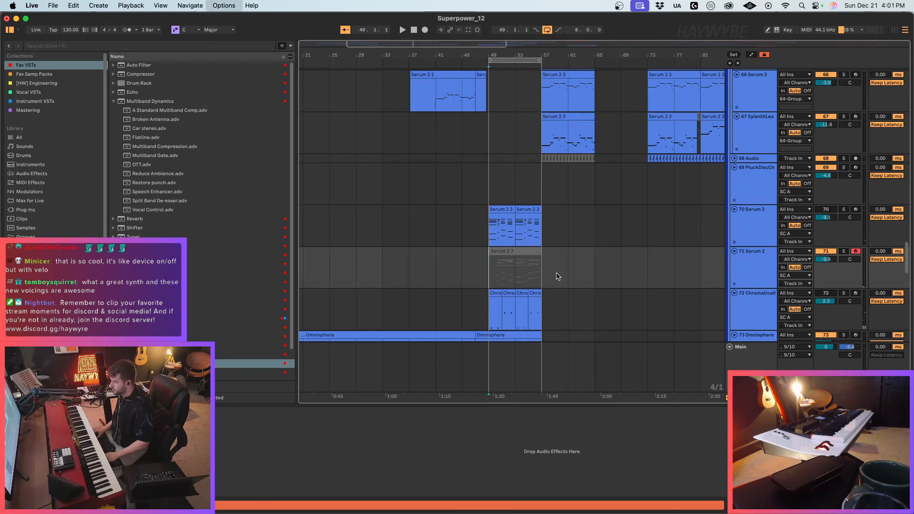
Step: Insert eight bars of empty time at bar 57 twice
key("super+i")
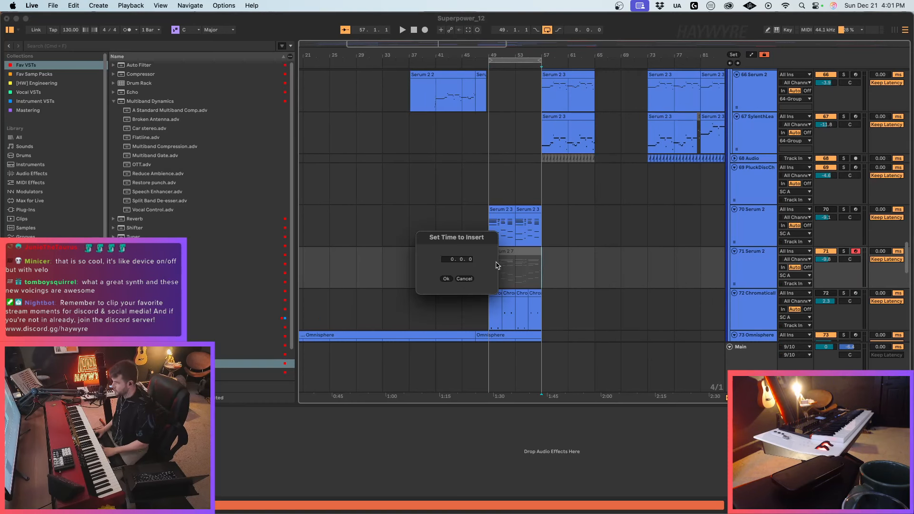
left_click(452, 278)
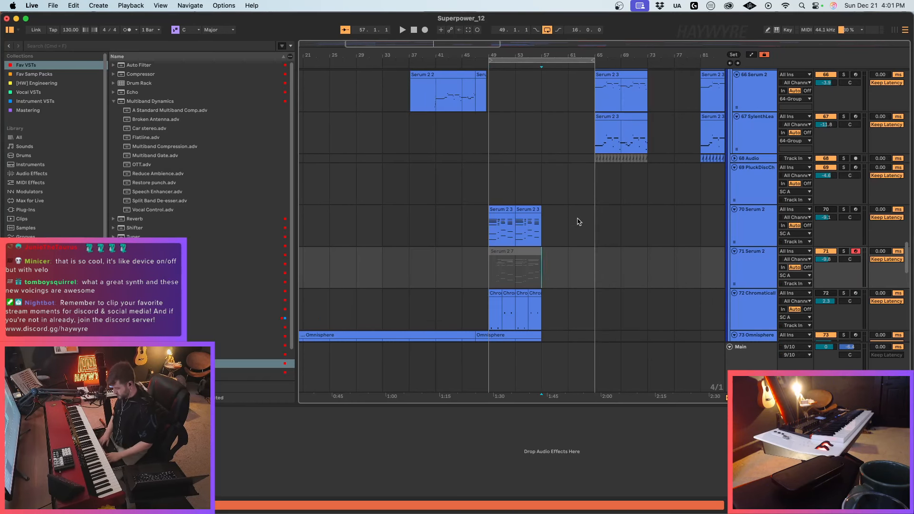
key("super+i")
left_click(446, 280)
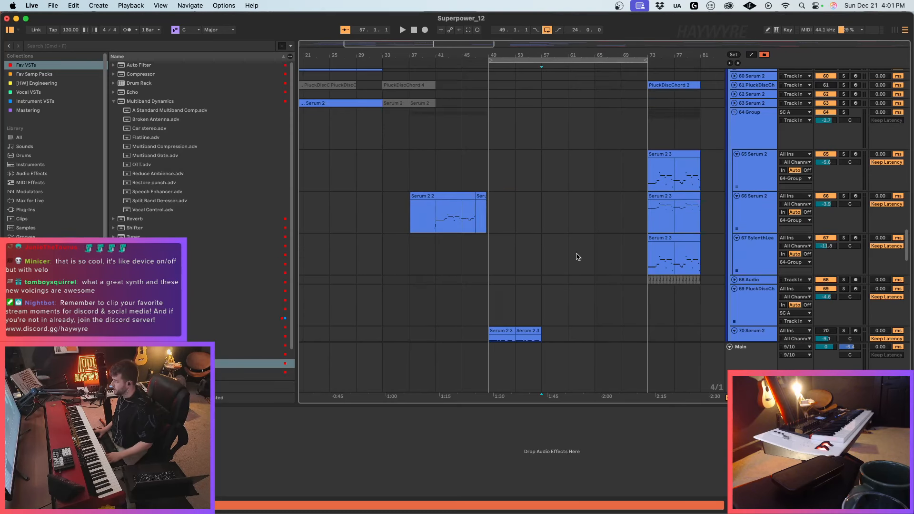
Step: Duplicate the percussion clips of bars 49 to 57 on tracks 26 to 28 twice, filling up to bar 73
scroll(577, 261, "up", 10)
scroll(577, 261, "up", 5)
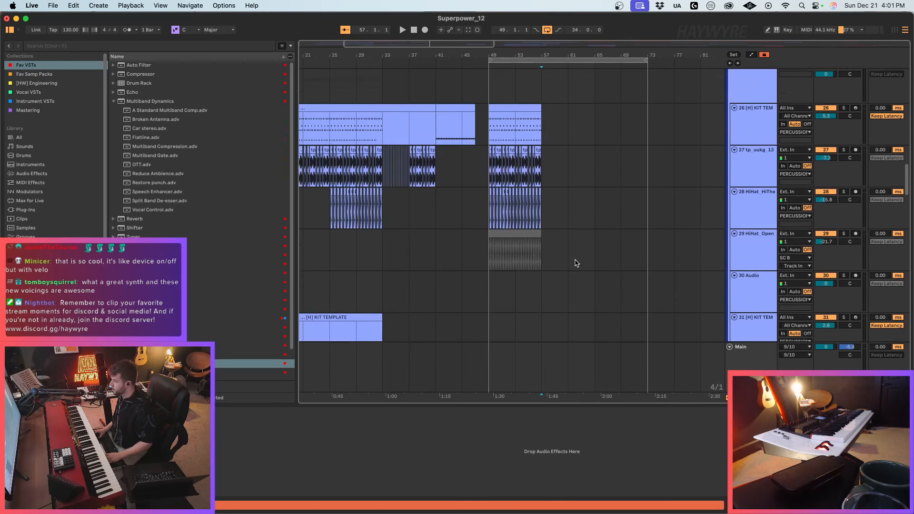
key("super+d")
key("super+d")
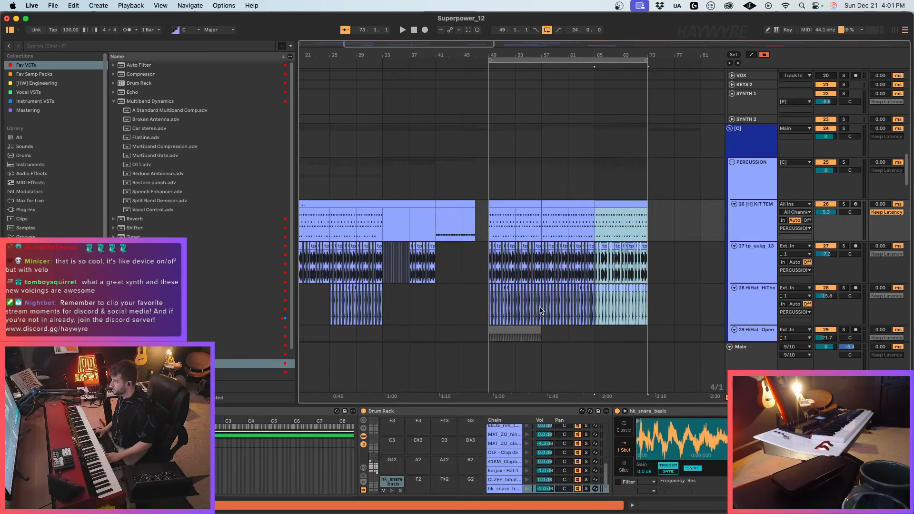
left_click(461, 235)
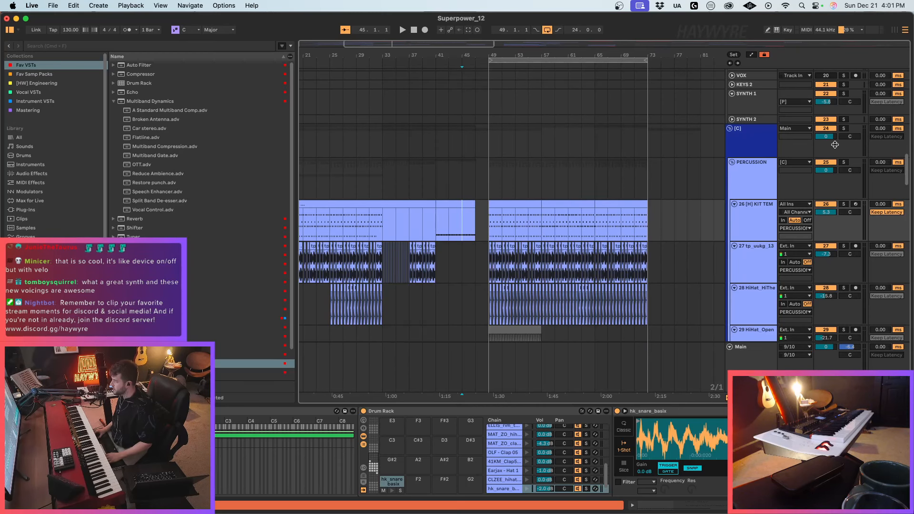
Step: Record a new Serum 2 chord take on track 71 over bars 49 to 57, and trim the excess past bar 57
left_click_drag(900, 175, 912, 260)
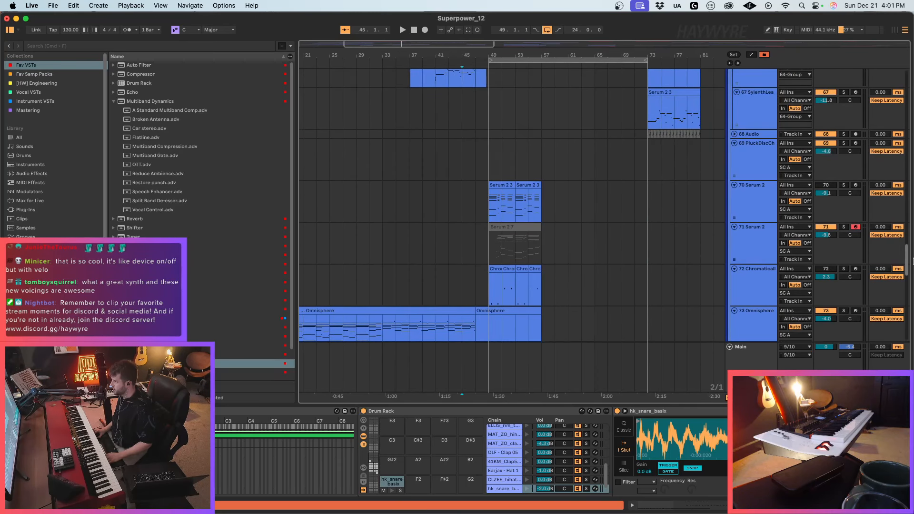
left_click(476, 238)
key("space")
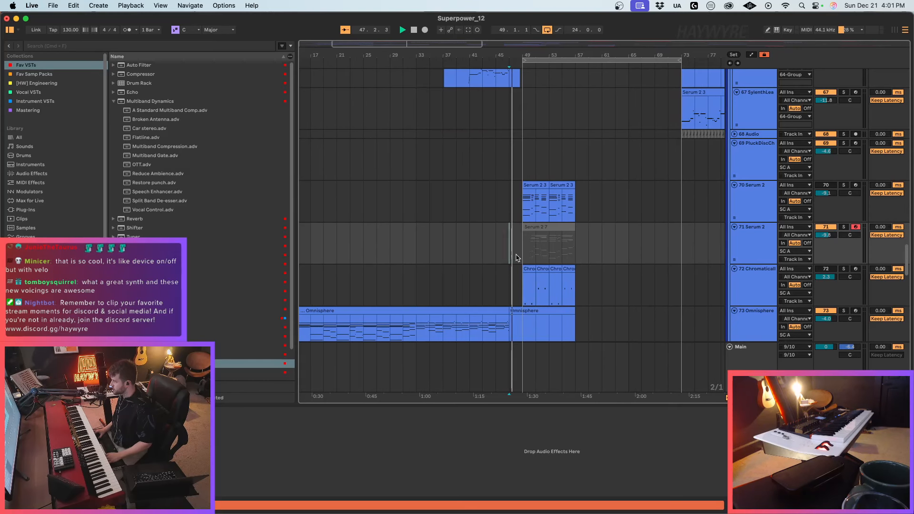
key("F9")
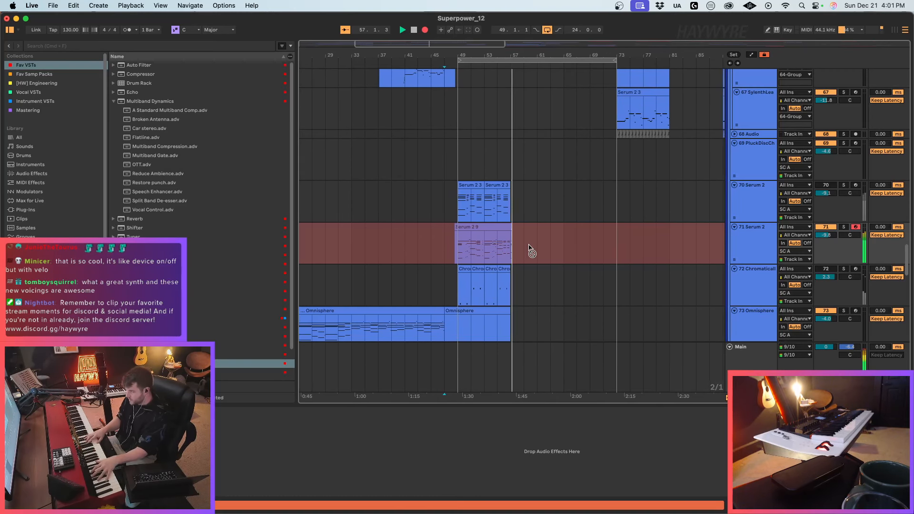
key("space")
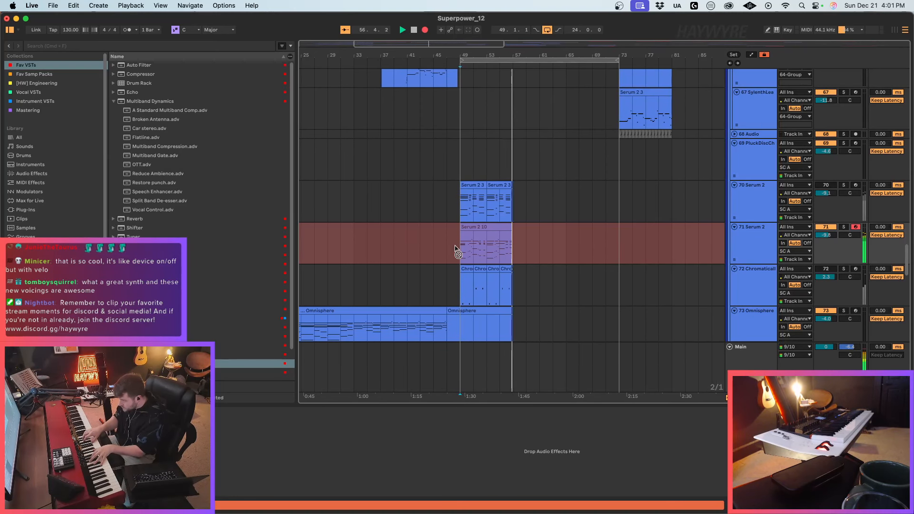
key("space")
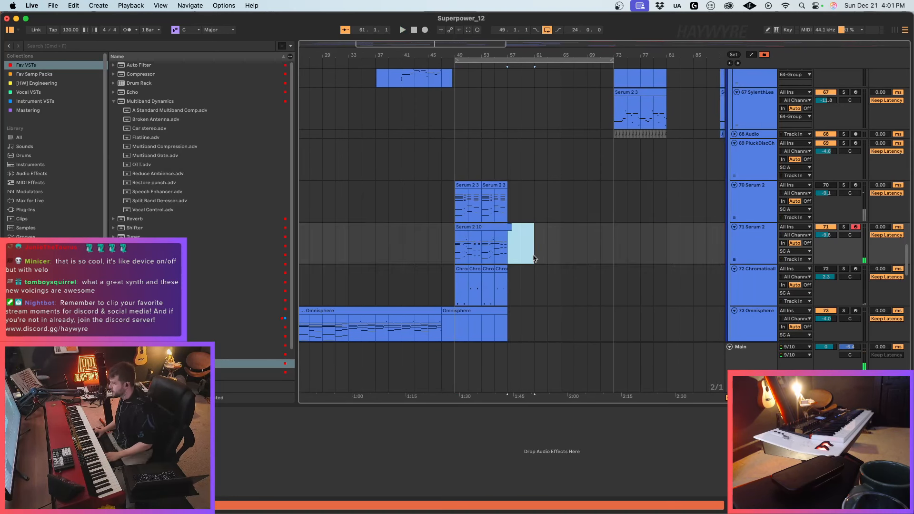
Step: Play back the new track 71 take from bar 49
key("space")
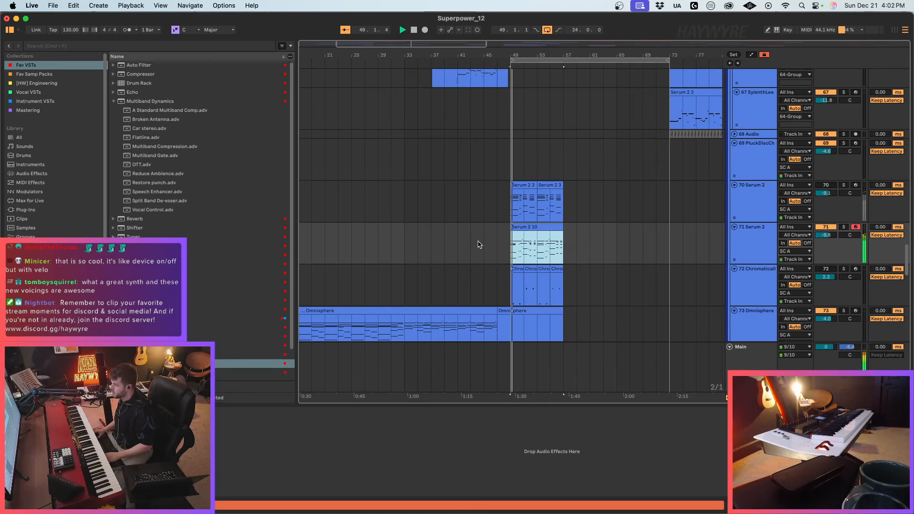
key("space")
key("space")
Step: Play the lead-in to bar 49 from bars 35 and 41 while looking through the synth and audio tracks
left_click(444, 240)
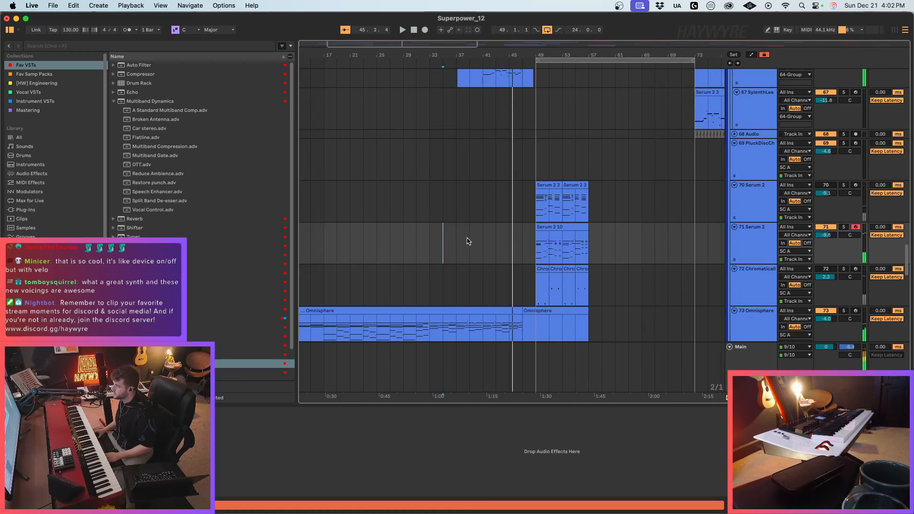
key("space")
key("space")
scroll(527, 264, "down", 2)
scroll(528, 266, "down", 3)
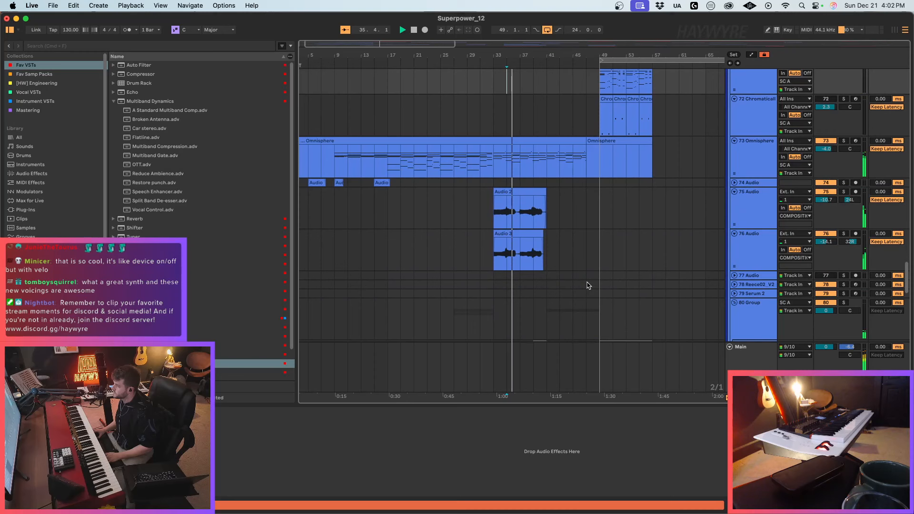
left_click(545, 171)
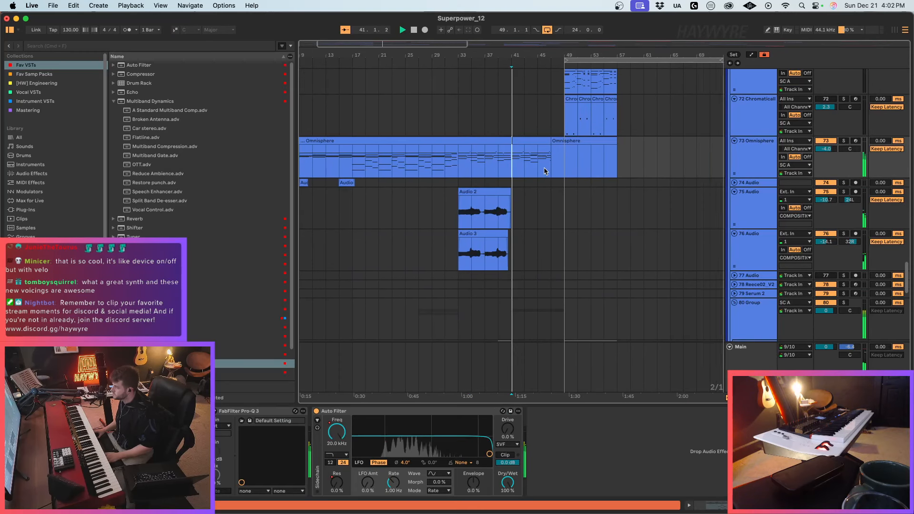
scroll(546, 210, "up", 10)
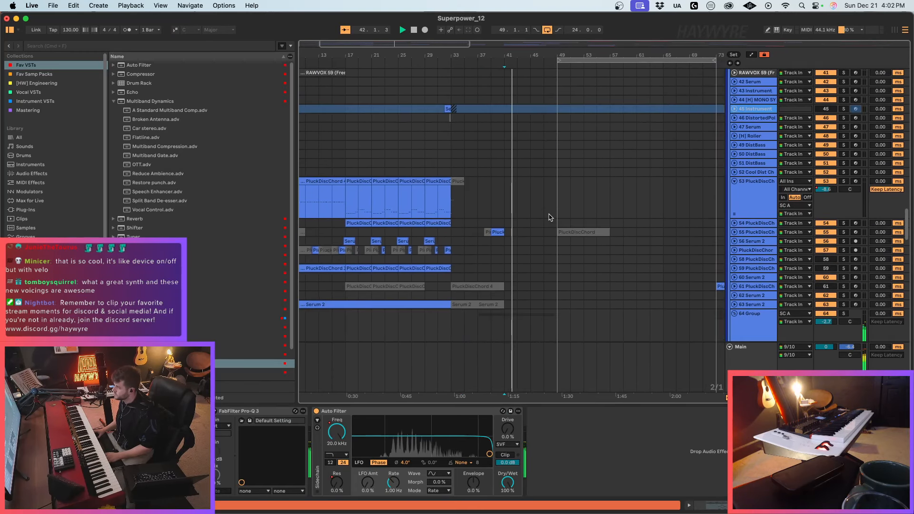
scroll(546, 212, "down", 5)
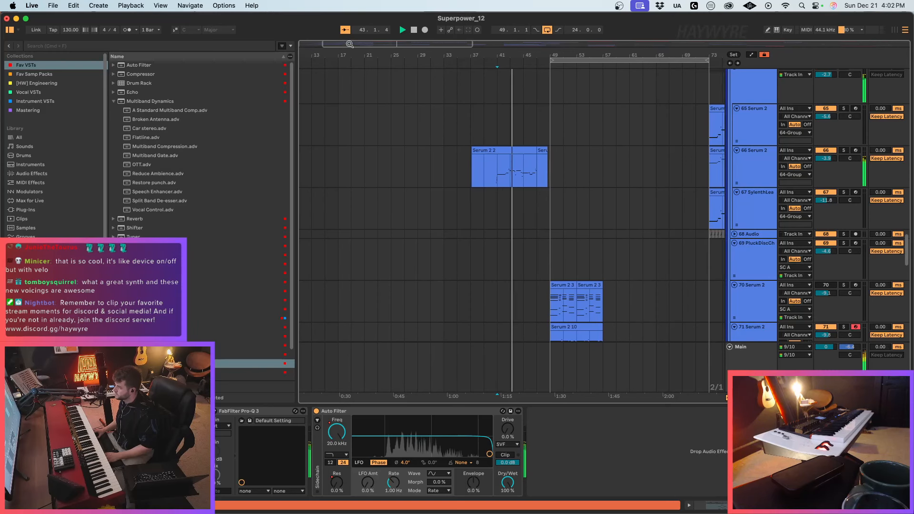
scroll(405, 114, "down", 3)
scroll(406, 114, "down", 4)
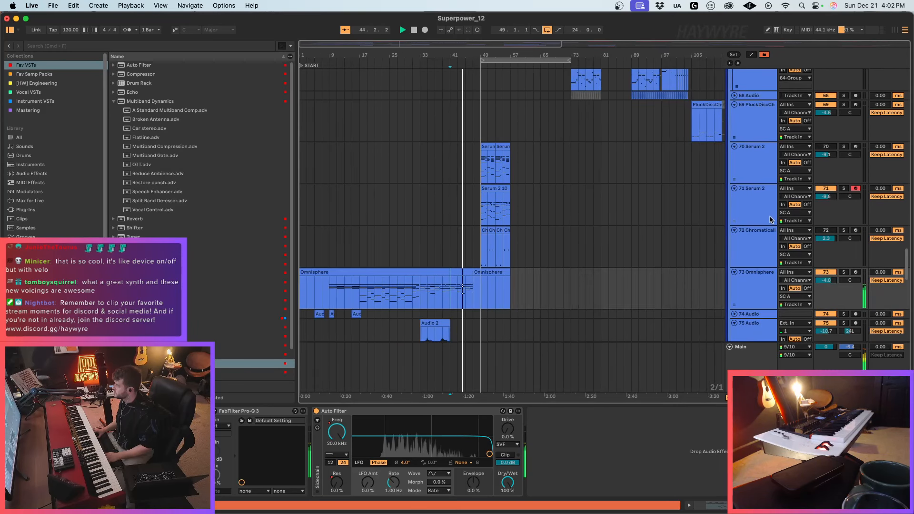
Step: Insert an empty MIDI track below Serum 2 track 71, and record-arm Serum 2 track 66 during playback from bar 49
left_click(771, 219)
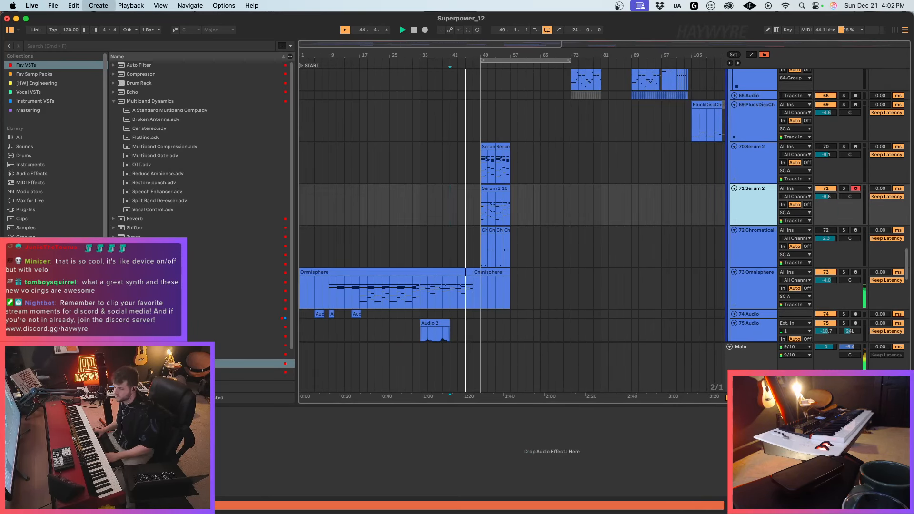
scroll(386, 258, "up", 2)
scroll(387, 258, "up", 3)
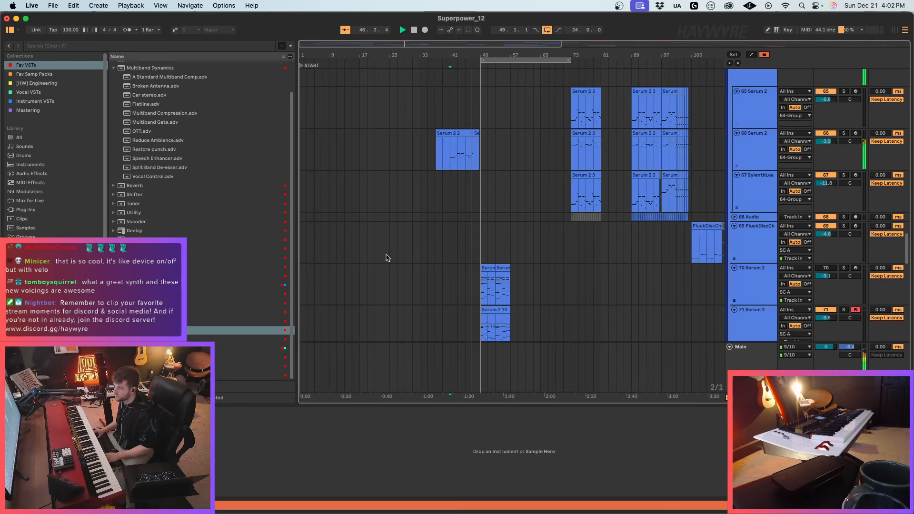
scroll(386, 257, "up", 4)
left_click(482, 321)
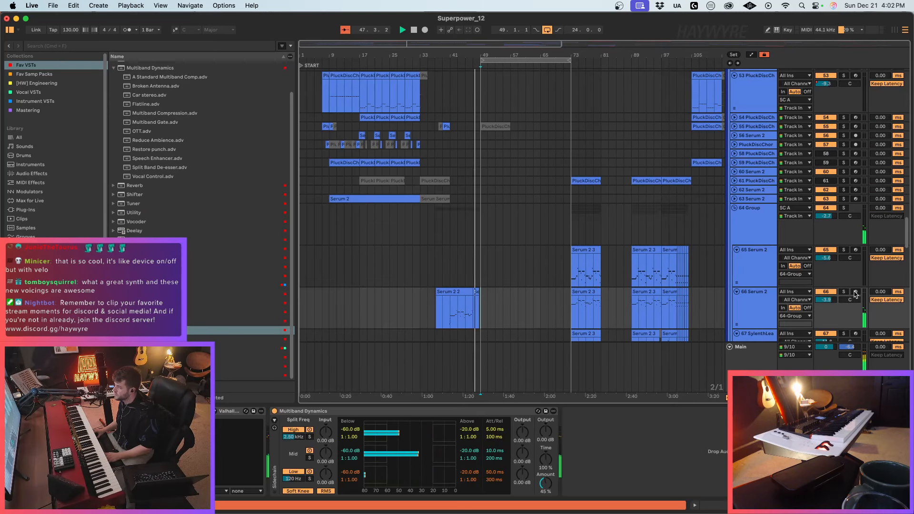
left_click(751, 312)
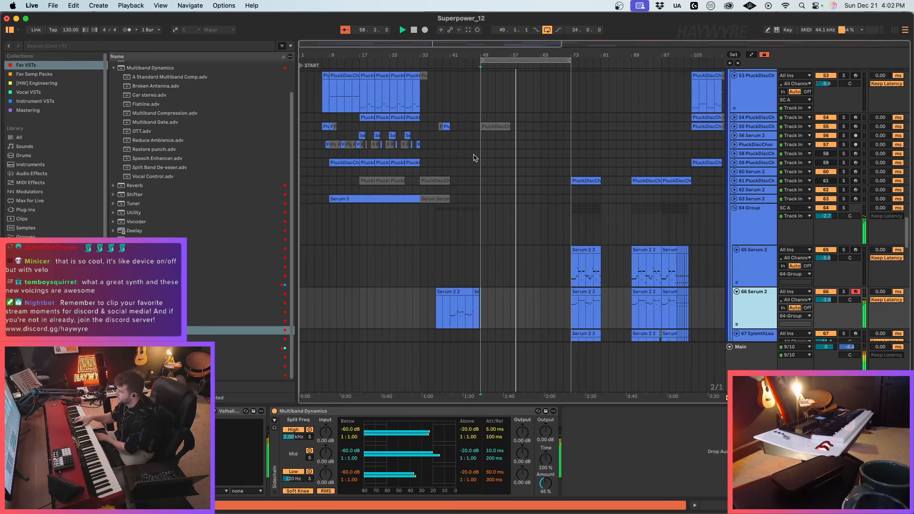
Step: Duplicate the track 71 Serum 2 clip of bars 49 to 57 twice, filling up to bar 73
scroll(554, 220, "down", 5)
scroll(510, 265, "down", 3)
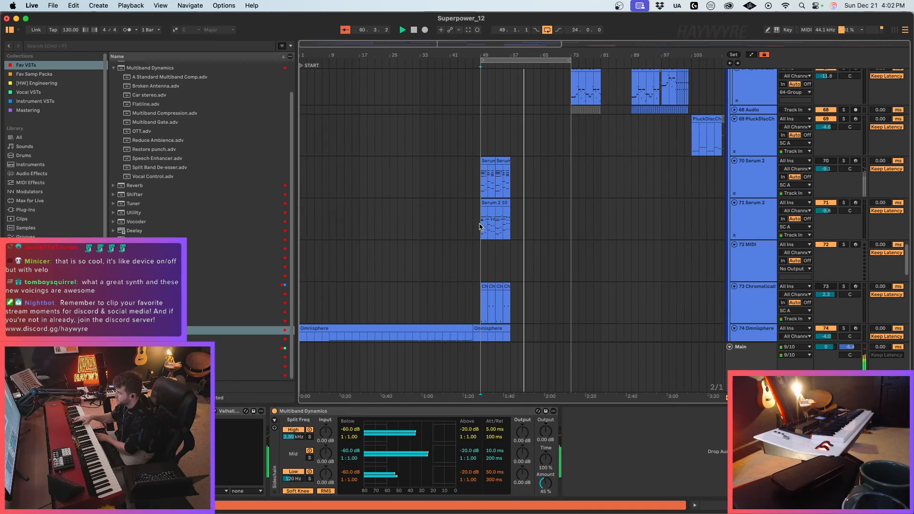
left_click_drag(480, 226, 508, 209)
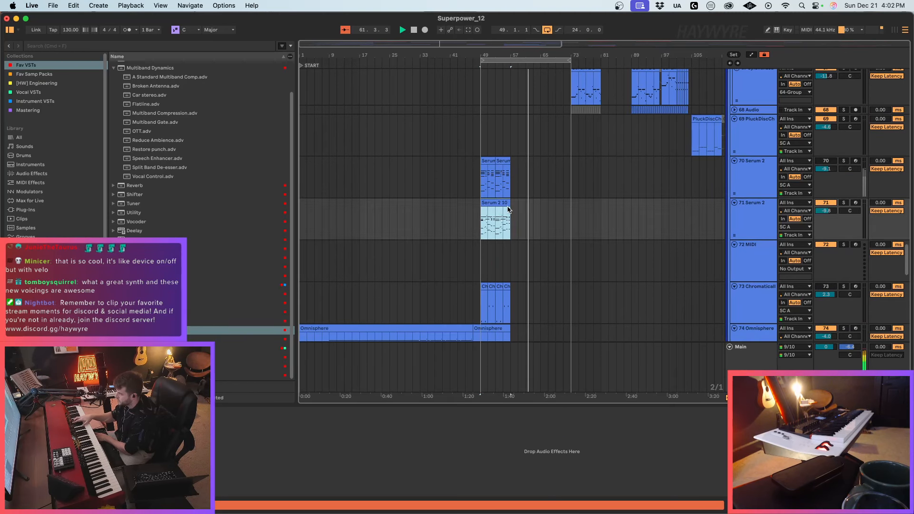
key("super+d")
key("super+d")
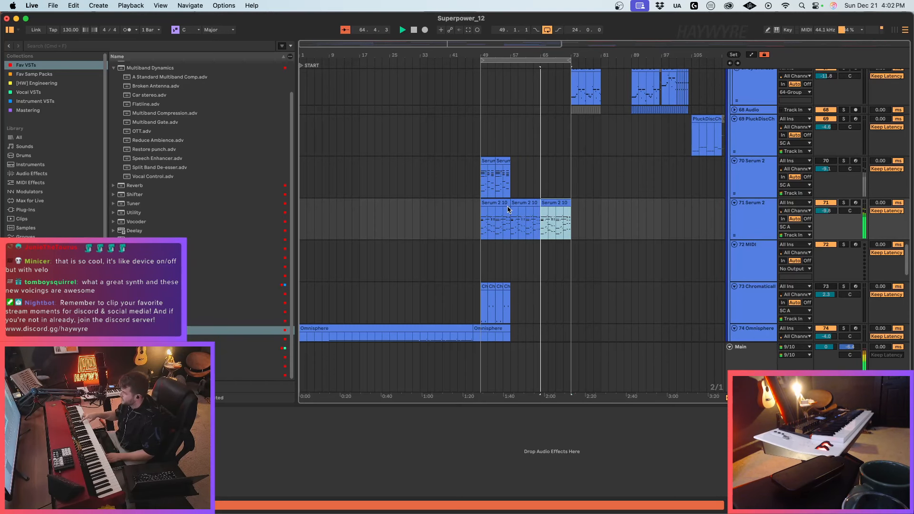
Step: Quantize all notes in the track 71 clip of bars 65 to 73, lower their velocities to 1, and play it back
double_click(563, 204)
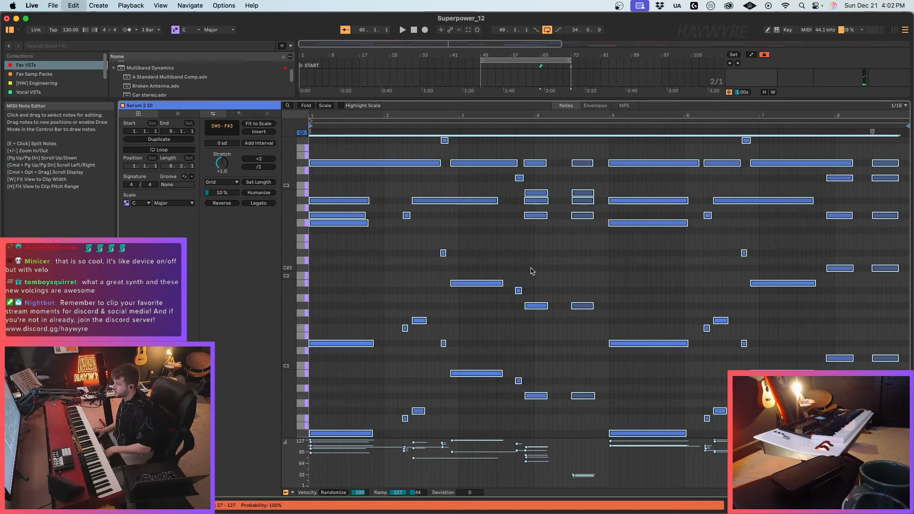
key("super+u")
left_click_drag(526, 461, 527, 510)
key("space")
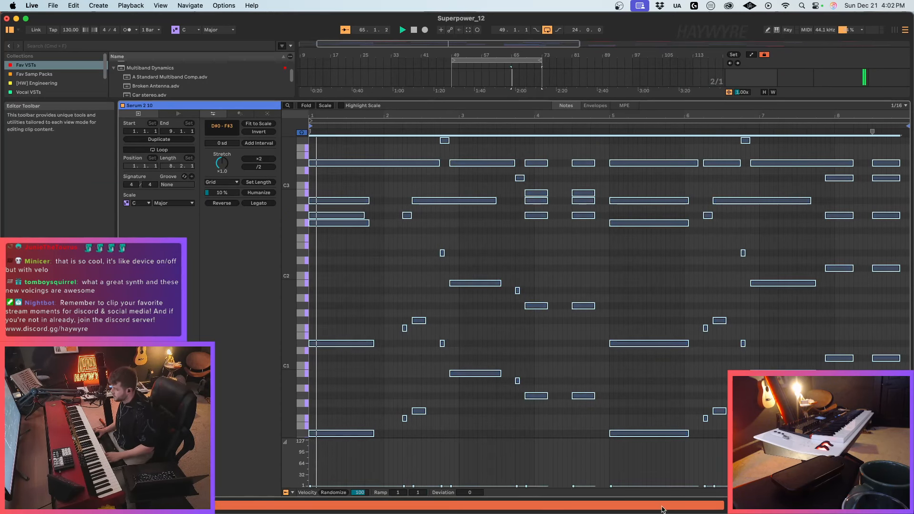
key("shift+Tab")
scroll(681, 193, "up", 5)
left_click(500, 227)
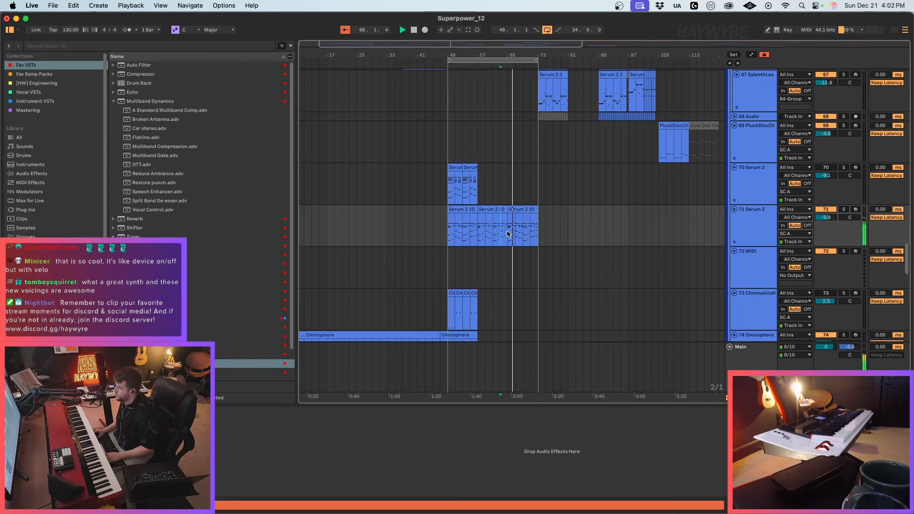
Step: Insert 8 bars of time at bar 73, and extend the percussion clips on tracks 26 to 28 up to bar 81
left_click(532, 231)
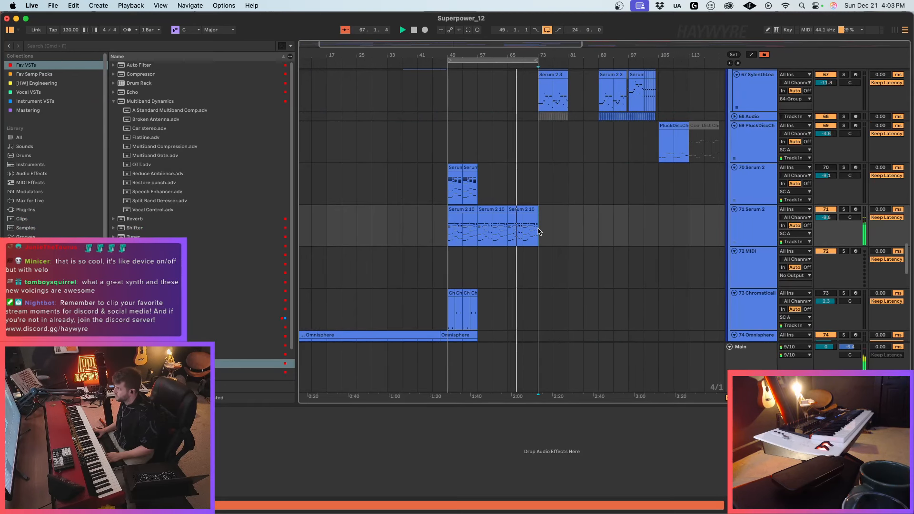
key("super+i")
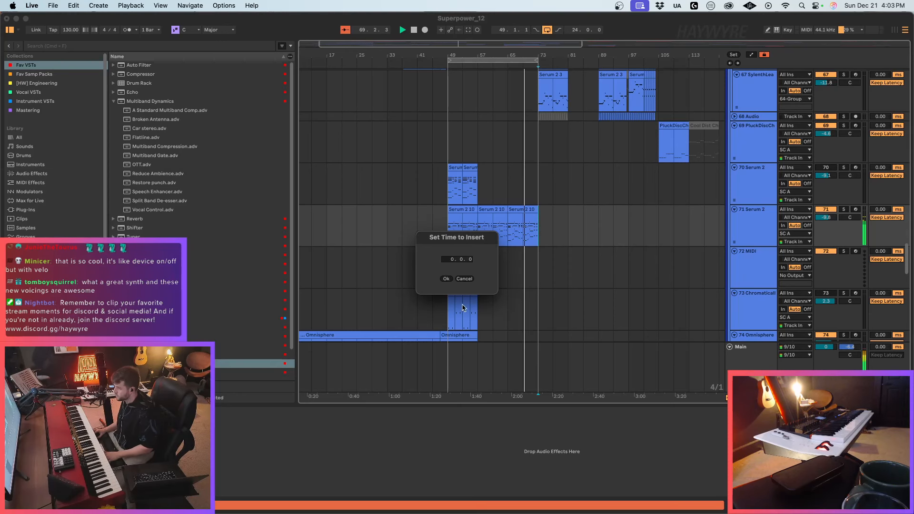
key("Return")
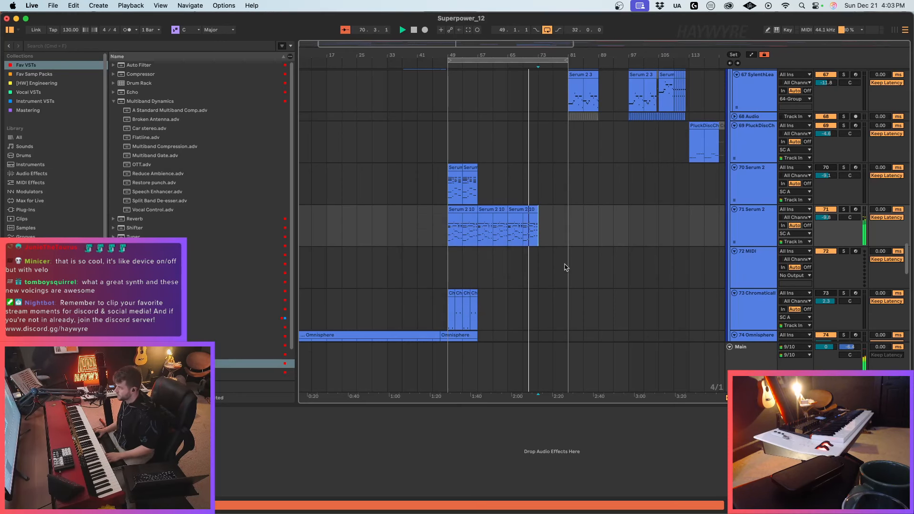
scroll(527, 212, "up", 20)
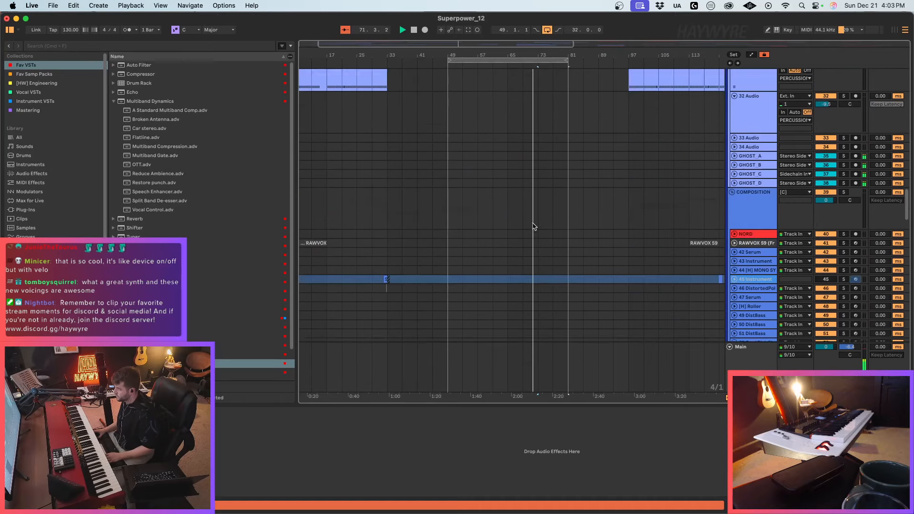
left_click_drag(510, 237, 528, 313)
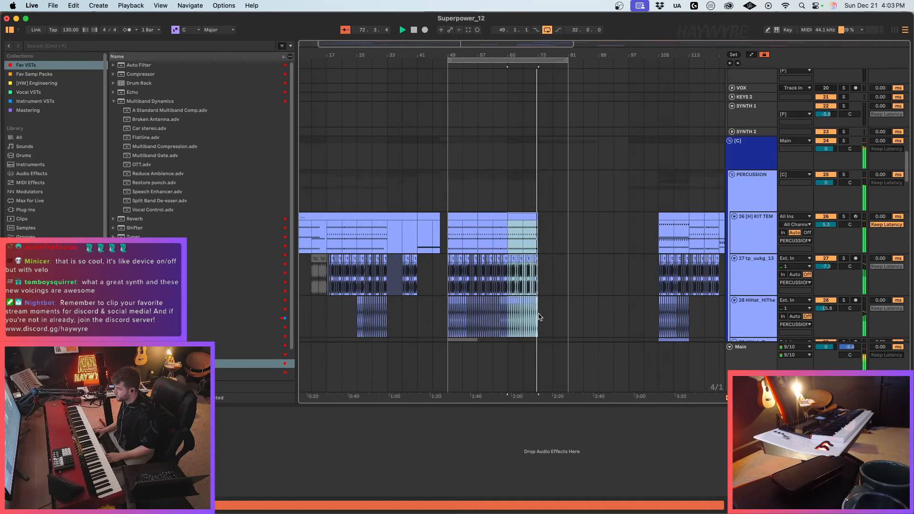
Step: Copy the 12 Group RAW vocals clips of bars 33 to 41 to bar 65, and duplicate them up to bar 81
scroll(458, 203, "up", 10)
left_click_drag(386, 119, 421, 205)
key("super+c")
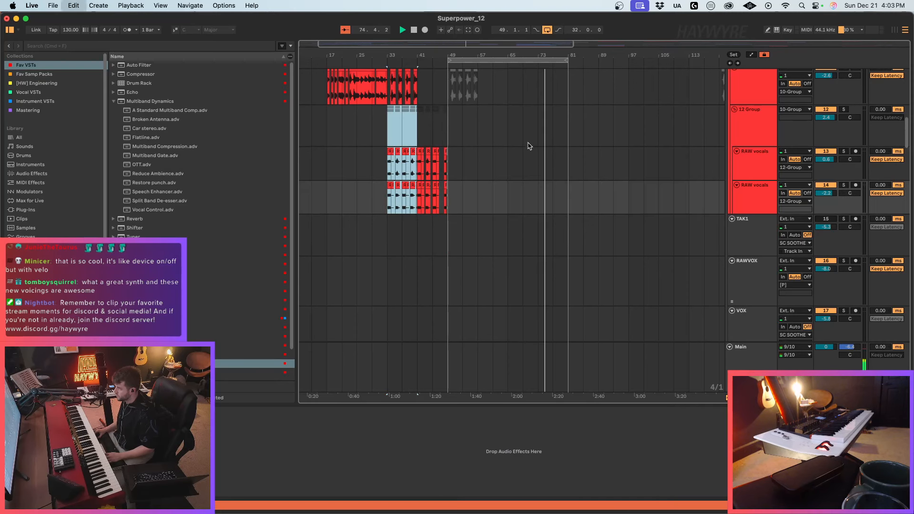
left_click(507, 122)
key("super+v")
key("super+d")
scroll(561, 177, "up", 2)
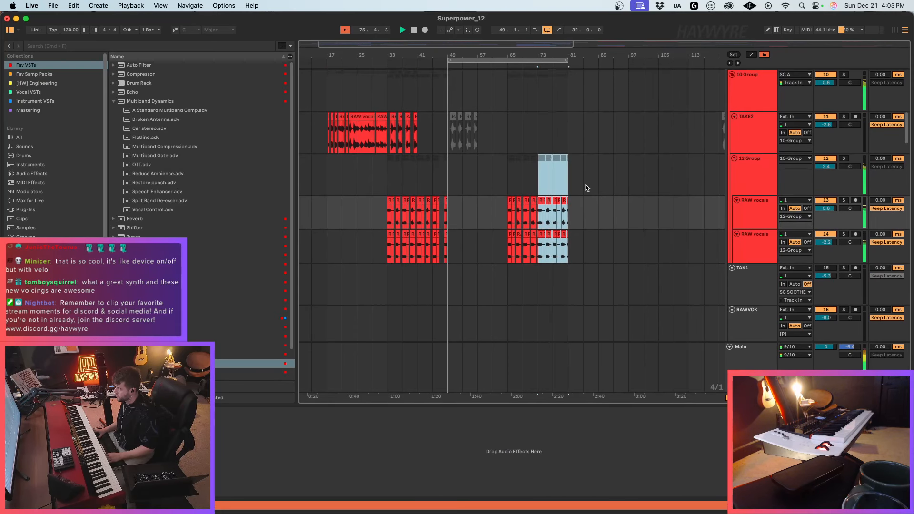
Step: Extend the loop range back to bar 1 so that it covers bars 1 to 81
scroll(476, 166, "up", 5)
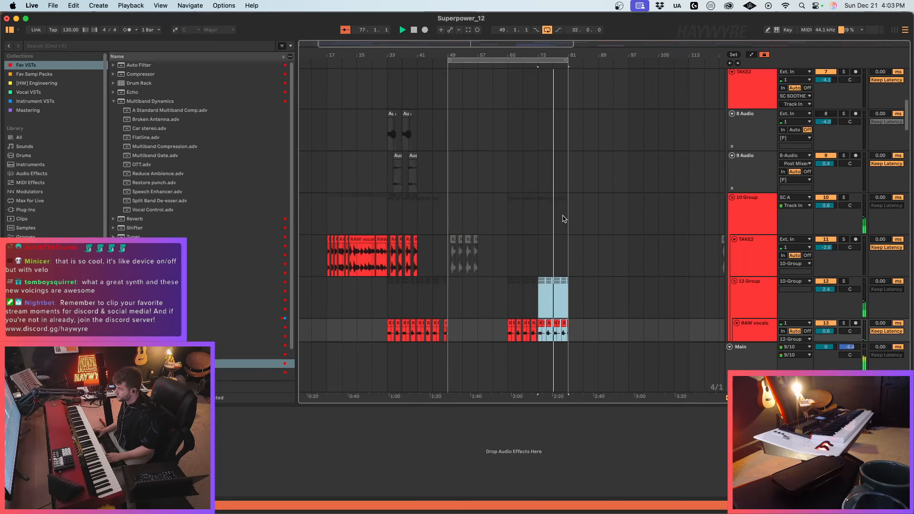
scroll(502, 179, "down", 5)
scroll(502, 178, "up", 8)
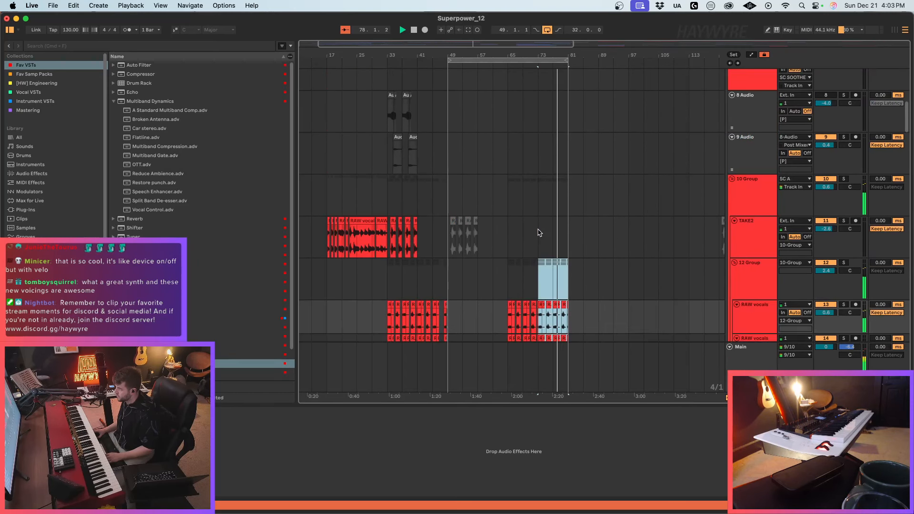
left_click_drag(449, 61, 276, 64)
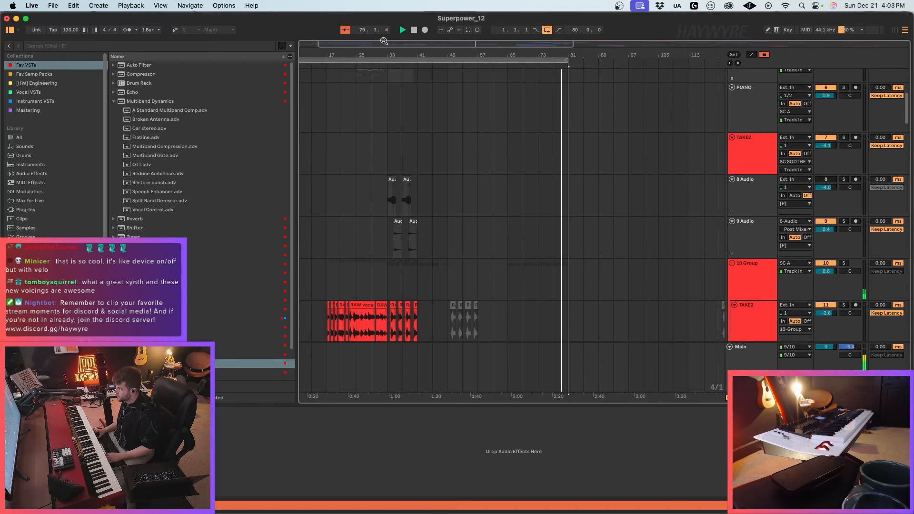
Step: Look through the percussion, synth and bass tracks across the arrangement, including the parts after bar 81
left_click_drag(381, 41, 373, 31)
scroll(585, 247, "down", 4)
scroll(585, 247, "down", 20)
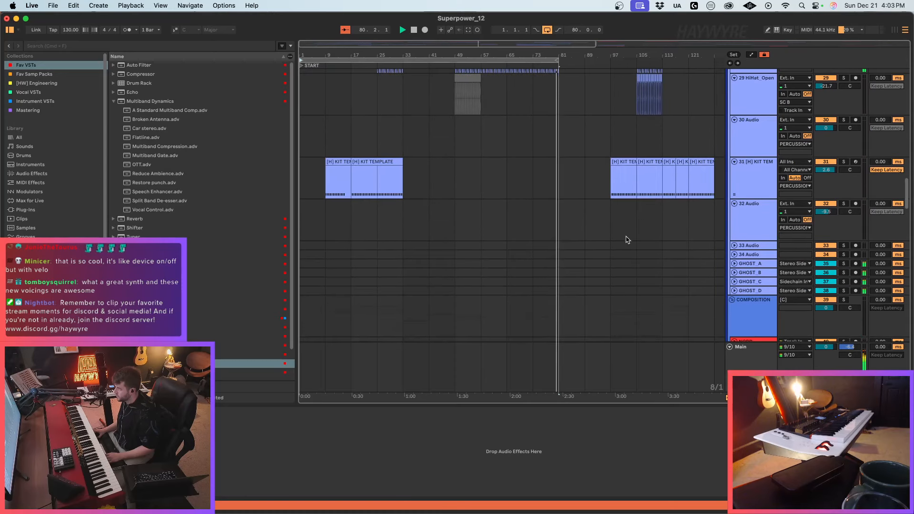
left_click_drag(480, 43, 481, 36)
scroll(648, 250, "down", 20)
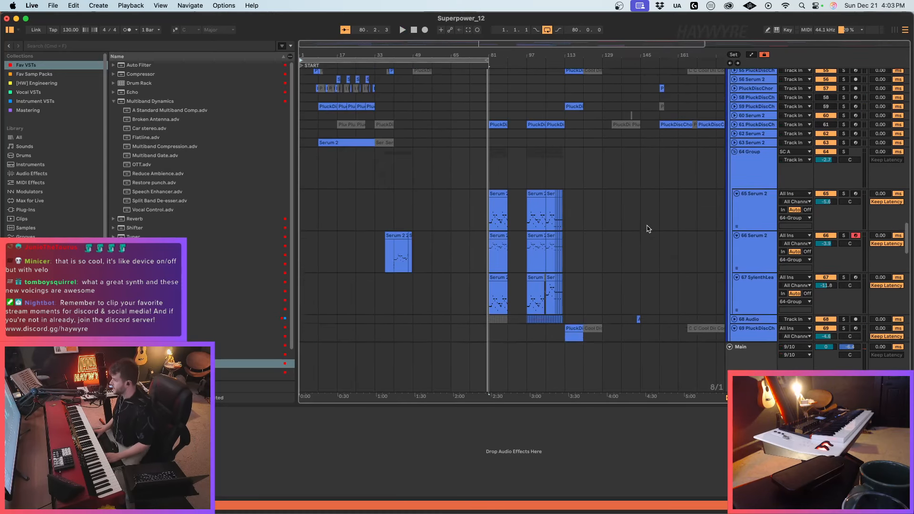
scroll(649, 224, "down", 15)
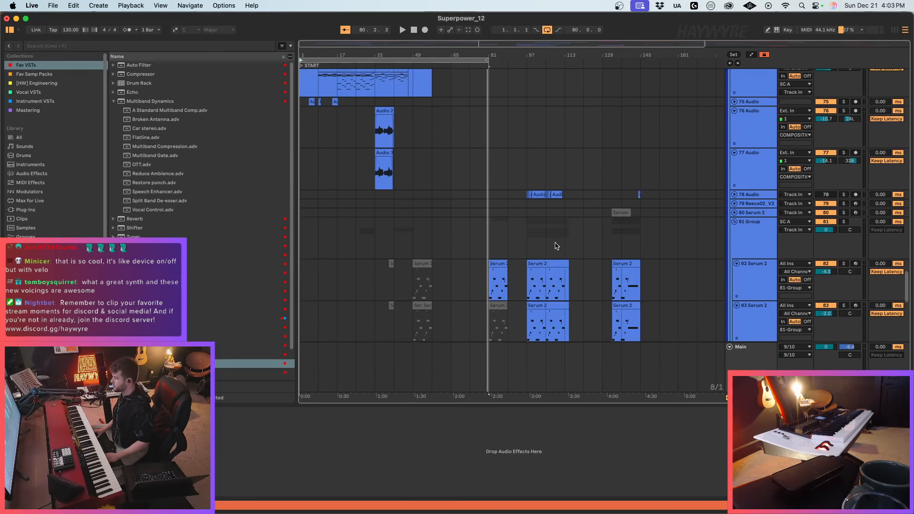
left_click(612, 212)
scroll(433, 260, "down", 5)
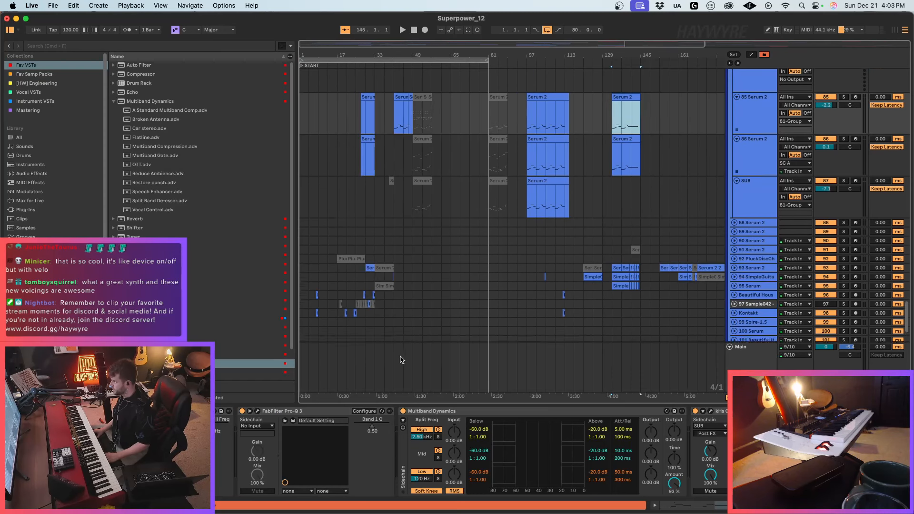
Step: Play the arrangement from bar 133, and solo the STRINGS group to listen to its clips there
left_click(647, 278)
key("space")
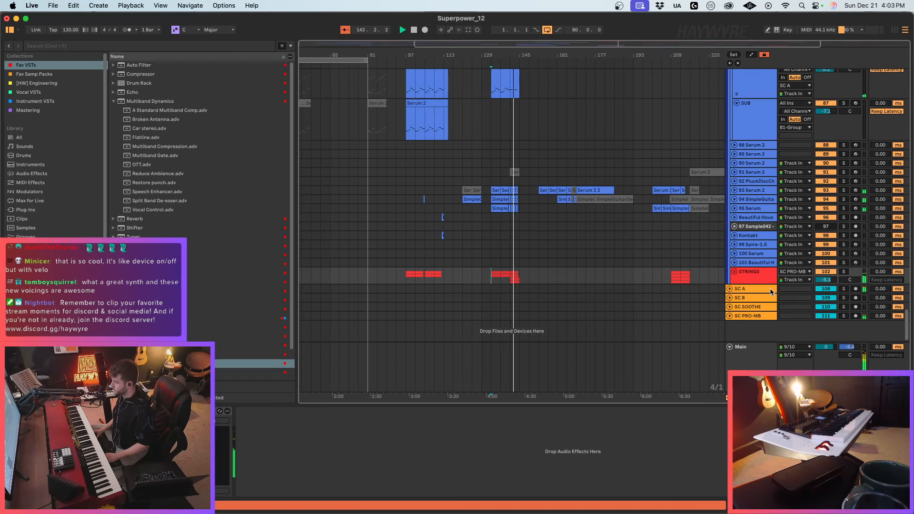
left_click(746, 278)
left_click(415, 276)
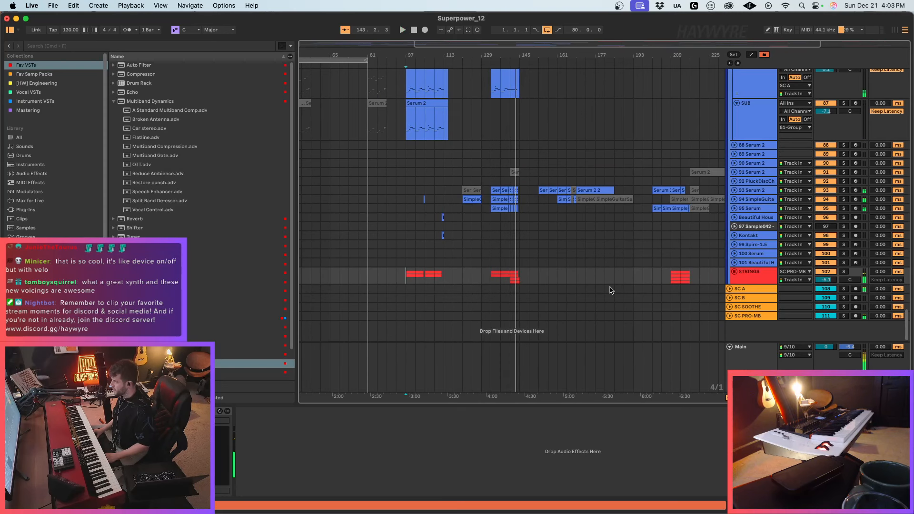
left_click(843, 273)
left_click(514, 280)
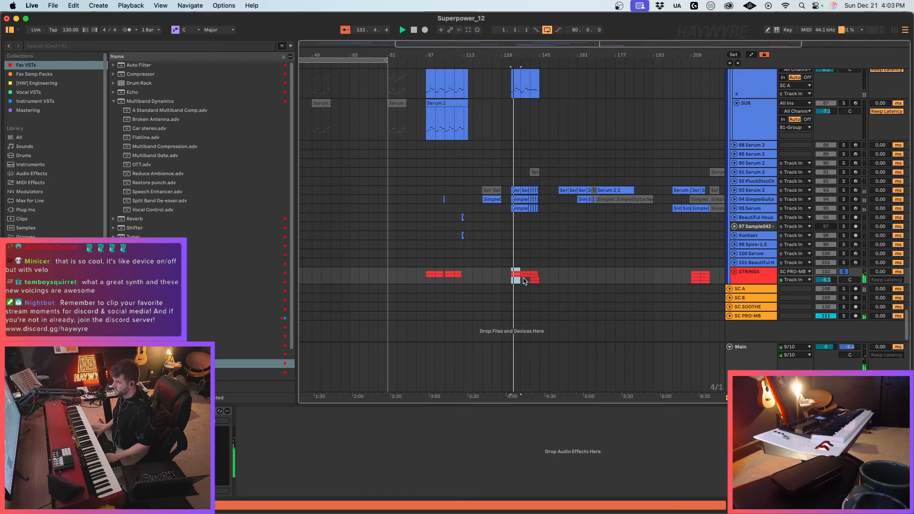
left_click_drag(465, 55, 505, 44)
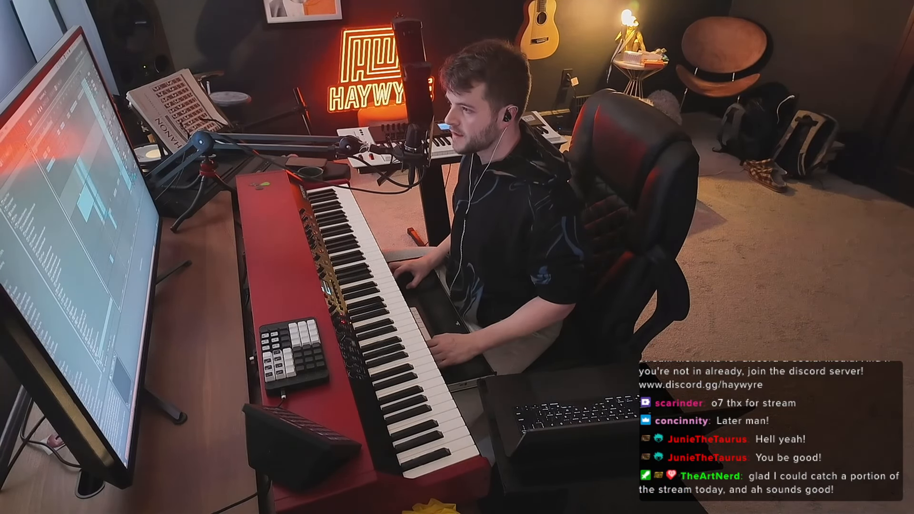
left_click(85, 204)
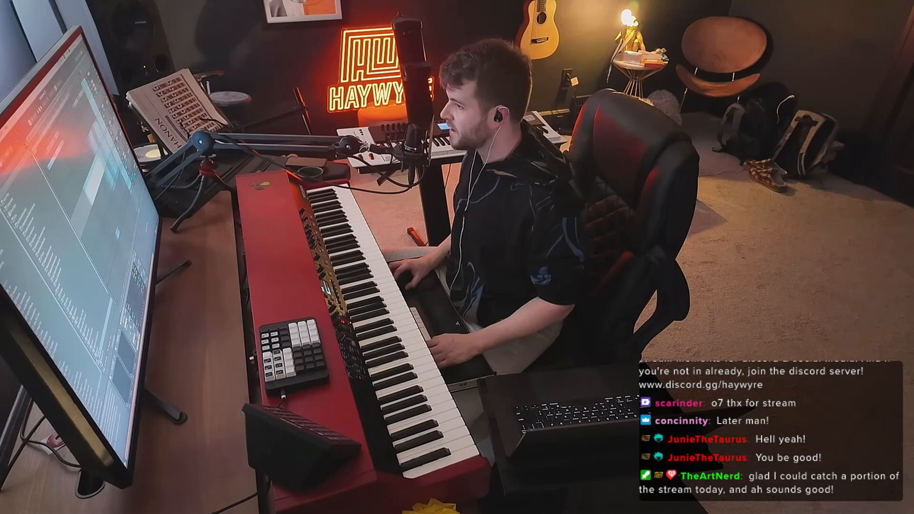